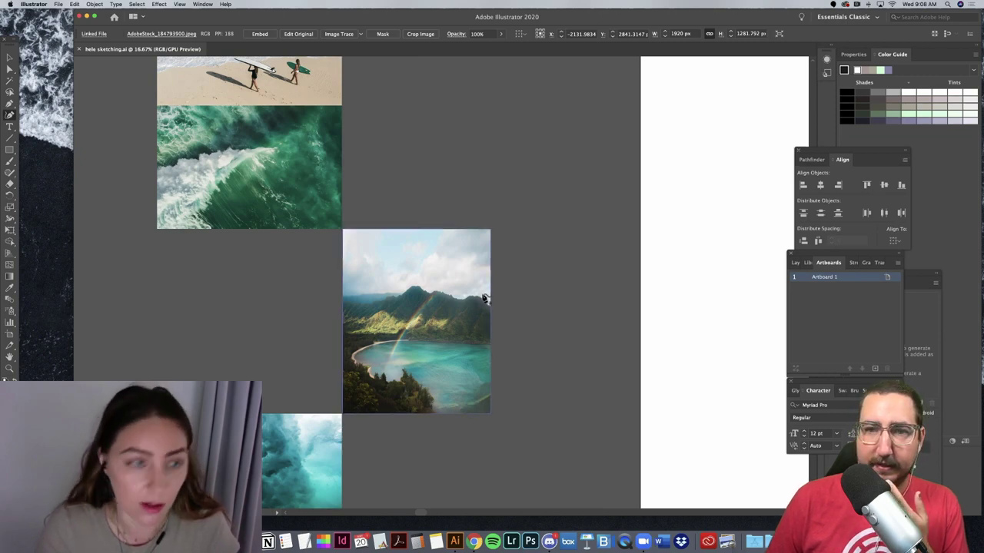
Step: With the Selection tool, zoom and scroll around the canvas to survey the reference photos
click(9, 58)
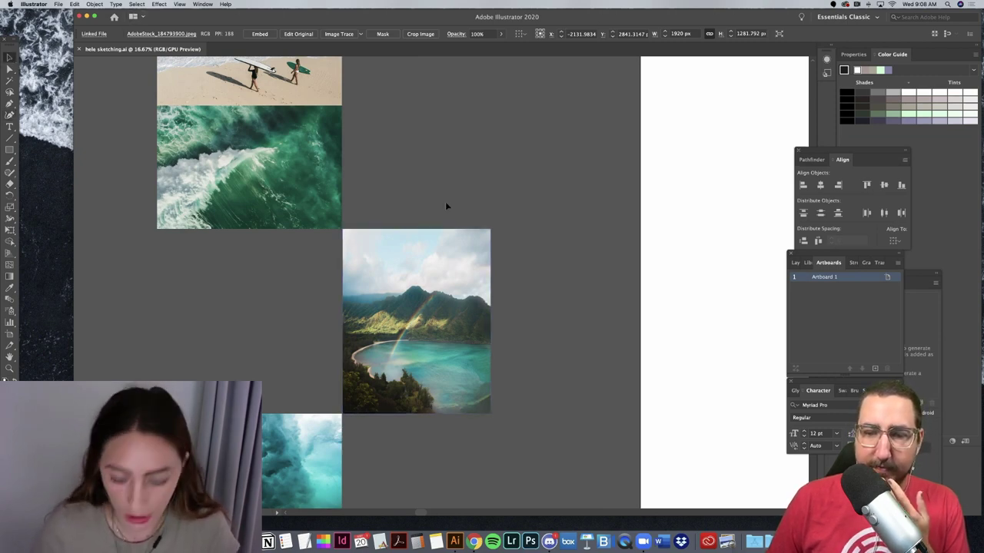
scroll(446, 205, up, 5)
key(super+minus)
key(super+minus)
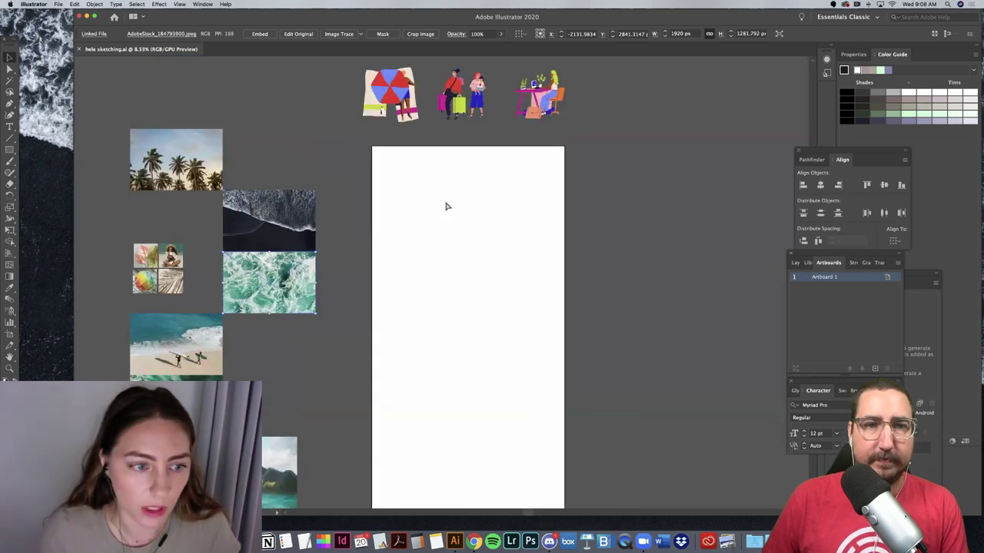
key(super+equal)
scroll(456, 204, left, 5)
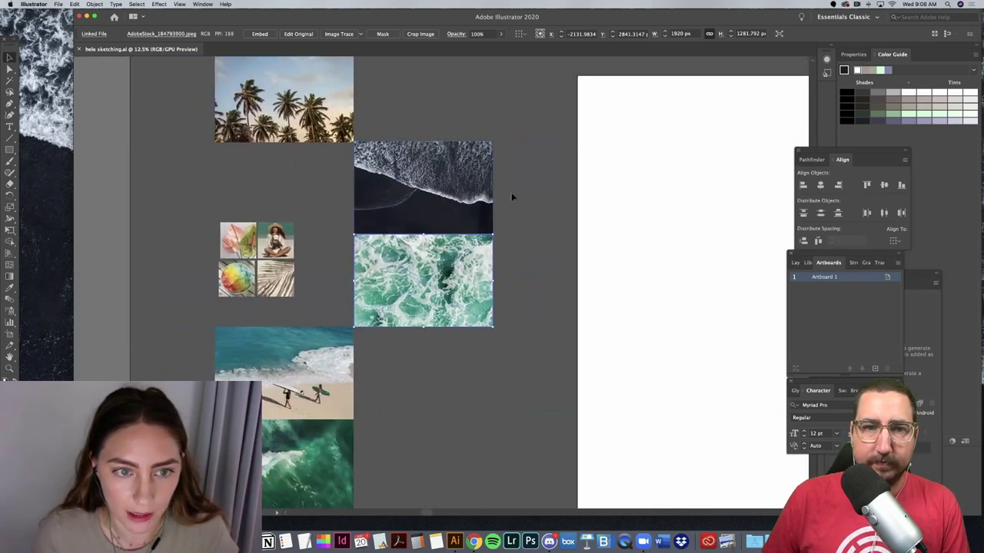
scroll(511, 197, up, 2)
scroll(512, 197, down, 6)
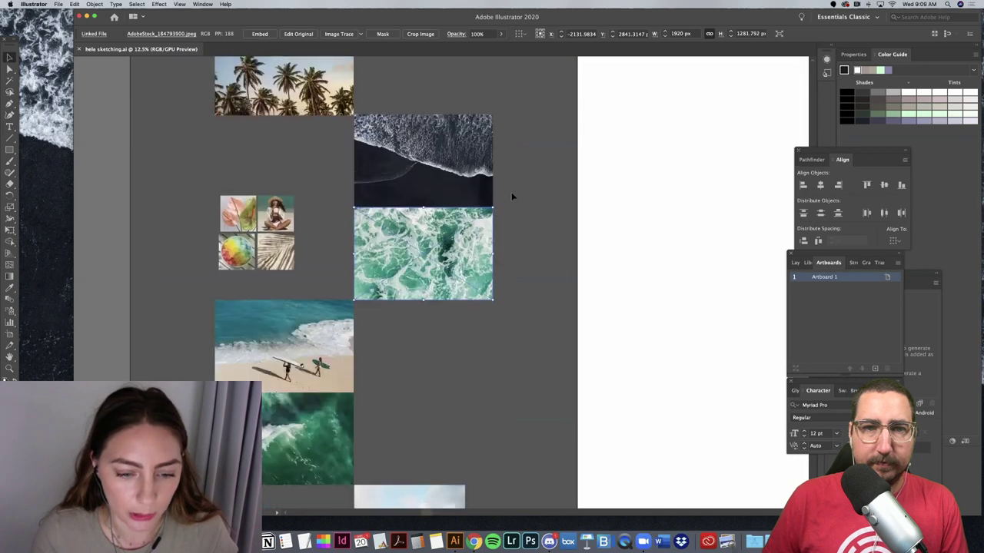
scroll(512, 197, down, 8)
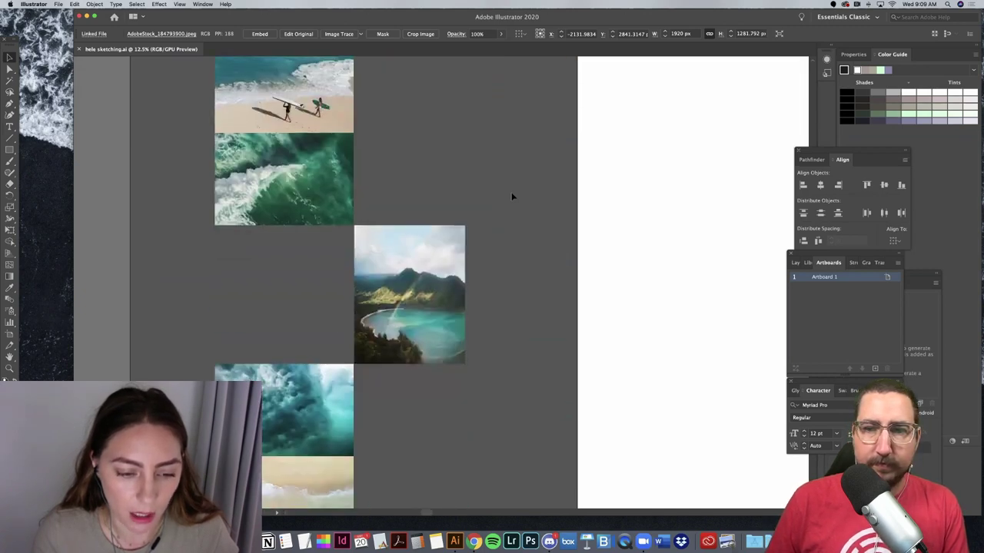
scroll(511, 197, up, 3)
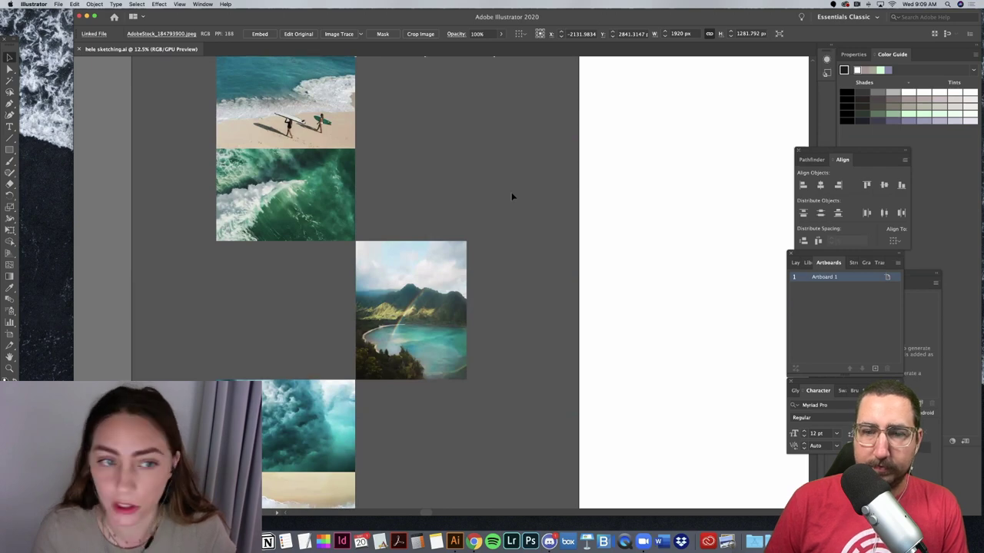
scroll(512, 197, up, 3)
scroll(512, 197, up, 4)
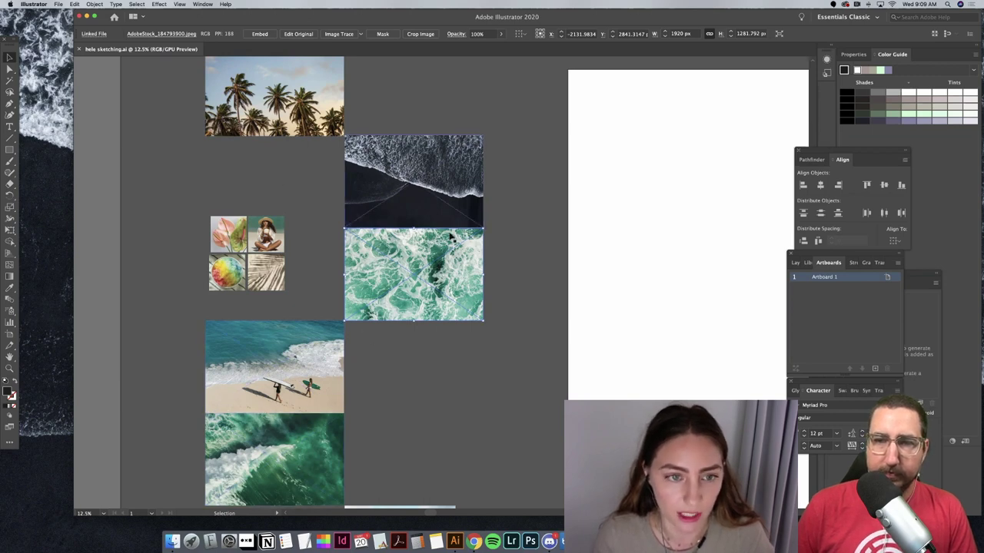
scroll(405, 313, down, 10)
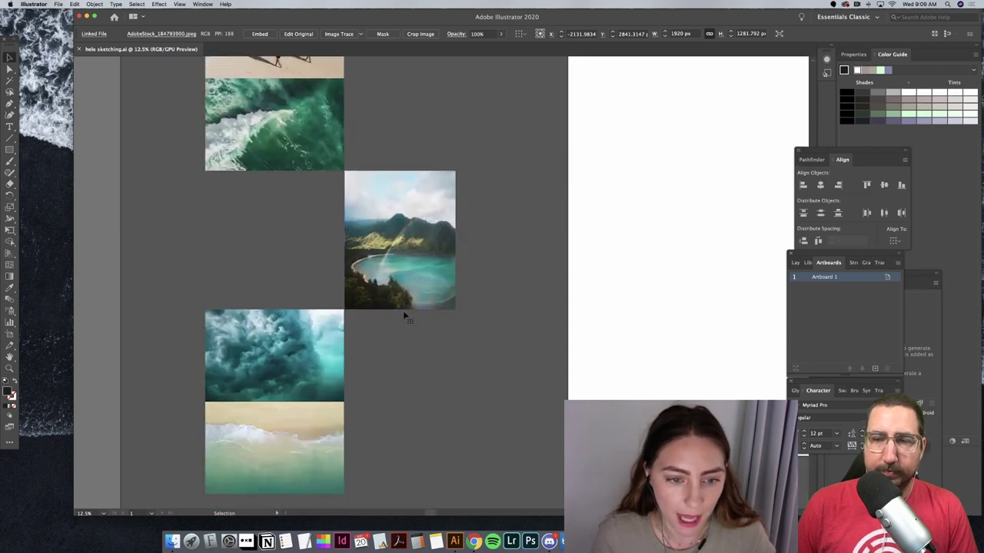
scroll(403, 310, up, 4)
scroll(403, 311, up, 10)
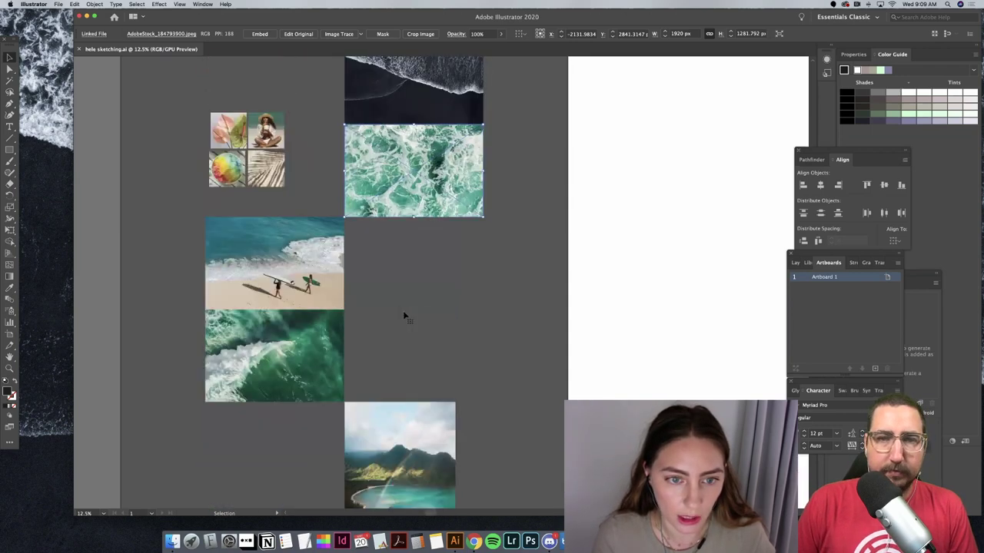
scroll(405, 315, right, 5)
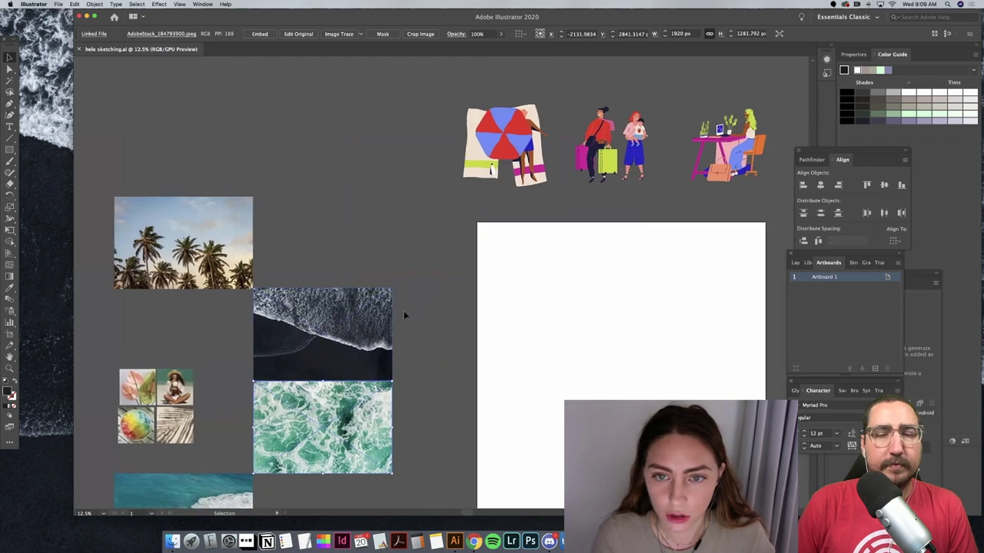
scroll(404, 314, up, 3)
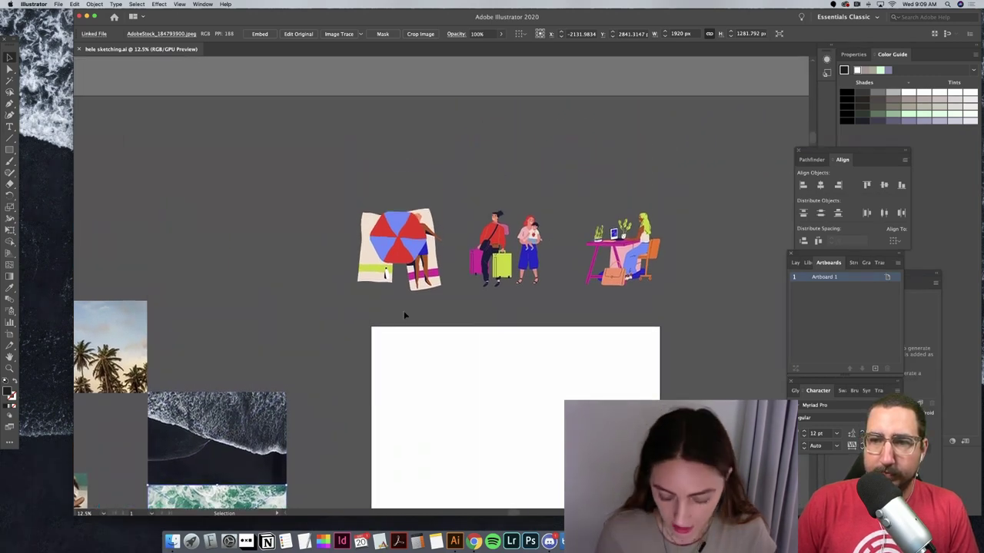
key(super+equal)
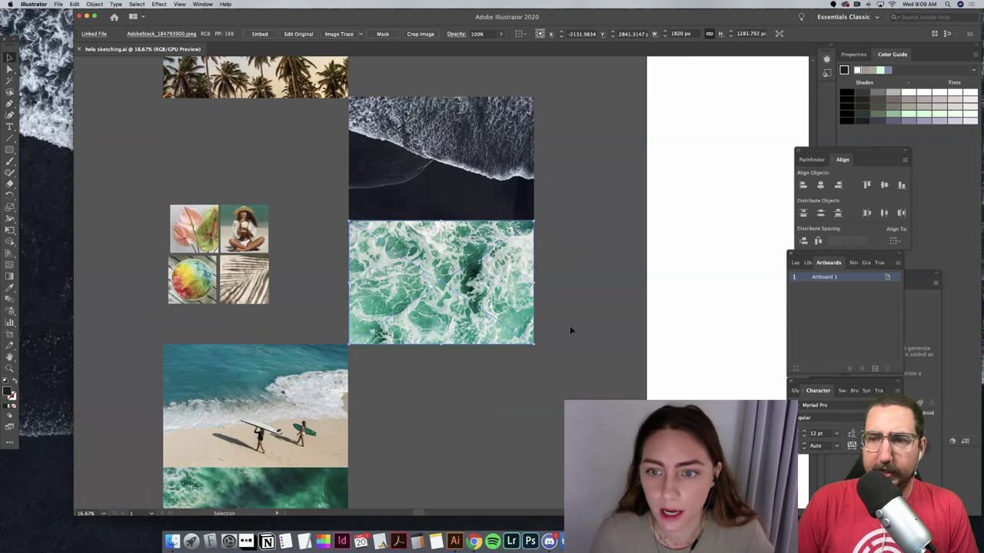
scroll(571, 330, right, 10)
scroll(570, 331, up, 3)
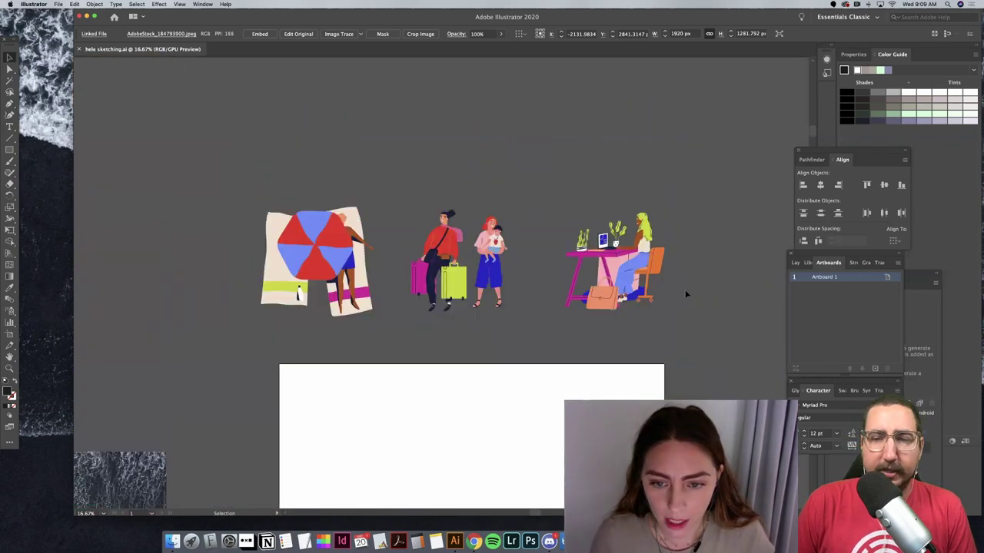
Step: Select the desk, beach umbrella and travellers illustrations in turn to inspect them
click(601, 282)
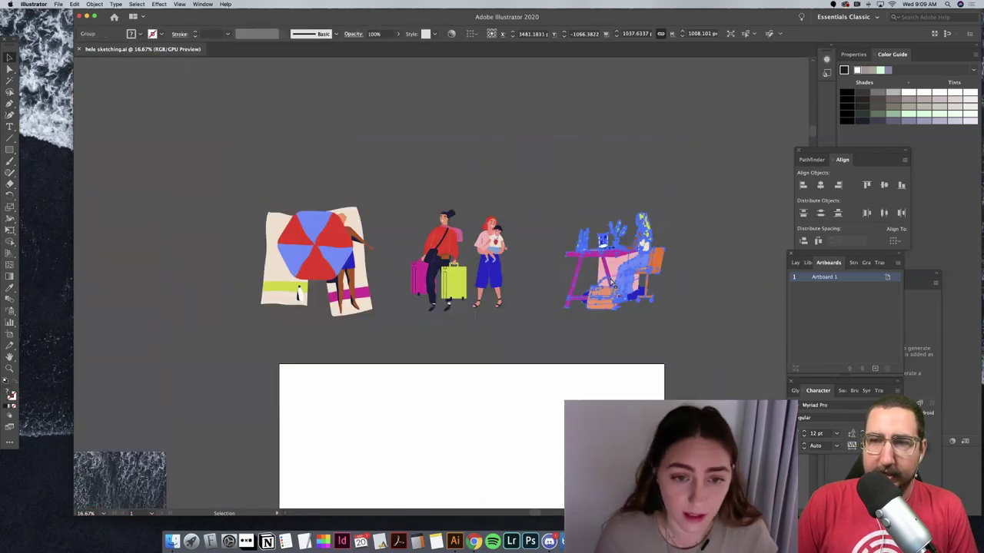
key(super+equal)
scroll(621, 279, left, 5)
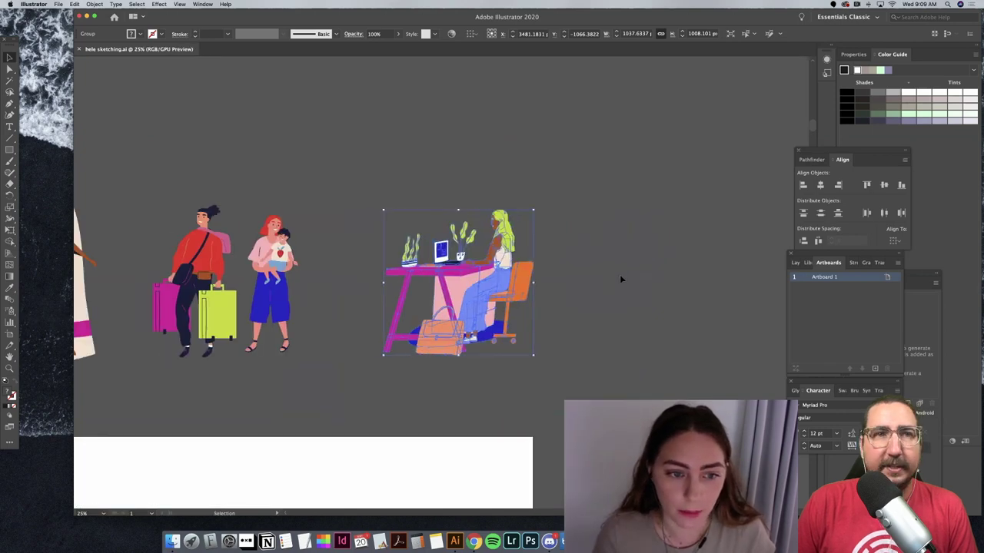
click(478, 124)
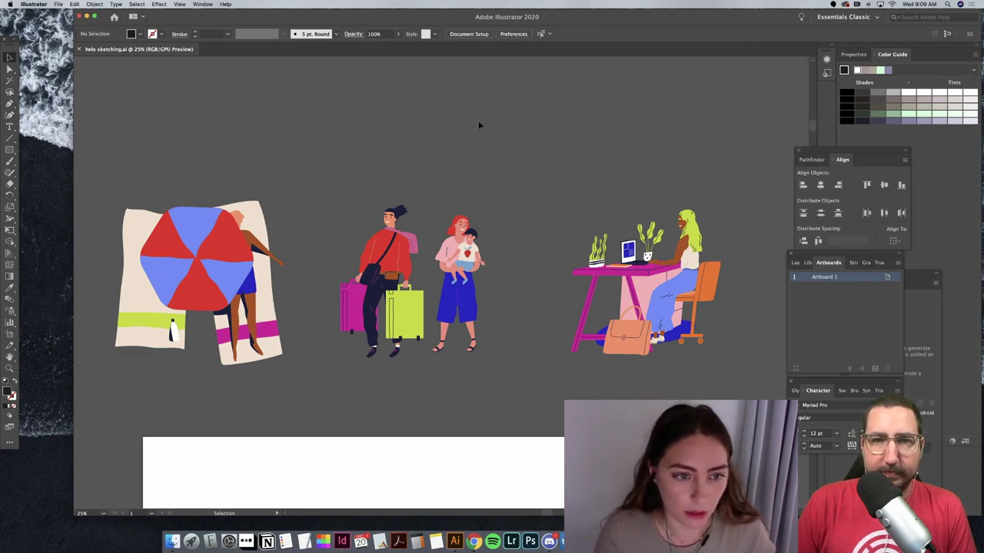
click(249, 261)
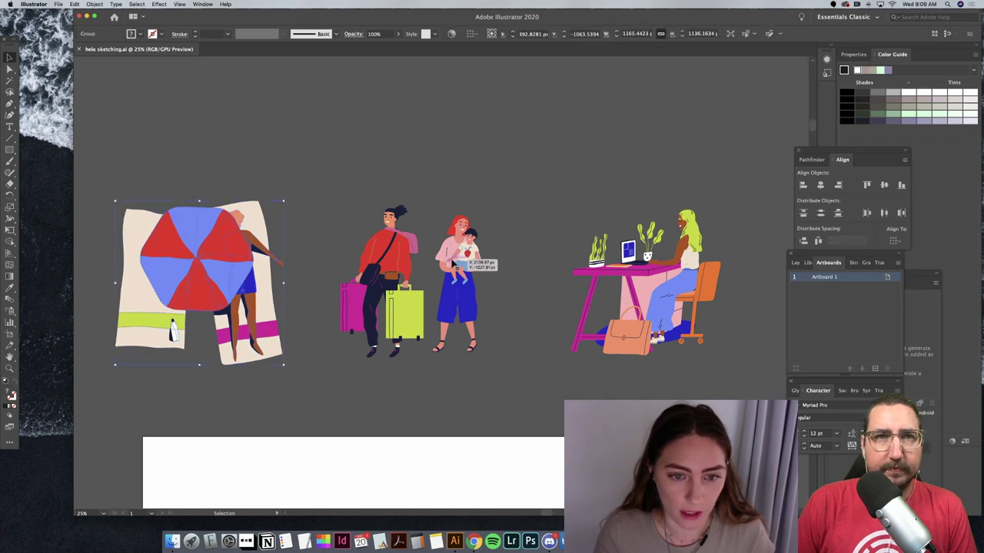
click(460, 264)
click(692, 258)
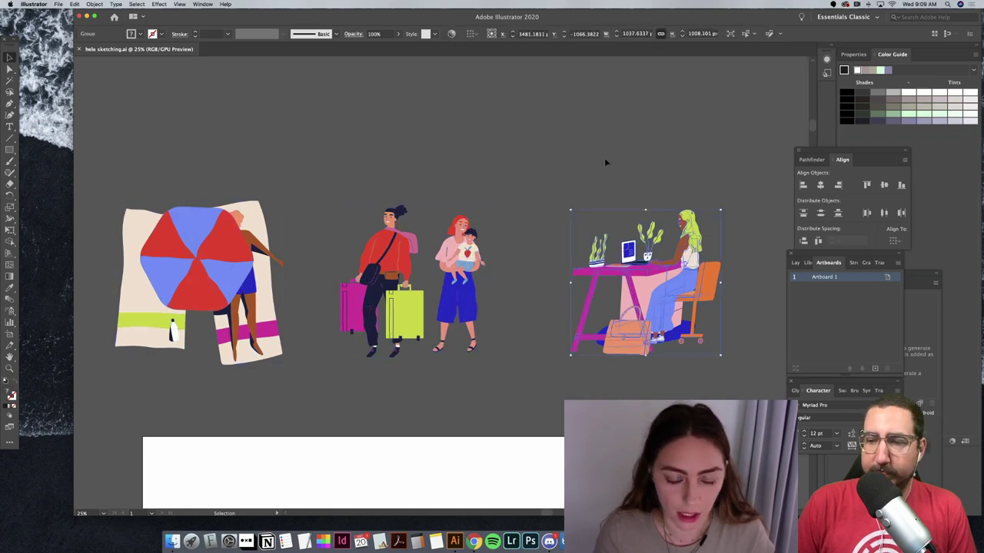
click(606, 162)
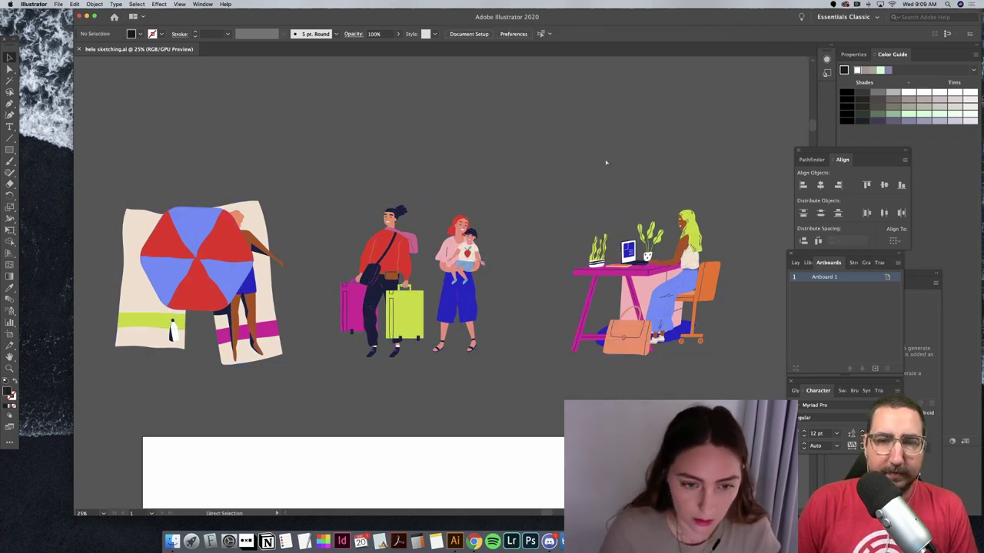
Step: Zoom out and nudge the beach photo about 56 px upward beside the artboard
key(super+minus)
key(super+minus)
scroll(605, 162, left, 5)
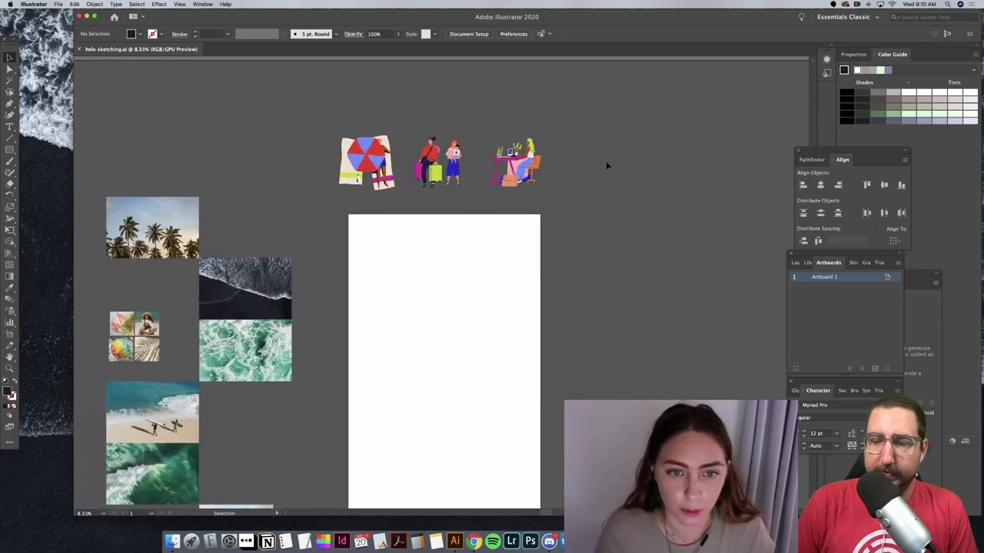
scroll(605, 163, down, 3)
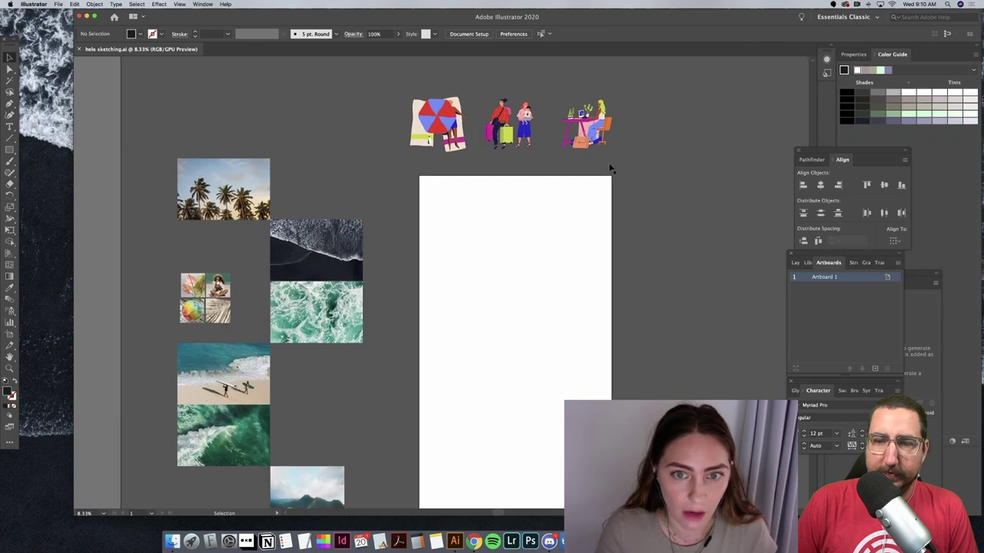
scroll(609, 168, down, 4)
scroll(609, 168, down, 5)
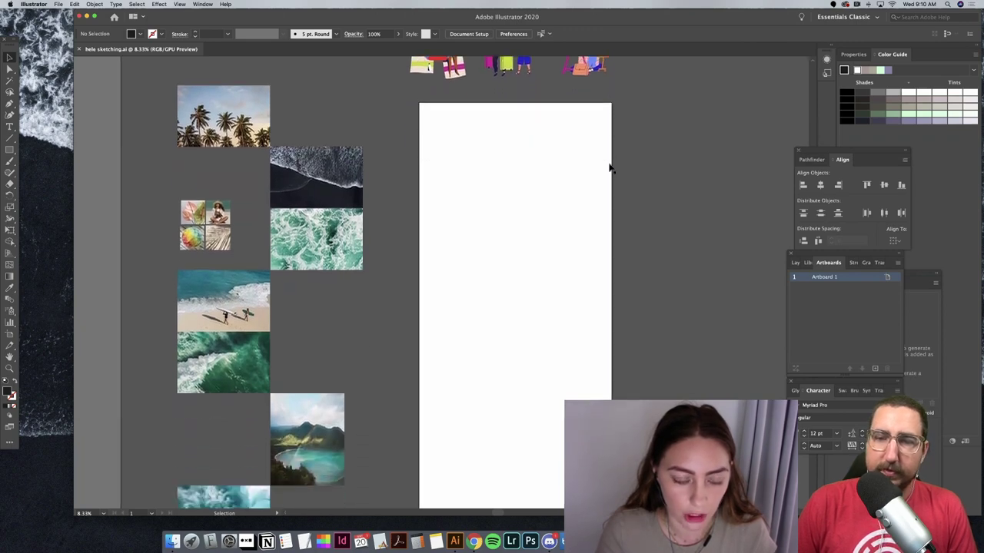
scroll(610, 167, up, 8)
scroll(610, 168, up, 4)
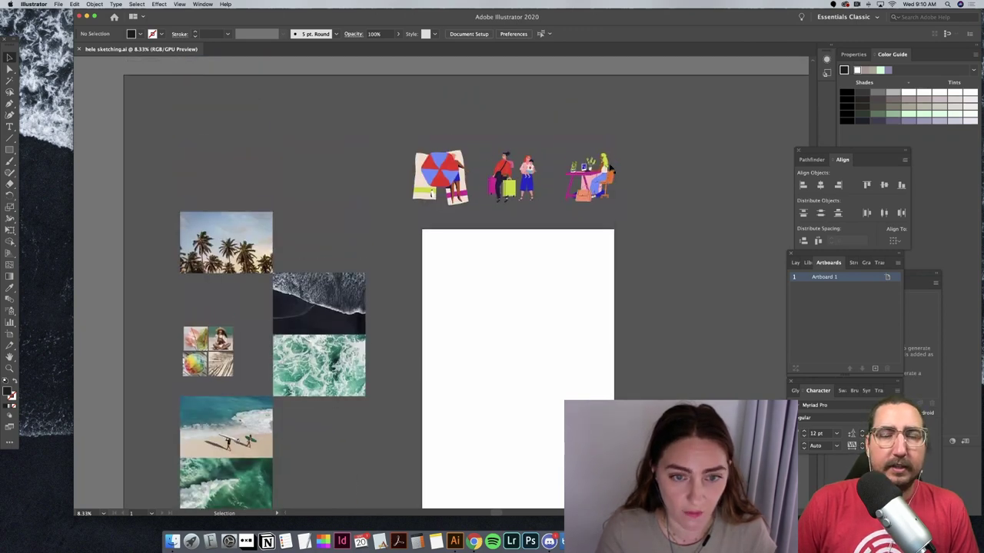
scroll(609, 167, down, 3)
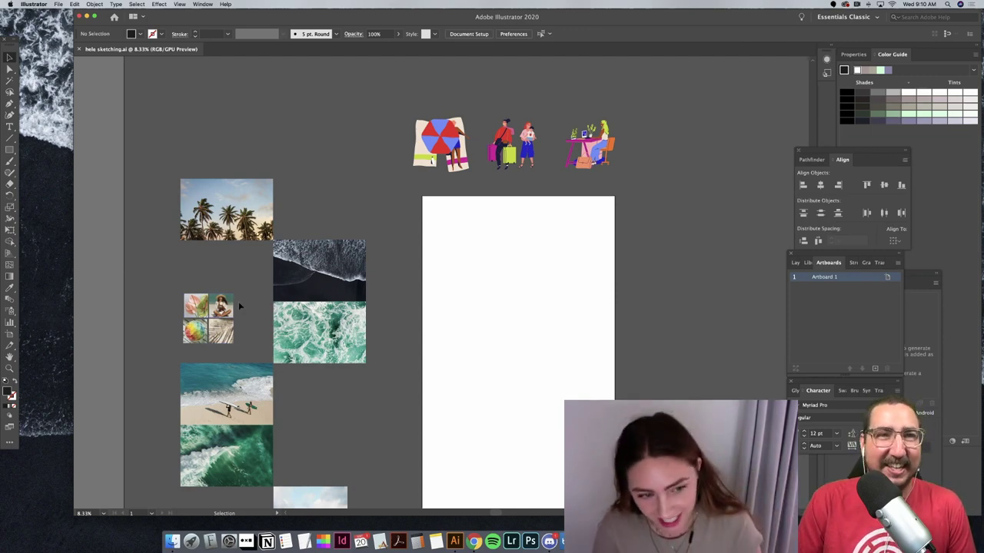
drag(256, 414, 256, 410)
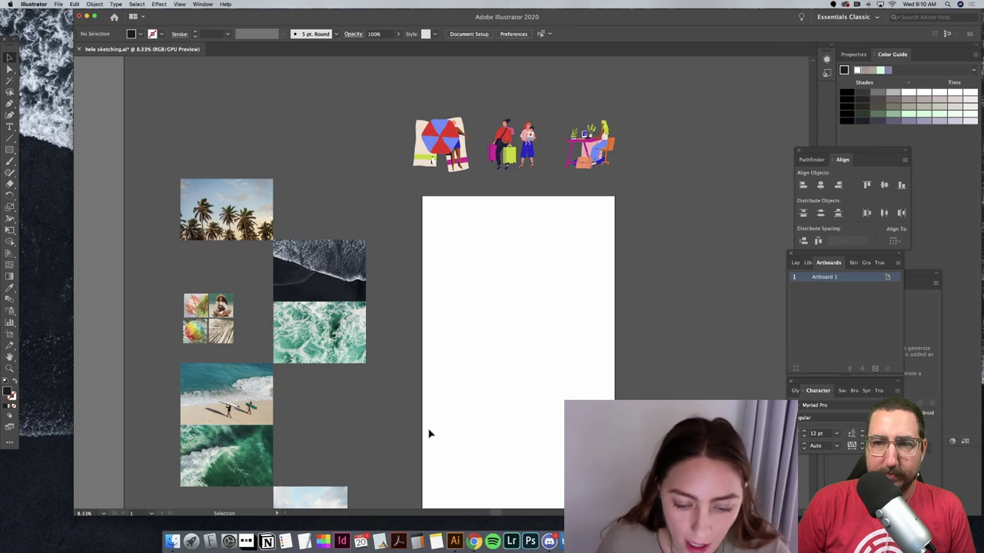
click(474, 542)
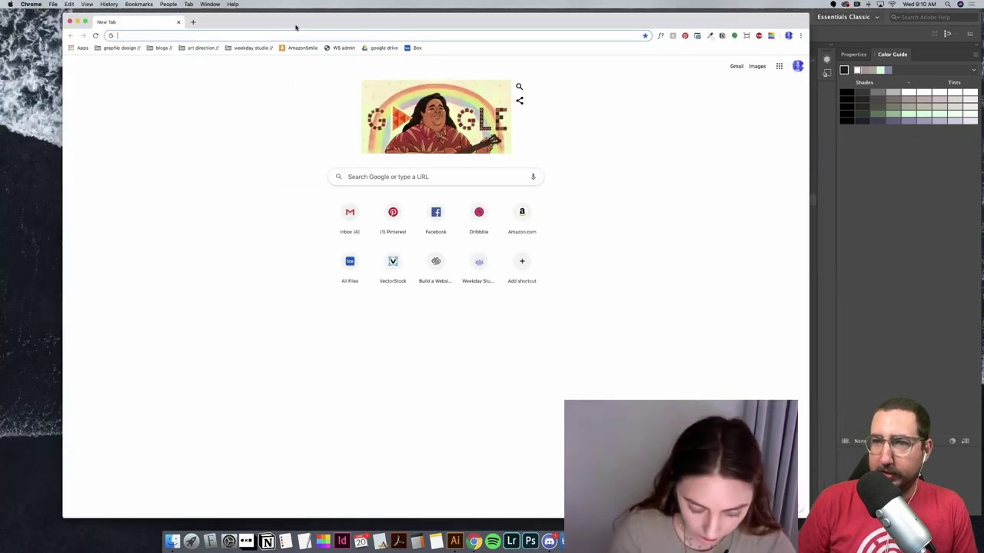
Step: Open fonts.adobe.com in Chrome and preview all 1961 families with the sample text 'Hele!'
text(ty)
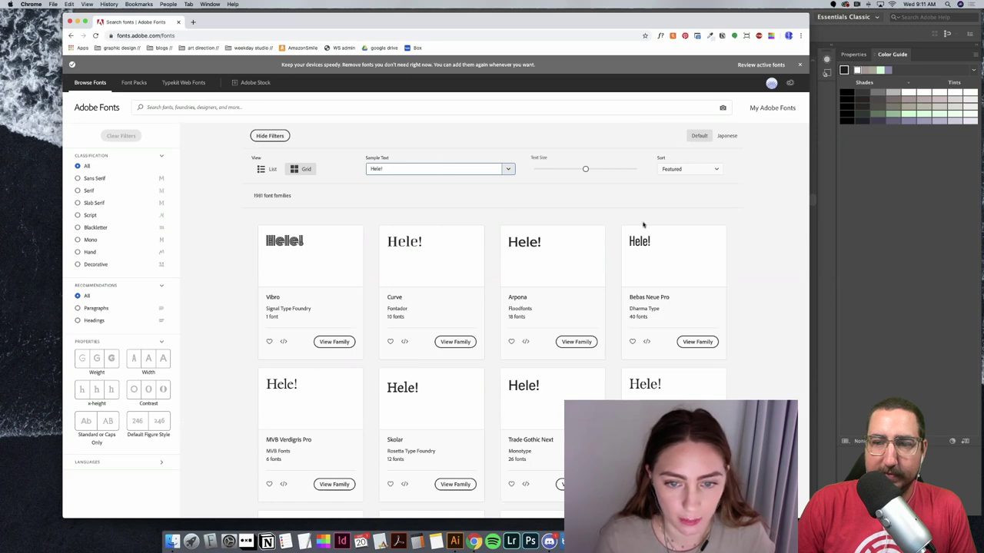
scroll(643, 224, down, 2)
scroll(643, 225, up, 2)
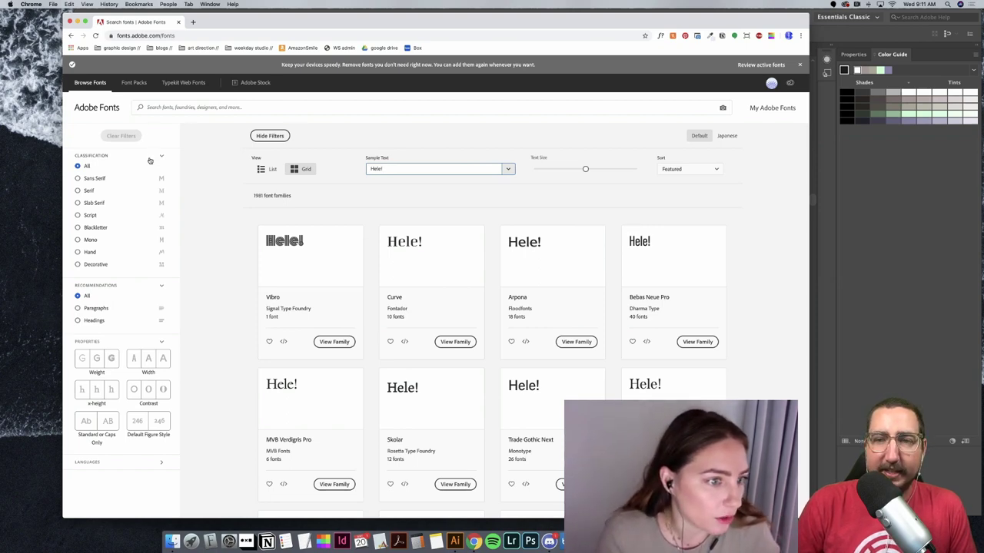
Step: Filter Adobe Fonts to Script and page through the results to page 3
click(92, 217)
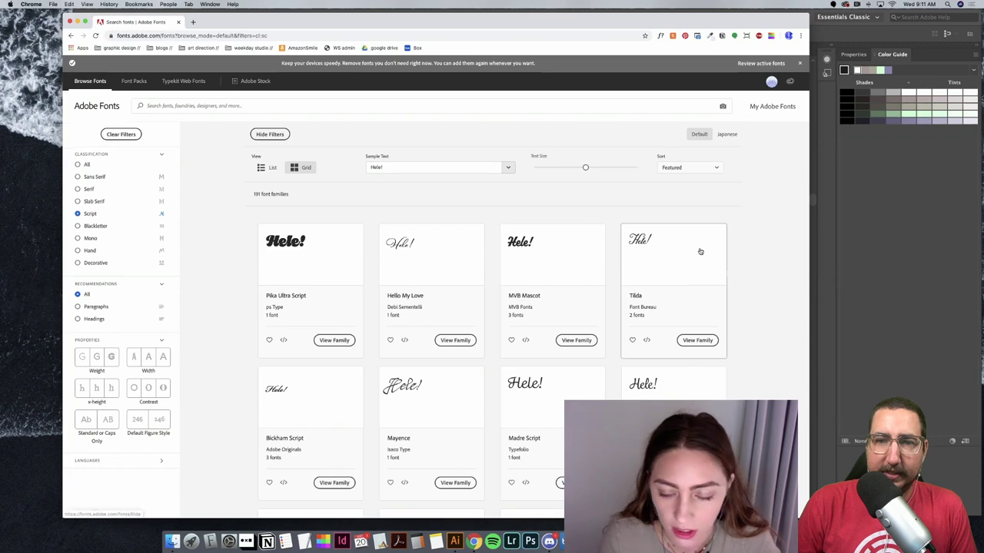
scroll(701, 251, down, 4)
scroll(700, 251, down, 1)
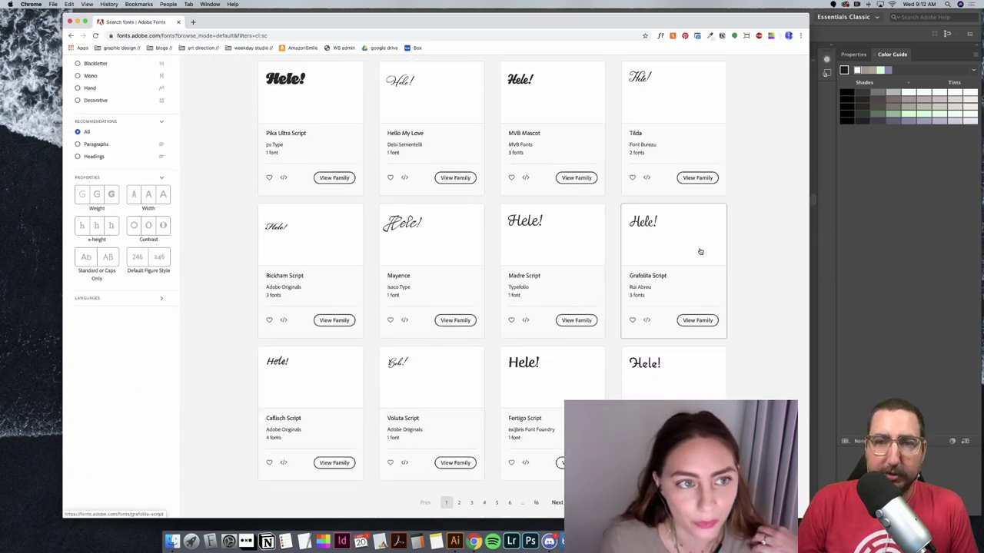
scroll(700, 251, up, 5)
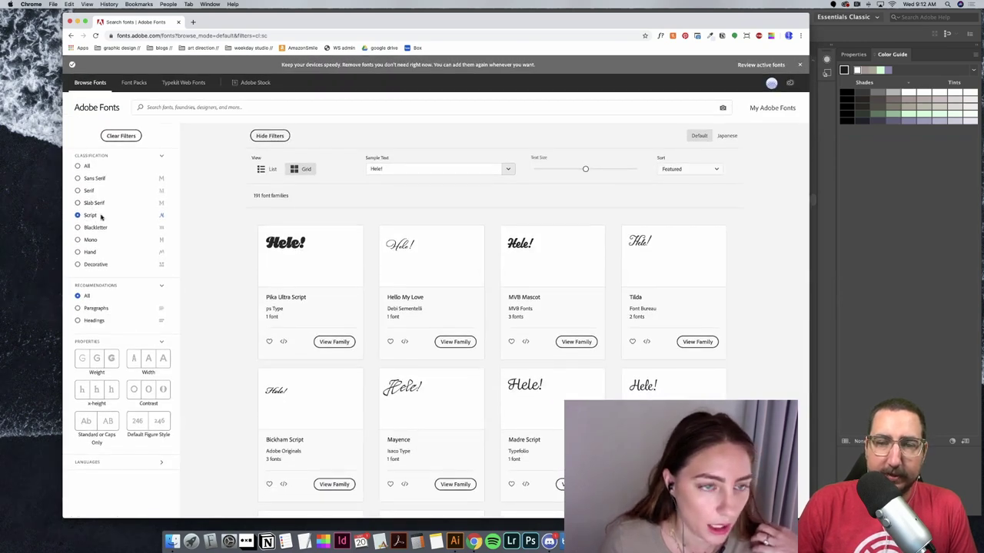
scroll(652, 340, down, 6)
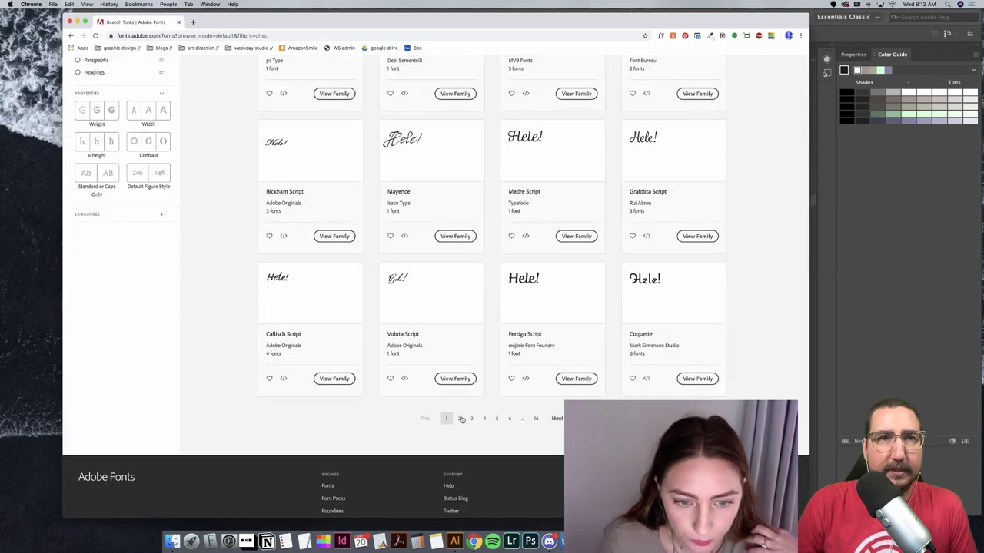
click(461, 418)
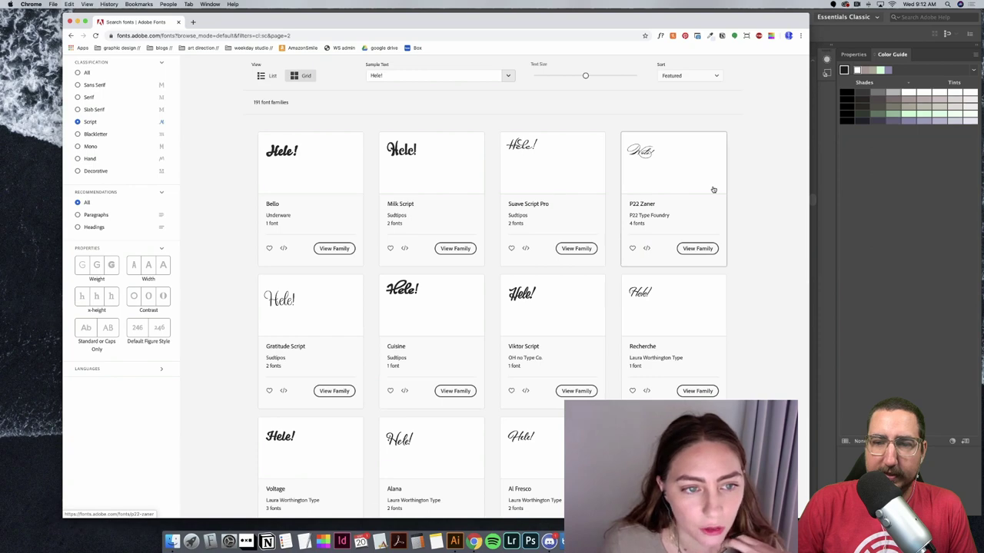
scroll(713, 189, down, 3)
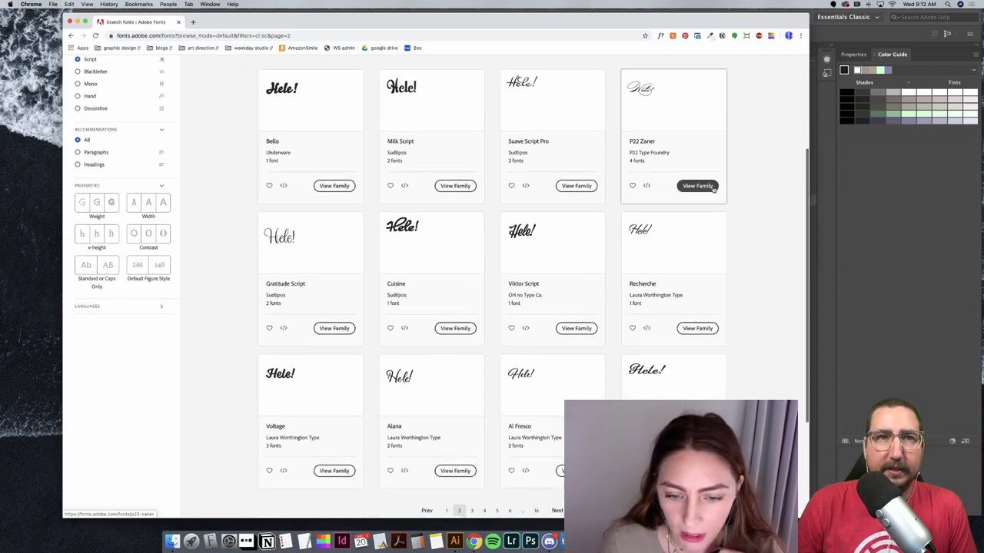
scroll(713, 189, up, 1)
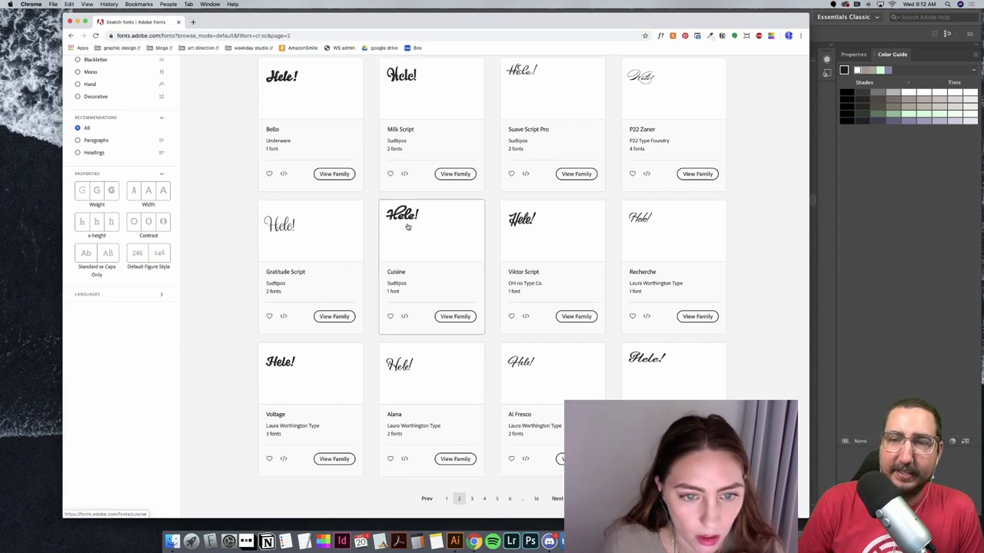
scroll(624, 168, up, 2)
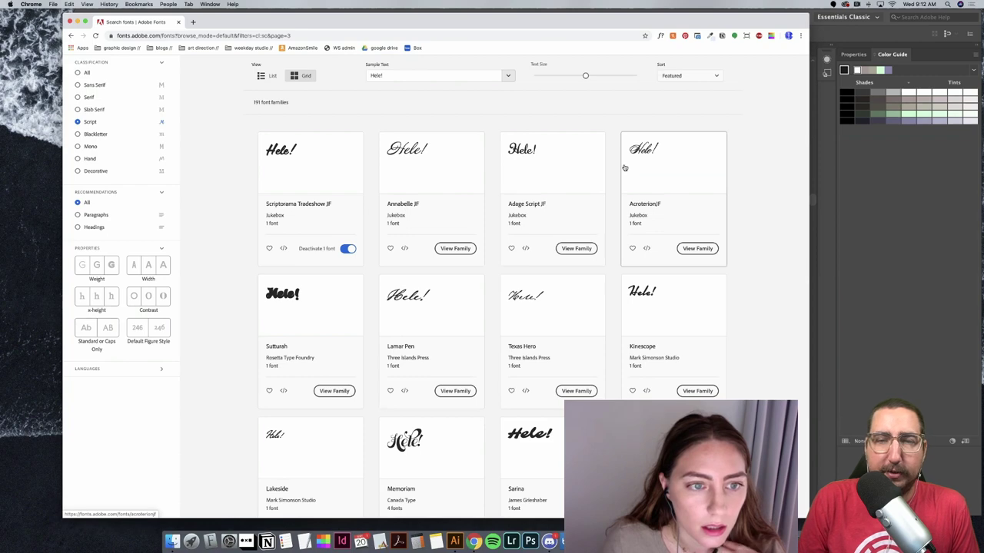
Step: Activate Scriptorama Tradeshow JF from its family page and go back to the Script results
click(348, 249)
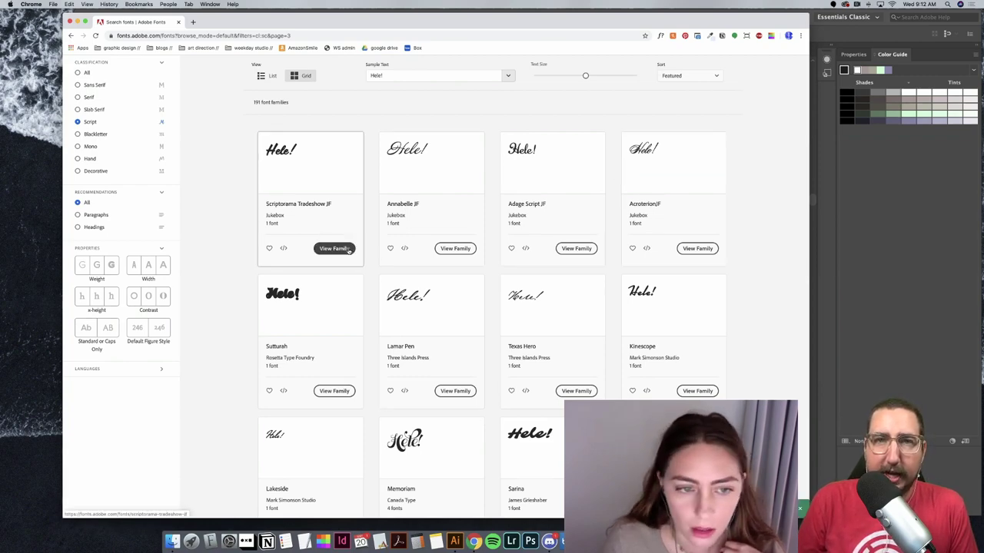
click(348, 249)
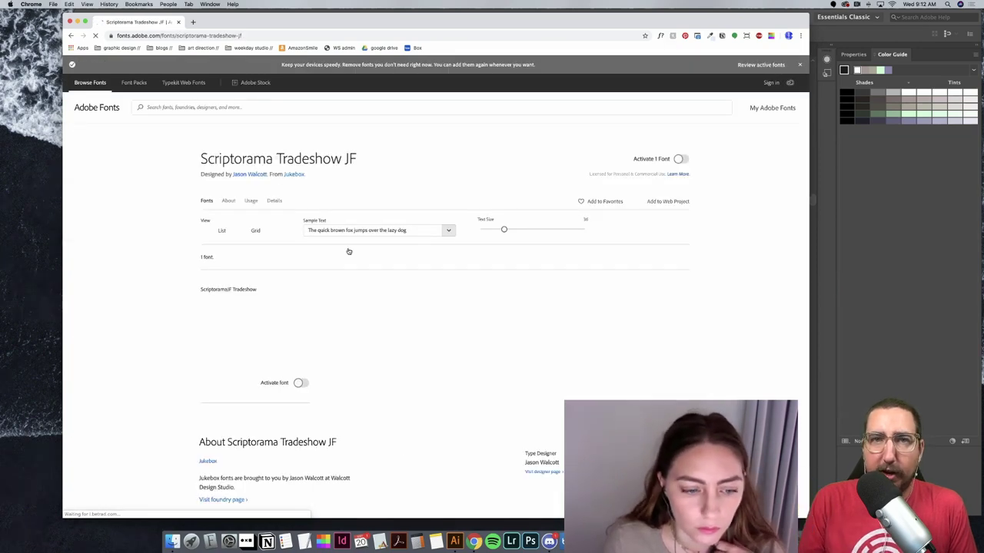
click(305, 383)
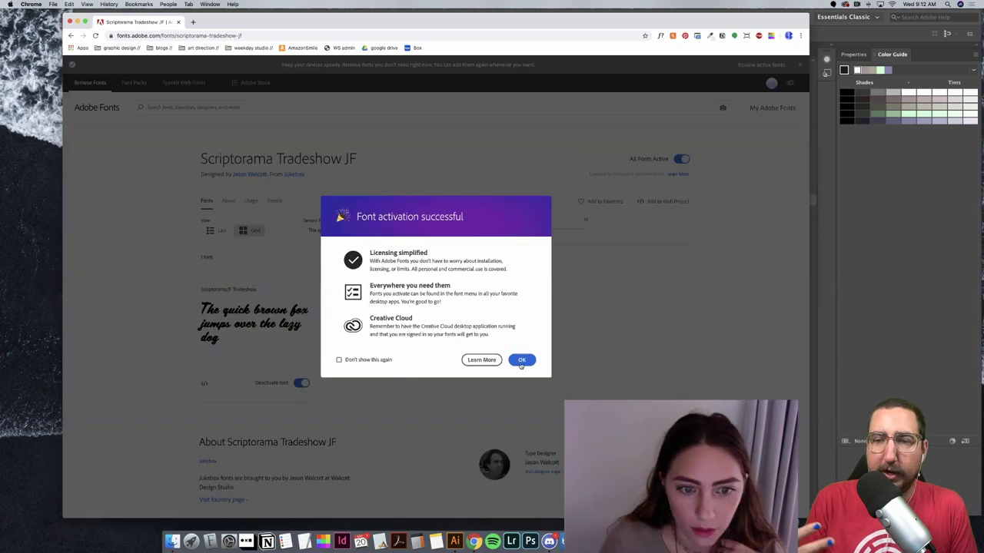
click(521, 361)
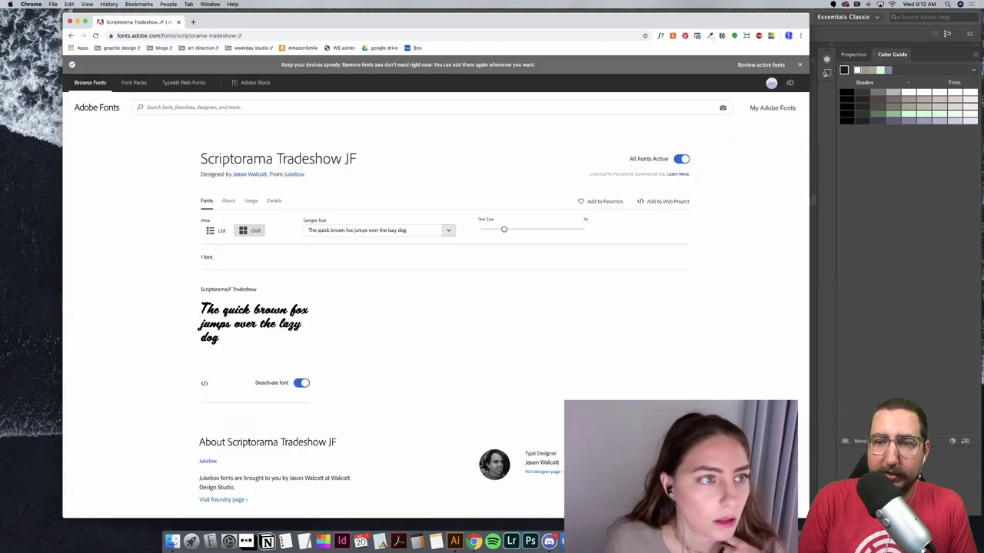
click(70, 36)
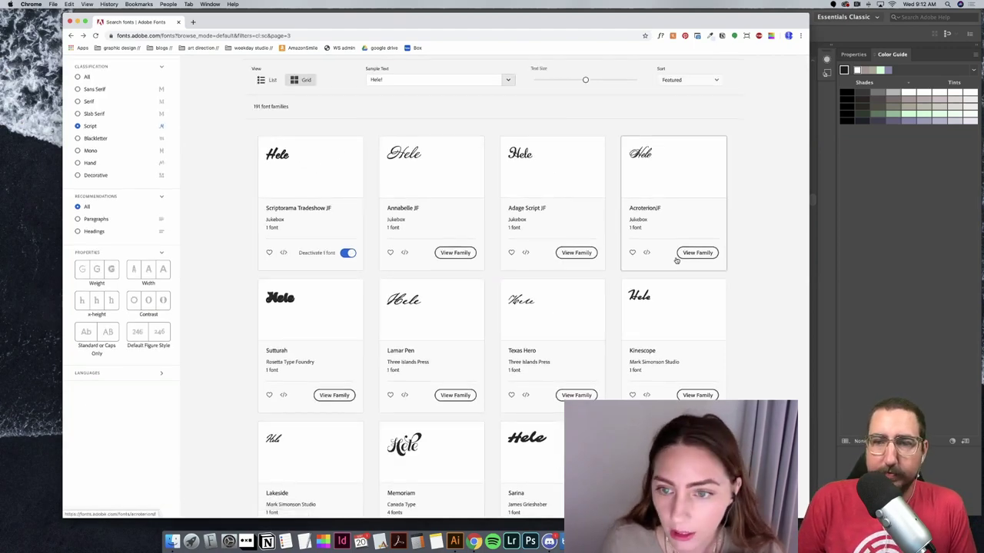
Step: Page forward through the Script results to page 5
scroll(677, 259, down, 5)
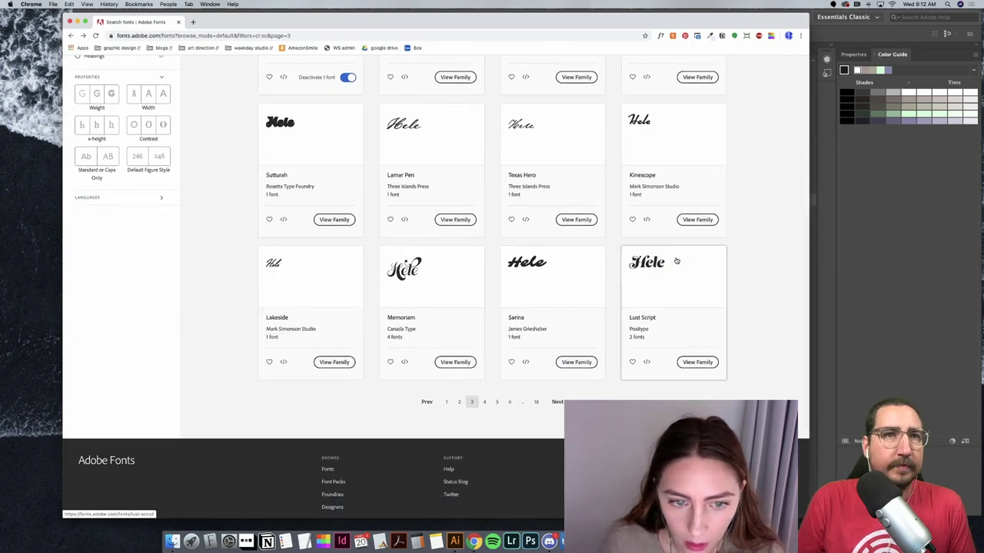
scroll(674, 266, down, 1)
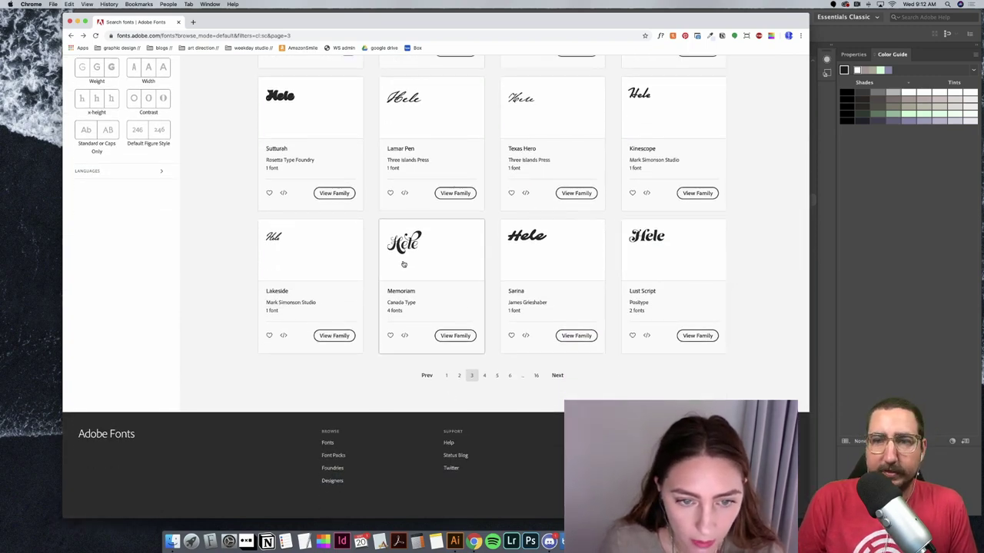
click(485, 375)
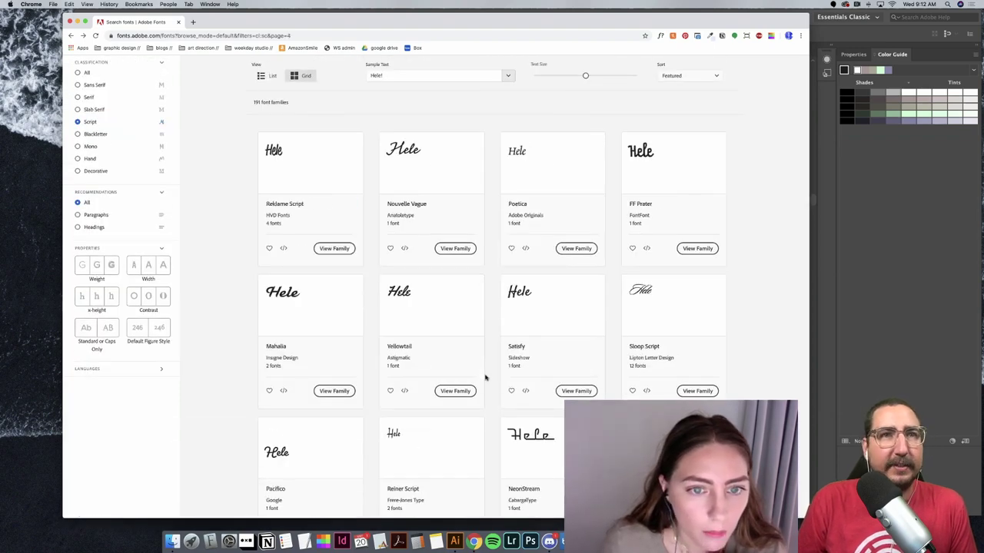
scroll(485, 377, down, 5)
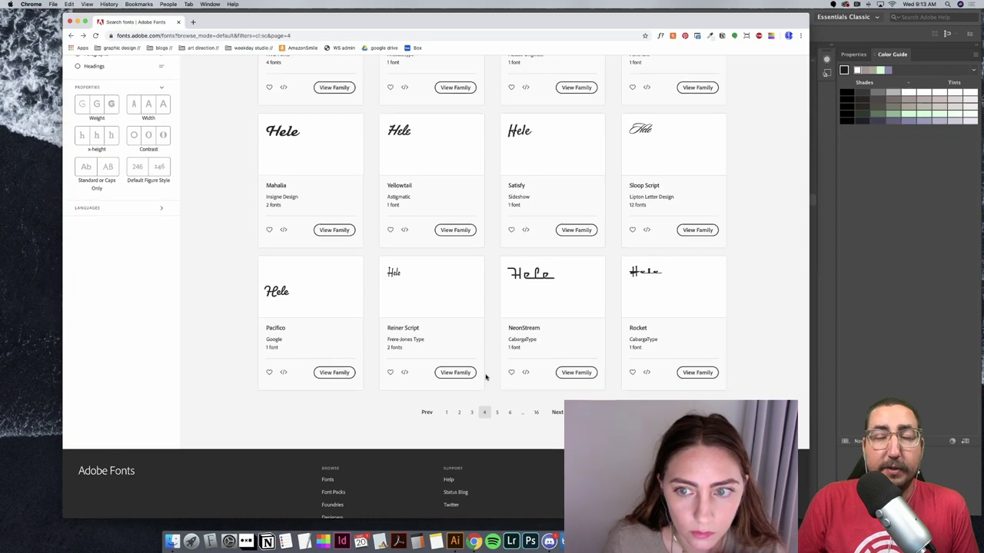
click(497, 414)
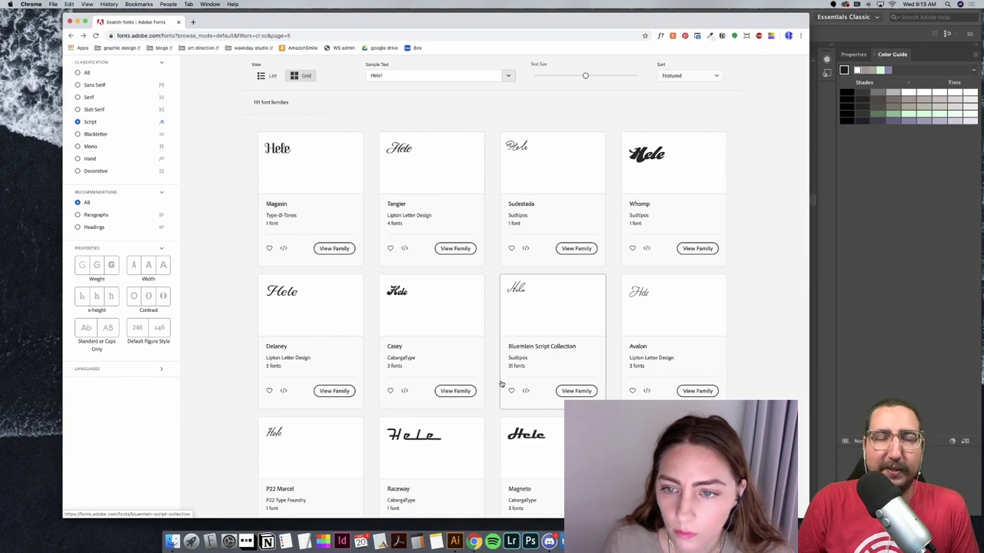
scroll(501, 385, down, 1)
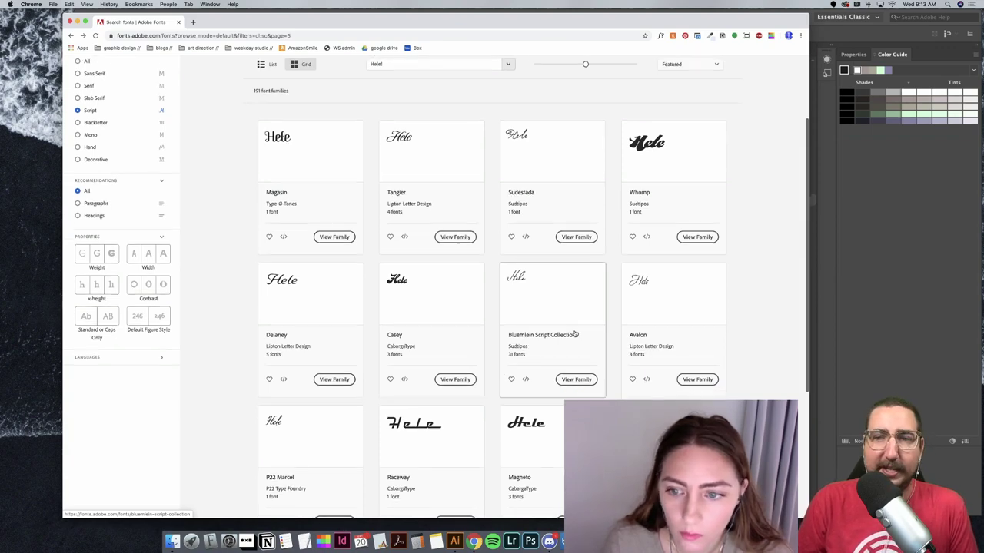
Step: Activate the Whomp font from its family page and return to the results
click(697, 238)
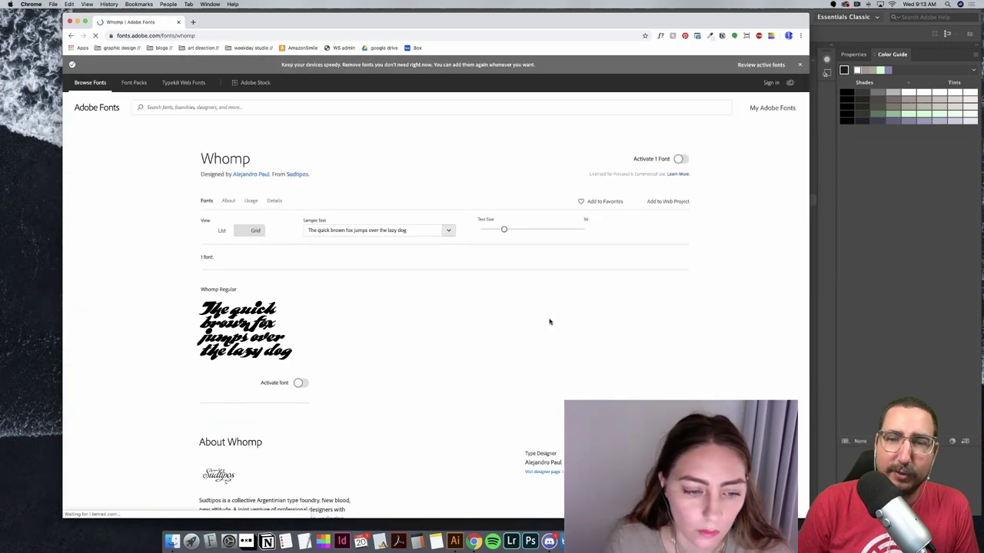
click(299, 382)
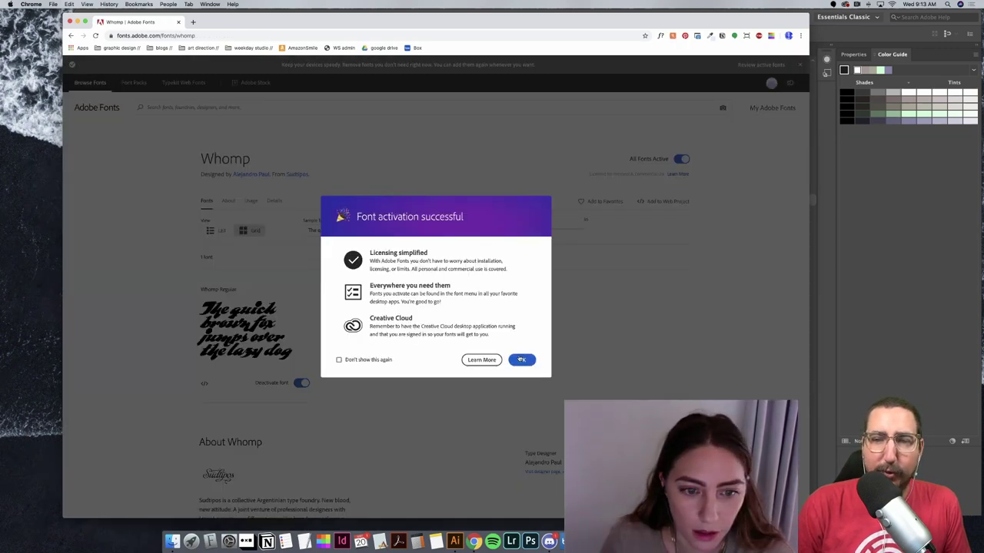
click(521, 358)
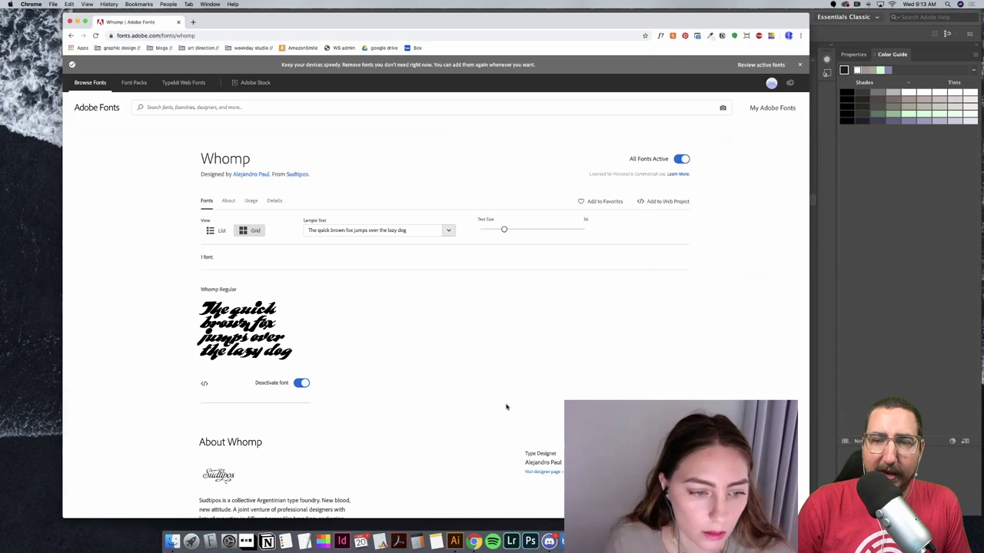
click(71, 35)
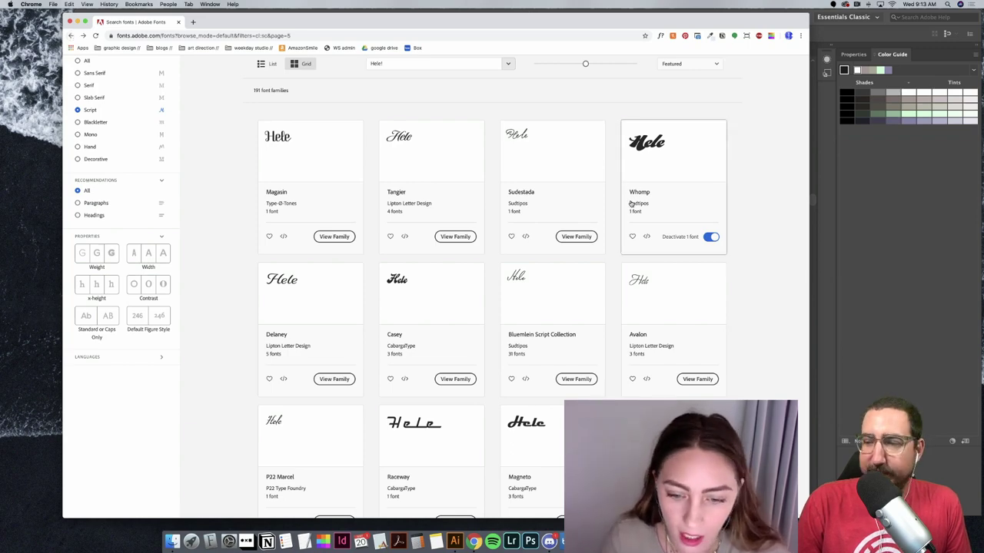
scroll(630, 204, down, 5)
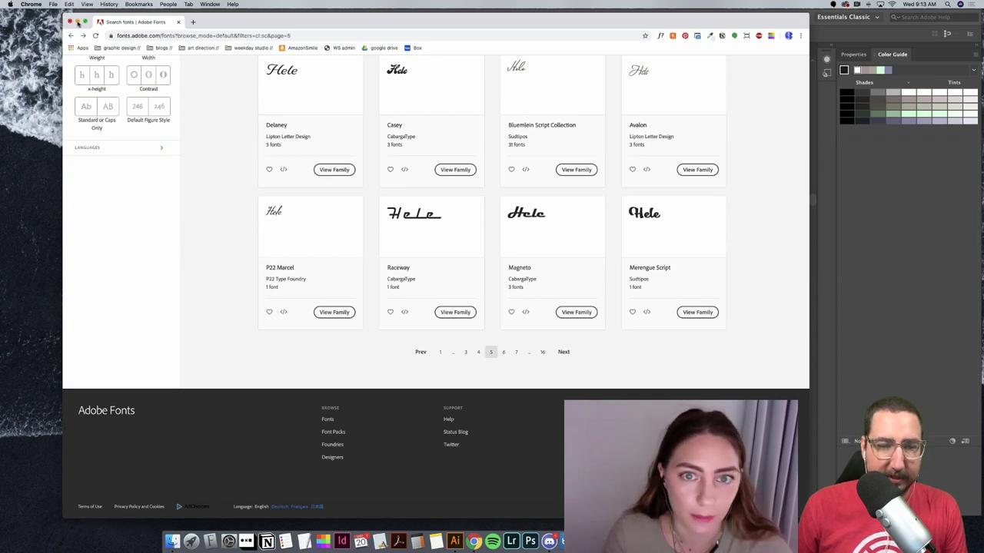
Step: Back in Illustrator, add a text object on the artboard and set it to 200 pt
click(78, 22)
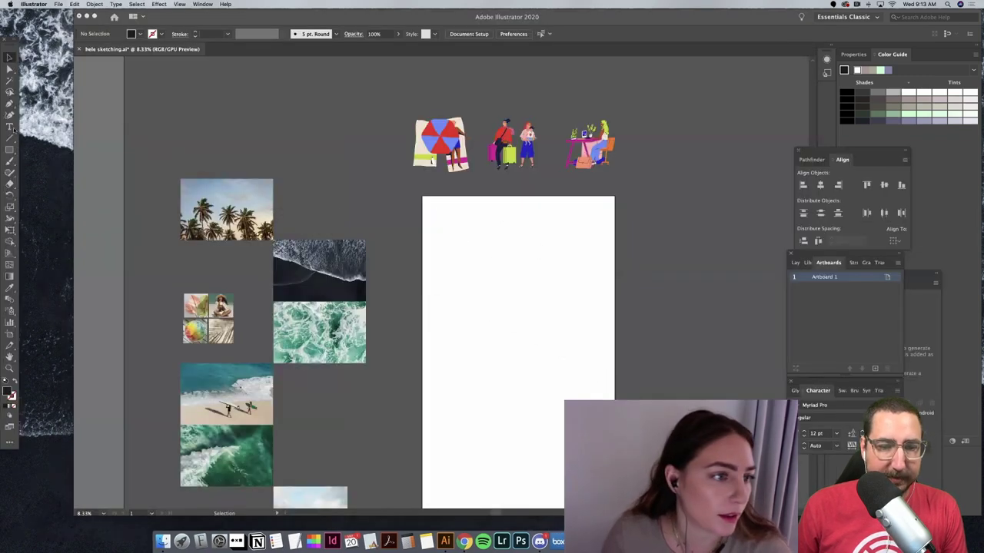
key(t)
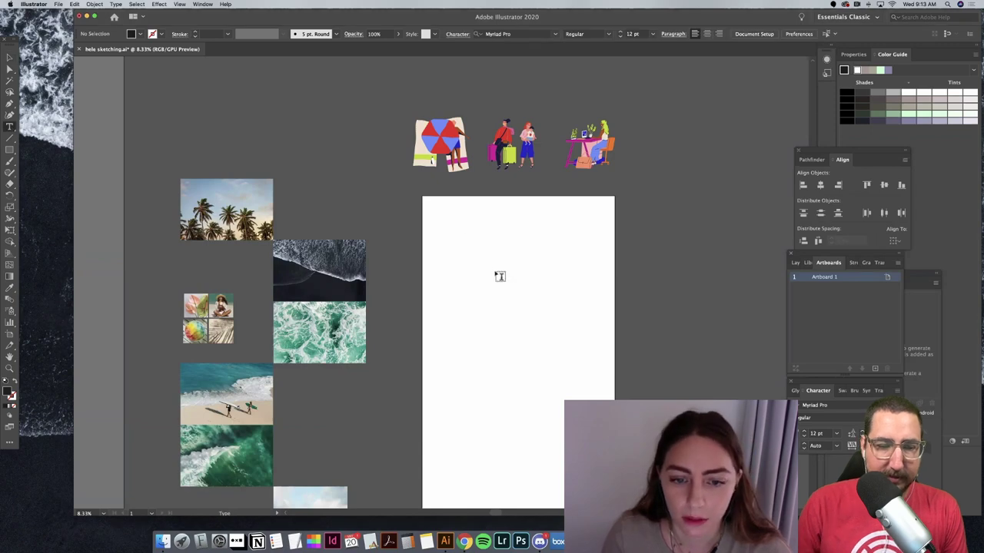
click(494, 270)
text(Mo)
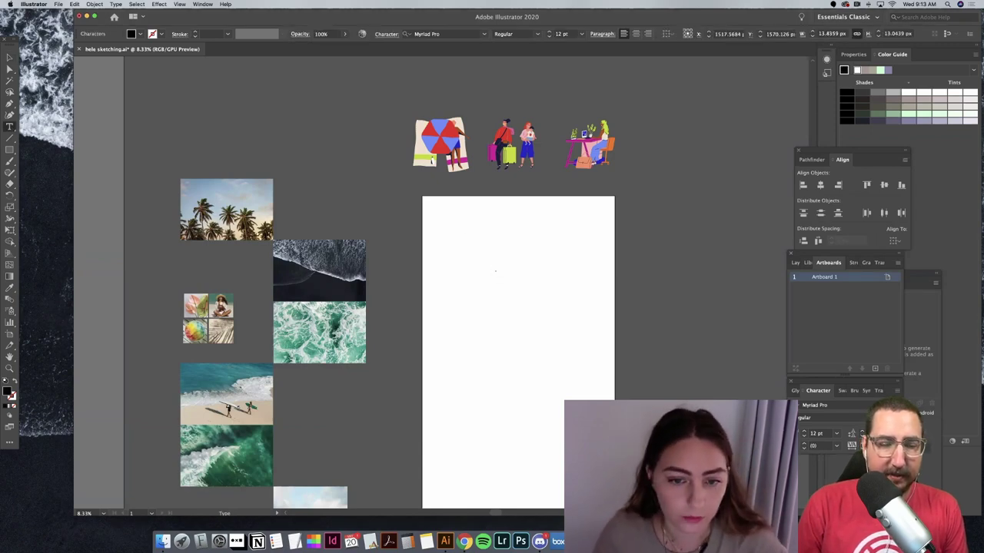
key(Escape)
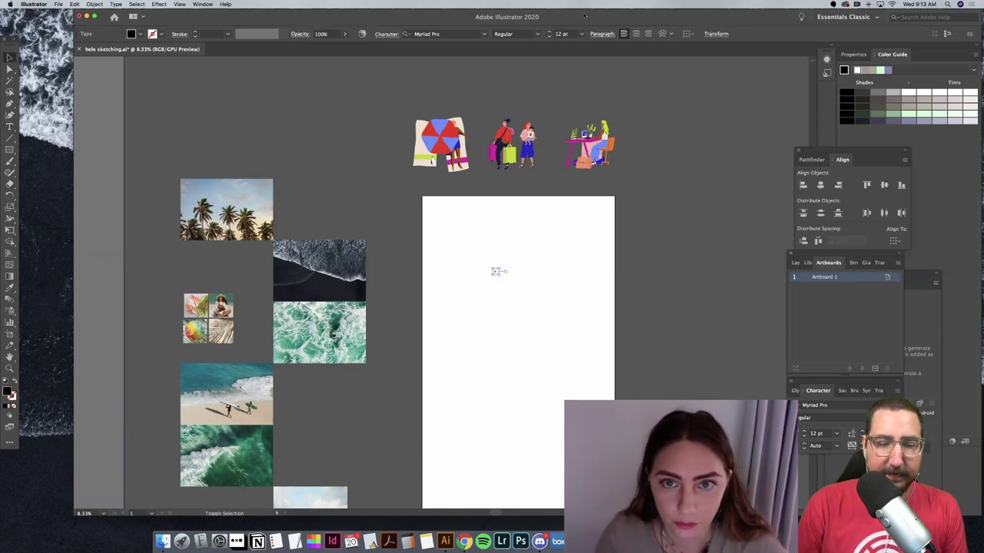
click(548, 34)
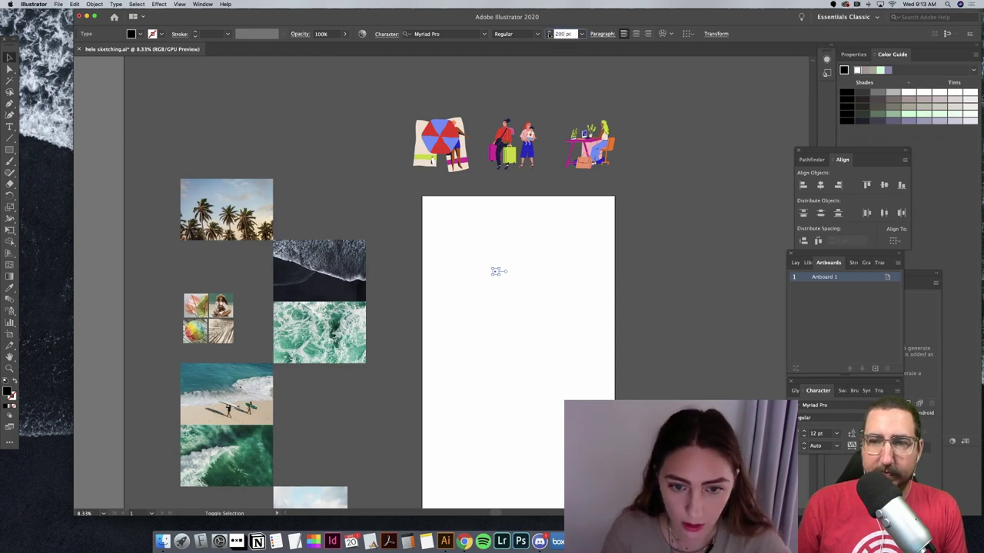
text(200 pt)
key(Return)
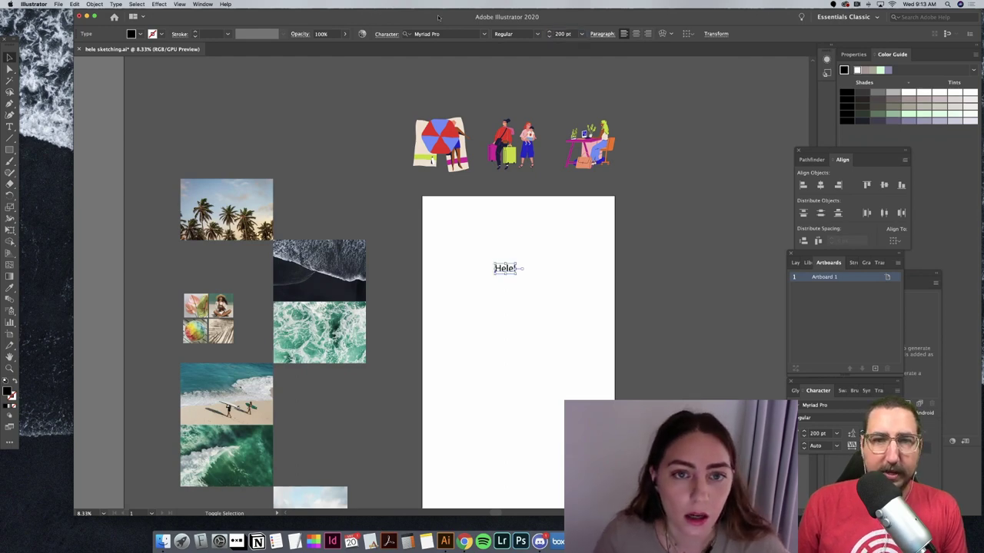
Step: Set the Hele! text in ScriptoramaJF Tradeshow at 400 pt
drag(438, 17, 420, 25)
click(422, 41)
text(s)
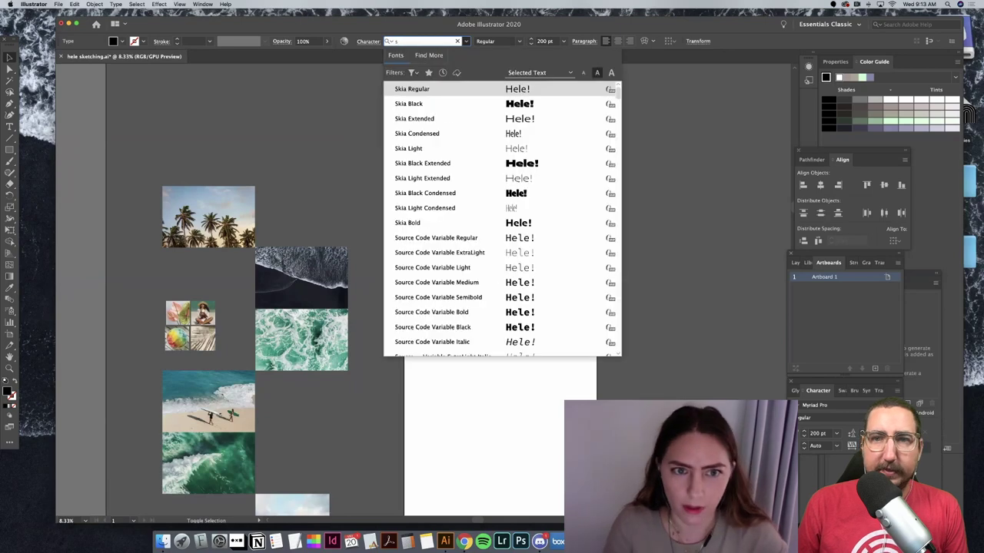
text(crip)
key(Down)
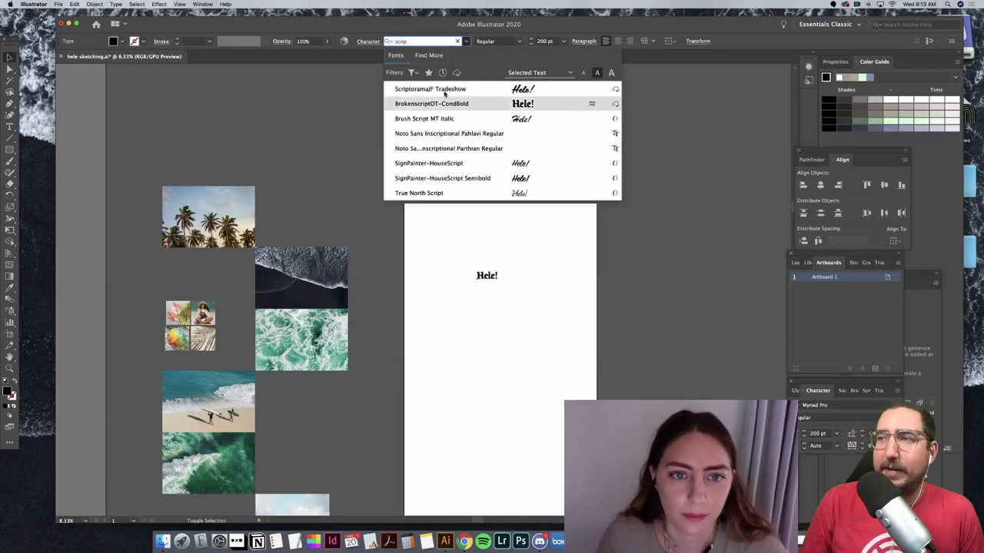
key(Up)
key(Return)
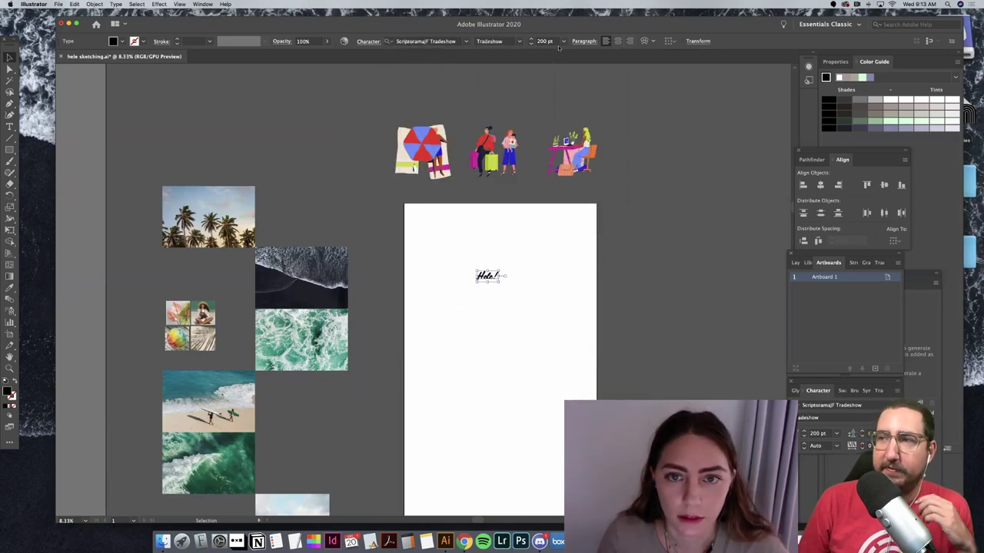
click(538, 41)
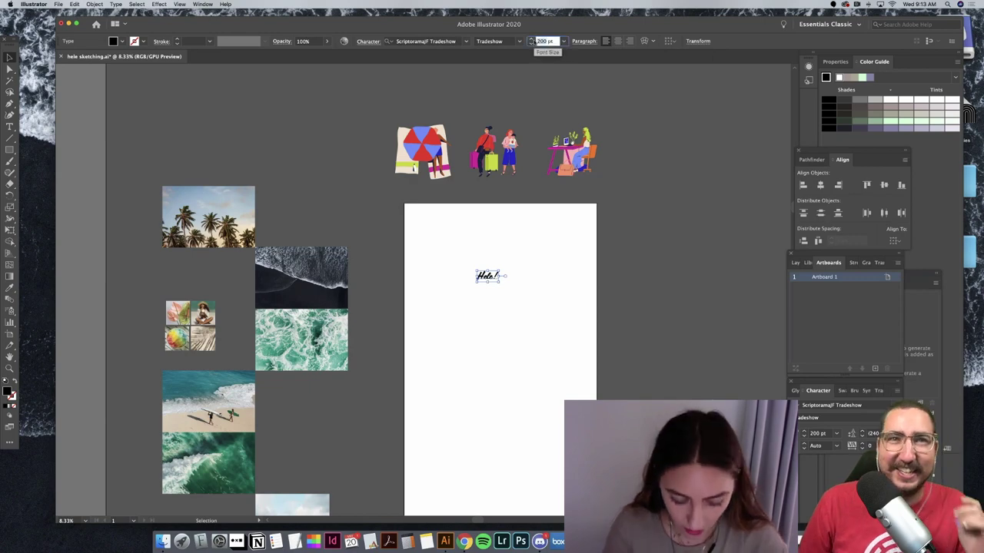
text(400)
key(Return)
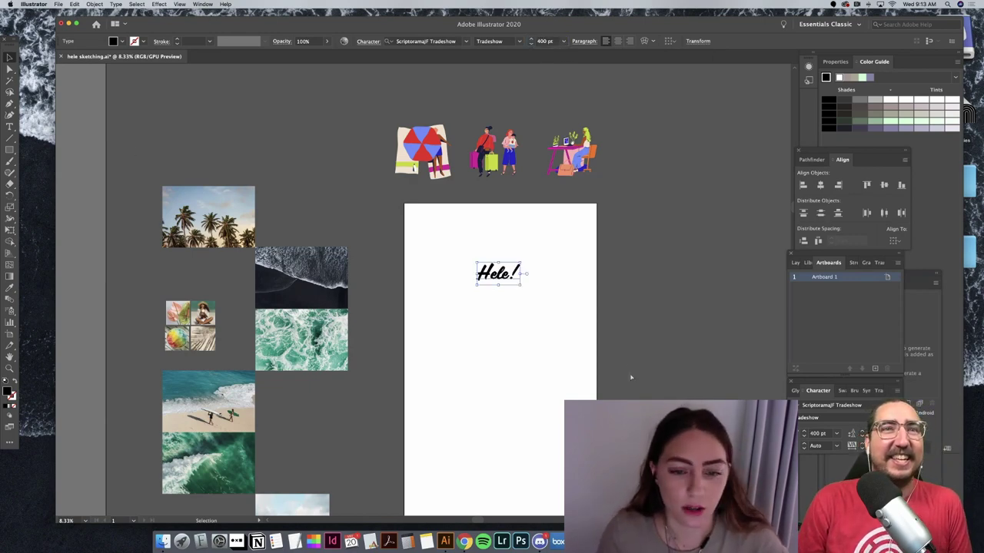
Step: Paste a copy of Hele! and place it just below the original
key(super+v)
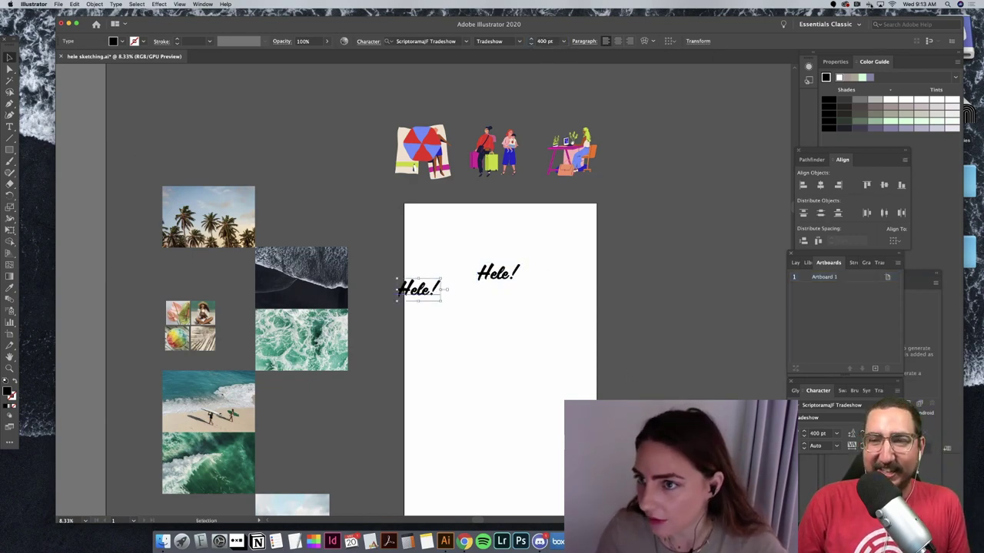
drag(432, 291, 508, 305)
click(429, 40)
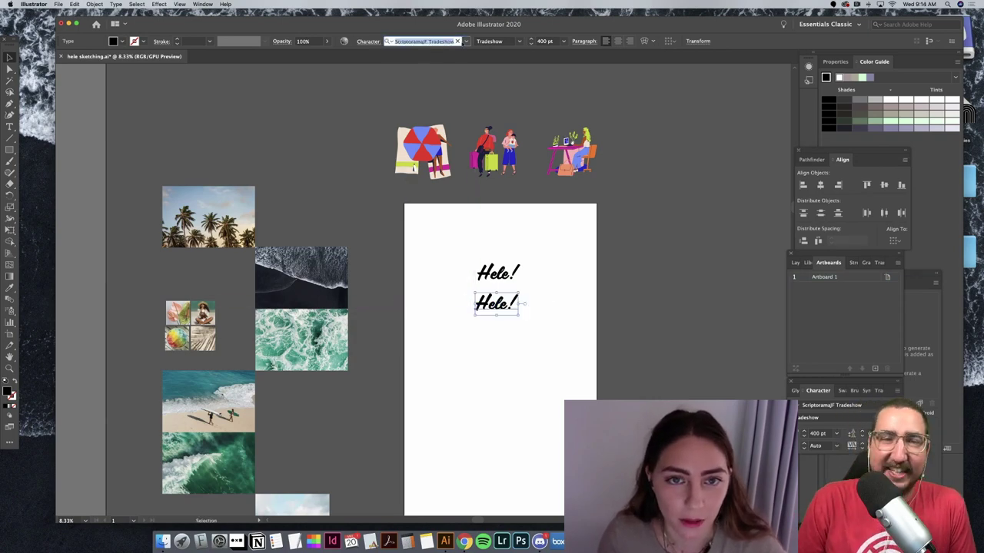
Step: Set the lower Hele! in Whomp by searching 'who' in the font field
click(465, 41)
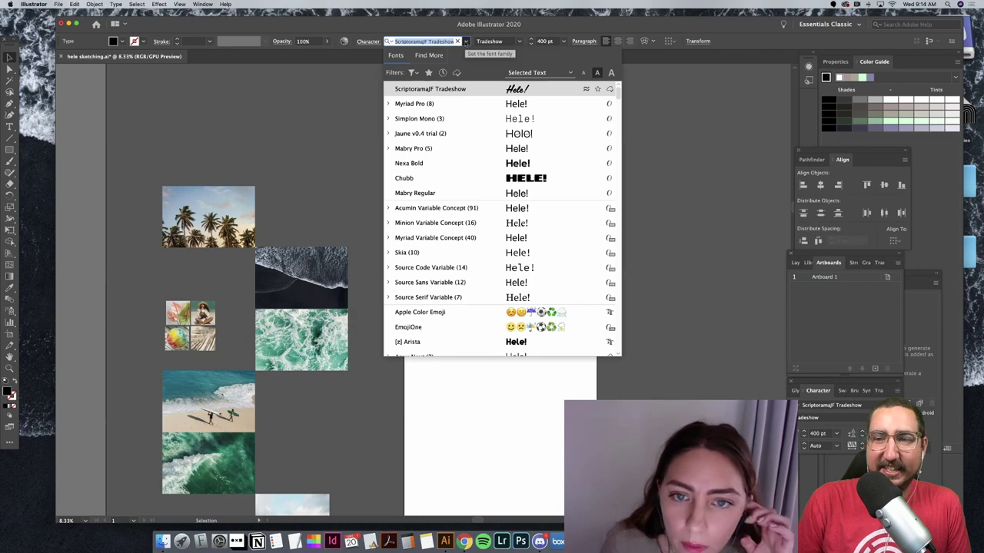
click(466, 41)
click(464, 541)
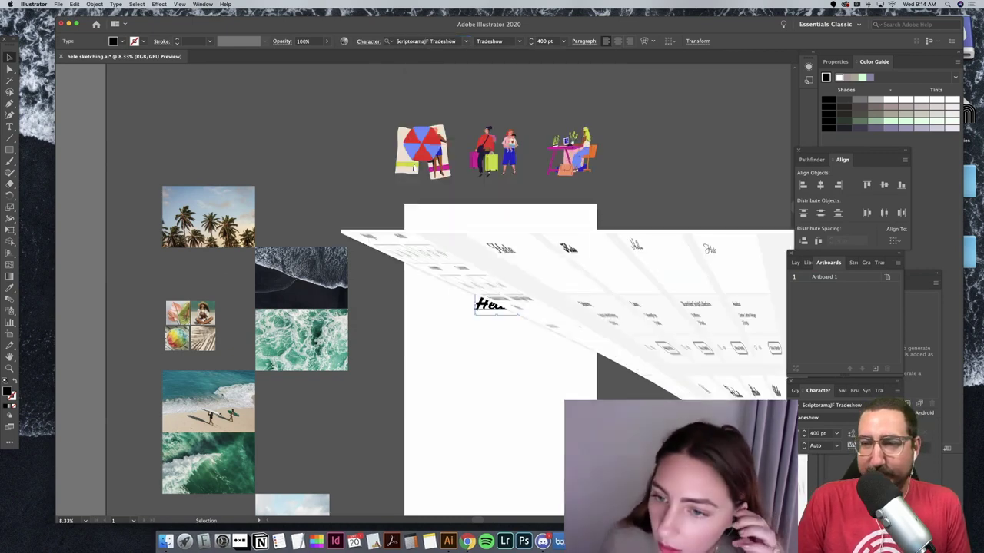
scroll(655, 324, up, 5)
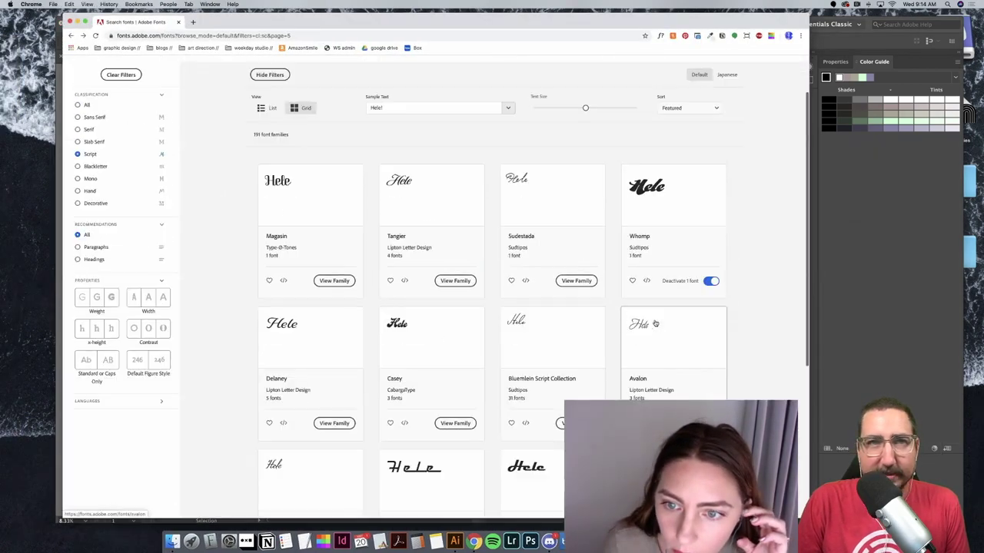
key(super+Tab)
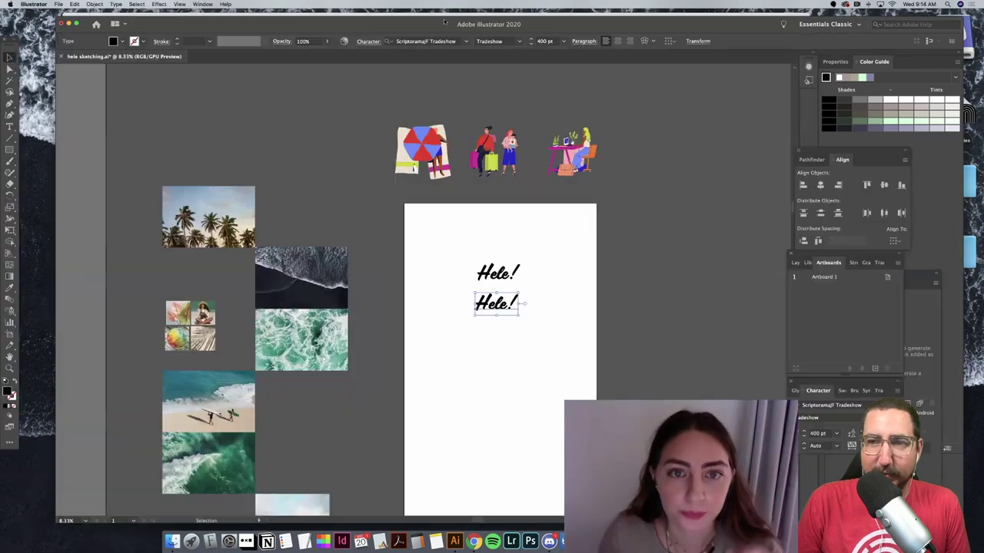
click(425, 41)
text(whomp)
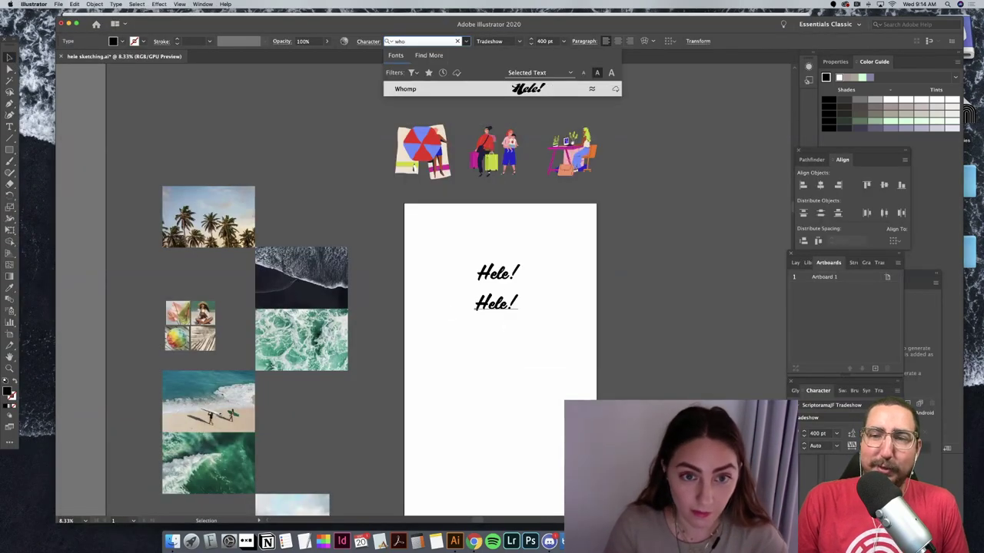
click(427, 90)
Step: Shift the Whomp Hele! slightly left and zoom in on both lines
click(527, 332)
drag(514, 310, 497, 315)
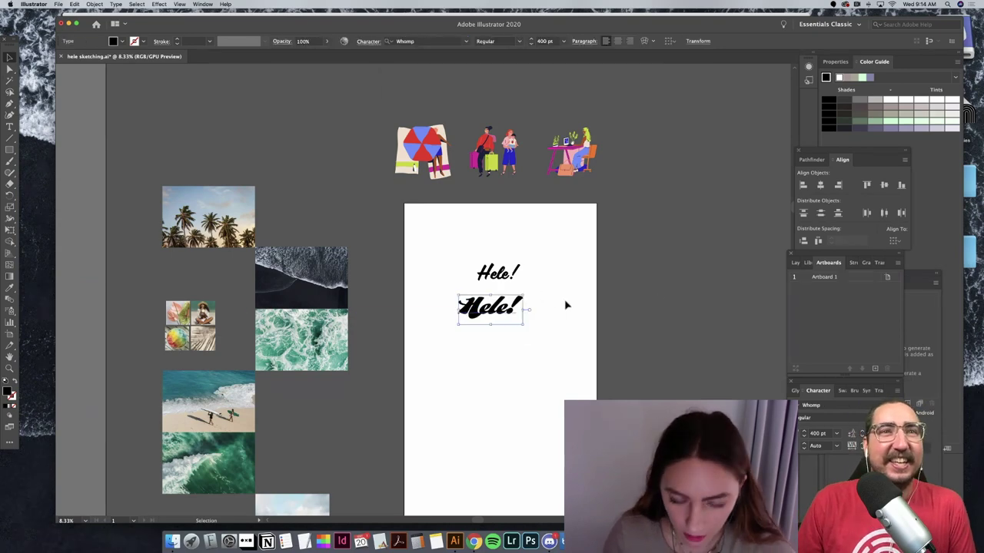
click(566, 305)
key(super+equal)
key(super+equal)
key(super+equal)
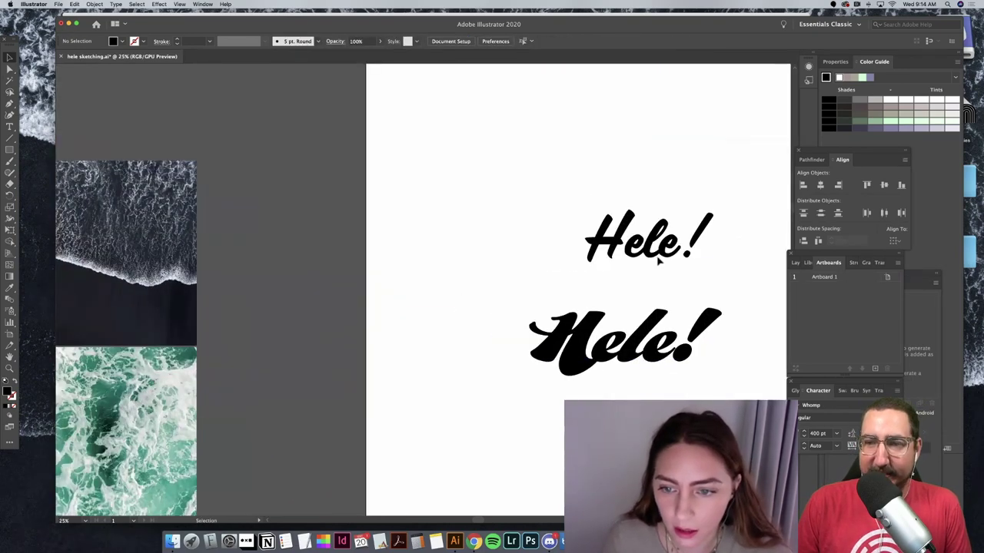
Step: Tighten the spacing after the H to -18 and lower, then reposition the thin Hele!
drag(659, 262, 590, 200)
key(super+equal)
key(super+equal)
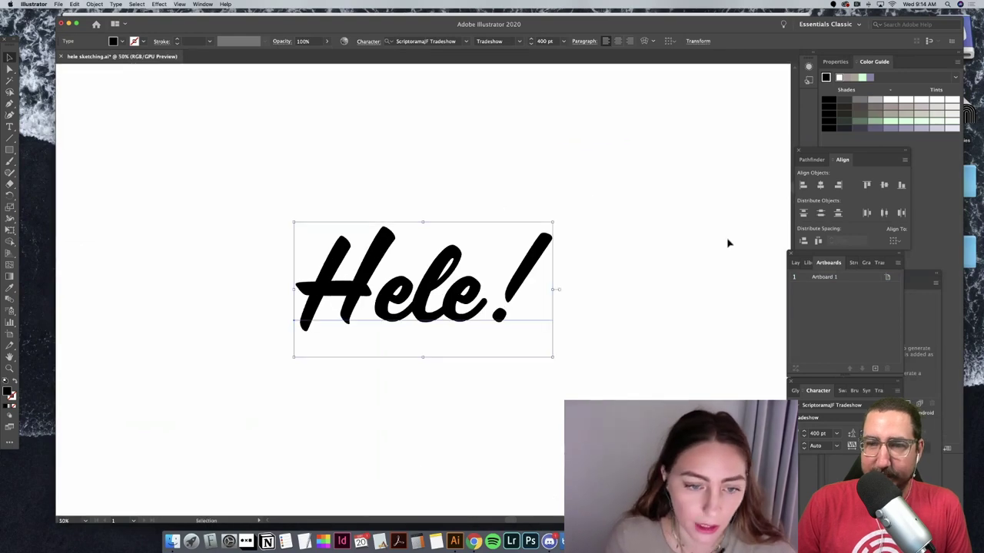
key(t)
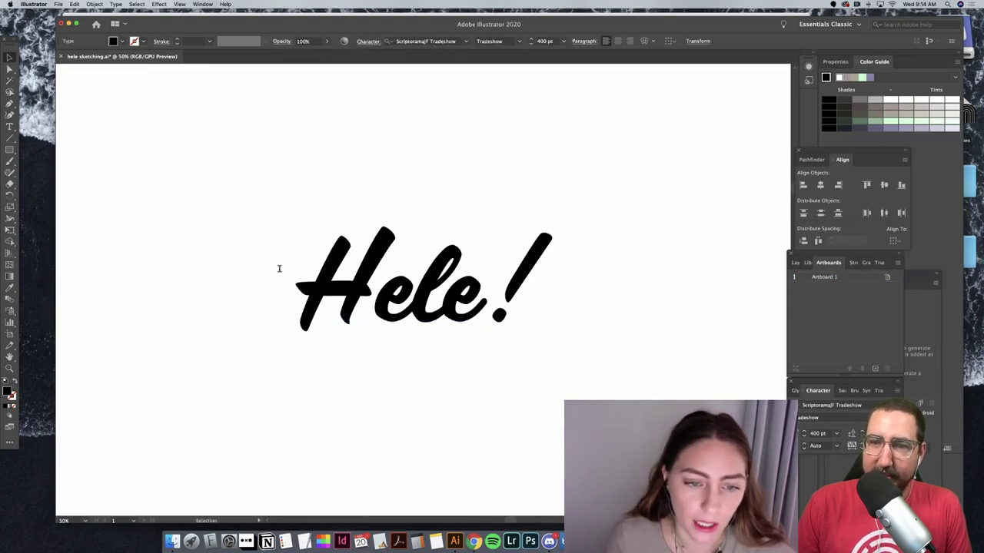
click(295, 269)
key(shift+Right)
click(368, 41)
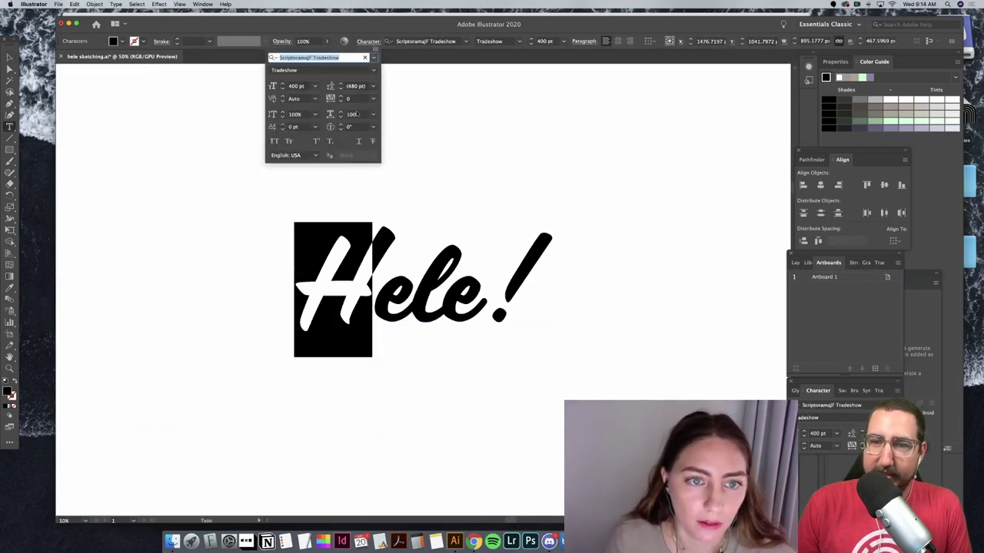
click(351, 99)
text(-18)
key(Return)
key(Down)
key(Down)
key(Down)
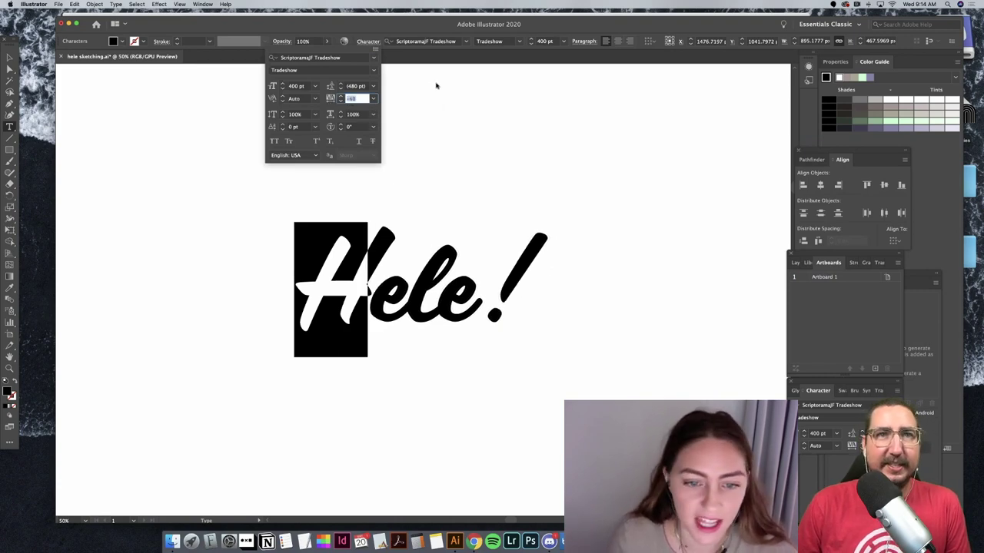
key(Escape)
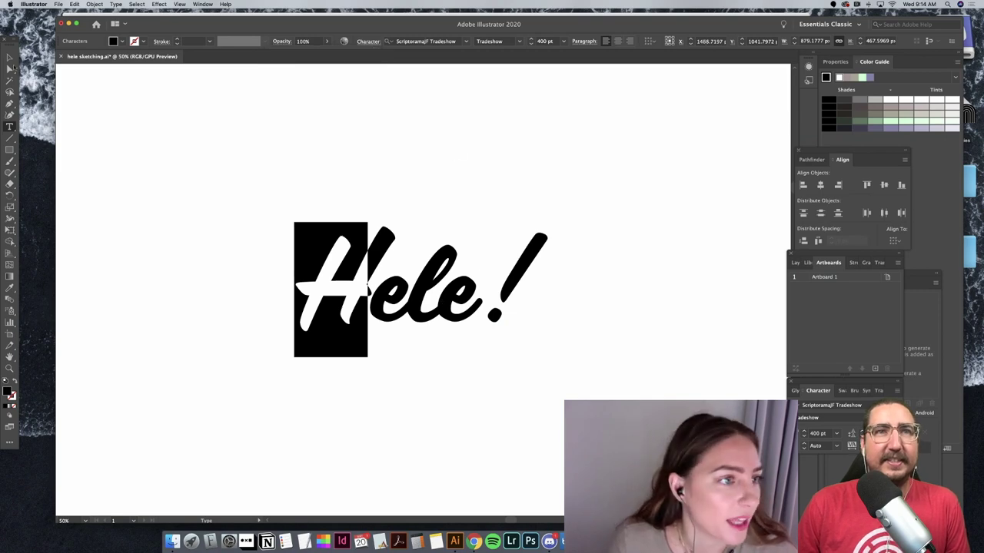
click(9, 58)
drag(474, 297, 561, 281)
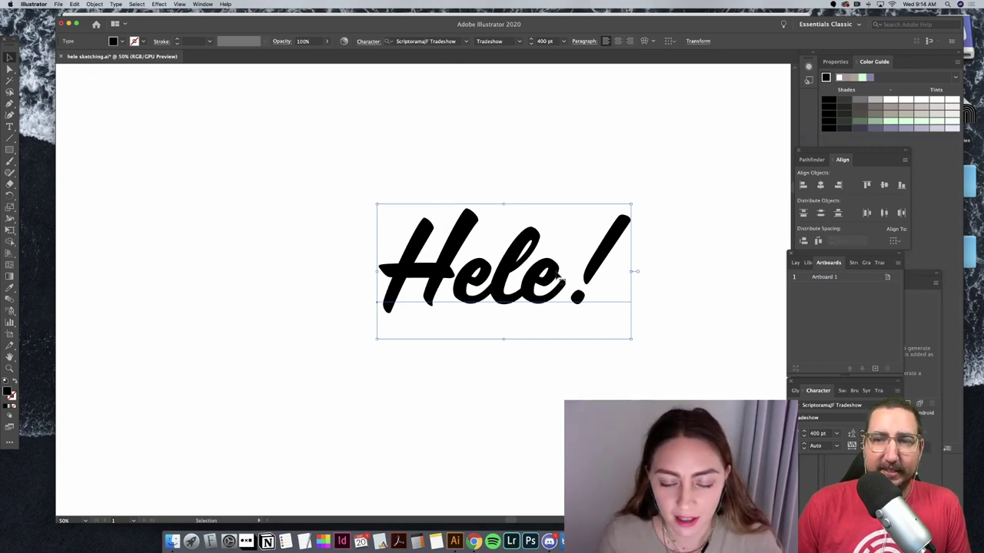
Step: Select the H again and set its kerning to -45
double_click(505, 278)
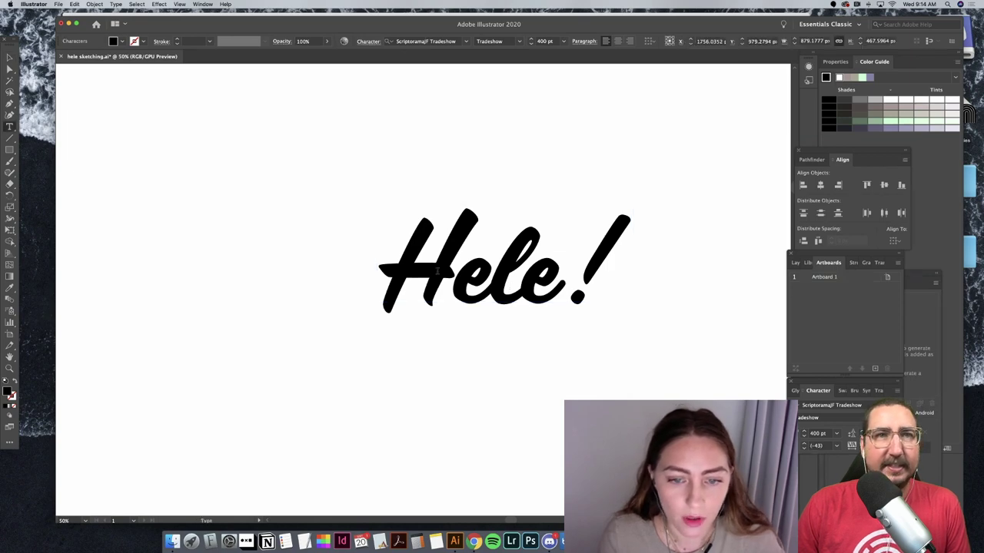
drag(342, 277, 438, 272)
click(368, 41)
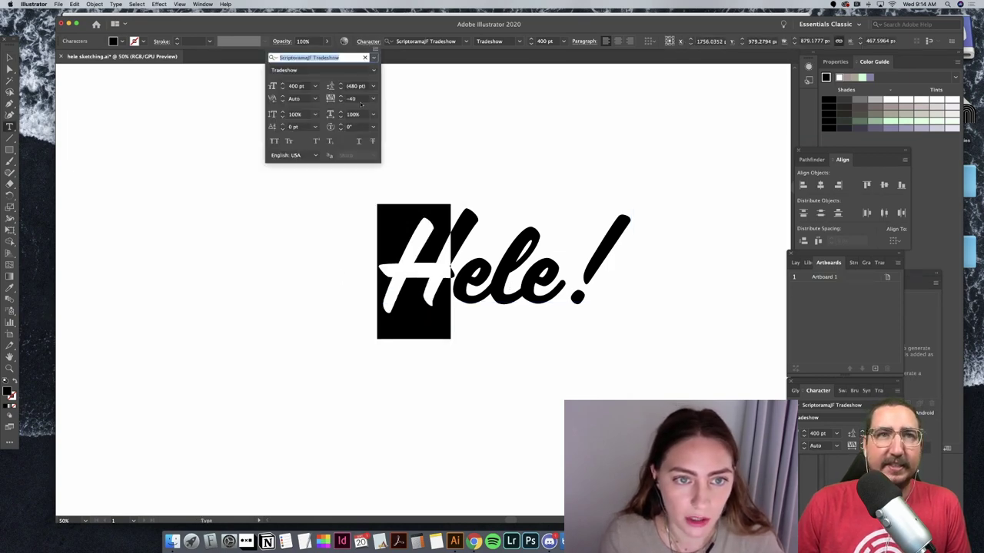
click(358, 98)
text(-45)
key(Return)
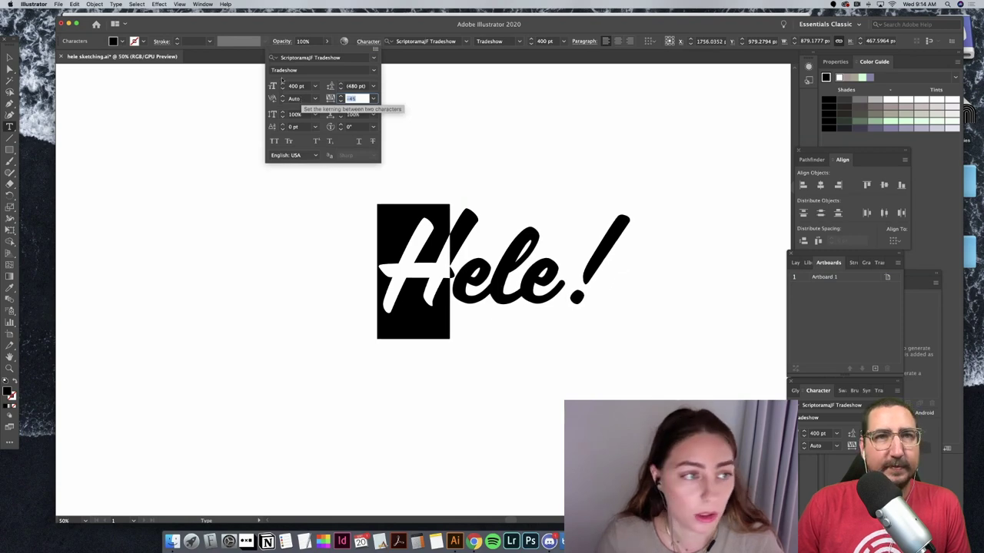
click(8, 57)
click(568, 156)
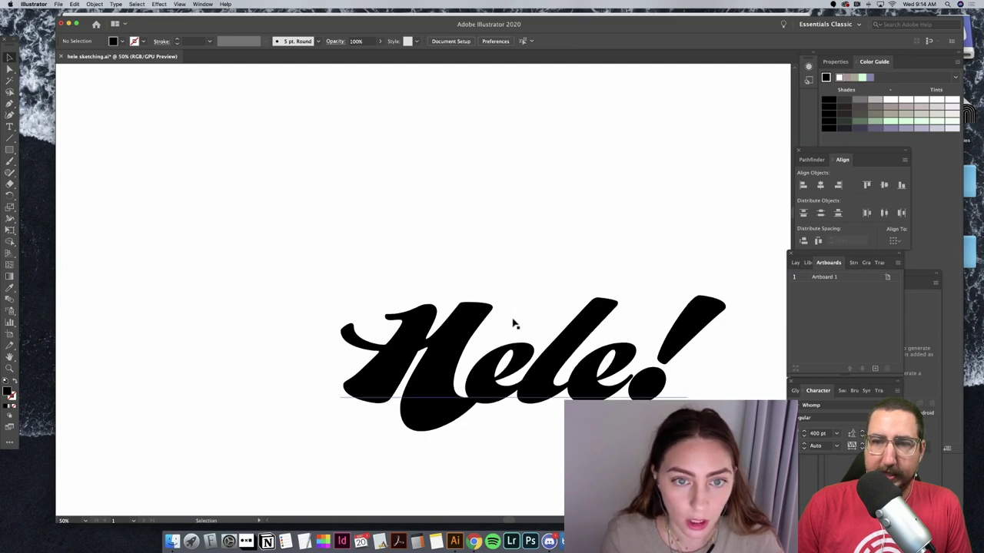
Step: Open the Glyphs panel for the script Hele! and float it higher on screen
scroll(512, 323, up, 8)
scroll(505, 220, up, 4)
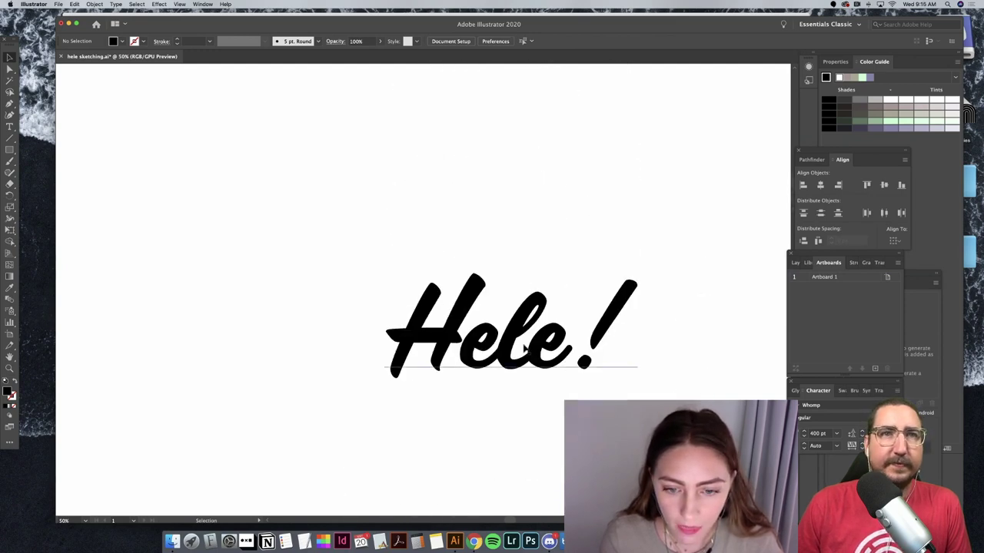
double_click(525, 348)
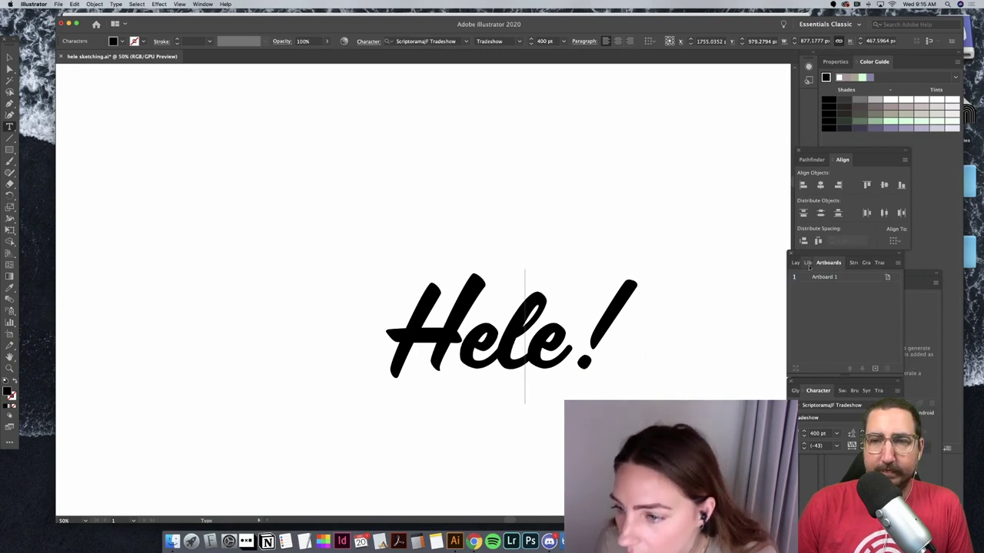
click(796, 390)
drag(835, 393, 804, 225)
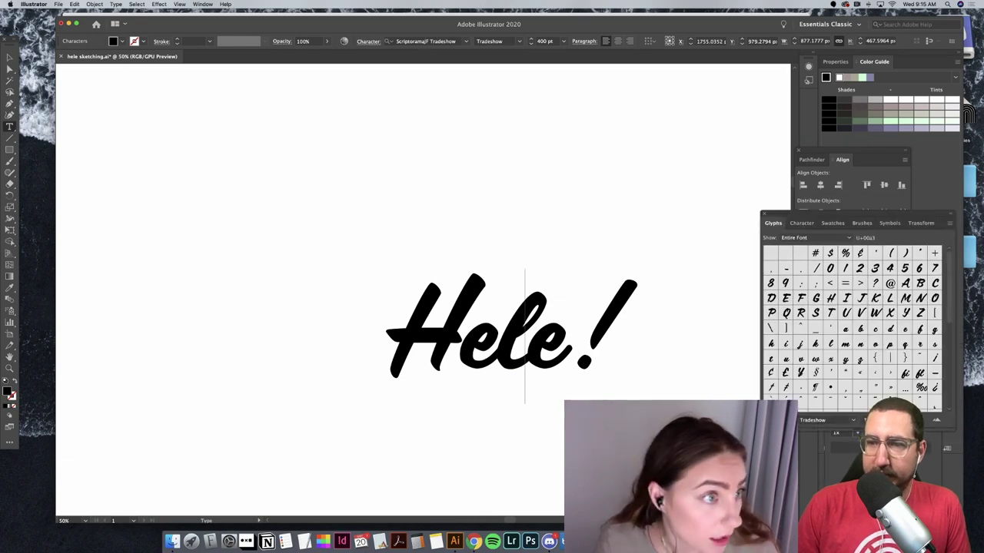
key(Escape)
click(336, 302)
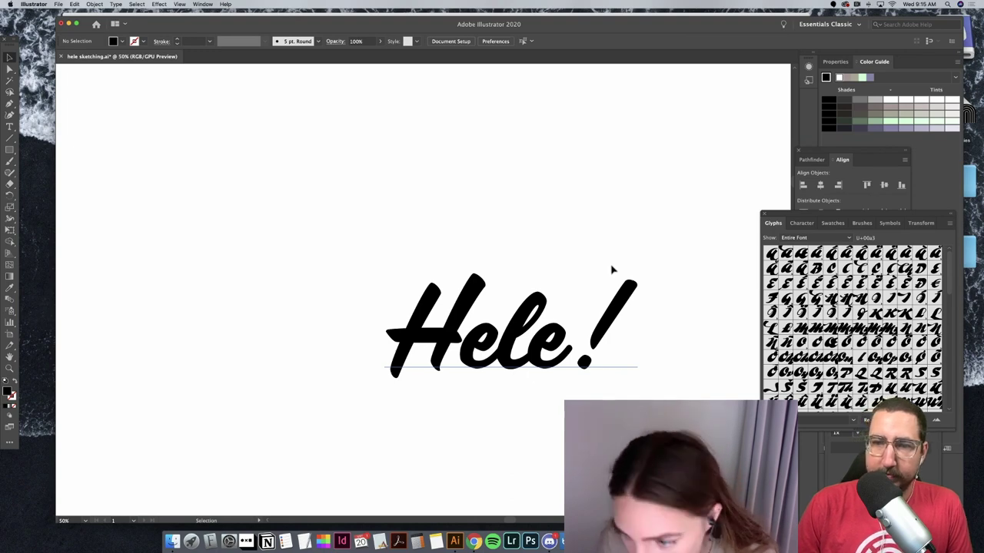
Step: Select the final e of the thin Hele! with the Type tool
click(611, 331)
double_click(565, 342)
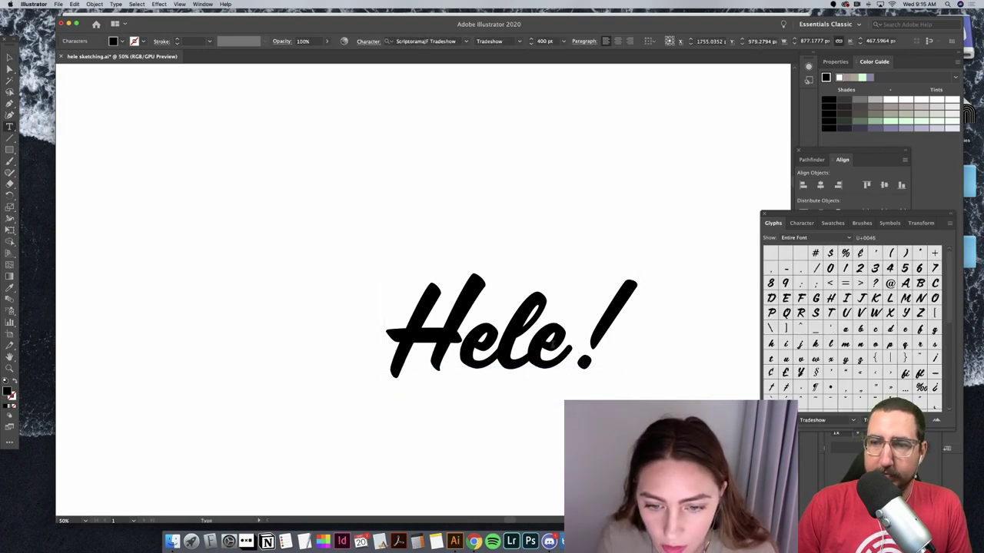
drag(563, 342, 526, 345)
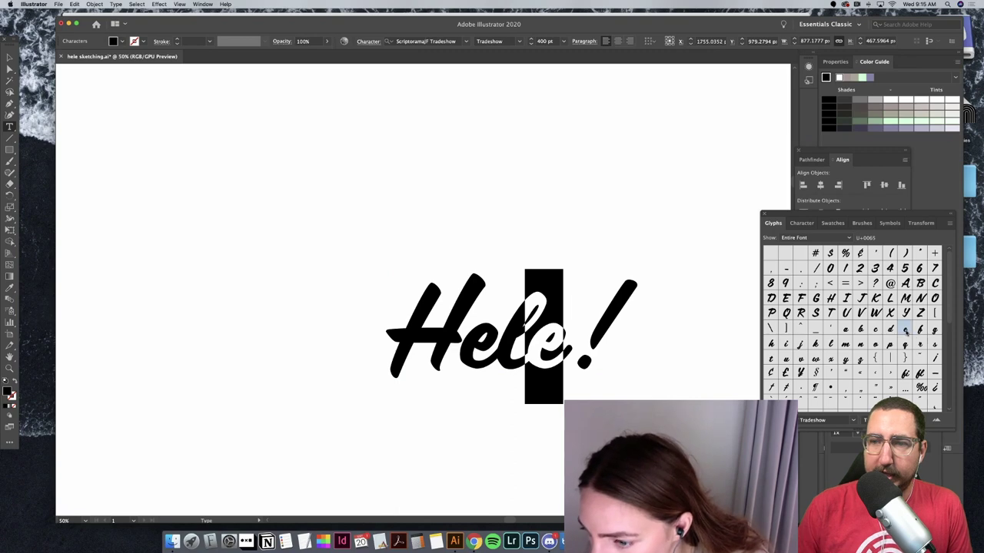
scroll(904, 344, down, 5)
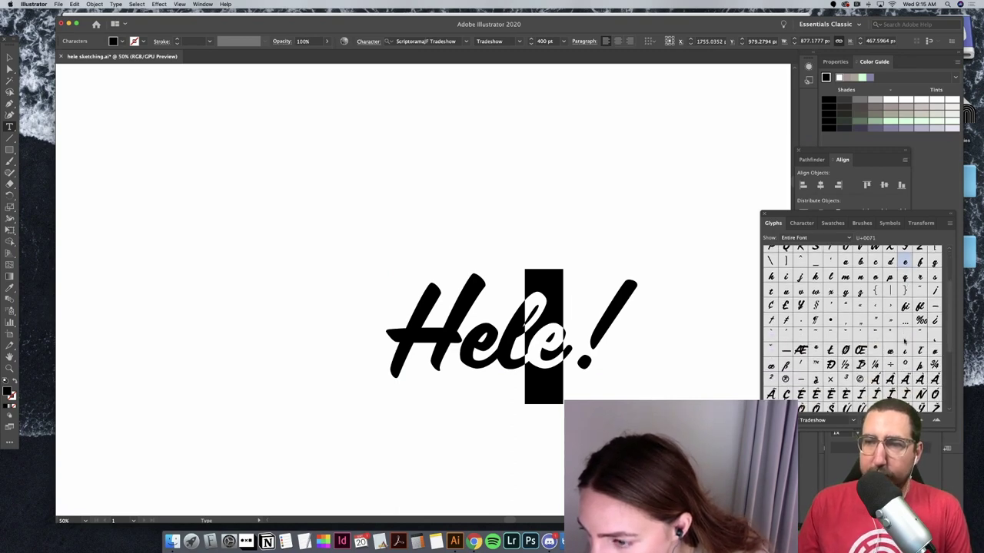
scroll(903, 340, up, 5)
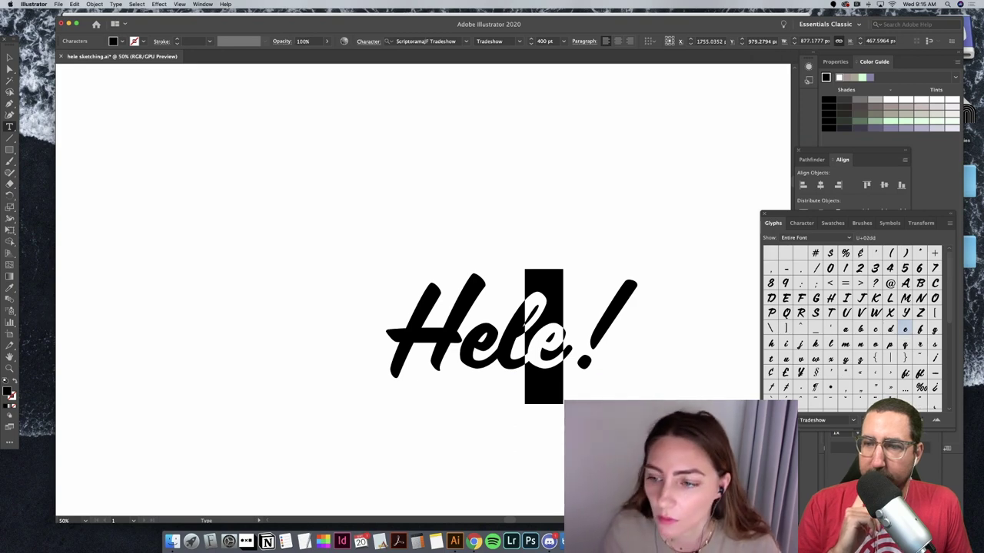
Step: Browse the Window, Effect and Type menus
click(202, 4)
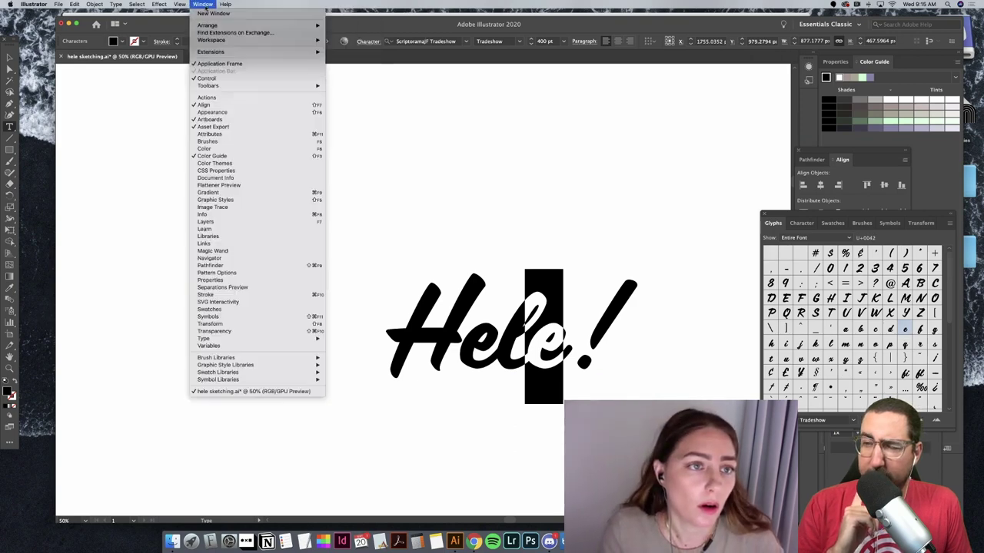
click(202, 4)
click(202, 4)
click(159, 4)
mouse_move(117, 5)
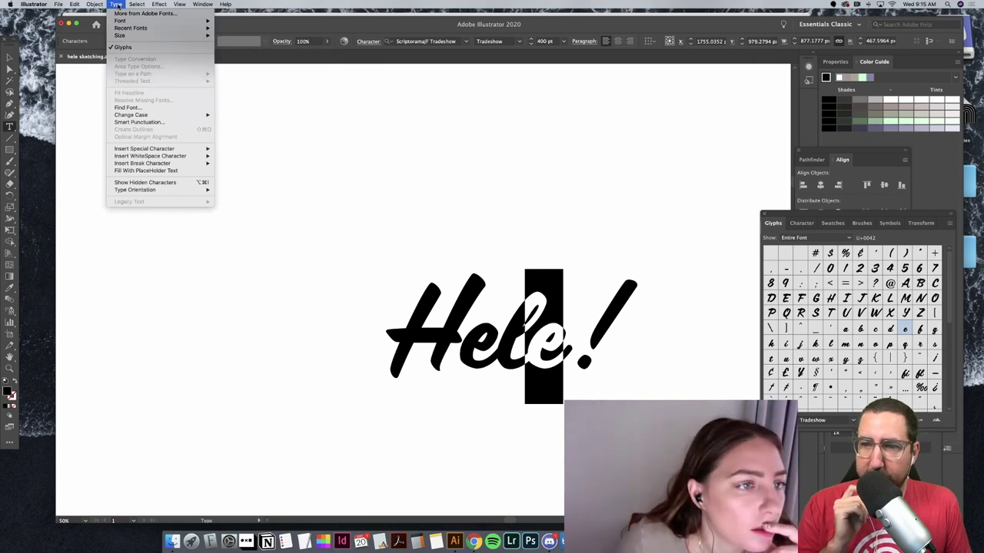
click(117, 5)
click(117, 5)
click(117, 5)
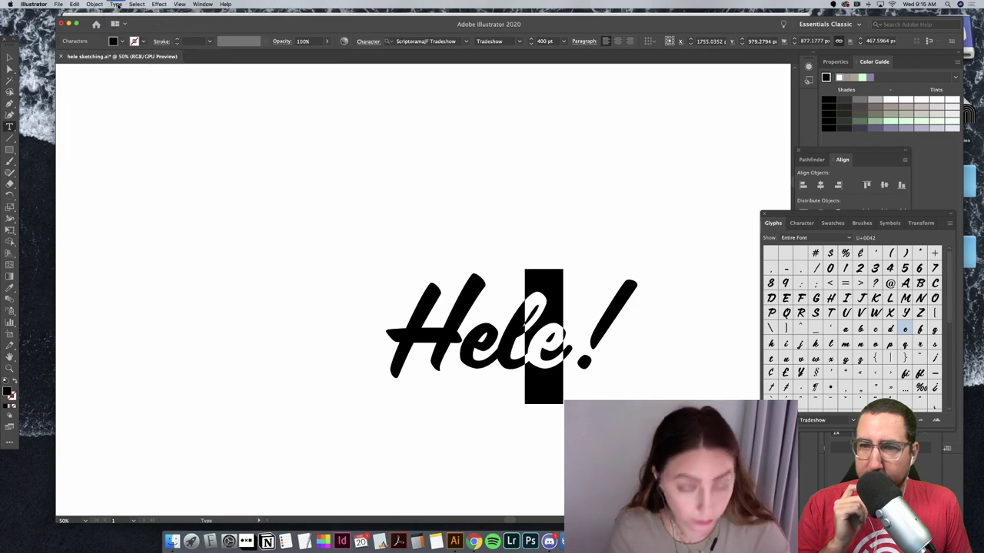
Step: Show the Character panel's full options and place the cursor between l and e
key(super+t)
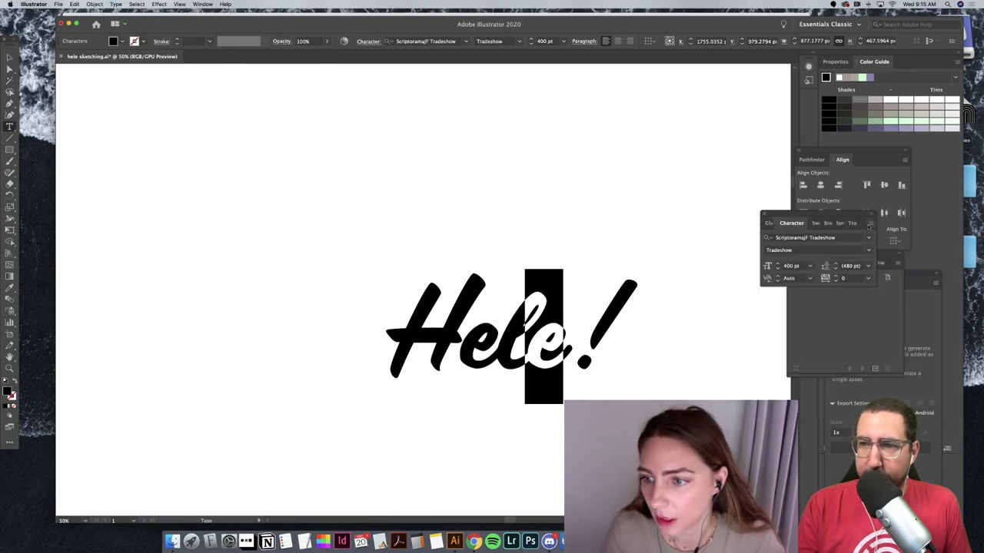
click(869, 224)
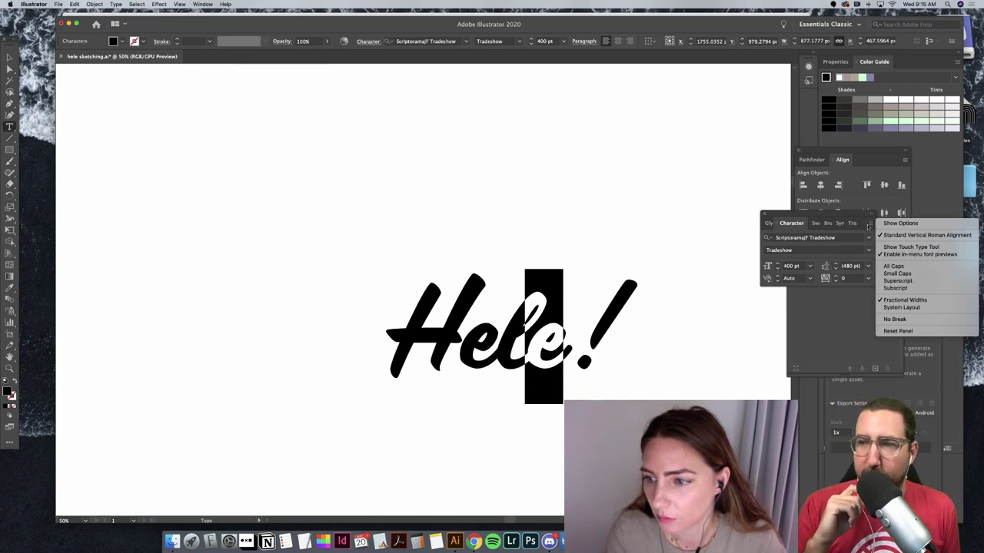
click(892, 223)
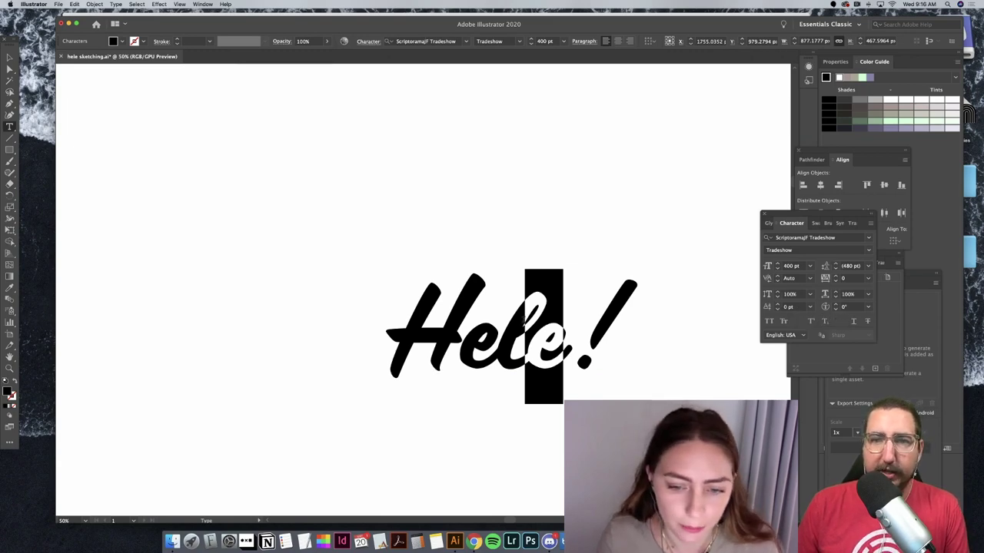
click(551, 352)
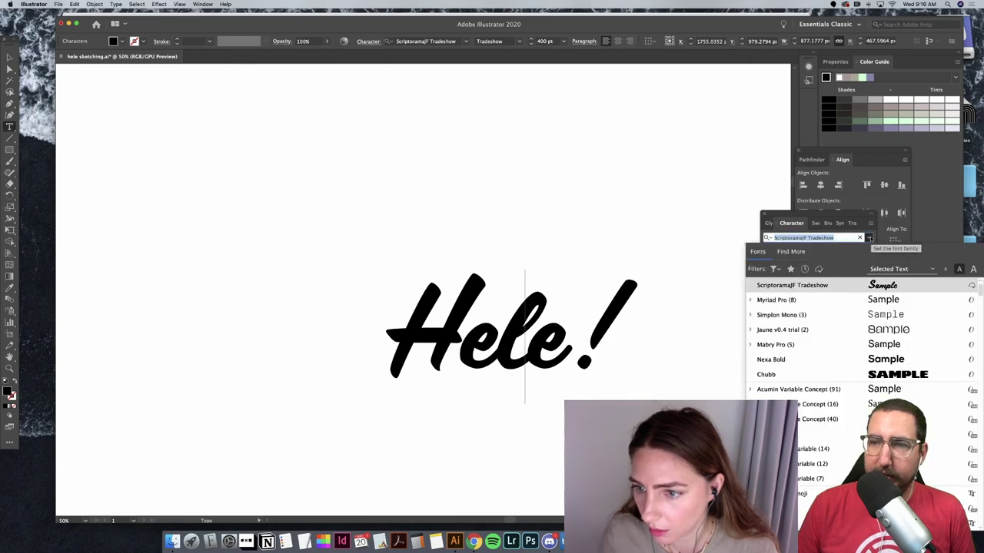
key(Return)
Step: Undock Transform as a floating panel, keep Character in front, and open the Window menu
click(810, 223)
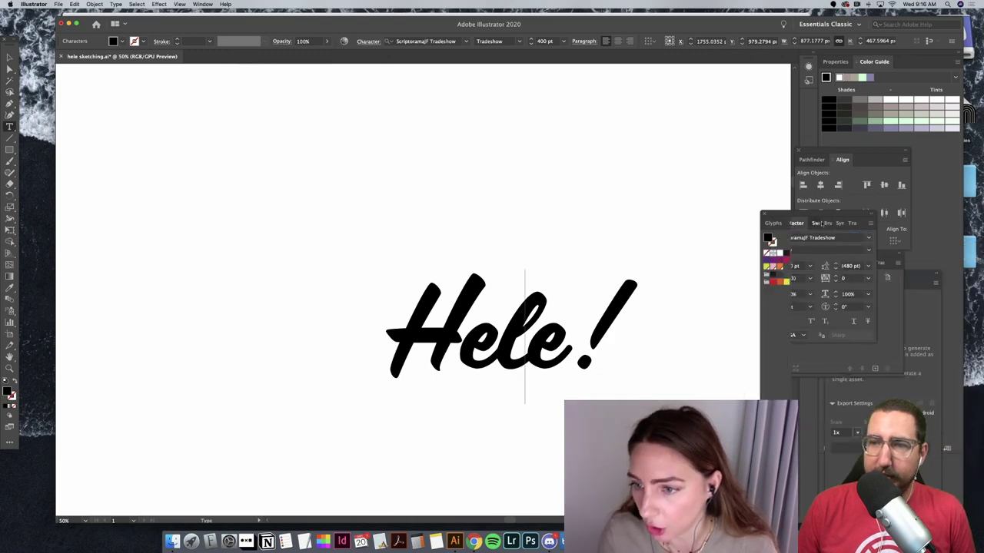
click(860, 223)
click(890, 223)
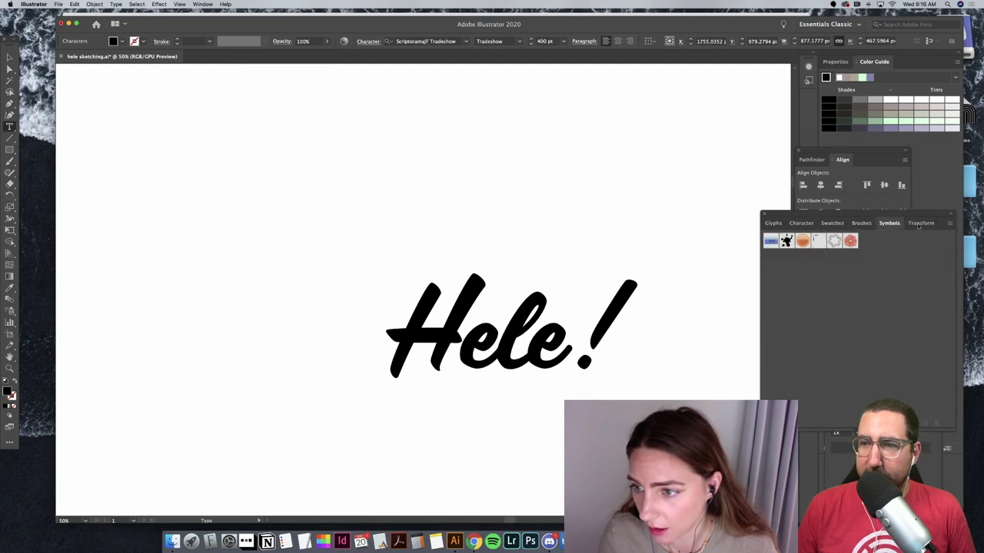
click(921, 222)
drag(921, 223, 845, 284)
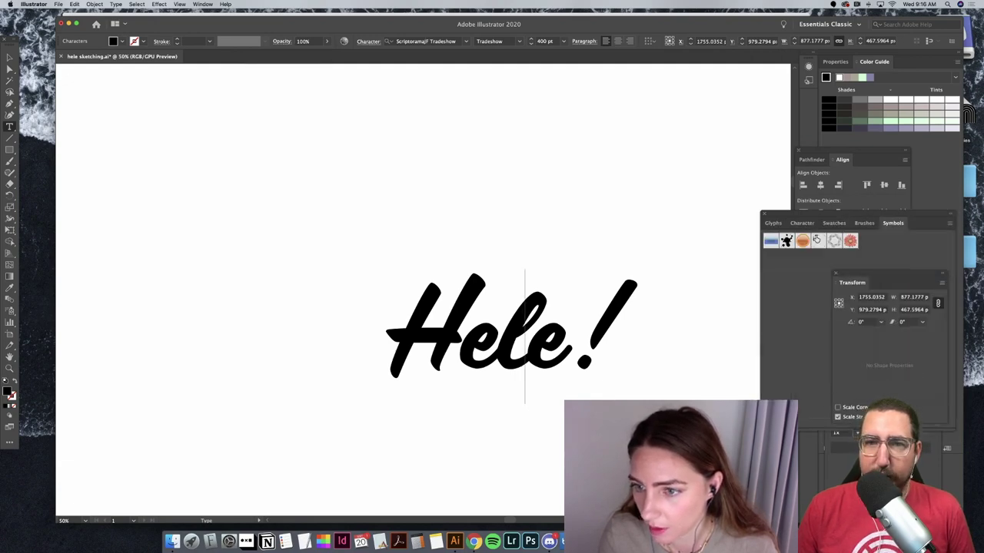
click(779, 223)
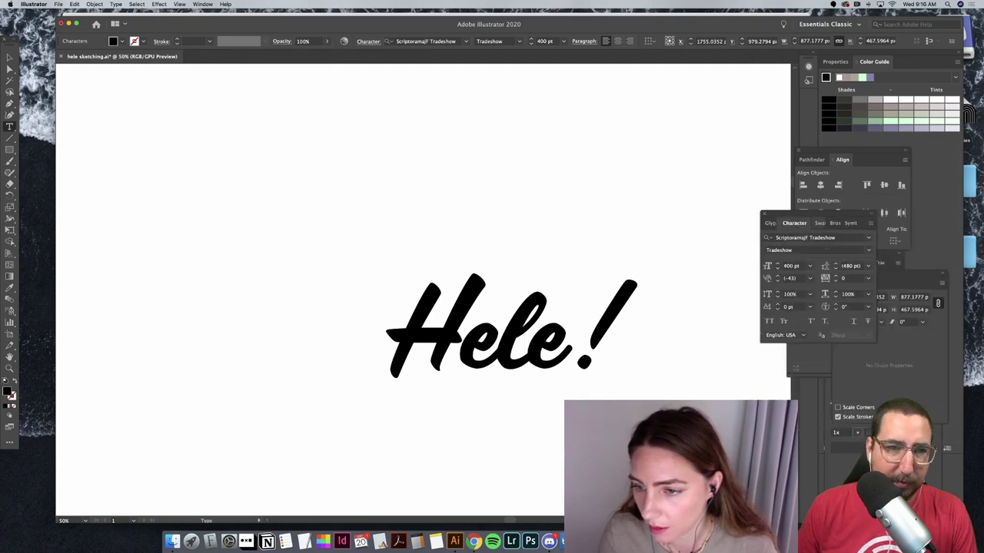
click(203, 5)
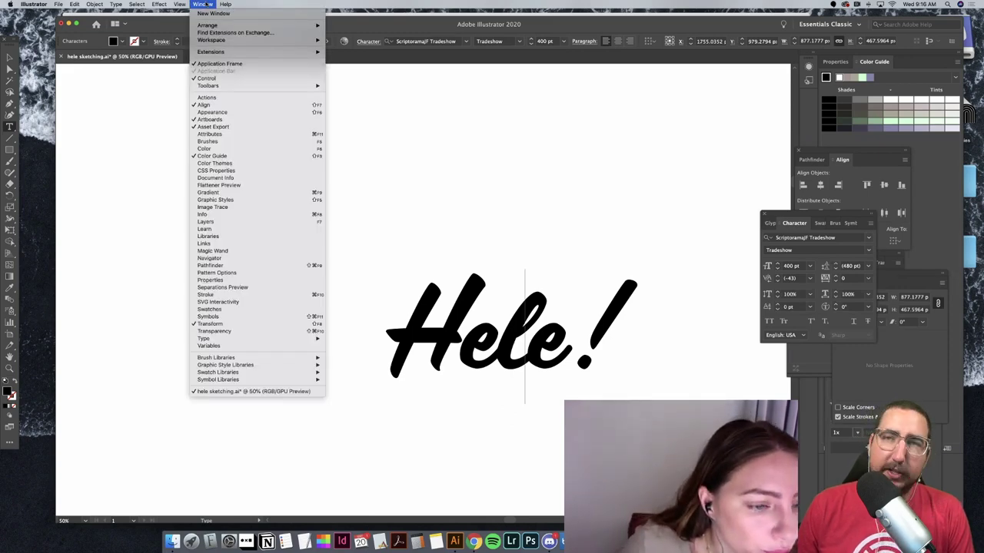
Step: Search Help for 'open type', pick the OpenType result, and redock the Character panel
mouse_move(225, 5)
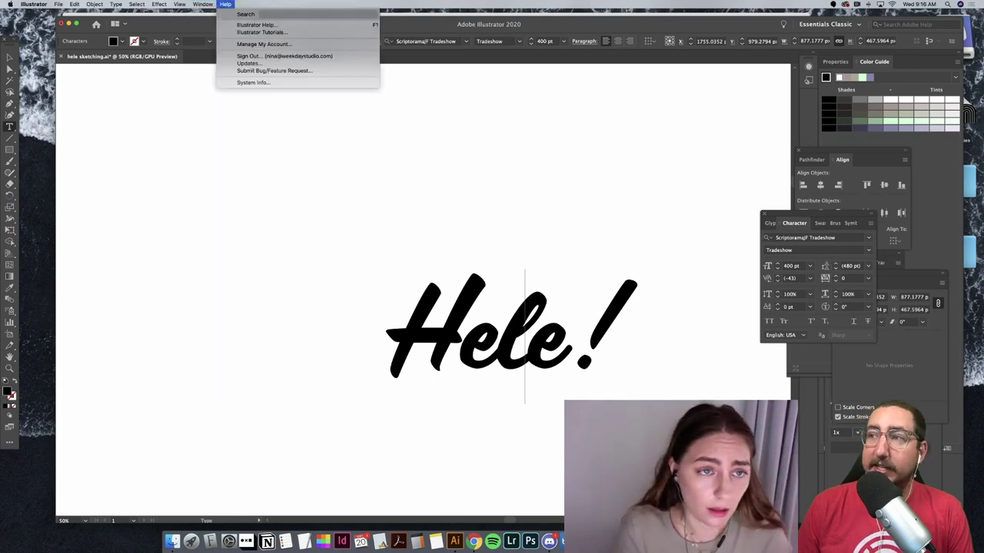
text(open tupe)
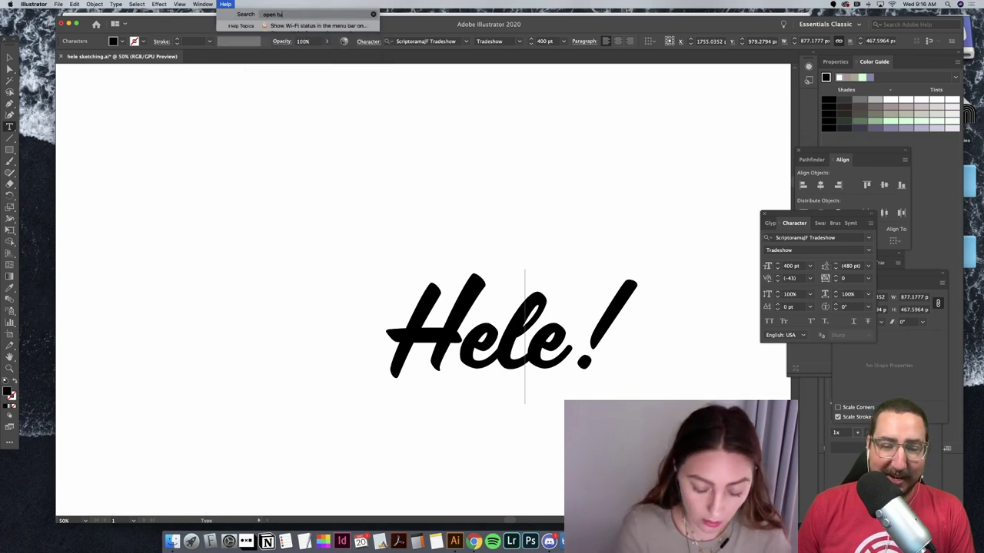
key(BackSpace)
key(BackSpace)
key(BackSpace)
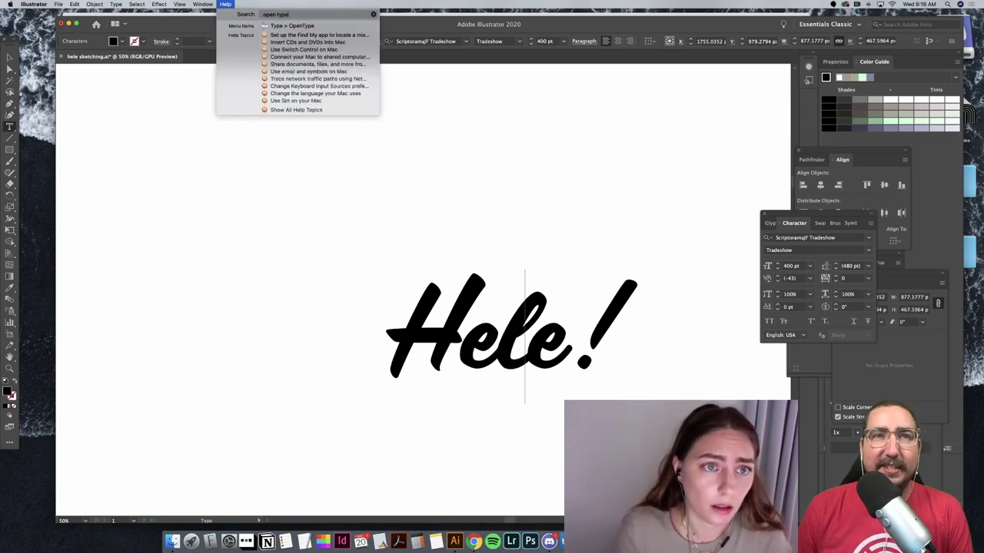
click(259, 25)
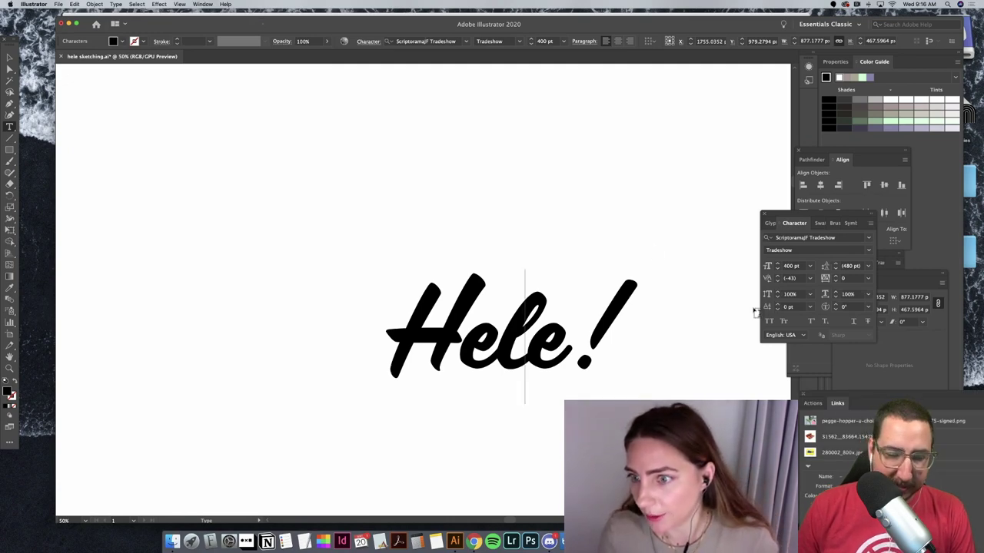
drag(823, 215, 830, 230)
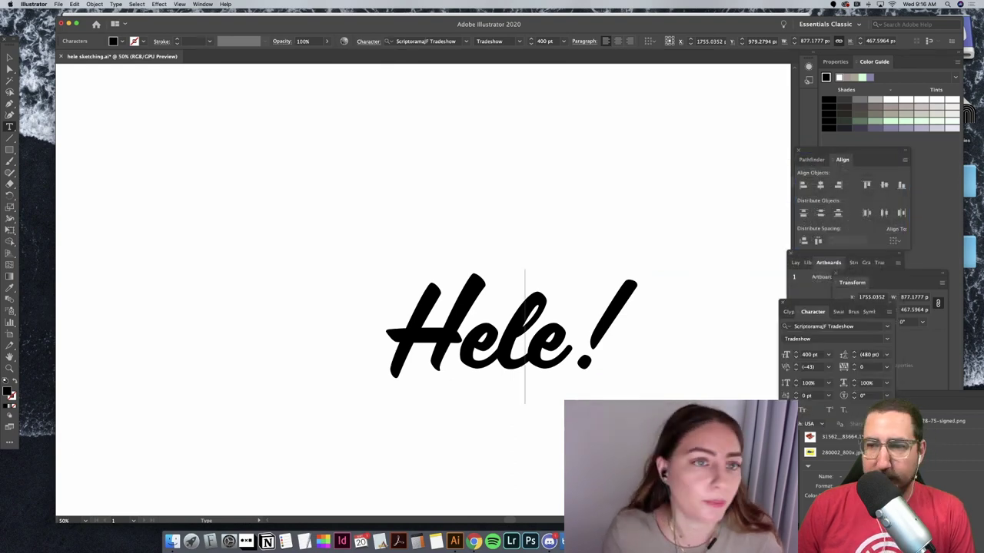
Step: Open the OpenType panel and move the Actions panel up to reveal it
click(224, 4)
mouse_move(297, 27)
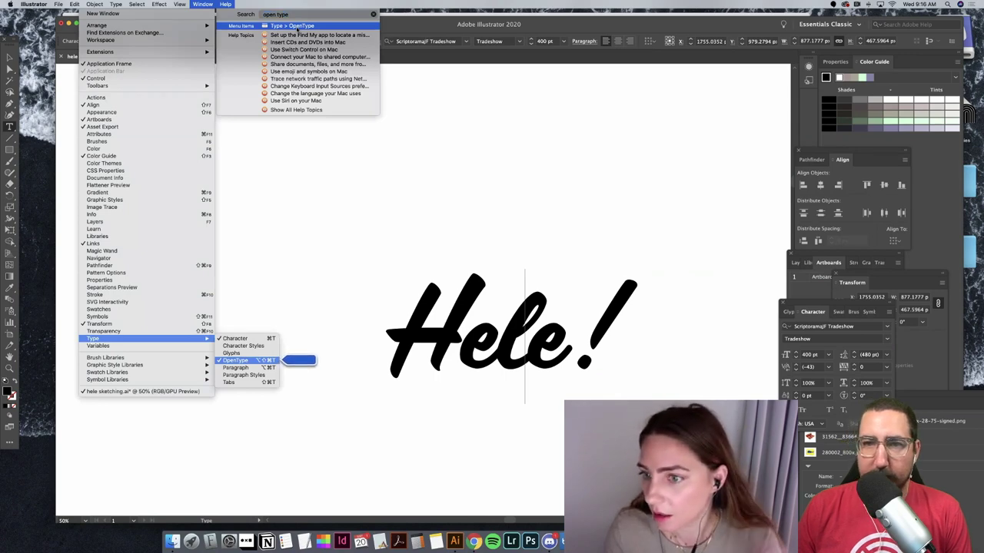
click(225, 5)
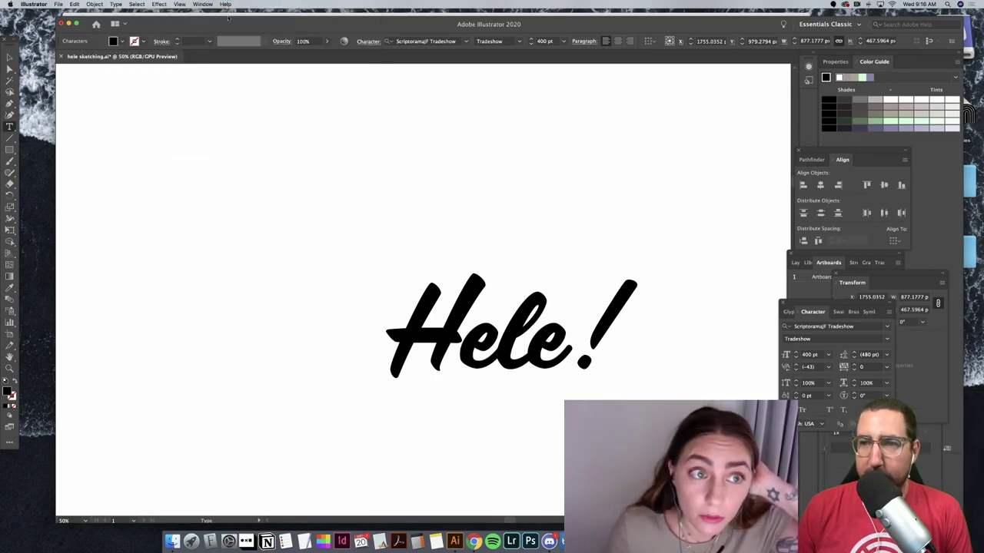
click(225, 5)
click(262, 25)
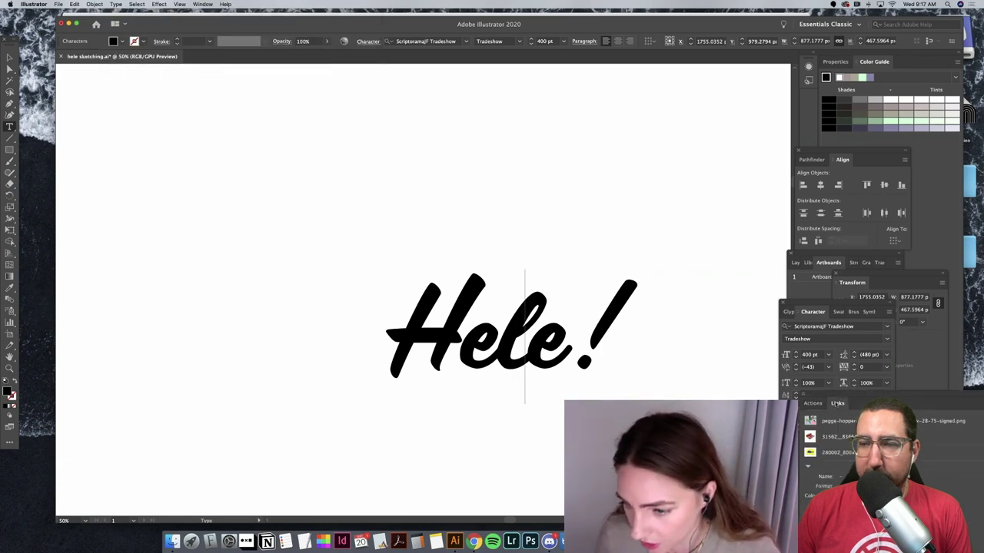
drag(836, 397, 823, 213)
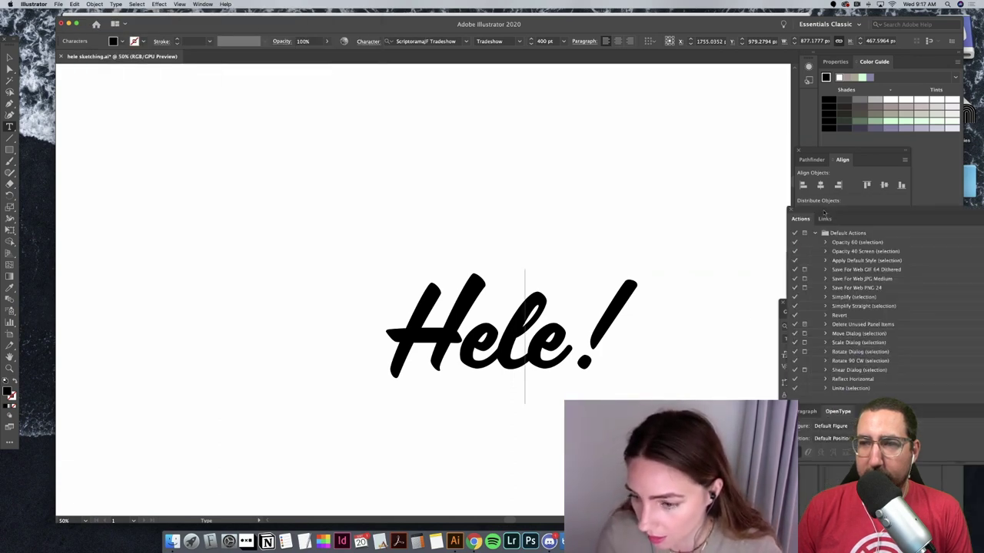
drag(806, 166, 803, 166)
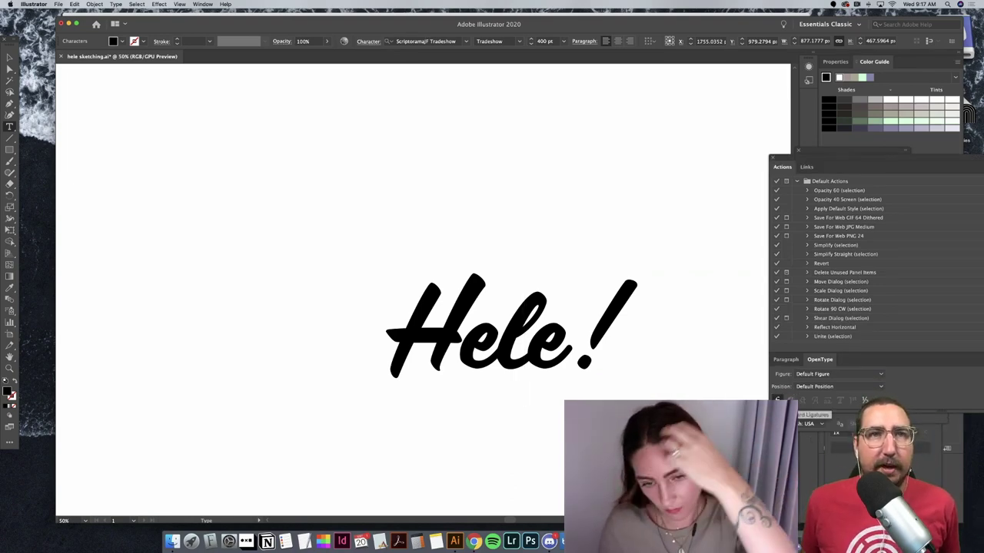
Step: Highlight the last 'e' in Hele! using Shift+Right Arrow
key(shift+Right)
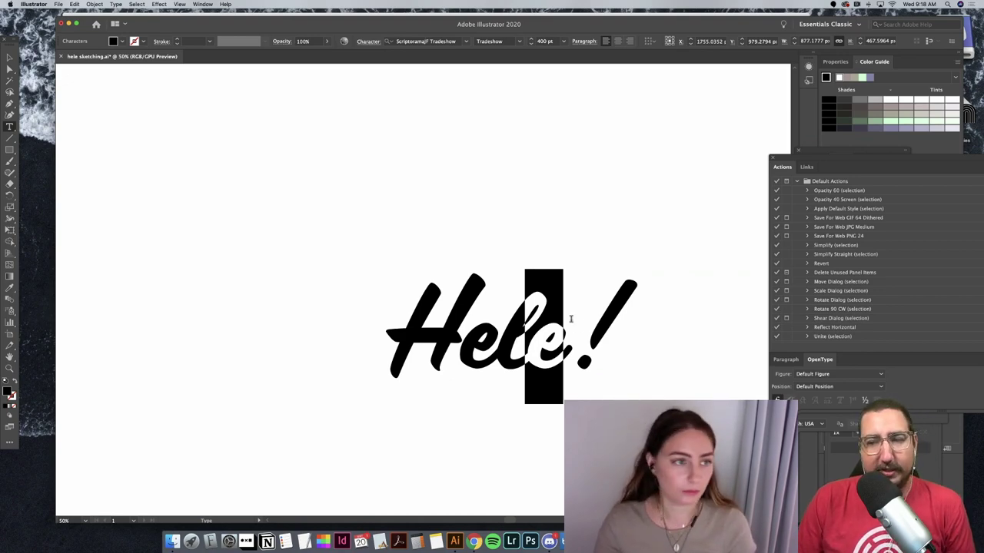
Step: Set the Hele! text's OpenType Position to Subscript/Inferior
click(10, 58)
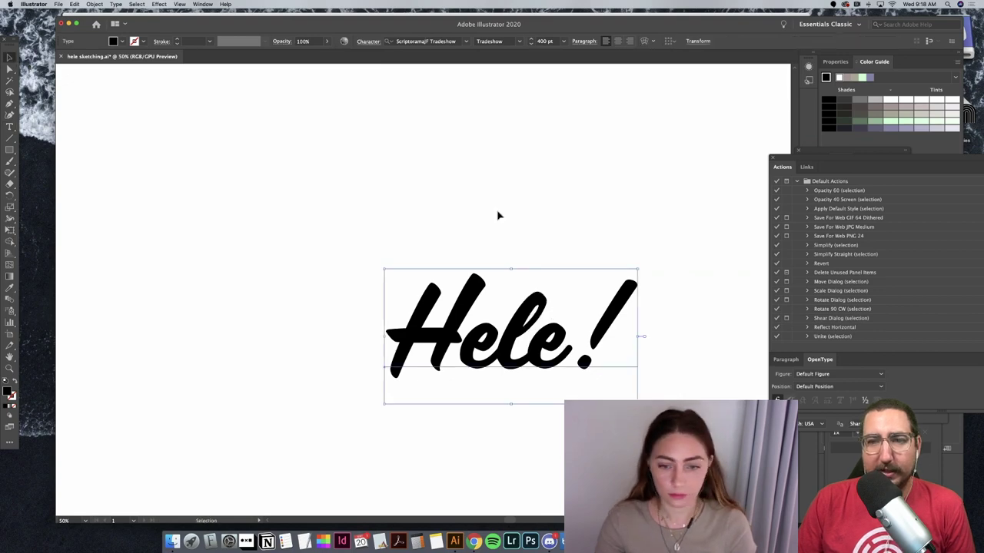
click(880, 374)
click(879, 375)
click(880, 387)
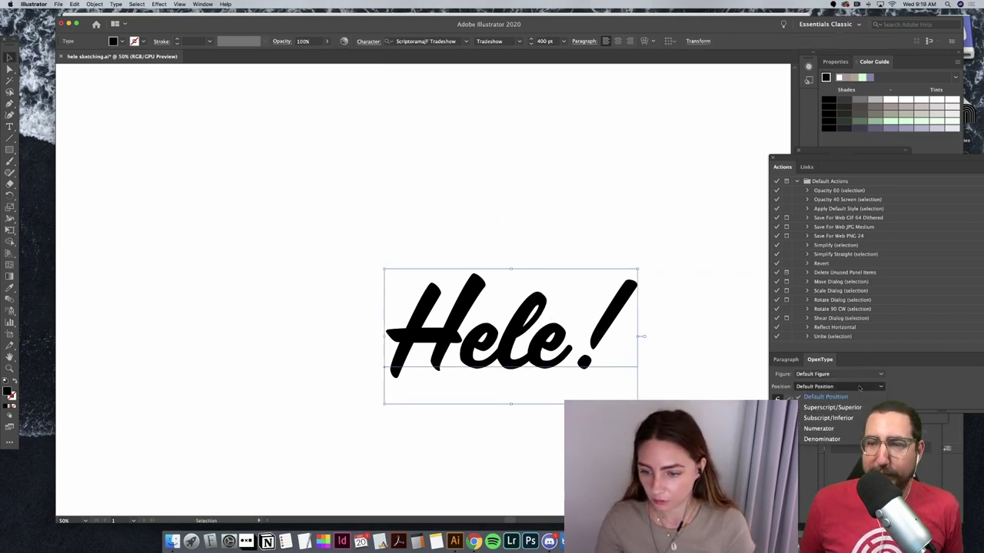
click(860, 407)
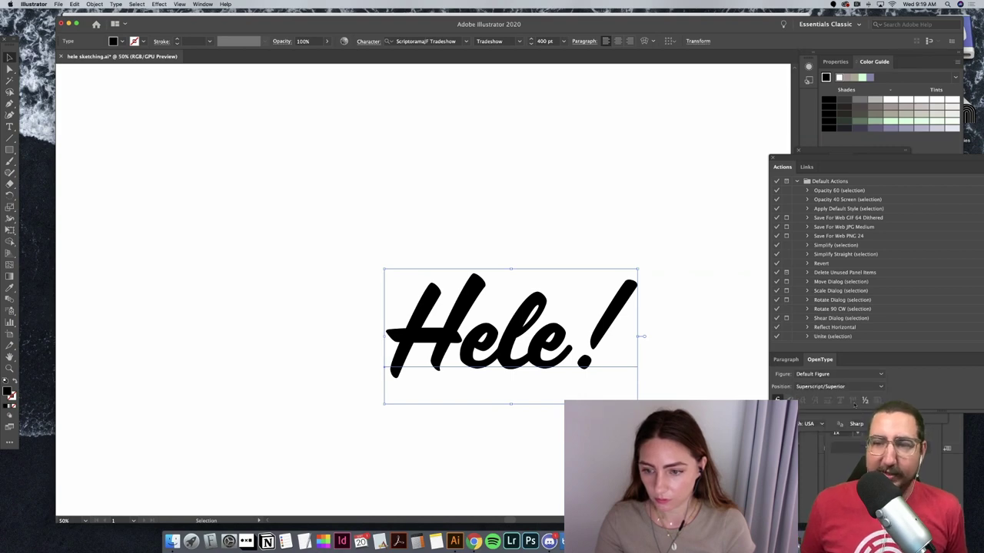
click(837, 387)
click(828, 417)
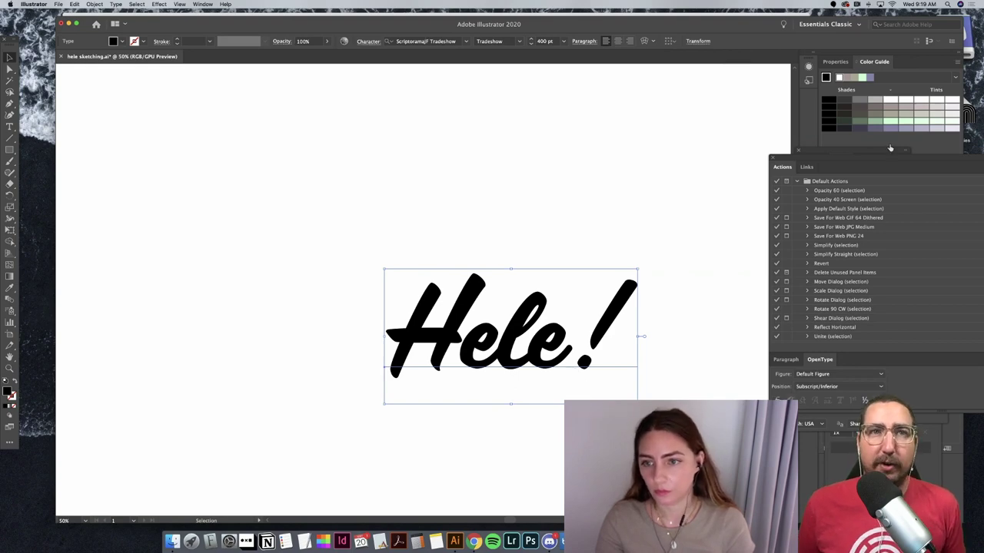
Step: Dock the Glyphs panel with the side panels and select Hele! letters to view their glyphs
drag(813, 157, 877, 309)
click(813, 303)
drag(813, 303, 822, 138)
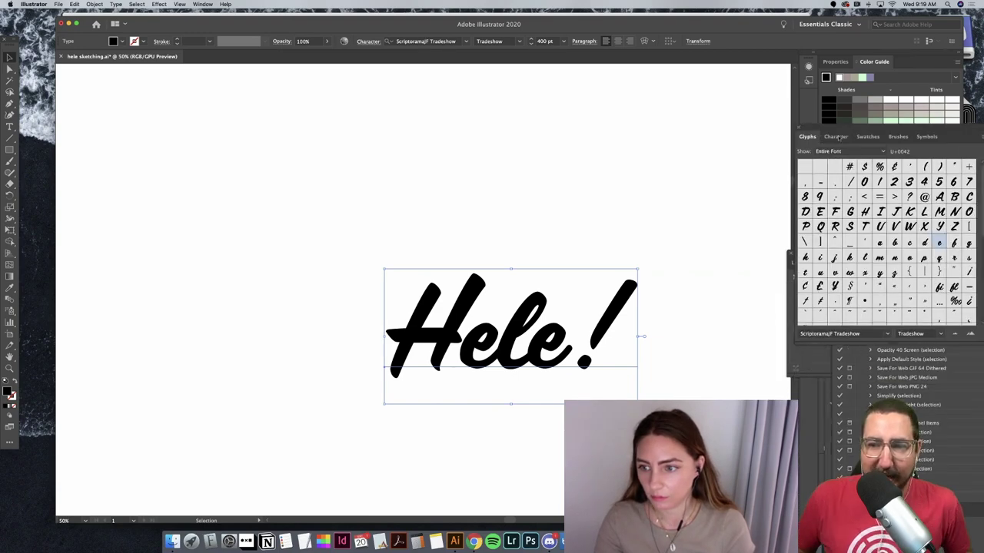
double_click(527, 351)
drag(569, 337, 498, 348)
click(572, 344)
click(519, 347)
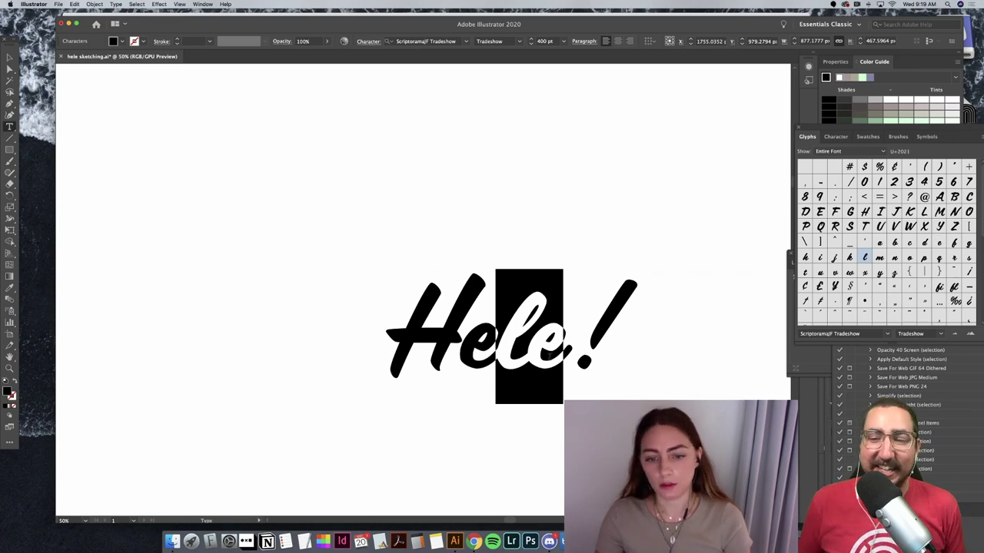
Step: Drag the Hele! text object up and slightly left, then reselect it
click(549, 356)
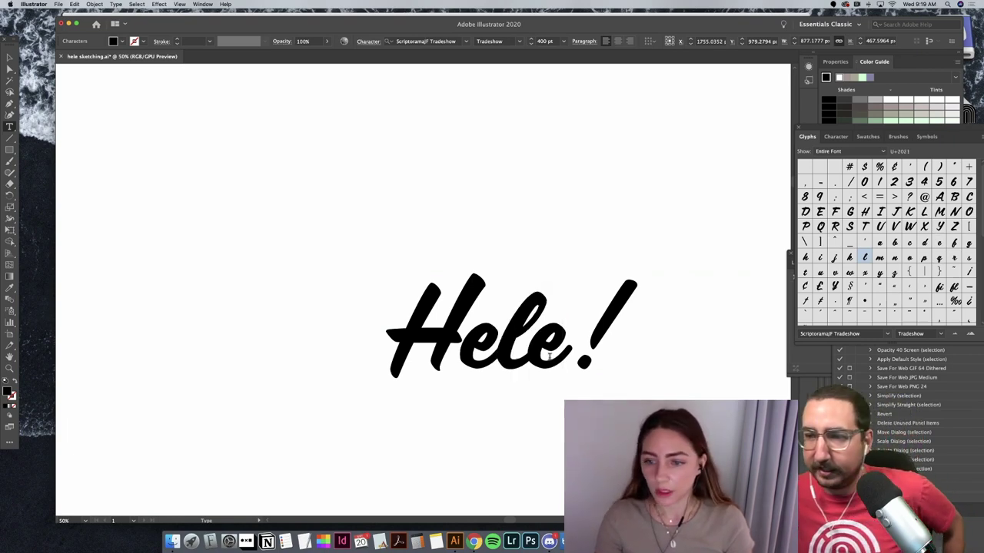
key(Escape)
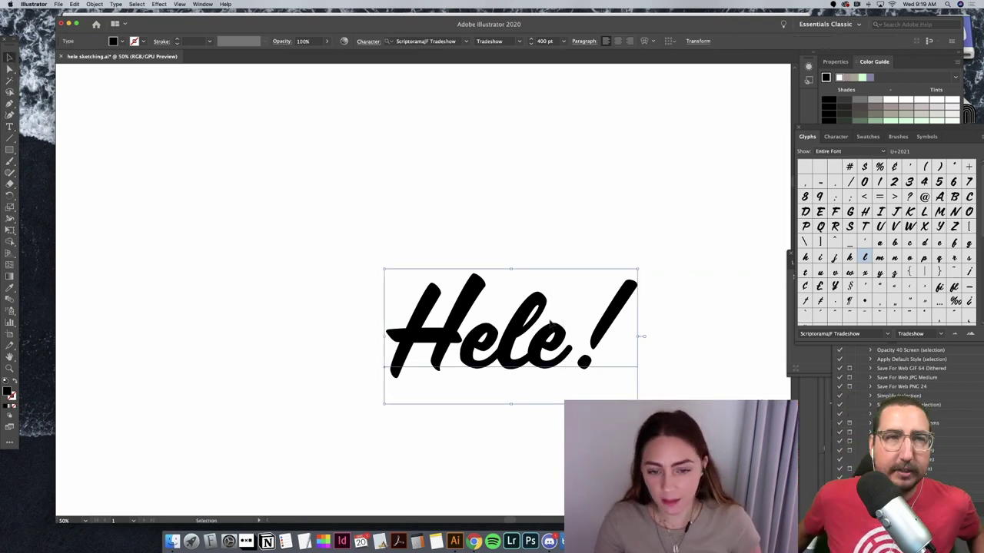
drag(552, 325, 542, 255)
right_click(544, 256)
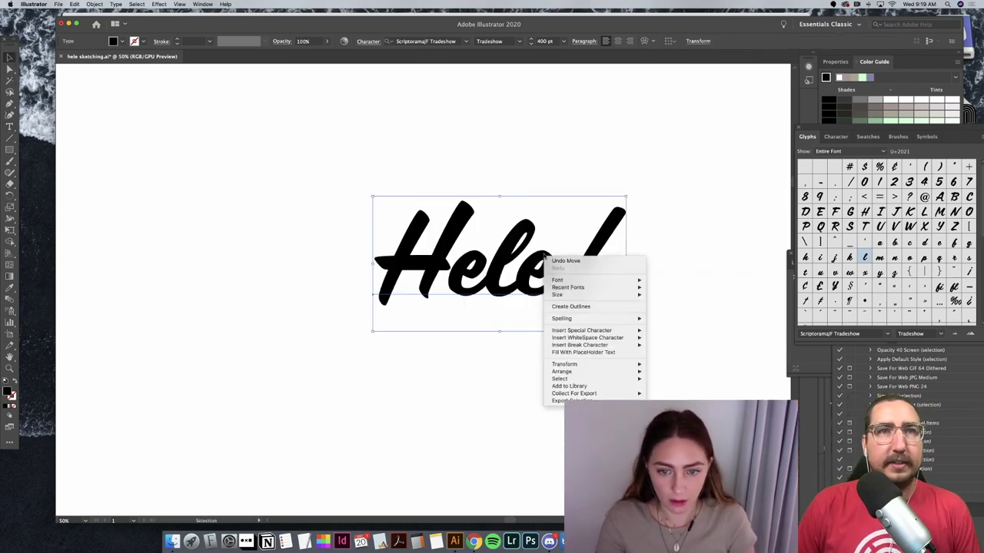
key(Escape)
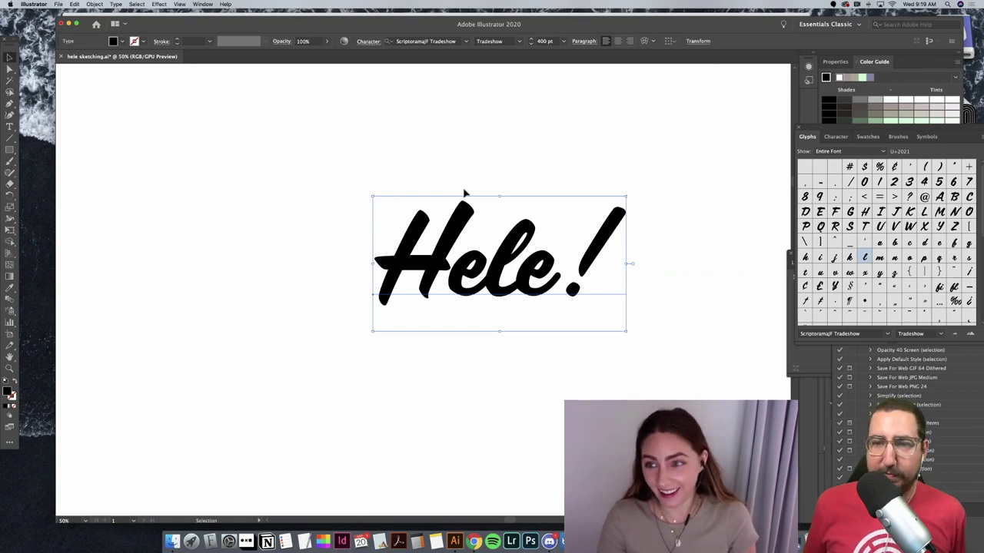
click(477, 173)
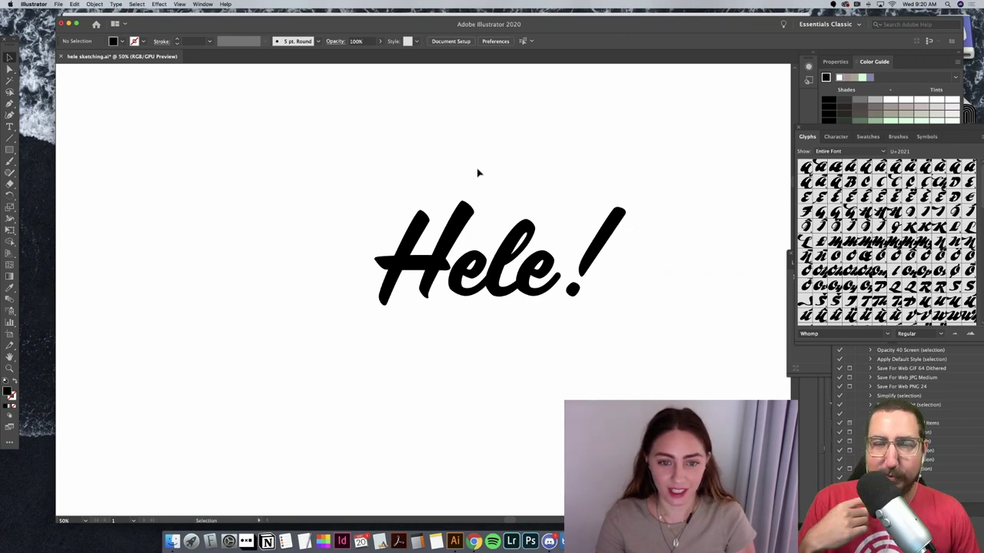
click(484, 262)
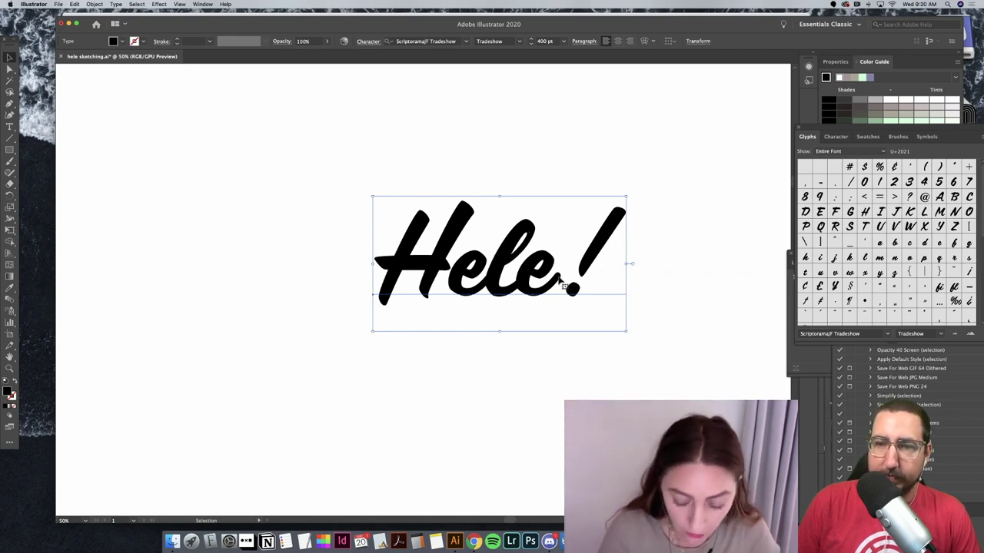
Step: Fill Hele! with the umbrella's red using the Eyedropper, then deselect
key(super+minus)
key(super+minus)
key(super+minus)
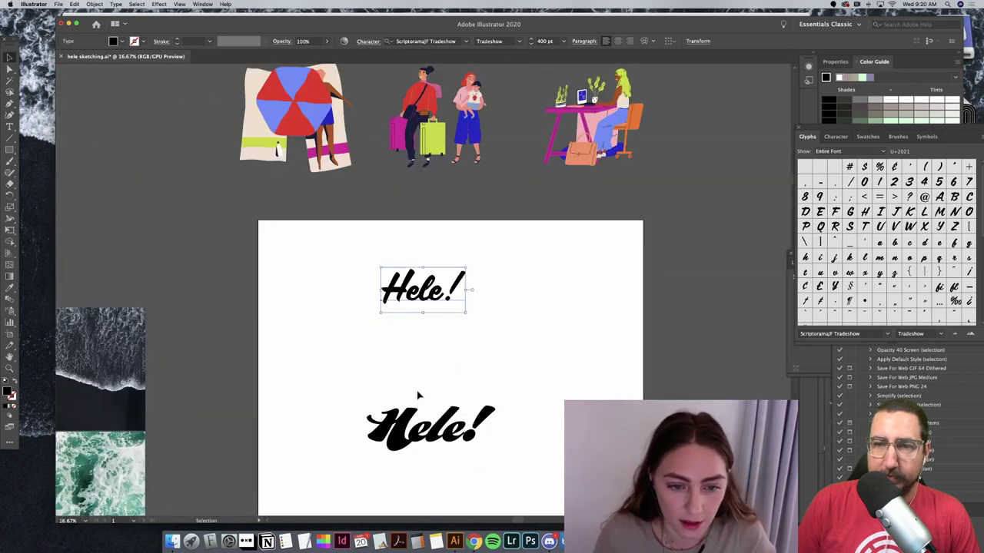
drag(297, 378, 521, 410)
key(Delete)
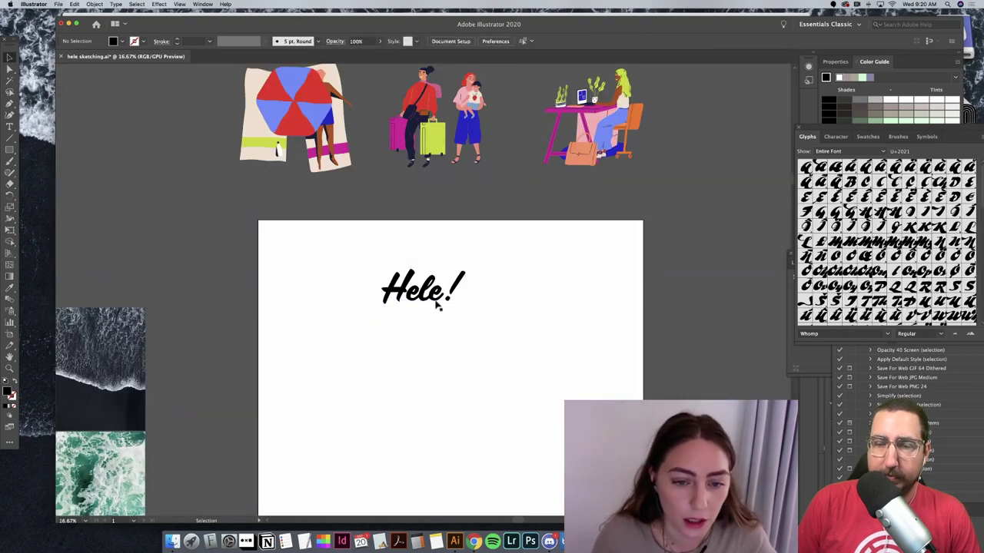
key(super+z)
key(super+z)
key(super+z)
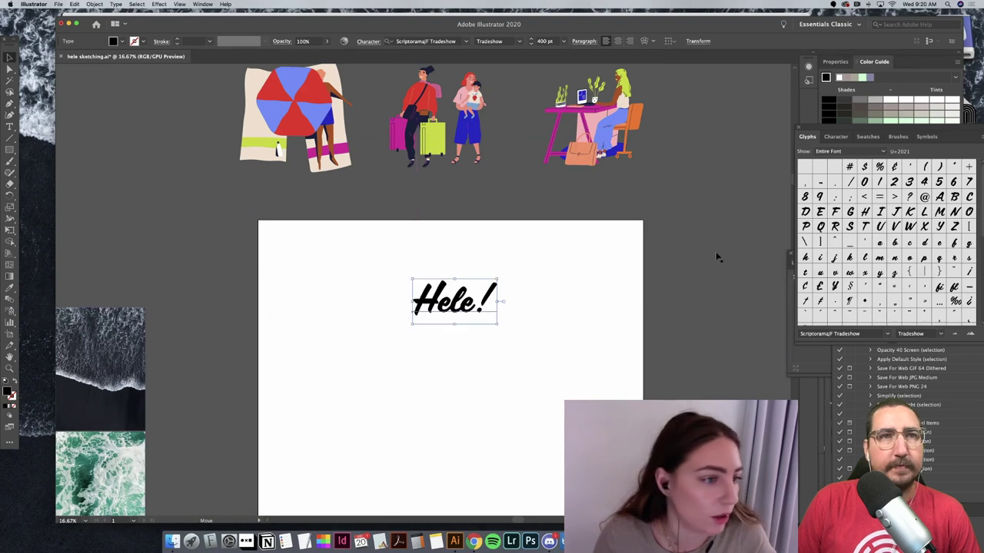
click(10, 289)
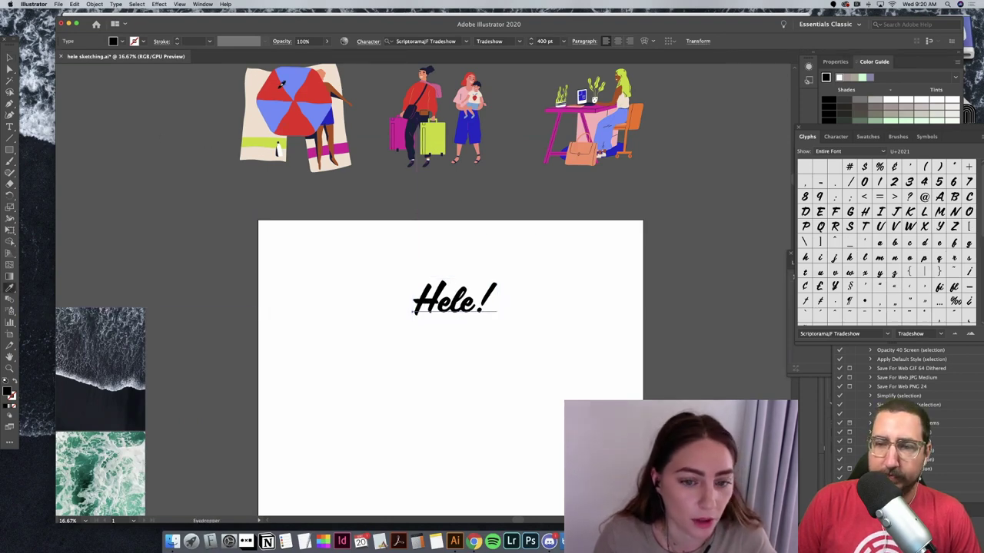
click(281, 85)
key(v)
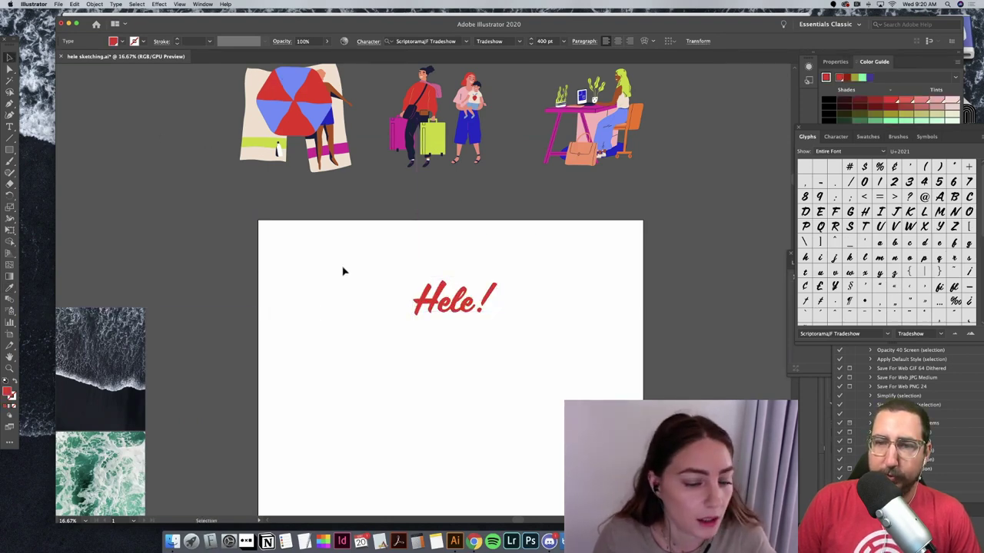
click(343, 271)
scroll(343, 271, down, 2)
scroll(344, 271, up, 3)
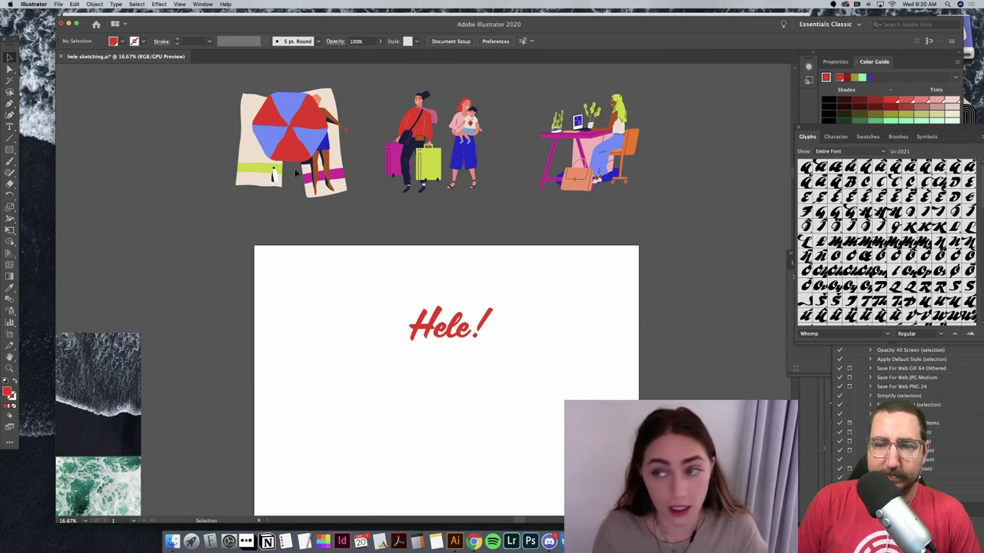
Step: Draw a red circle with the Ellipse tool and move it to the artboard's lower left
click(9, 150)
click(62, 148)
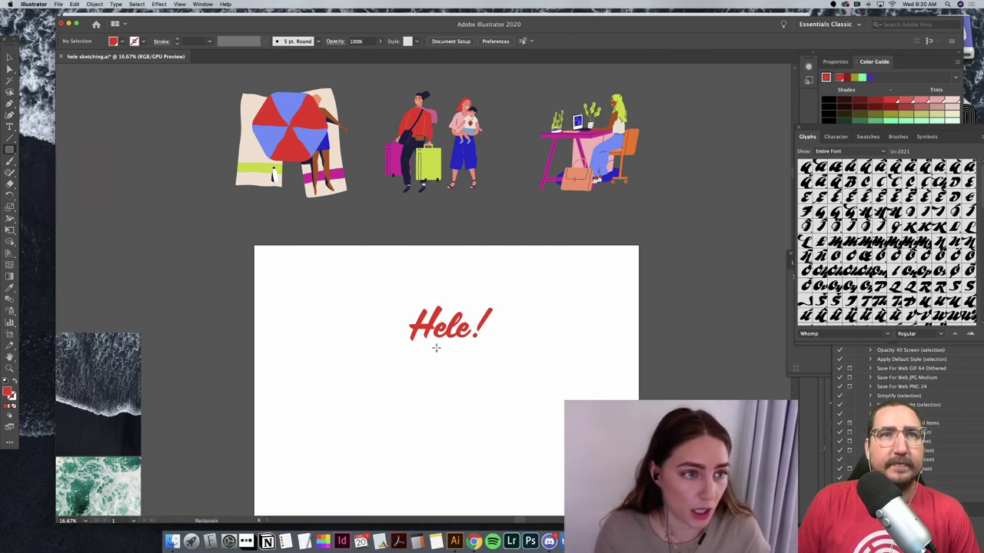
drag(275, 280, 318, 323)
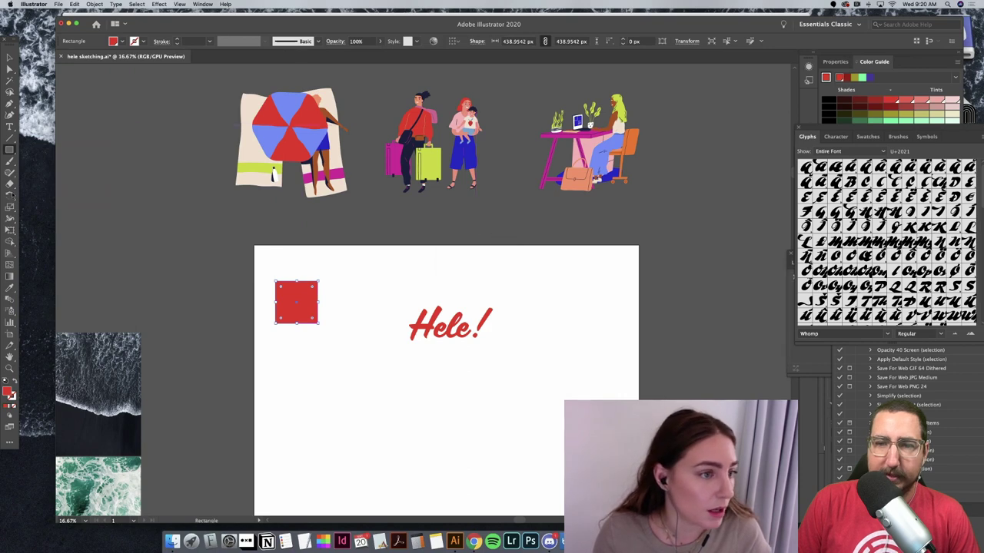
key(ctrl+z)
click(9, 150)
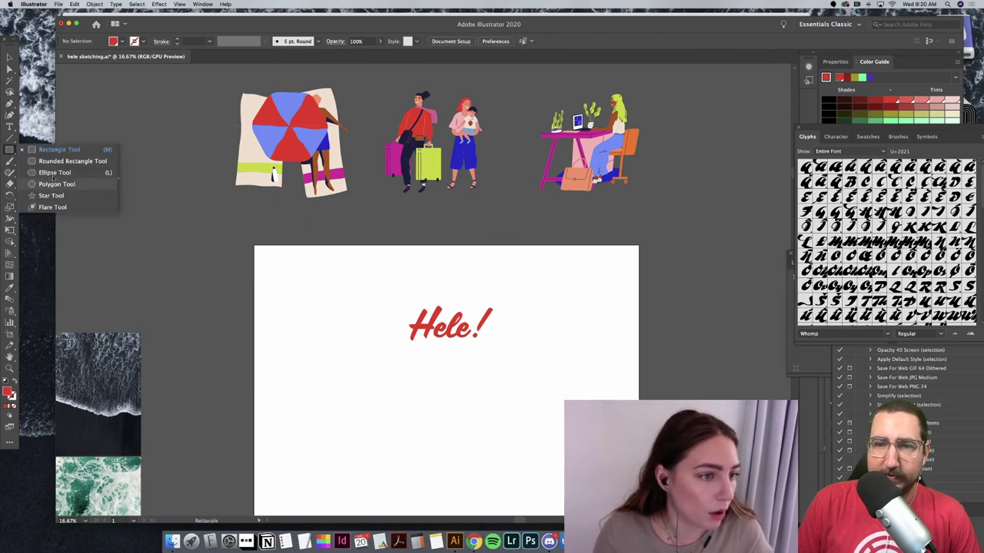
click(54, 172)
drag(266, 293, 305, 331)
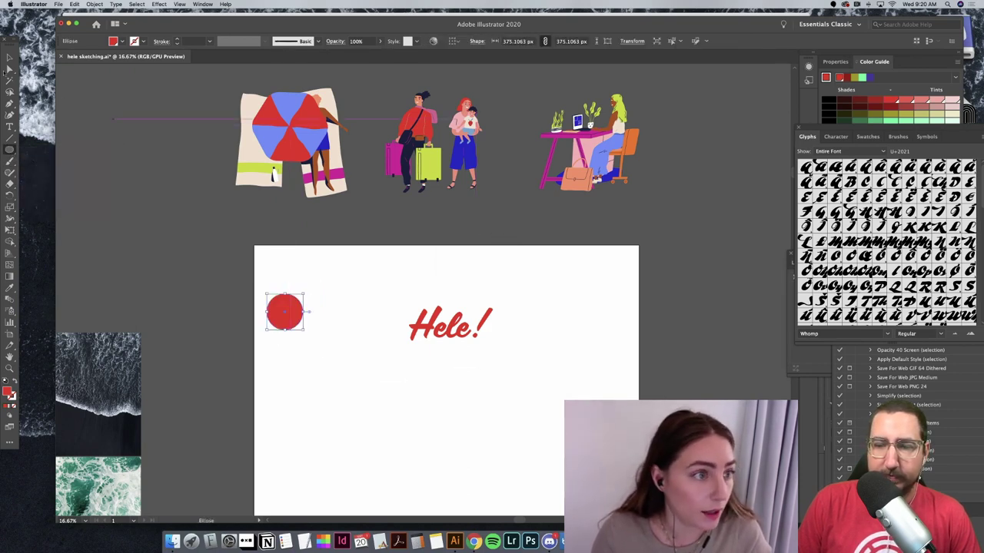
key(v)
click(305, 318)
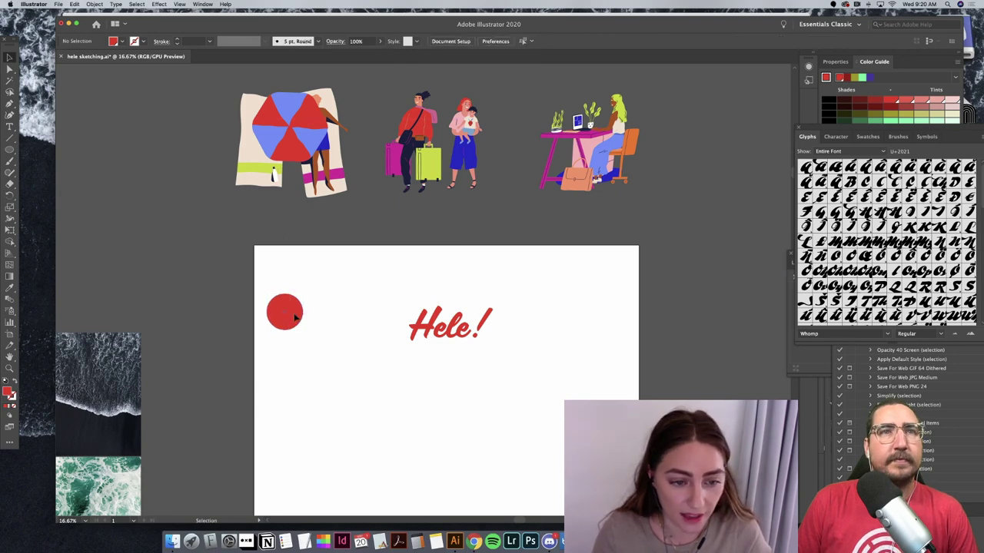
drag(294, 316, 321, 417)
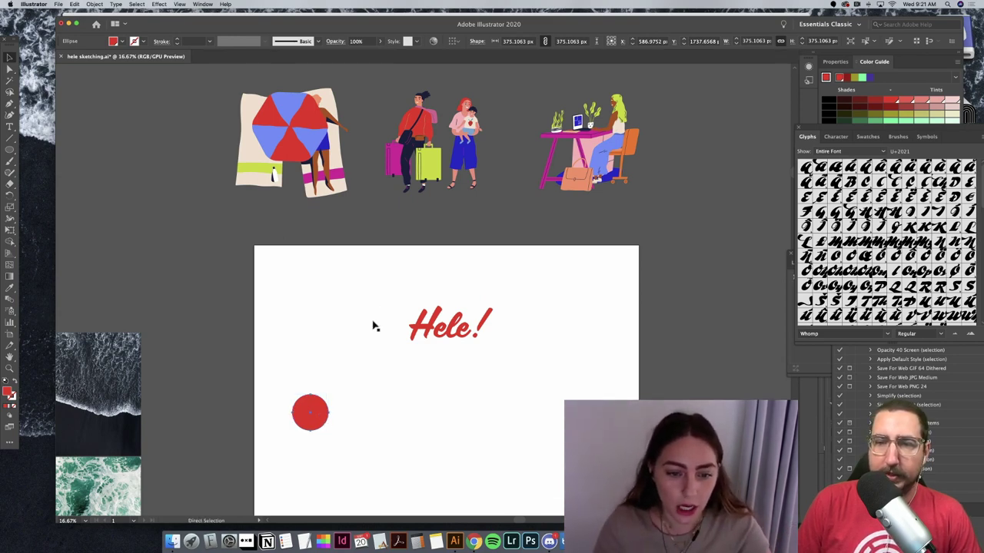
Step: Paste three copies of the circle to form a row of four
key(super+v)
drag(418, 291, 358, 423)
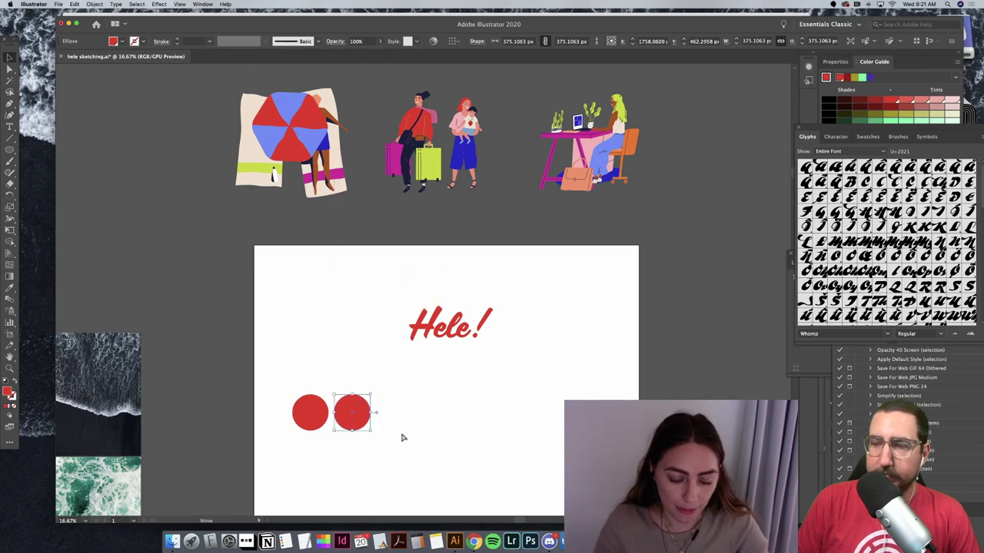
key(super+v)
drag(417, 287, 387, 411)
key(super+v)
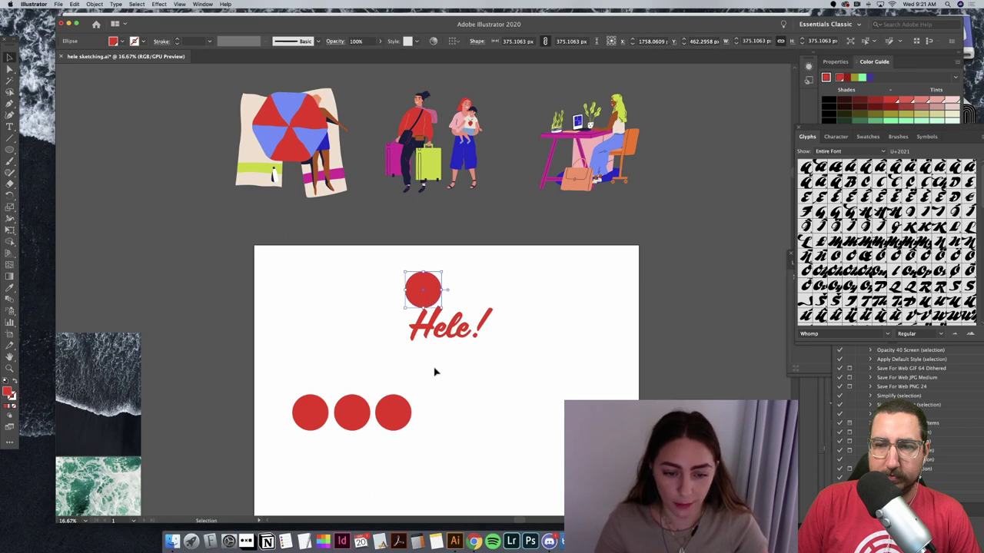
drag(427, 292, 443, 421)
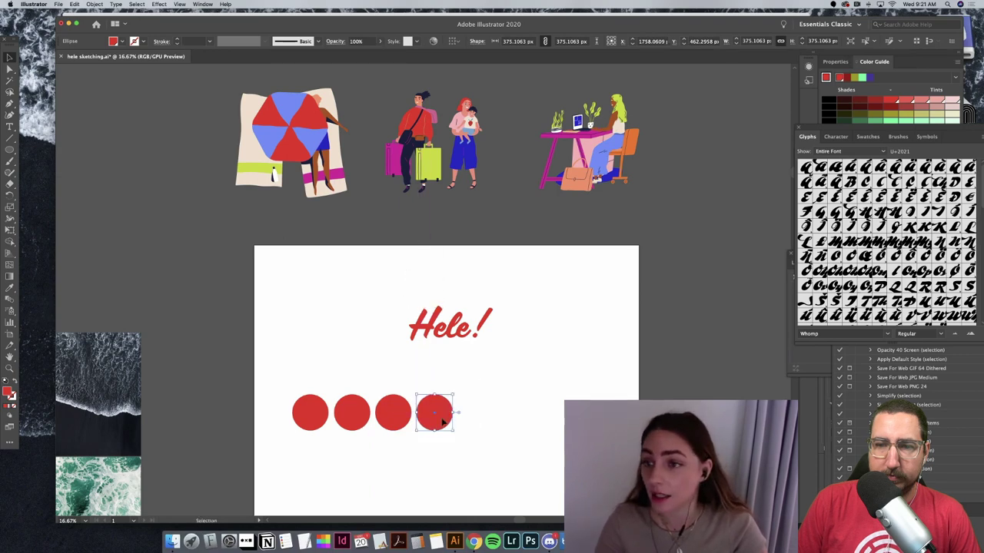
Step: Duplicate the row of four circles into a second row
key(super+a)
key(super+c)
key(super+v)
scroll(461, 330, down, 1)
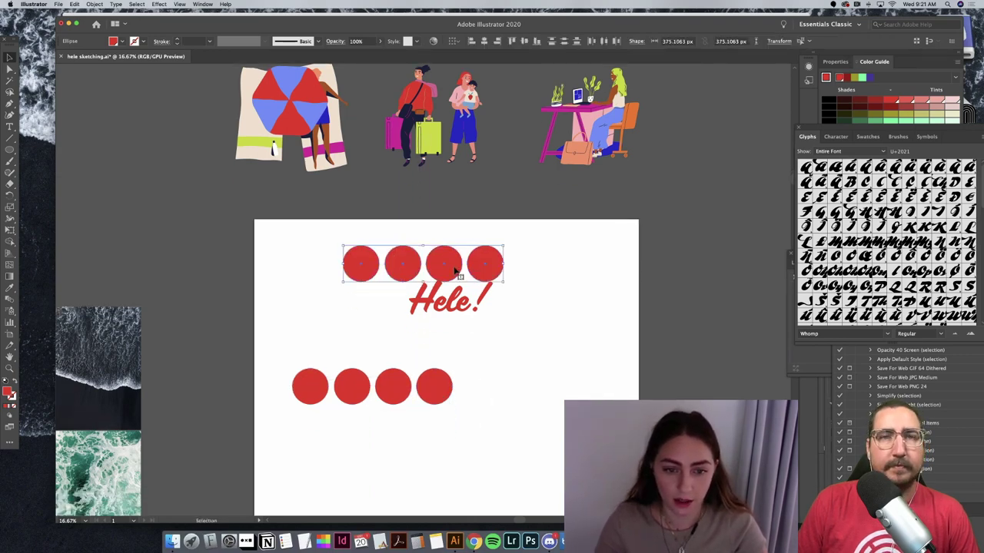
drag(448, 265, 407, 435)
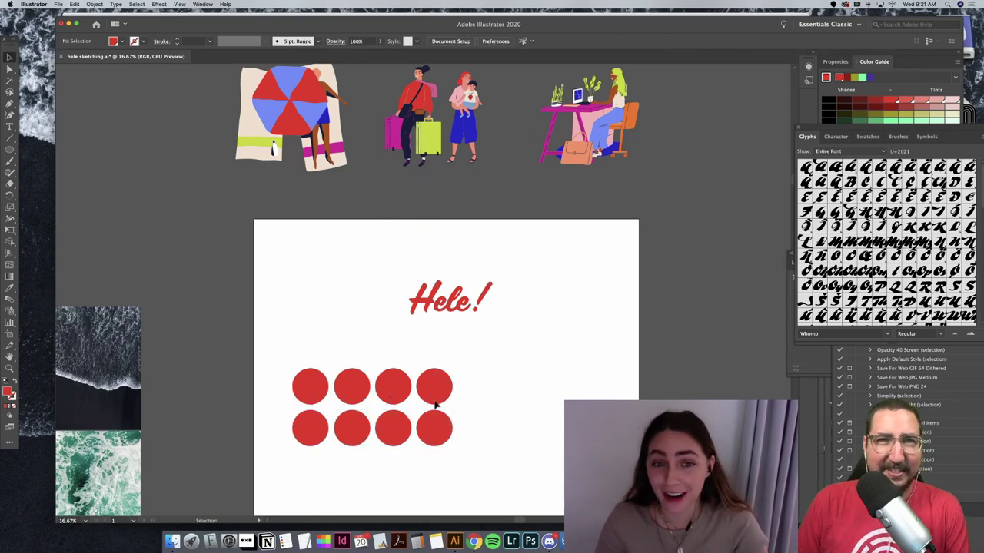
Step: Make the top row's second circle orange by sampling the chair
click(354, 389)
key(i)
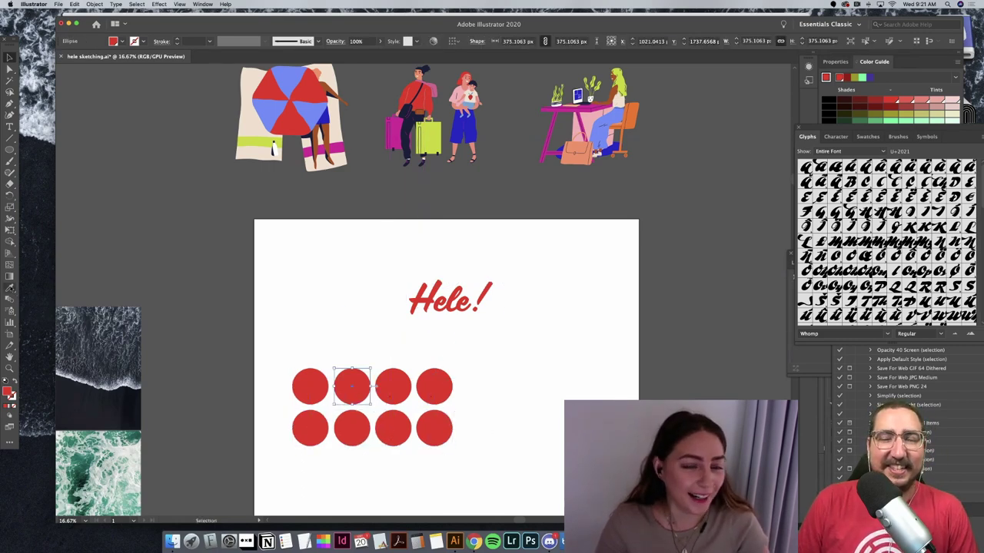
click(638, 117)
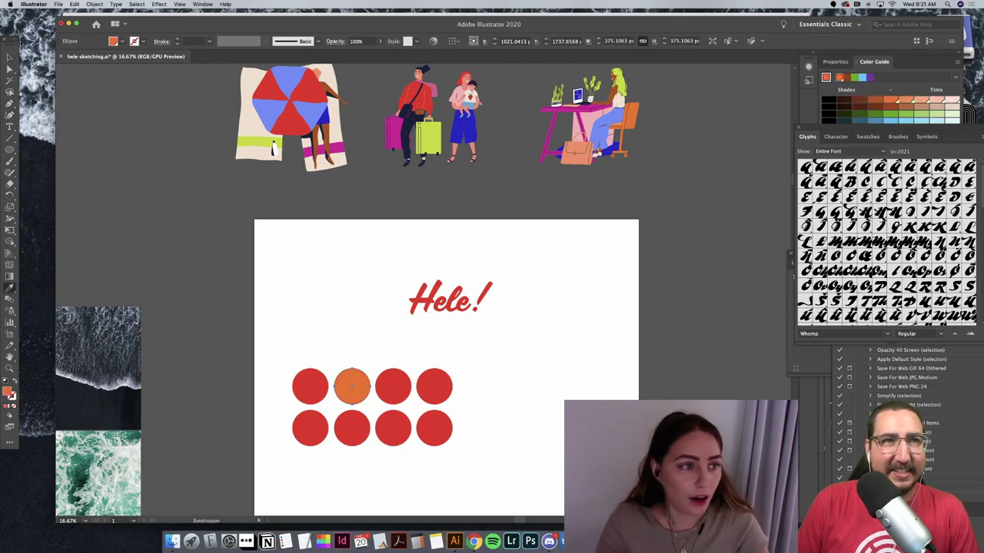
Step: Recolour the top row's third and fourth circles with the suitcase's yellow-green and the woman's pink
key(v)
click(337, 454)
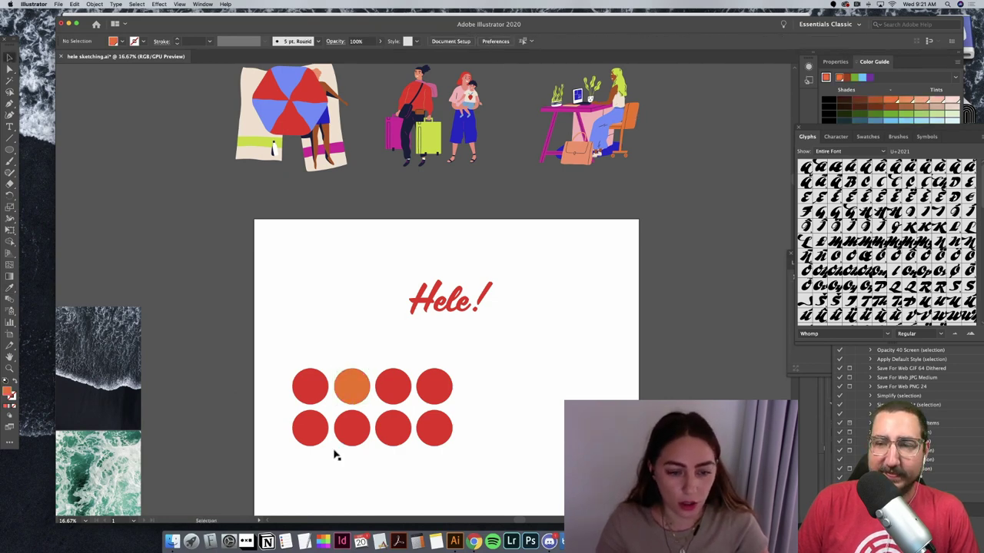
click(405, 395)
key(i)
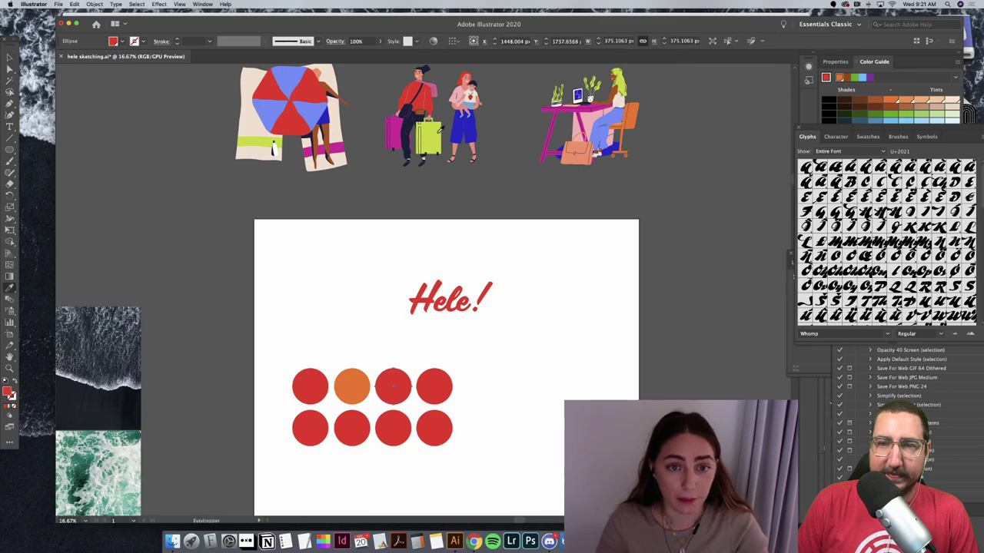
click(439, 129)
click(440, 129)
key(v)
click(300, 274)
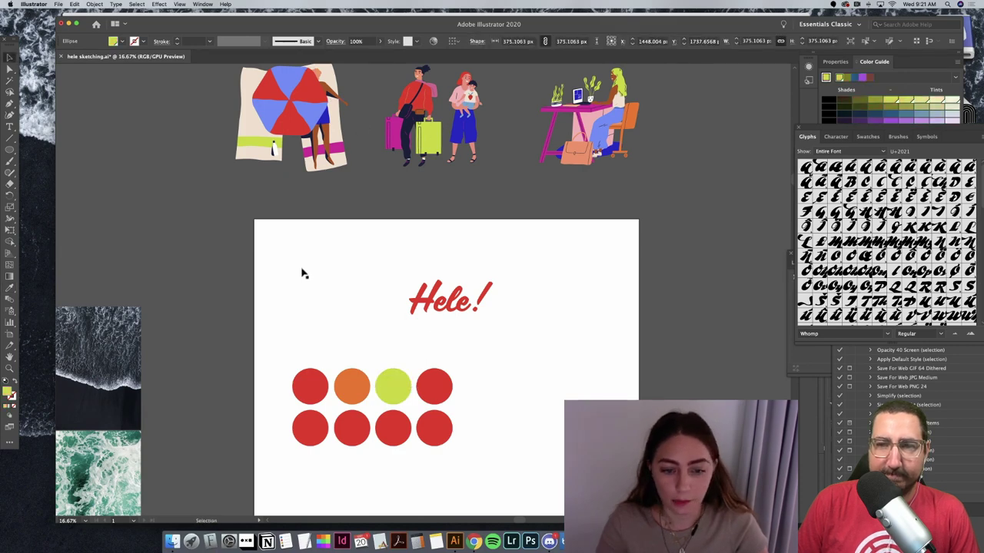
click(419, 386)
key(i)
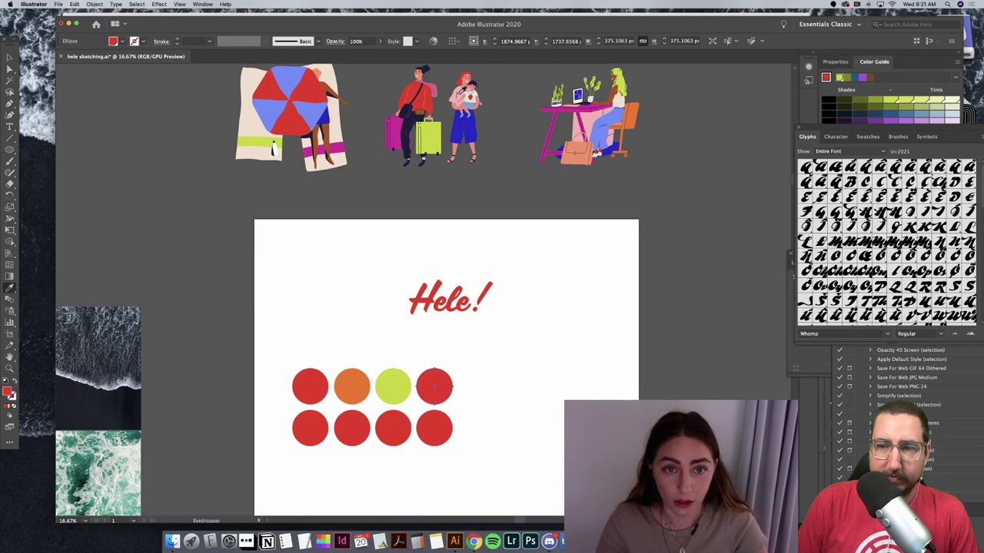
click(463, 89)
key(v)
click(346, 338)
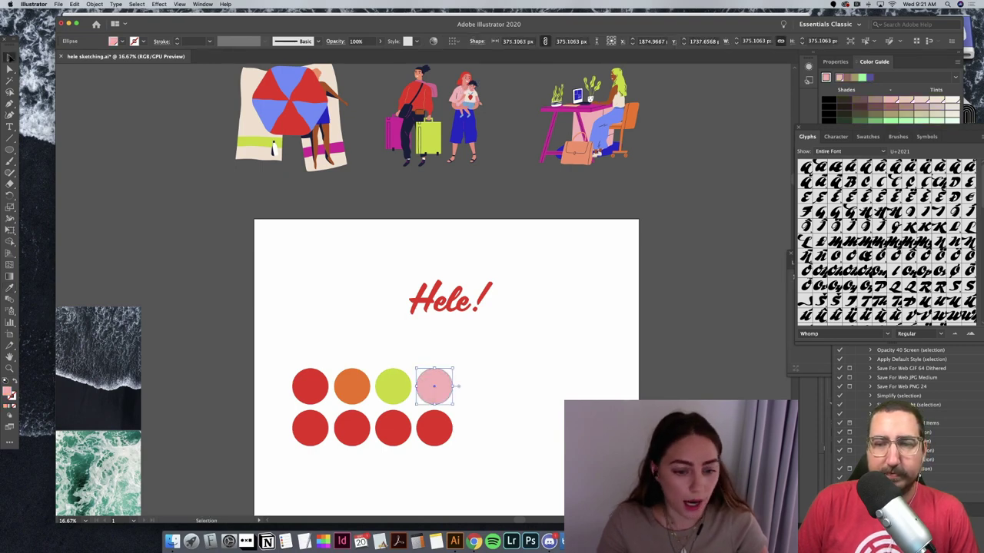
Step: Give the bottom row's first two circles the suitcase's magenta and the umbrella's light blue
click(298, 433)
key(i)
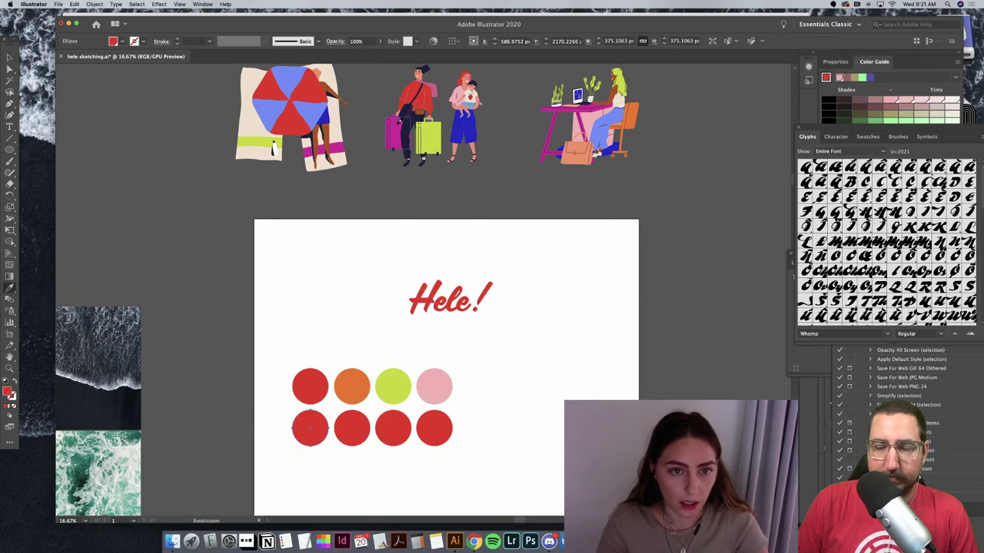
click(396, 127)
key(v)
click(270, 358)
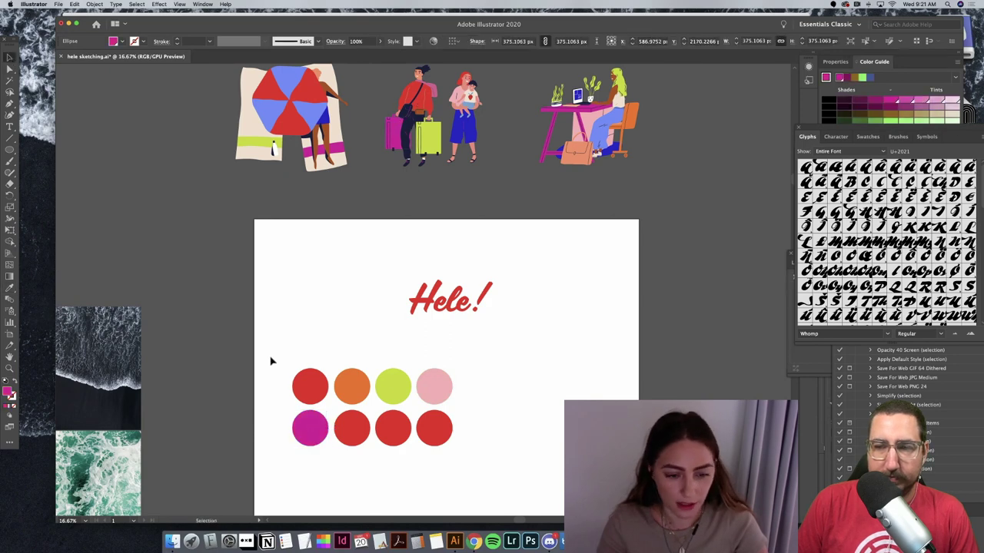
click(342, 425)
key(i)
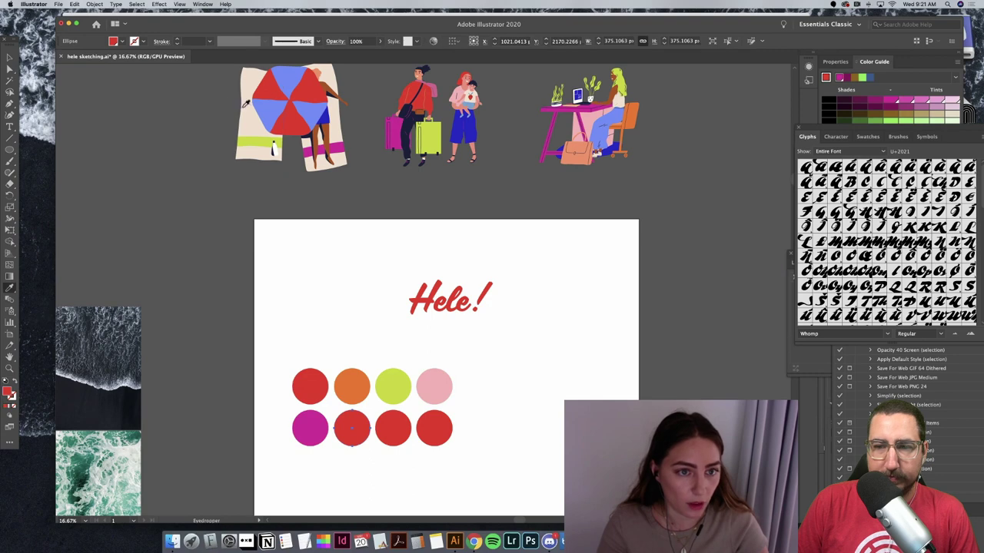
click(262, 103)
key(v)
click(303, 275)
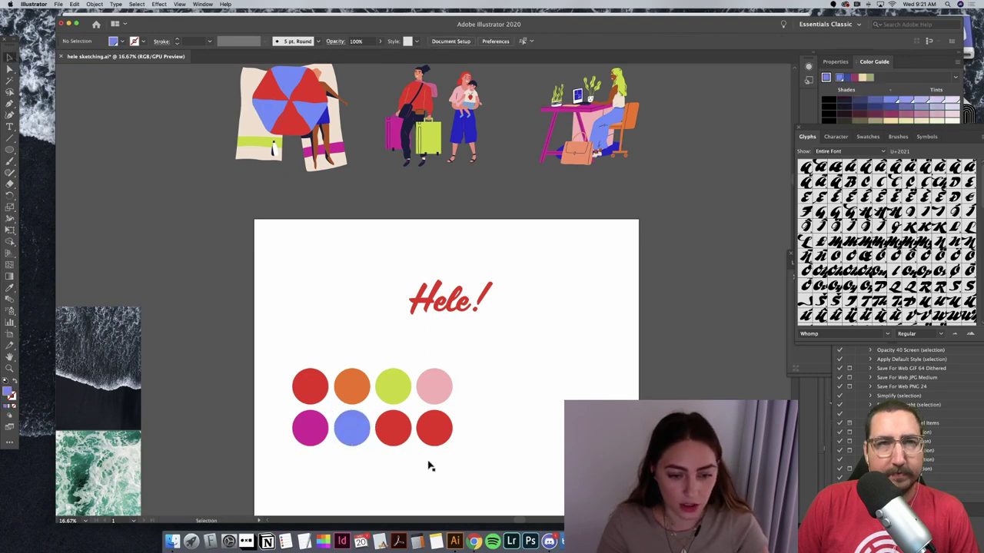
Step: Give the bottom row's last two circles dark blue and the bag's peach
click(398, 432)
key(i)
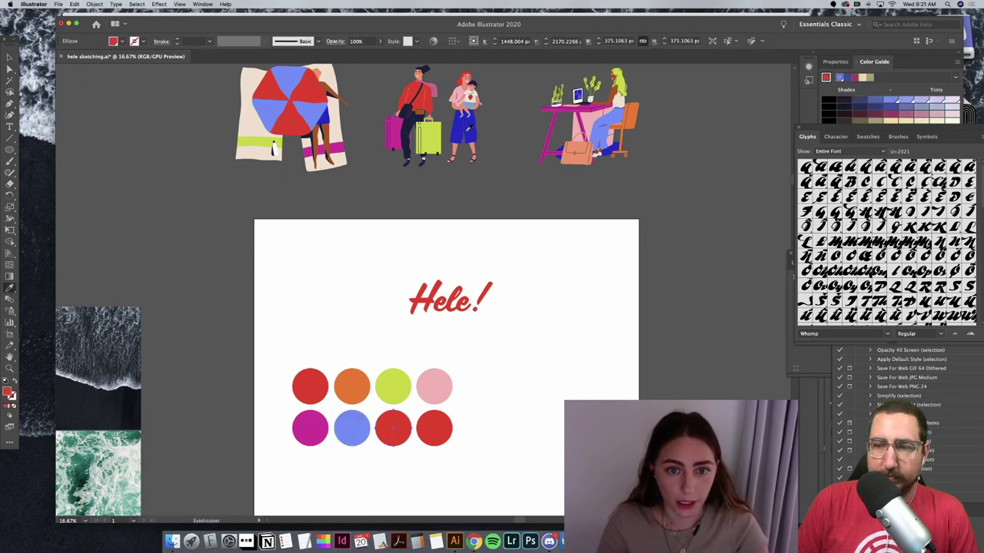
click(464, 142)
key(v)
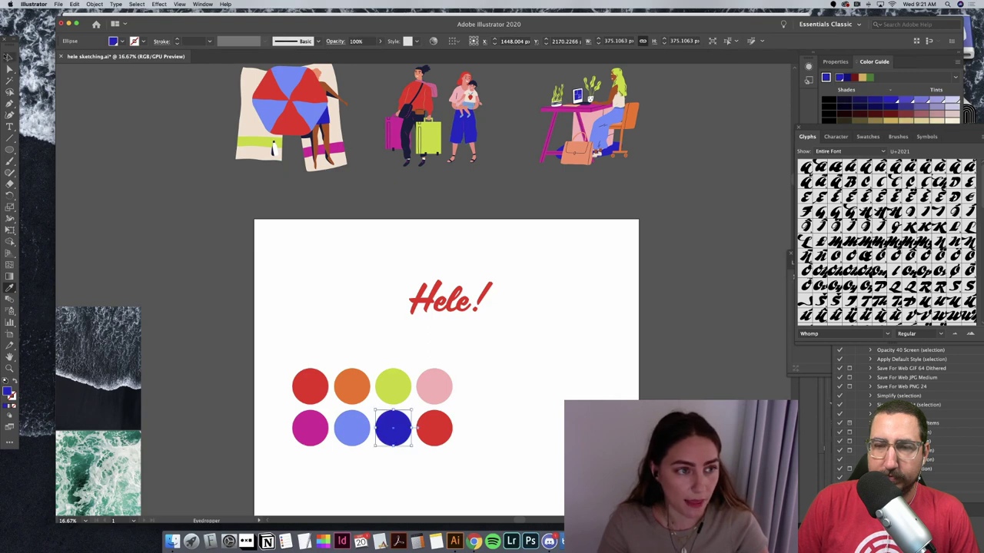
click(216, 365)
click(431, 427)
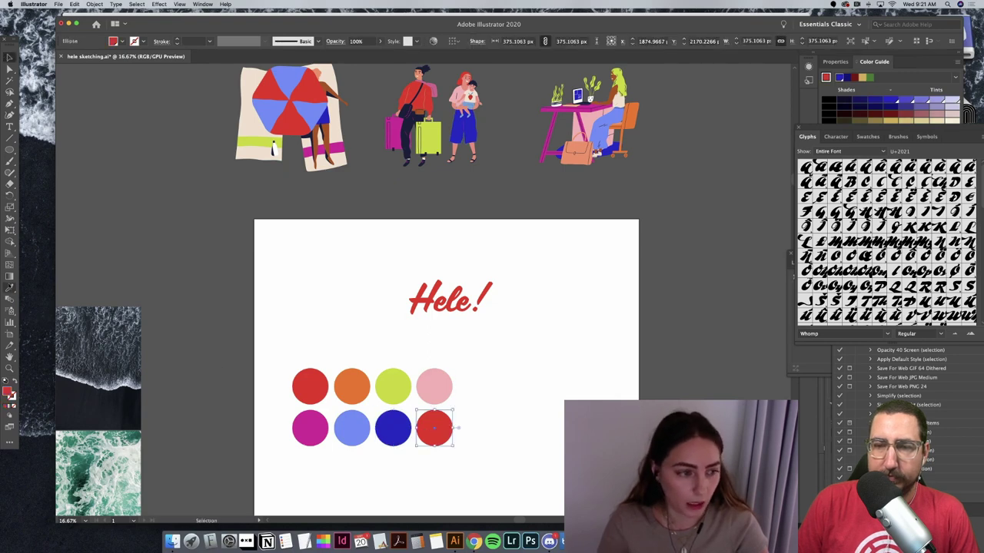
key(i)
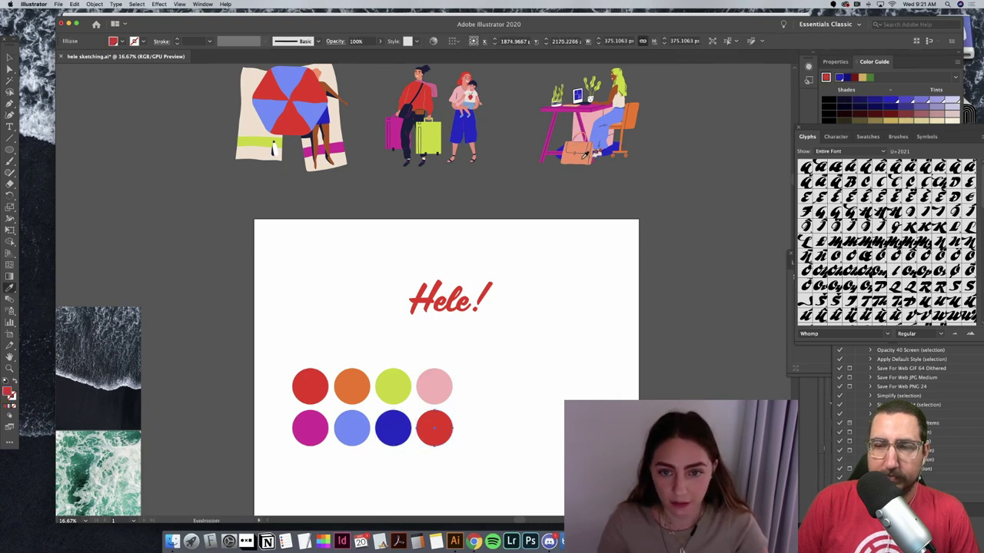
click(583, 156)
key(v)
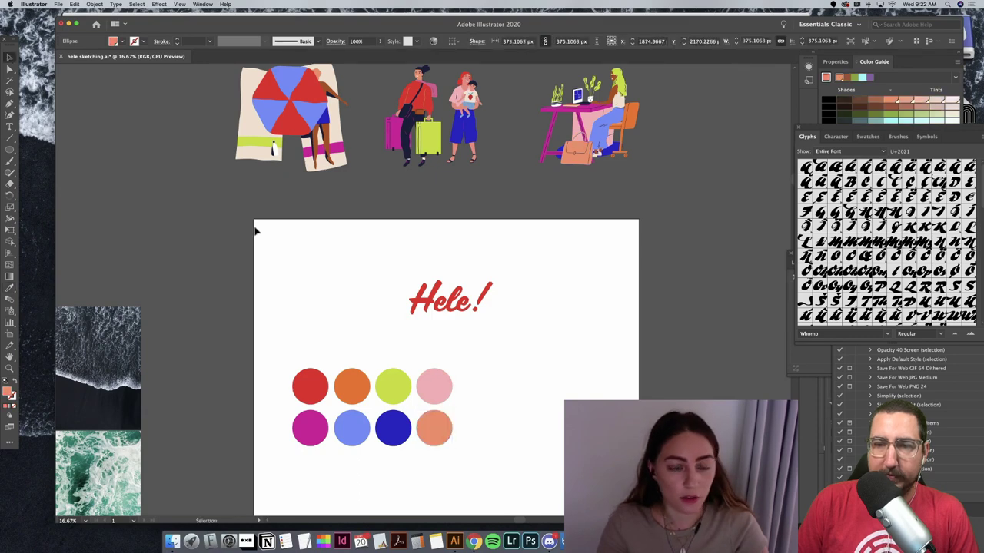
click(255, 230)
Step: Select all eight colour circles and move them up toward the upper left
scroll(338, 215, up, 1)
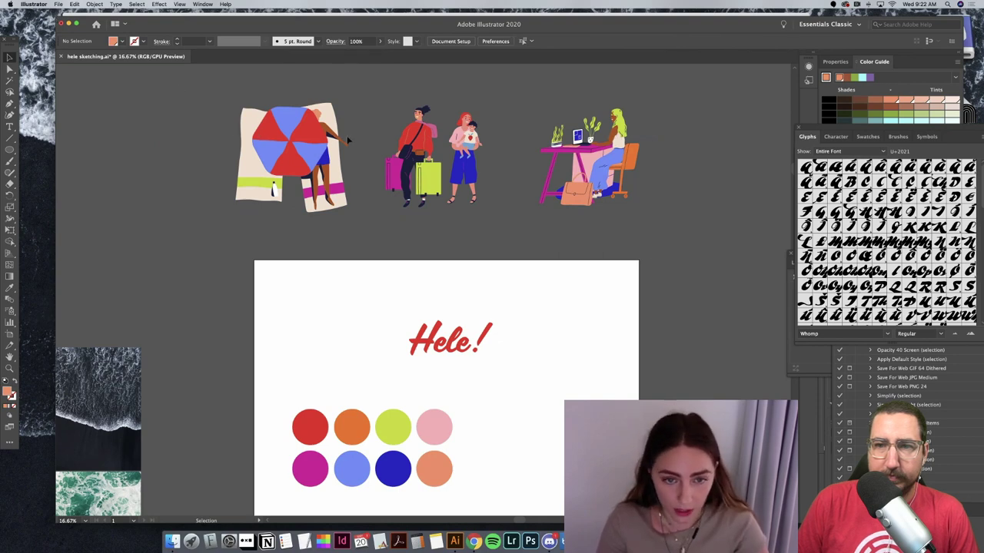
scroll(343, 142, down, 1)
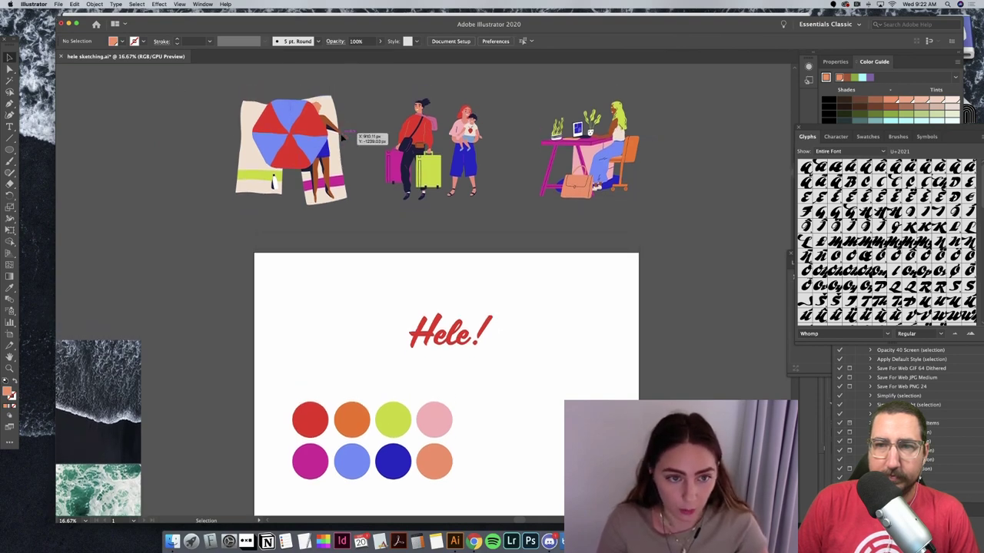
scroll(297, 380, down, 3)
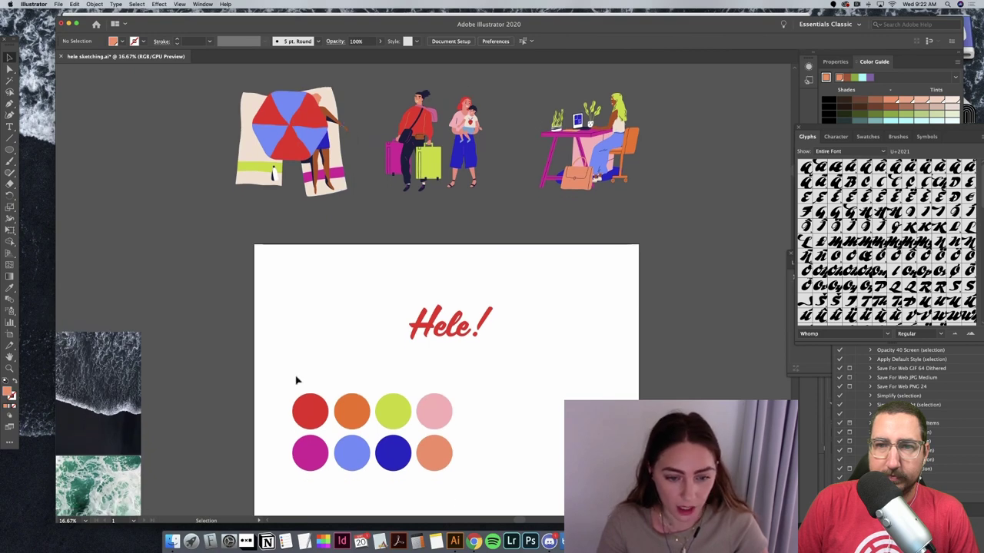
drag(388, 423, 405, 367)
drag(353, 248, 352, 275)
click(549, 303)
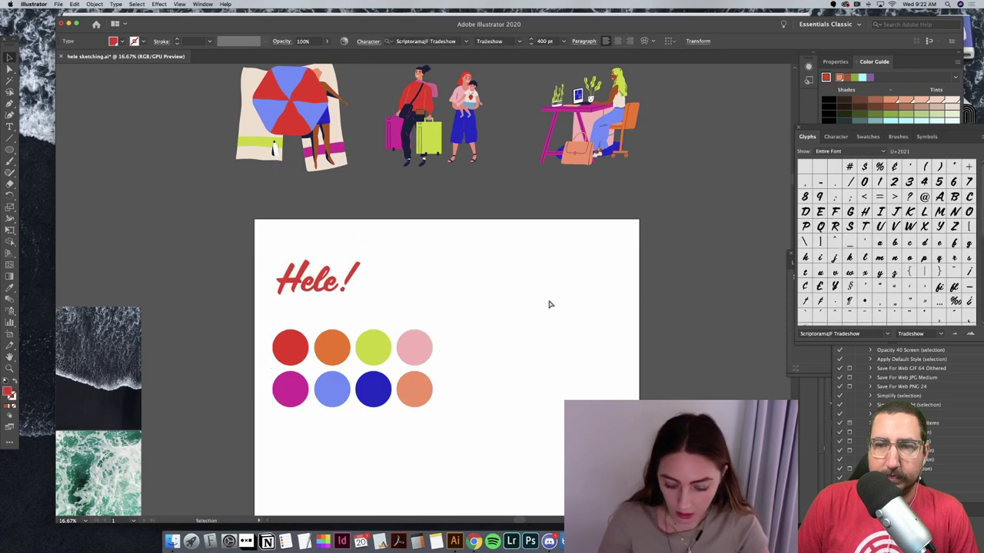
Step: Zoom out to the whole artboard and undo a trial Lorem ipsum text object
key(super+minus)
key(super+minus)
scroll(641, 211, down, 1)
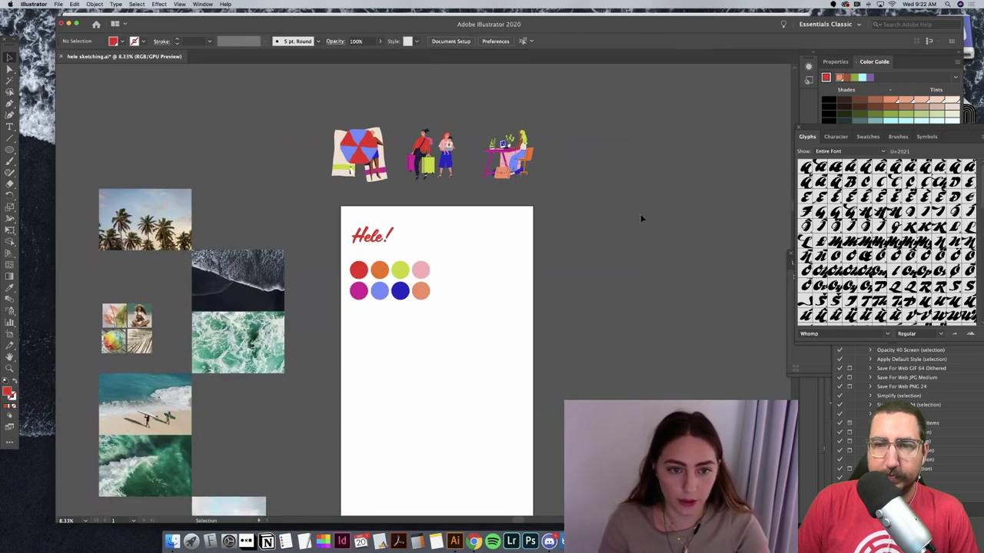
click(352, 330)
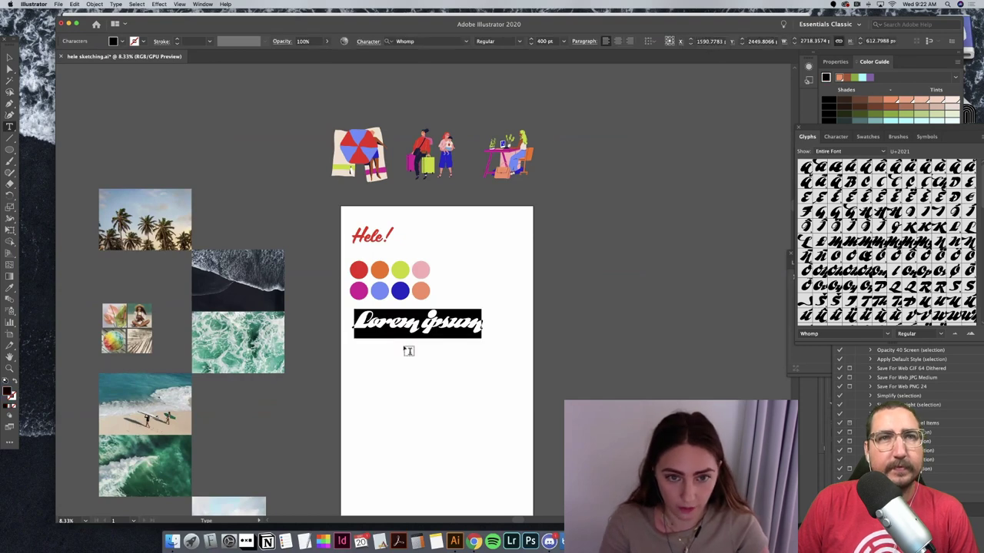
key(super+z)
Step: Move the three illustrations from above into the artboard and scale them down
key(v)
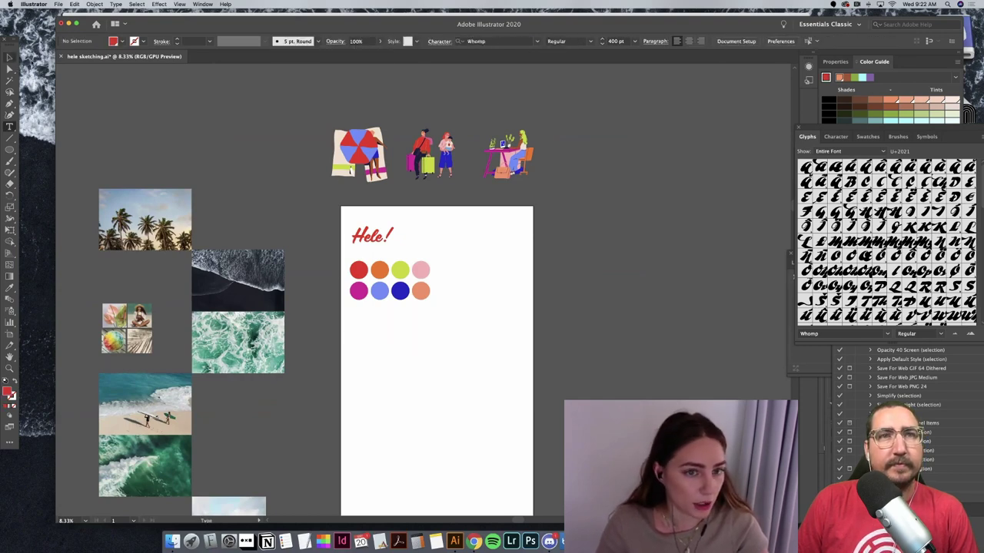
drag(327, 123, 538, 185)
drag(515, 392, 472, 348)
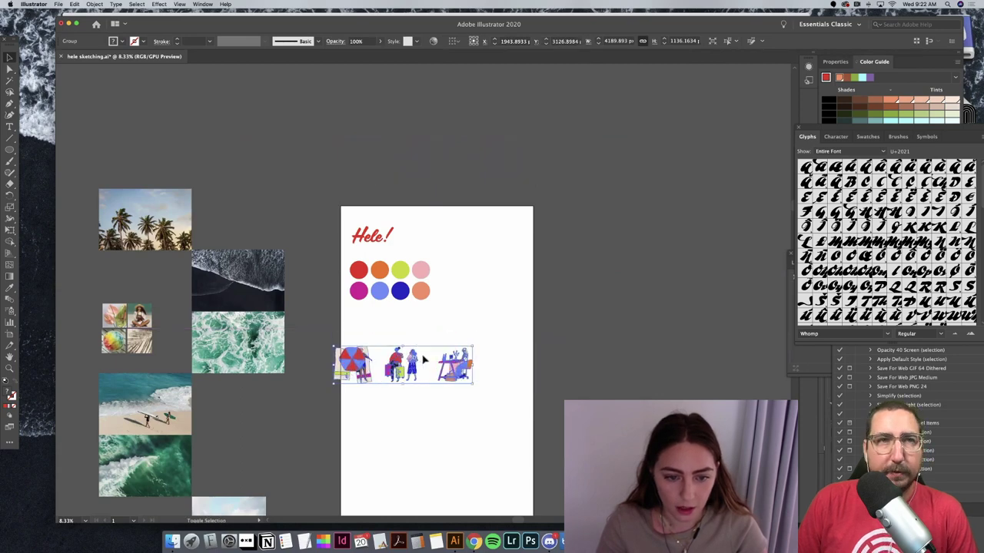
drag(404, 368, 430, 331)
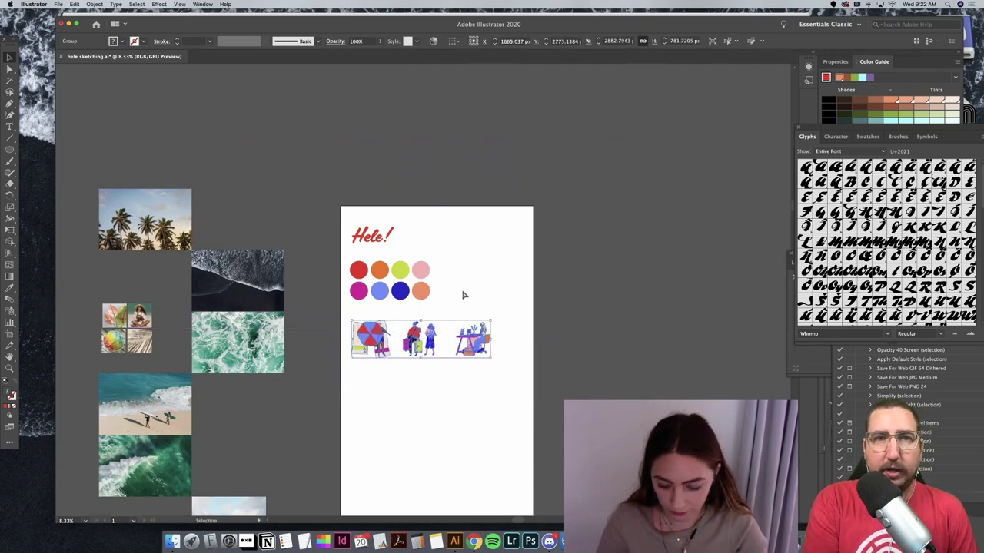
click(461, 292)
Step: Ungroup the illustrations and spread the couple and desk illustrations further apart
key(super+equal)
key(super+equal)
scroll(530, 320, down, 2)
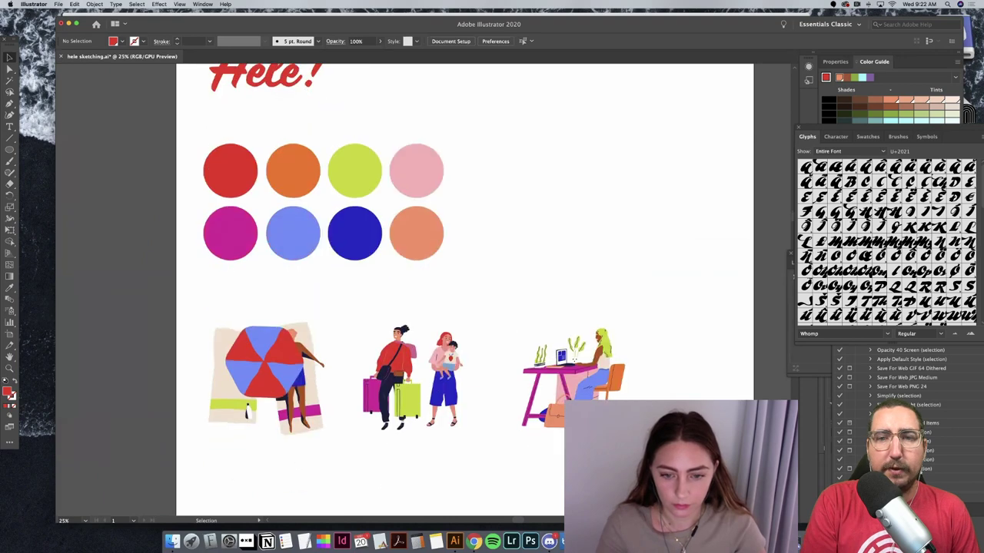
click(609, 374)
click(659, 374)
click(449, 362)
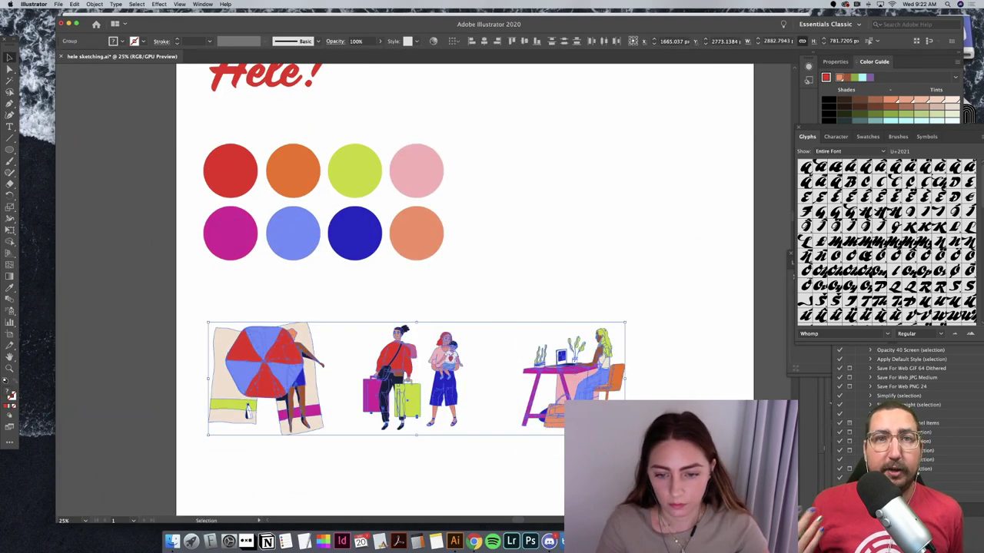
key(shift+super+g)
click(584, 361)
click(461, 376)
click(450, 369)
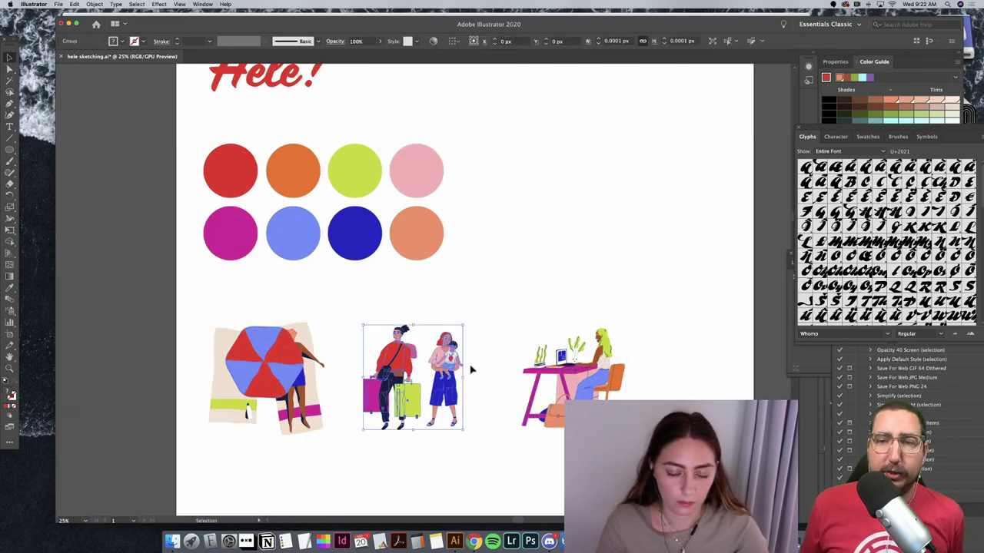
drag(449, 369, 484, 366)
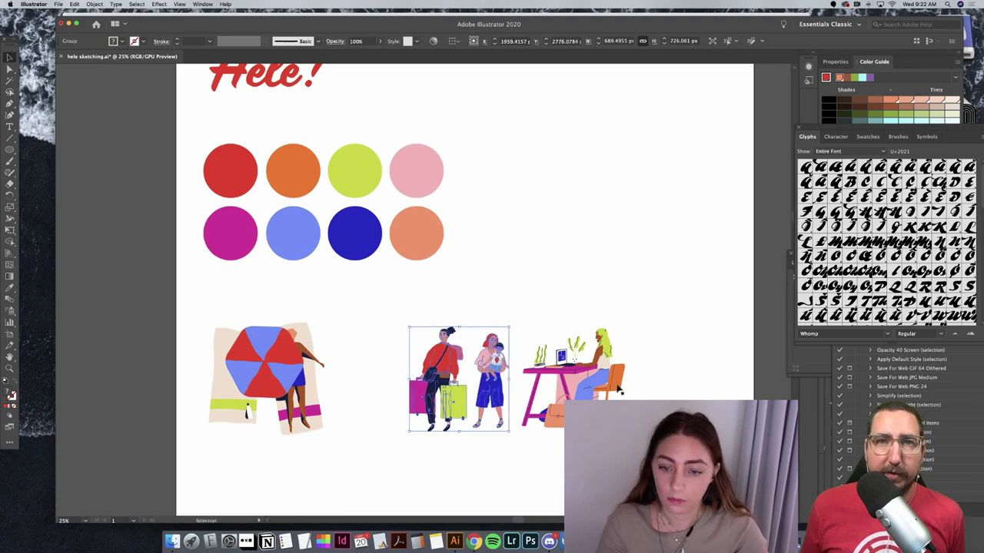
drag(619, 391, 713, 384)
Step: Distribute the three illustrations evenly with the Align buttons
drag(719, 466, 183, 318)
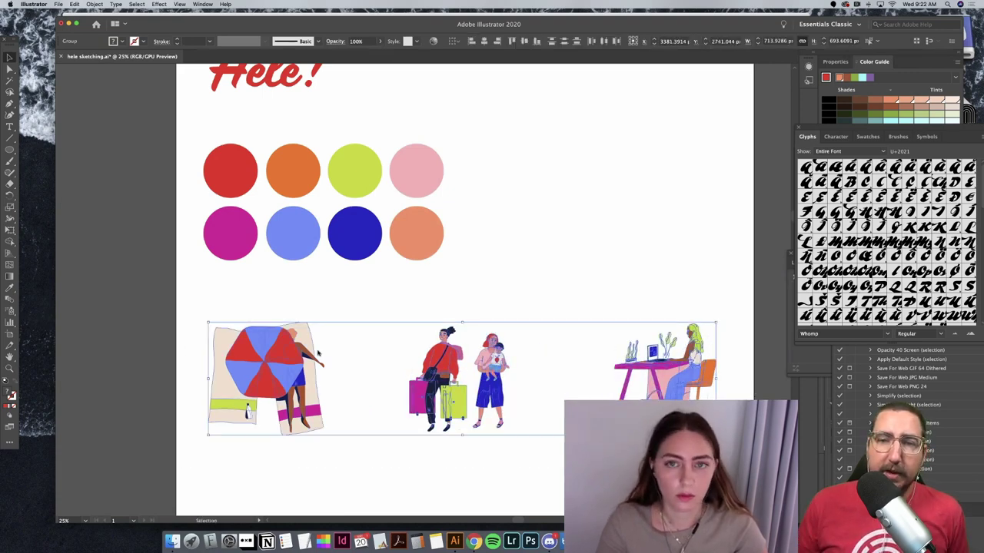
click(567, 44)
click(630, 212)
key(a)
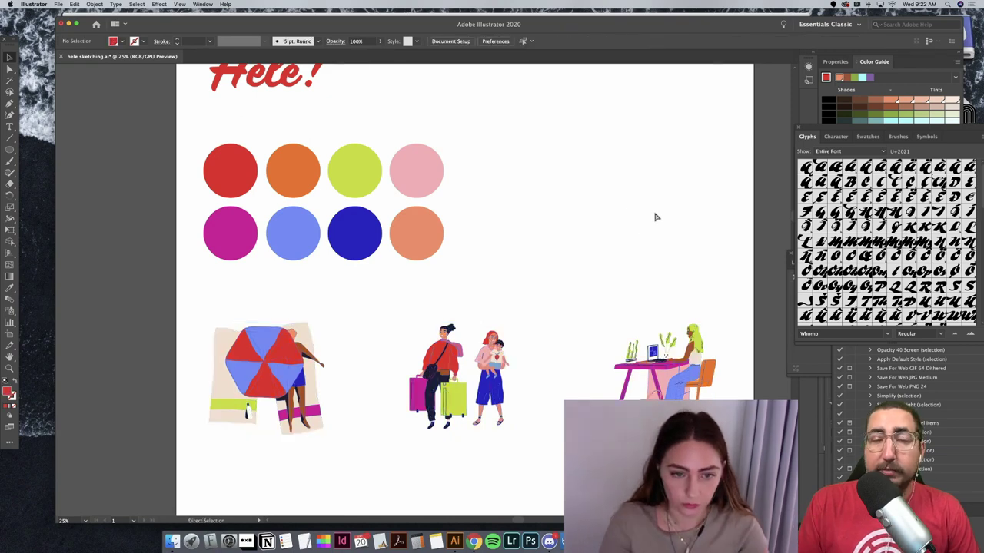
key(super+minus)
key(super+minus)
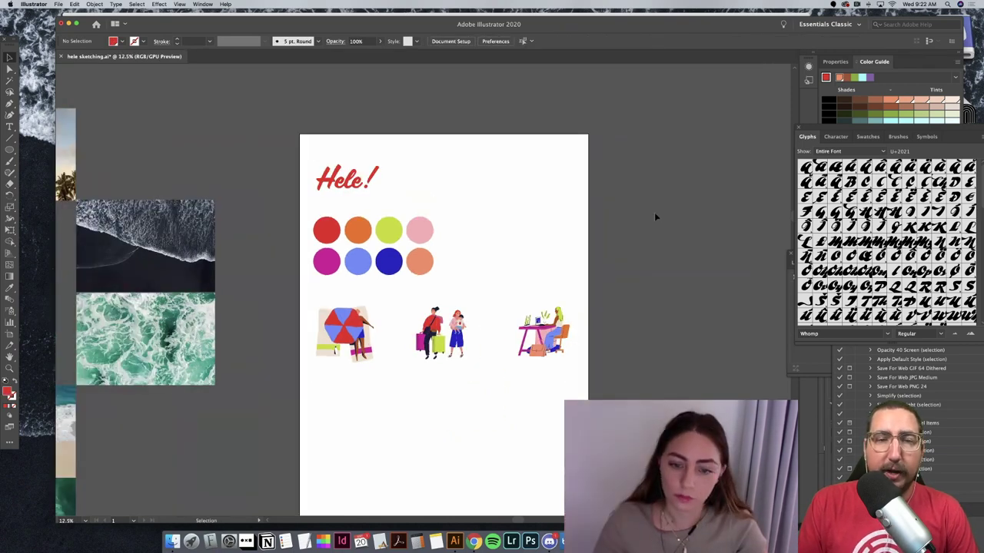
Step: Fine-tune the row, pulling the desk illustration left and nudging the middle one right
drag(563, 352, 383, 344)
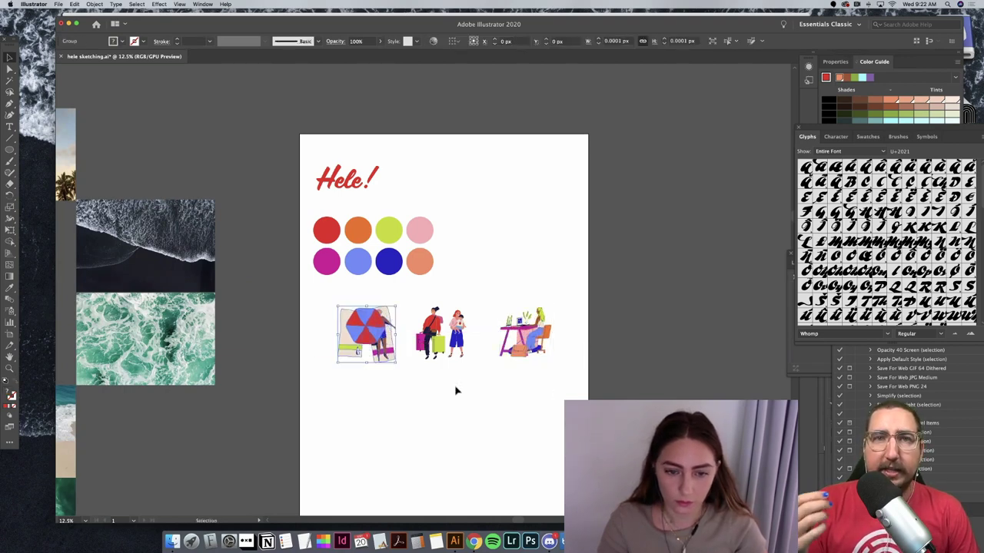
click(454, 390)
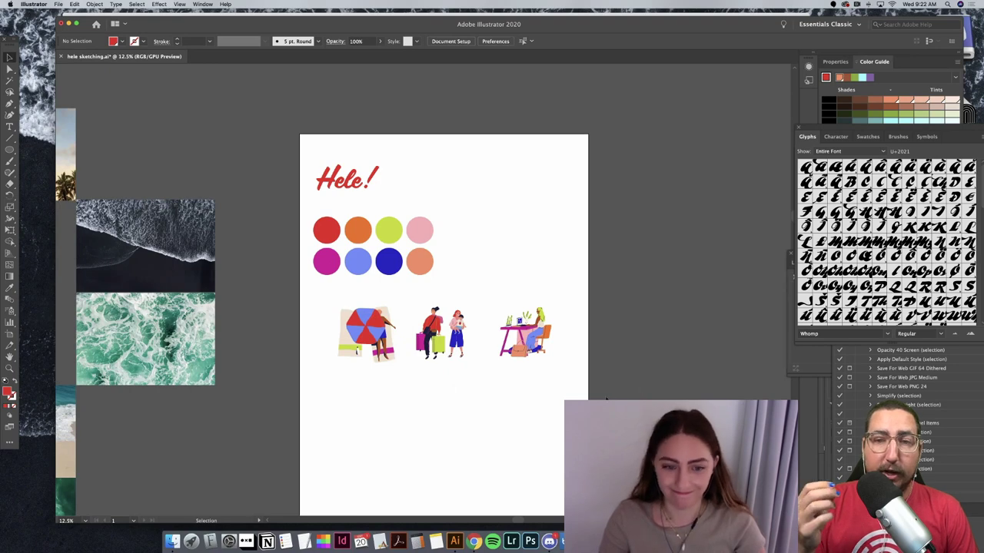
drag(605, 398, 292, 345)
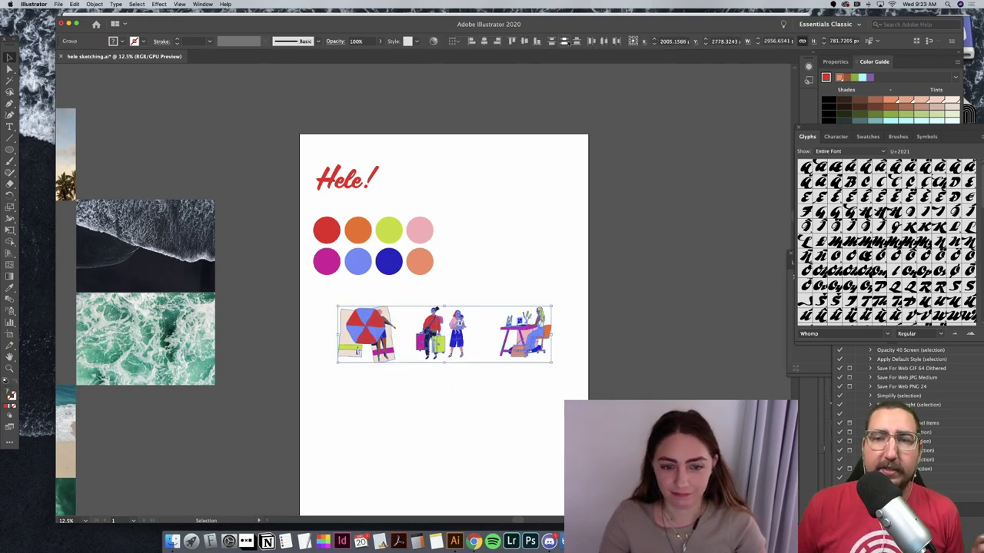
click(545, 193)
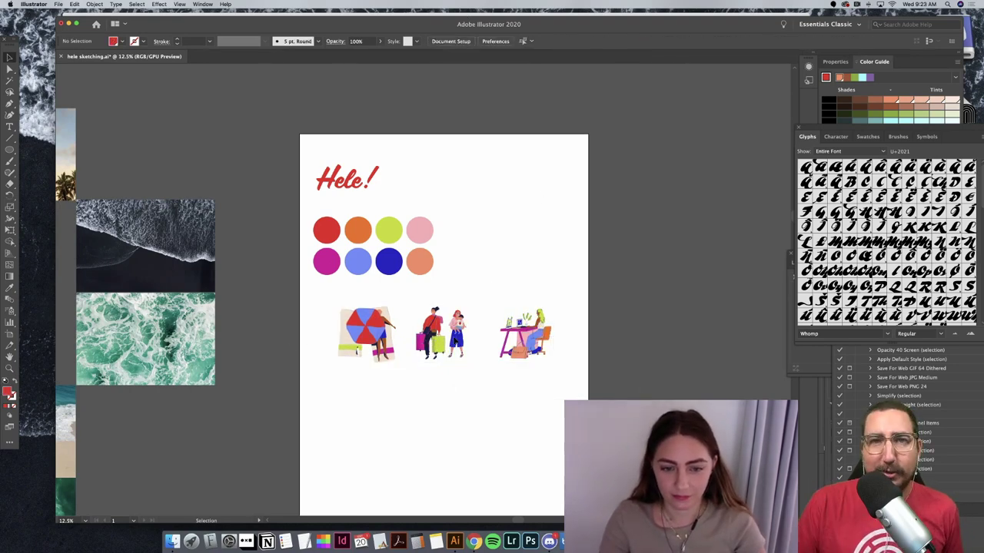
drag(458, 337, 466, 338)
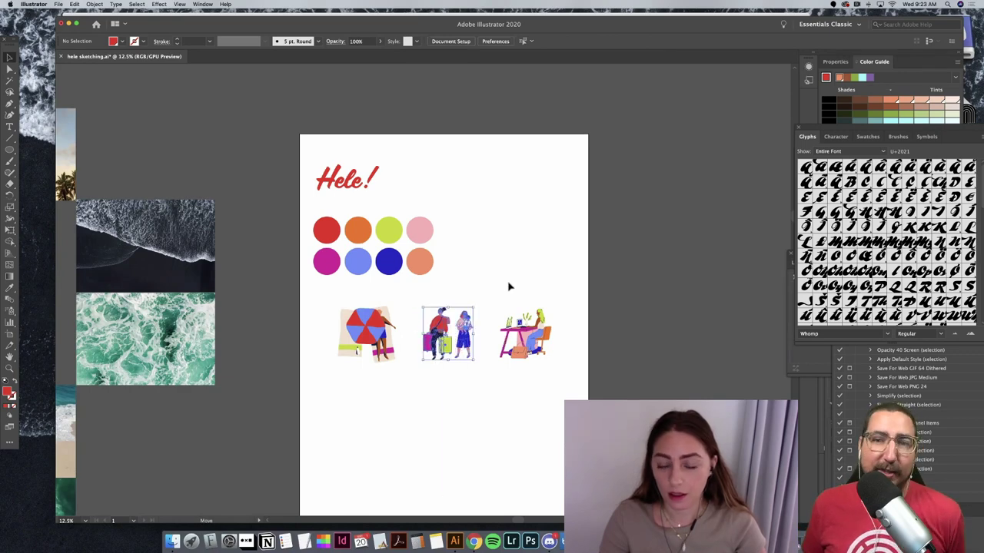
click(508, 286)
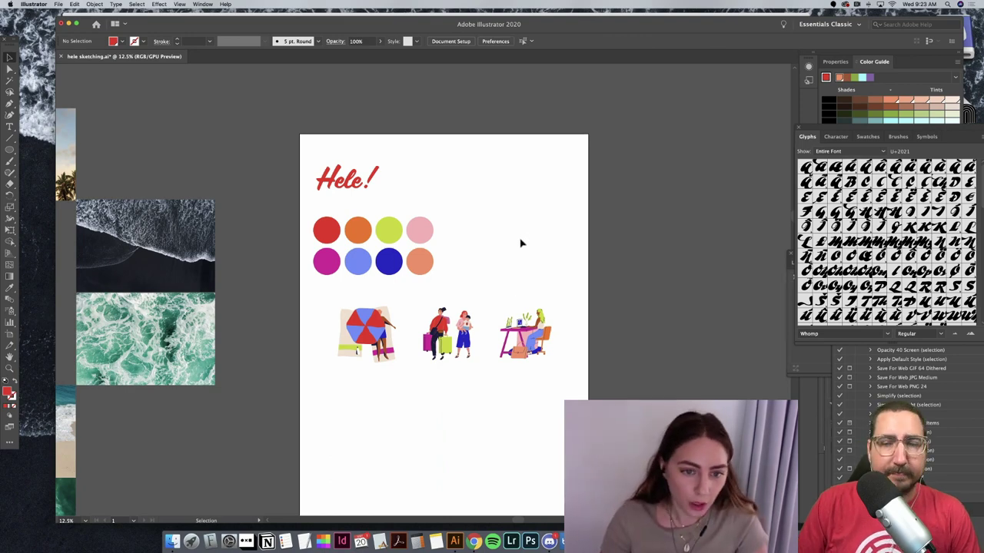
Step: Shift the illustrations left on the artboard
scroll(304, 338, down, 2)
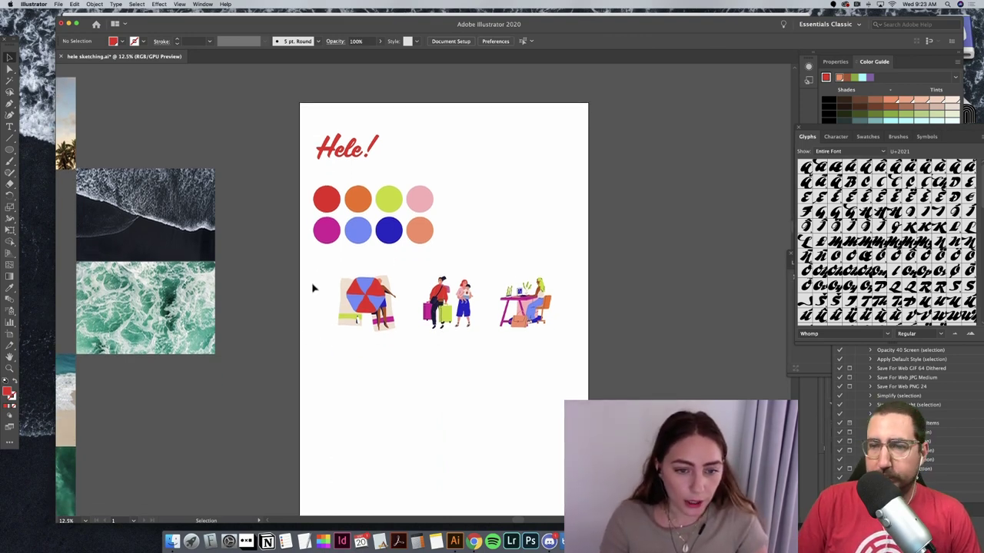
drag(314, 281, 511, 305)
click(531, 382)
Step: Add Lorem ipsum placeholder text in Arista and move it beside Hele!
key(t)
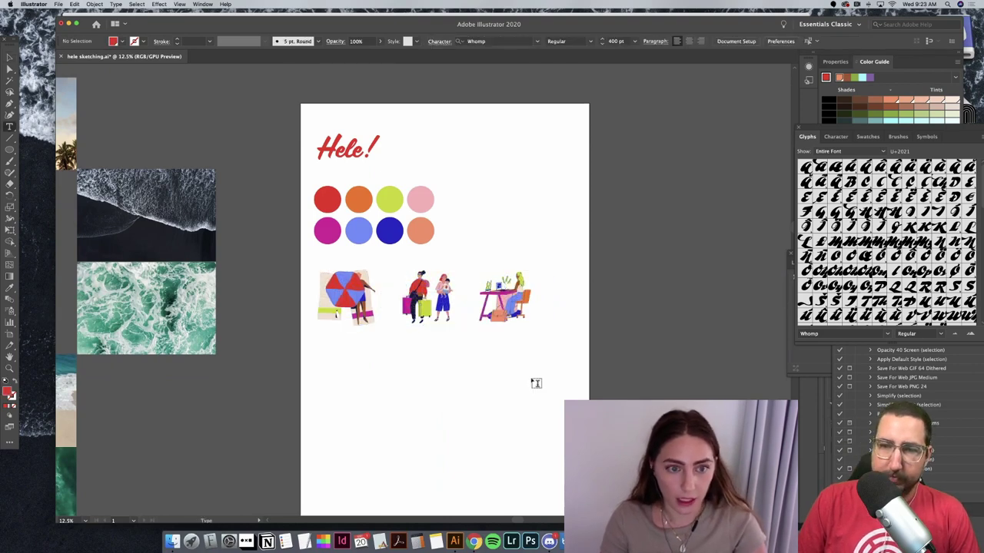
click(412, 393)
click(413, 41)
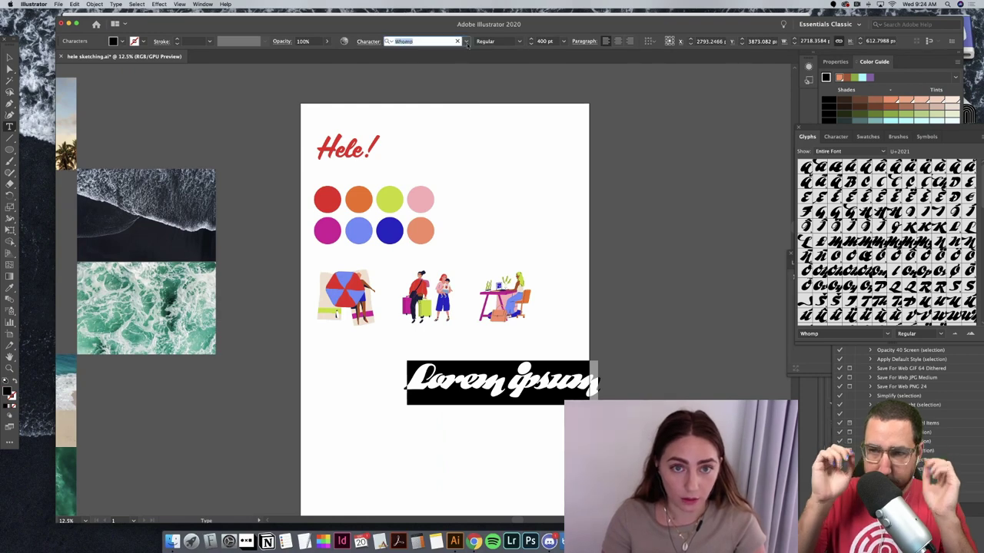
click(465, 41)
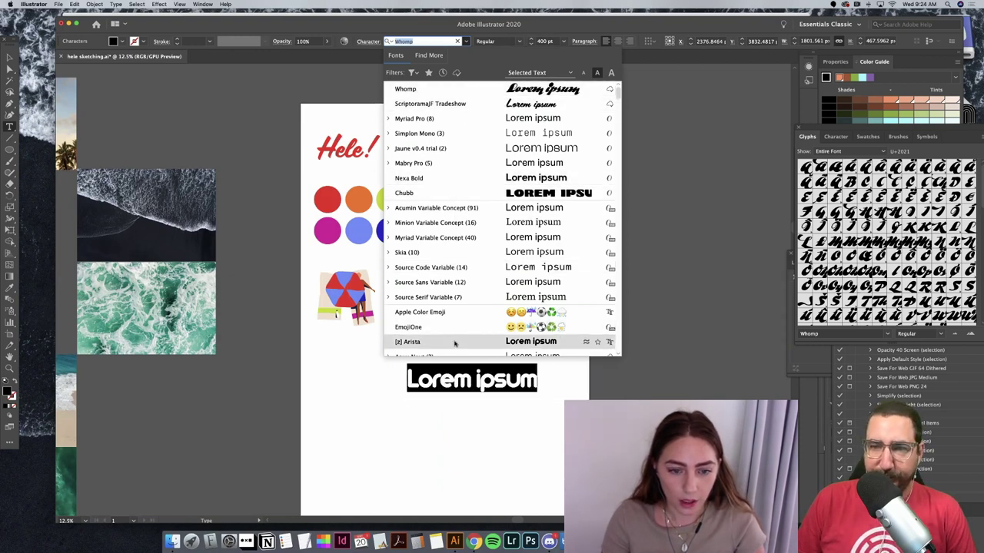
click(430, 341)
key(Escape)
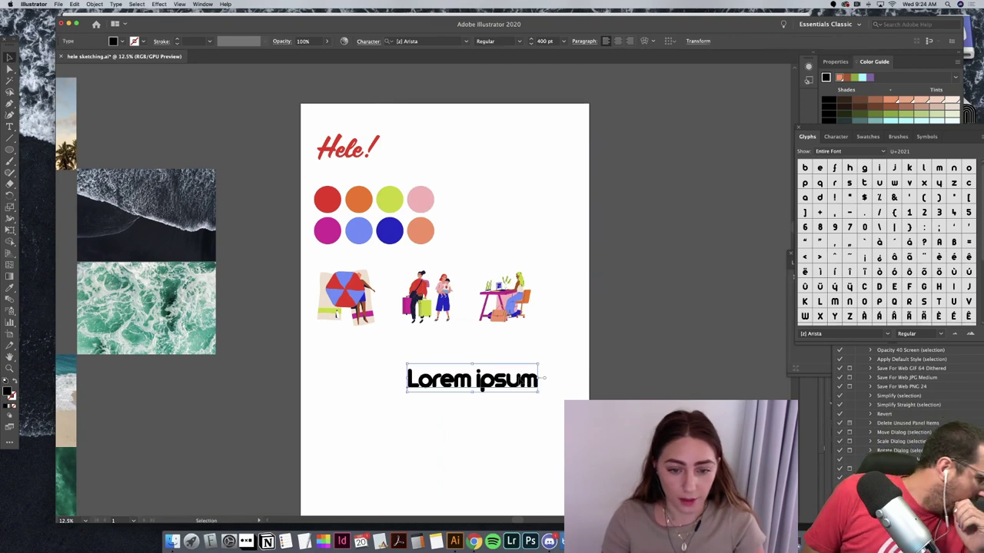
drag(519, 382, 523, 143)
Step: Preview Agency and condensed Akzidenz fonts on the Lorem ipsum text
click(421, 41)
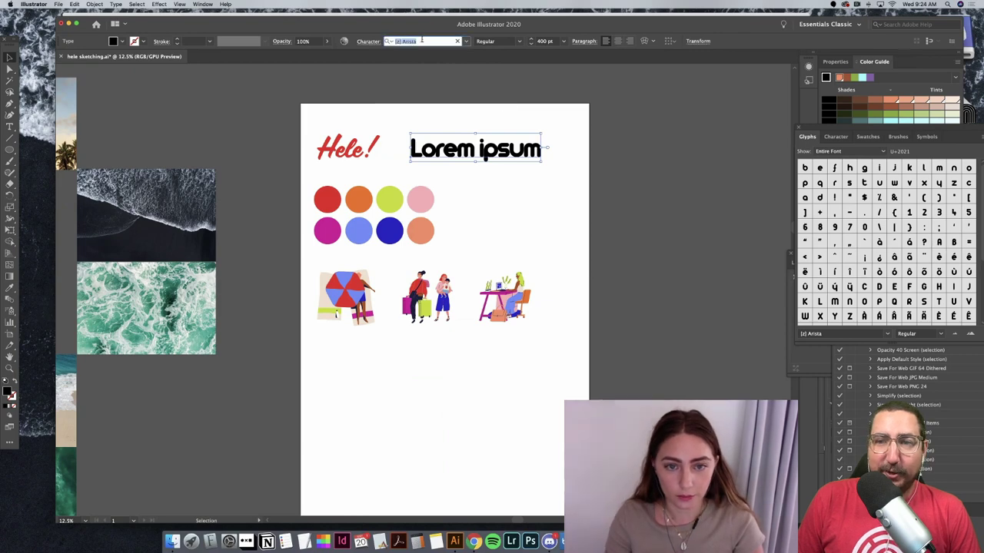
text(Agency)
key(Down)
key(Down)
key(Down)
key(Down)
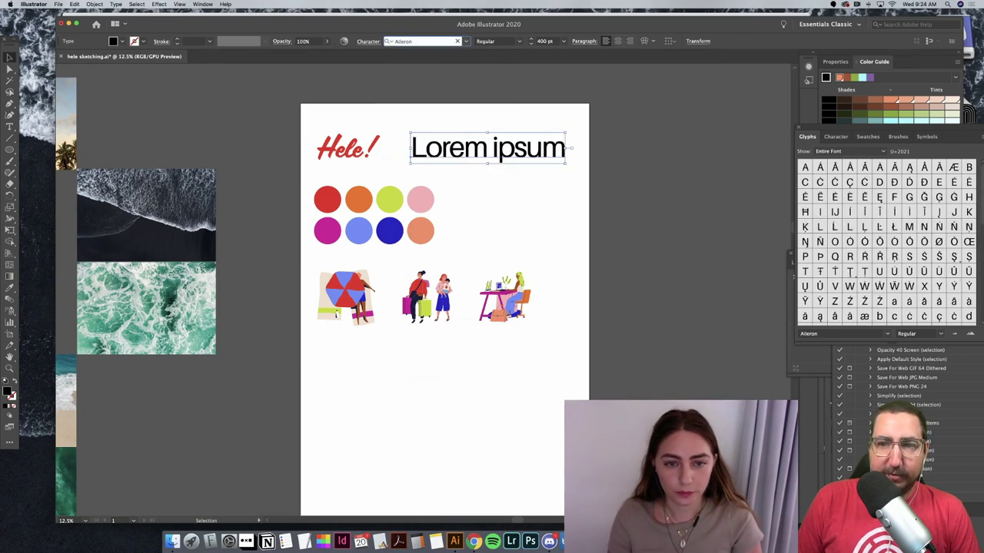
key(Down)
key(Down)
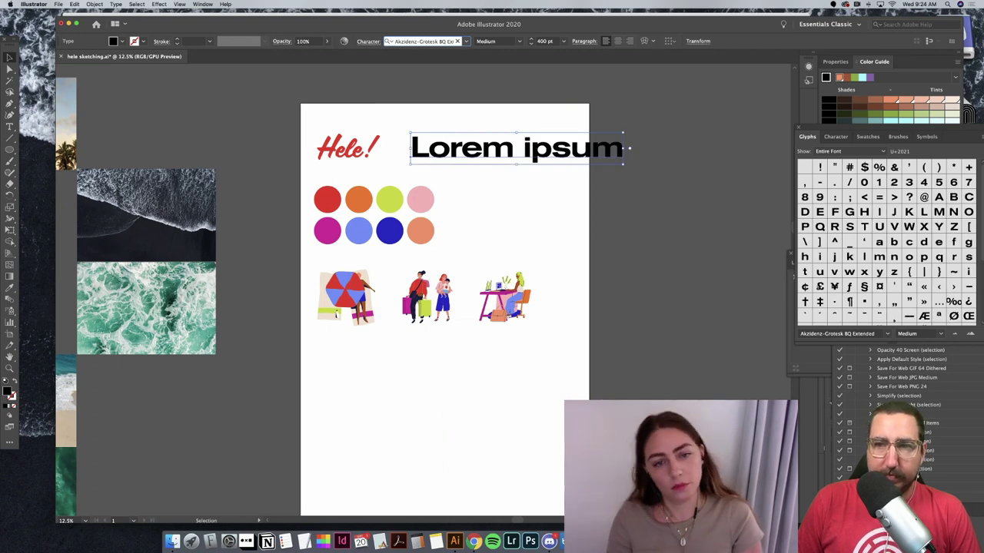
click(501, 182)
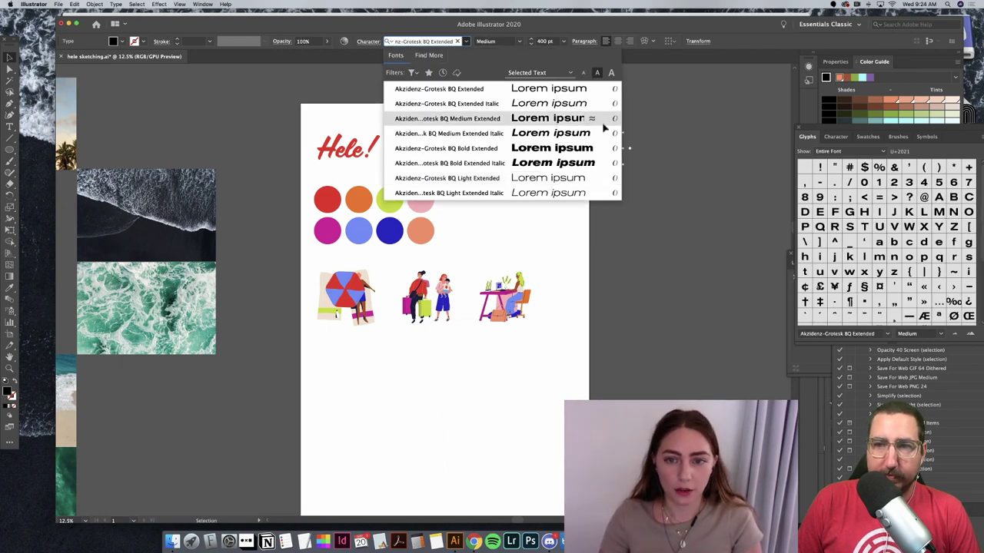
click(605, 128)
key(Up)
key(Up)
key(Up)
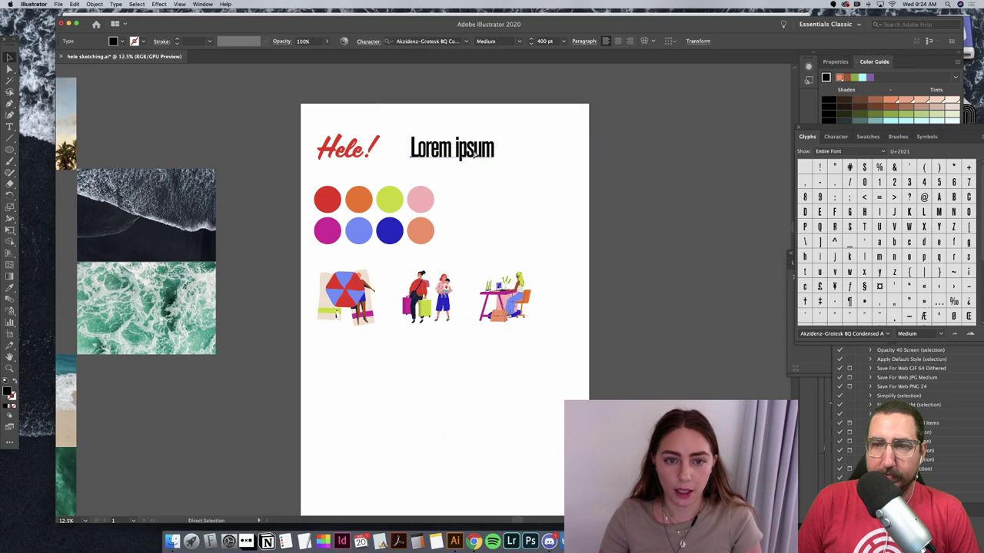
key(Up)
key(Up)
key(Up)
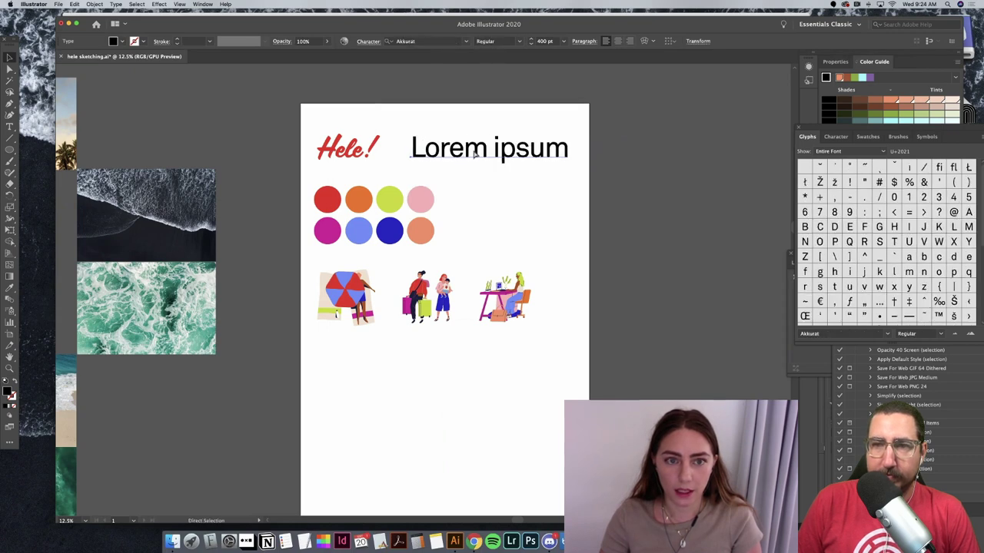
Step: Compare Akkurat and nearby fonts, settling the text on Aktiv Grotesk
click(477, 156)
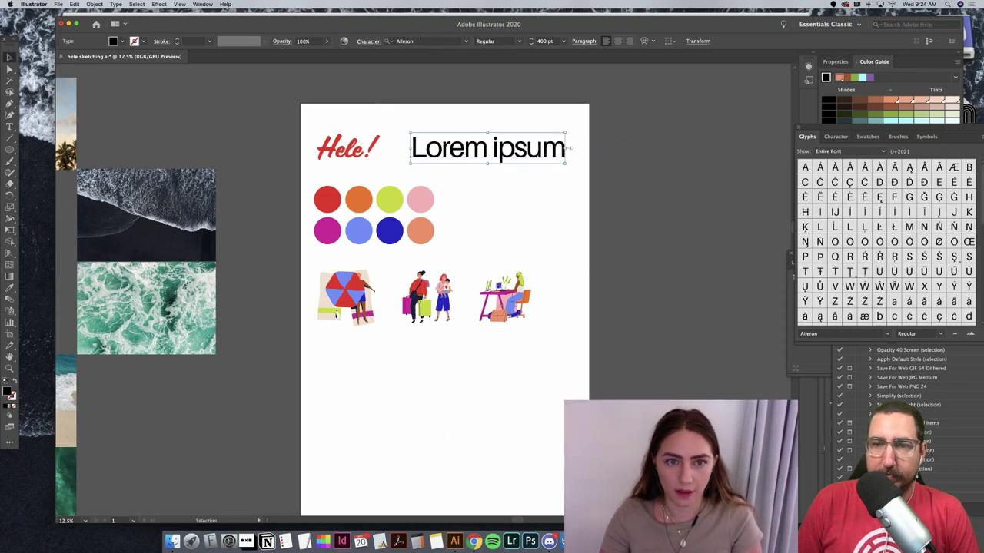
click(423, 41)
key(Down)
key(Down)
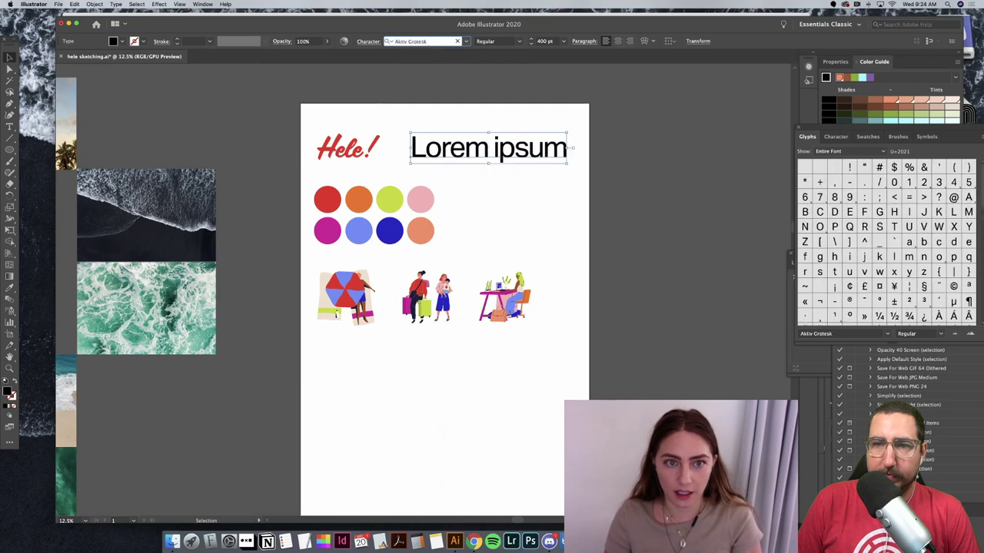
key(Up)
key(Up)
key(Up)
key(Up)
key(Up)
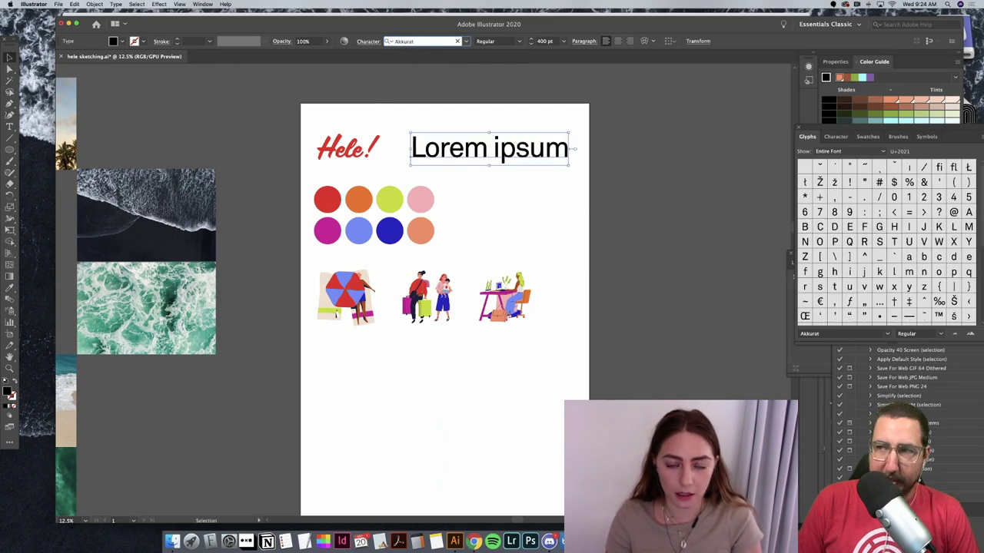
key(Down)
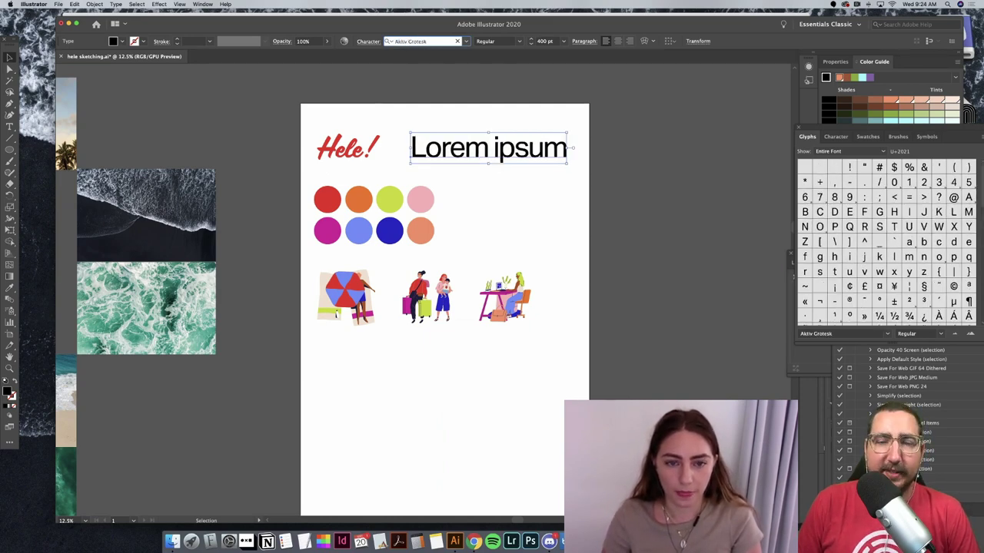
key(Down)
key(Down)
key(Down)
key(Down)
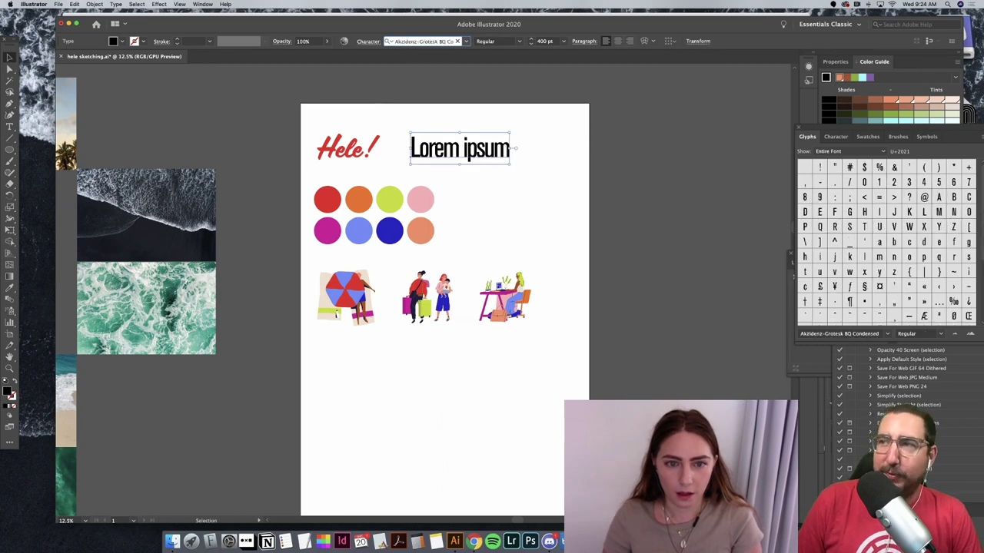
key(Up)
key(Up)
key(Up)
key(Up)
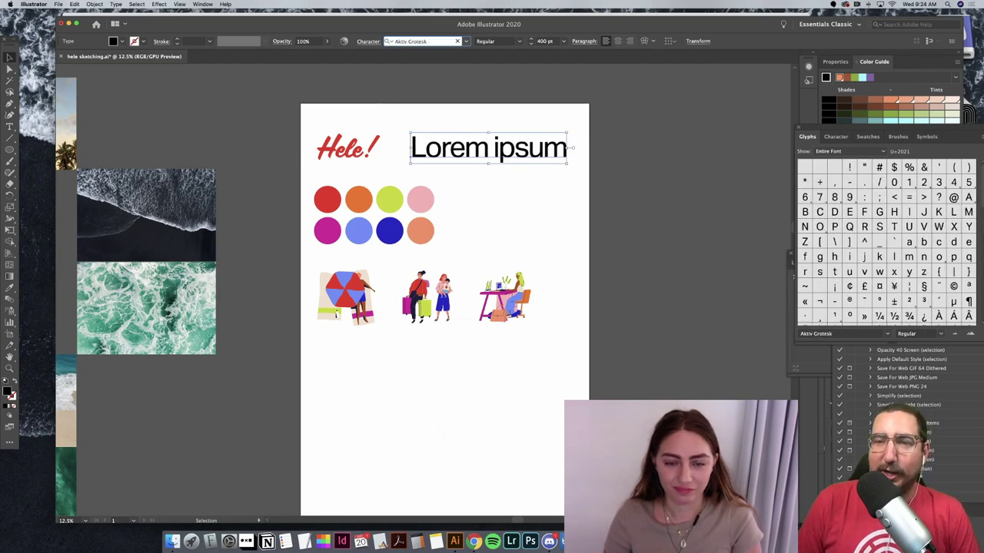
Step: Duplicate the Lorem ipsum line below and move both lines to the upper right
click(662, 165)
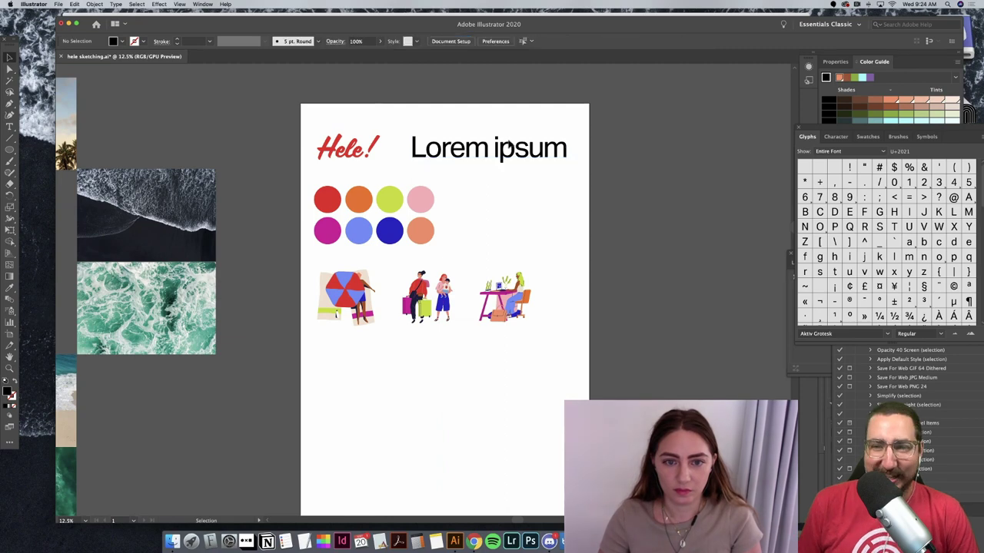
drag(529, 146, 471, 288)
drag(525, 197, 588, 171)
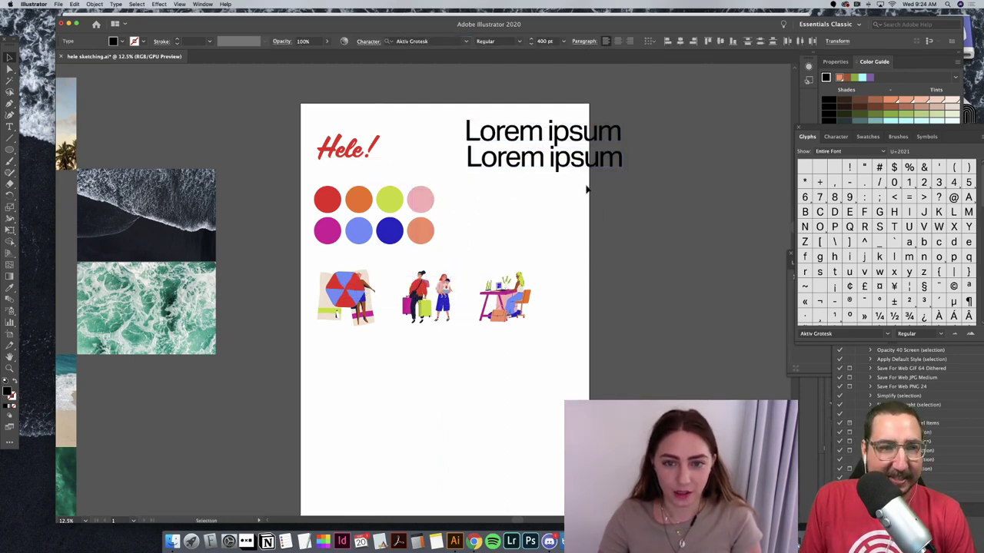
Step: Set the second line in Akzidenz-Grotesk BQ Extended Bold and paste a copy as a third line
click(399, 43)
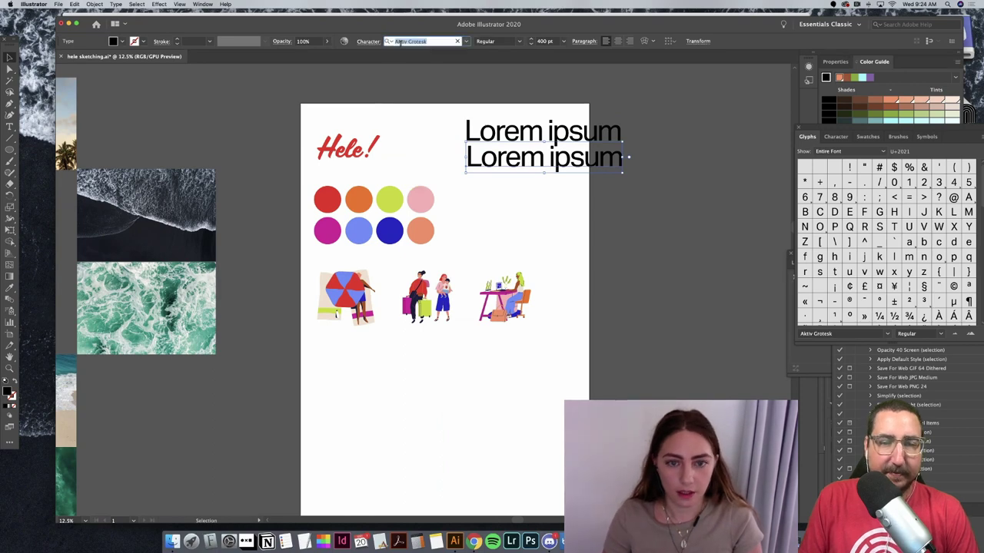
text(Akzidenz-)
key(Return)
key(Down)
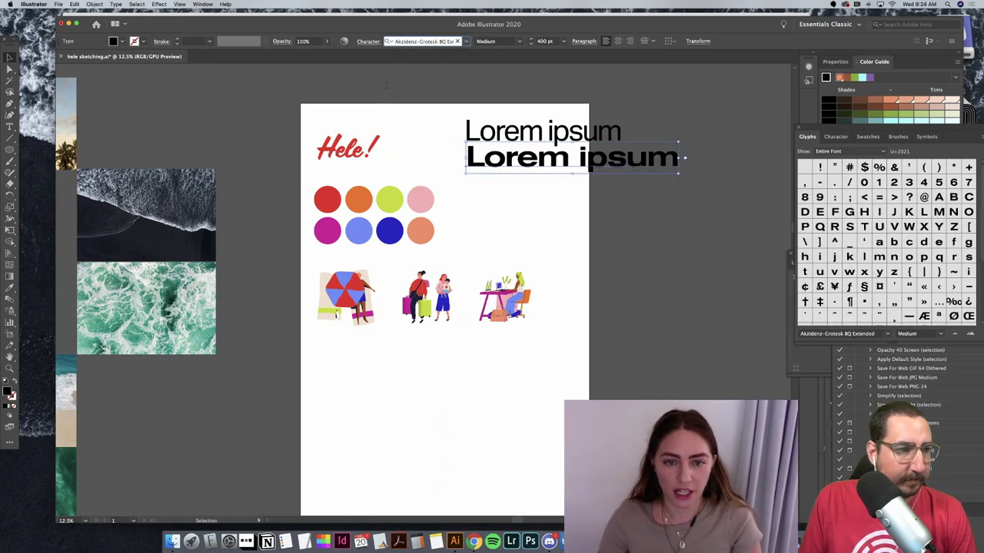
key(Down)
key(Down)
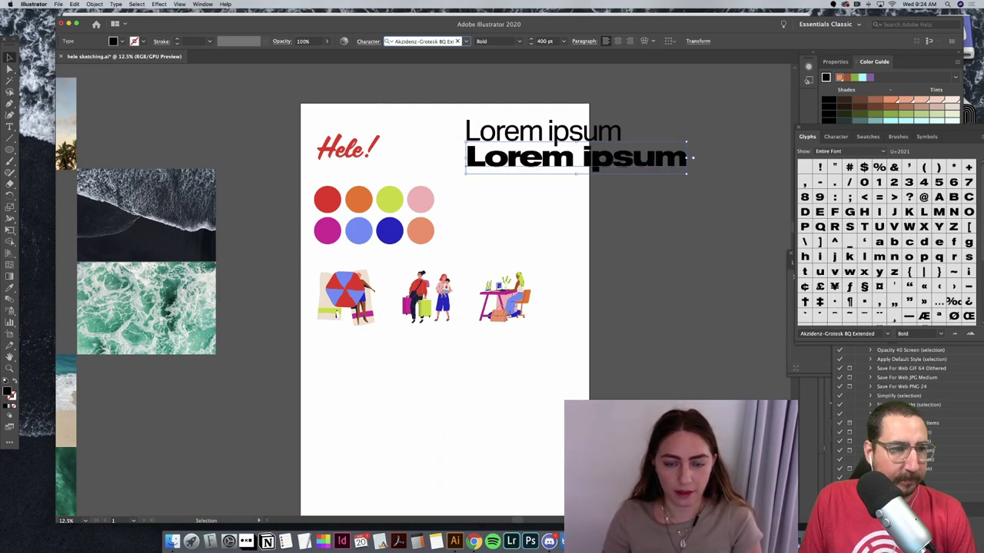
click(510, 226)
key(ctrl+v)
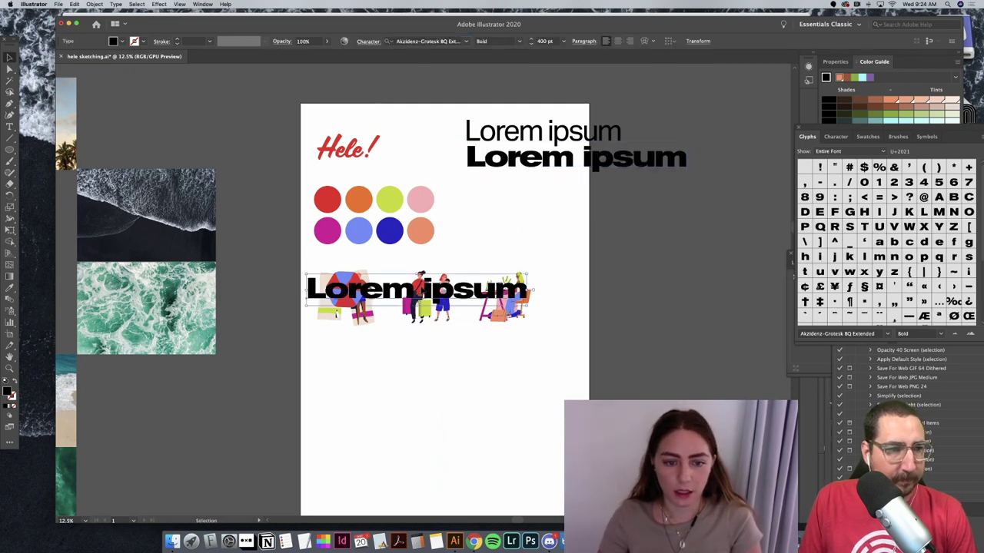
drag(423, 292, 582, 190)
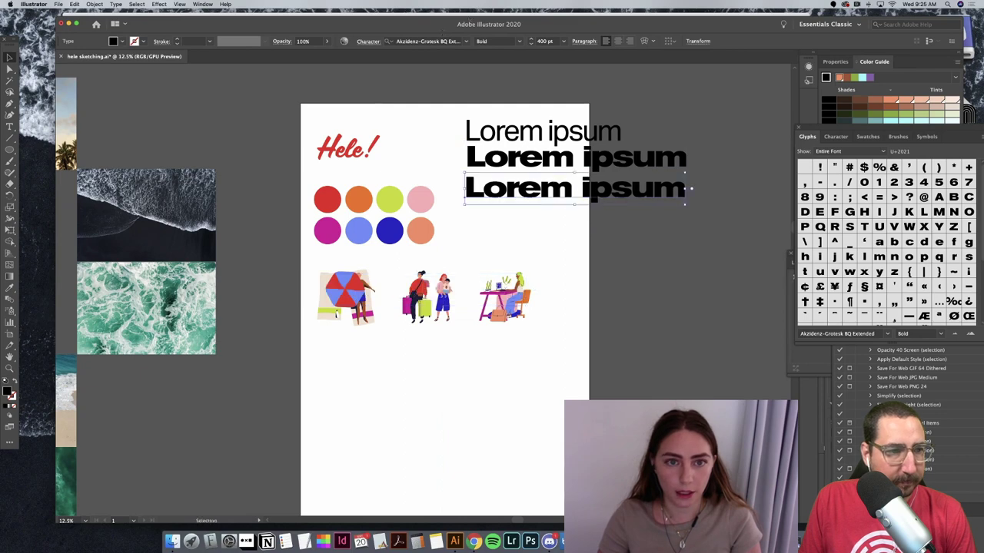
Step: Preview fonts on the third line from Apercu Mono through Arial, Avenir Next and Basis Grotesque
click(420, 42)
key(Down)
key(Down)
key(Down)
key(Down)
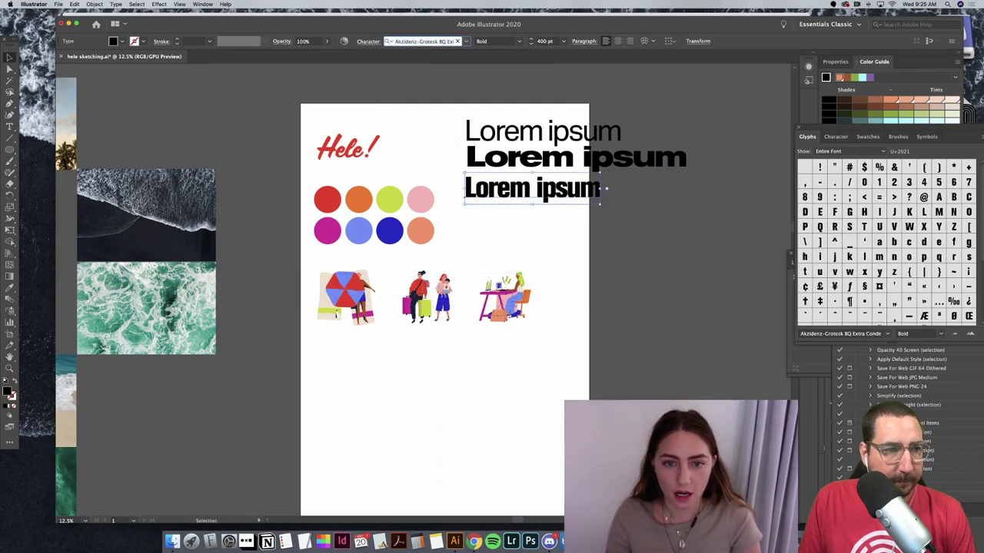
key(Down)
key(Down)
key(Down)
key(Down)
key(Down)
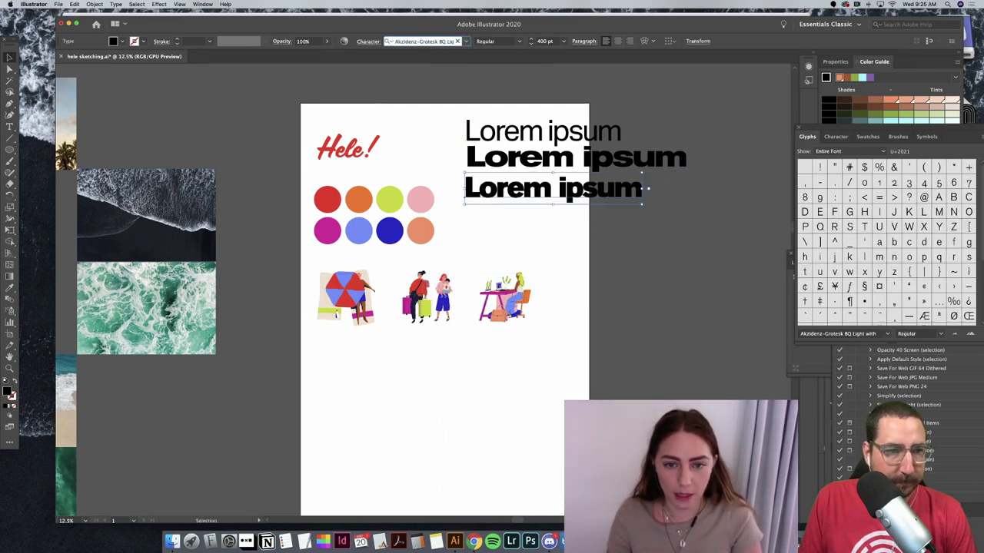
key(Down)
key(Down)
key(Down)
key(Down)
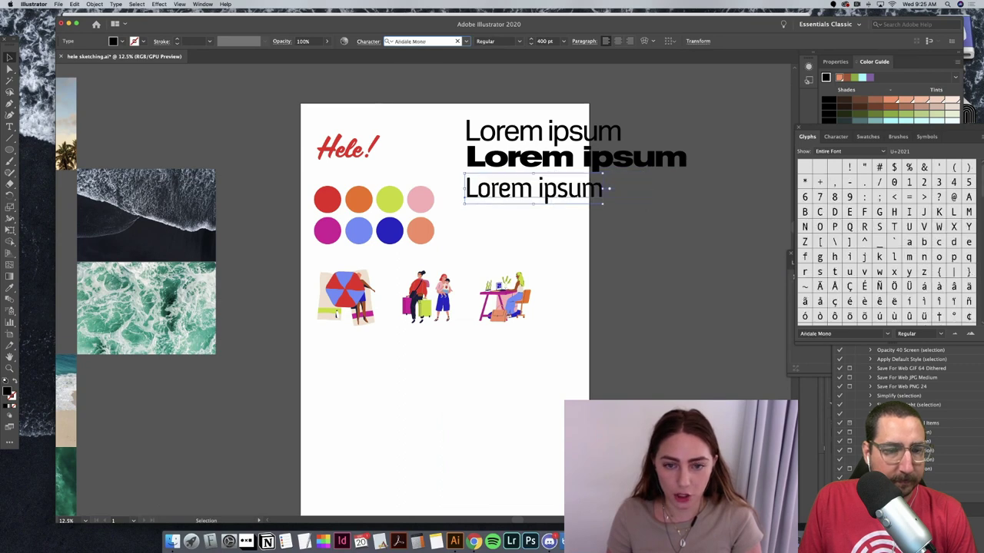
key(Down)
key(Down)
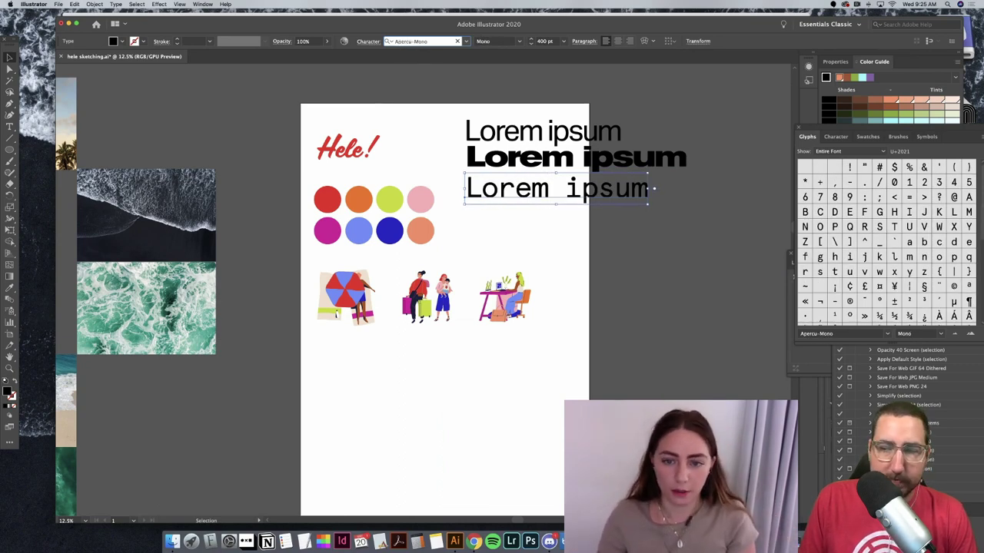
key(Down)
key(Down)
key(Down)
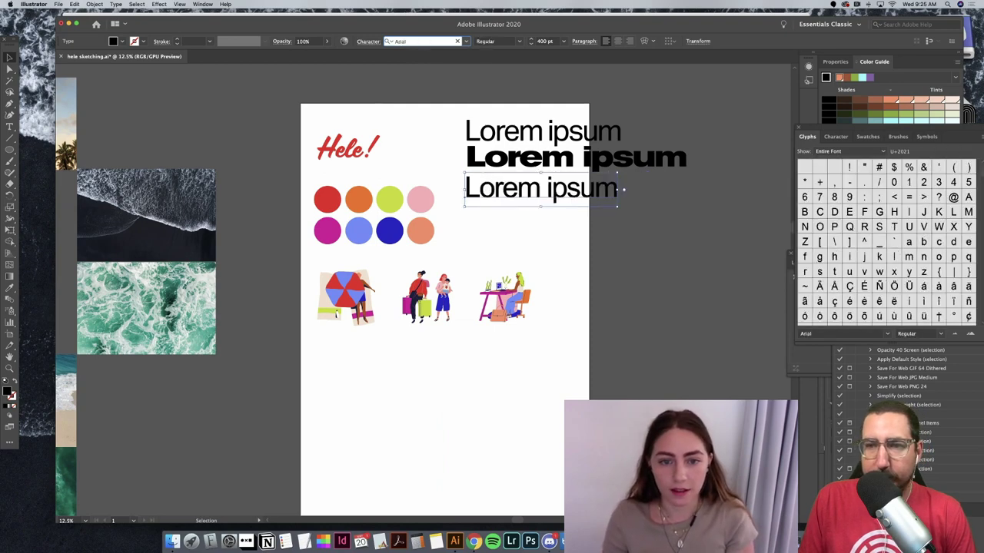
key(Down)
key(Down)
key(Down)
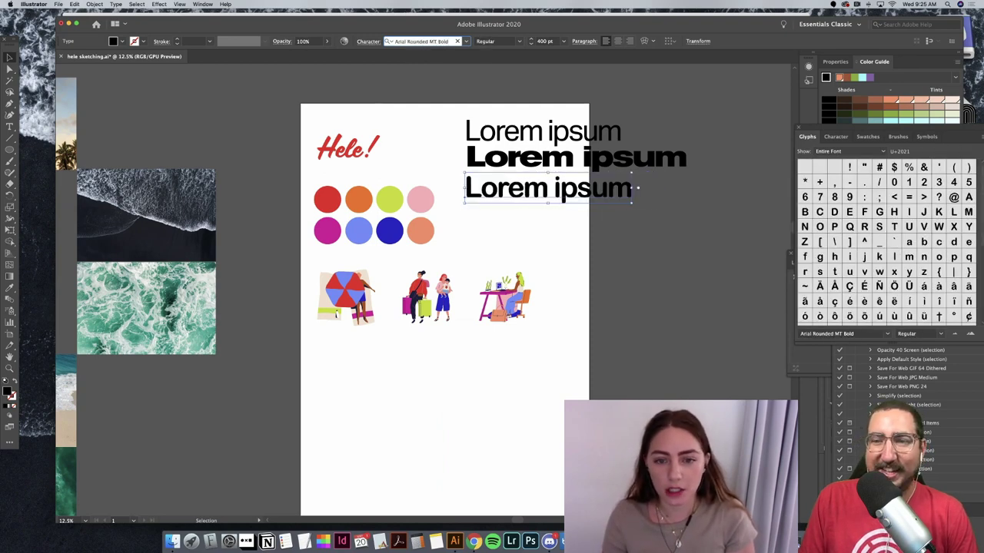
key(Down)
key(Down)
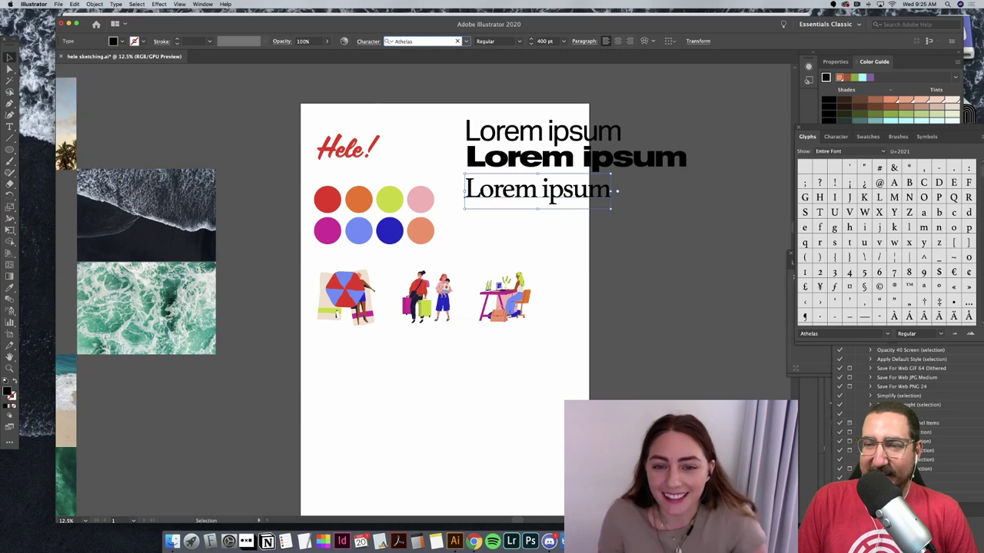
key(Down)
key(Down)
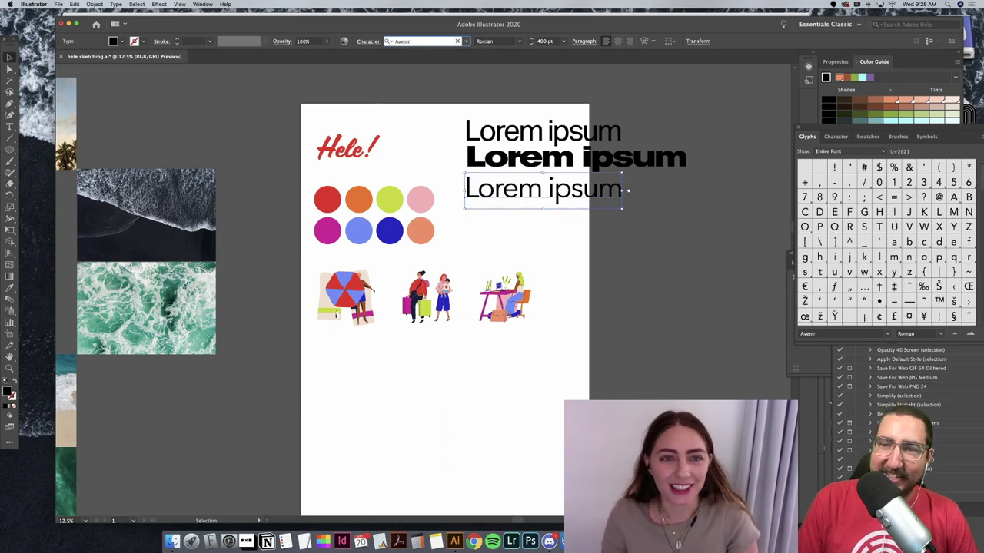
key(Down)
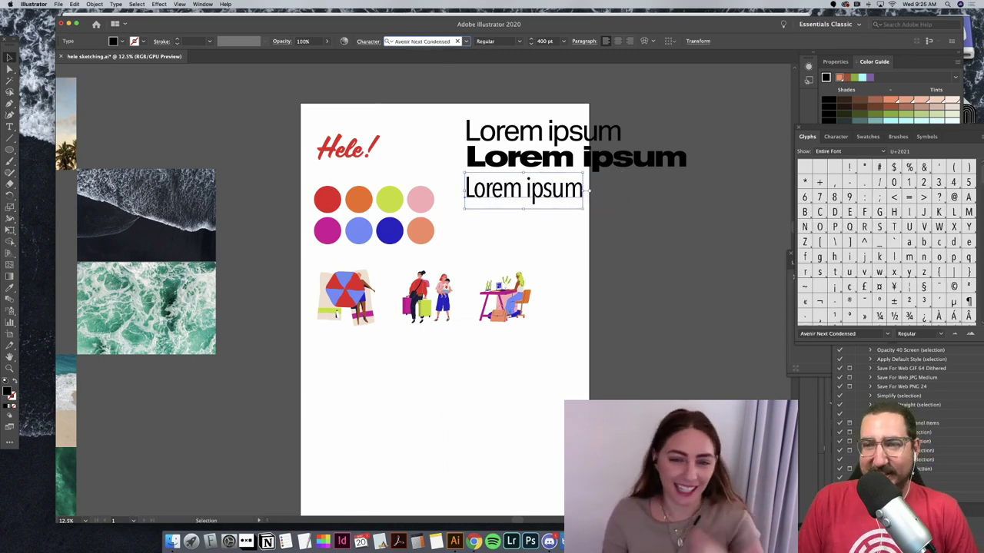
key(Down)
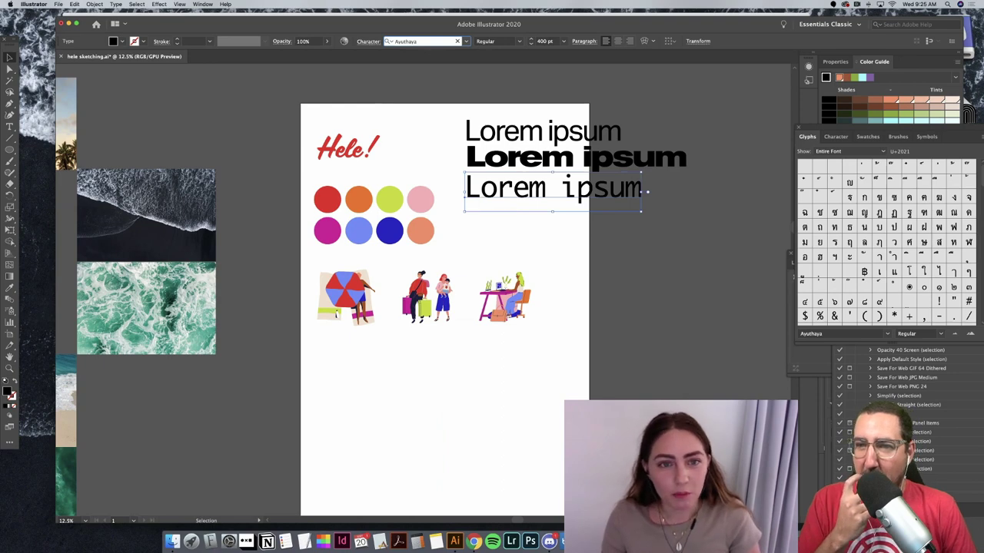
key(Down)
key(Down)
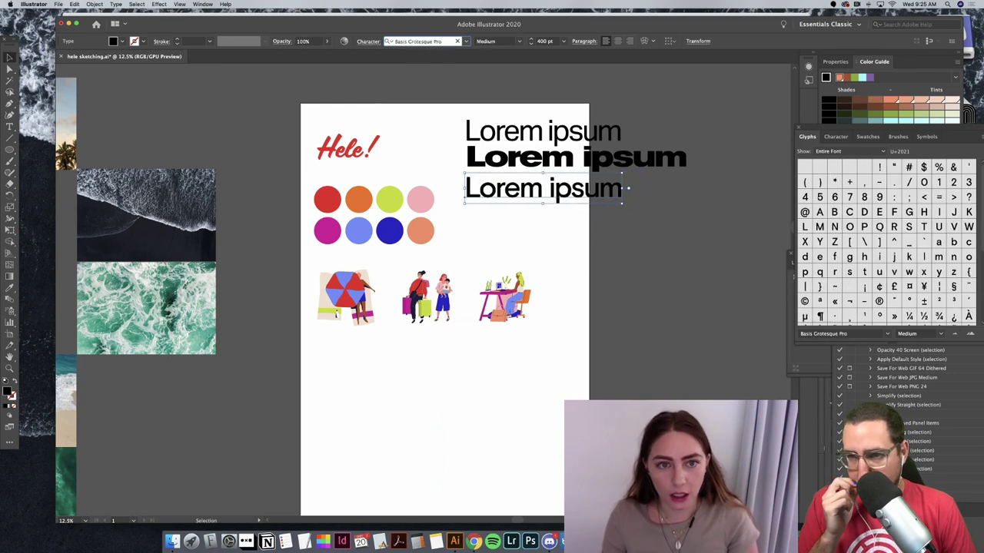
Step: Continue through Bebas Neue, Big Caslon and Bodoni, settling the third line on Brown Bold
key(Down)
key(Up)
key(Down)
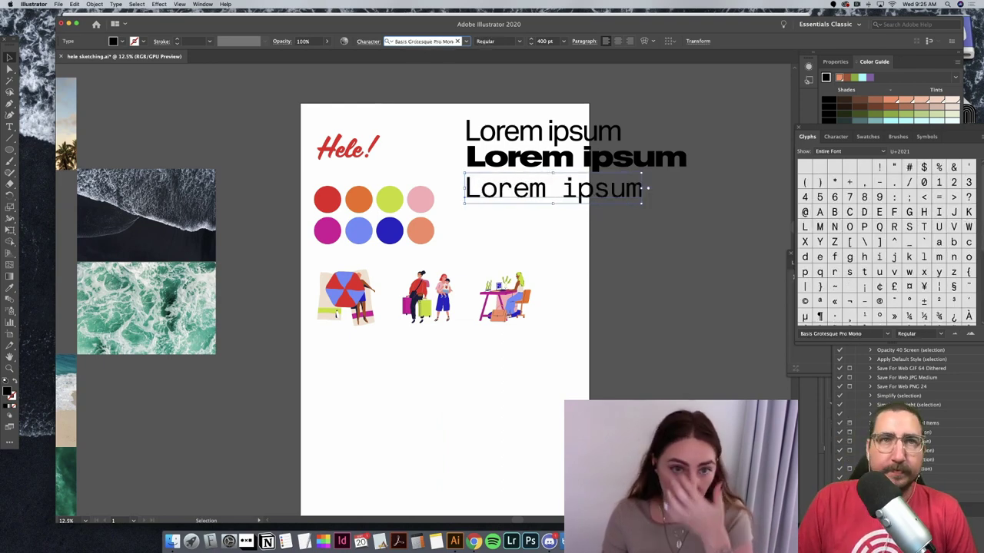
key(Down)
key(Down)
key(Down)
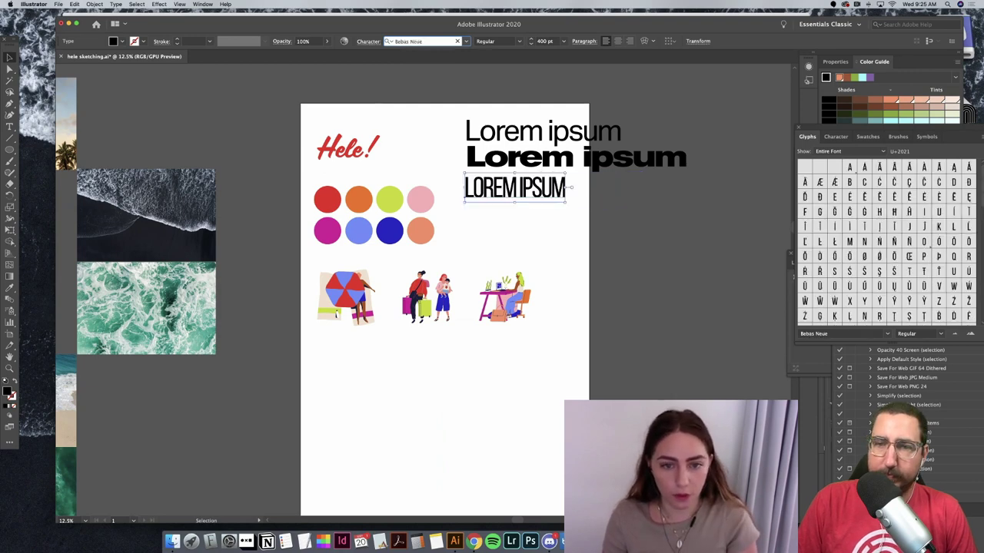
key(Down)
key(Up)
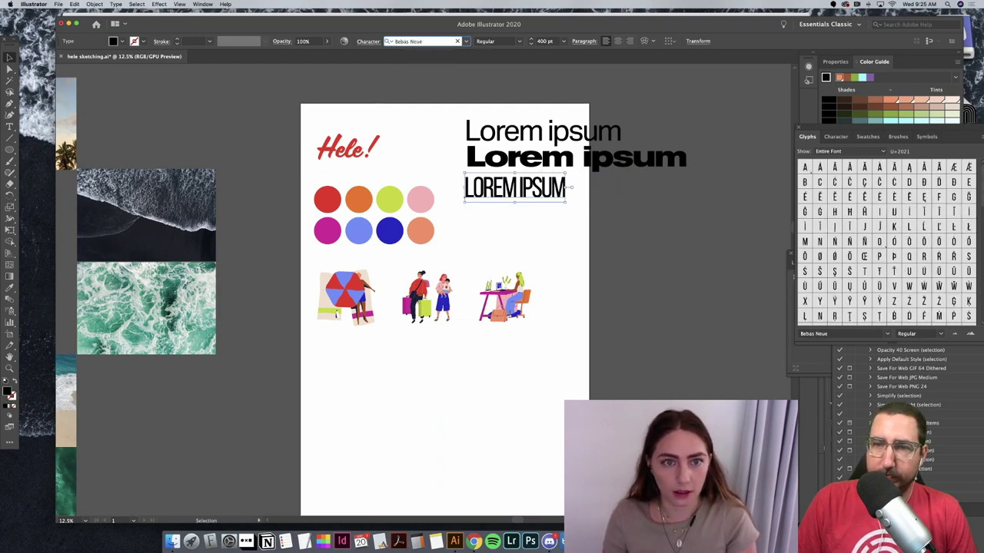
key(Down)
key(Down)
key(Down)
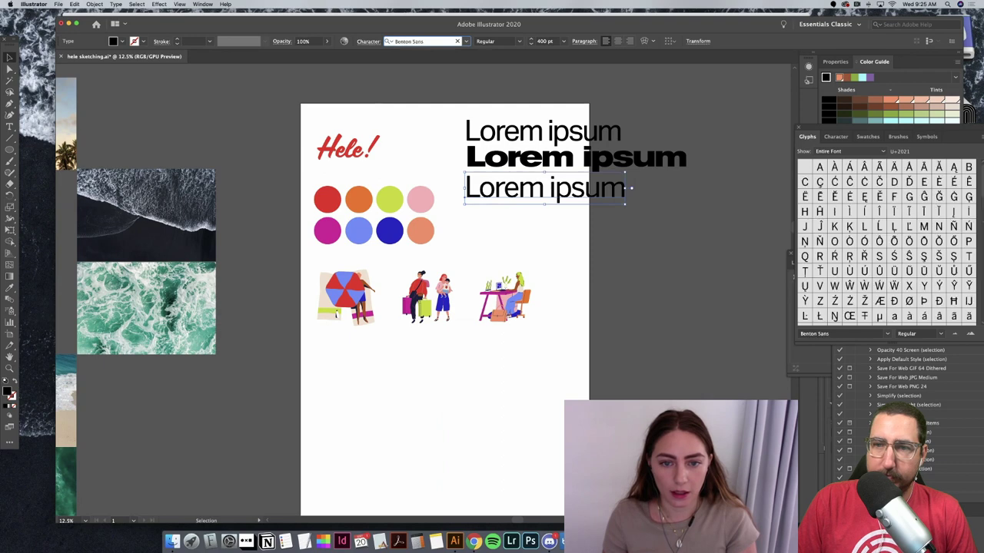
key(Down)
key(Down)
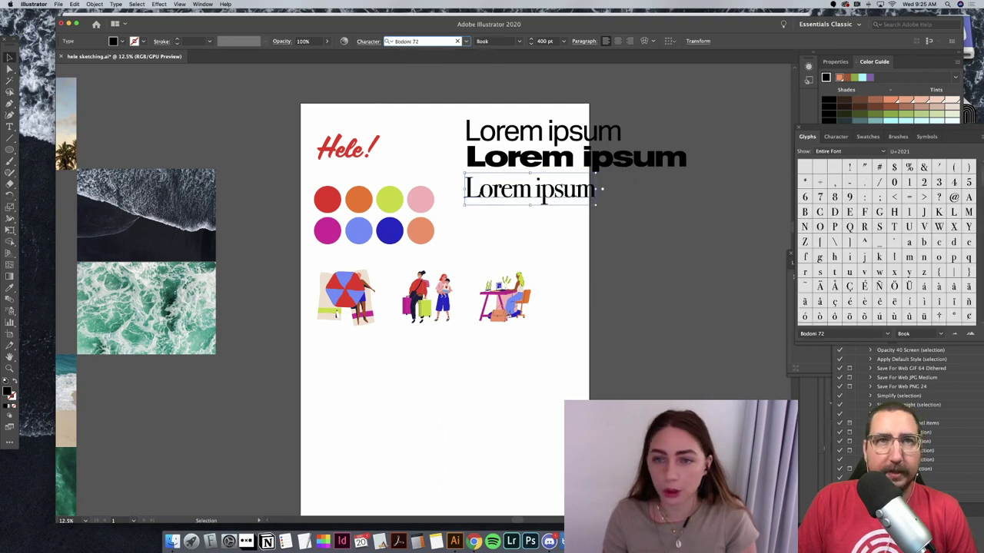
key(Down)
key(Down)
key(Down)
key(Down)
key(Down)
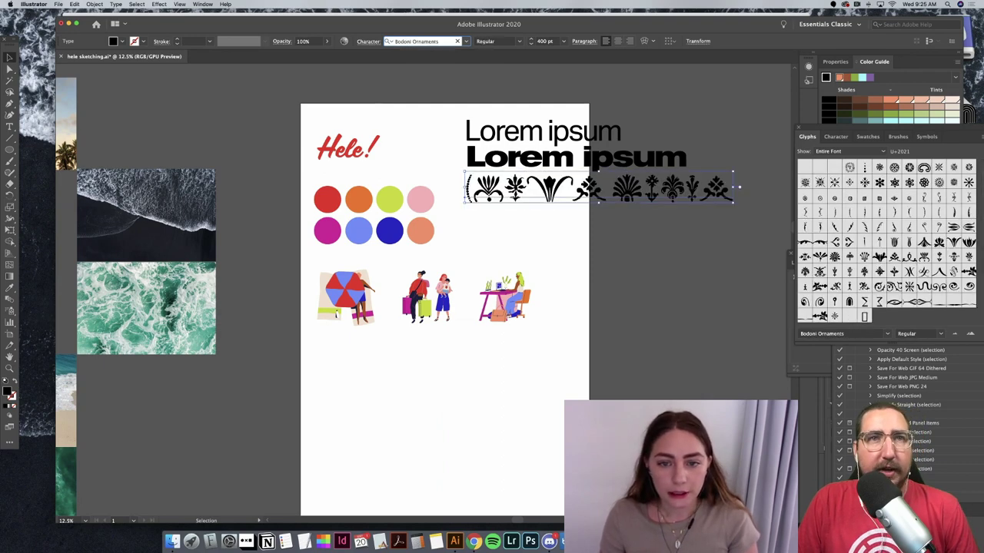
key(Down)
key(Down)
key(Down)
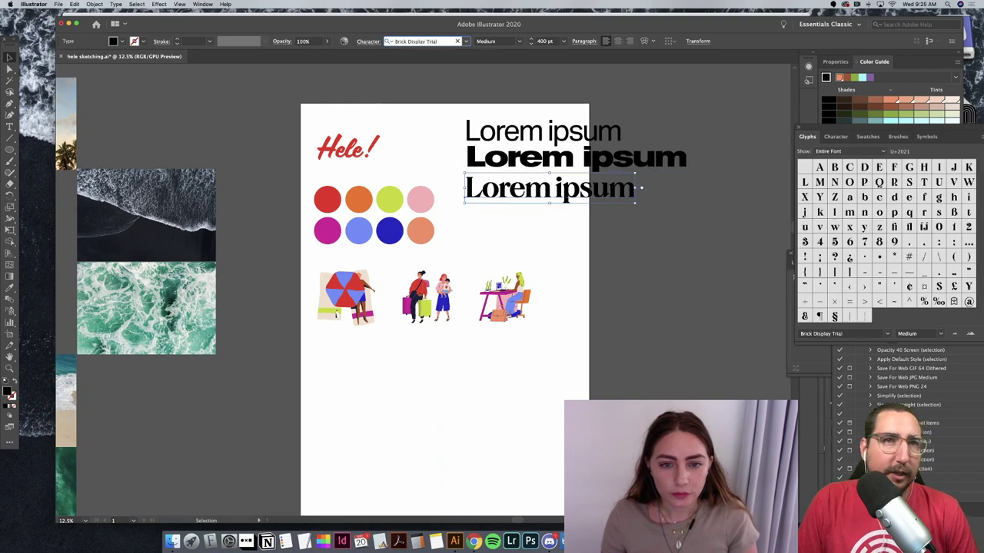
key(Down)
key(Down)
key(Down)
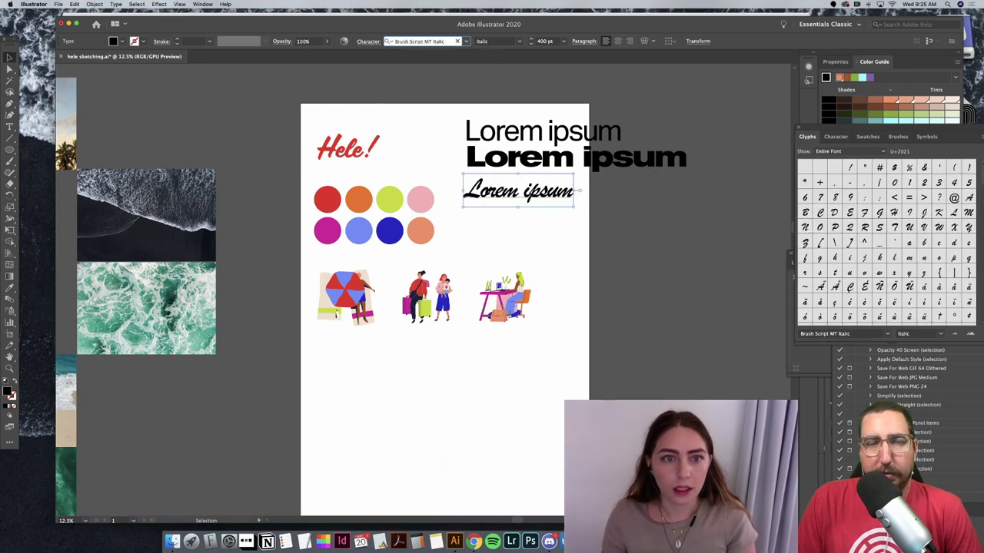
key(Down)
key(Down)
key(Down)
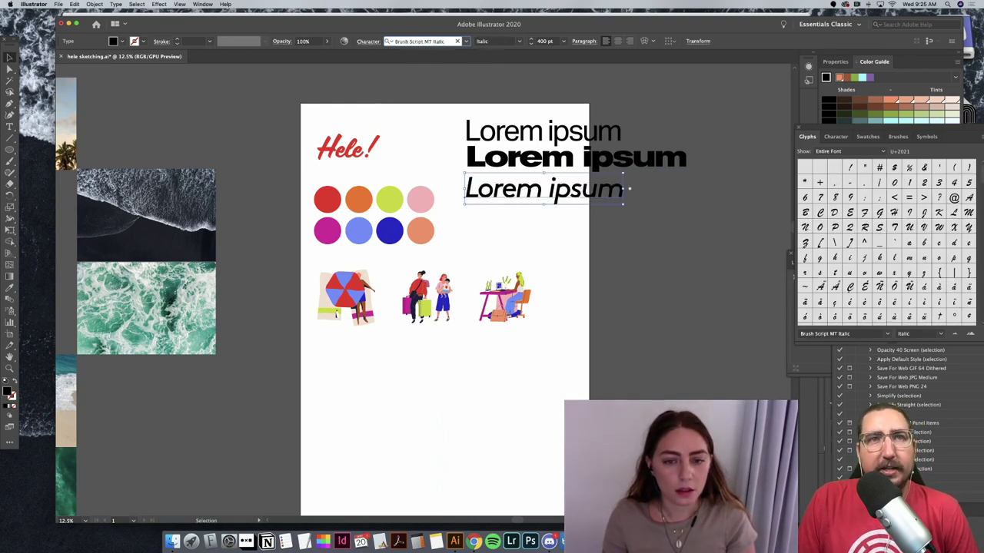
key(Down)
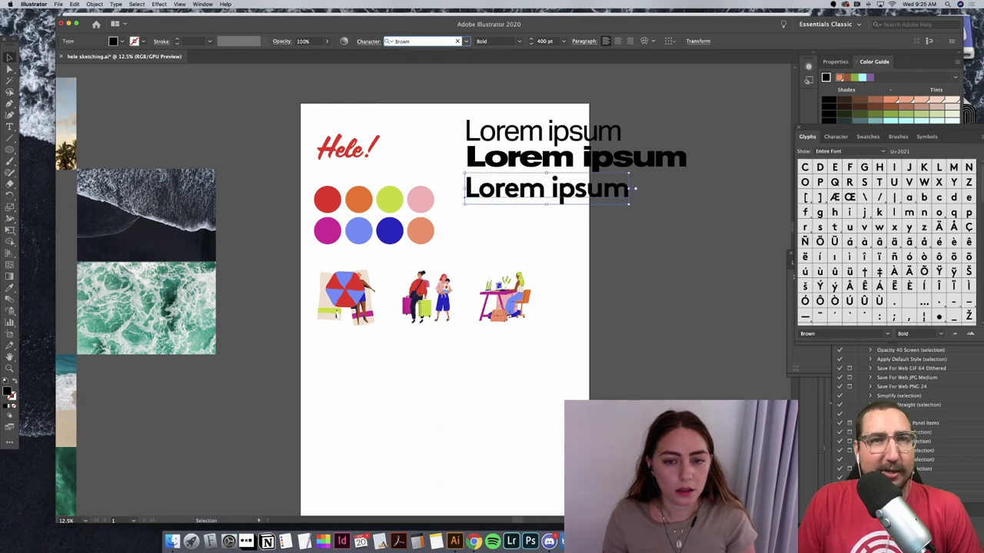
click(668, 179)
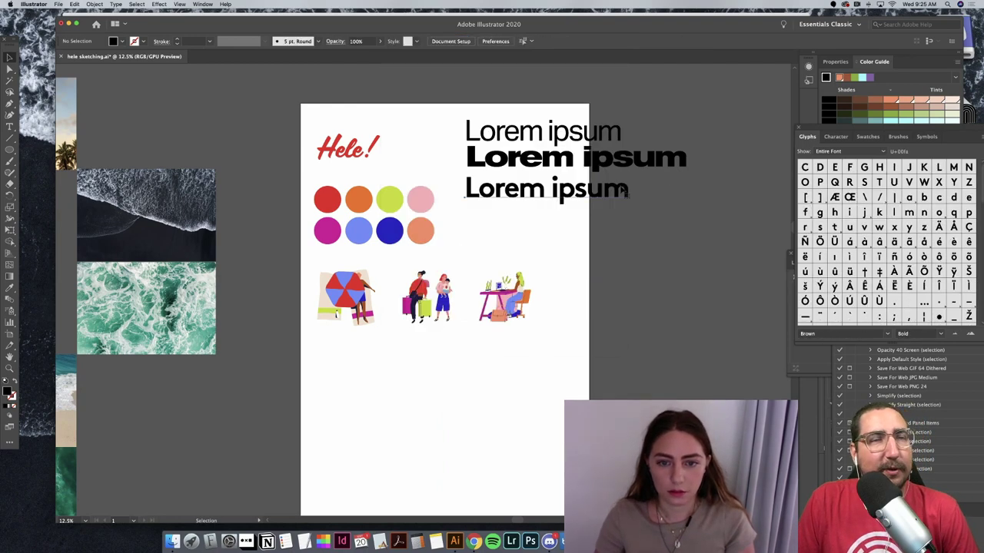
Step: Paste a fourth Lorem ipsum line under the others and preview fonts starting from Brush
key(super+v)
mouse_move(452, 294)
mouse_down()
mouse_move(599, 220)
mouse_move(582, 223)
mouse_up()
text(Brush)
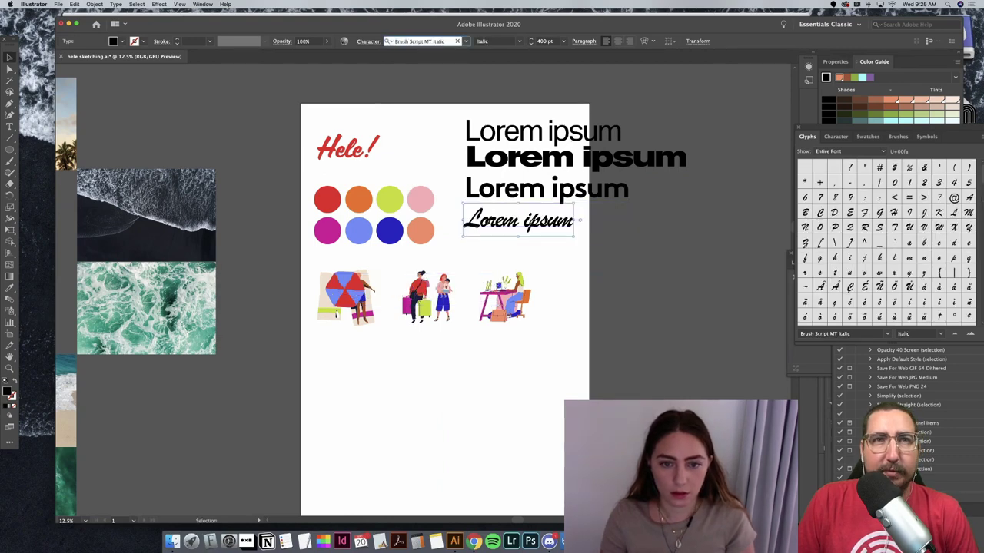
key(Down)
key(Down)
key(Down)
key(Down)
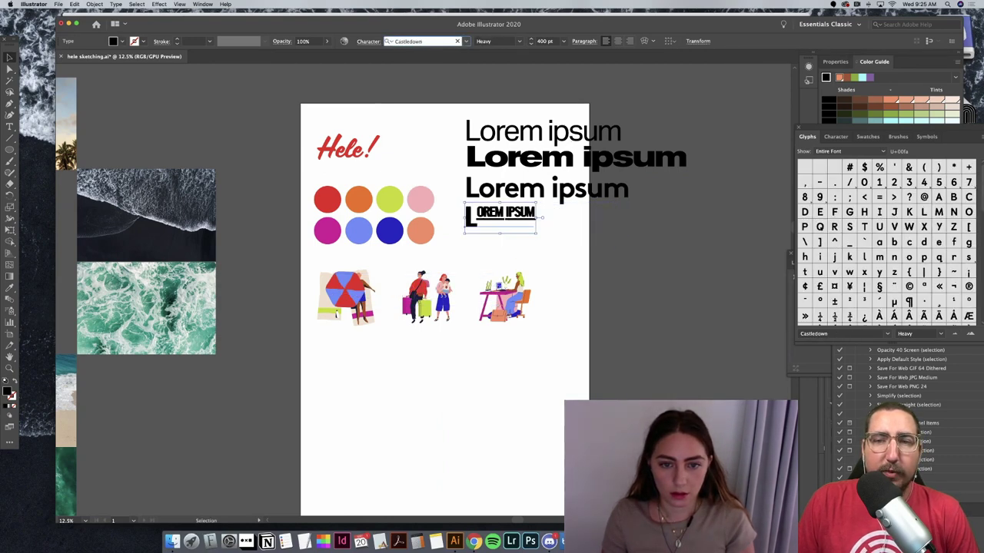
key(Down)
key(Down)
key(Down)
key(Down)
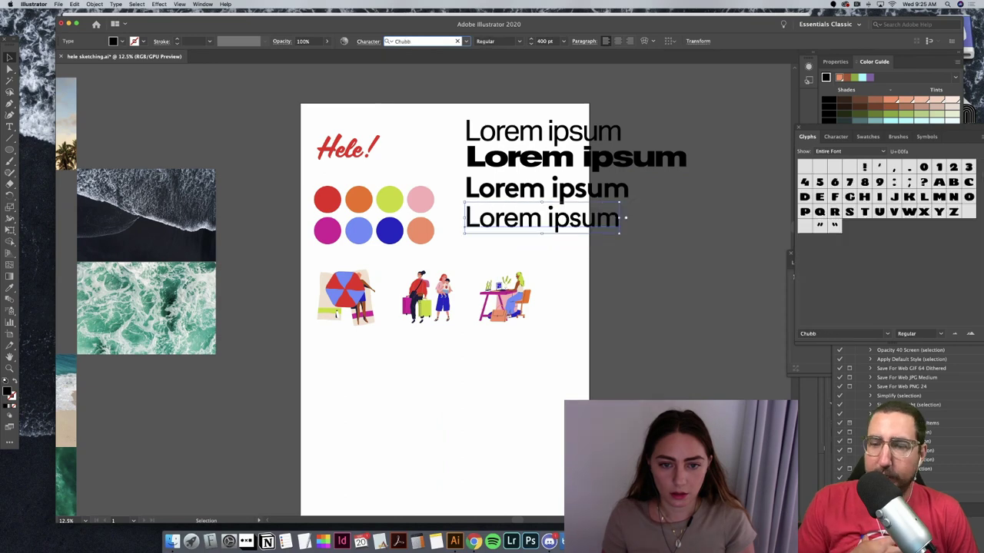
key(Down)
key(Down)
key(Down)
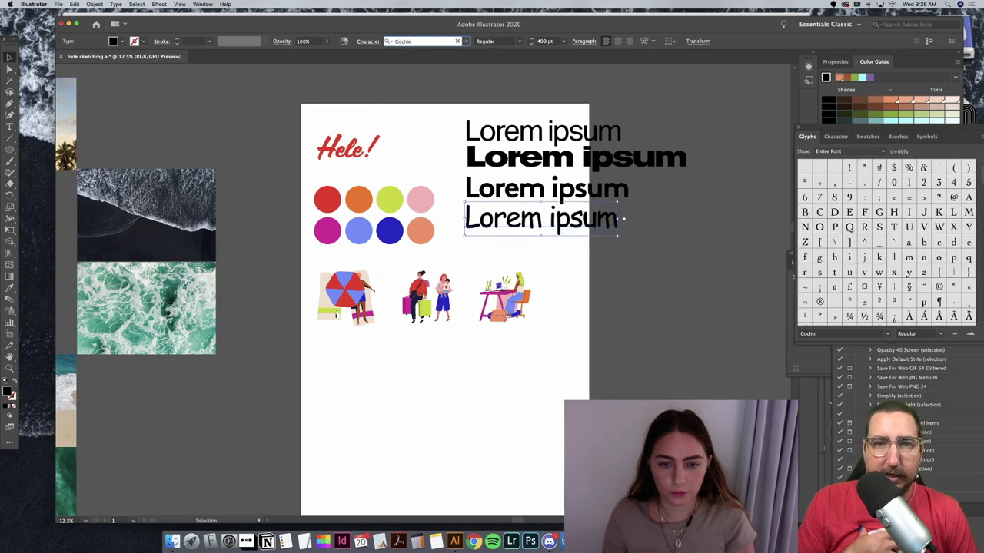
key(Down)
key(Down)
key(Down)
key(Down)
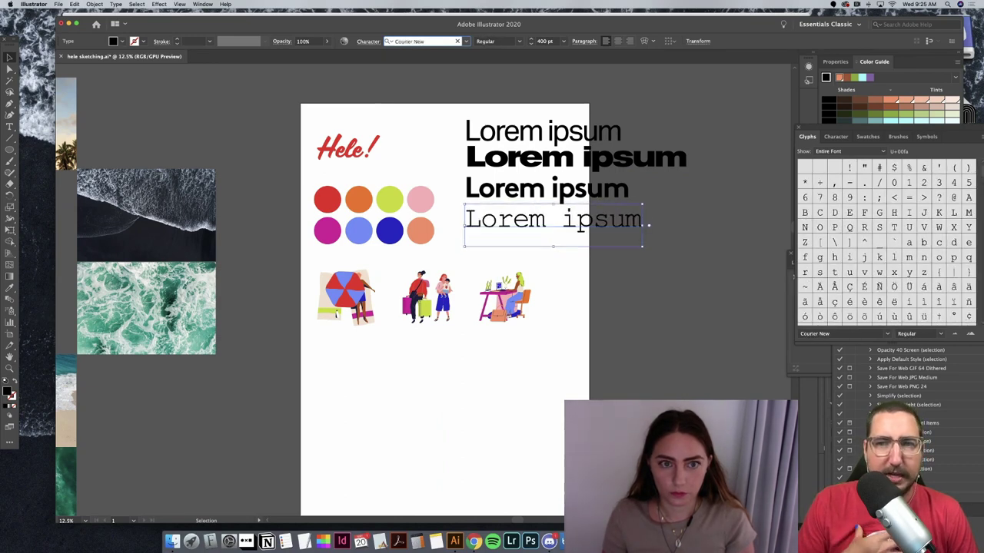
key(Down)
key(Down)
key(Down)
key(Down)
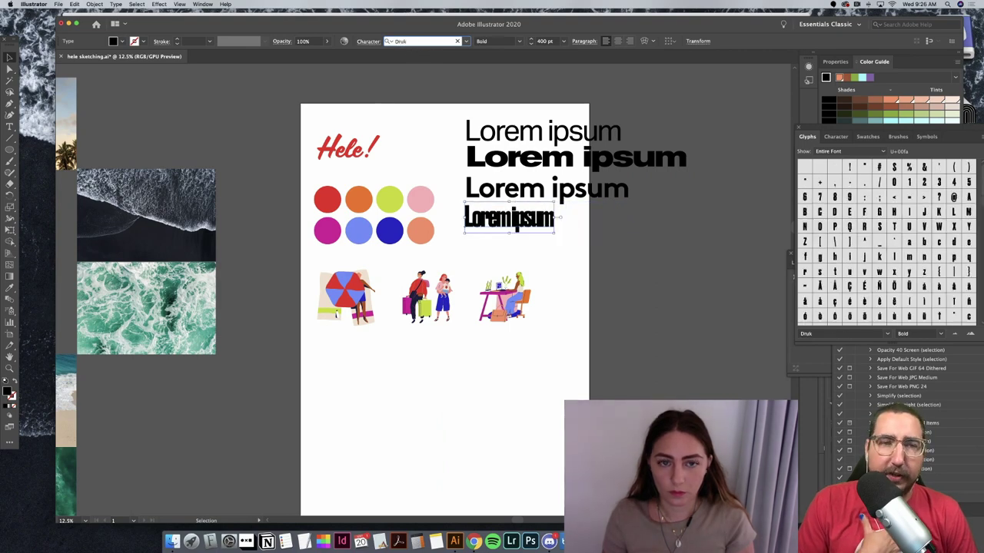
key(Down)
key(Down)
key(Down)
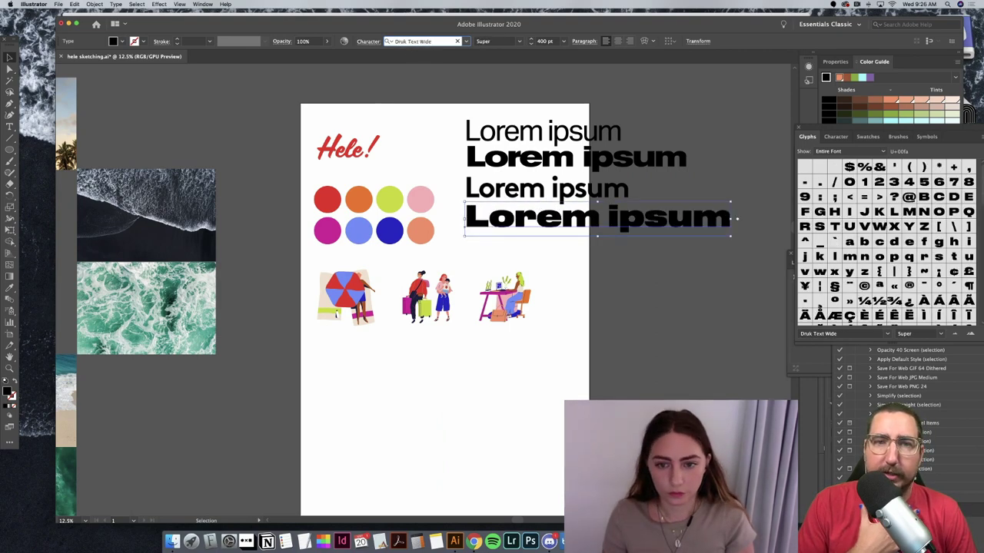
key(Down)
key(Down)
key(Down)
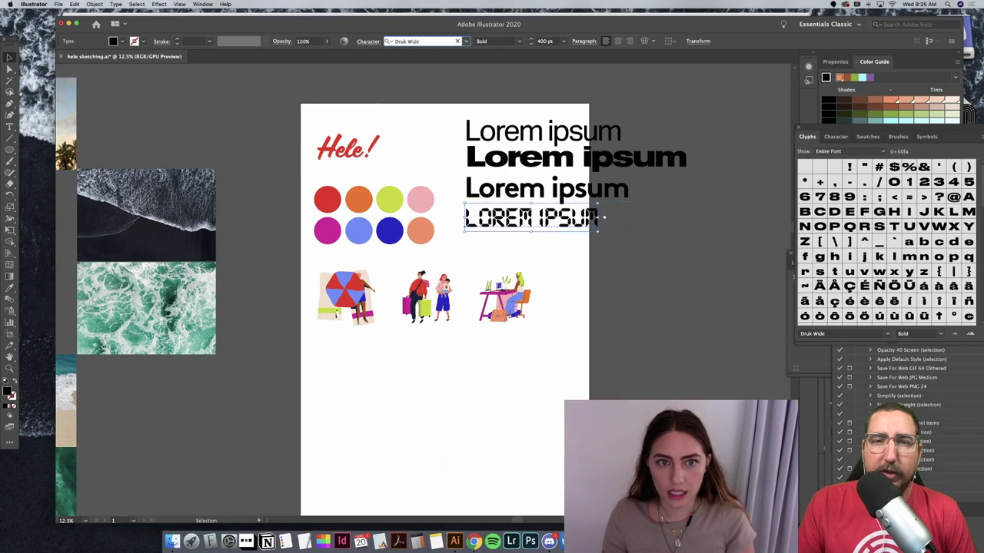
Step: Keep previewing fonts on the fourth line through to Fugue
key(Down)
key(Down)
key(Down)
key(Down)
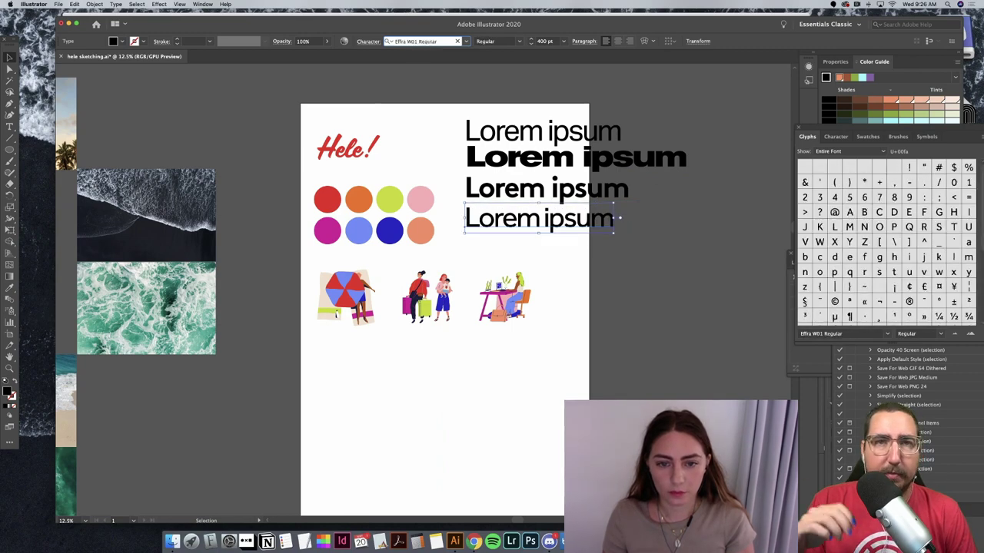
key(Down)
key(Down)
key(Down)
key(Down)
key(Down)
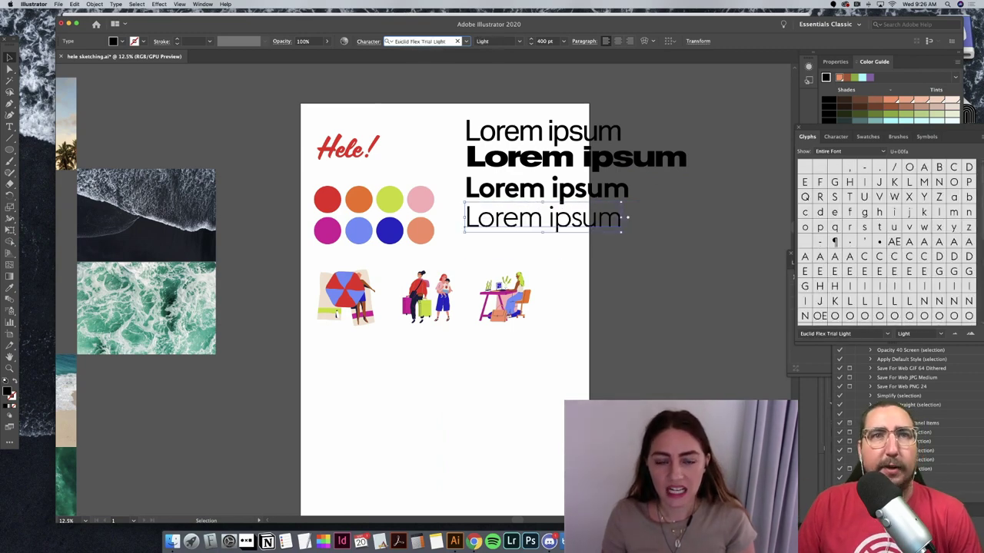
key(Down)
key(Down)
key(Down)
key(Down)
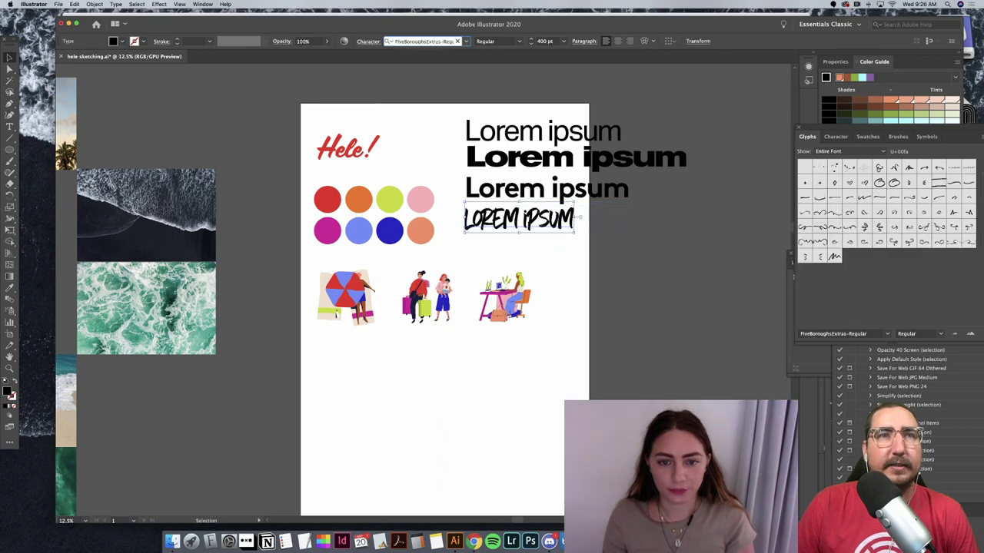
key(Down)
key(Down)
key(Down)
key(Down)
key(Down)
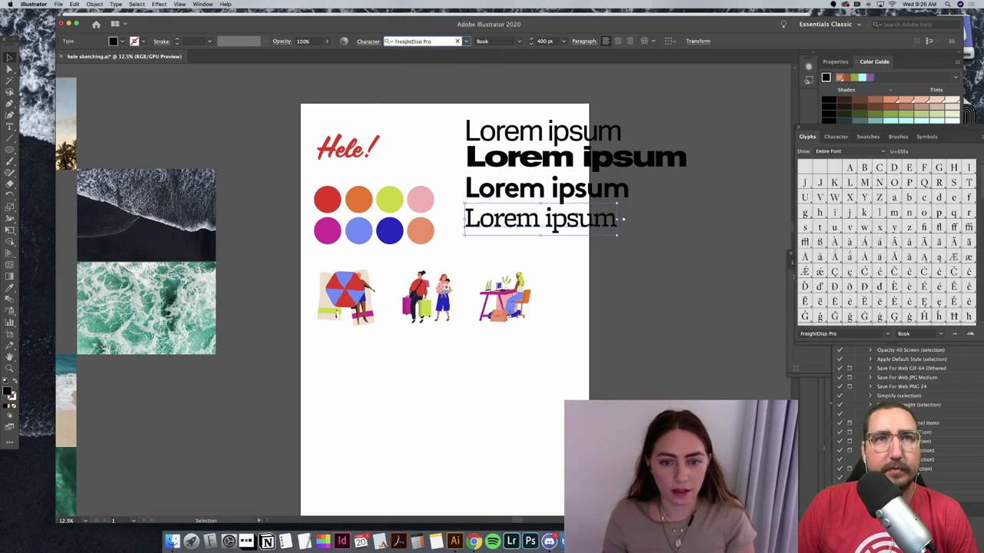
key(Down)
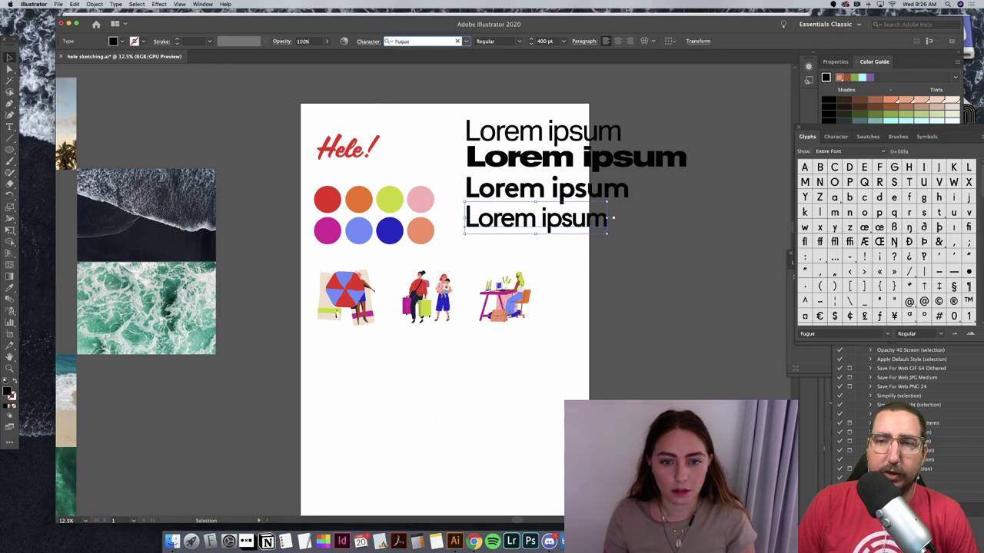
key(Down)
key(Down)
key(Down)
key(Down)
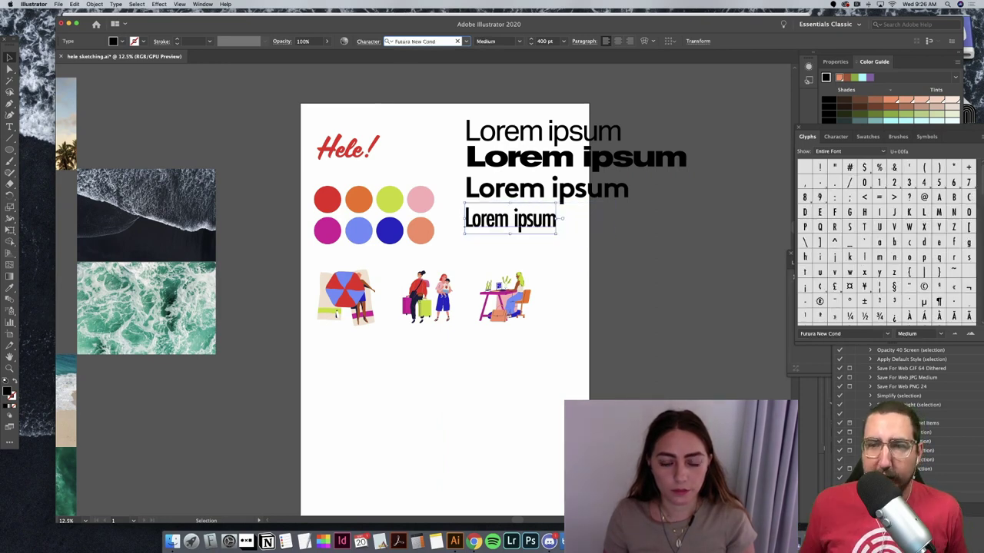
key(Down)
Step: Jump to Geomanist and preview Gill Sans, Gotham, GT Walsheim and Interstate through Krungthep
text(Geomanist)
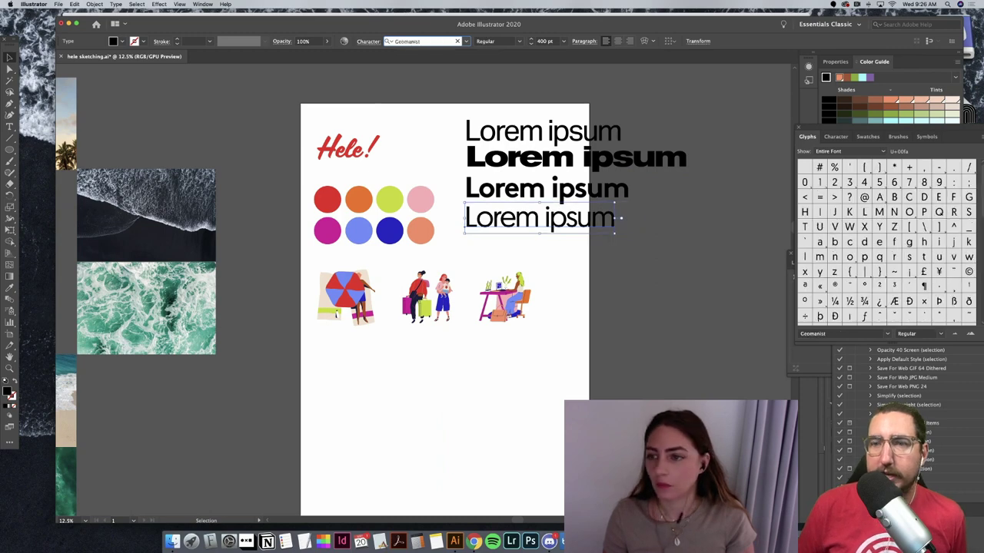
key(Up)
key(Up)
key(Up)
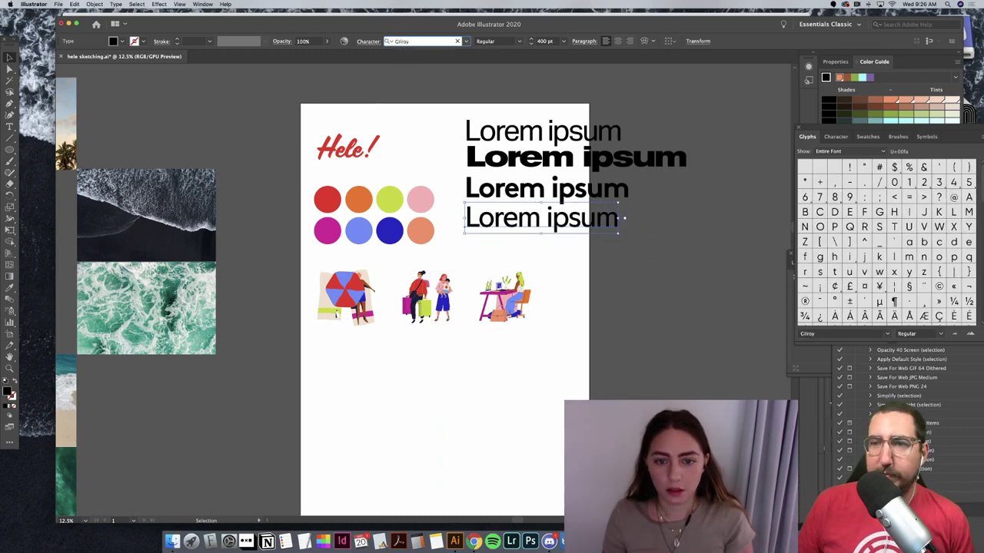
key(Down)
key(Down)
key(Down)
key(Down)
key(Down)
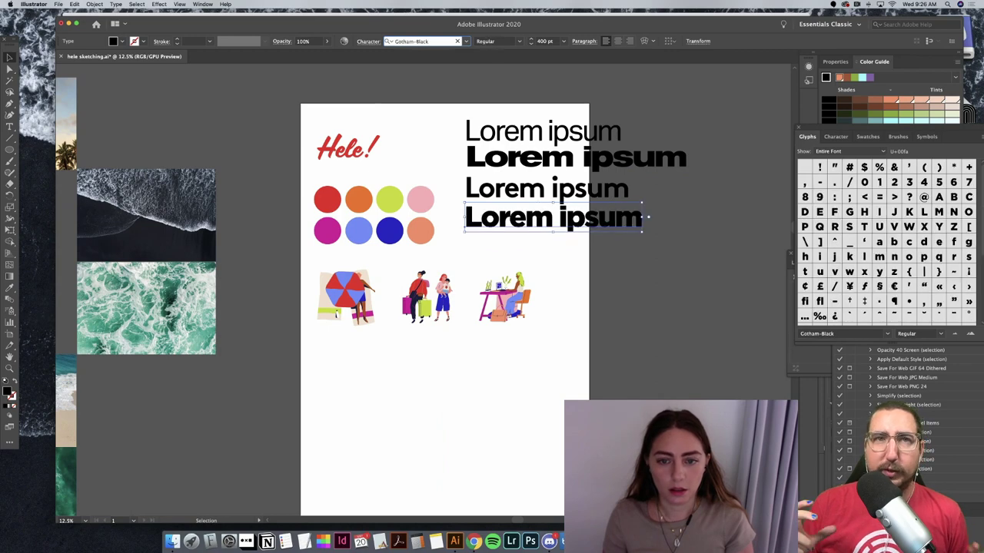
key(Down)
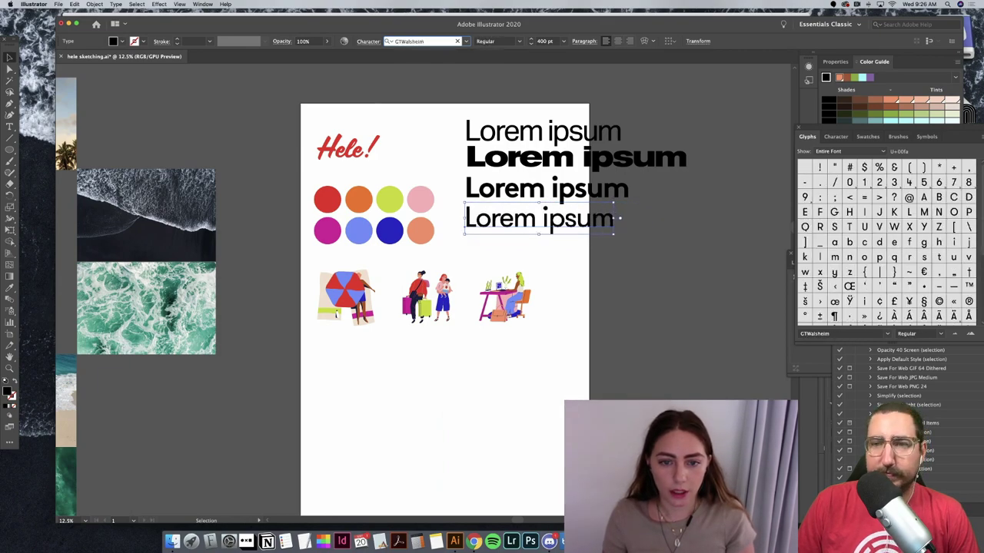
key(Down)
key(Down)
key(Down)
key(Down)
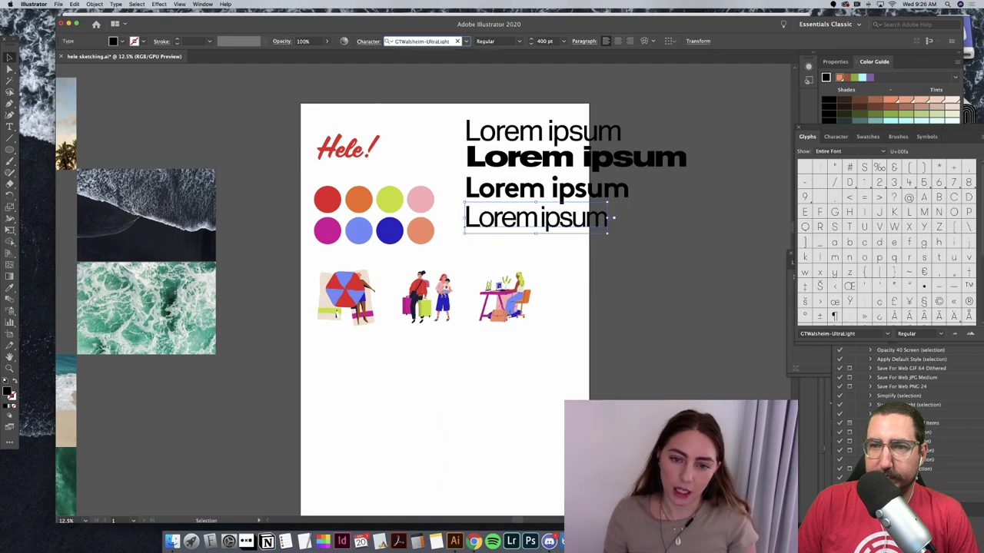
key(Down)
key(Down)
key(Down)
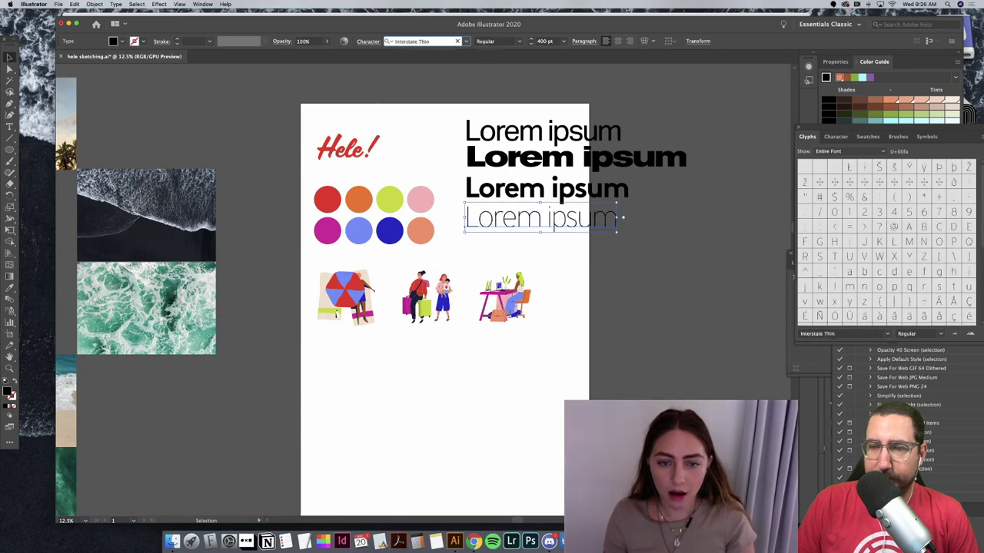
key(Down)
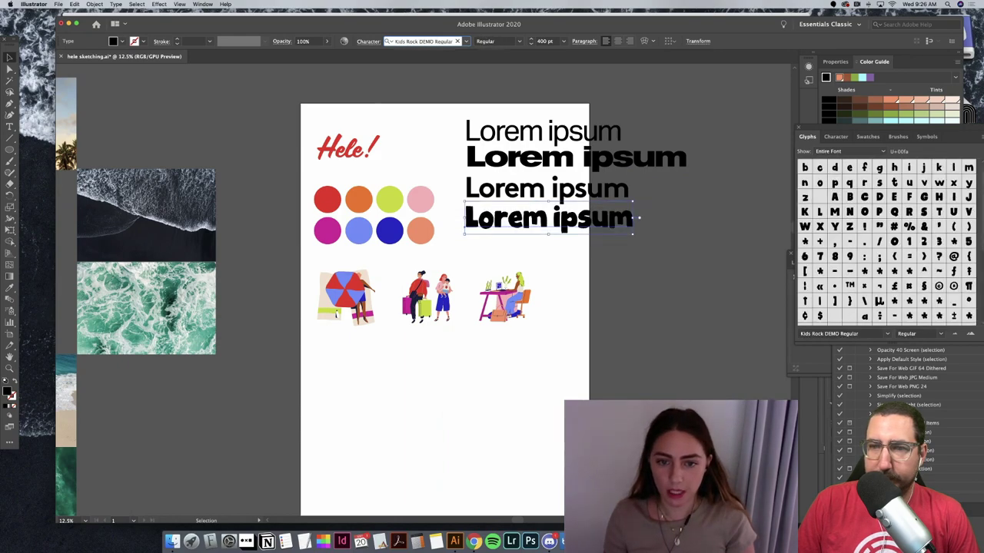
key(Down)
key(Down)
key(Down)
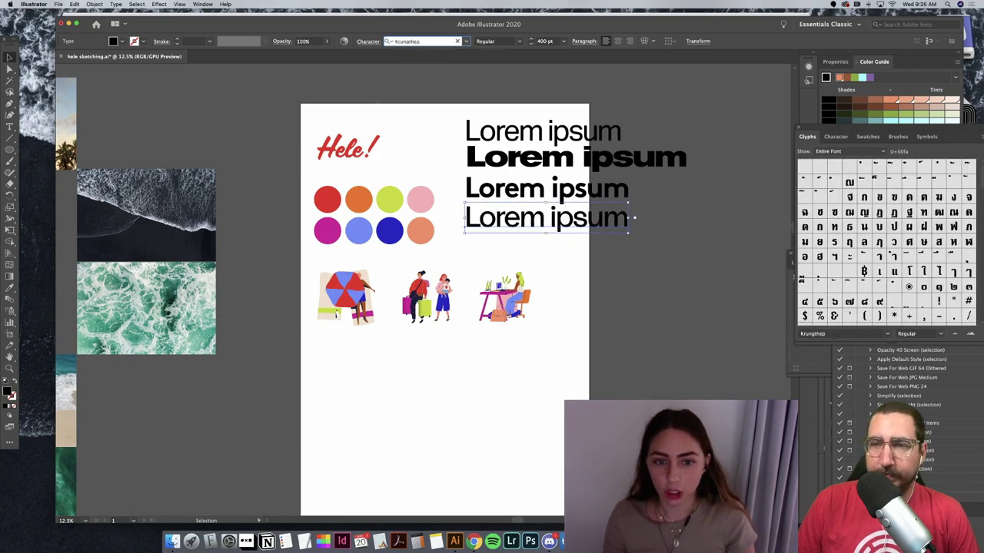
Step: Preview fonts from Lyon Display through Nexa Bold to Nitti Light and beyond
key(Down)
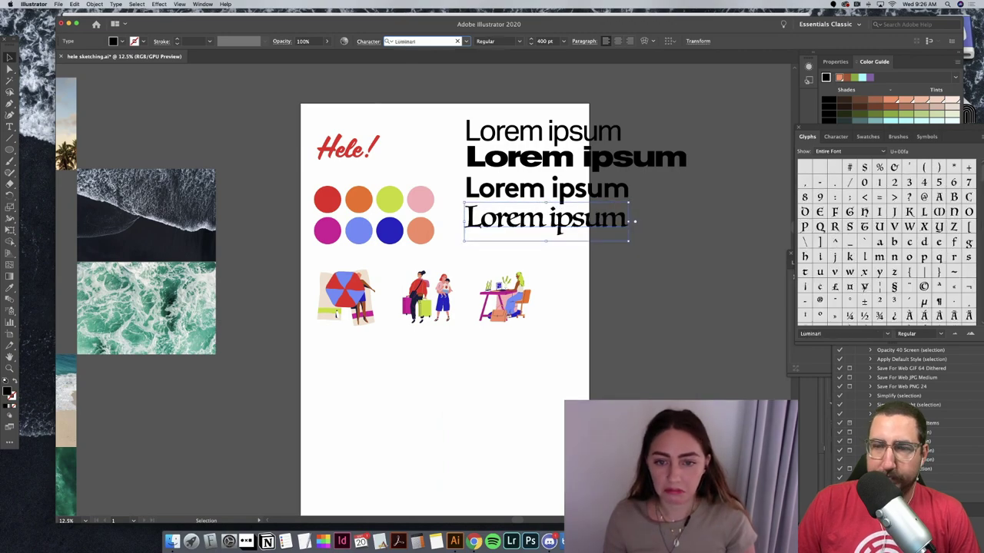
key(Down)
key(Down)
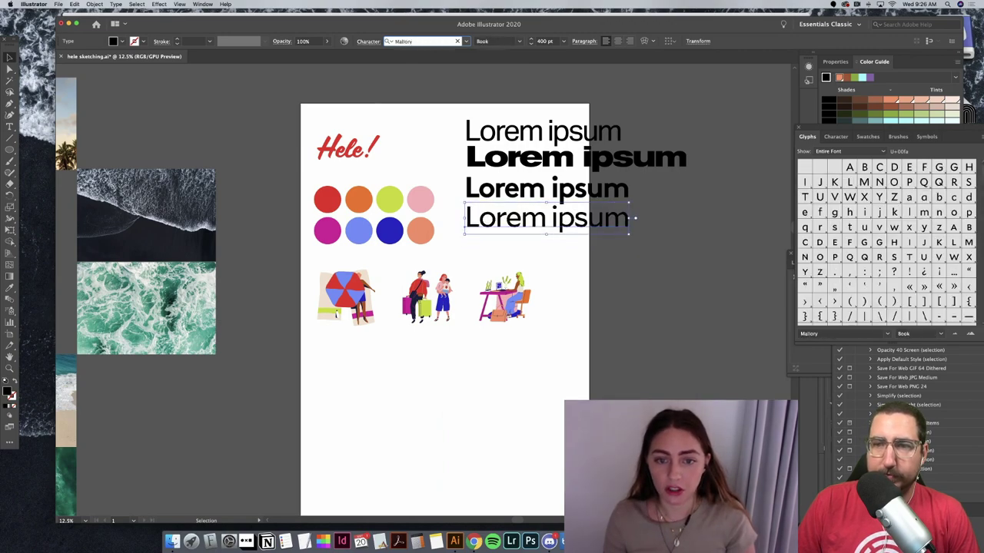
key(Down)
key(Down)
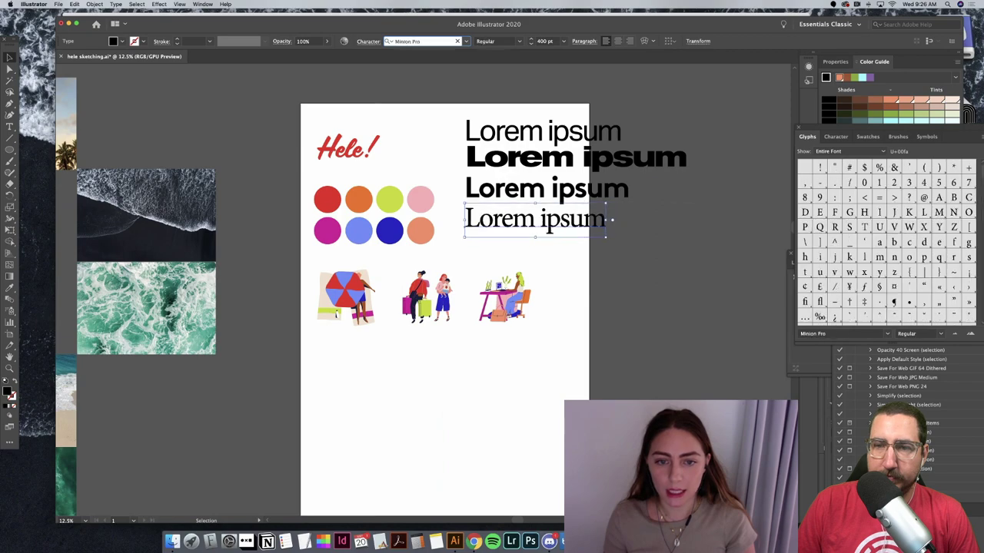
key(Down)
key(Down)
key(Down)
key(Down)
key(Down)
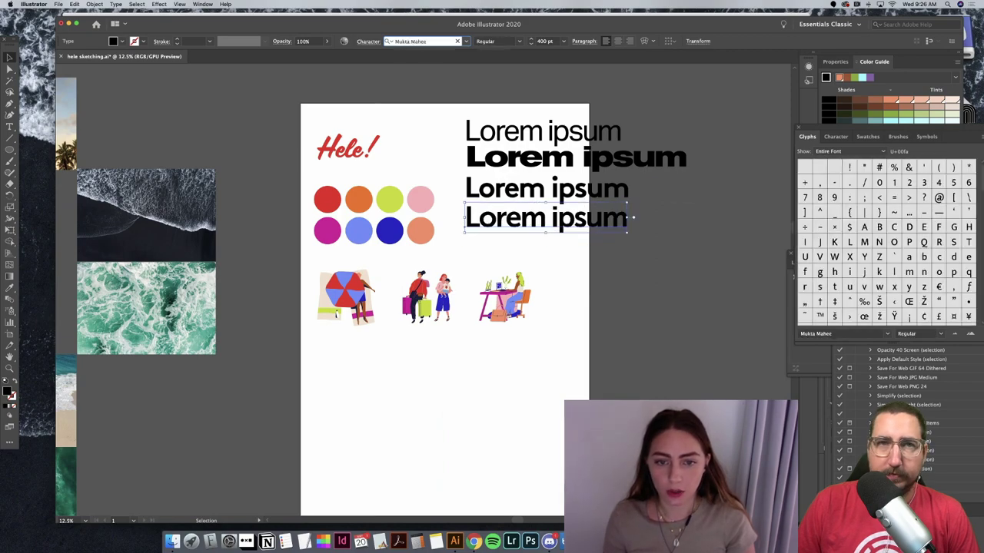
key(Down)
key(Down)
key(Down)
key(Down)
key(Down)
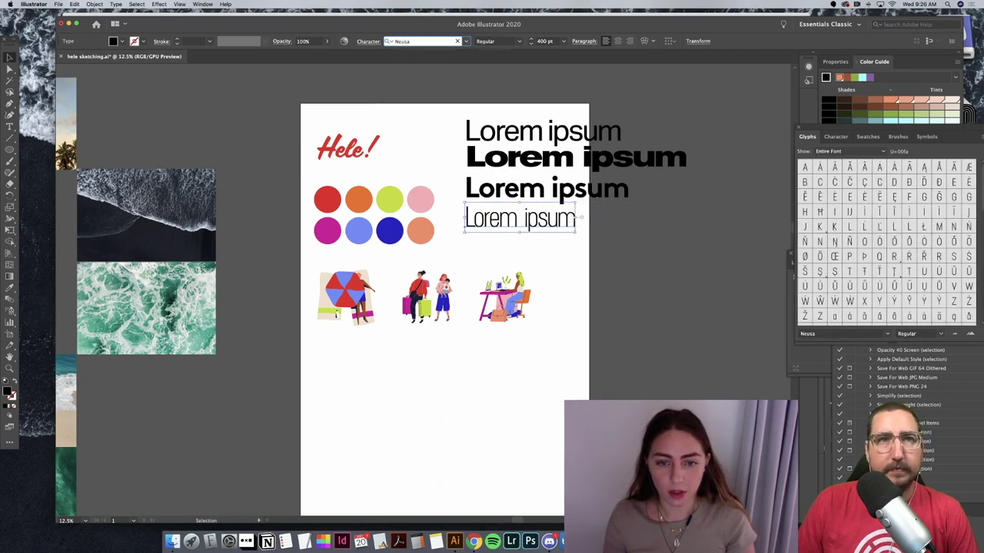
key(Down)
key(Down)
key(Down)
key(Down)
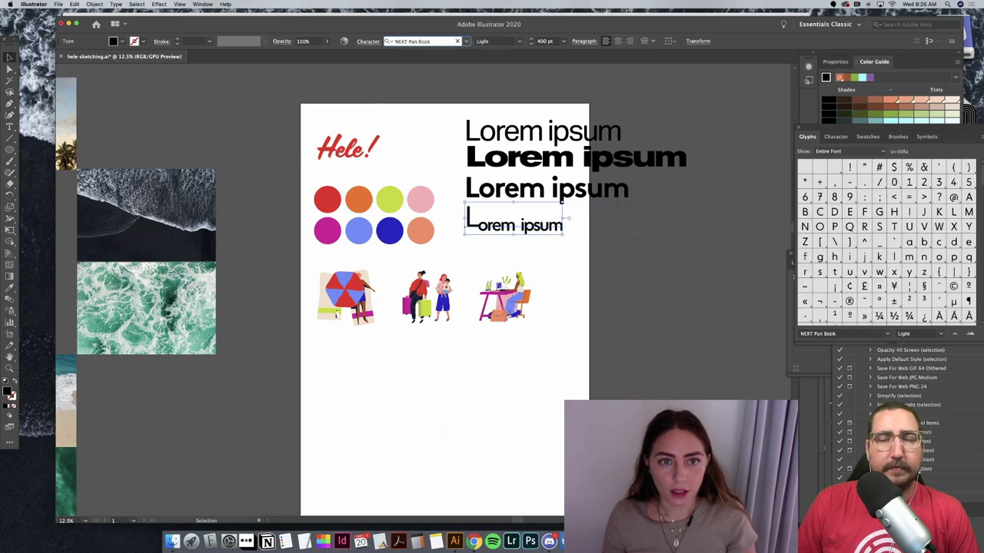
key(Down)
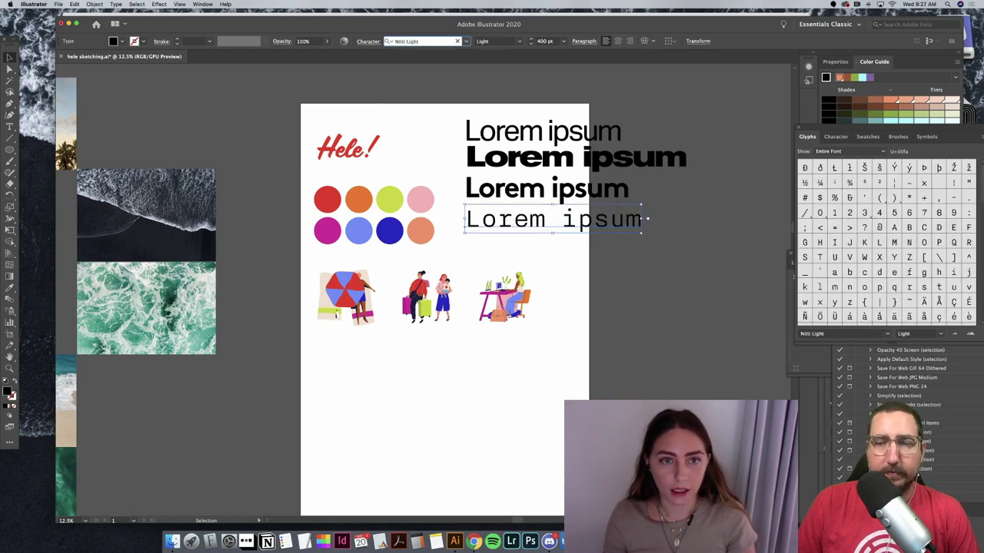
key(Down)
key(Down)
key(Down)
key(Down)
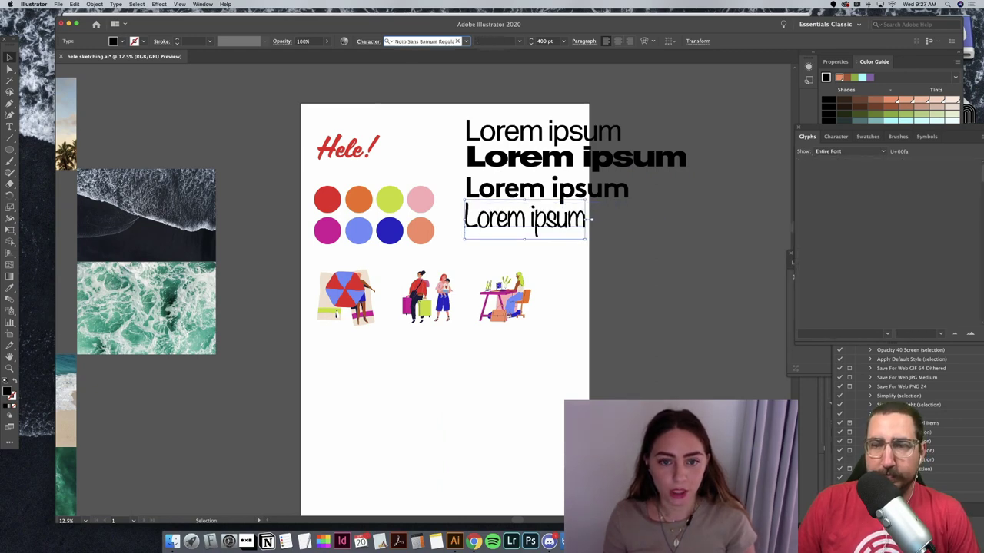
Step: Preview more fonts on the fourth line, jumping ahead to the Oswald variants
key(Down)
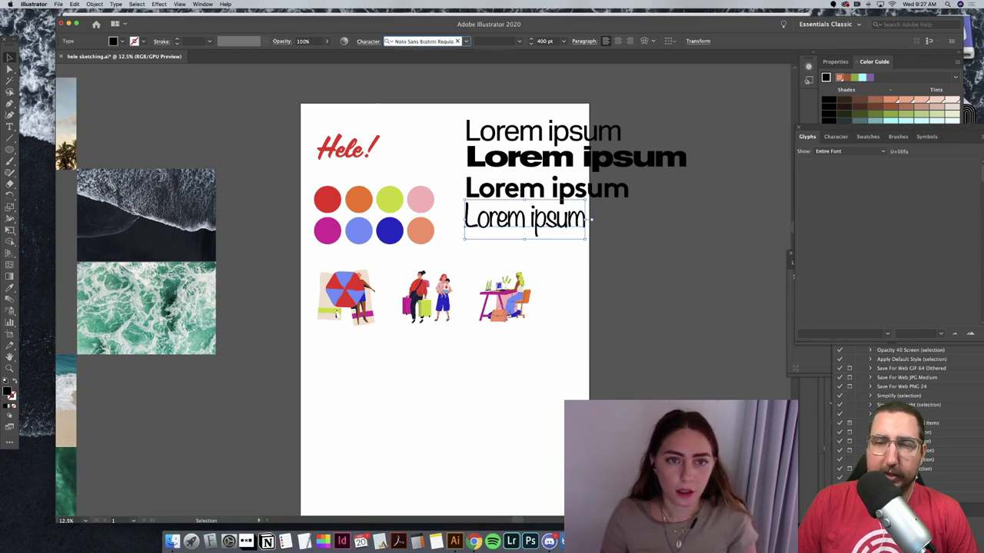
key(Down)
key(Down)
key(Down)
key(Down)
key(Down)
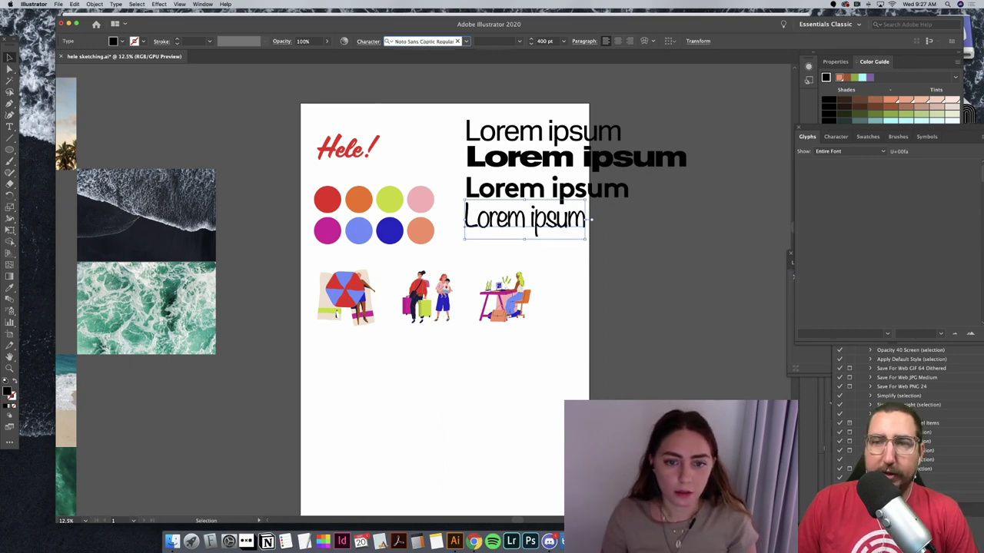
key(Down)
key(Down)
key(Down)
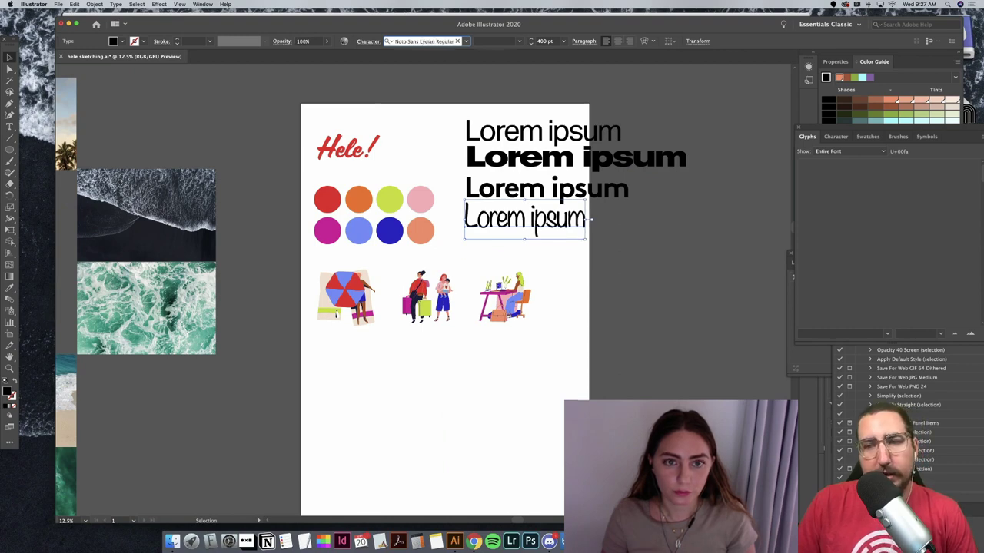
key(Down)
key(Down)
key(Down)
key(Down)
key(Down)
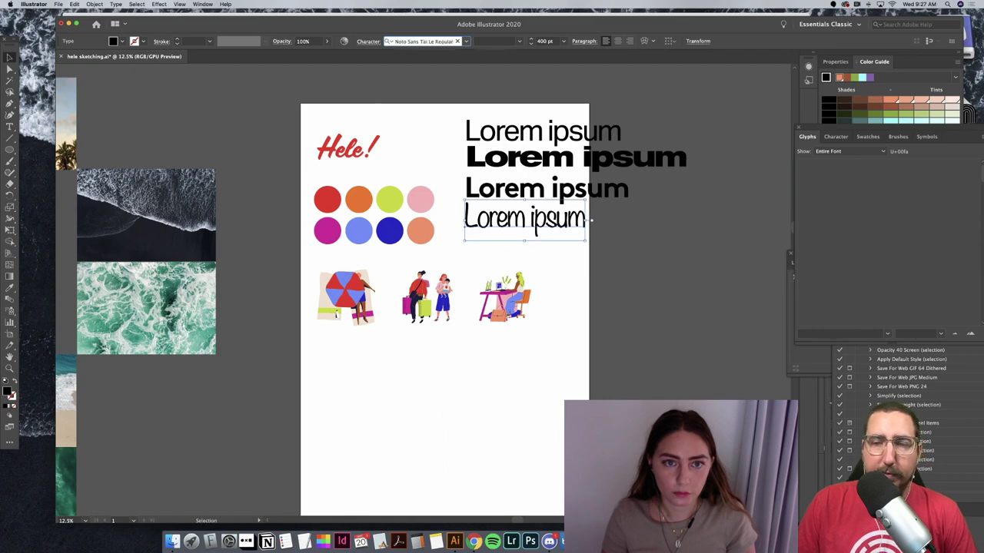
text(Oswald)
key(Down)
key(Down)
key(Down)
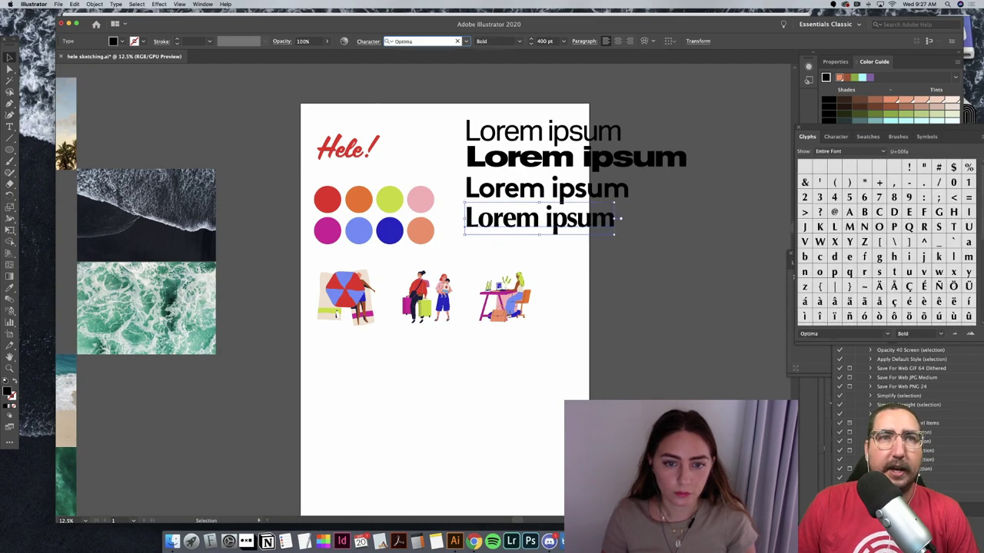
Step: Jump to Post Grotesk styles and cycle onward to a serif typeface, then clear the font field
text(Post)
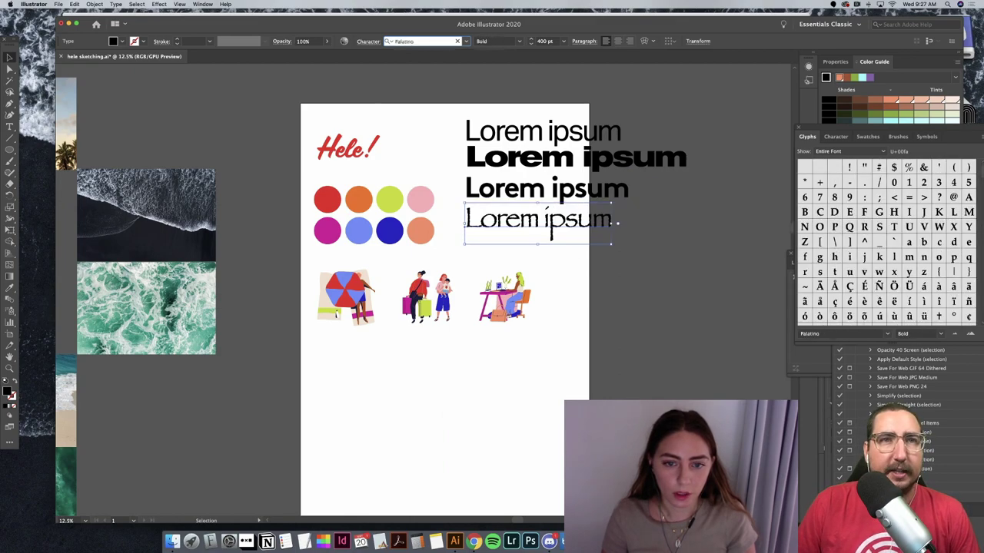
key(Up)
key(Up)
key(Up)
key(Down)
key(Down)
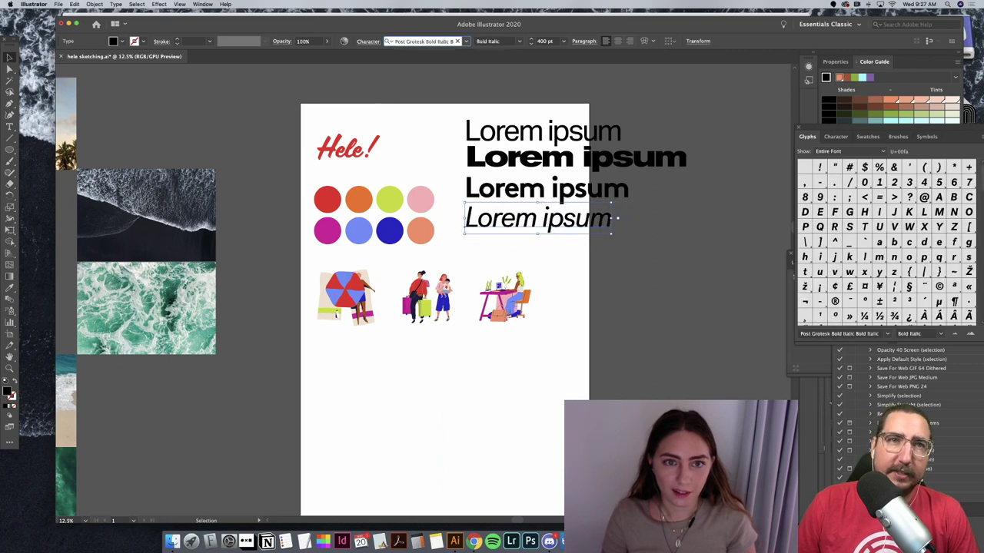
key(Down)
key(Down)
key(Down)
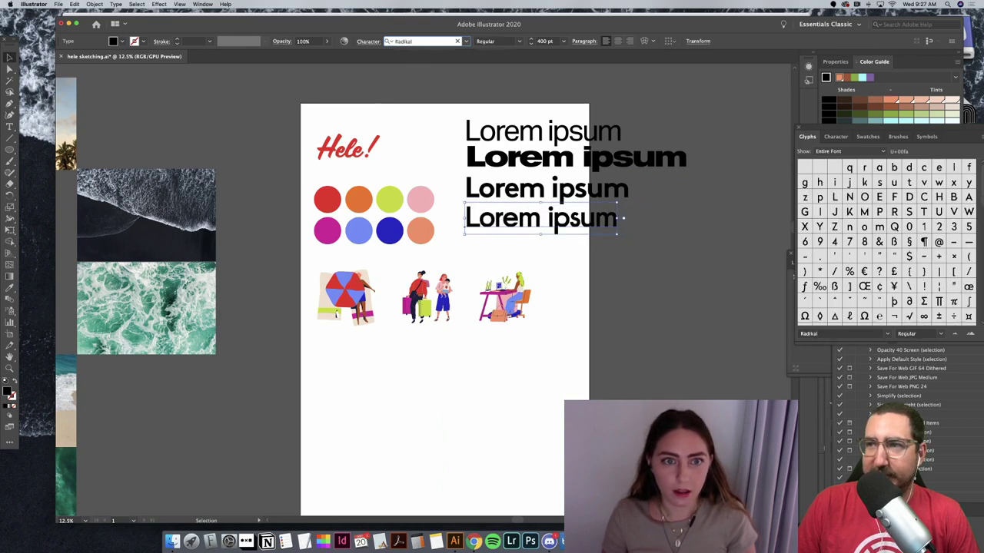
key(Down)
key(Down)
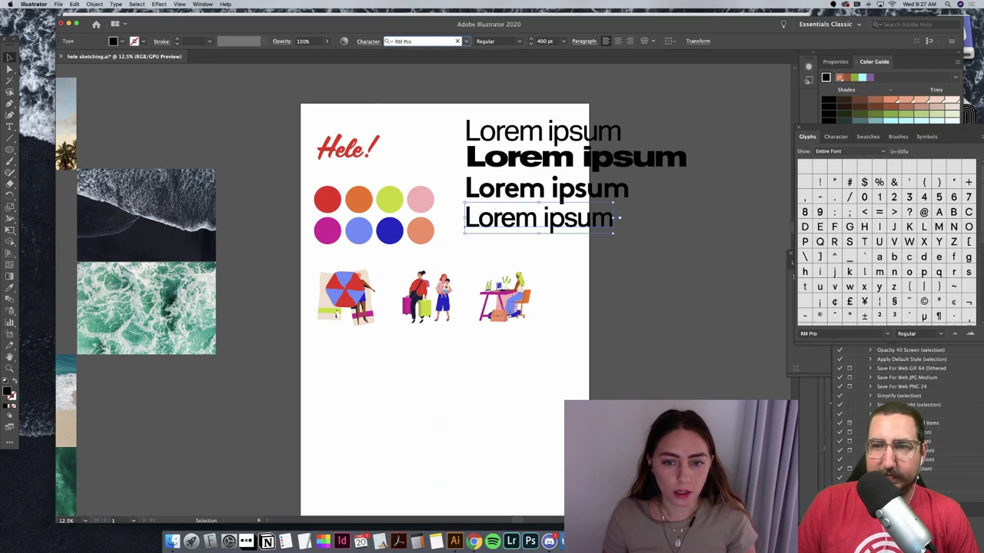
key(Down)
key(Down)
key(Down)
key(Down)
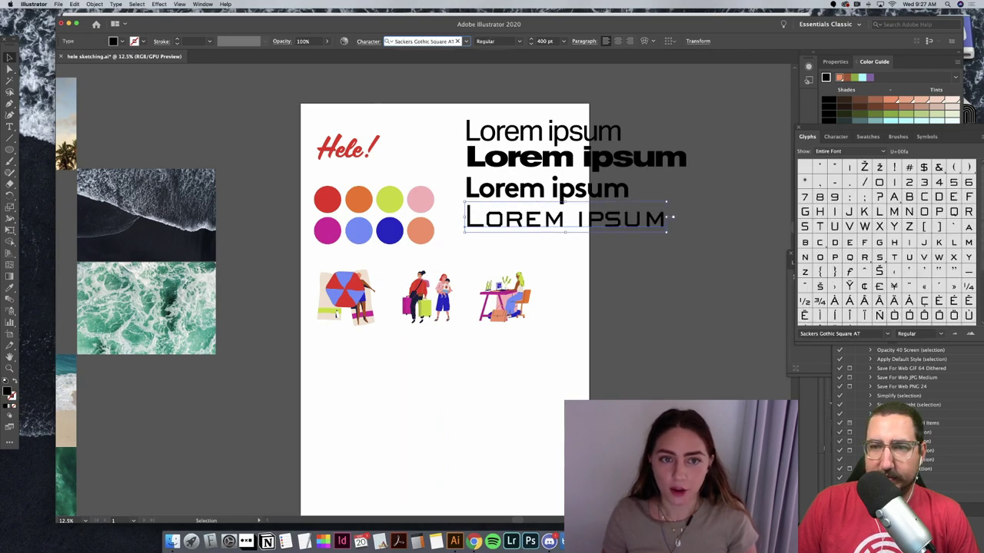
key(Down)
key(Down)
key(Down)
key(Down)
key(Down)
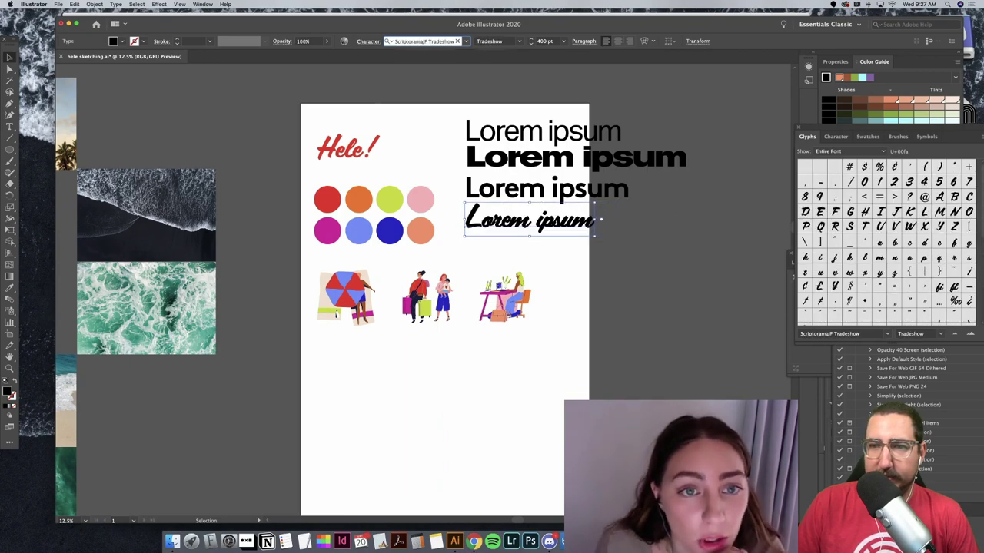
key(Down)
key(Down)
key(Down)
key(Down)
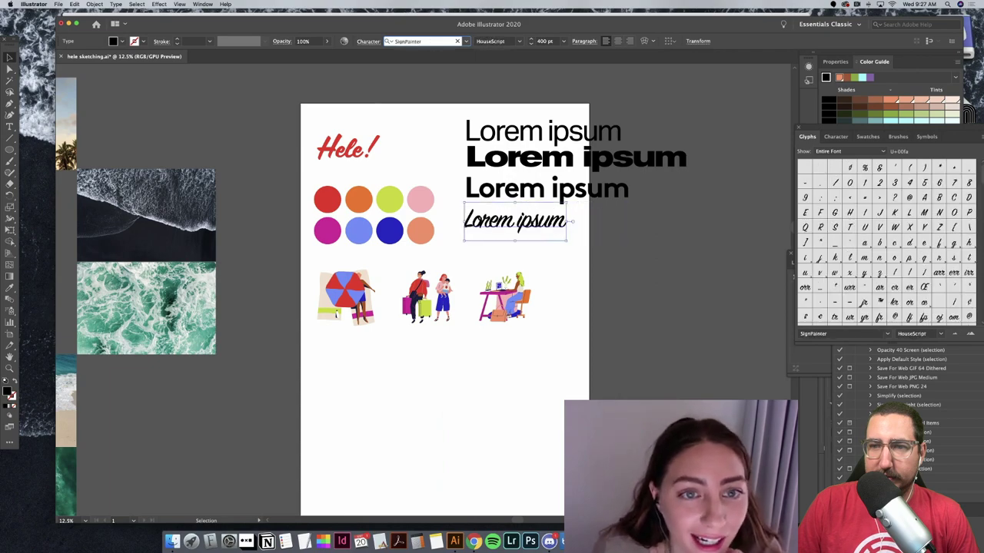
key(Down)
key(Down)
key(Down)
key(Down)
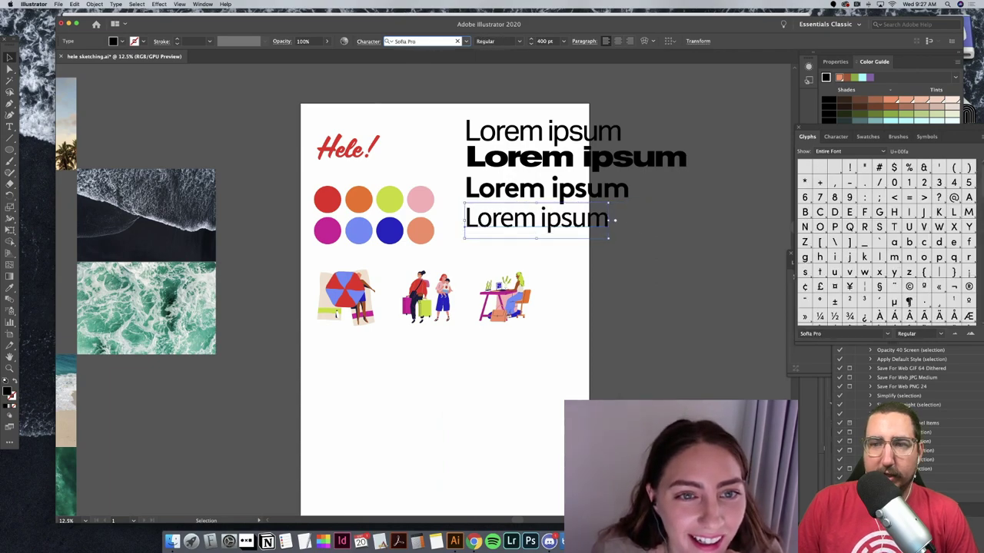
key(BackSpace)
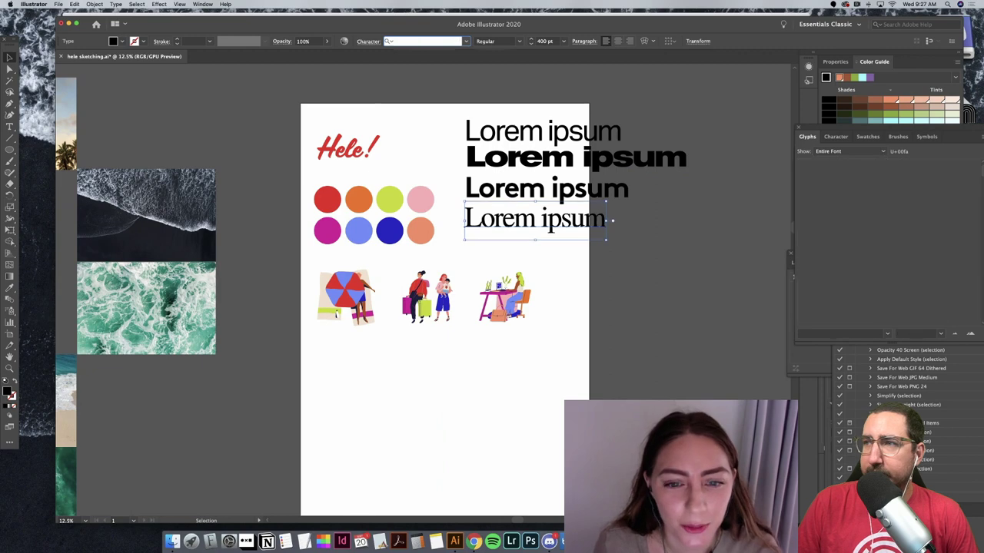
Step: Set the fourth 'Lorem ipsum' line in the Mabry Pro Medium font
text(m)
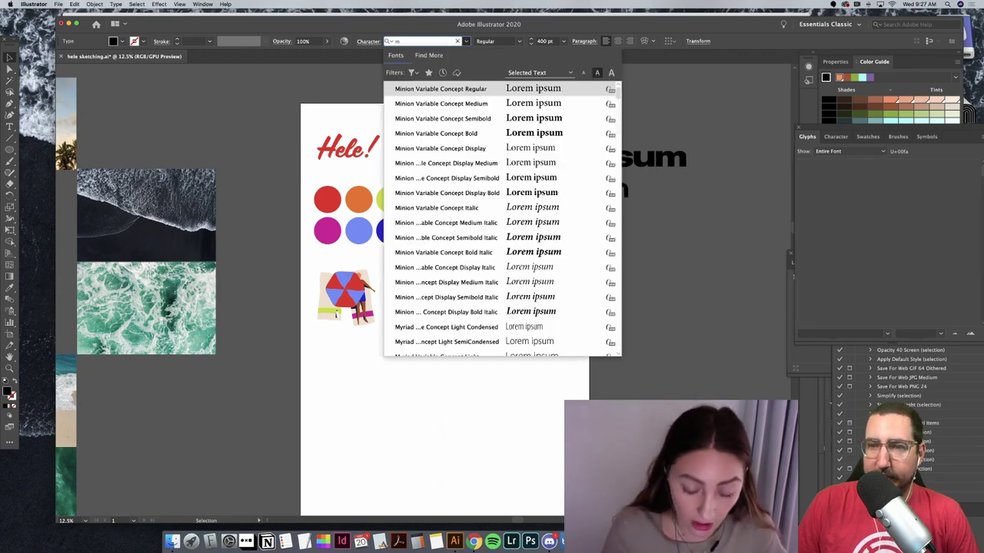
text(abry)
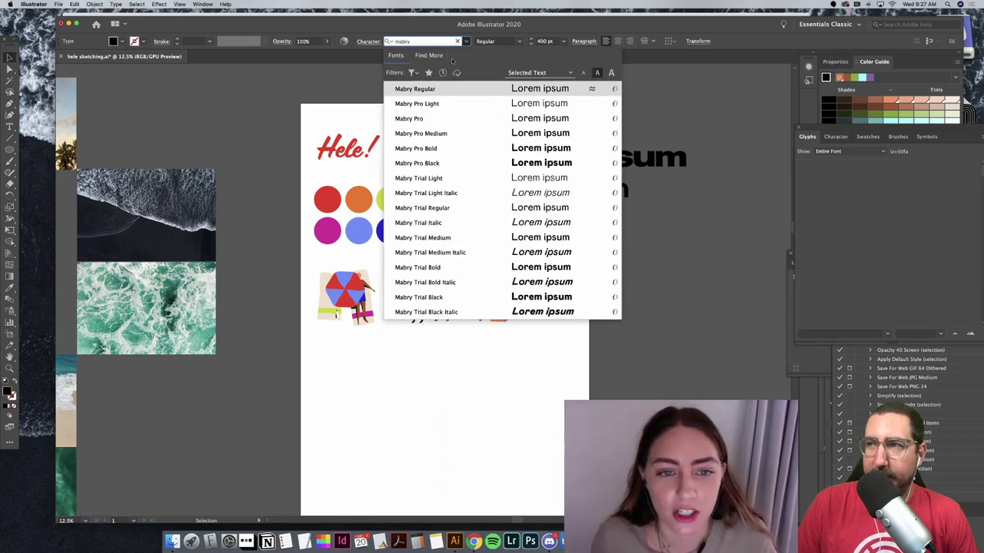
click(477, 133)
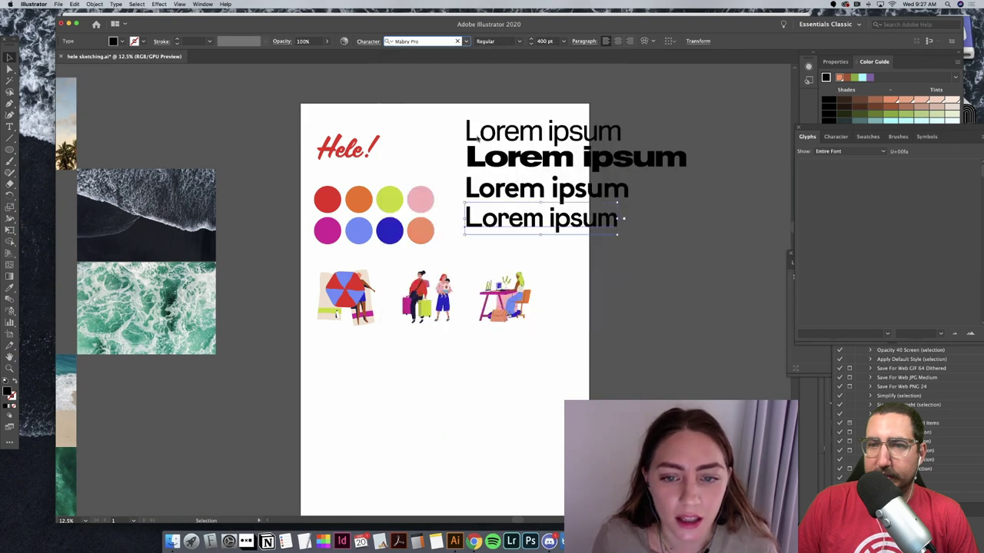
click(680, 231)
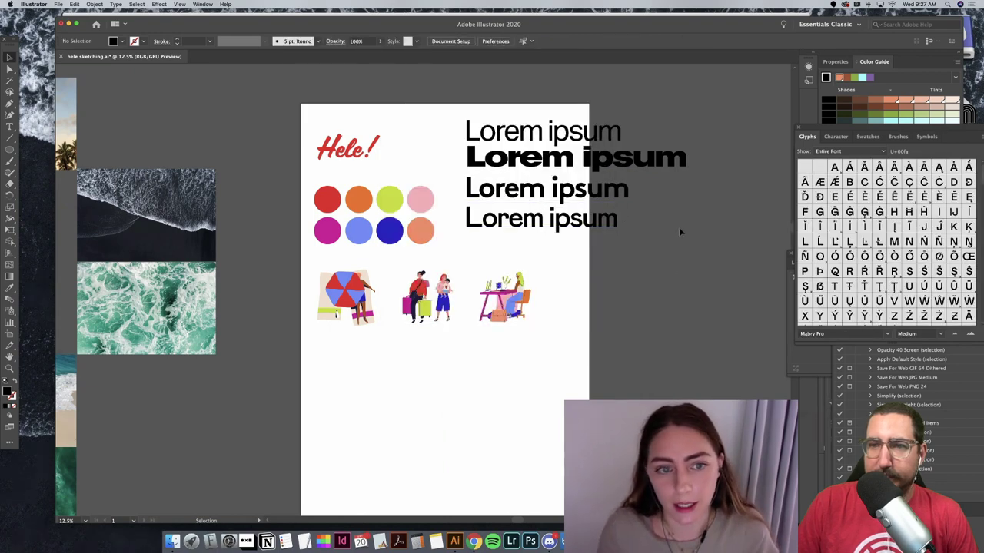
Step: Duplicate the red 'Hele!' text and place the copy below the three illustrations
key(ctrl+z)
scroll(617, 318, down, 2)
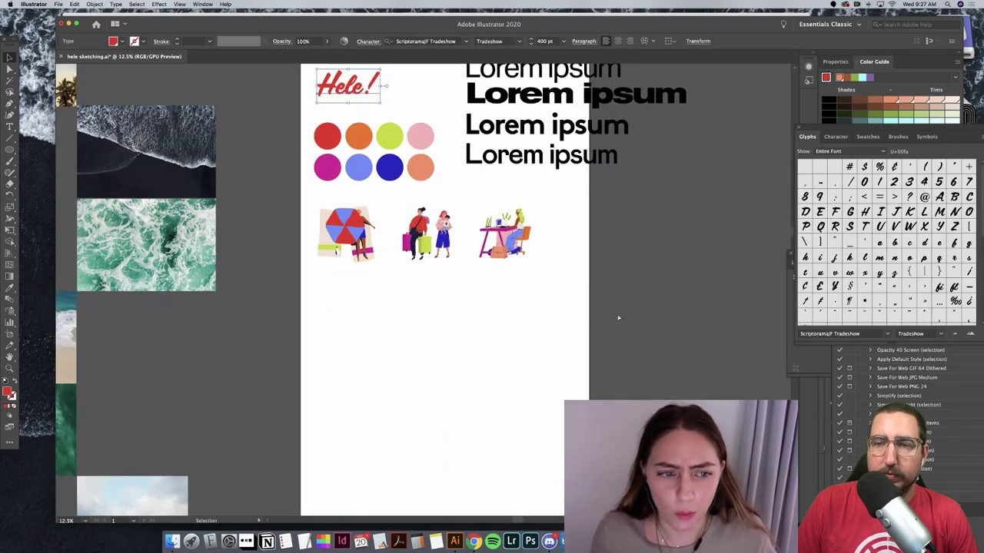
key(ctrl+c)
key(ctrl+v)
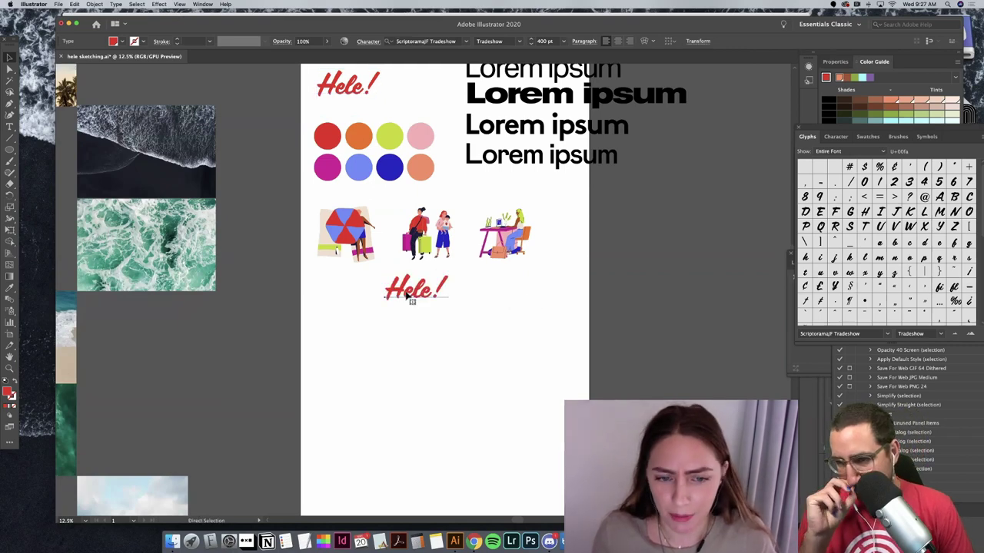
drag(394, 289, 431, 319)
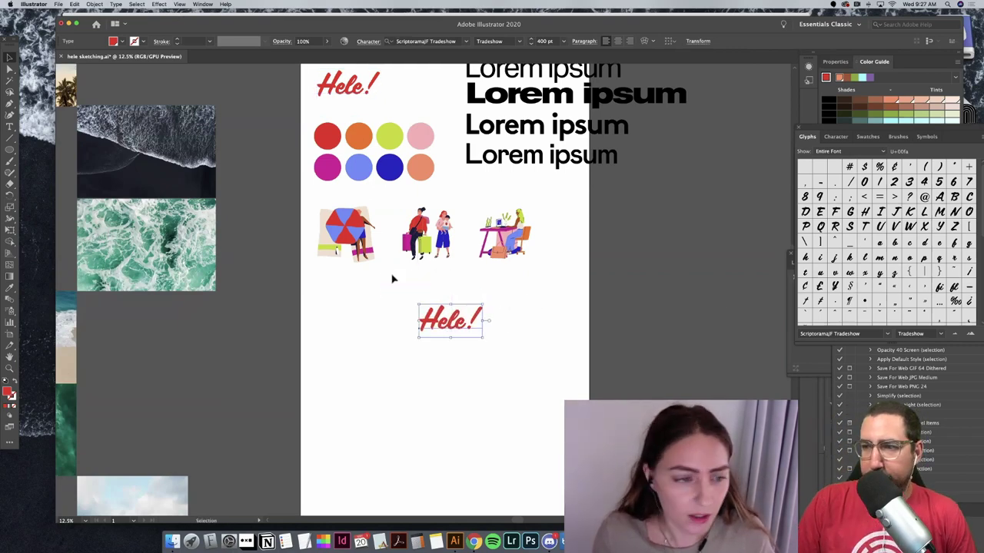
click(375, 270)
scroll(370, 267, left, 2)
scroll(188, 94, left, 3)
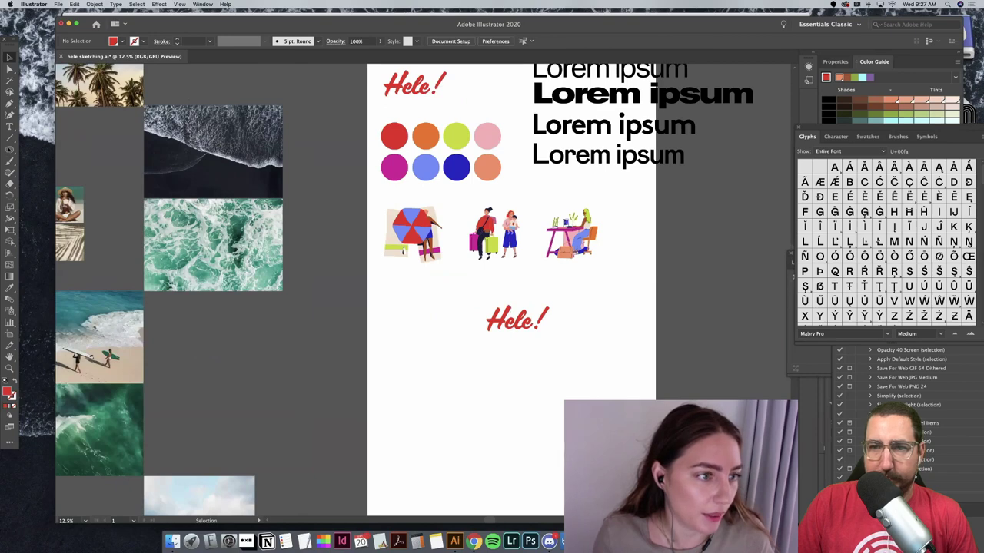
click(9, 150)
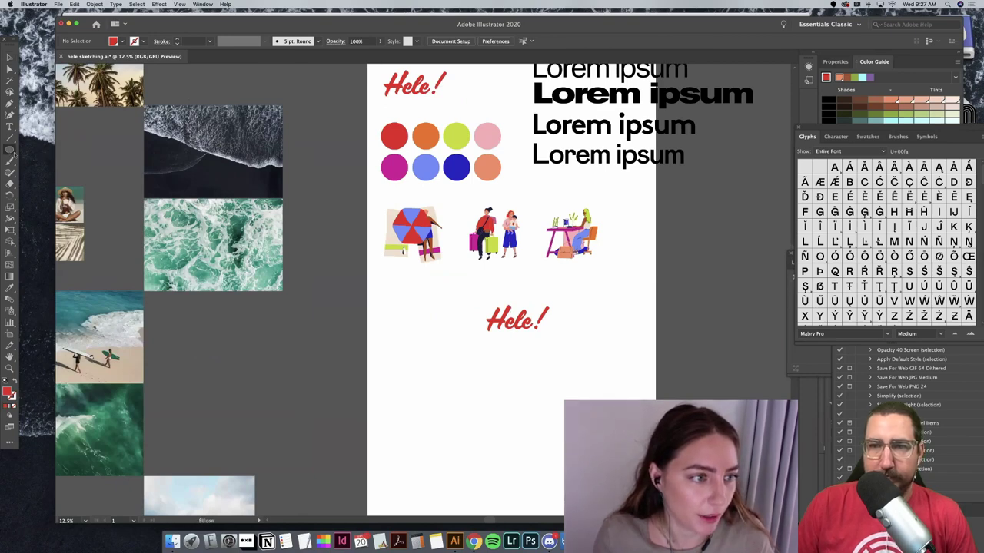
Step: Draw a red rectangle across the lower artboard and set its width to 1920 px
drag(13, 153, 73, 150)
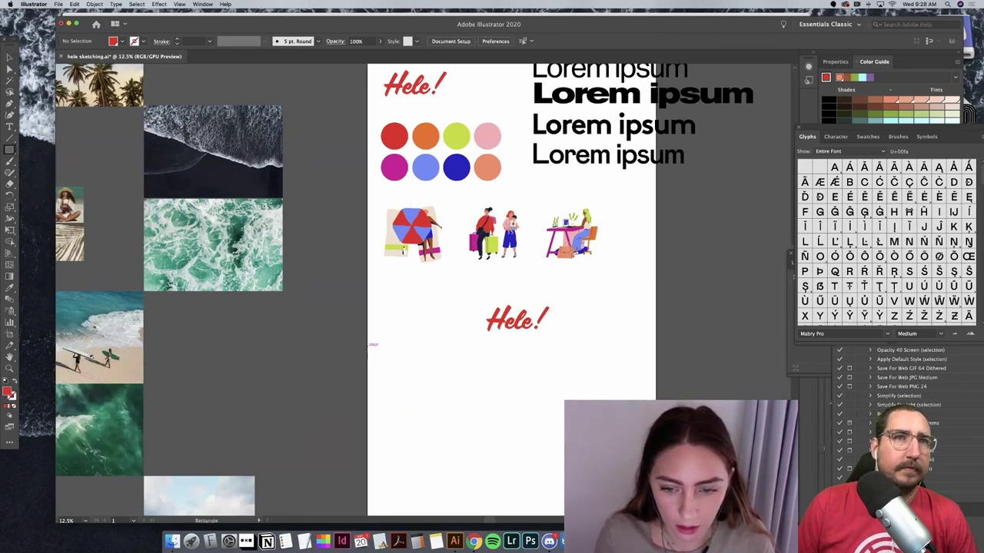
drag(371, 345, 655, 464)
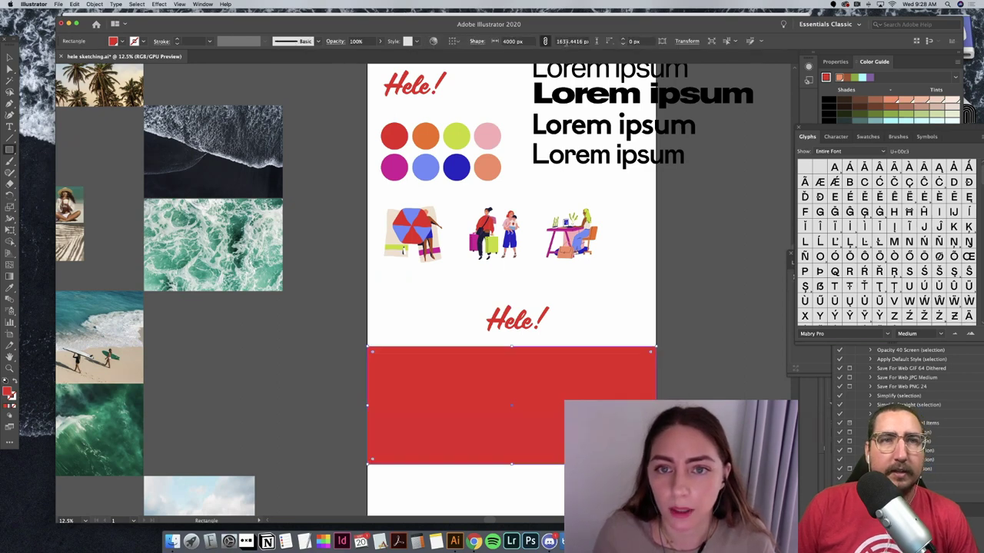
click(509, 40)
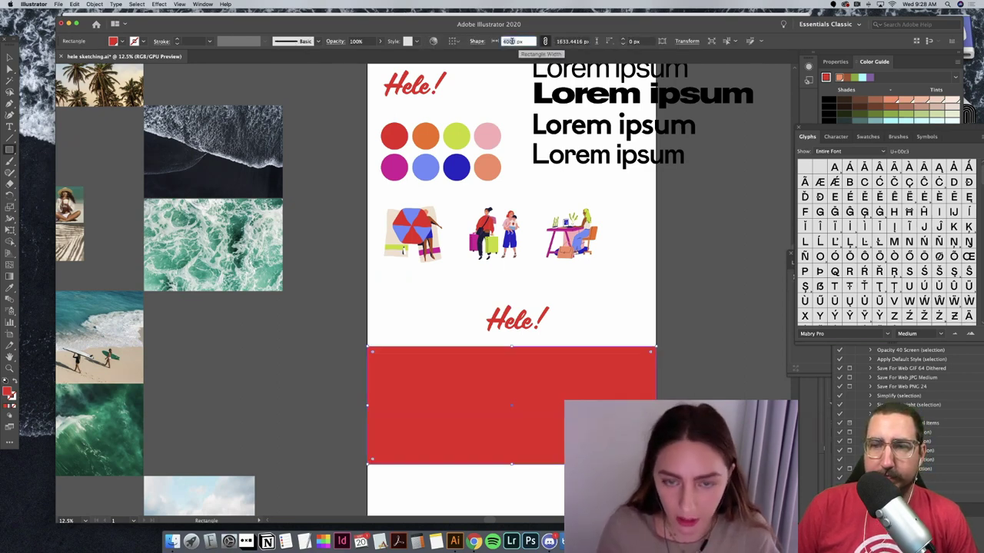
text(1920)
key(Return)
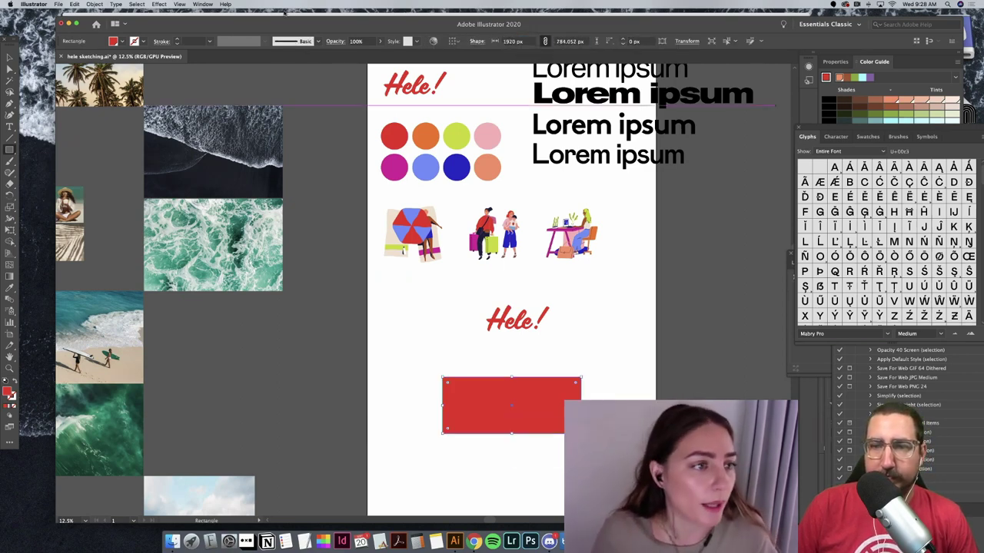
Step: Select the lower 'Hele!' copy with the Selection tool
key(v)
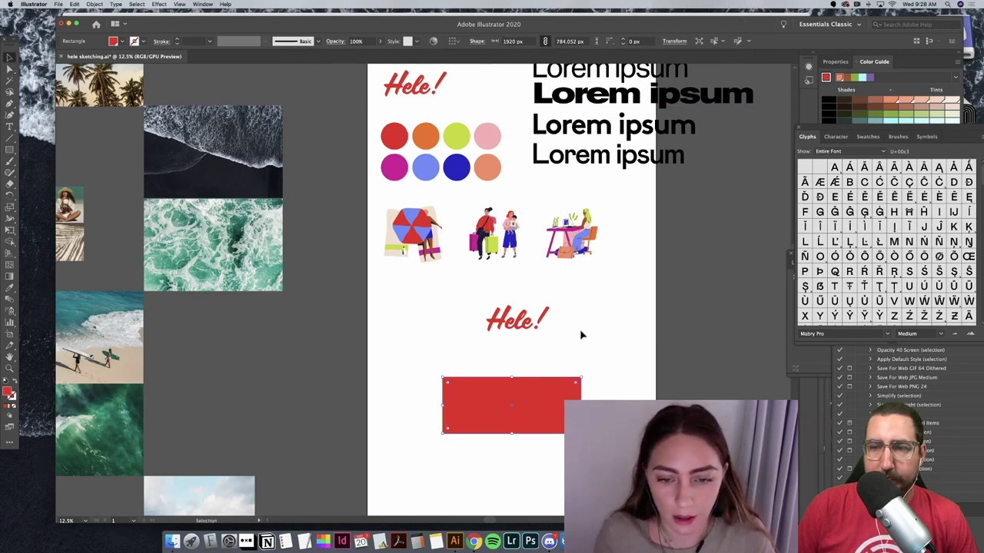
click(580, 328)
click(517, 320)
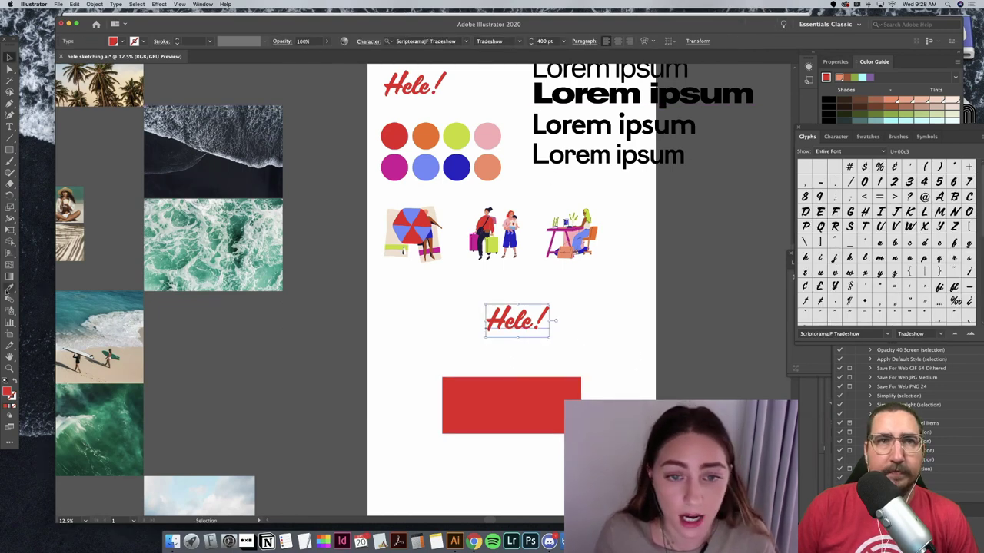
Step: Sample the magenta circle's colour onto the lower 'Hele!' copy with the Eyedropper
click(9, 286)
click(400, 159)
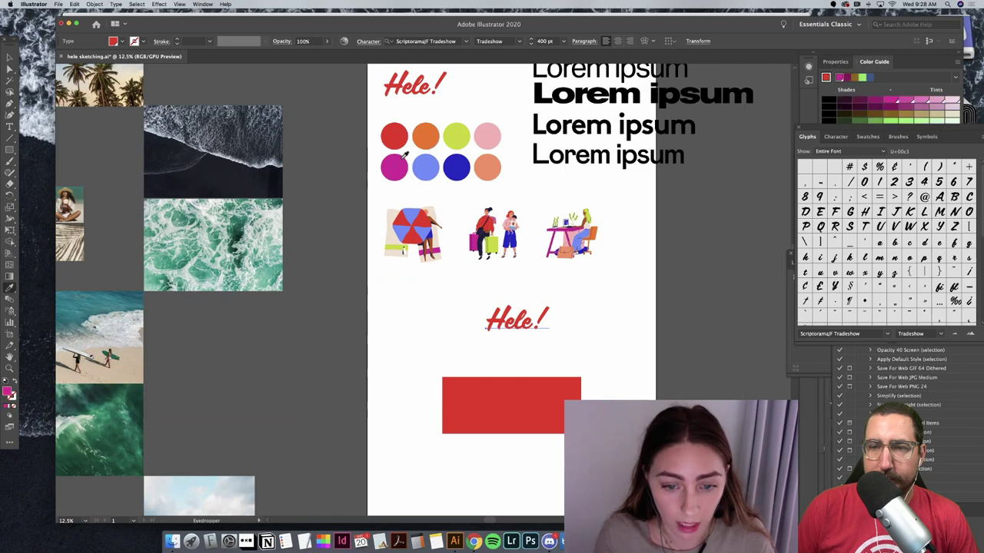
key(v)
click(637, 364)
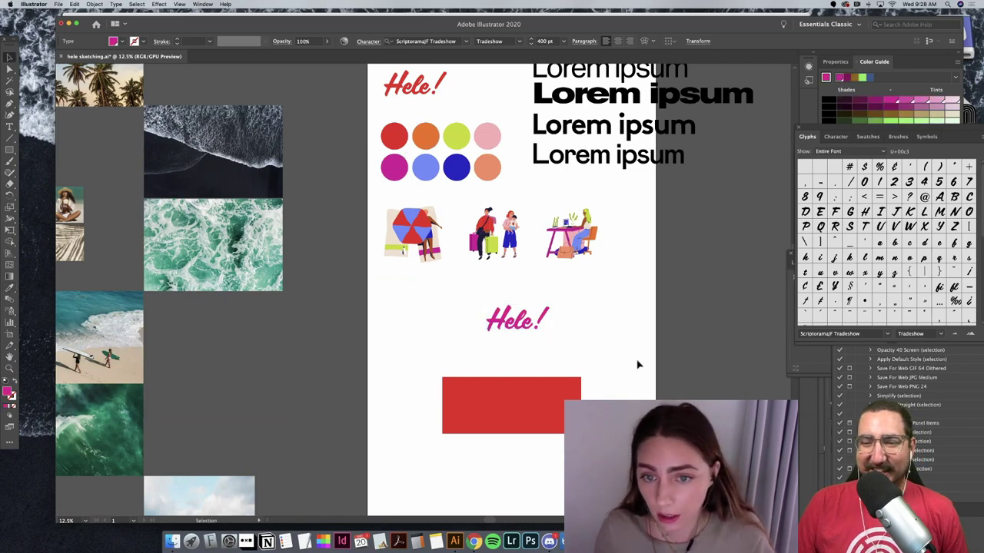
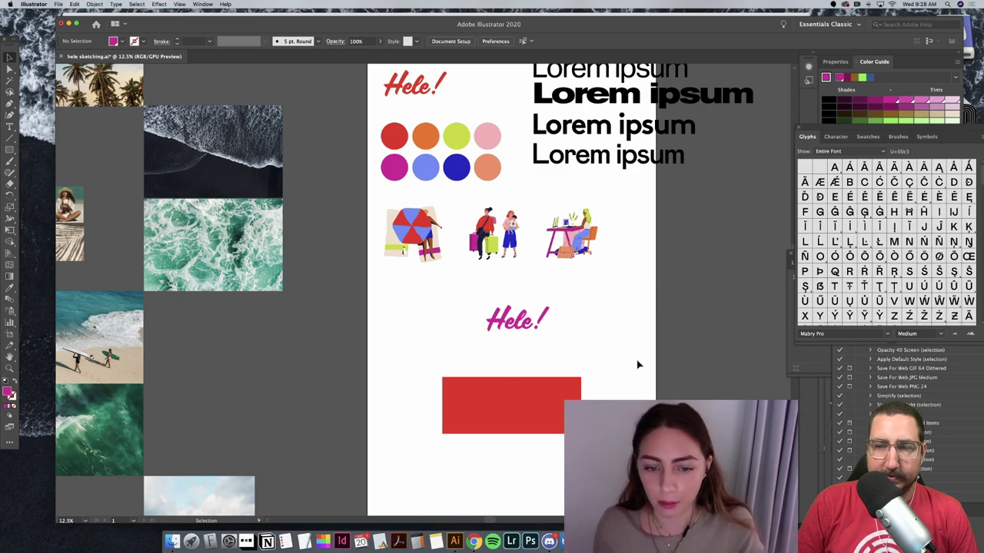
Step: Move the red rectangle up over Hele!, then shrink Hele! and raise it to the box's top
drag(535, 417, 537, 342)
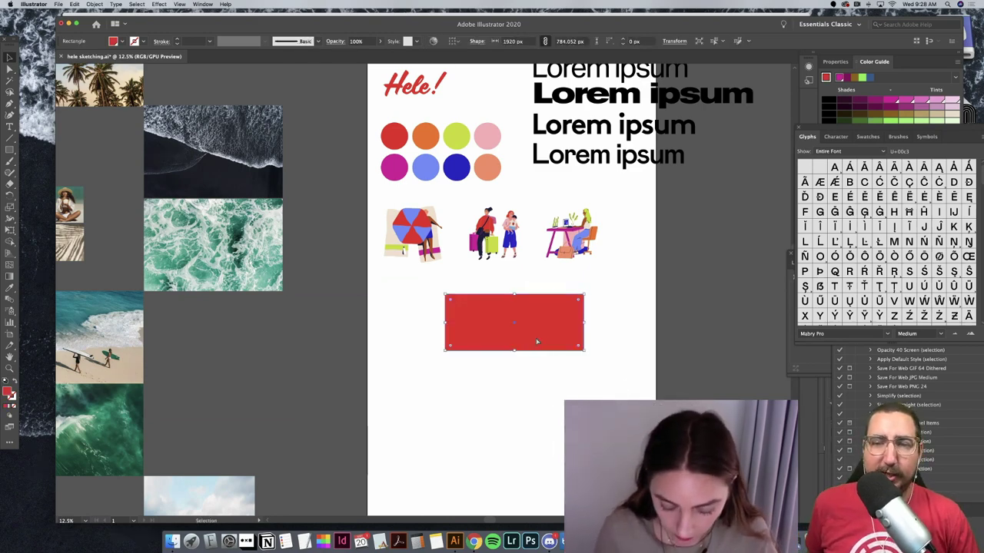
key(super+equal)
key(super+equal)
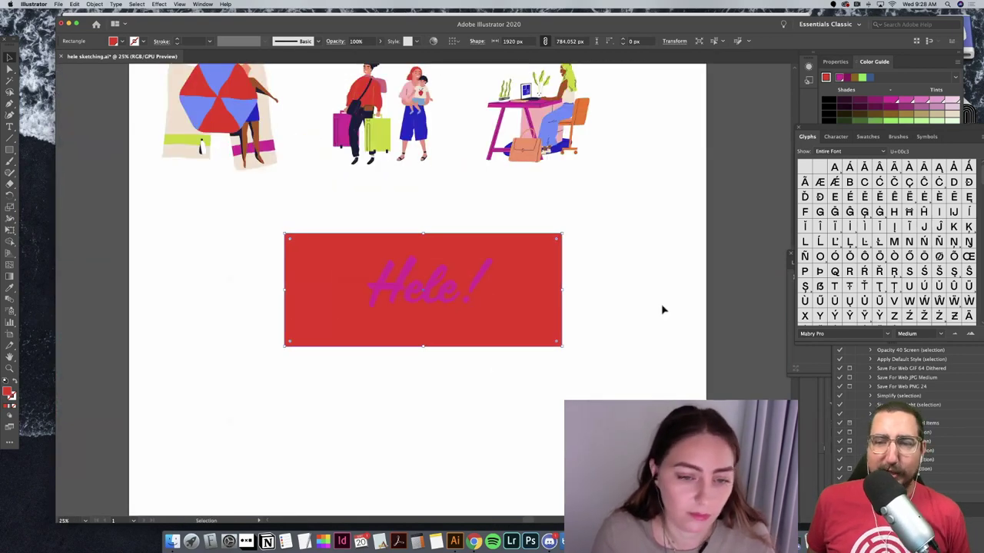
click(664, 307)
click(445, 271)
drag(493, 253, 434, 259)
Step: Turn the hero box into an unfilled thin outline in the sampled blue
click(464, 303)
key(i)
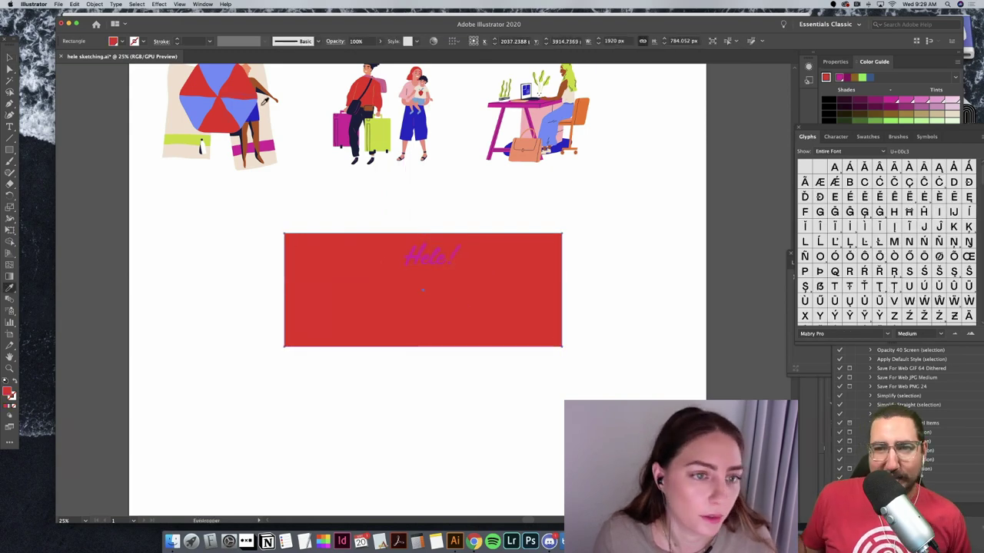
click(260, 109)
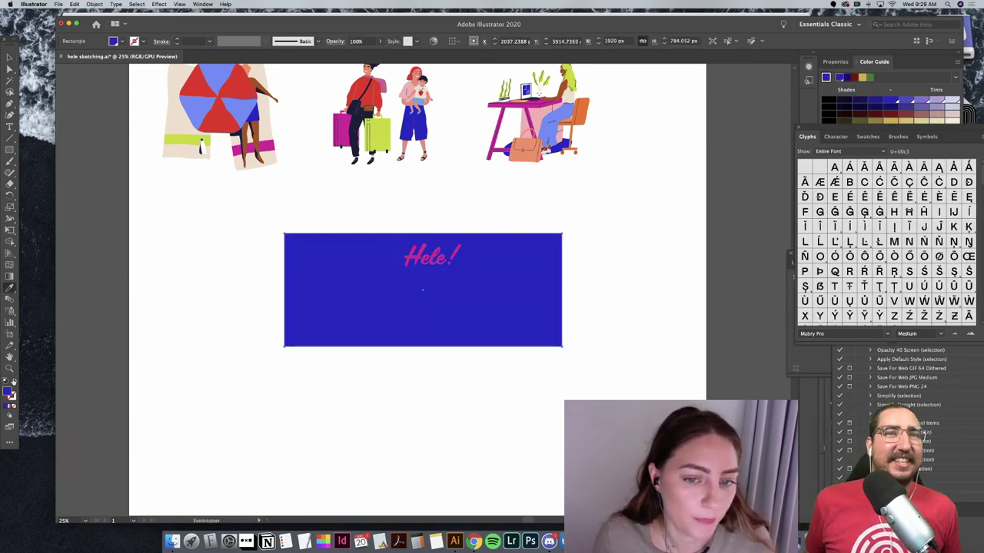
key(shift+x)
key(v)
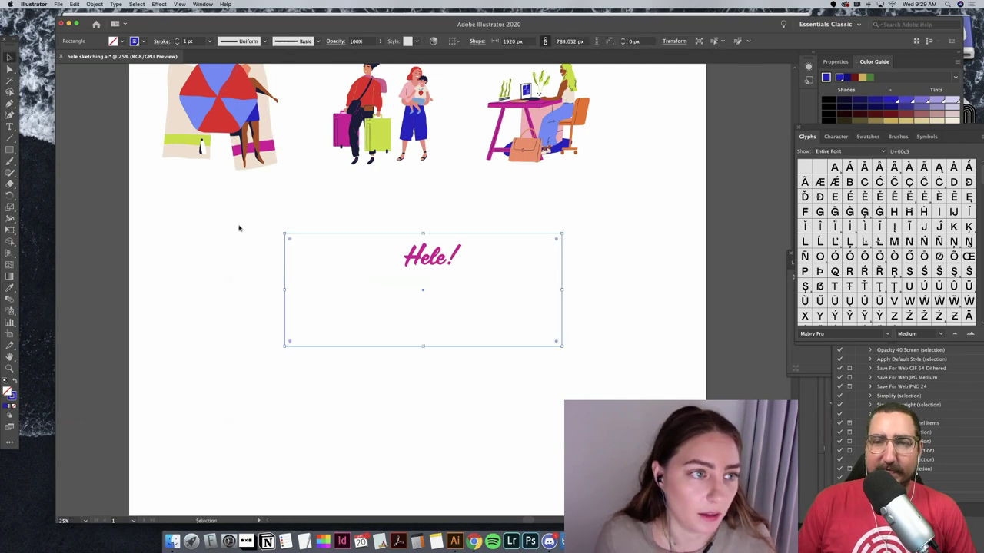
click(239, 226)
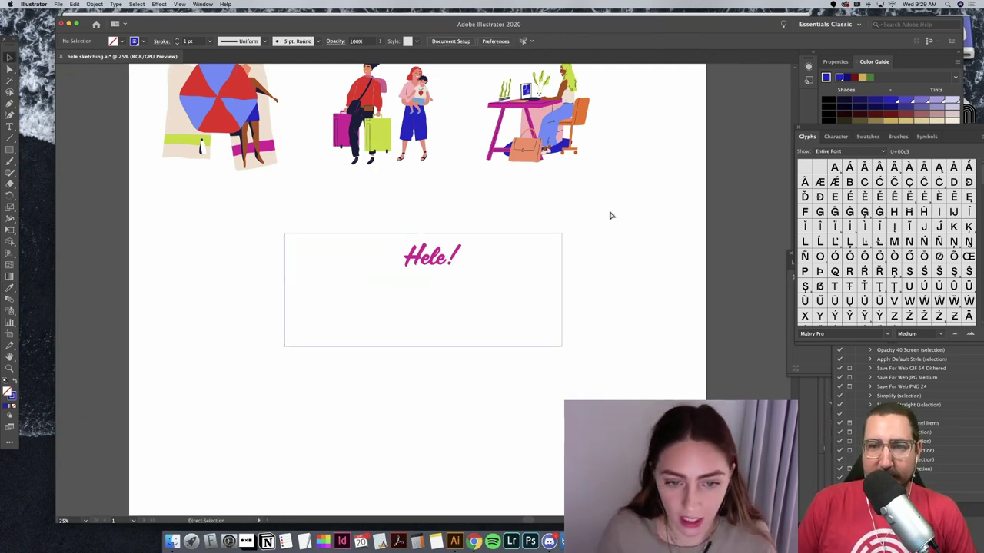
Step: Zoom out and paste a copy of the Lorem ipsum text
key(super+minus)
key(super+minus)
scroll(612, 206, up, 2)
scroll(612, 206, up, 1)
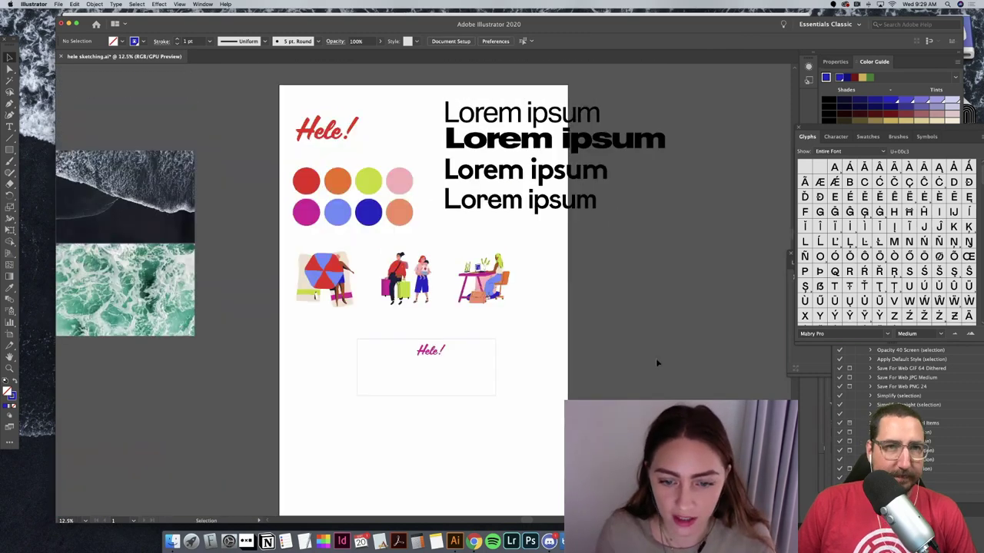
scroll(655, 358, left, 5)
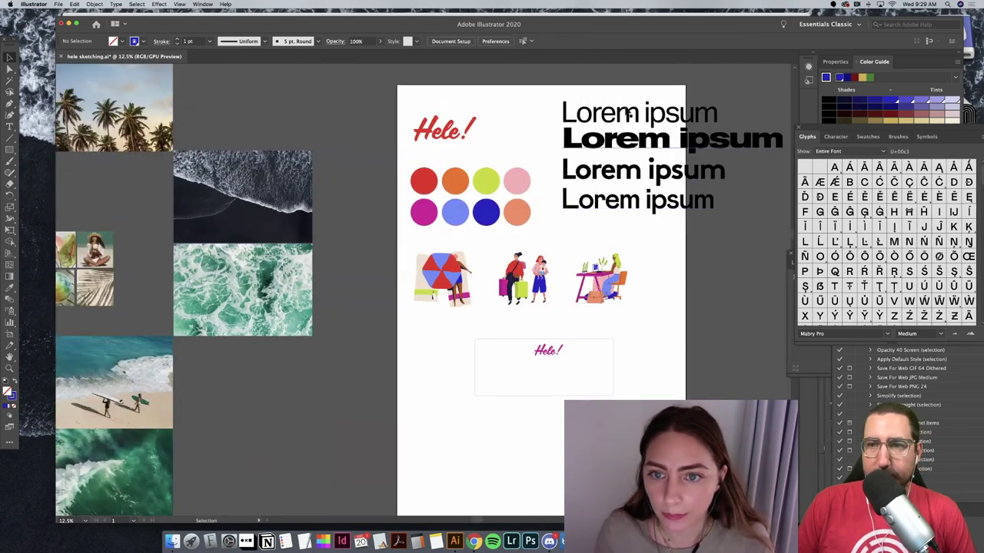
key(ctrl+v)
Step: Move the Lorem ipsum copy into the hero box and set it to 200 pt
drag(455, 298, 580, 386)
key(super+equal)
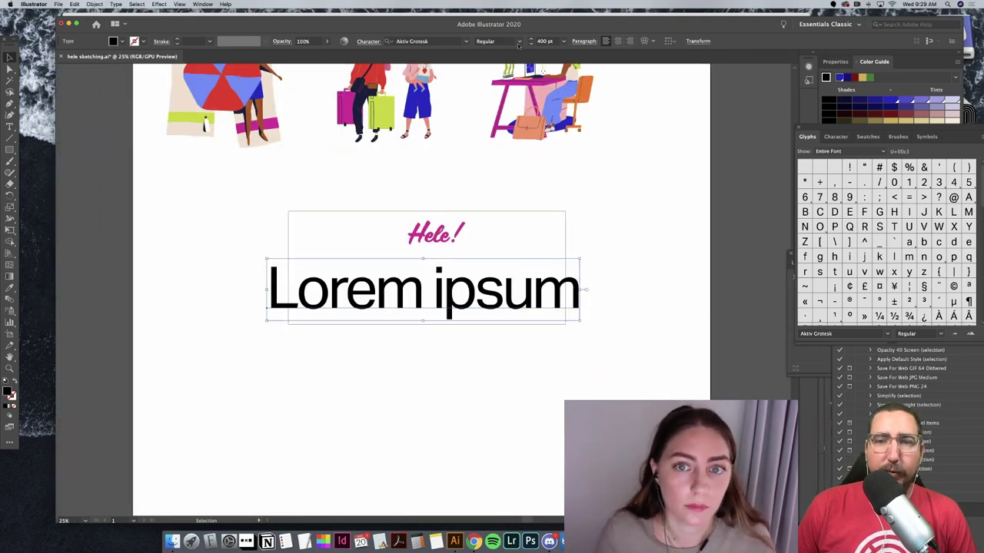
click(544, 41)
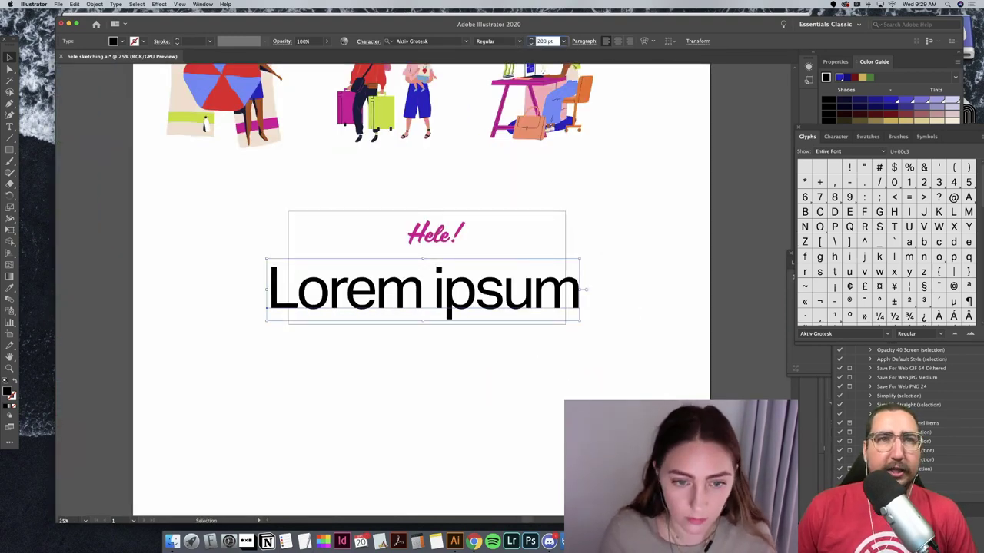
text(200)
key(Return)
Step: Centre Lorem ipsum, Hele! and the box horizontally, then make the box taller
drag(375, 313, 461, 285)
shift+click(446, 243)
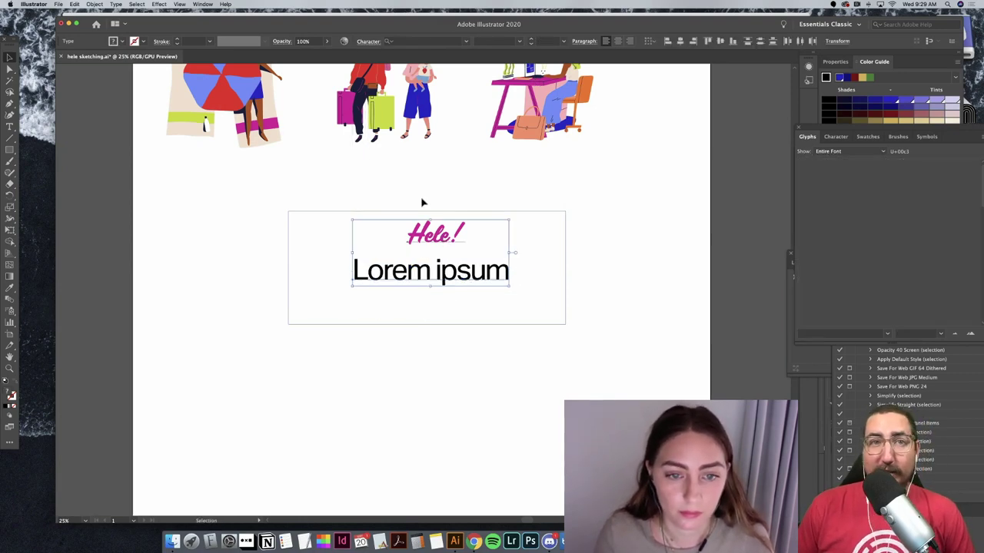
drag(422, 202, 448, 397)
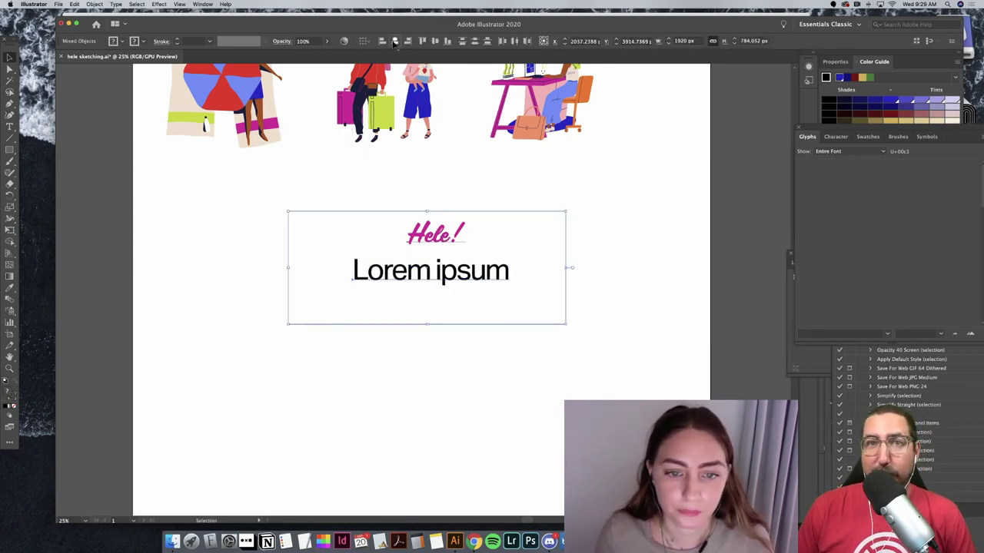
click(407, 41)
click(382, 385)
drag(429, 325, 440, 438)
Step: Browse fonts on the Lorem ipsum line and settle on Avenir Next Regular
click(458, 274)
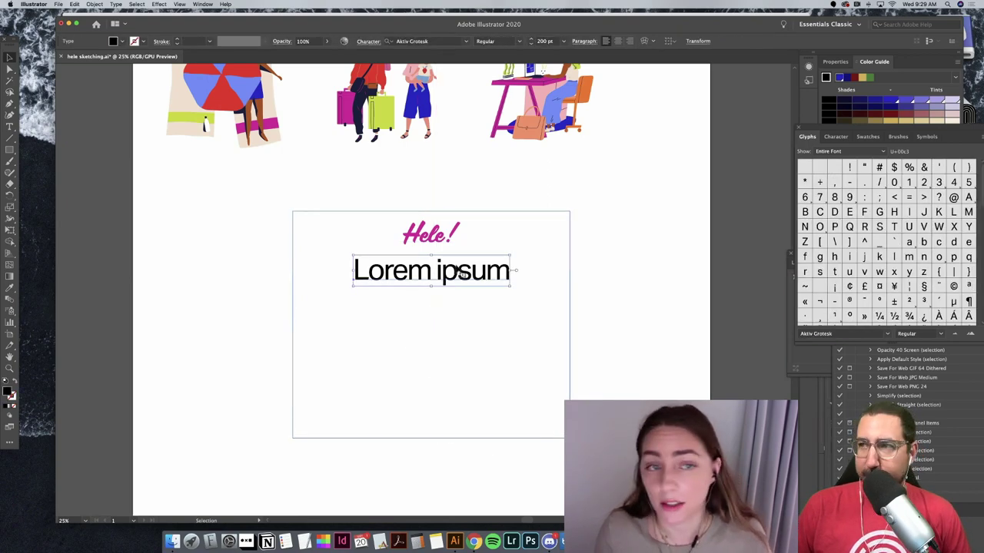
click(411, 41)
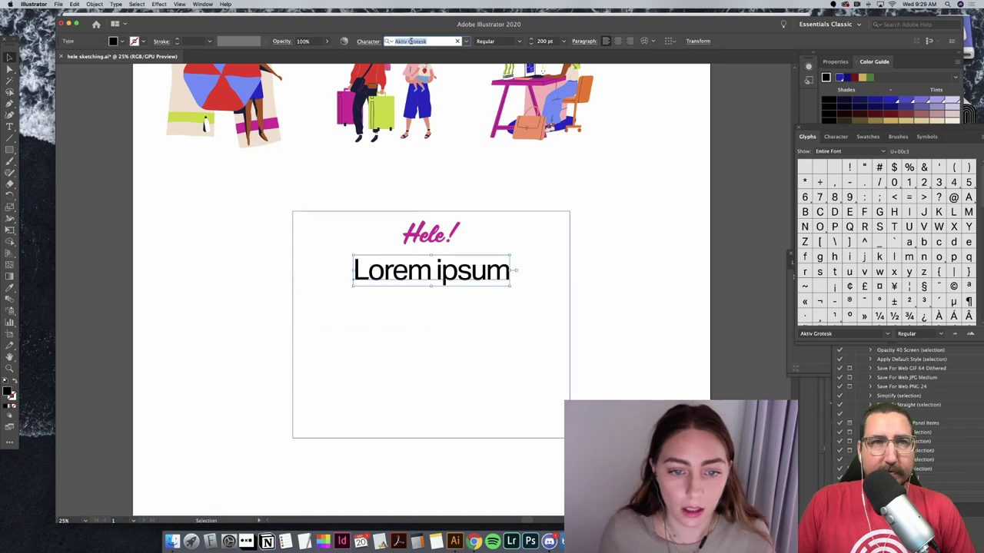
text(akz)
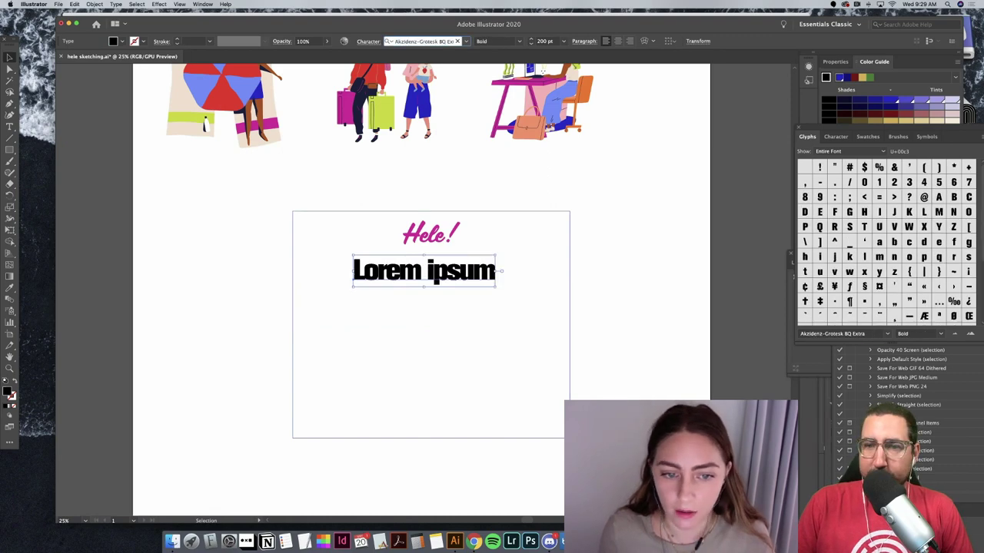
key(Down)
key(Down)
key(Down)
key(Down)
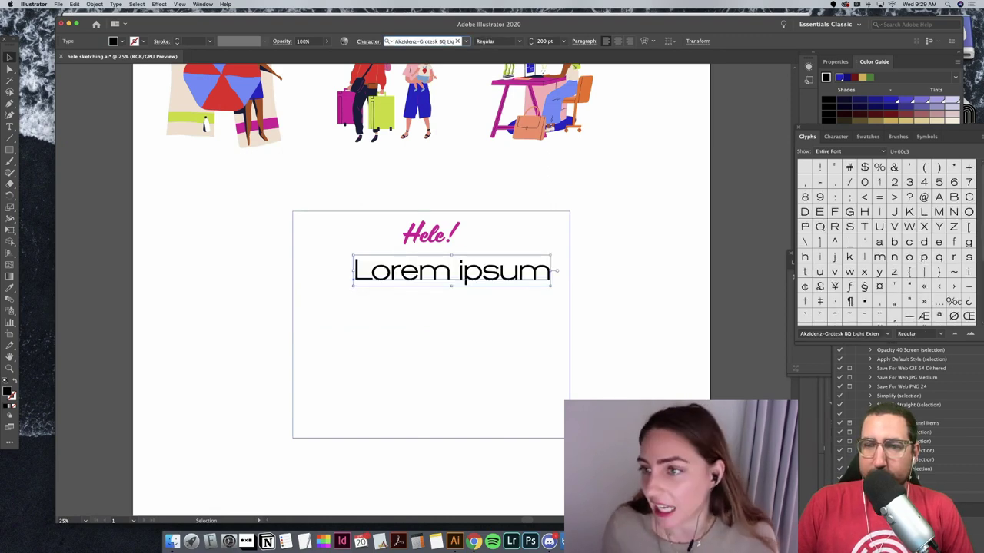
key(Down)
key(Down)
key(Down)
key(Down)
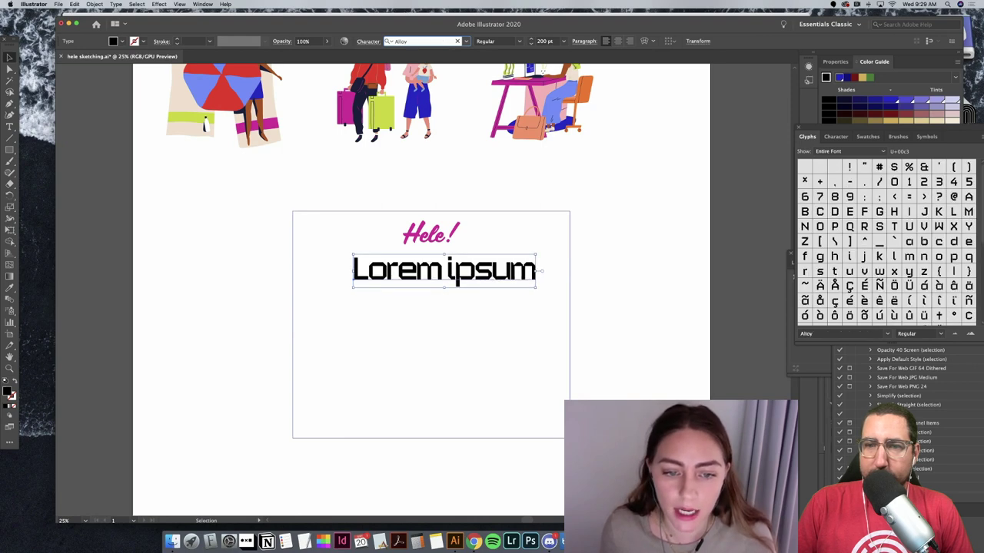
key(Down)
key(Down)
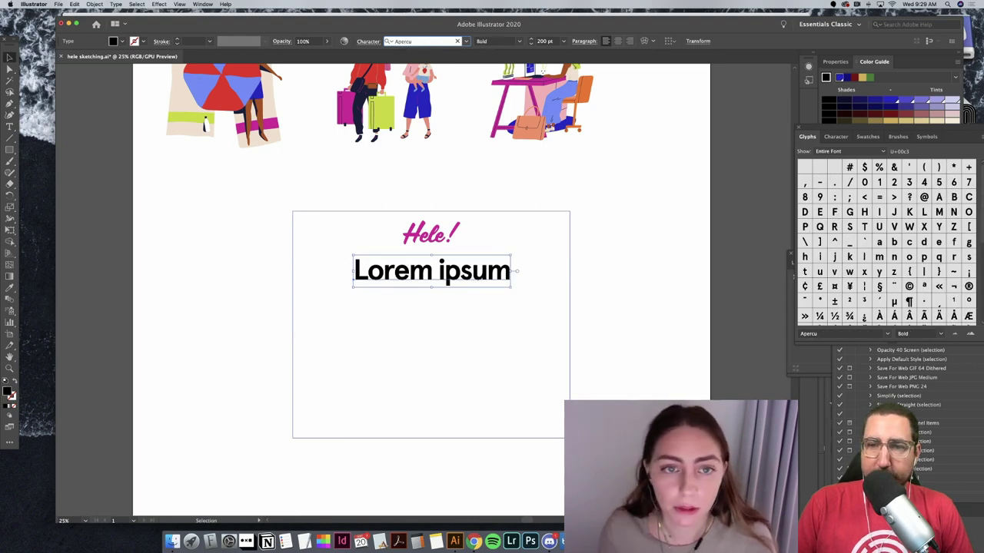
key(Down)
key(Down)
key(Down)
key(Down)
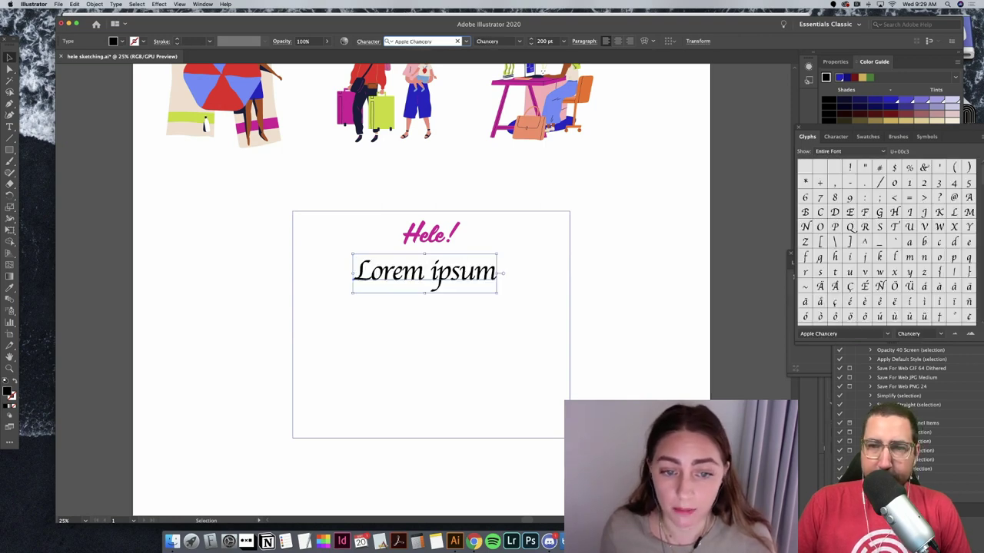
key(Down)
key(Down)
key(Down)
key(Down)
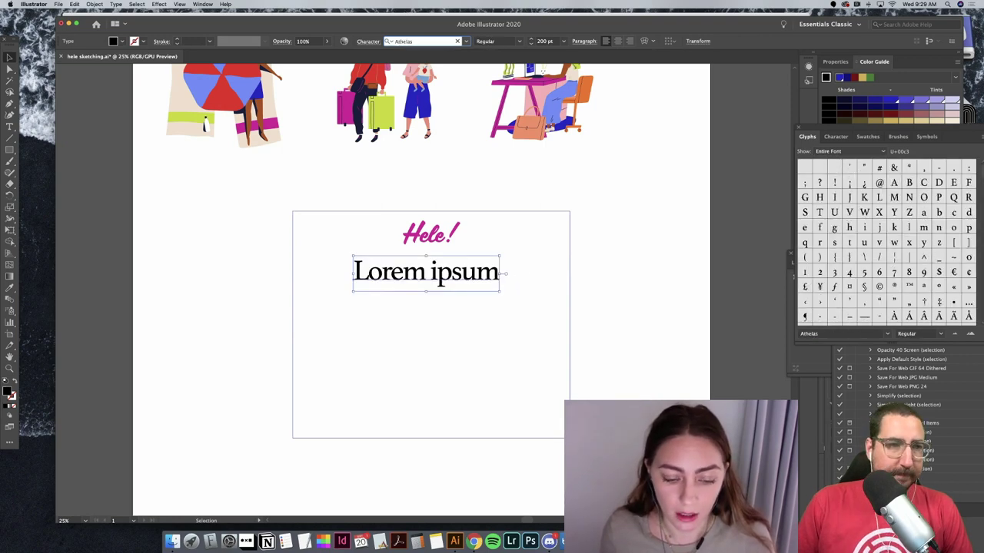
key(Down)
key(Down)
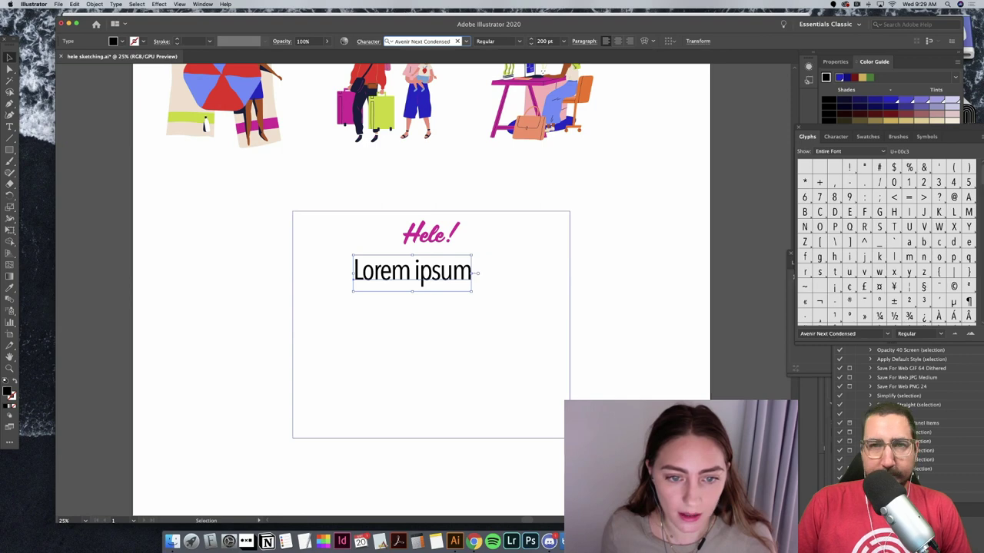
key(Up)
key(Up)
key(Down)
key(Down)
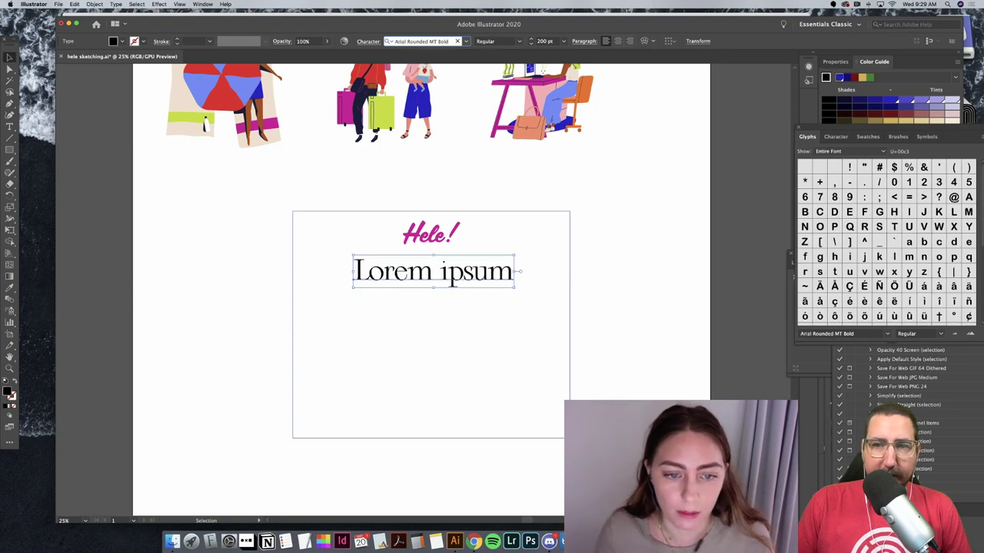
key(Up)
key(Up)
click(446, 314)
key(Down)
key(Down)
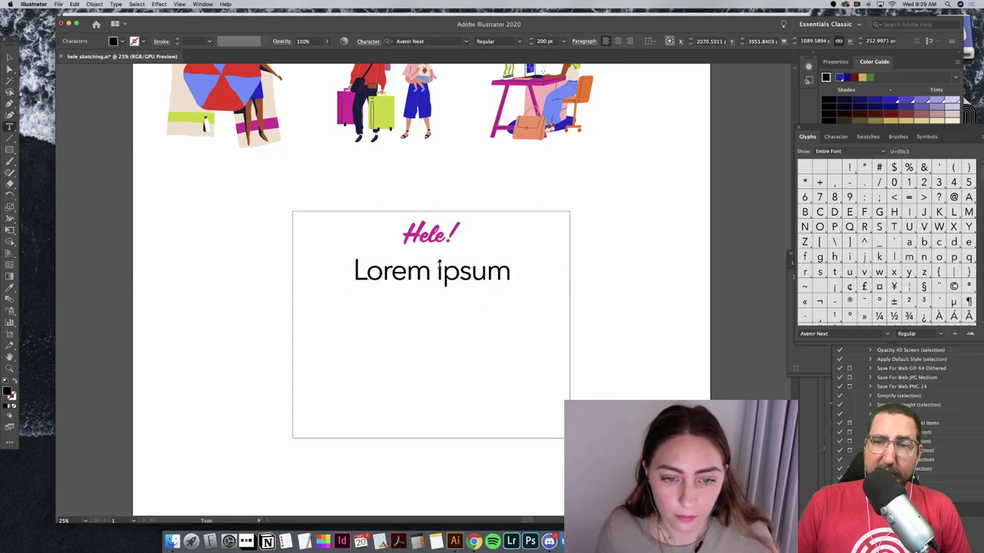
Step: Triple-click the Lorem ipsum line with the Type tool to select it all
triple_click(439, 263)
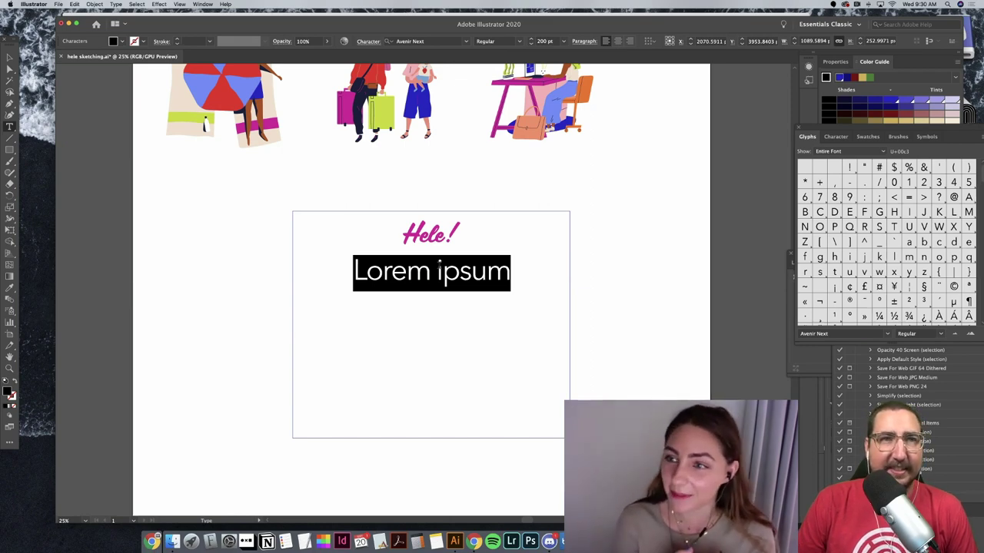
Step: Type 'Plan Your Perfect Hawaiian Getaway' and centre-align its two lines
text(Plan)
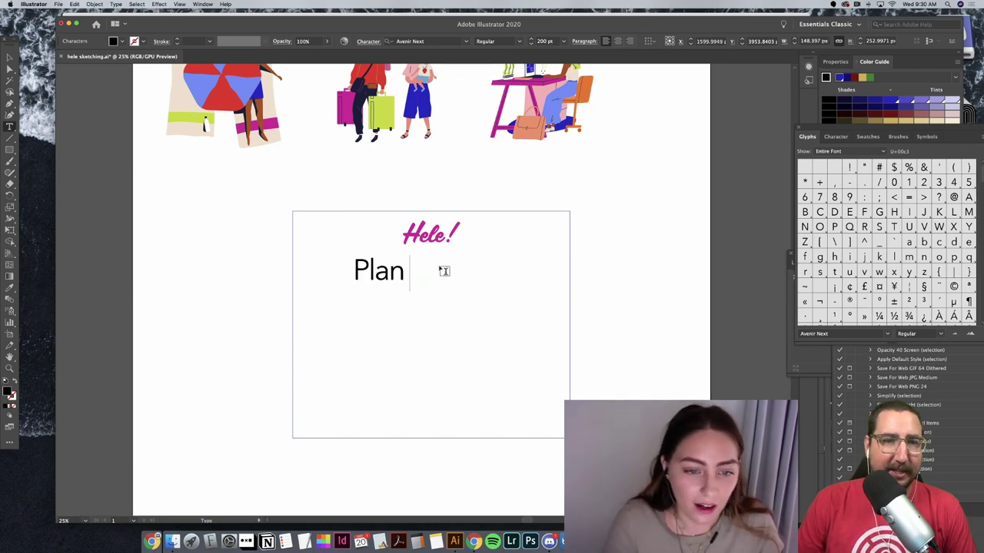
text( Your Perfec)
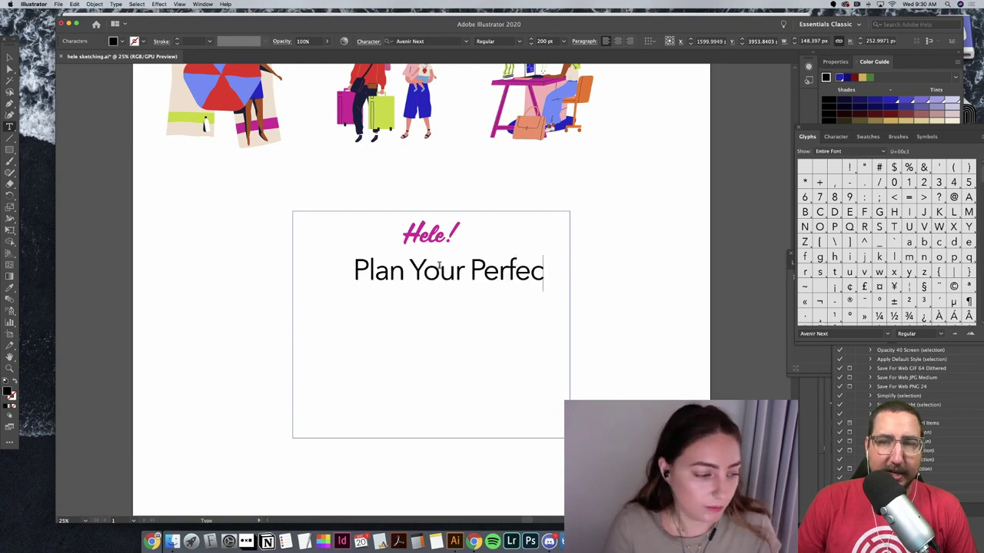
text(t Hawaiian Getaway)
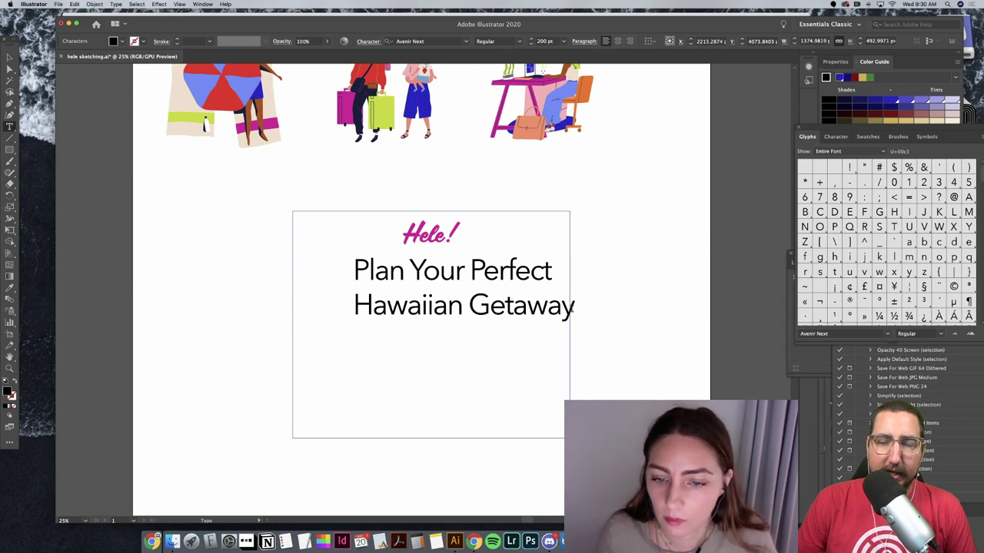
drag(571, 308, 344, 281)
key(super+shift+c)
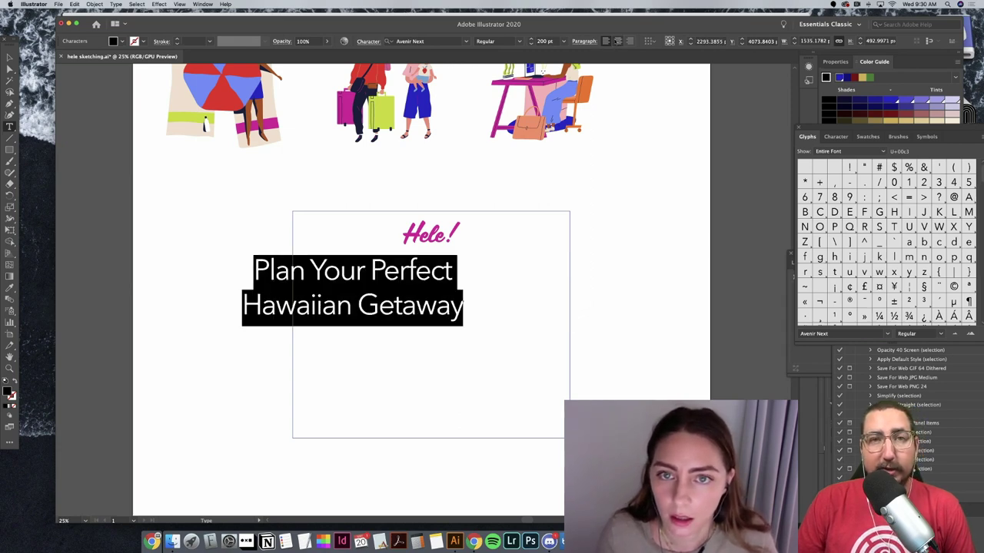
Step: Set the headline to 130 pt and position it centred under Hele!
click(543, 42)
text(100)
key(Return)
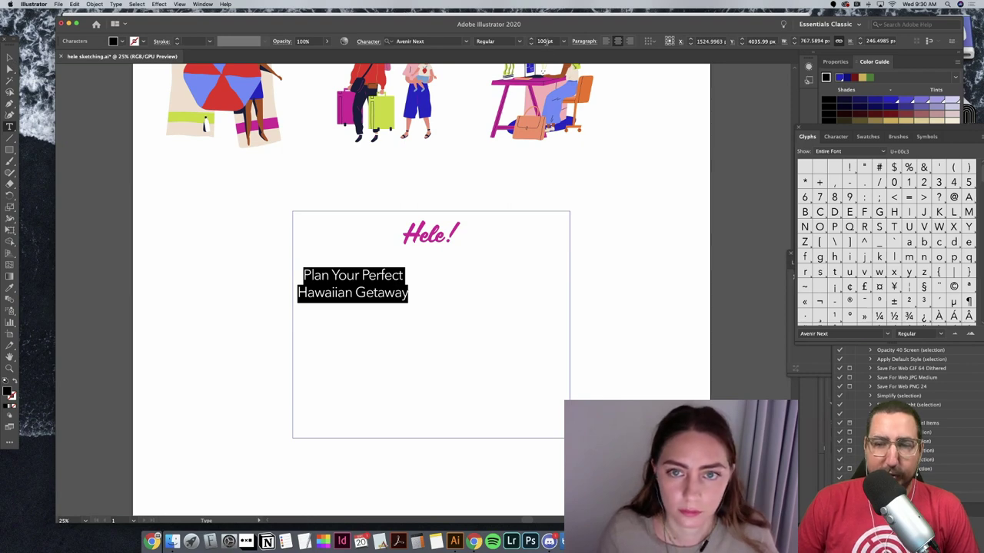
key(shift+Up)
key(shift+Up)
key(shift+Up)
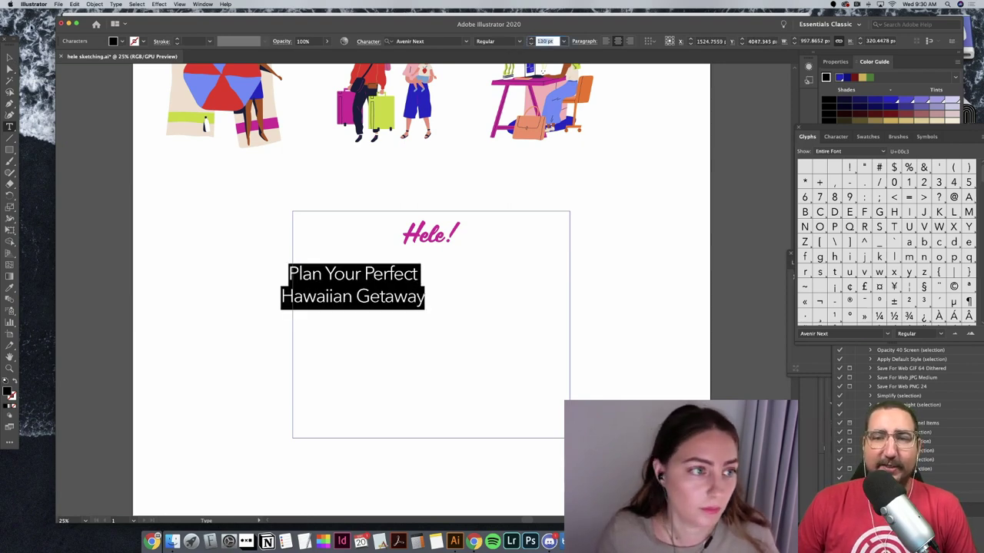
key(Escape)
drag(397, 282, 473, 293)
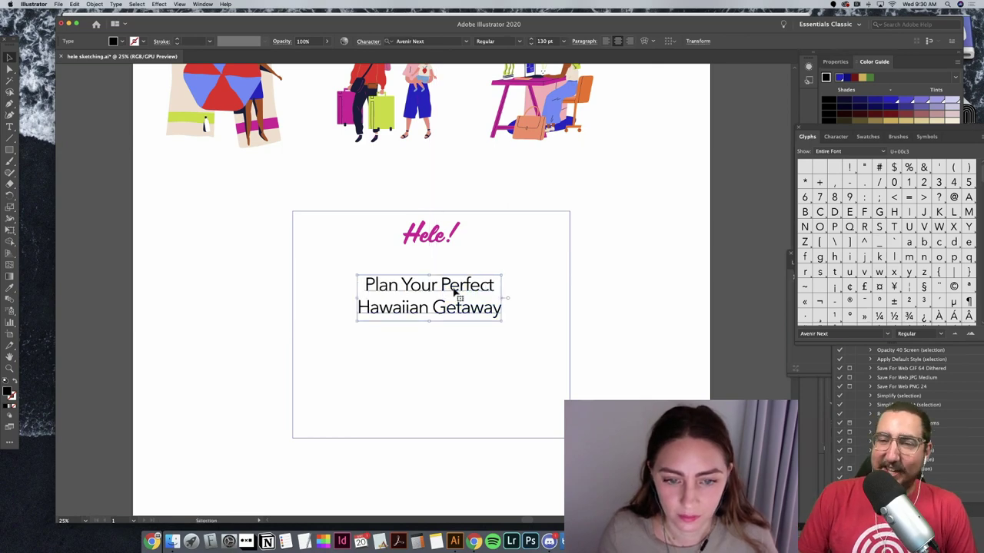
Step: Colour the headline with the umbrella's red and shift the whole card left and up
click(10, 288)
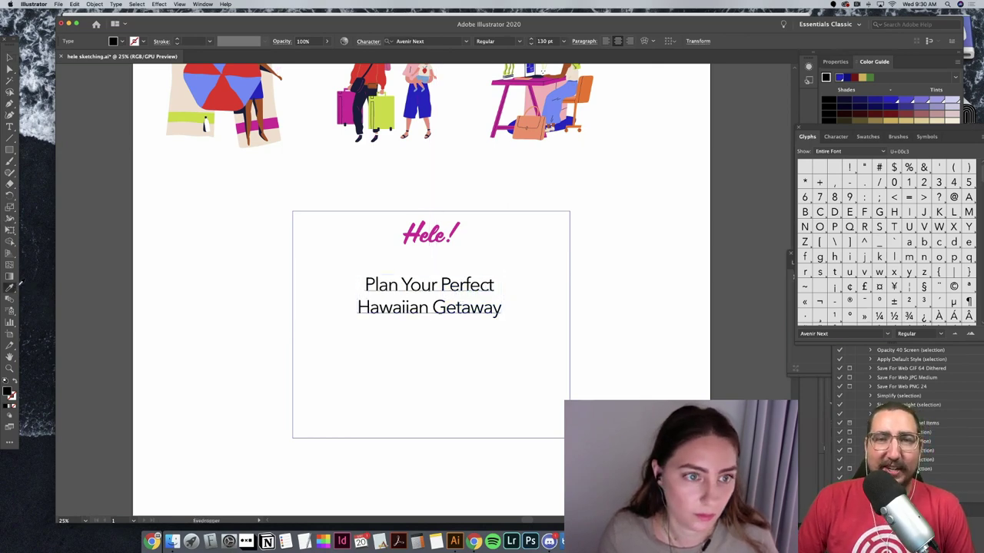
click(225, 89)
key(a)
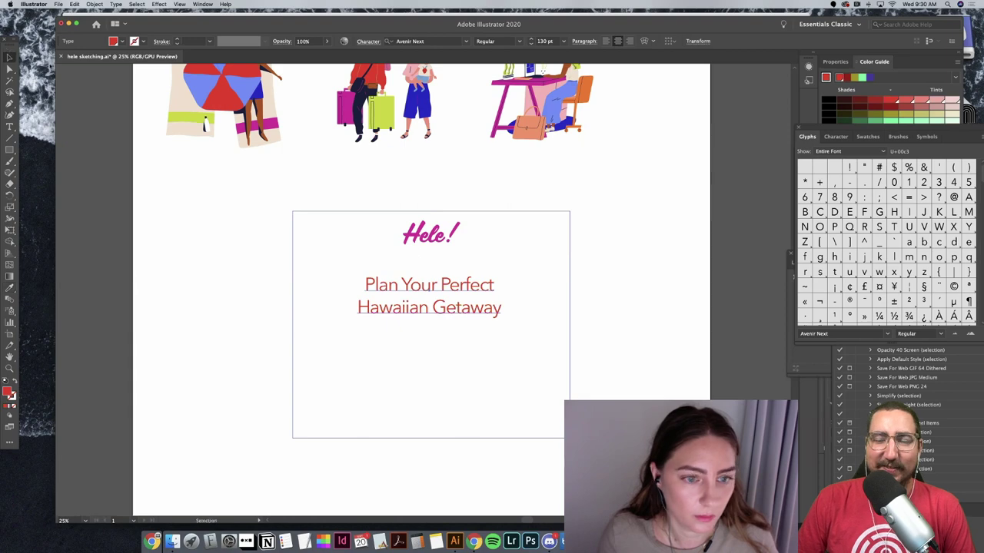
drag(266, 228, 608, 457)
key(v)
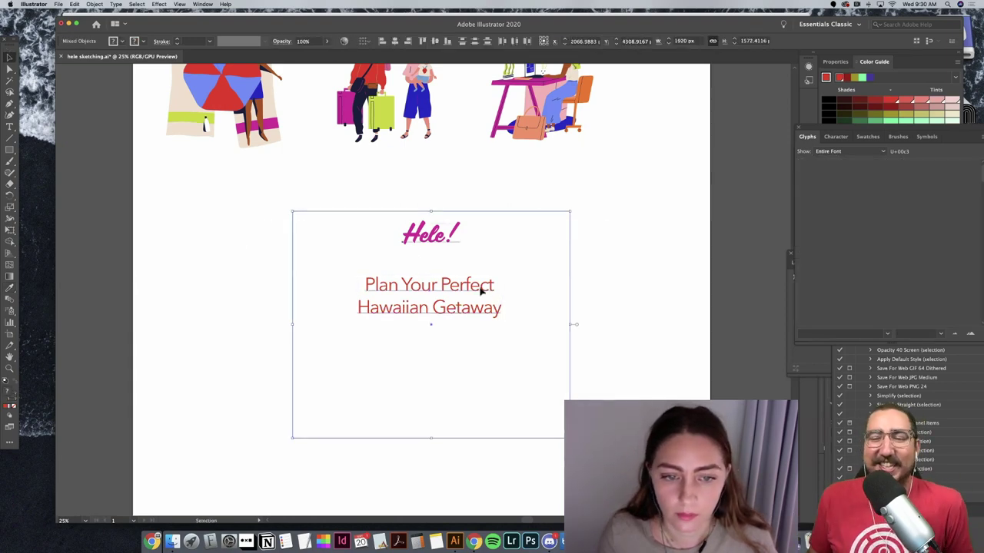
drag(481, 287, 359, 279)
click(572, 305)
scroll(573, 306, up, 2)
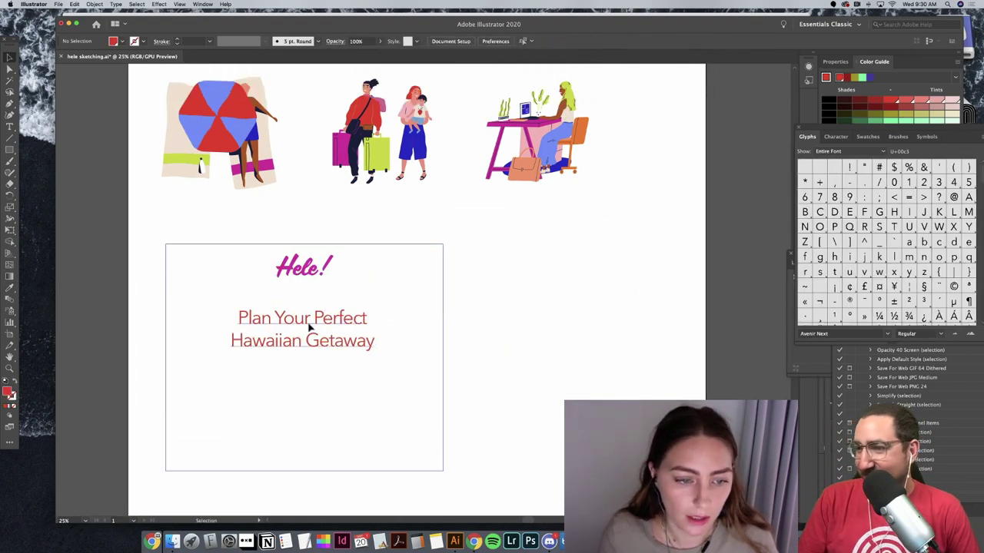
Step: Set the headline font to Brown Bold
click(307, 330)
scroll(548, 320, up, 5)
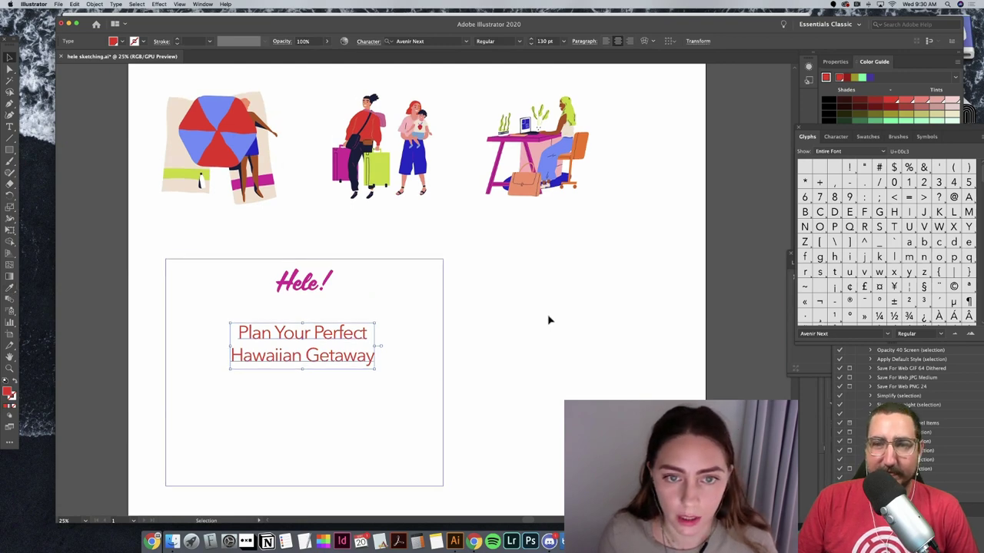
click(578, 137)
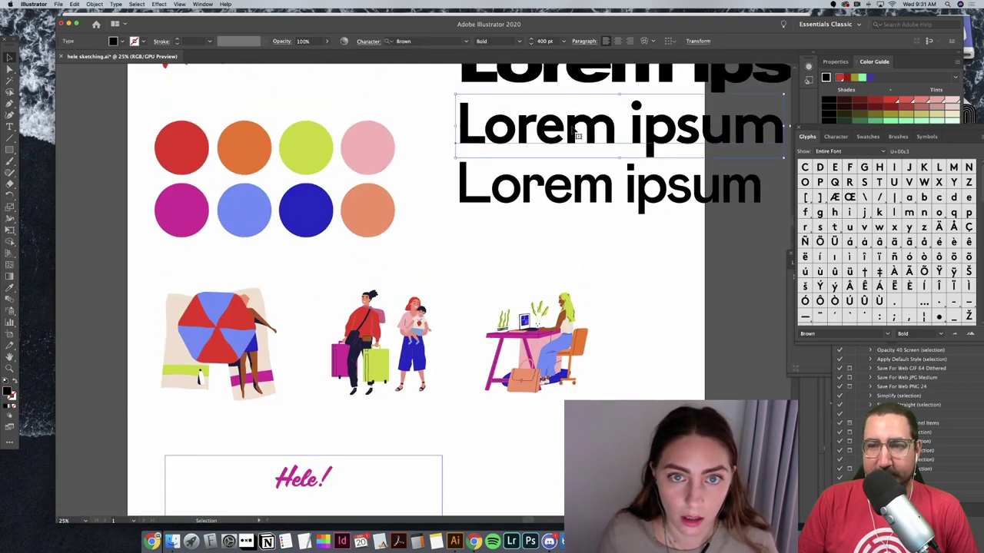
scroll(343, 482, down, 2)
click(343, 483)
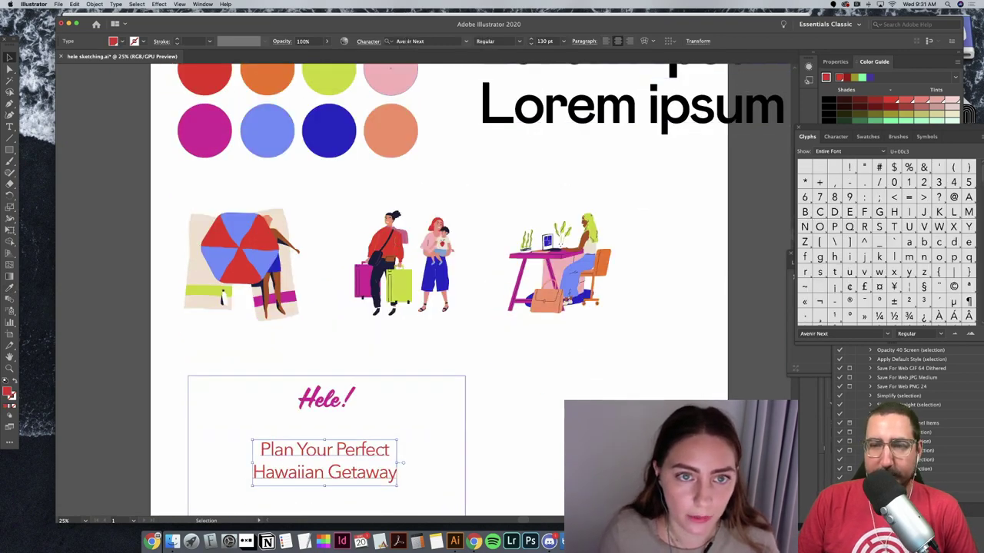
click(405, 41)
text(brown)
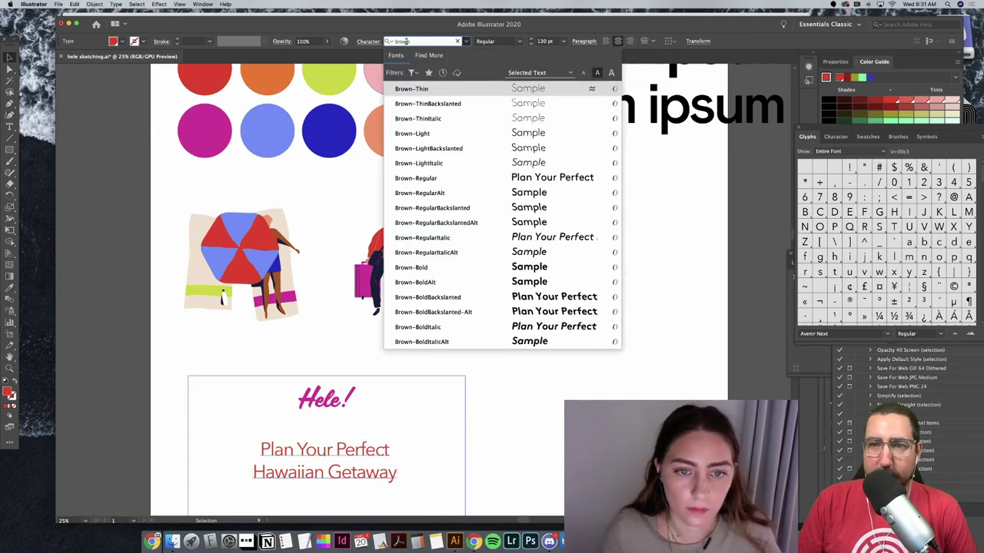
click(472, 268)
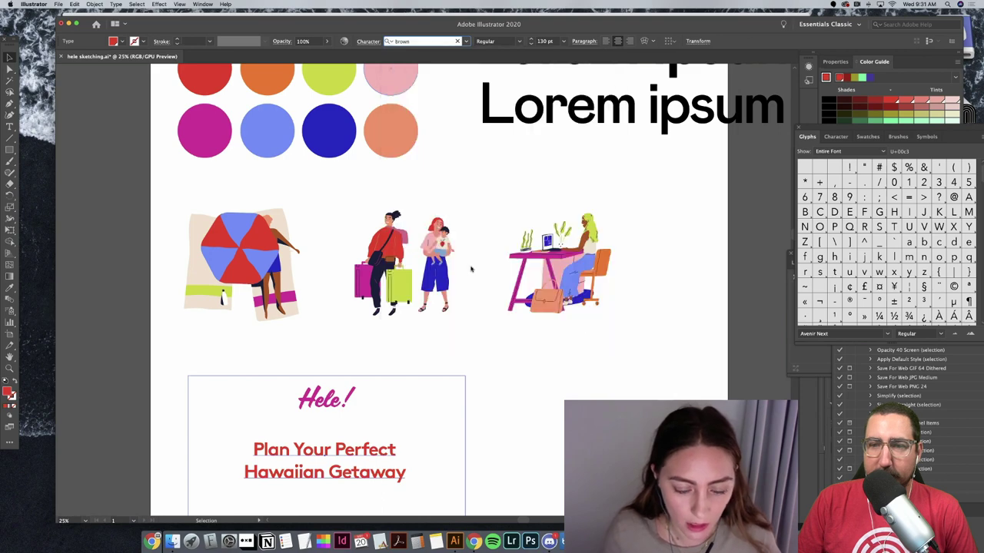
Step: Duplicate the card and place the copy beside the original
click(595, 393)
scroll(490, 352, down, 2)
scroll(423, 341, down, 1)
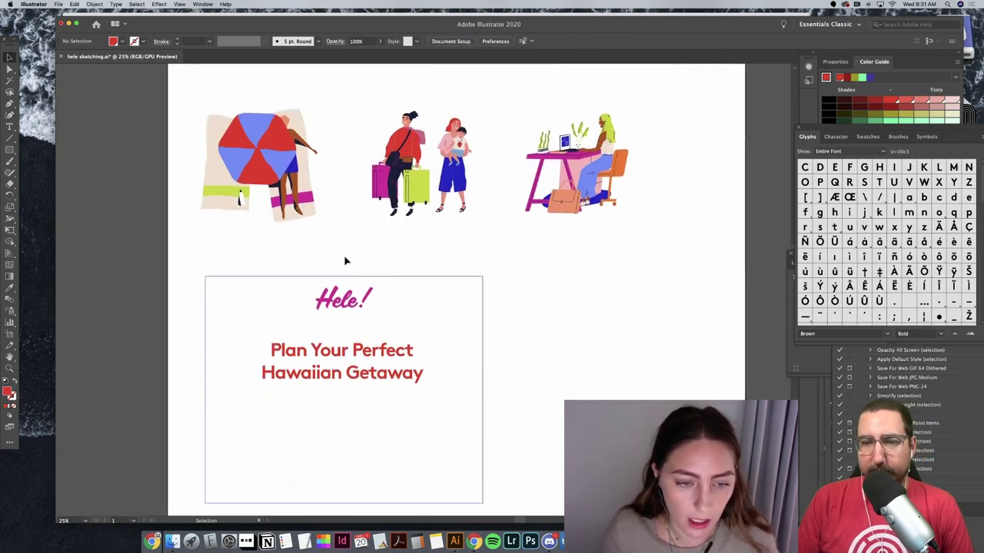
drag(378, 393, 358, 391)
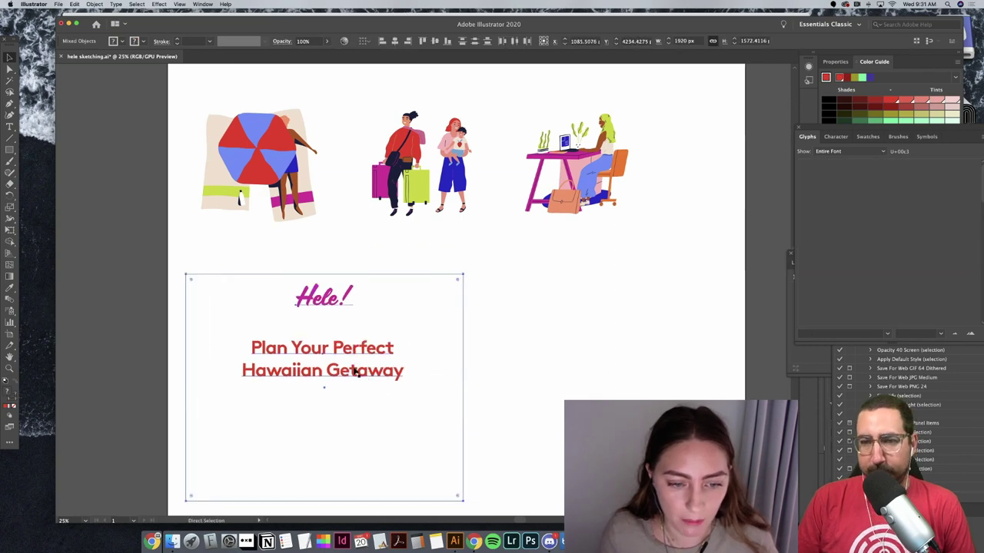
key(super+c)
key(super+v)
drag(428, 264, 613, 361)
Step: Set the copied card's headline font to Mabry Pro Medium
key(t)
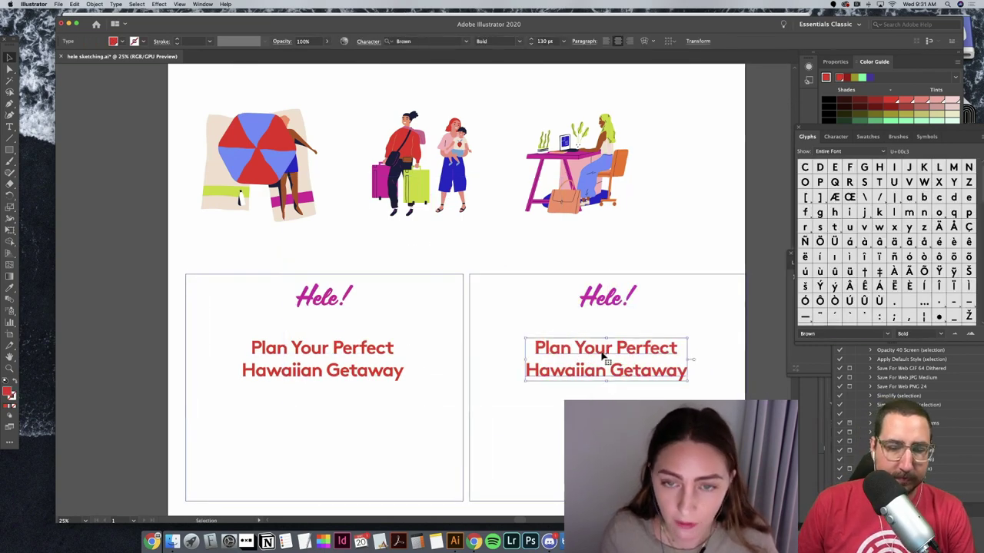
scroll(648, 313, up, 5)
scroll(648, 312, up, 2)
click(649, 195)
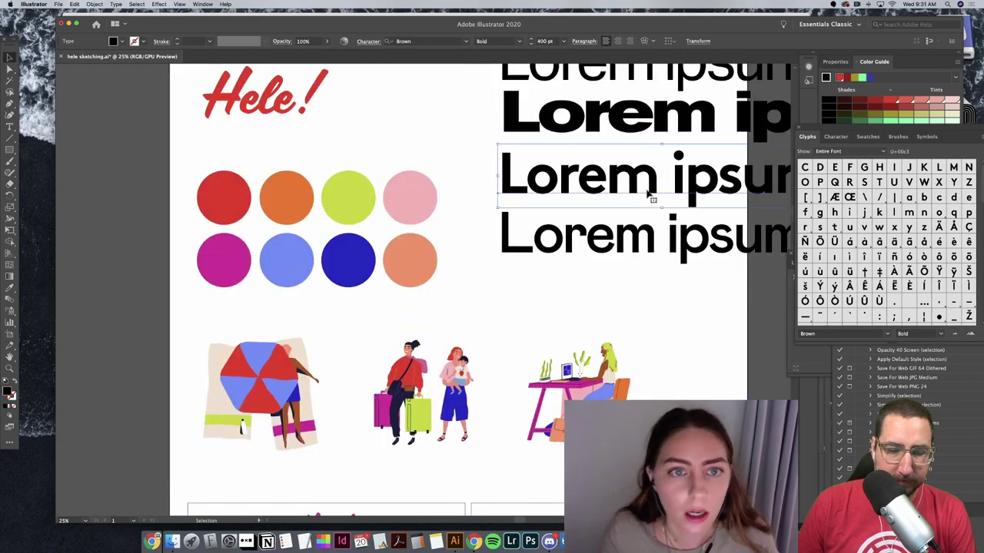
scroll(649, 196, down, 2)
click(648, 196)
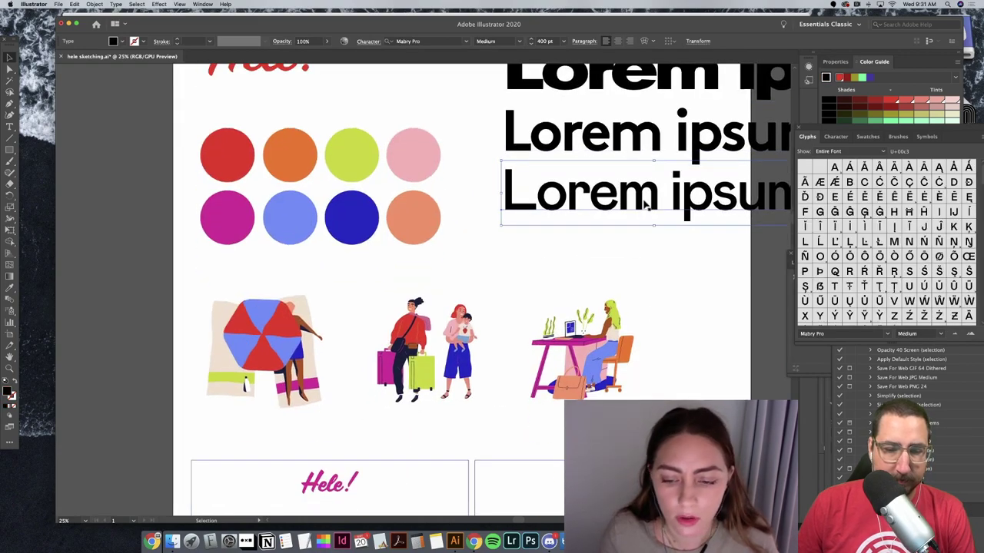
scroll(649, 199, down, 3)
click(551, 453)
click(435, 40)
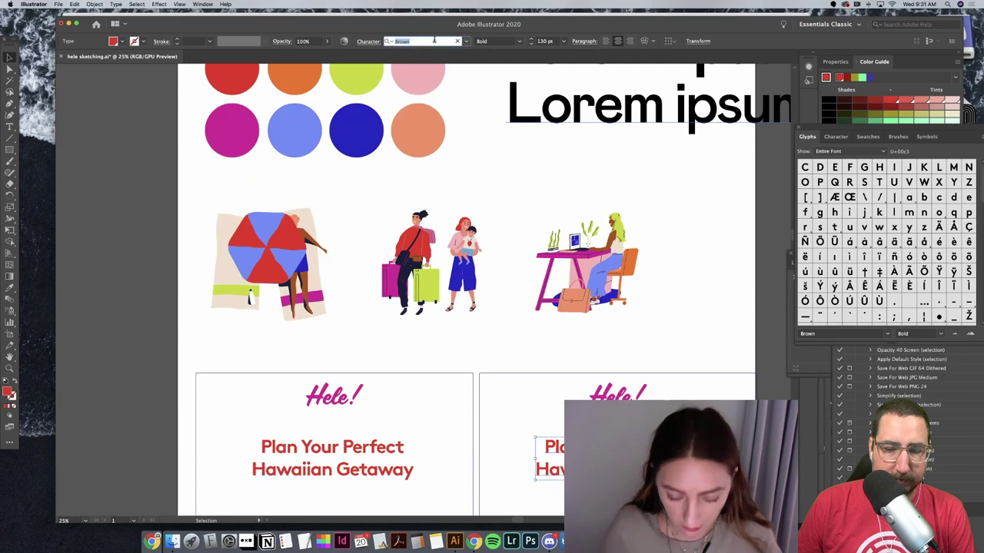
text(mabry)
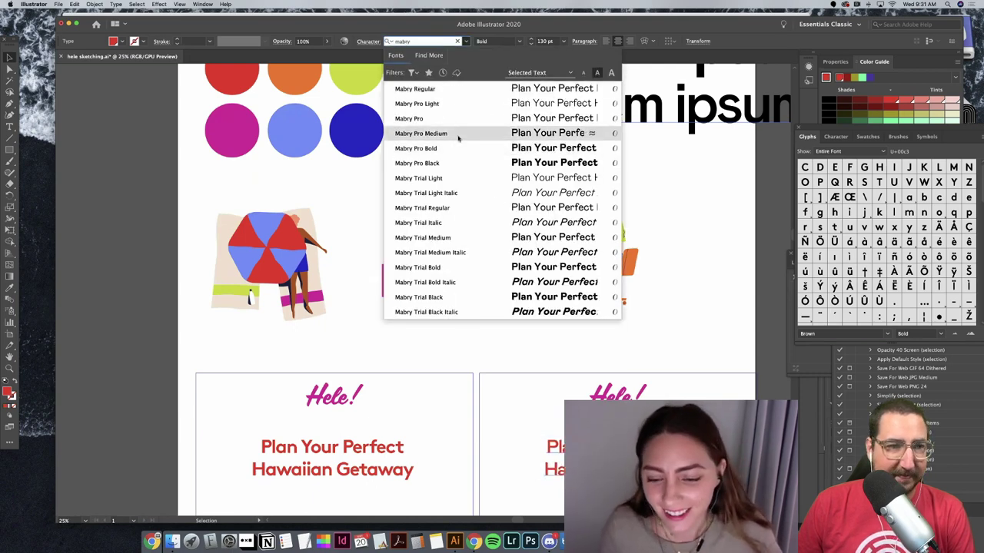
click(460, 134)
Step: Line the two cards up edge to edge side by side
click(674, 338)
scroll(675, 339, down, 2)
scroll(676, 338, down, 5)
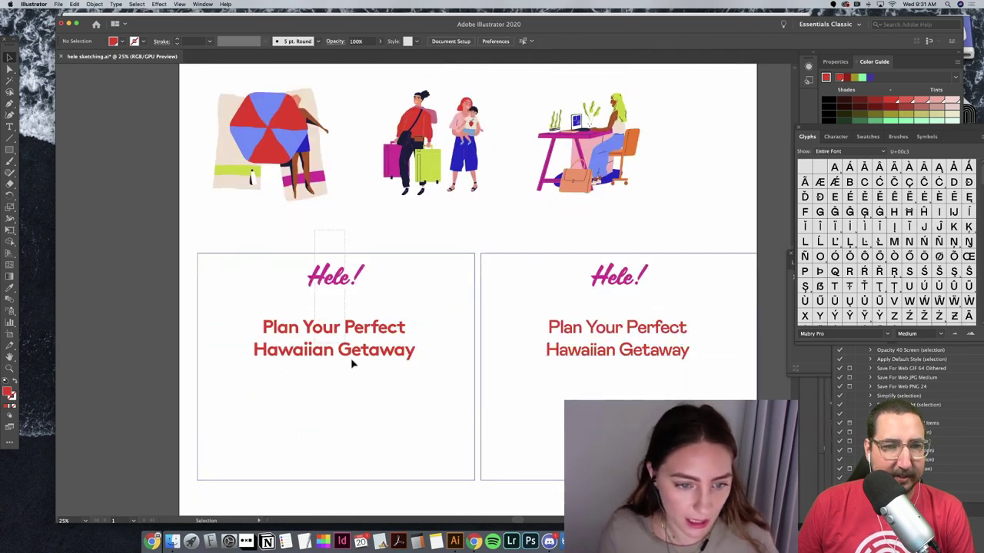
drag(352, 364, 341, 361)
shift+click(629, 353)
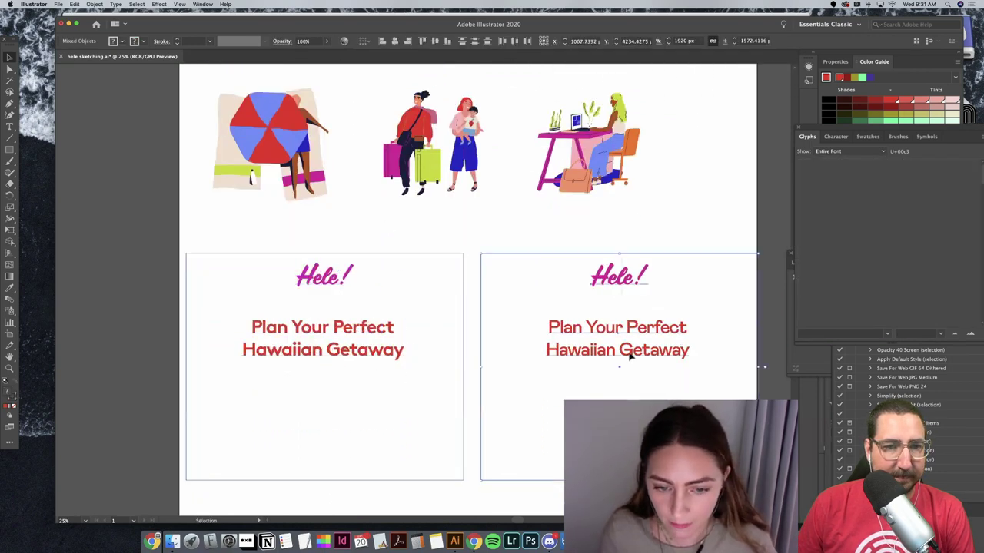
drag(629, 353, 614, 353)
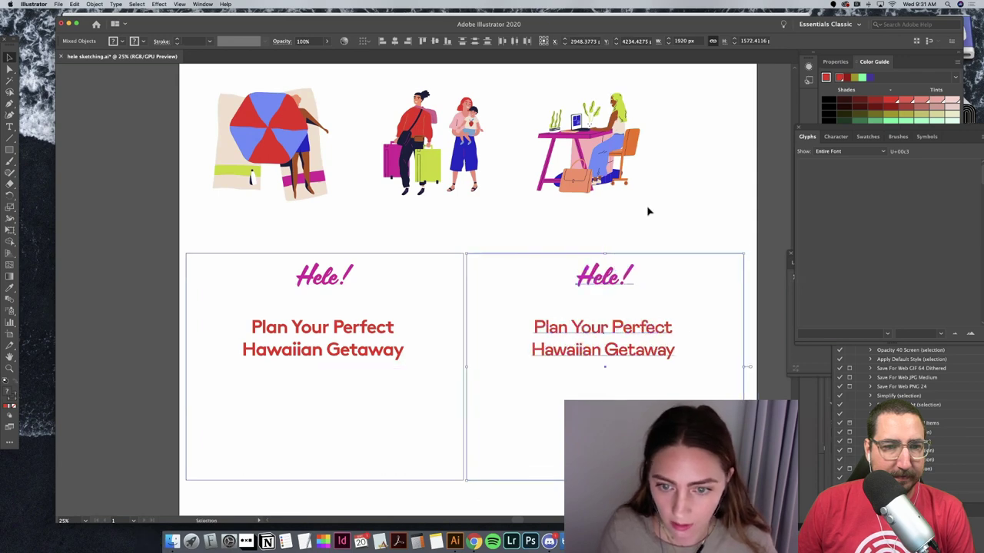
click(660, 223)
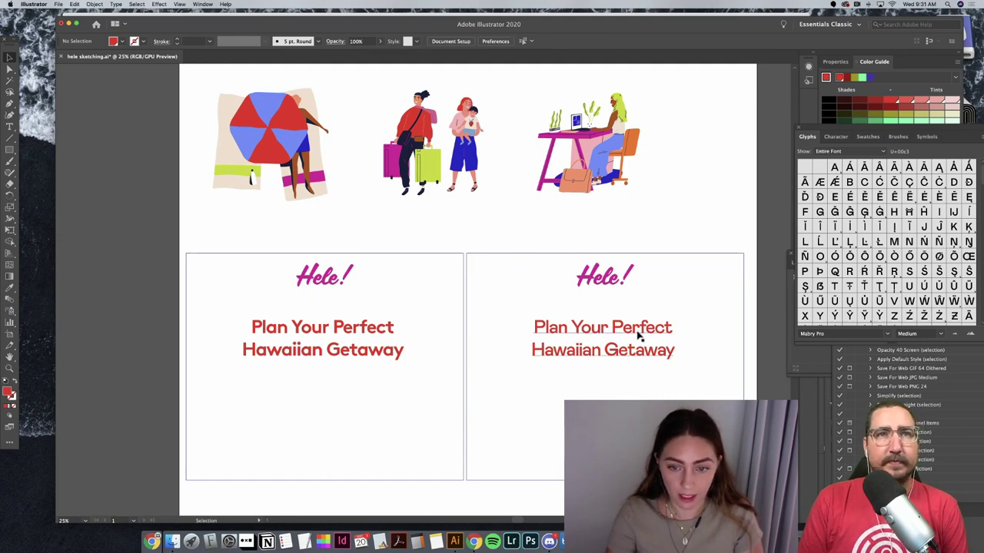
scroll(617, 329, up, 10)
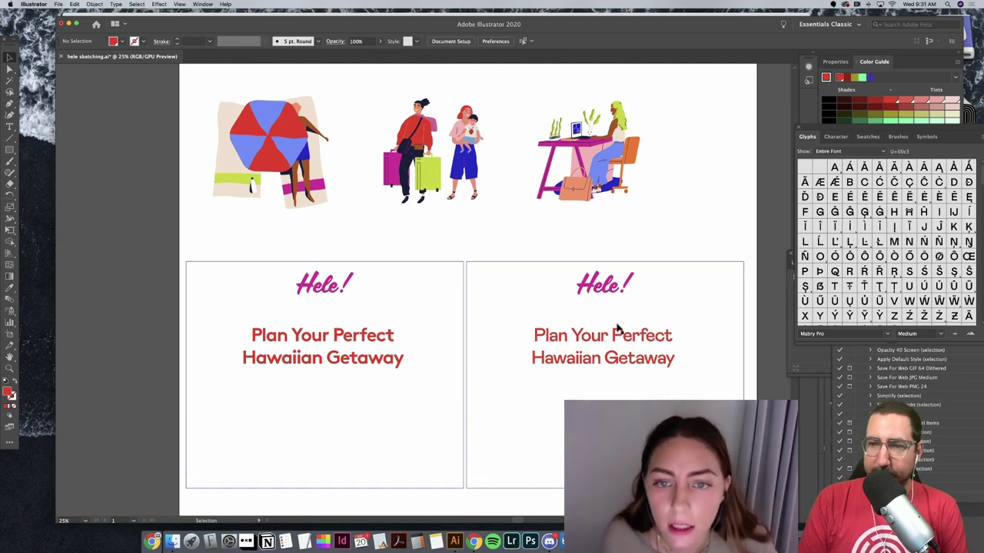
scroll(247, 392, up, 3)
click(480, 225)
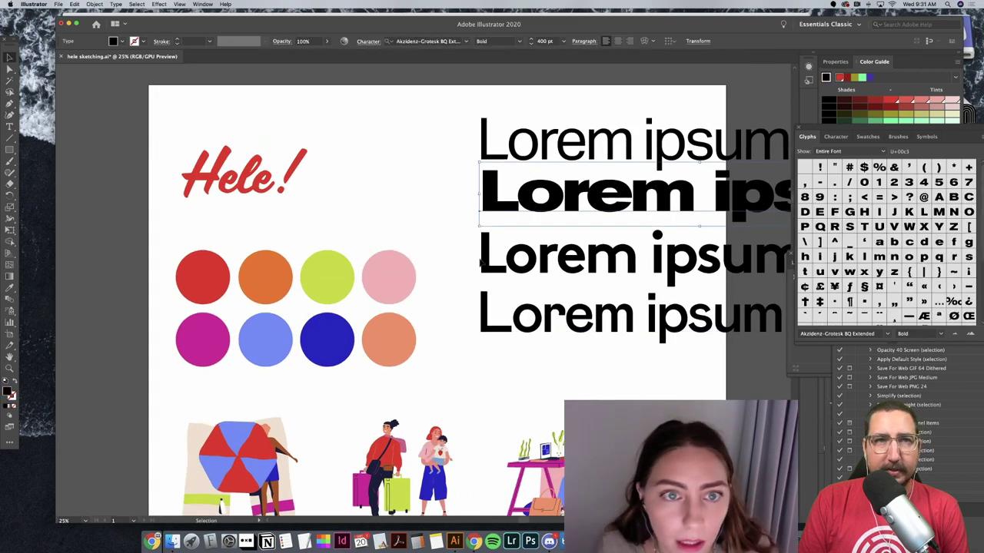
scroll(480, 261, down, 8)
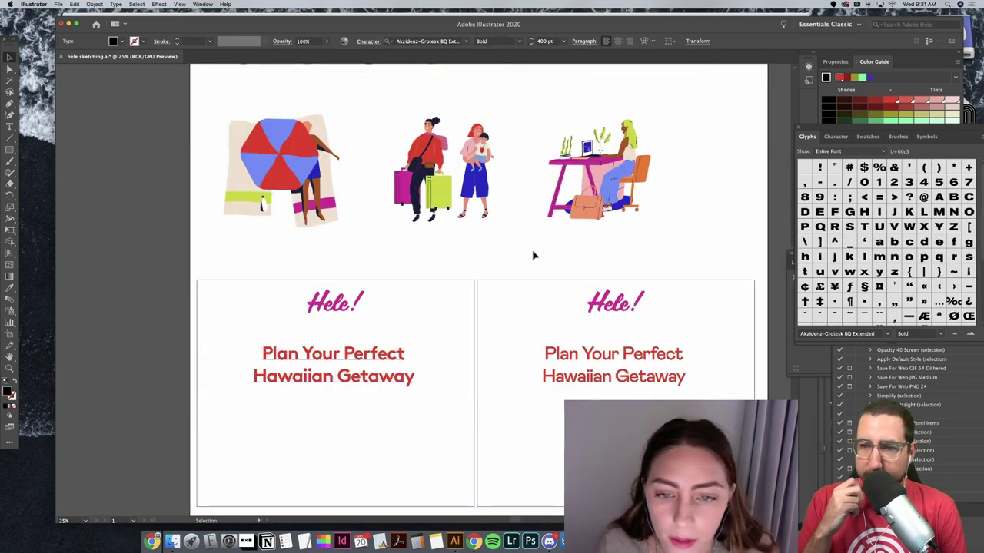
click(702, 249)
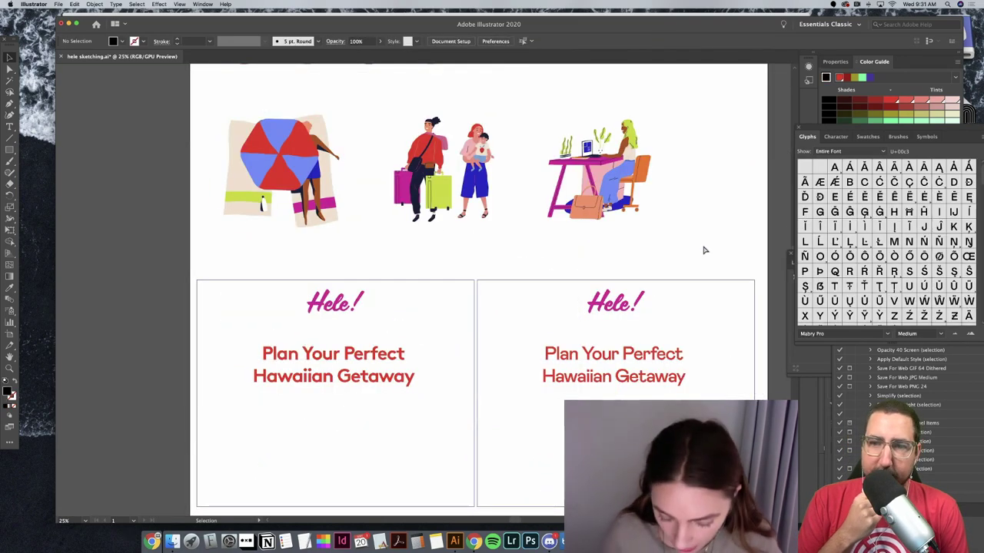
Step: Move the left card off the artboard and shift the remaining card left onto it
key(super+minus)
key(super+minus)
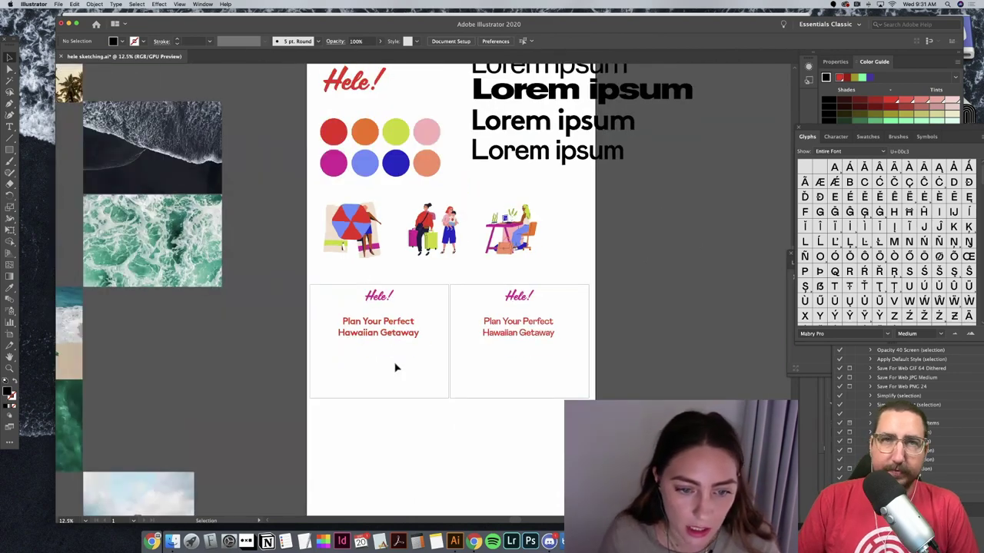
drag(386, 333, 737, 277)
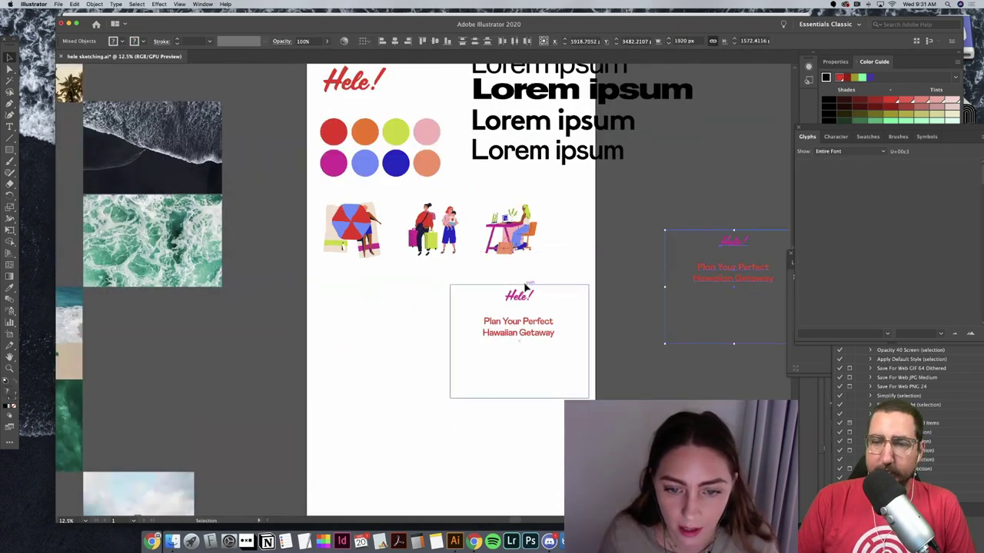
click(533, 340)
drag(534, 341, 462, 350)
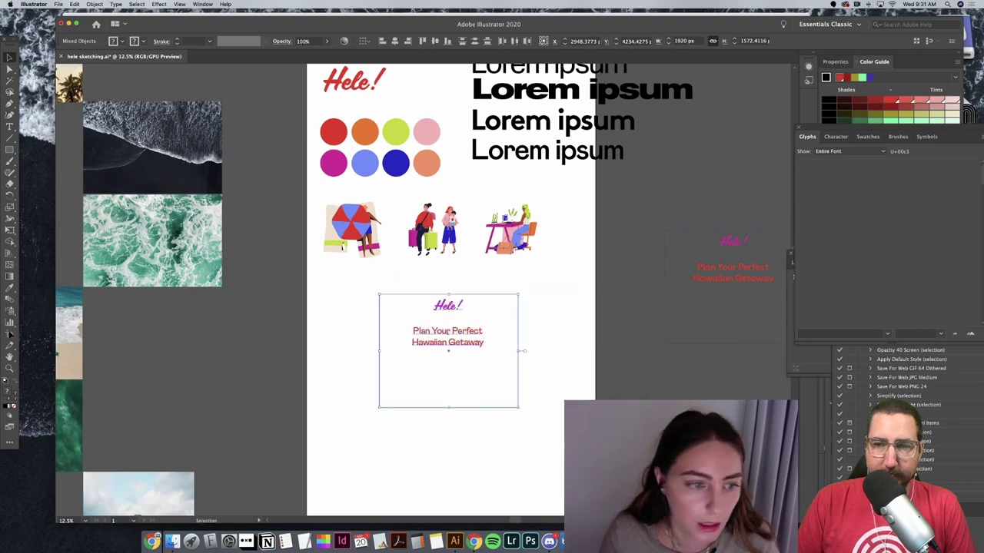
key(a)
click(471, 321)
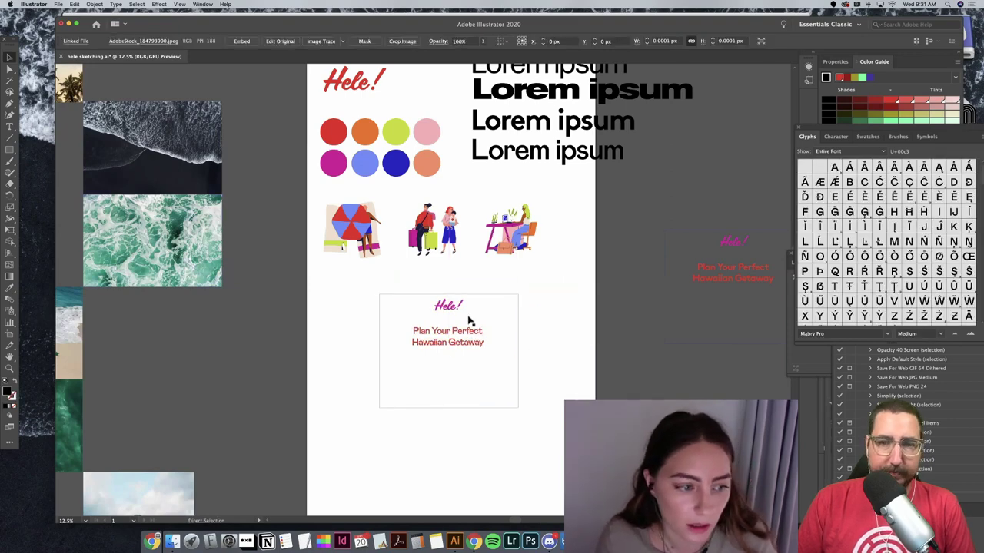
key(v)
scroll(369, 300, left, 6)
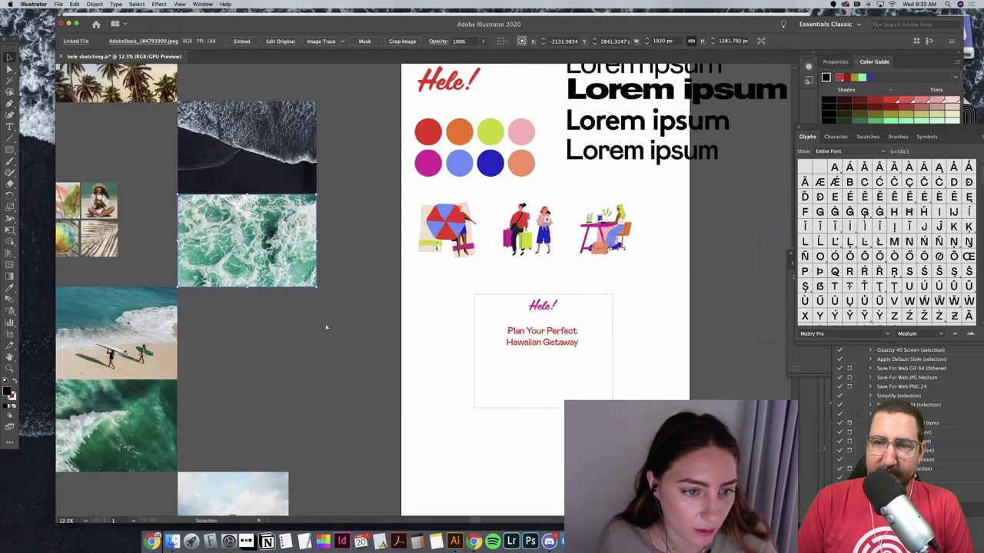
Step: Place a copy of the green ocean photo behind the Hele! card and try a clipping mask
key(a)
key(super+c)
key(super+v)
drag(416, 282, 537, 333)
key(super+bracketleft)
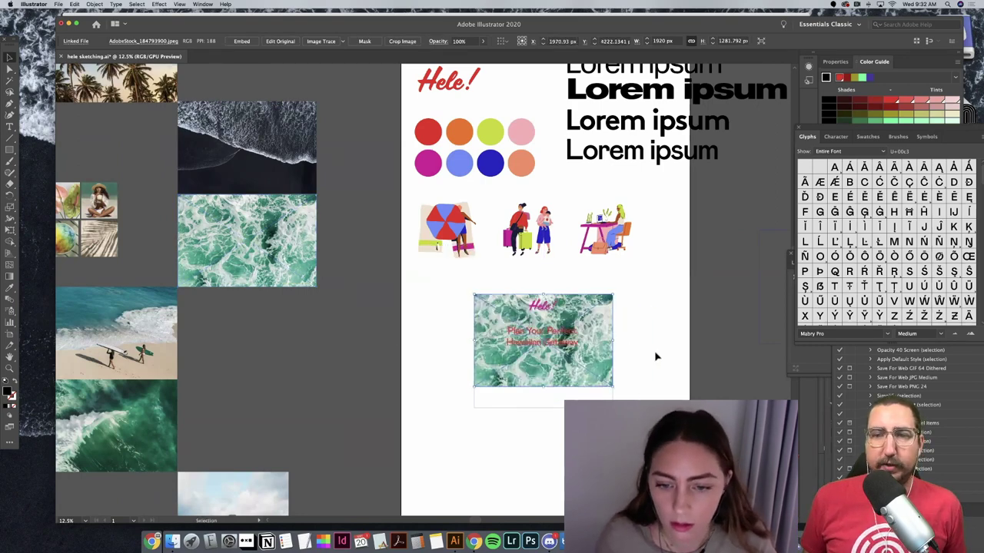
key(super+shift+a)
right_click(537, 336)
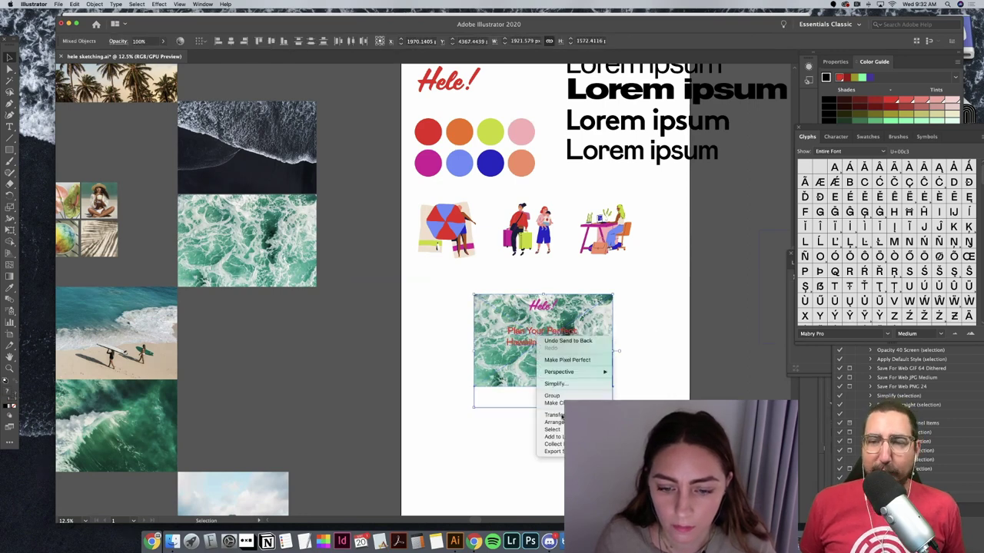
click(553, 402)
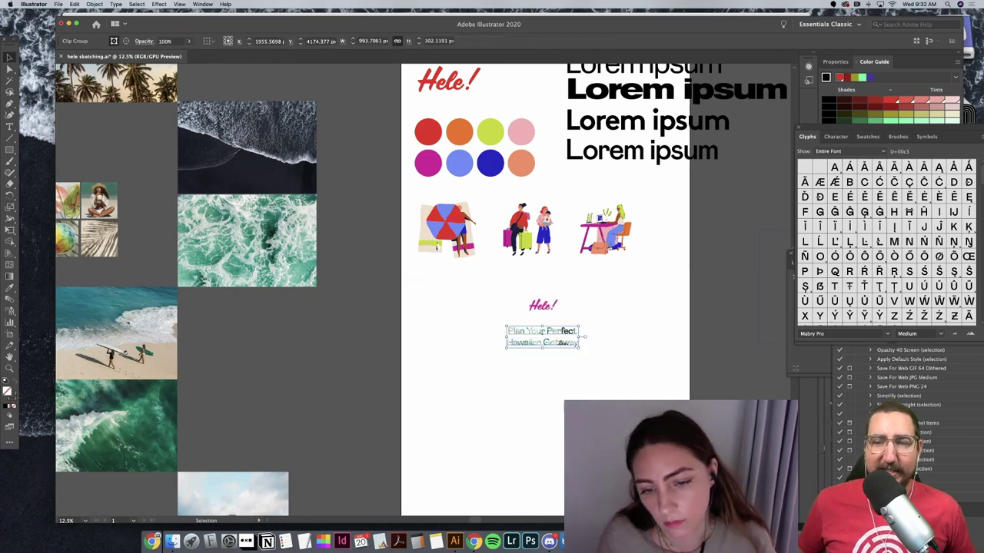
key(super+z)
Step: Reapply the clipping mask, then undo and pull the ocean photo out beside the card
right_click(588, 371)
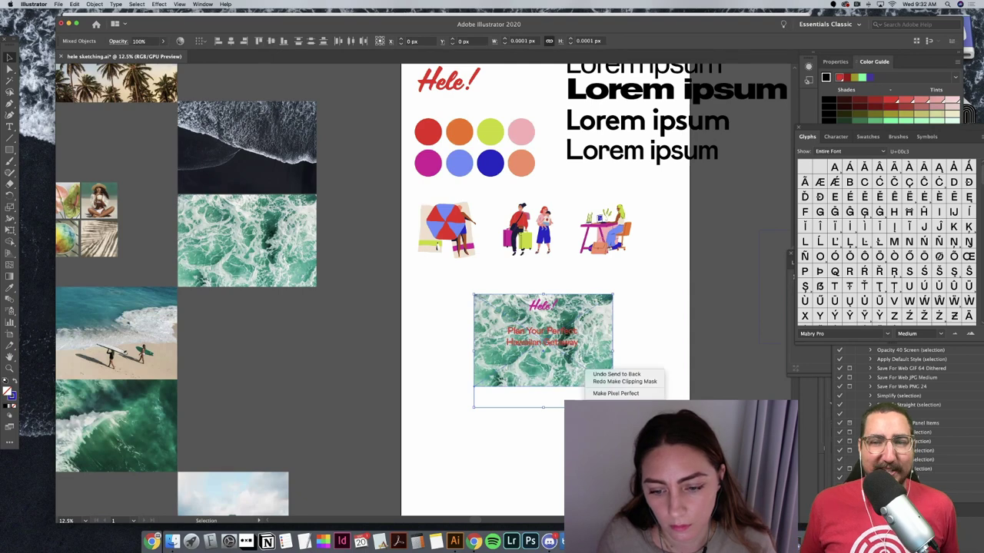
click(607, 339)
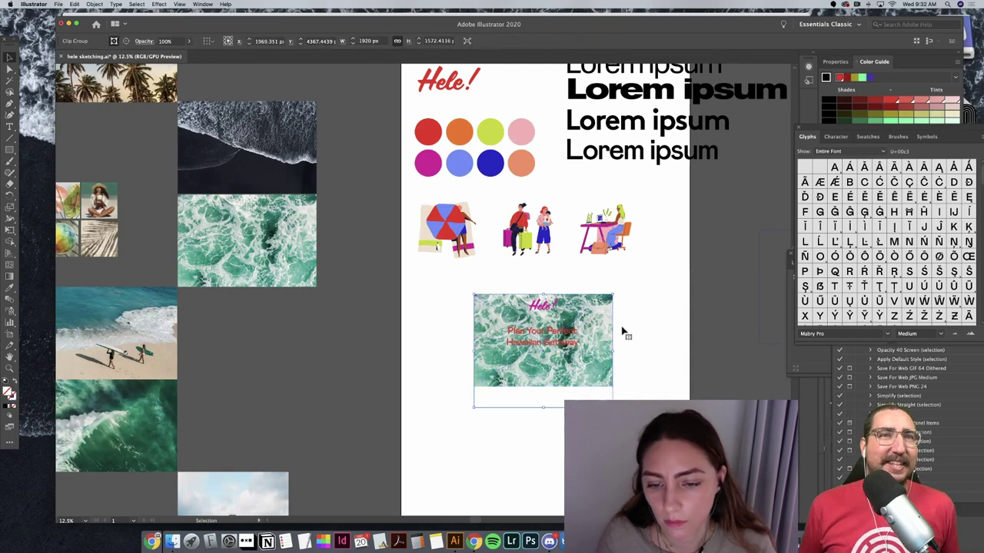
drag(622, 329, 647, 388)
key(super+z)
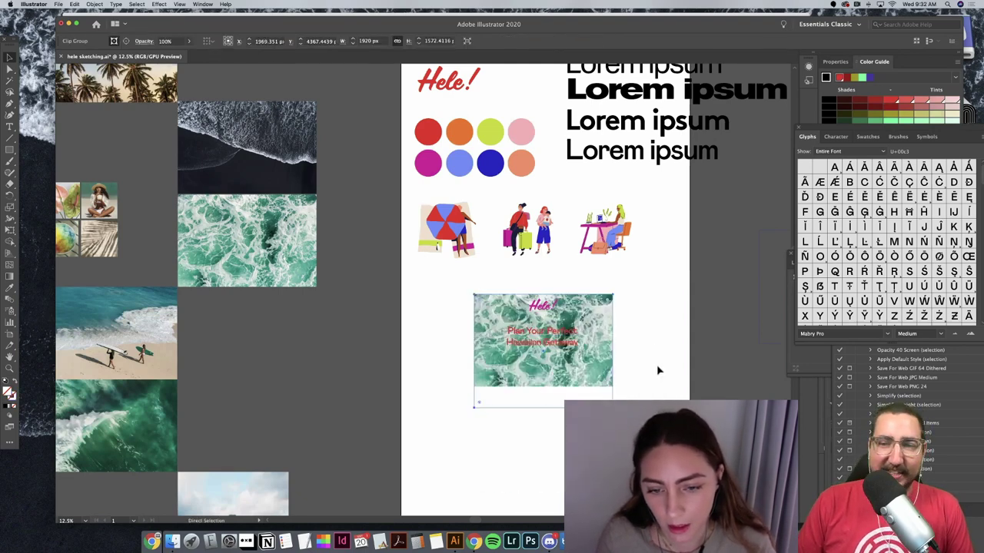
key(a)
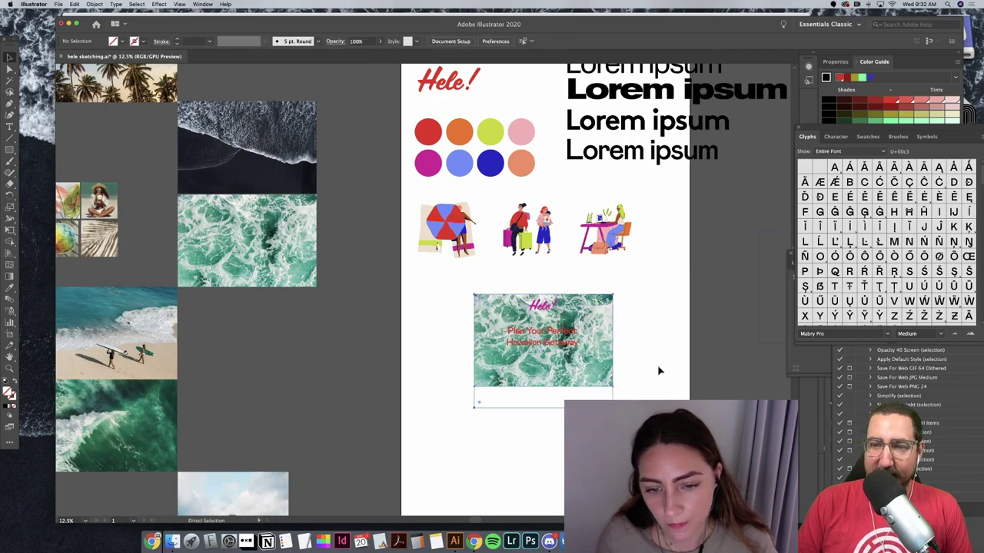
drag(556, 313, 289, 306)
scroll(149, 199, up, 1)
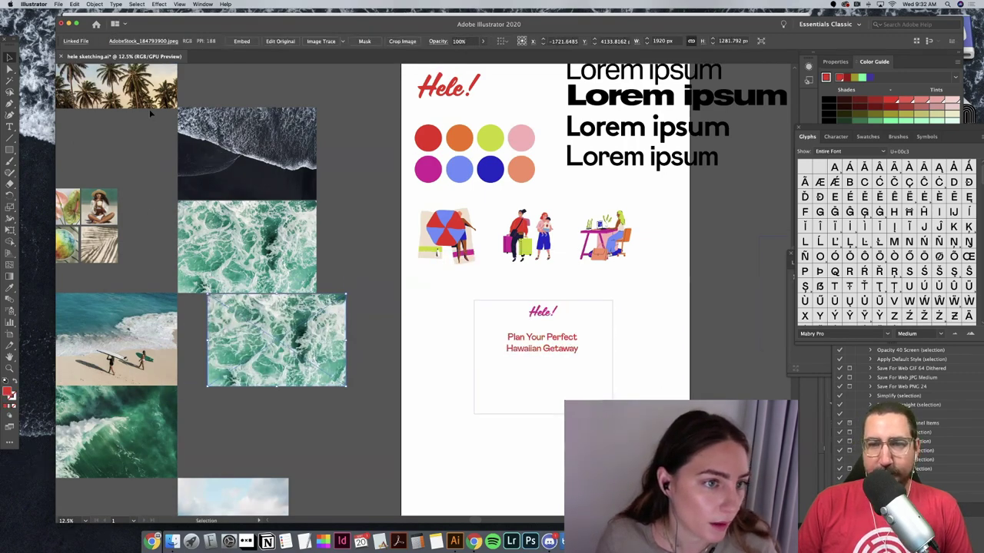
Step: Paste the palm-trees photo, shorten the card rectangle, and position the photo over it
scroll(149, 109, up, 5)
key(cmd+v)
drag(383, 258, 507, 377)
key(super+z)
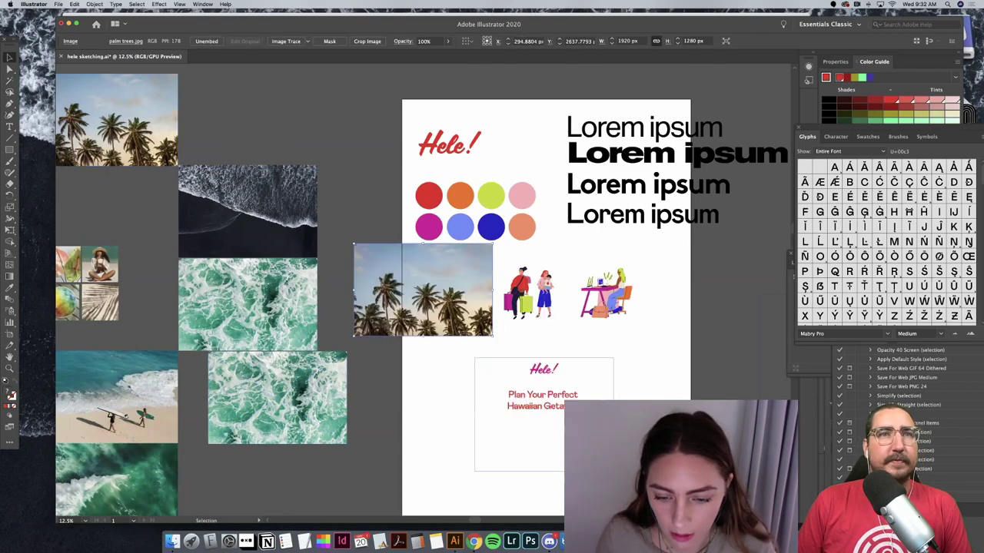
click(543, 471)
drag(544, 473, 546, 443)
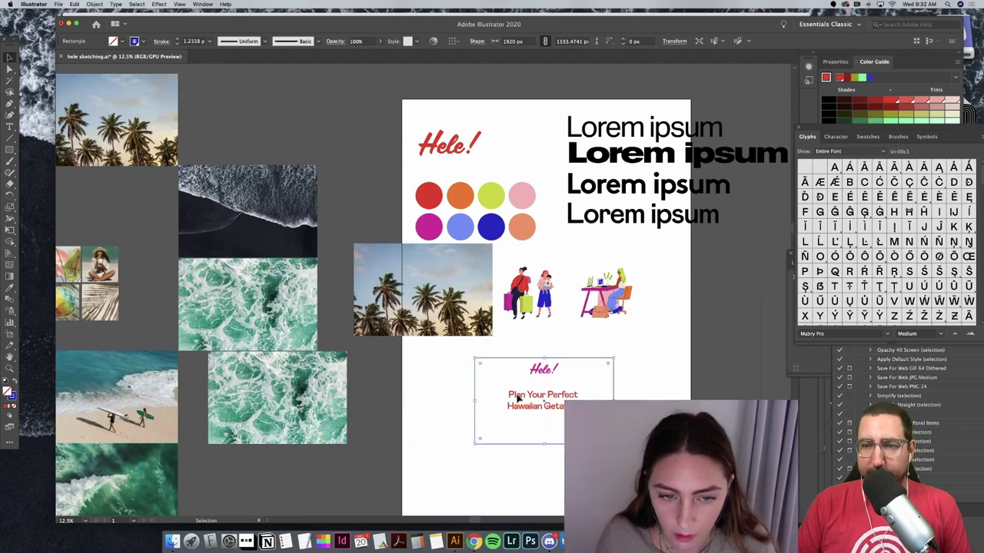
drag(449, 335, 452, 343)
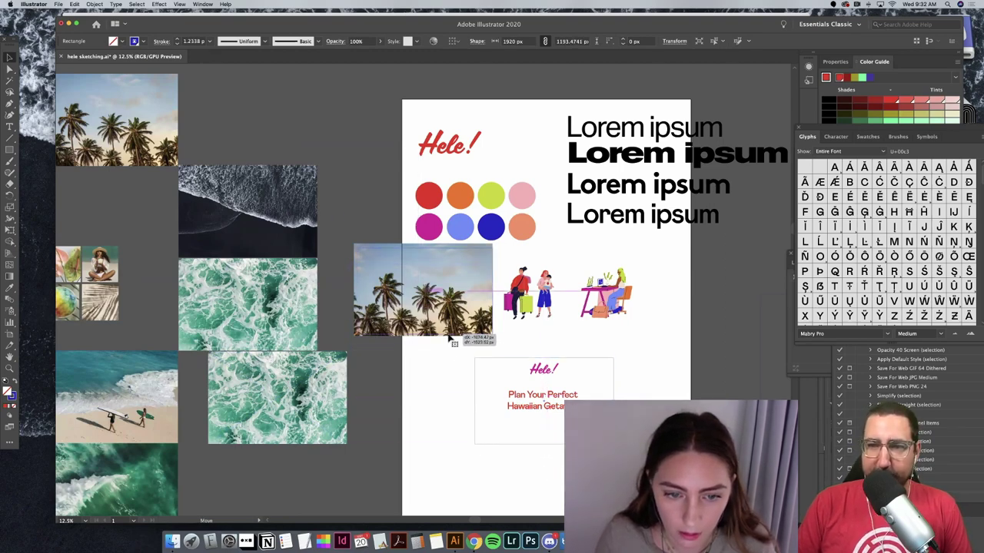
Step: Try masking the palm photo with the card, then dismiss the error and undo
right_click(430, 312)
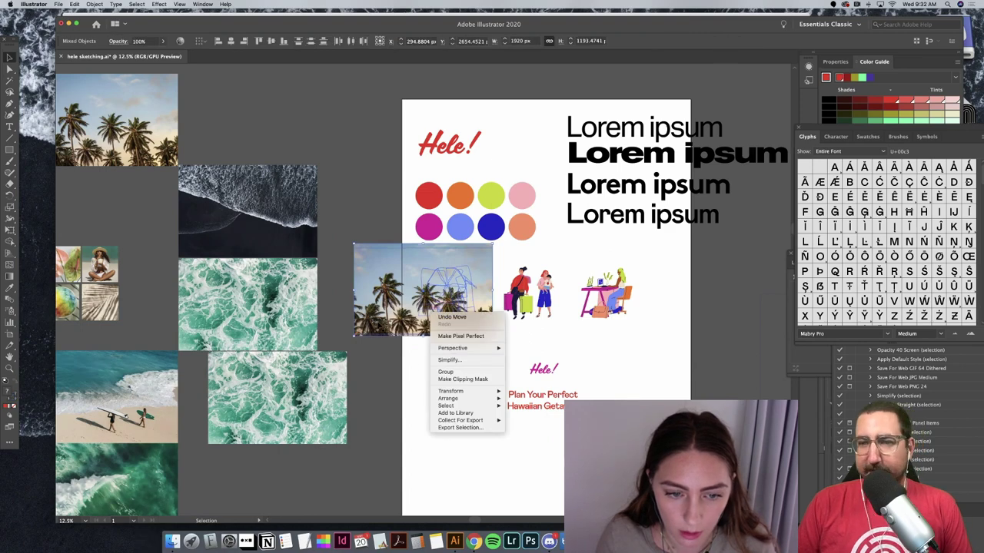
click(383, 314)
right_click(382, 314)
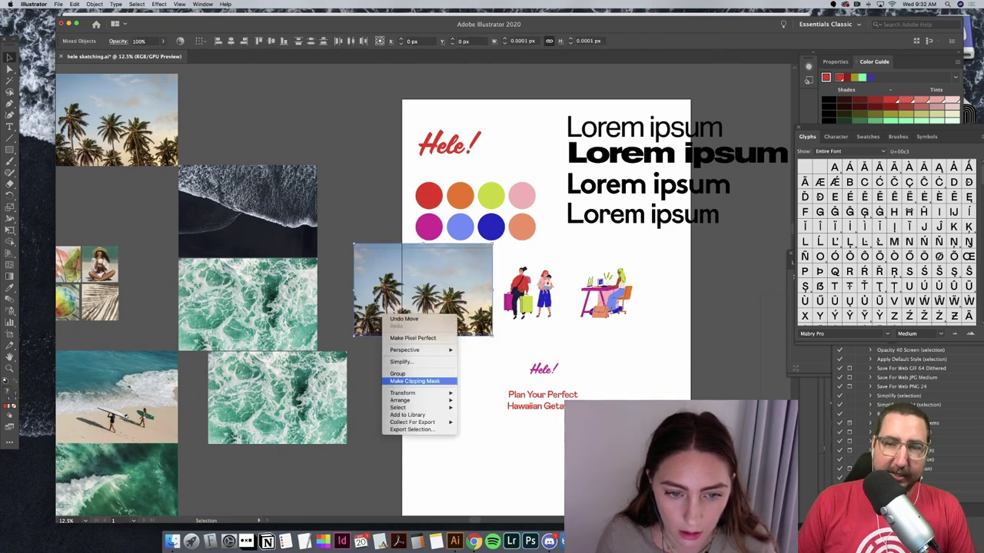
click(415, 381)
key(Return)
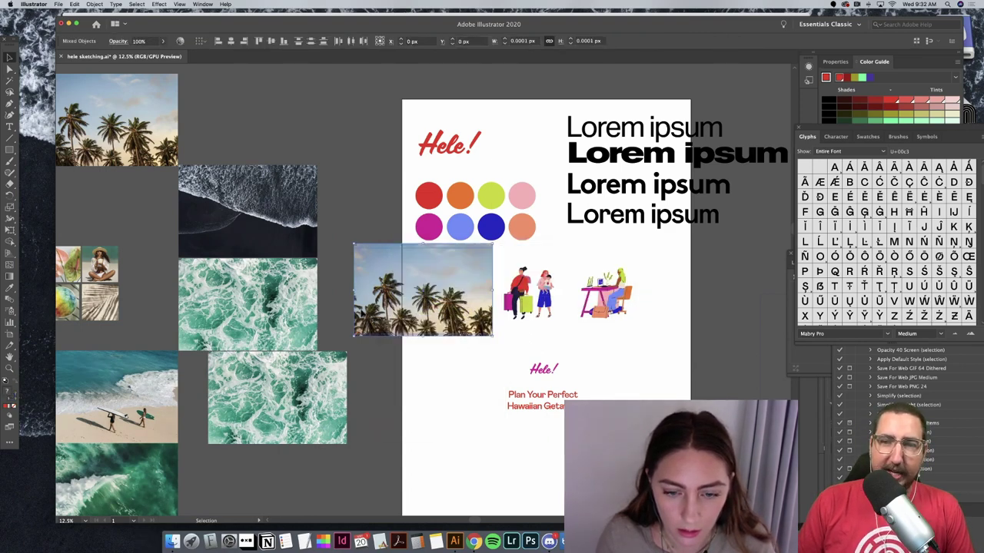
key(super+z)
Step: Move the palm photo below the caption and retry the clipping mask, dismissing the error
right_click(460, 408)
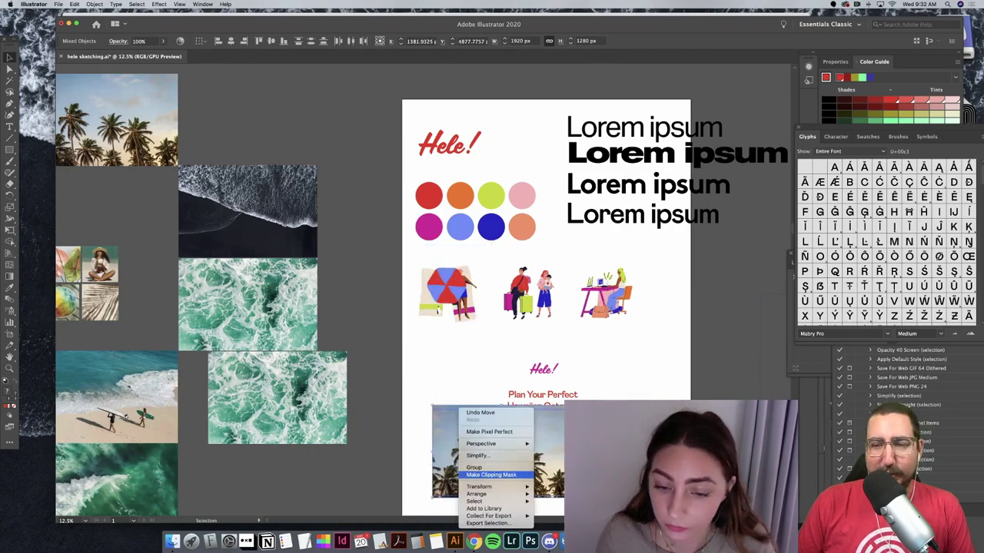
click(492, 475)
click(601, 285)
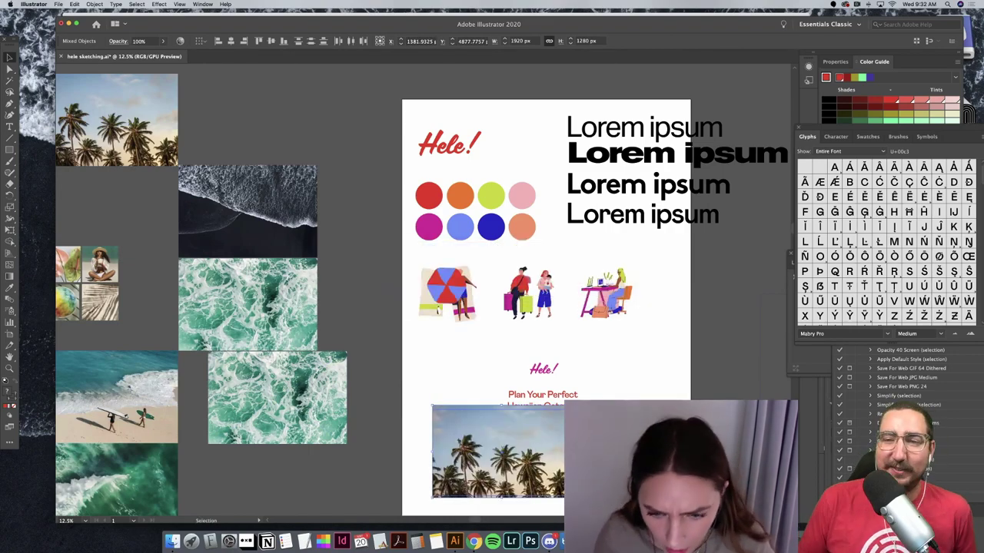
scroll(498, 359, down, 3)
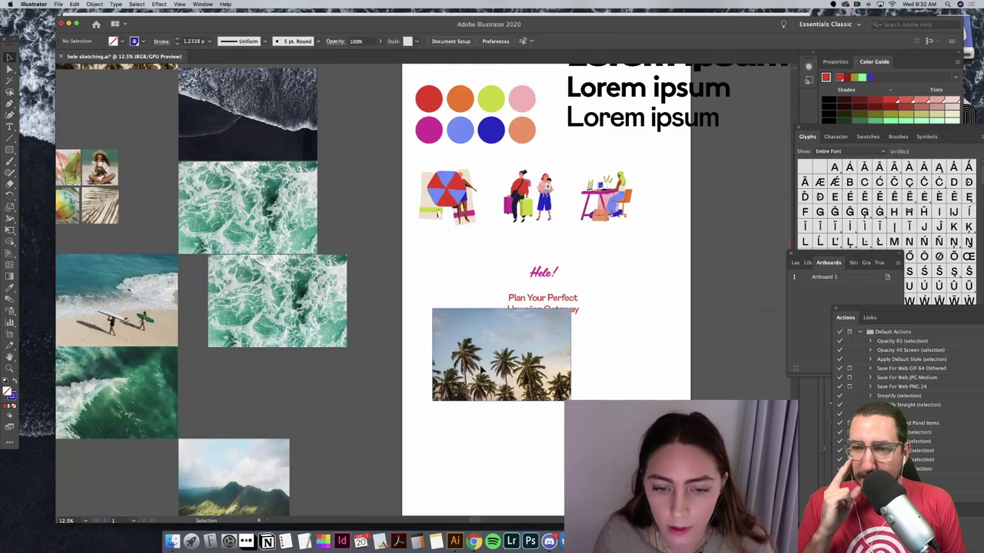
drag(498, 359, 534, 418)
right_click(533, 405)
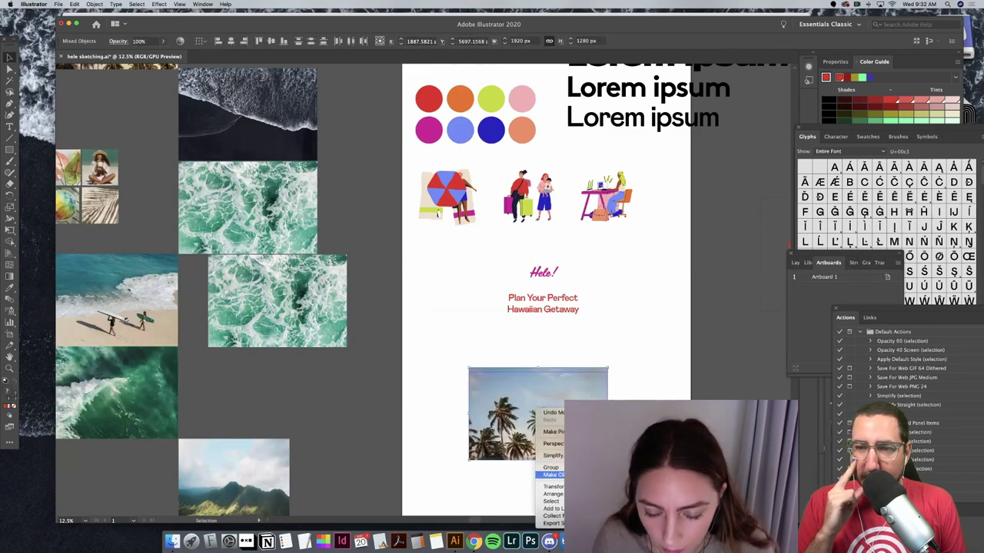
click(550, 474)
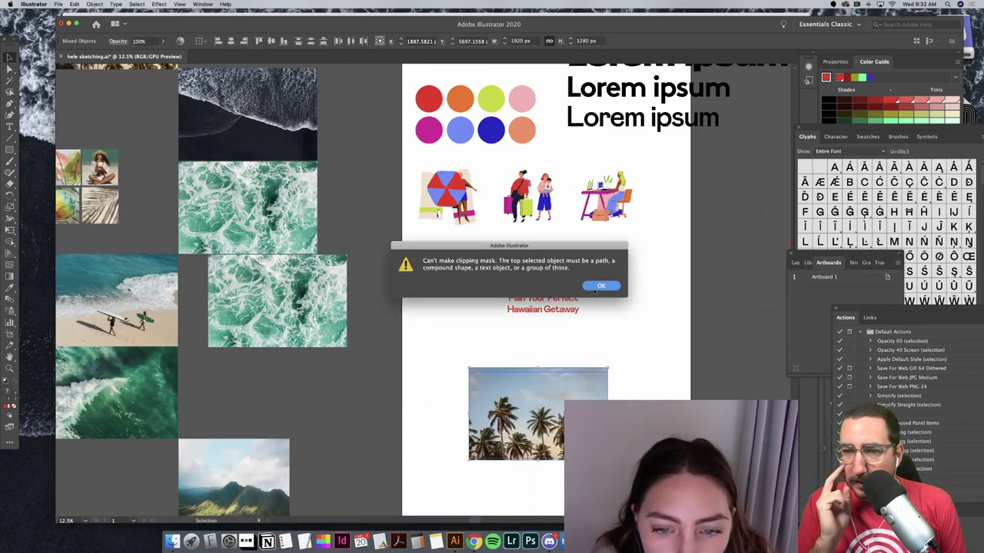
click(601, 285)
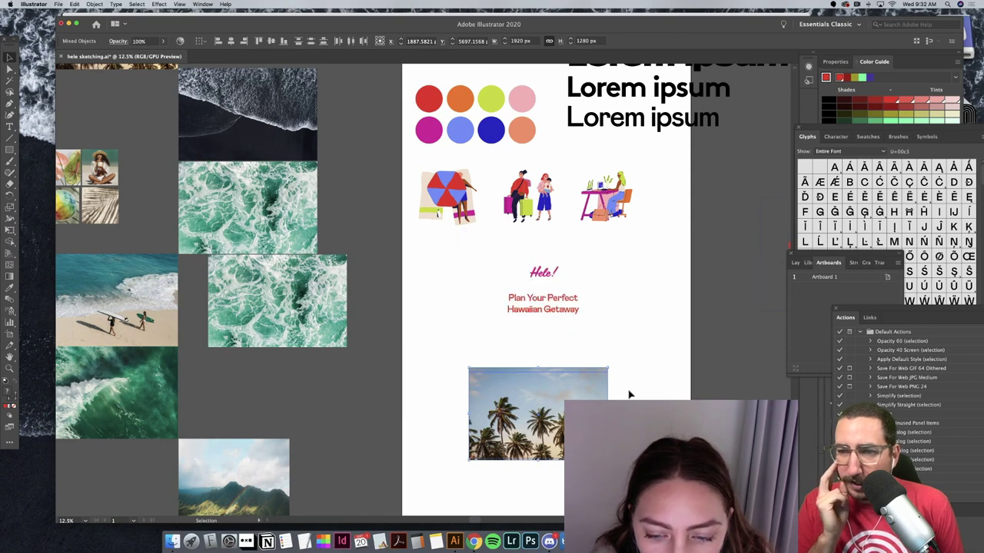
Step: Clip the palm photo to the card rectangle and move it up behind the card text
click(597, 376)
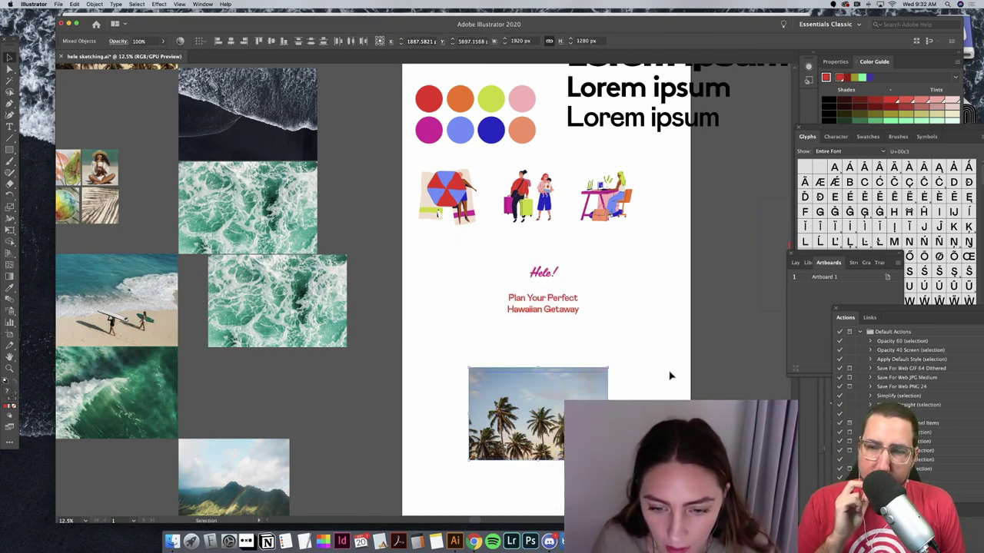
key(super+7)
click(591, 362)
drag(589, 368, 590, 306)
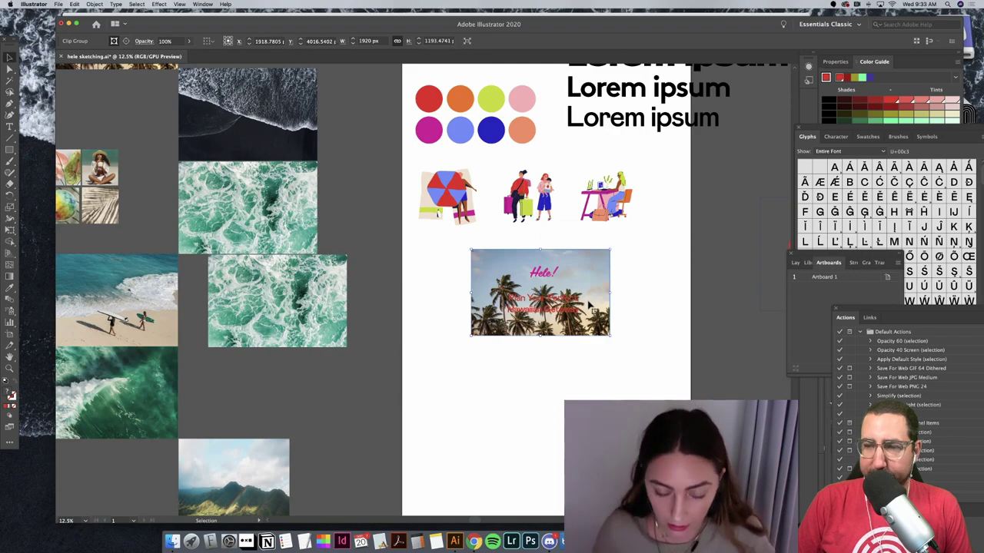
key(shift+Down)
key(shift+Down)
key(shift+Down)
key(shift+Down)
key(shift+Down)
key(shift+Down)
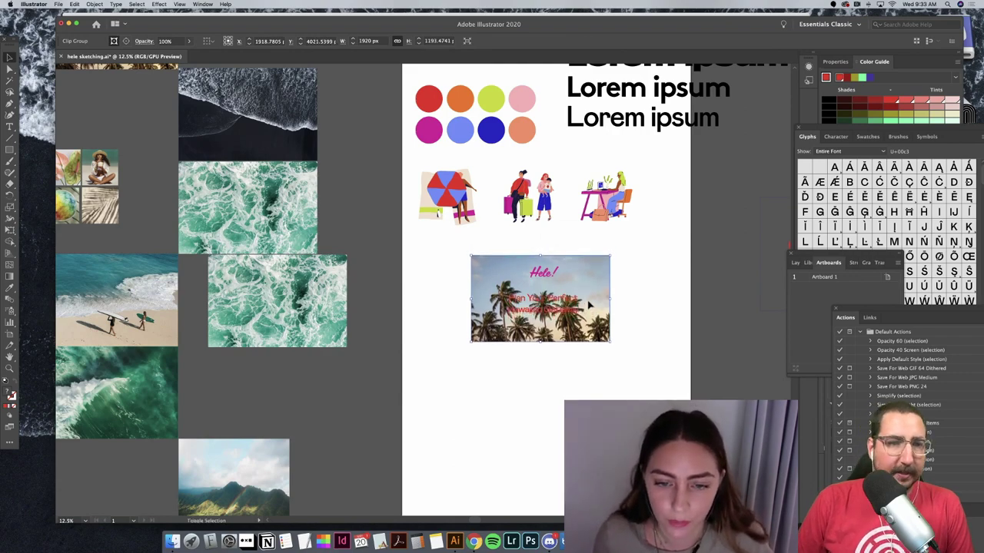
key(shift+Down)
key(shift+Down)
key(shift+Down)
key(shift+Down)
Step: Enlarge and reposition the palm photo inside its clip group
key(super+equal)
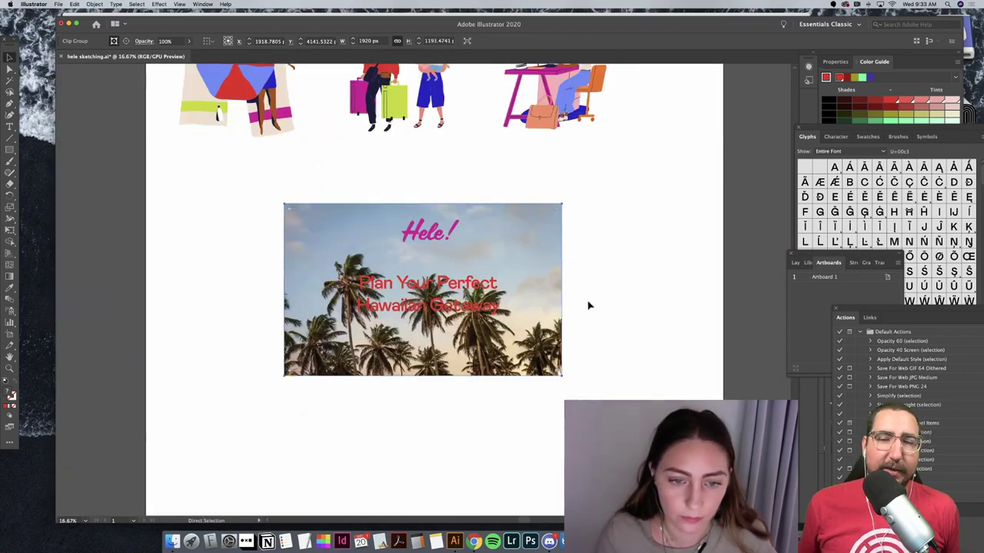
key(super+equal)
double_click(554, 222)
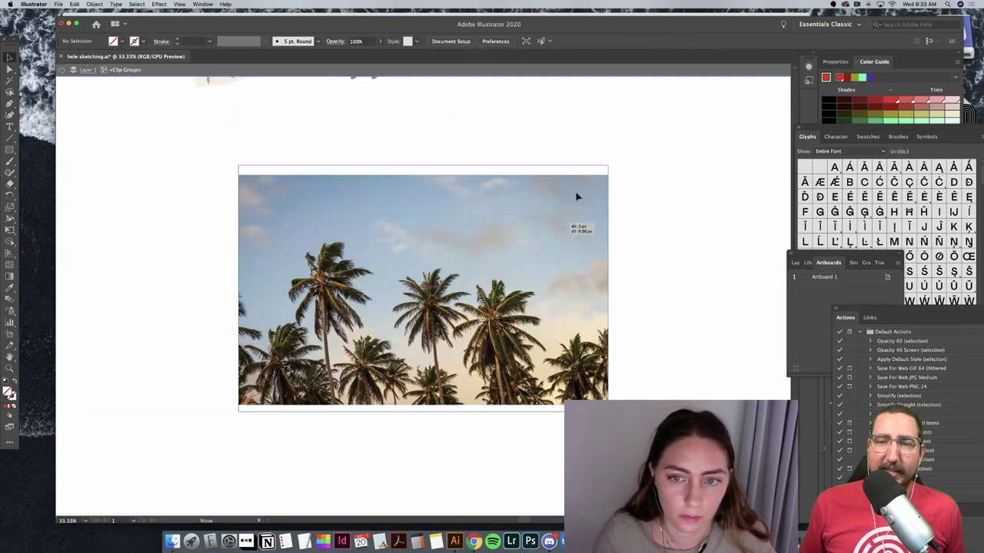
click(578, 197)
drag(607, 164, 714, 100)
drag(526, 294, 500, 350)
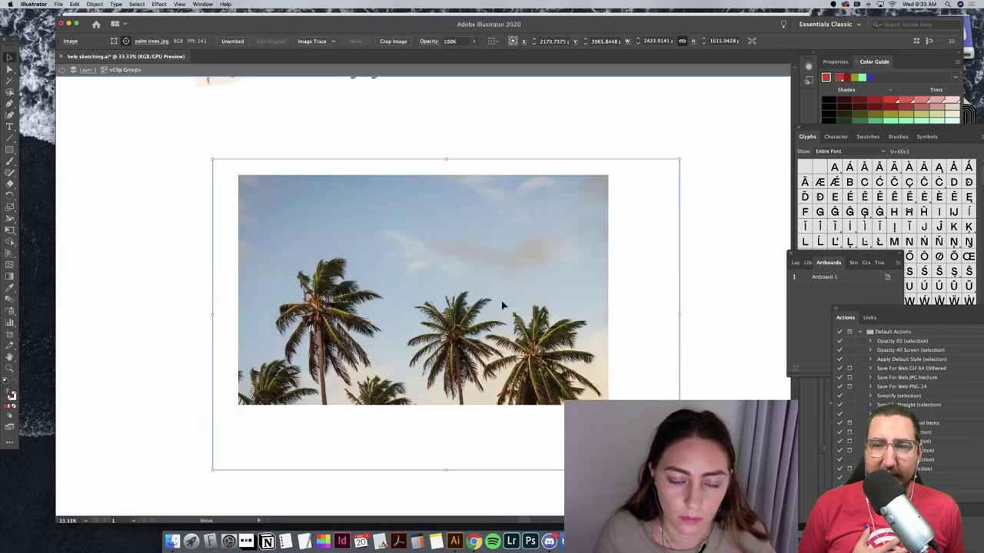
drag(502, 305, 488, 310)
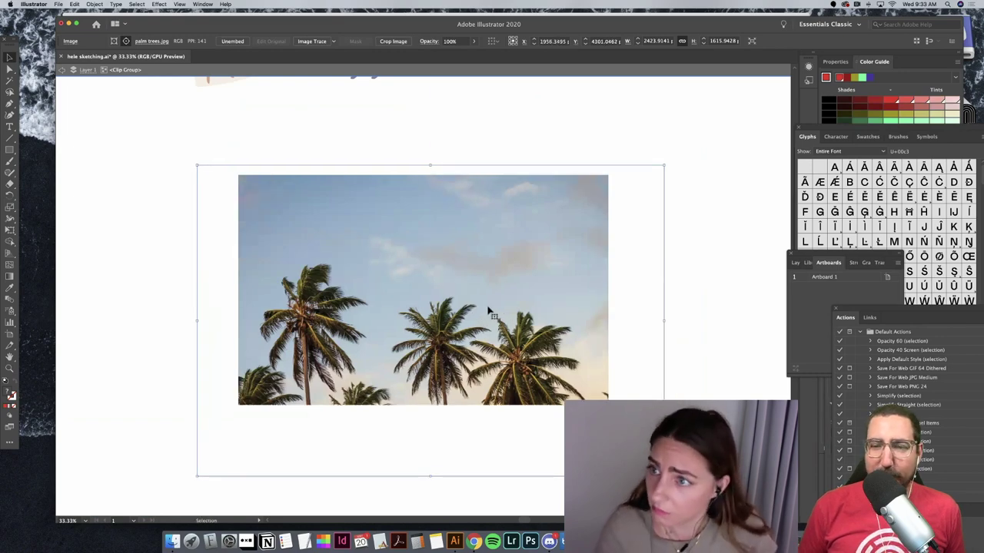
double_click(573, 227)
drag(573, 228, 578, 238)
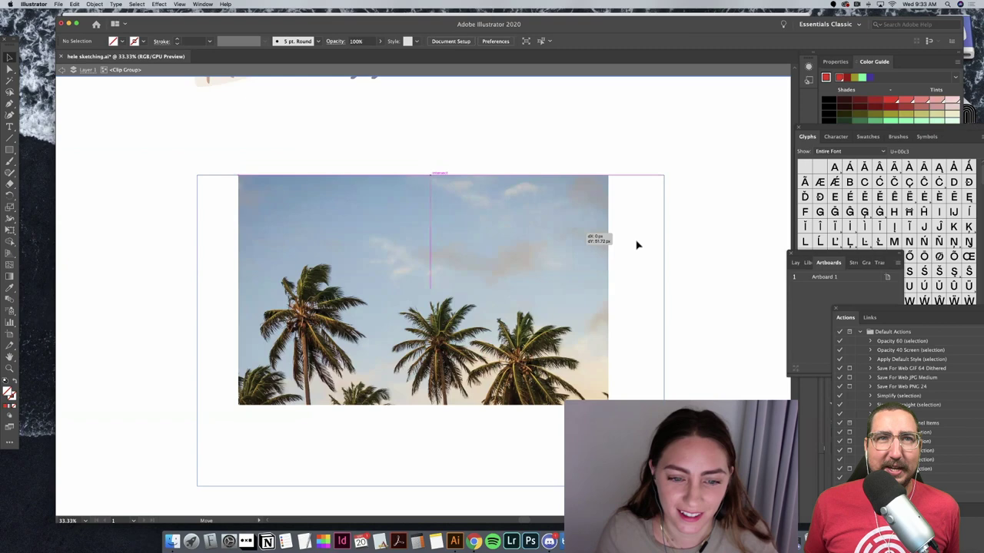
double_click(727, 218)
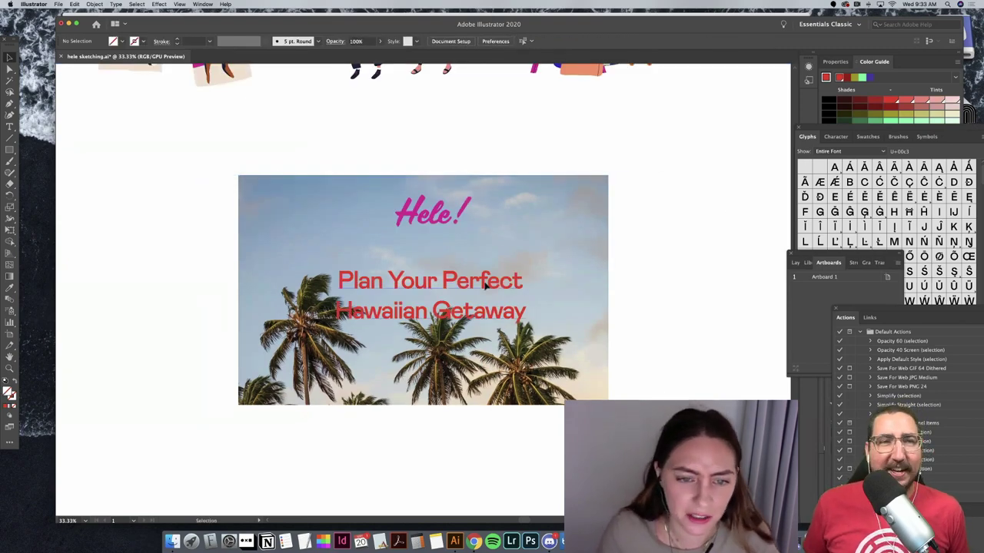
Step: Raise the headline text, then slightly resize and nudge the palm image within its frame
drag(485, 286, 449, 275)
click(437, 222)
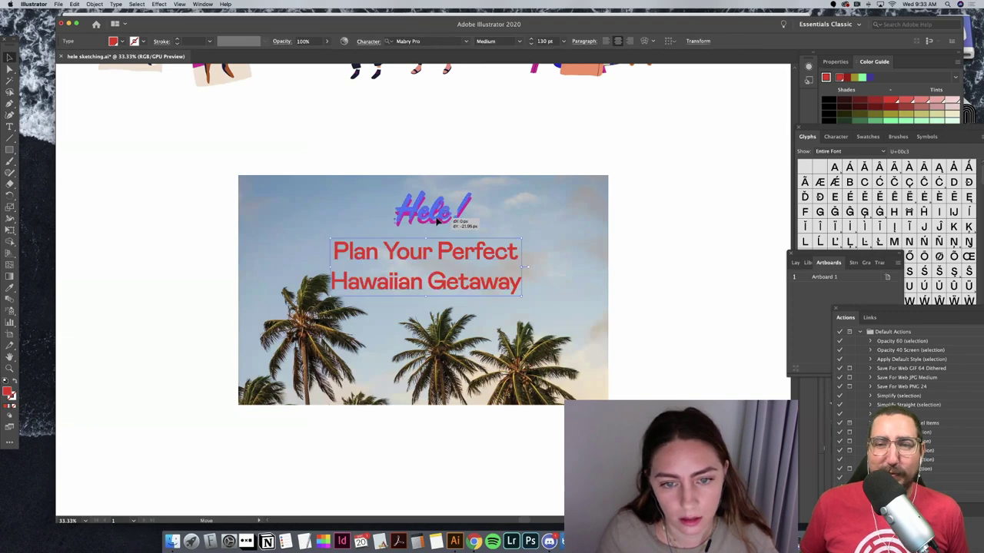
click(697, 310)
double_click(596, 364)
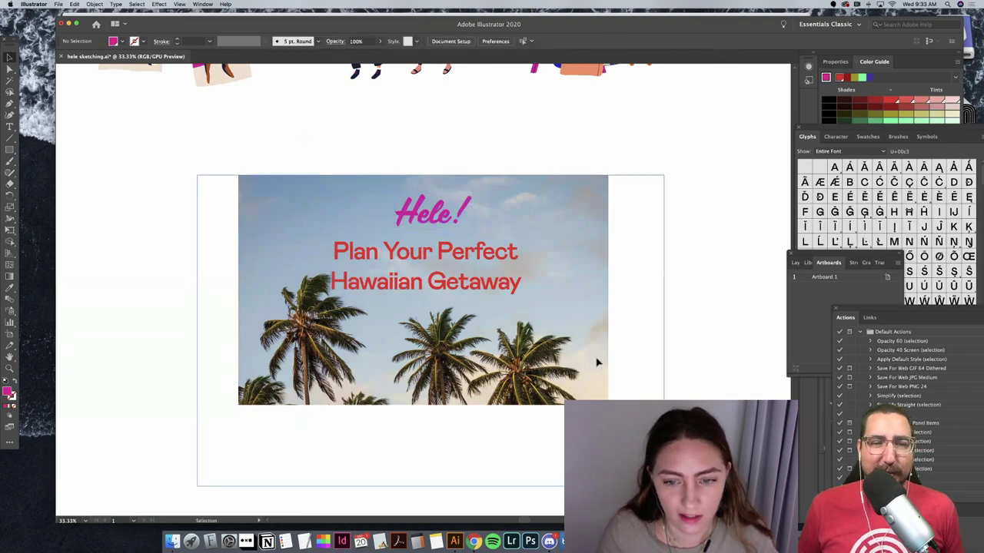
click(596, 366)
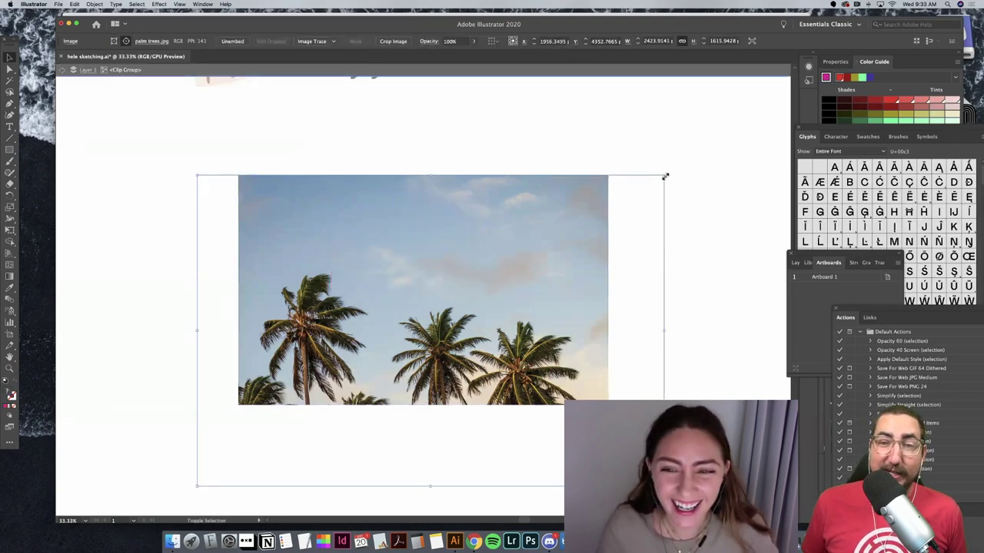
drag(664, 177, 659, 174)
drag(549, 251, 550, 246)
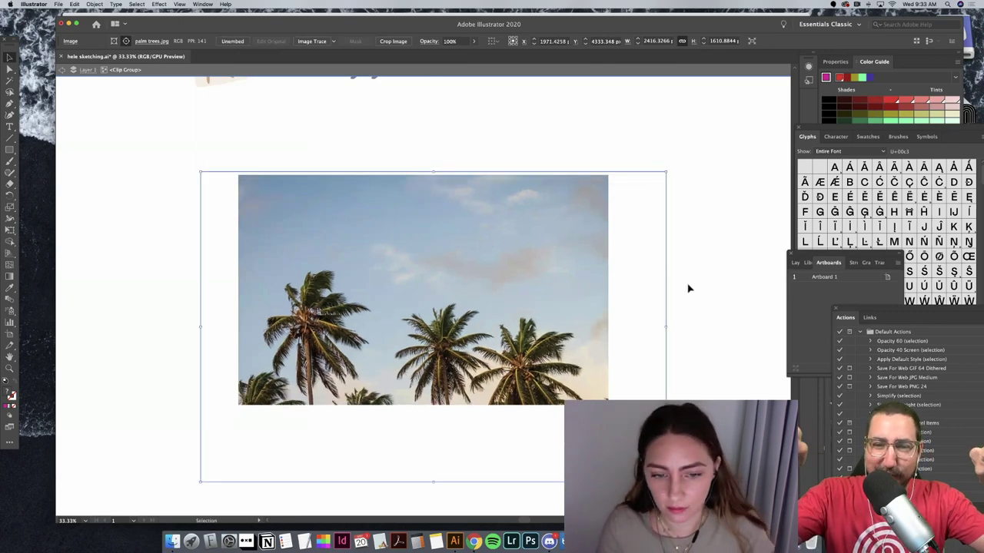
click(688, 289)
Step: Shrink the Hele! logo above the headline
click(451, 192)
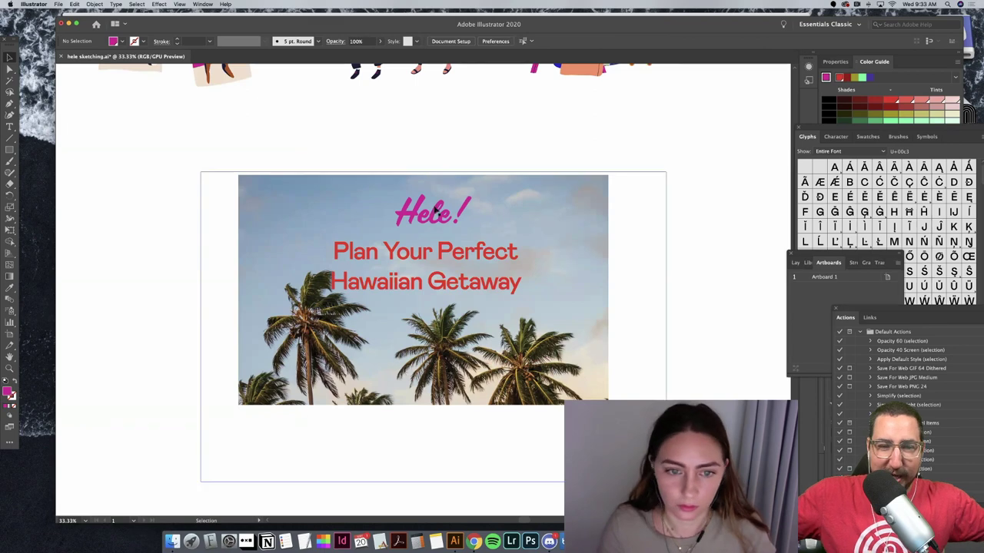
click(472, 195)
drag(446, 216, 441, 207)
right_click(437, 211)
click(432, 223)
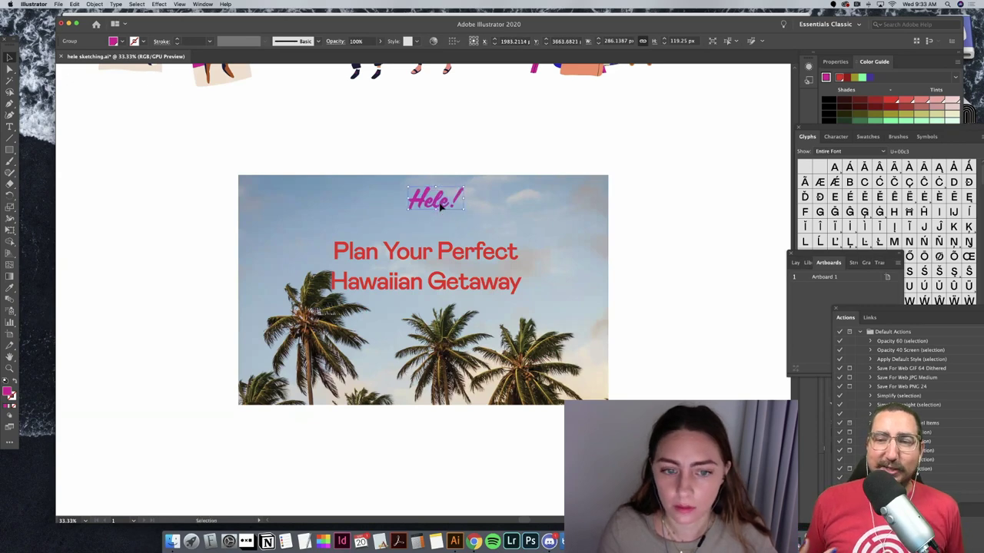
click(513, 150)
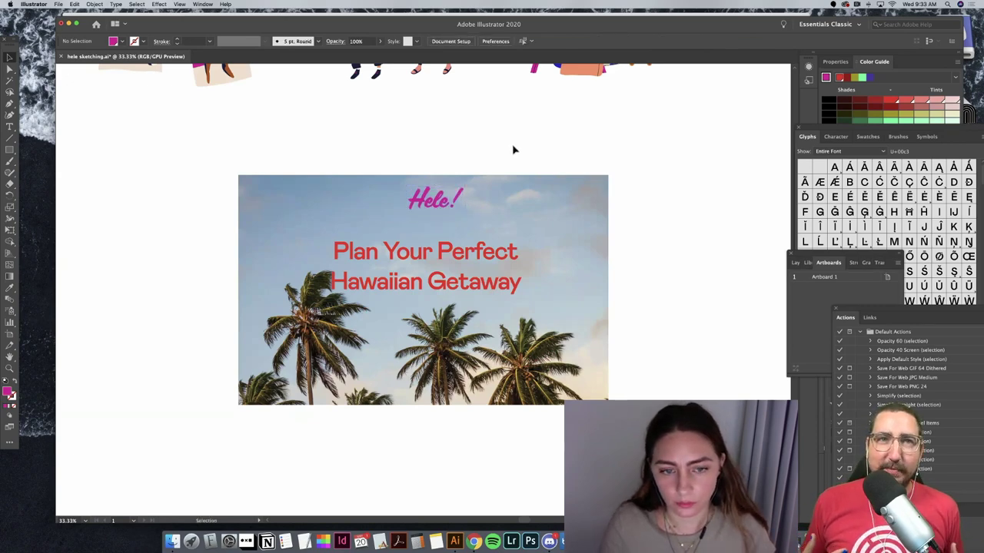
Step: Set the Plan Your Perfect Hawaiian Getaway headline's tracking to 0 and copy it
drag(498, 282, 469, 282)
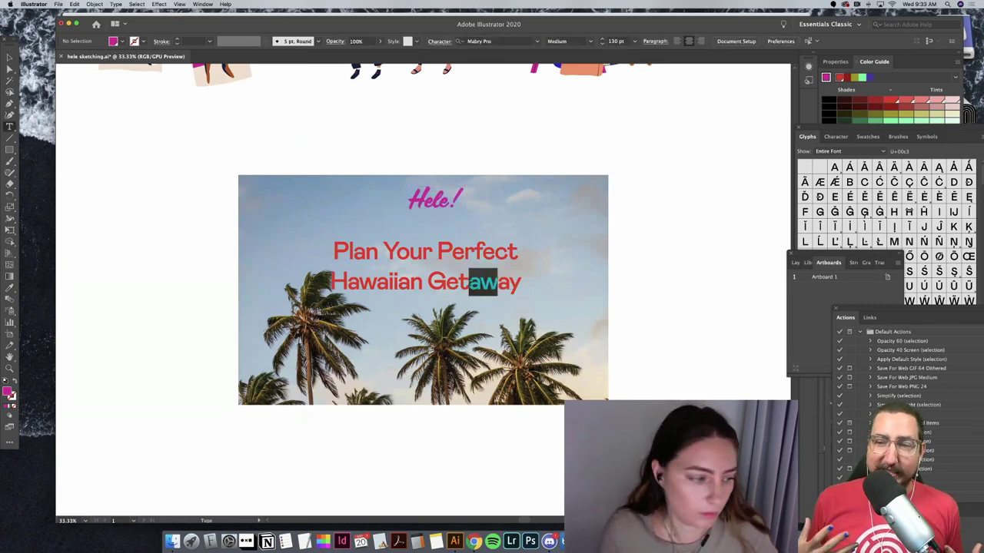
triple_click(334, 252)
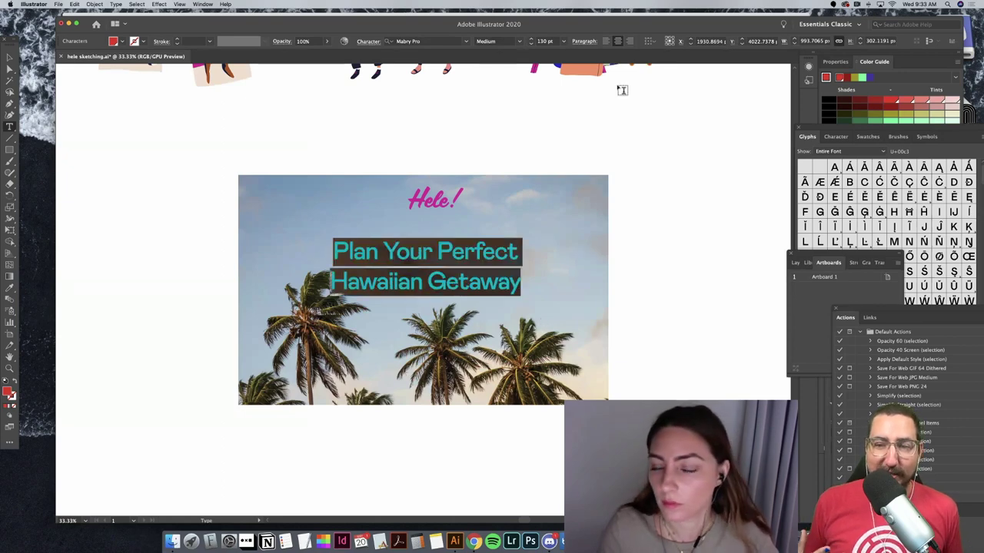
click(368, 41)
click(353, 98)
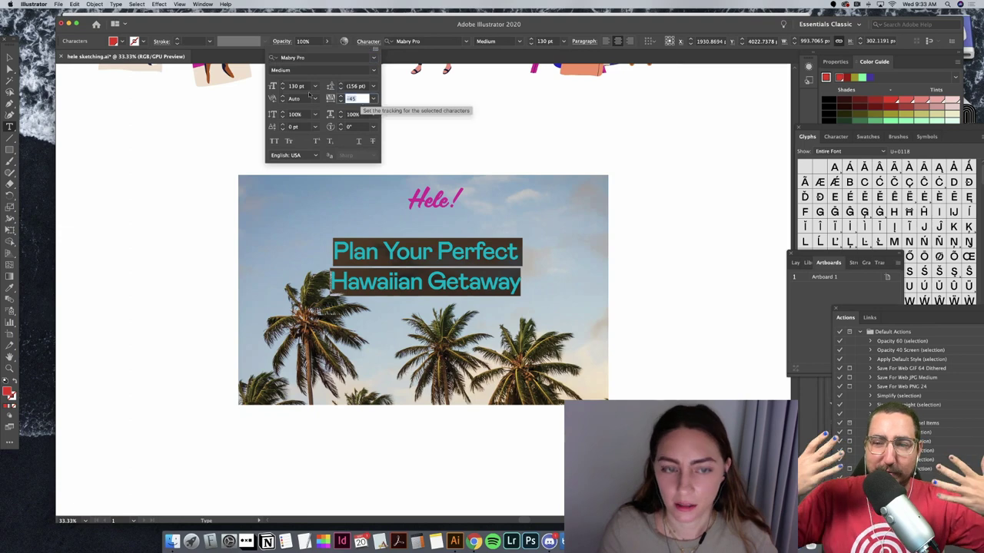
text(0)
key(Return)
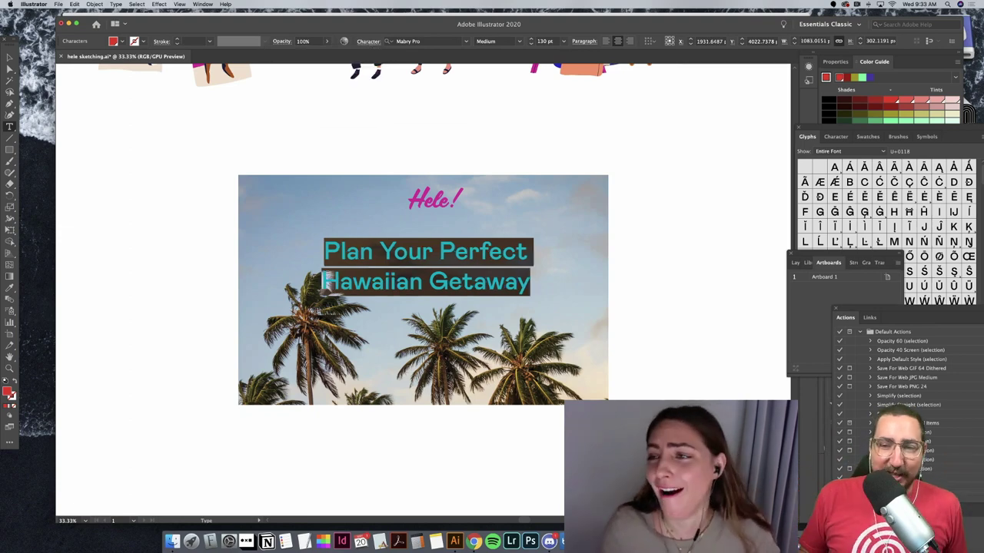
key(Escape)
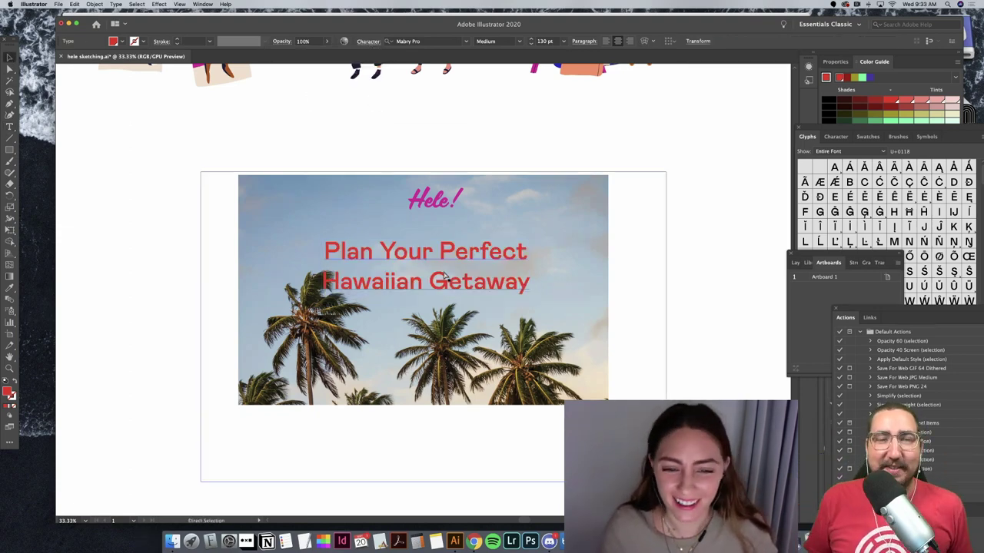
key(super+c)
Step: Paste the headline copy at the hero's upper left and retype it as a single SOUVENIRS line
key(super+v)
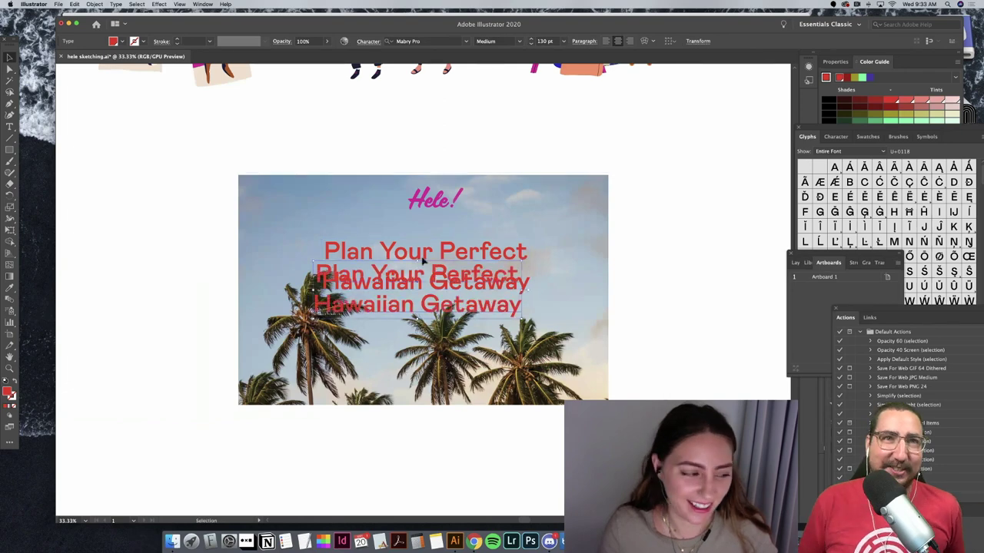
drag(463, 313, 384, 212)
triple_click(384, 204)
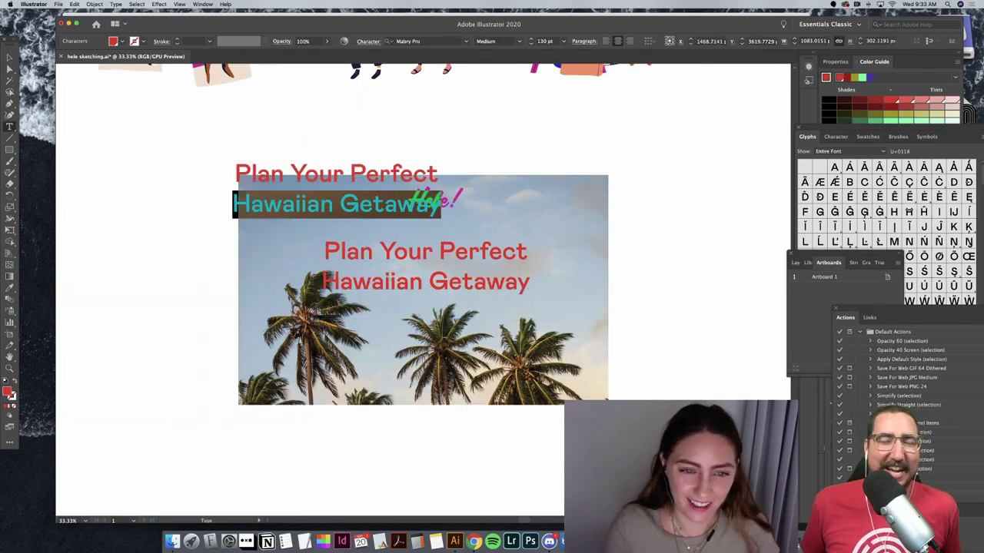
key(BackSpace)
triple_click(375, 168)
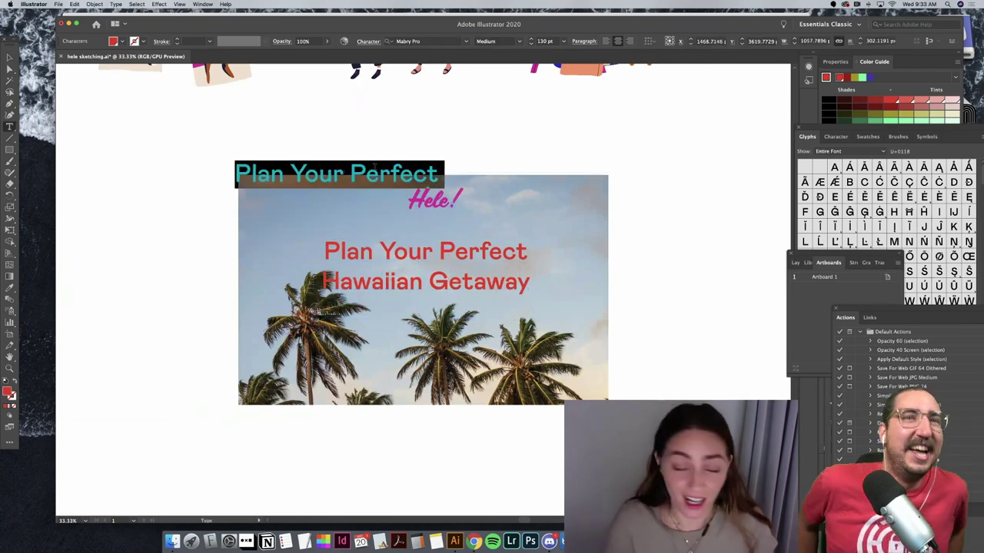
text(SO)
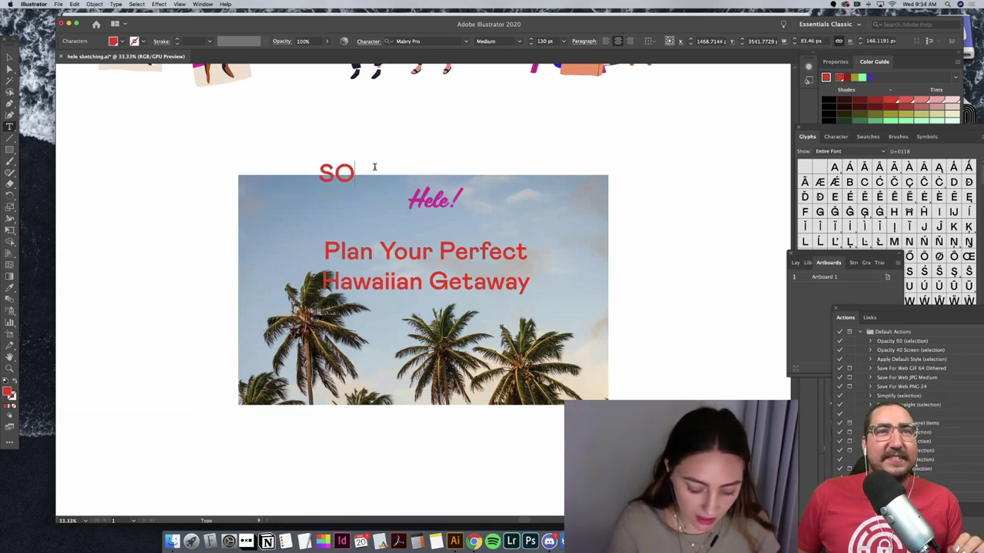
text(UVENIRS)
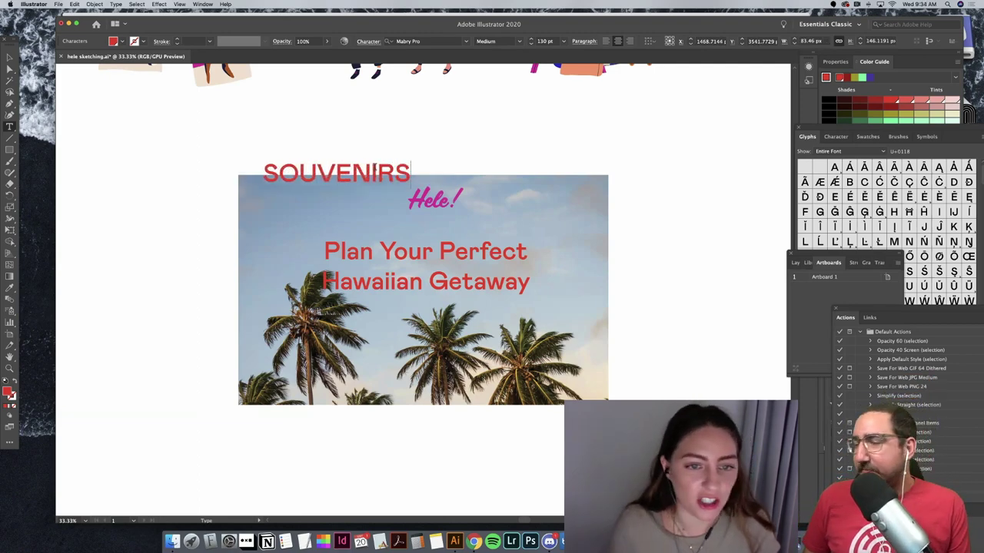
Step: Set the SOUVENIRS label's font size to 70 pt
double_click(375, 170)
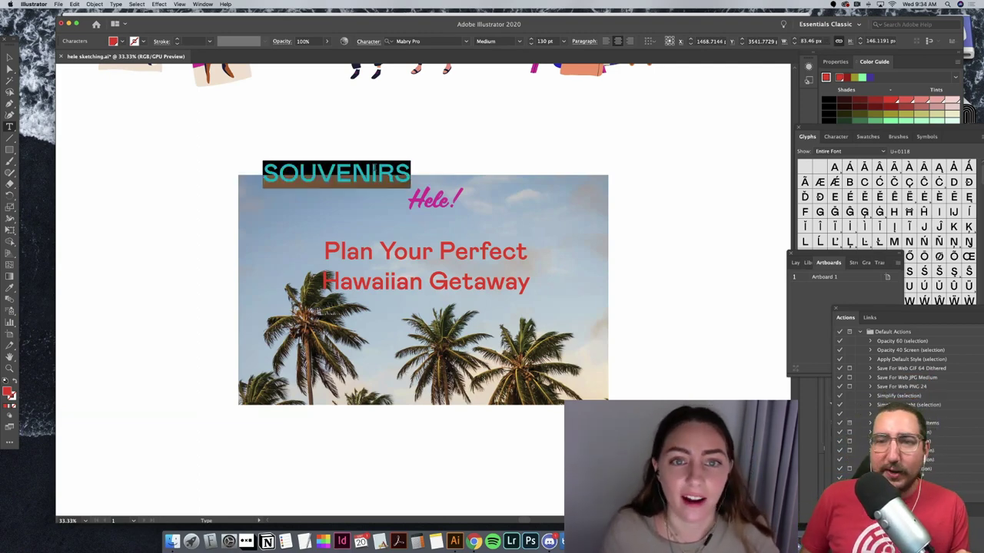
click(544, 41)
text(70)
key(Return)
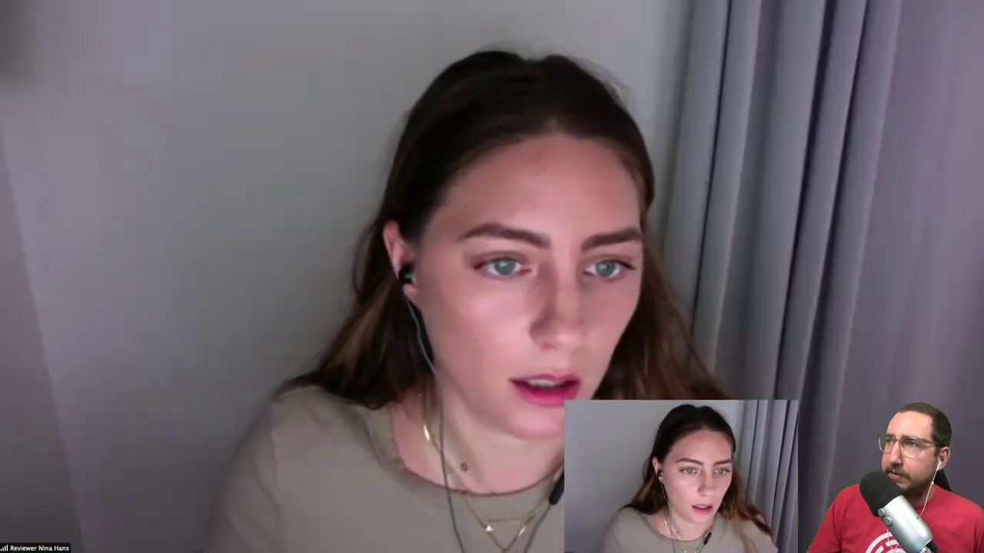
right_click(705, 405)
click(715, 409)
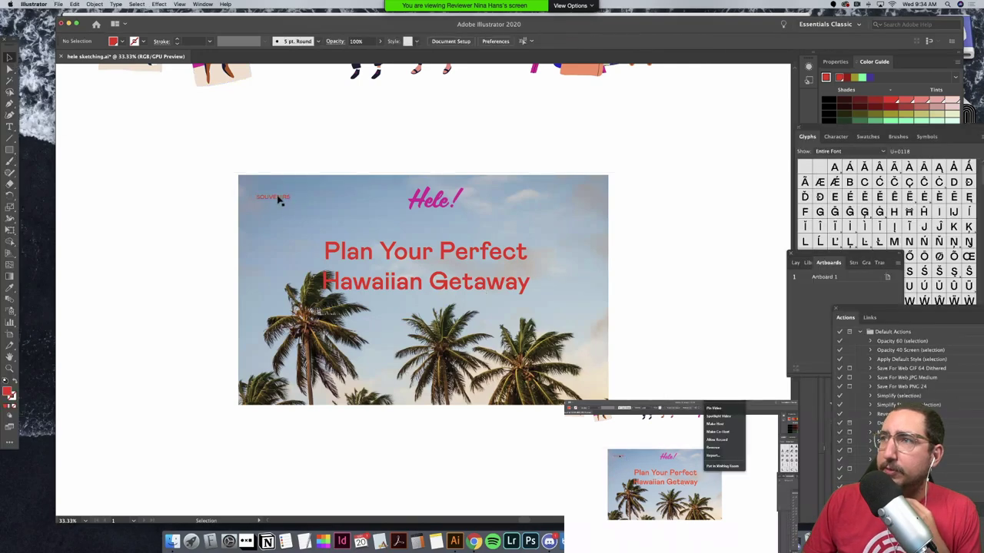
Step: Edit the JOURNAL nav label text
click(718, 410)
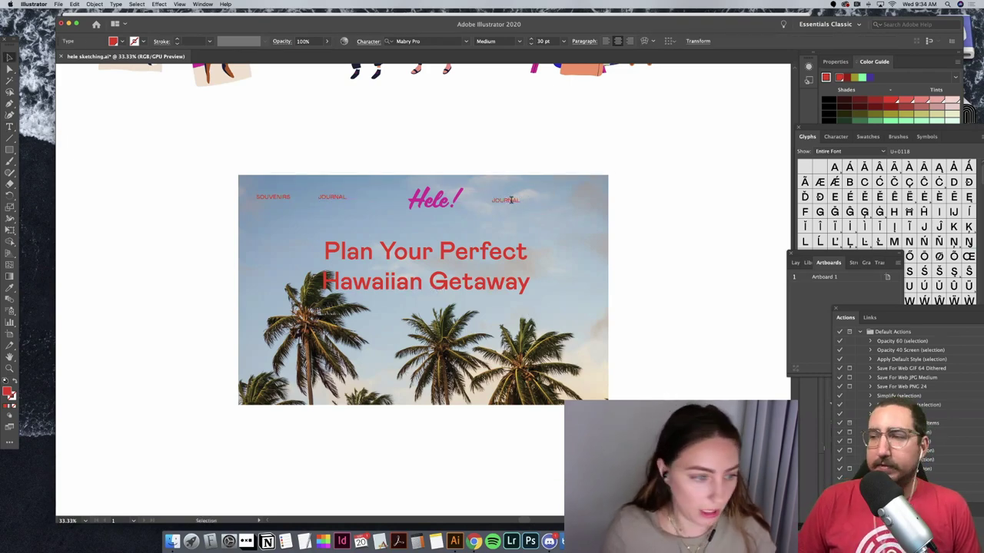
double_click(510, 200)
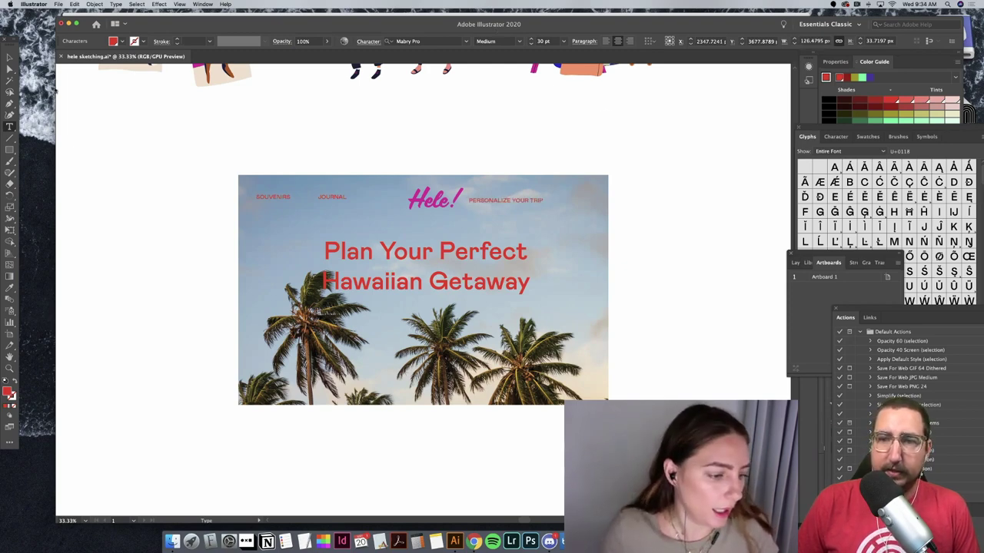
click(9, 59)
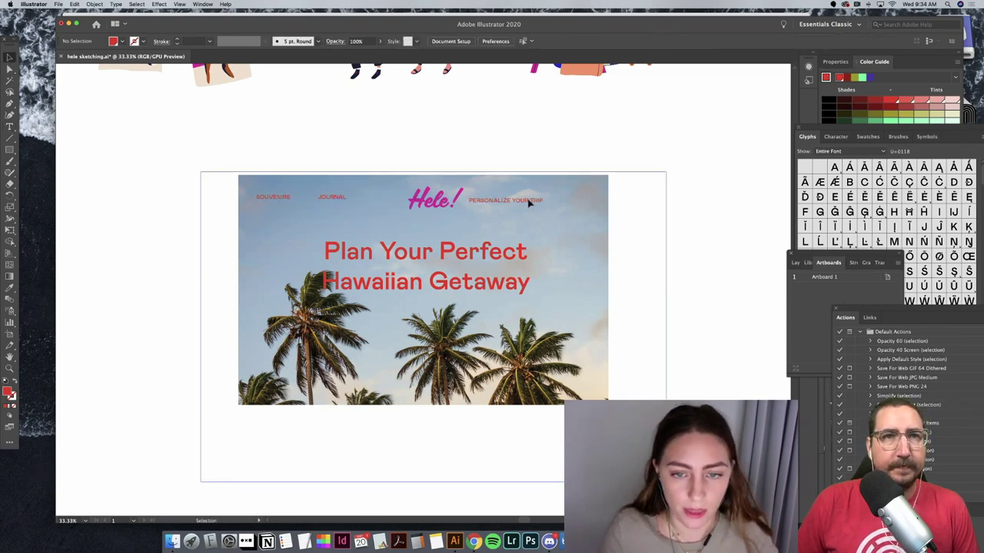
Step: Duplicate PERSONALIZE YOUR TRIP, retype it as LOCAL TIPS, and place it beside the original
drag(529, 201, 537, 227)
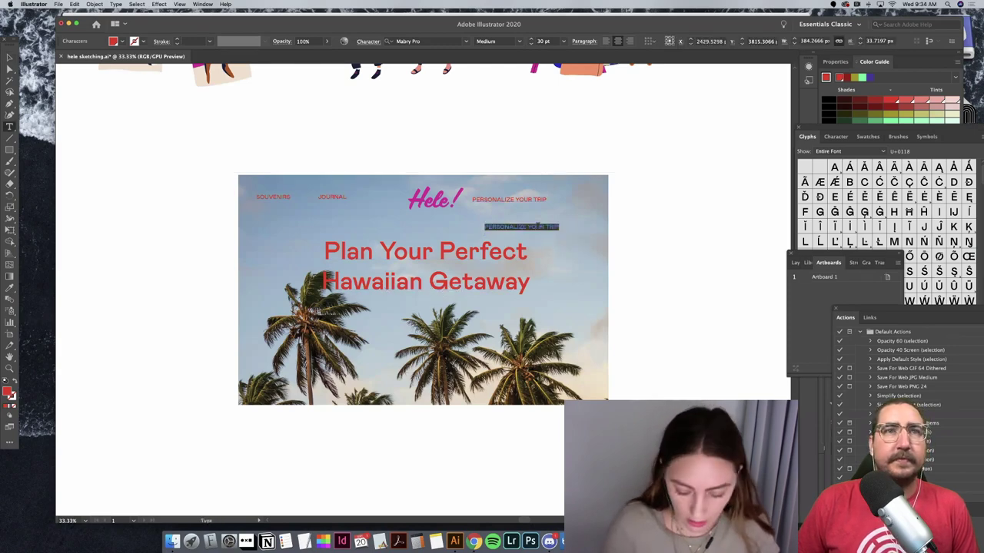
text(LOCAL)
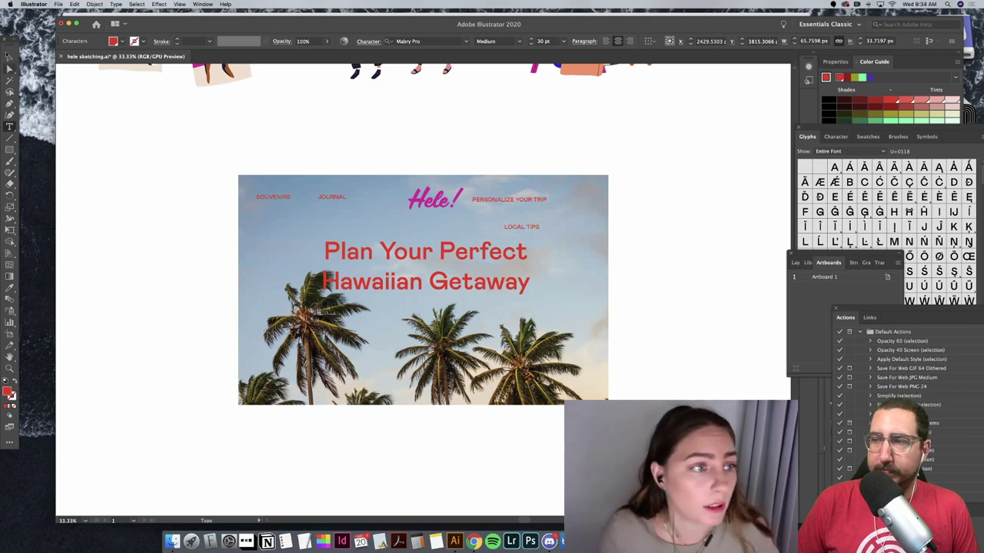
text( TIPS)
key(Escape)
drag(536, 229, 590, 201)
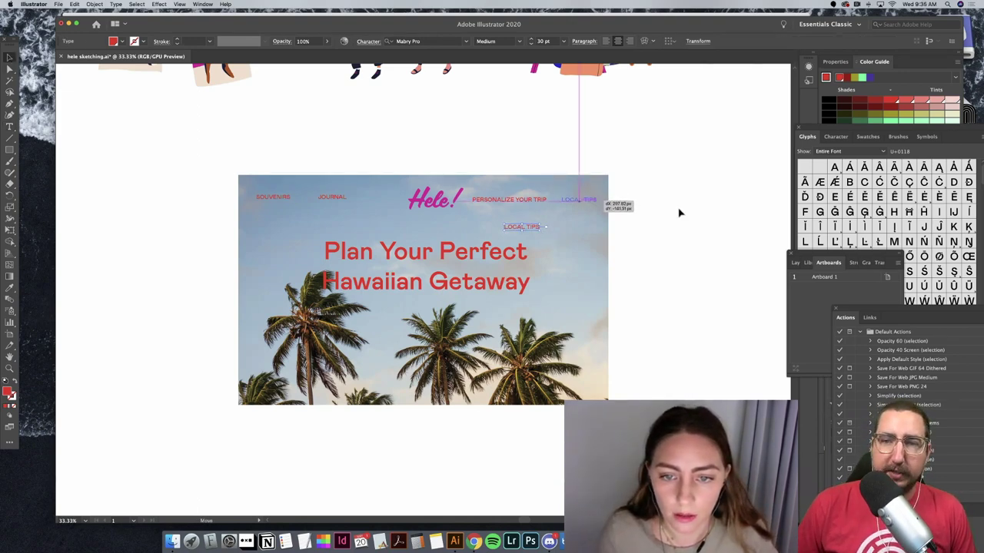
click(679, 213)
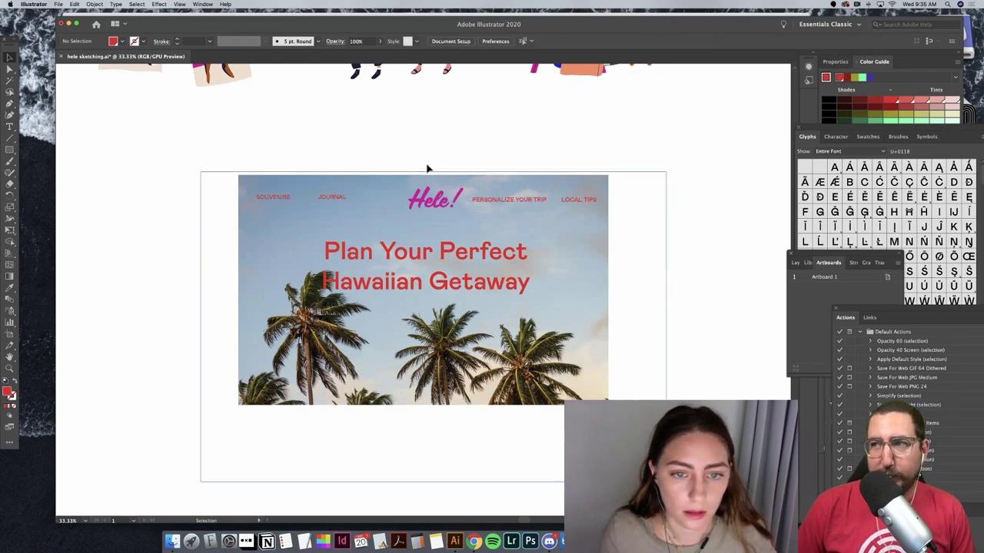
click(441, 208)
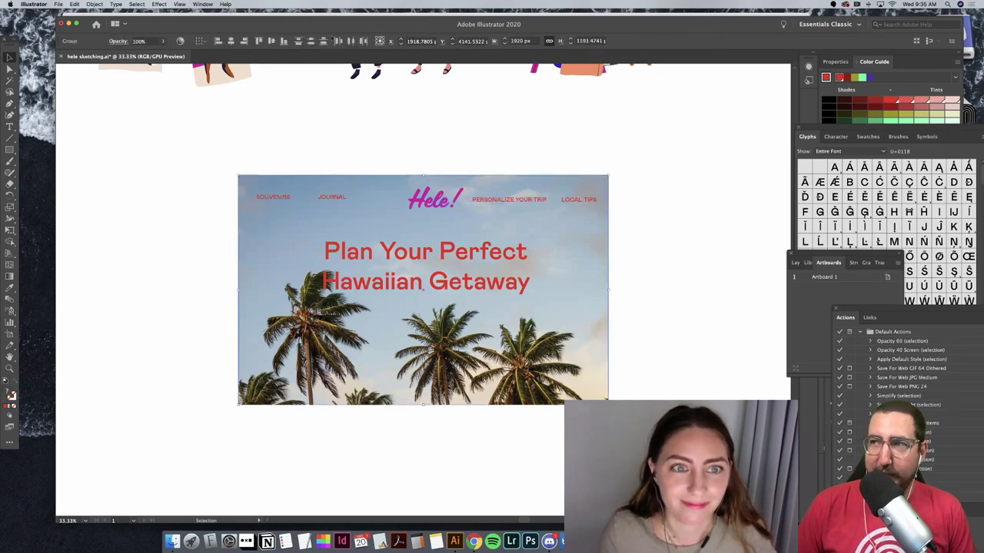
Step: Reduce the Plan Your Perfect Hawaiian Getaway headline from 130 pt to 120 pt
click(231, 41)
click(349, 153)
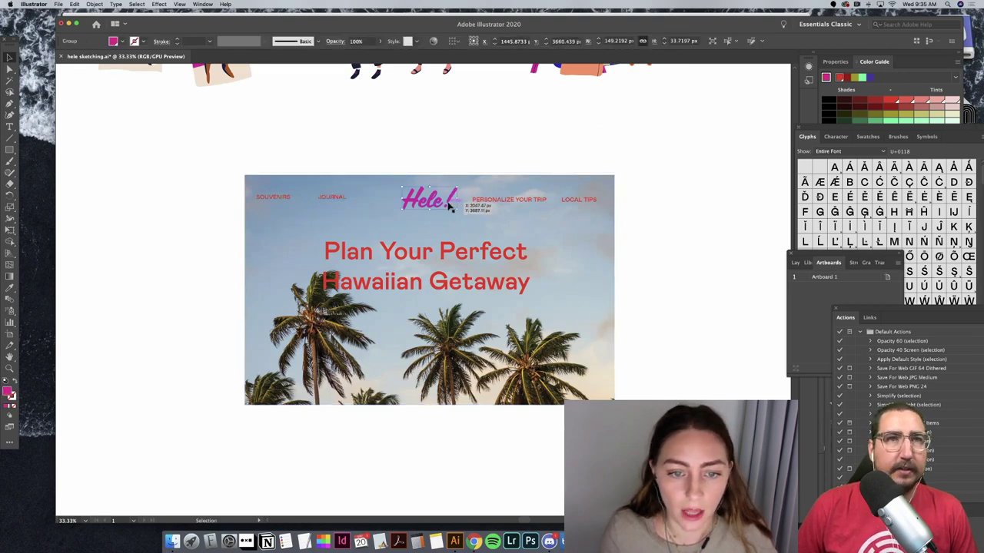
click(458, 263)
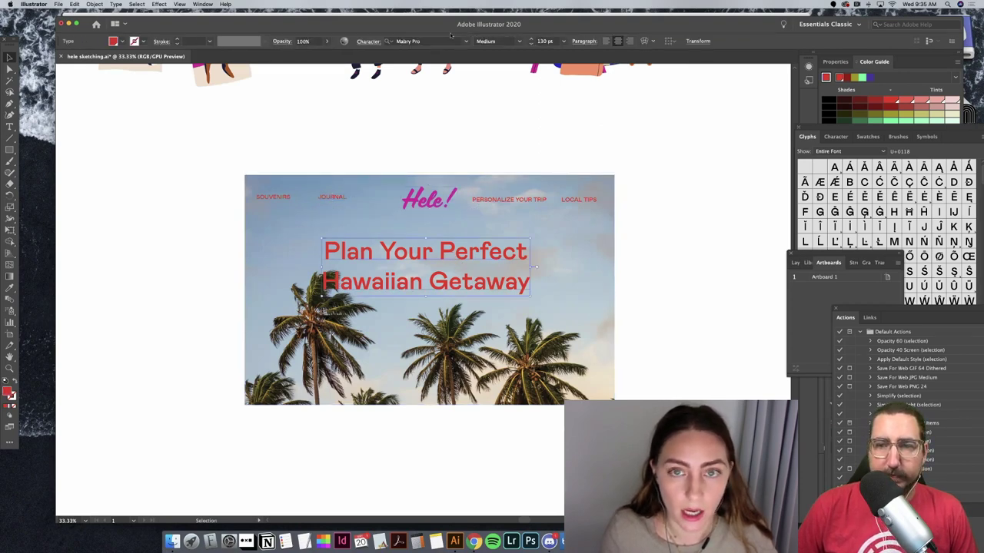
click(546, 41)
key(Down)
key(Down)
key(Down)
key(Down)
key(Down)
key(Down)
key(Down)
key(Down)
key(Down)
key(Down)
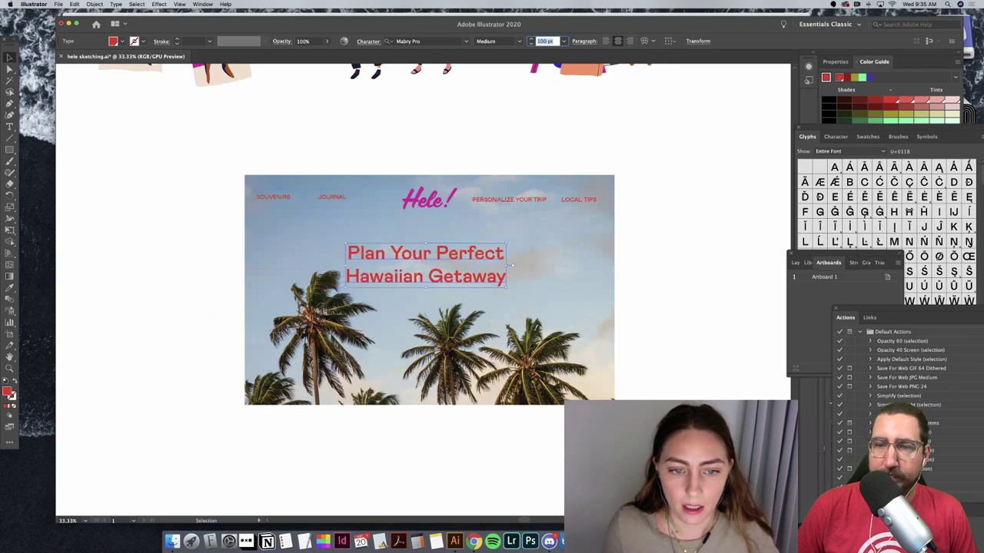
click(57, 4)
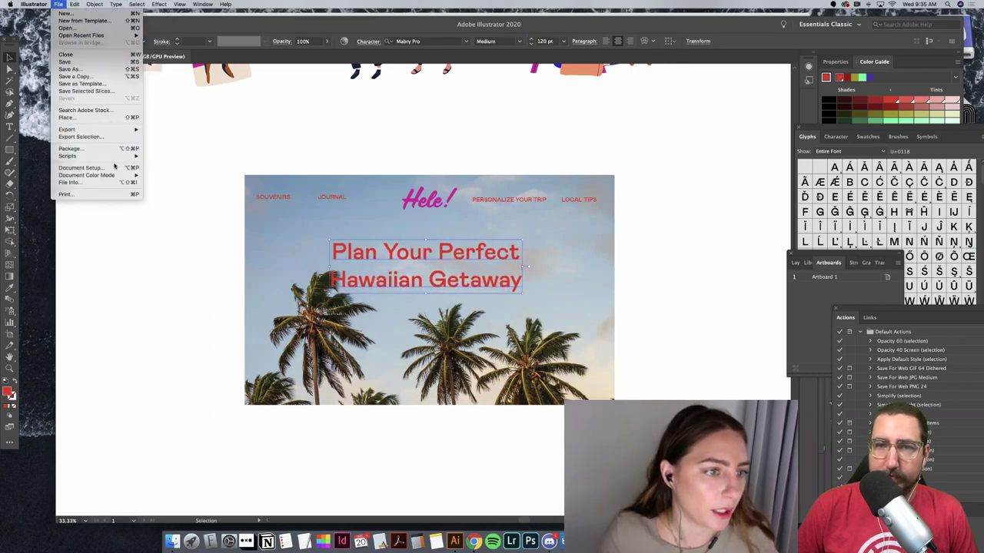
key(Return)
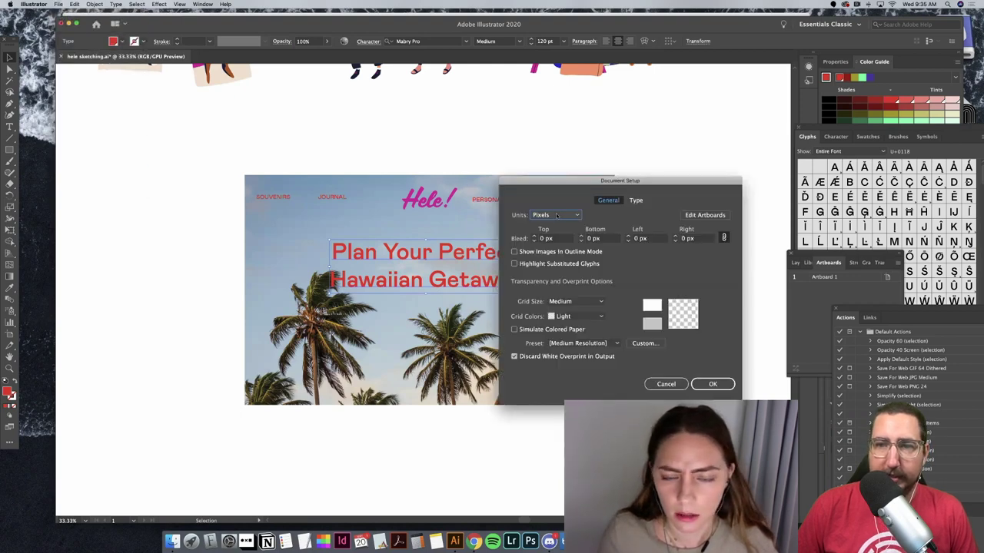
click(556, 215)
key(Escape)
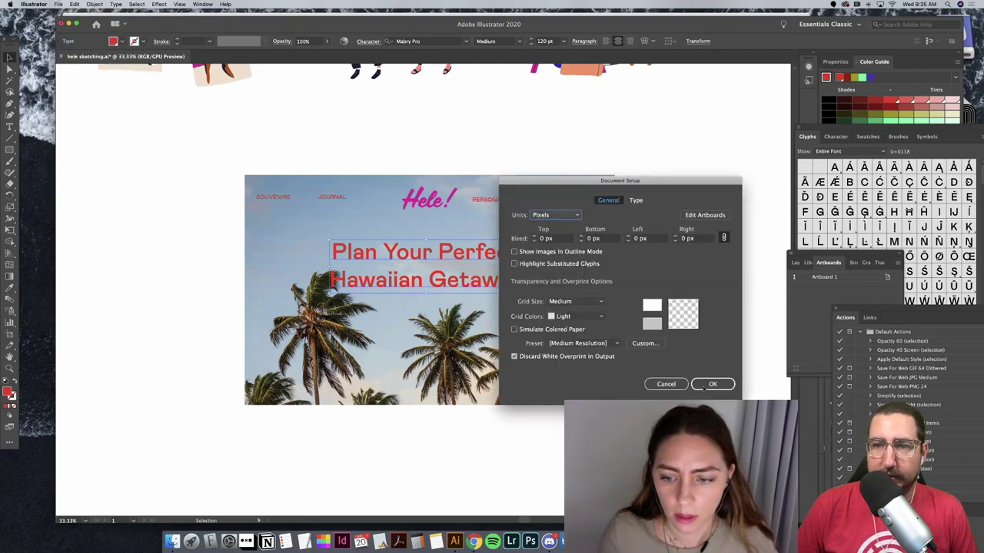
key(Return)
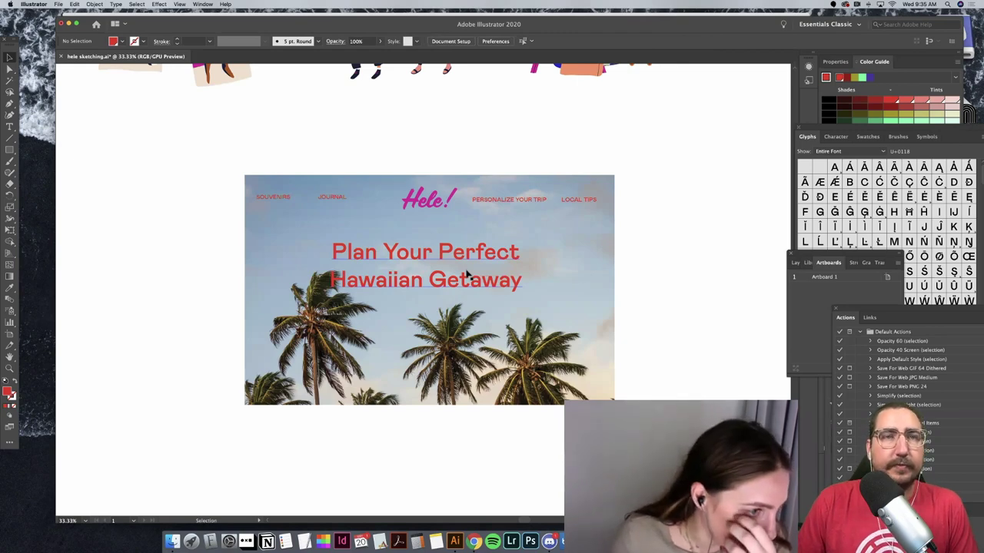
Step: Draw a rectangle right of the hero image, filled with the headline red
drag(9, 149, 53, 152)
drag(647, 221, 723, 238)
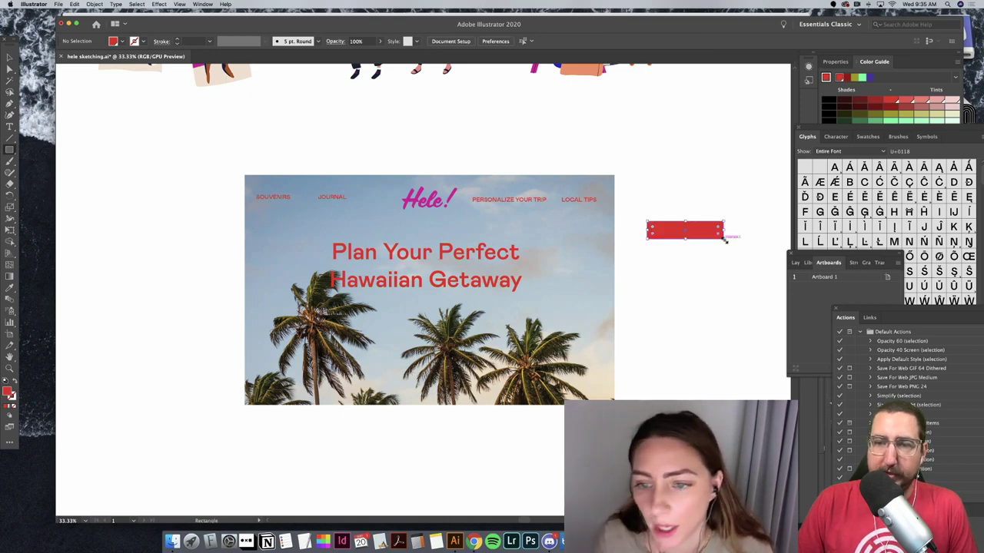
click(9, 288)
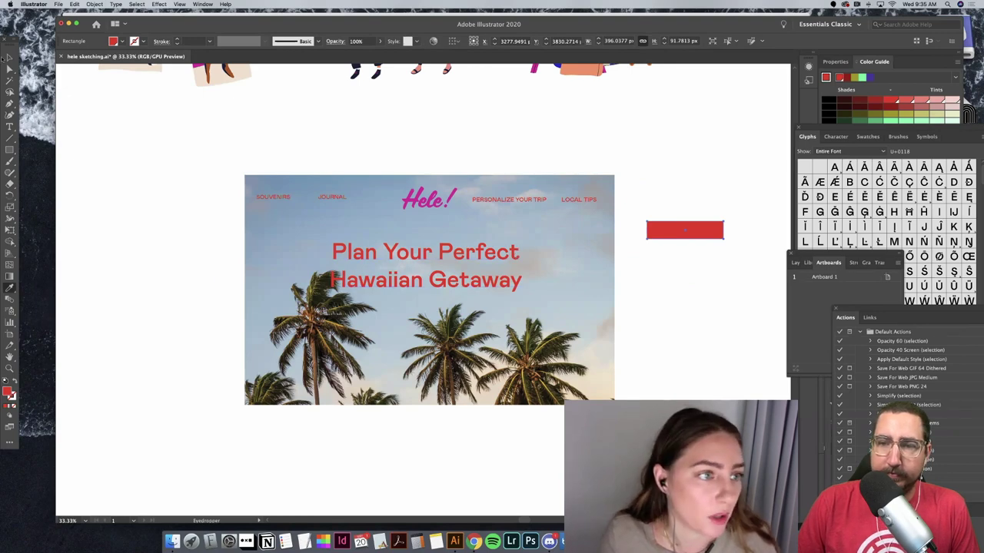
Step: Copy JOURNAL onto the rectangle, retype it as START YOUR ADVENTURE, and make it white
click(8, 57)
click(332, 199)
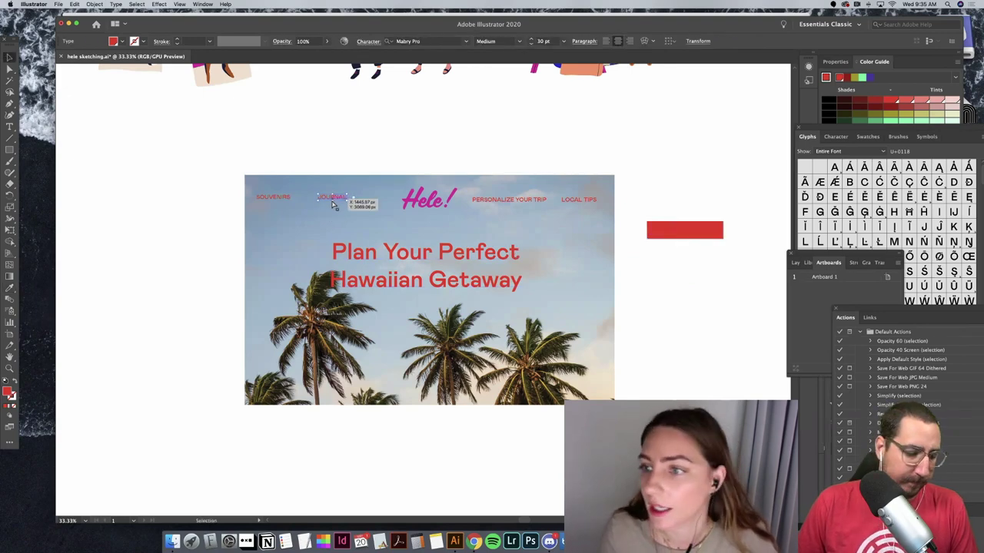
drag(429, 291, 692, 234)
double_click(692, 230)
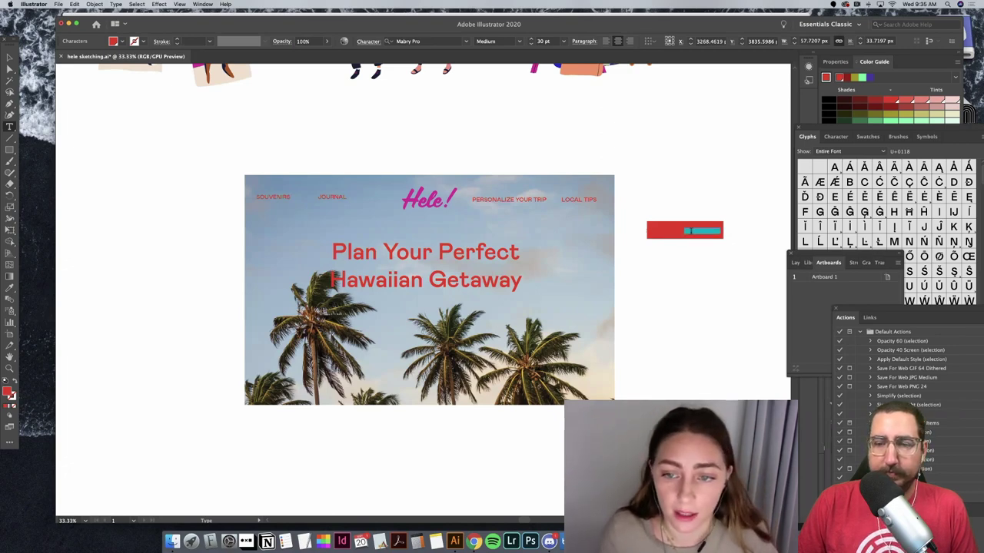
drag(690, 231, 647, 230)
key(Escape)
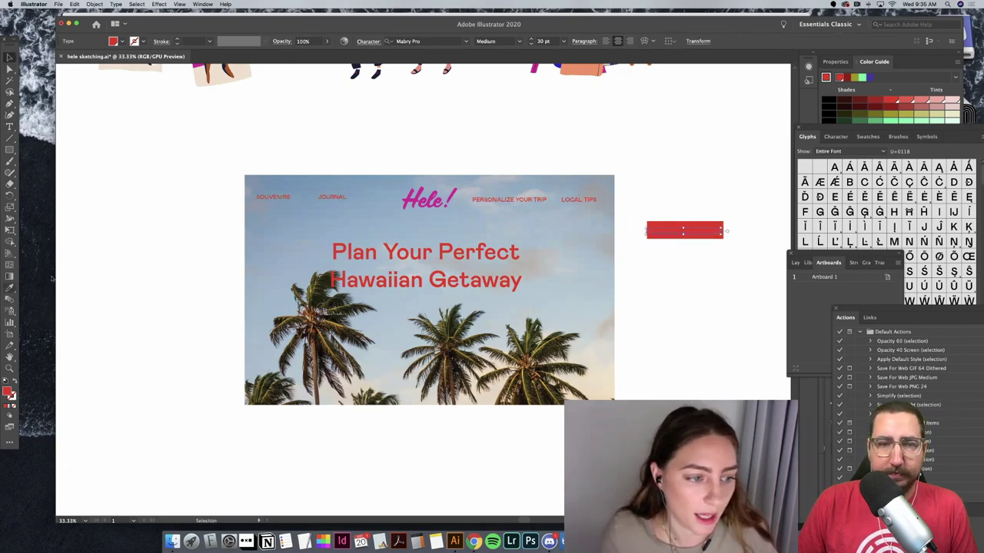
key(i)
click(184, 224)
key(v)
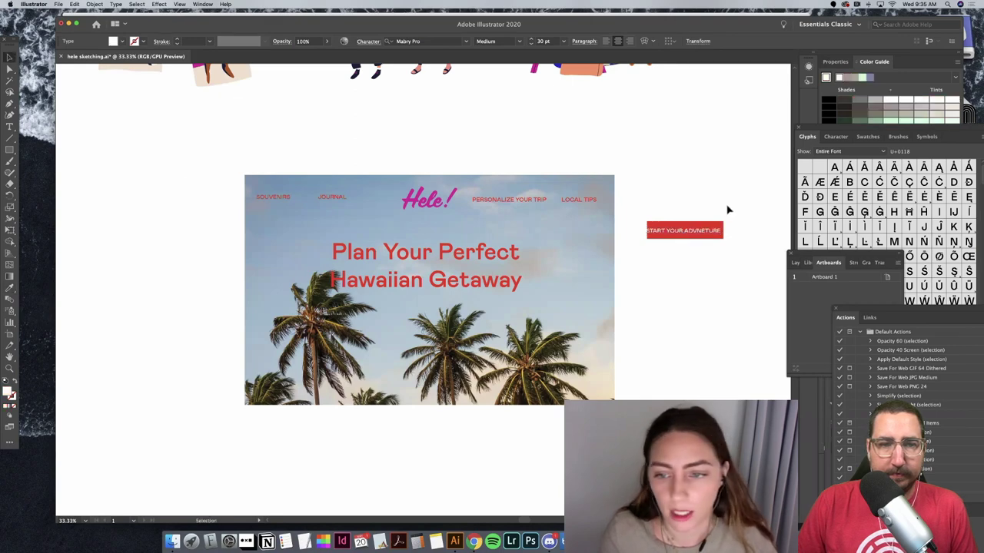
Step: Widen the red rectangle and correct the ADVNETURE typo in the label
click(715, 229)
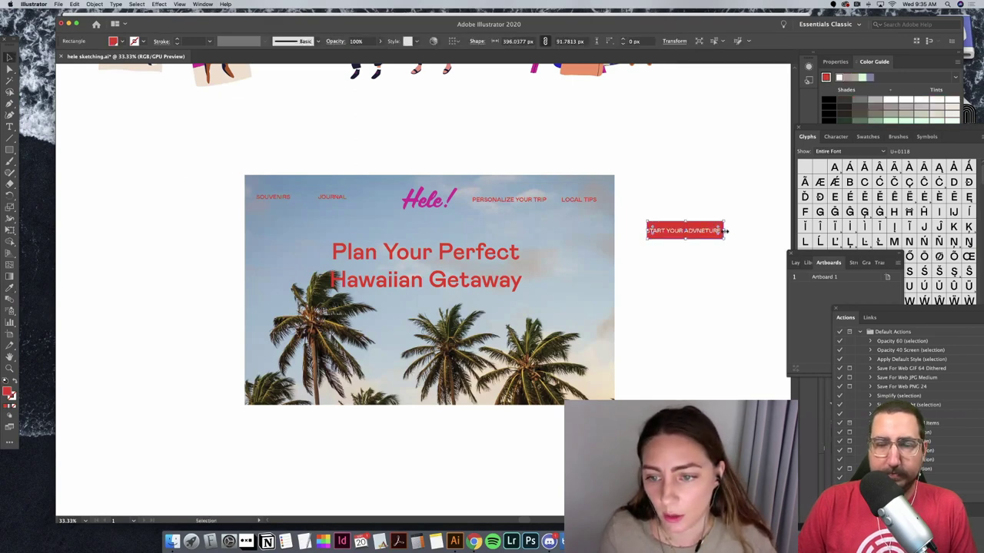
drag(725, 231, 731, 231)
click(707, 250)
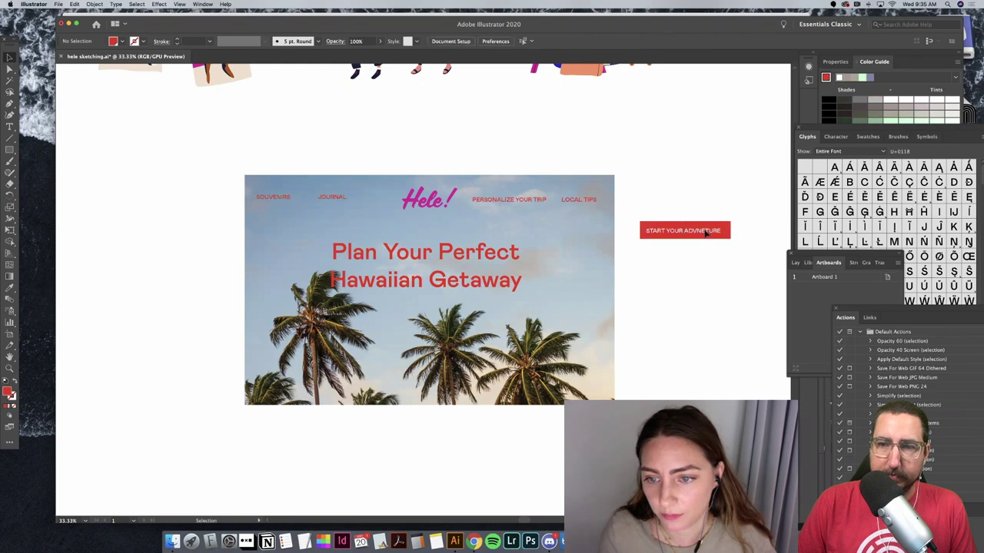
key(t)
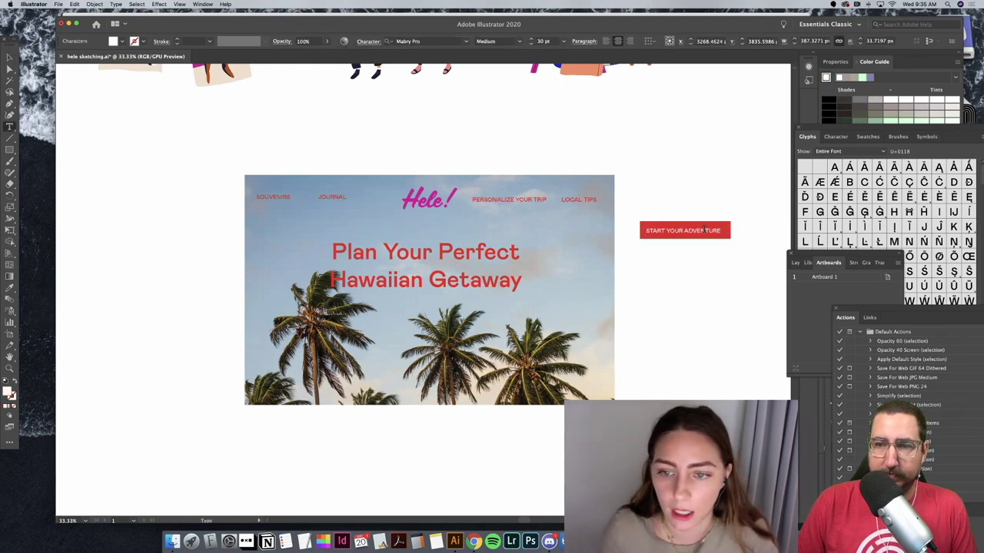
key(Escape)
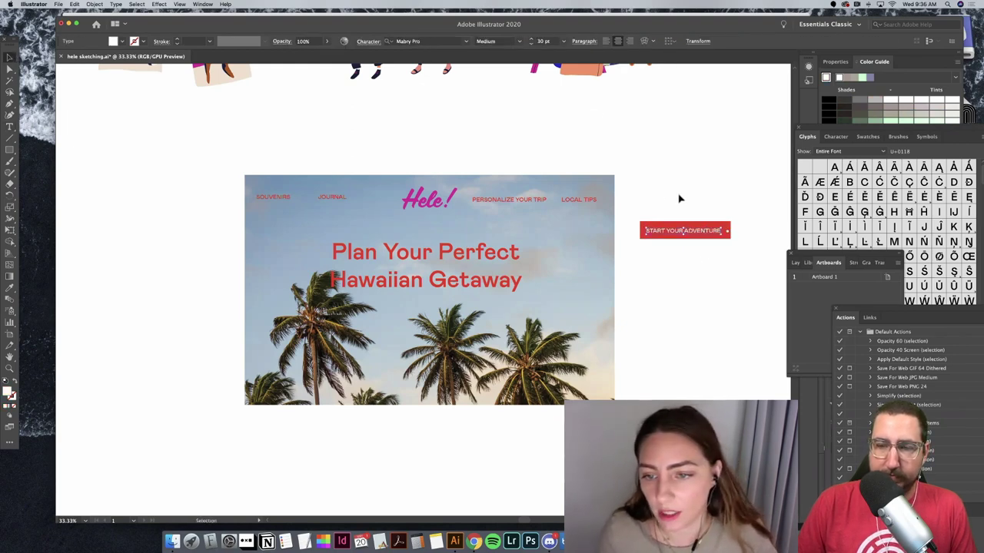
Step: Centre the label horizontally and vertically on the red rectangle
shift+click(682, 236)
click(395, 40)
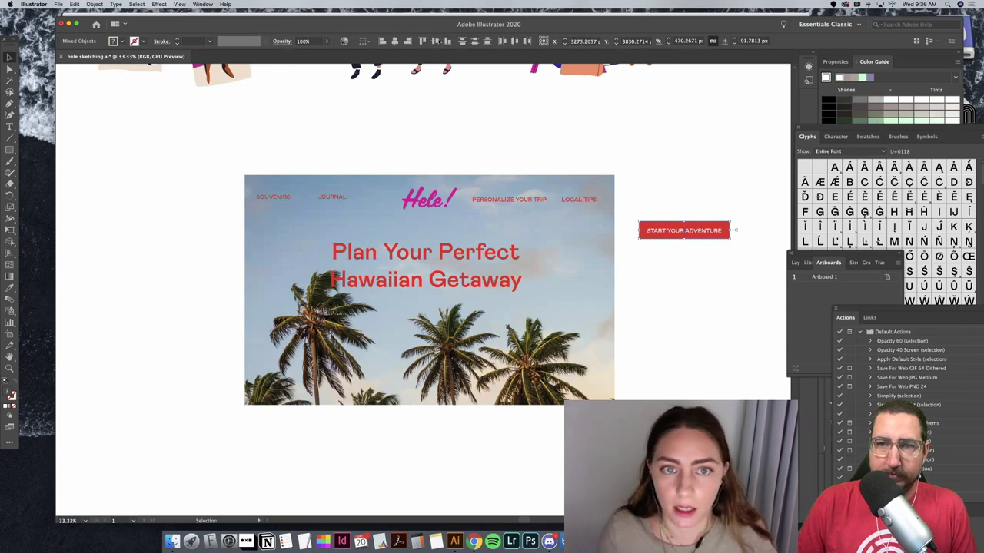
click(434, 41)
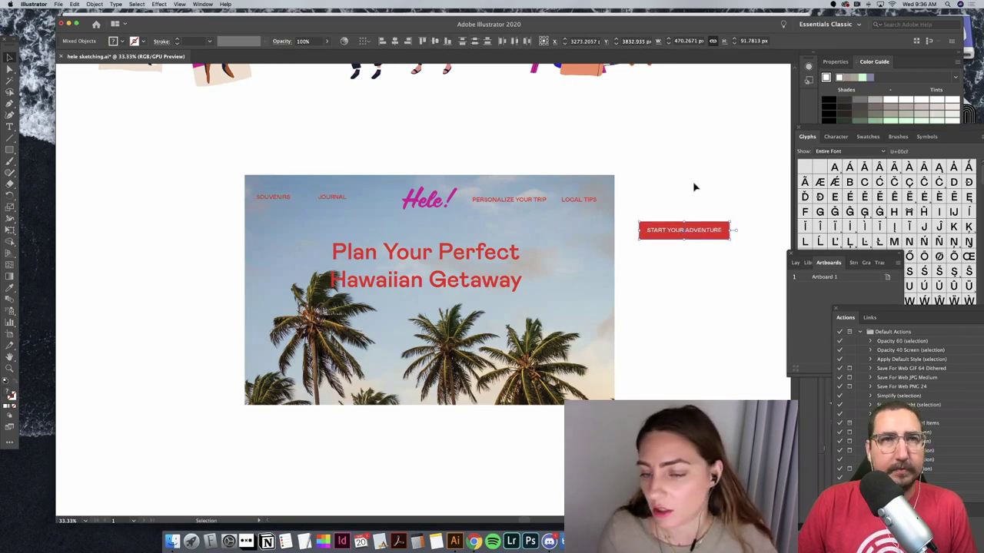
key(a)
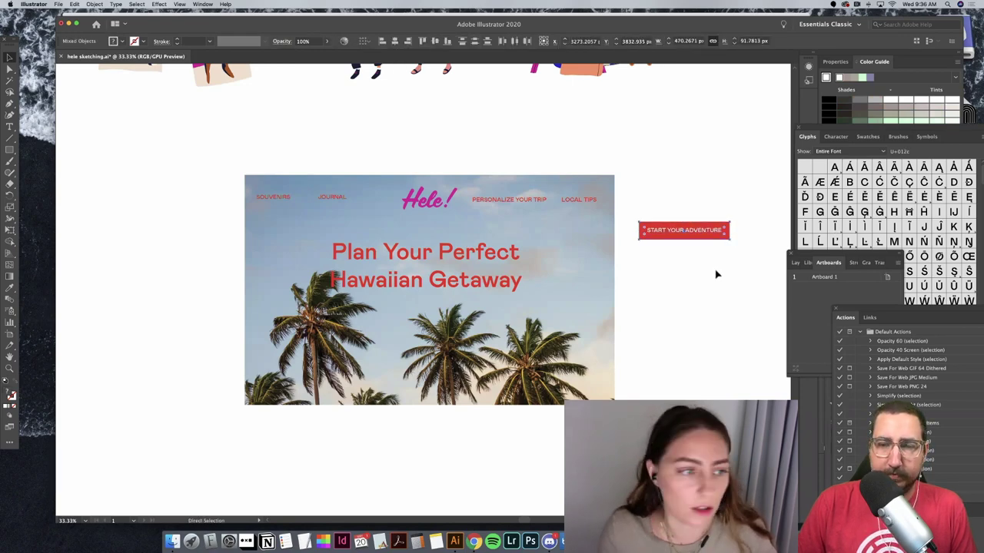
key(v)
click(716, 274)
click(10, 150)
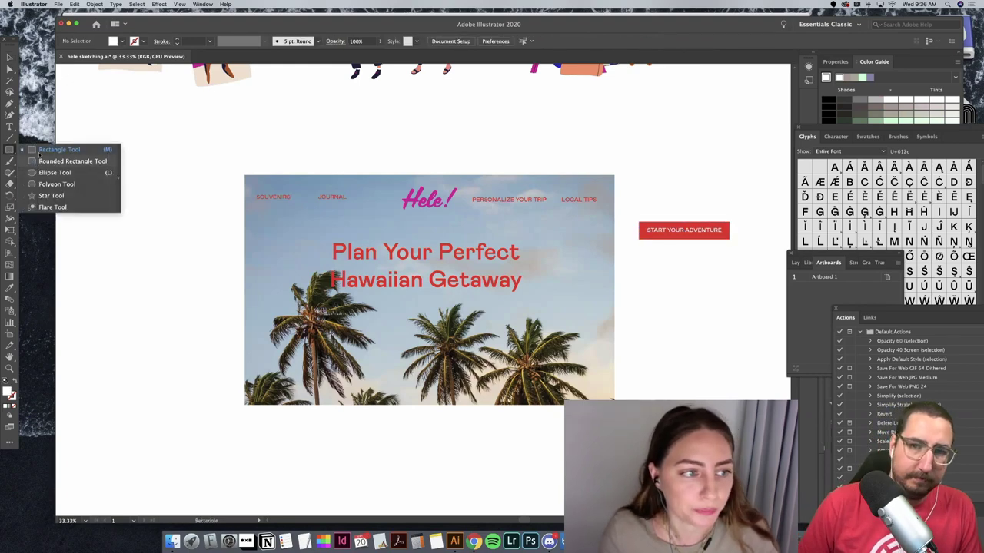
Step: Duplicate the button below the original and round its corners to 40 px
click(9, 57)
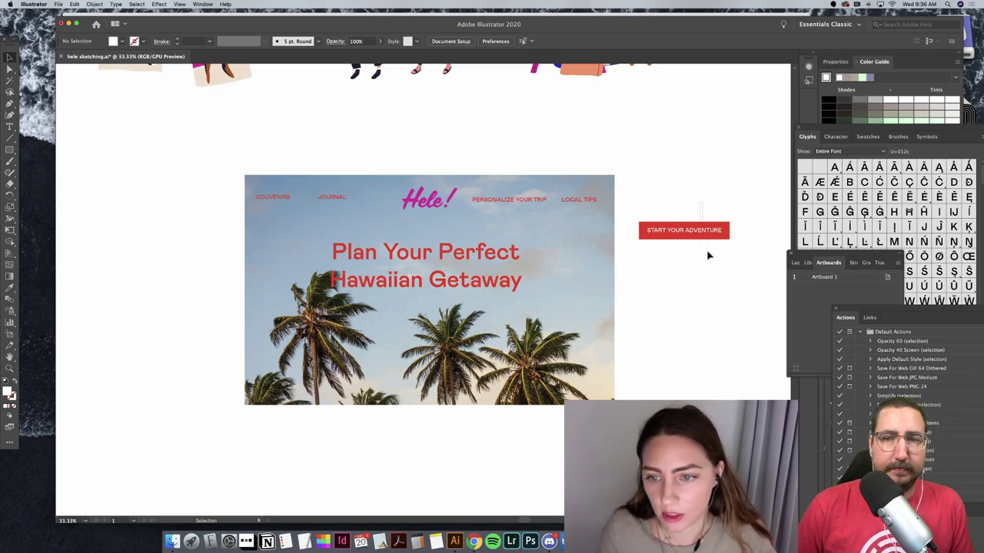
drag(733, 219, 637, 270)
drag(698, 240, 727, 266)
key(a)
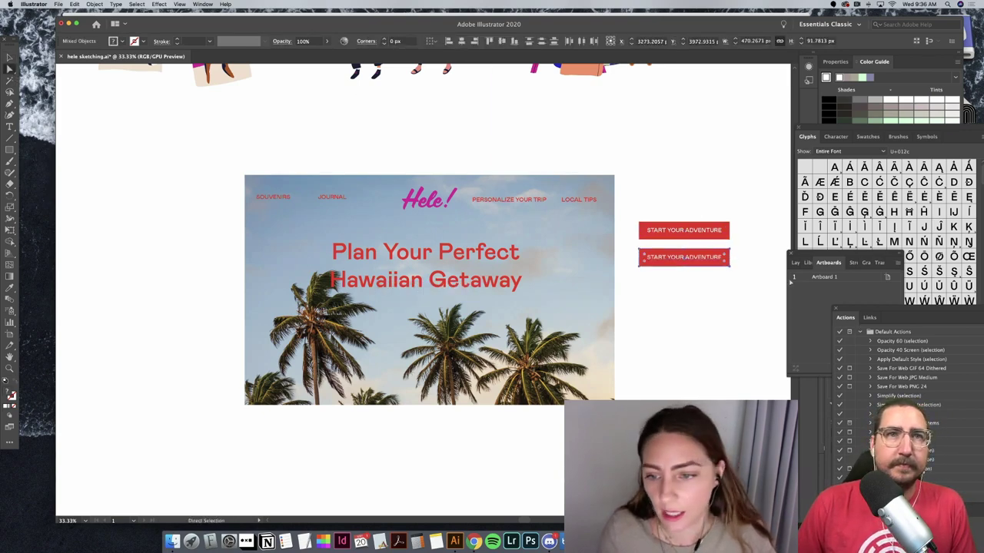
drag(731, 264, 729, 251)
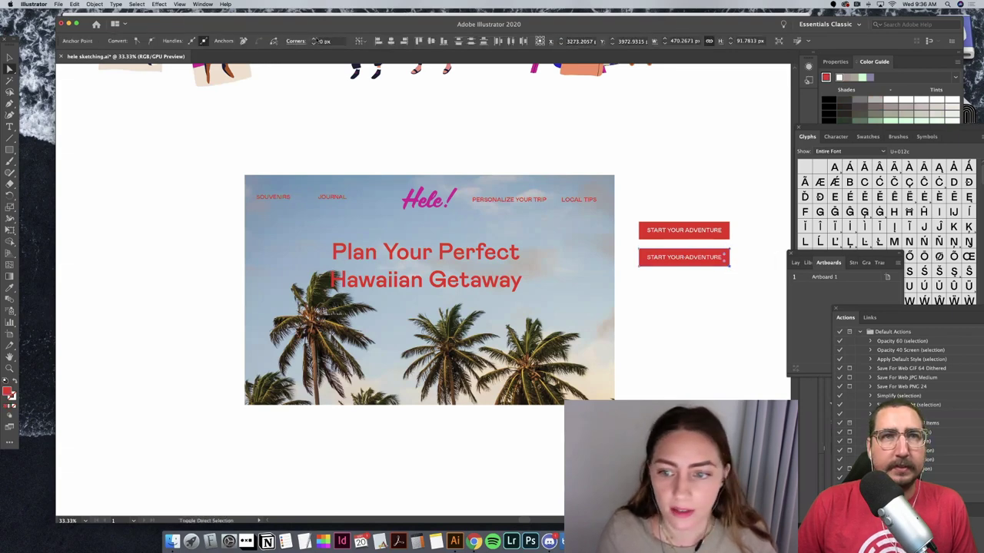
key(Up)
key(shift+Up)
key(shift+Up)
key(shift+Up)
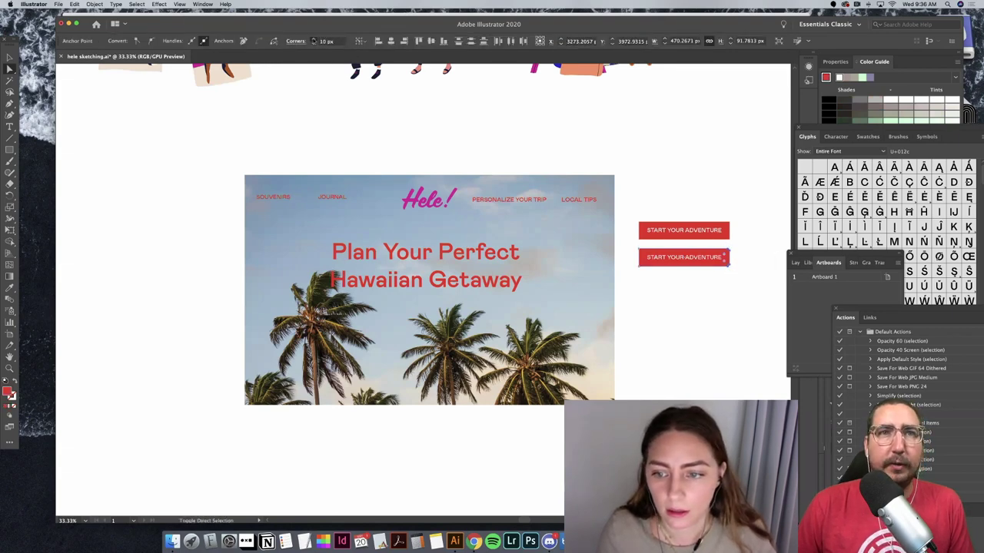
click(670, 295)
click(640, 258)
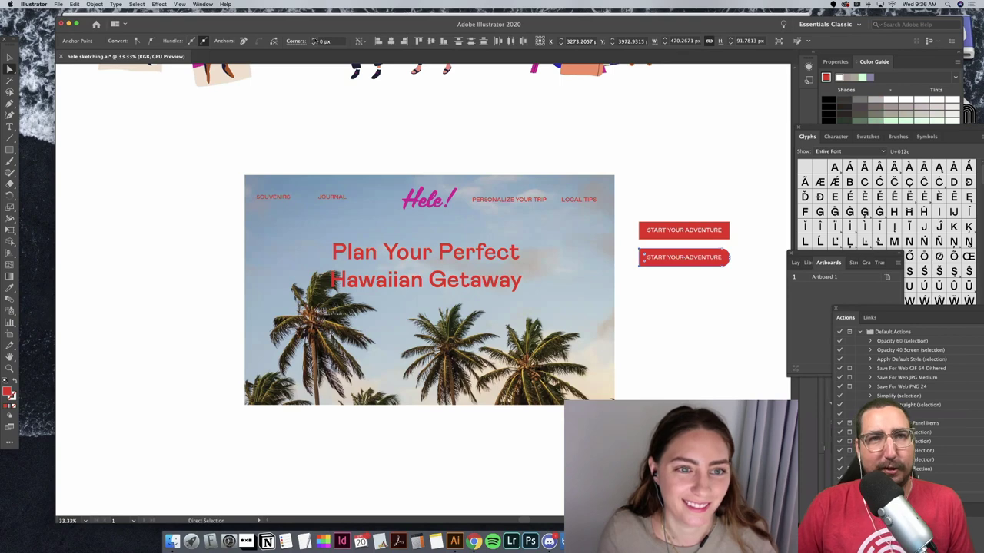
click(709, 328)
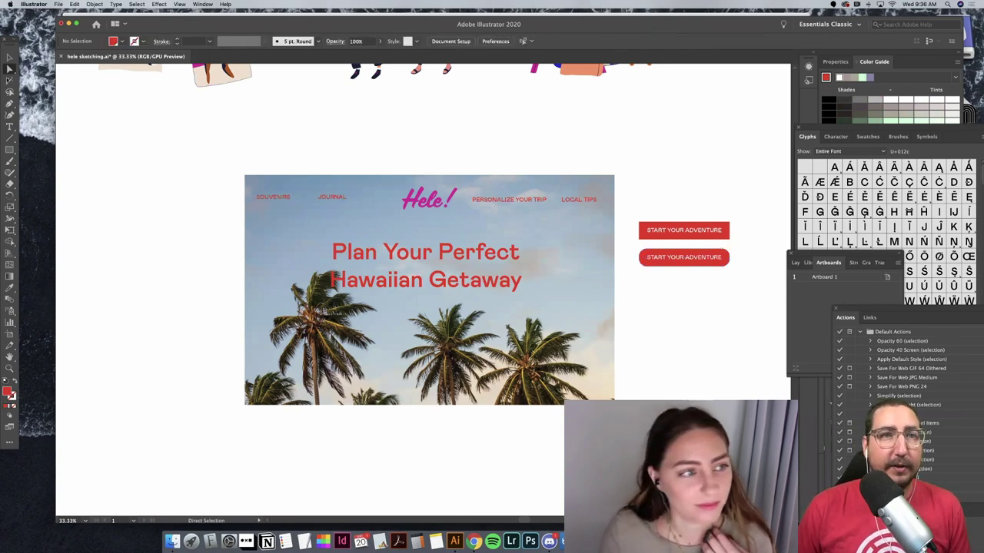
click(9, 57)
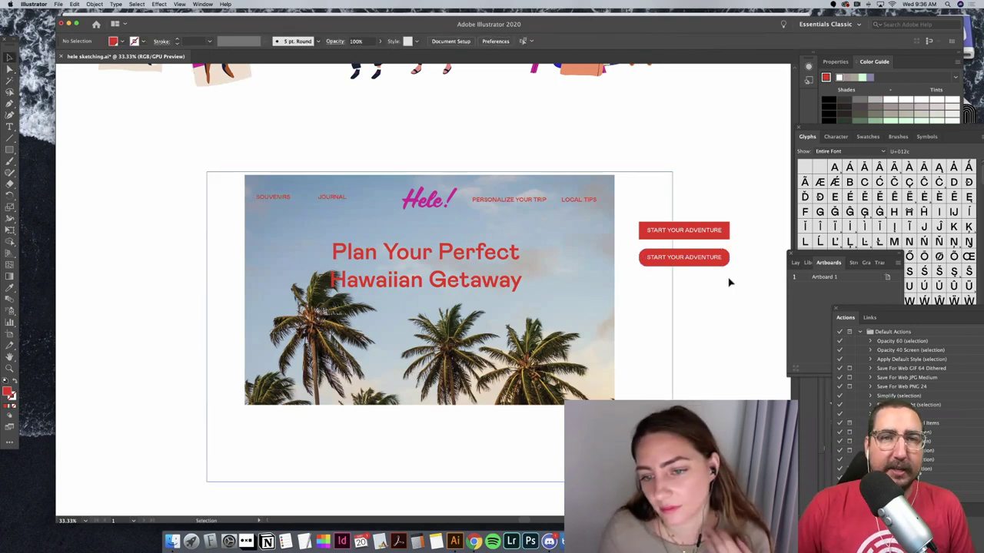
Step: Copy the rounded button and place a third copy below the second
key(a)
click(702, 257)
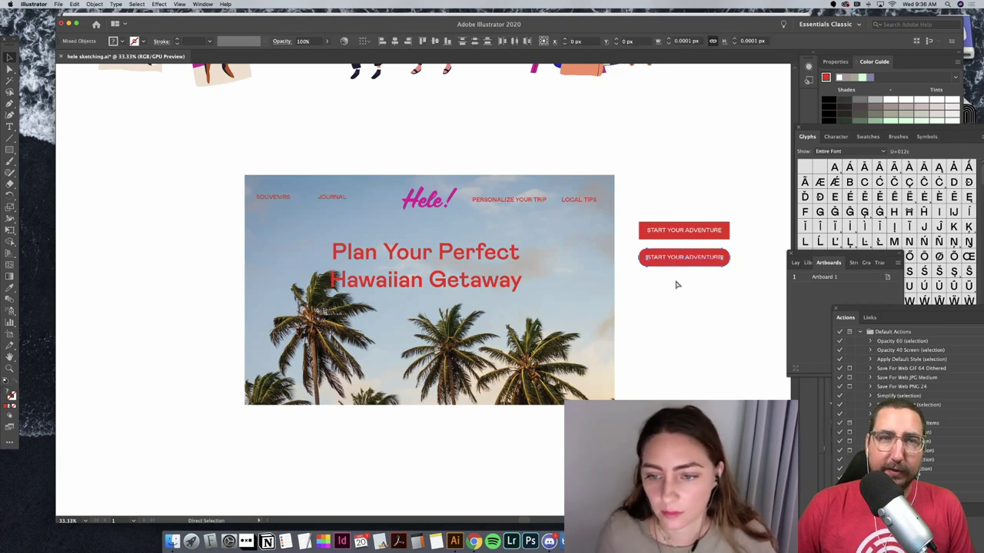
key(ctrl+c)
key(ctrl+v)
drag(445, 289, 707, 285)
click(724, 333)
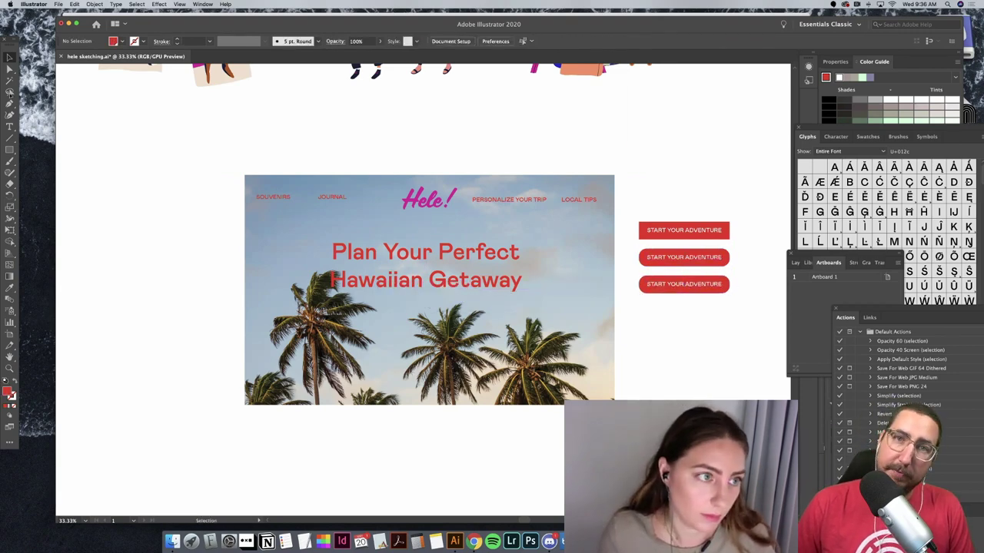
Step: Round the third button's corners further, to about 45.9 px
click(725, 286)
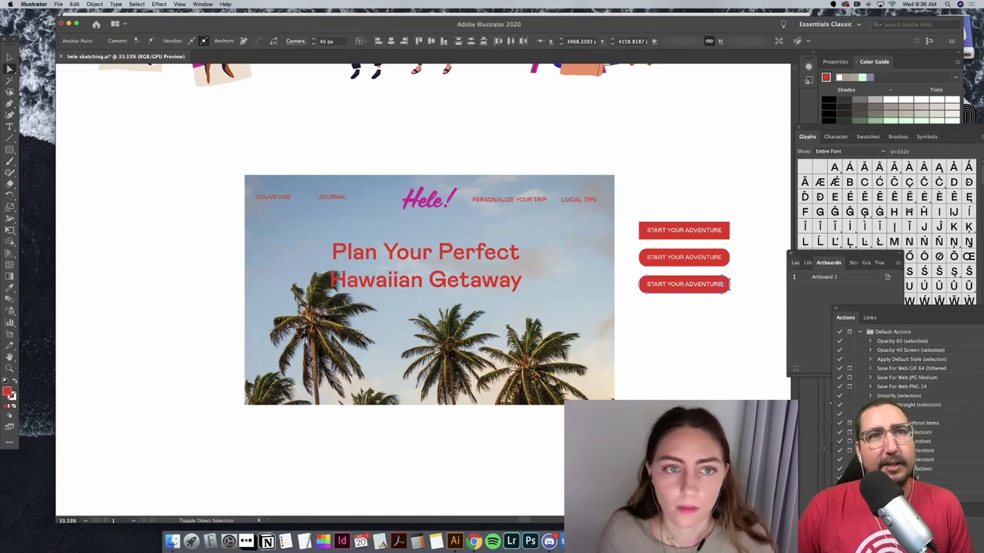
drag(724, 284, 725, 286)
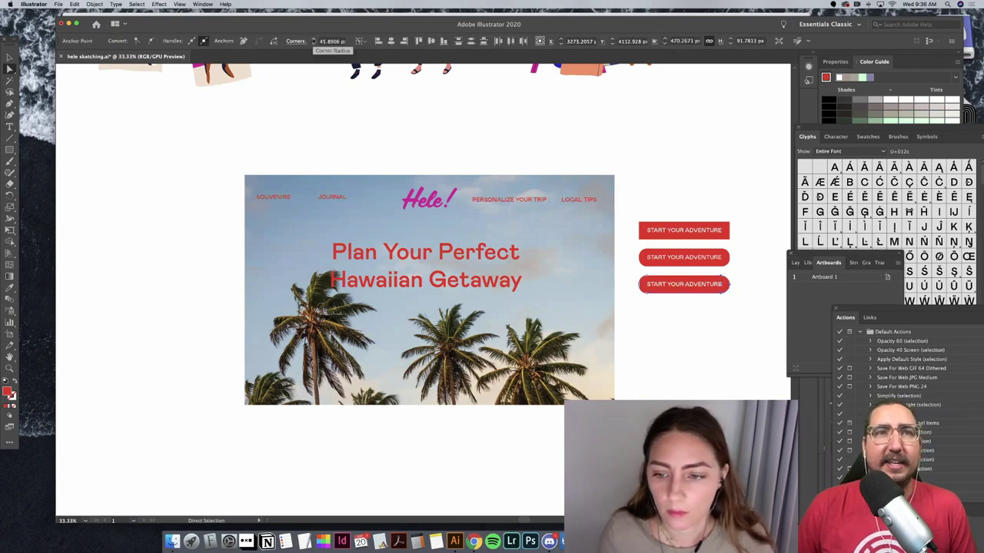
click(652, 296)
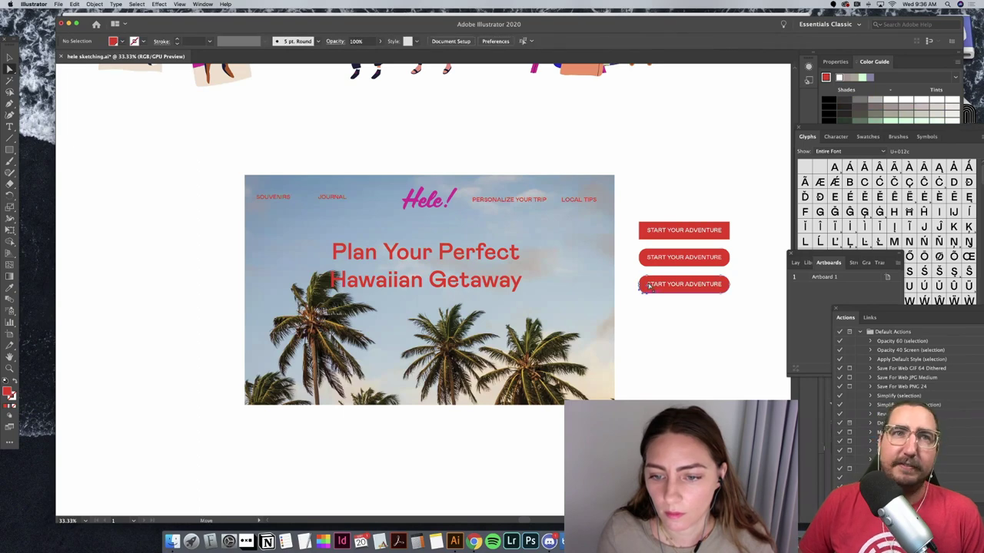
click(648, 284)
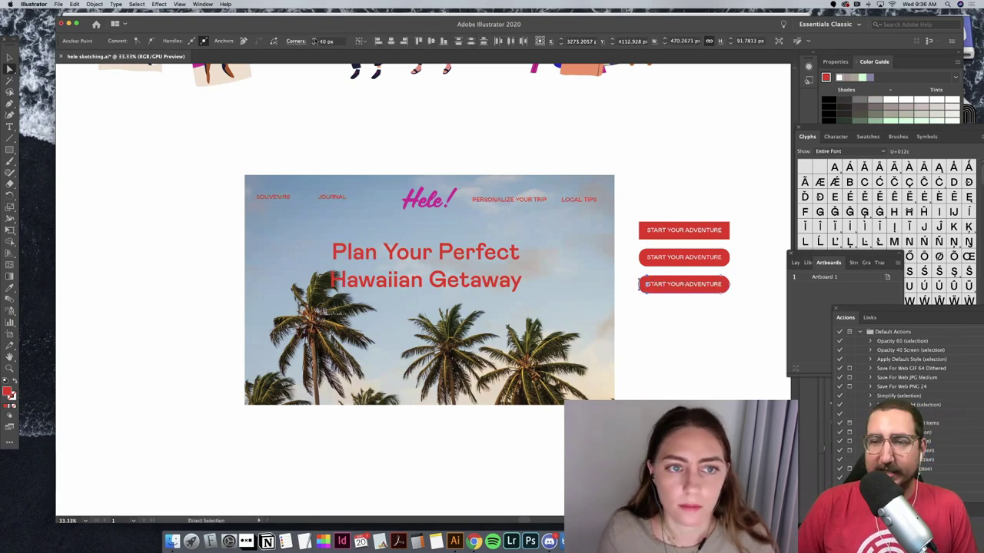
click(647, 285)
click(551, 147)
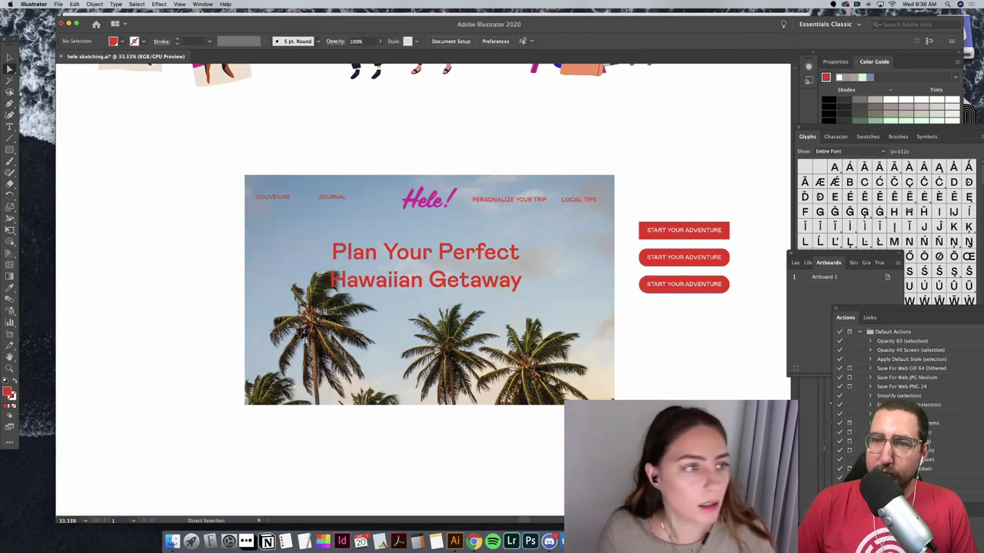
key(v)
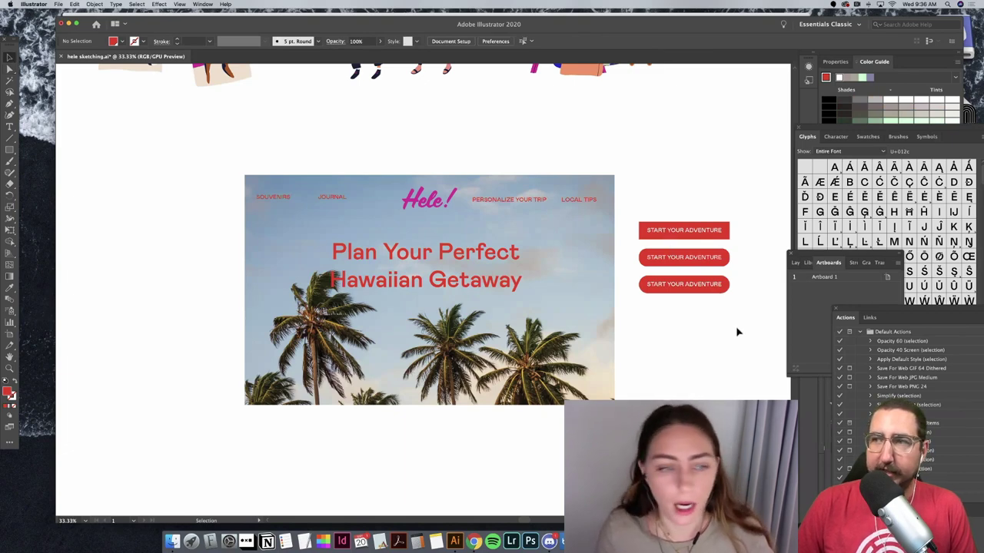
Step: Copy the rounded START YOUR ADVENTURE button and place it below the hero headline
drag(736, 328, 702, 282)
key(super+c)
key(super+v)
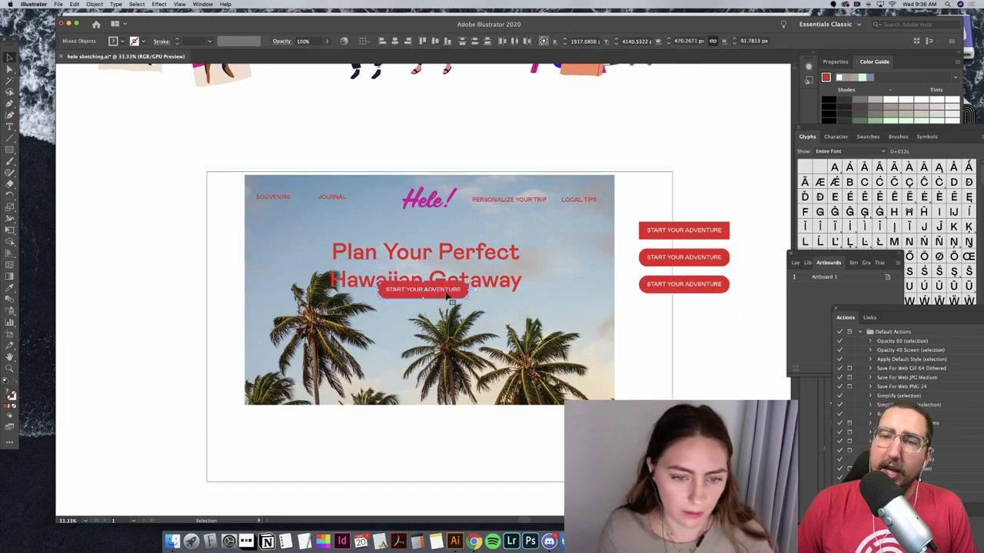
drag(449, 295, 452, 323)
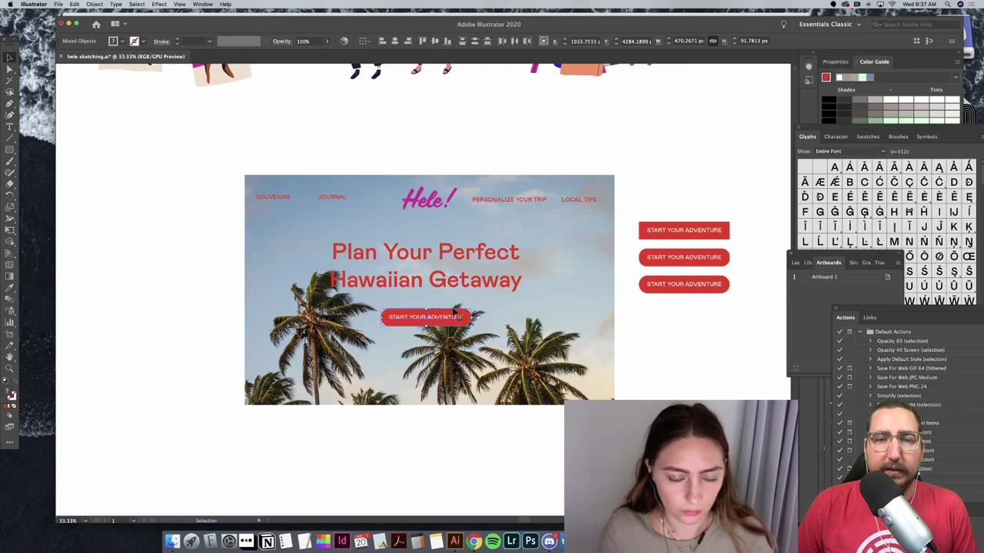
Step: Recolour the Hele! logo to the button's red with the Eyedropper
click(455, 204)
click(11, 286)
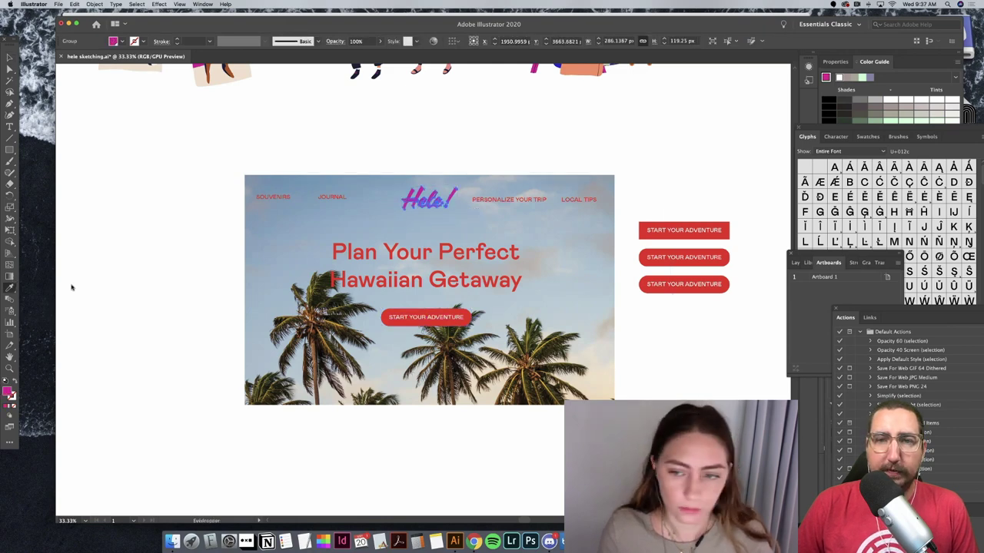
click(724, 228)
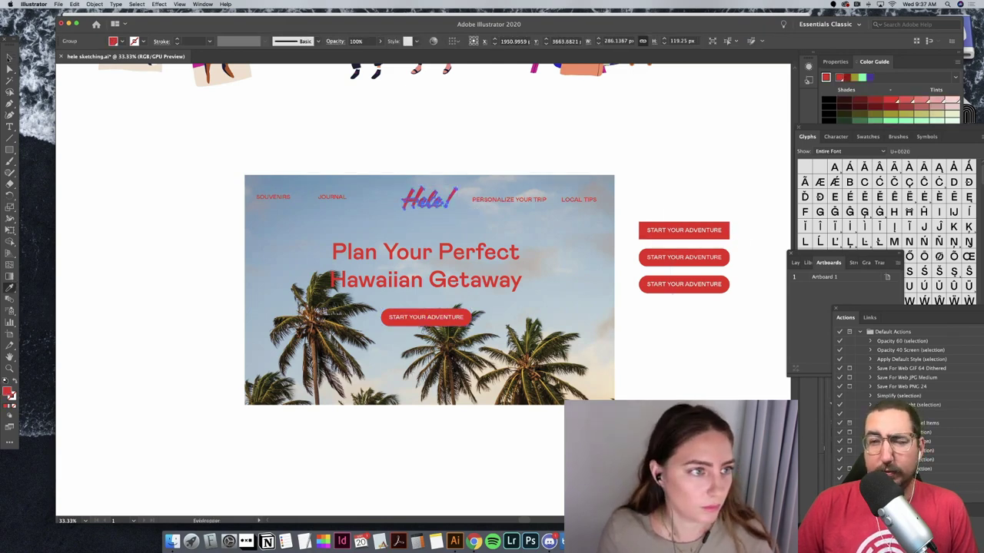
key(v)
click(322, 122)
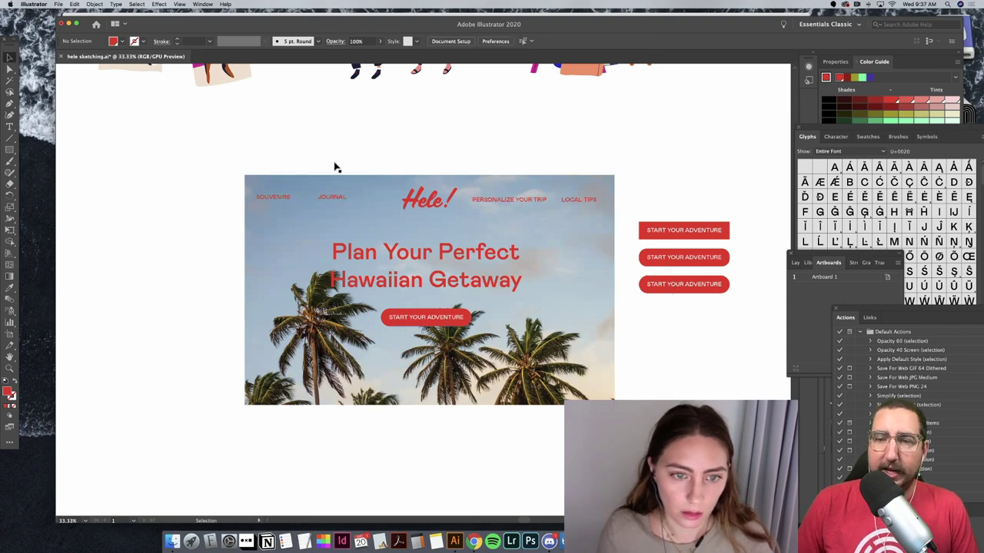
Step: Shift the hero mockup left and line the three button variations up beneath it
drag(265, 154, 621, 430)
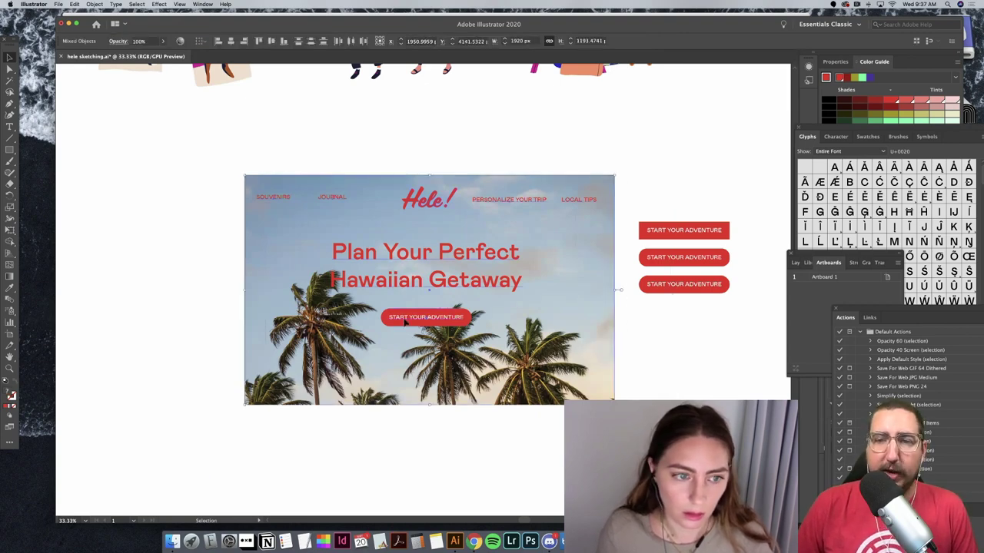
drag(597, 335, 434, 326)
drag(630, 194, 669, 310)
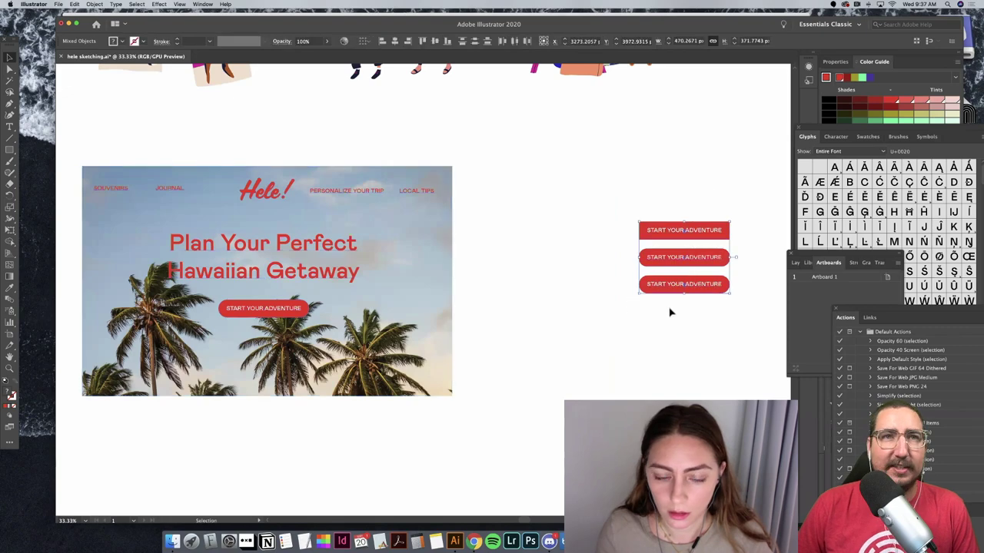
drag(718, 286, 487, 490)
click(515, 401)
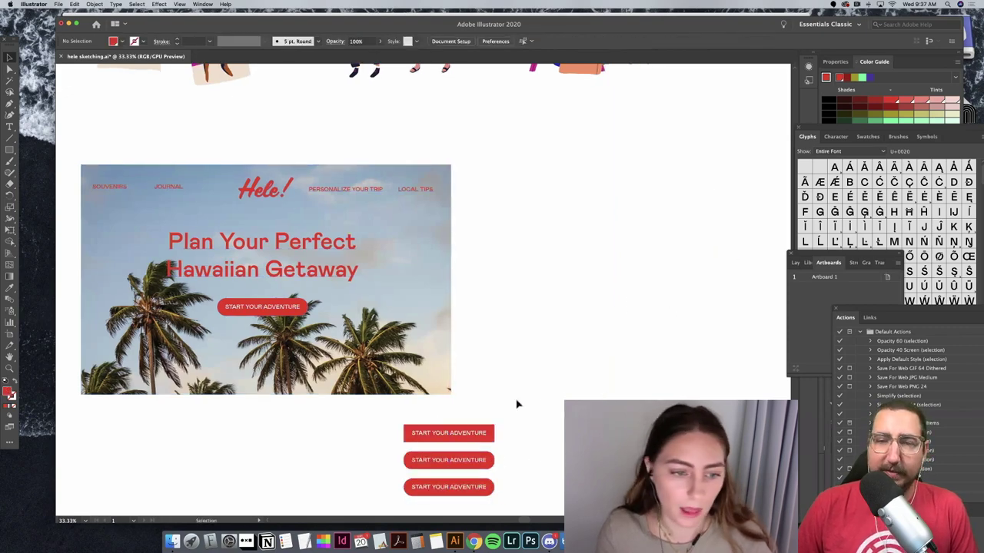
Step: Duplicate the hero mockup beside the original on the right
drag(177, 210, 542, 278)
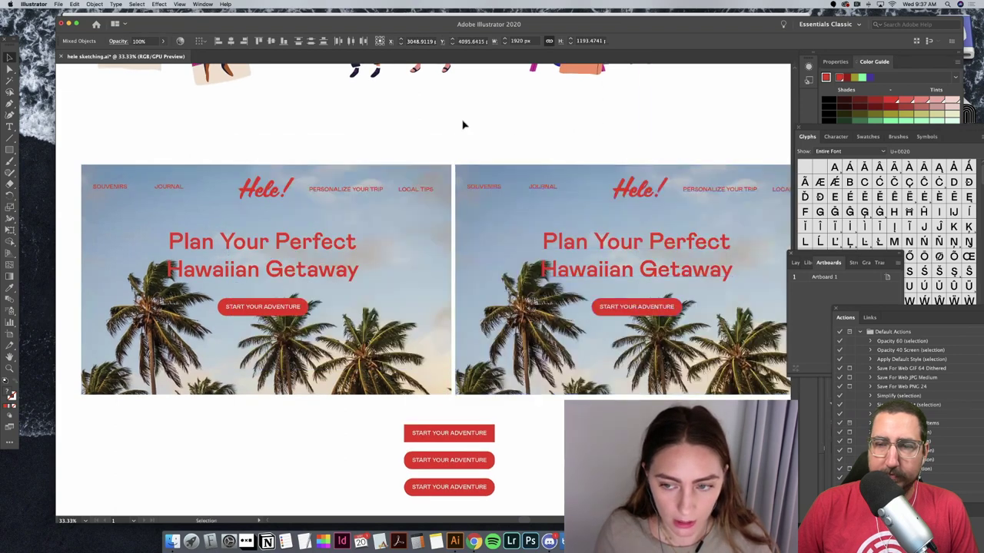
click(463, 126)
scroll(463, 125, right, 3)
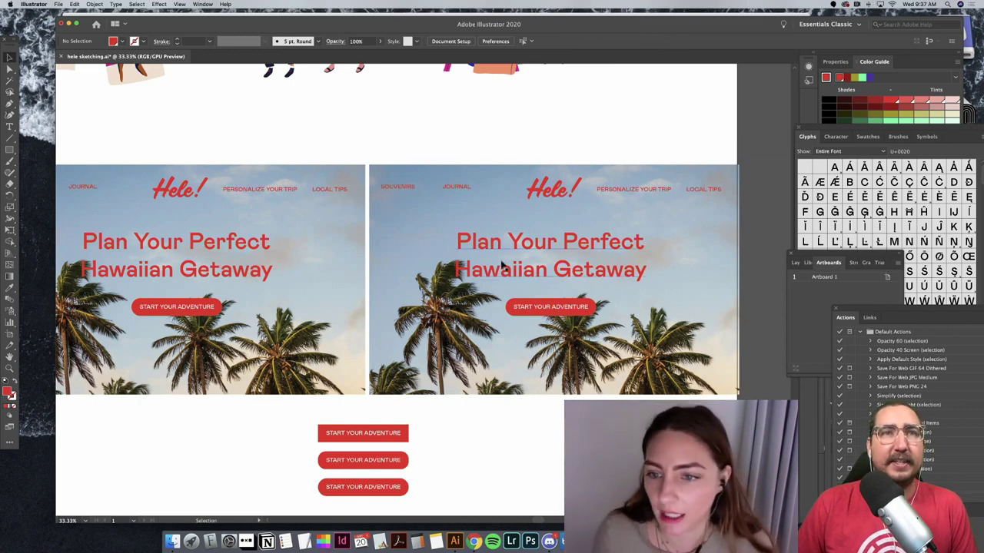
Step: Delete the right hero's rounded button shape and its label text
click(515, 308)
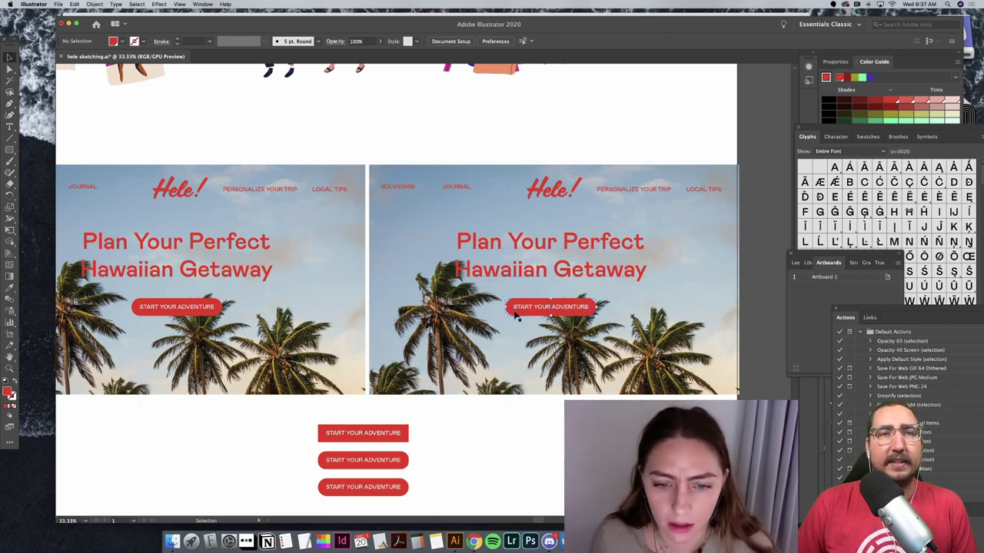
key(Delete)
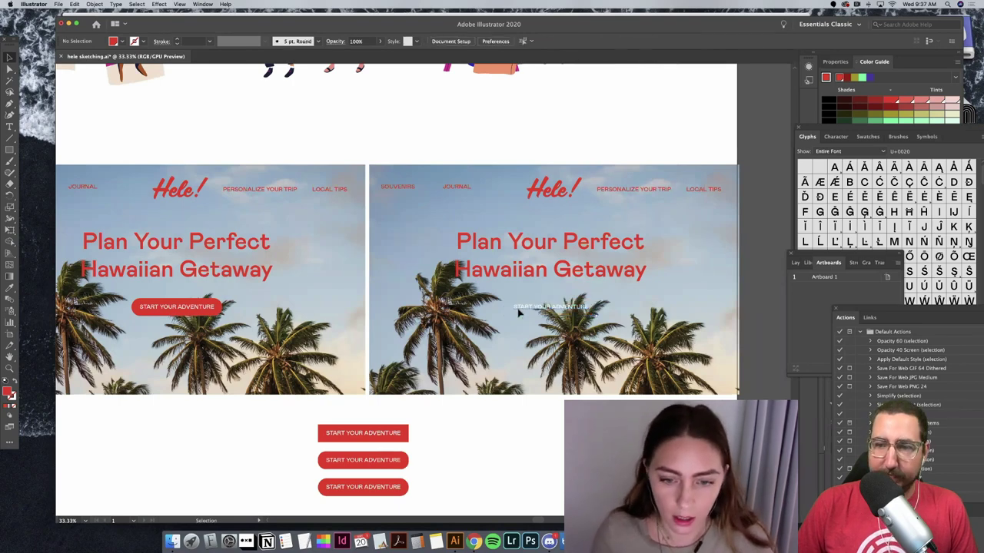
click(519, 310)
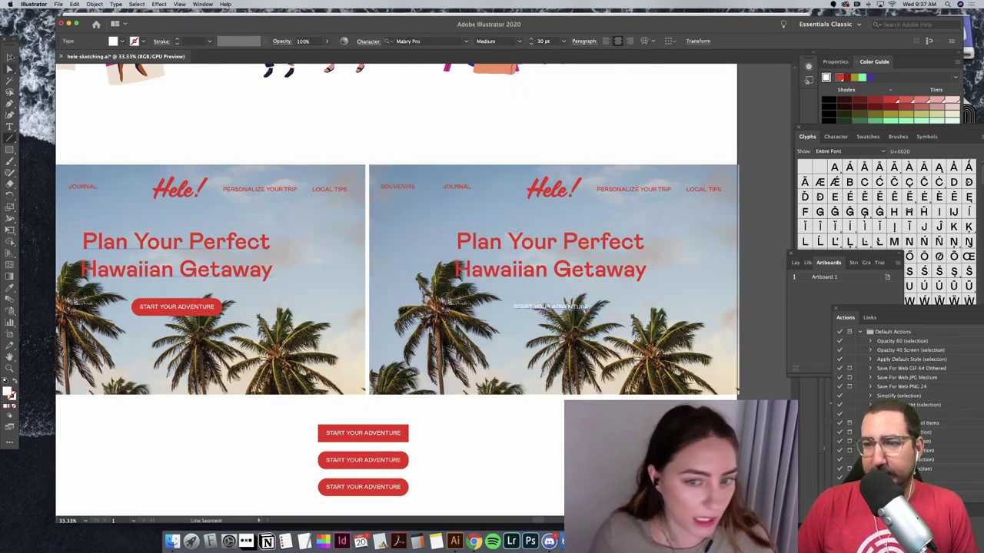
key(v)
key(Delete)
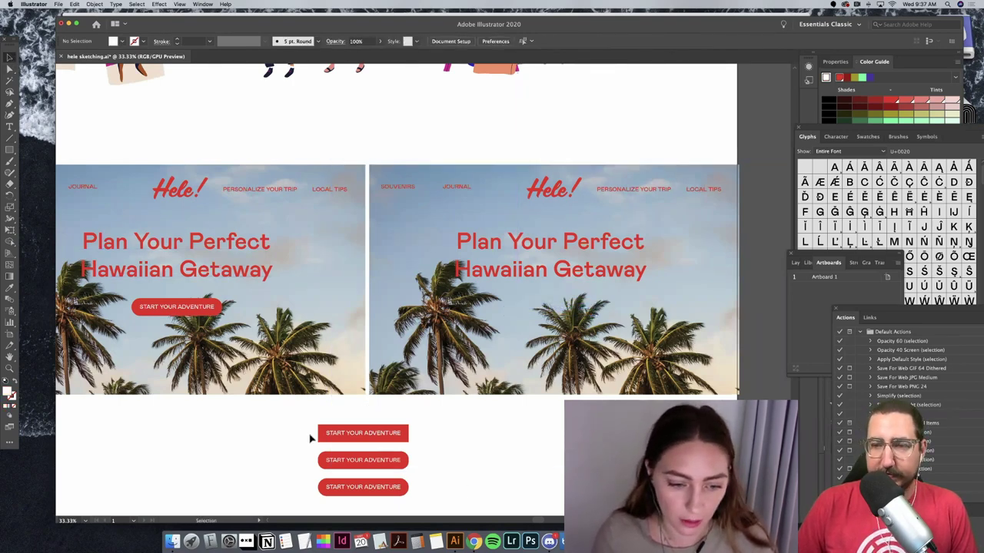
Step: Place a copy of the square-cornered button under the right hero's headline
drag(372, 442, 434, 299)
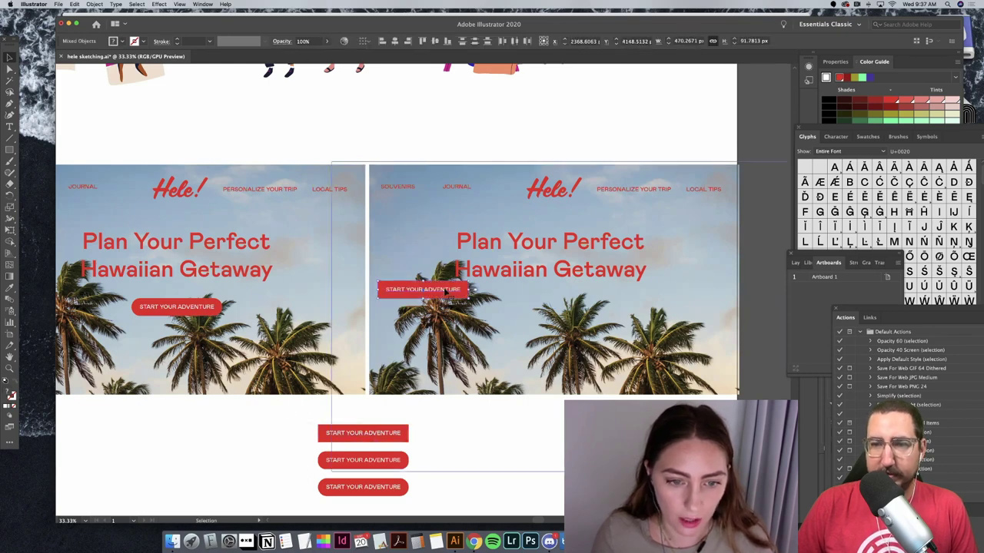
drag(547, 302, 586, 306)
key(super+shift+a)
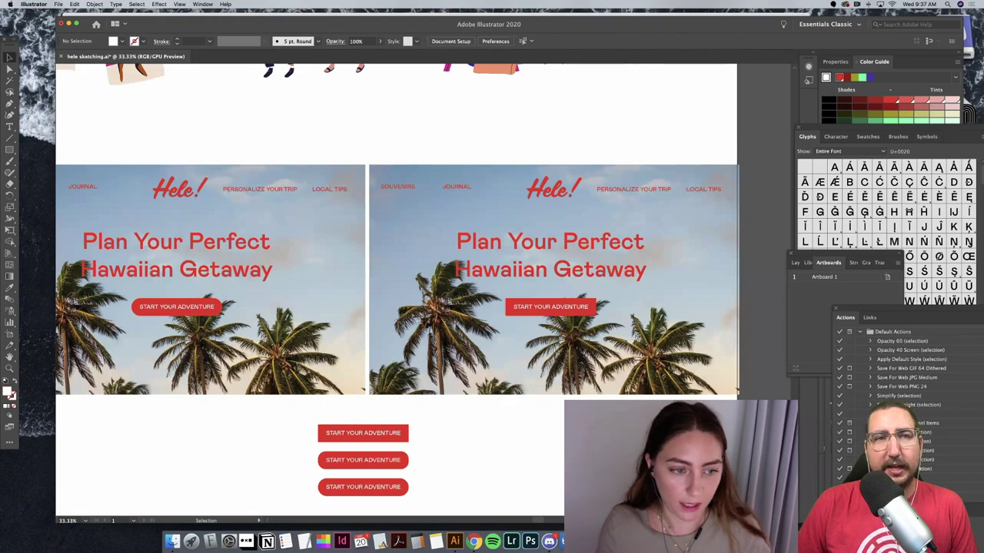
scroll(396, 284, left, 3)
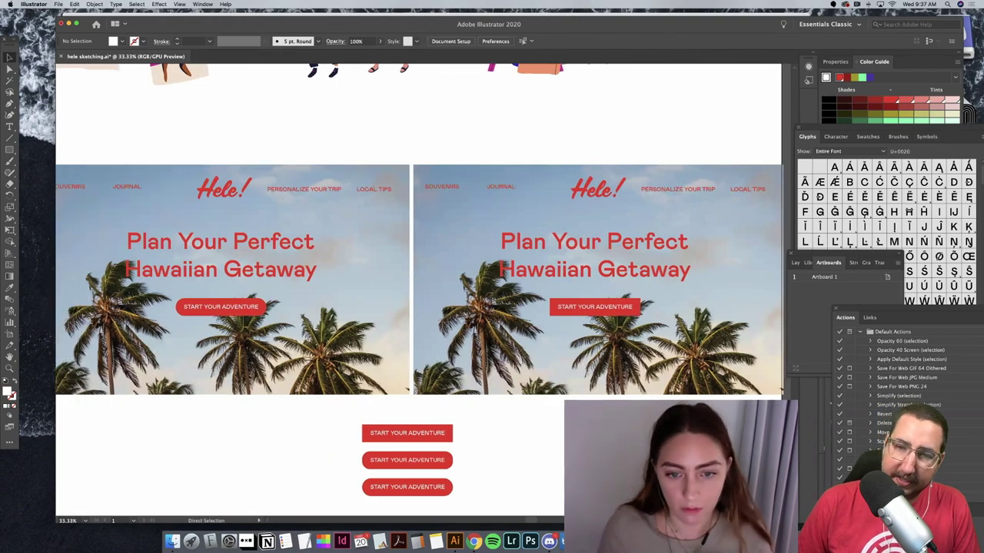
key(super+minus)
key(super+minus)
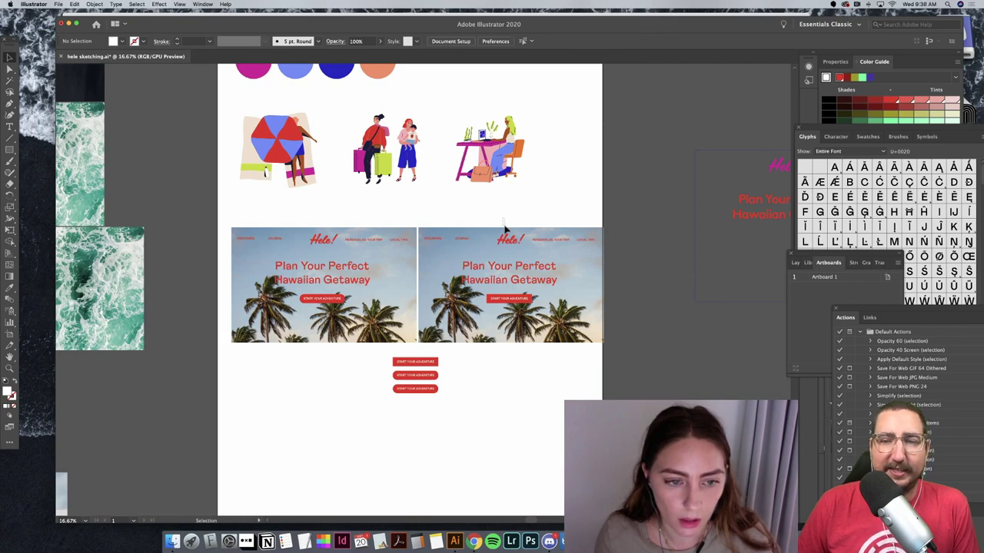
drag(504, 221, 546, 329)
Step: Delete the duplicate hero mockup and its leftover navigation text
key(Delete)
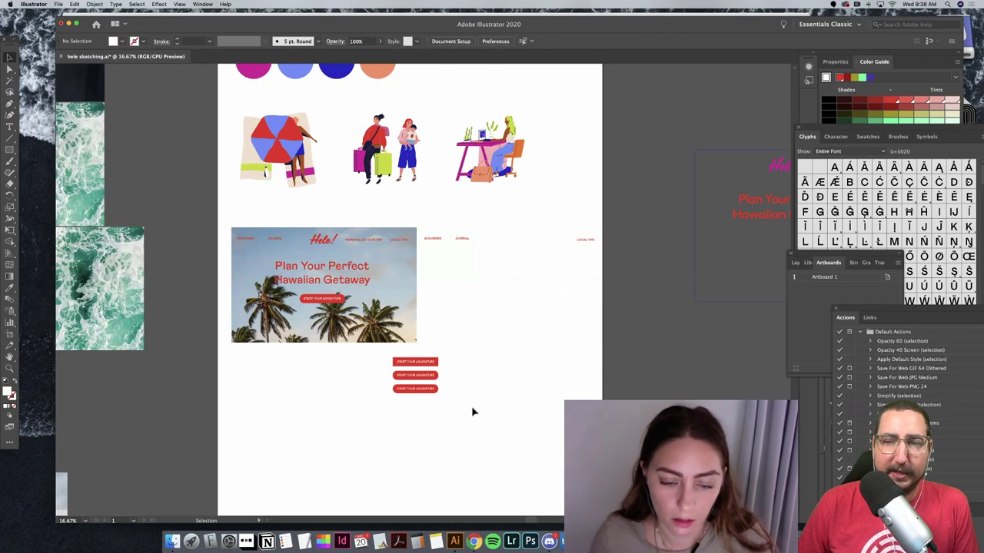
drag(426, 230, 601, 253)
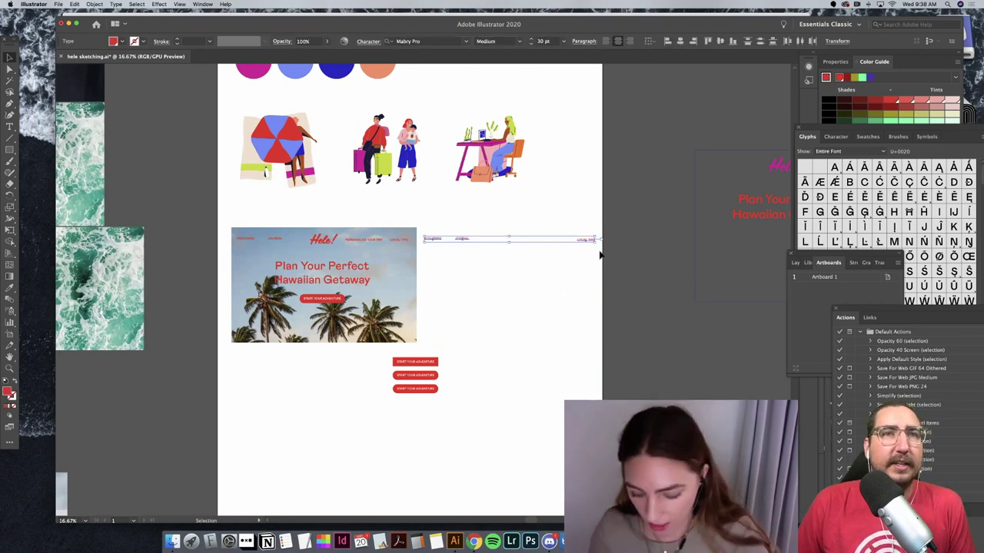
key(Delete)
Step: Move the three-button group beside the artboard's right edge
click(416, 367)
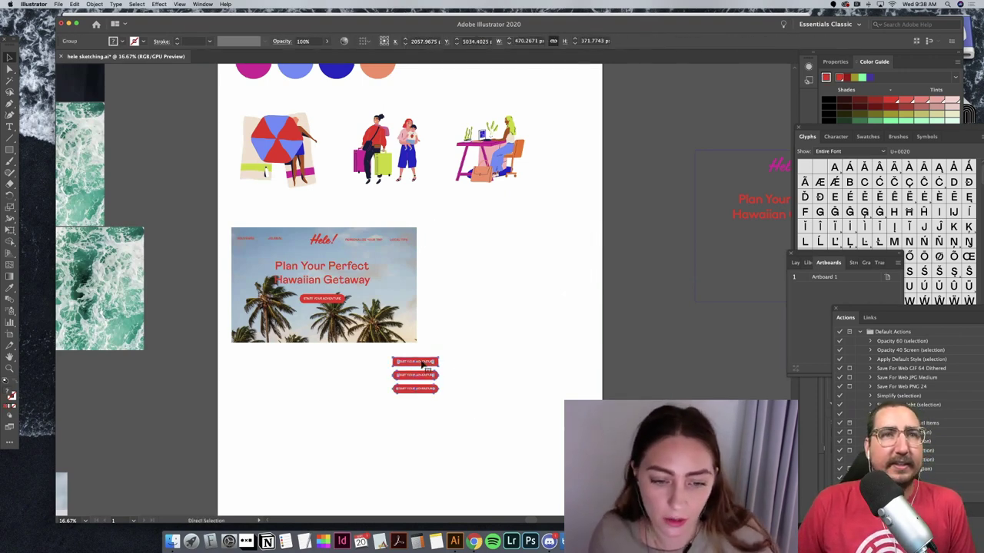
drag(419, 367, 665, 227)
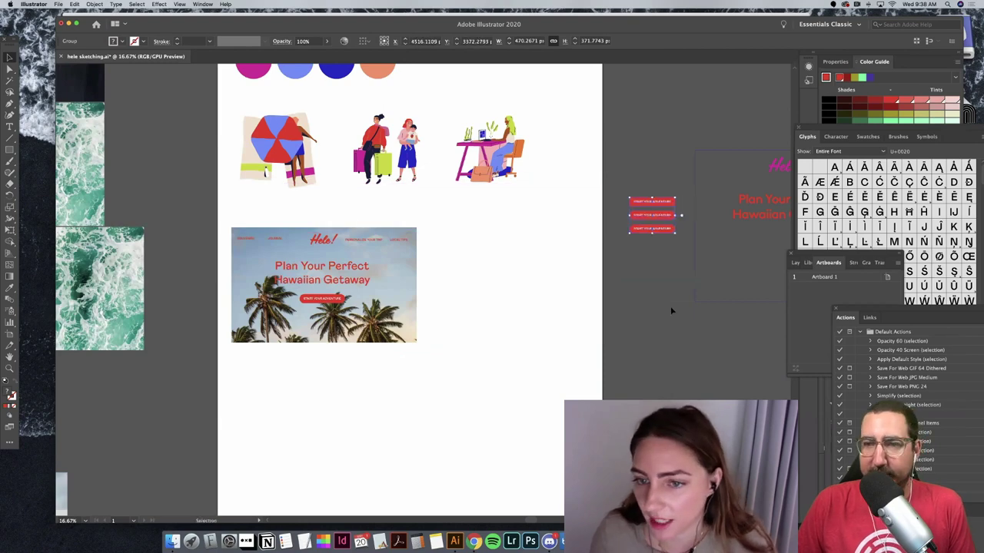
click(670, 308)
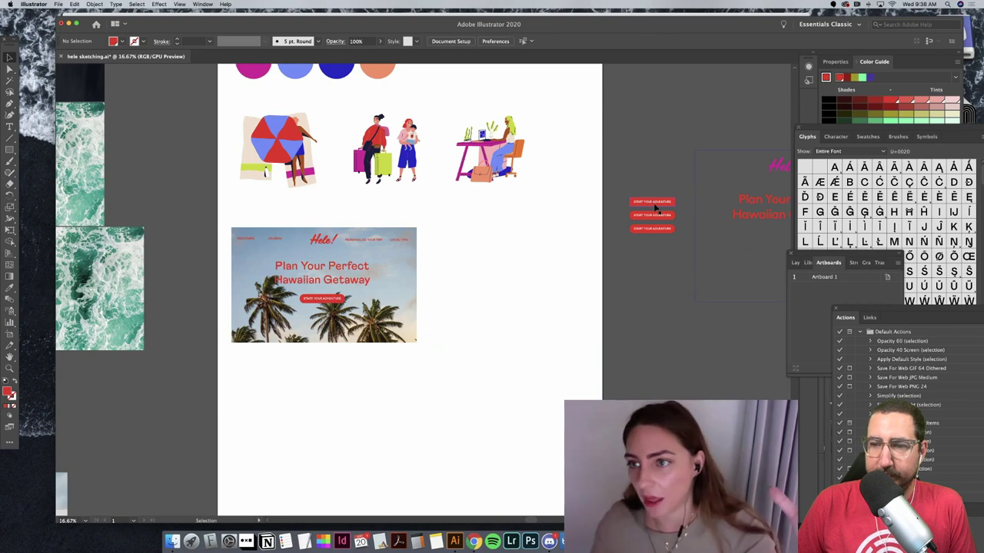
Step: Clip the hero's palm photo with a rectangle so it ends just below the button
scroll(546, 321, left, 5)
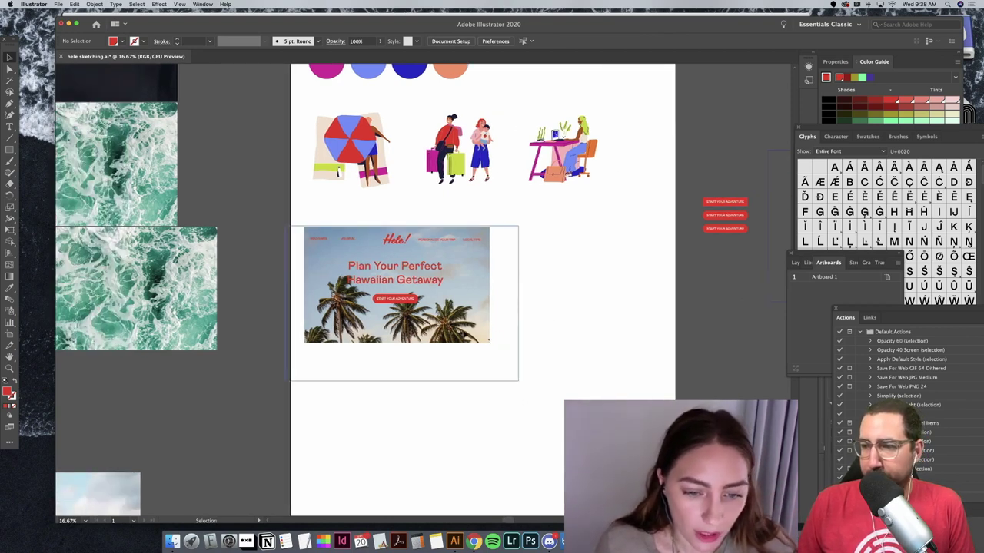
double_click(412, 338)
key(m)
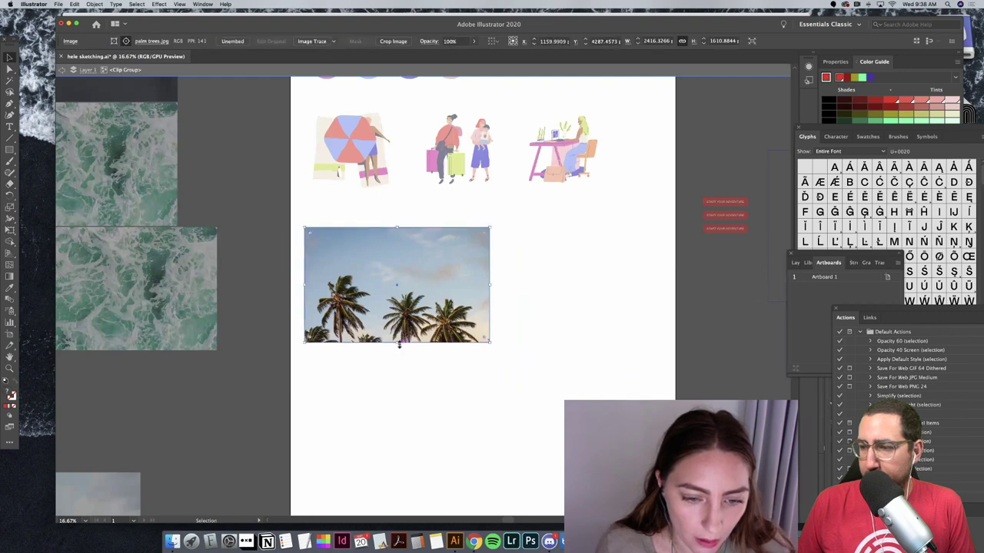
drag(304, 227, 489, 342)
key(super+a)
key(super+7)
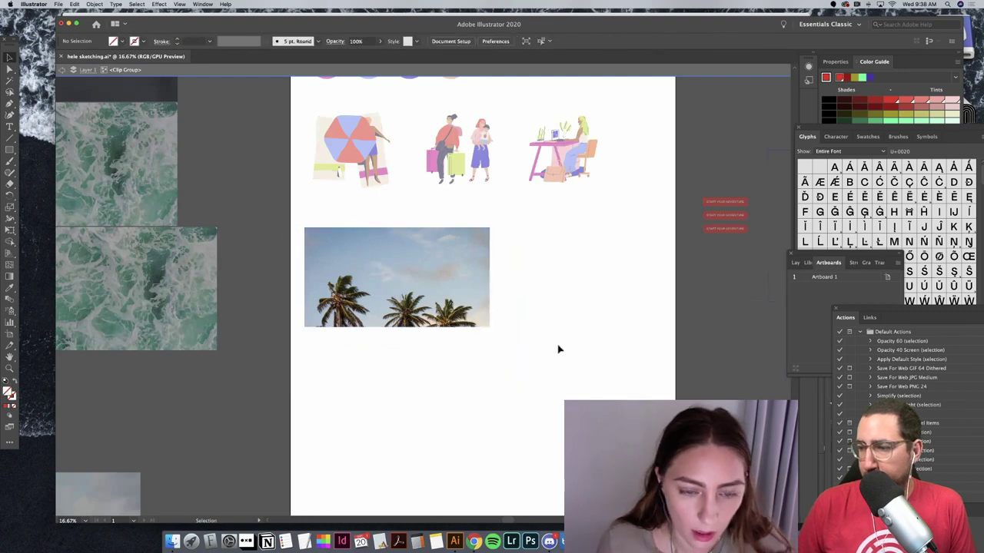
double_click(531, 298)
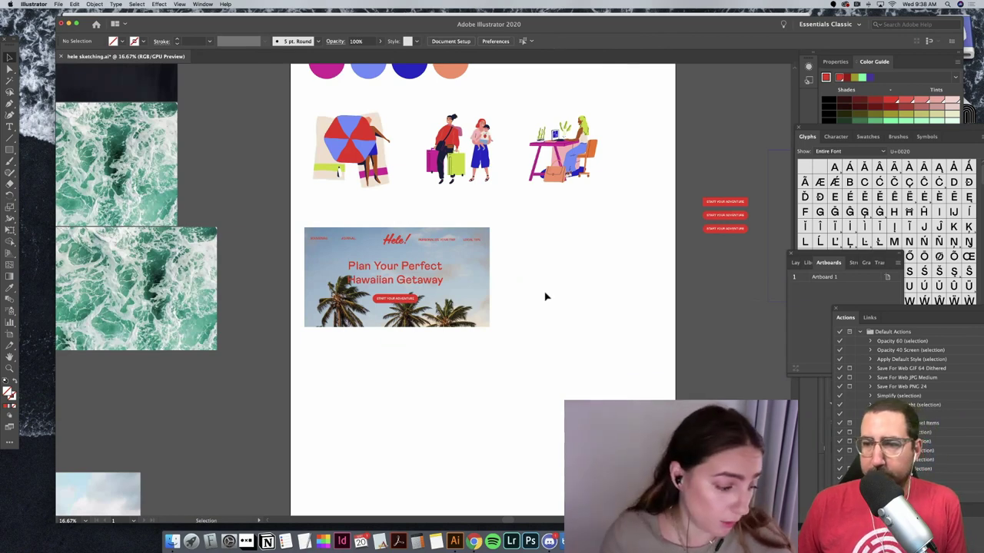
click(10, 149)
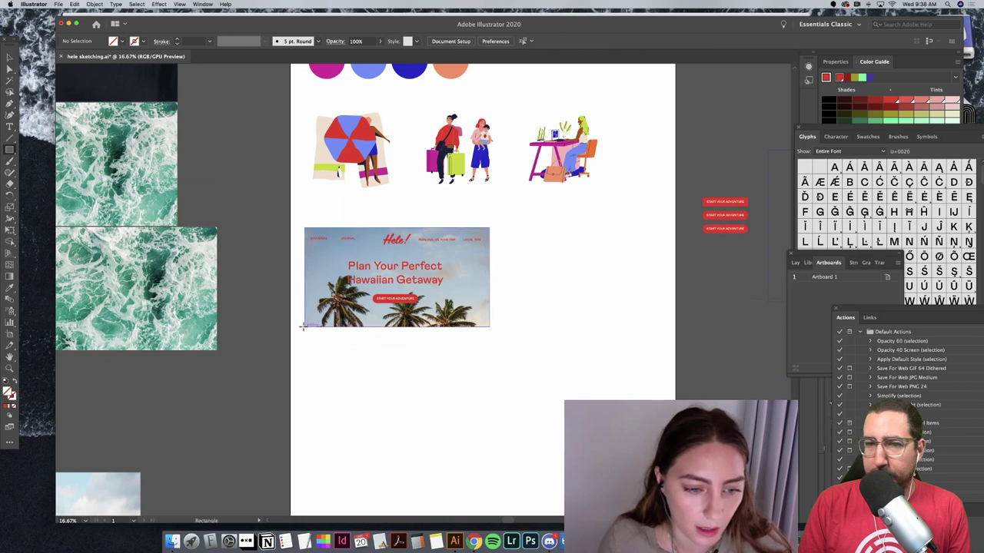
Step: Draw a white banner-wide rectangle directly below the hero as the next section's background
drag(305, 327, 490, 396)
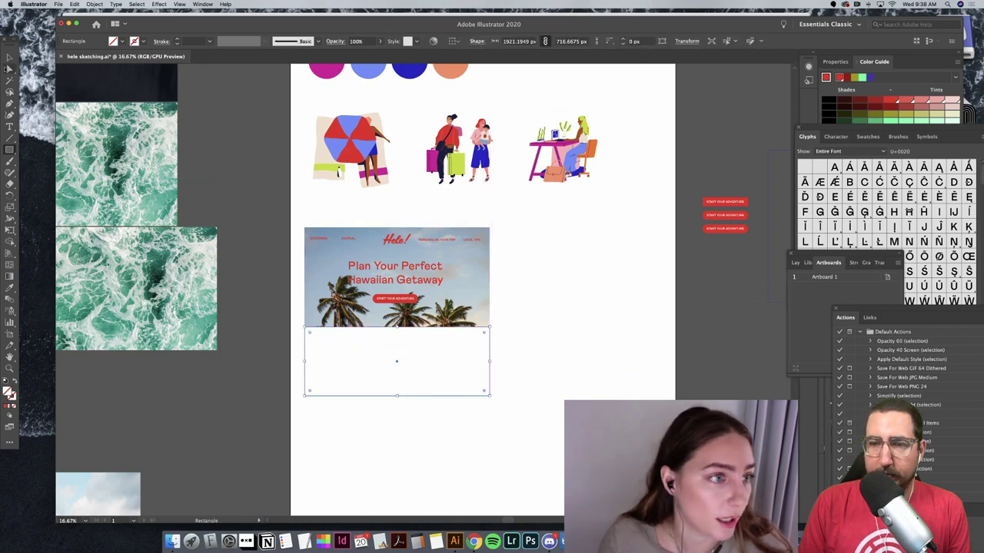
click(10, 57)
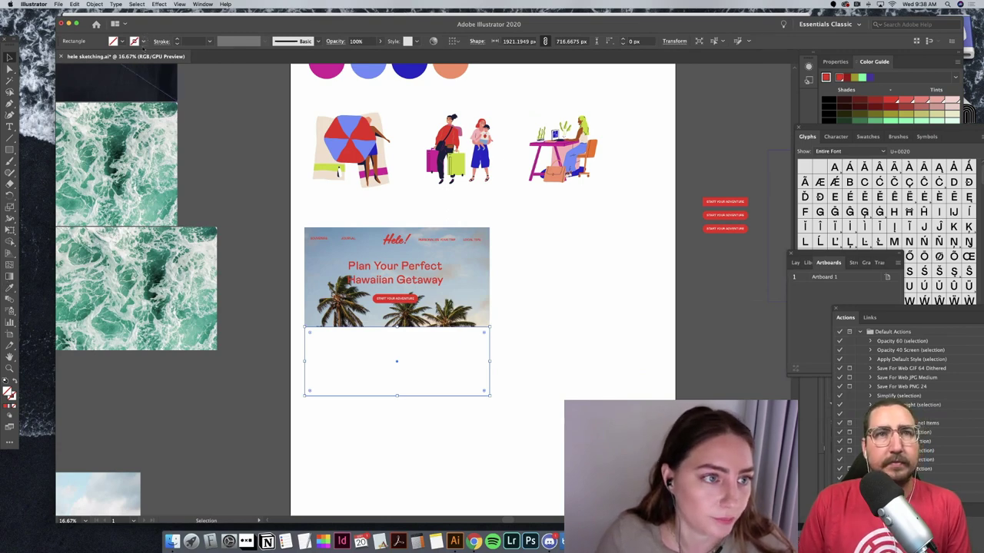
click(142, 41)
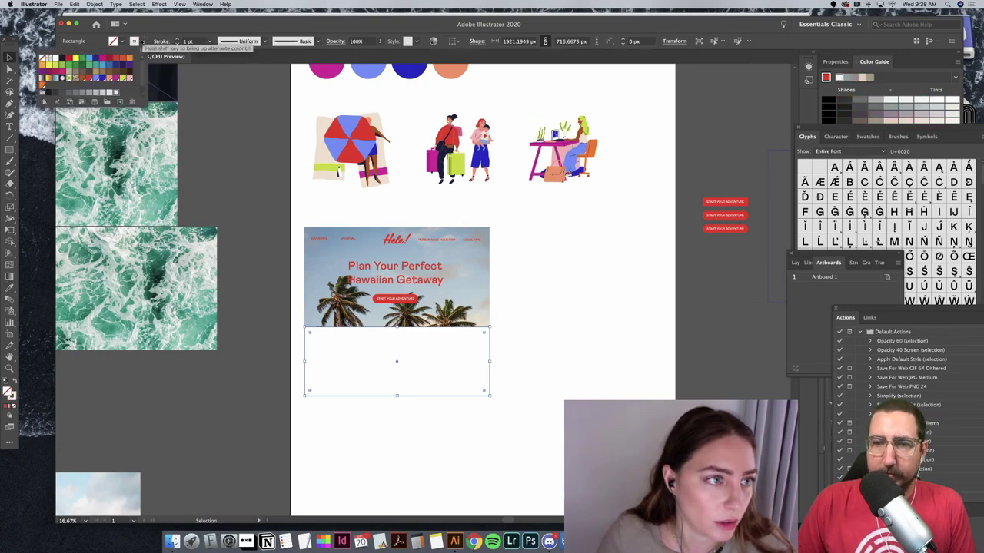
key(Escape)
click(550, 358)
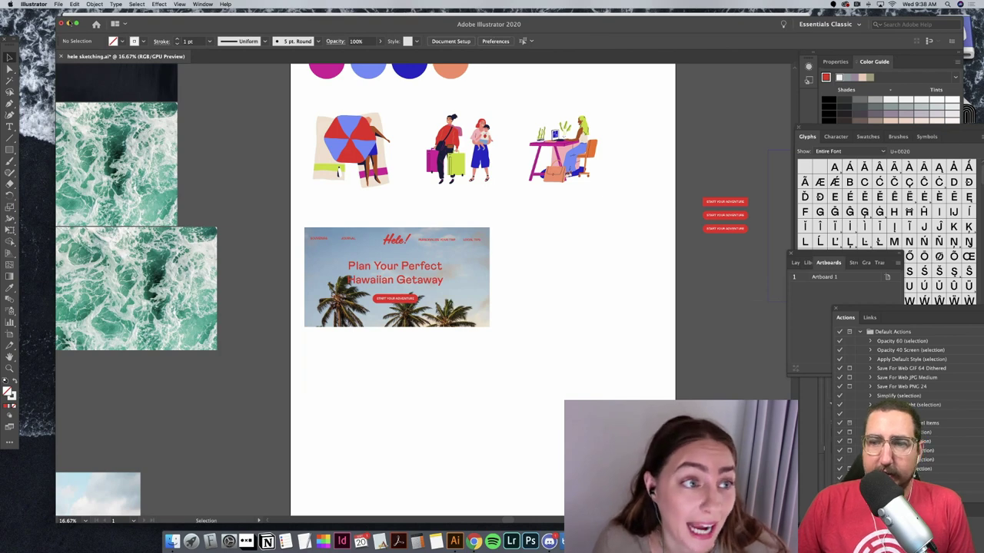
double_click(93, 30)
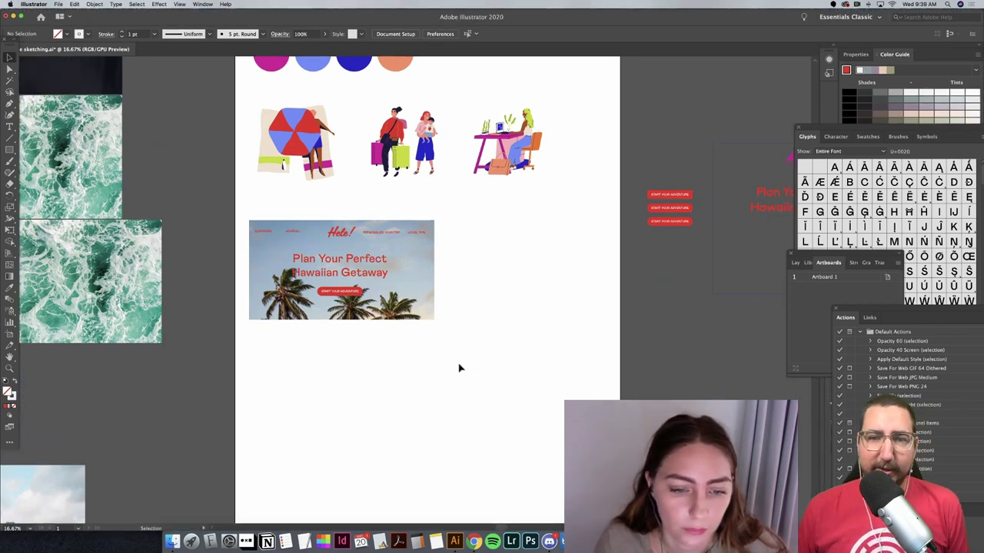
key(ctrl+v)
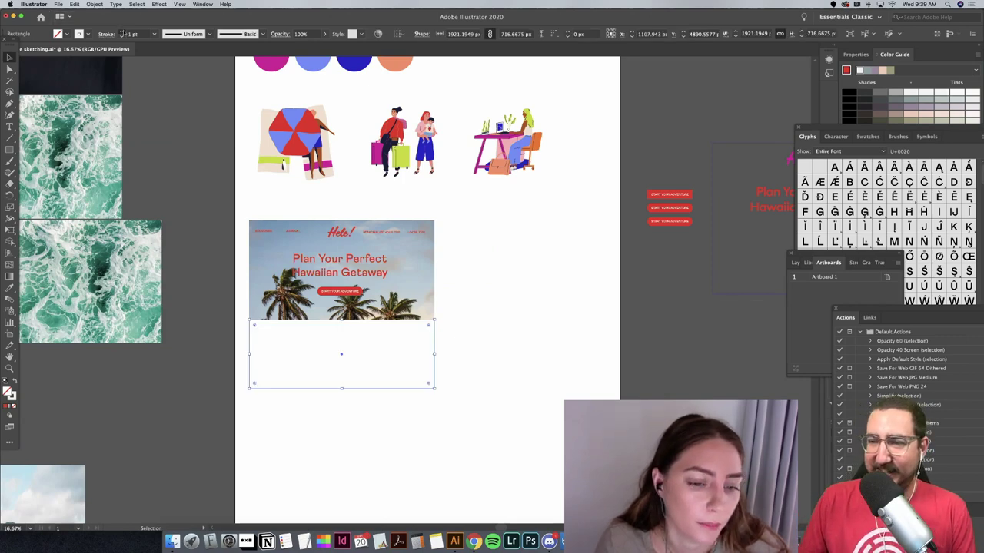
click(166, 90)
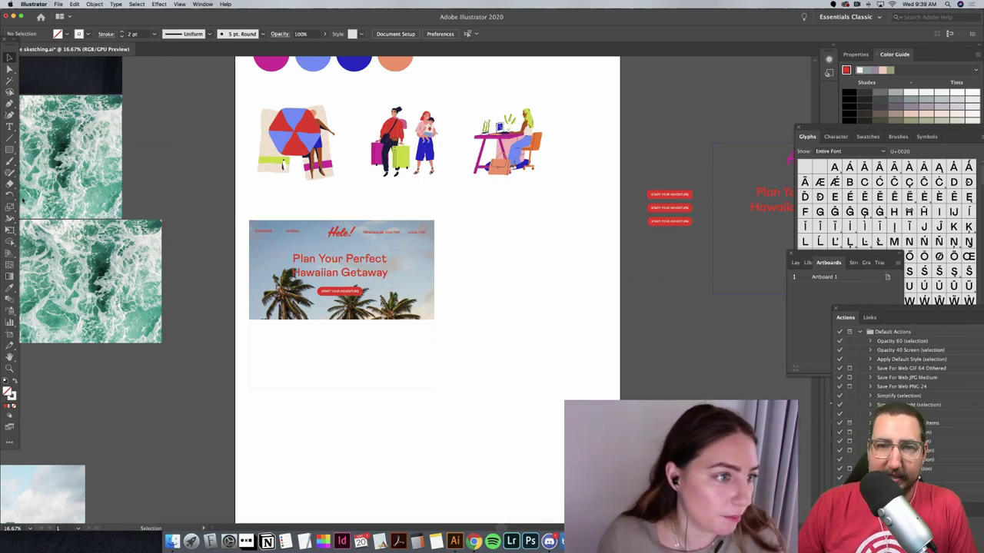
Step: Scale down the three illustrations together
click(11, 128)
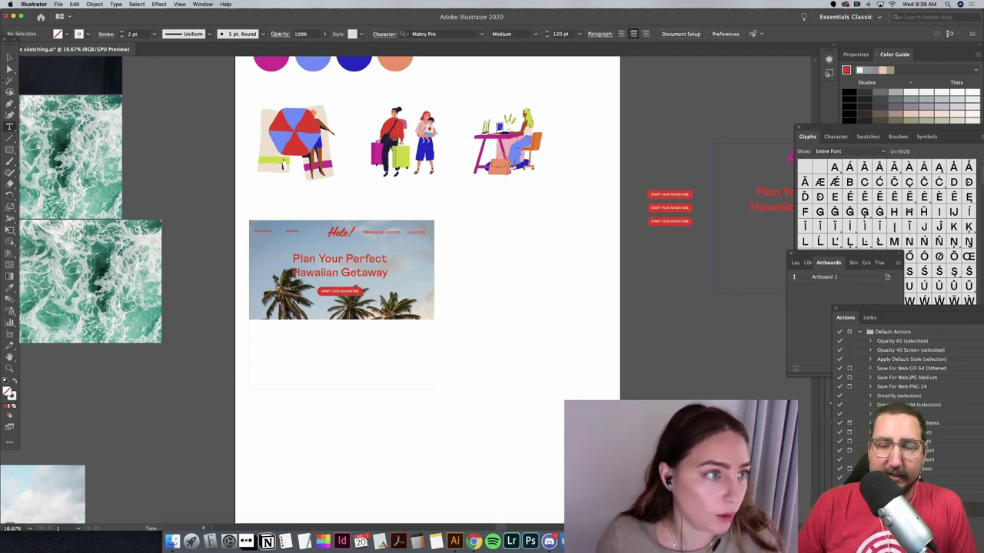
click(9, 59)
click(315, 140)
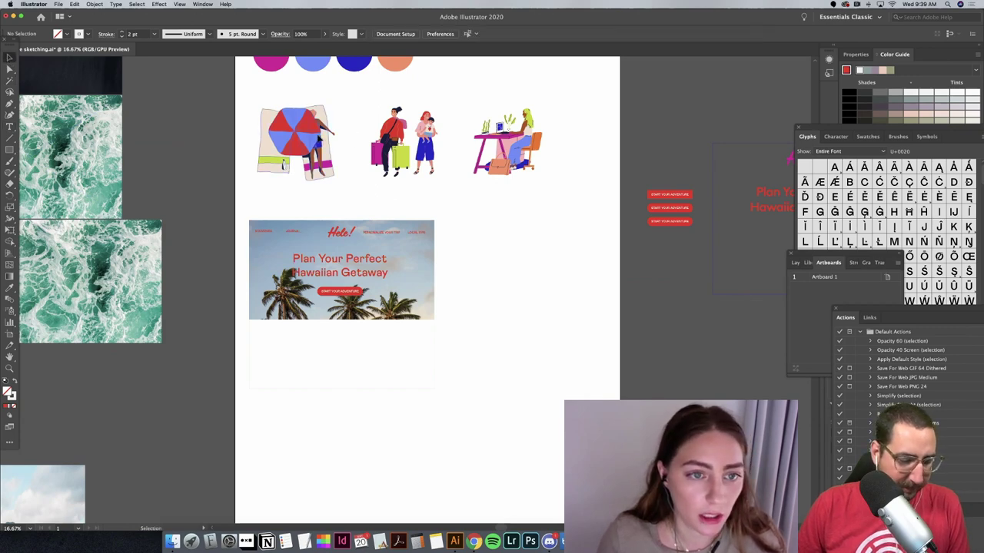
drag(334, 105, 314, 125)
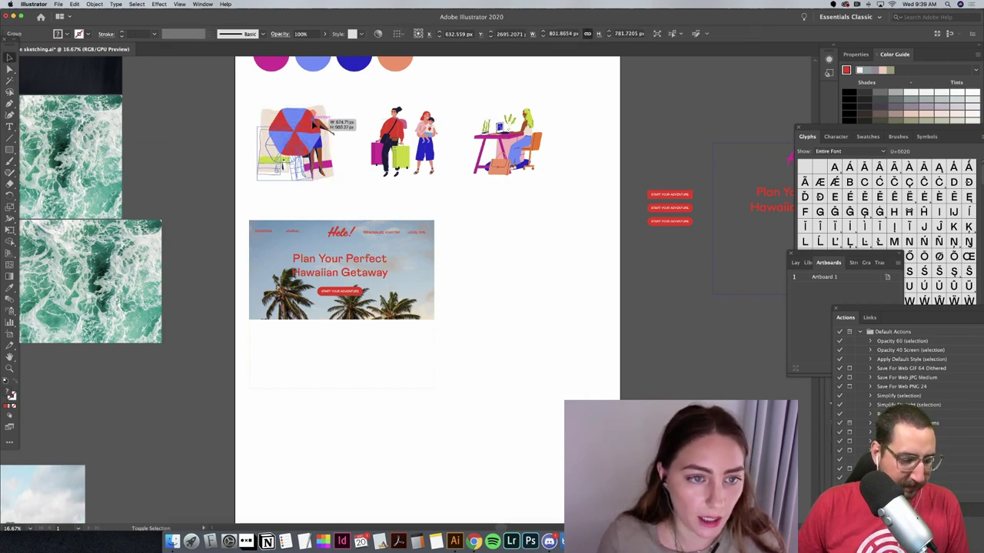
key(a)
key(v)
key(v)
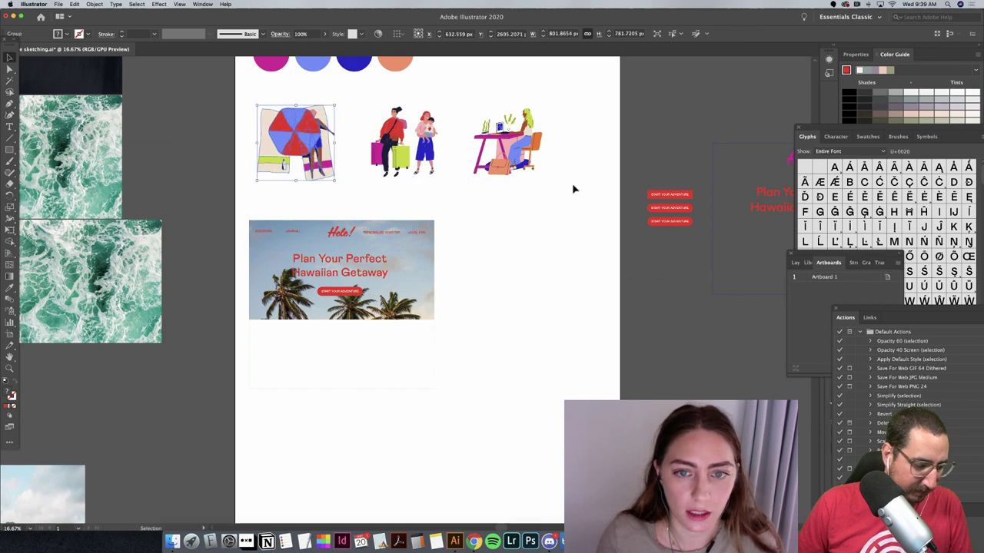
drag(574, 189, 335, 105)
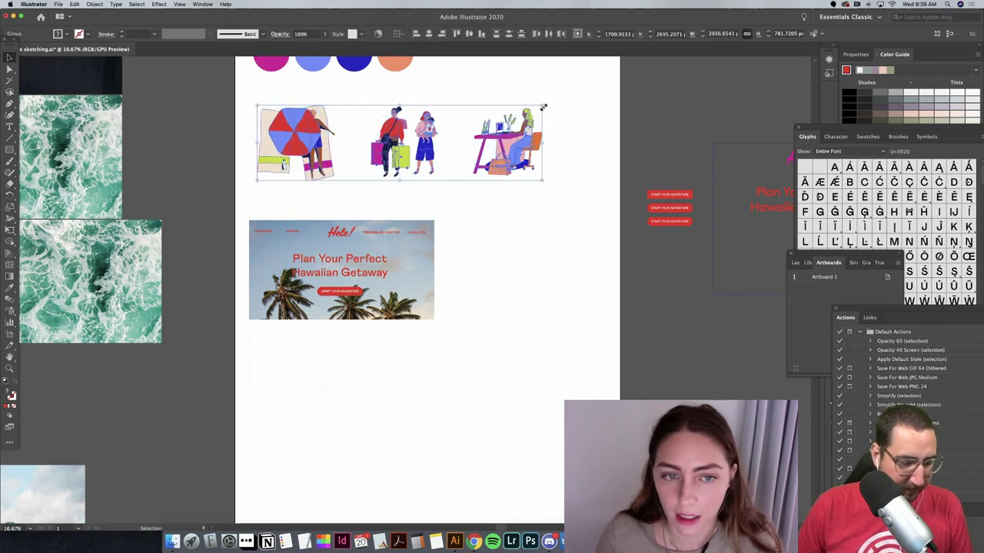
drag(543, 107, 418, 147)
key(super+shift+a)
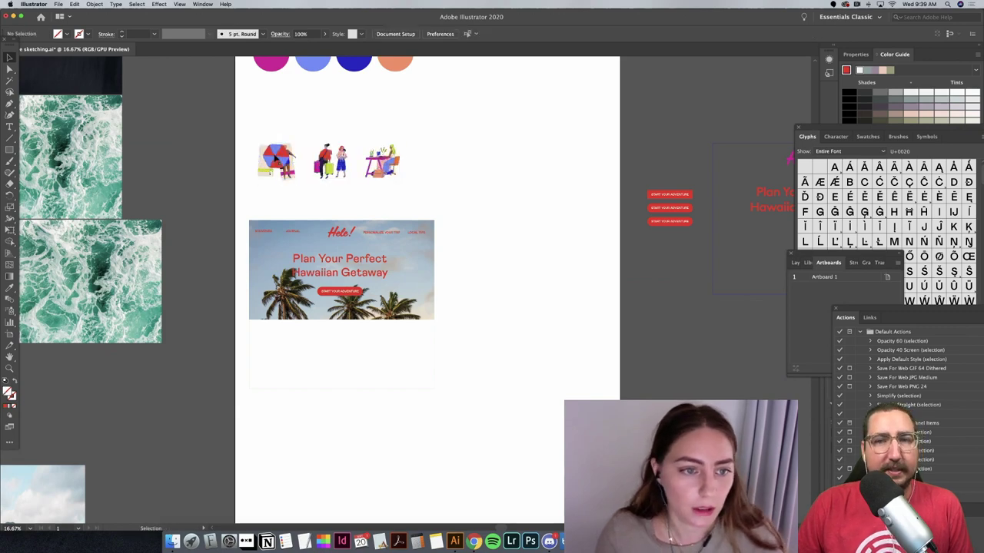
Step: Arrange the desk, umbrella and luggage illustrations in a row below the banner
click(275, 157)
click(294, 181)
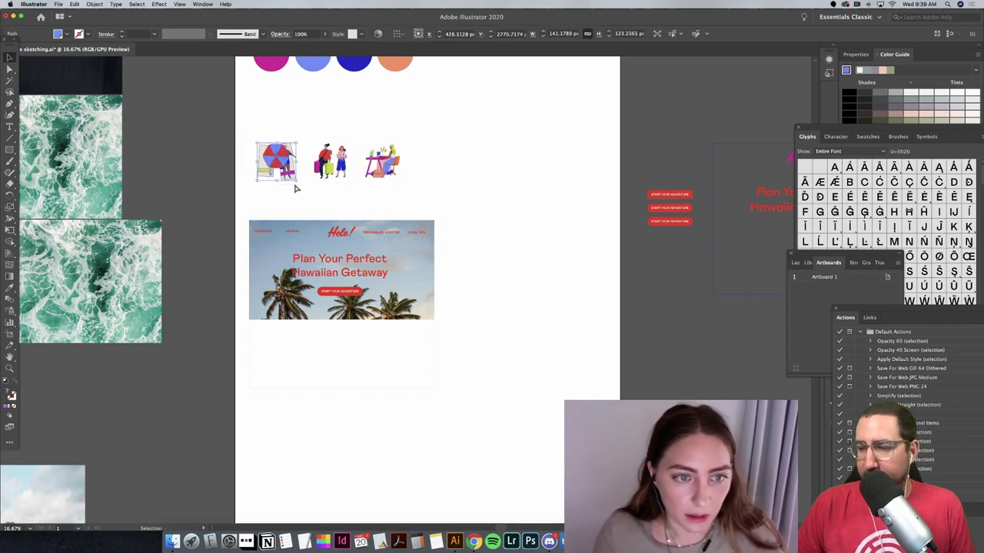
click(343, 174)
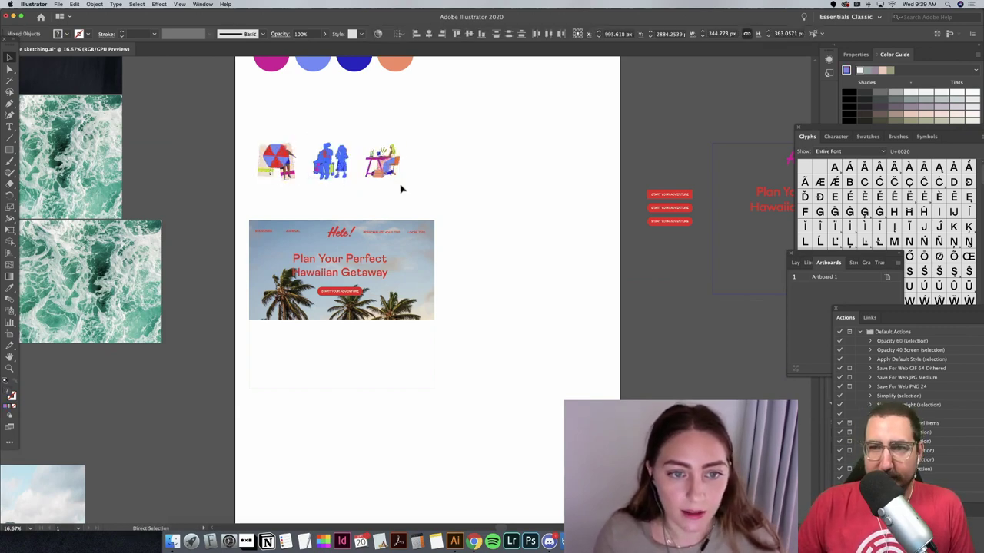
click(392, 163)
drag(392, 163, 409, 351)
click(542, 330)
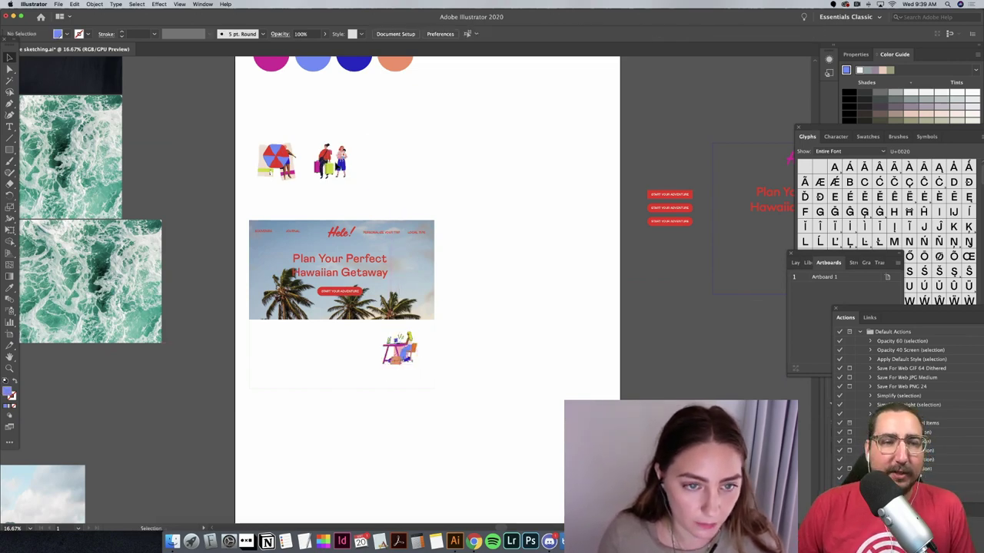
drag(330, 161, 278, 345)
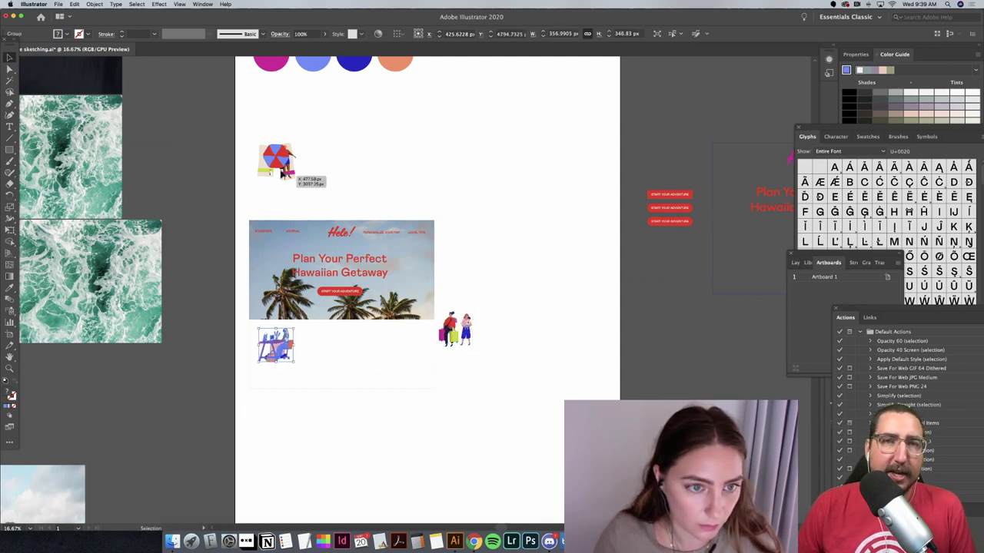
drag(278, 163, 342, 347)
drag(453, 330, 410, 351)
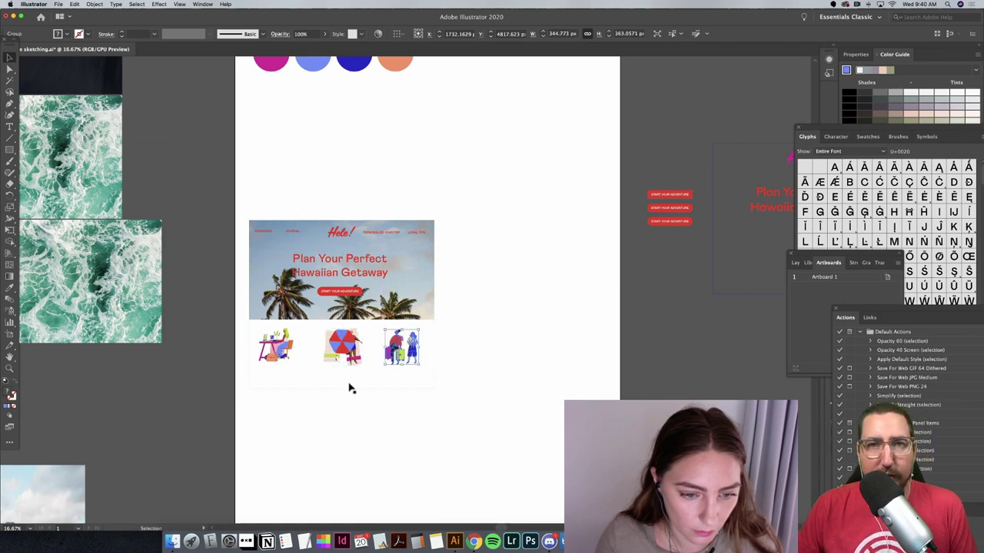
Step: Stretch the white background rectangle downward to make the section taller
click(342, 388)
drag(341, 398, 343, 421)
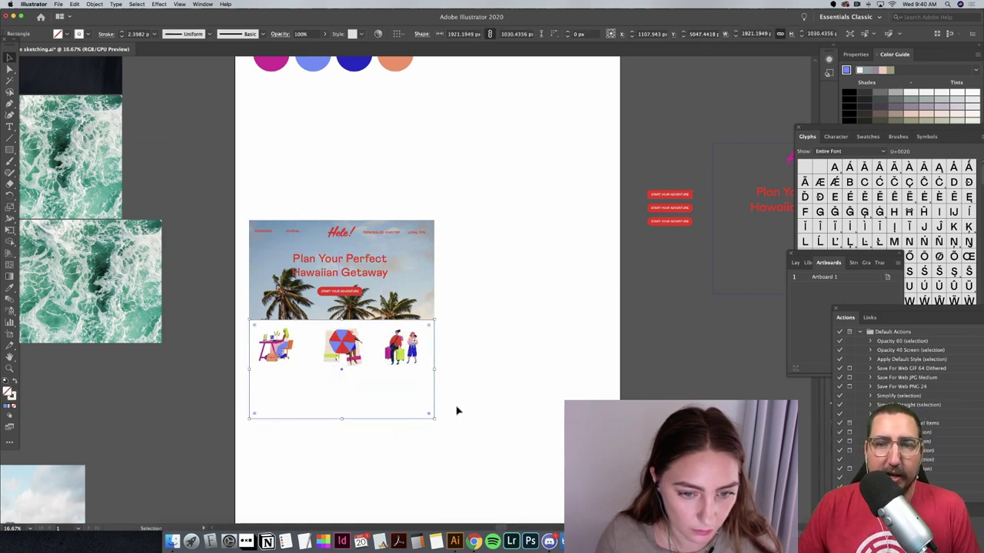
click(457, 408)
scroll(454, 408, left, 3)
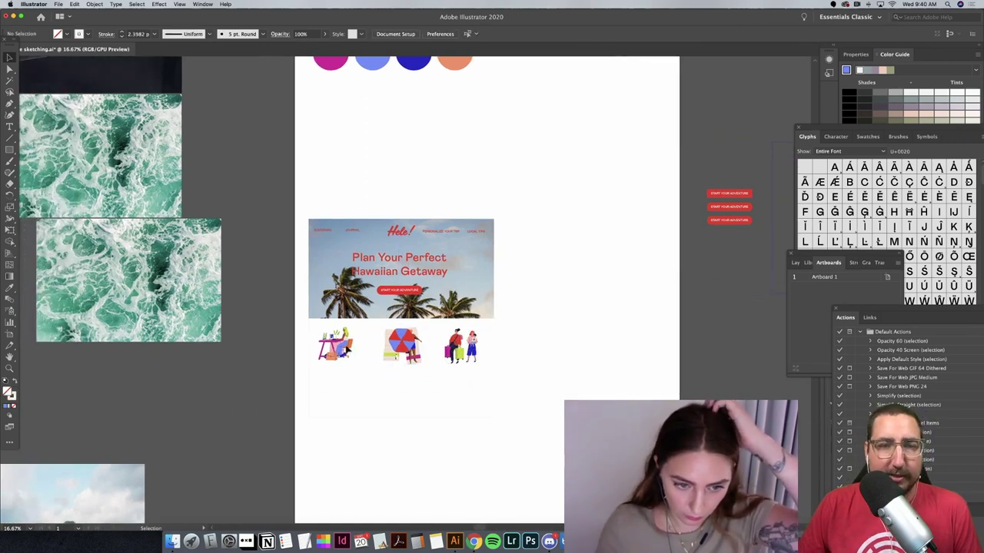
click(338, 346)
click(402, 345)
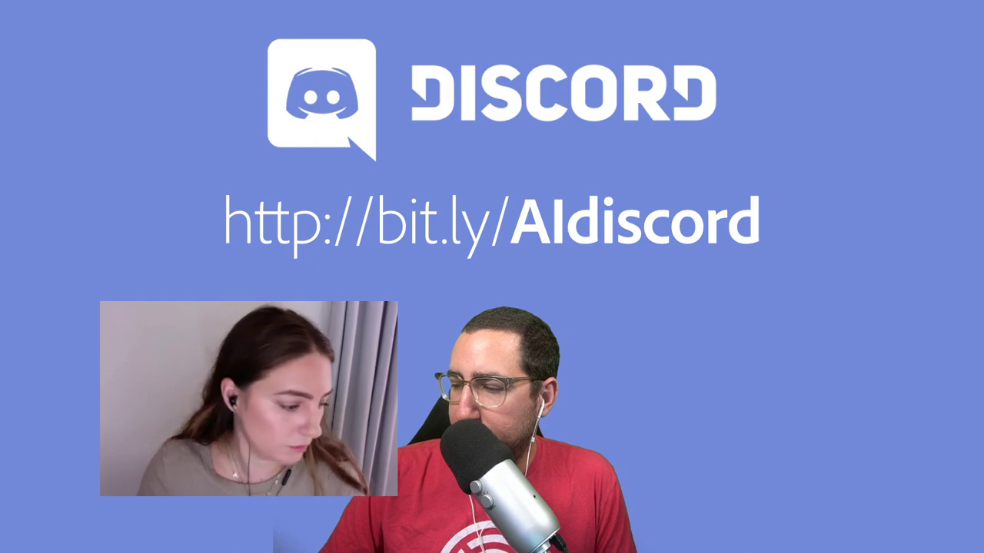
Step: Retype the spare headline copy as 'How it works' at 80 pt
triple_click(578, 188)
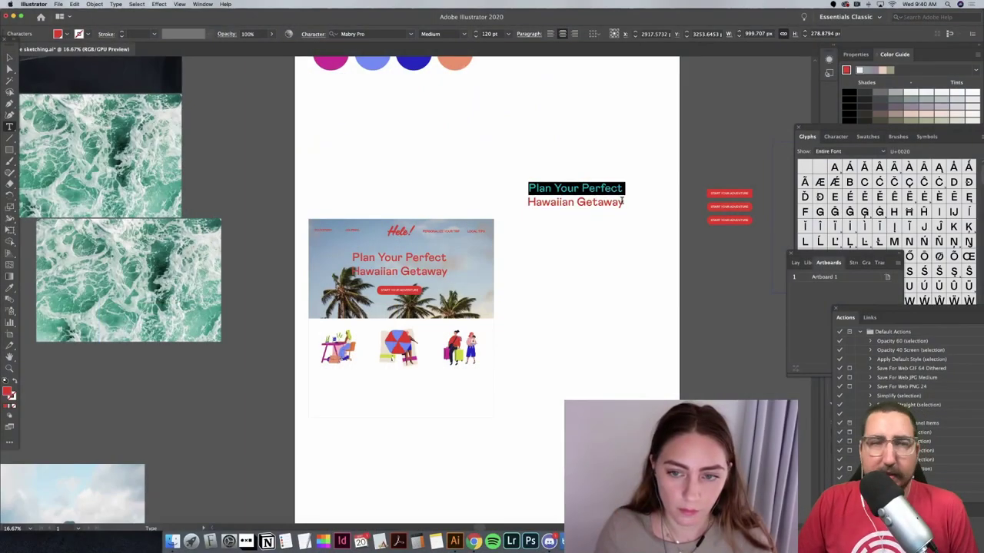
drag(623, 201, 494, 180)
text(How It)
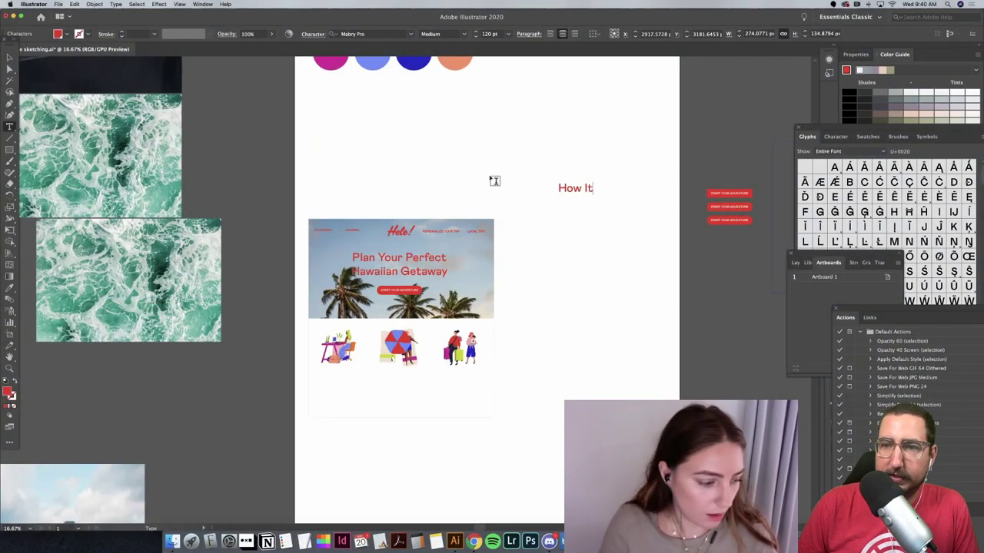
key(BackSpace)
key(BackSpace)
text(it works)
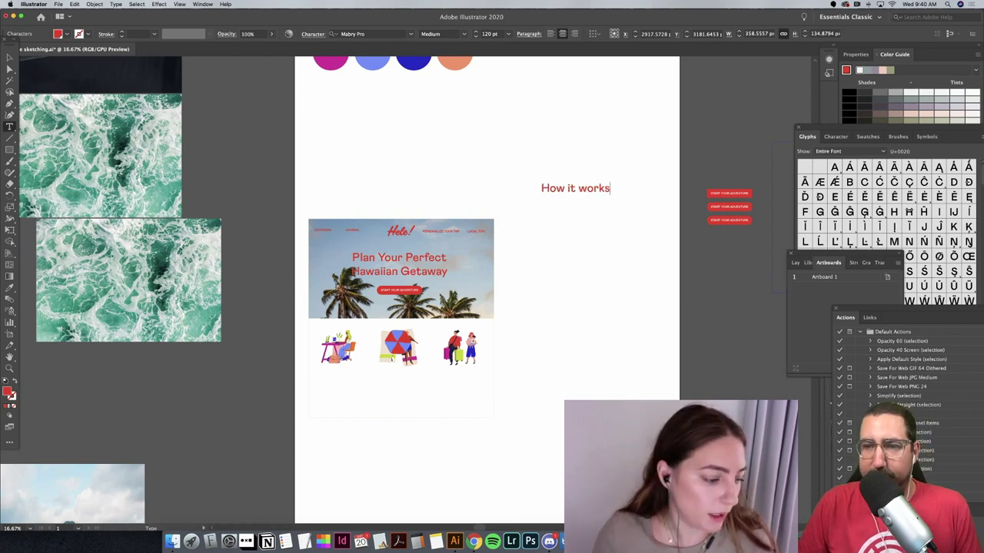
key(Escape)
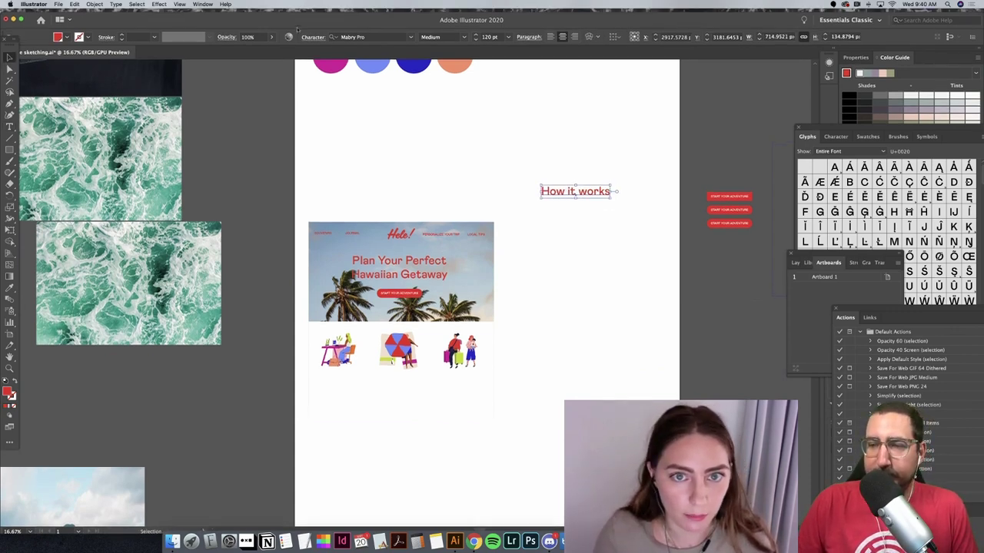
click(483, 44)
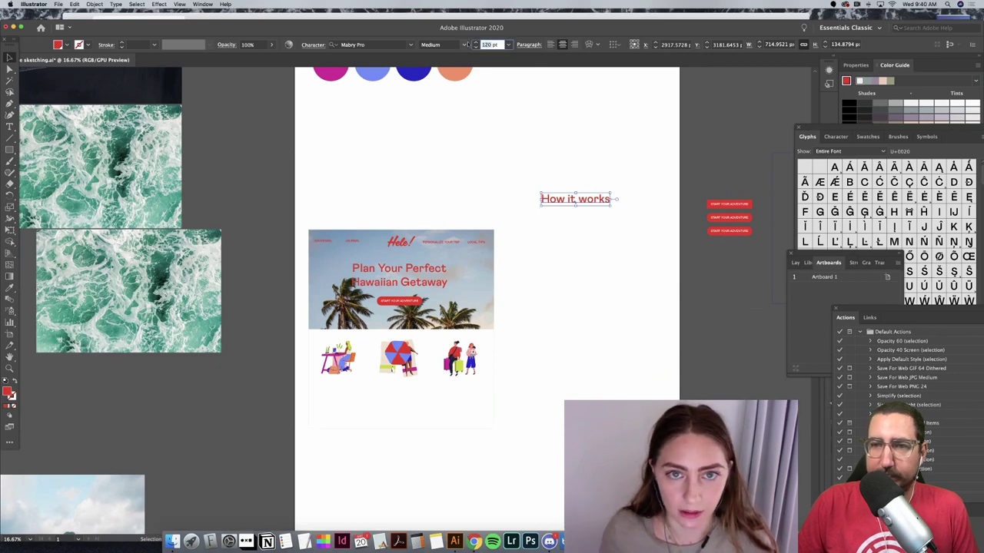
text(80)
key(Return)
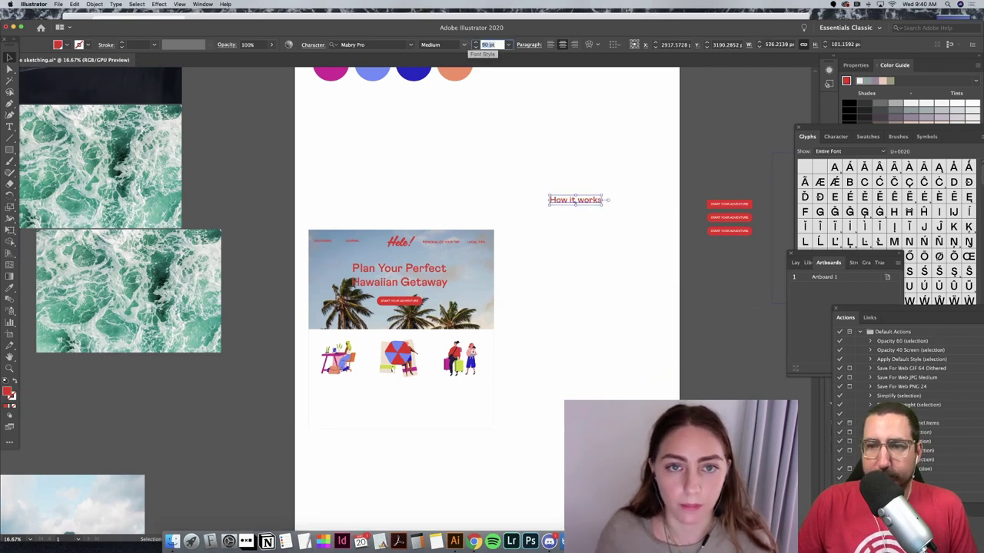
Step: Move the How it works heading and the three illustrations below the hero
drag(609, 202, 408, 402)
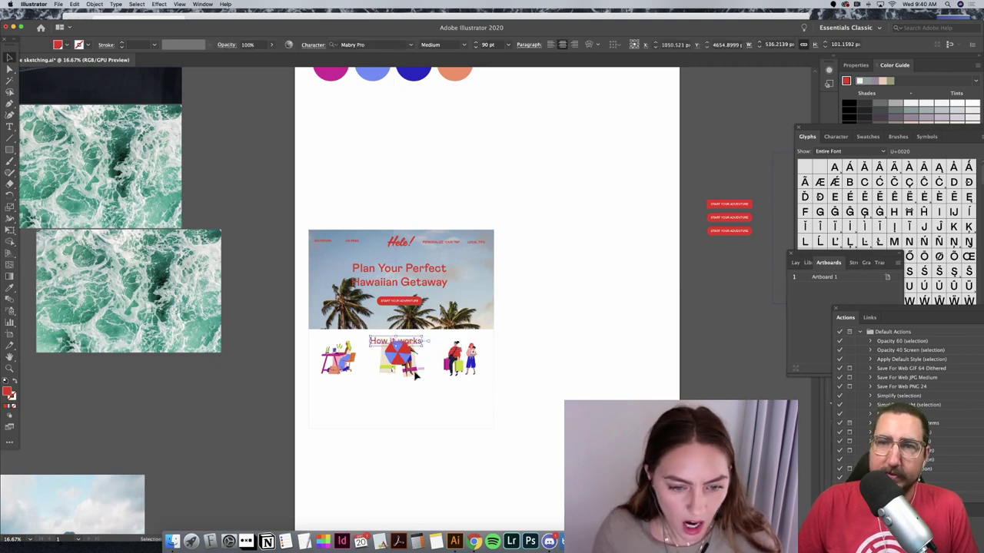
click(338, 357)
shift+click(460, 358)
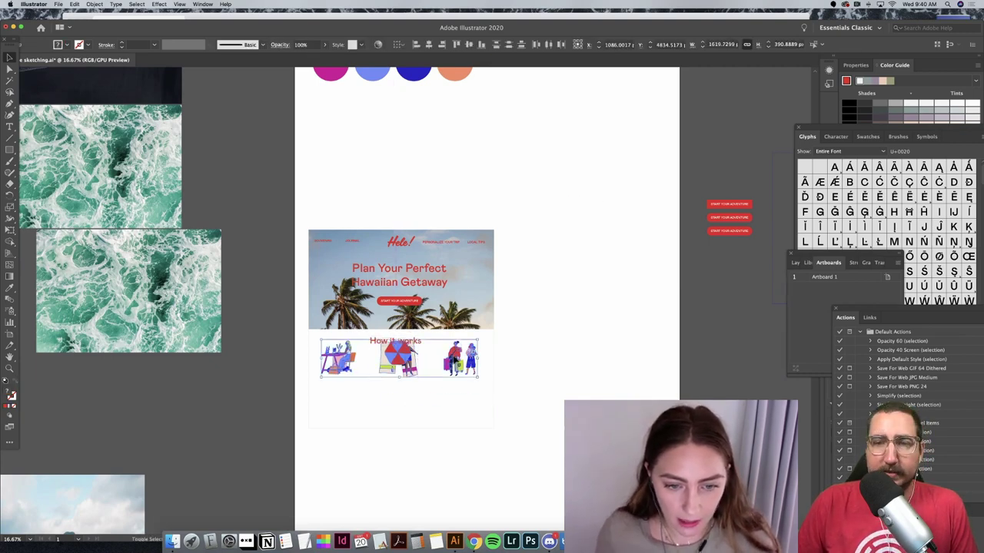
drag(459, 358, 457, 359)
key(super+equal)
key(super+equal)
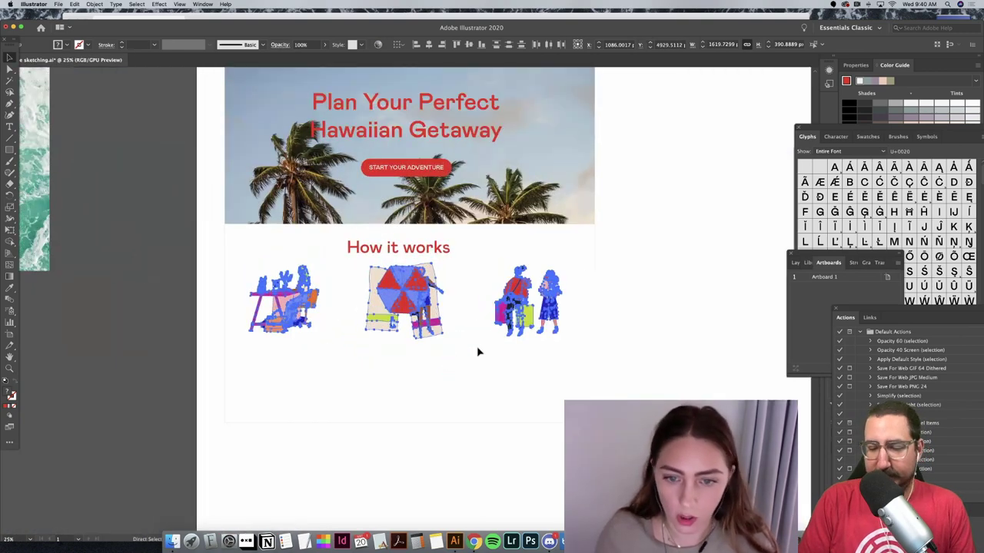
click(691, 256)
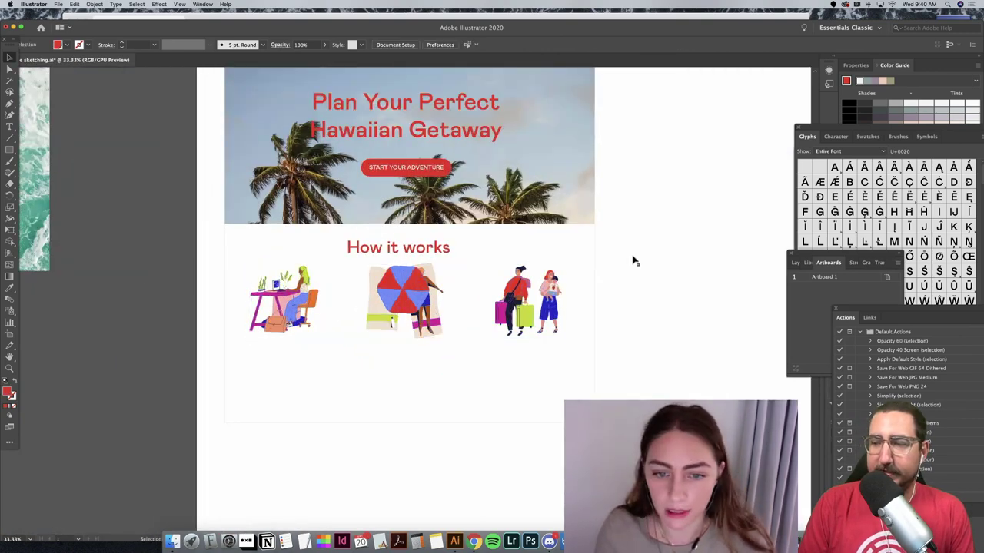
Step: Reduce the How it works heading to 40 pt
click(431, 250)
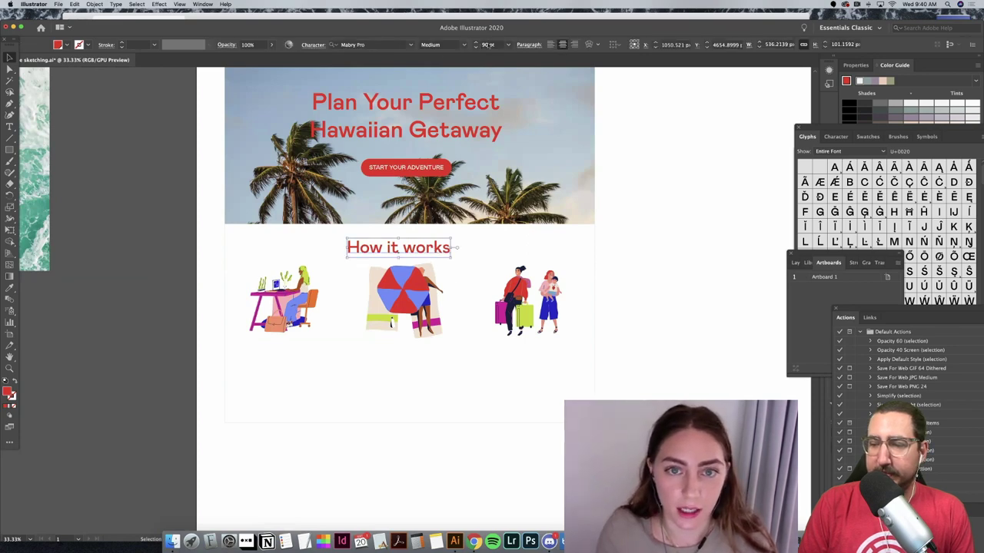
click(487, 45)
text(40)
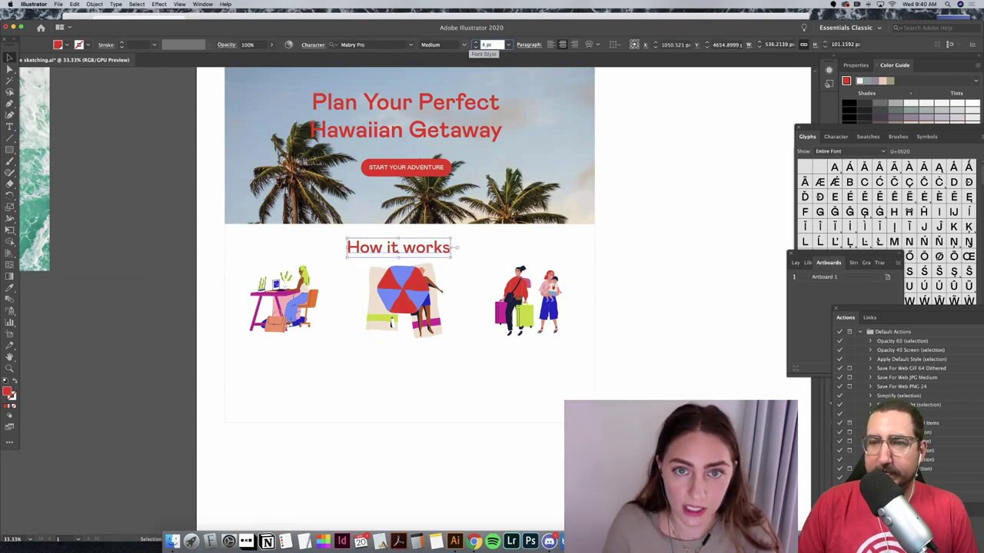
key(Return)
scroll(471, 46, down, 2)
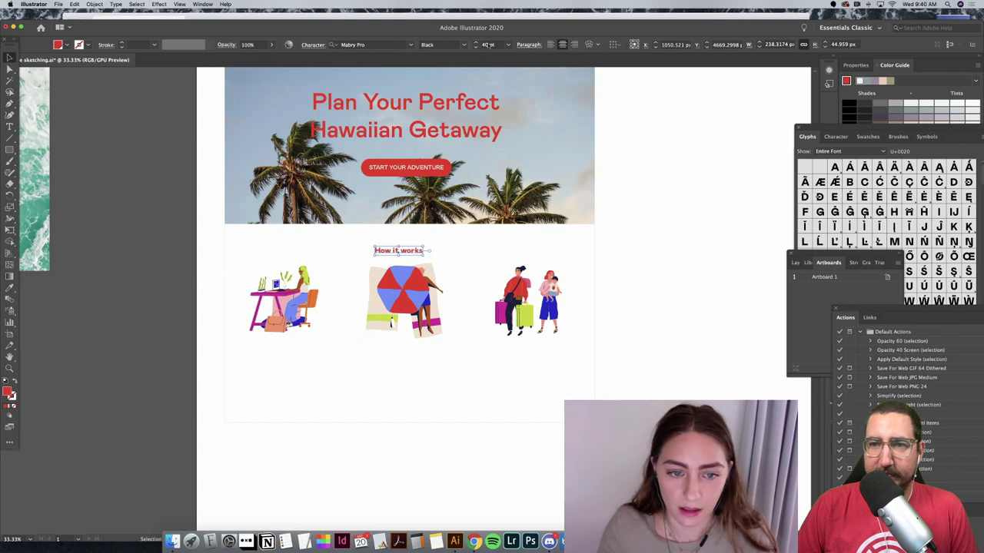
Step: Set the How it works heading's font weight to Medium
scroll(475, 45, up, 1)
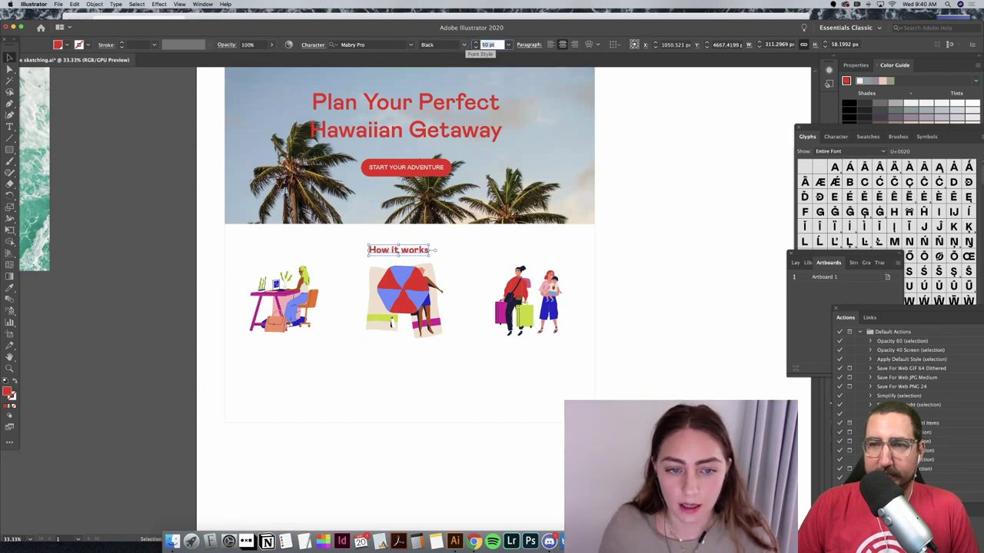
click(463, 45)
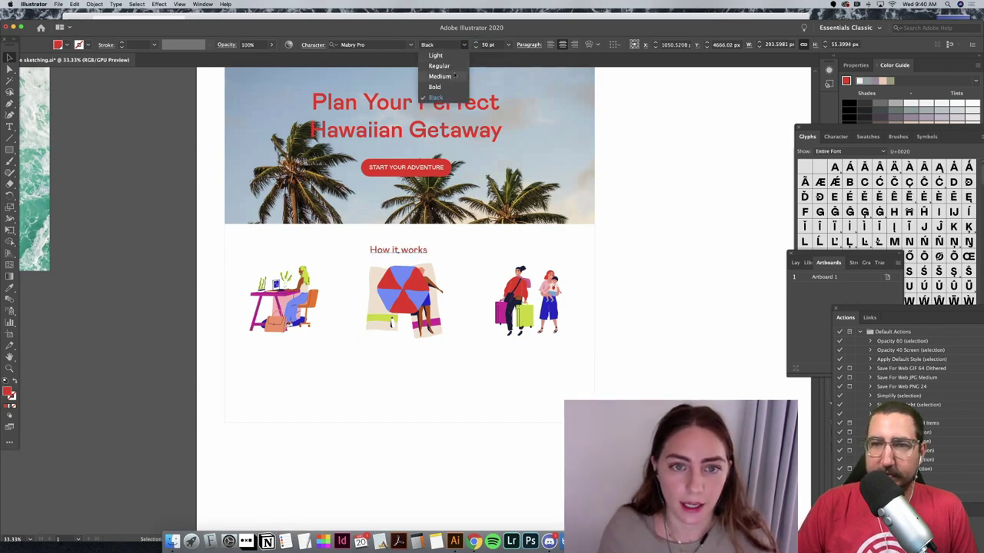
click(603, 89)
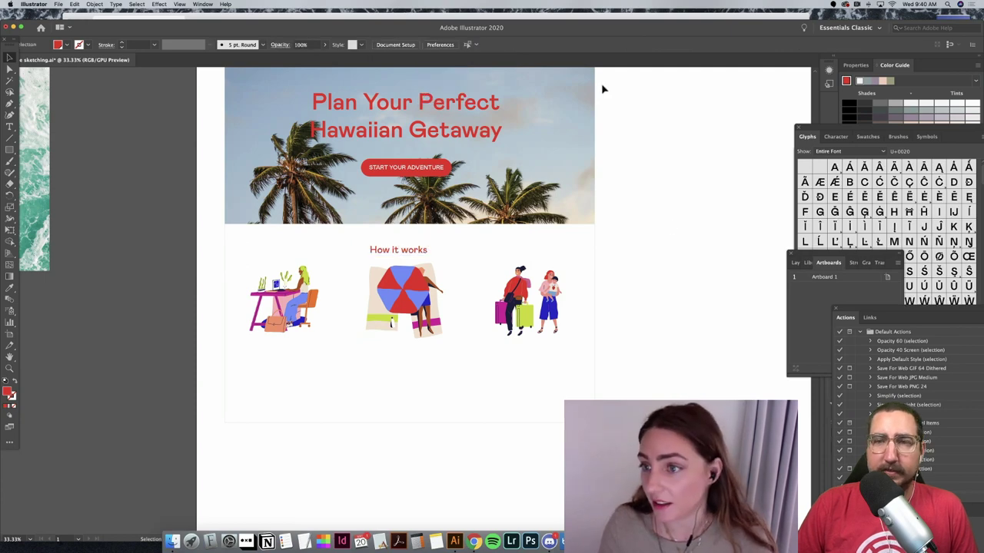
Step: Shrink the umbrella illustration to match the others, then copy the heading beneath the desk illustration
click(315, 311)
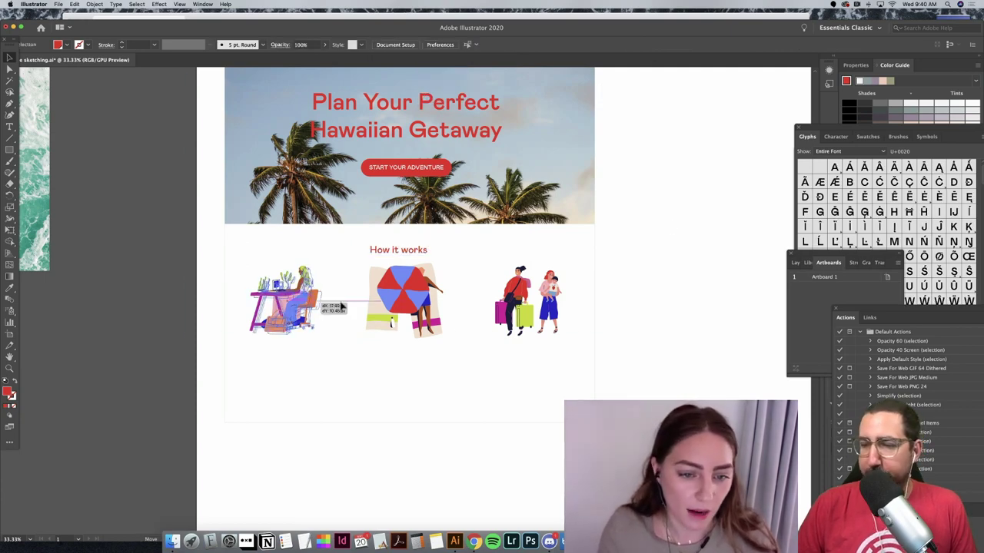
click(393, 321)
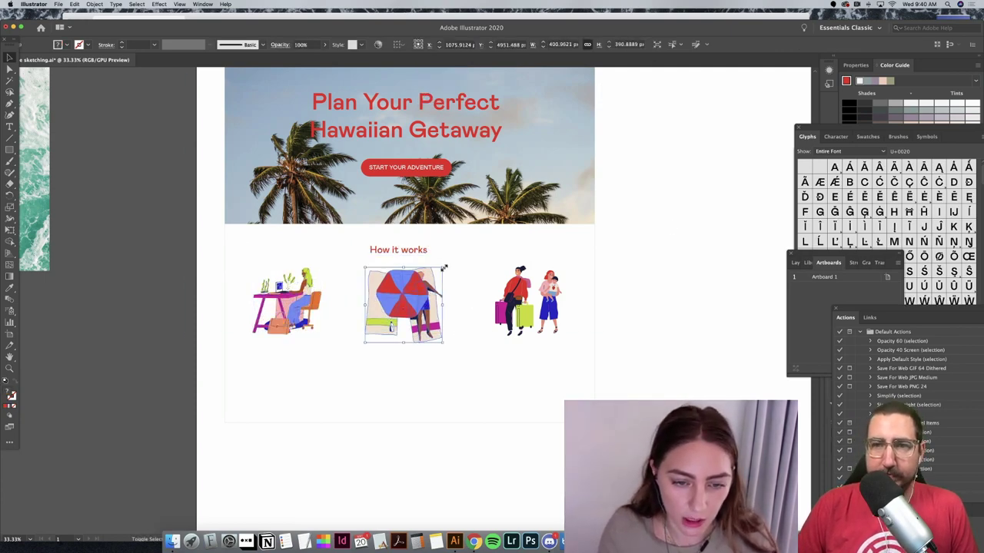
drag(443, 267, 435, 292)
click(531, 307)
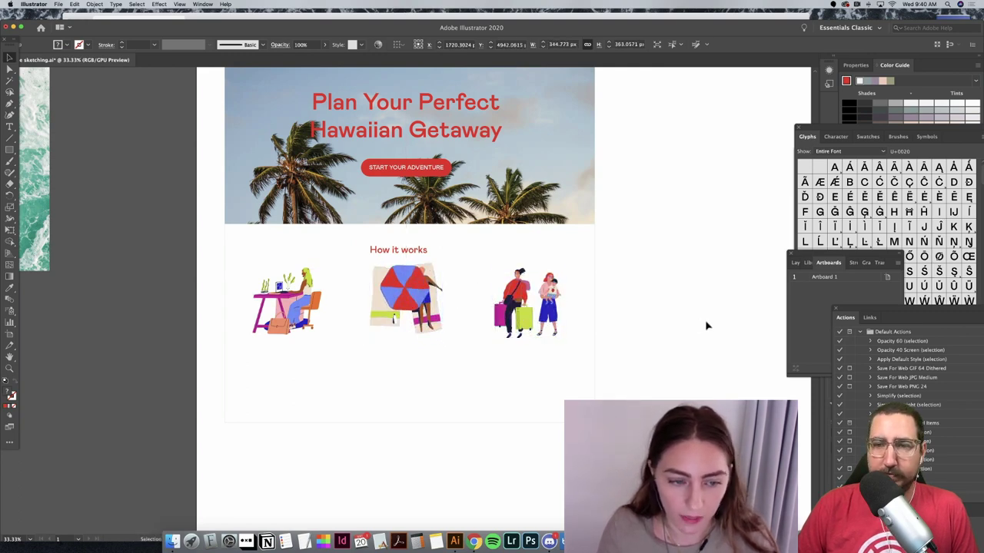
click(705, 324)
click(292, 296)
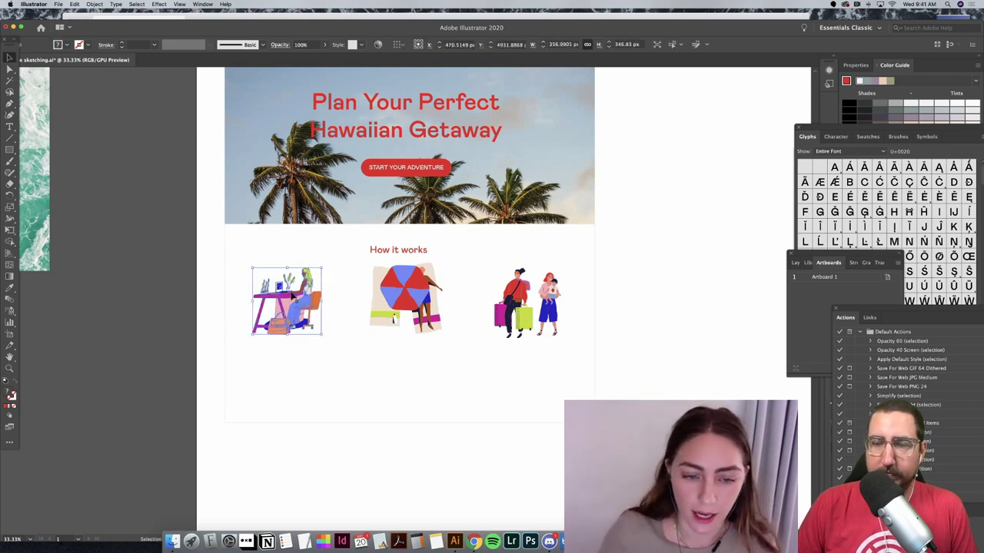
click(405, 298)
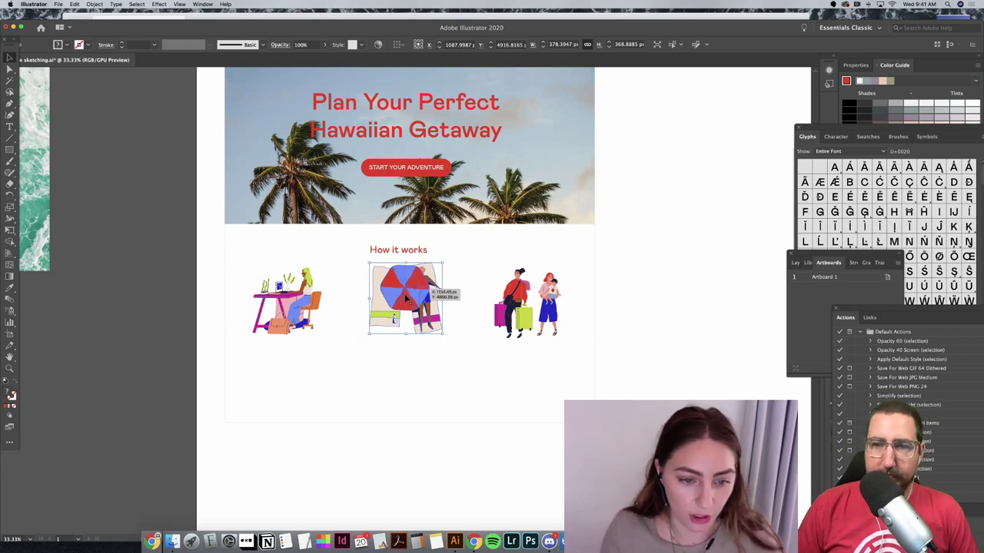
click(552, 293)
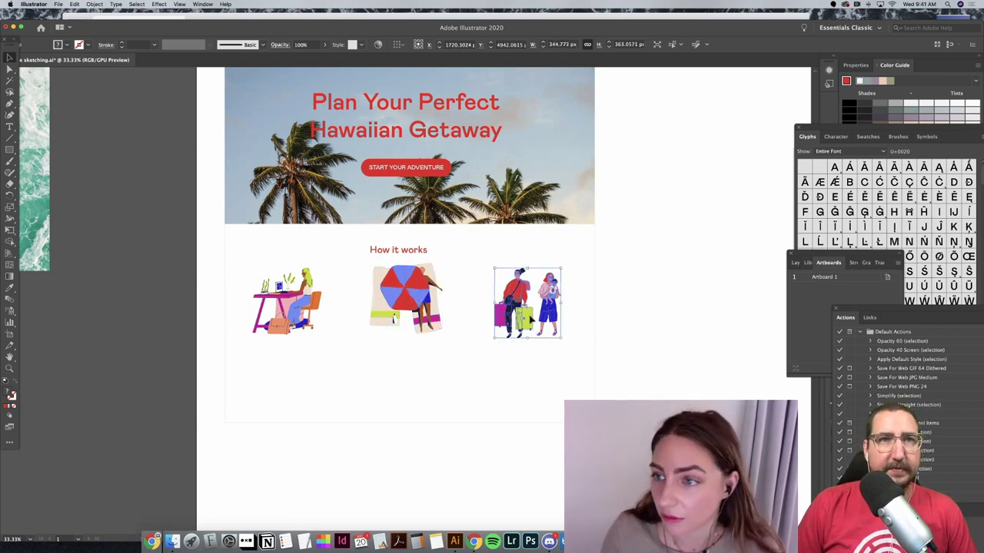
click(695, 315)
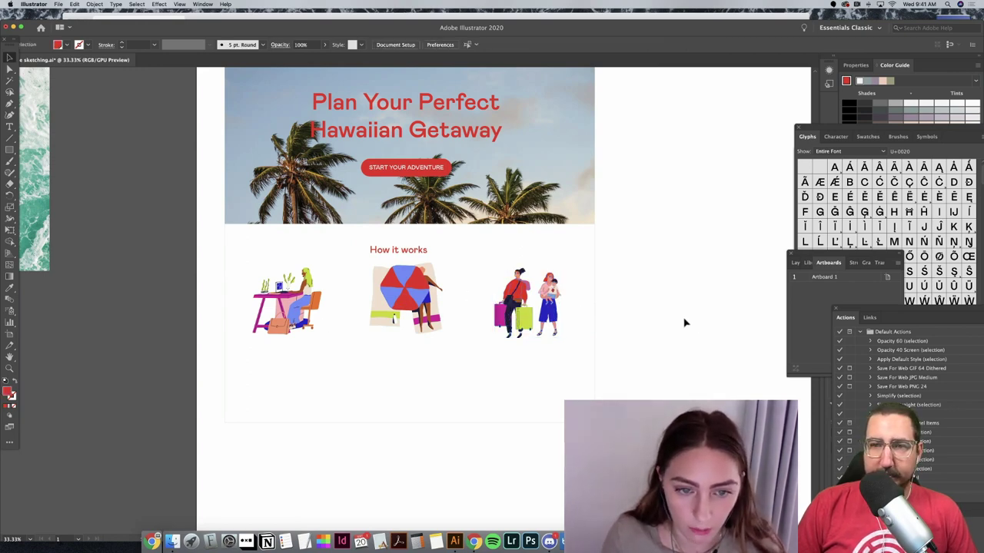
drag(652, 332, 197, 69)
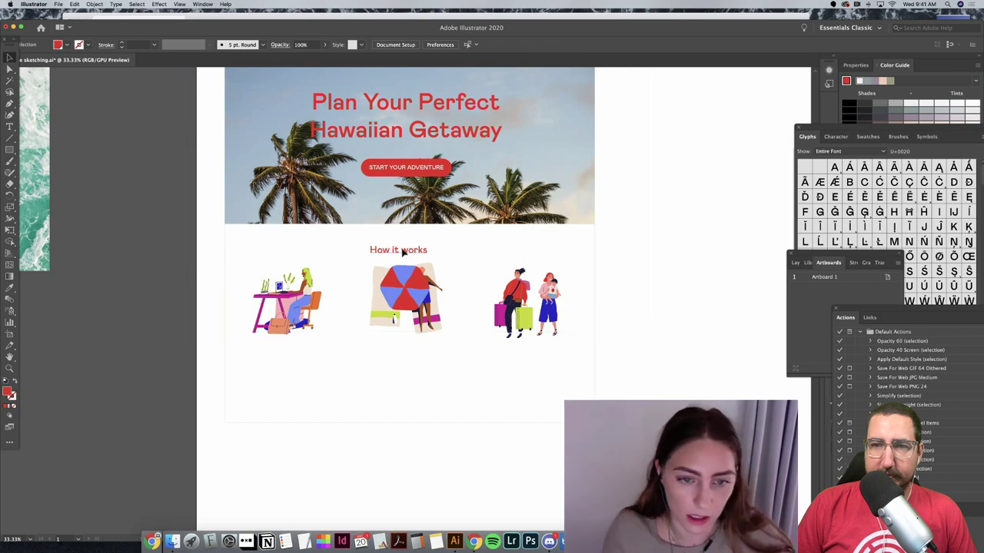
drag(402, 252, 361, 344)
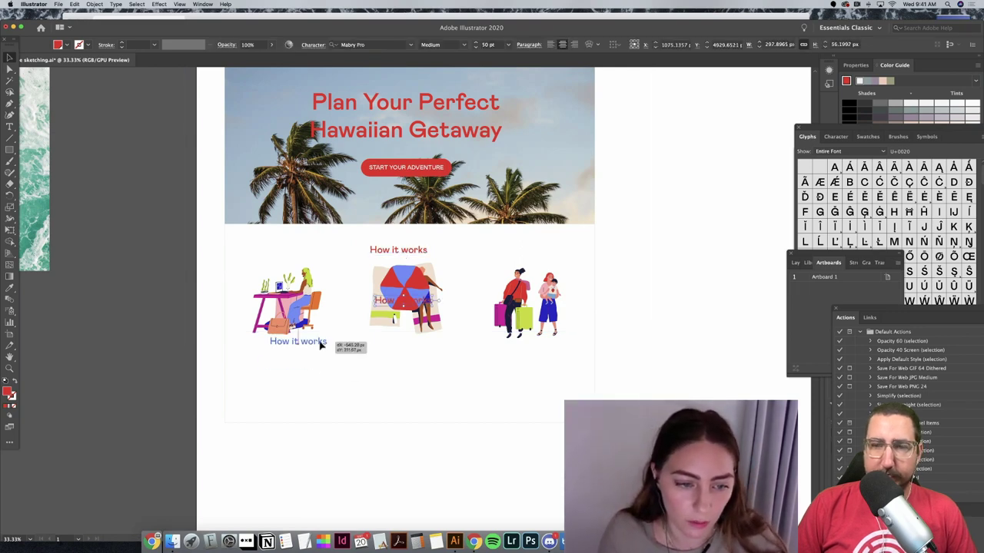
Step: Caption the desk illustration 'Tell us about yourself' at 30 pt
triple_click(298, 341)
text(Tell us)
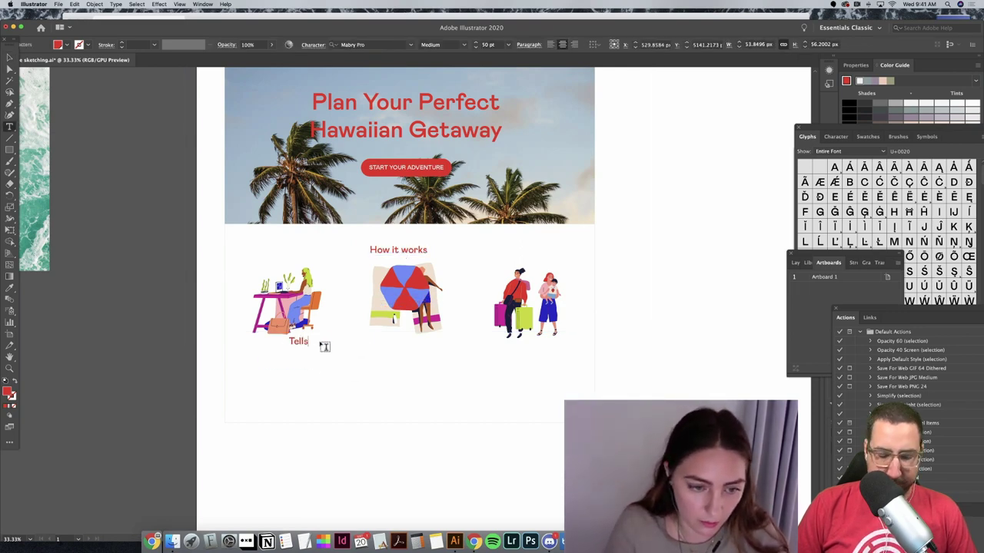
text( about)
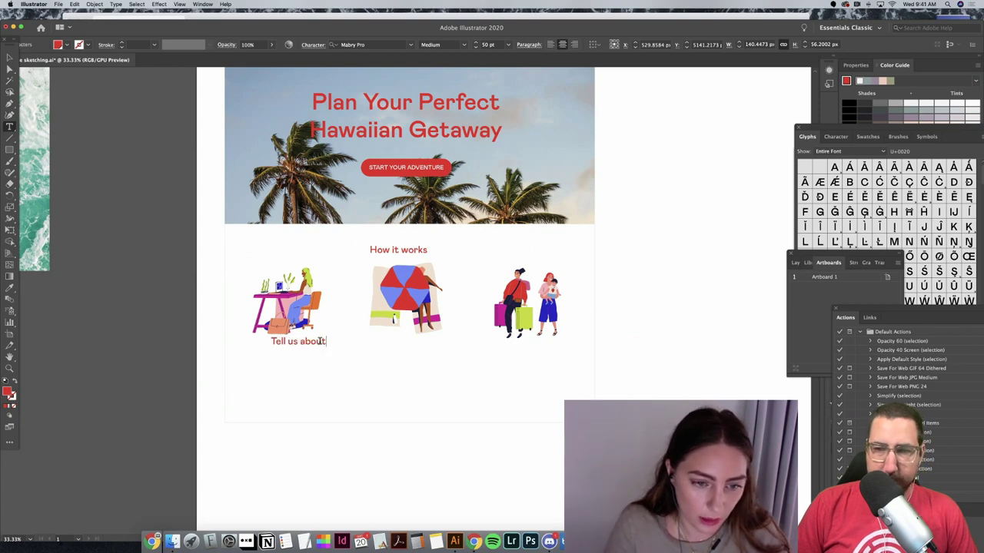
text( yourself)
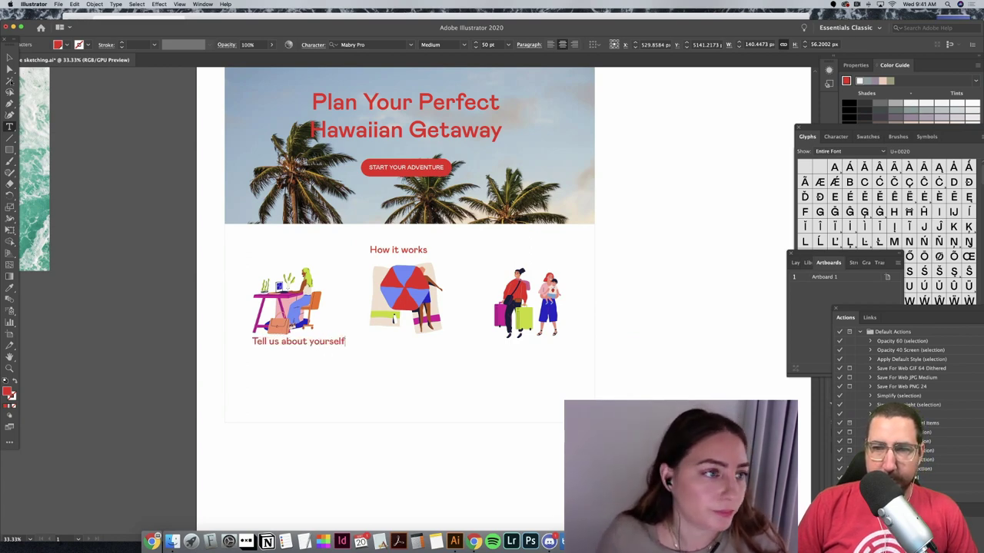
click(9, 58)
drag(328, 345, 327, 346)
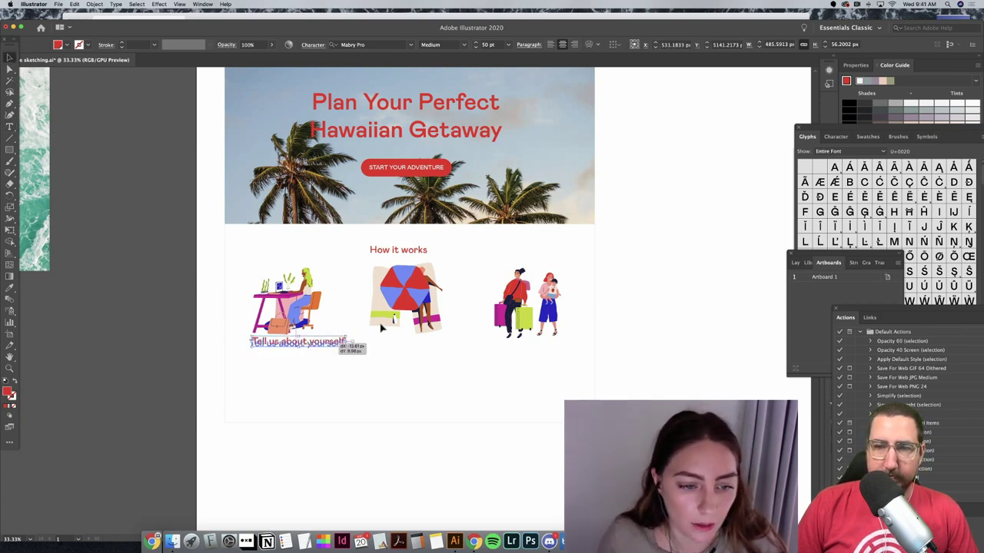
drag(380, 328, 371, 334)
click(489, 44)
text(30)
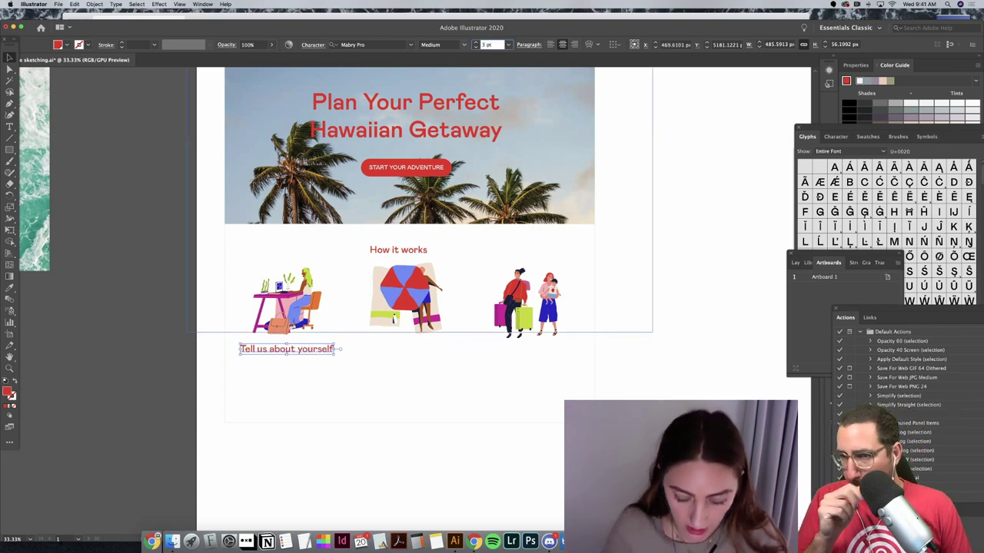
key(Return)
click(312, 387)
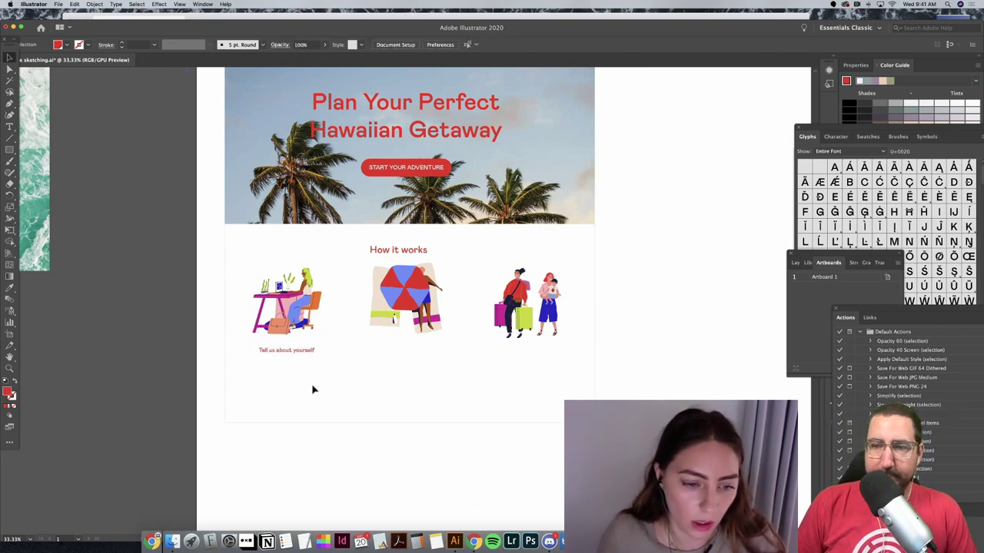
Step: Add a 'Personalized recommendations' caption under the umbrella illustration
drag(295, 353, 417, 354)
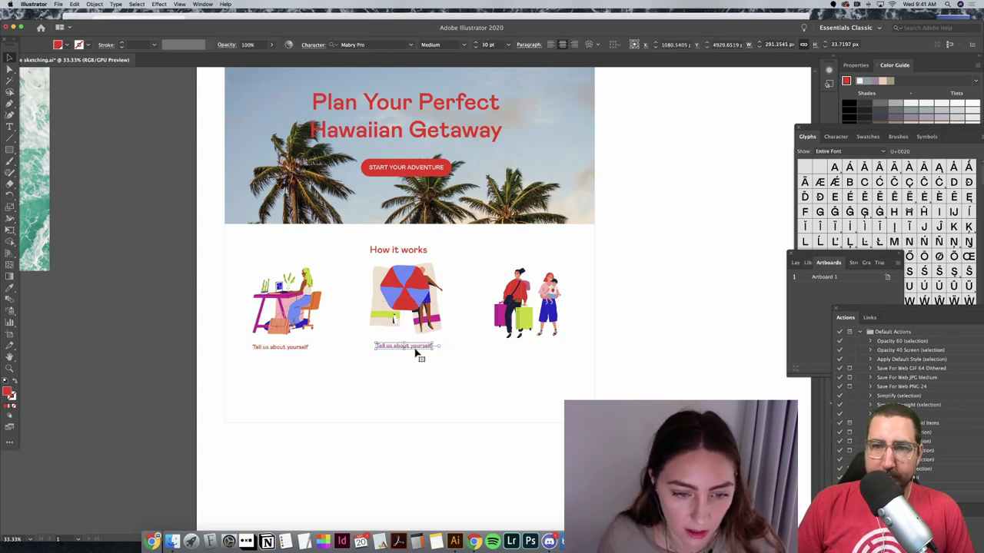
triple_click(415, 347)
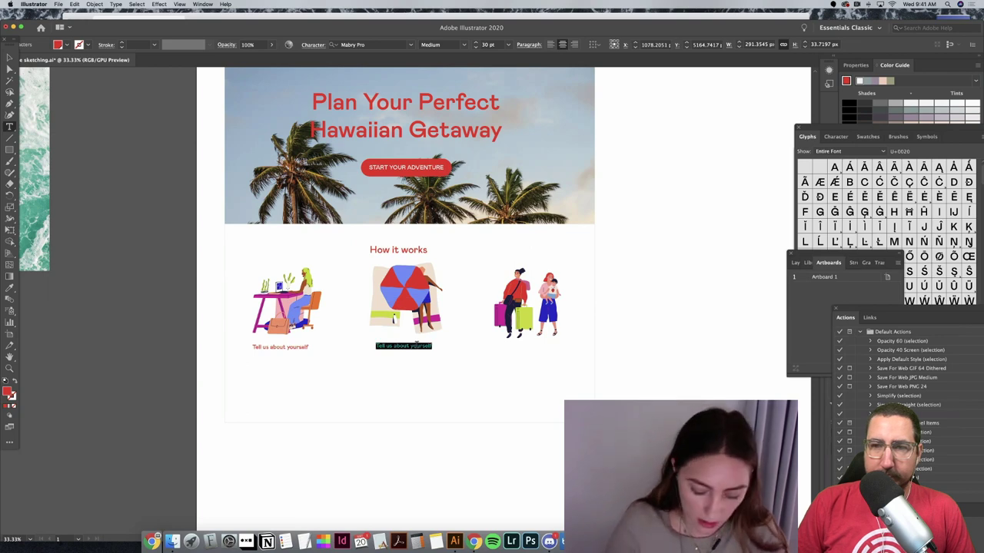
text(Person)
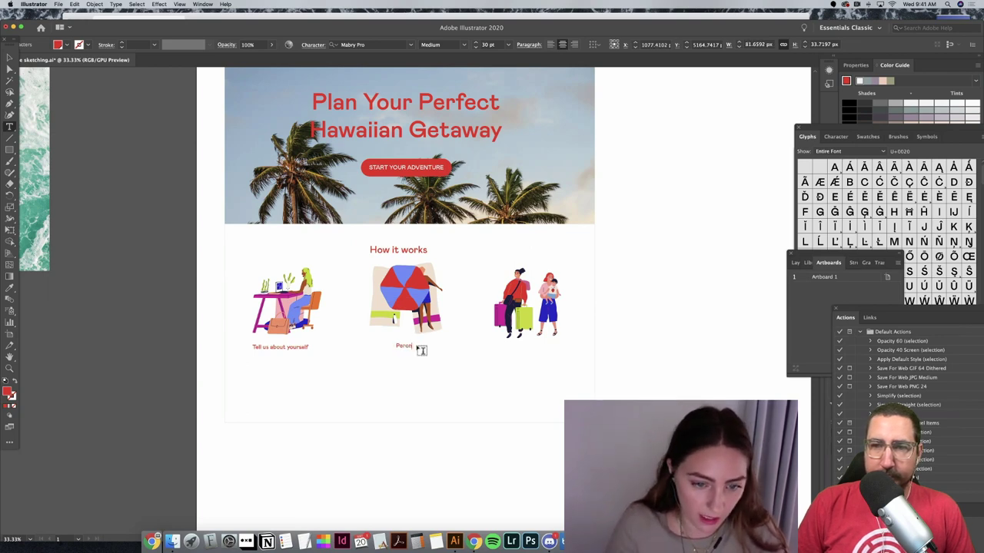
text(alized)
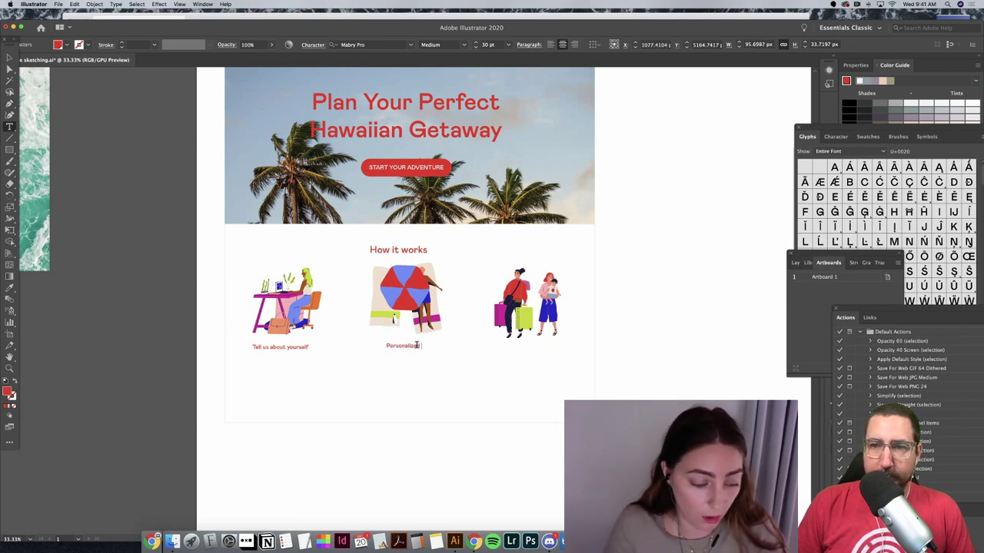
text( i)
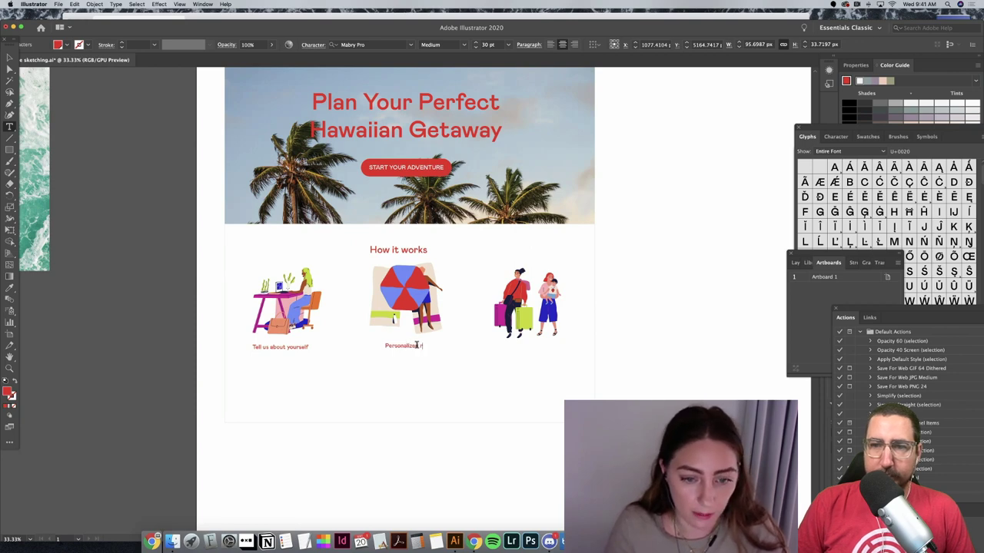
text(timmendations)
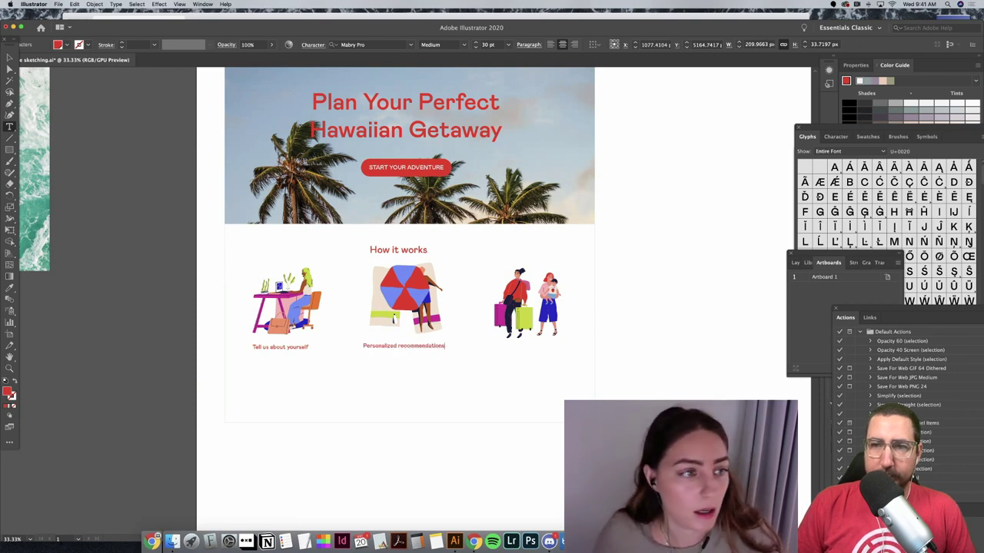
key(Escape)
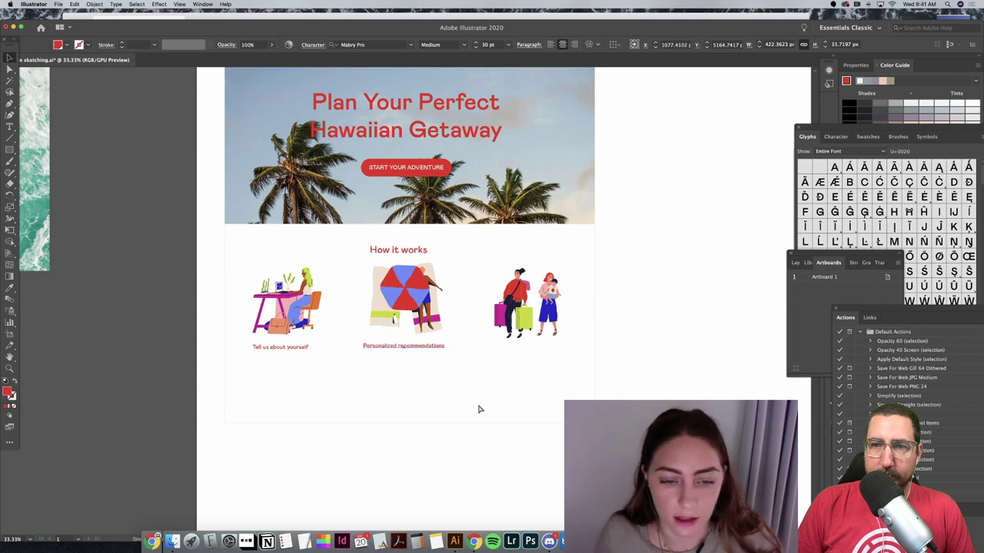
Step: Add a centred 'Book your trip' caption under the travellers illustration
drag(436, 350, 555, 347)
triple_click(556, 347)
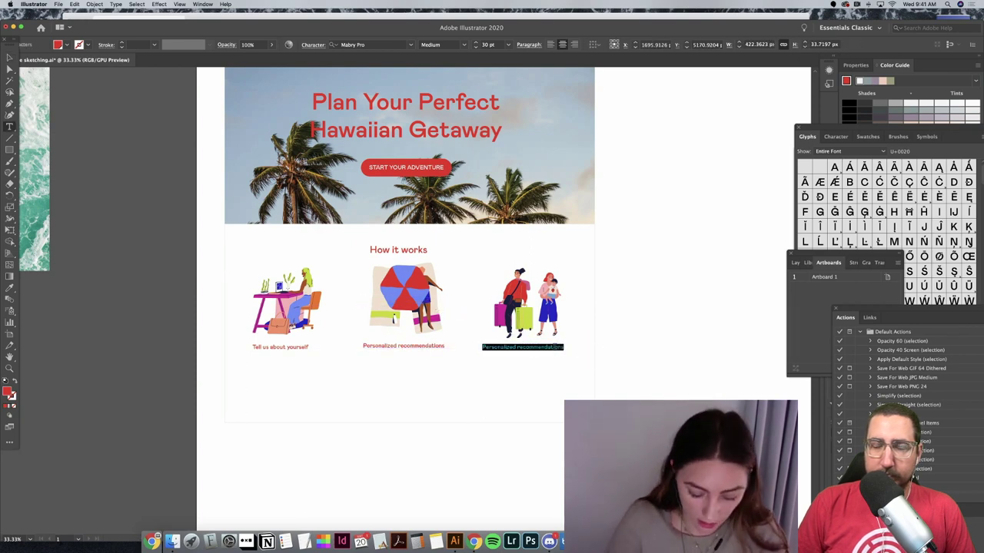
text(Book your trip)
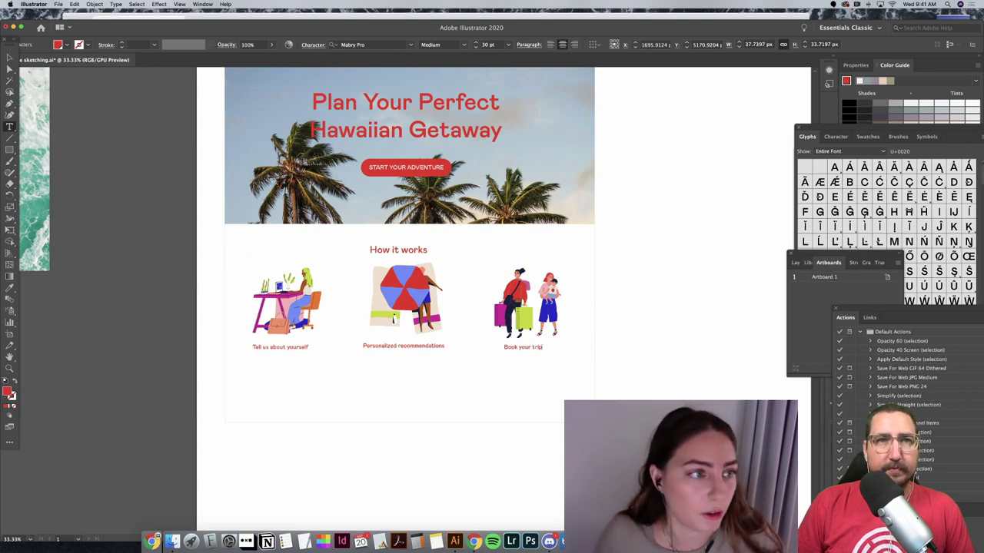
key(Escape)
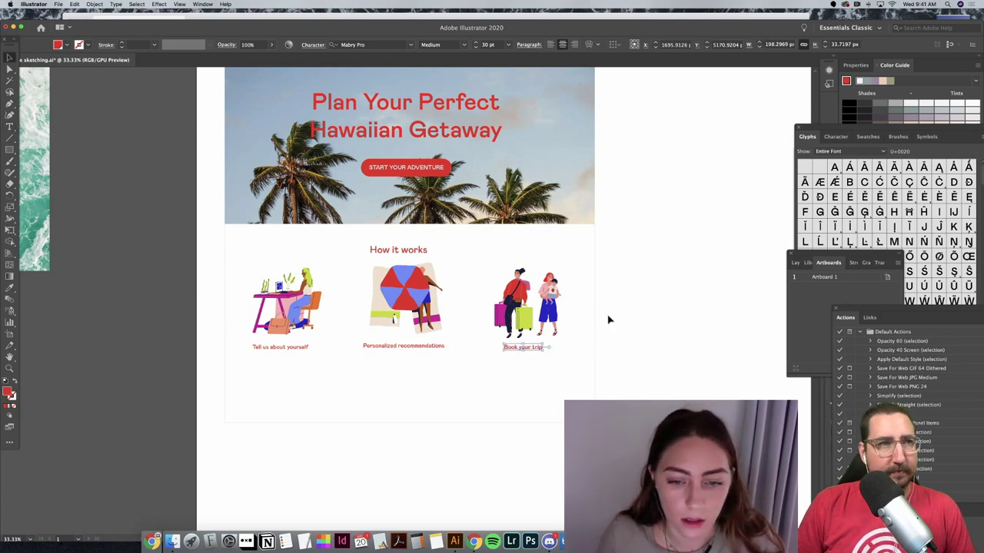
drag(534, 352, 544, 353)
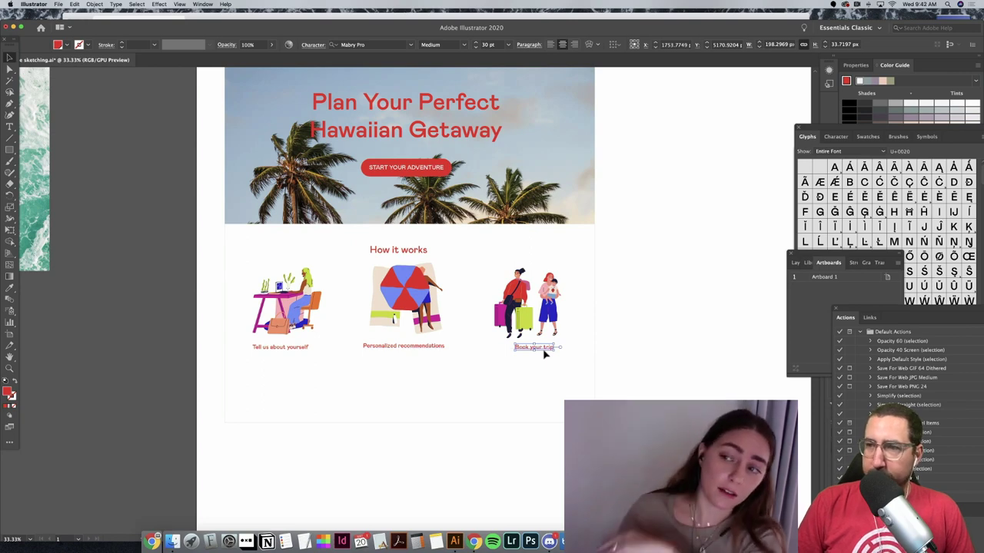
Step: Change the How it works title and the three step captions from red to black fill
shift+click(430, 348)
shift+click(301, 348)
shift+click(398, 251)
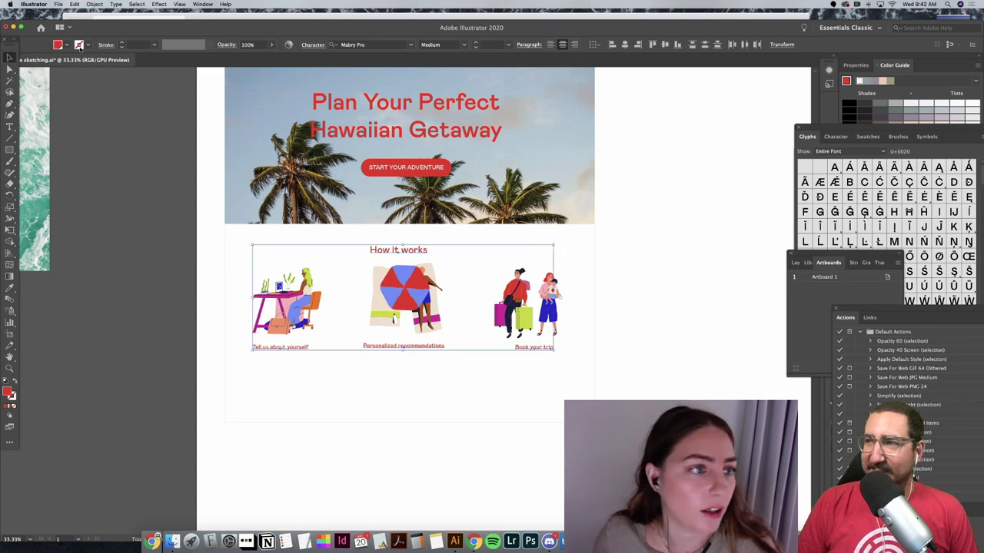
click(67, 44)
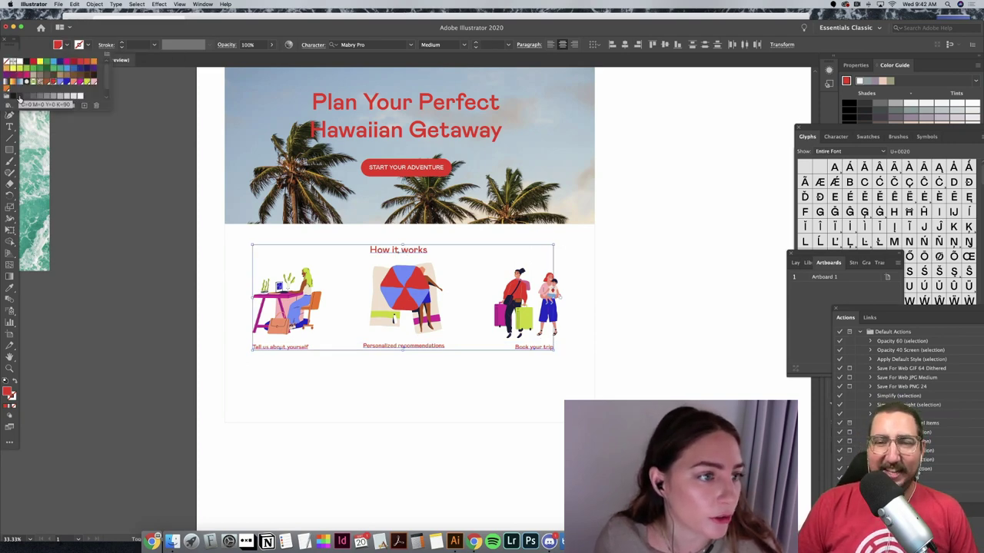
click(15, 97)
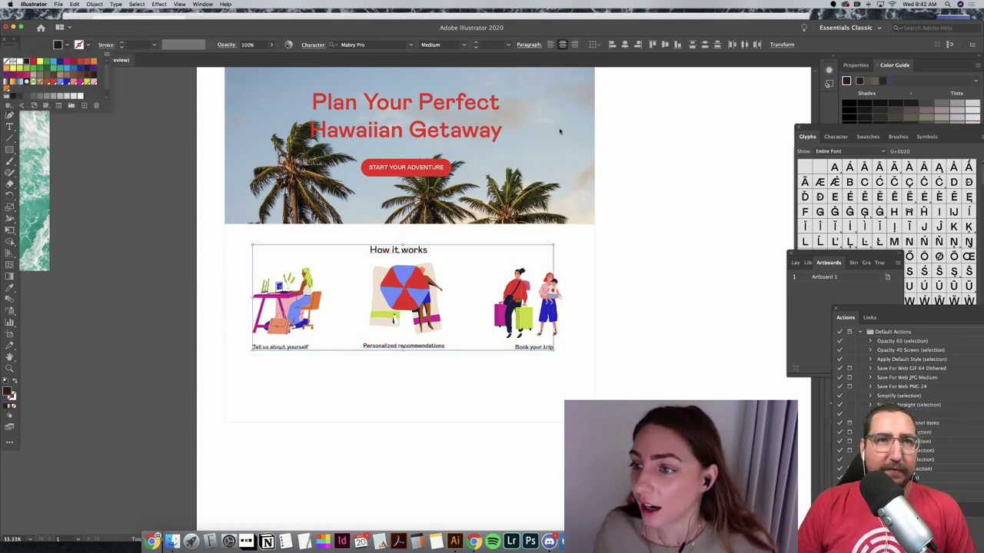
click(730, 121)
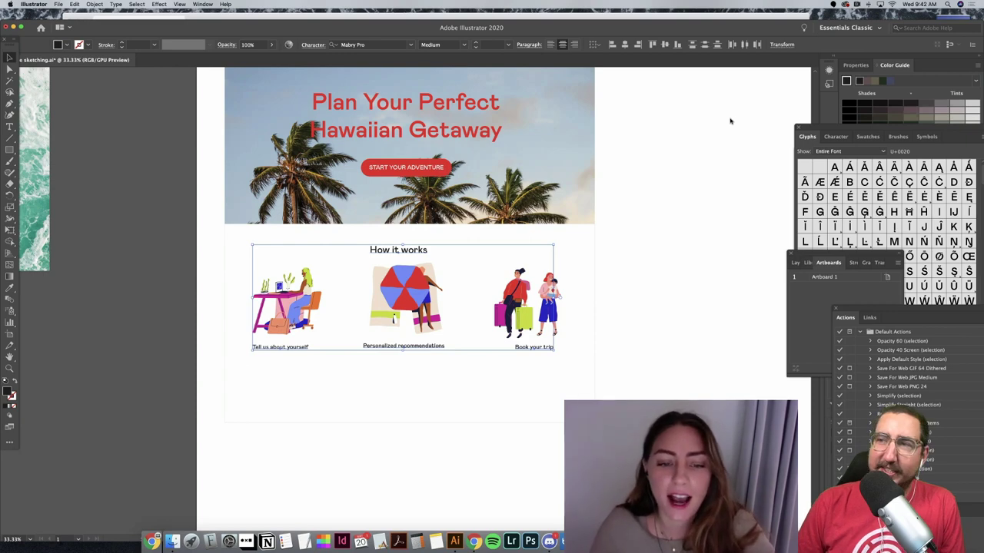
click(700, 172)
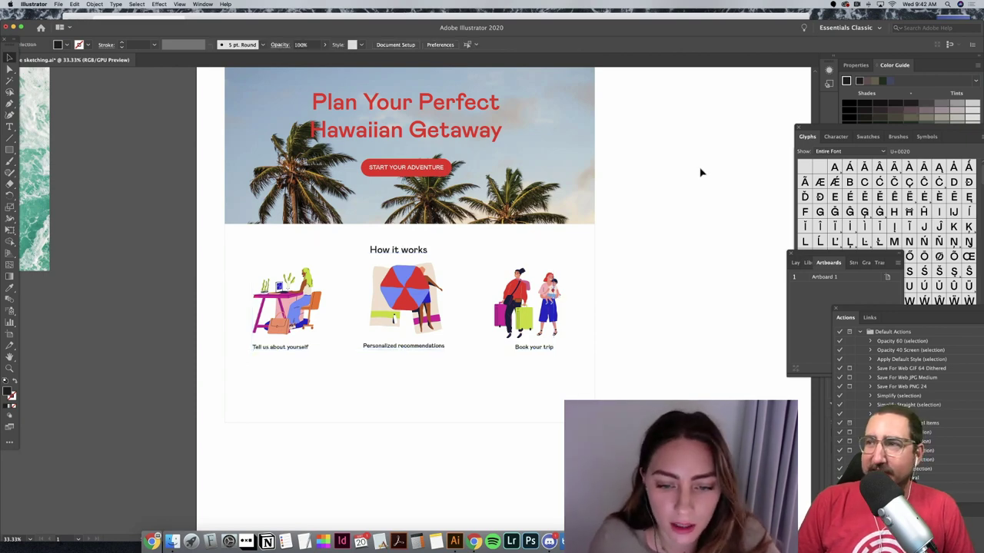
Step: Duplicate the Tell us about yourself caption below it and retype it as 'Answer a few easy questions … to vacation.'
click(296, 348)
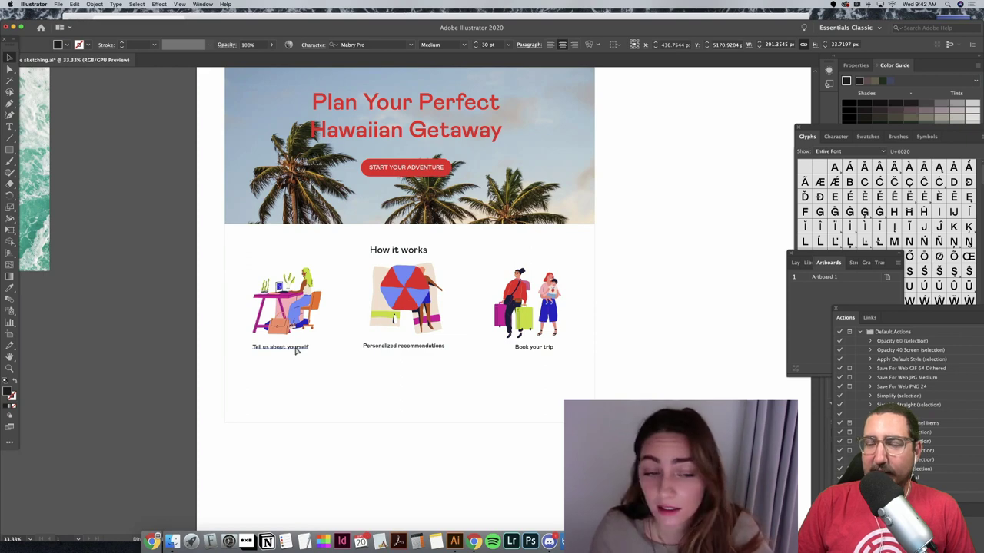
drag(296, 349, 306, 372)
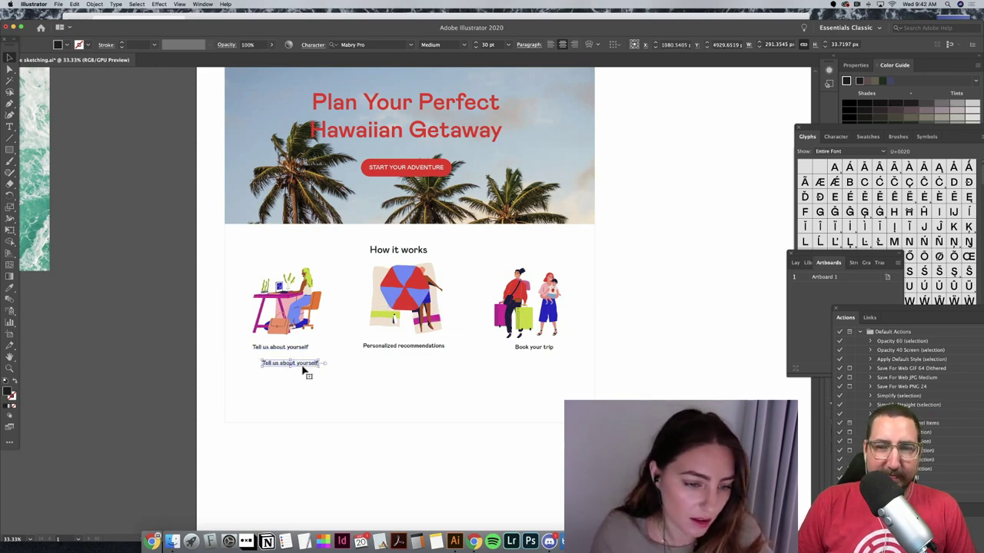
triple_click(302, 365)
text(Answ)
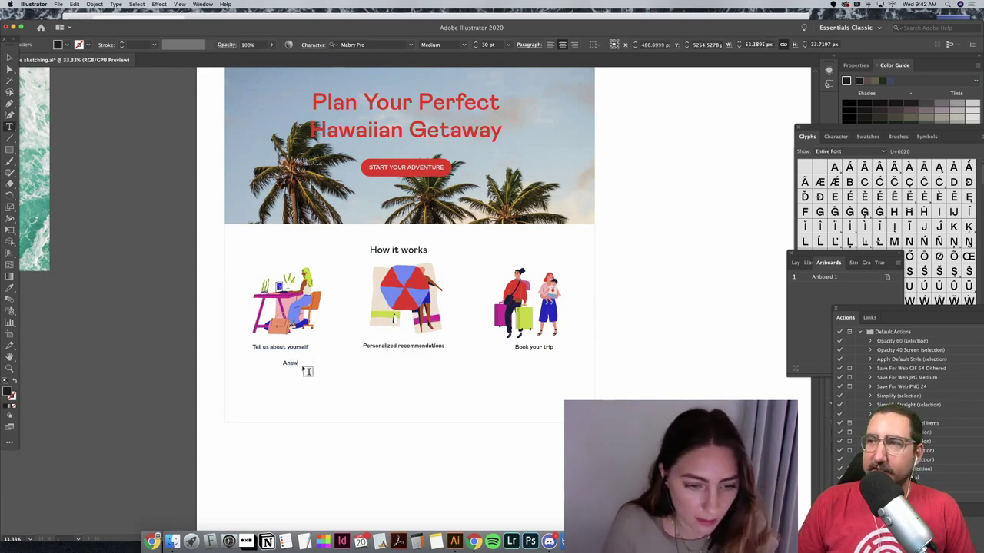
text(er a)
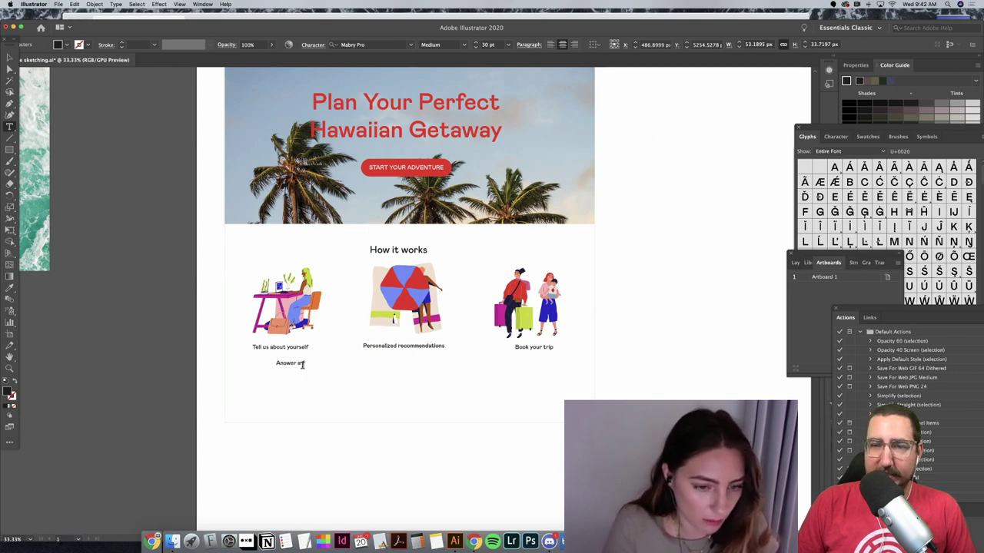
text( few easy questions)
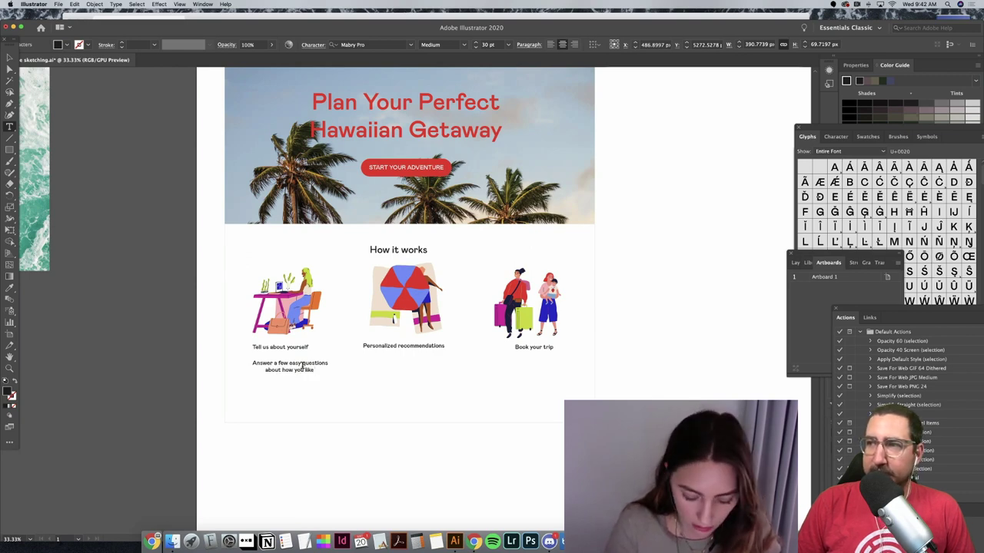
text(to vacation.)
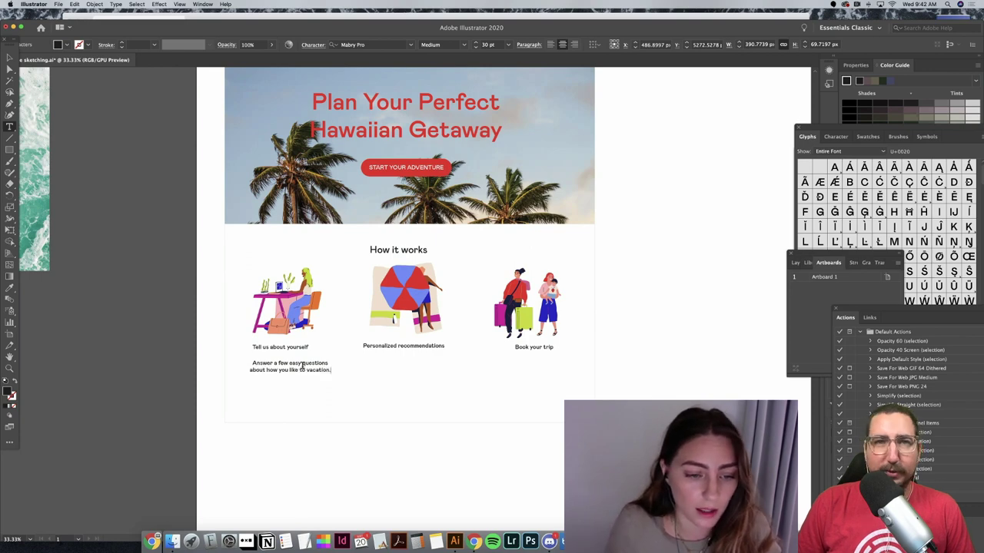
Step: Set the two-line description to Light weight and nudge it into place under its caption
drag(250, 362, 345, 376)
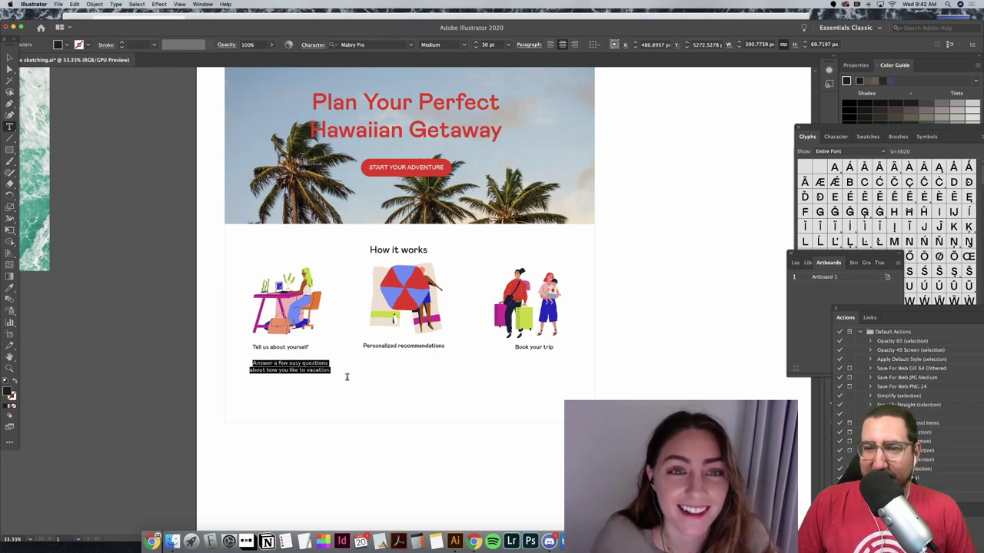
click(463, 44)
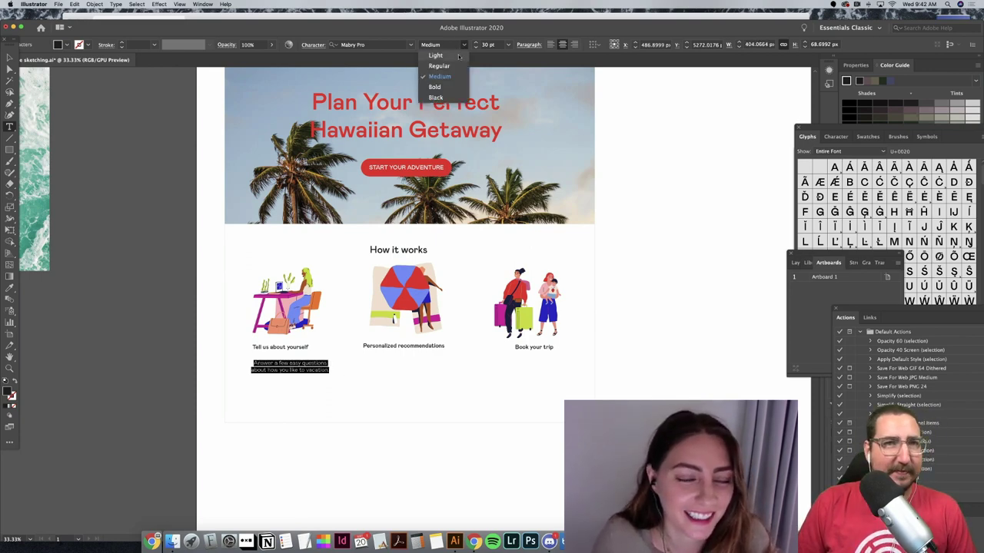
click(457, 55)
click(463, 44)
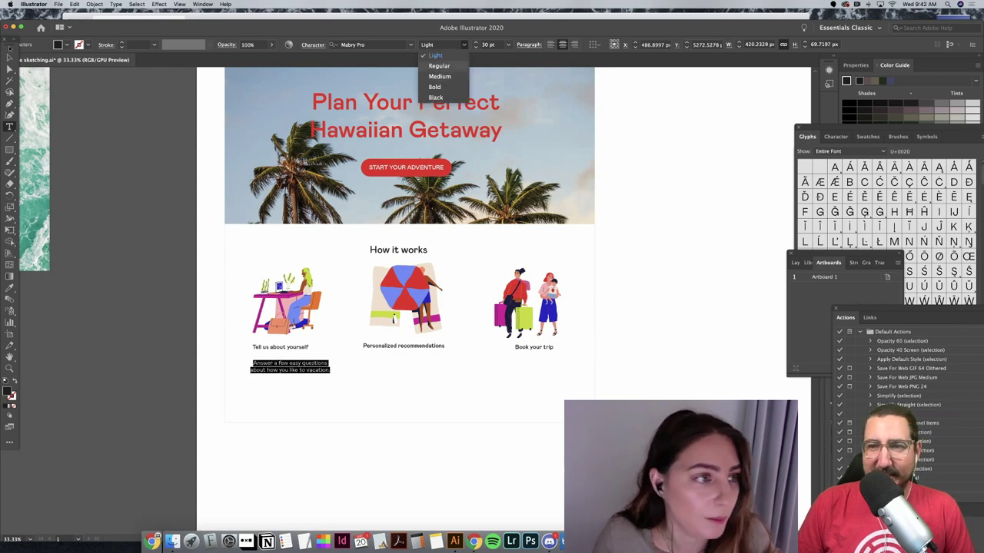
key(Escape)
click(111, 209)
drag(315, 362, 413, 359)
click(464, 45)
key(Escape)
Step: Copy the description to the middle column, retype it as 'We curate a list of the best based on your preferences.', and duplicate it
click(369, 442)
drag(368, 356, 448, 372)
text(We curate)
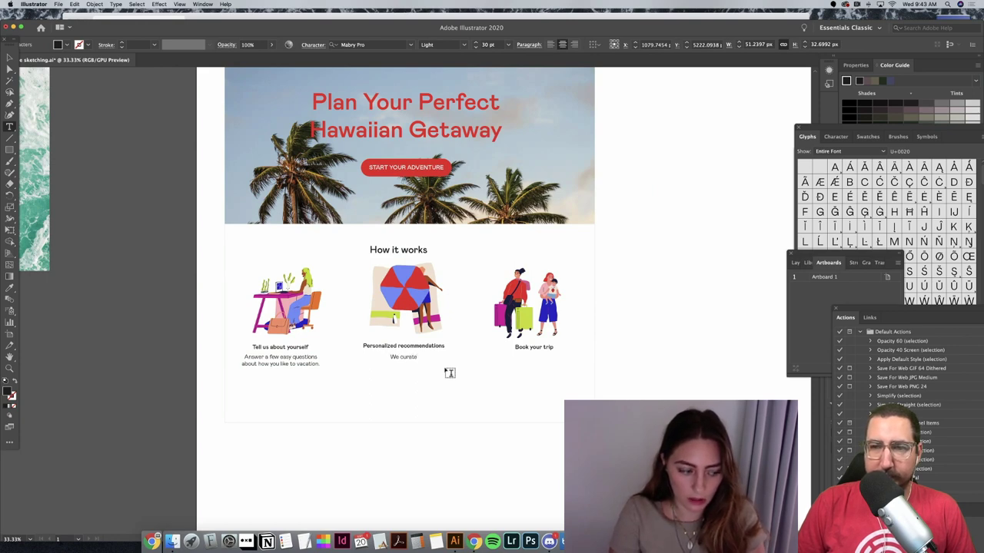
text( a list of)
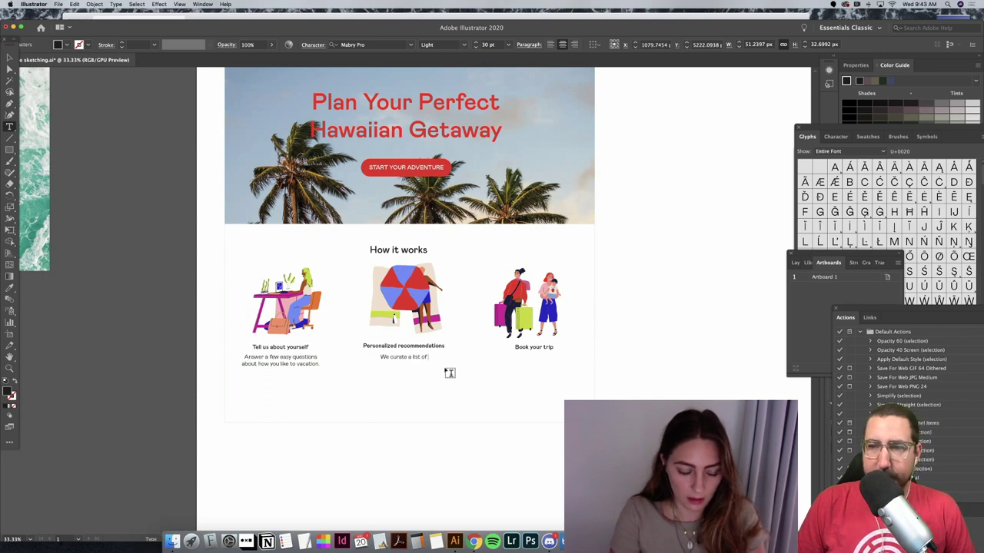
text( the best)
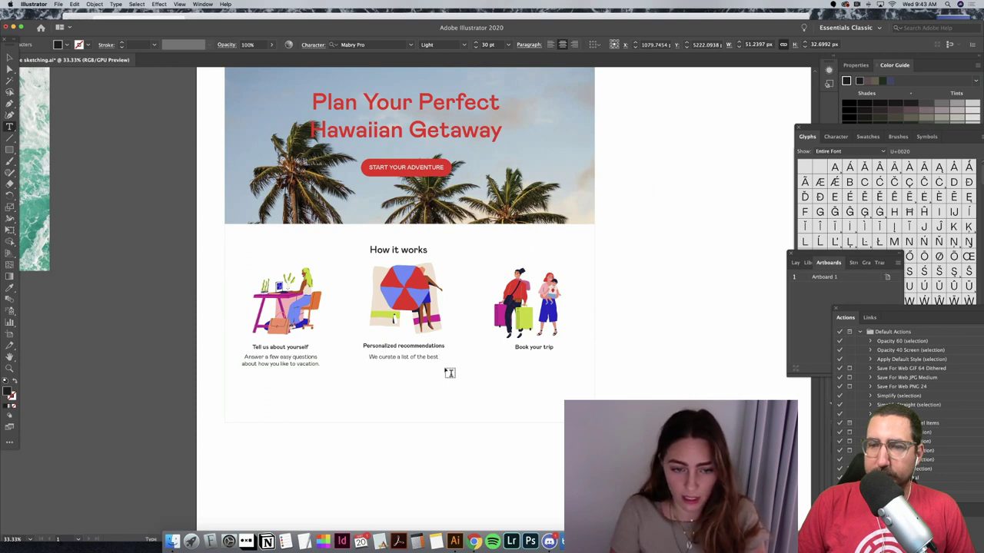
text( based)
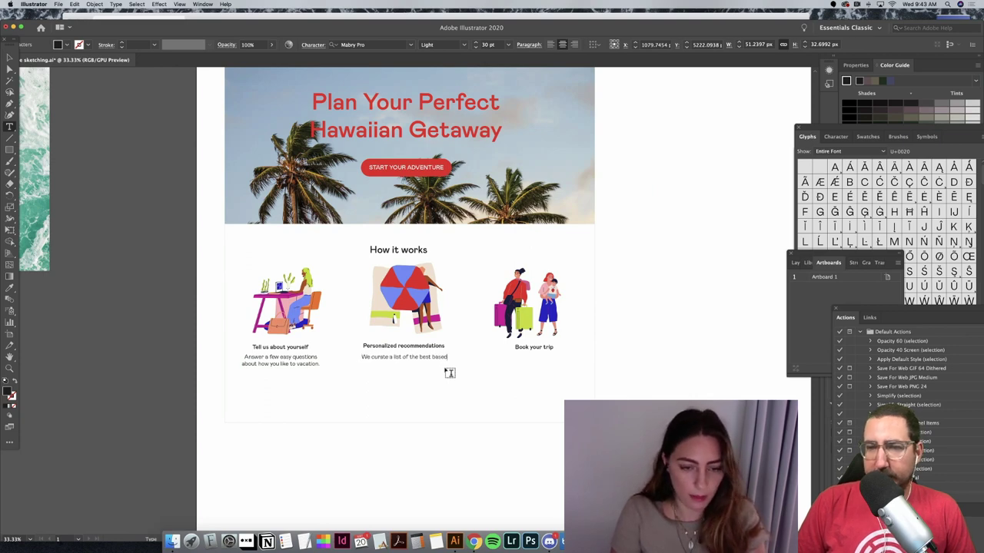
text( on your preferences.)
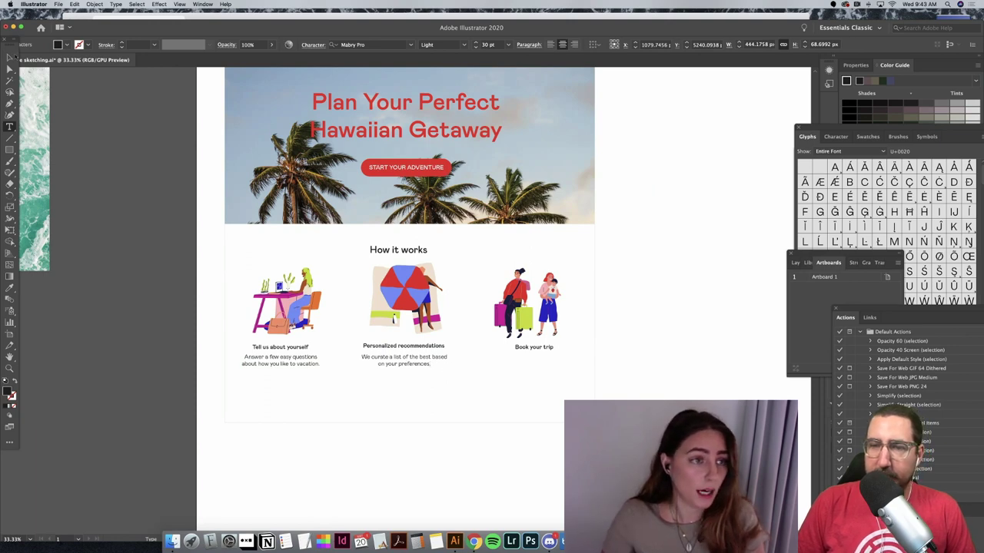
key(Escape)
key(super+c)
key(super+v)
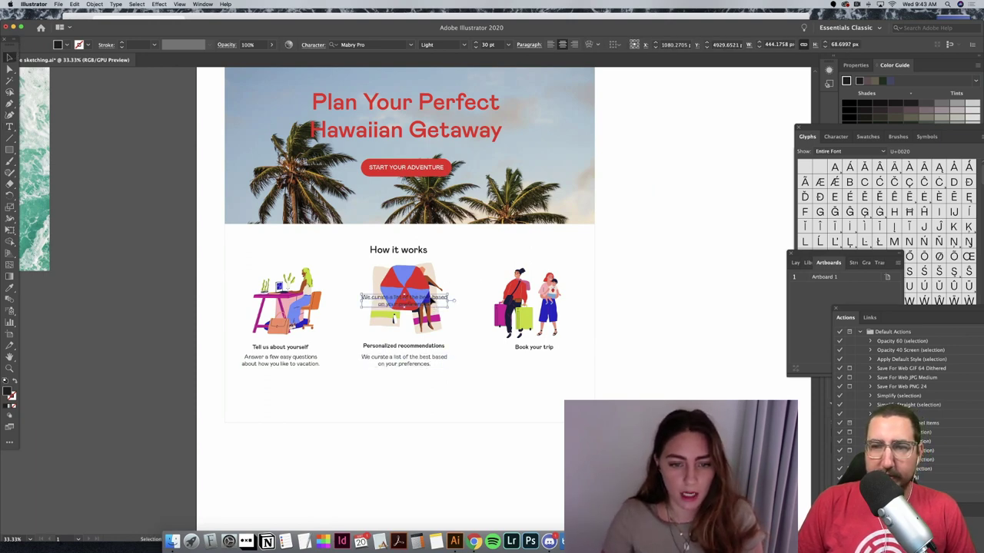
Step: Move the copied description under Book your trip and retype it 'Choose from your favorites and finalize your travel plans.'
drag(432, 302, 560, 361)
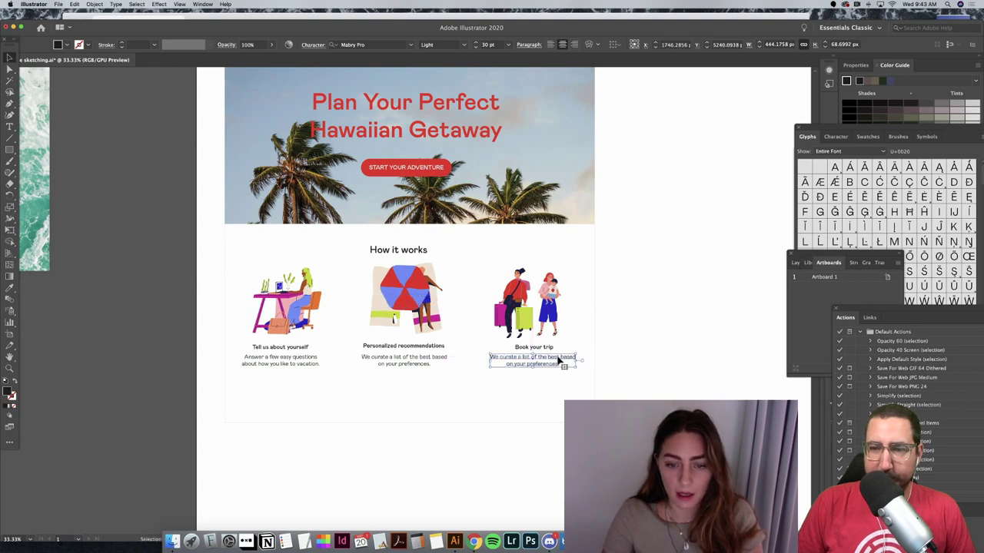
key(t)
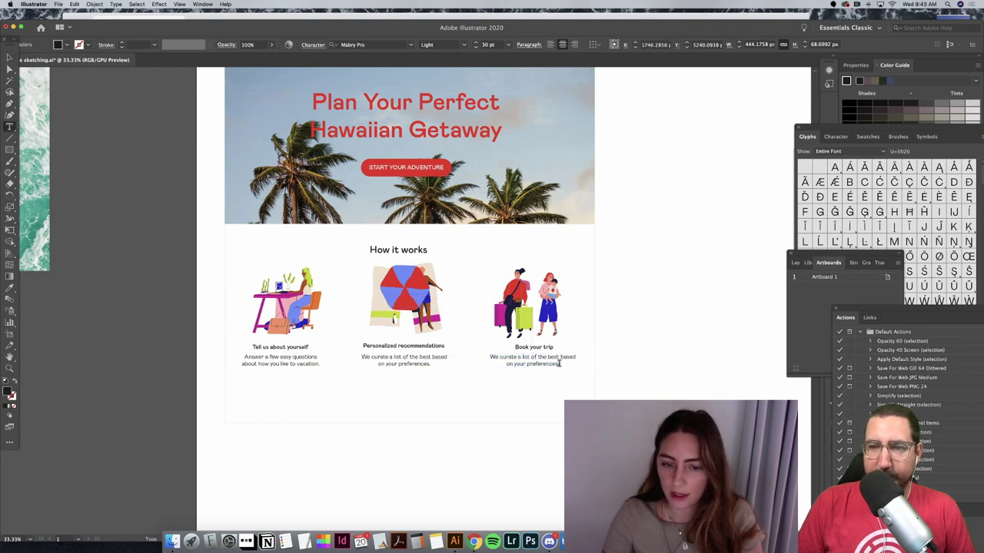
drag(559, 363, 490, 358)
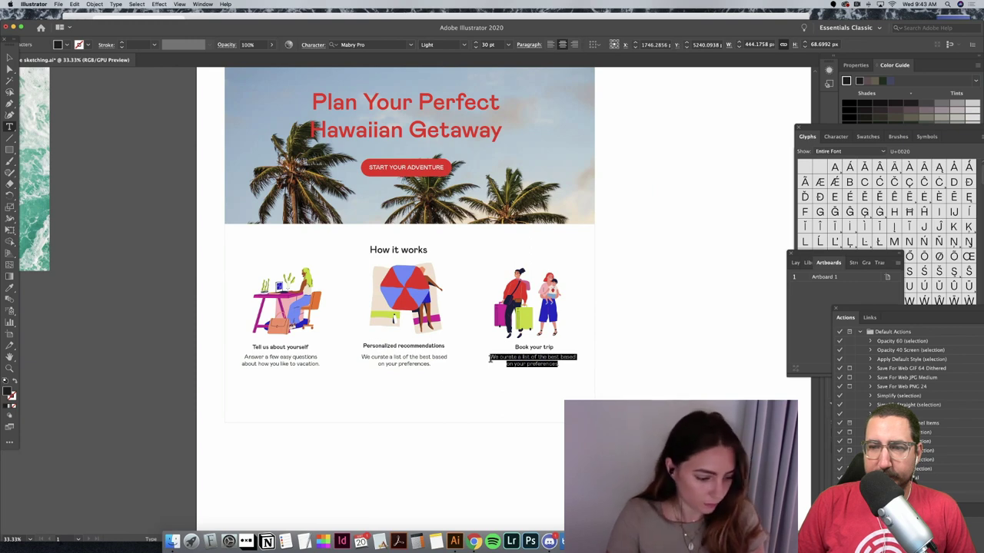
text(Choose from your)
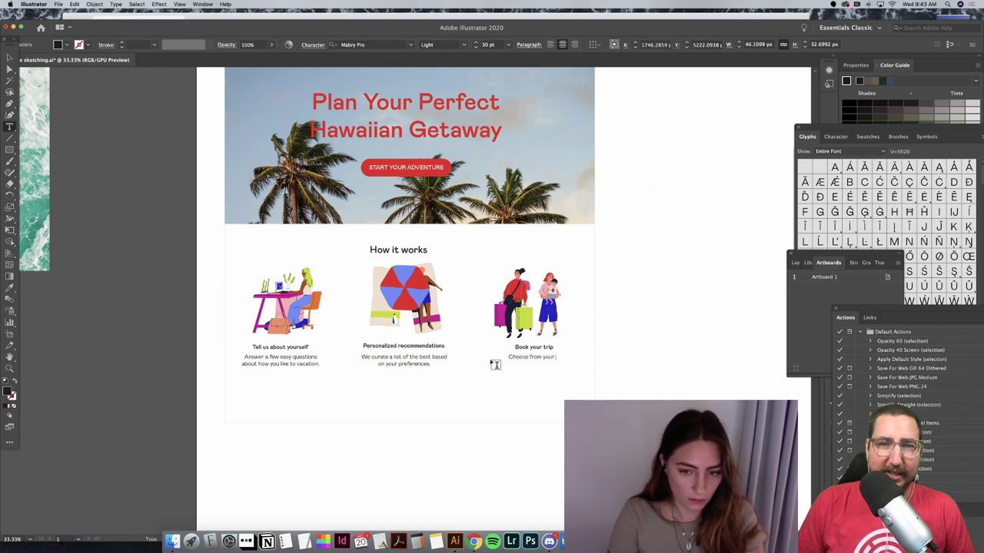
text( favorites and fin)
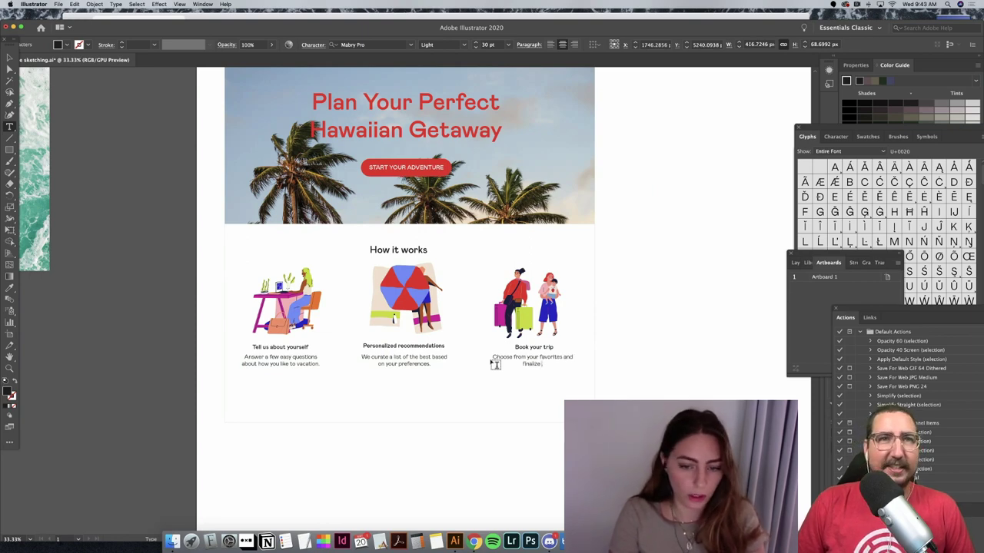
text(alize your tra)
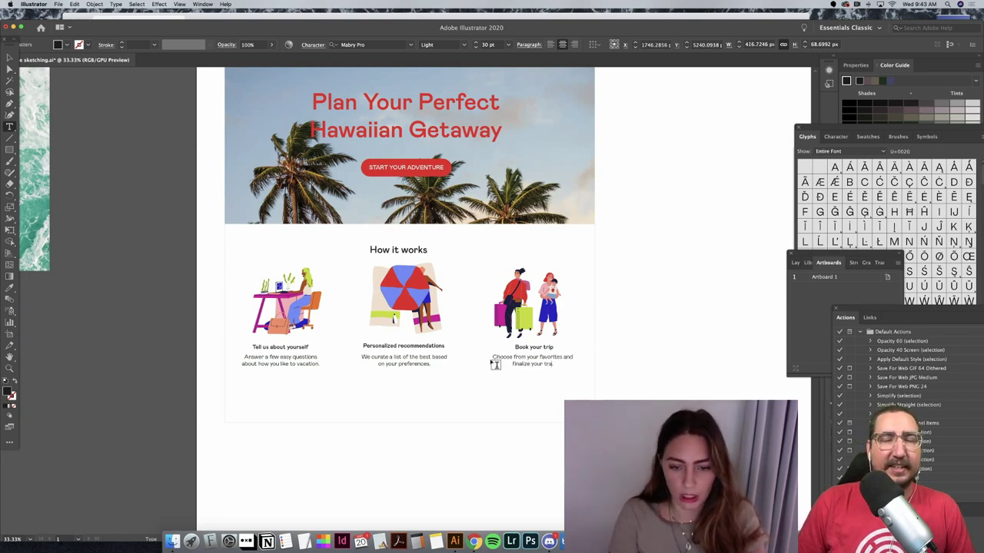
text(vel plans.)
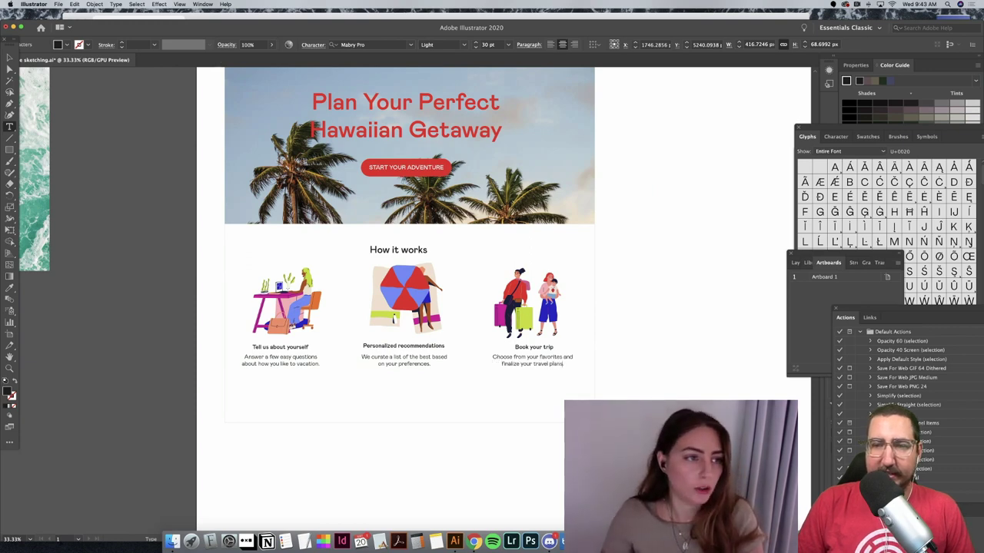
key(Escape)
Step: Horizontally centre the luggage illustration with the Book your trip caption and description
click(656, 347)
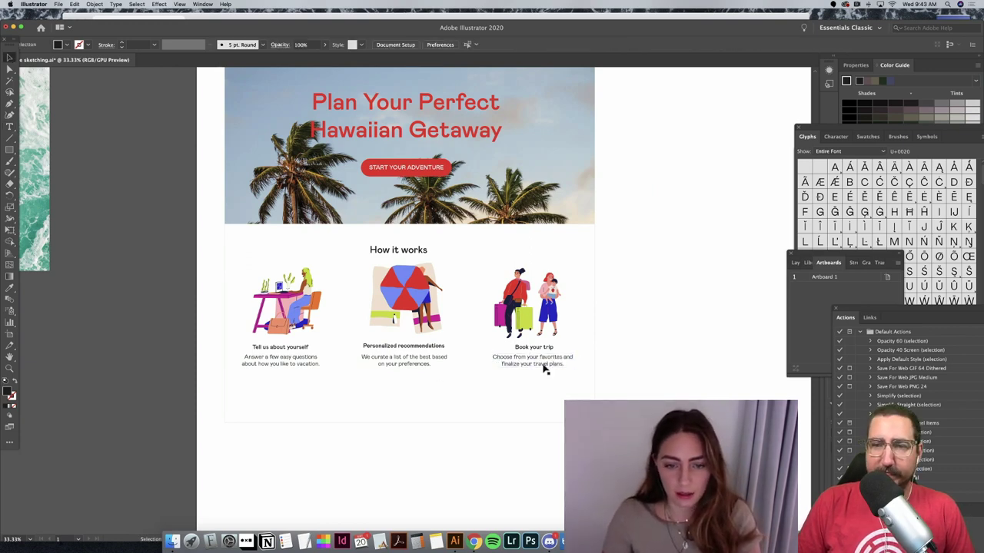
click(545, 350)
shift+click(549, 309)
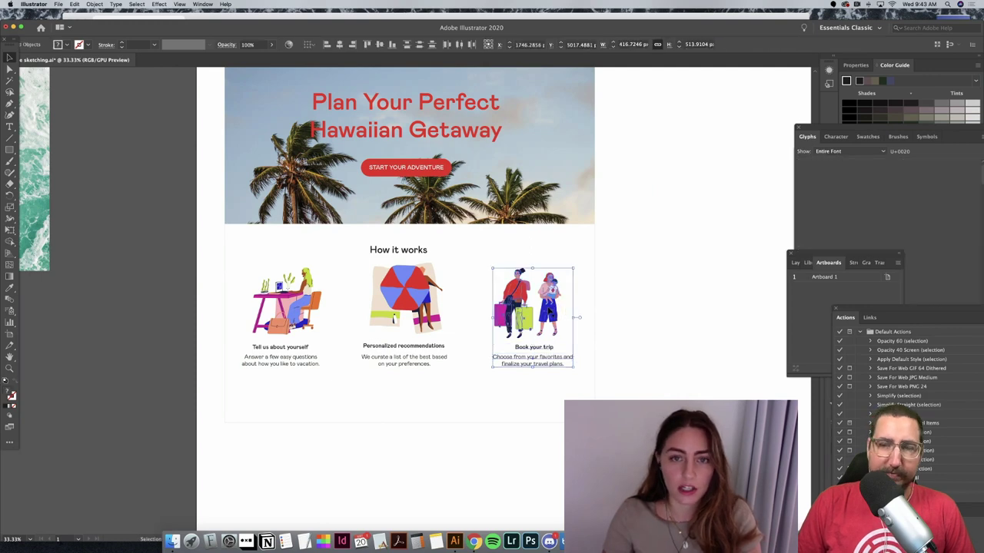
click(339, 45)
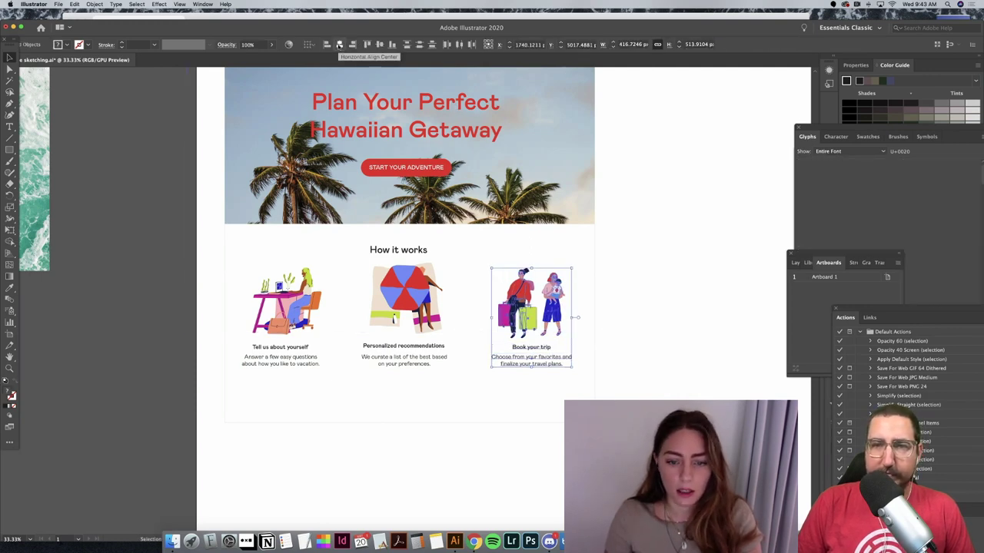
key(Right)
key(Right)
key(Right)
key(Right)
key(Right)
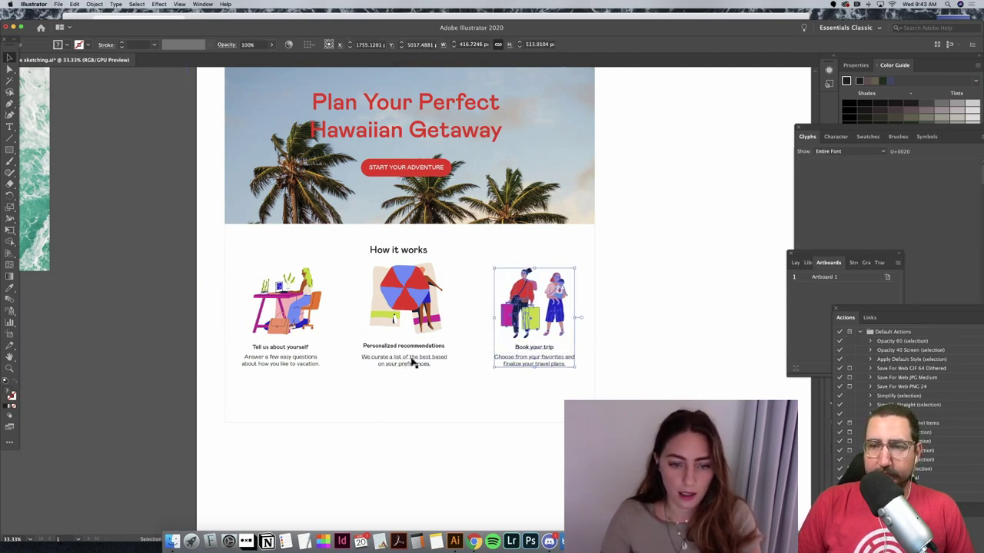
Step: Centre the umbrella illustration, Personalized recommendations text and How it works heading on each other
click(415, 359)
shift+click(418, 347)
shift+click(394, 318)
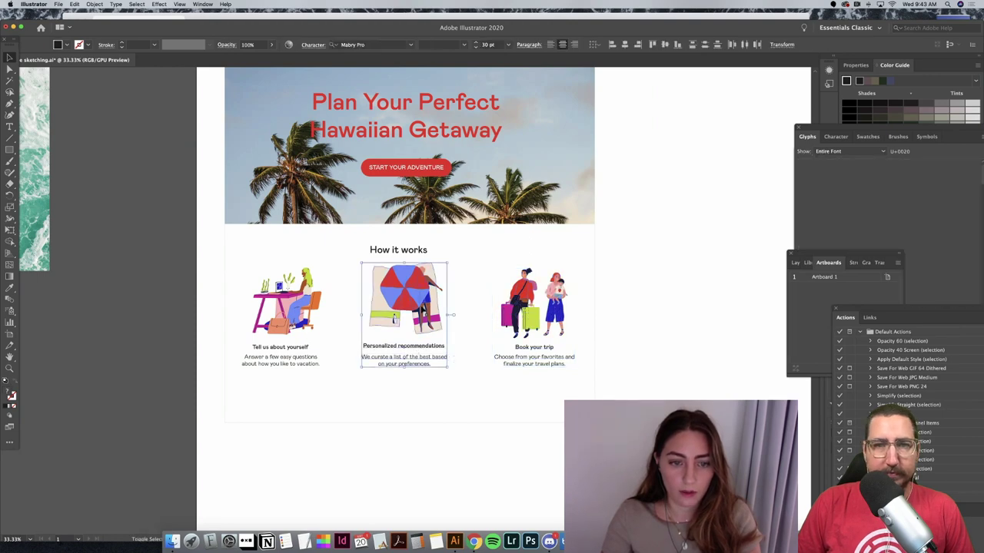
shift+click(419, 254)
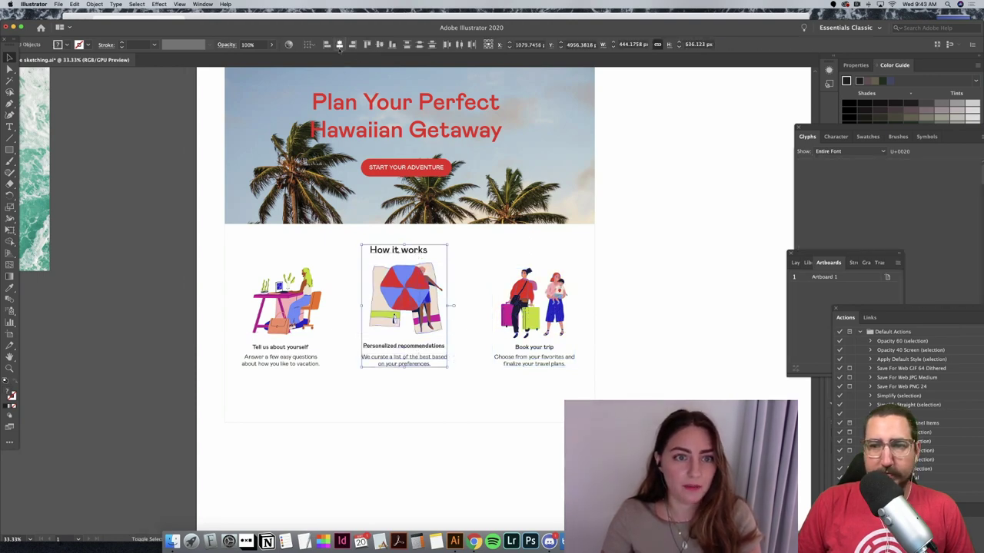
click(339, 44)
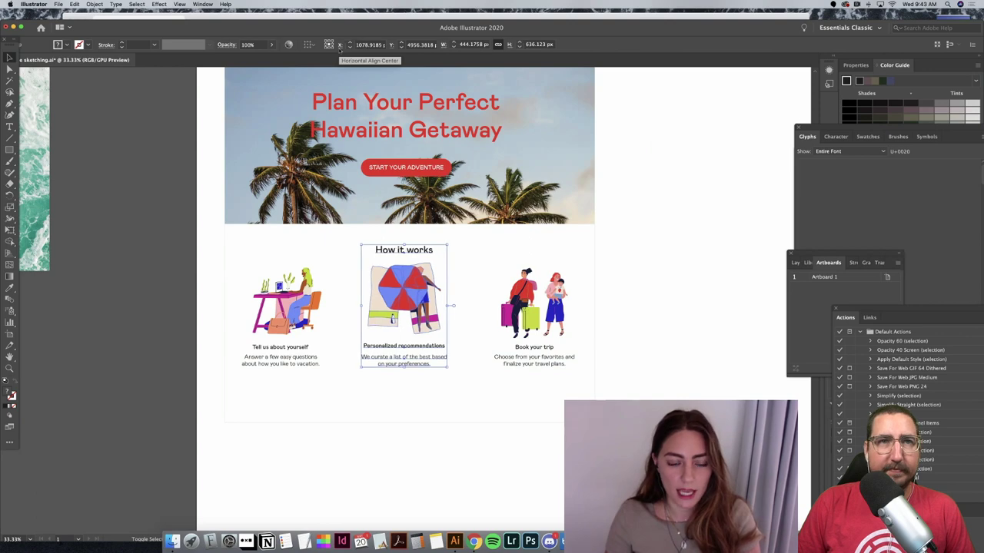
key(shift+Right)
key(shift+Right)
key(shift+Right)
key(shift+Right)
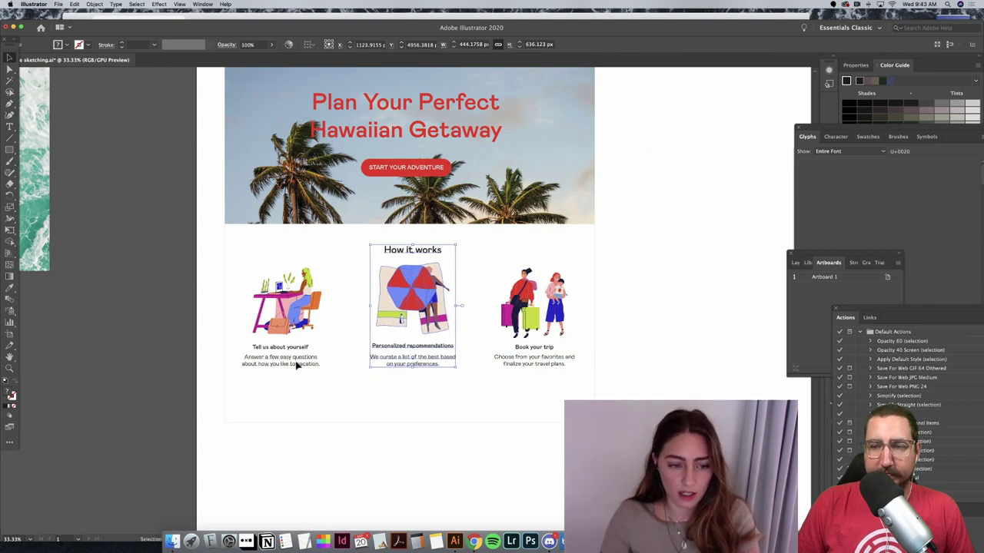
Step: Centre the desk illustration with the Tell us about yourself caption and description
click(295, 365)
shift+click(299, 347)
shift+click(322, 311)
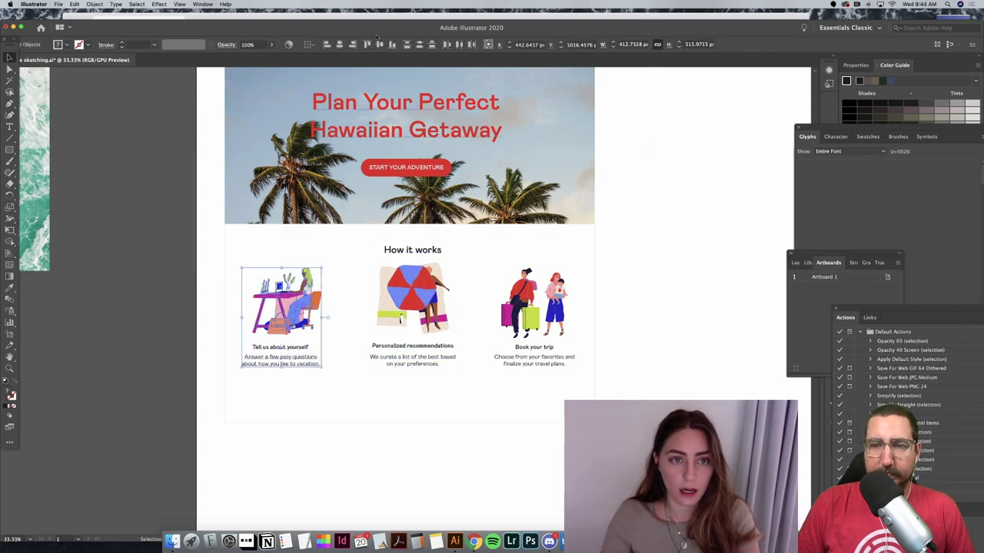
click(339, 45)
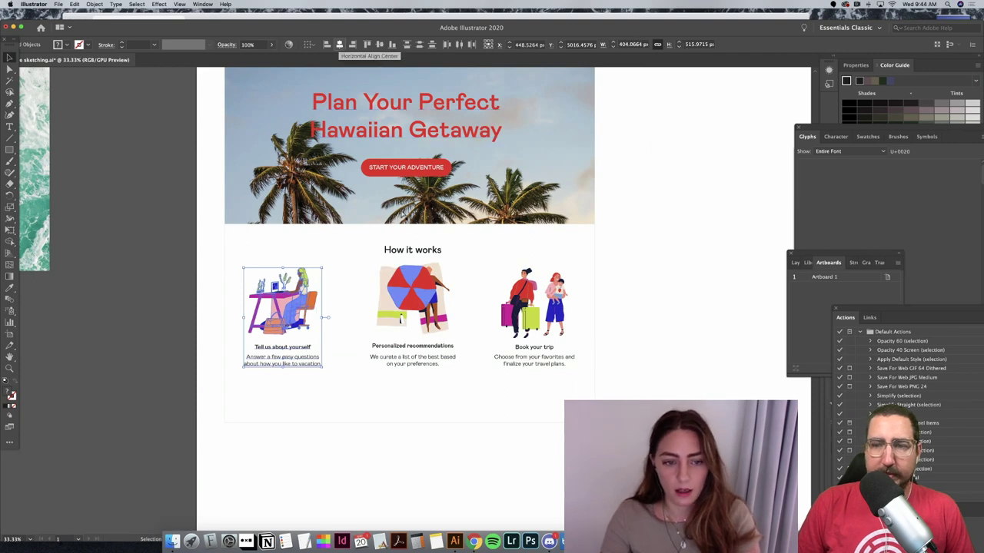
Step: Try distributing the three cards, then undo the unwanted card movements
shift+click(412, 295)
shift+click(527, 298)
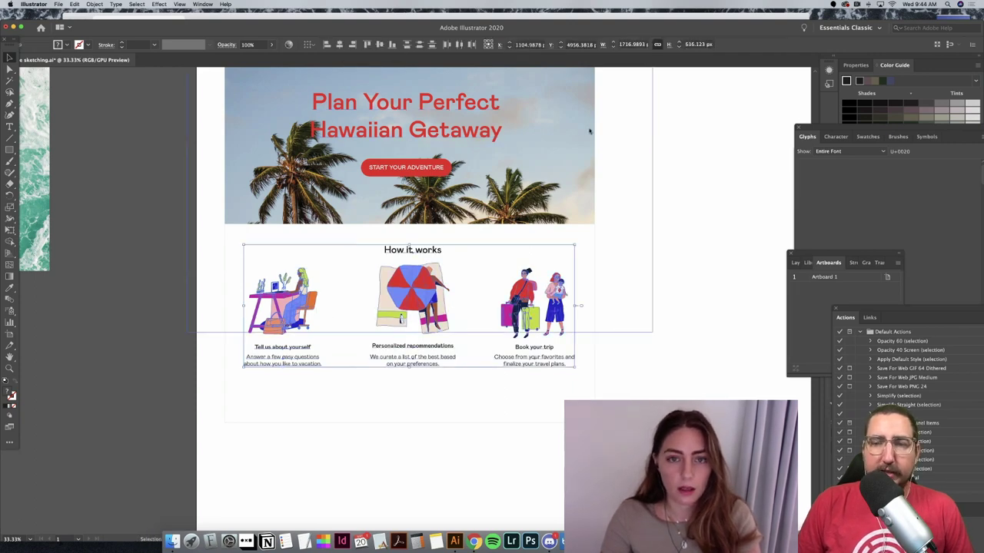
click(663, 277)
click(452, 278)
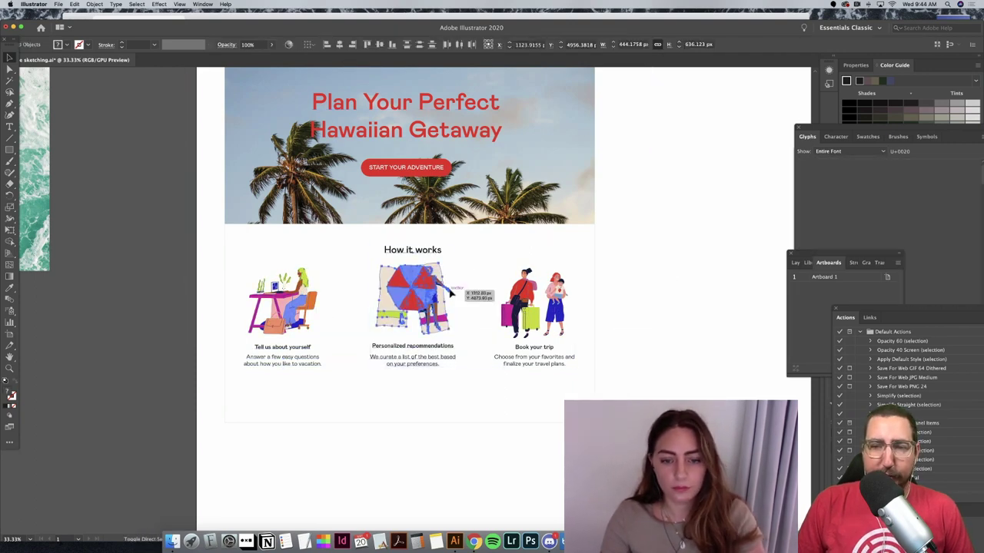
click(477, 305)
click(527, 303)
shift+click(408, 318)
shift+click(296, 319)
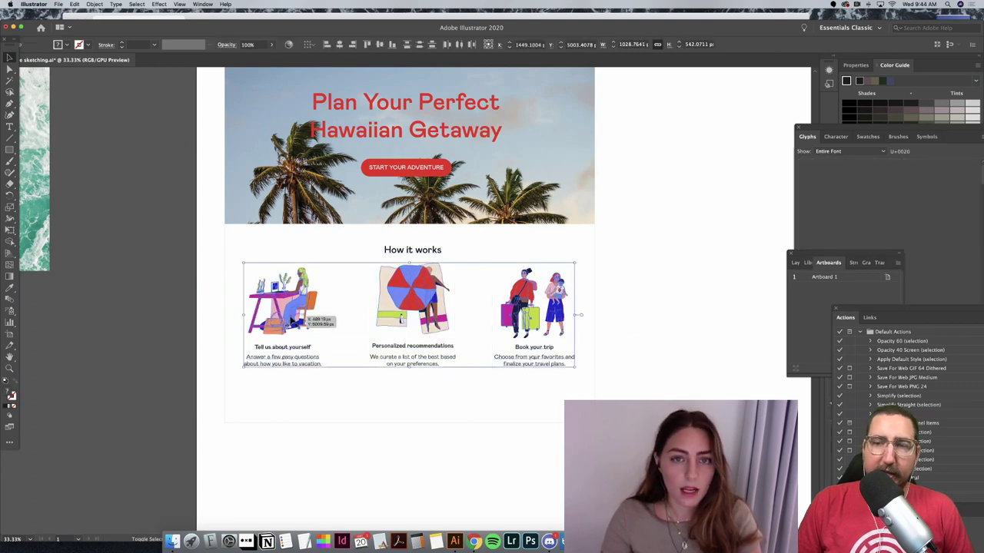
click(459, 45)
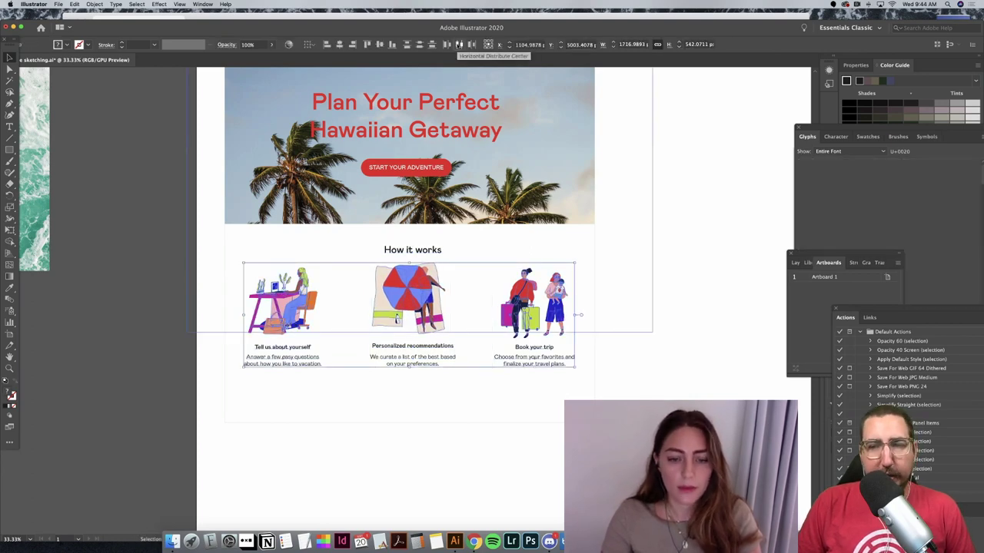
click(459, 44)
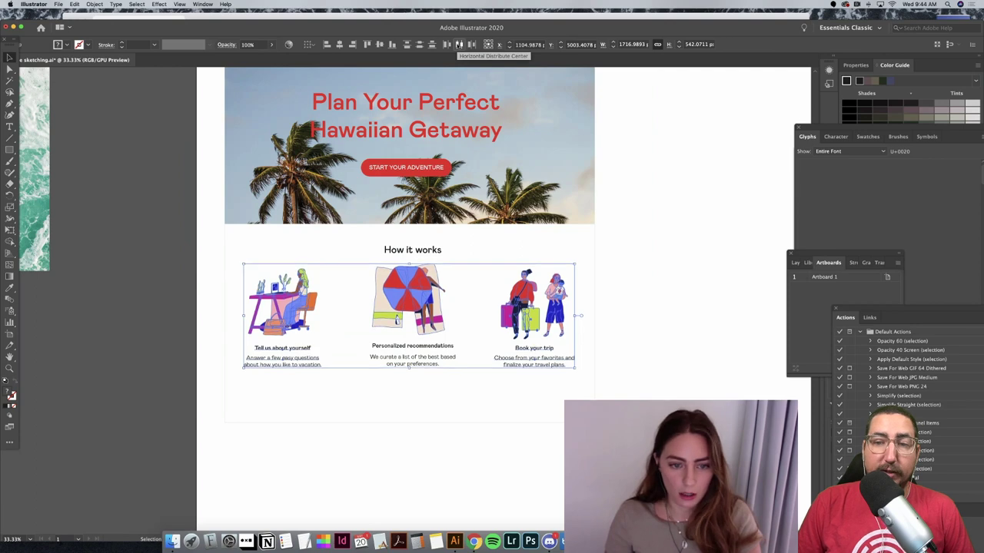
click(423, 476)
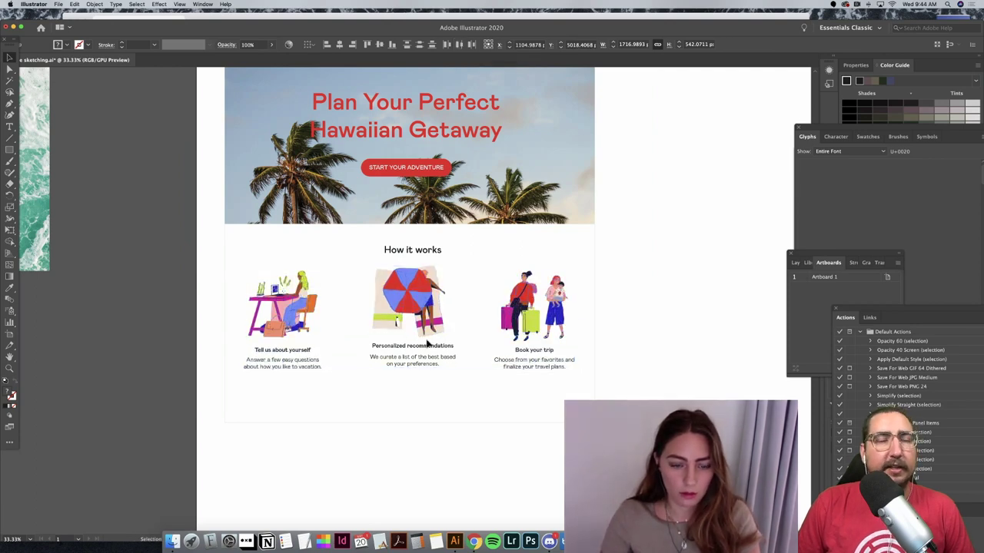
key(super+z)
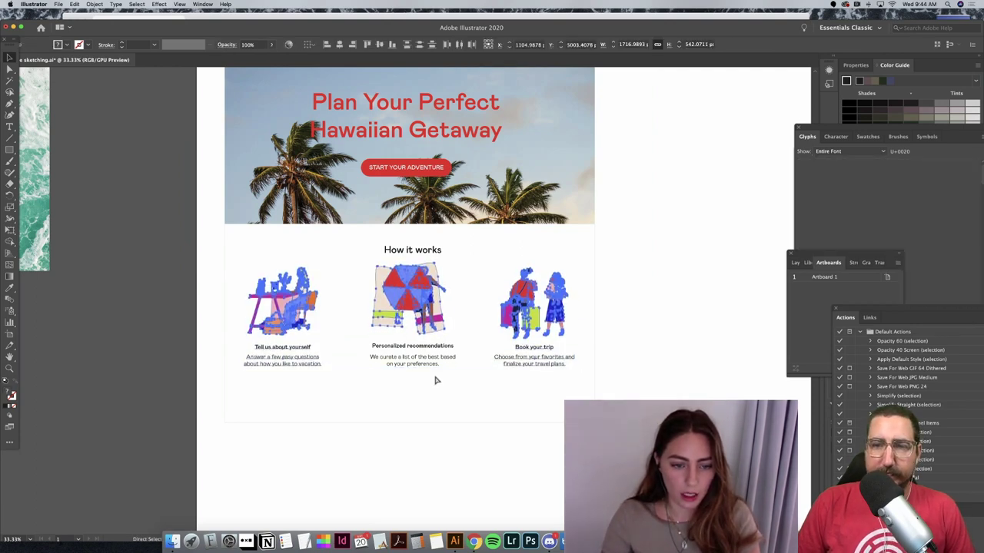
key(super+z)
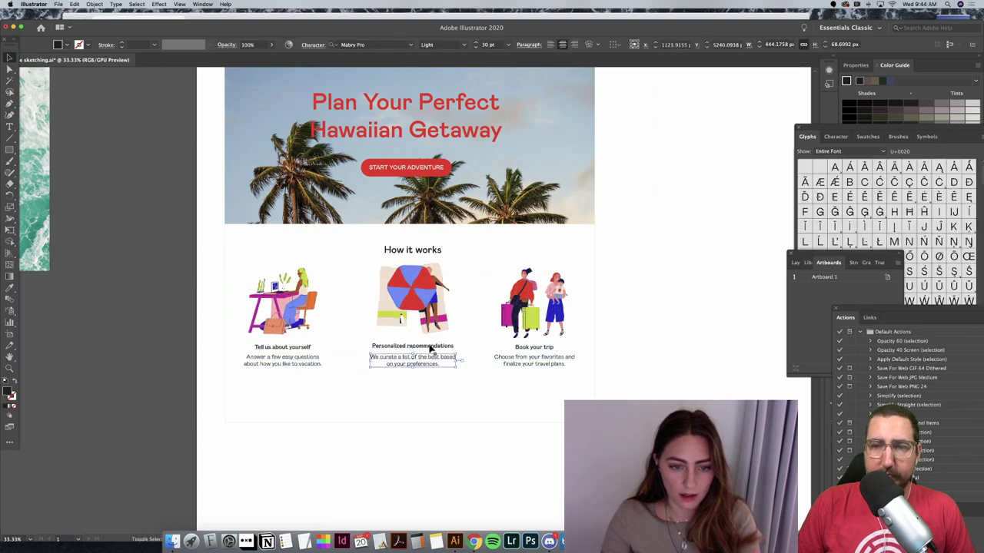
Step: Distribute the three cards with Horizontal Distribute Center and group them together
click(434, 304)
shift+click(302, 332)
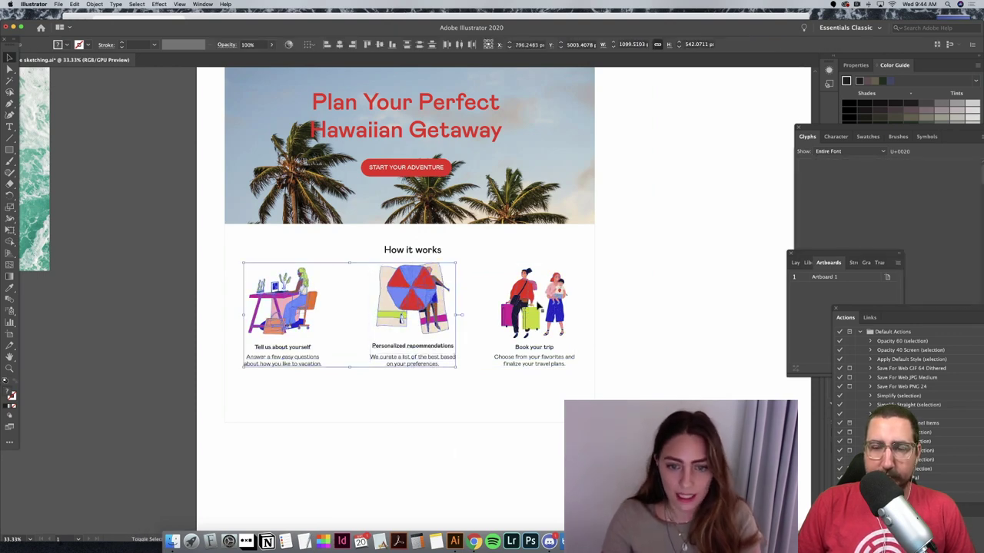
shift+click(538, 308)
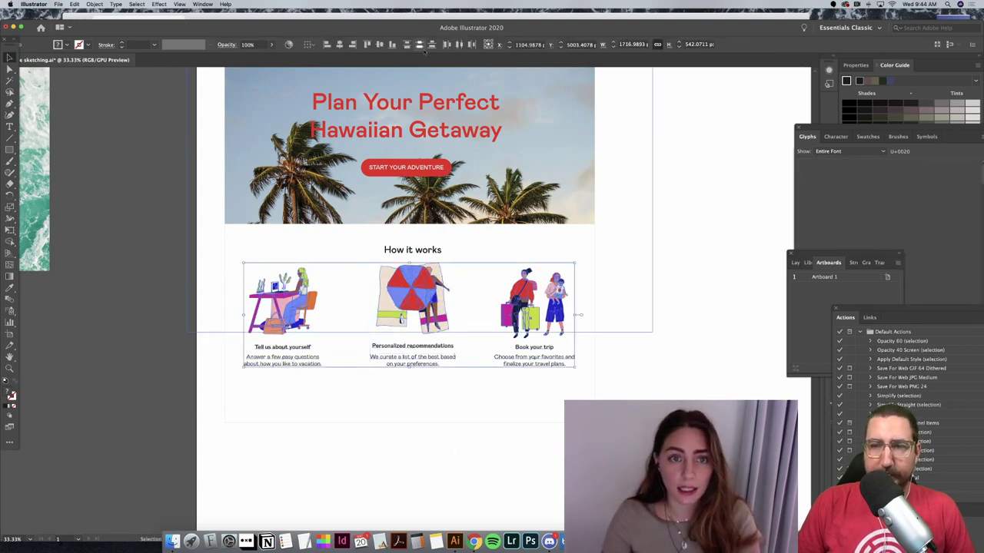
click(459, 45)
key(super+g)
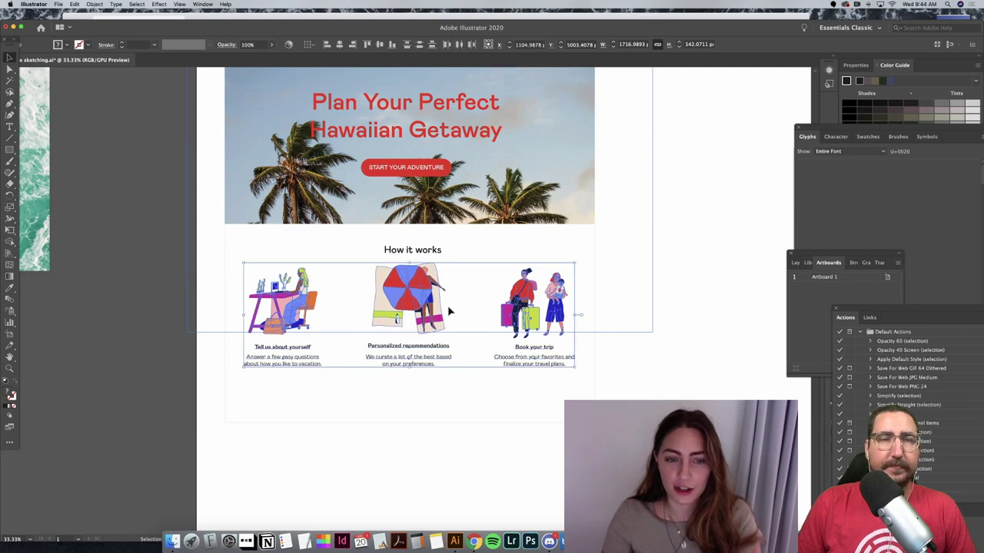
click(507, 472)
click(241, 267)
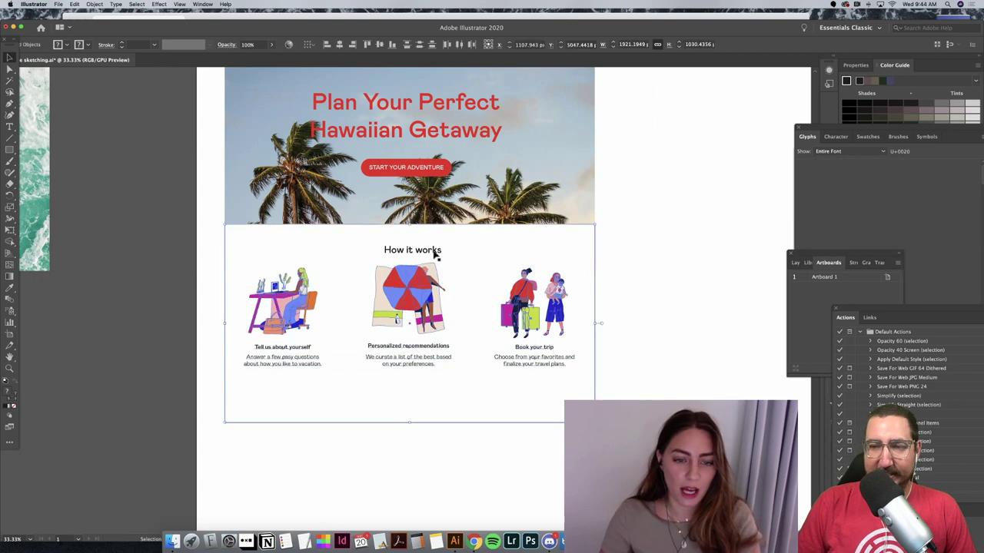
click(339, 44)
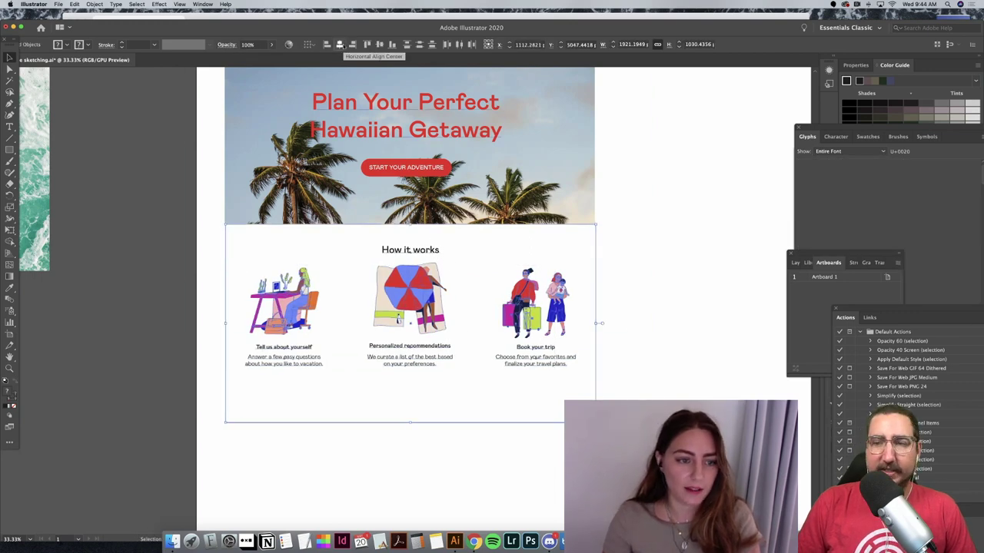
key(super+z)
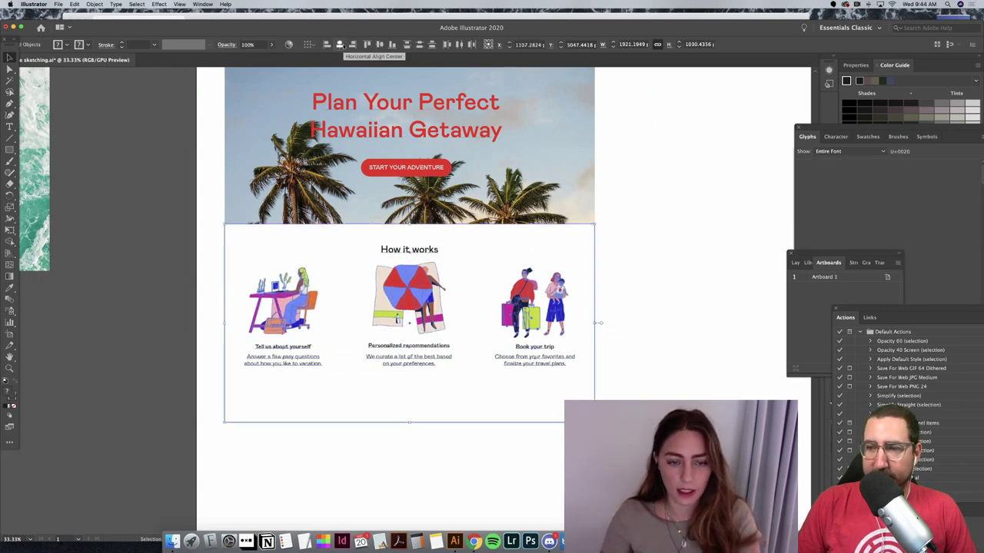
click(659, 260)
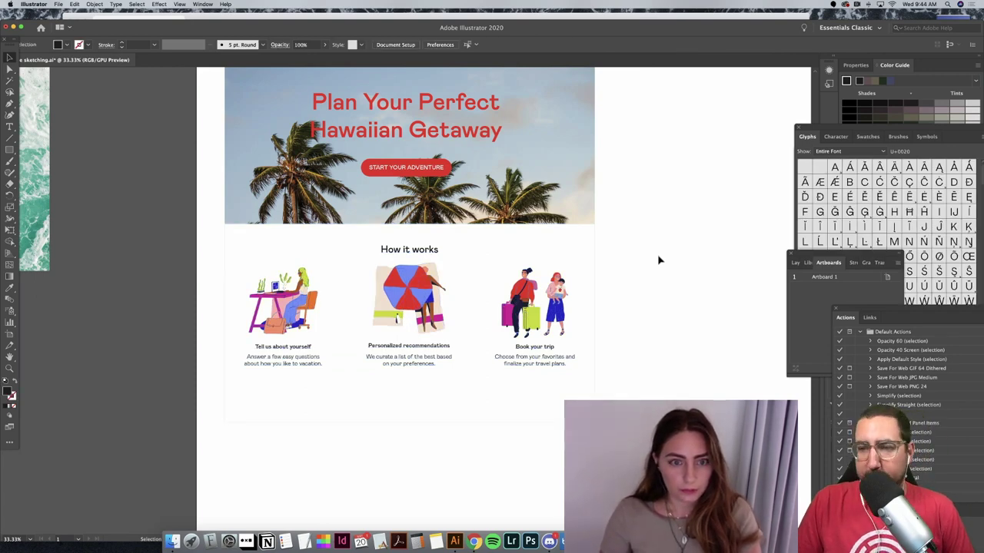
scroll(417, 131, up, 2)
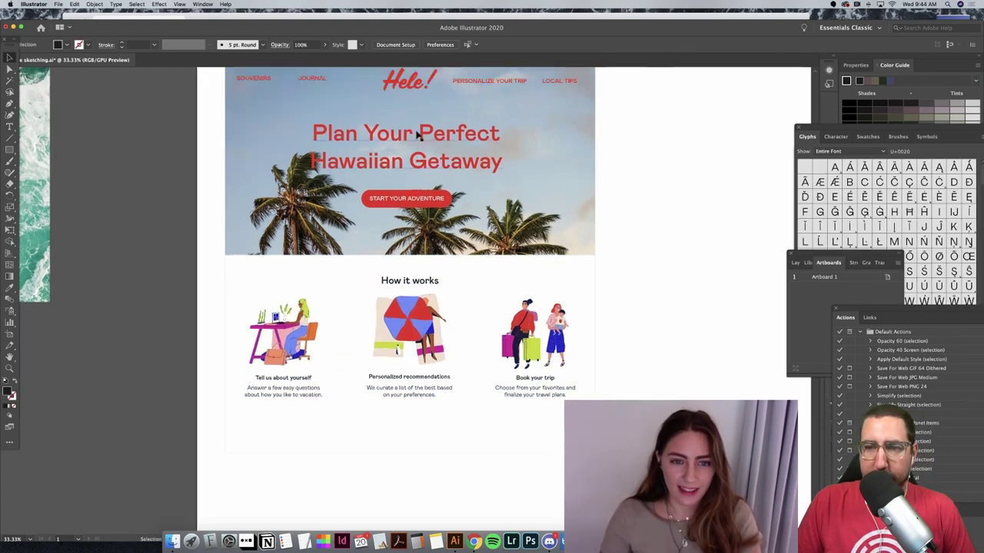
click(451, 170)
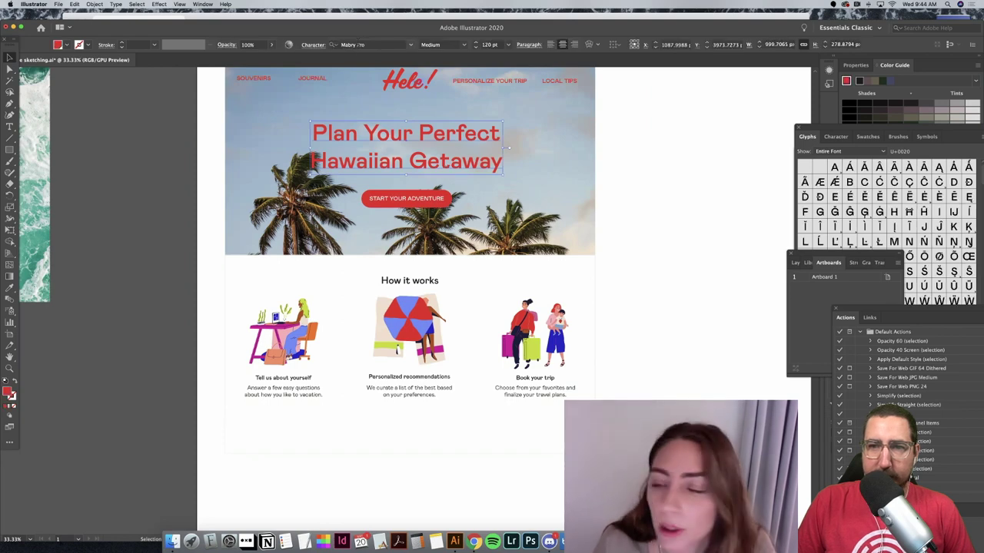
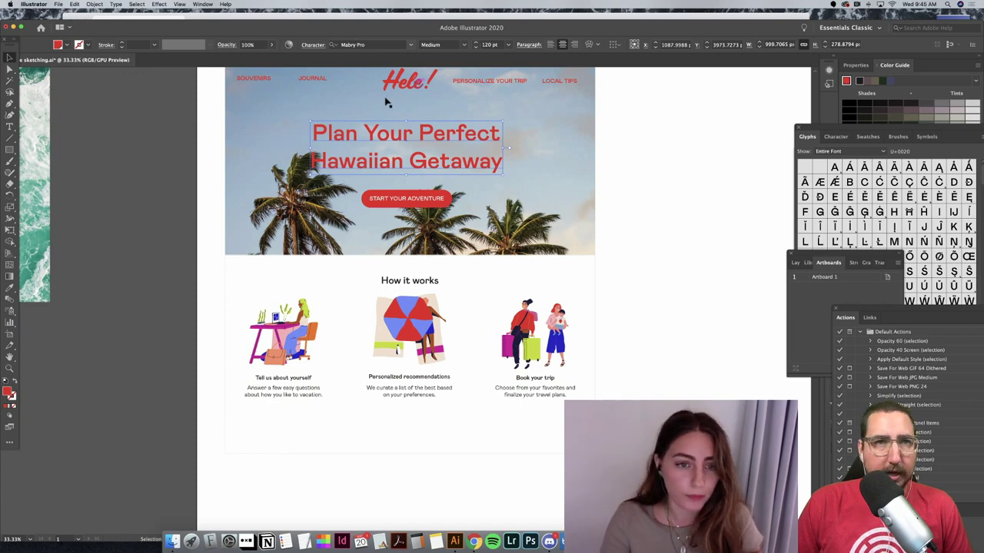
Step: Nudge the How it works section, then drag its heading up a little
click(698, 333)
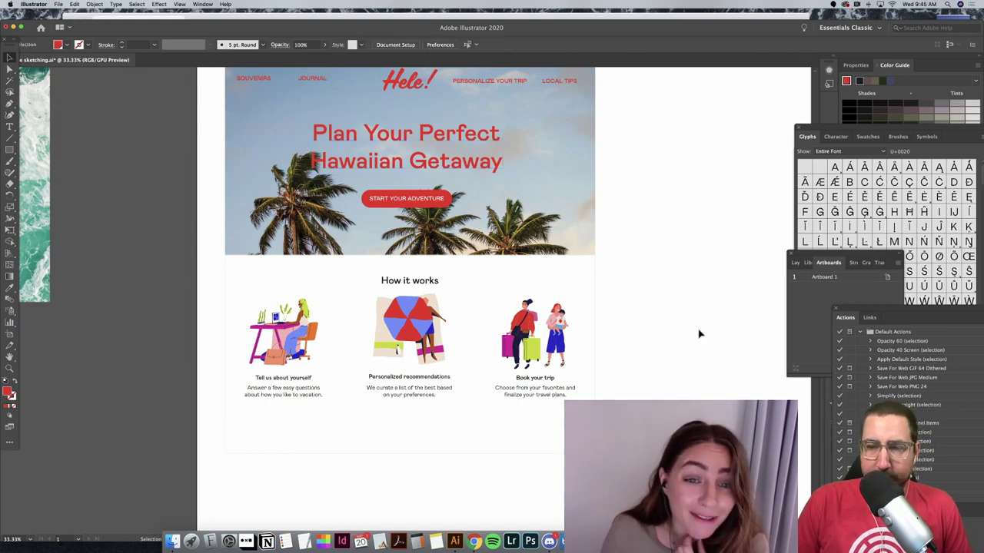
scroll(698, 334, up, 3)
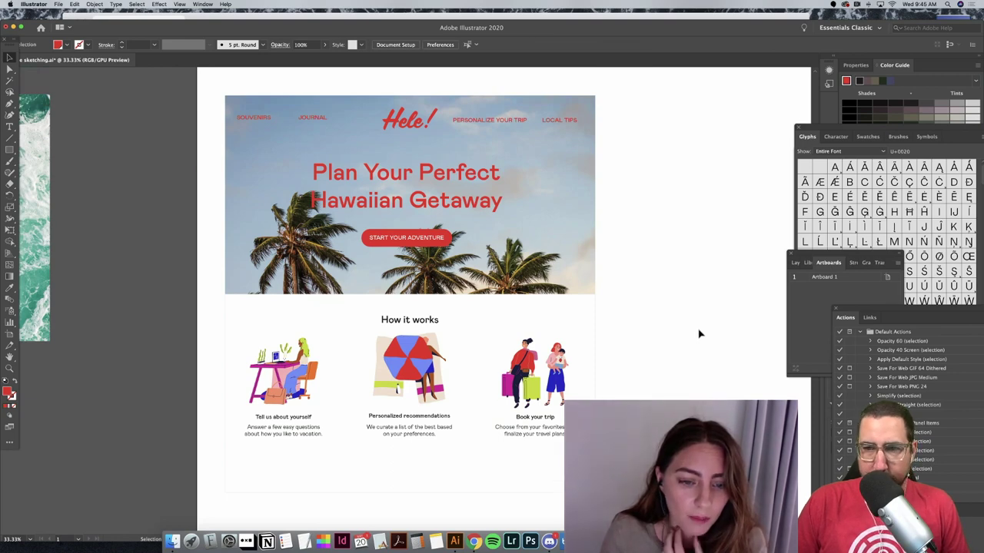
scroll(698, 333, down, 1)
key(super+minus)
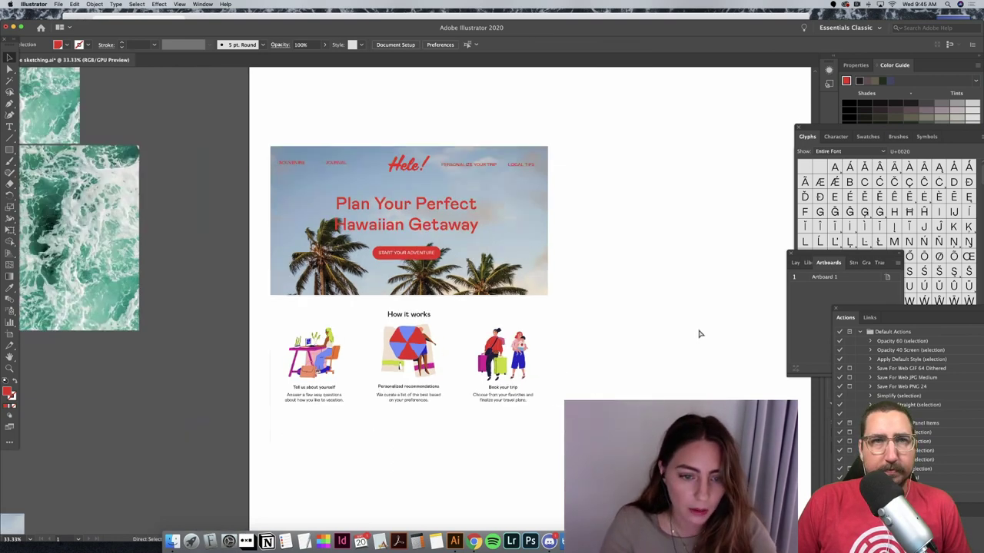
key(super+equal)
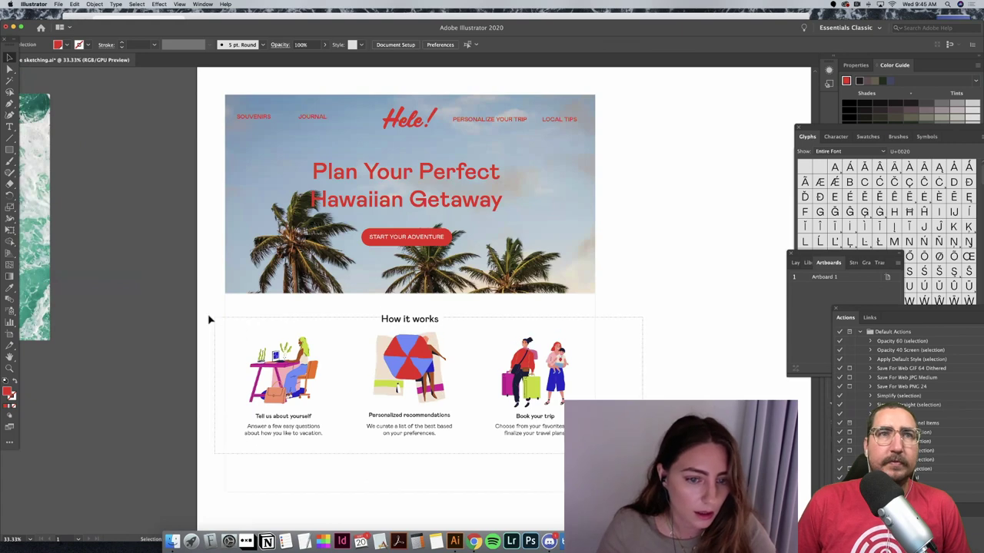
click(209, 319)
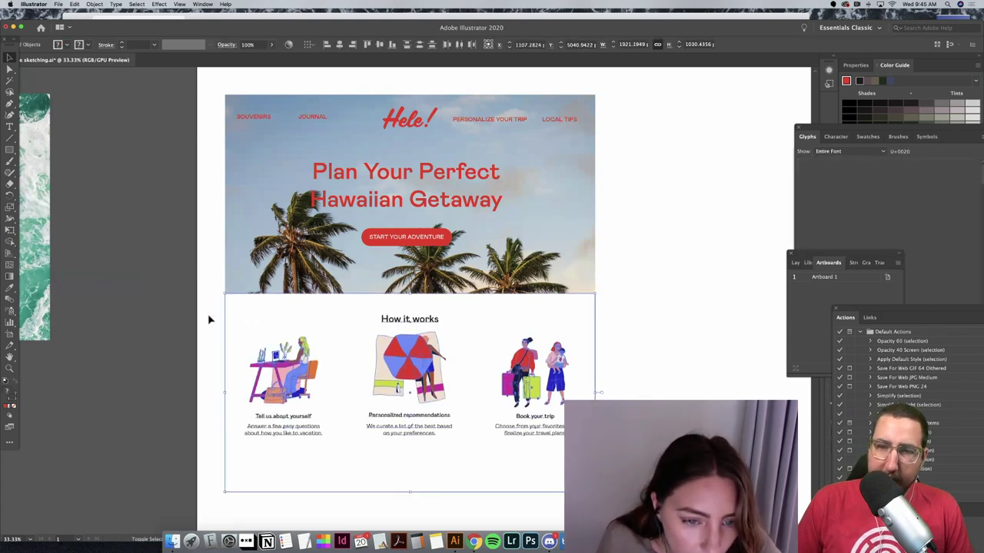
key(Down)
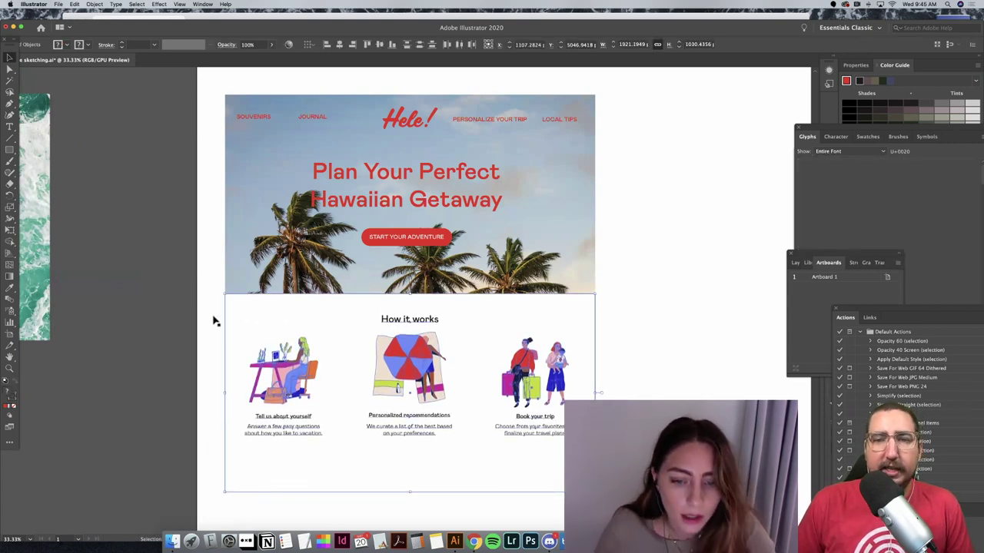
click(452, 330)
click(427, 325)
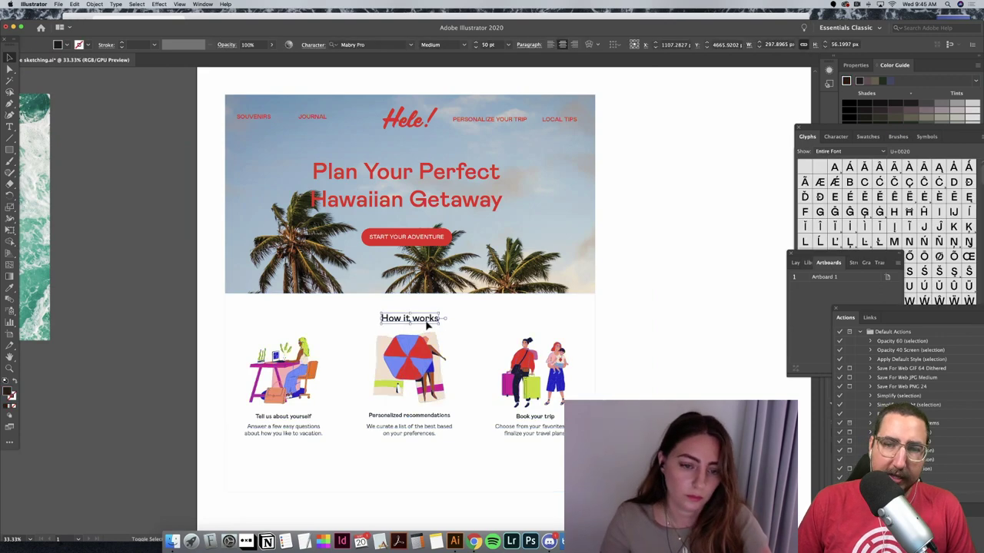
drag(427, 325, 425, 319)
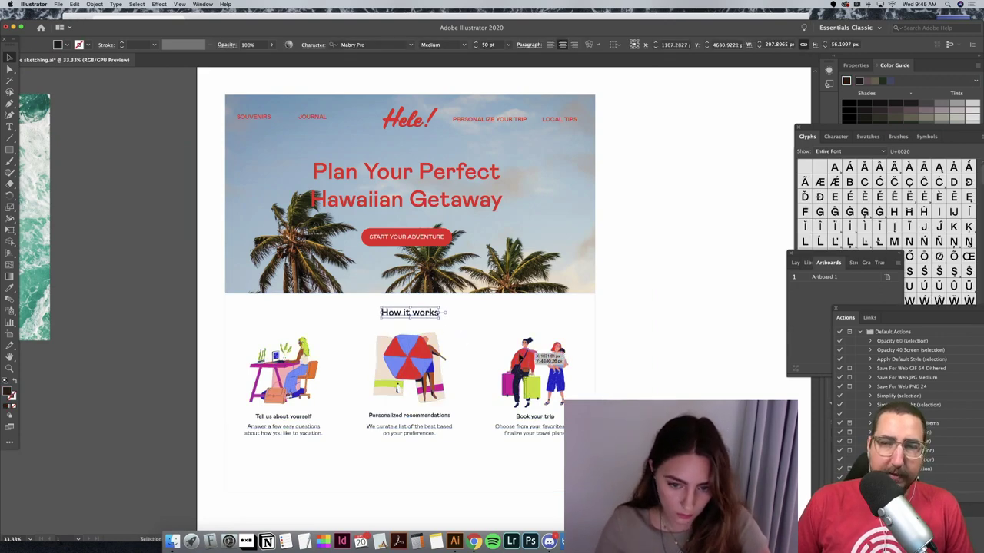
Step: Nudge the row of three How it works illustrations upward
click(472, 384)
key(Up)
key(Up)
key(Up)
key(Up)
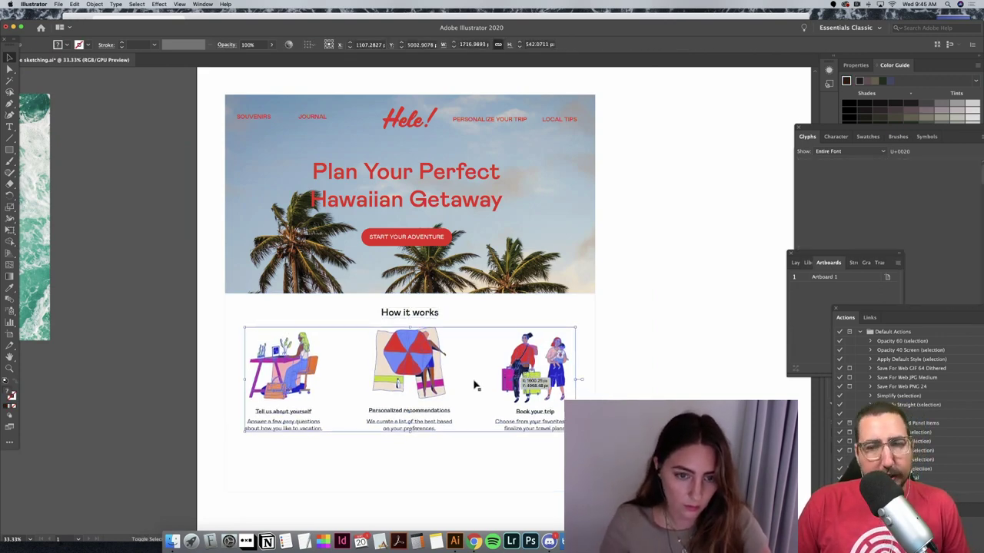
key(Up)
key(Up)
key(super+h)
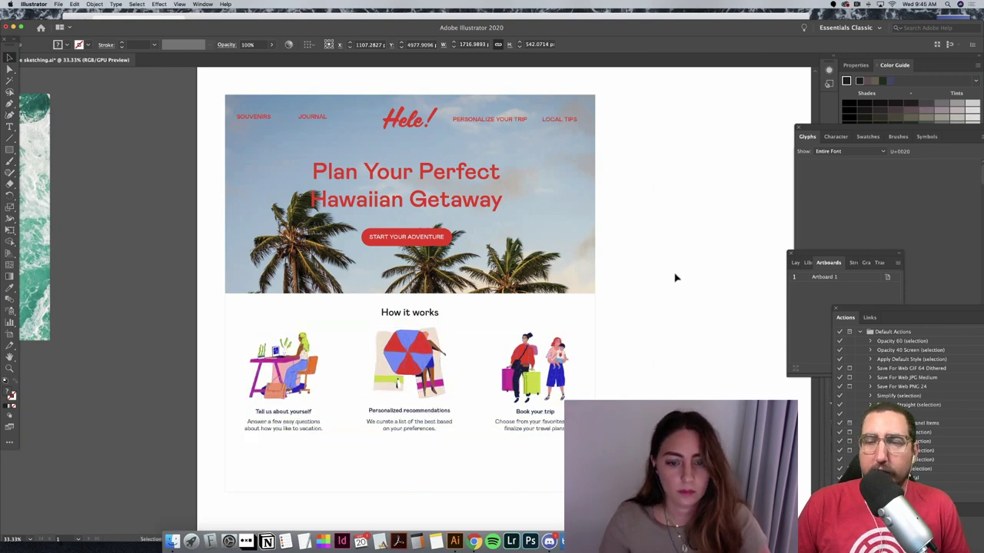
click(675, 278)
Step: Shorten the section's white background rectangle by dragging its bottom edge up
click(465, 491)
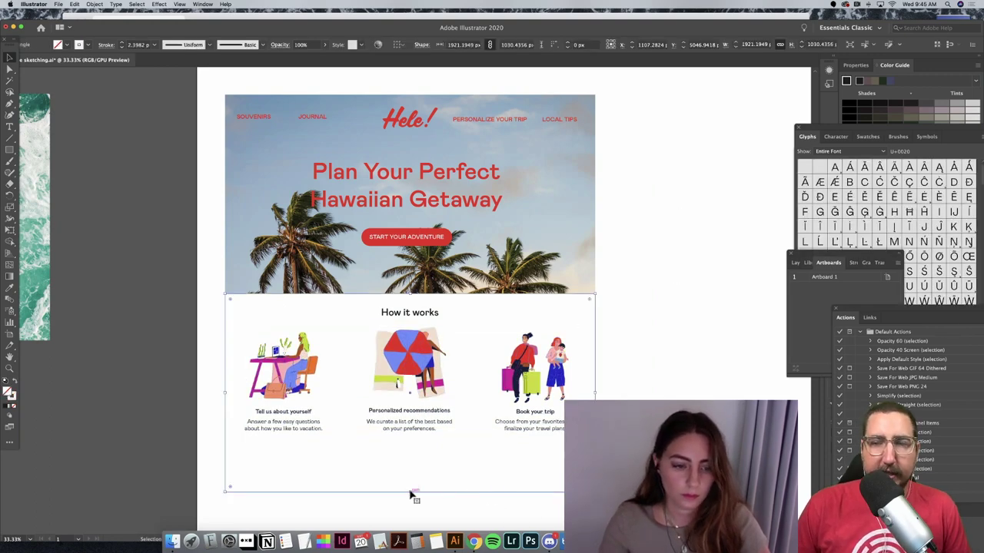
drag(414, 472, 415, 457)
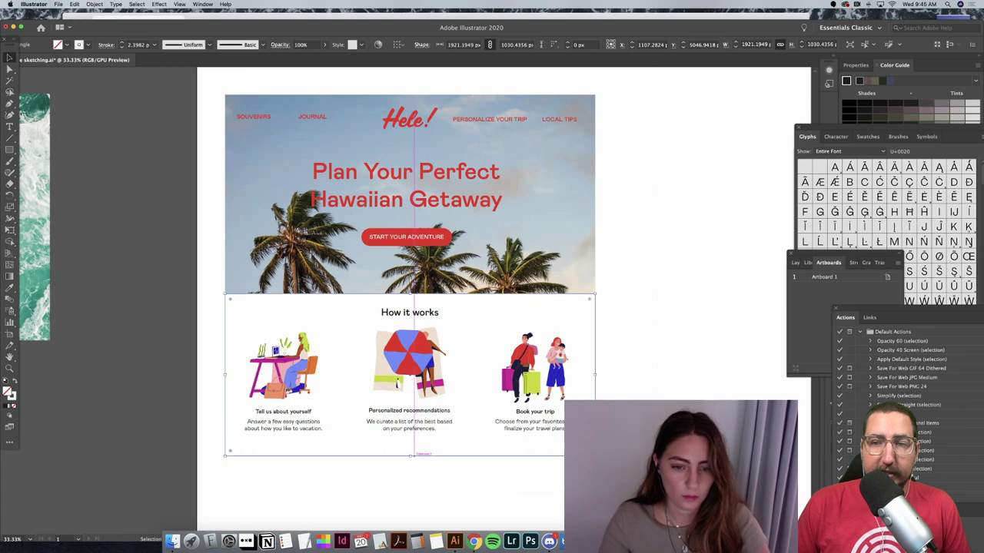
key(super+shift+a)
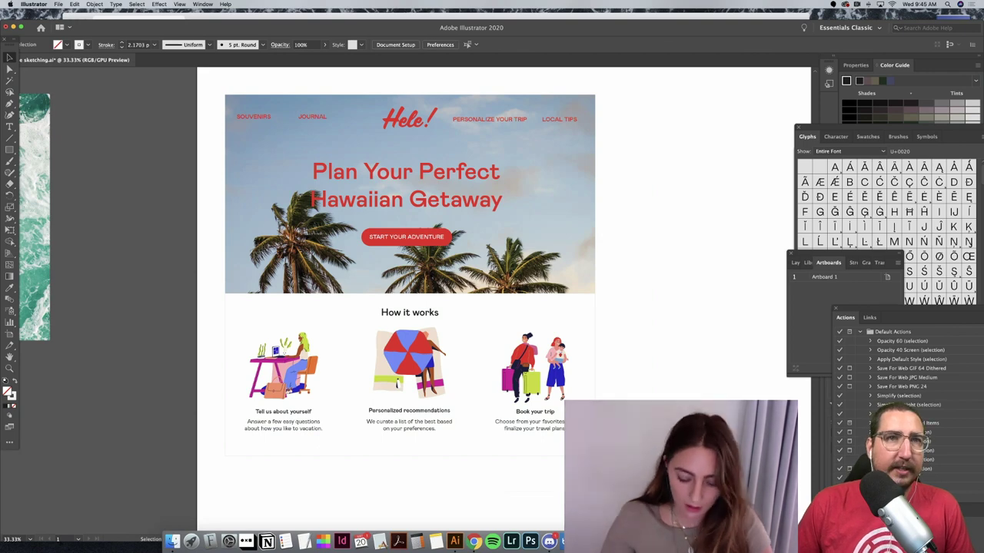
key(super+minus)
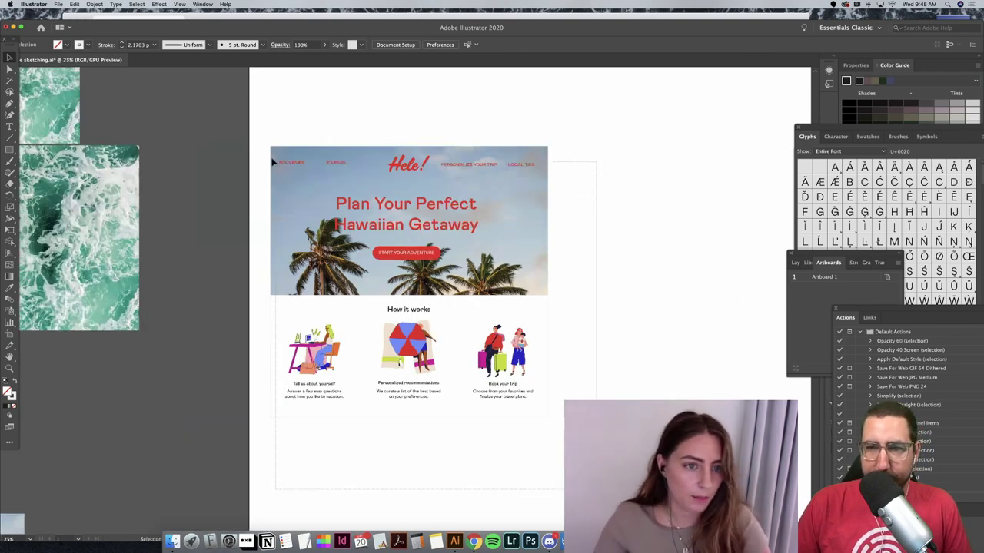
Step: Move the mockup right and nudge the four navigation links and Hele! logo up
drag(301, 179, 356, 165)
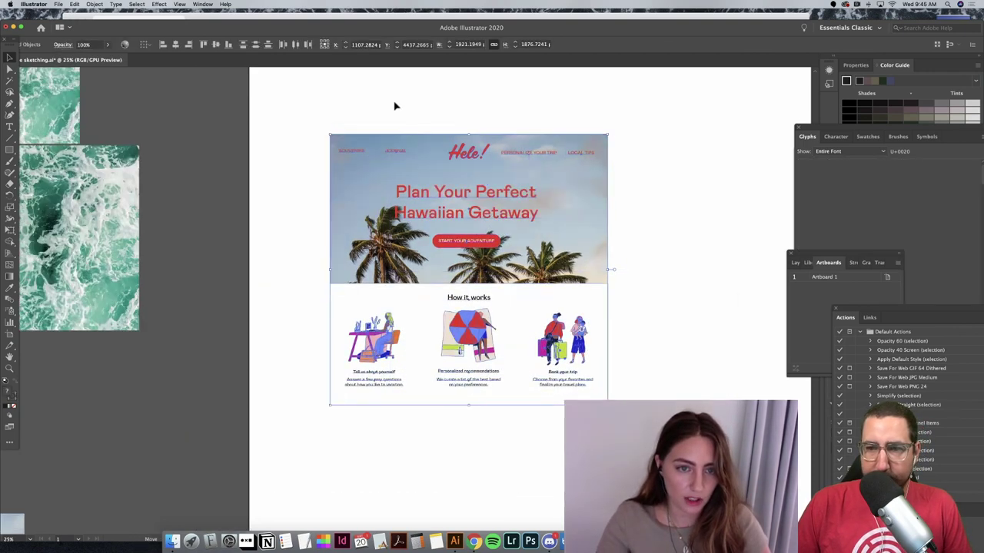
click(384, 156)
click(355, 152)
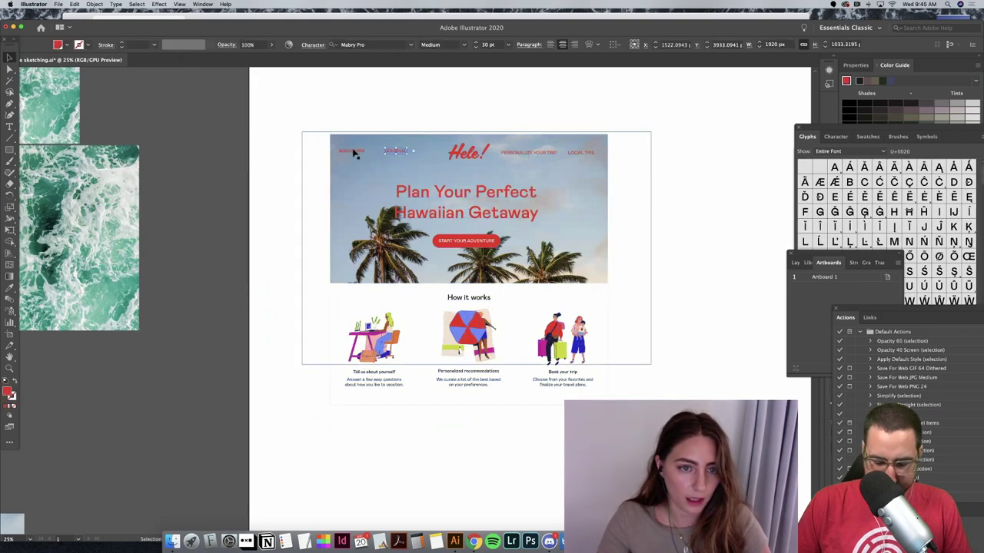
shift+click(519, 153)
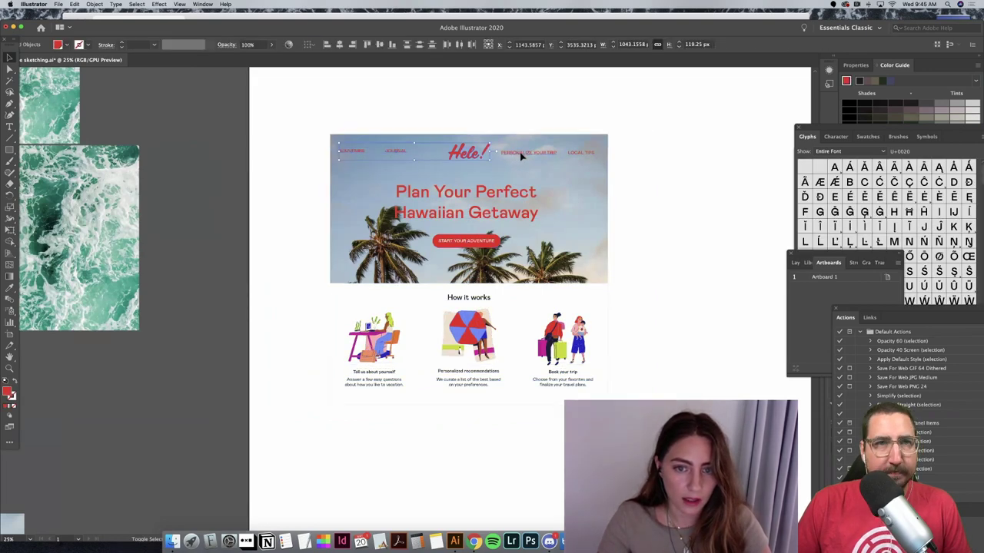
shift+click(582, 152)
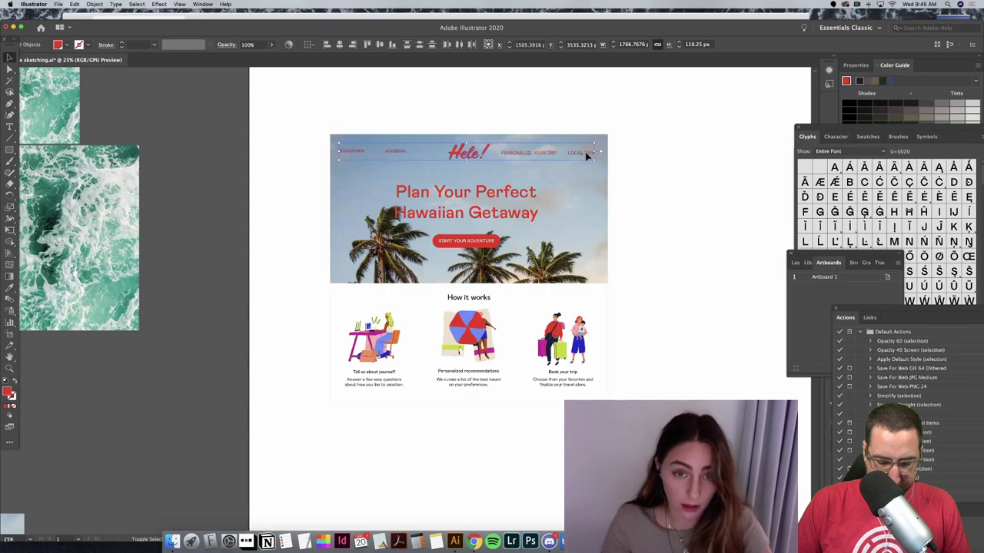
key(shift+Up)
key(shift+Up)
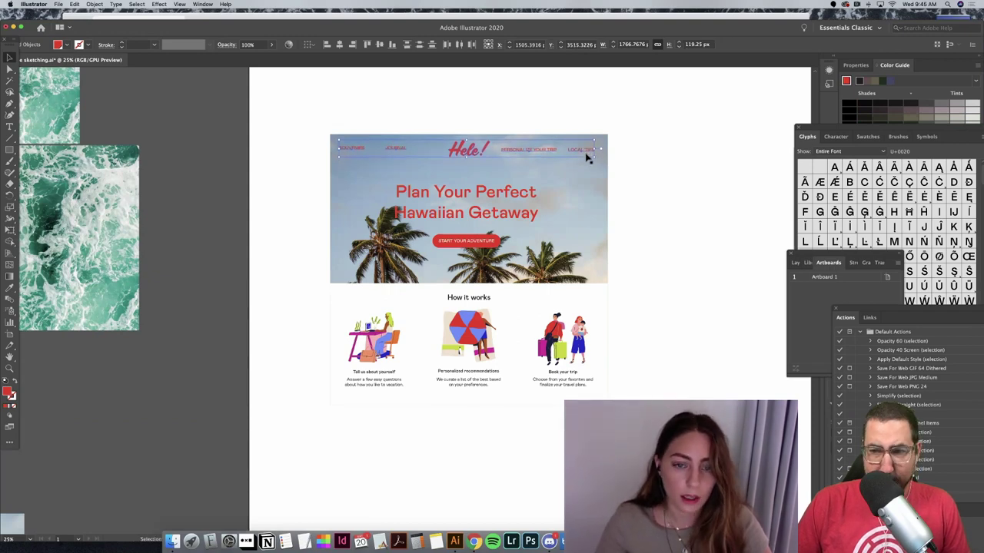
click(707, 193)
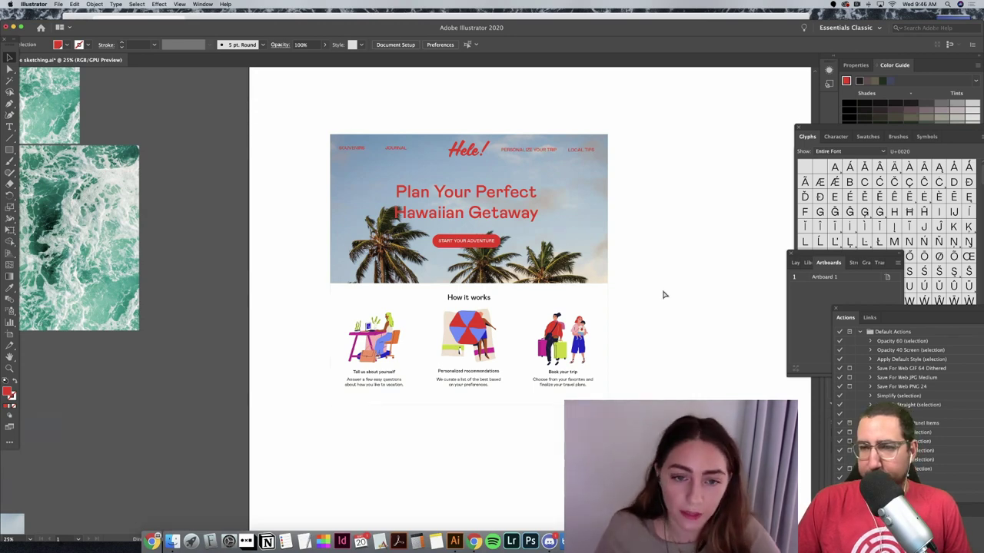
Step: Zoom out to 12.5% and pan until the surf photos beside the artboard show
key(super+minus)
key(super+minus)
scroll(579, 193, up, 3)
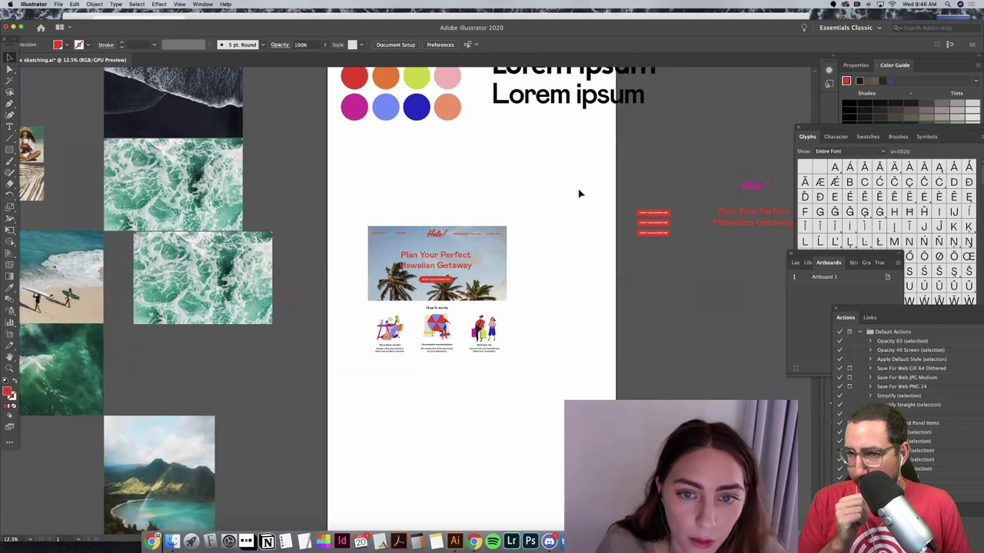
scroll(580, 194, up, 4)
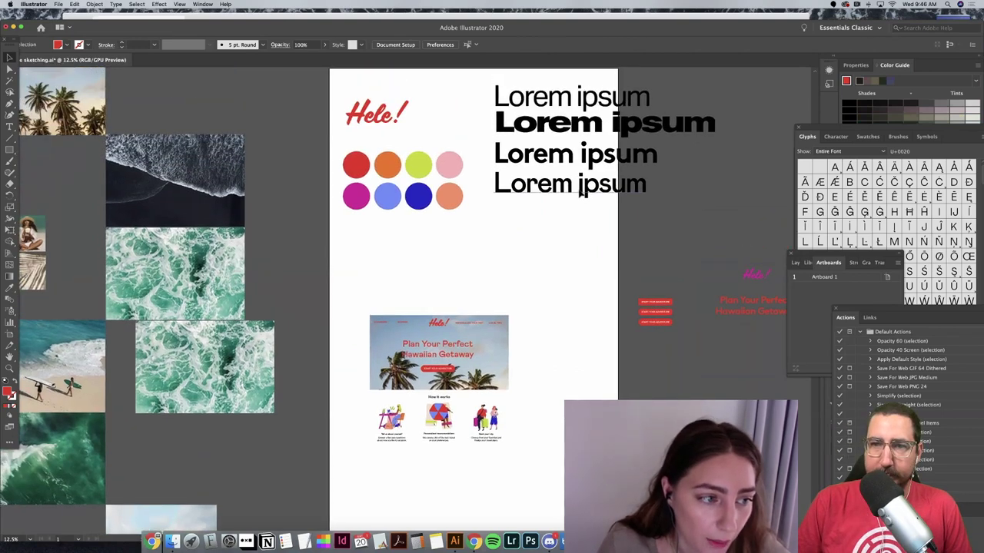
scroll(579, 194, left, 4)
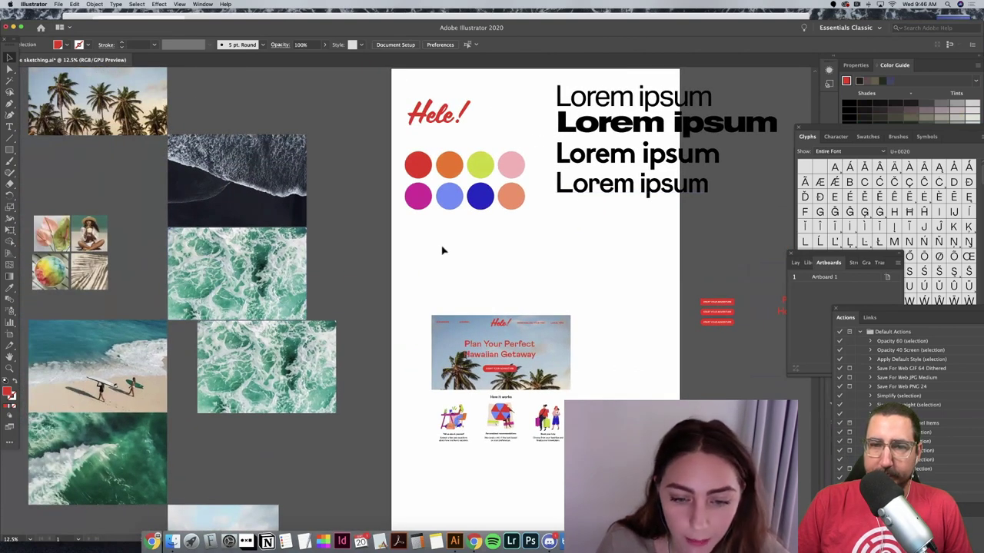
scroll(442, 249, down, 3)
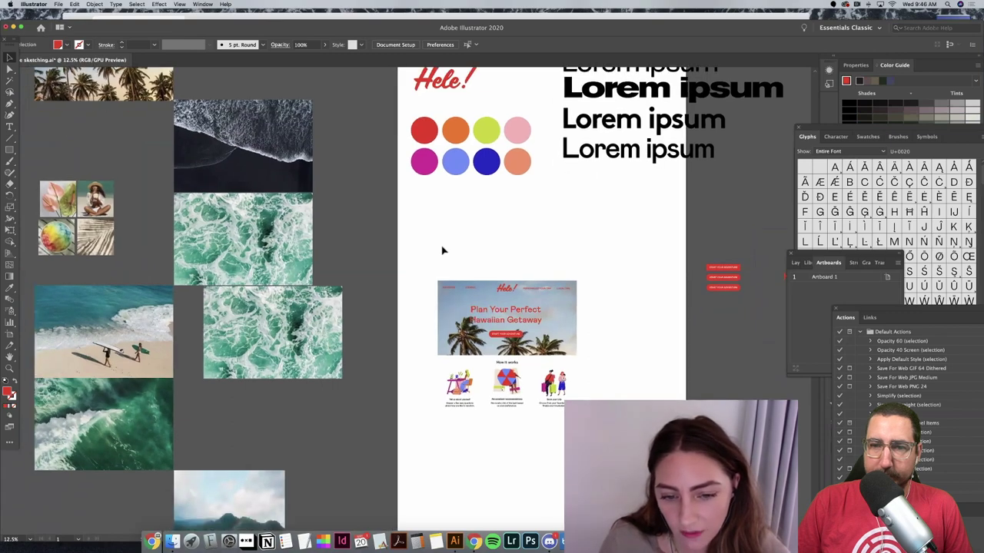
key(super+equal)
key(super+equal)
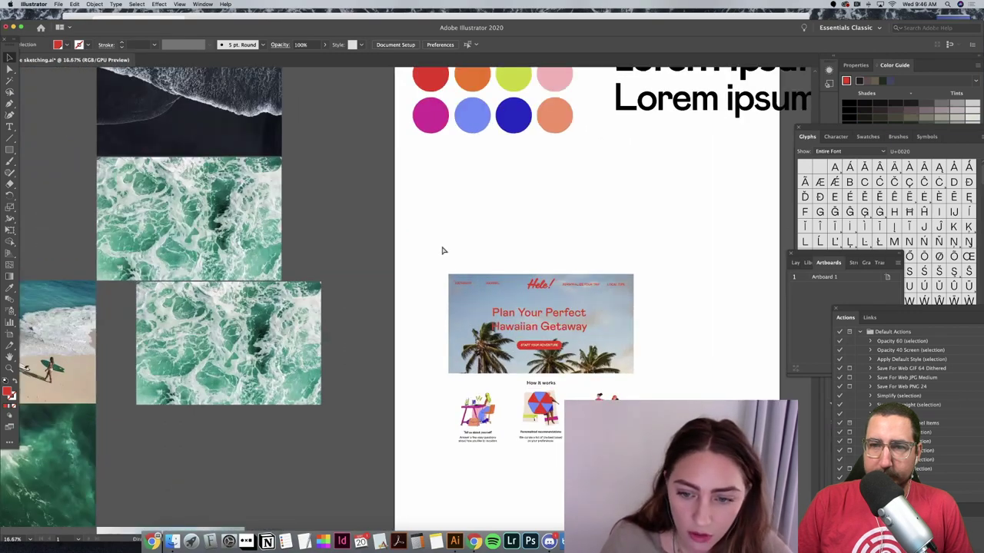
scroll(463, 243, right, 6)
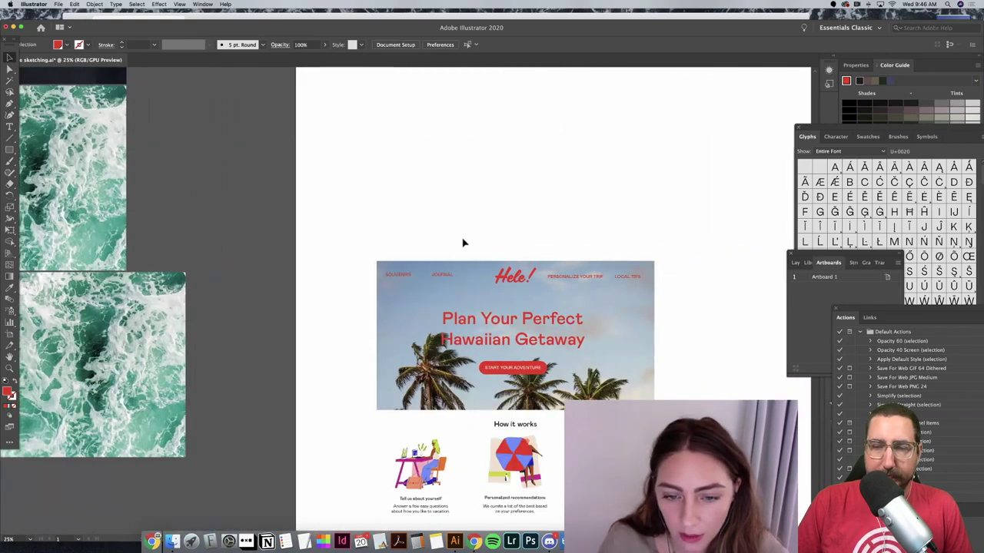
scroll(463, 243, down, 6)
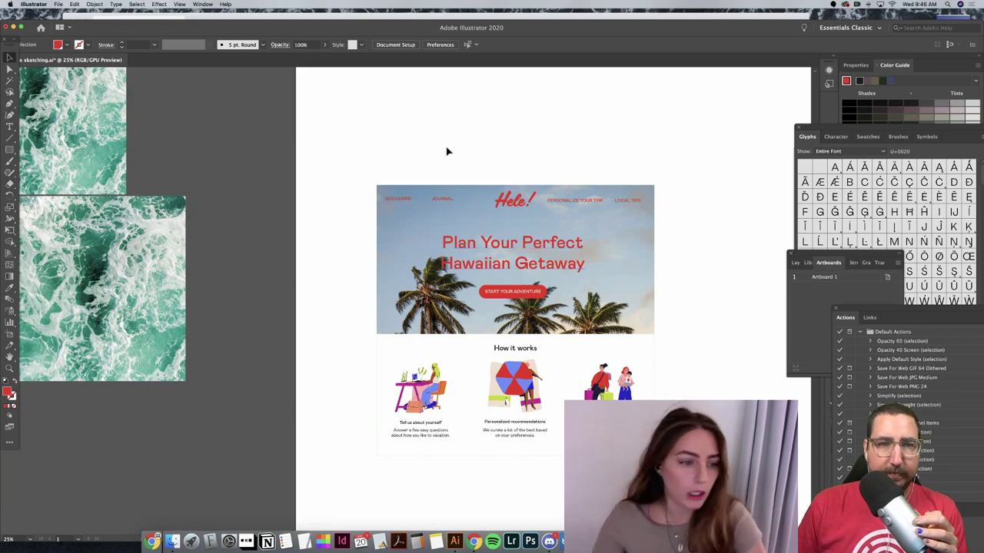
scroll(446, 152, down, 2)
scroll(444, 152, down, 4)
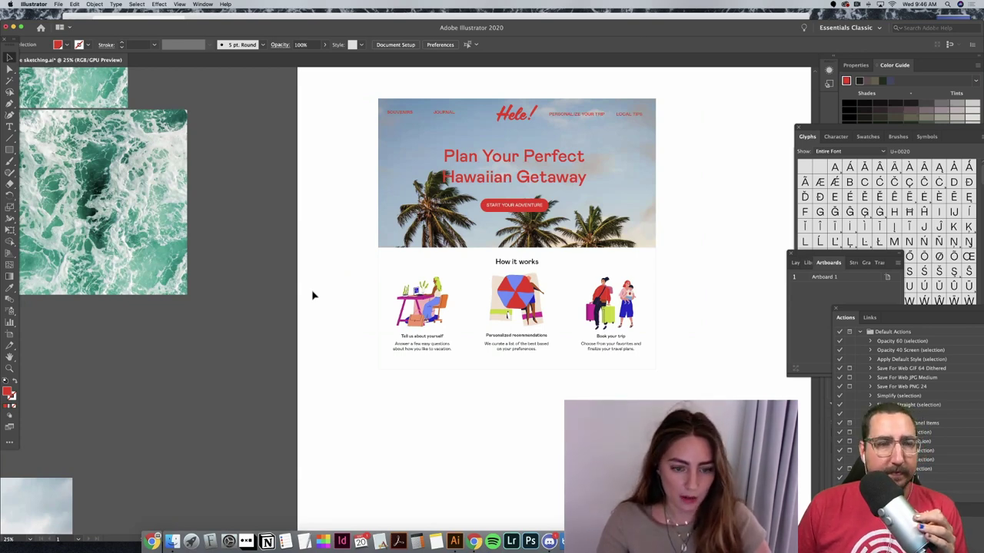
key(super+minus)
key(super+minus)
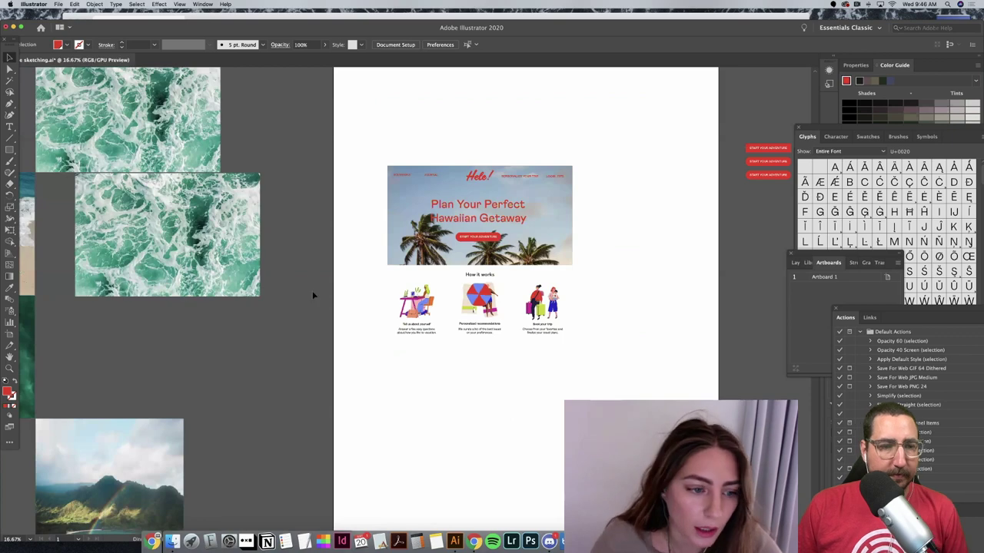
scroll(299, 263, left, 5)
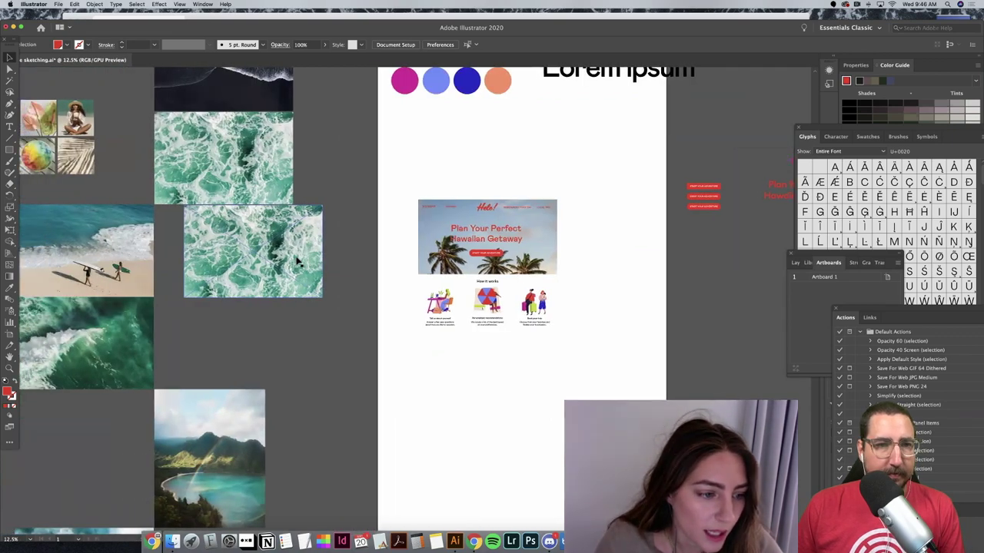
Step: Paste a copy of the surf photo and move it below the page sections
click(298, 261)
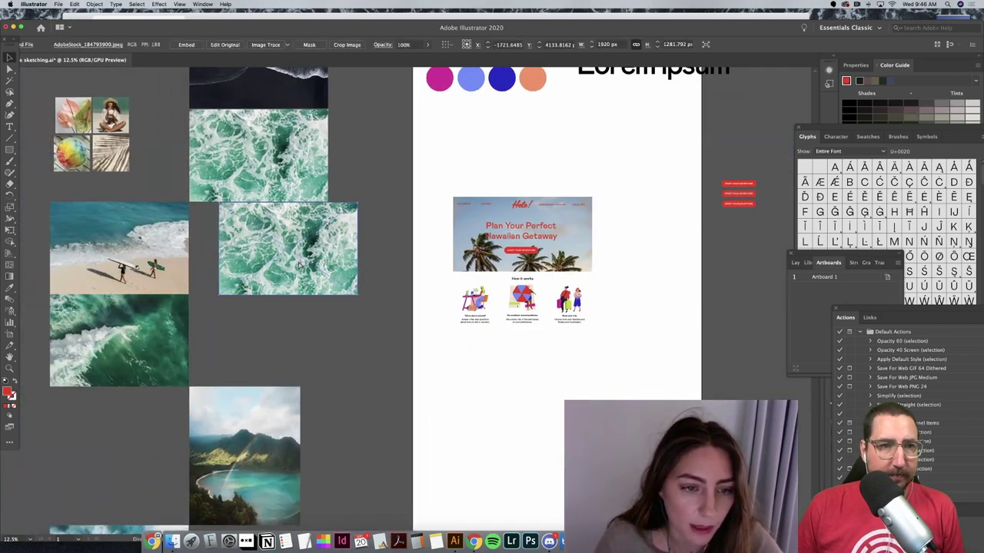
key(super+v)
drag(365, 290, 483, 371)
key(super+equal)
key(super+equal)
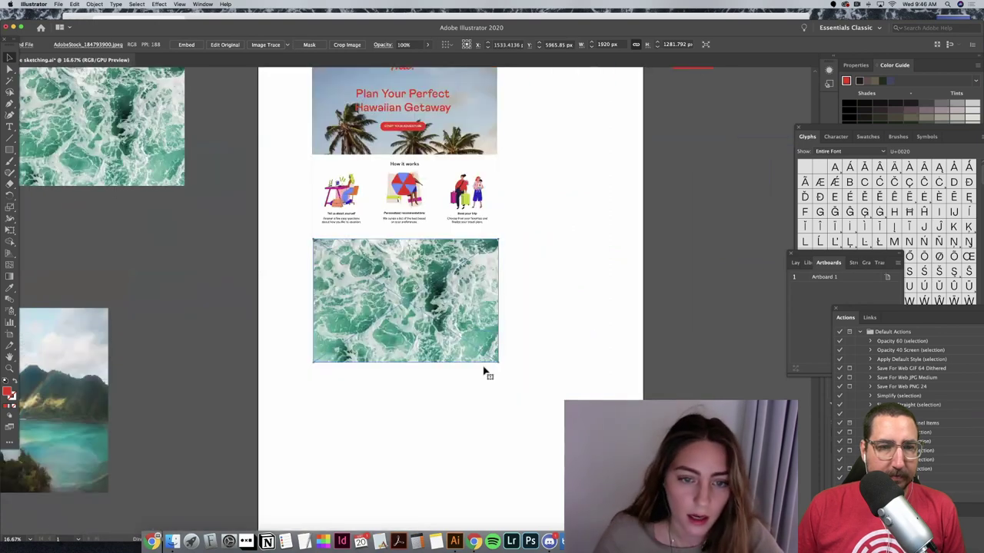
Step: Clip the surf photo to a wide rectangle band and move it under How it works
click(540, 167)
click(542, 167)
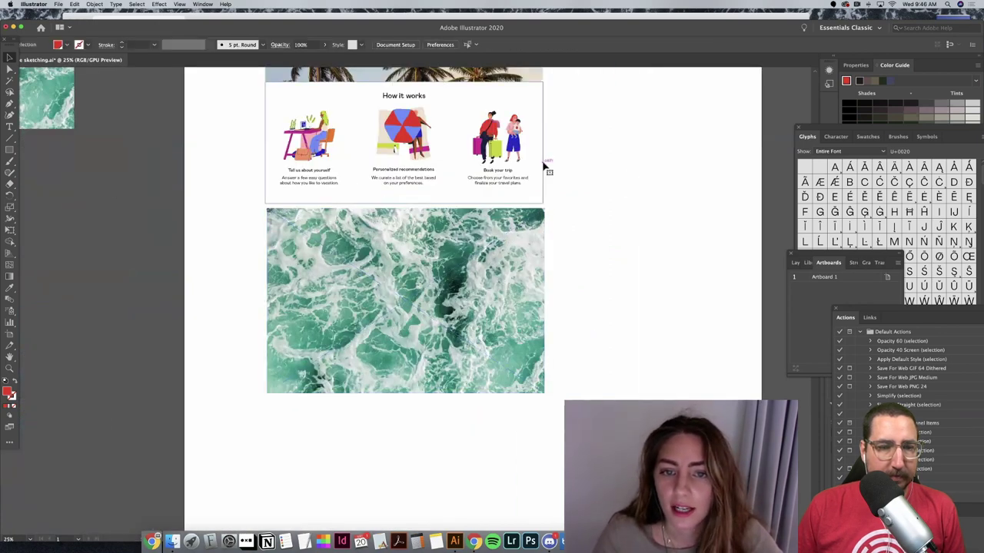
key(m)
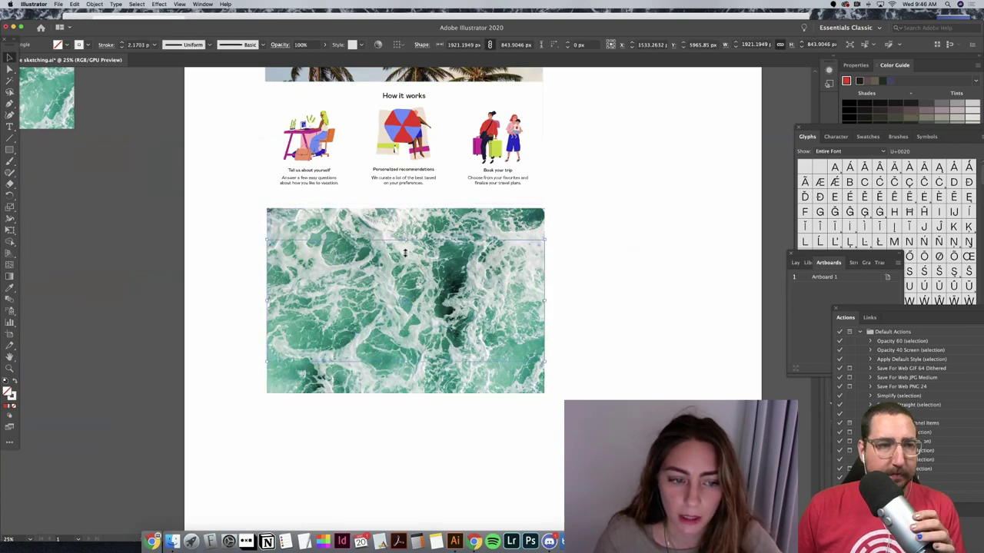
drag(405, 244, 406, 264)
drag(576, 308, 305, 265)
right_click(405, 278)
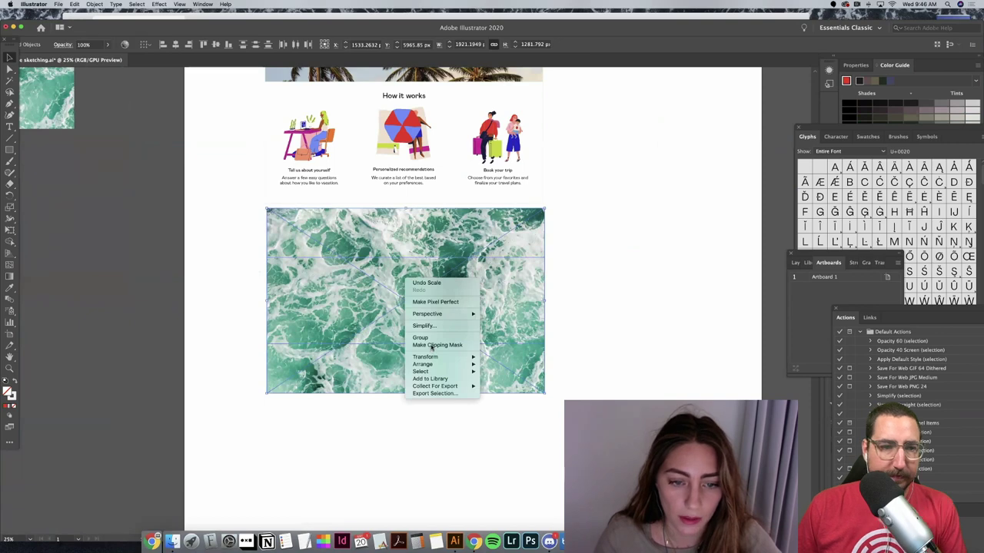
click(432, 347)
drag(444, 343, 443, 223)
click(465, 340)
Step: Inside the clipping group, stretch the surf photo downward within its crop
scroll(465, 338, up, 2)
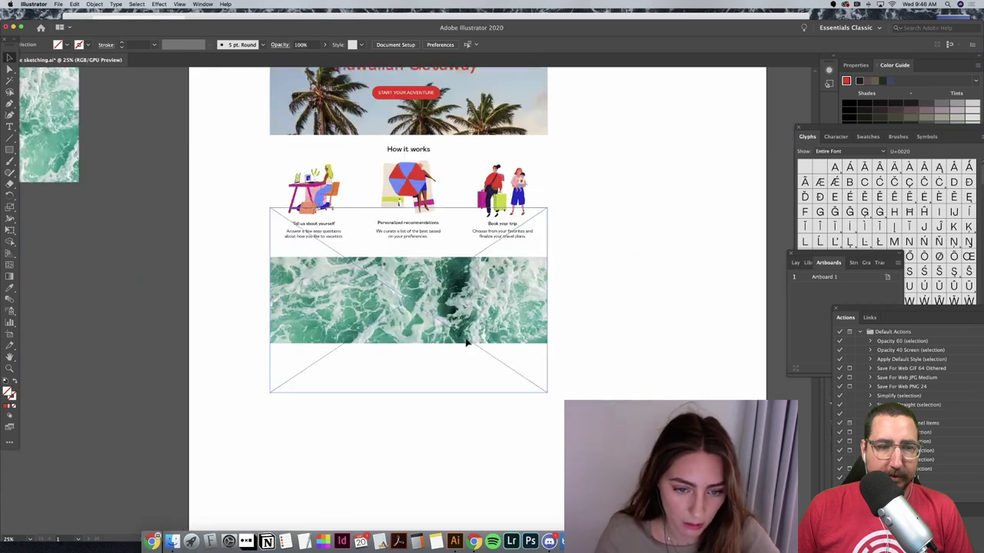
click(420, 341)
double_click(410, 346)
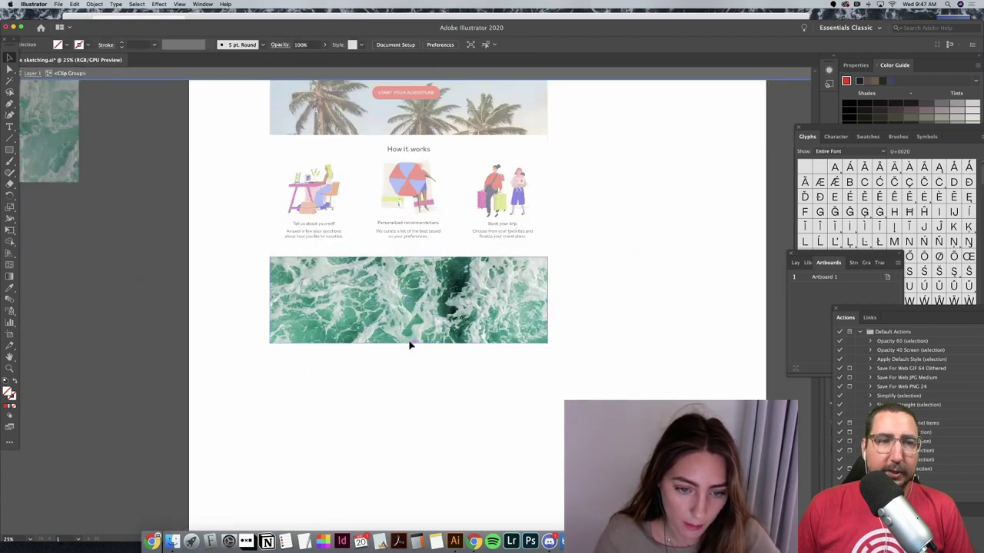
click(409, 346)
click(408, 344)
drag(408, 343, 408, 354)
click(608, 320)
double_click(608, 320)
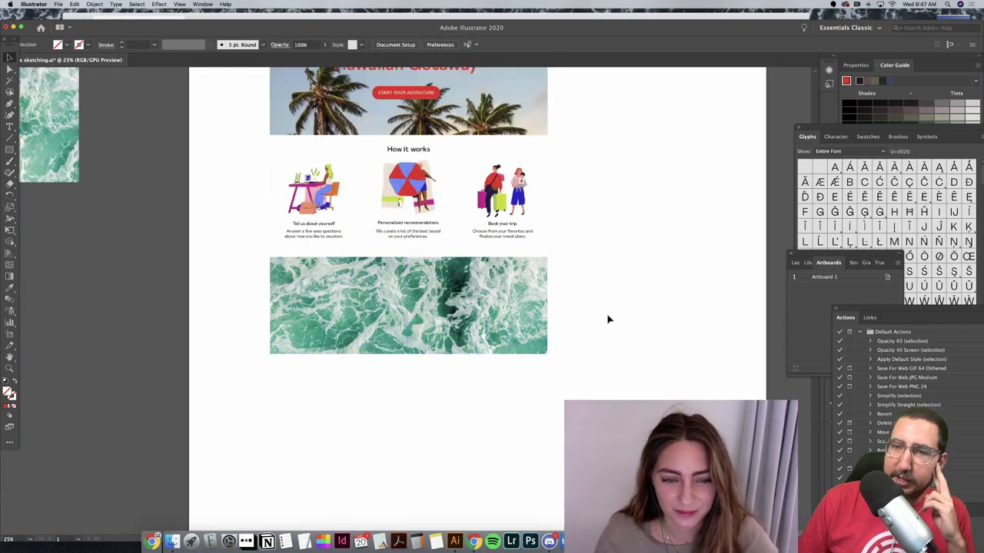
scroll(608, 320, up, 5)
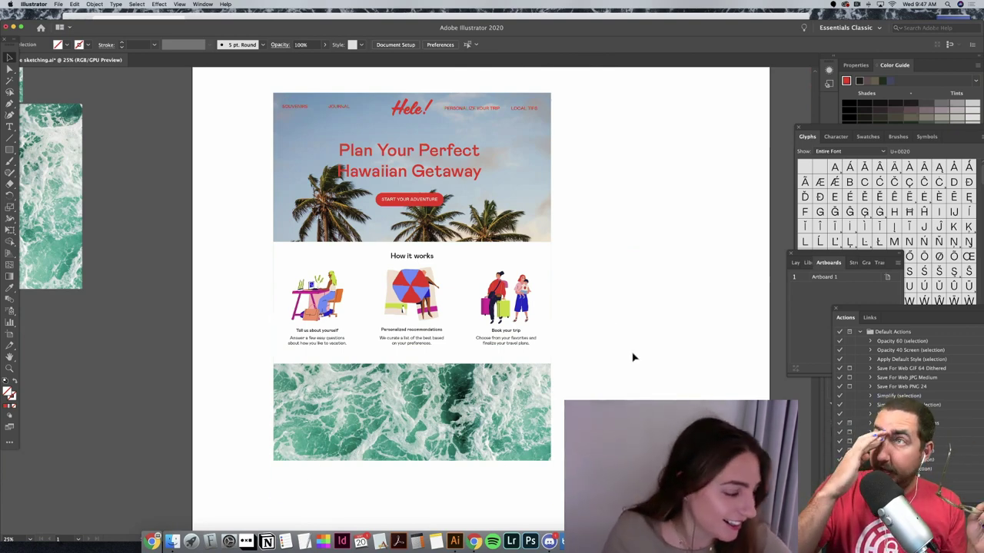
Step: Reduce the headline's leading to 110 pt and nudge it slightly upward
click(419, 173)
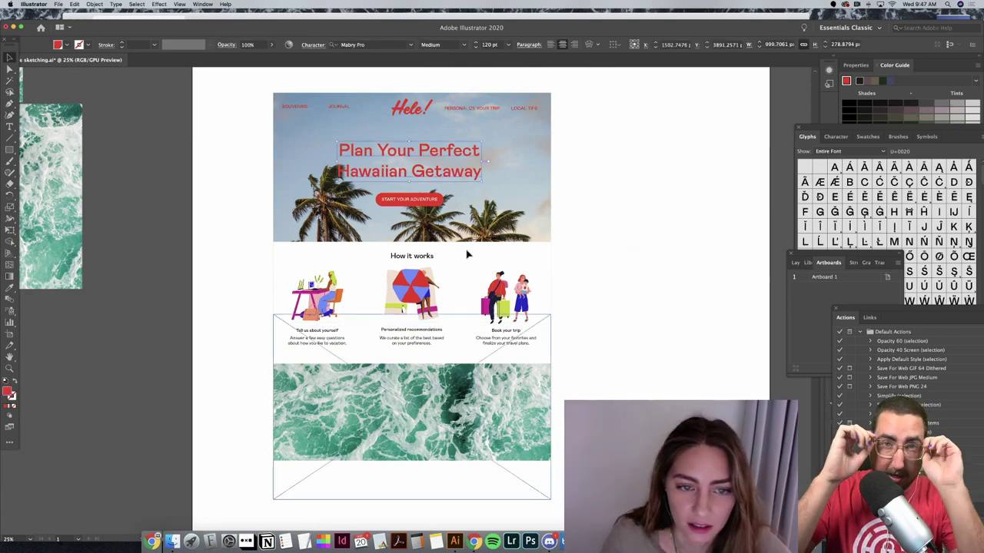
drag(408, 171, 399, 175)
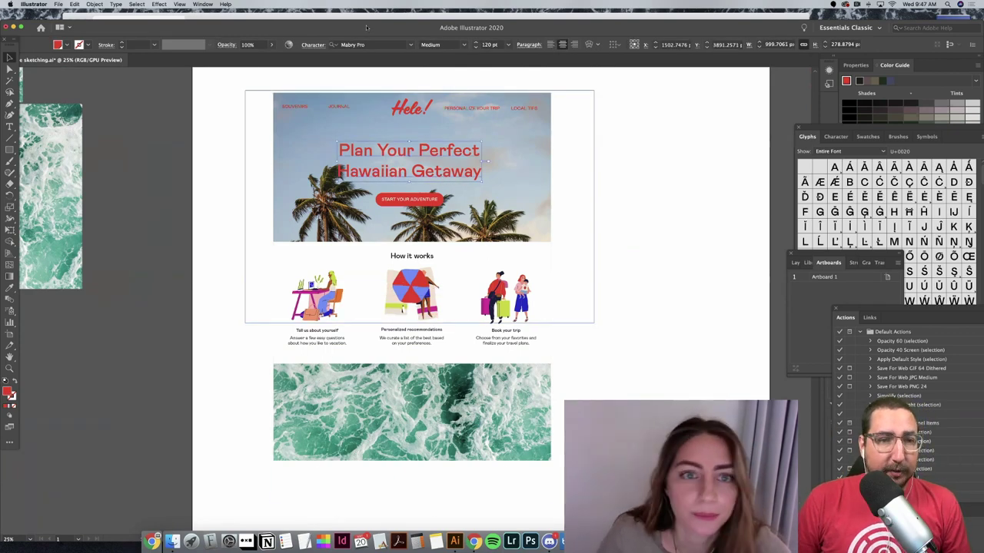
click(313, 45)
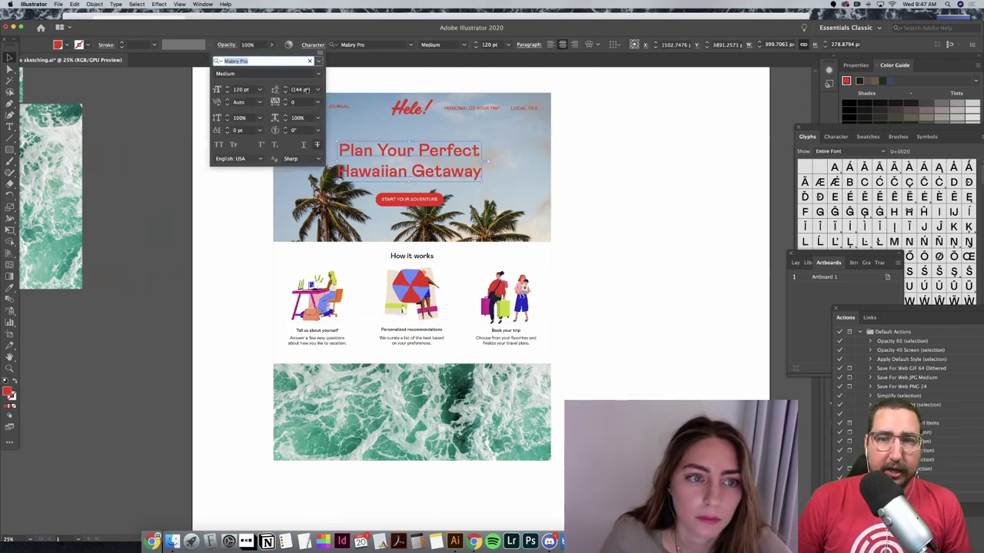
click(299, 90)
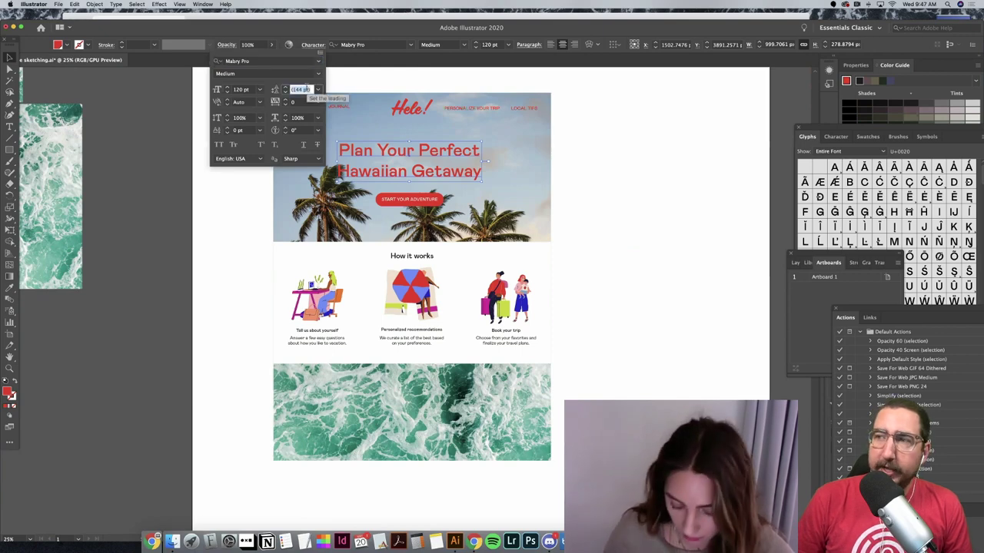
key(Down)
key(Down)
key(Down)
key(Down)
key(Down)
key(Down)
key(Down)
key(Down)
key(Down)
key(Down)
key(Down)
key(Down)
key(Down)
key(Down)
key(Down)
key(Down)
key(Down)
key(Down)
key(Down)
key(Down)
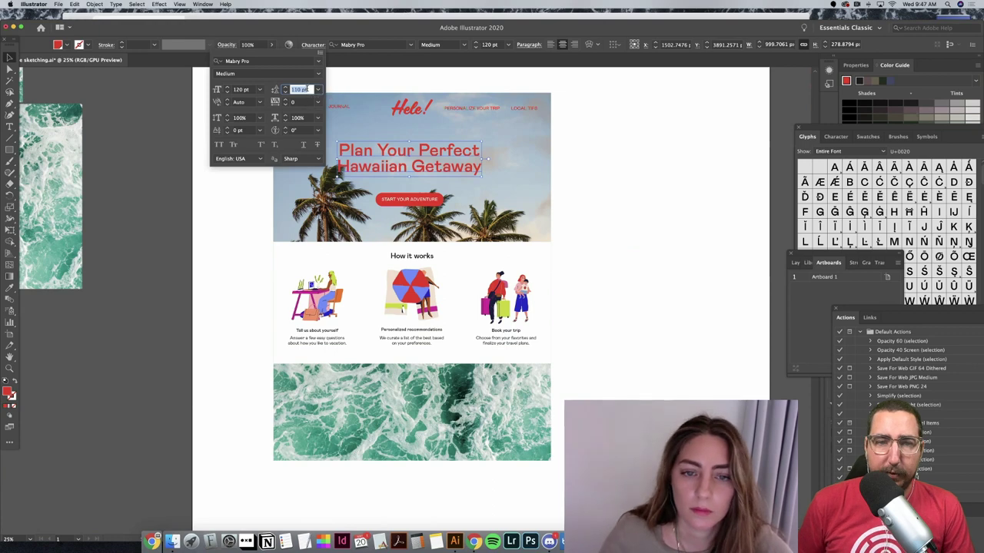
click(686, 199)
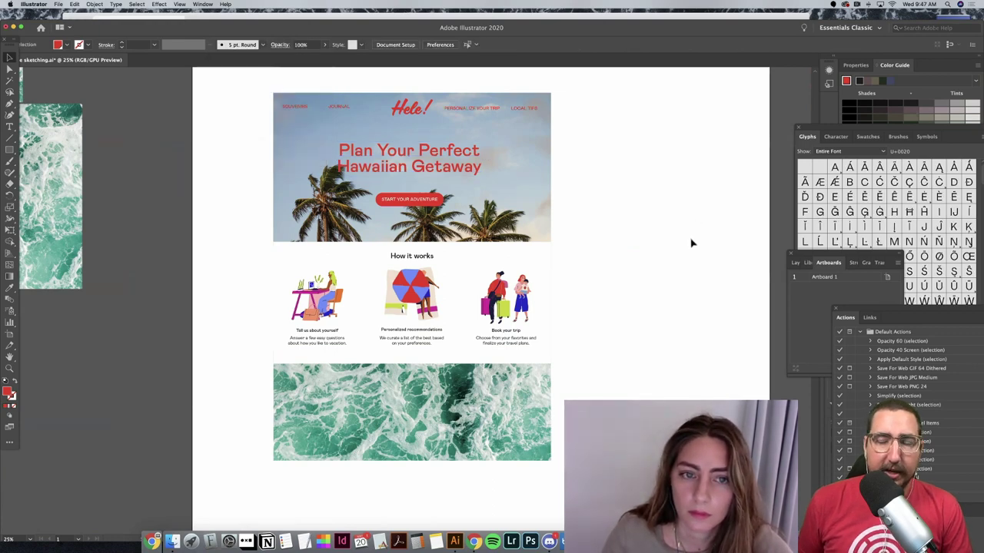
click(465, 169)
drag(465, 168, 466, 166)
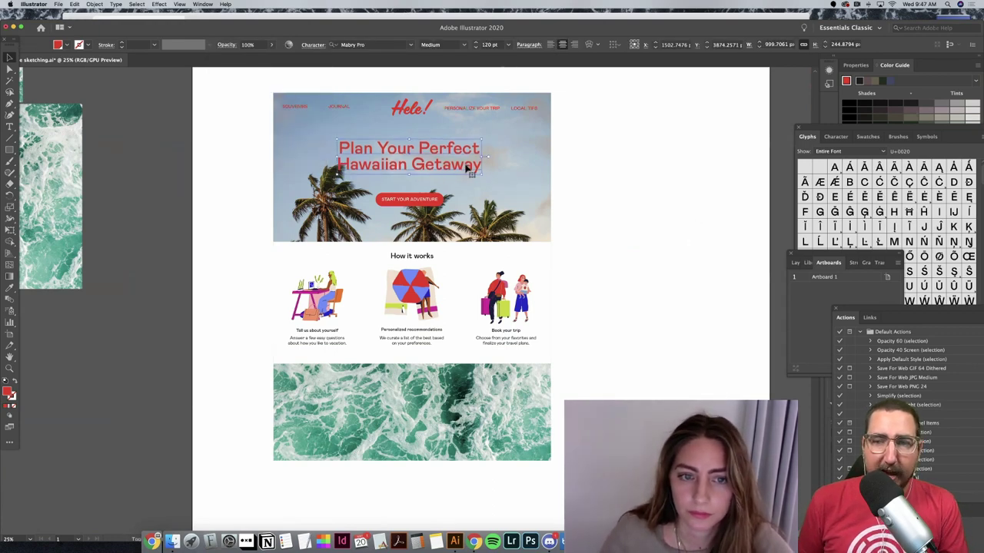
Step: Copy the headline and place the copy on the surf band
key(super+c)
key(super+v)
drag(463, 314, 479, 426)
Step: Sample illustration colours with the Eyedropper until the headline copy is magenta
click(11, 289)
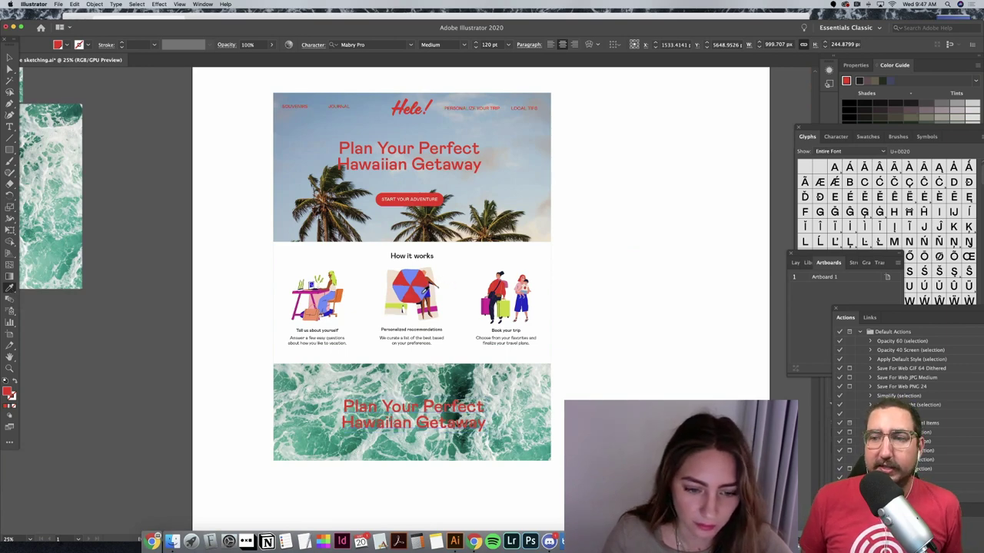
click(427, 286)
click(499, 311)
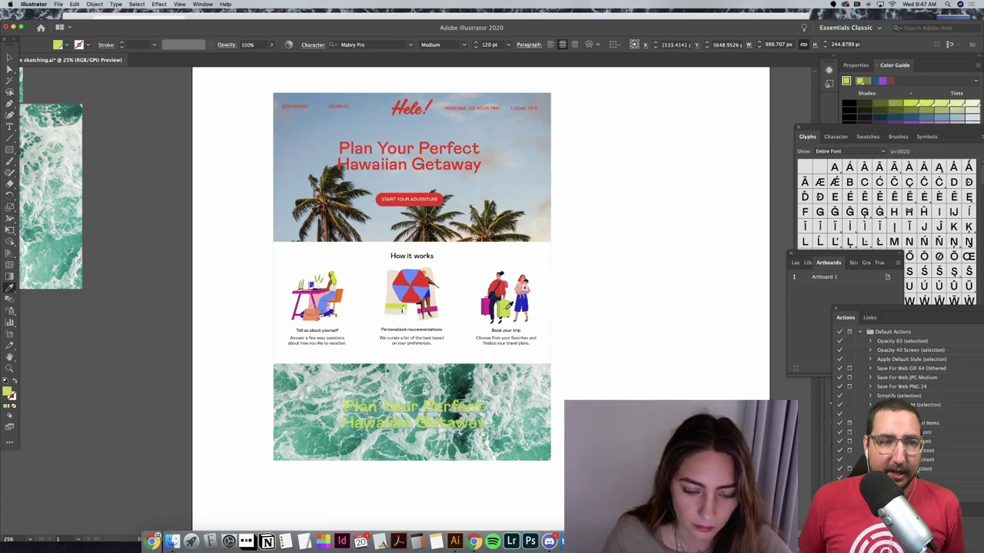
click(526, 306)
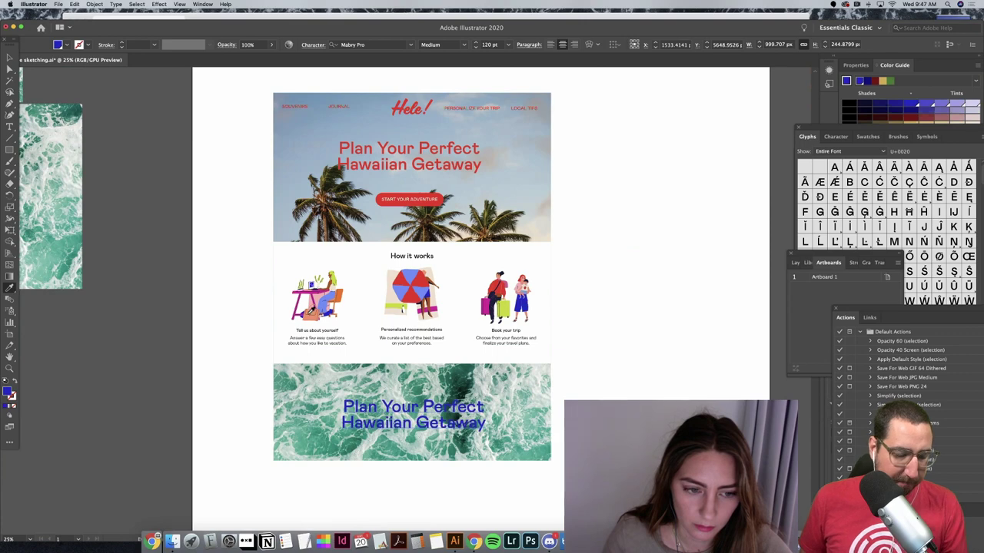
click(320, 318)
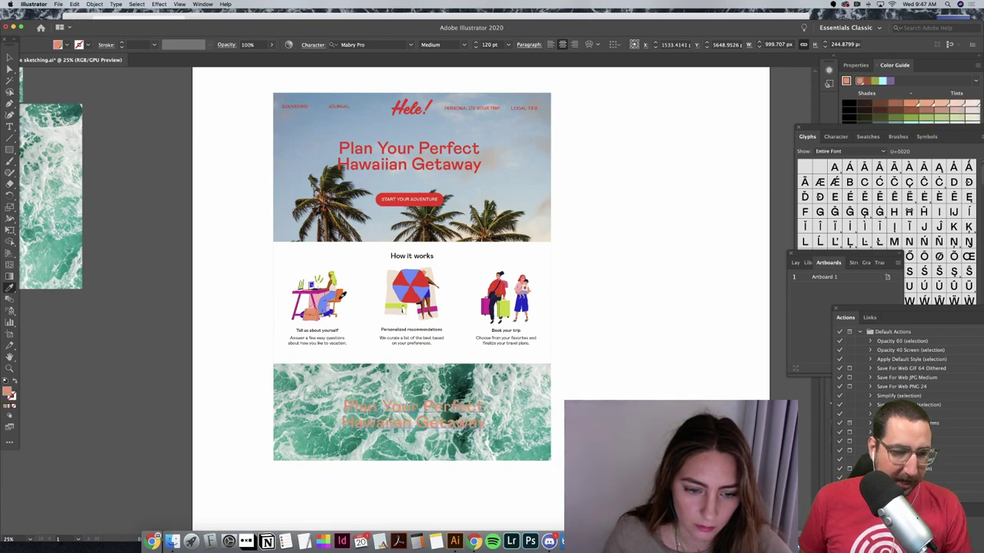
click(342, 295)
click(339, 276)
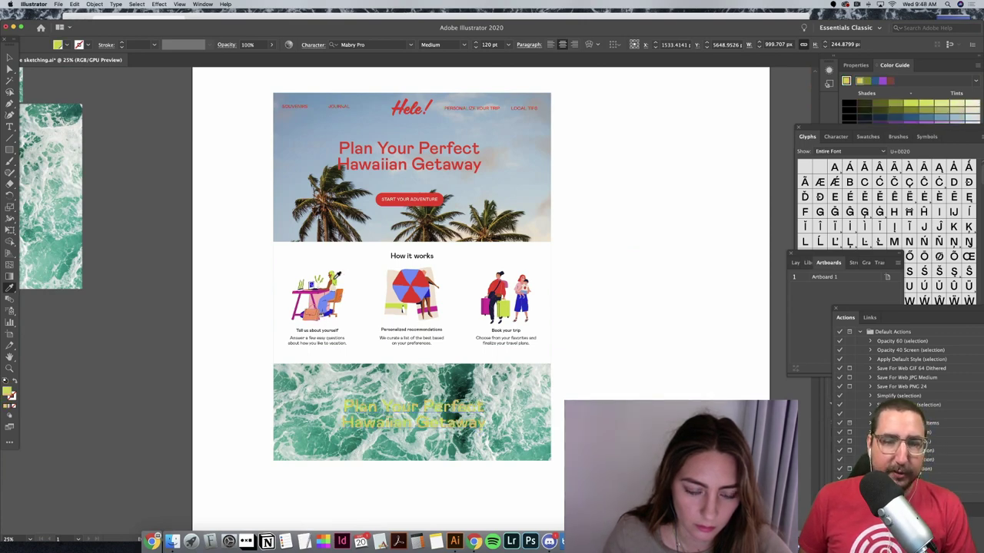
click(306, 295)
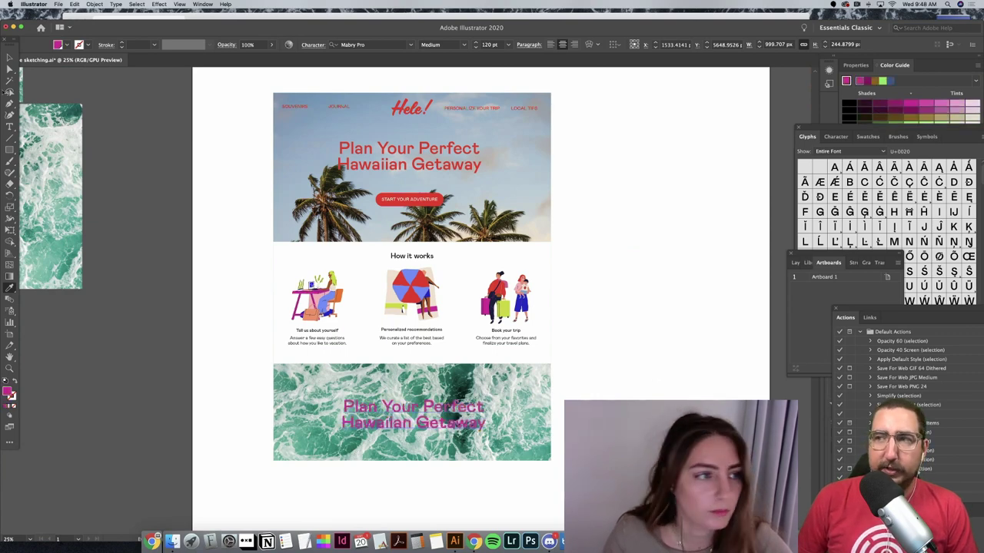
click(10, 59)
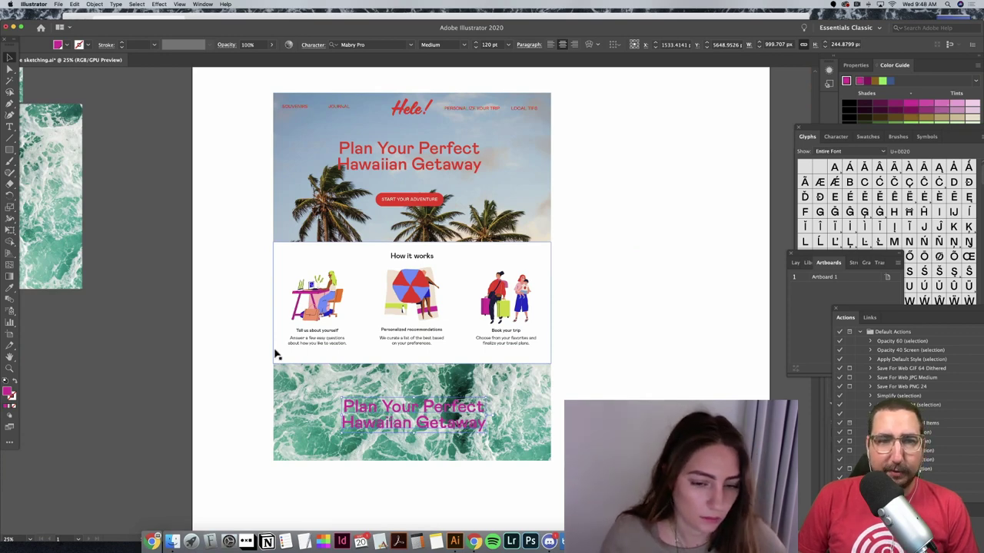
Step: Replace the copied headline text with 'Fun Fact'
key(t)
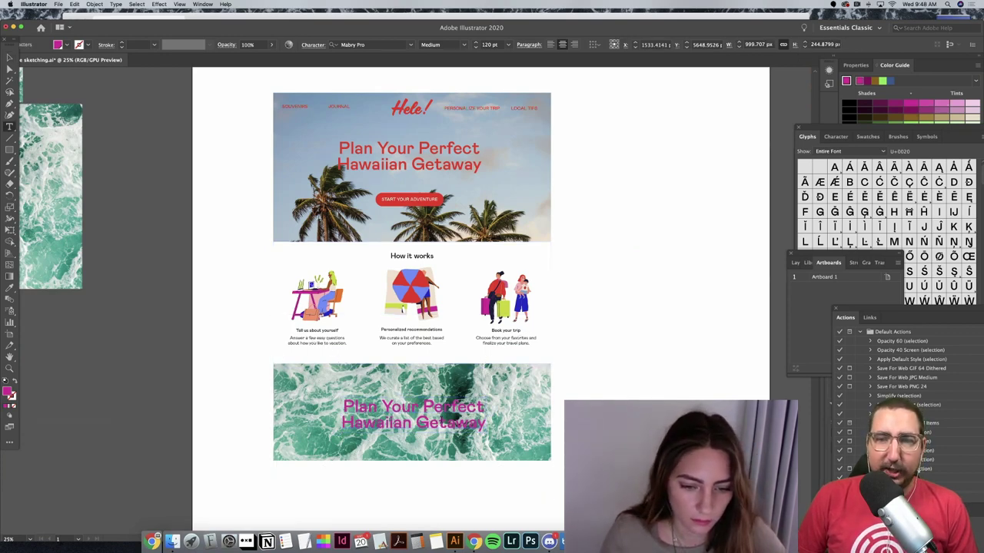
key(super+a)
key(BackSpace)
text(Fun Fa)
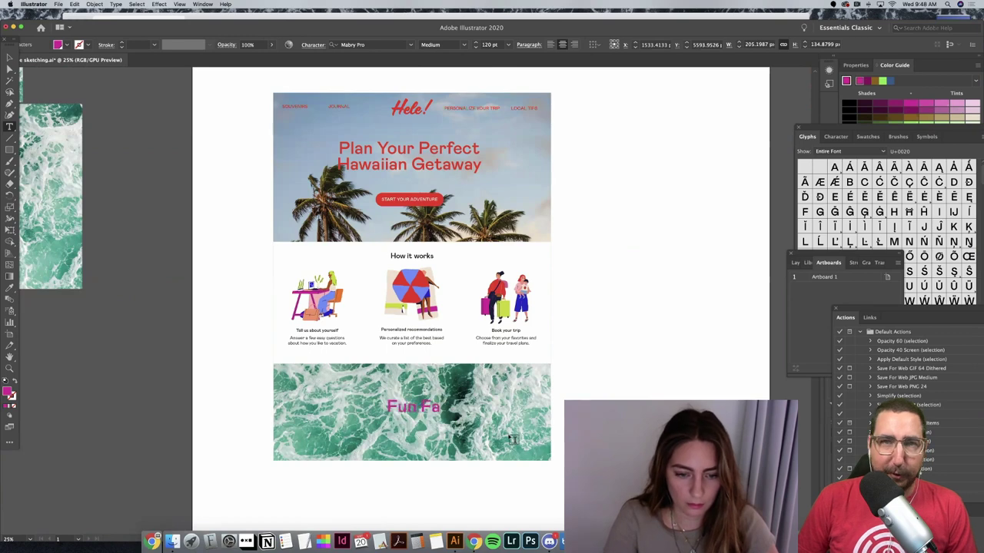
text(ct #)
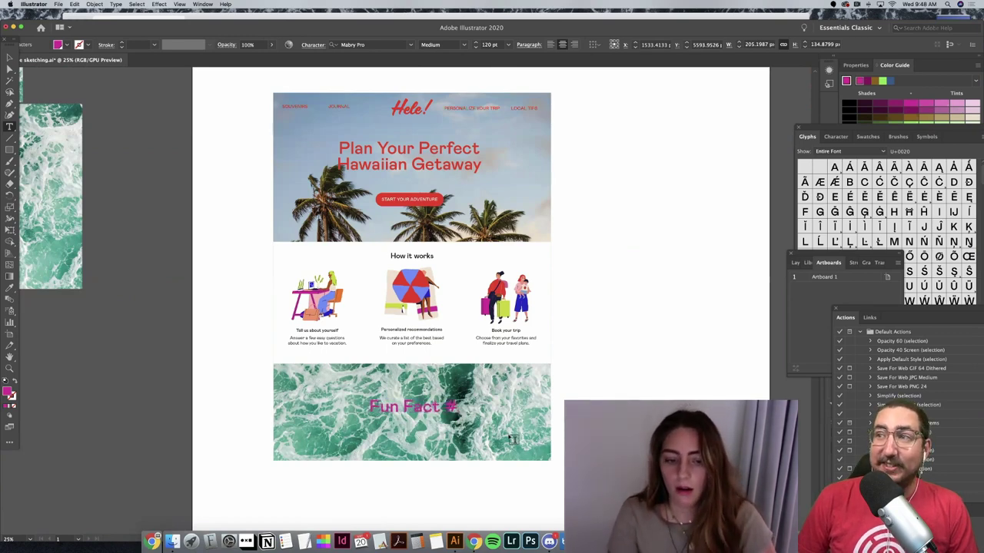
key(BackSpace)
key(BackSpace)
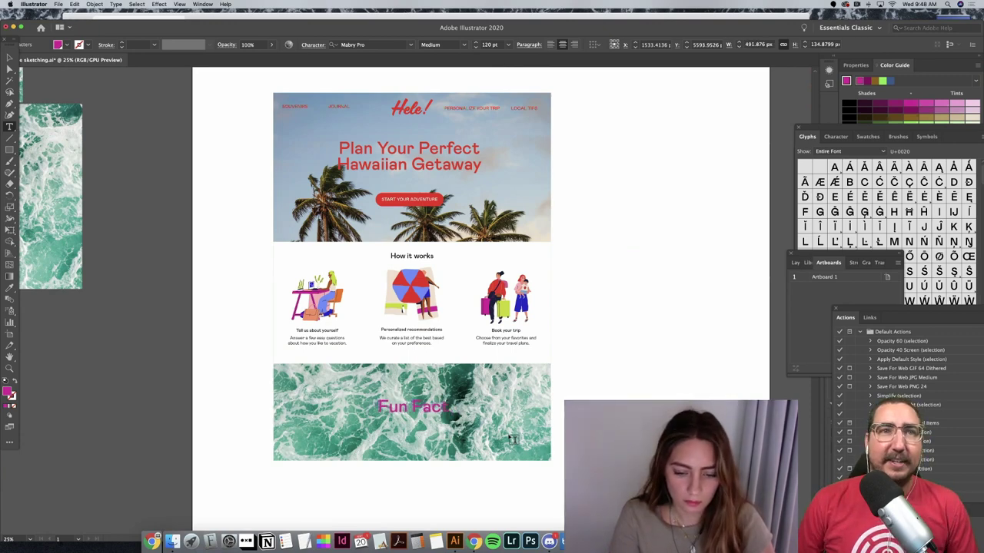
text(#1)
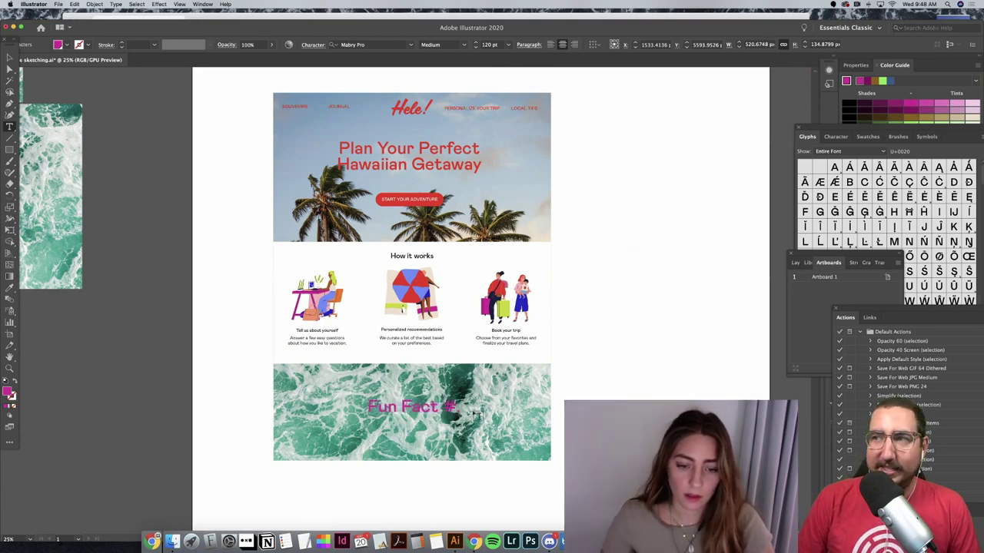
key(BackSpace)
key(BackSpace)
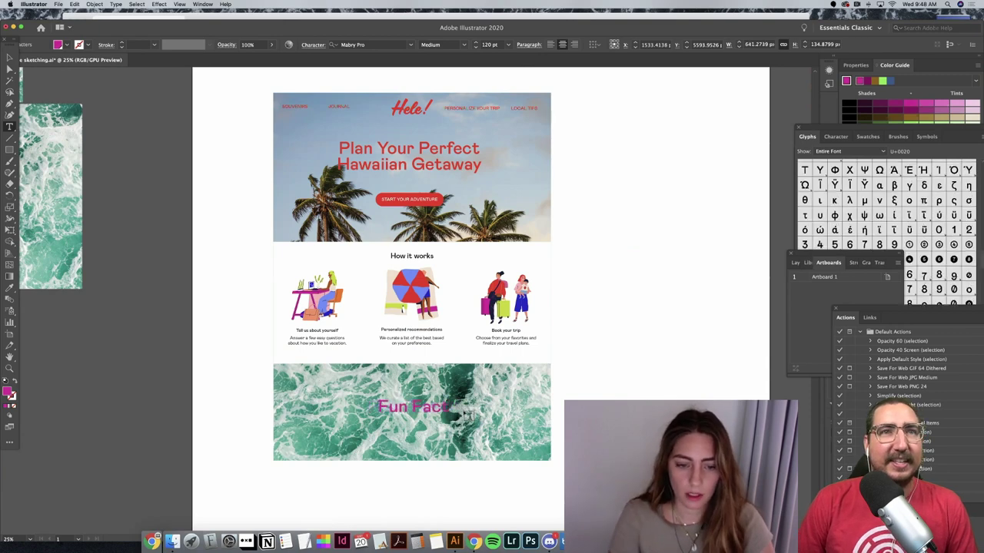
key(Return)
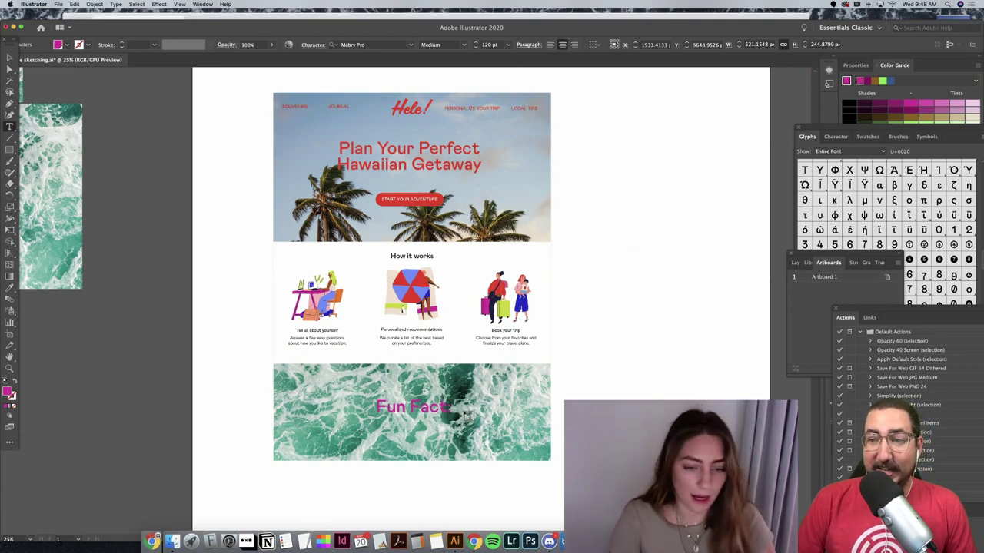
key(alt+shift+Left)
key(alt+shift+Left)
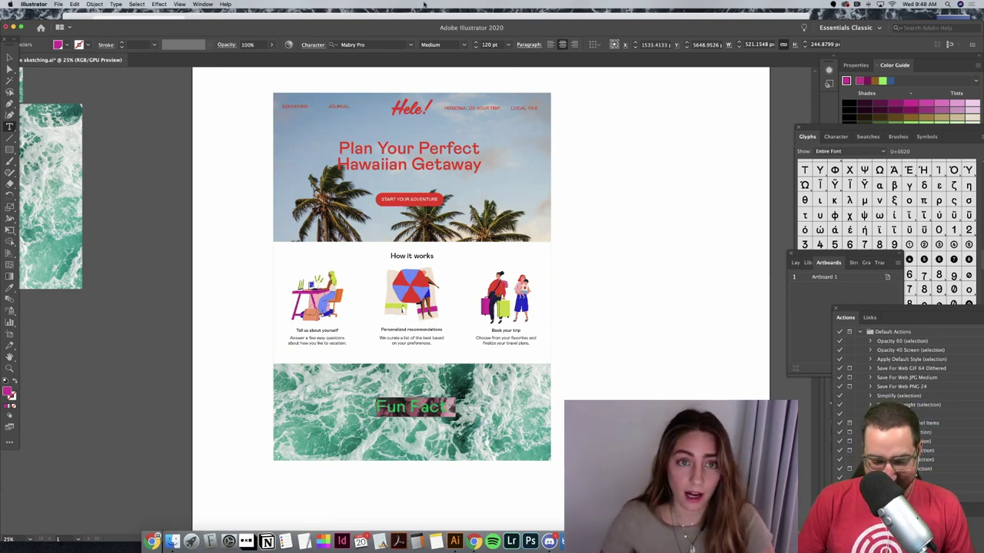
Step: Set the Fun Fact heading to 100 pt and nudge it slightly up
click(489, 45)
text(100)
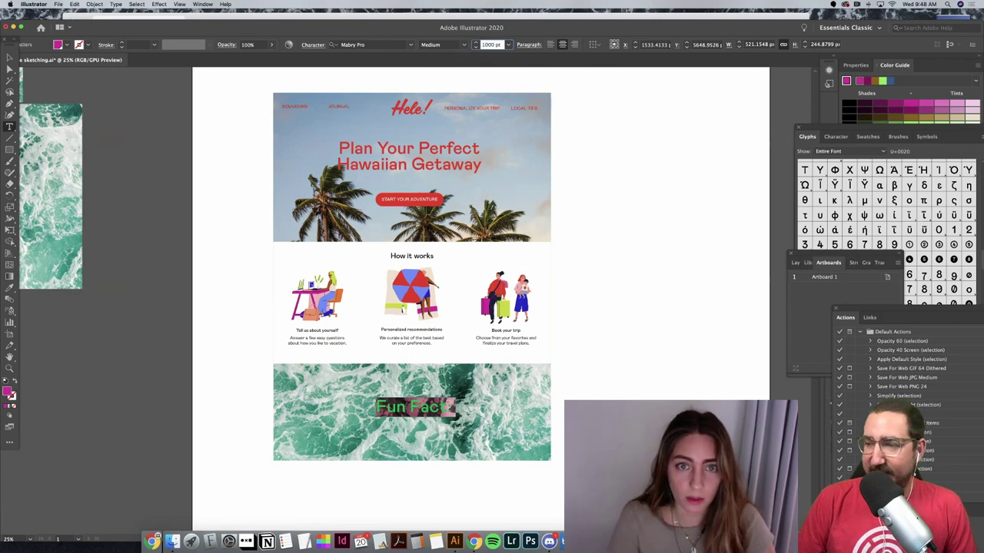
key(BackSpace)
key(Return)
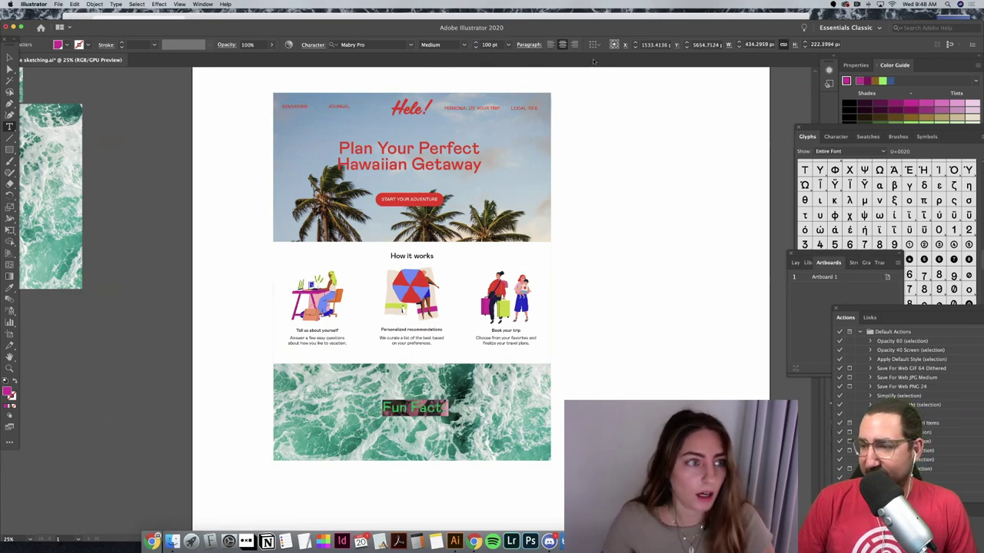
click(10, 56)
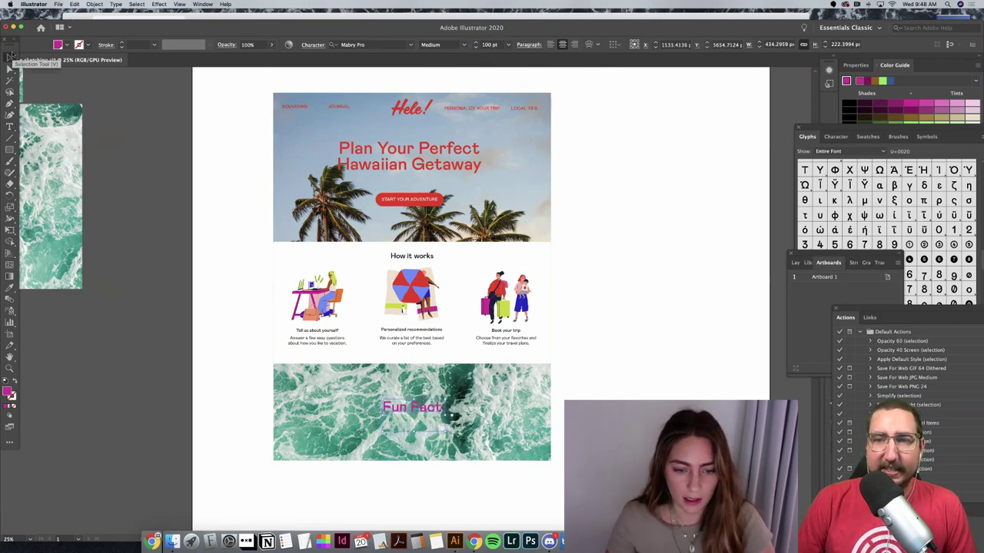
key(shift+Up)
key(shift+Up)
key(shift+Up)
key(shift+Up)
key(shift+Up)
key(shift+Up)
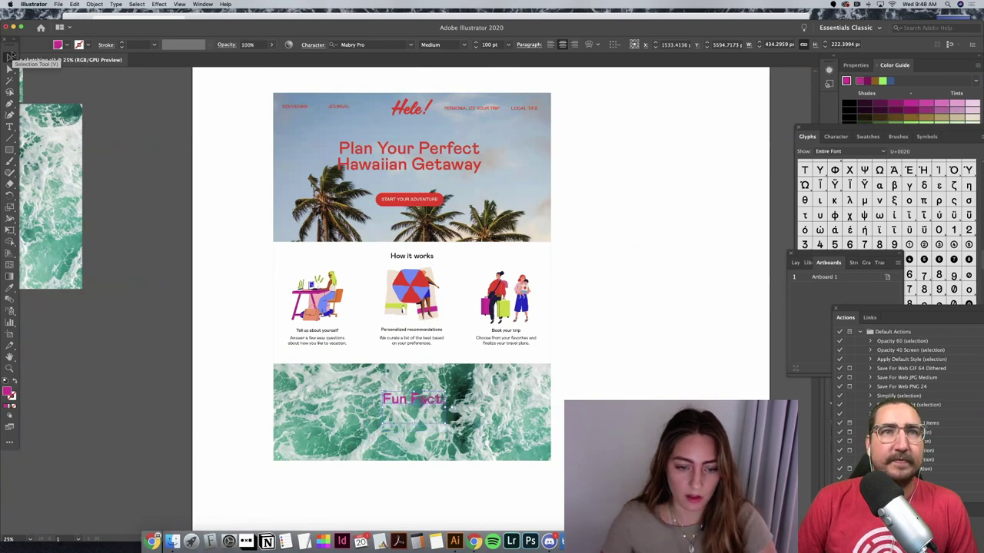
Step: Add the line 'The Big Island has 10 of the world's 14 climates' under Fun Fact
key(t)
click(443, 400)
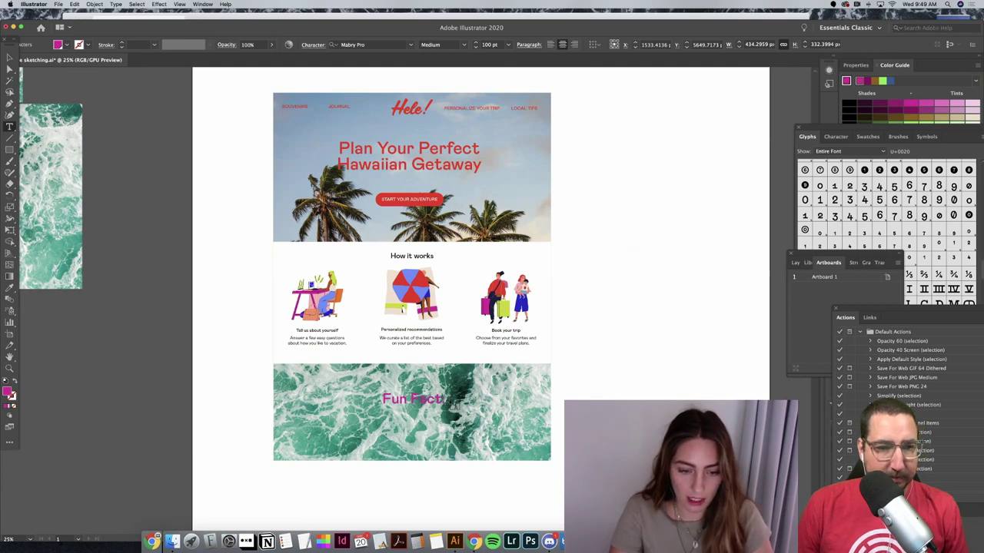
key(Return)
text(The Big Island has)
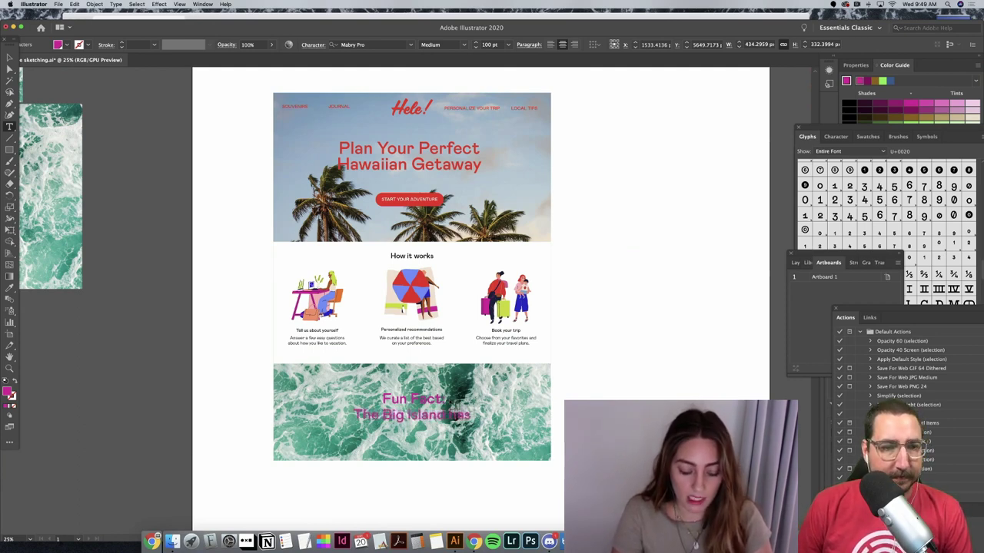
text( 10 of)
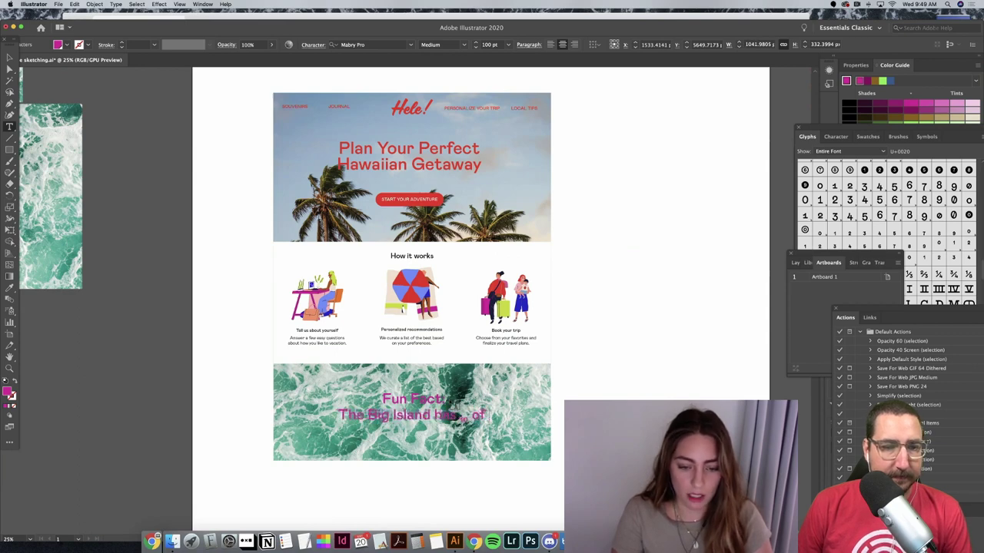
text( the world's)
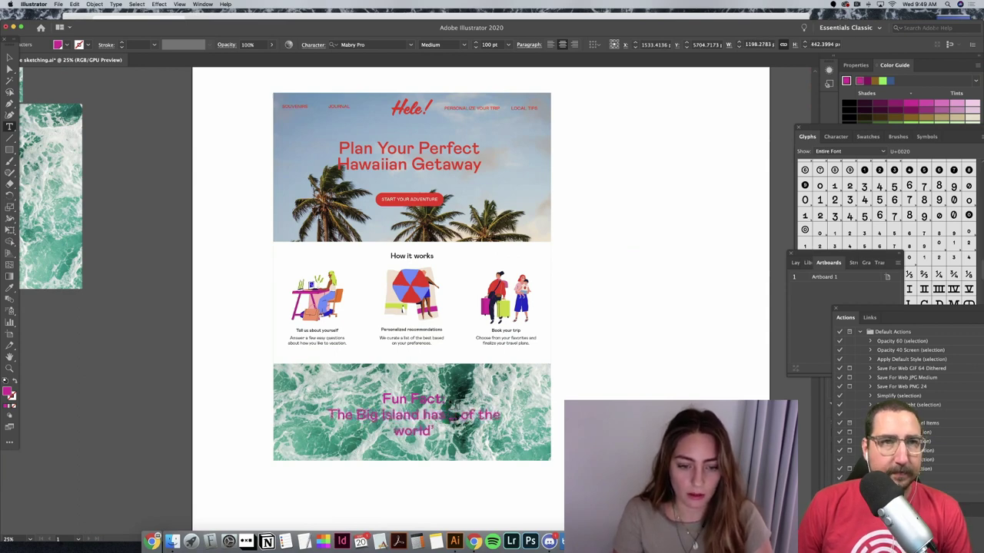
text( 1)
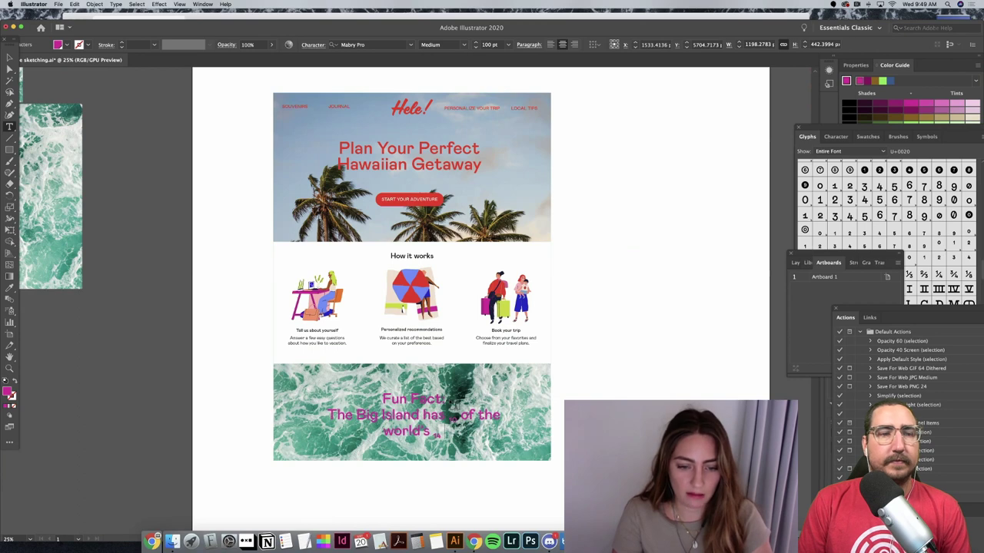
text(4 climates)
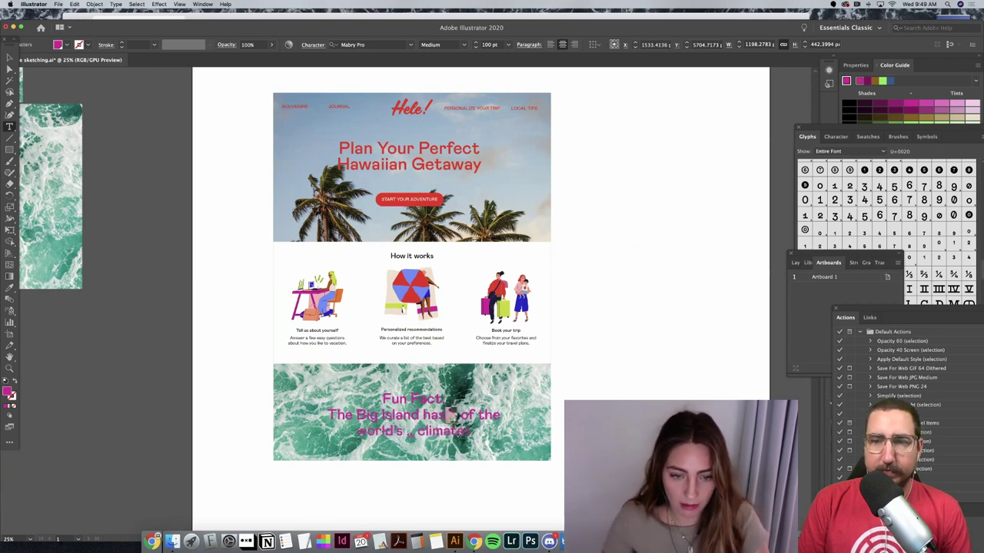
click(313, 45)
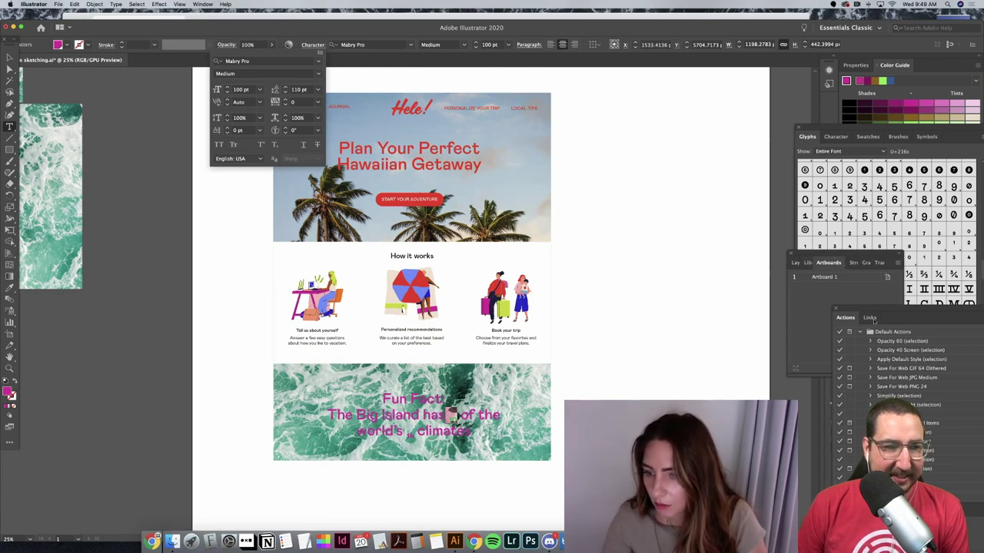
Step: Show the Glyphs panel at the numeral 1 alternates and select the character after 'has'
click(866, 299)
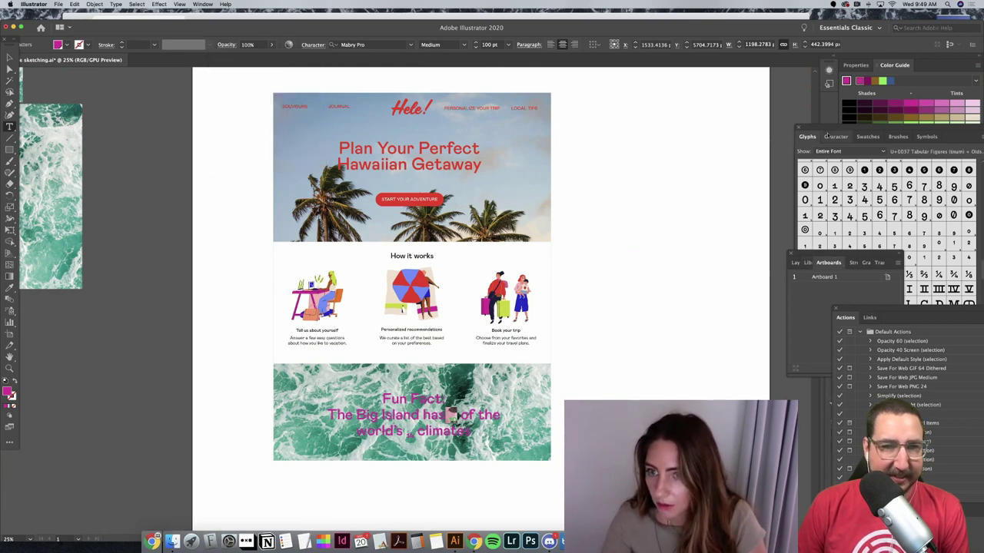
click(916, 287)
scroll(917, 286, down, 10)
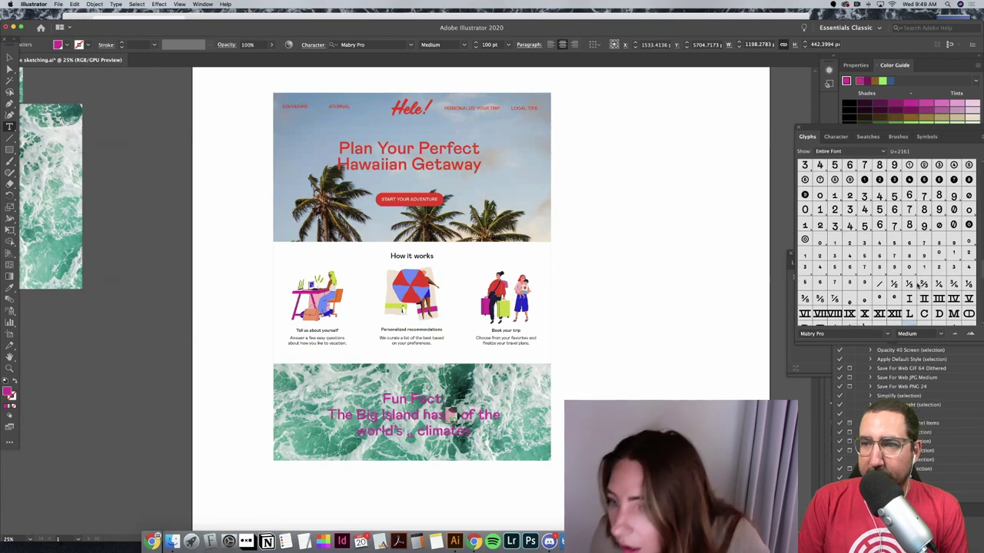
scroll(857, 263, up, 15)
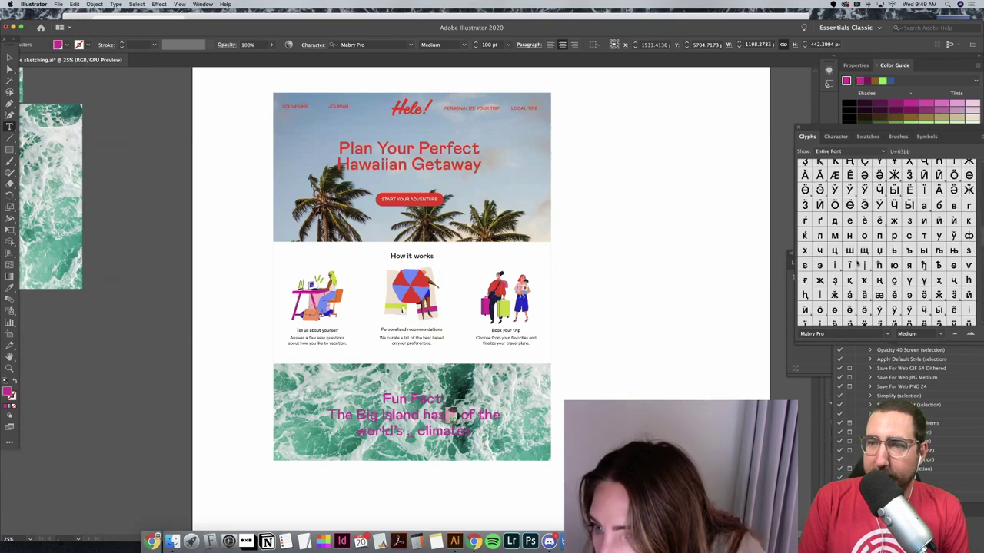
scroll(857, 264, down, 10)
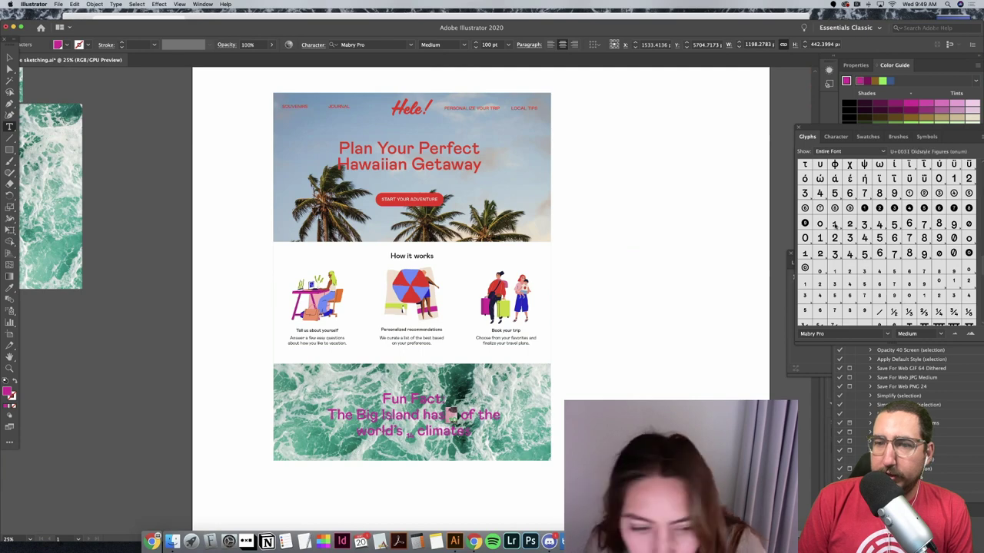
click(833, 225)
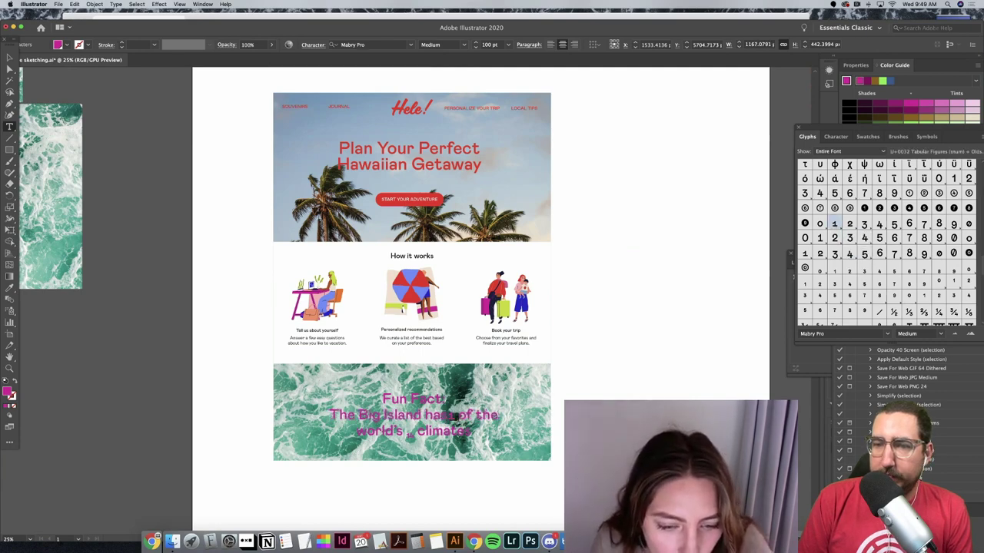
text(0)
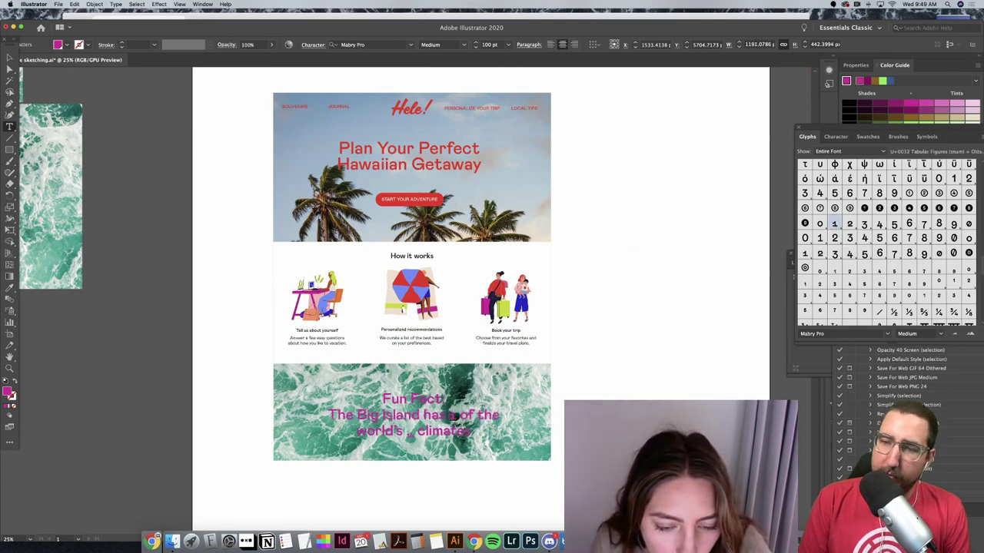
key(shift+Left)
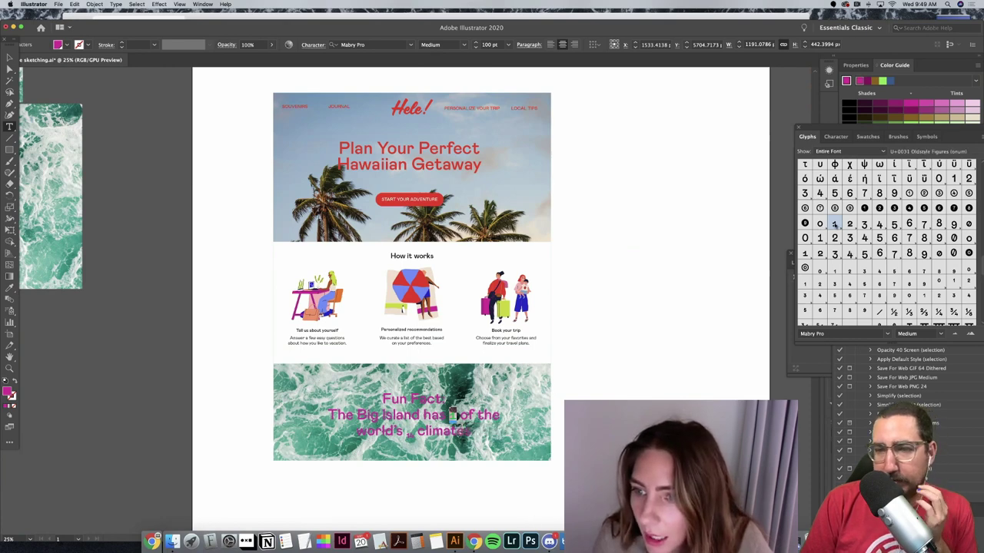
Step: Fill in 10 and 14 using OpenType numeral position settings, then deselect the text
click(793, 257)
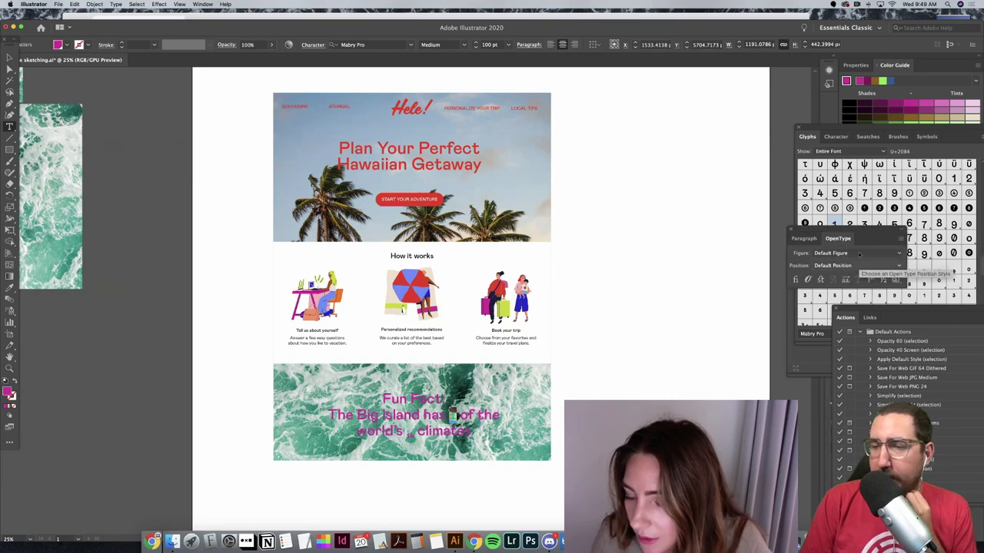
drag(858, 236, 874, 380)
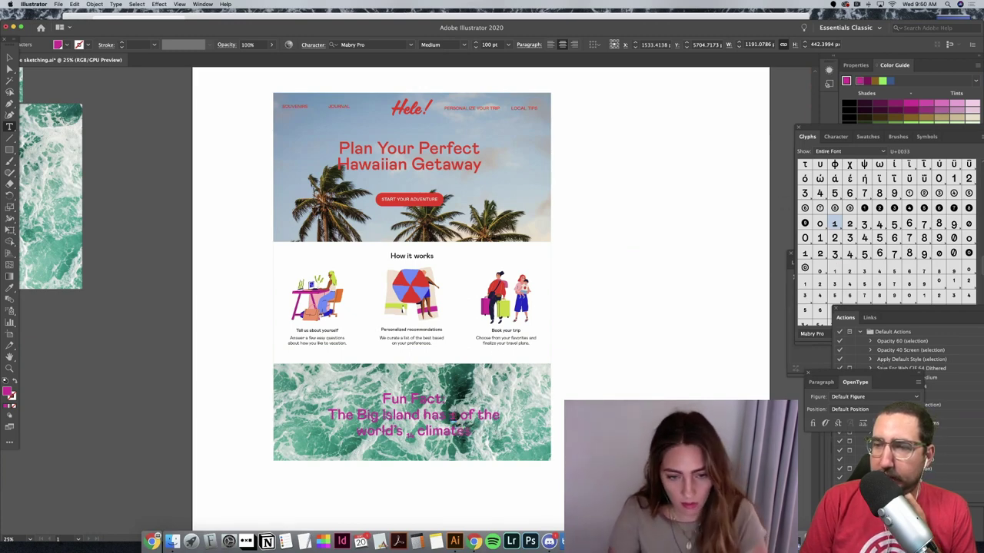
text(0)
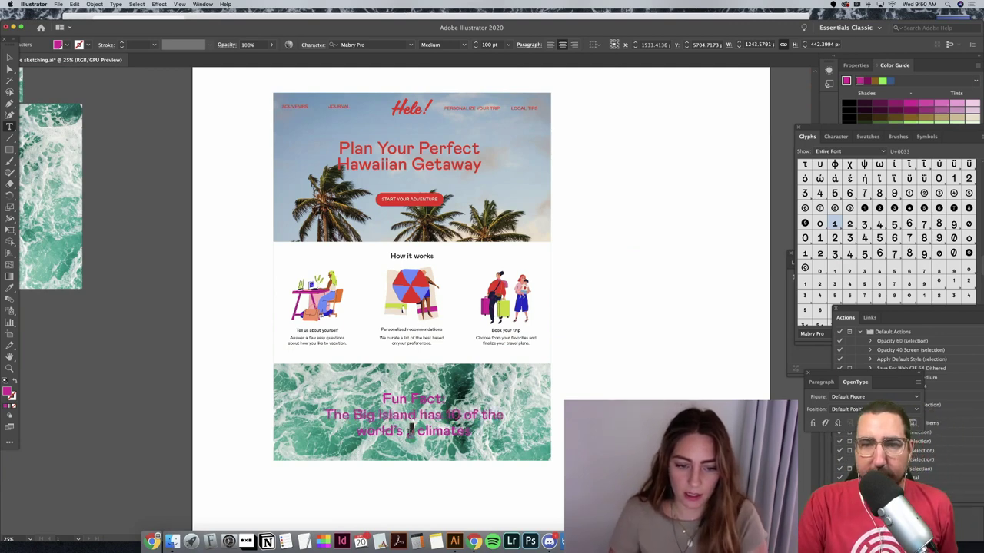
click(853, 409)
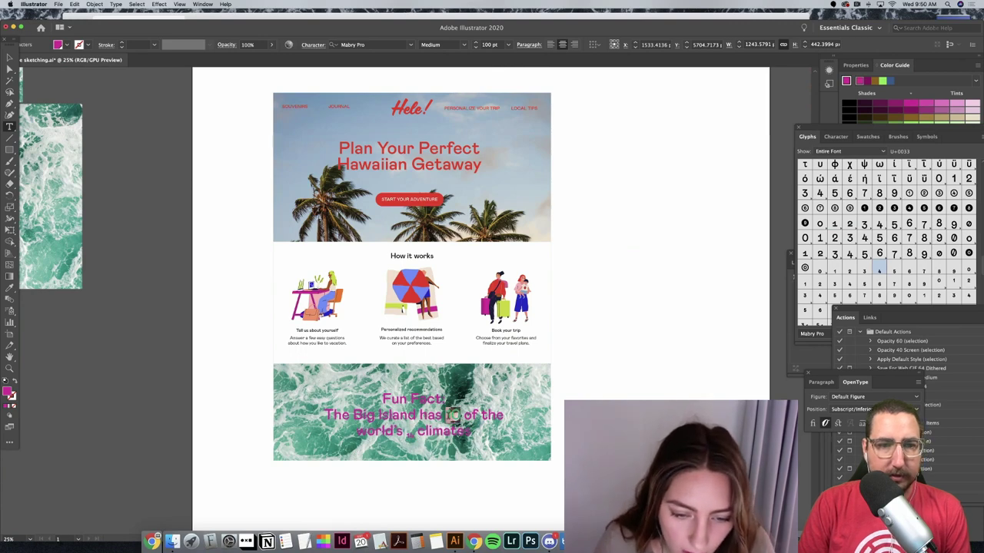
key(Escape)
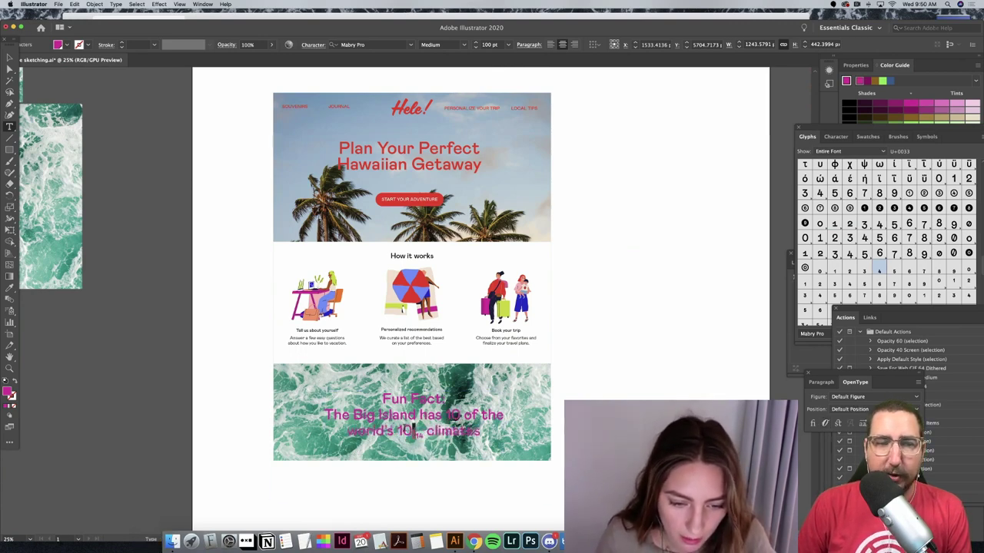
text(14)
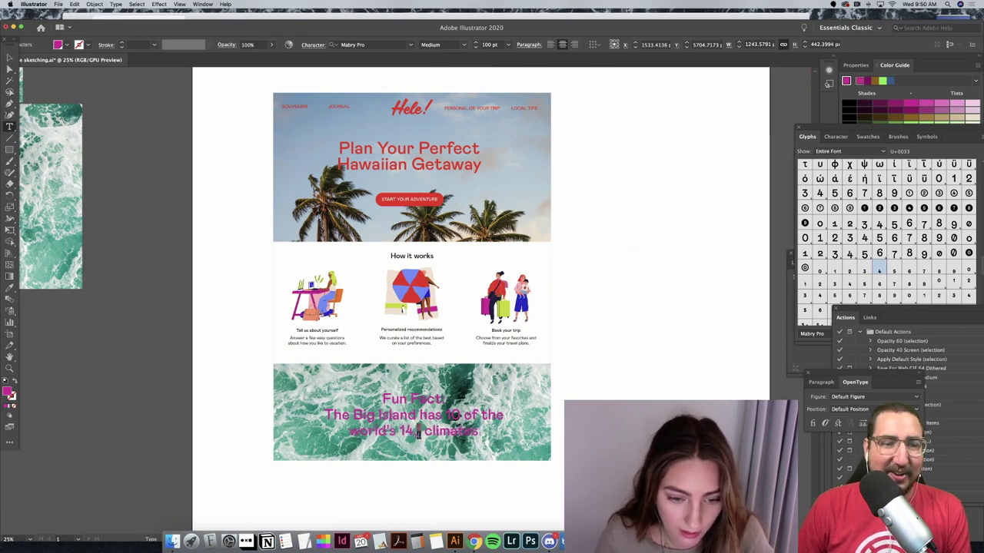
key(super+alt+shift+equal)
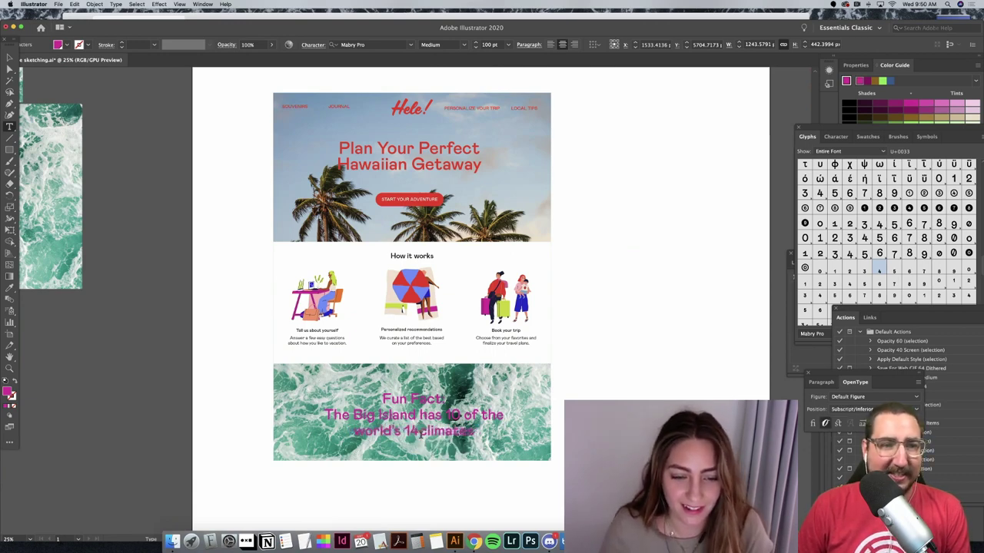
click(9, 58)
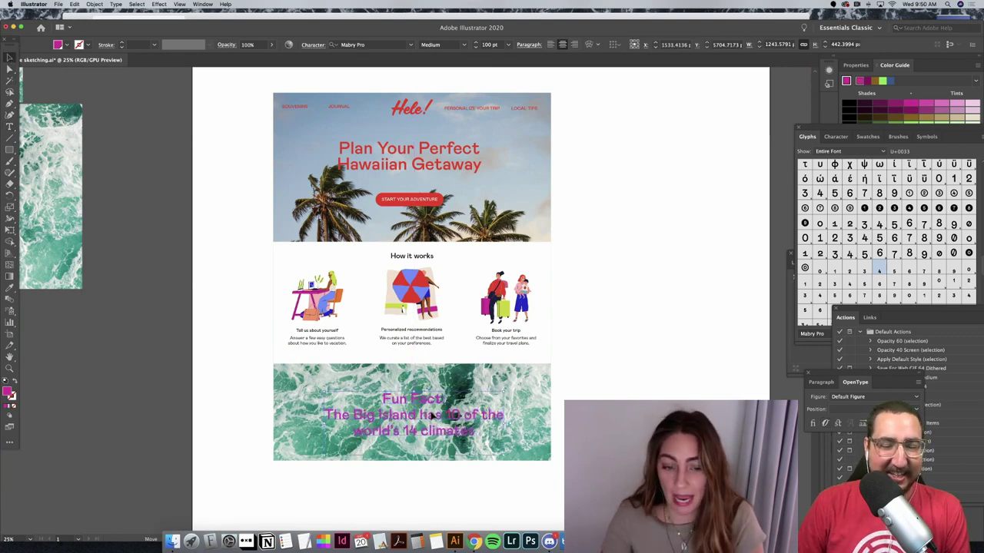
key(super+shift+a)
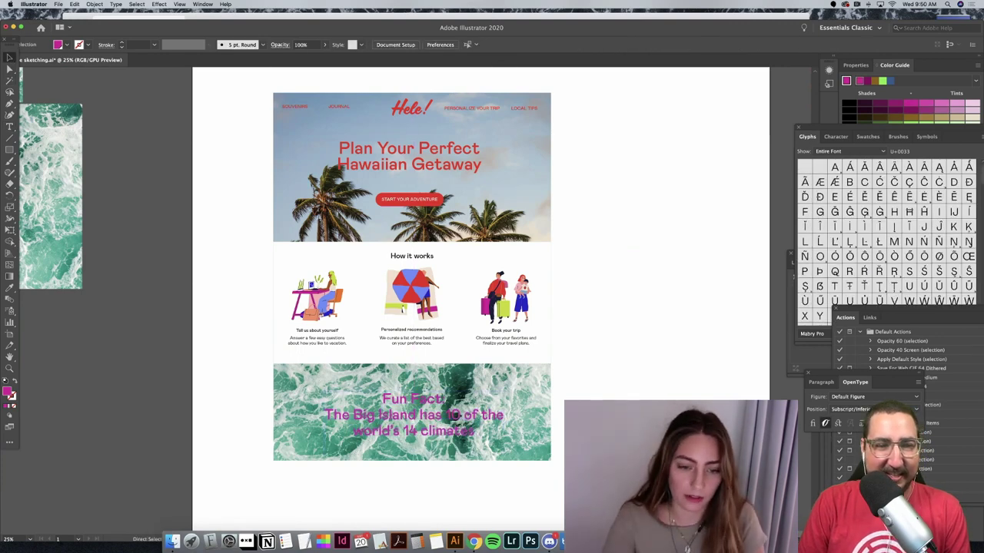
Step: Zoom out and move the dark wave image aside to the lower right
key(super+minus)
key(super+minus)
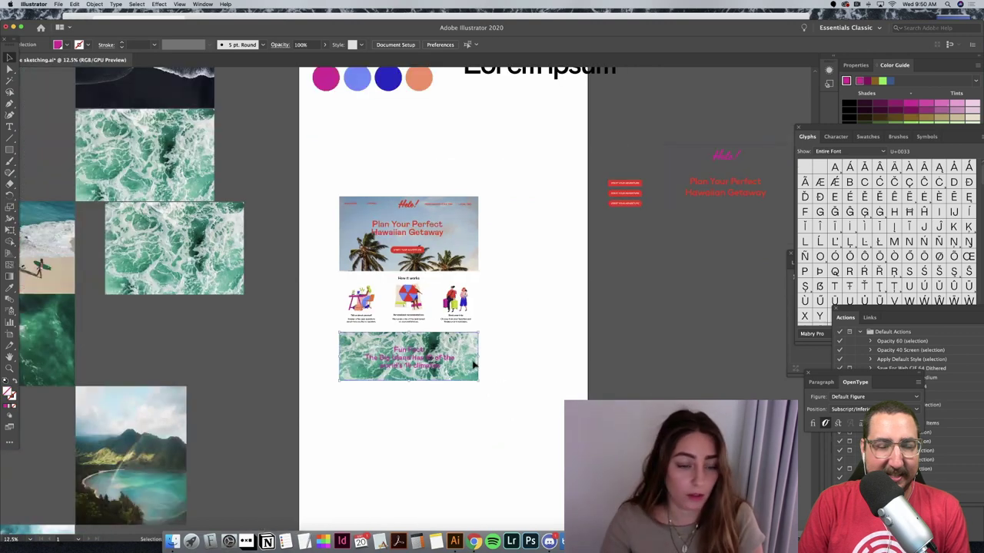
click(474, 367)
drag(188, 89, 669, 436)
Step: Duplicate the two-surfers beach photo and place the copy below the Fun Fact banner
scroll(443, 402, left, 5)
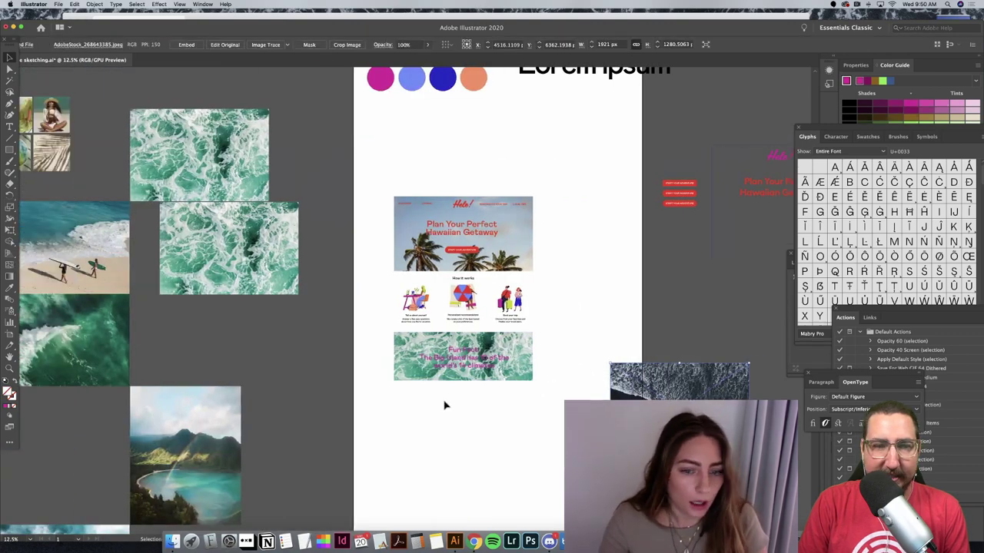
key(super+v)
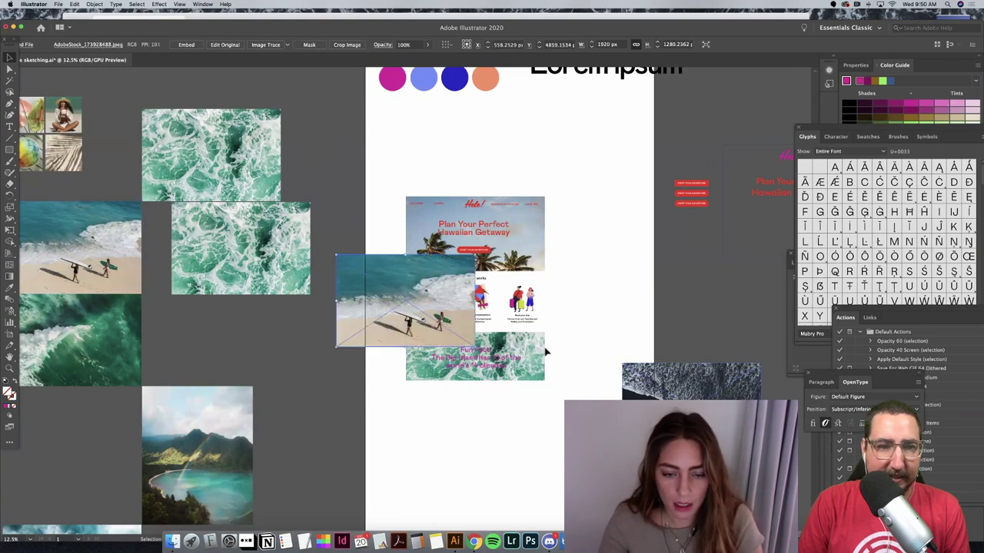
drag(404, 299, 490, 458)
click(502, 353)
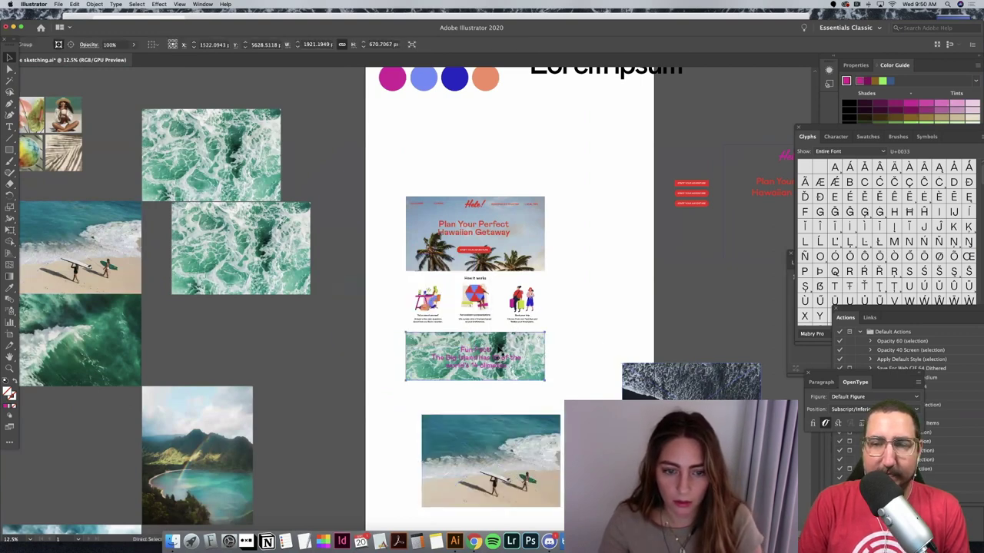
Step: Paste a copy of the Fun Fact banner to the right and release its clipping mask
key(super+c)
key(super+v)
drag(420, 302, 687, 302)
right_click(692, 307)
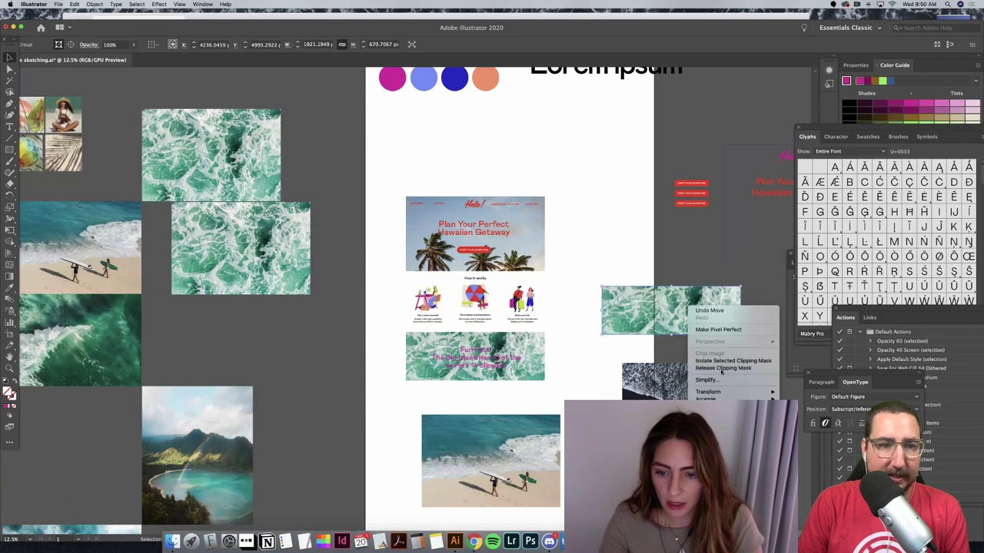
click(722, 367)
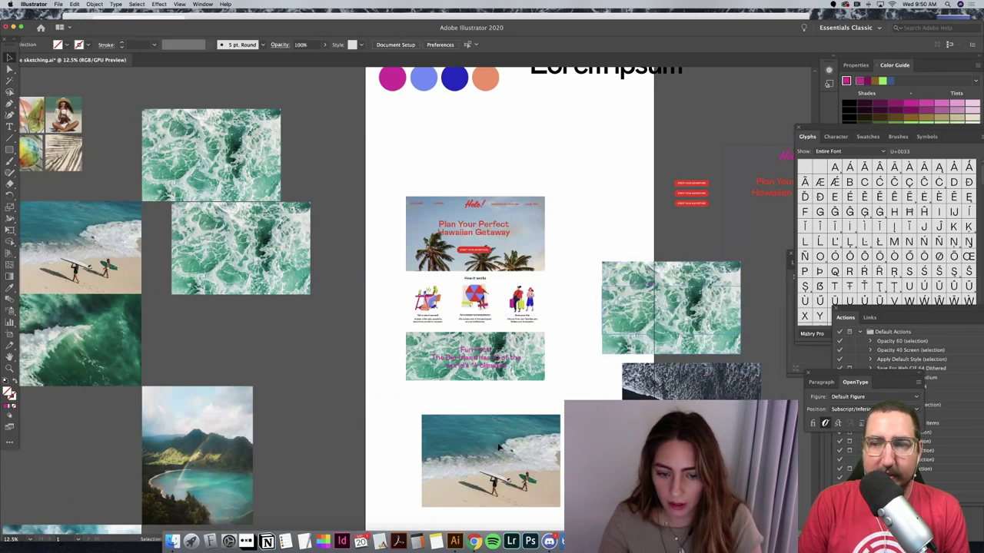
Step: Clip the beach photo with the banner rectangle, send it behind the text, and delete the old wave photo
drag(647, 290, 466, 442)
right_click(509, 463)
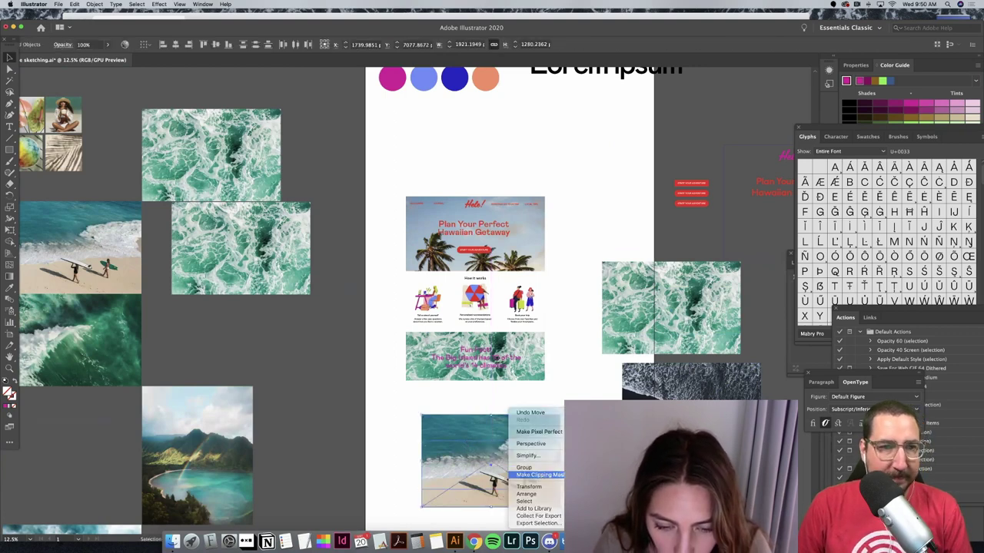
click(538, 475)
drag(524, 481, 525, 463)
key(super+bracketleft)
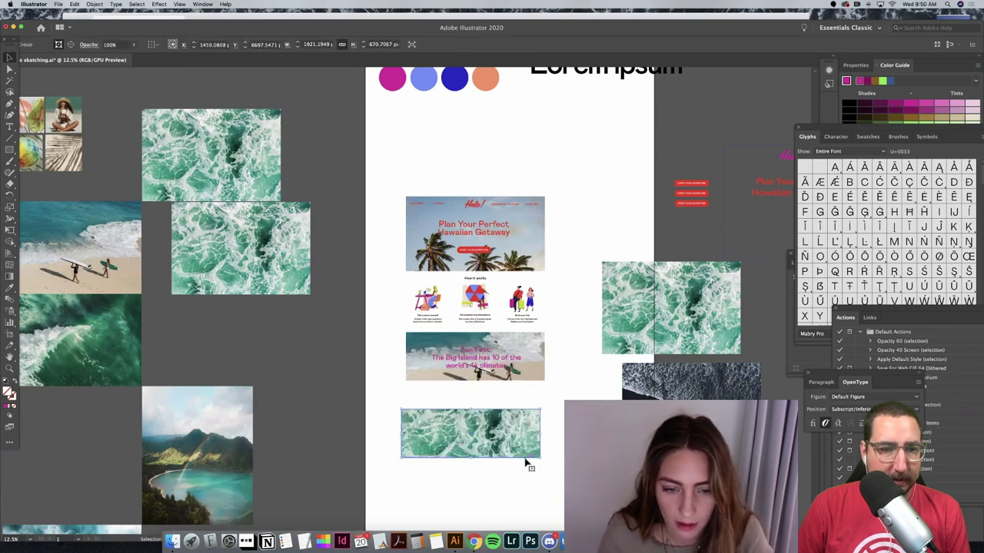
key(Delete)
Step: Reposition the beach photo inside its crop and move the ocean image group further right
click(537, 362)
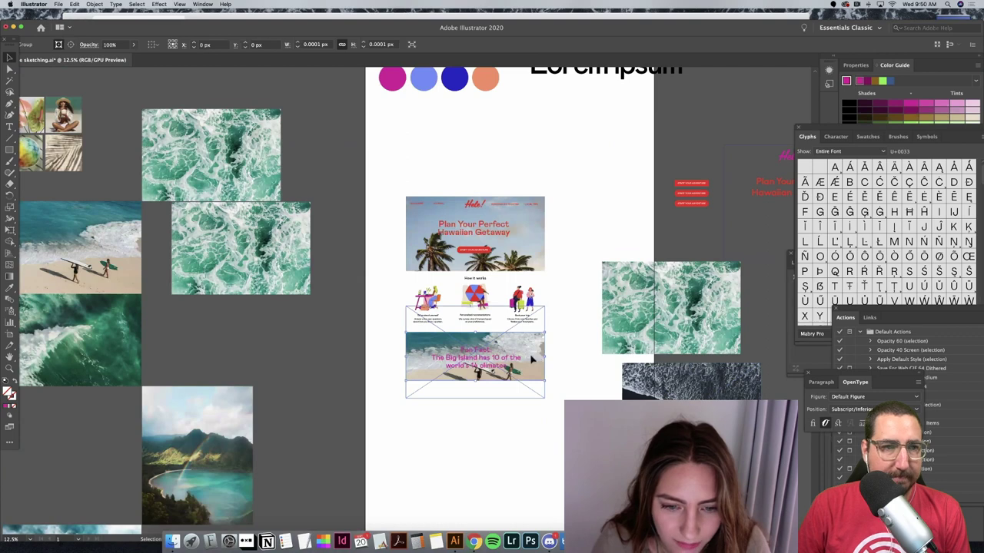
double_click(530, 359)
drag(530, 358, 579, 429)
click(547, 469)
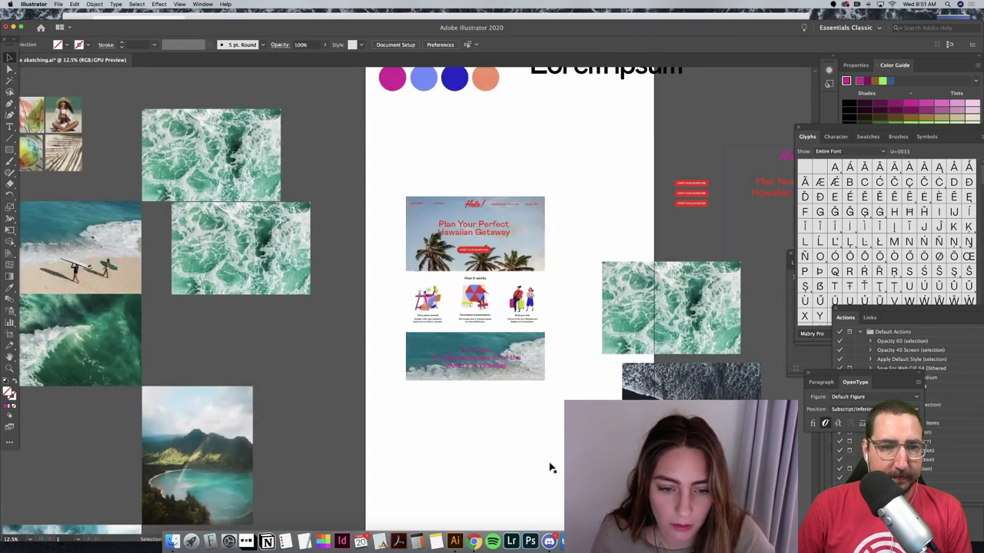
drag(535, 352, 529, 357)
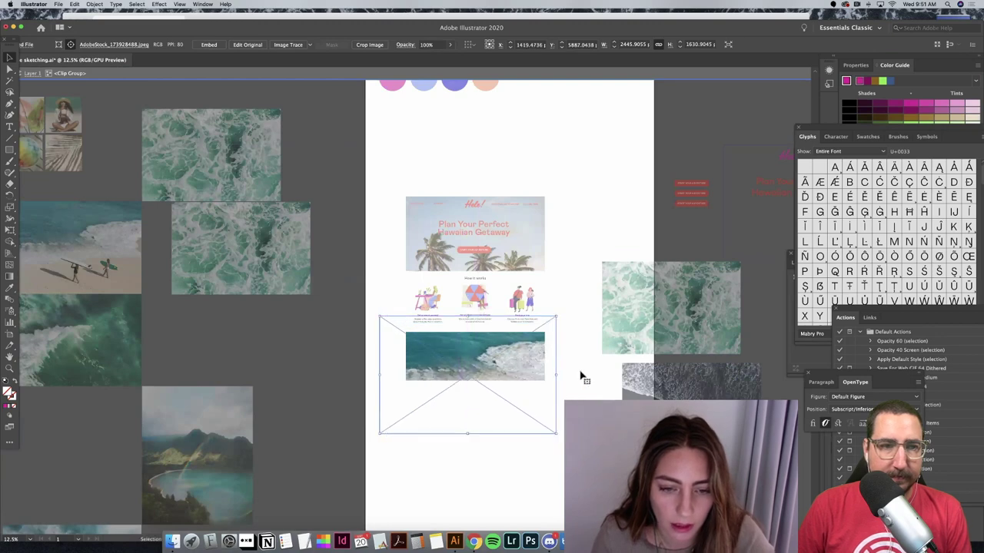
click(582, 377)
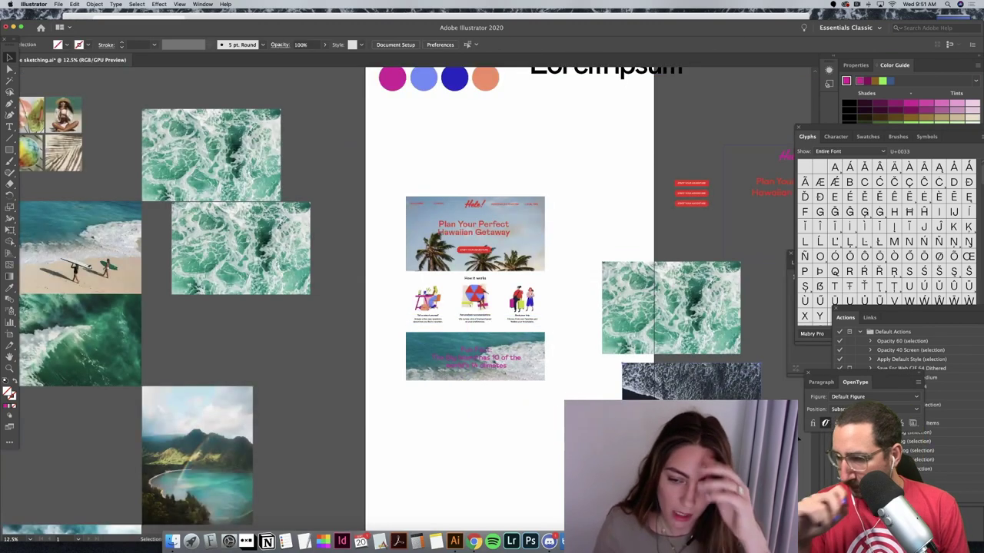
drag(671, 308, 744, 330)
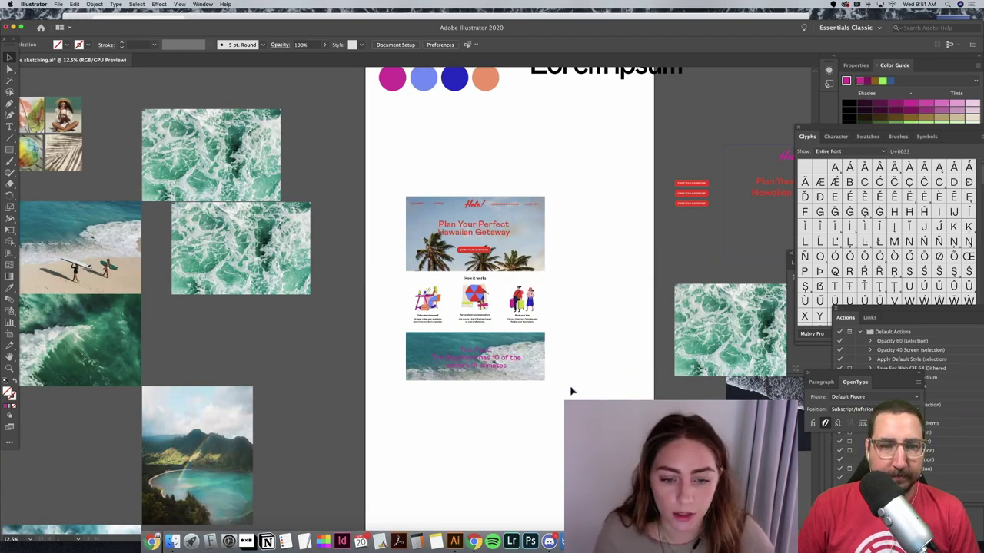
Step: Bring the shirt, fin, fish flag, plant card and towel images in at half size below the Fun Fact banner
scroll(569, 391, down, 2)
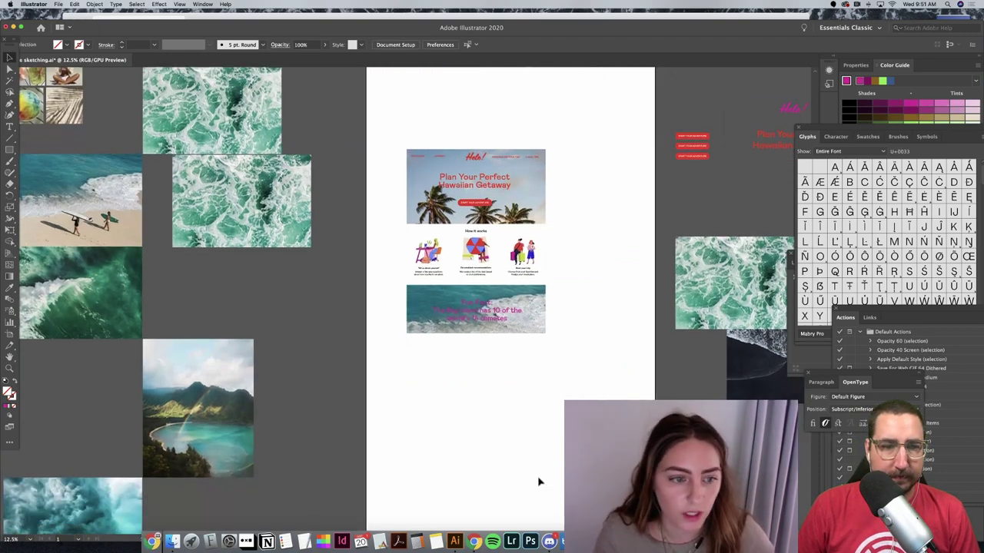
scroll(544, 457, down, 1)
scroll(558, 379, down, 8)
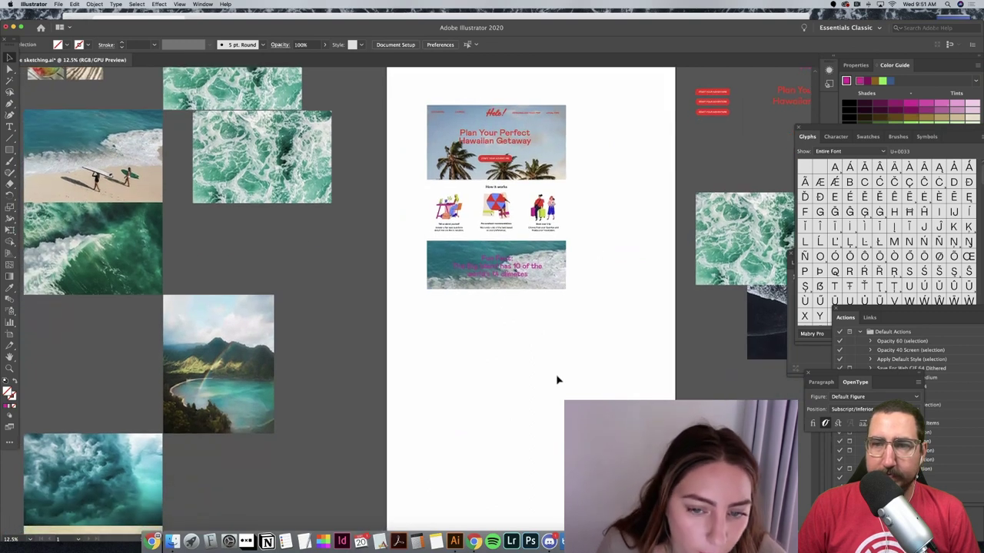
scroll(558, 380, down, 4)
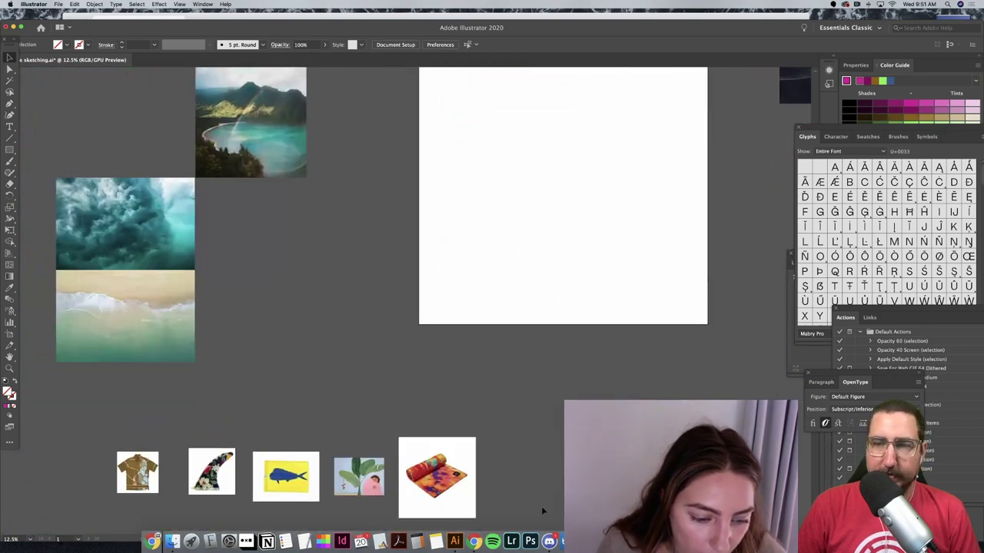
drag(143, 489, 424, 213)
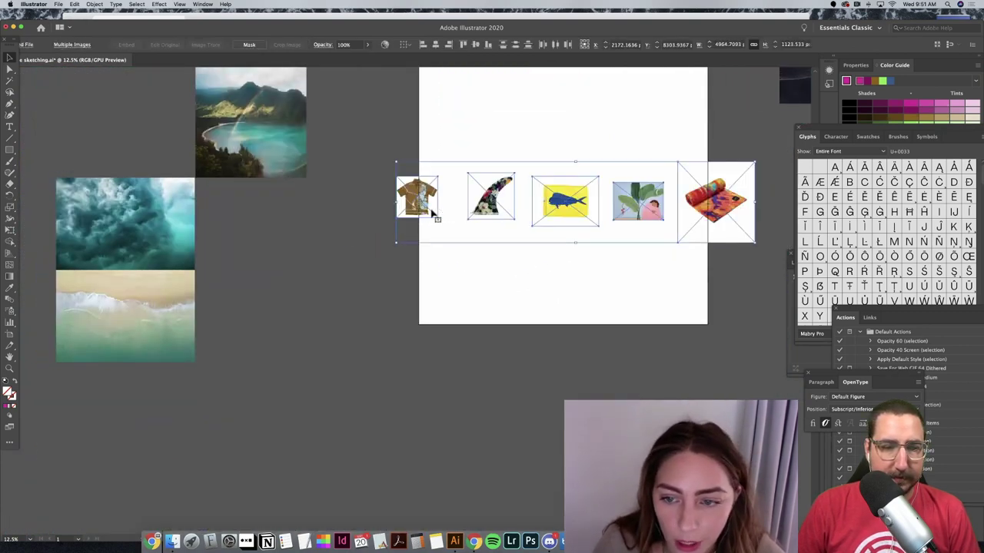
scroll(432, 215, up, 2)
scroll(431, 215, up, 7)
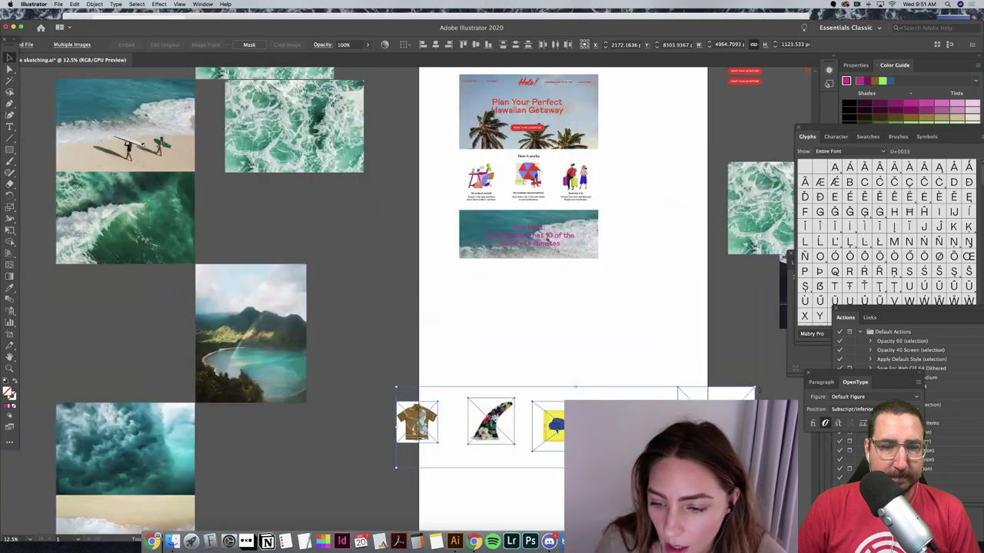
drag(757, 388, 576, 426)
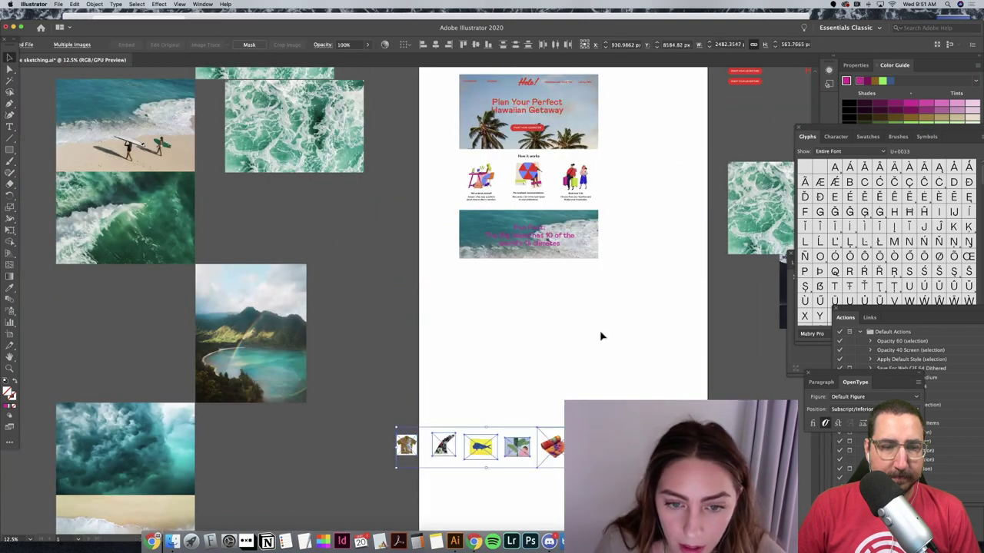
drag(601, 336, 595, 314)
Step: Zoom in on the product row and scale the towel image down slightly
key(super+equal)
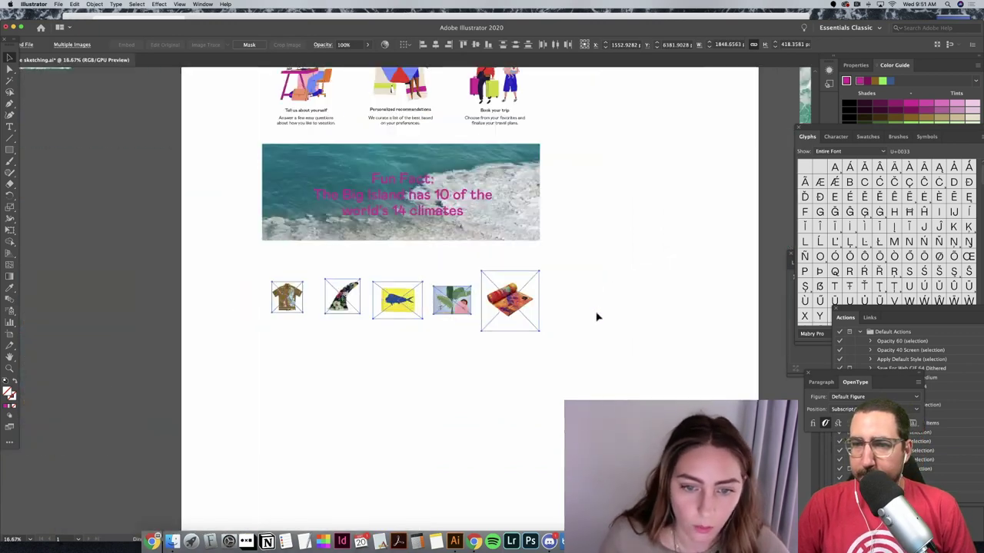
key(super+equal)
key(super+equal)
click(589, 307)
click(581, 310)
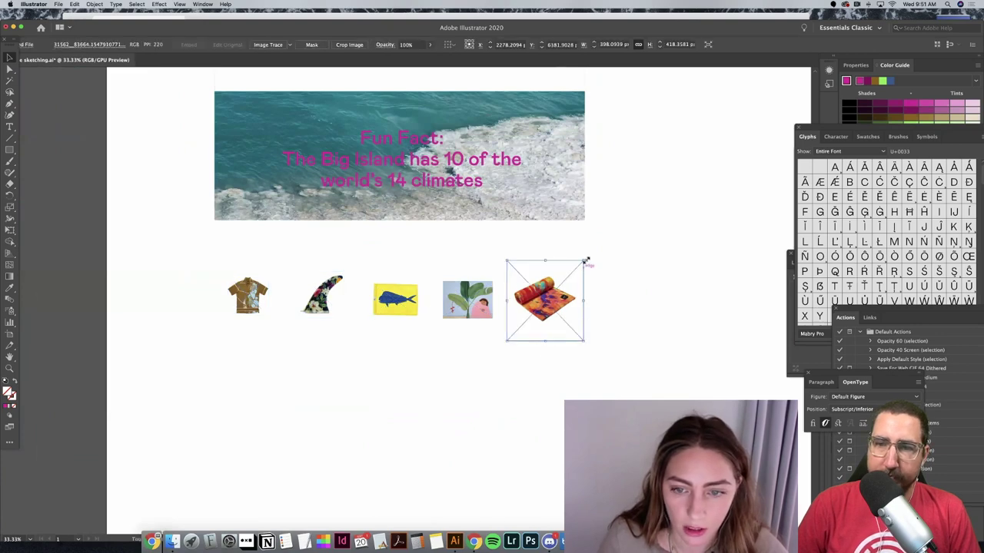
drag(585, 262, 573, 271)
click(623, 332)
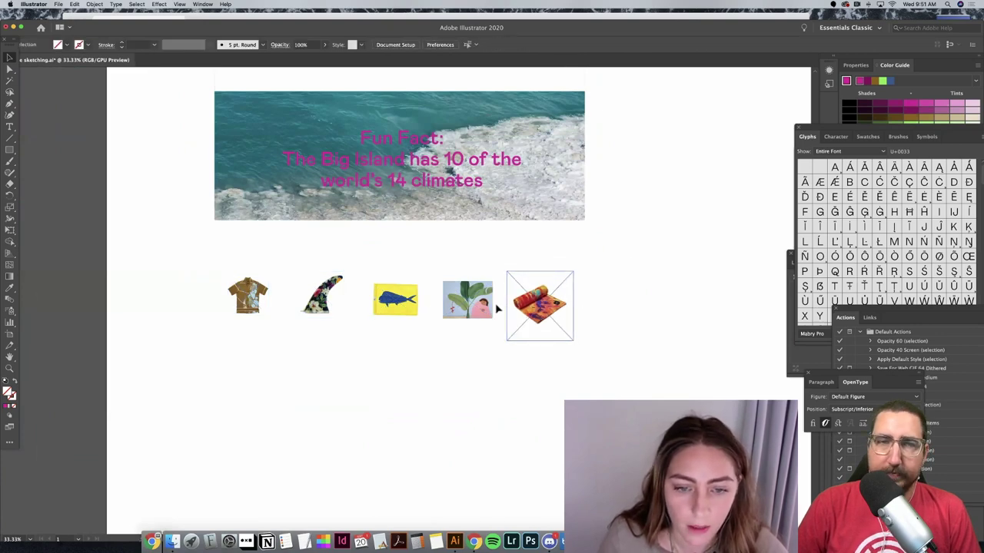
Step: Raise the shirt, fin, fish, plant and towel images into one line
drag(254, 289, 260, 264)
drag(323, 293, 323, 266)
drag(402, 306, 401, 280)
drag(469, 301, 469, 273)
drag(545, 296, 542, 278)
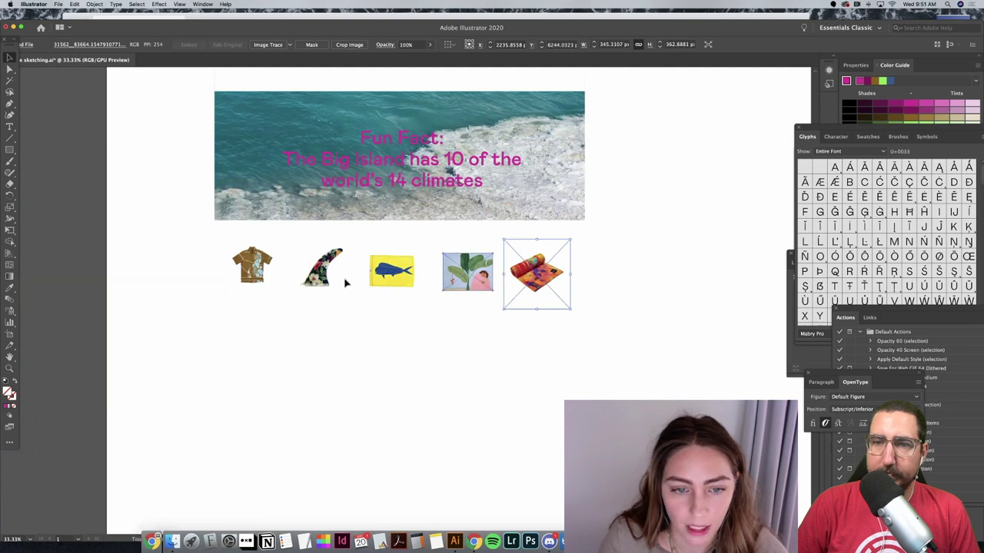
Step: Nudge the selected product images right and up
shift+click(392, 271)
shift+click(467, 271)
shift+click(323, 269)
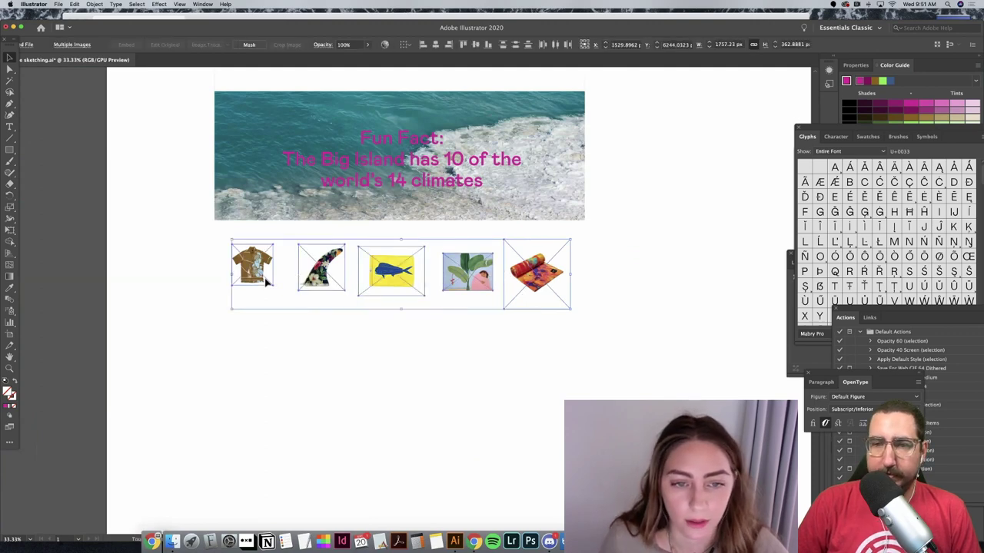
key(Right)
key(Up)
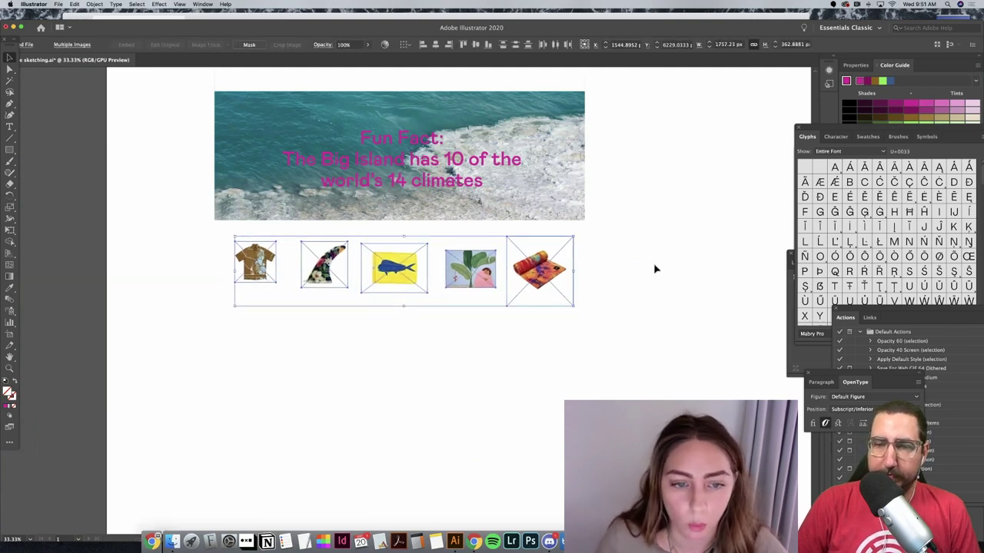
click(654, 269)
Step: Move the background rectangle down behind the product row
scroll(654, 270, up, 3)
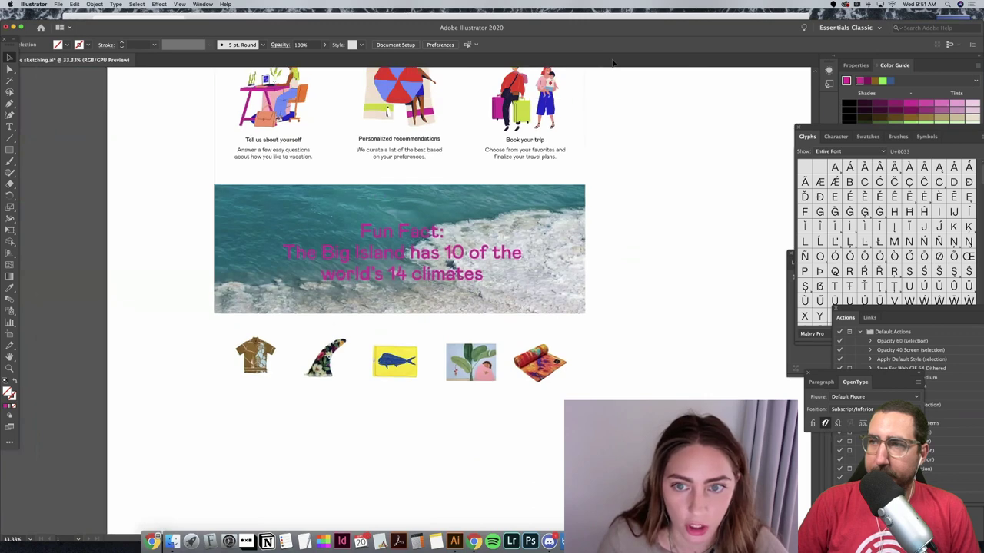
click(588, 123)
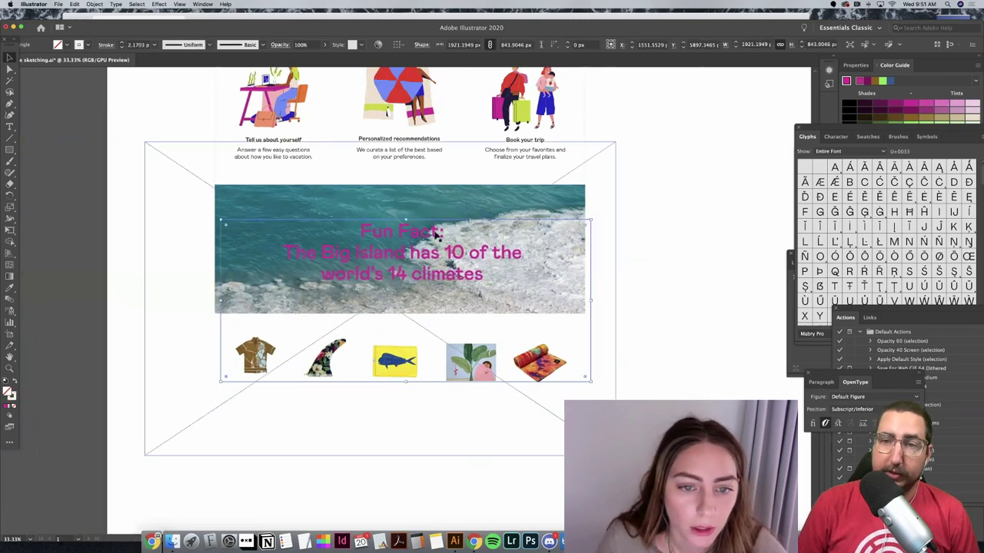
click(419, 337)
drag(419, 337, 429, 318)
click(619, 352)
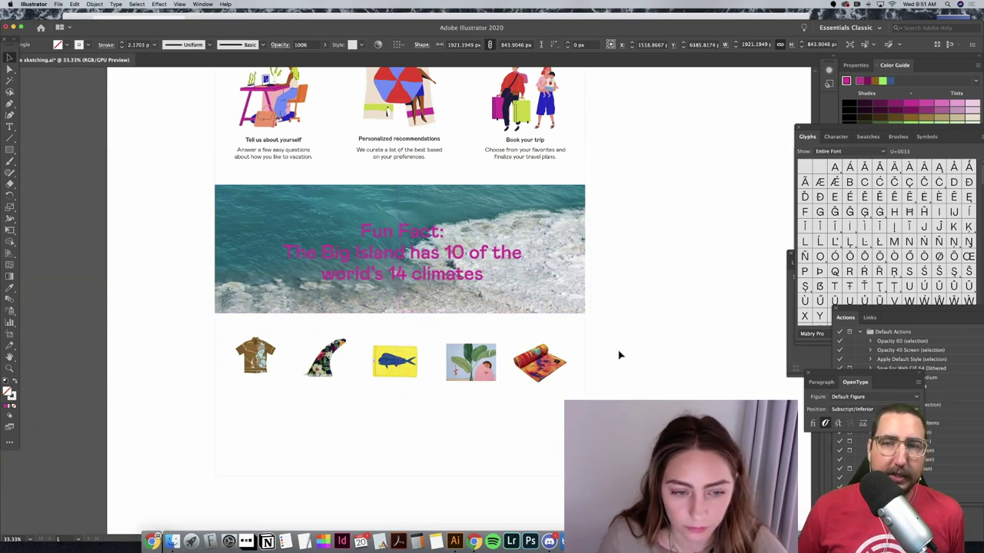
Step: Even out the gaps by shifting the shirt right and the fish, plant and towel left
drag(279, 366, 339, 366)
click(342, 367)
shift+click(389, 372)
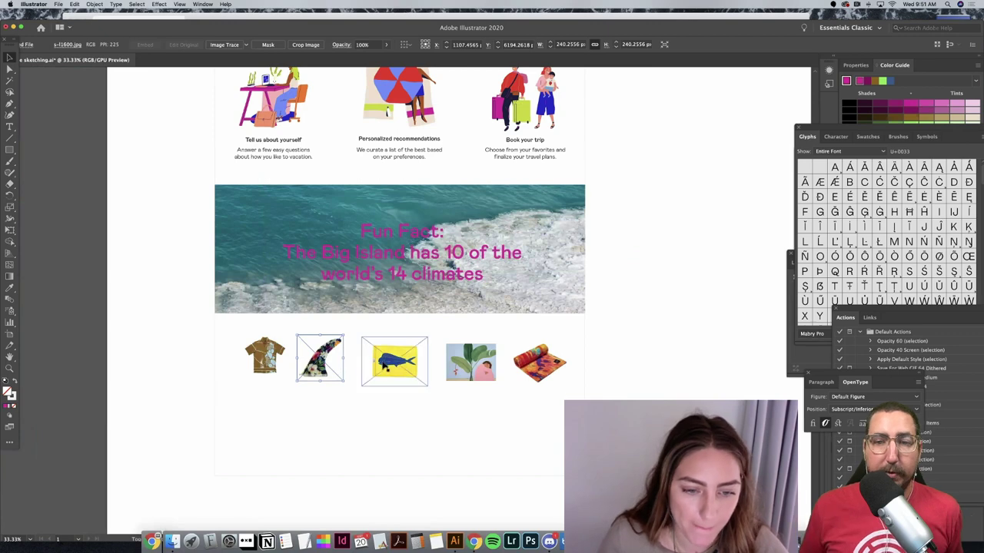
click(398, 373)
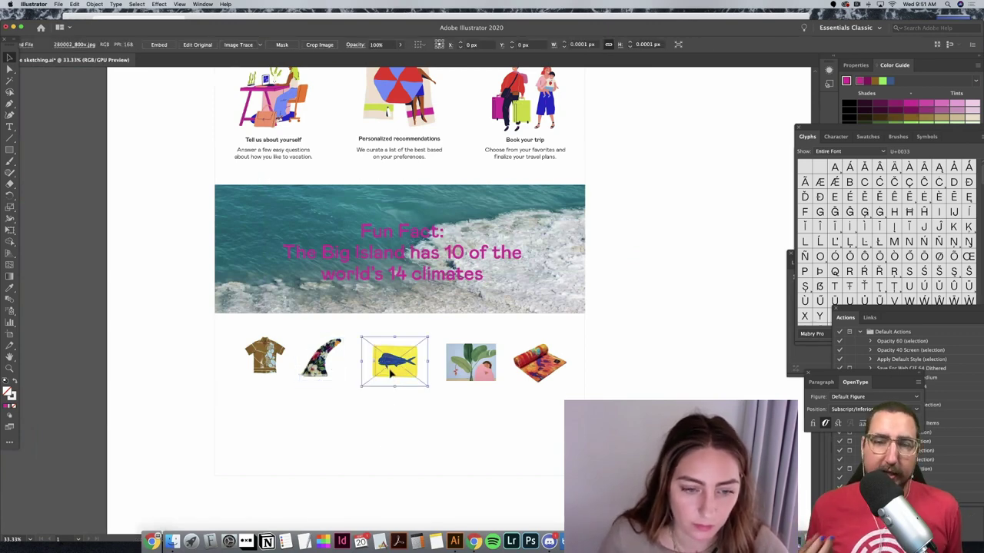
drag(398, 373, 388, 372)
click(467, 363)
drag(466, 362, 446, 361)
drag(505, 356, 483, 356)
Step: Move all five product images together to center the row beneath the banner
shift+click(449, 361)
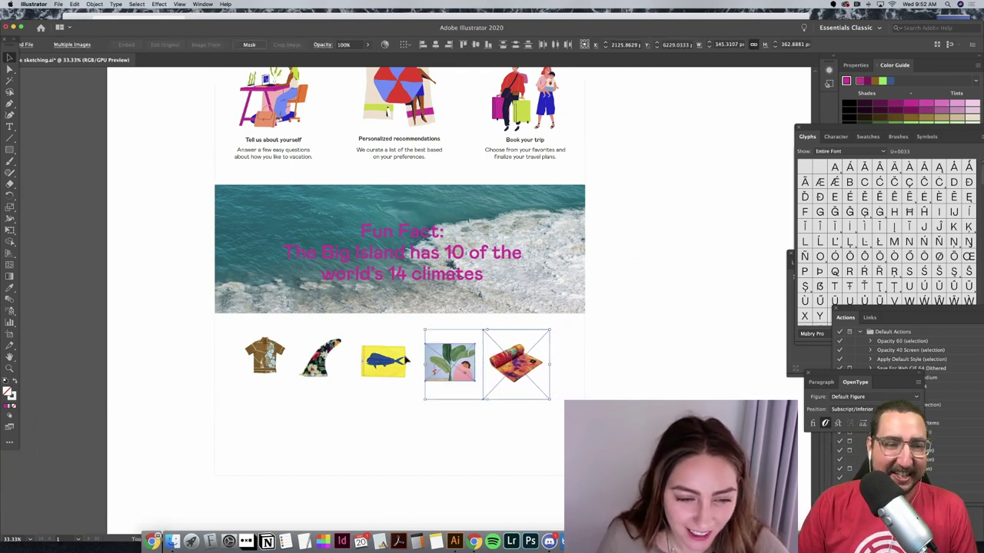
shift+click(382, 362)
shift+click(319, 359)
shift+click(278, 363)
drag(279, 363, 241, 385)
click(611, 372)
click(274, 355)
click(727, 371)
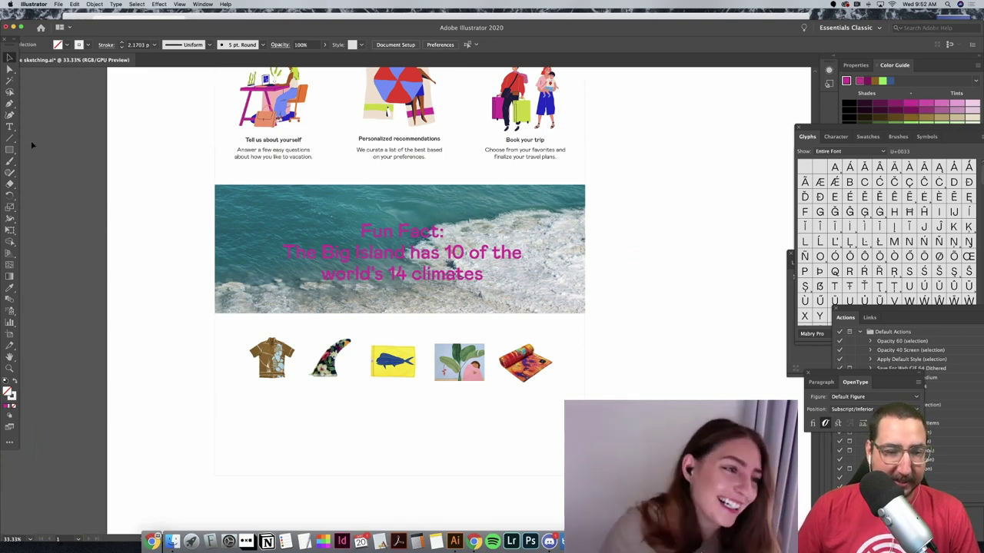
click(10, 140)
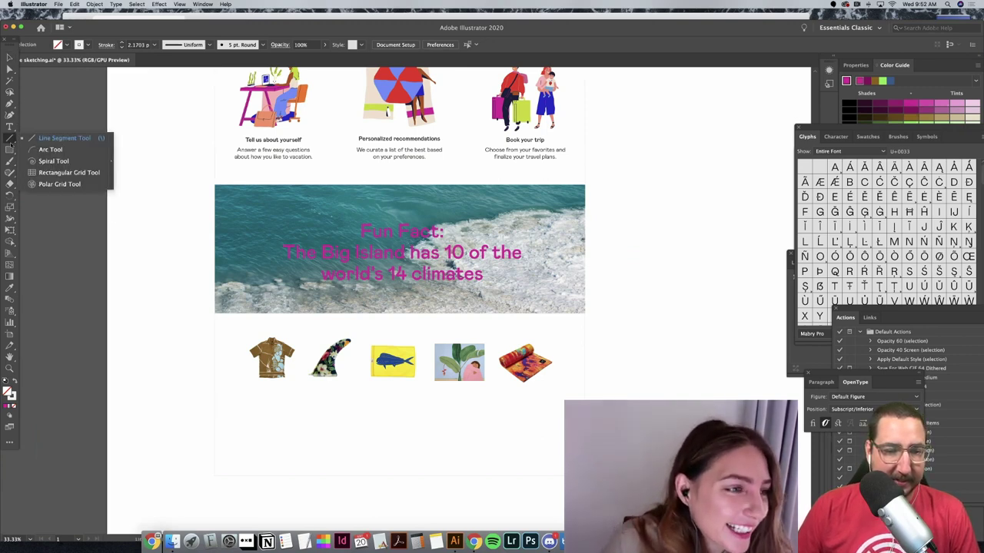
Step: Draw two short blue horizontal lines to the right of the product row
click(64, 137)
drag(621, 350, 648, 349)
click(87, 45)
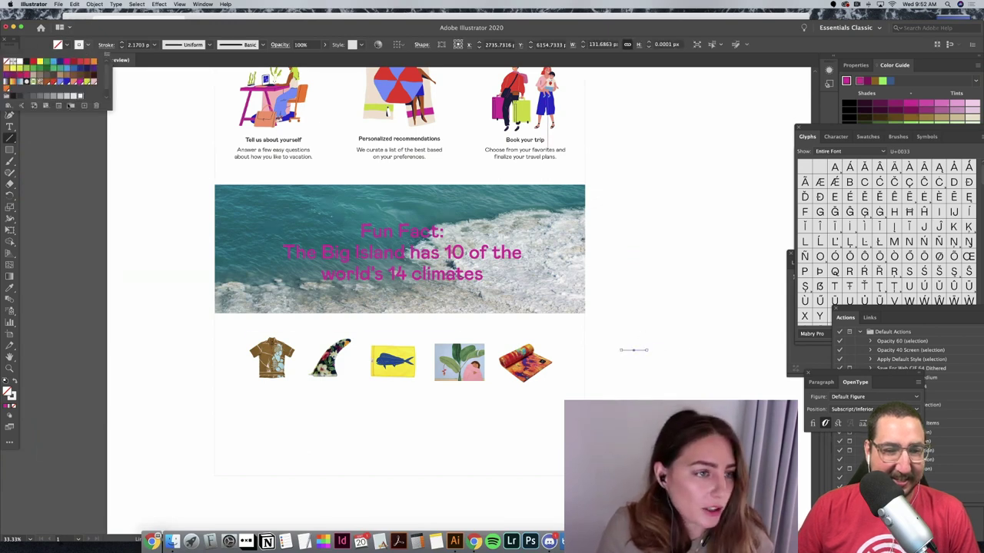
click(68, 76)
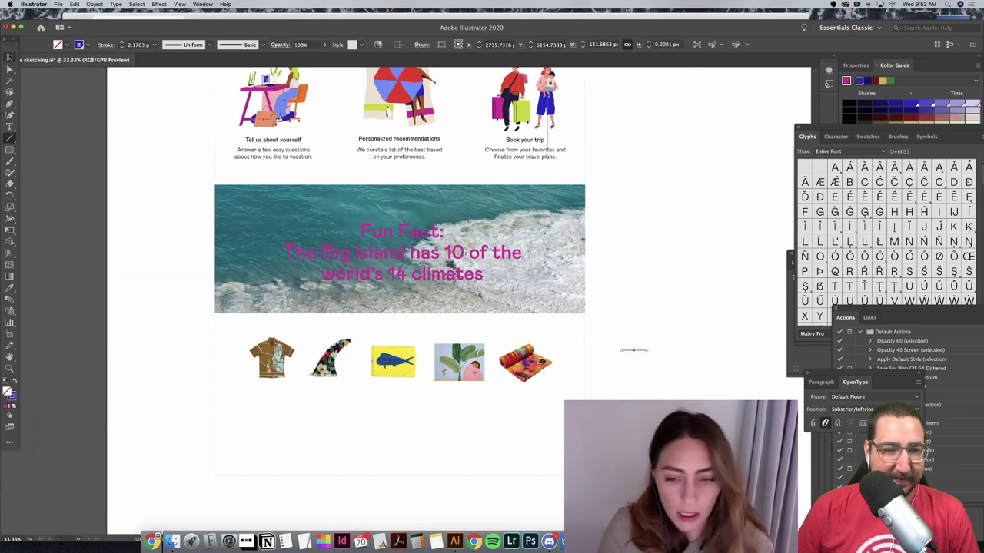
click(659, 351)
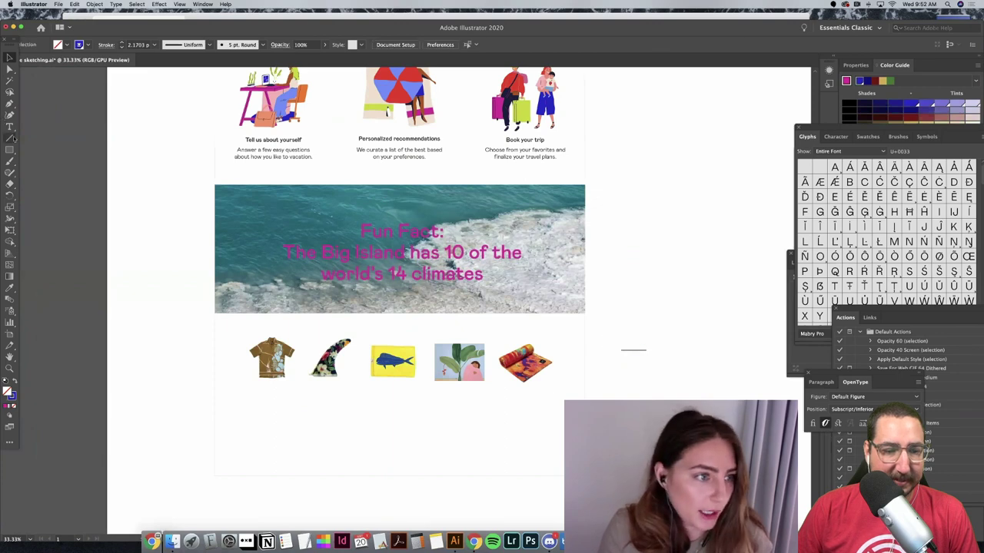
drag(629, 362, 647, 361)
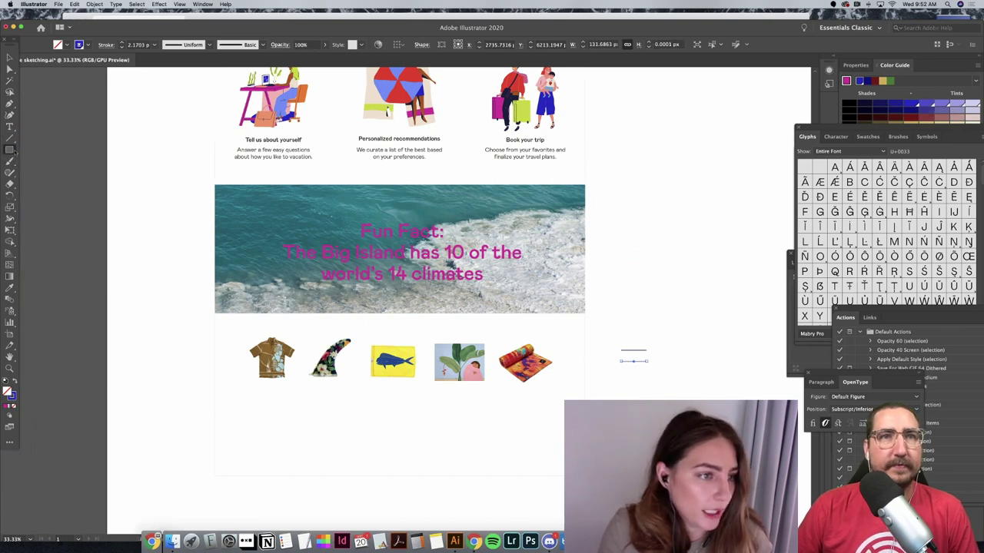
Step: Create a 3-sided triangle and place it at the end of the lower line
drag(9, 150, 46, 183)
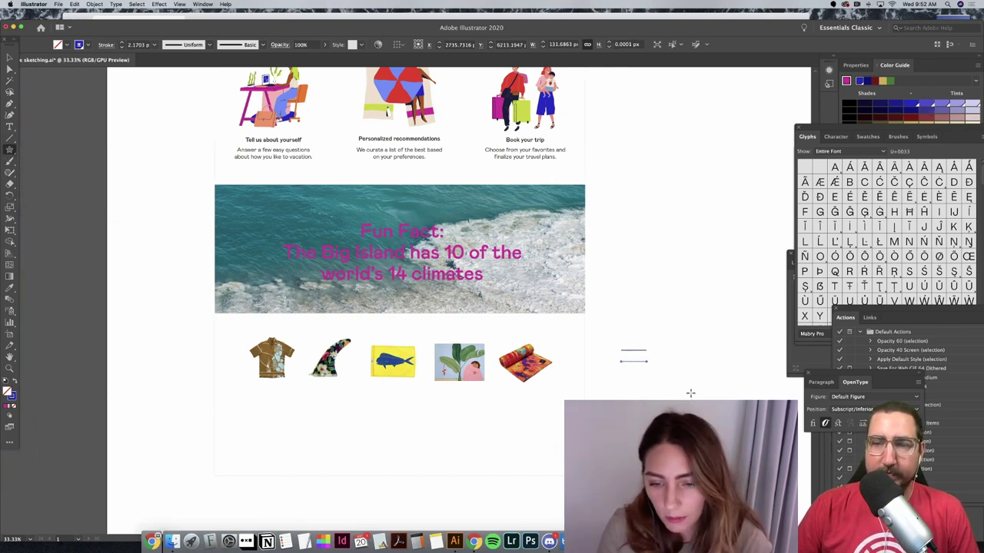
click(690, 393)
text(3)
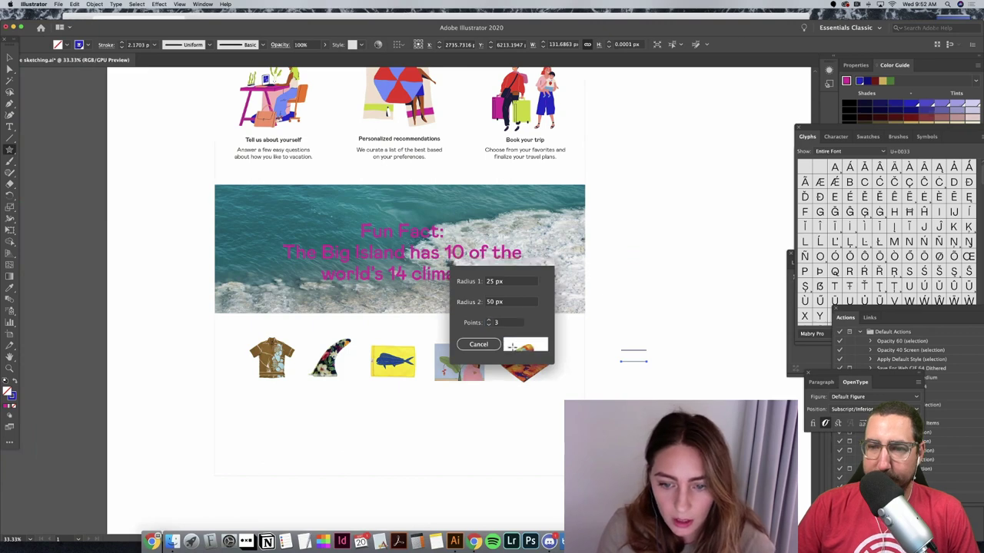
click(525, 343)
click(10, 58)
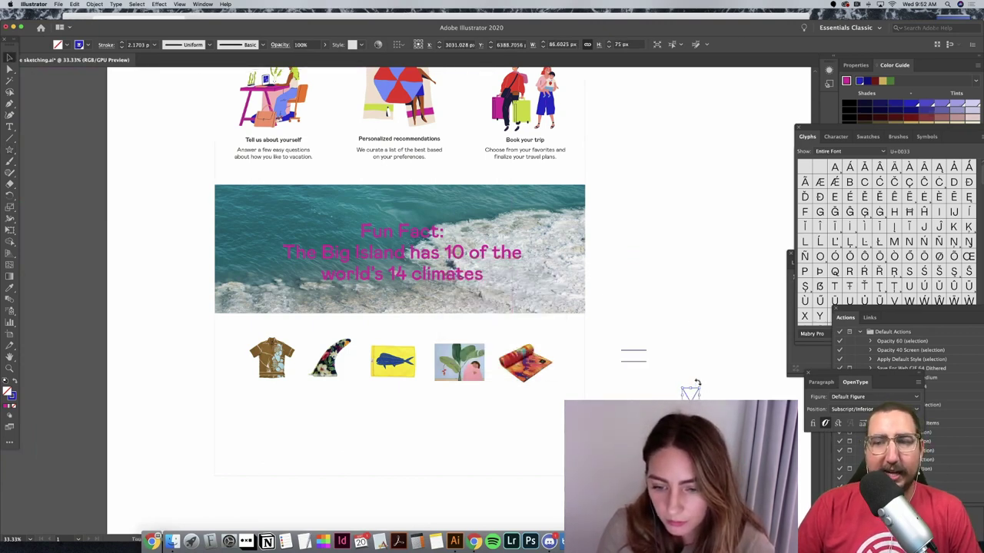
click(671, 382)
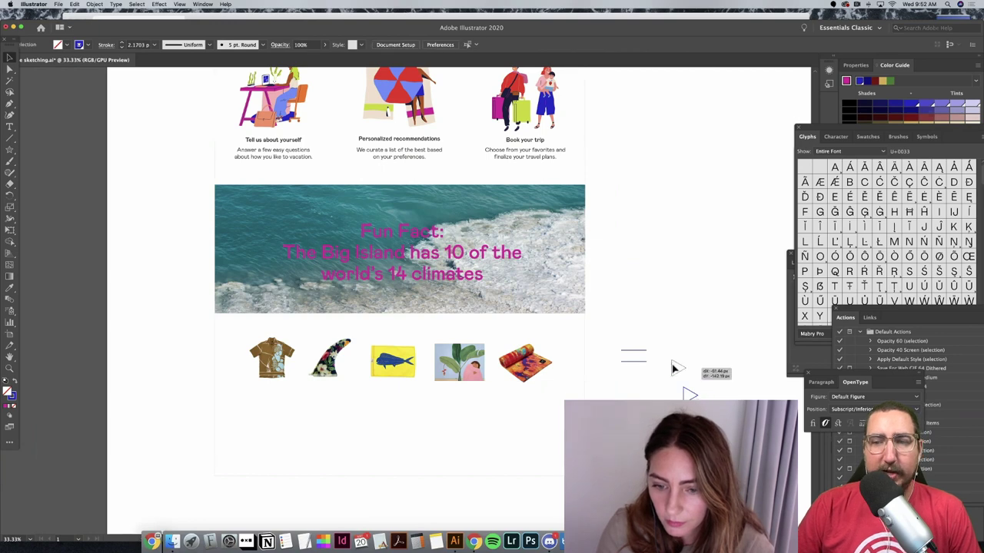
drag(673, 369, 658, 362)
key(super+equal)
key(super+equal)
key(super+equal)
key(super+equal)
key(super+equal)
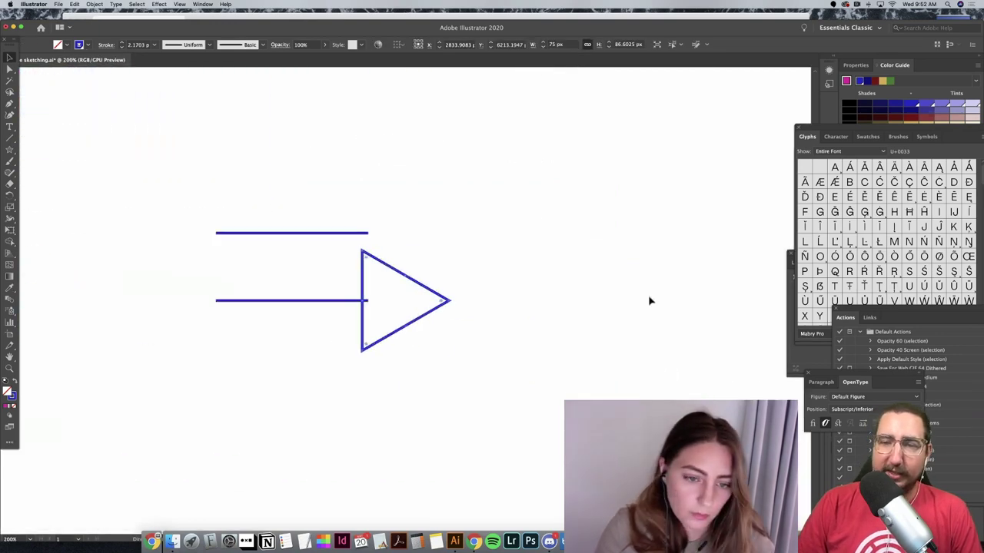
Step: Shrink the triangle to about half size and give the lower arrow a 3 pt stroke
drag(452, 252, 397, 296)
drag(434, 355, 281, 248)
click(154, 43)
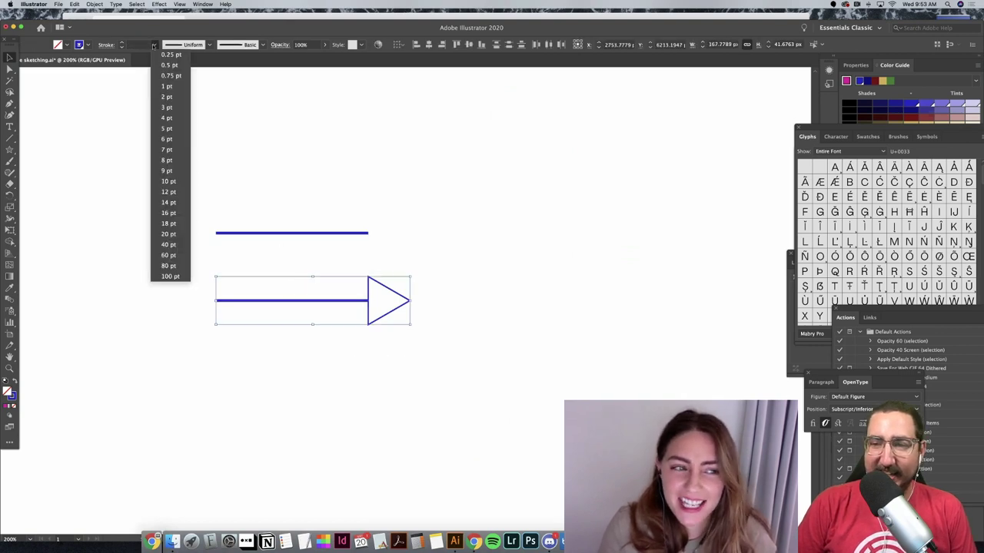
click(170, 107)
click(439, 271)
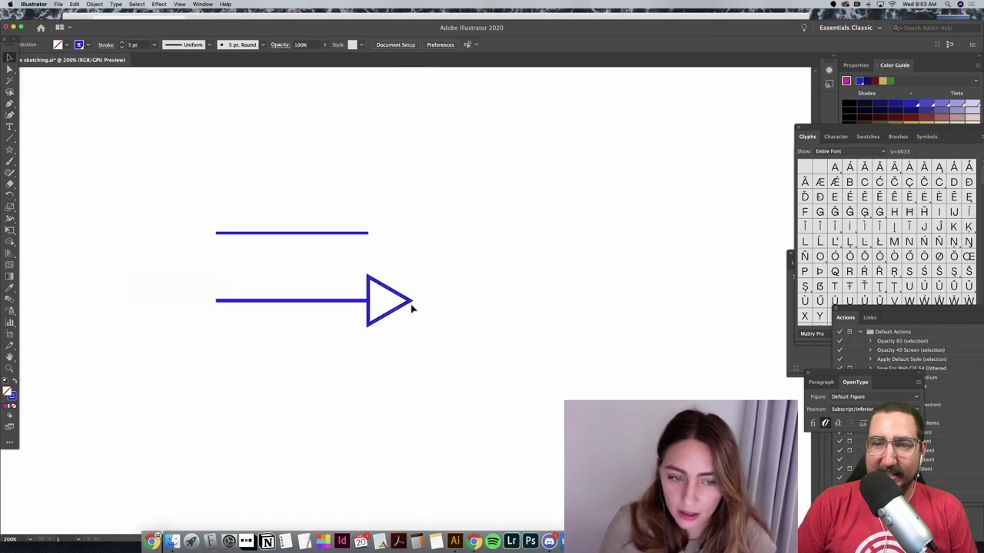
Step: Narrow the arrowhead by pulling its tip in, and make the arrow's stroke black
click(412, 303)
drag(413, 303, 401, 301)
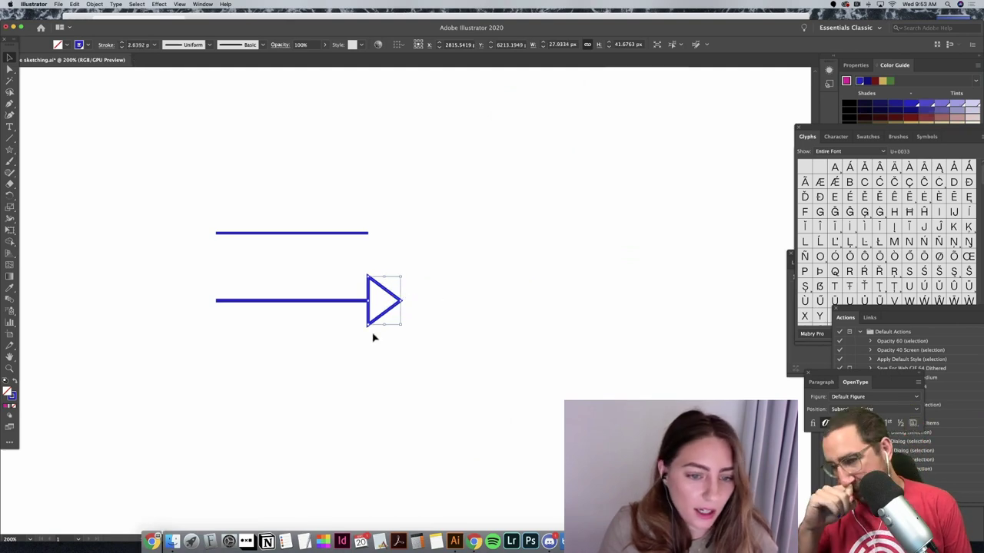
shift+click(315, 299)
click(86, 45)
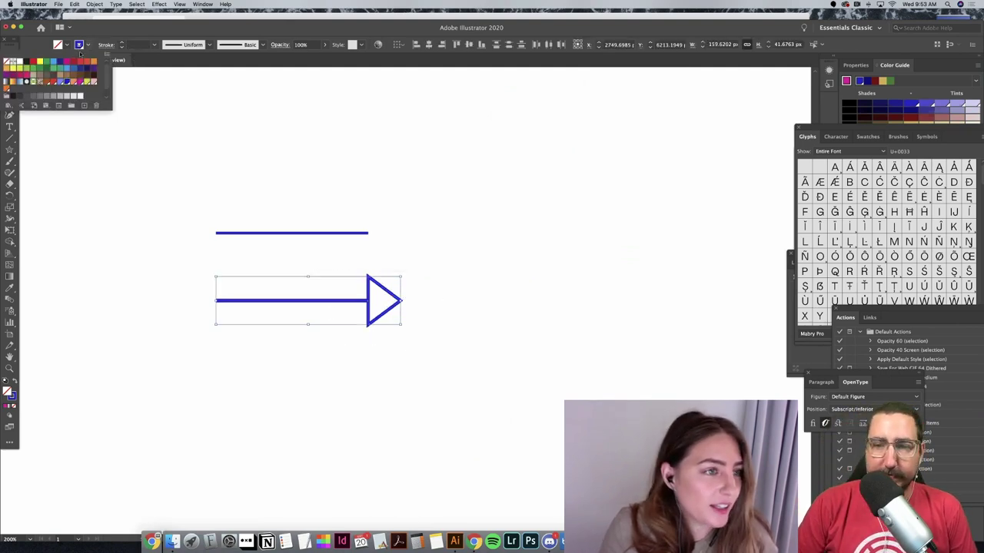
click(27, 62)
click(338, 166)
Step: Fill the arrowhead triangle yellow-green
click(395, 303)
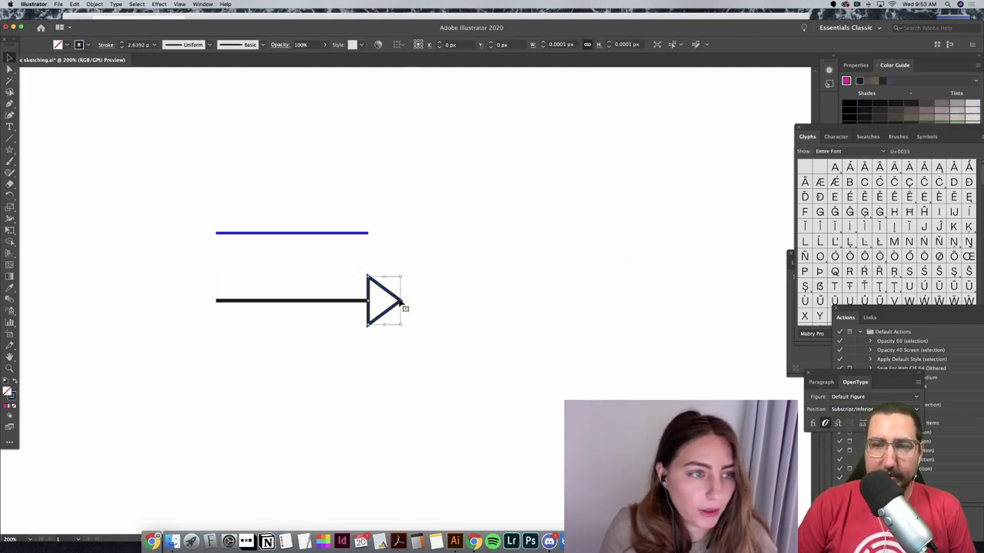
click(65, 44)
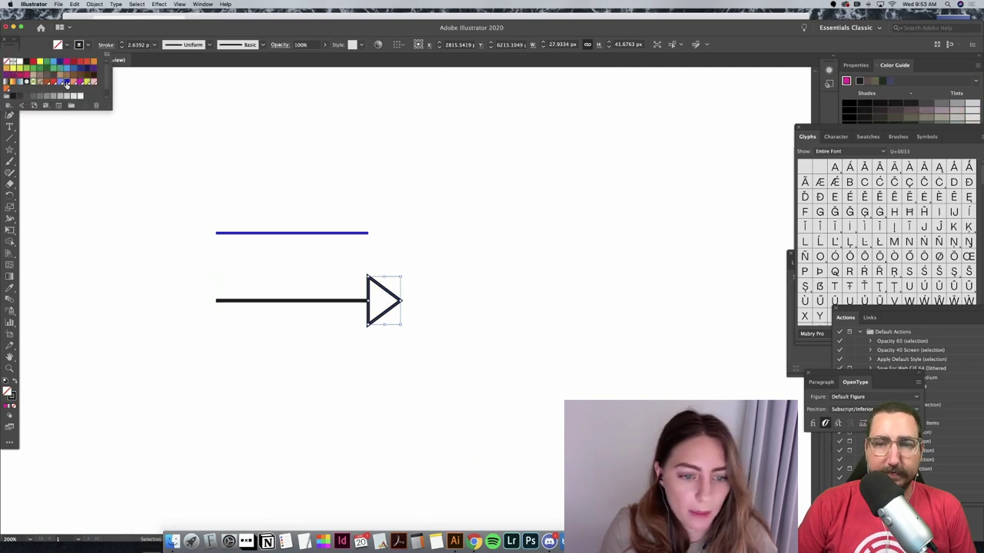
click(67, 87)
click(420, 306)
click(67, 46)
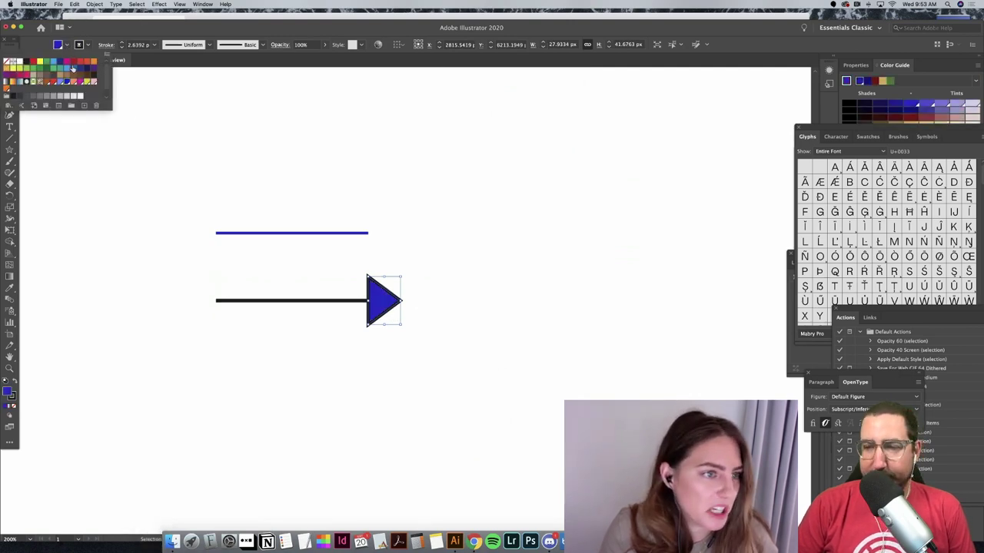
click(85, 82)
Step: Duplicate the black arrow and place the copy below the first one
click(527, 384)
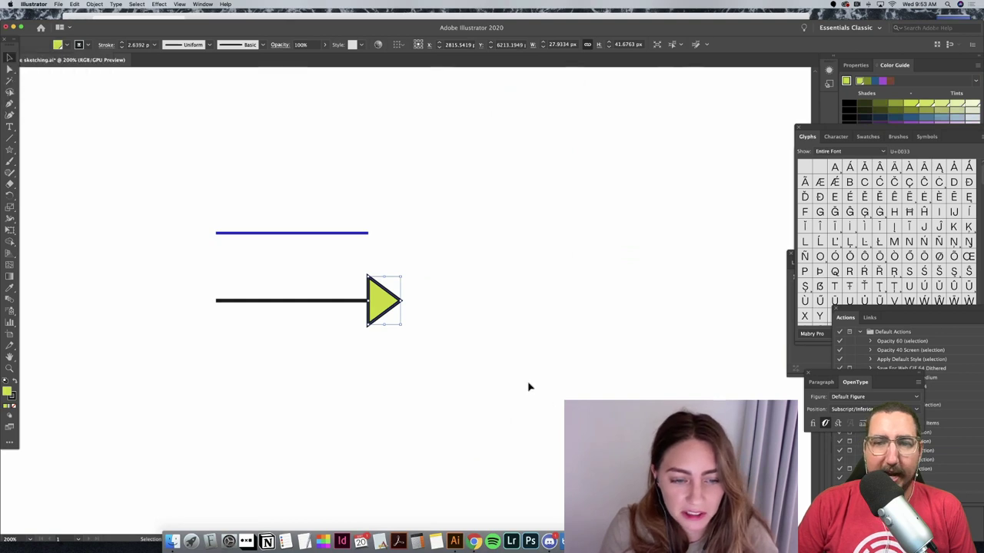
drag(527, 381, 287, 302)
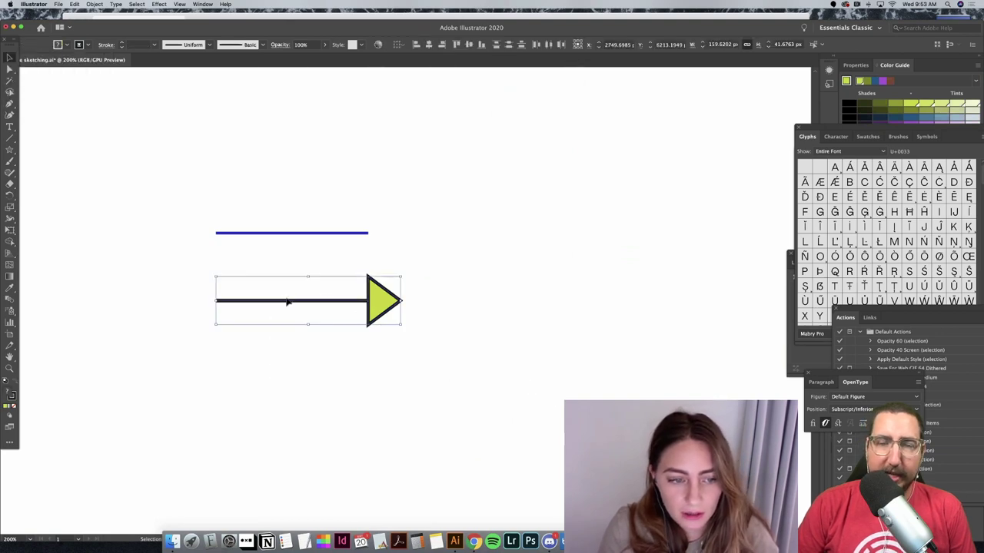
click(285, 347)
drag(398, 300, 494, 296)
drag(438, 270, 377, 354)
click(231, 370)
Step: Shorten the copy's line from its left end and move the arrow slightly lower
click(220, 360)
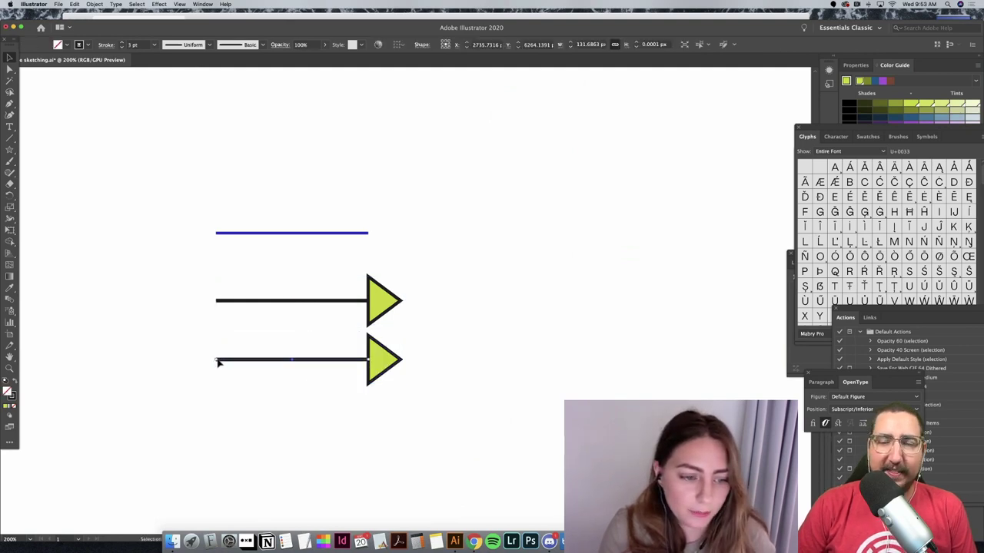
drag(217, 362, 290, 363)
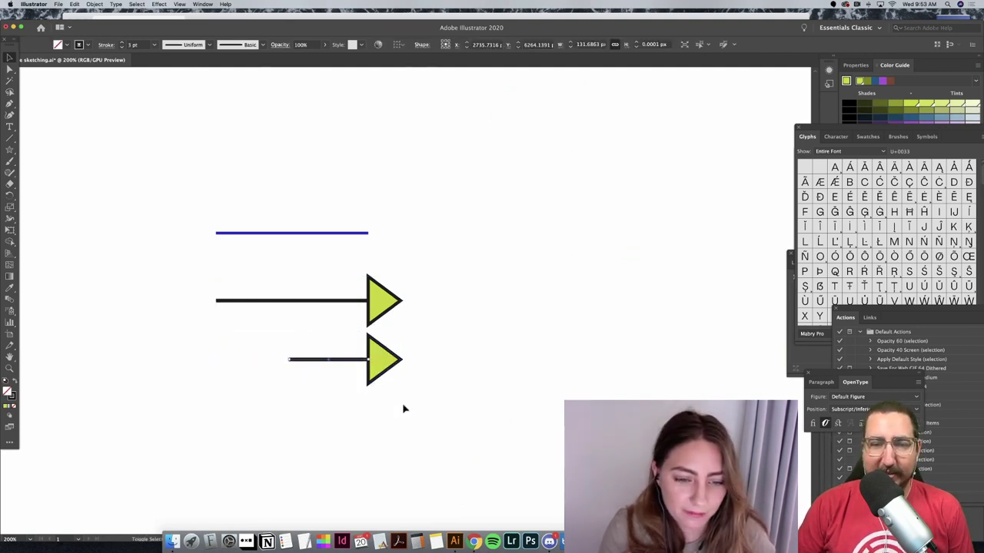
click(404, 409)
click(384, 362)
click(356, 373)
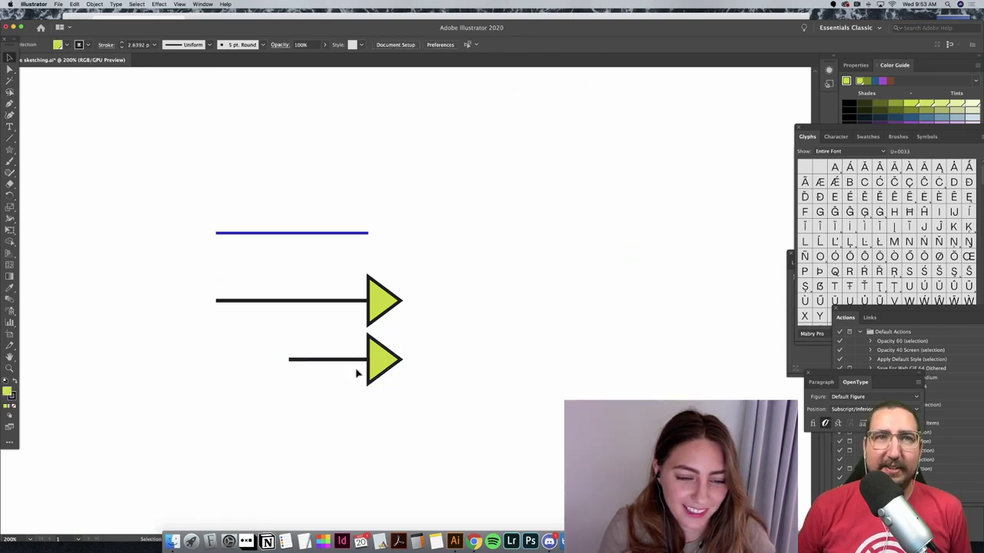
drag(383, 358, 384, 373)
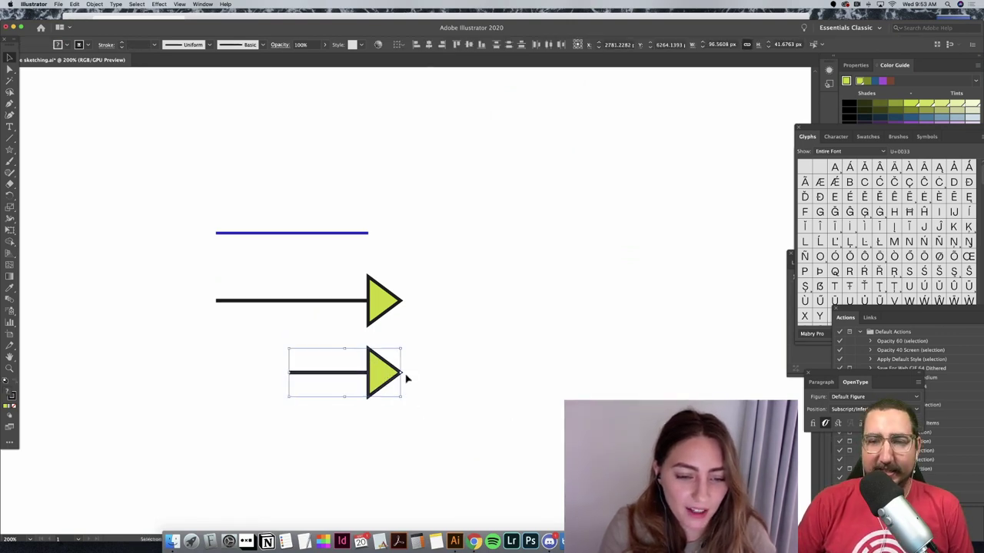
Step: Fill the lower arrow's triangle head with pink
click(398, 375)
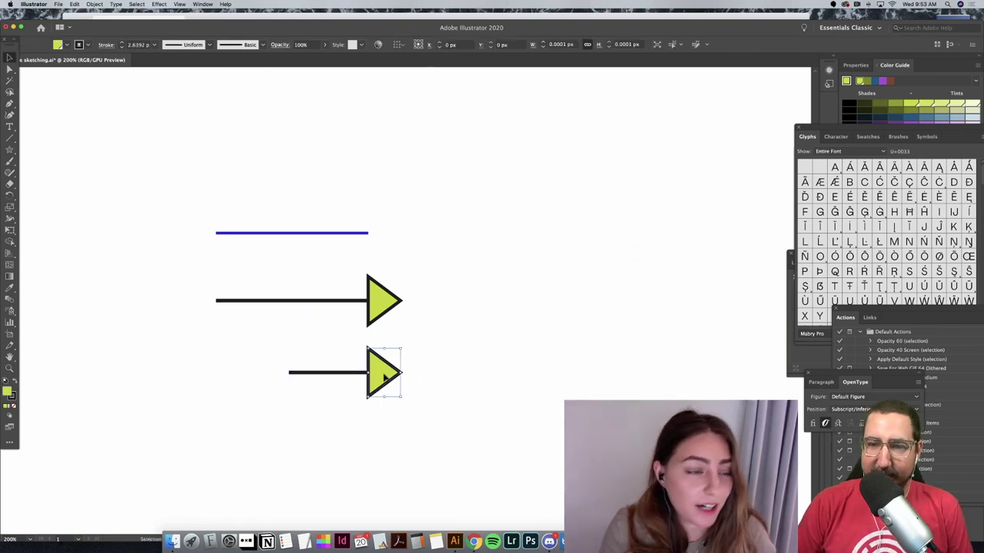
click(67, 45)
click(86, 78)
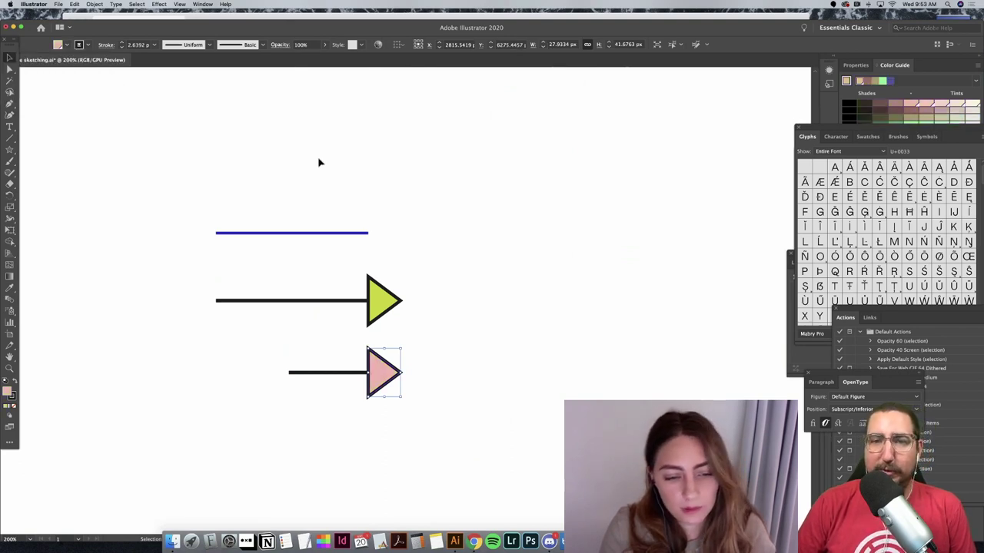
click(324, 163)
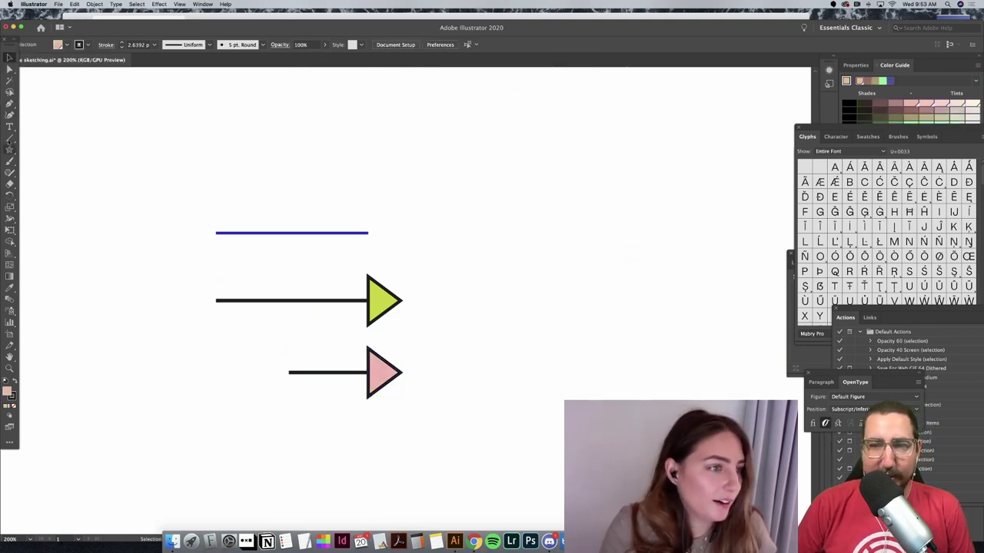
drag(10, 140, 53, 149)
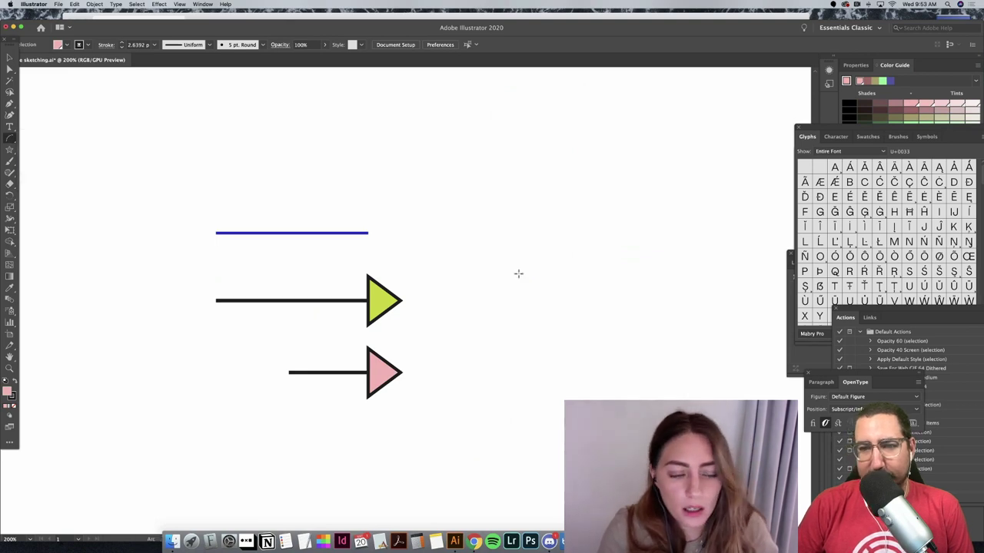
Step: Draw a small arc, shorten the blue line, and set the arc at the line's end
drag(380, 206, 406, 229)
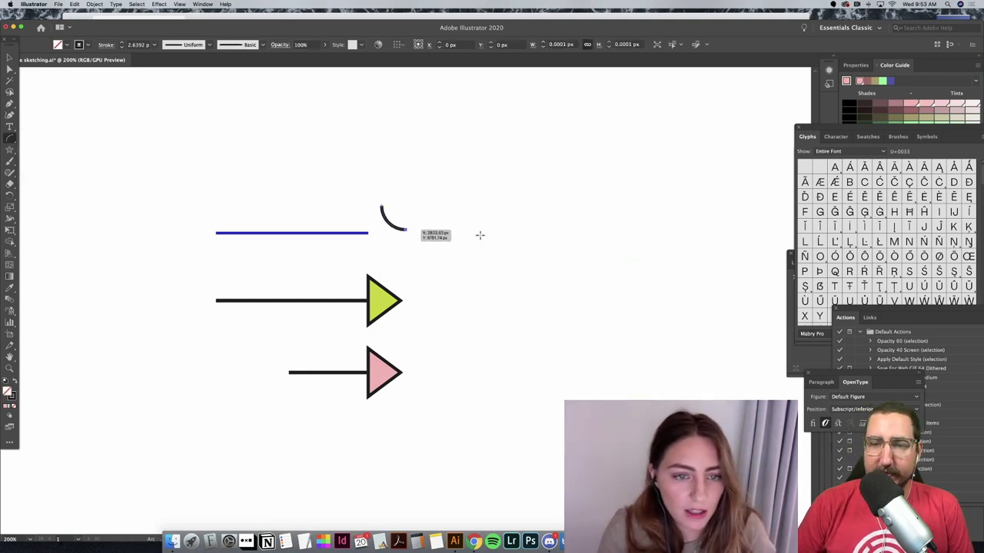
key(v)
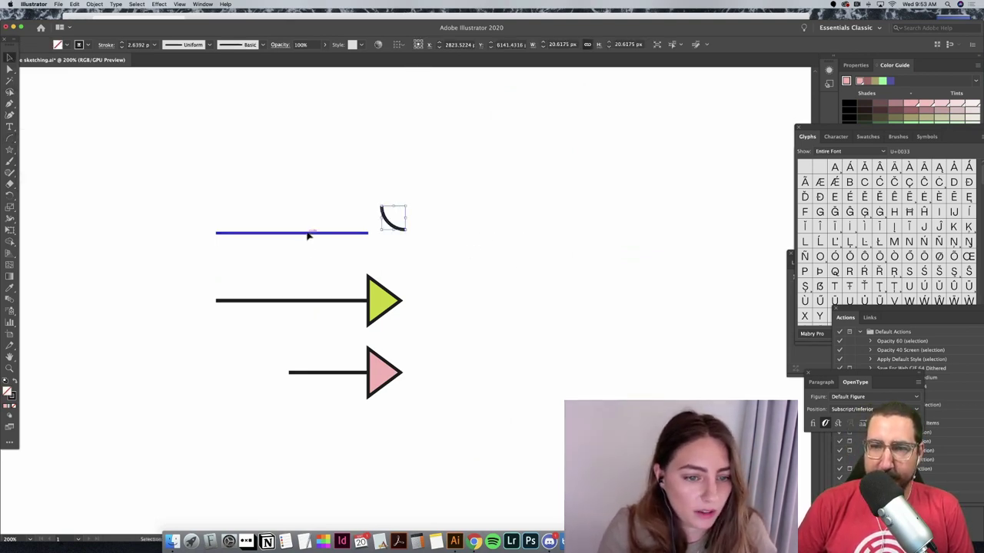
click(307, 234)
drag(217, 237, 284, 233)
click(409, 238)
drag(389, 231, 368, 234)
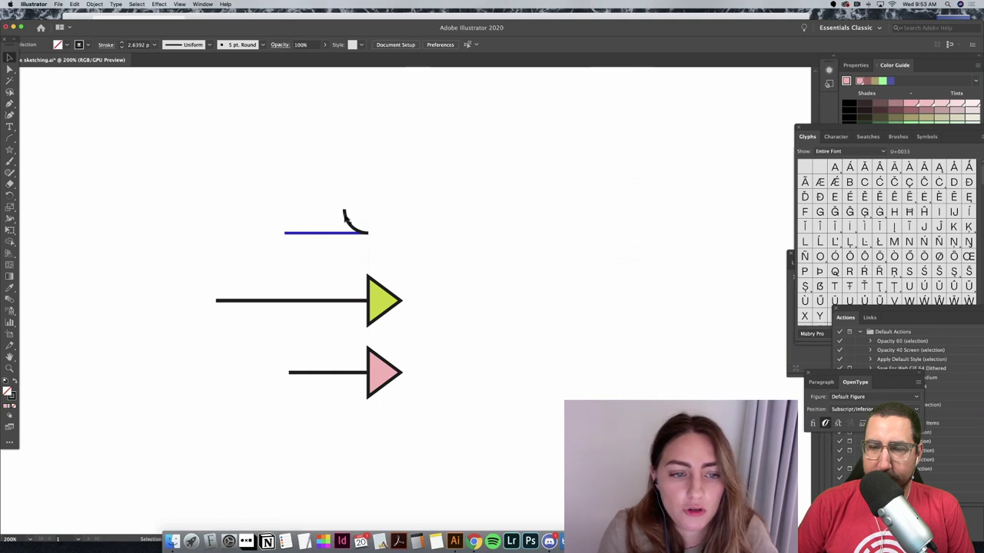
click(355, 227)
Step: Give the arc the line's blue stroke, then paste and rotate a copy into a mirrored arrowhead
key(i)
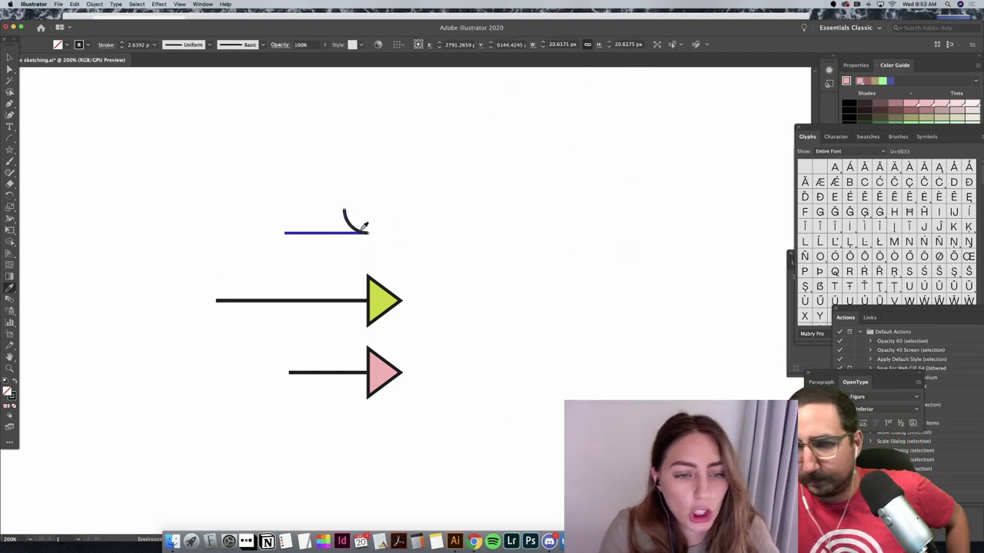
click(361, 227)
click(348, 233)
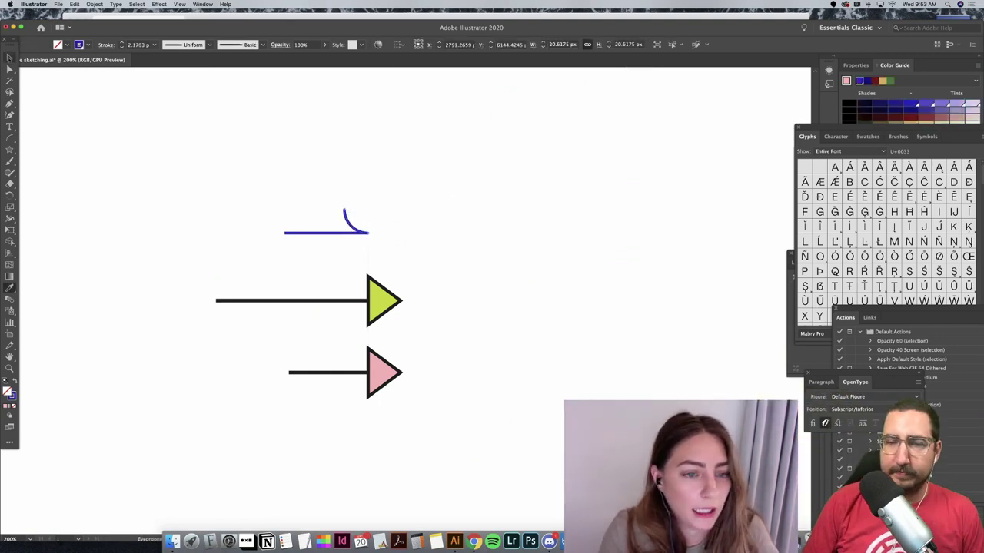
key(v)
key(ctrl+c)
key(ctrl+v)
drag(417, 285, 365, 235)
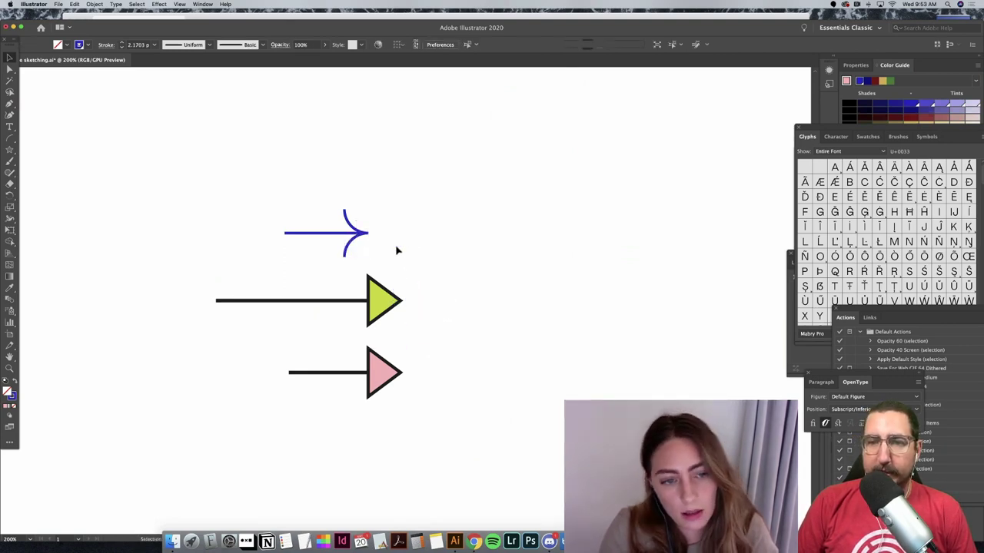
drag(303, 220, 352, 235)
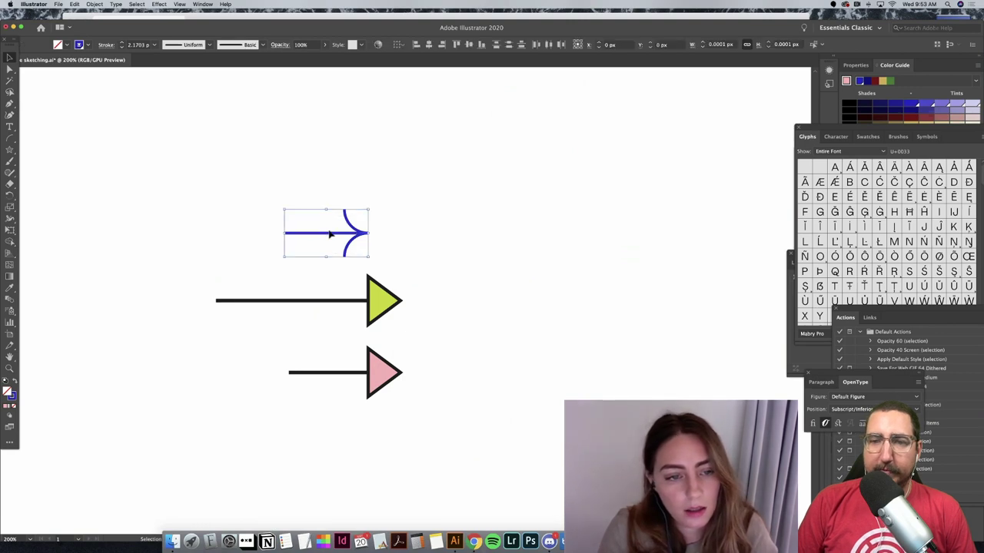
click(415, 259)
Step: Duplicate the blue curved arrow and place the copy above the original
click(343, 234)
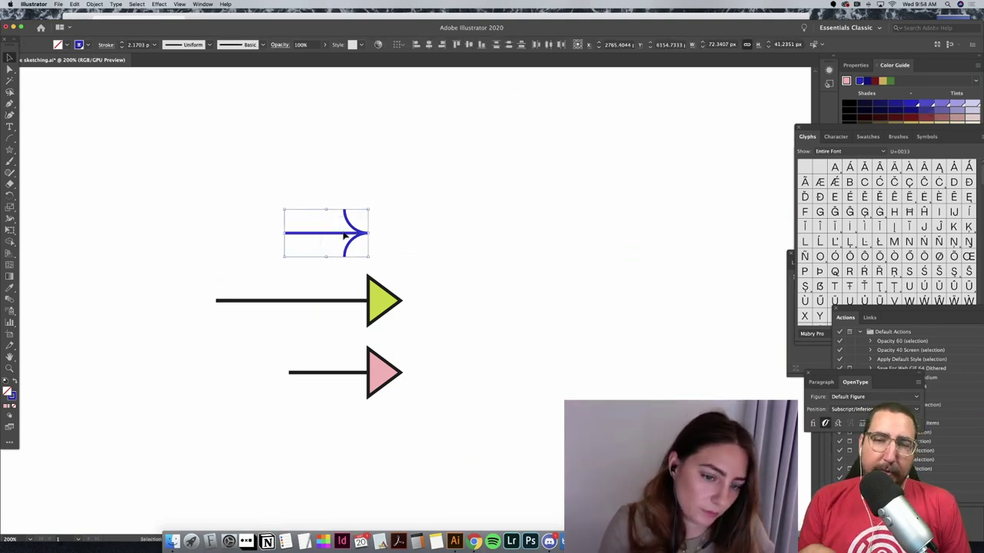
drag(345, 236, 376, 177)
click(434, 268)
click(343, 212)
click(431, 277)
click(397, 187)
Step: Give the top blue arrow Round Cap stroke ends and nudge it upward
drag(313, 124, 312, 123)
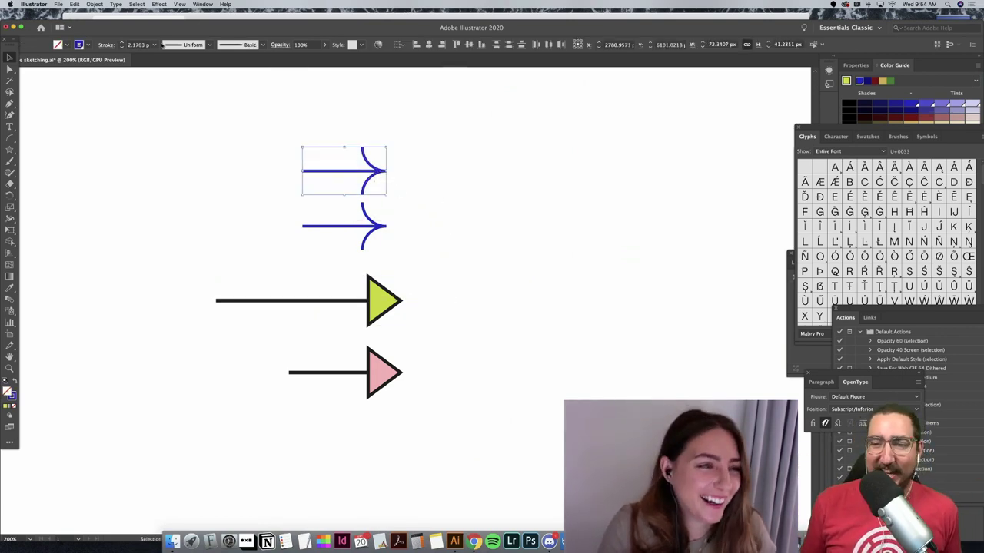
click(89, 45)
click(106, 46)
click(106, 44)
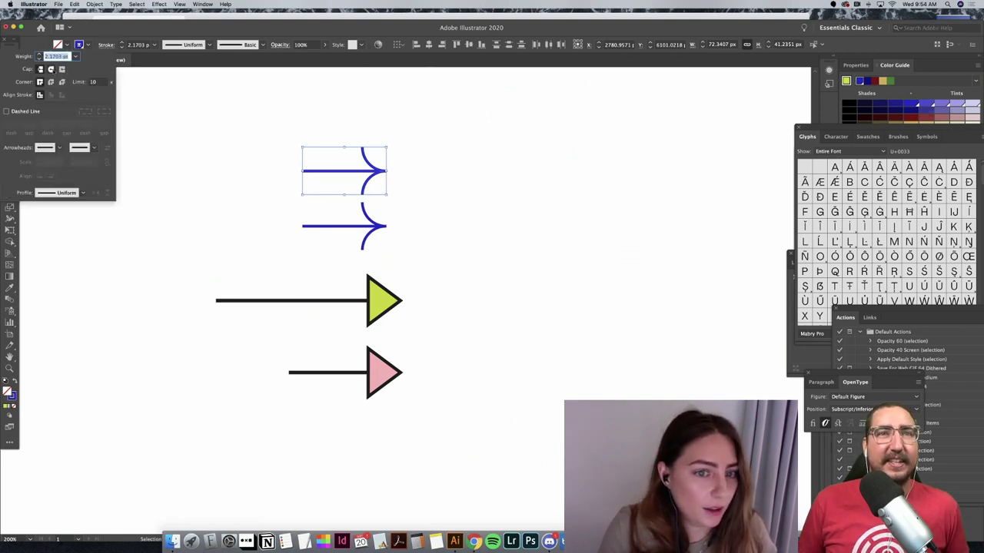
click(51, 69)
click(472, 178)
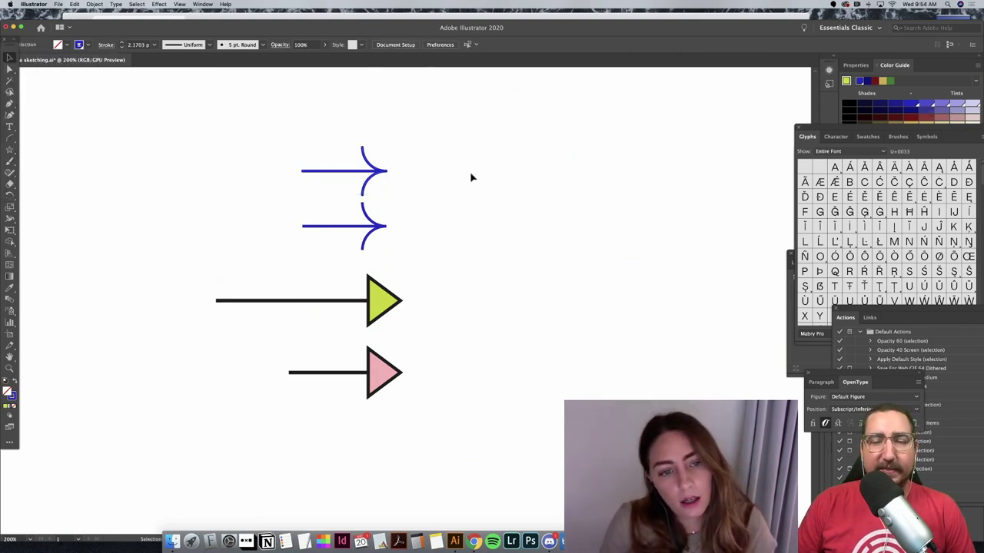
drag(367, 161, 382, 178)
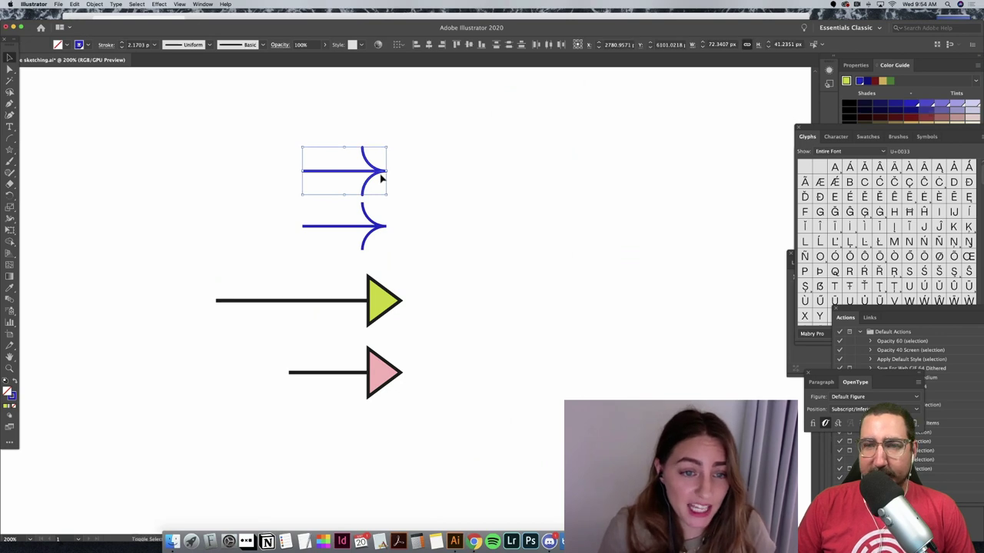
key(shift+Up)
click(441, 219)
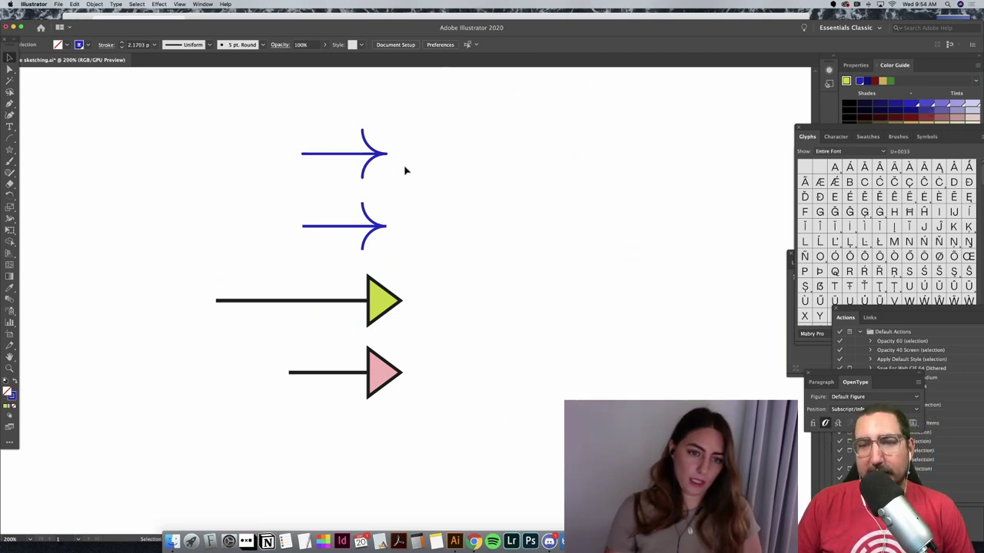
Step: Move both black triangle-headed arrows off to the right
drag(471, 421, 469, 419)
drag(379, 379, 747, 362)
key(super+minus)
scroll(526, 272, left, 5)
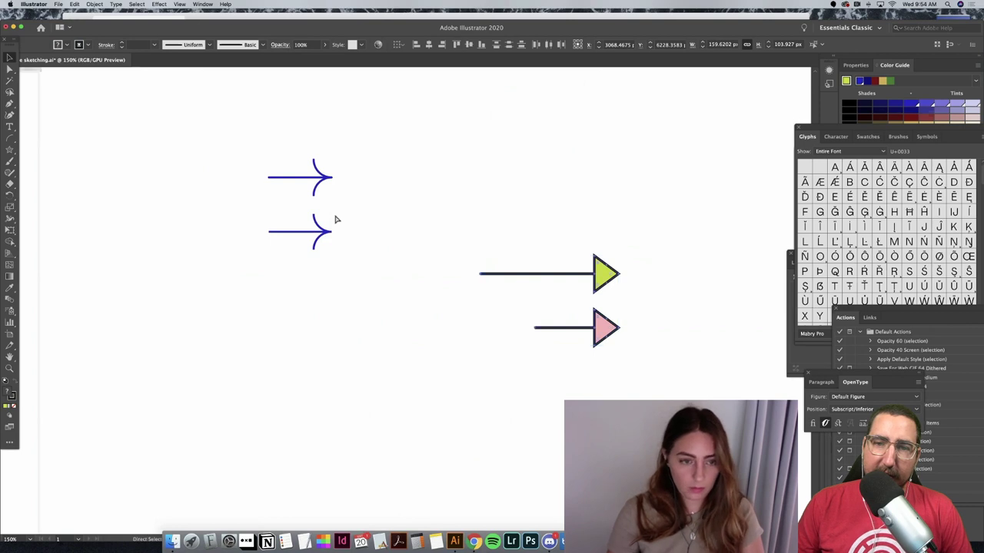
Step: Draw a vertical line with the Line Segment tool across the arrowhead's base
key(super+plus)
key(super+plus)
scroll(588, 222, left, 4)
scroll(601, 226, left, 9)
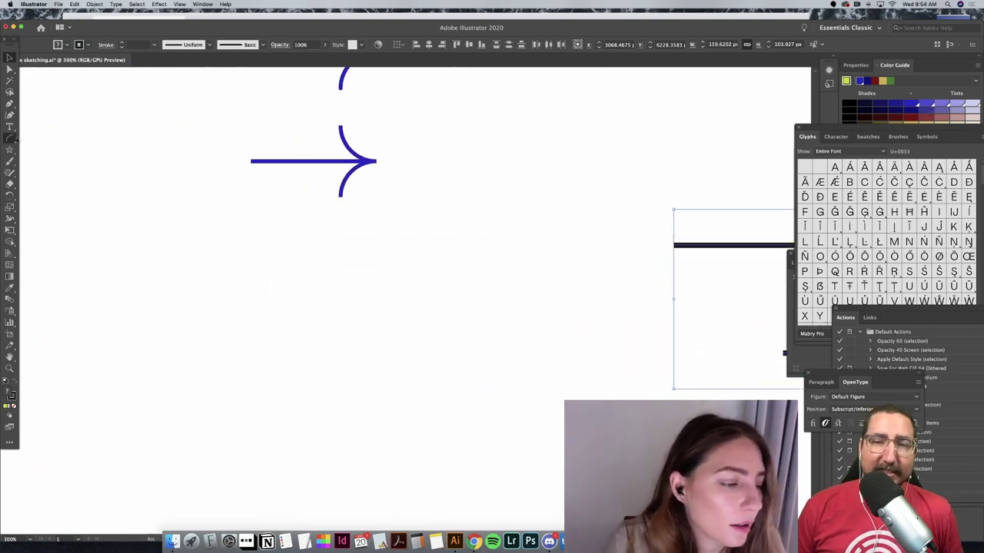
click(11, 139)
drag(11, 139, 34, 139)
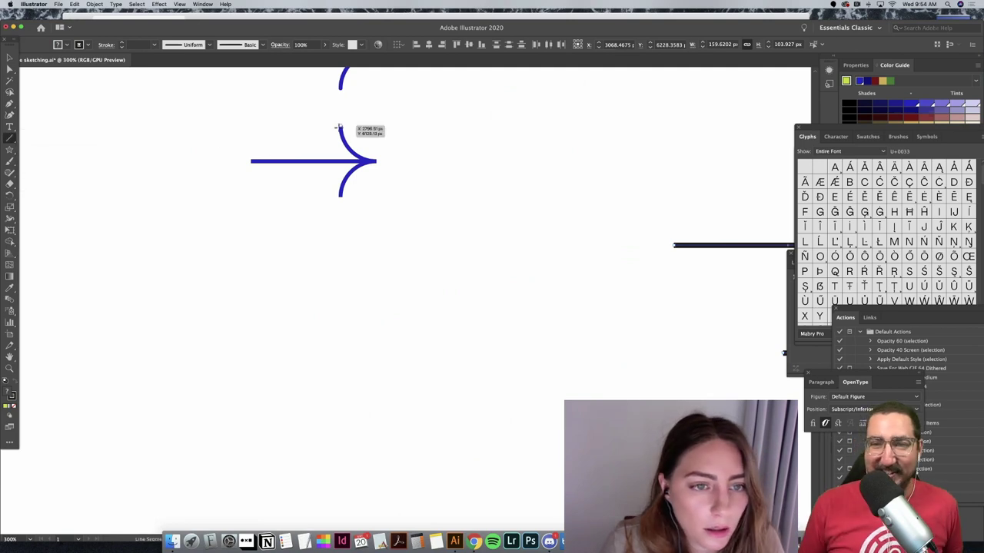
drag(341, 126, 339, 197)
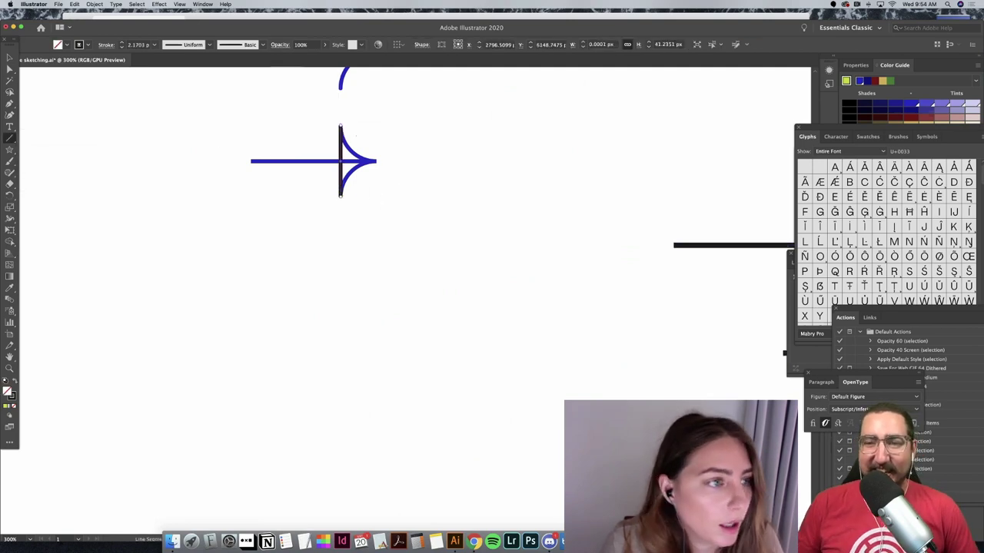
Step: Try a blue fill on the arrow and line, then undo it
shift+click(357, 157)
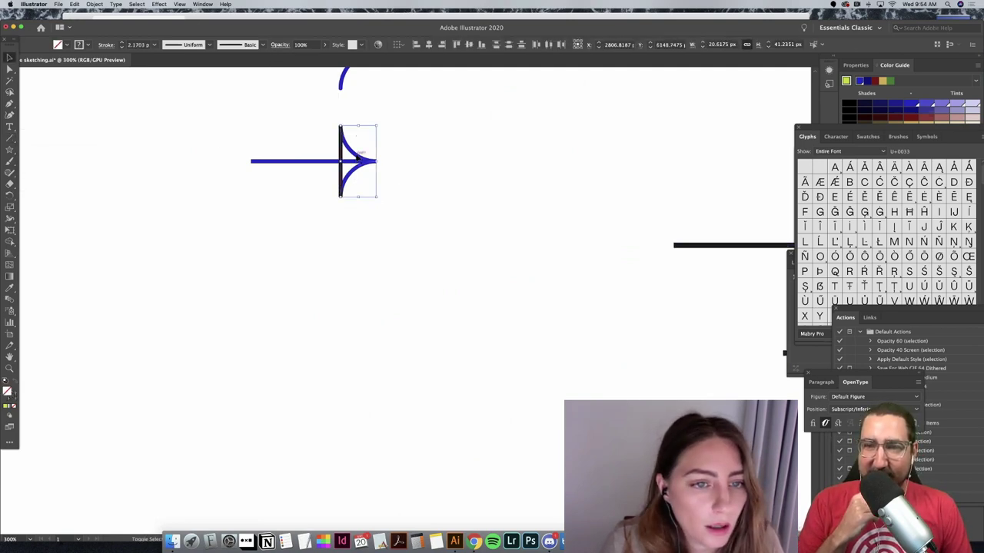
click(65, 45)
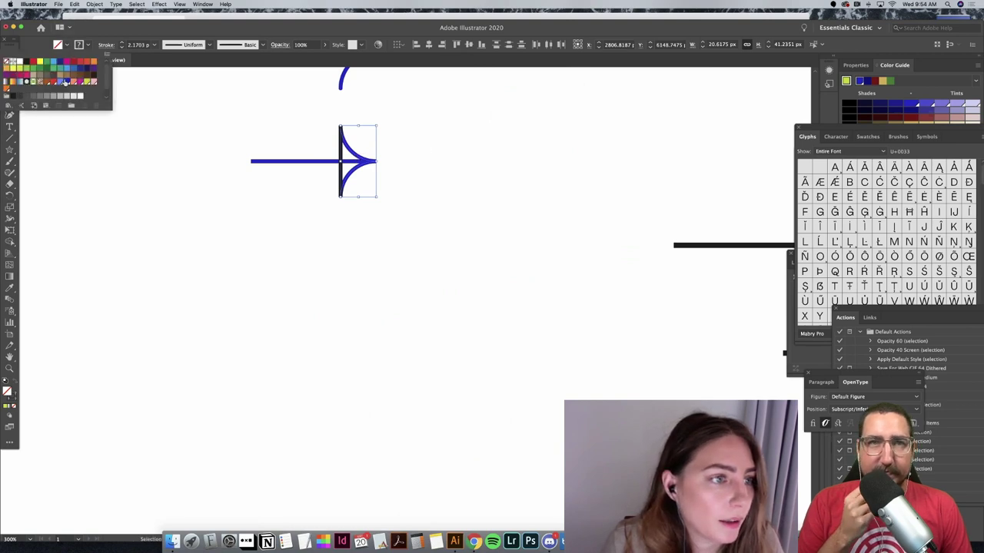
click(66, 81)
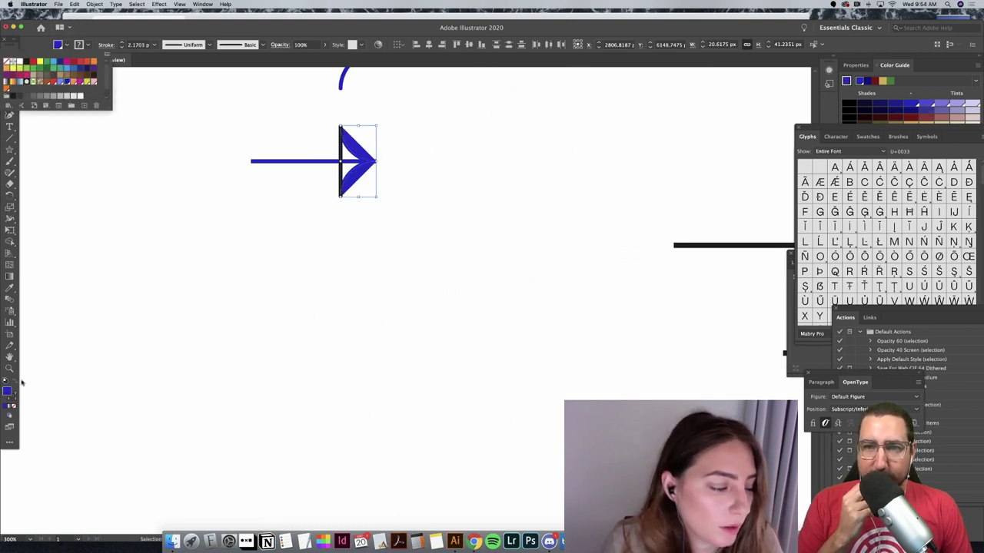
click(418, 208)
click(374, 160)
key(ctrl+z)
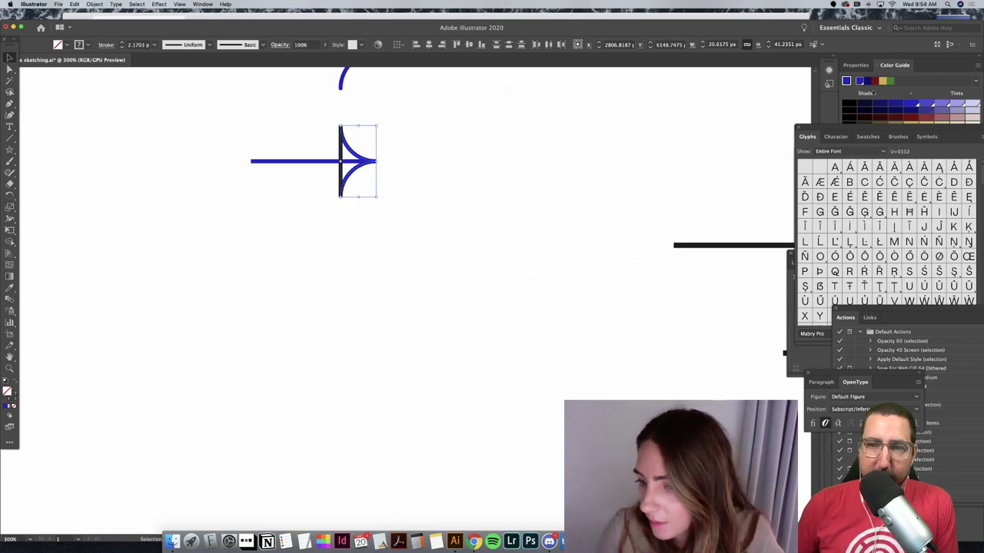
Step: Open the Pathfinder shape modes, try Minus Front on the arrow, then undo
drag(826, 128, 827, 306)
click(813, 160)
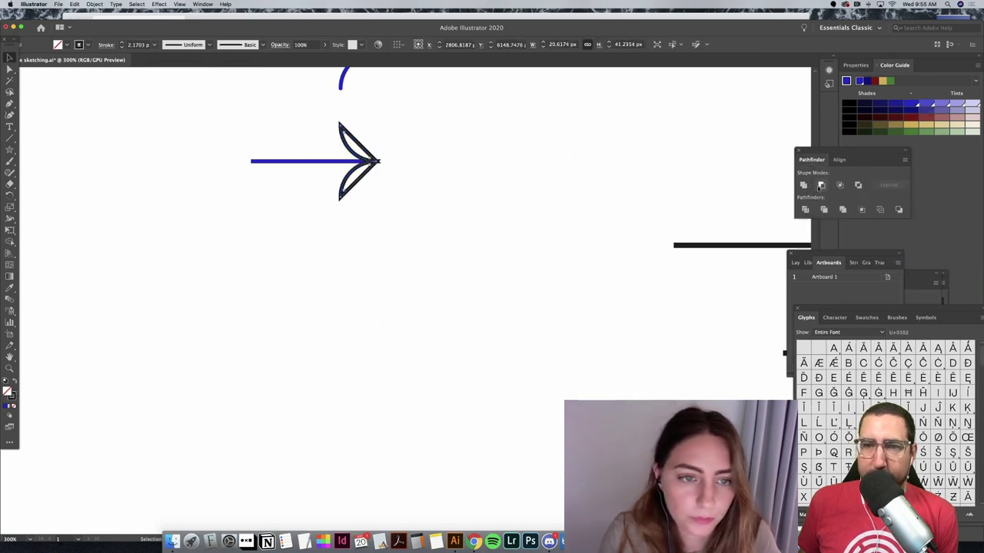
click(821, 185)
key(super+z)
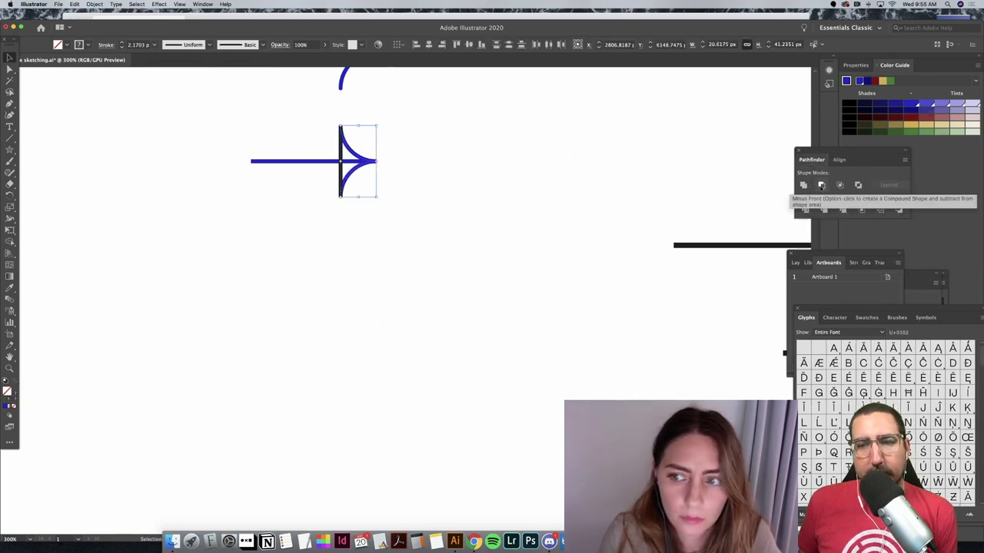
click(423, 162)
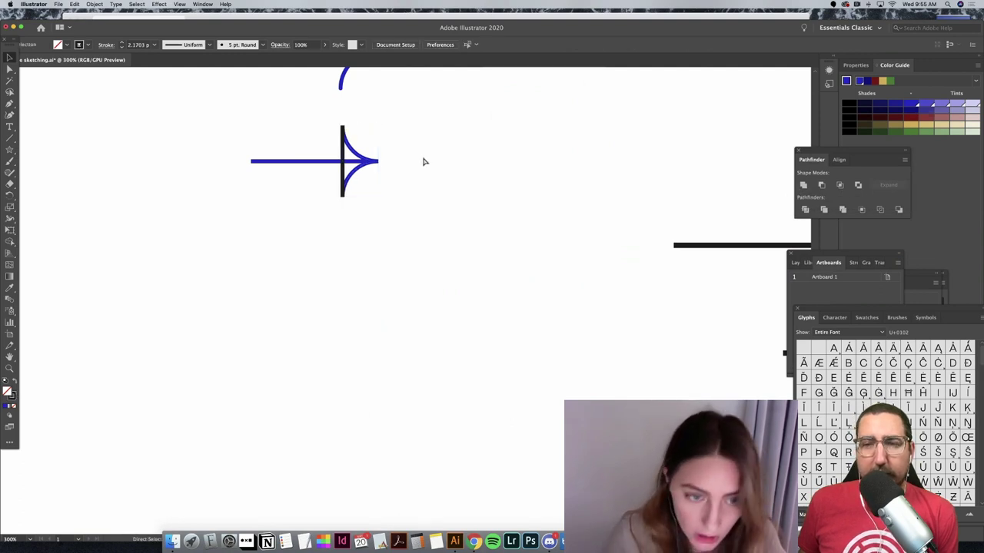
key(super+=)
key(super+=)
key(super+=)
Step: Expand the curved arrow and vertical line into outlined shapes
scroll(423, 161, up, 5)
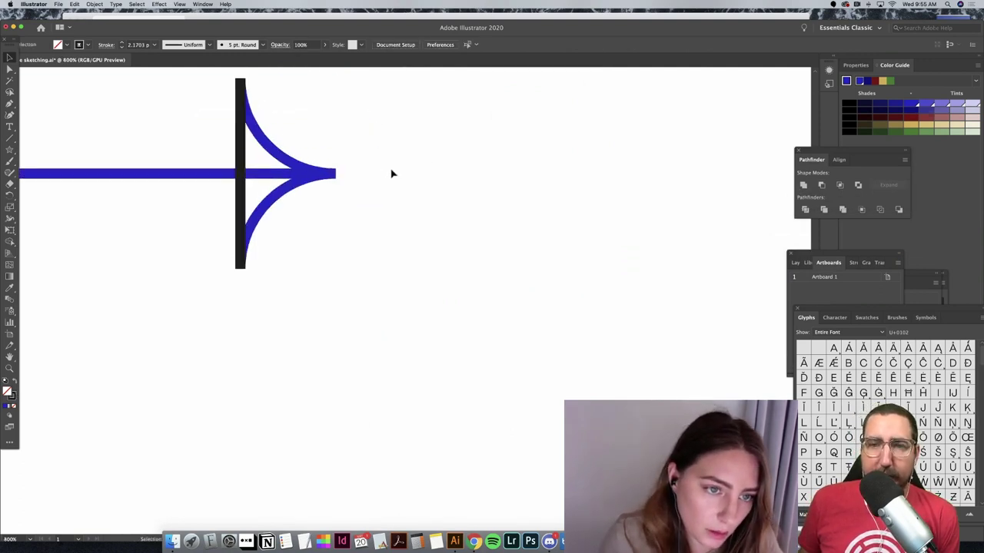
click(278, 252)
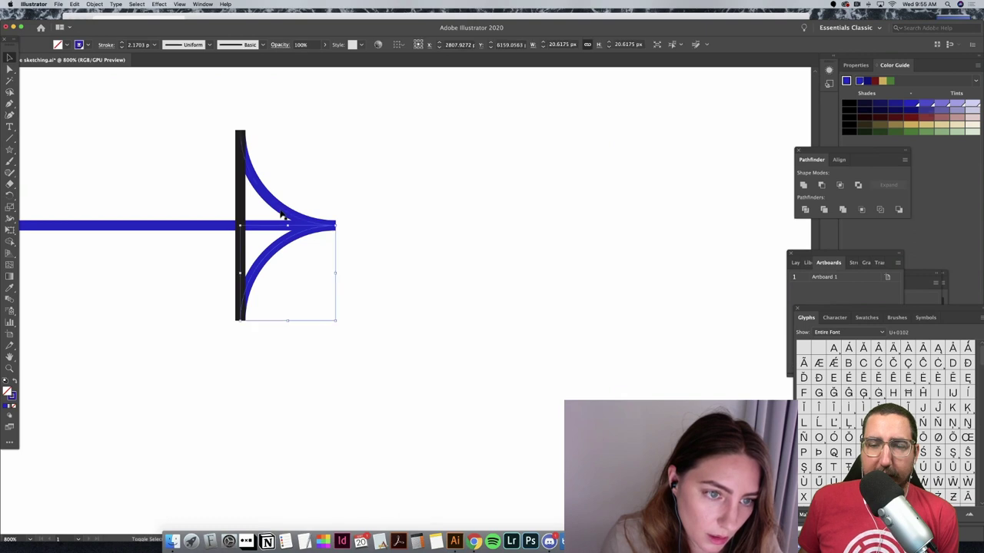
shift+click(240, 223)
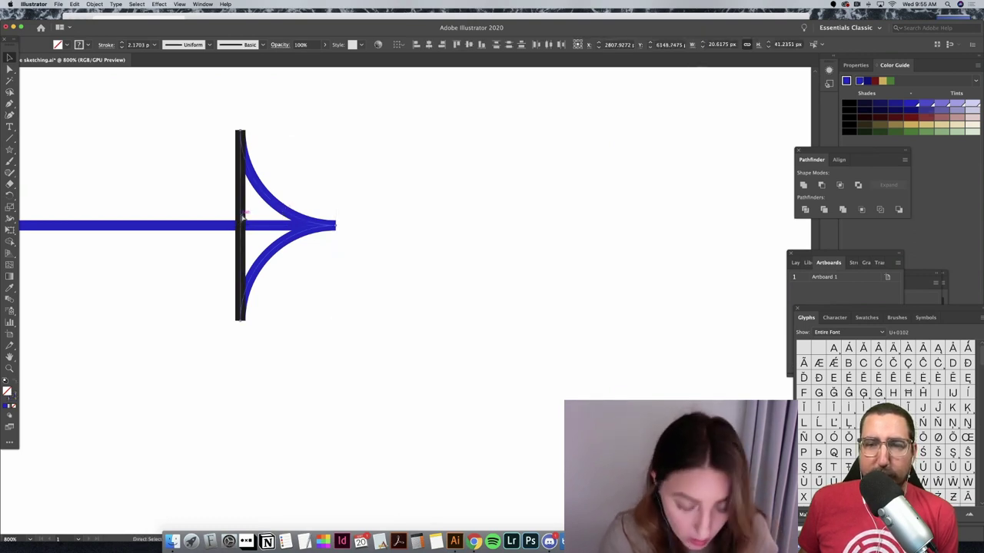
key(super+shift+e)
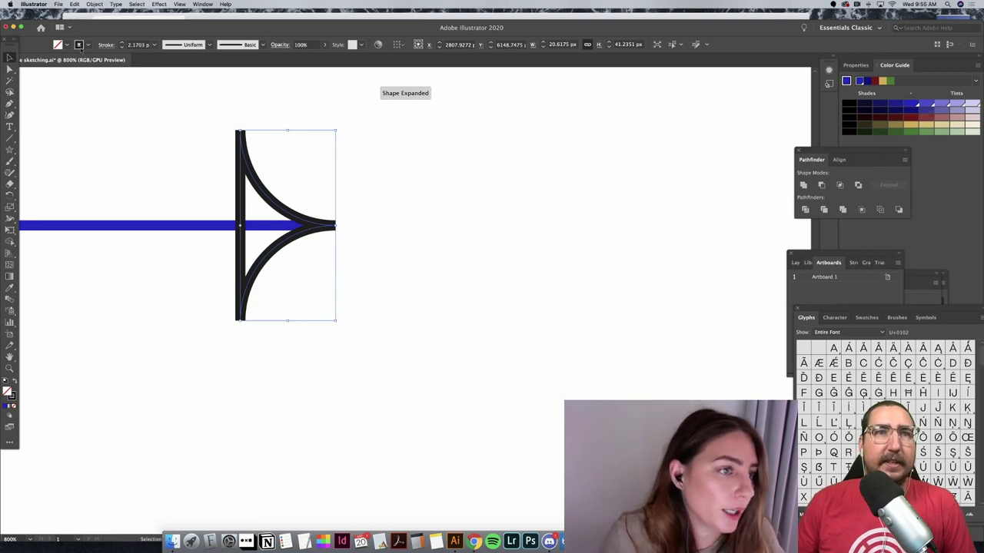
Step: Eyedropper the line's blue onto the shapes and fill the arrowhead solid blue
click(10, 288)
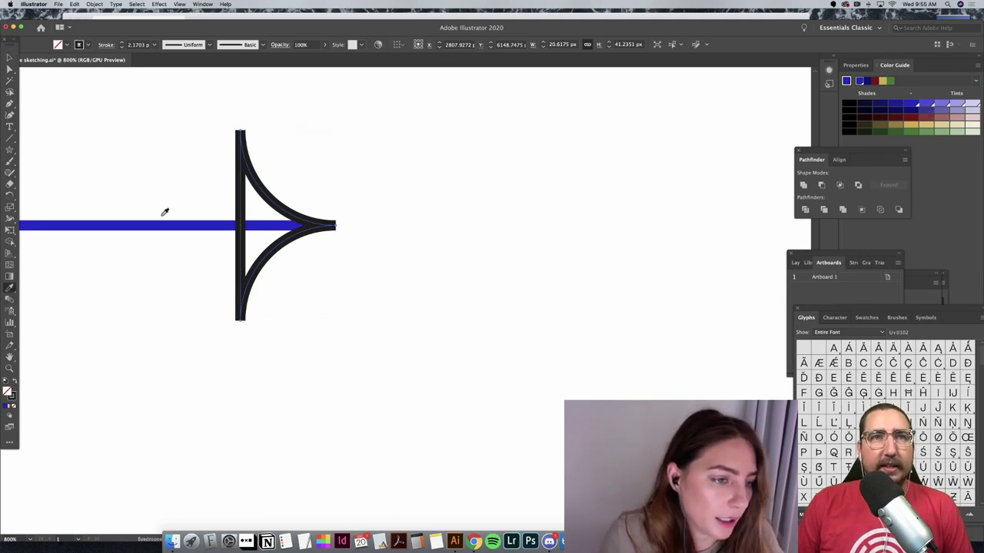
click(166, 223)
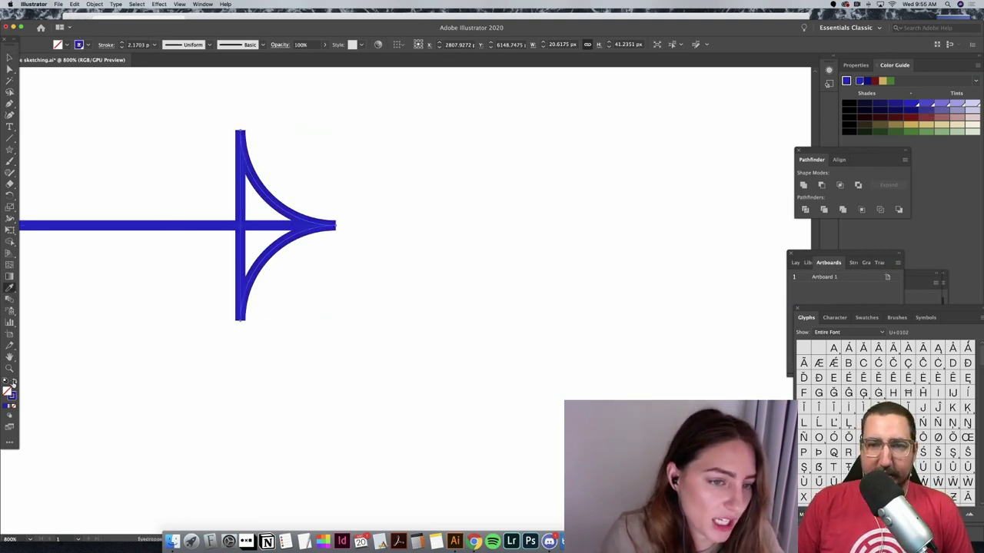
click(12, 382)
key(shift+x)
click(67, 45)
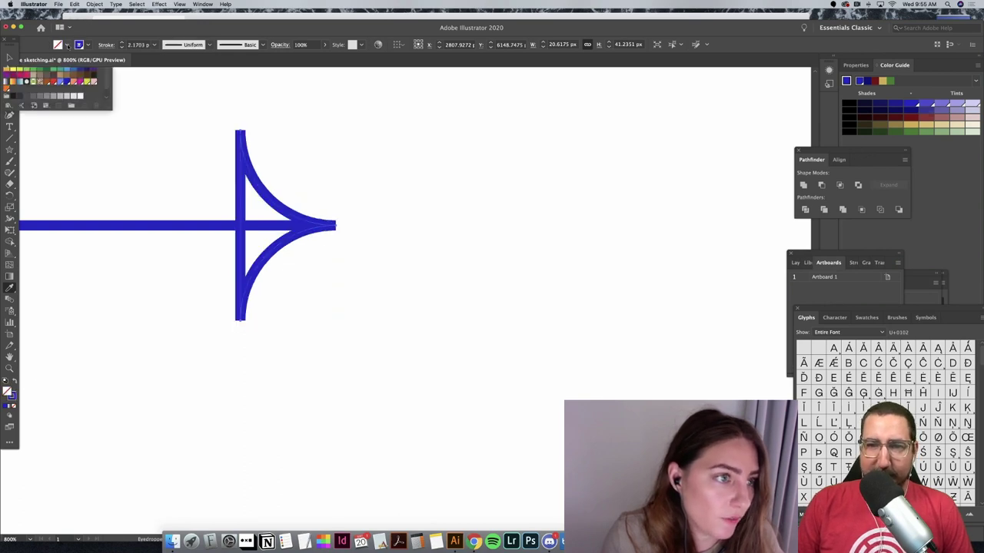
click(65, 81)
click(65, 45)
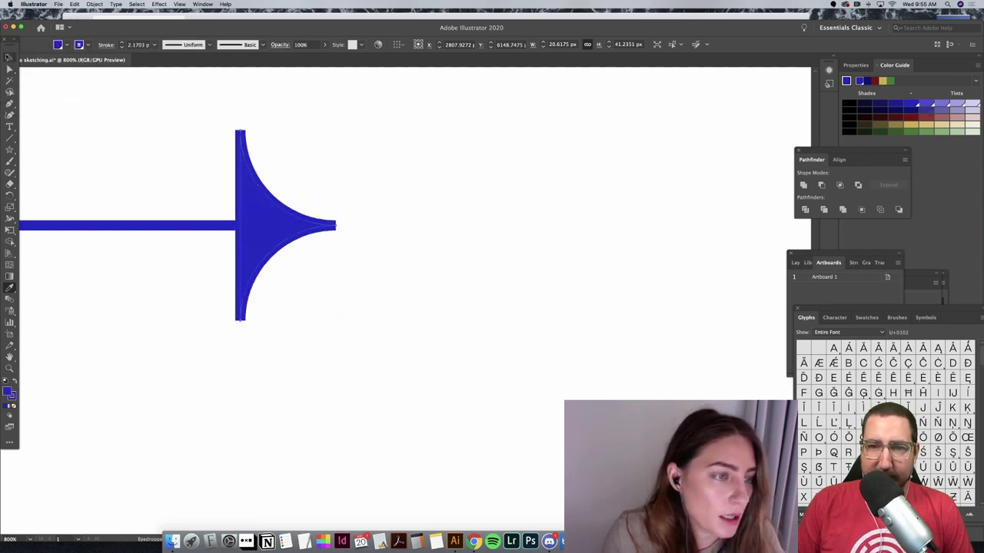
Step: Undo back to the open arrow, then paste the filled-head copy above the top arrow
key(v)
click(474, 252)
key(super+minus)
key(super+minus)
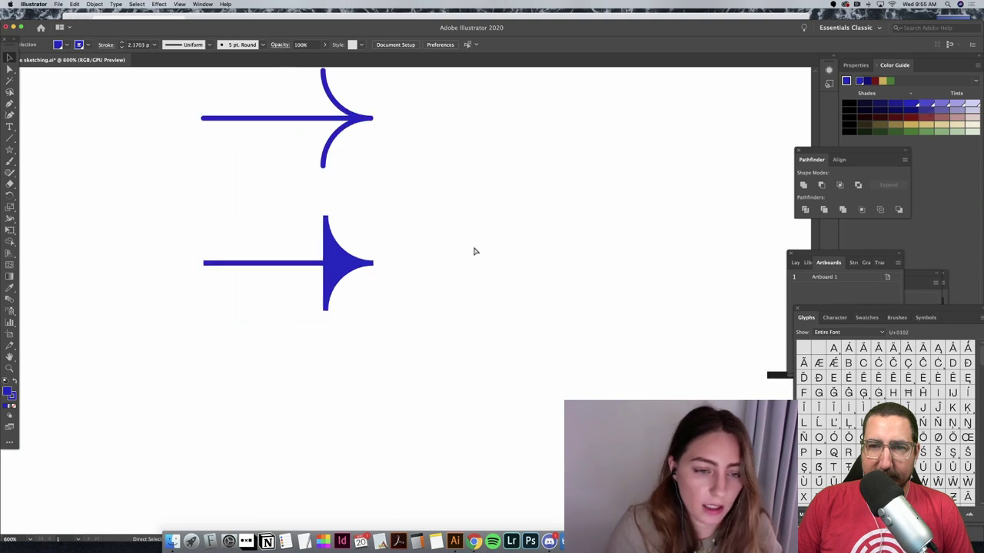
key(super+minus)
key(super+minus)
key(super+minus)
key(super+minus)
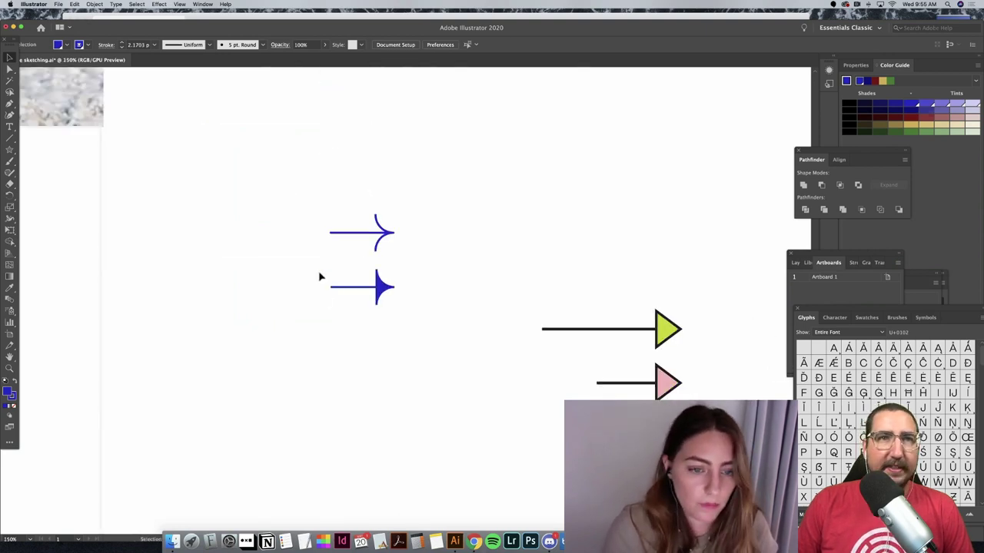
key(super+z)
key(super+z)
key(super+z)
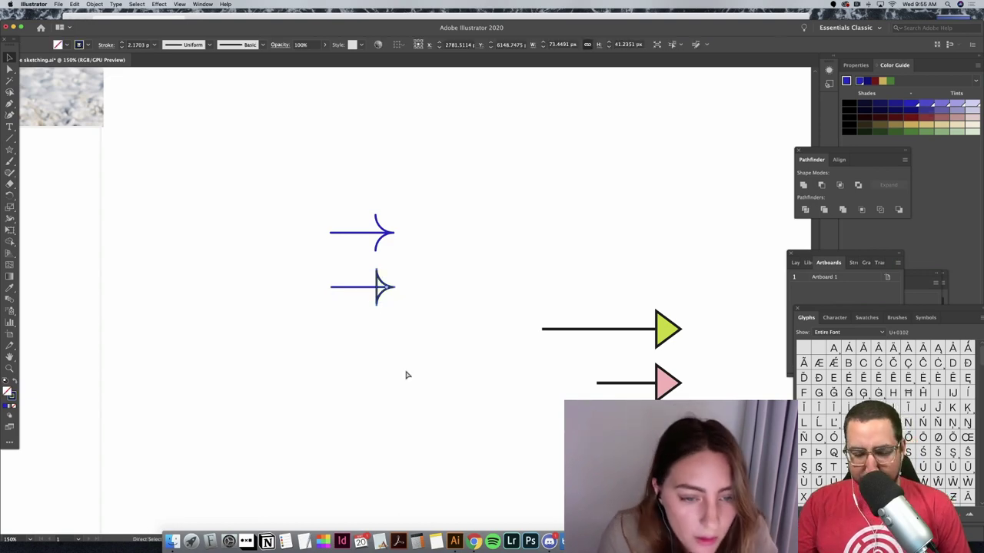
key(super+z)
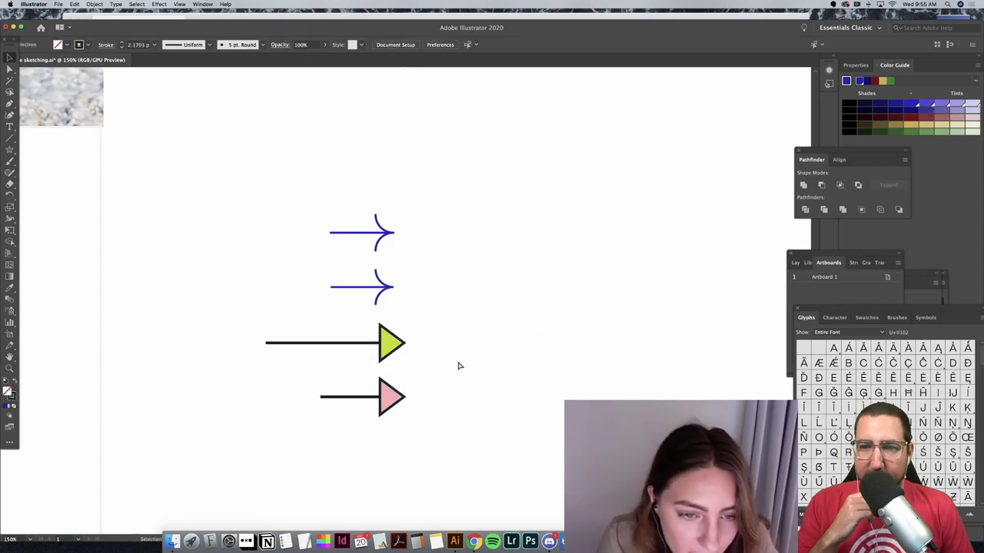
key(super+v)
drag(429, 307, 384, 192)
Step: Fill the top arrow's curved head magenta
click(439, 222)
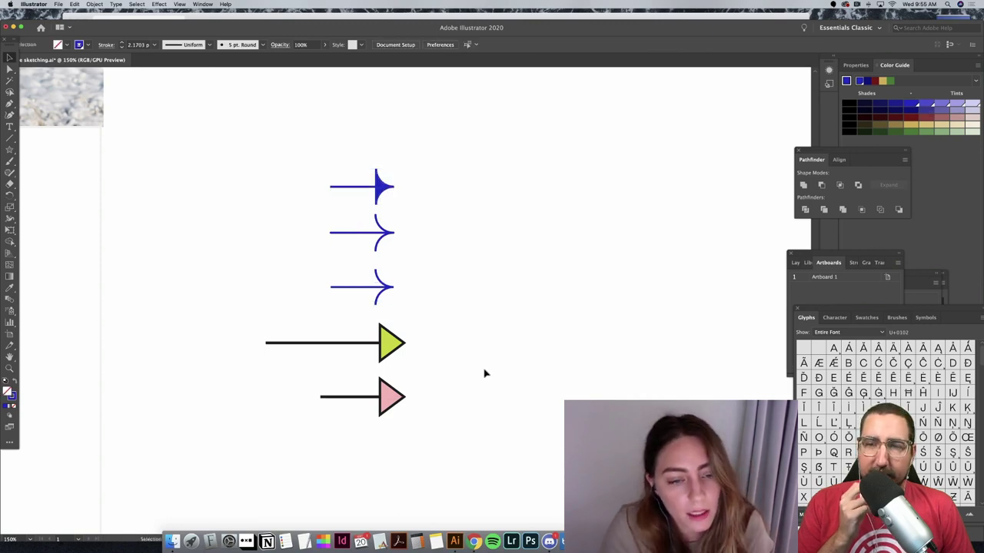
click(378, 181)
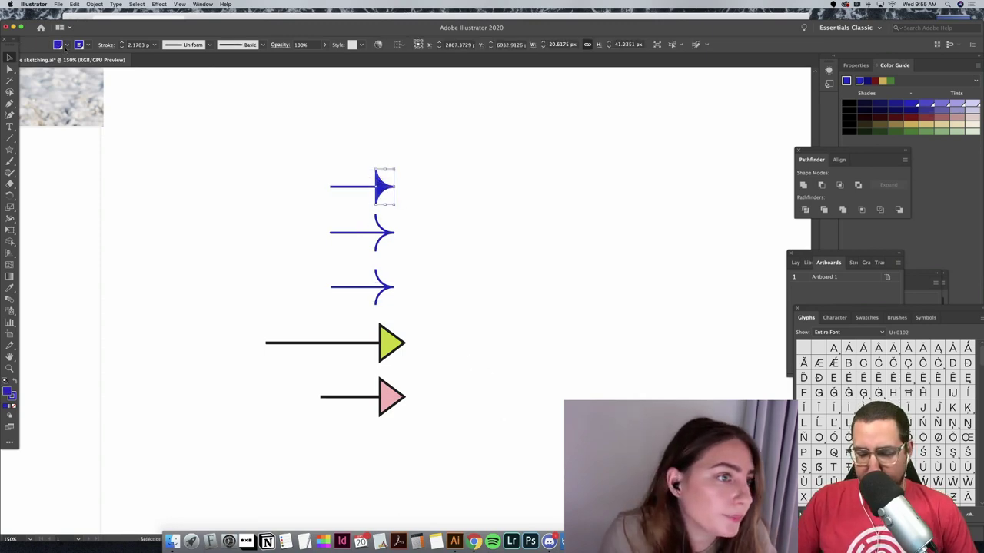
click(66, 44)
click(80, 82)
click(275, 153)
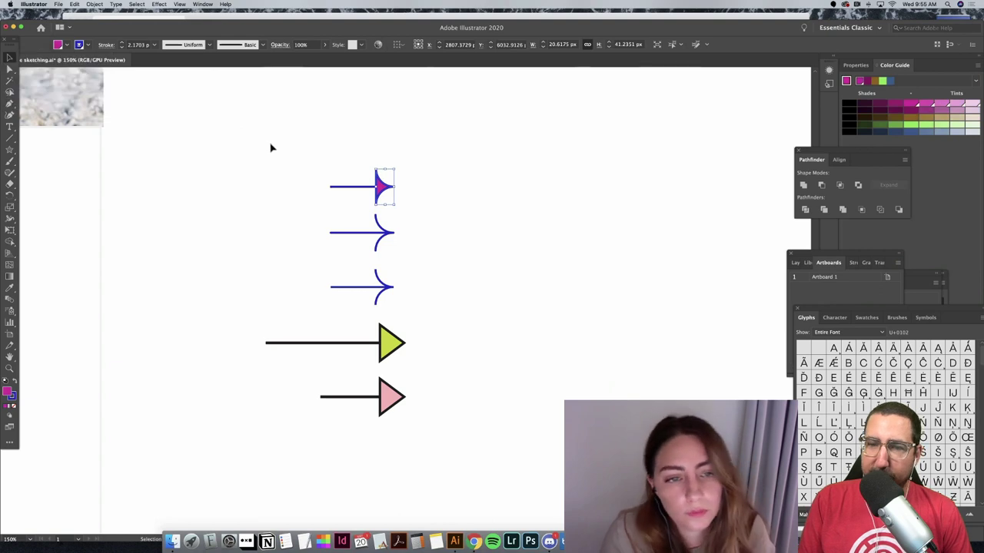
click(270, 143)
Step: Set the top arrow's stroke to black, leaving the magenta-headed arrow selected
click(399, 199)
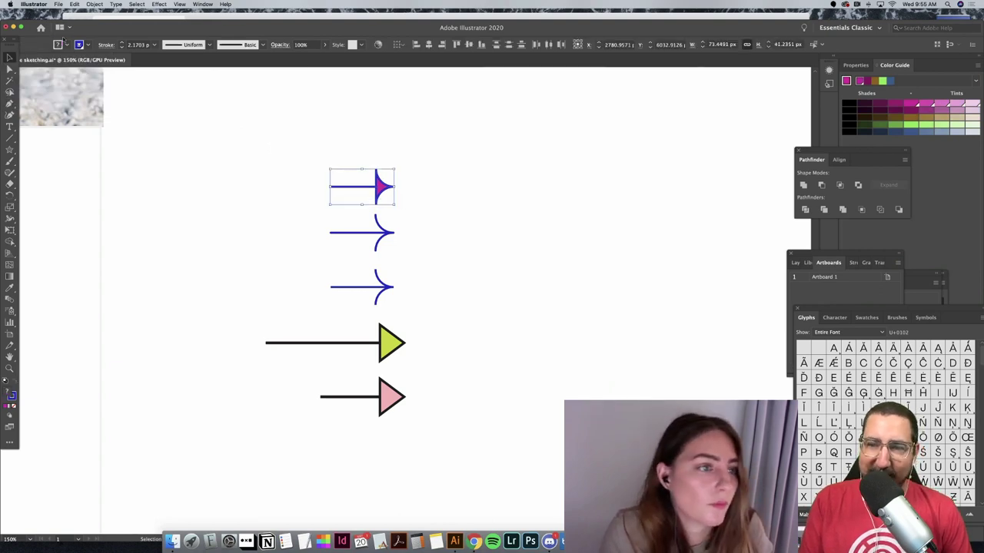
click(65, 45)
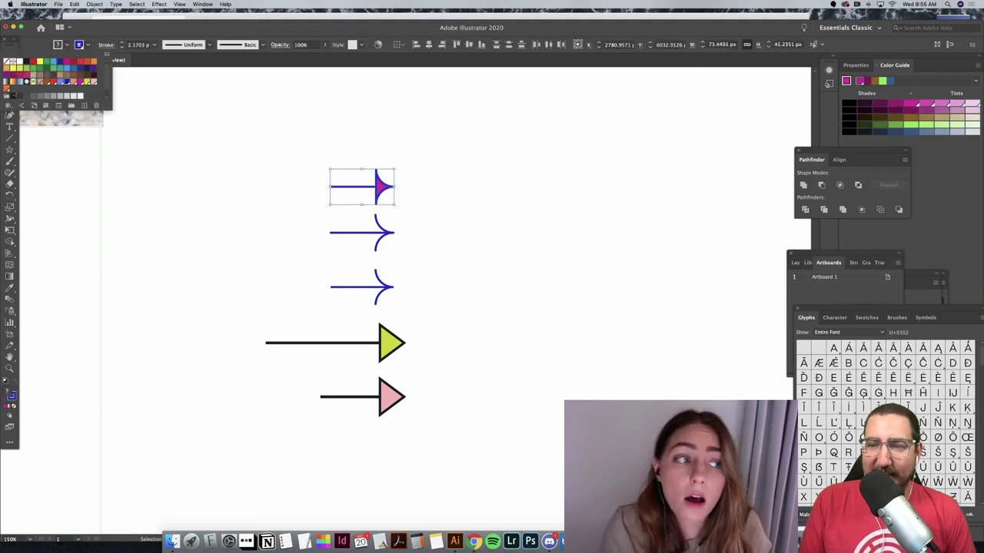
click(11, 96)
click(494, 162)
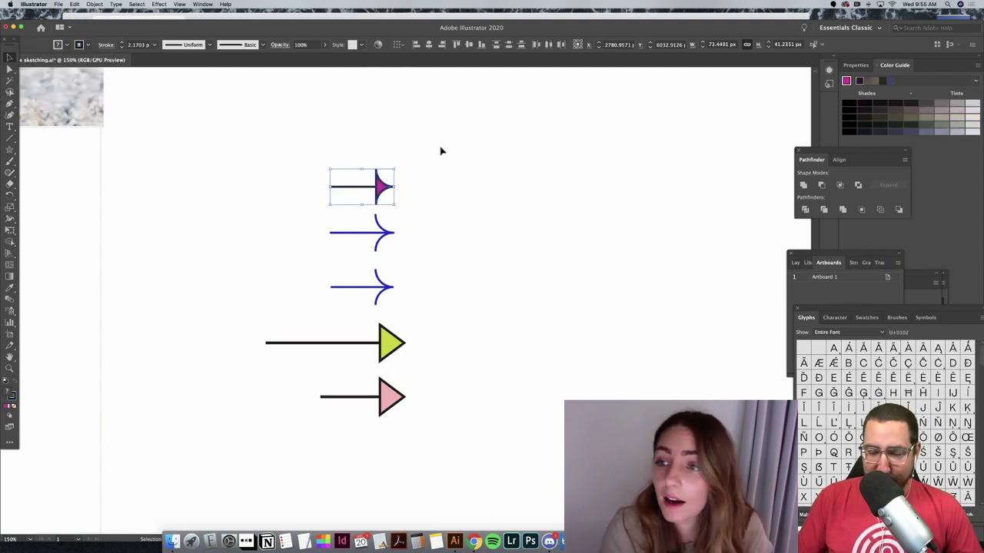
click(440, 151)
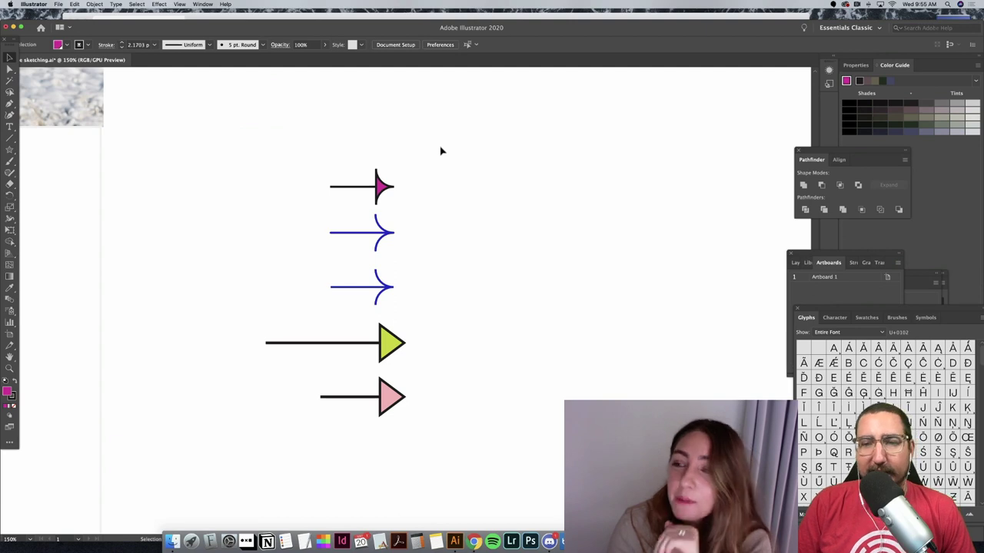
drag(333, 152, 432, 206)
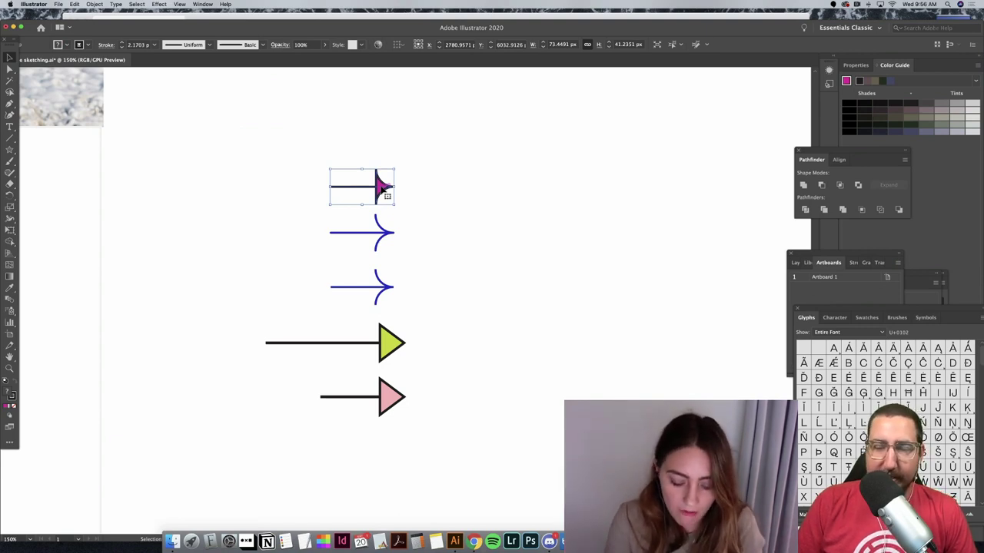
Step: Paste a copy of the magenta-headed arrow beside the towel image
key(super+minus)
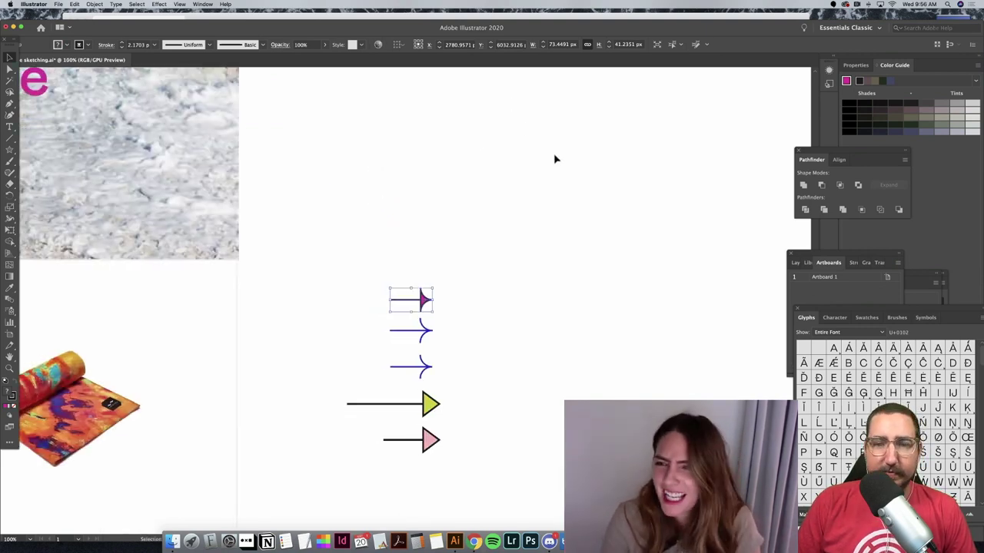
scroll(554, 158, left, 10)
key(super+v)
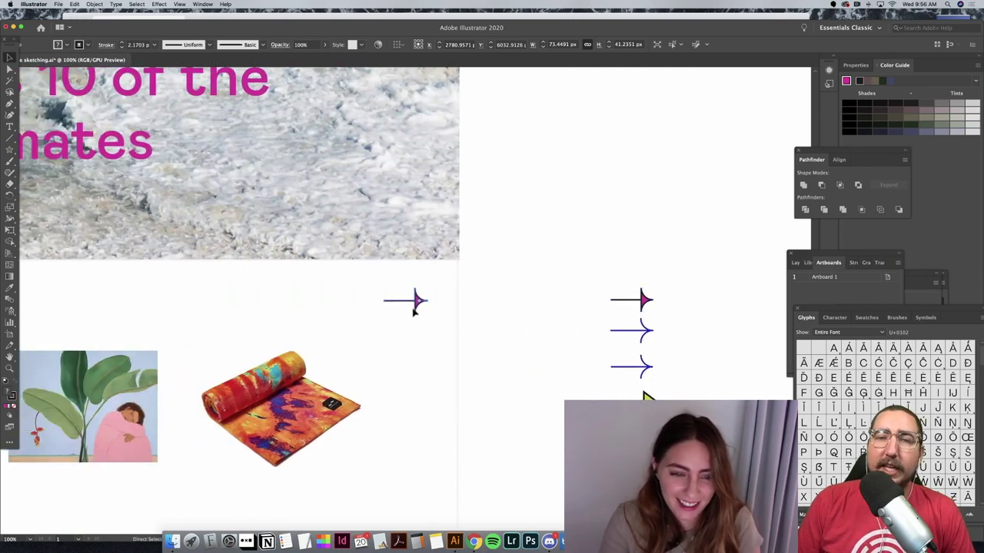
drag(415, 310, 421, 423)
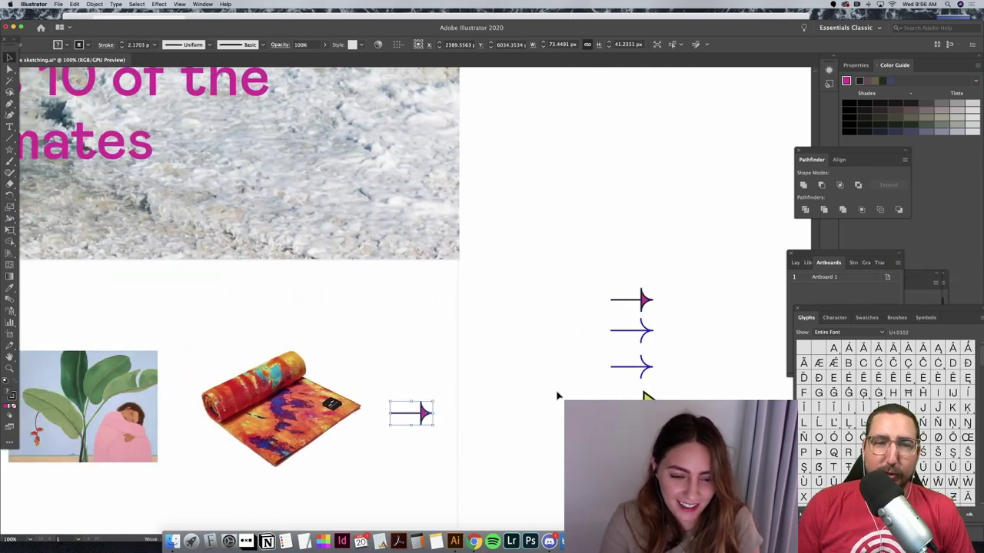
click(557, 396)
scroll(523, 413, left, 5)
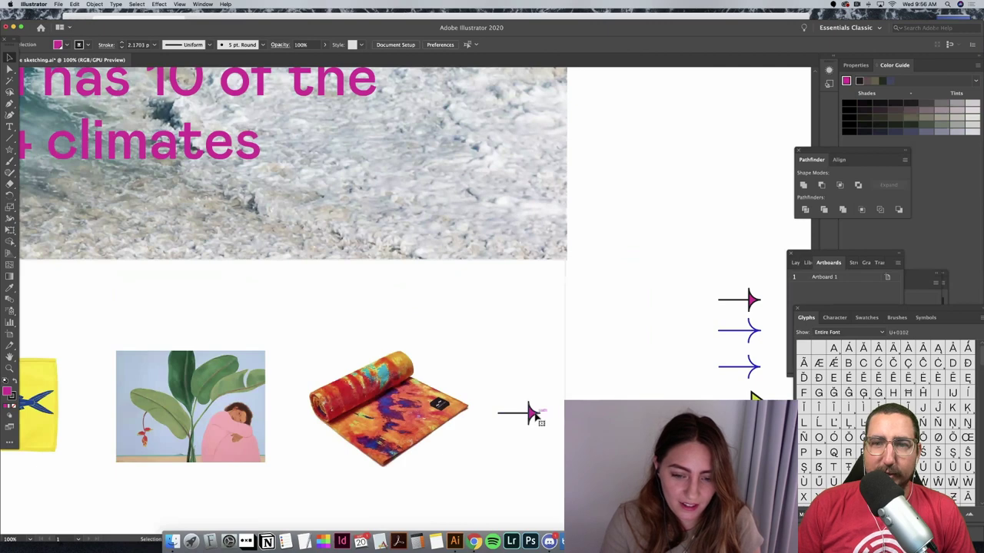
key(a)
drag(533, 415, 526, 415)
Step: Place the left-pointing arrow left of the shirt, align both arrows' tops and lower them level with the images
scroll(537, 415, left, 1)
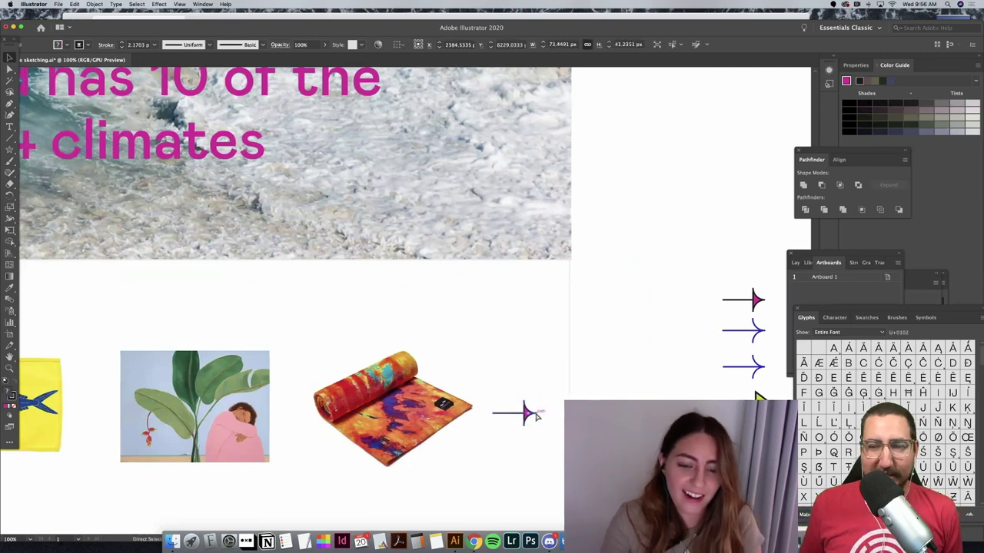
scroll(536, 415, left, 4)
drag(499, 327, 296, 337)
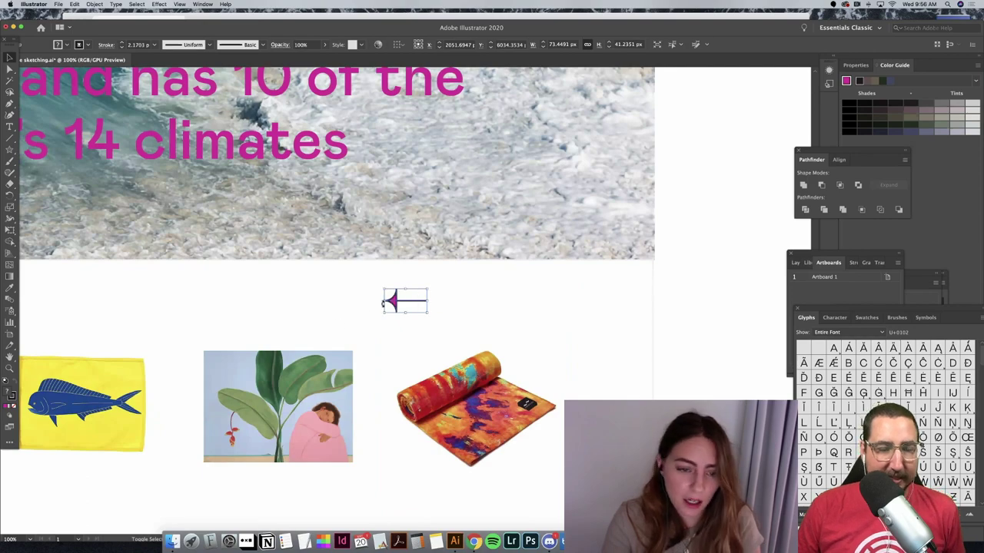
drag(390, 302, 168, 314)
key(super+minus)
key(super+minus)
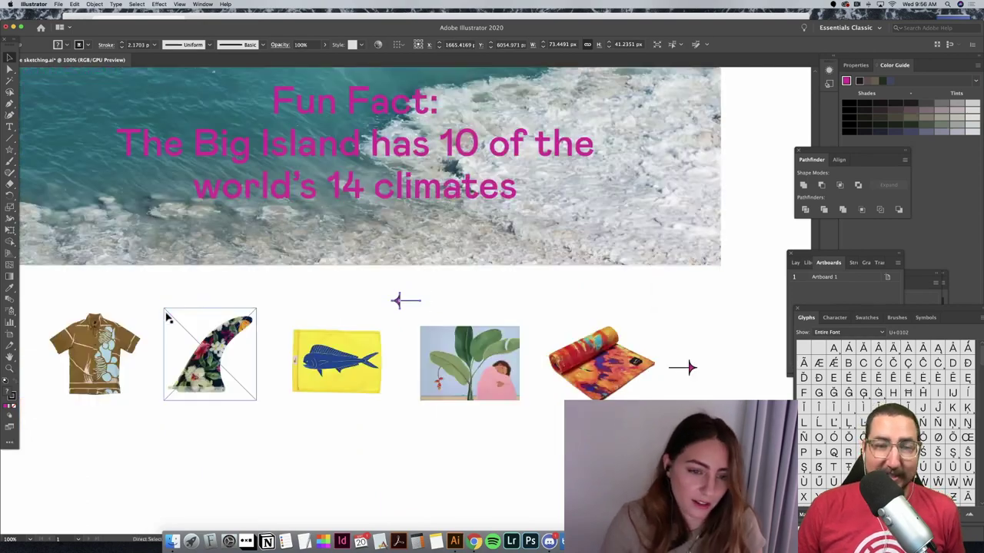
drag(400, 304, 112, 336)
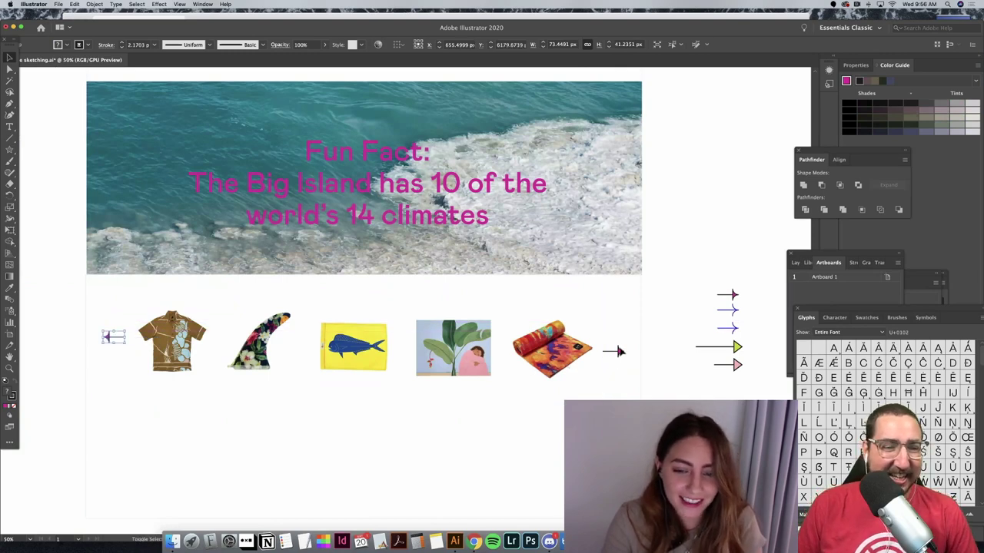
shift+click(615, 351)
scroll(615, 351, left, 1)
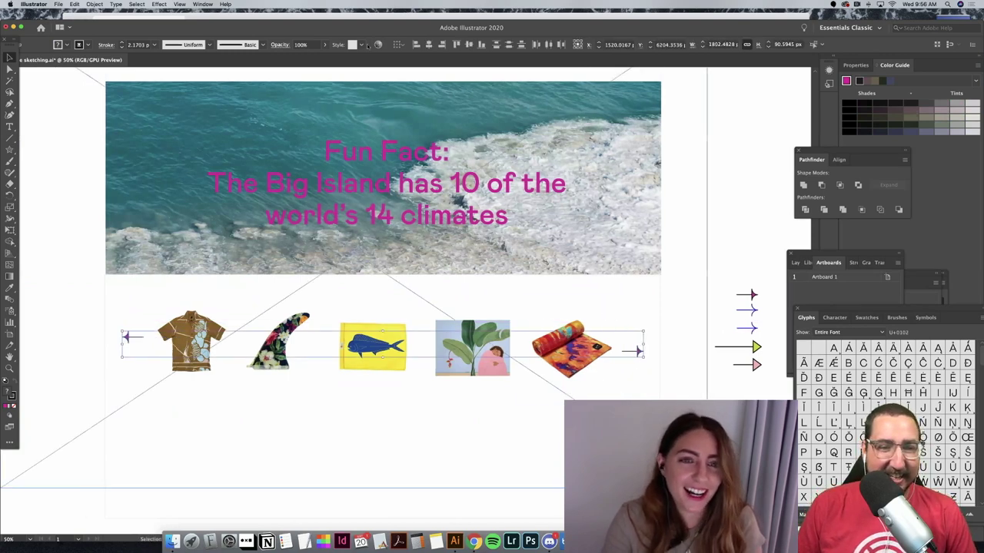
click(455, 43)
key(Down)
key(Down)
key(Down)
key(Down)
key(Down)
key(Down)
key(Down)
key(Down)
key(Down)
key(Down)
key(Down)
key(Down)
key(Down)
key(Down)
key(Down)
key(Down)
key(Down)
key(Down)
key(Down)
key(Down)
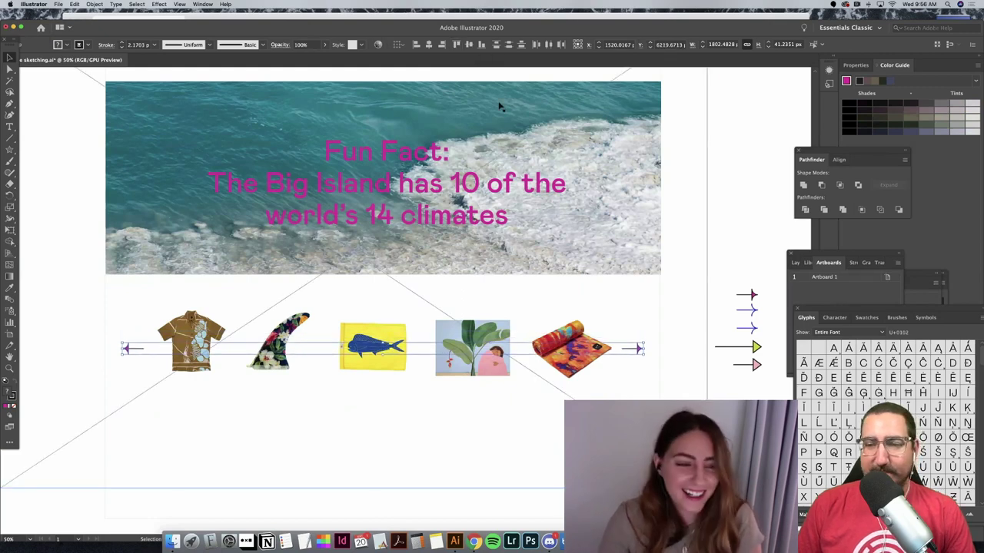
Step: Shrink the five product images and move them between the arrows
click(191, 341)
shift+click(278, 341)
shift+click(373, 345)
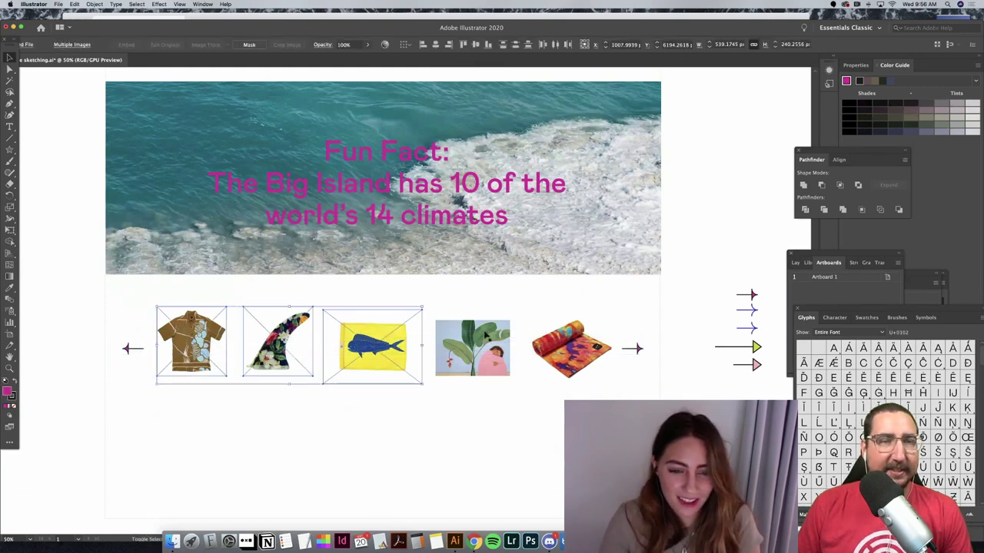
shift+click(472, 348)
shift+click(571, 349)
drag(621, 300, 586, 313)
drag(470, 377, 490, 347)
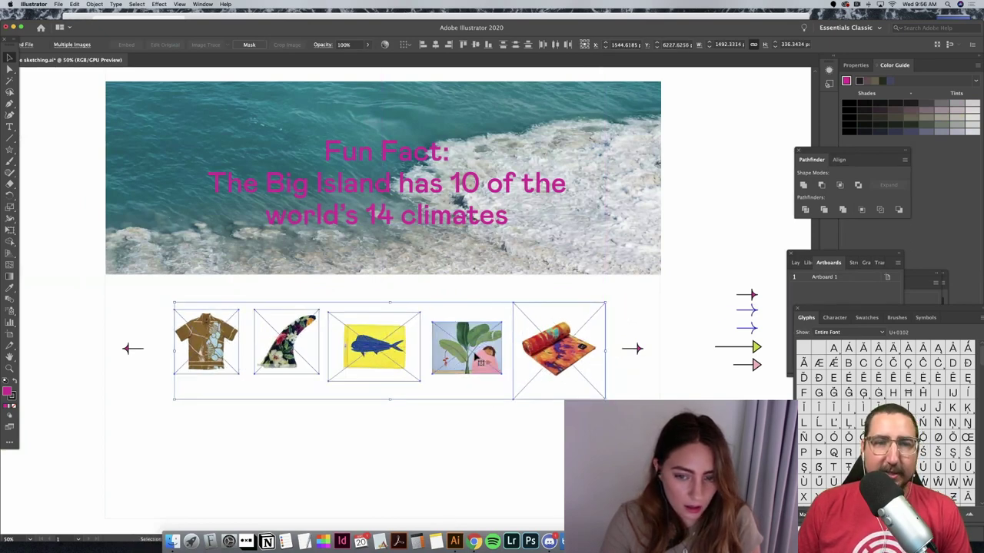
click(651, 362)
Step: Nudge the left arrow rightward toward the shirt
click(634, 350)
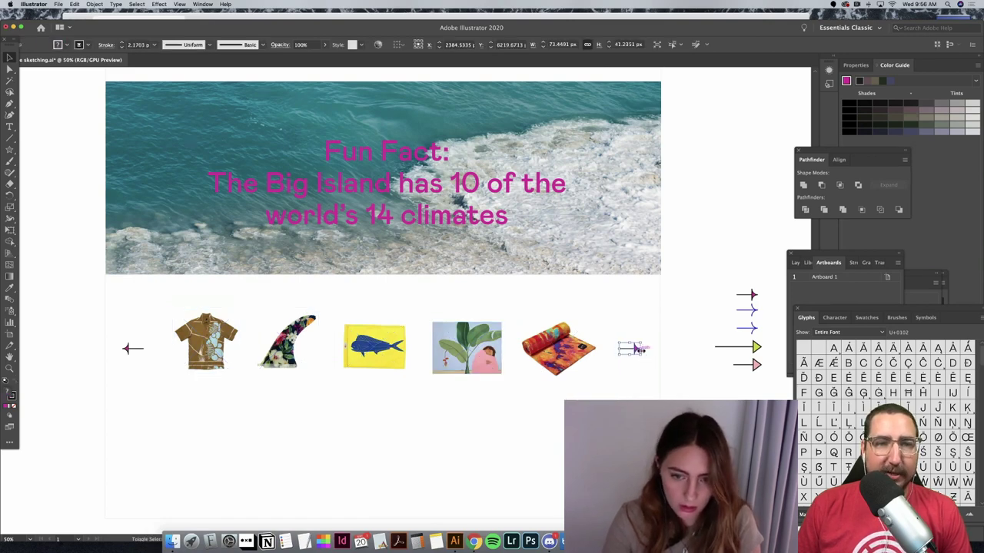
click(127, 351)
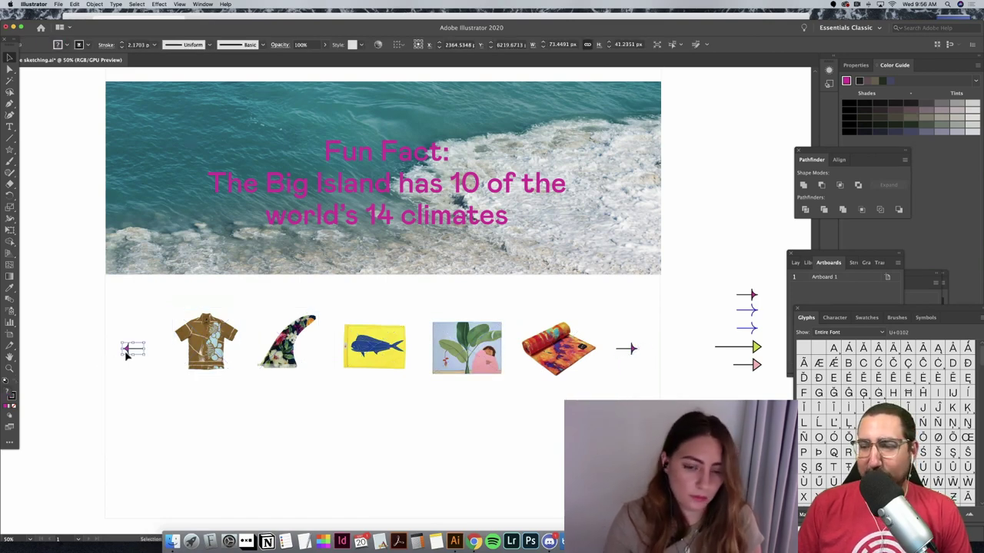
key(Right)
key(Right)
key(Right)
key(Right)
key(Right)
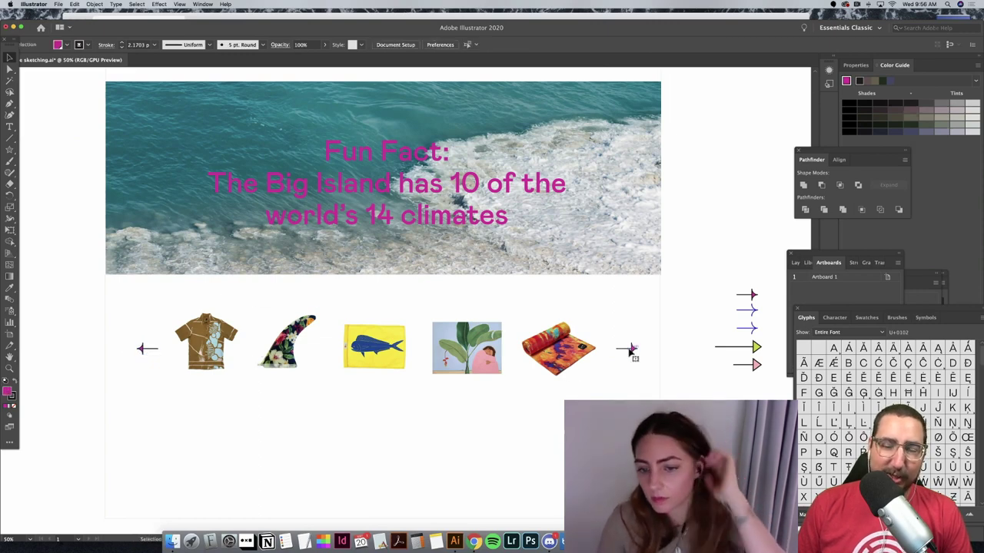
Step: Give both small flanking arrows a yellow-green stroke
click(629, 350)
shift+click(142, 347)
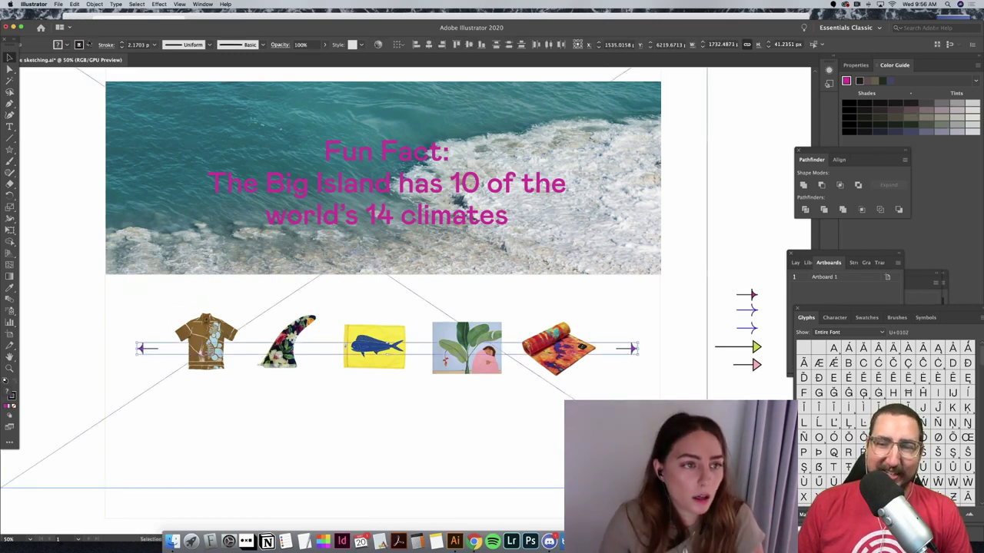
click(86, 44)
click(86, 82)
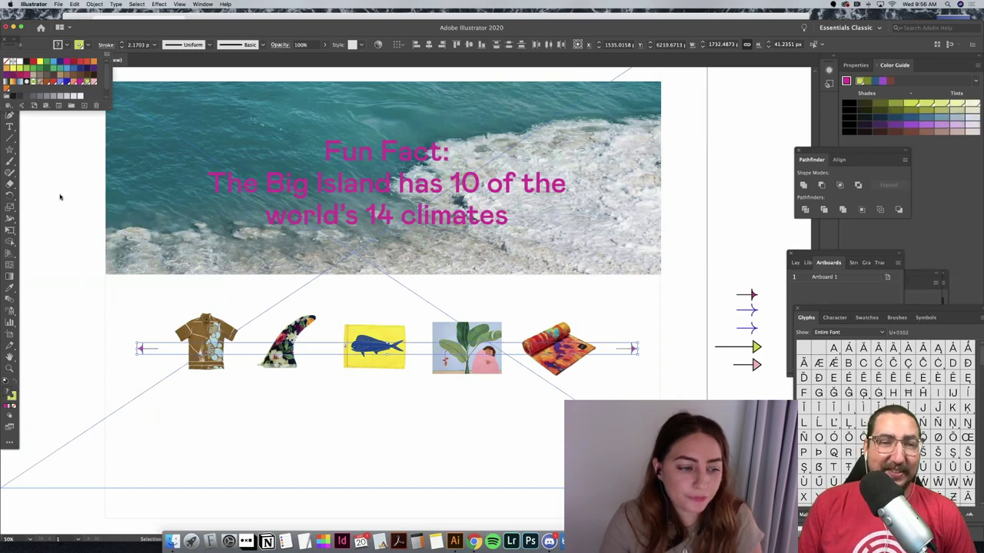
click(55, 195)
click(57, 194)
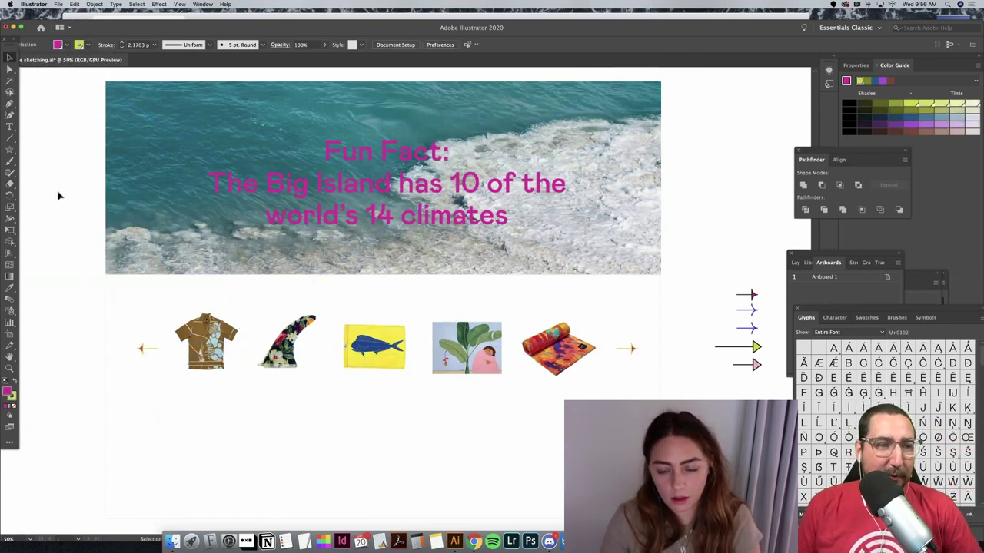
Step: Delete both small arrows from the ends of the product row
click(143, 350)
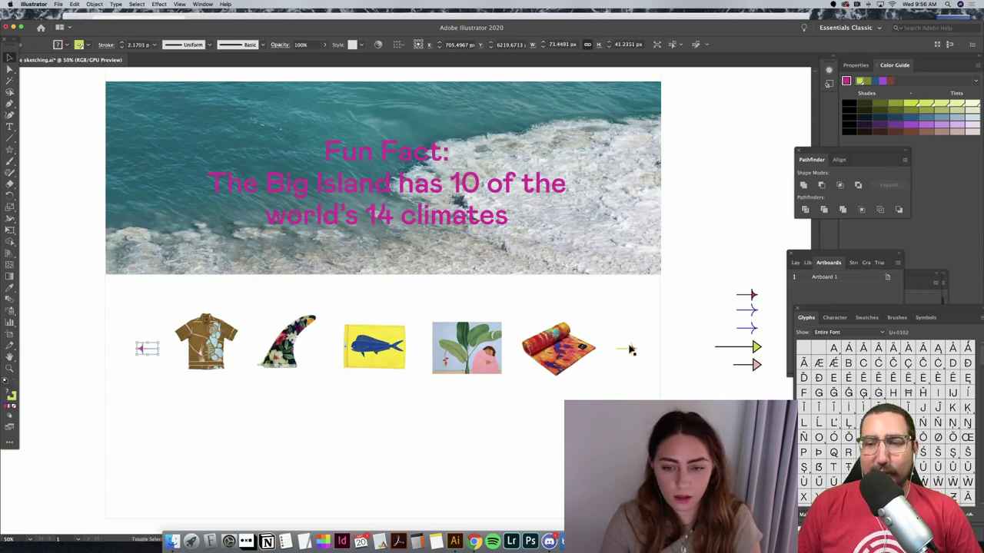
shift+click(632, 350)
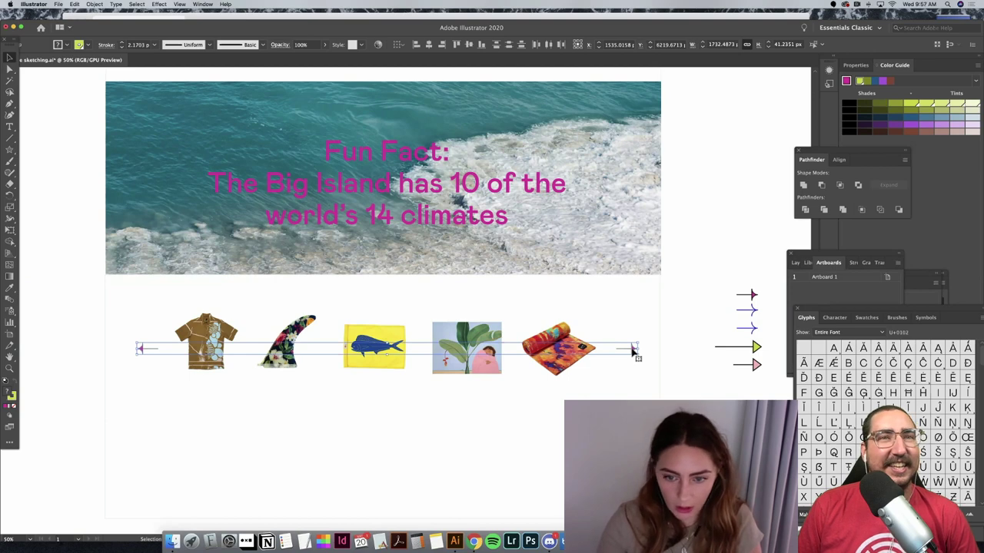
click(67, 316)
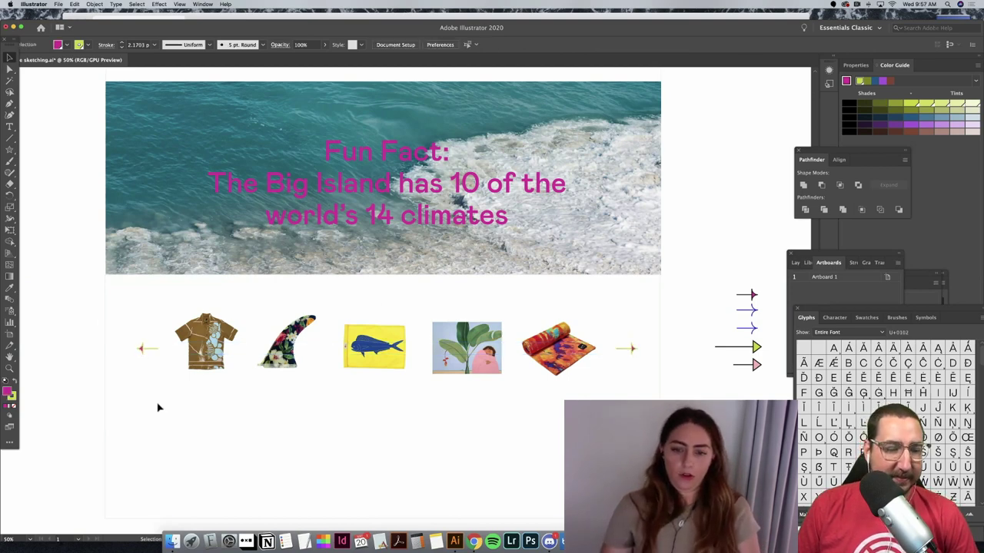
click(141, 351)
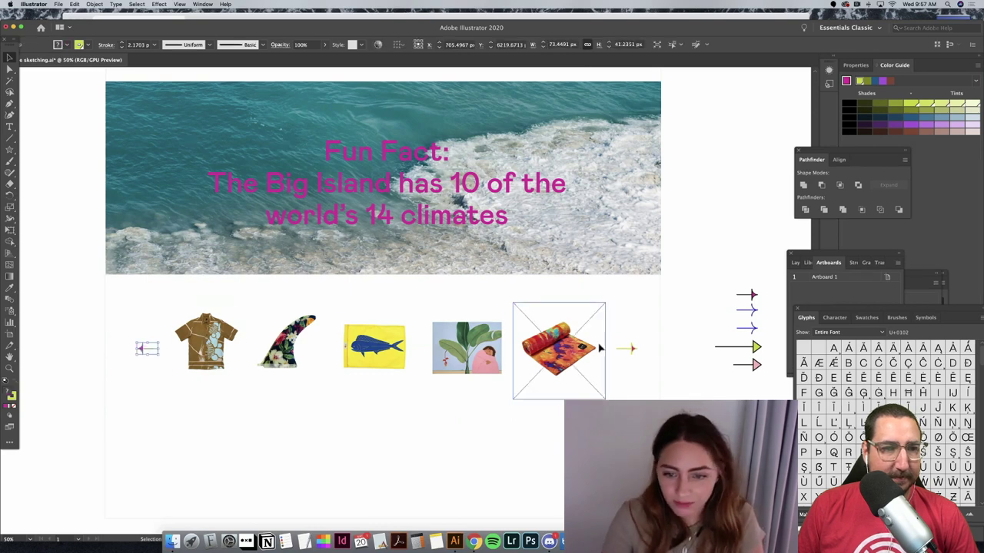
shift+click(632, 351)
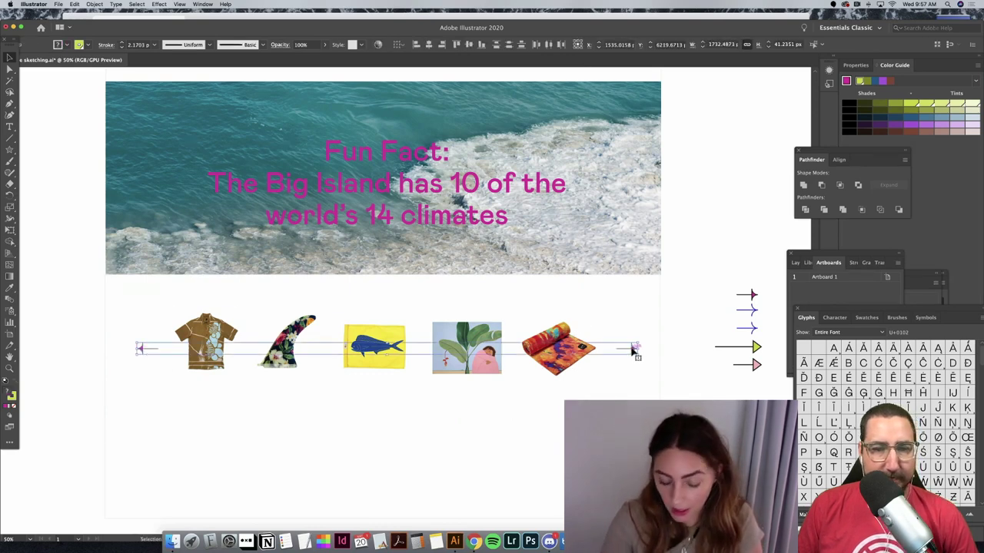
key(Delete)
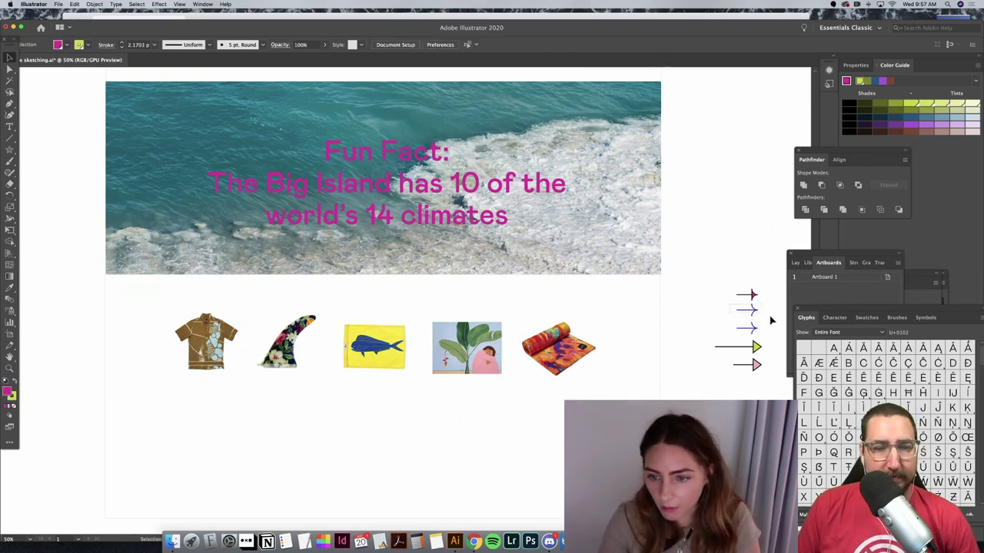
Step: Paste a copy of the thin blue arrow to the right of the towel image
key(a)
drag(772, 320, 740, 332)
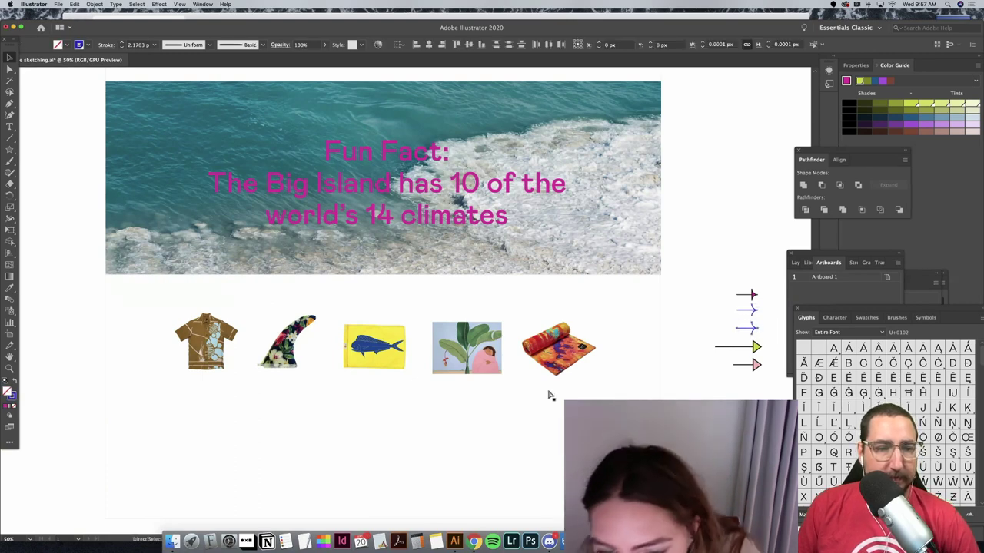
key(super+v)
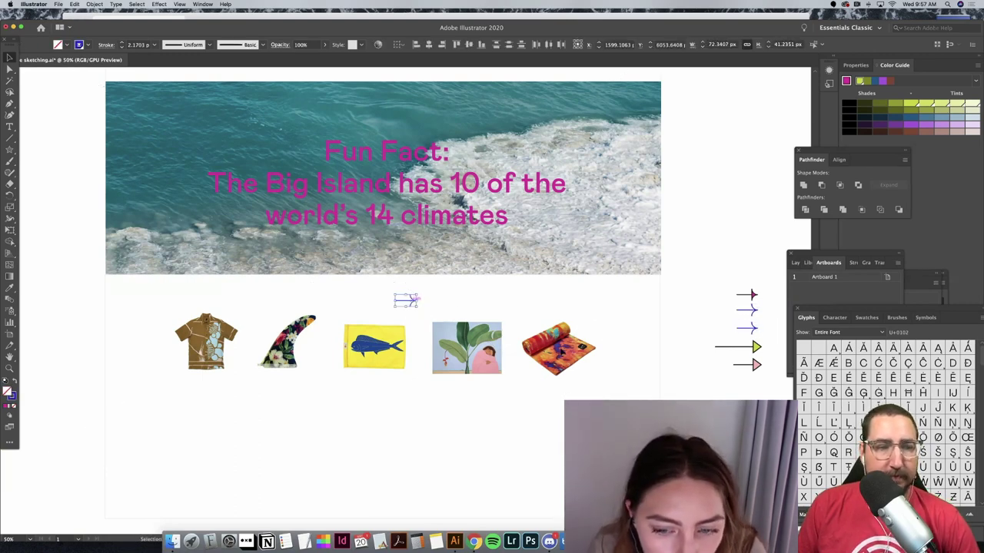
drag(619, 355, 635, 351)
click(429, 394)
Step: Paste another blue arrow left of the shirt, align both arrows' tops and lower them level with the images
key(super+v)
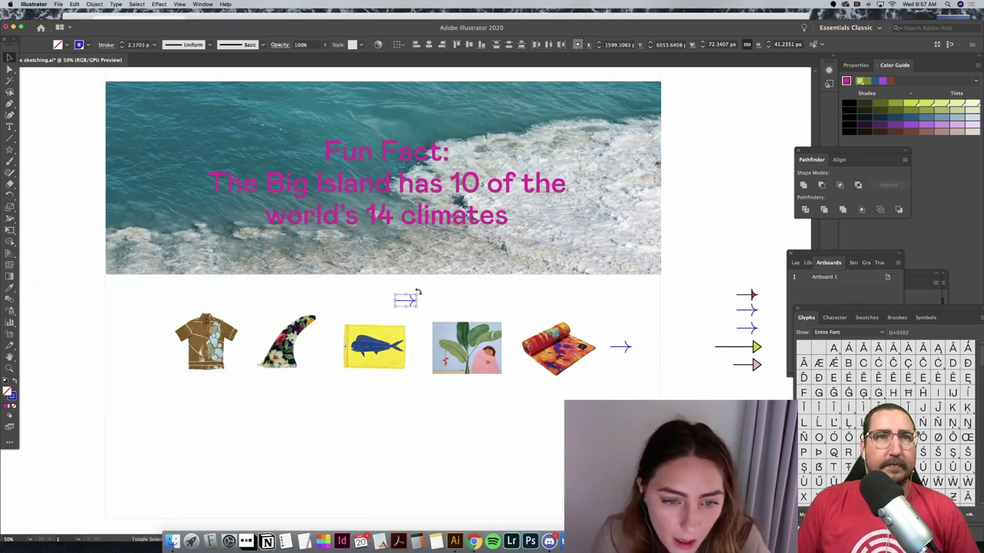
drag(405, 300, 140, 340)
shift+click(624, 347)
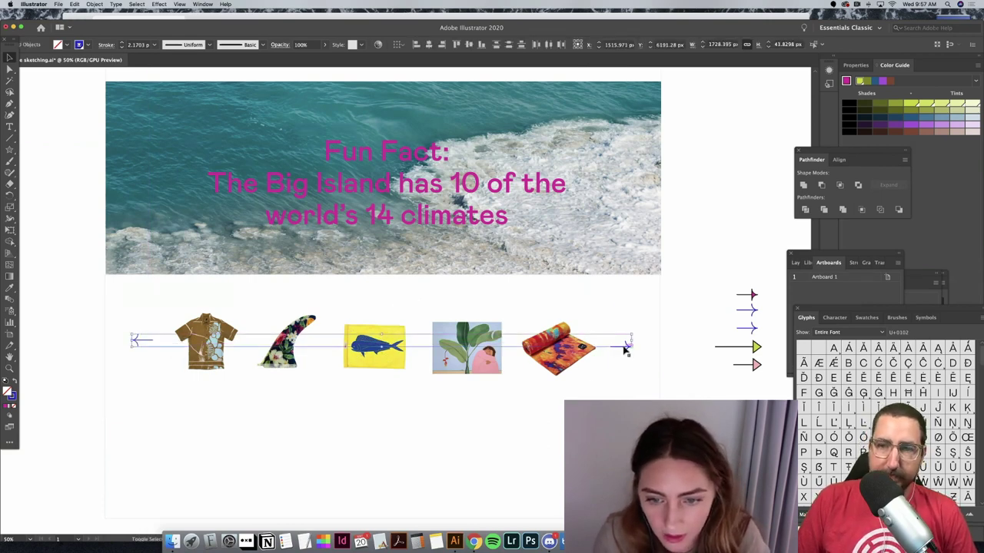
click(674, 357)
click(626, 351)
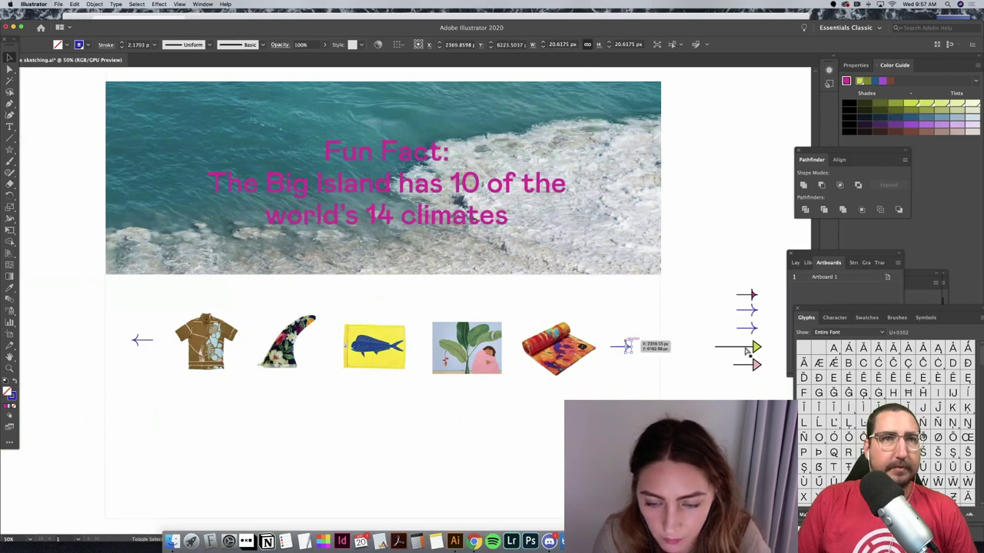
click(628, 350)
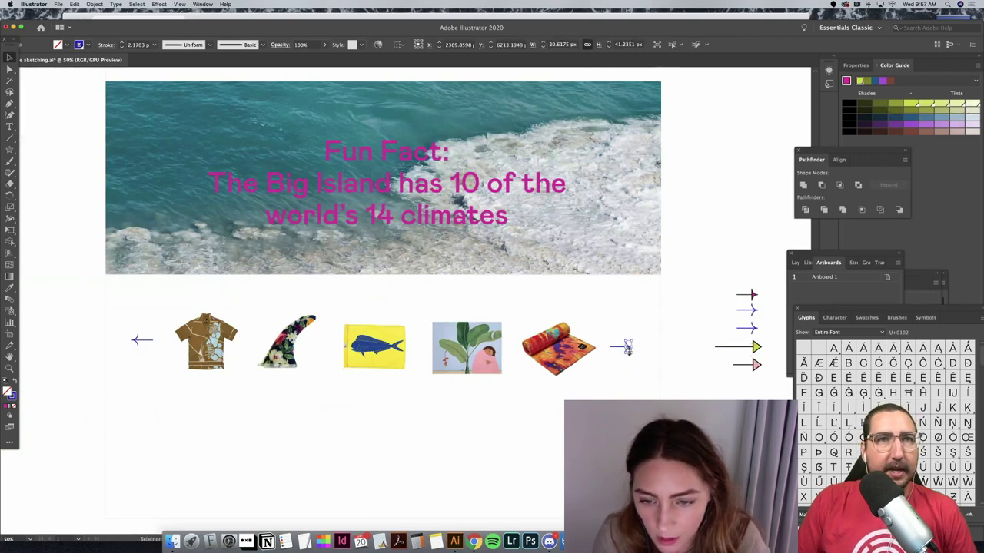
shift+click(133, 341)
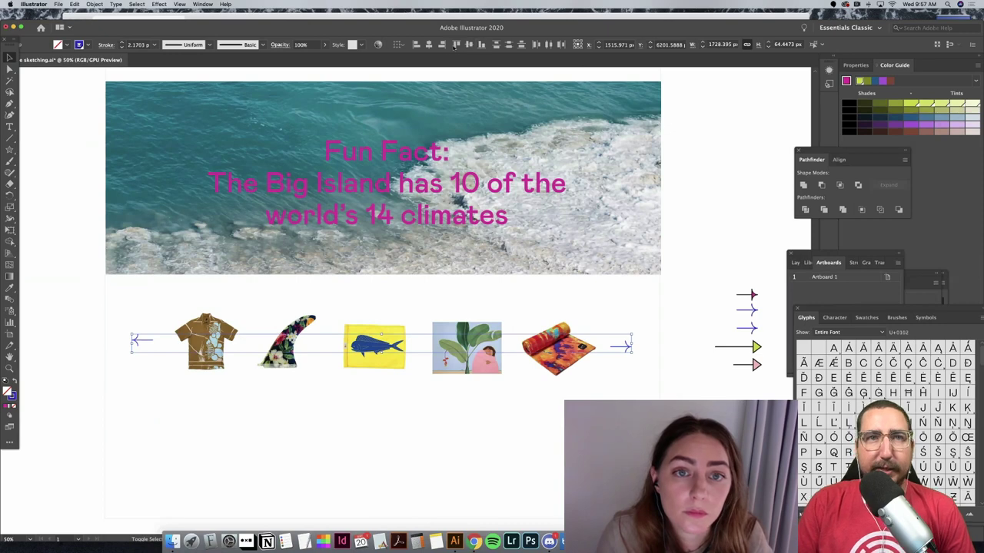
click(455, 44)
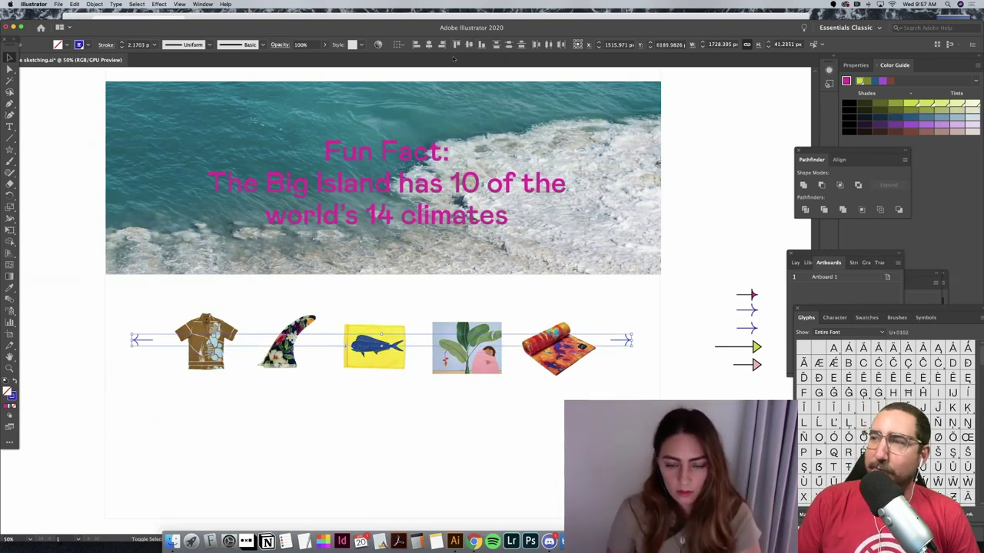
key(Down)
key(Down)
key(Down)
key(Down)
key(Down)
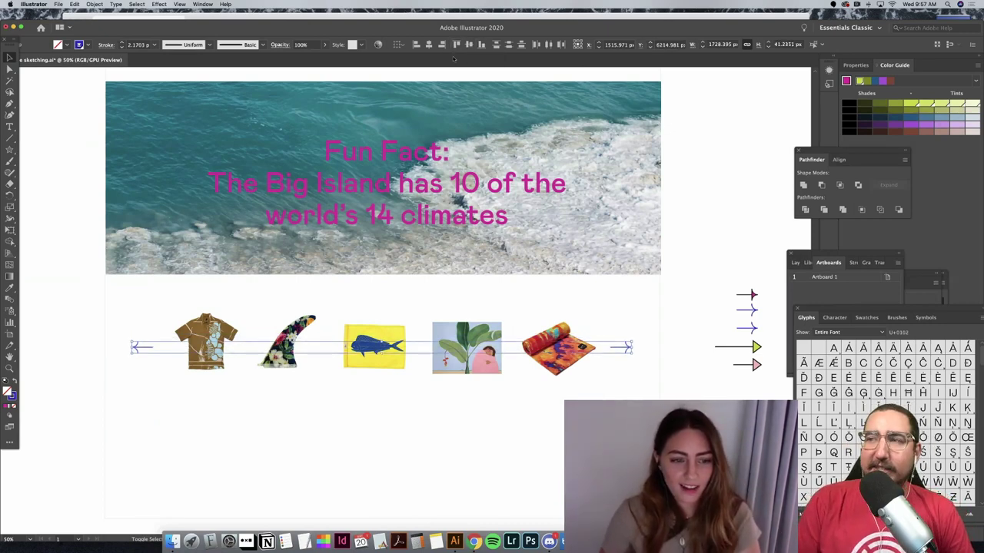
click(751, 220)
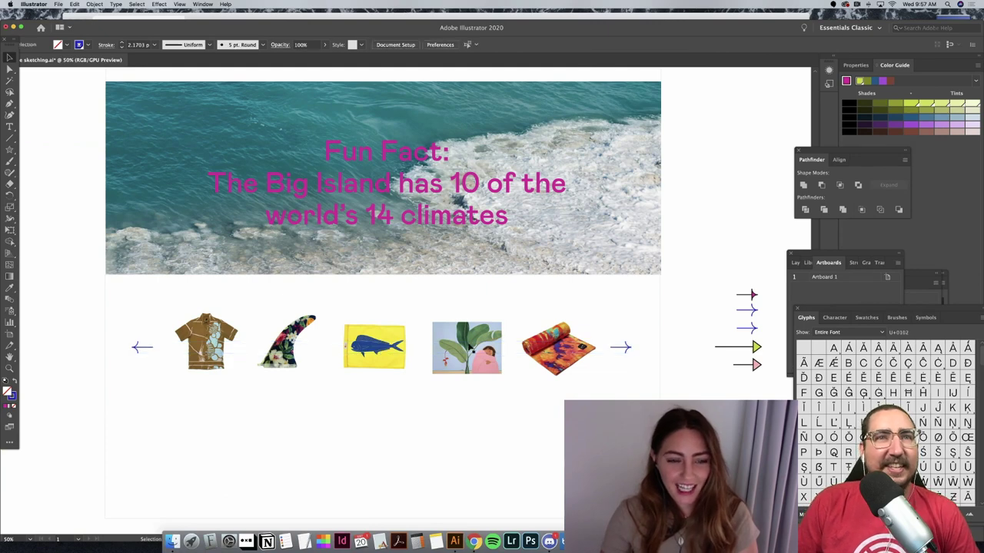
Step: Nudge the surf-fin and shirt images right to even out the spacing
click(413, 337)
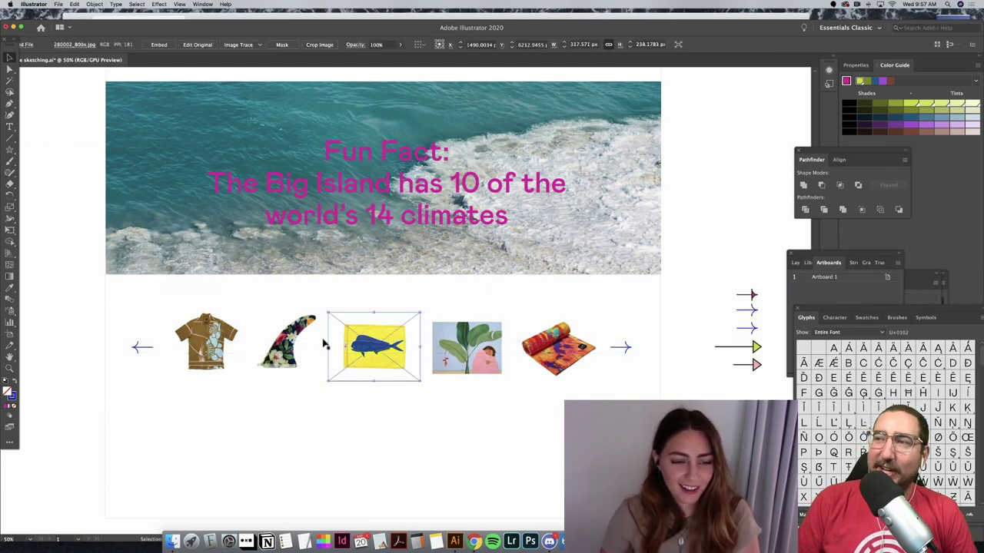
click(281, 352)
key(Right)
key(Right)
key(Right)
key(Right)
key(Right)
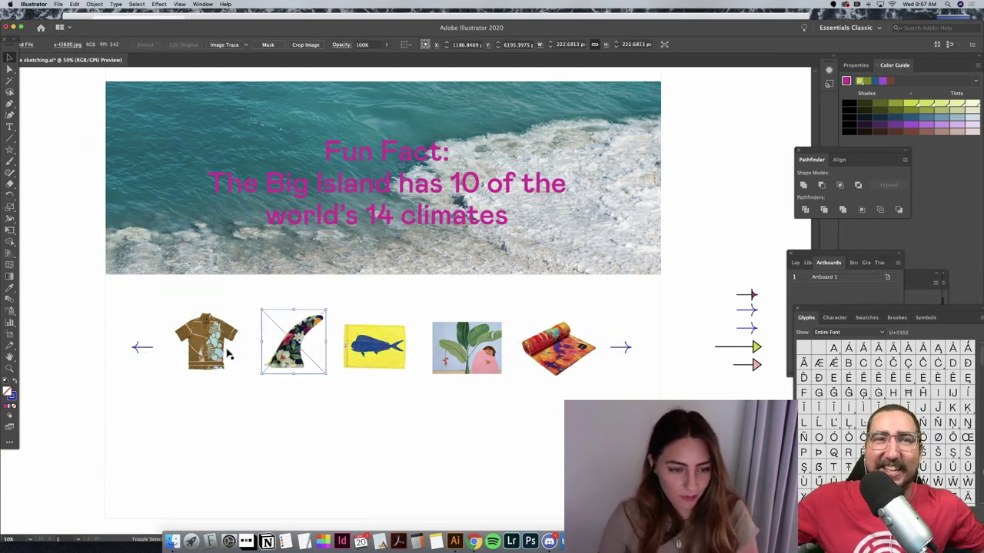
click(227, 352)
key(Right)
key(Right)
key(Right)
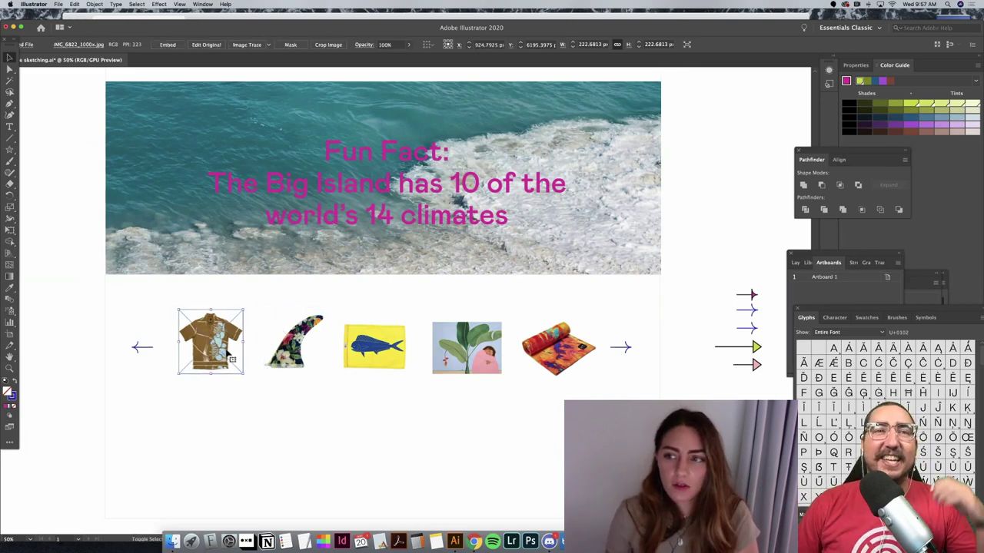
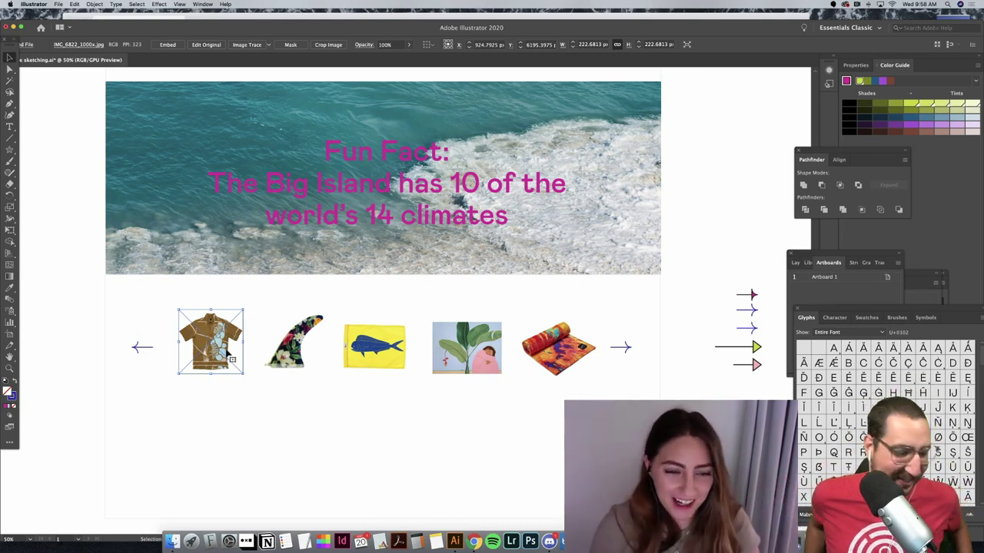
Step: Type the heading 'Shop Local Souvenirs' below the souvenir images
click(685, 395)
scroll(686, 394, left, 2)
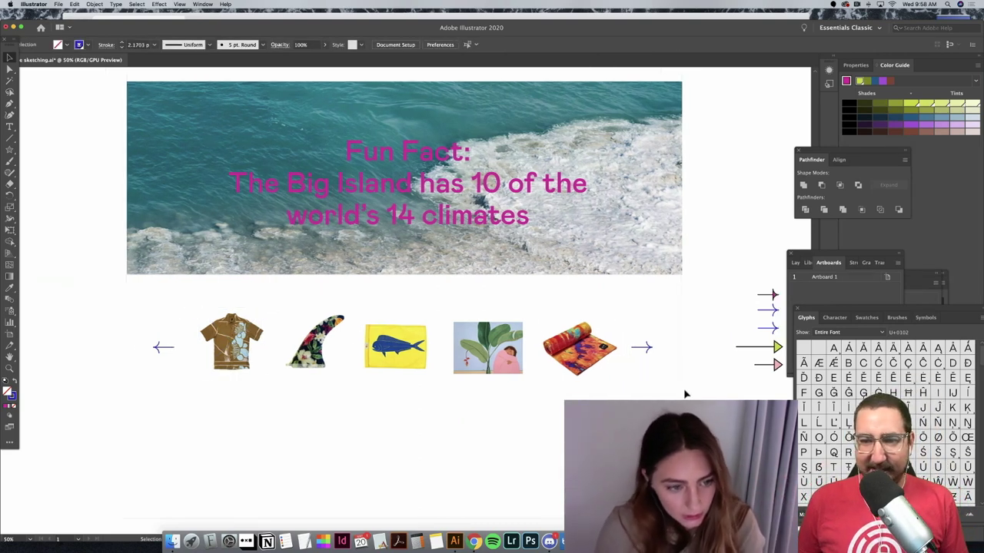
scroll(686, 394, left, 2)
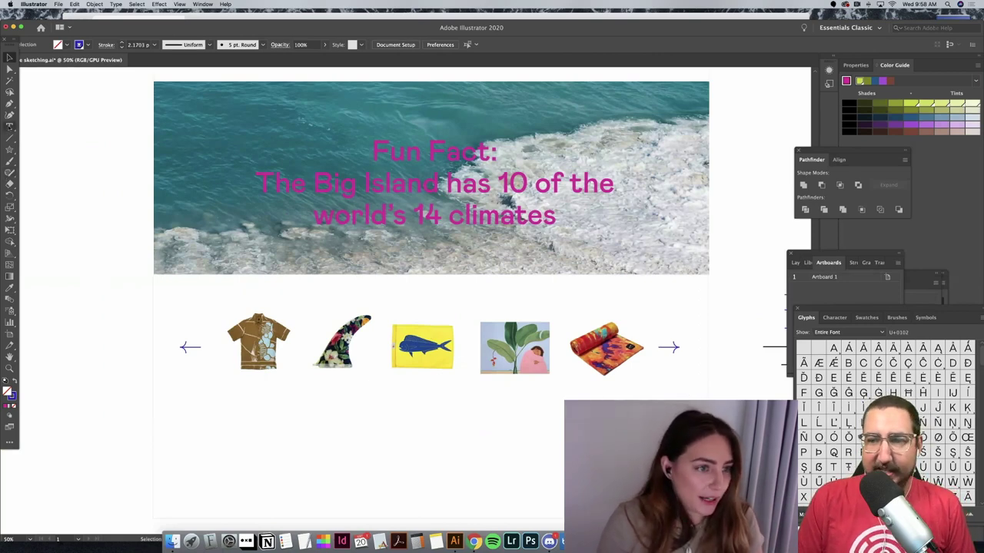
key(t)
click(404, 407)
text(Sh)
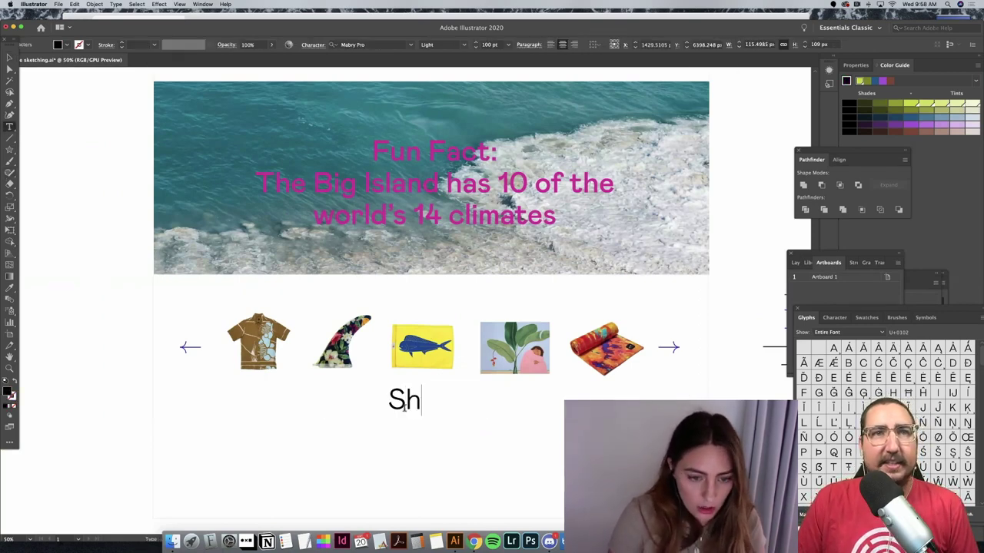
text(op Local S)
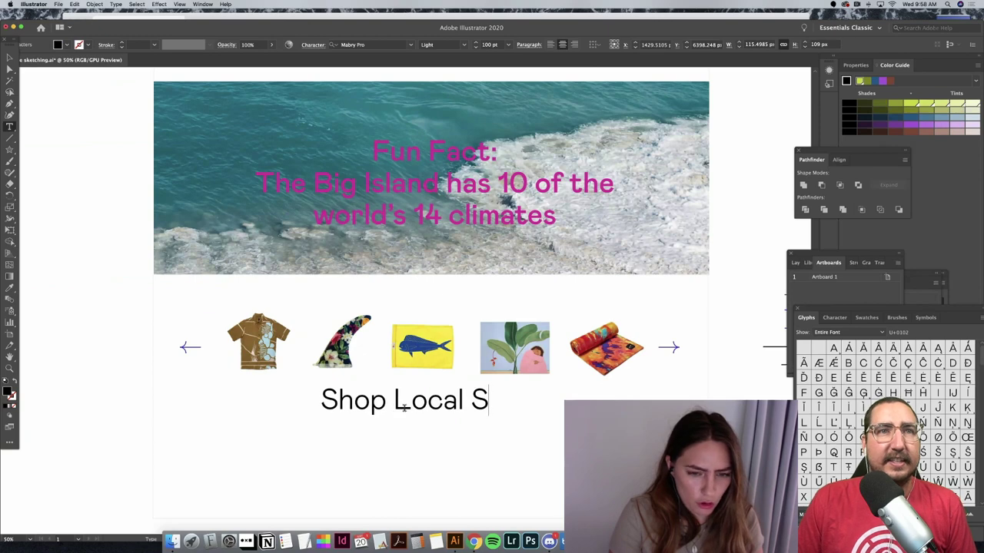
key(BackSpace)
text(Sou)
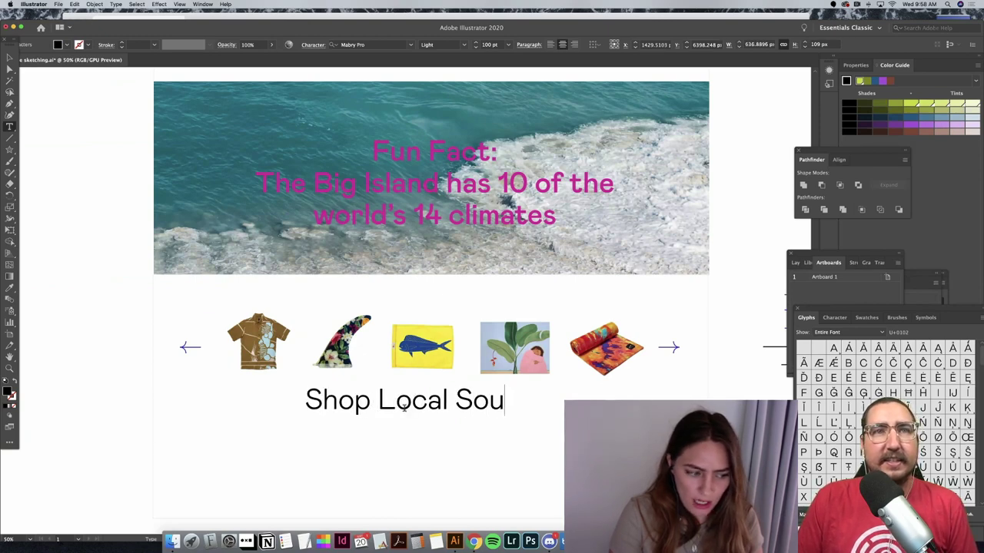
text(venirs)
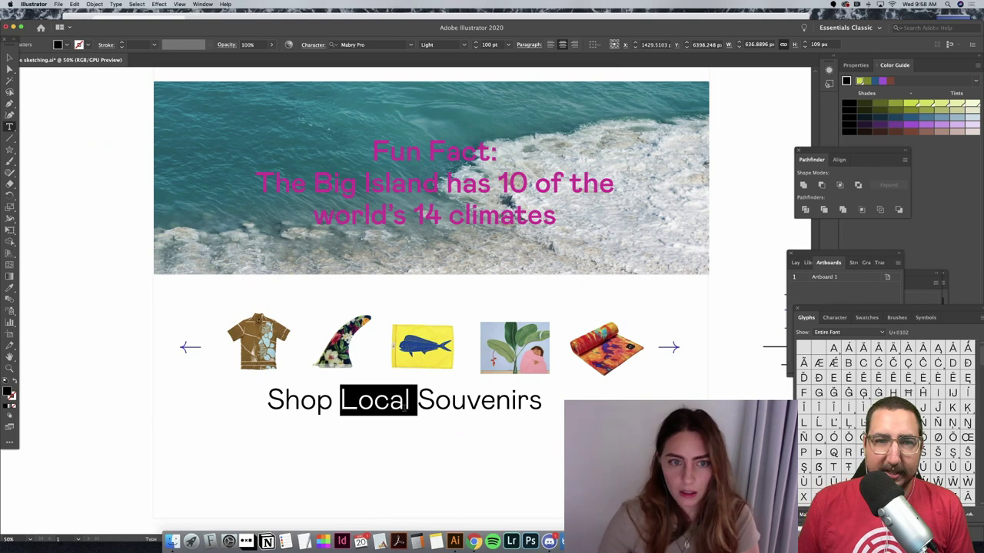
Step: Copy the pink Fun Fact text style onto the heading and set it to 30 pt
triple_click(403, 407)
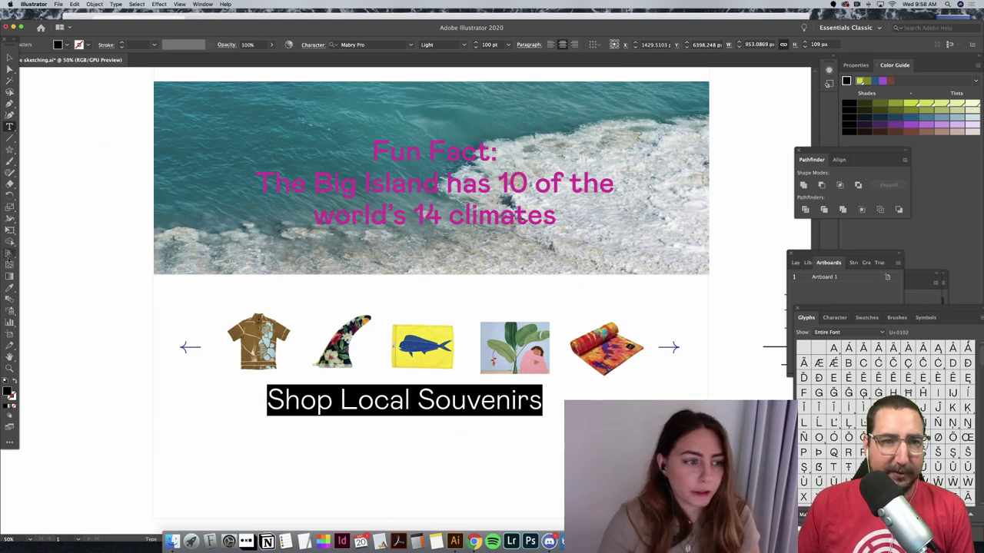
click(9, 288)
click(368, 207)
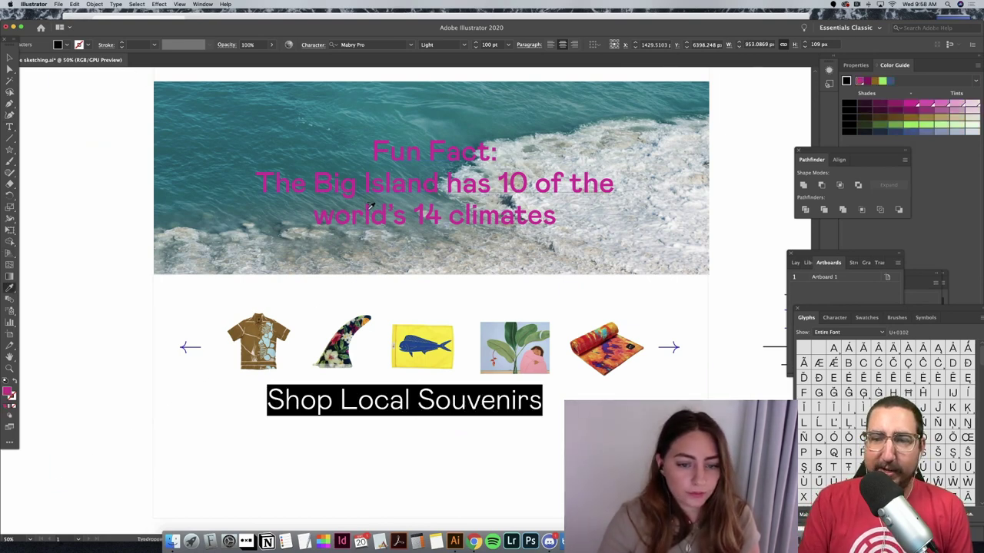
key(v)
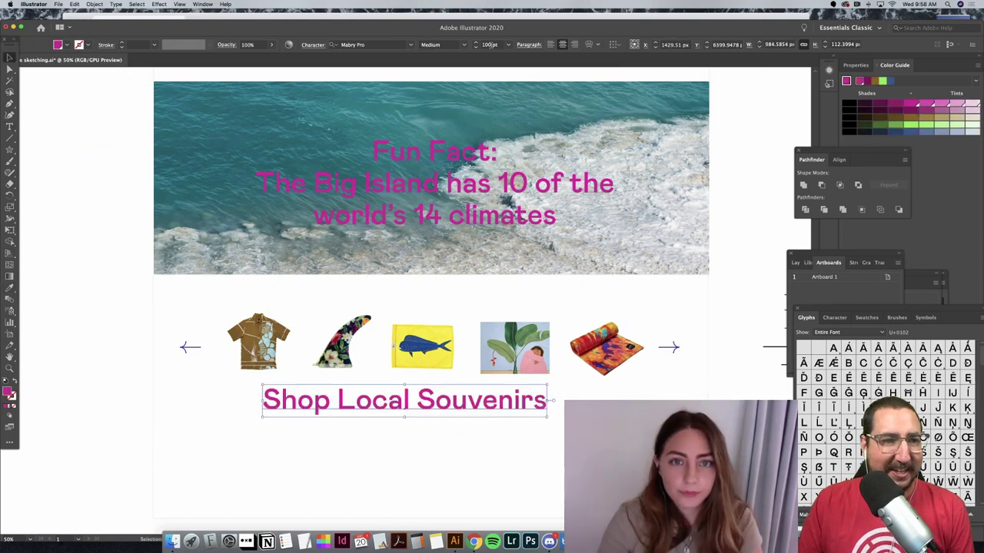
click(490, 44)
text(30)
key(Return)
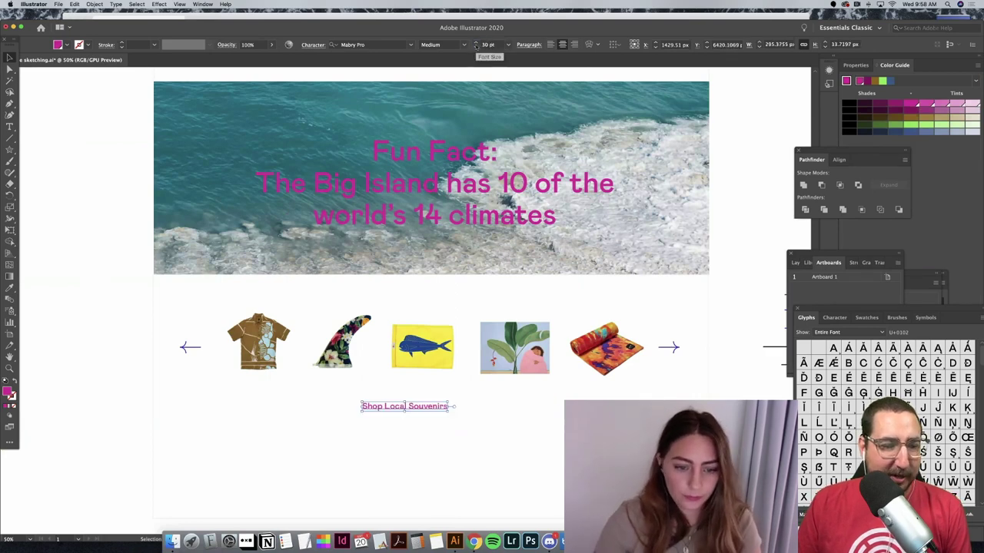
Step: Move the heading up above the row of souvenir images
drag(435, 408, 464, 307)
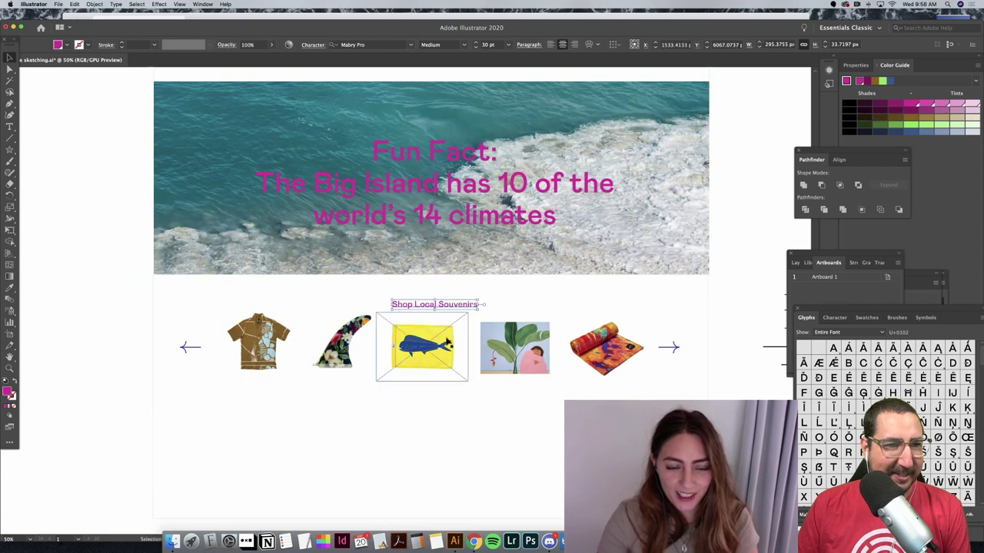
key(Up)
key(Up)
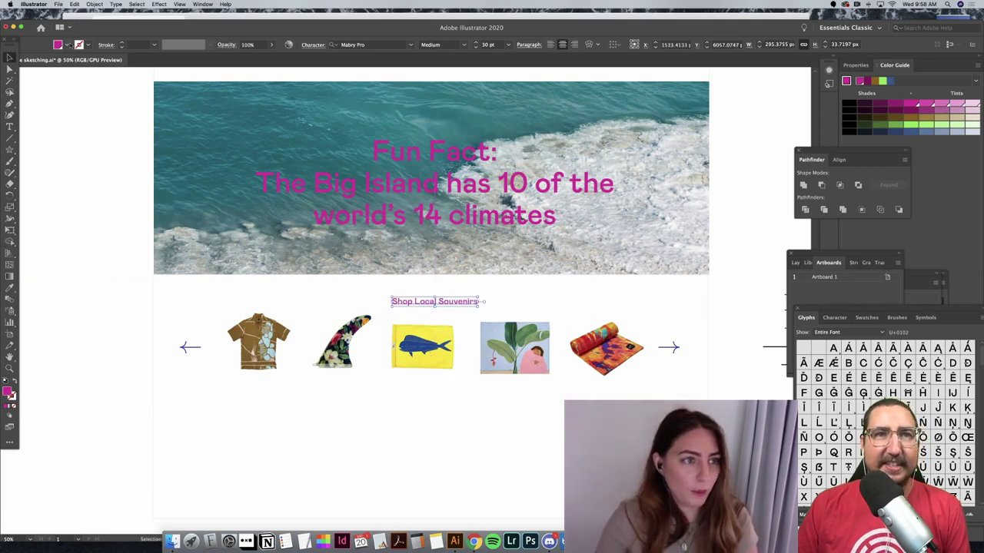
click(67, 45)
Step: Make the Shop Local Souvenirs heading fill black
click(19, 98)
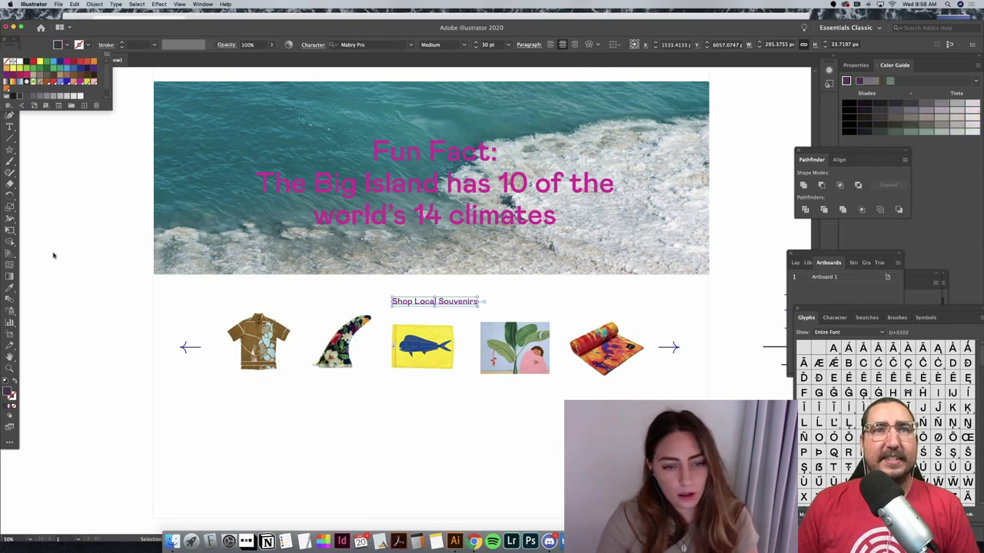
key(Escape)
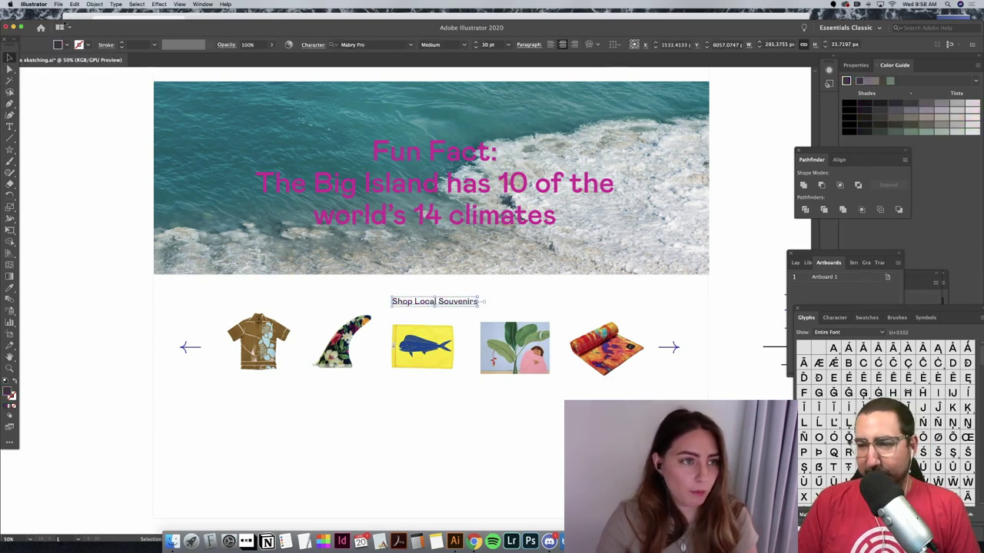
click(68, 44)
click(8, 104)
key(Escape)
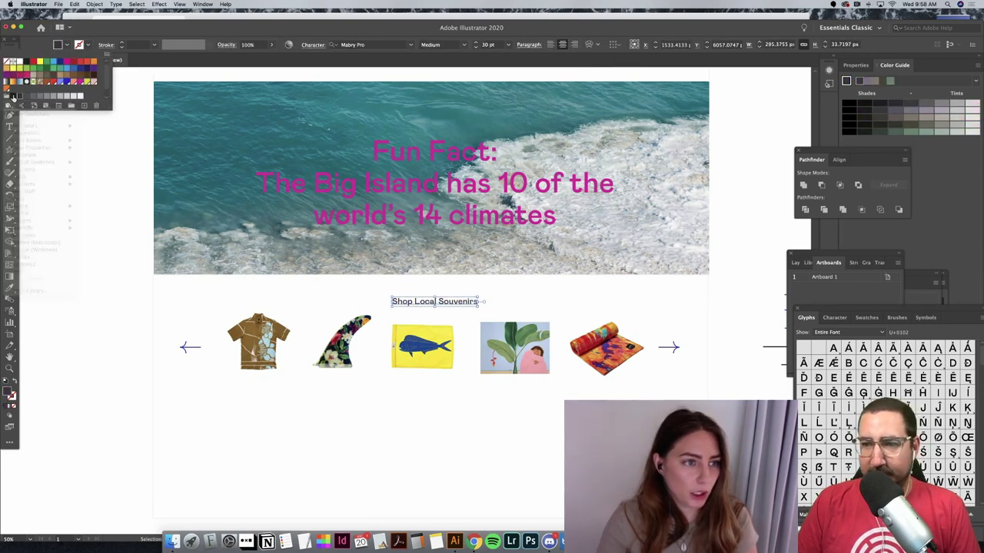
click(108, 217)
Step: Move the five souvenir images (shirt, fin, fish, plant, towel) slightly down
click(253, 340)
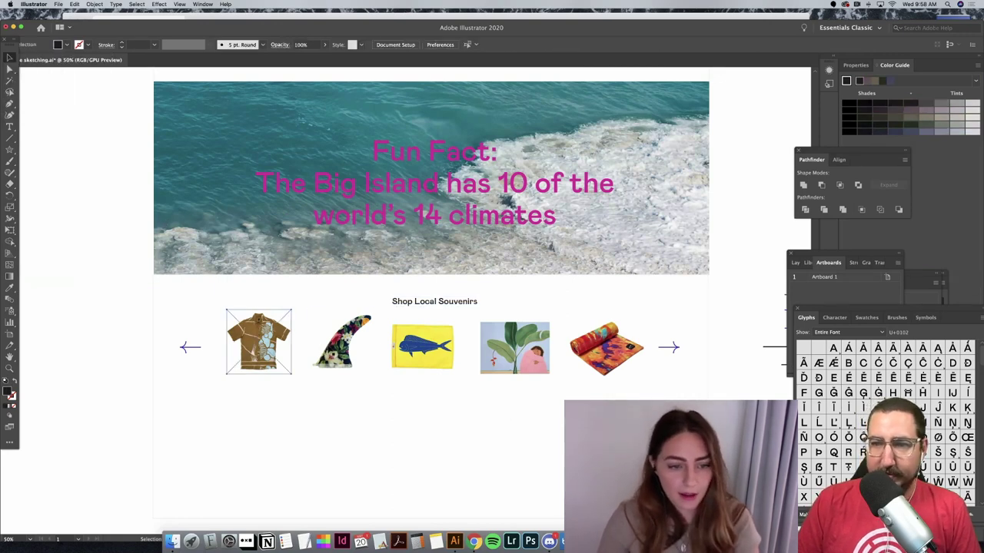
shift+click(332, 351)
shift+click(423, 347)
shift+click(515, 347)
shift+click(615, 355)
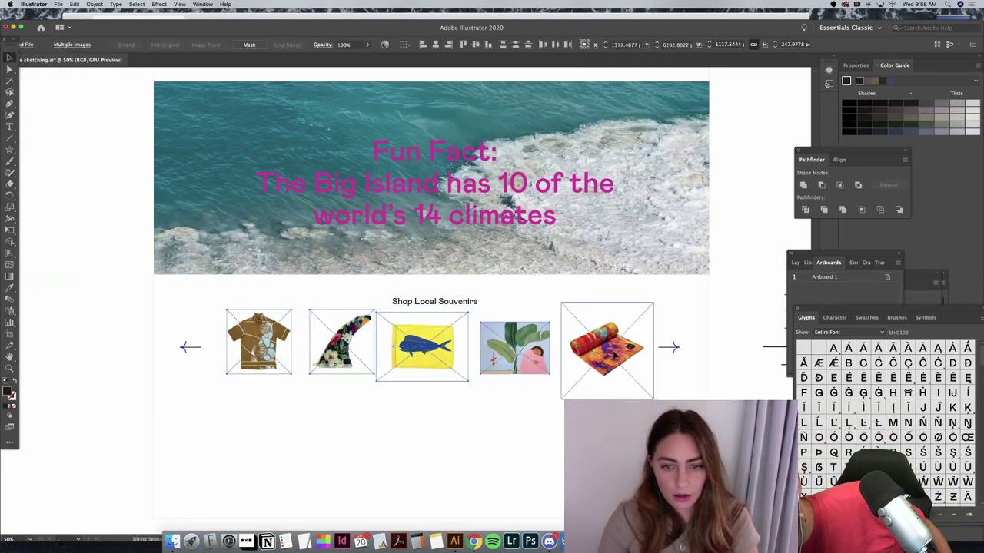
drag(615, 350, 614, 354)
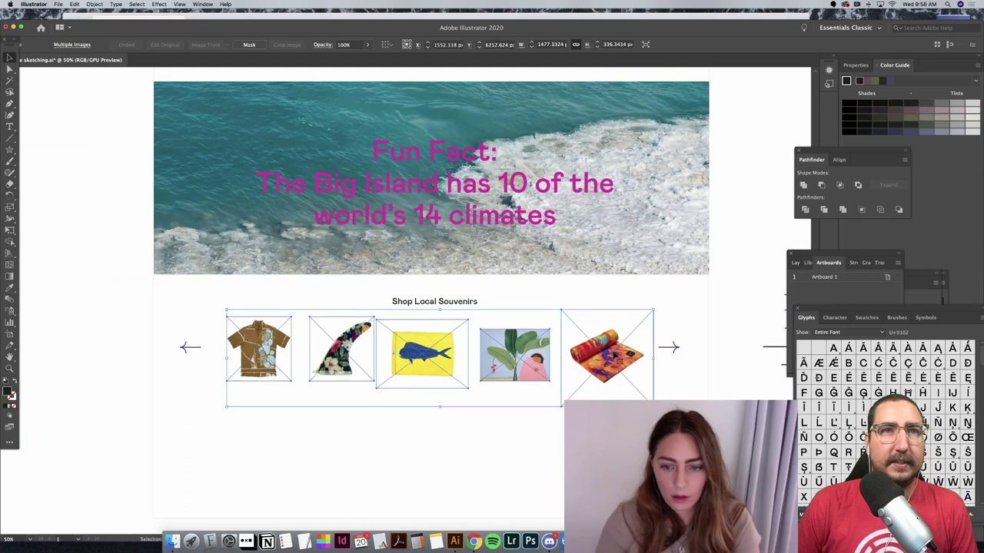
Step: Nudge the left and right arrows down to line up with the images
click(668, 347)
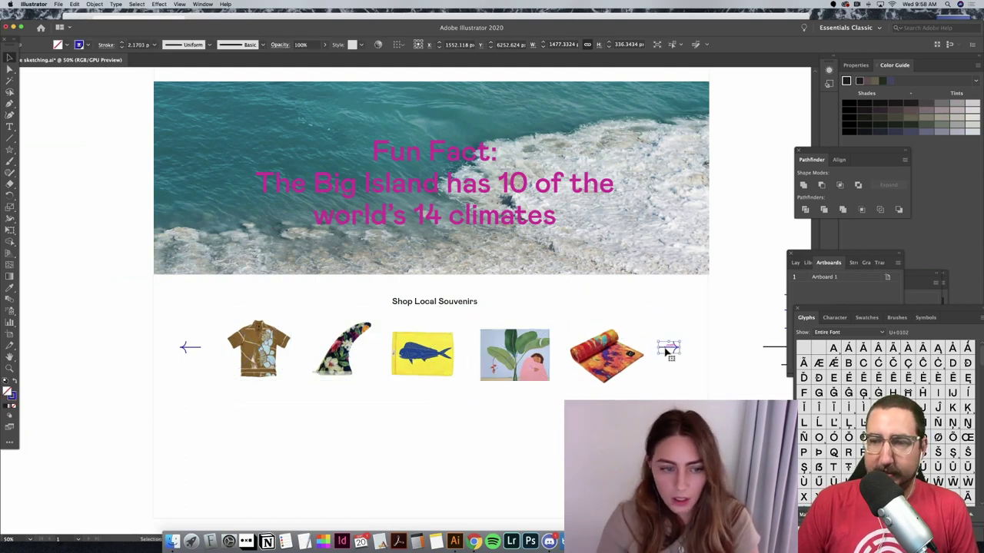
shift+click(185, 348)
drag(185, 347, 186, 351)
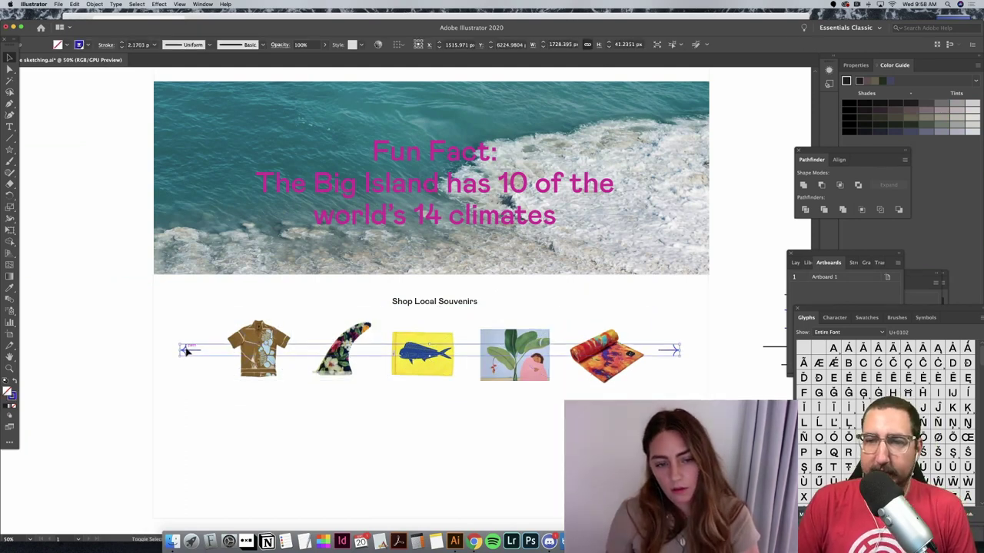
click(755, 297)
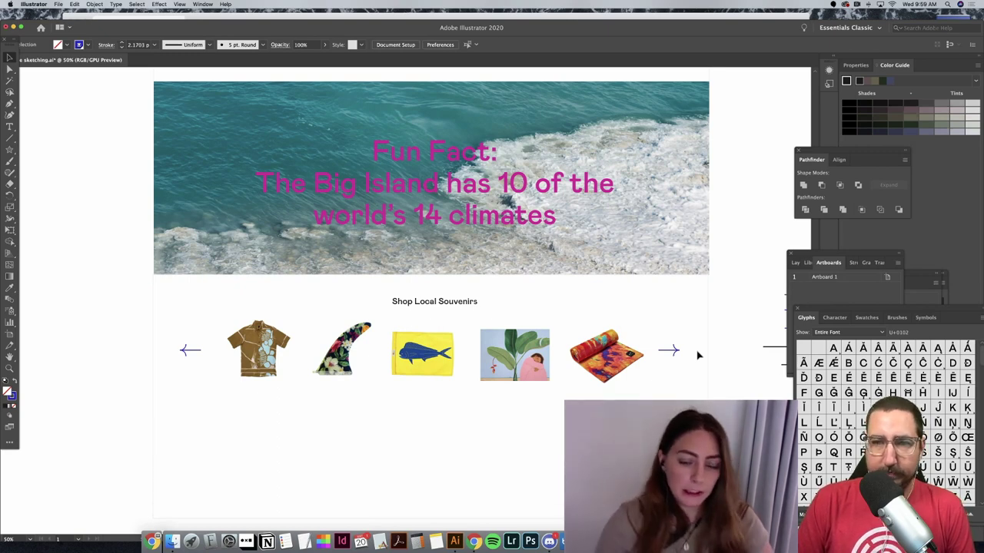
Step: Drag the white souvenirs background's bottom edge up to end just below the product row
scroll(645, 362, up, 1)
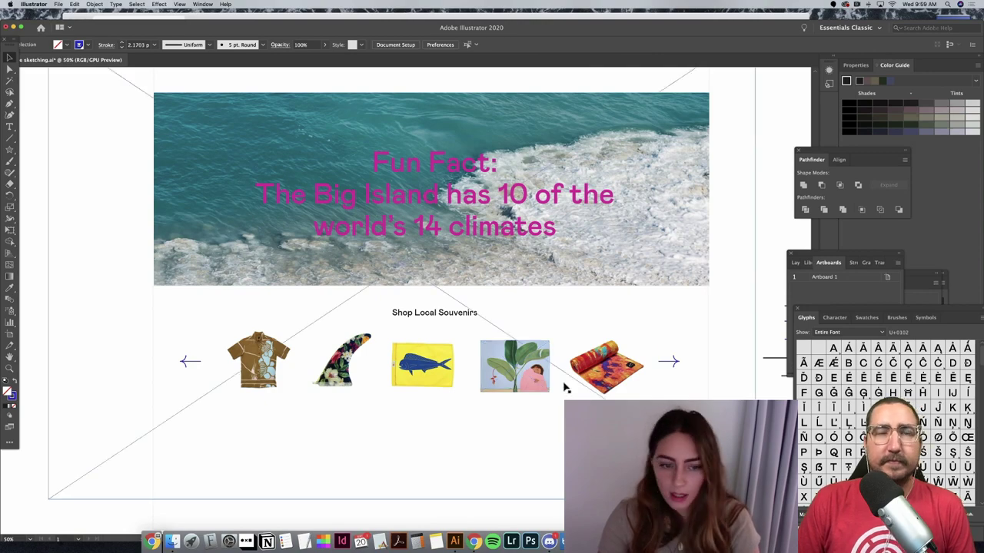
click(425, 382)
key(super+shift+a)
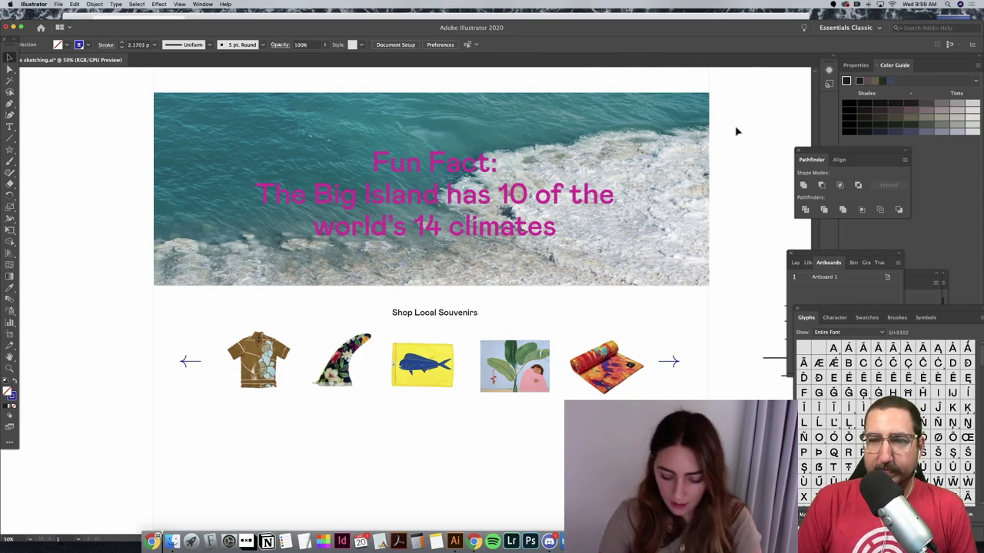
key(super+minus)
key(super+minus)
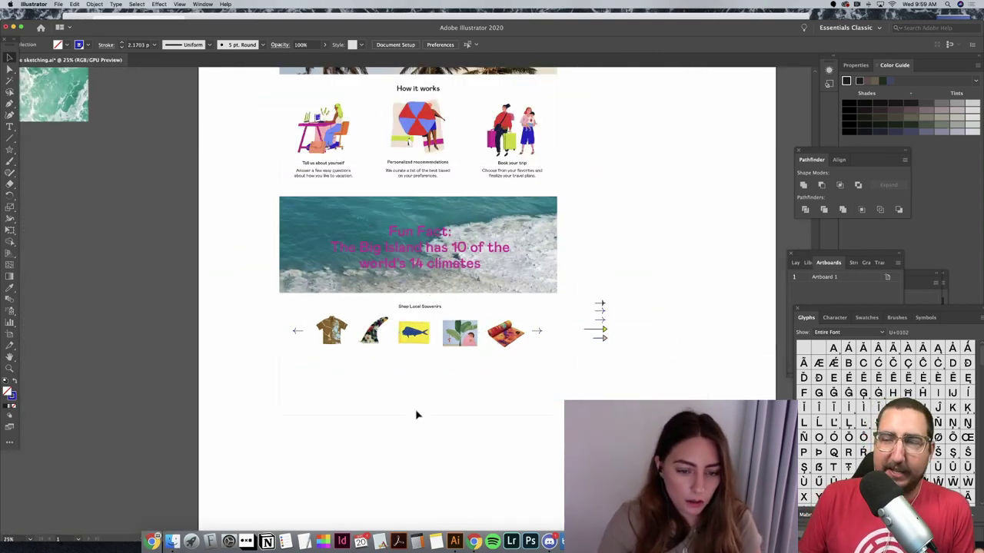
click(415, 415)
drag(427, 371, 428, 362)
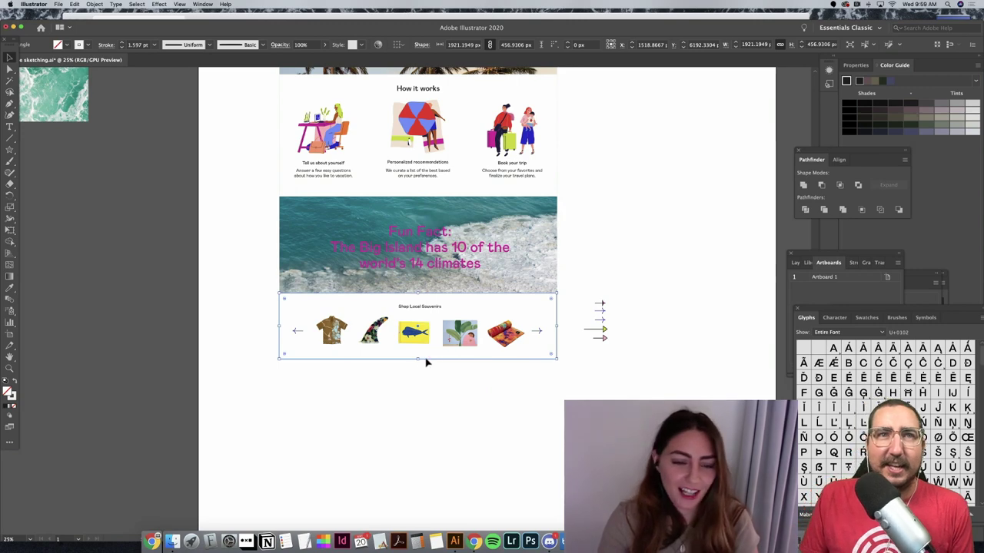
click(438, 417)
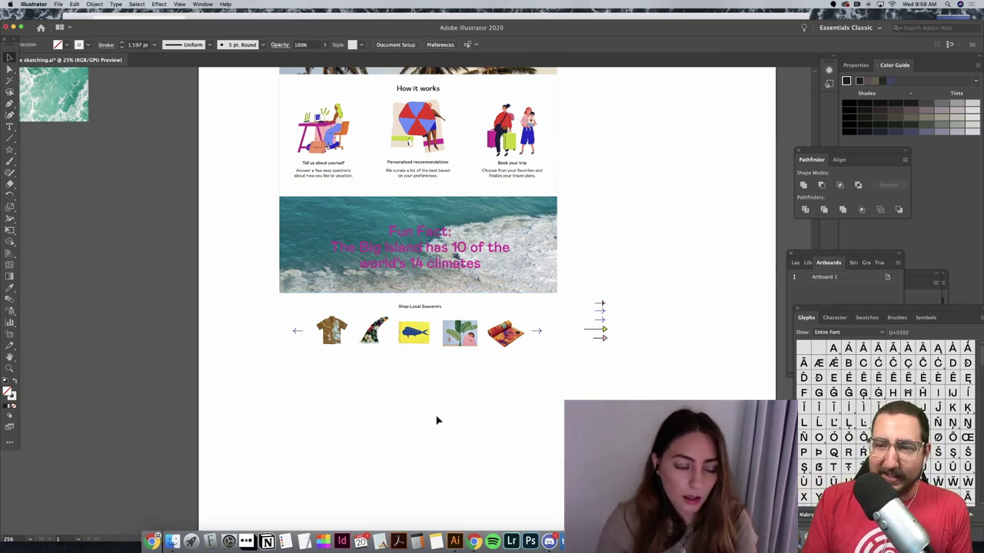
scroll(442, 418, left, 3)
key(super+minus)
key(super+minus)
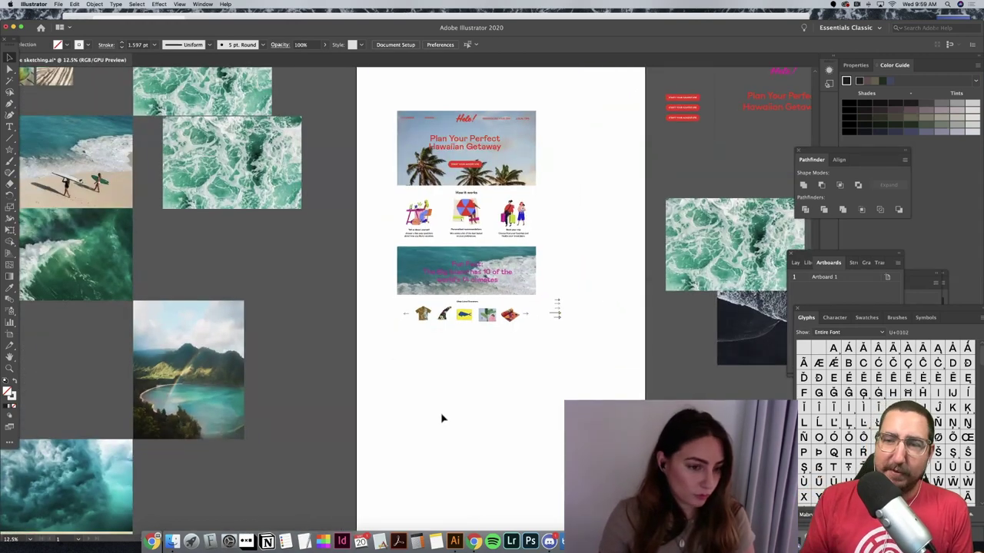
scroll(441, 417, left, 3)
scroll(441, 413, up, 3)
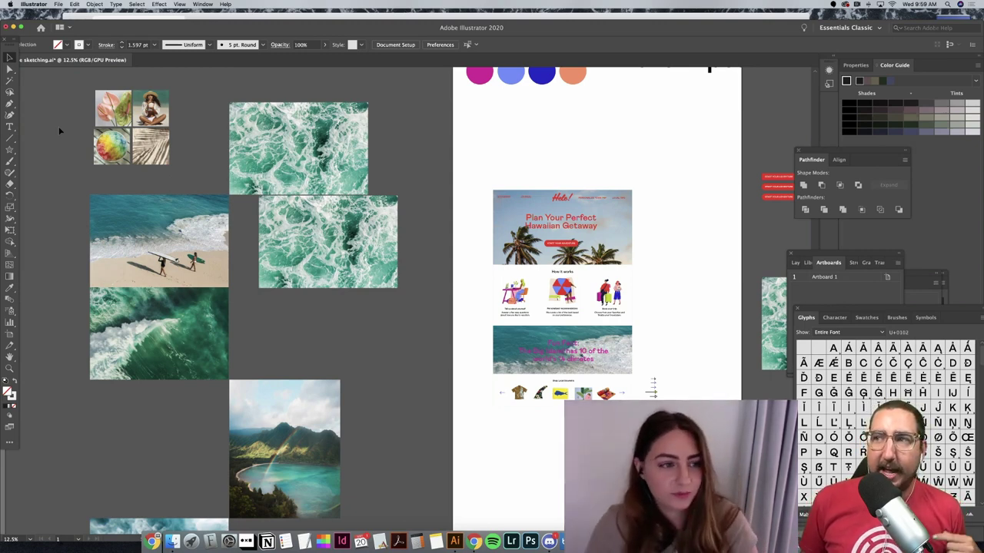
Step: Move the four-photo thumbnail group below the mockup and scale it down
drag(148, 152, 537, 490)
click(535, 439)
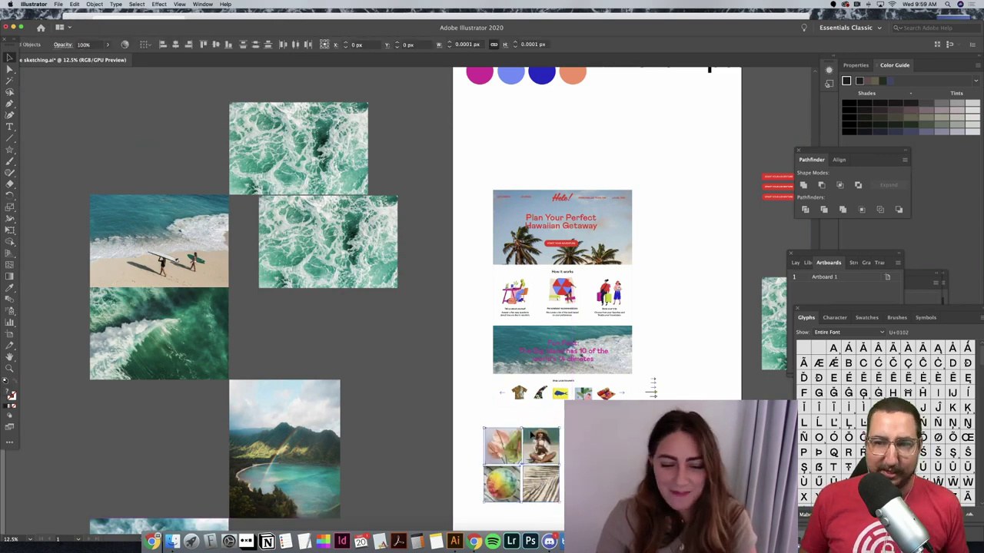
drag(559, 428, 530, 456)
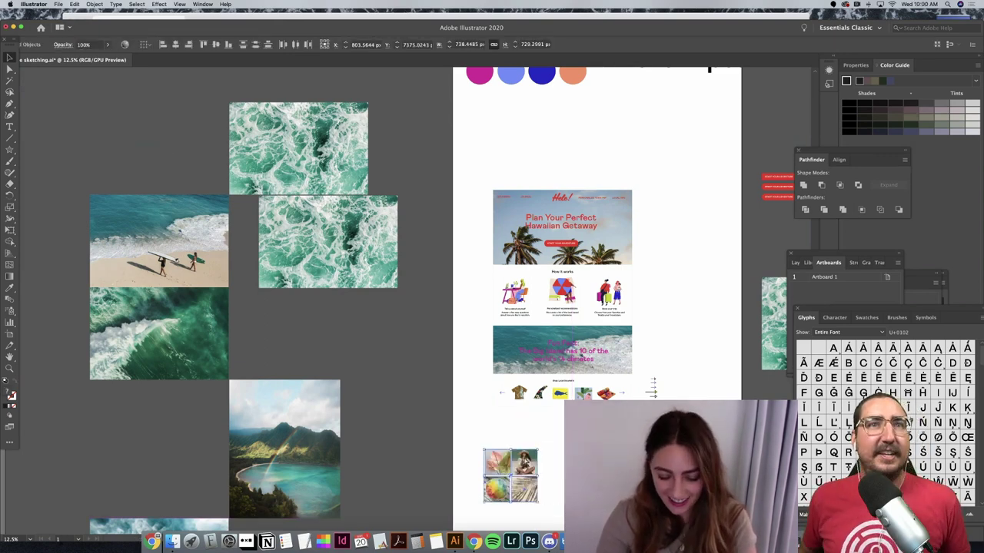
key(super+equal)
key(super+equal)
scroll(575, 356, up, 3)
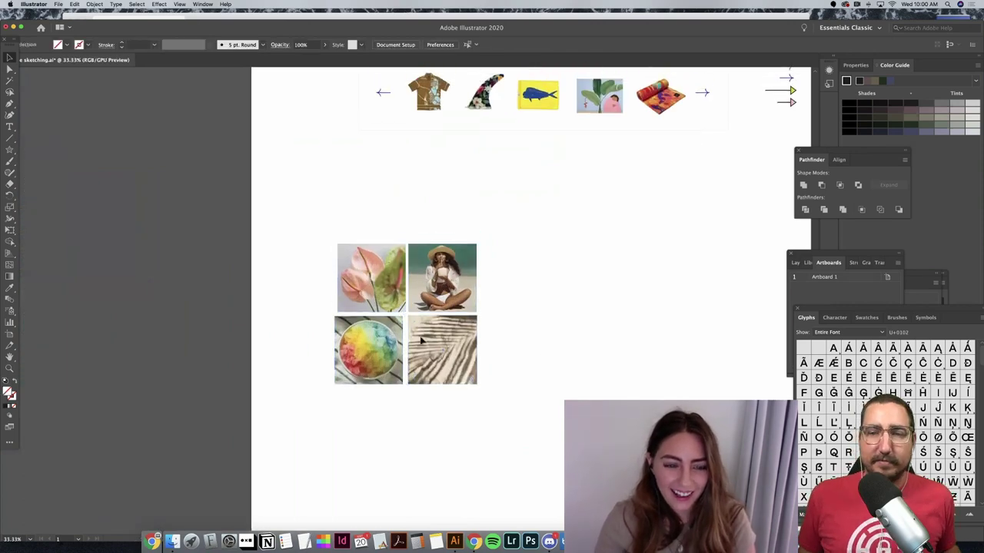
Step: Line up the anthurium, sitting-woman and rainbow photos in a row below the souvenir carousel
drag(363, 344, 387, 228)
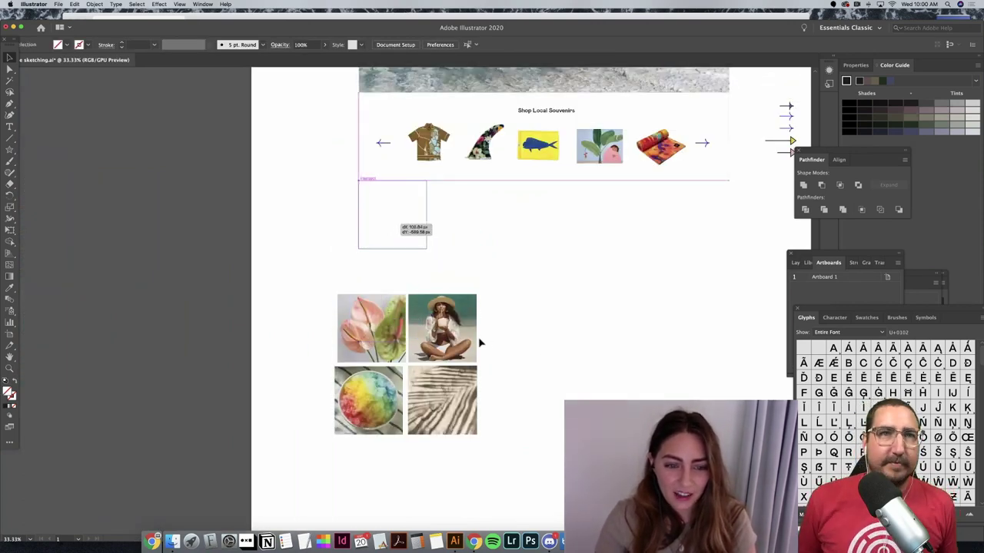
drag(470, 326, 485, 228)
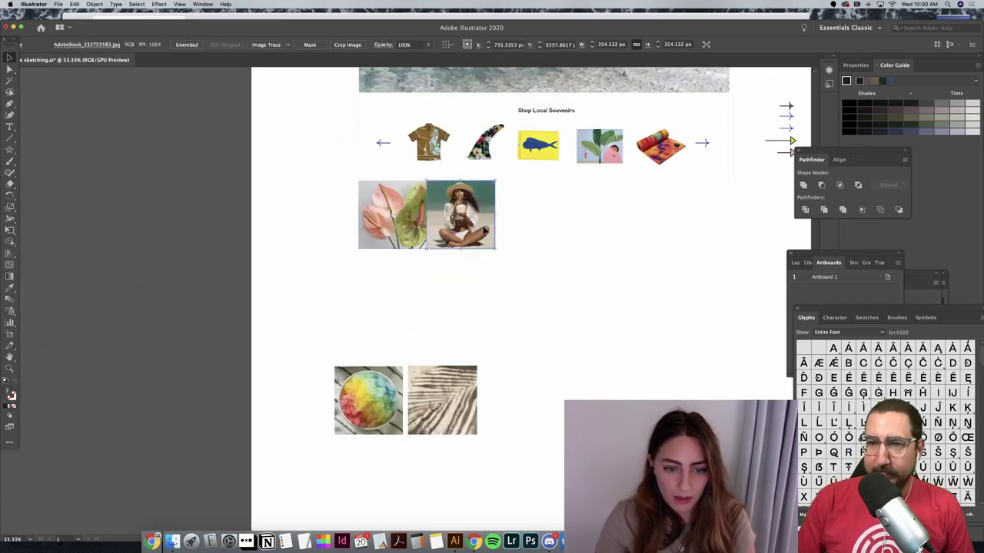
drag(475, 368, 564, 185)
drag(393, 384, 621, 199)
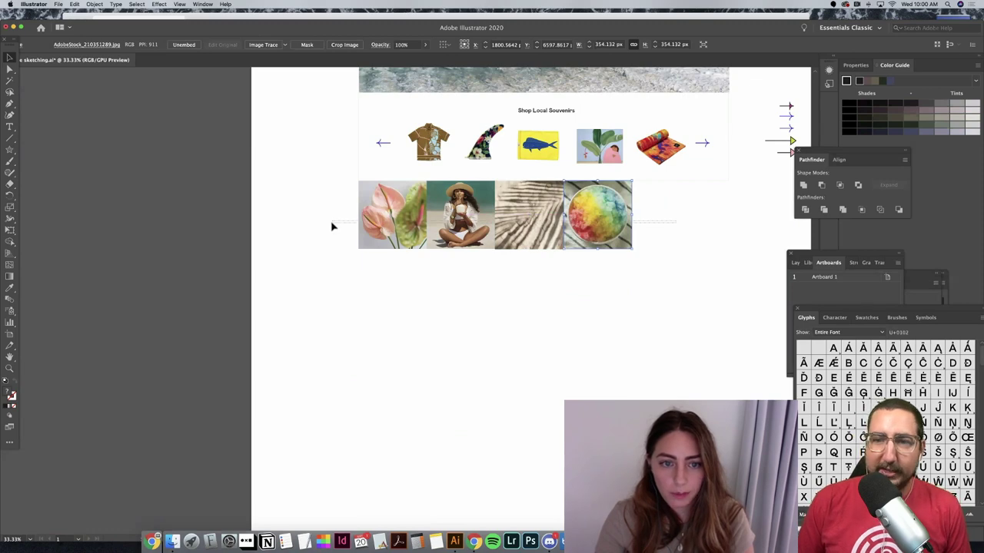
Step: Scale all four photos together so the row spans the page width
key(super+a)
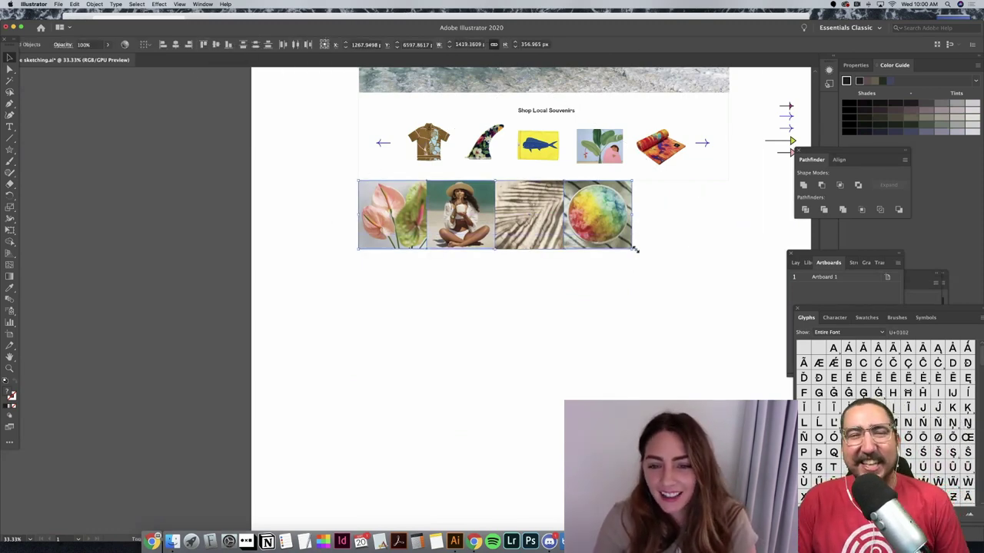
drag(632, 248, 729, 293)
click(703, 340)
Step: Select the four-photo group and nudge the row slightly left
scroll(704, 340, up, 3)
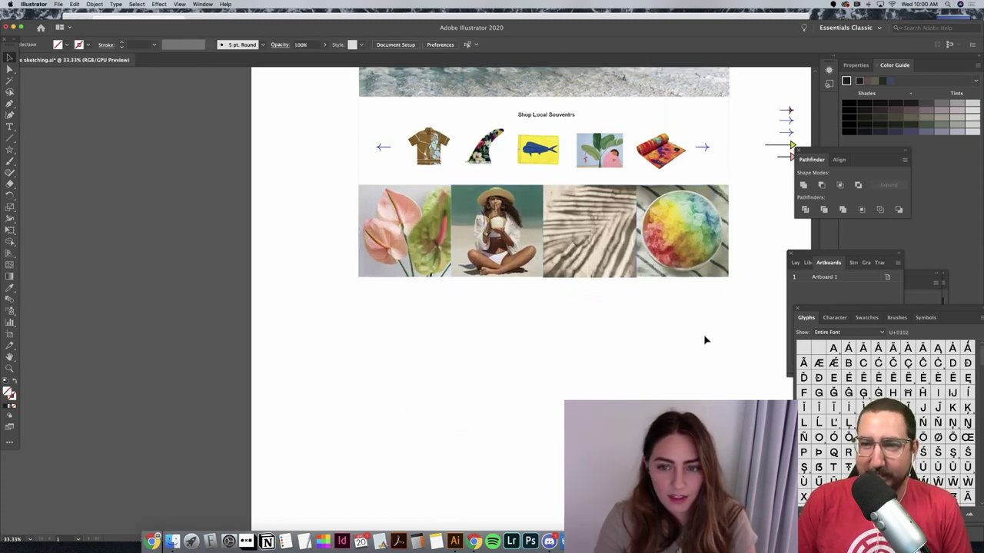
click(413, 292)
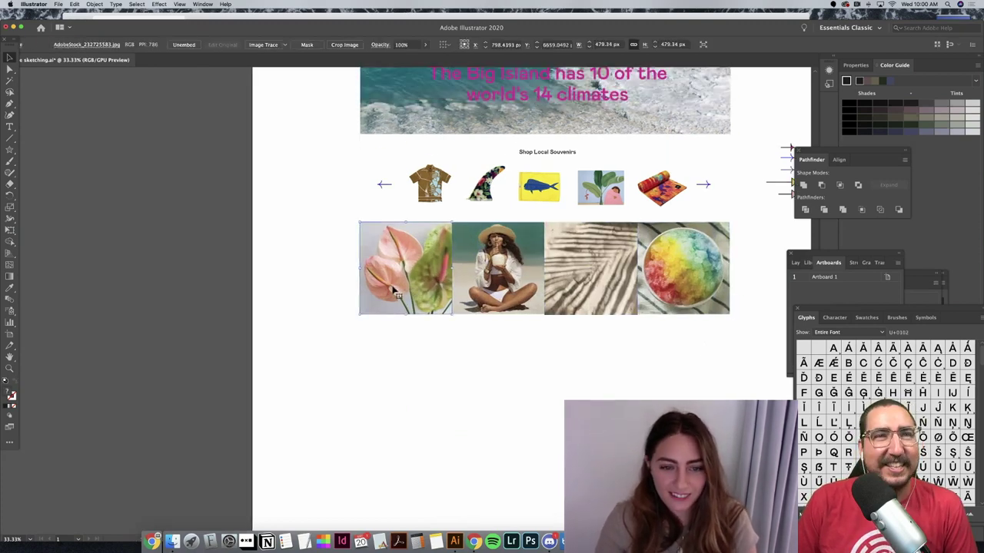
click(338, 283)
drag(689, 319, 690, 320)
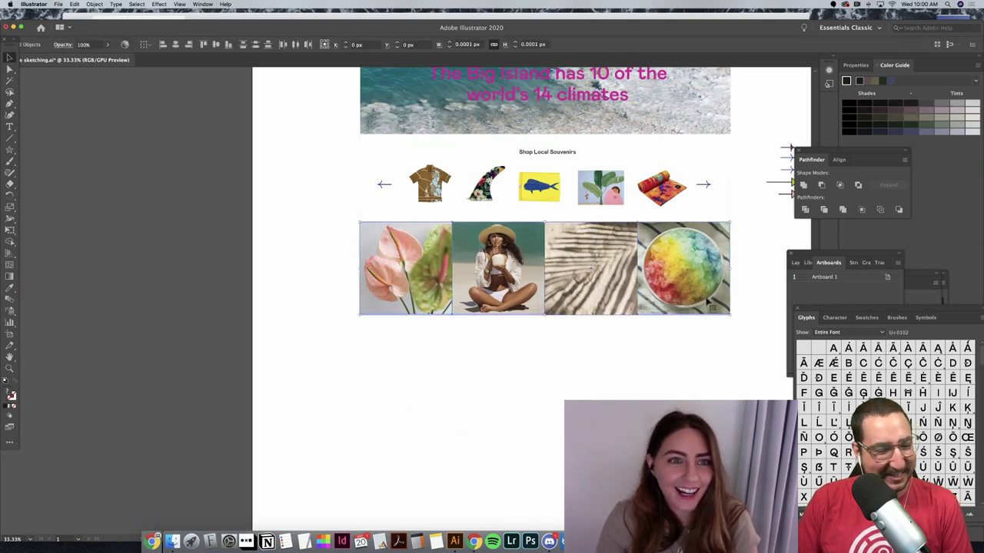
click(402, 308)
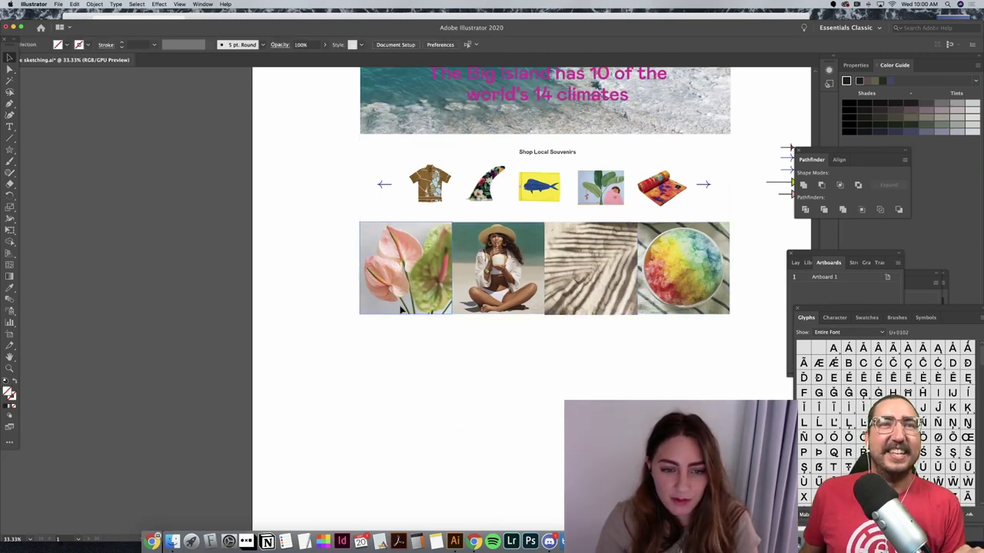
shift+click(399, 266)
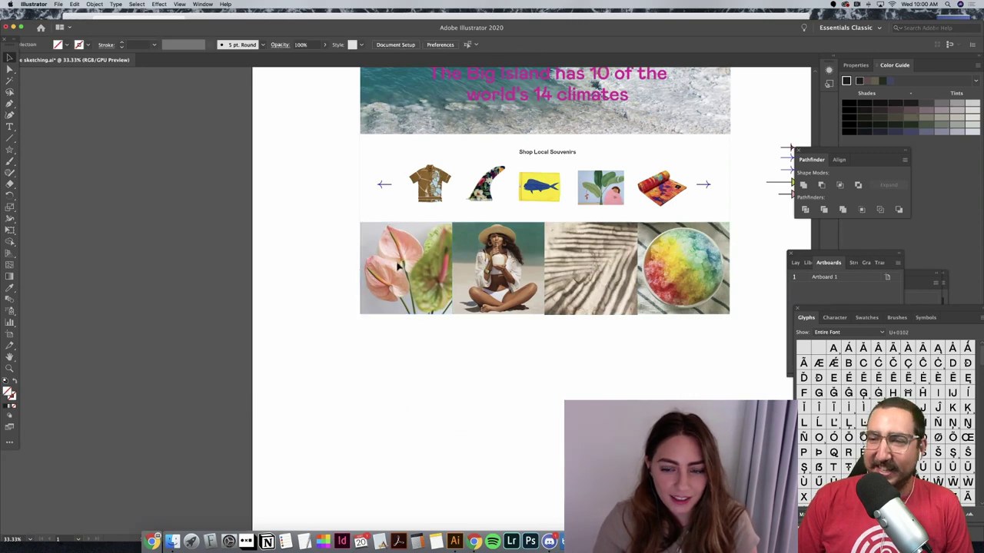
click(707, 285)
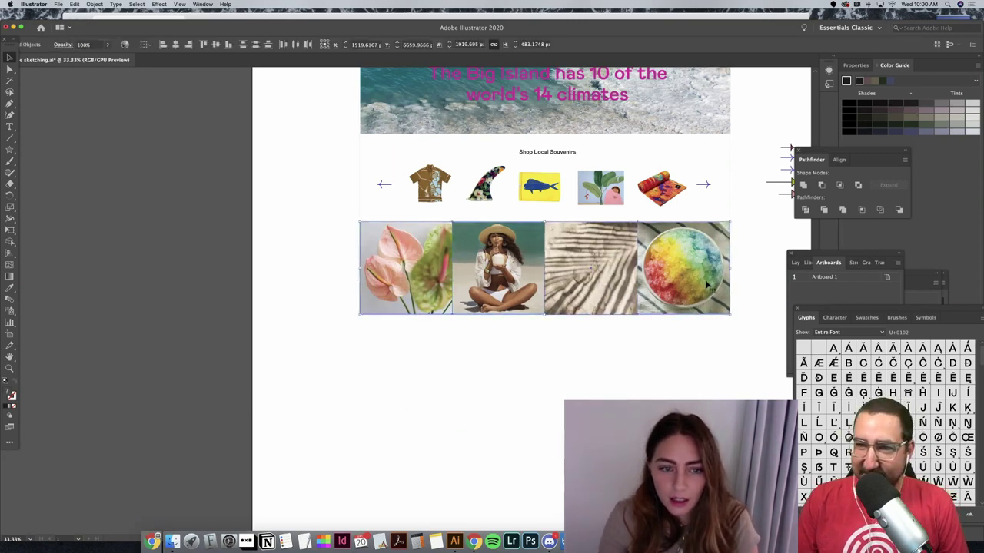
key(Left)
key(Left)
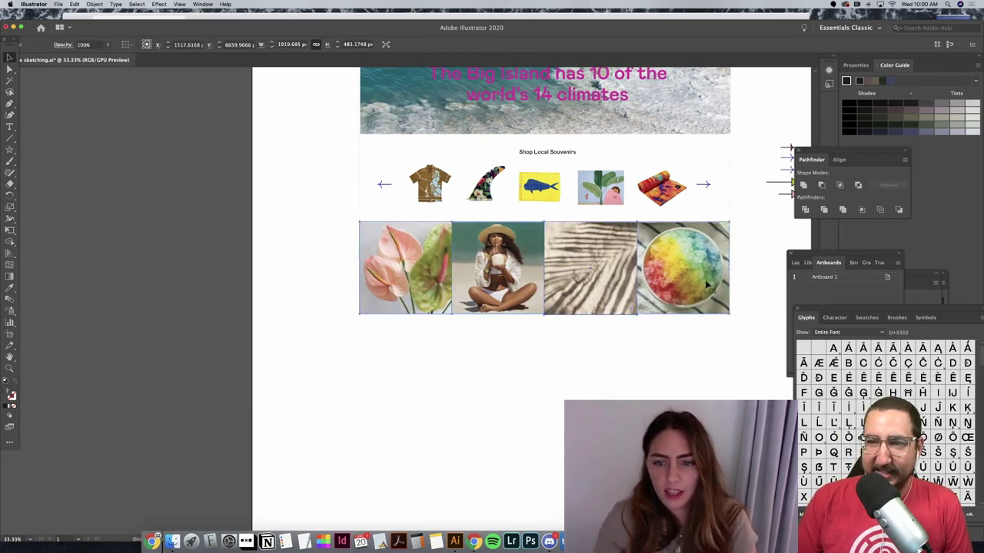
click(704, 335)
click(390, 275)
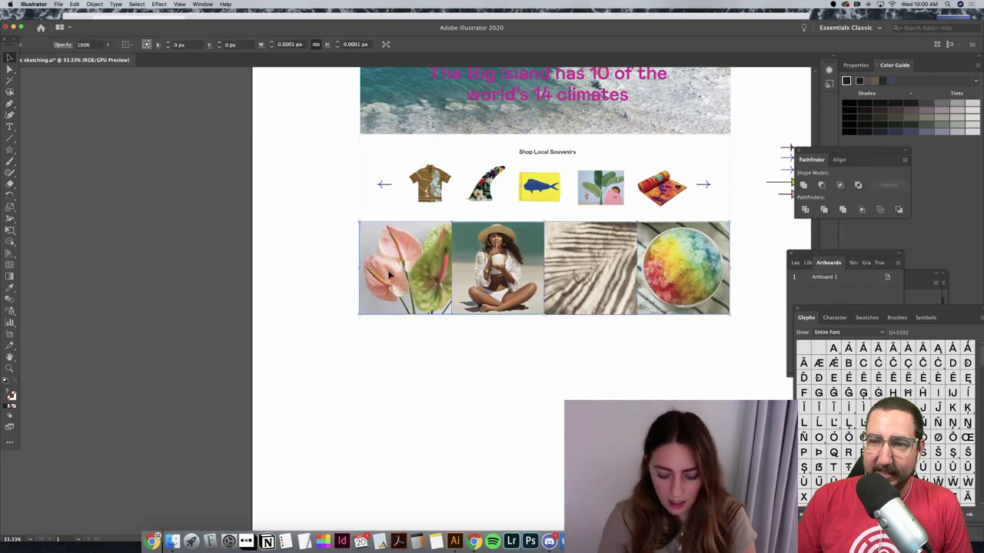
Step: Marquee-select the four bottom photos and nudge the row down slightly
click(646, 384)
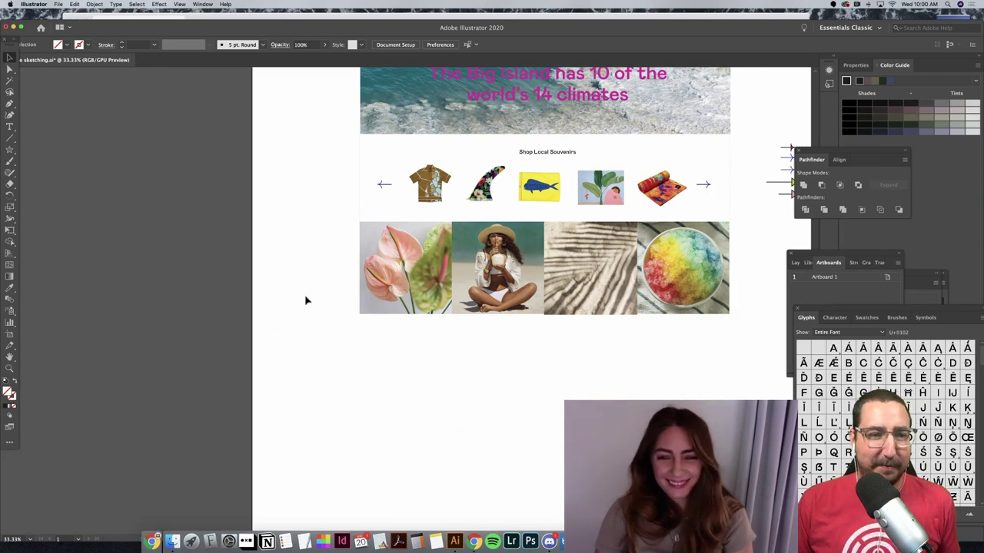
scroll(305, 300, up, 5)
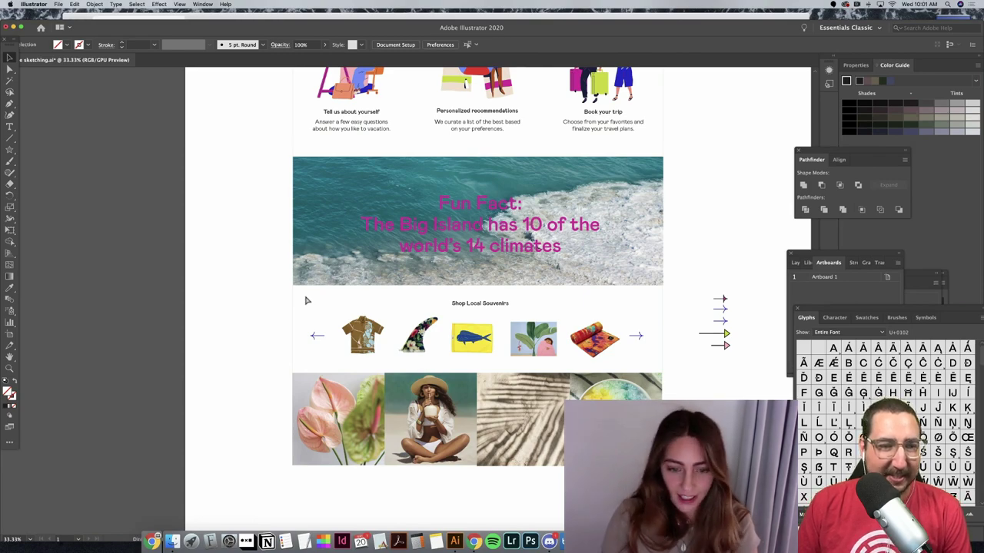
scroll(306, 300, down, 4)
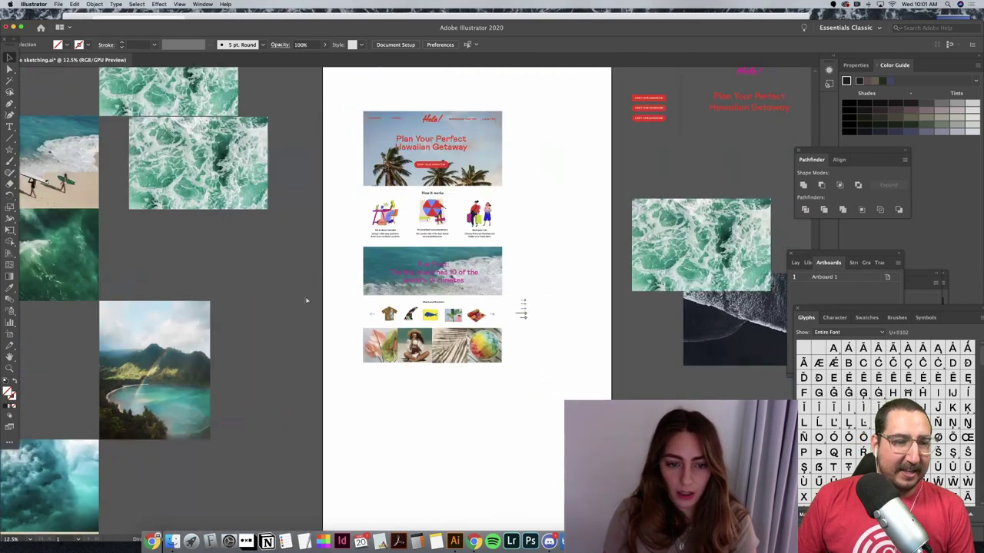
key(super+equal)
key(super+equal)
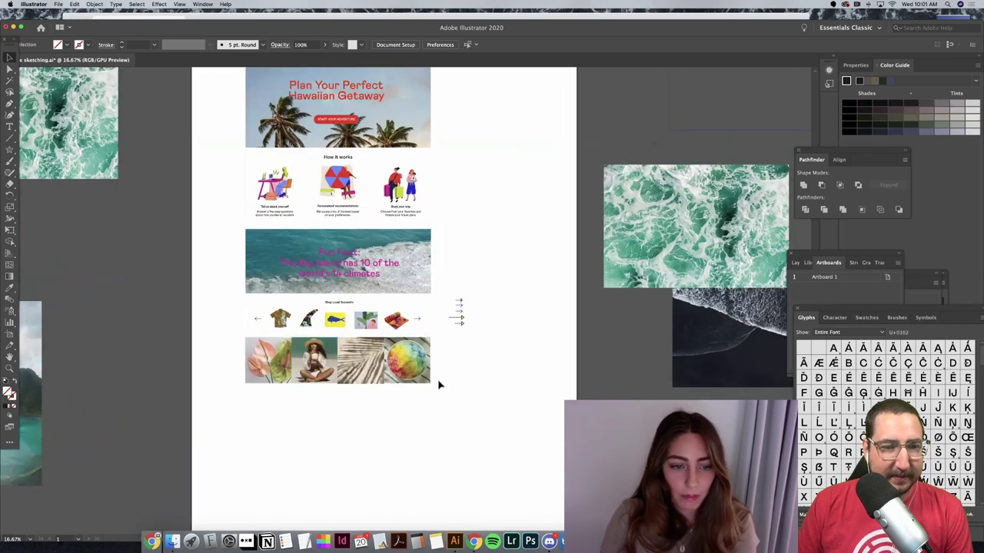
drag(439, 384, 210, 351)
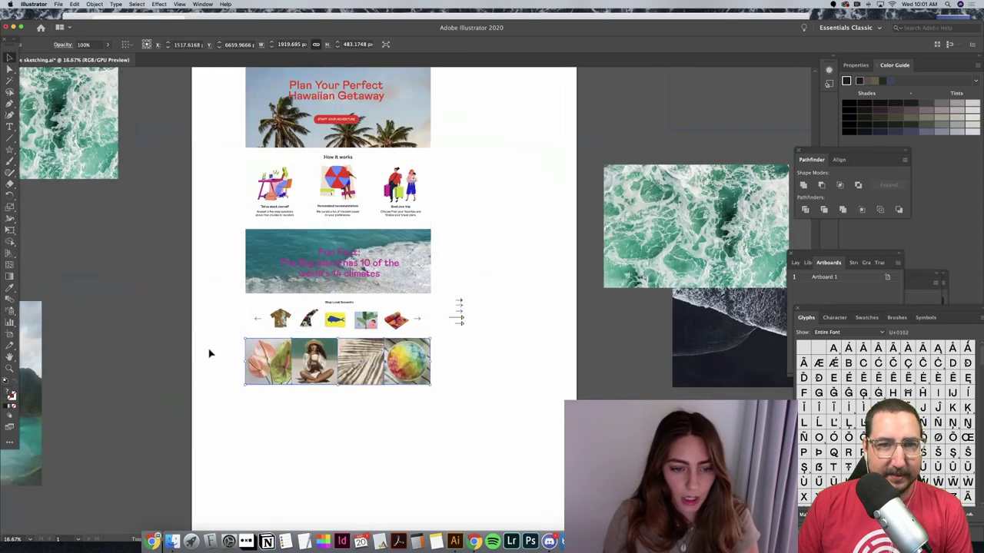
key(Down)
key(Down)
key(Down)
key(Down)
key(Down)
key(Down)
key(Down)
key(Down)
key(Down)
key(Down)
key(Down)
key(Down)
key(Down)
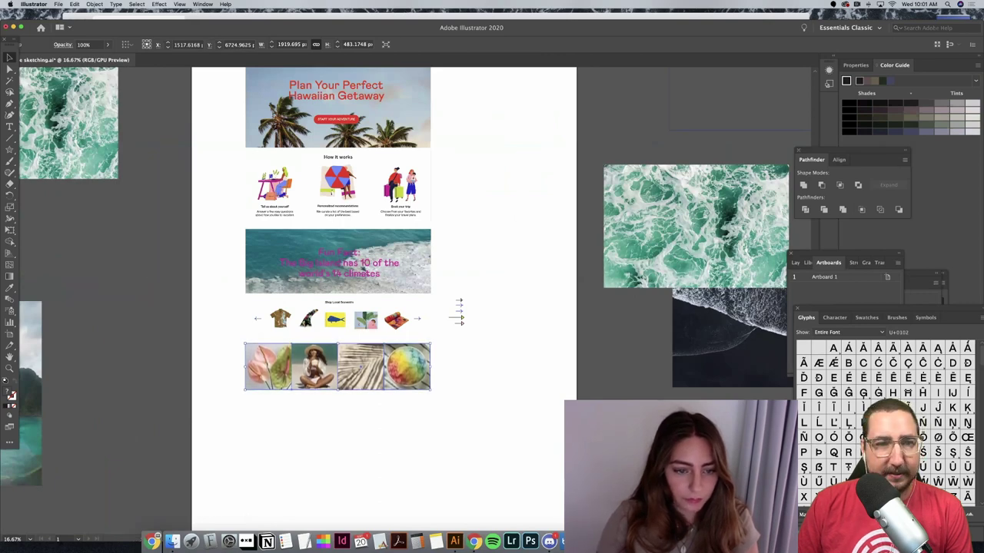
Step: Extend the souvenir section's white background slightly downward
scroll(336, 338, up, 1)
click(337, 338)
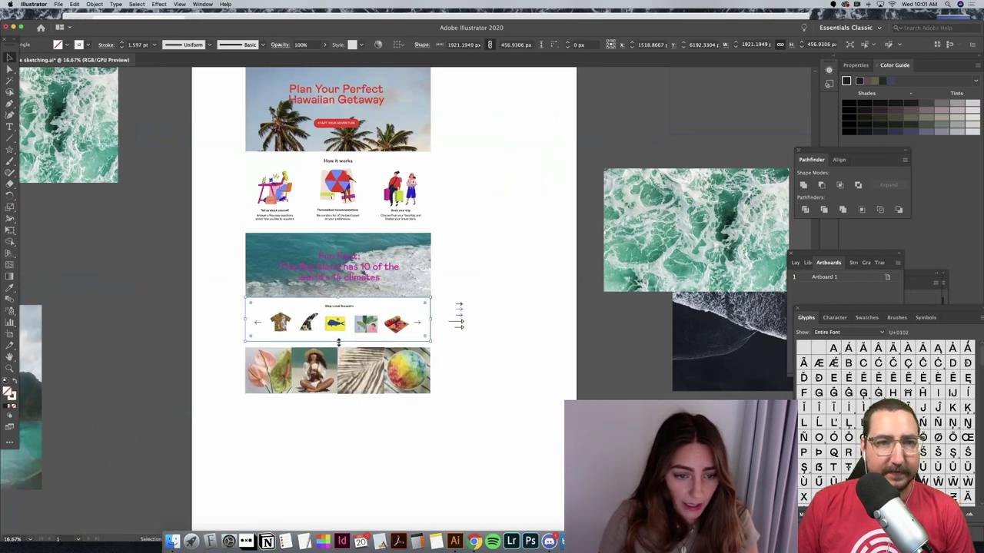
drag(338, 343, 340, 347)
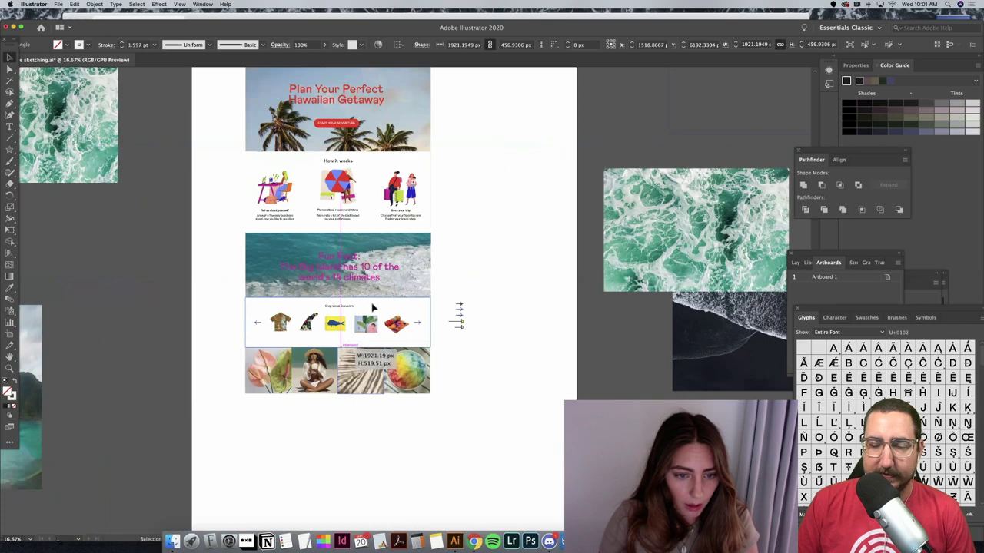
Step: Move the five souvenir product images and the left arrow down slightly
drag(265, 312, 419, 338)
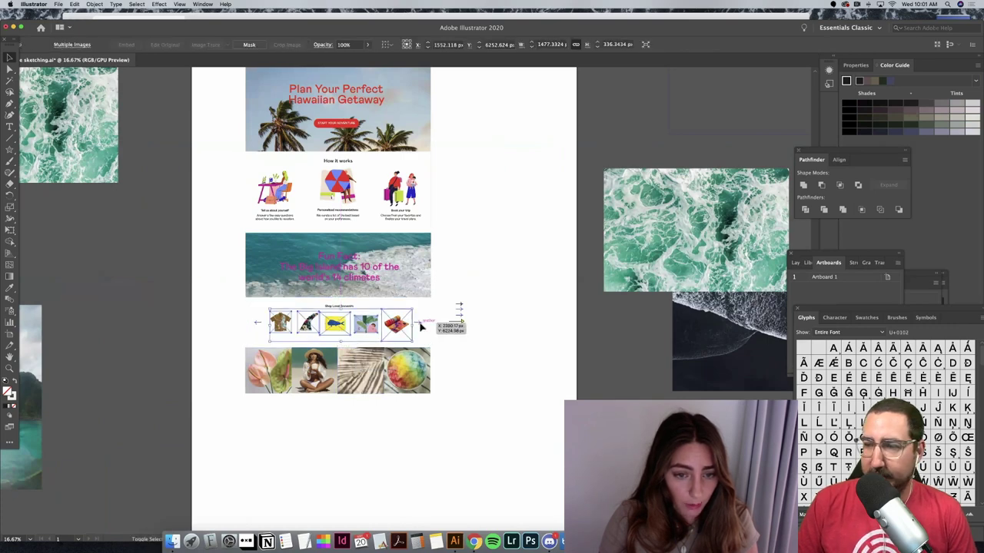
shift+click(260, 328)
drag(337, 306, 337, 310)
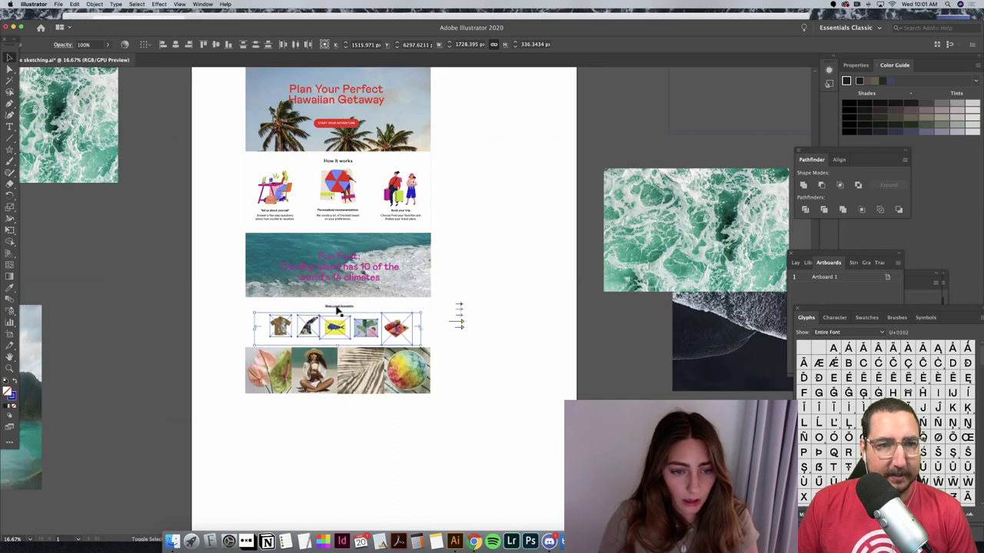
click(476, 363)
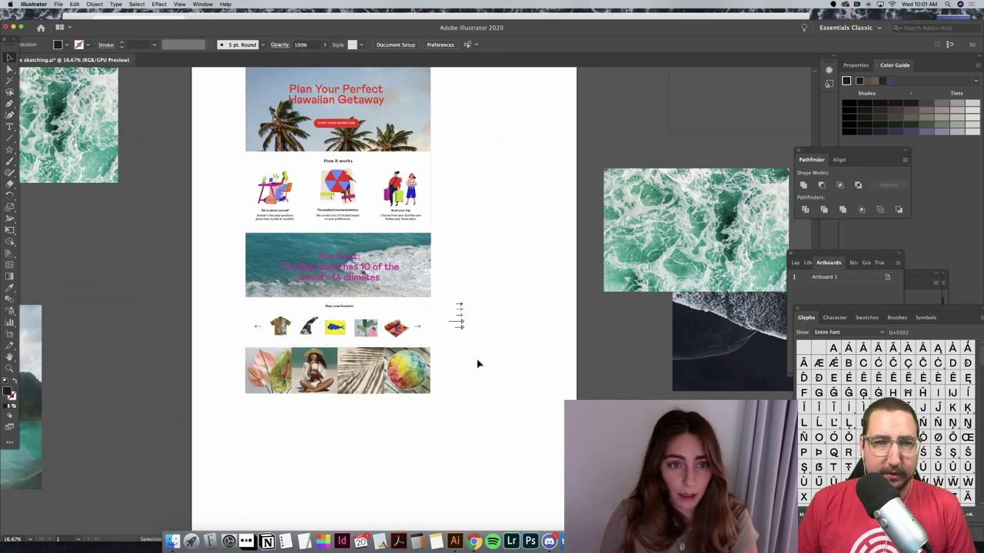
scroll(476, 363, up, 5)
scroll(476, 362, left, 5)
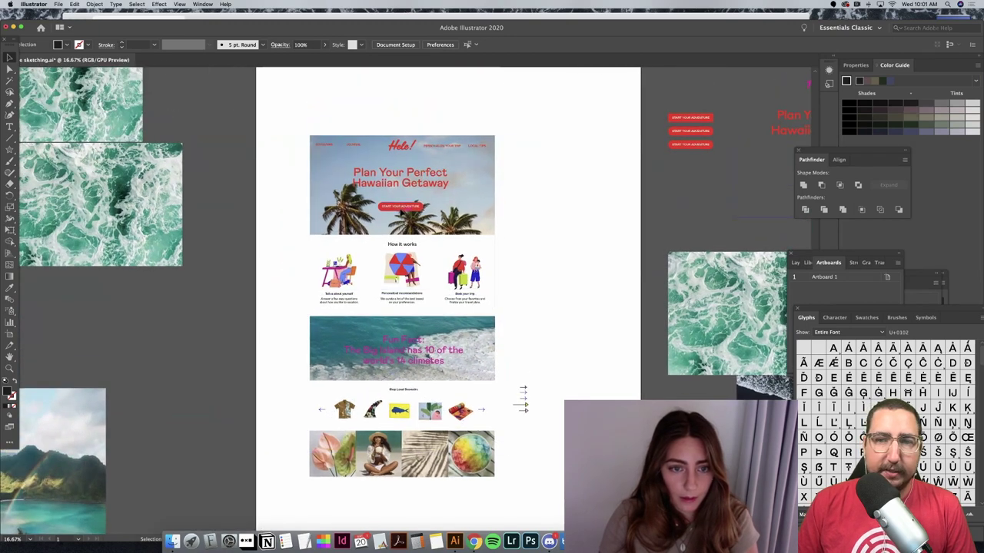
Step: Nudge the START YOUR ADVENTURE button up with Shift+Up toward the Hawaiian Getaway headline
click(411, 207)
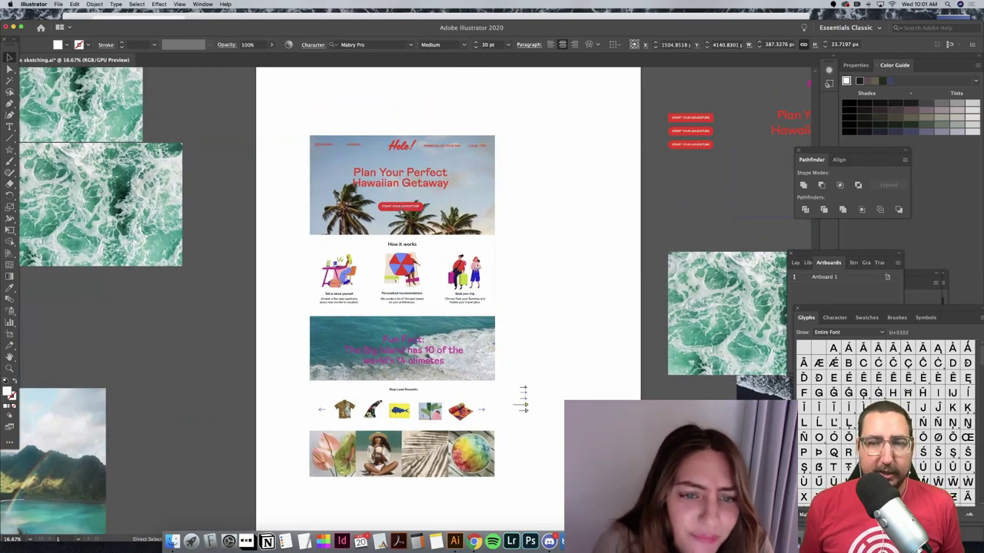
shift+click(400, 212)
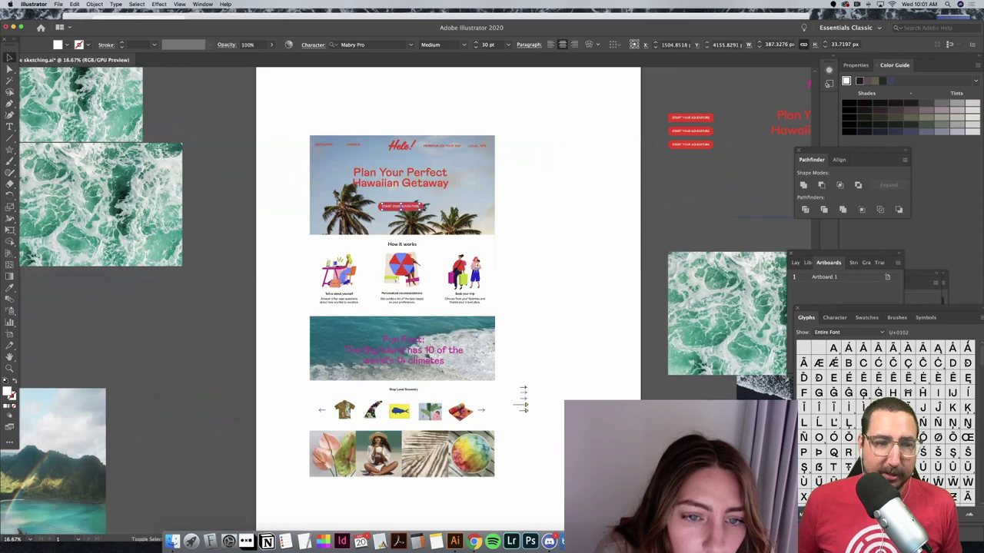
key(super+equal)
key(super+equal)
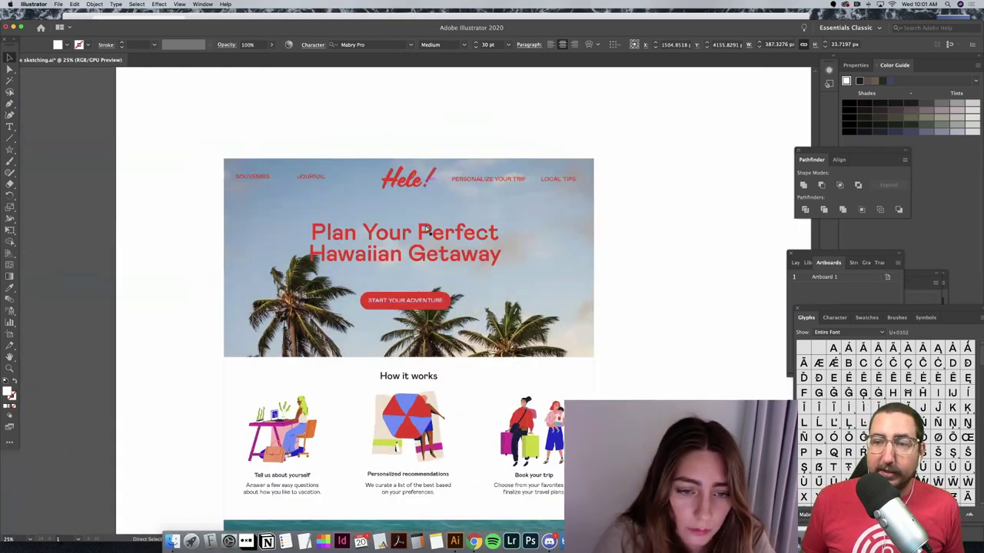
key(super+equal)
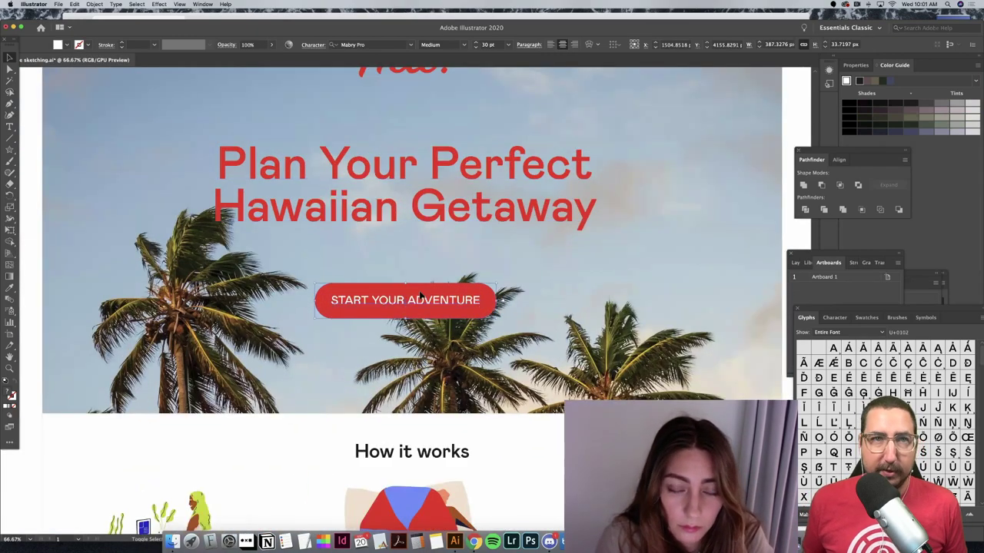
click(421, 294)
key(shift+Up)
key(shift+Up)
key(shift+Up)
key(shift+Up)
key(shift+Up)
key(shift+Up)
key(shift+Up)
key(shift+Up)
key(shift+Up)
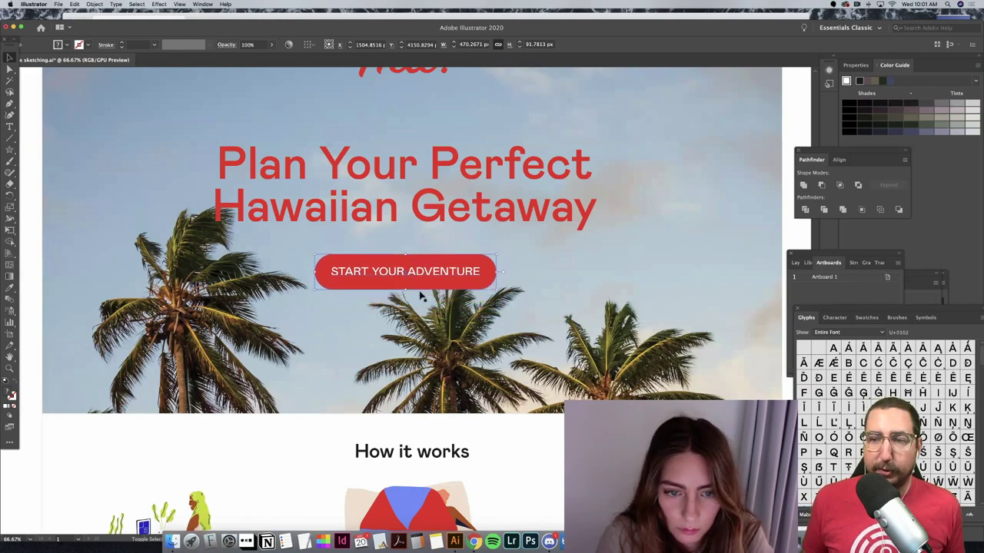
key(super+shift+a)
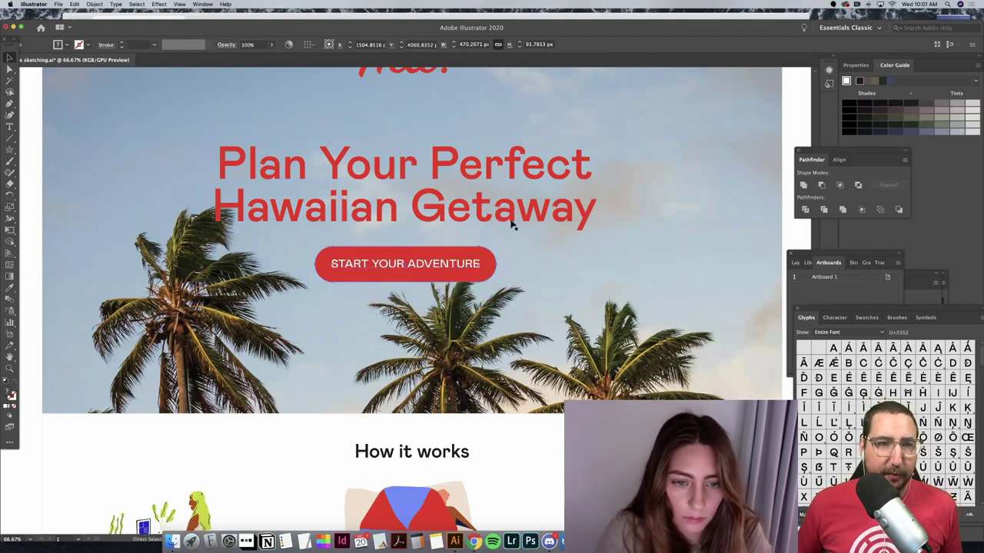
key(super+minus)
key(super+minus)
key(super+minus)
Step: Drag the red call-to-action button group onto the artboard beside the hero banner
scroll(626, 289, down, 3)
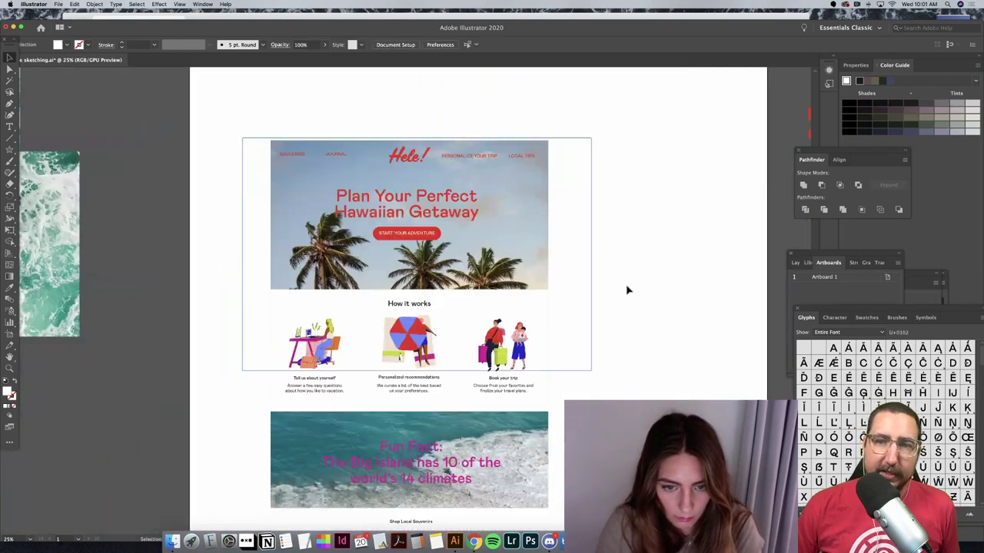
scroll(625, 288, down, 6)
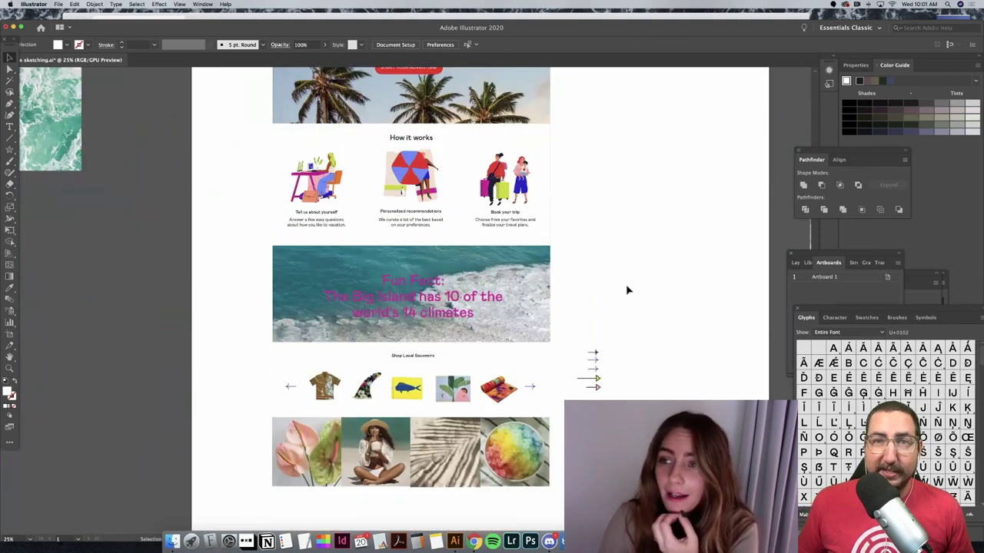
key(super+minus)
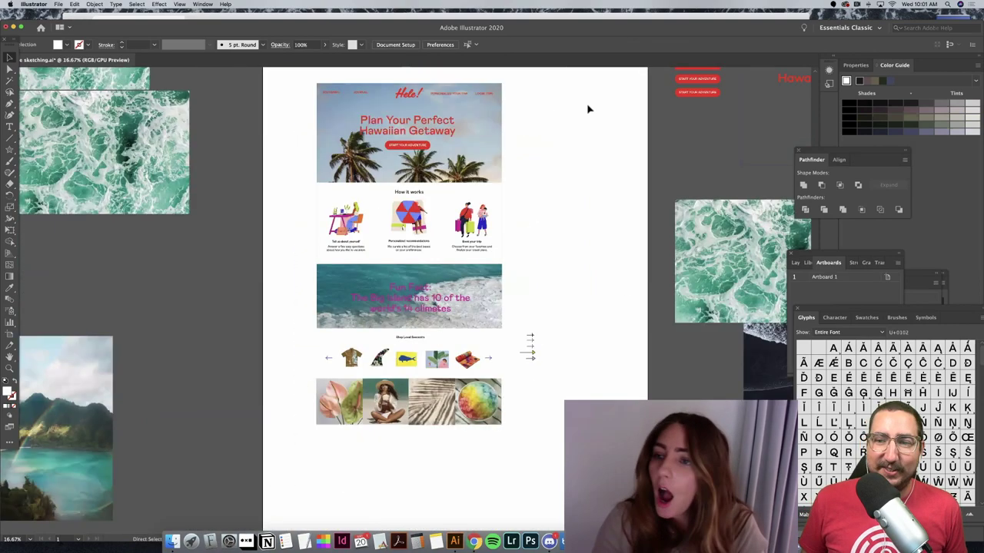
key(super+minus)
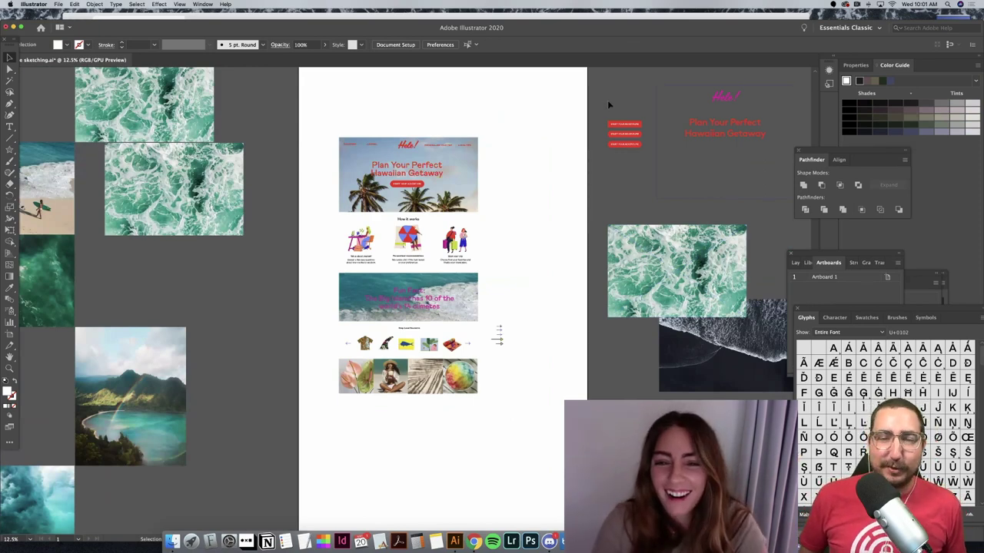
drag(635, 132, 514, 183)
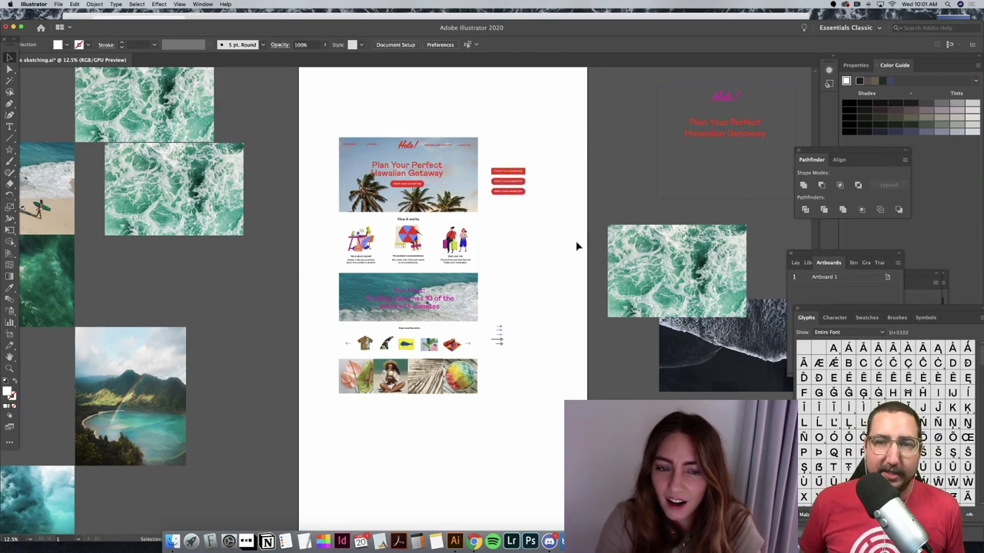
Step: Move the souvenir icon row, then remove the accidental change with Delete
scroll(578, 246, left, 3)
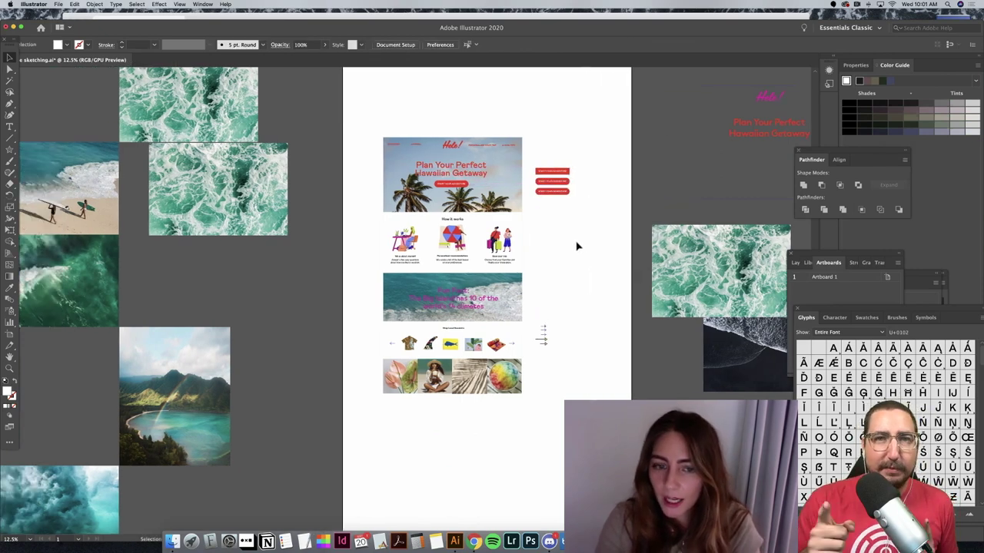
click(514, 393)
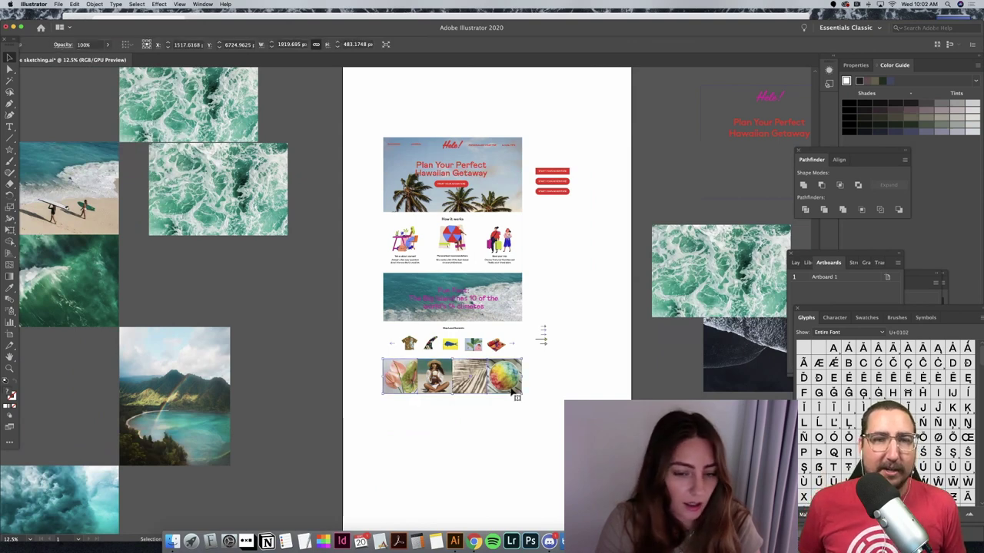
click(548, 401)
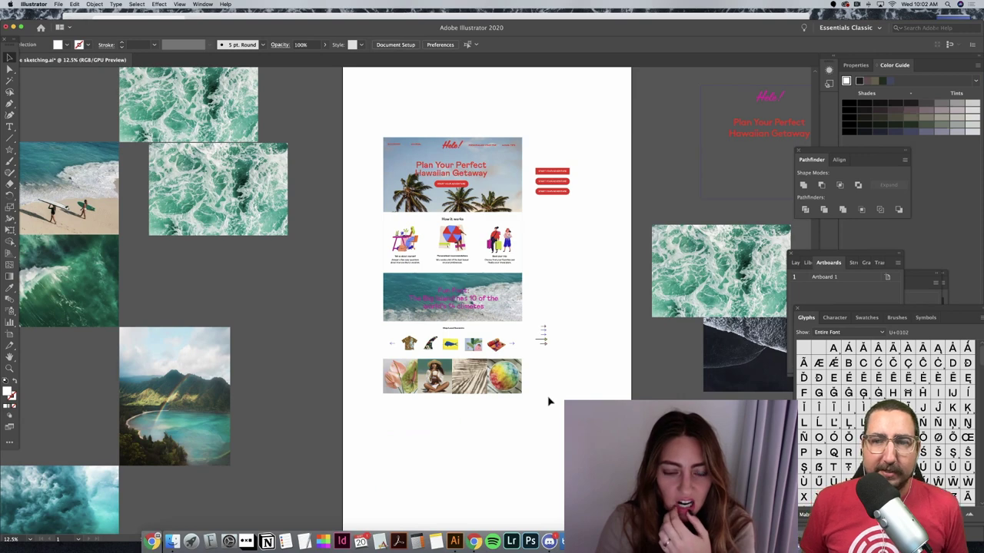
click(521, 346)
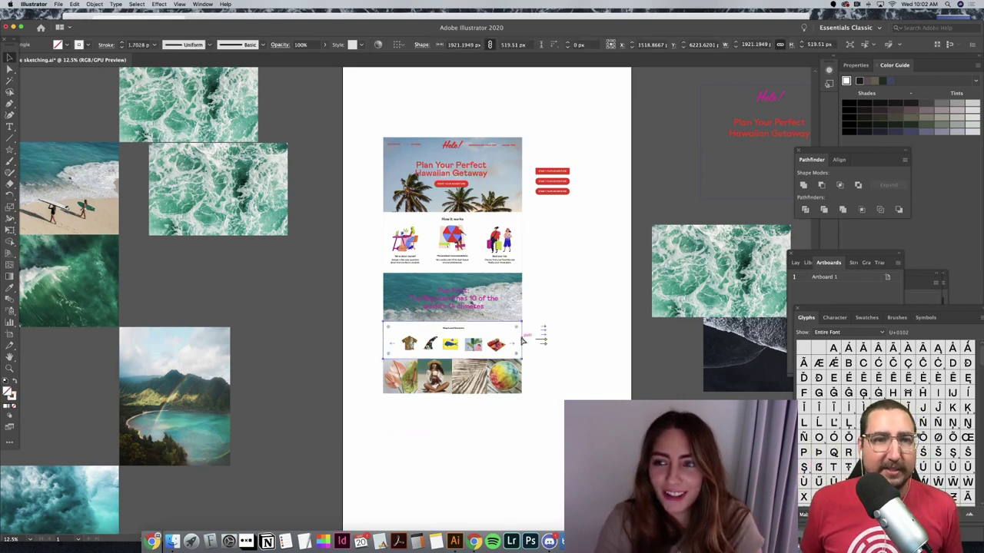
drag(522, 338, 452, 462)
key(Delete)
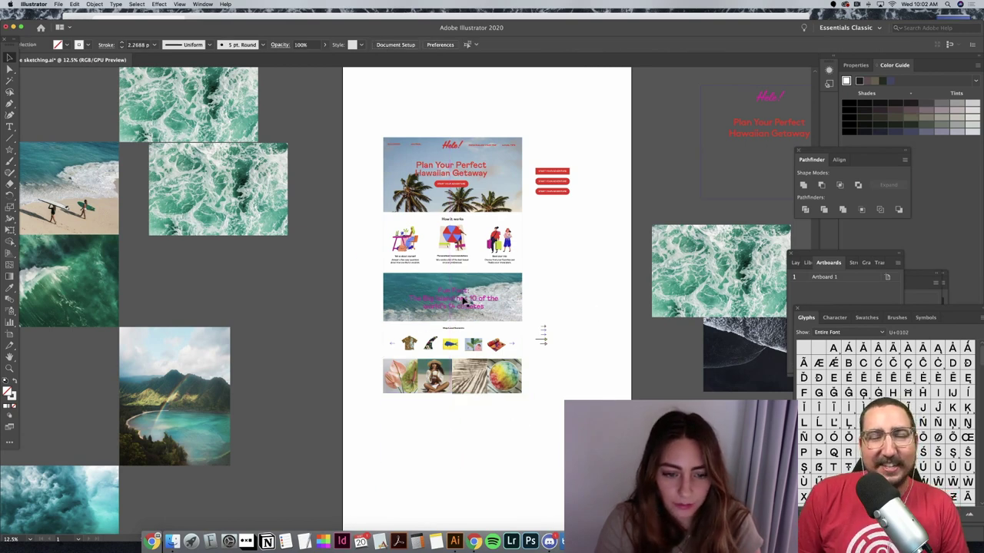
Step: Copy and paste the pink Fun Fact text, placing the copy below the photo row
click(464, 302)
key(ctrl+c)
key(ctrl+v)
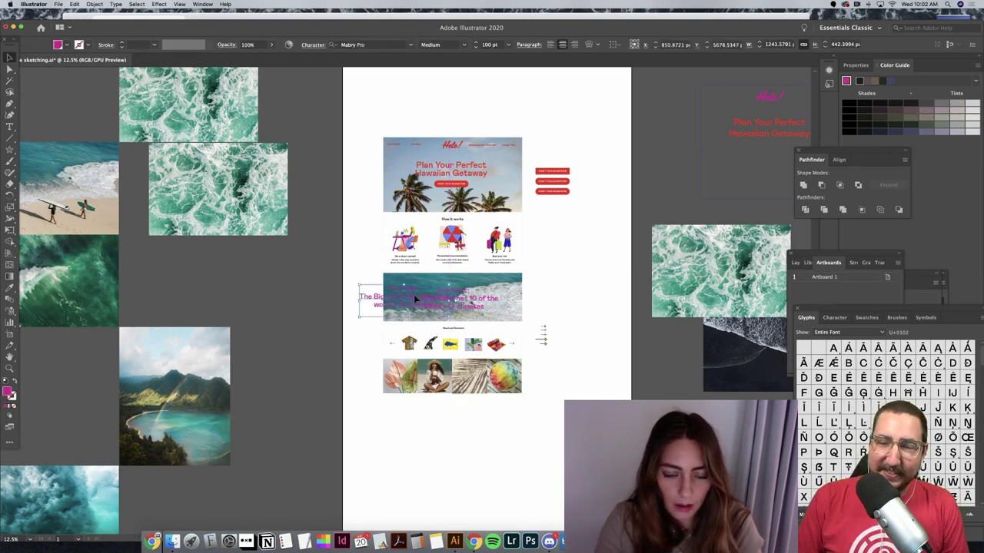
drag(414, 294, 454, 399)
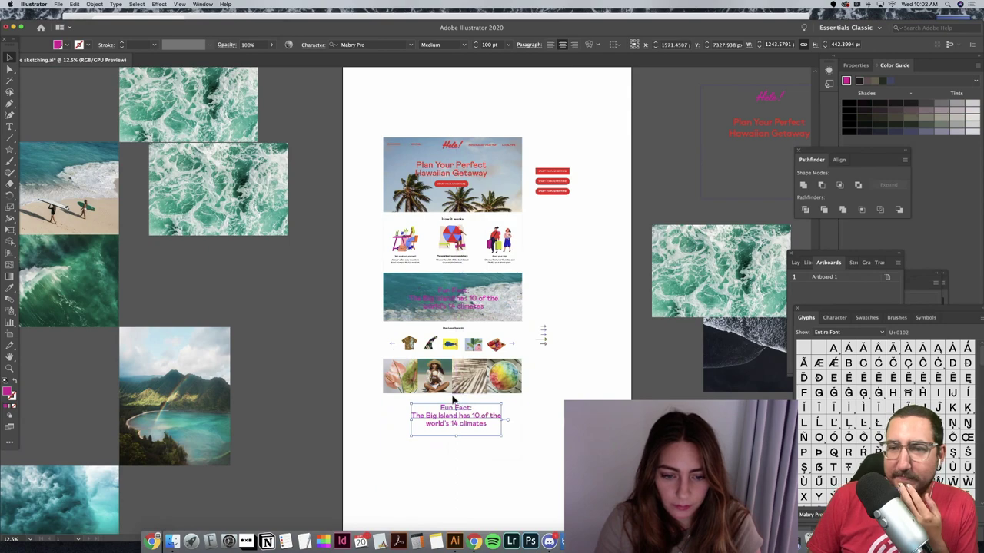
click(453, 399)
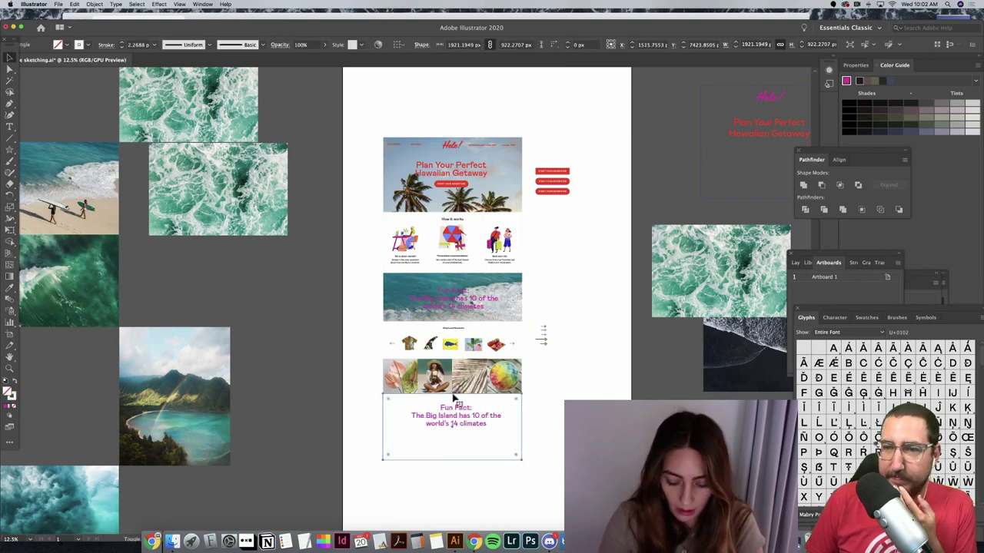
key(ctrl+equal)
key(ctrl+equal)
key(ctrl+equal)
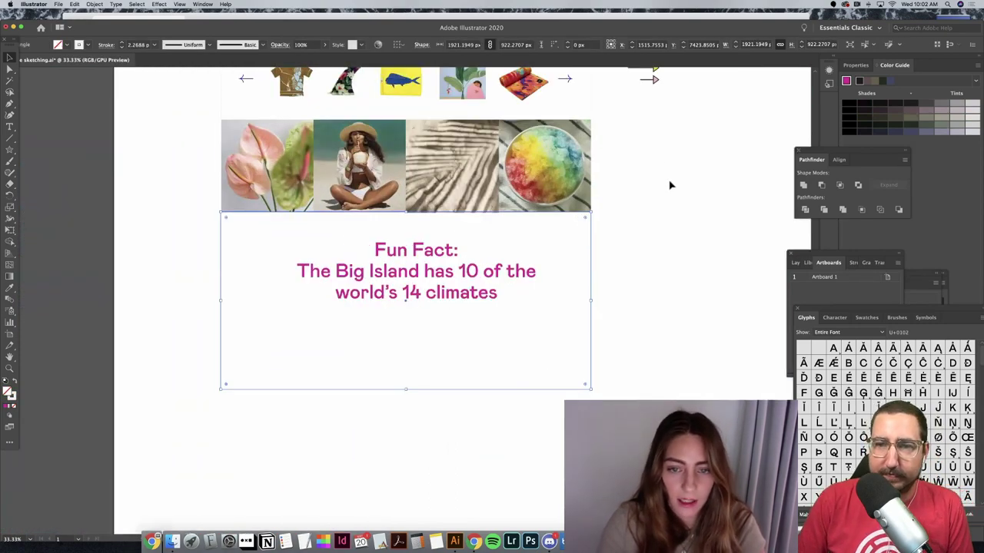
Step: Copy the woman photo's 479.34 px height value from the Control bar
click(669, 184)
click(472, 251)
click(456, 209)
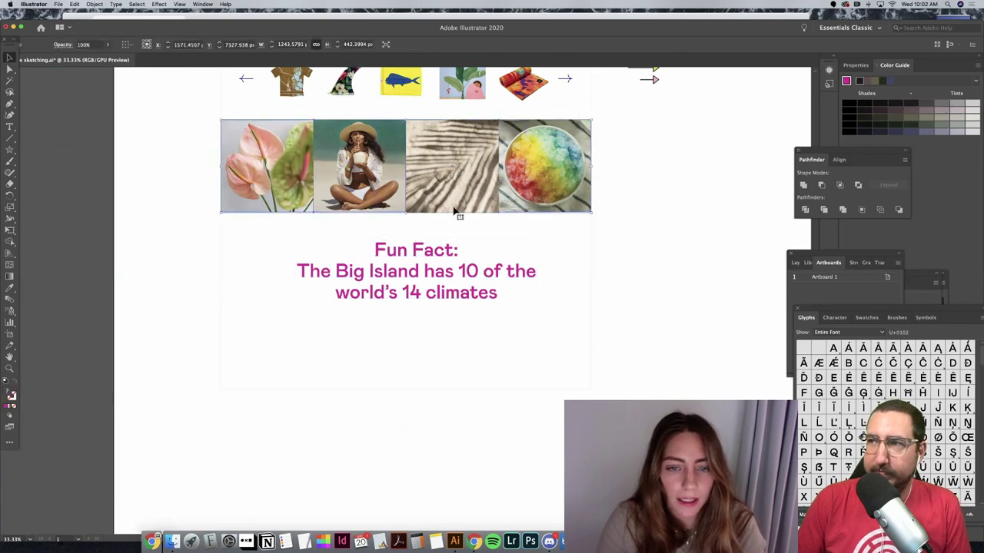
click(665, 246)
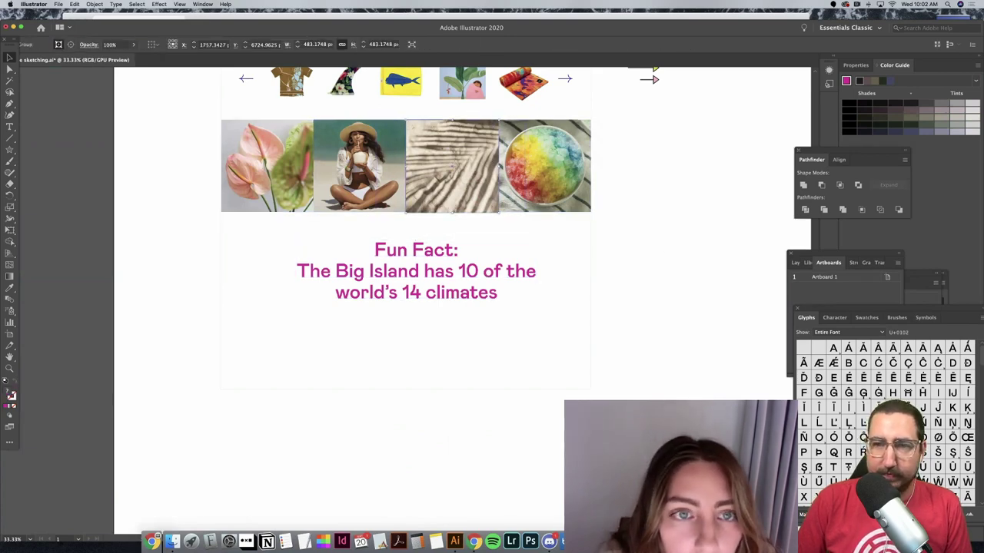
click(381, 148)
click(399, 83)
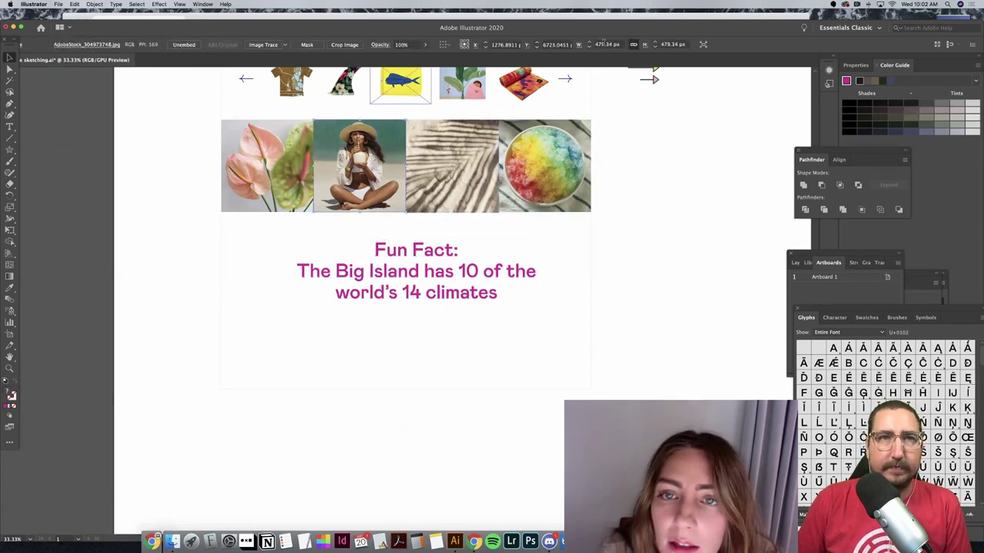
click(673, 44)
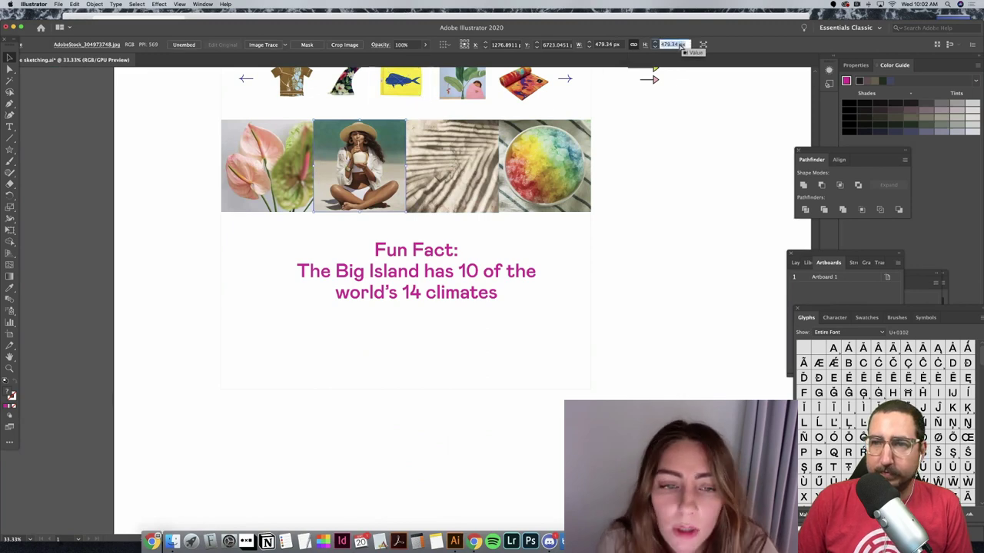
Step: Set the sand photo's height to 479.34 px
click(466, 164)
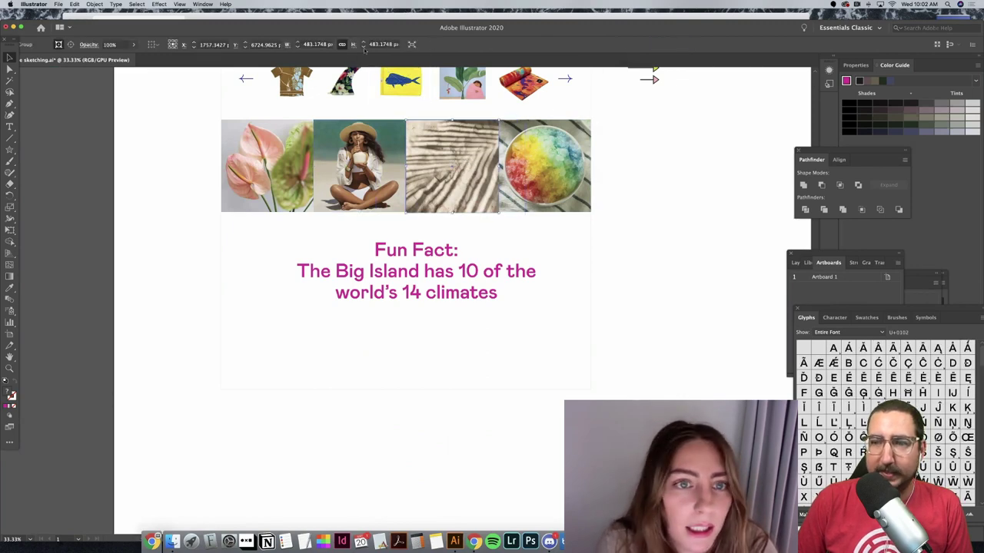
click(380, 45)
key(super+v)
key(Return)
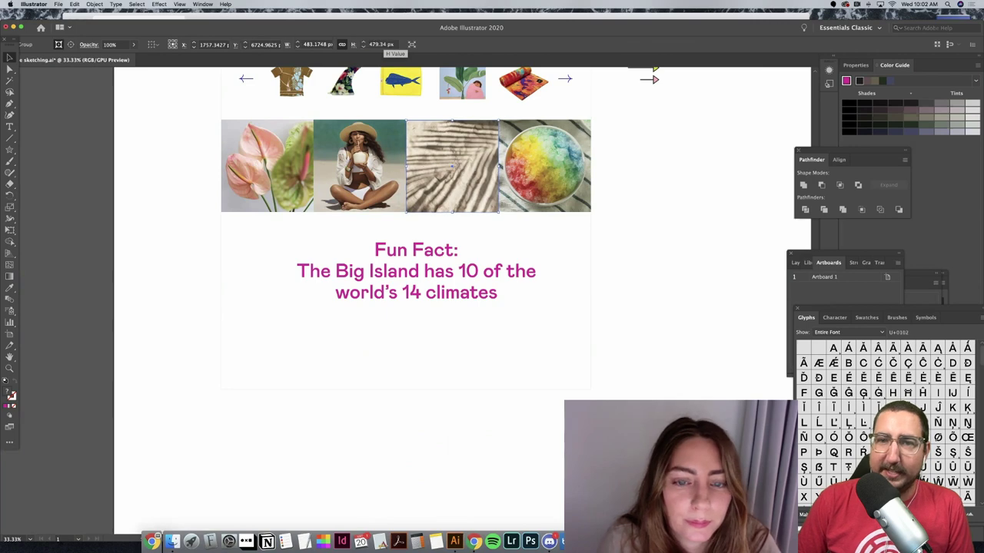
click(684, 213)
Step: Top-align the four bottom photos, then undo the alignment
click(263, 174)
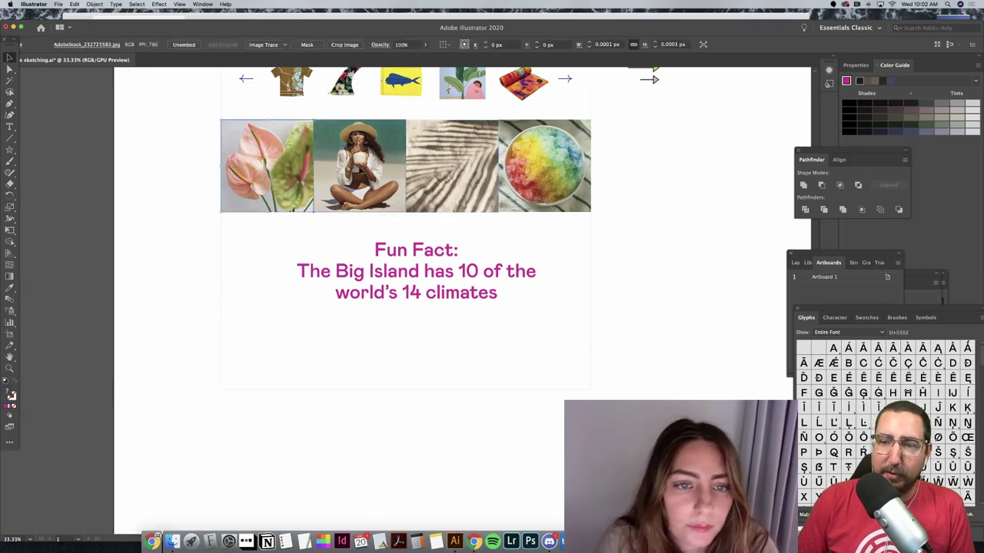
shift+click(358, 166)
shift+click(452, 166)
shift+click(552, 164)
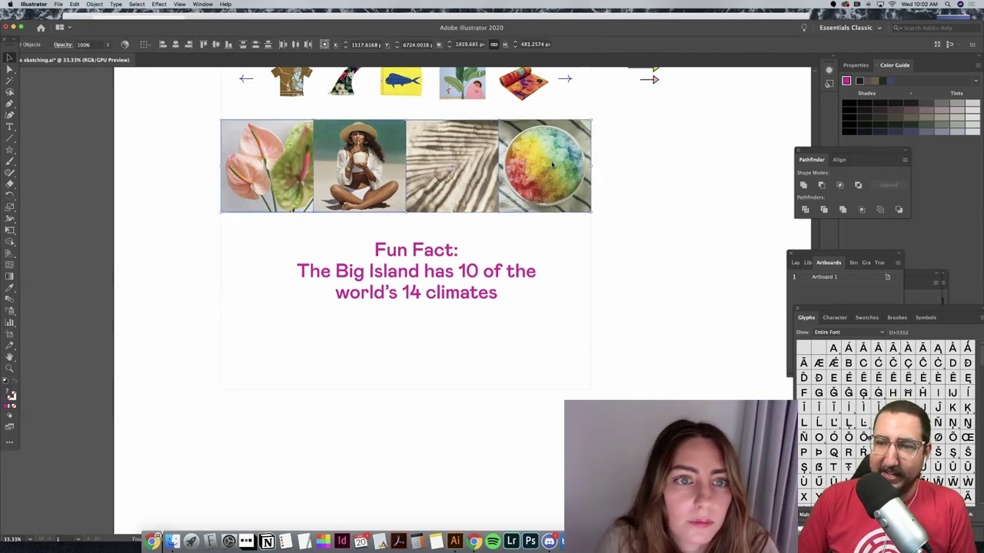
click(216, 44)
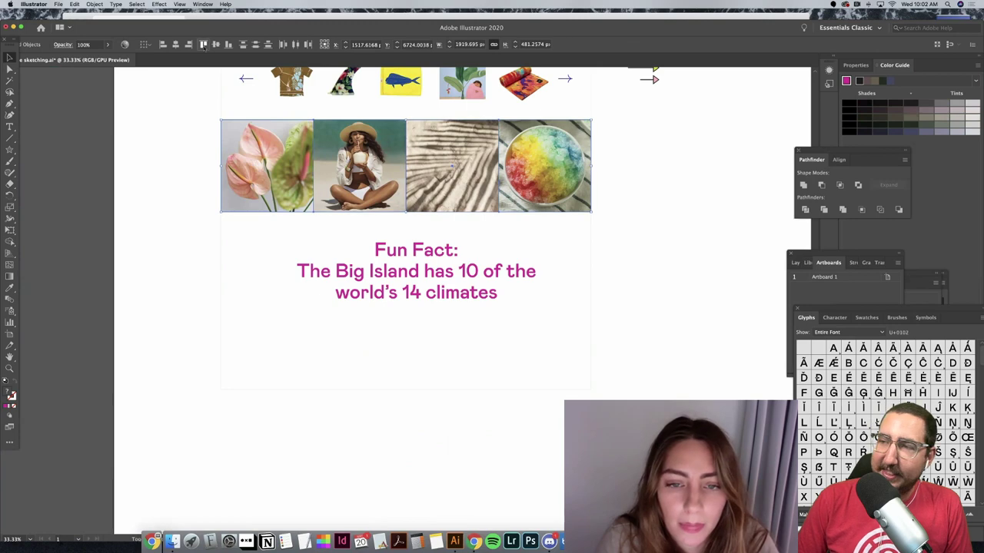
click(657, 192)
key(super+z)
Step: Select the rainbow, sand and woman photos together
click(644, 176)
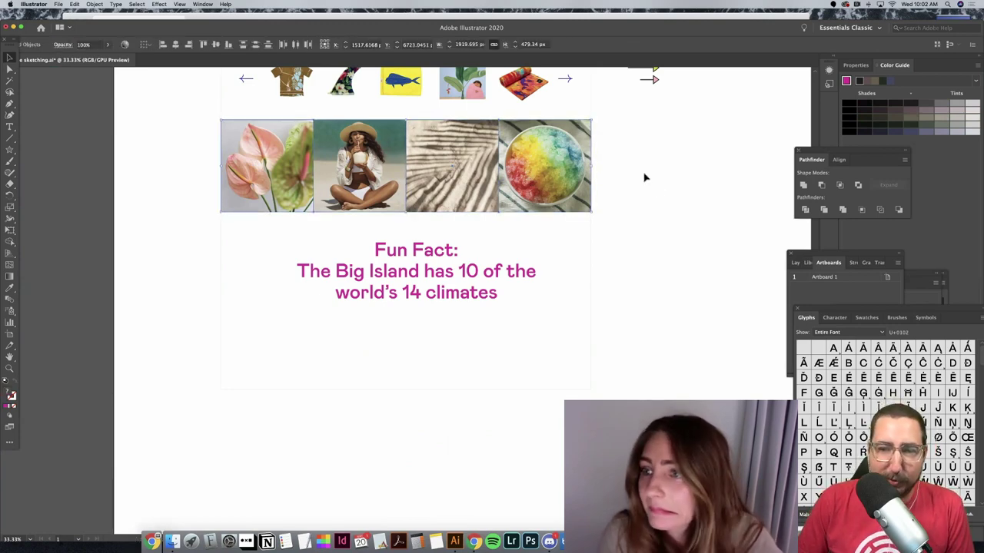
click(532, 179)
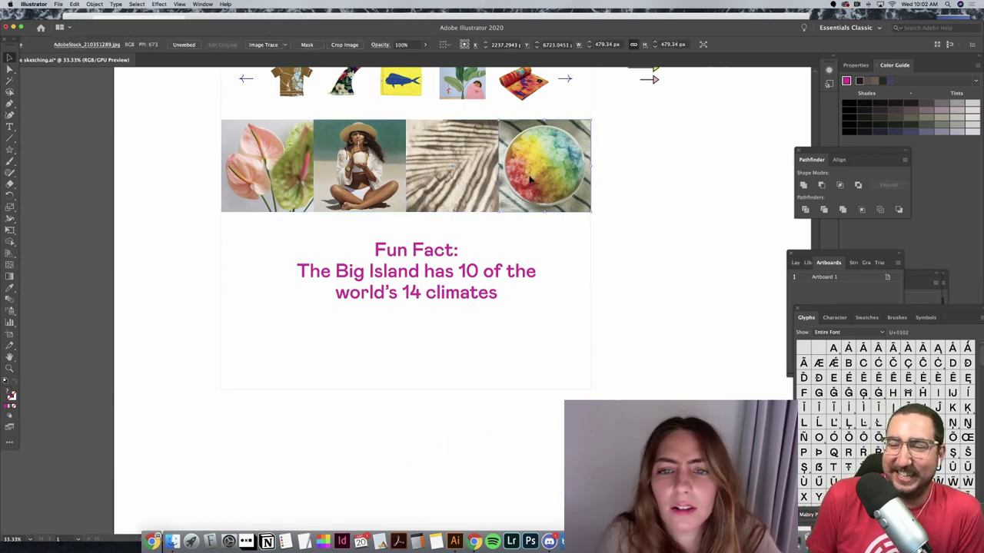
click(657, 179)
click(555, 169)
shift+click(492, 173)
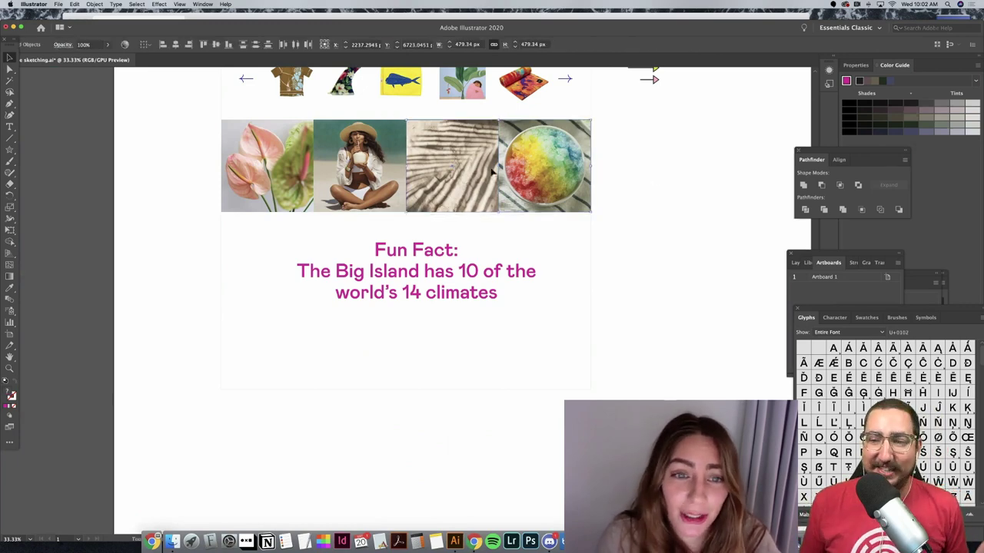
shift+click(372, 183)
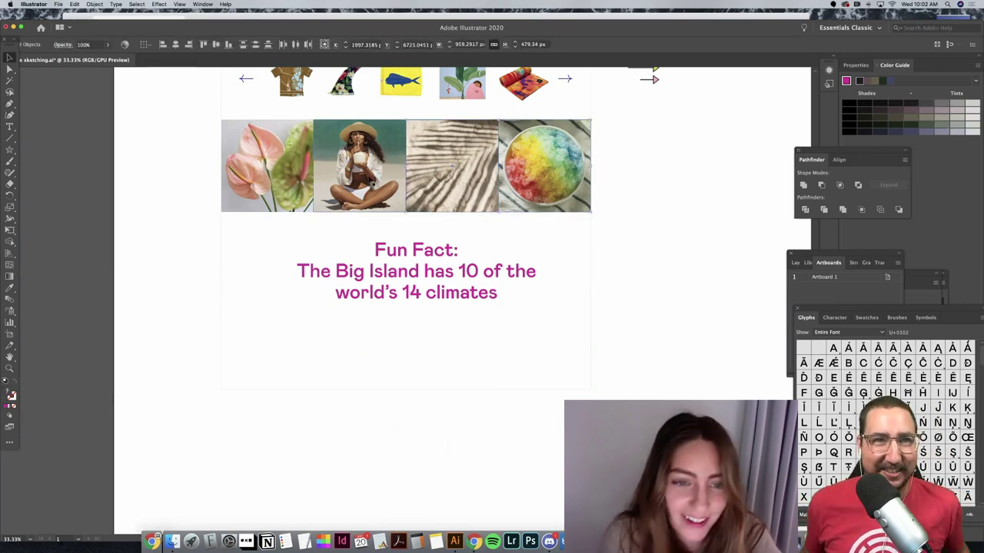
click(628, 222)
Step: Replace the three-line Fun Fact copy with the word SUBSCRIBE
key(t)
drag(509, 295, 309, 253)
text(SU)
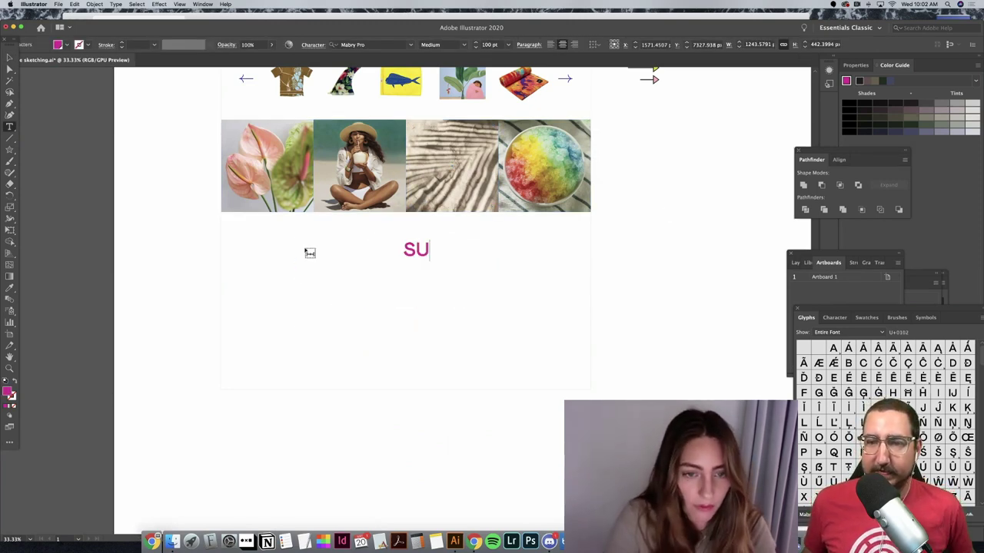
text(BSCRIBE)
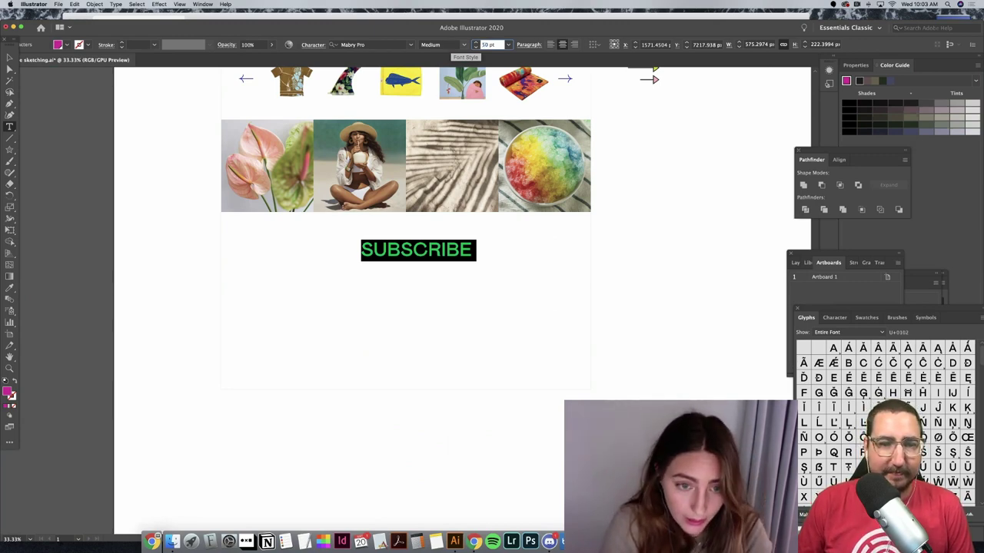
key(Return)
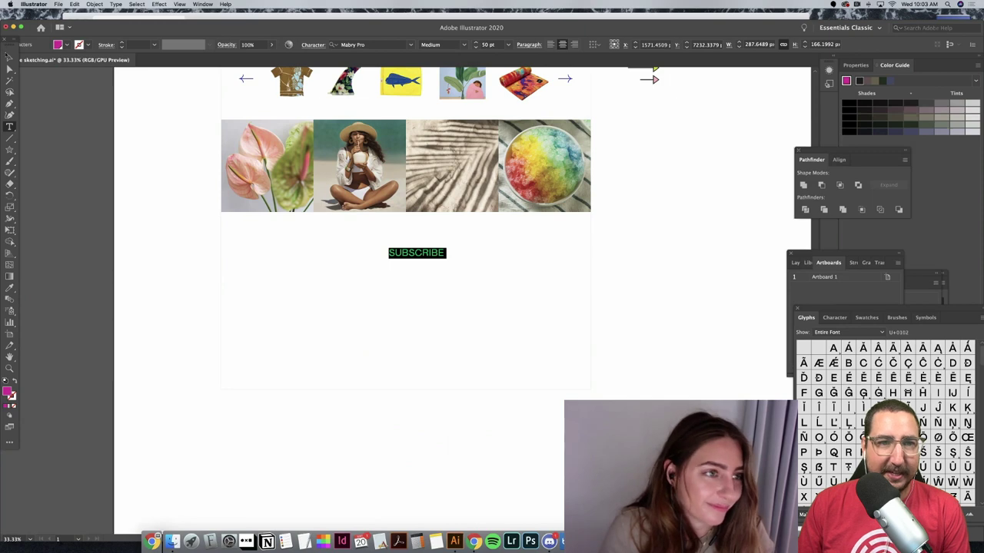
key(Escape)
click(691, 289)
Step: Apply the Shop Local Souvenirs text style to SUBSCRIBE with the Eyedropper
scroll(691, 282, up, 5)
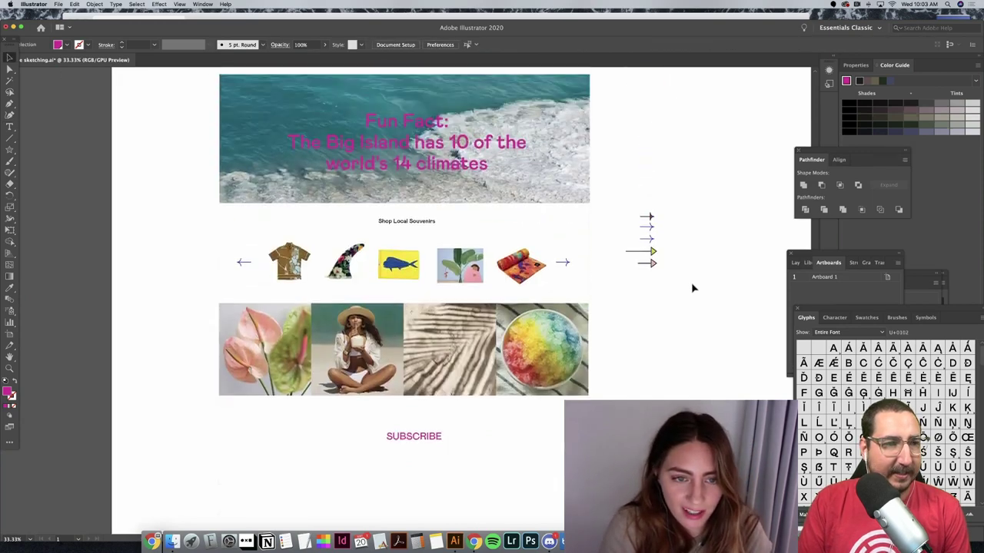
scroll(690, 282, left, 1)
click(438, 392)
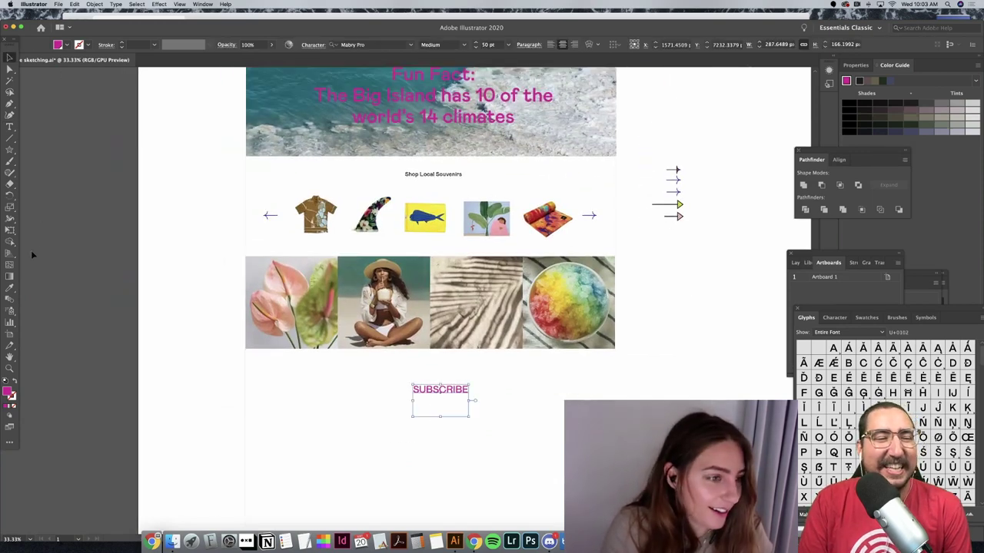
key(i)
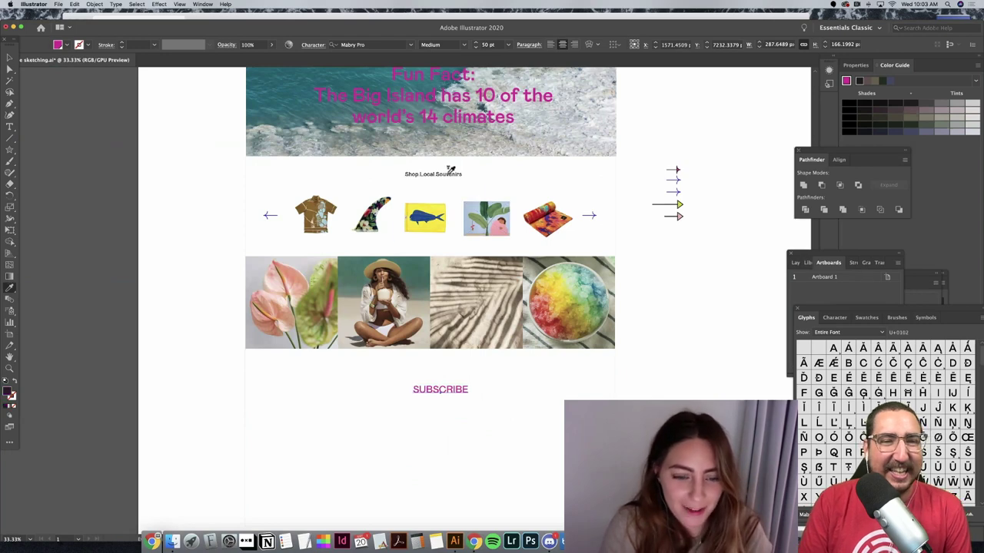
click(448, 173)
Step: Move SUBSCRIBE up and left so it sits centred under the photo row
key(v)
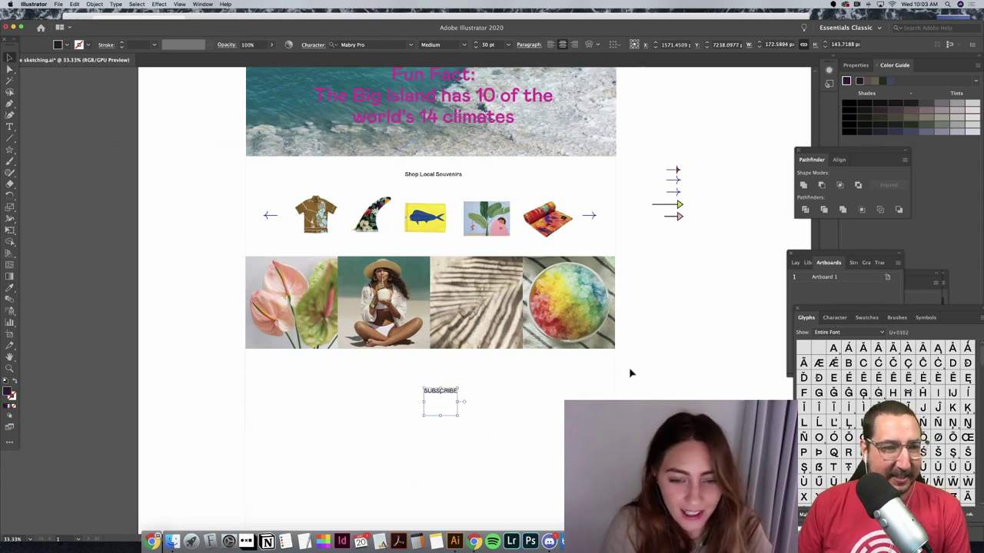
click(469, 410)
drag(438, 391, 423, 370)
scroll(424, 370, right, 1)
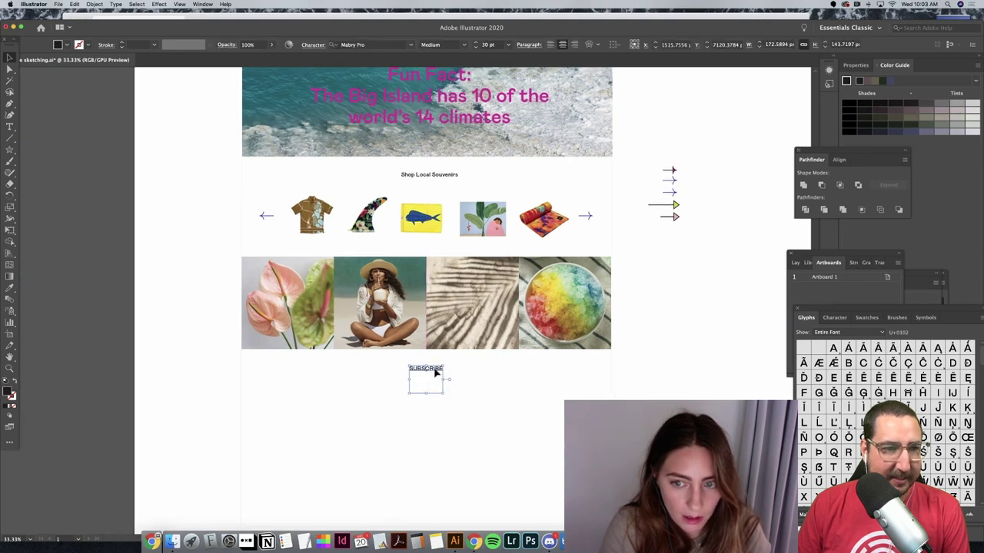
click(725, 305)
scroll(725, 305, down, 2)
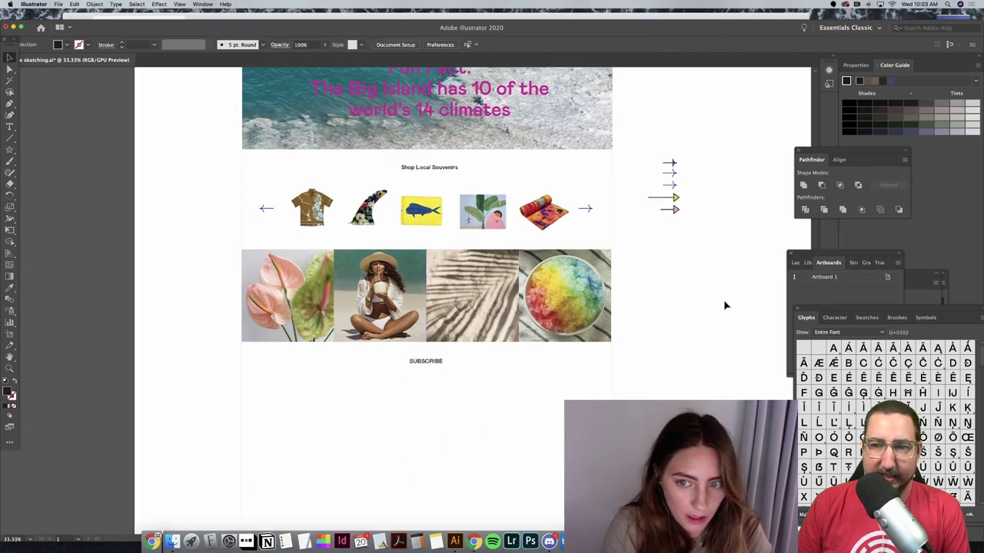
scroll(725, 305, up, 6)
Step: Select only the third START YOUR ADVENTURE button
scroll(725, 305, up, 3)
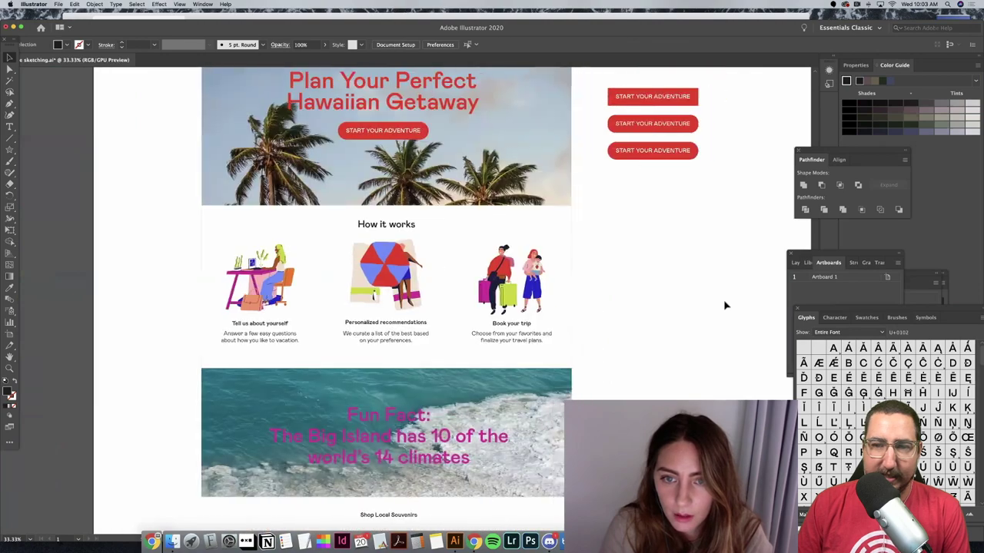
scroll(632, 176, right, 2)
click(576, 154)
click(703, 241)
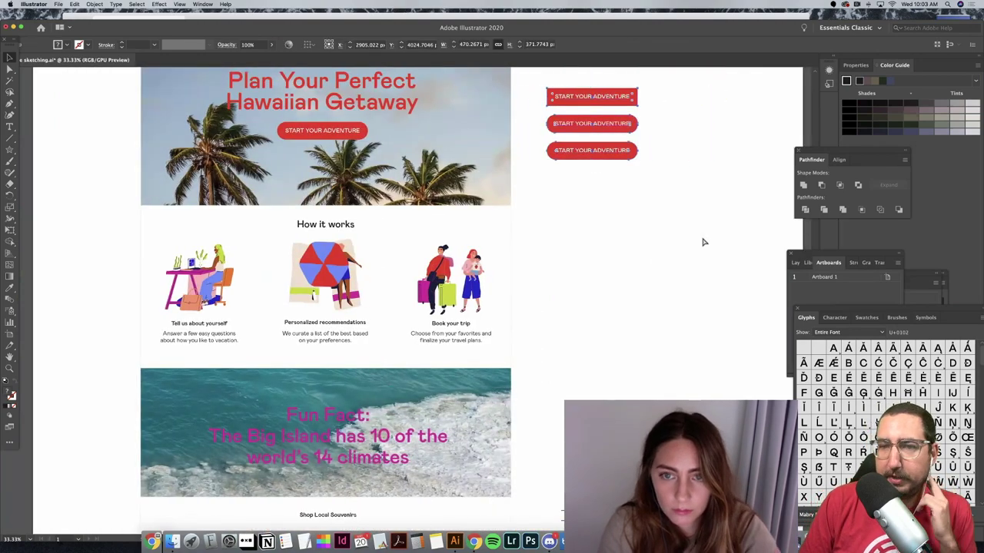
drag(703, 204, 575, 150)
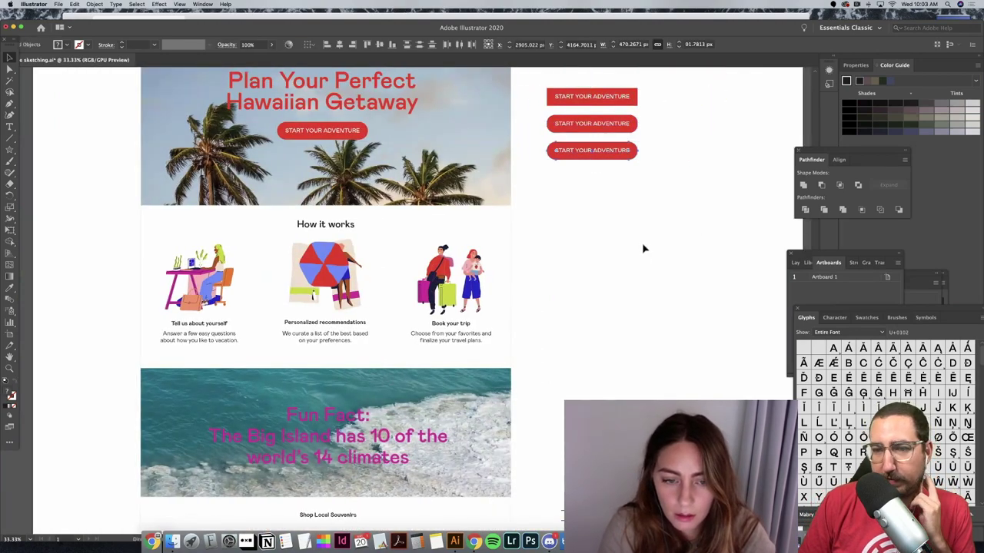
Step: Paste a copy of the red button and place it below SUBSCRIBE
scroll(644, 248, down, 10)
scroll(408, 323, left, 3)
key(cmd+v)
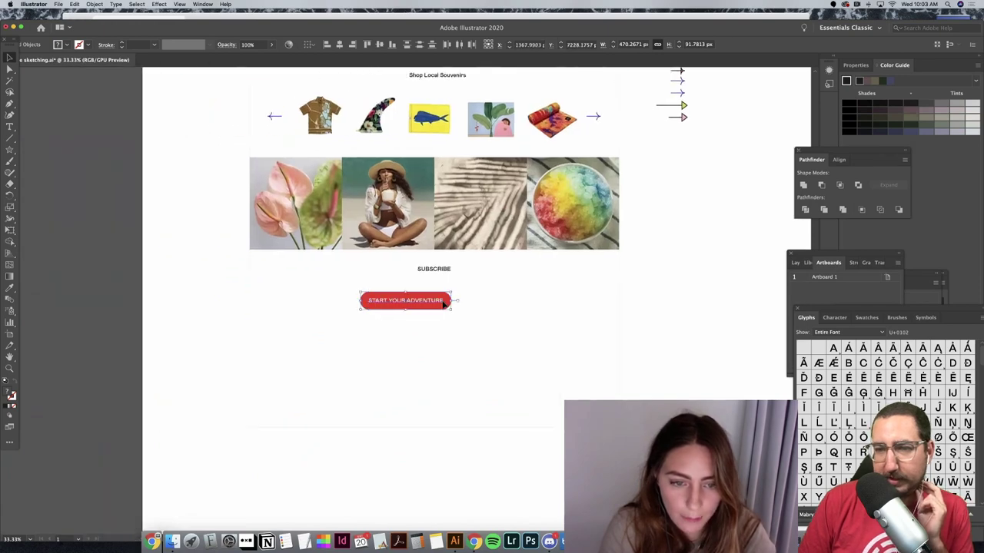
drag(444, 304, 473, 354)
Step: Select the SUBSCRIBE text and pick the Eyedropper to sample a colour
click(428, 268)
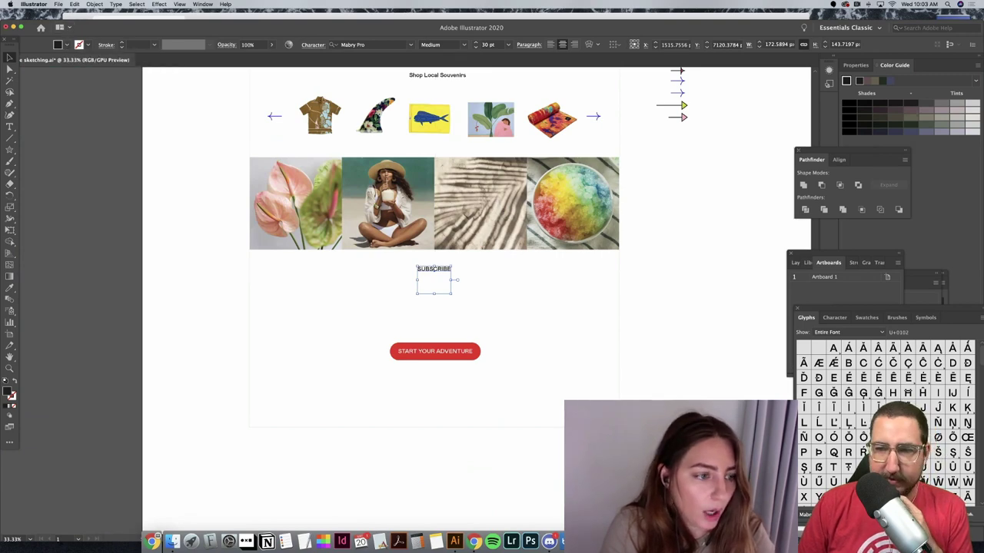
click(10, 288)
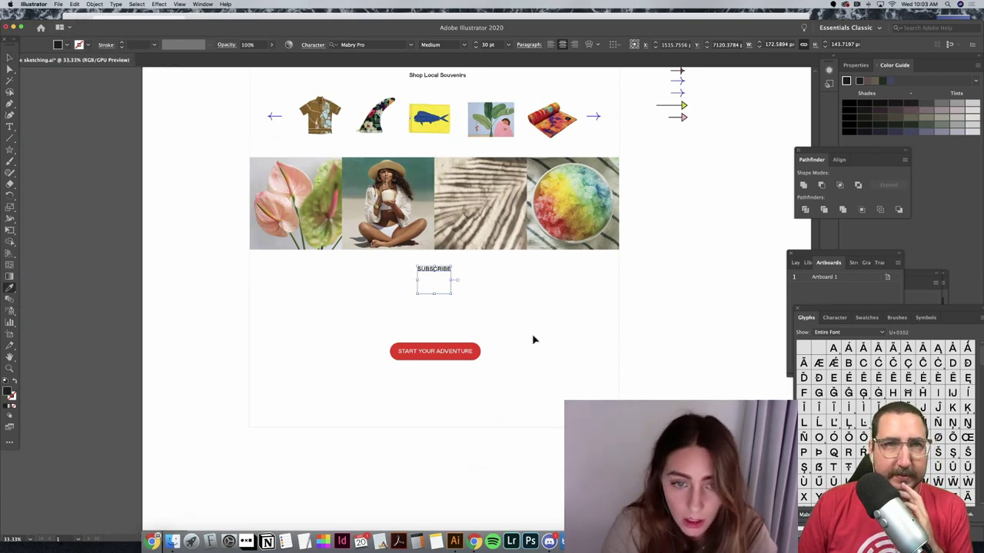
key(super+minus)
key(super+minus)
scroll(546, 293, up, 5)
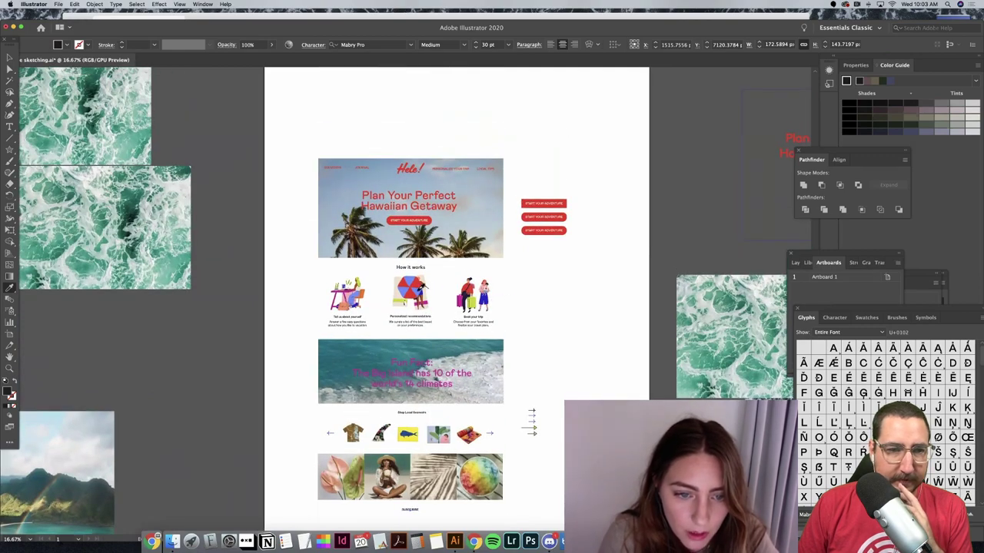
Step: Sample a soft blue from the artwork onto the SUBSCRIBE heading
click(411, 292)
scroll(430, 288, down, 5)
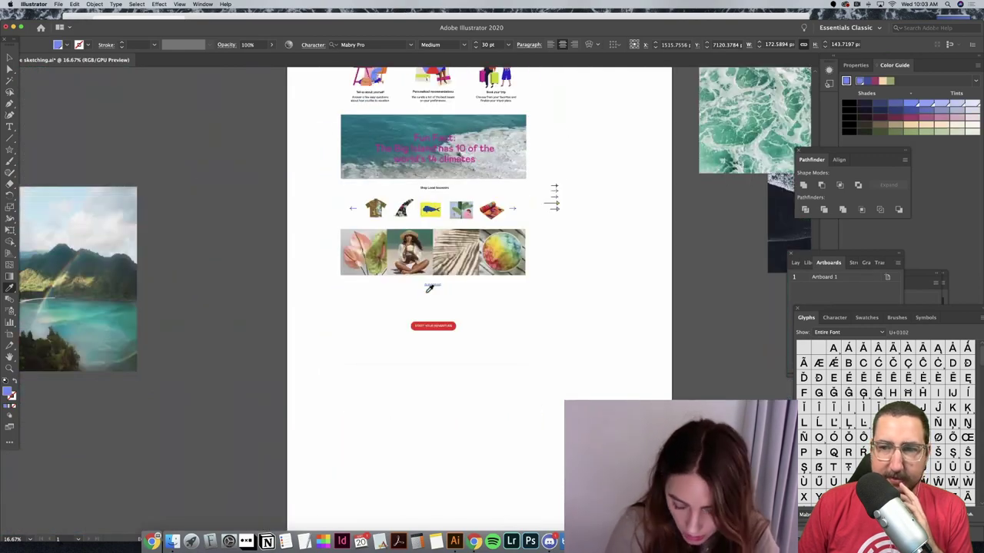
key(super+equal)
key(super+equal)
key(super+equal)
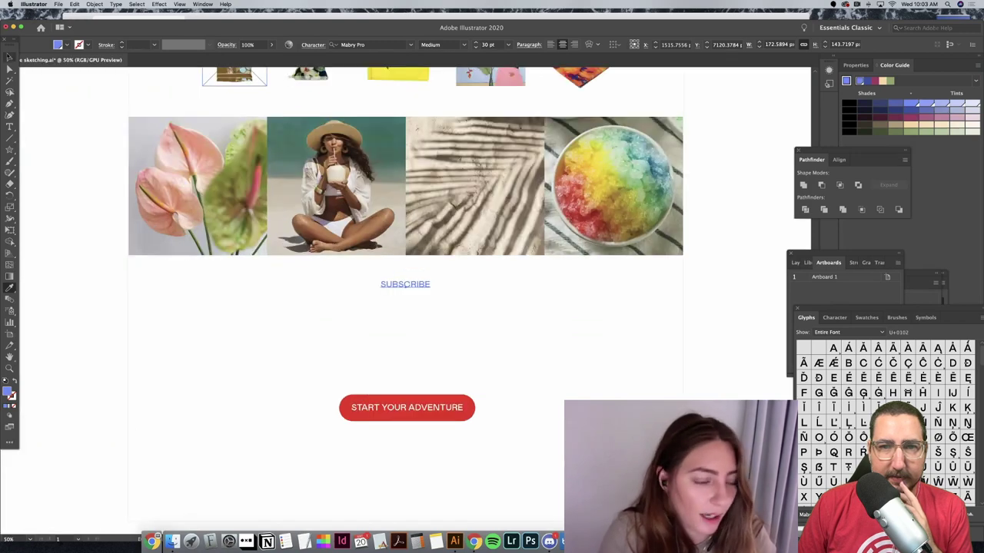
Step: Horizontally centre SUBSCRIBE and the red button on the white section background
key(v)
shift+click(448, 419)
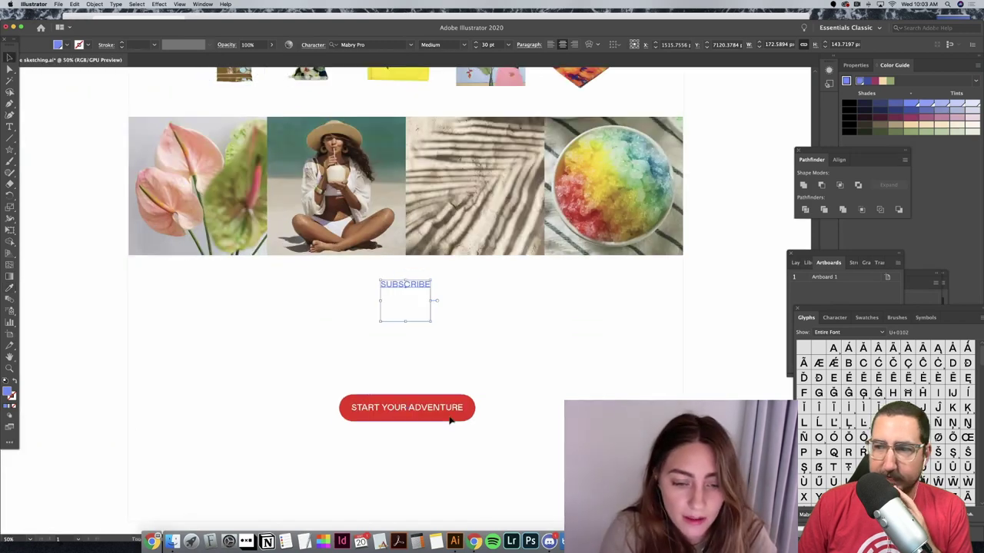
click(685, 373)
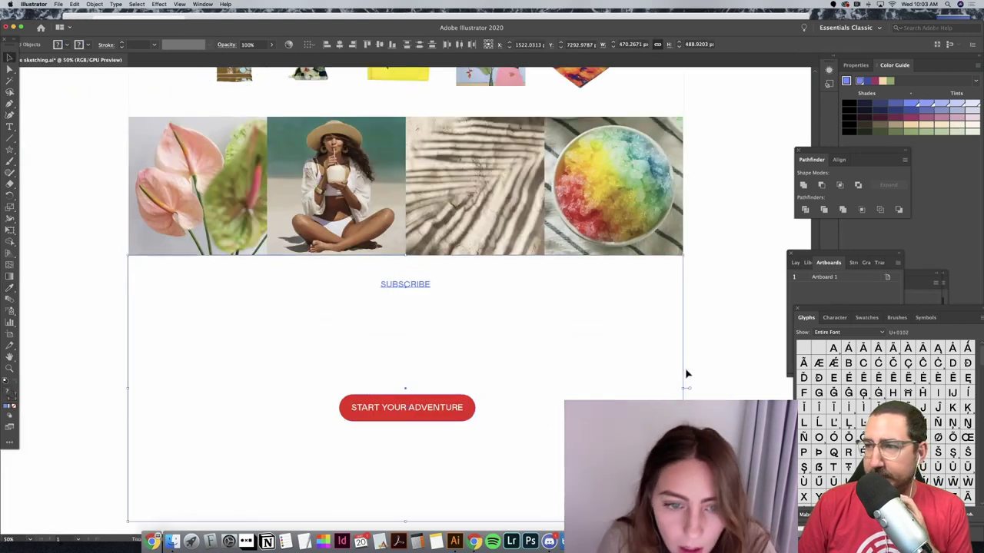
click(339, 44)
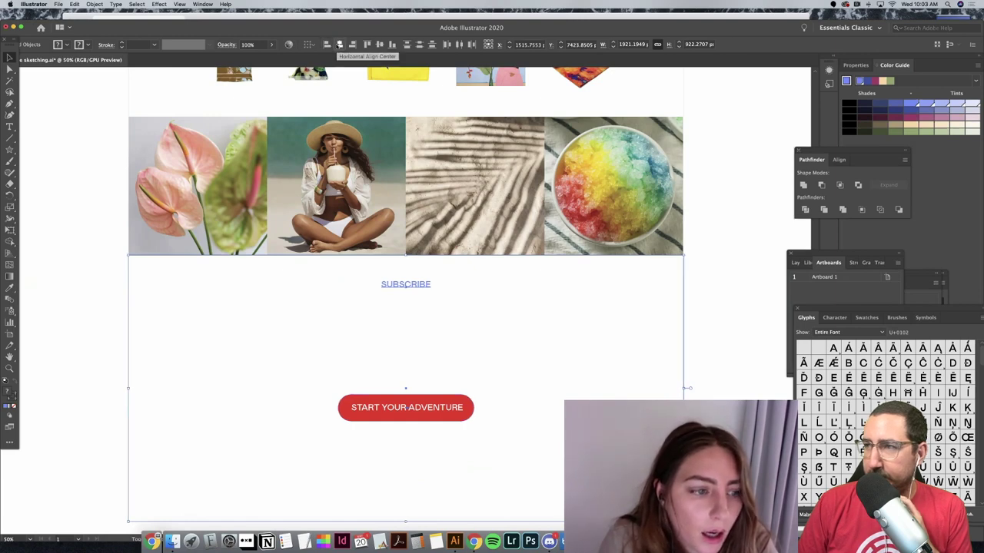
click(97, 154)
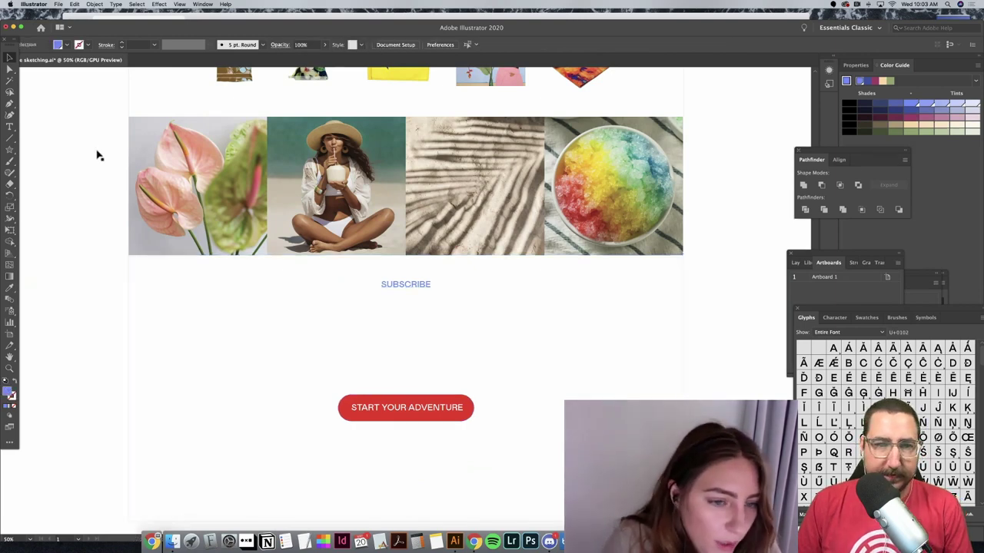
click(400, 289)
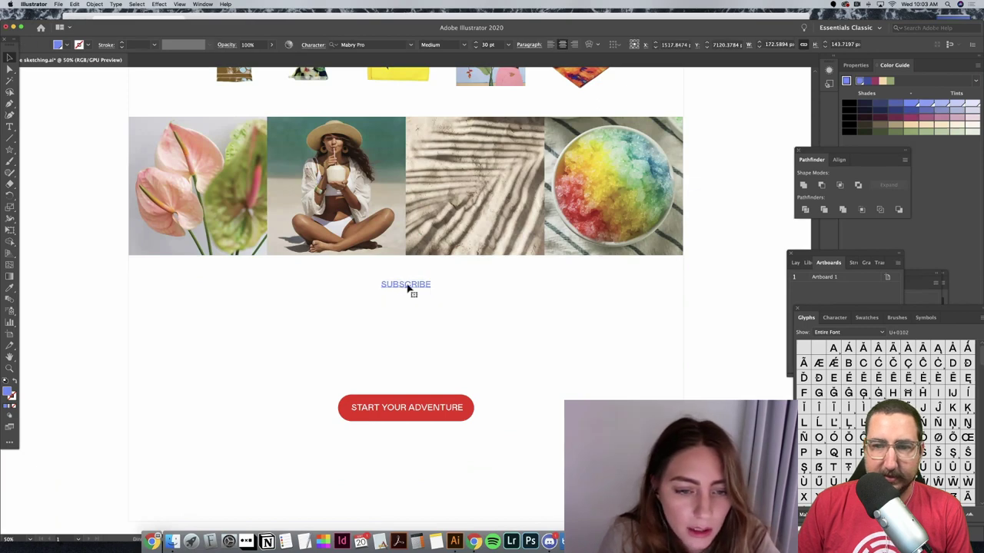
Step: Duplicate SUBSCRIBE and retype the copy as 'Sign up to learn more about Hawai'i'
drag(405, 286, 400, 343)
double_click(401, 337)
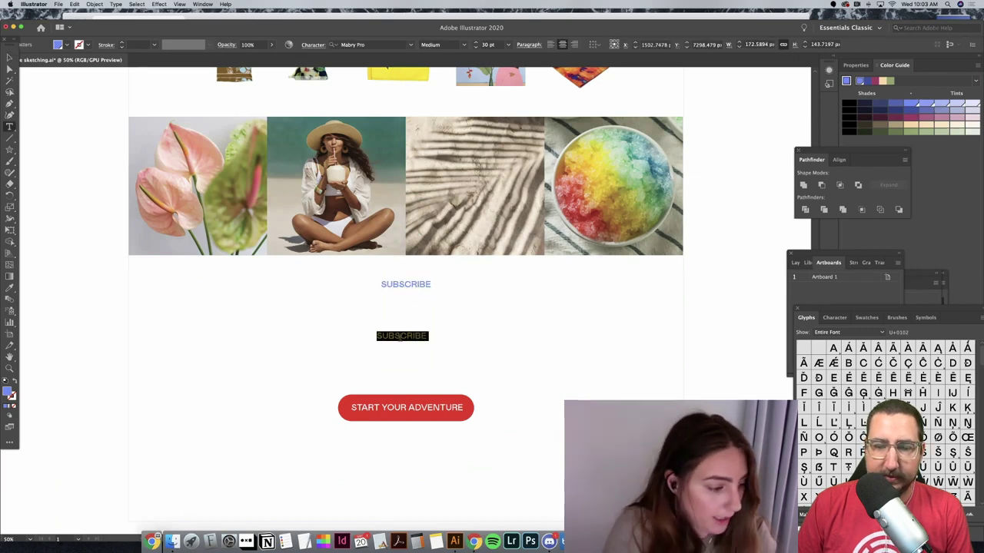
key(BackSpace)
text(Sign up)
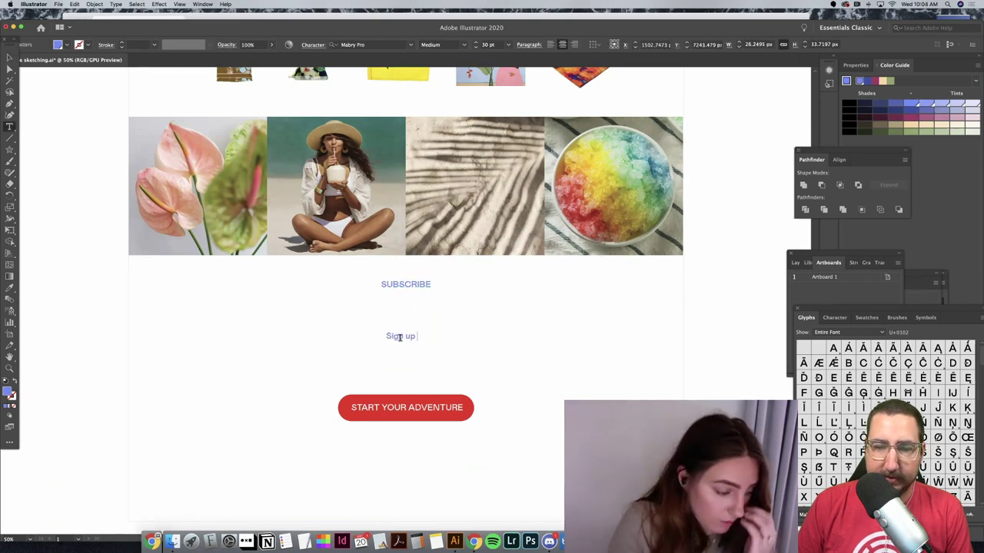
text( to )
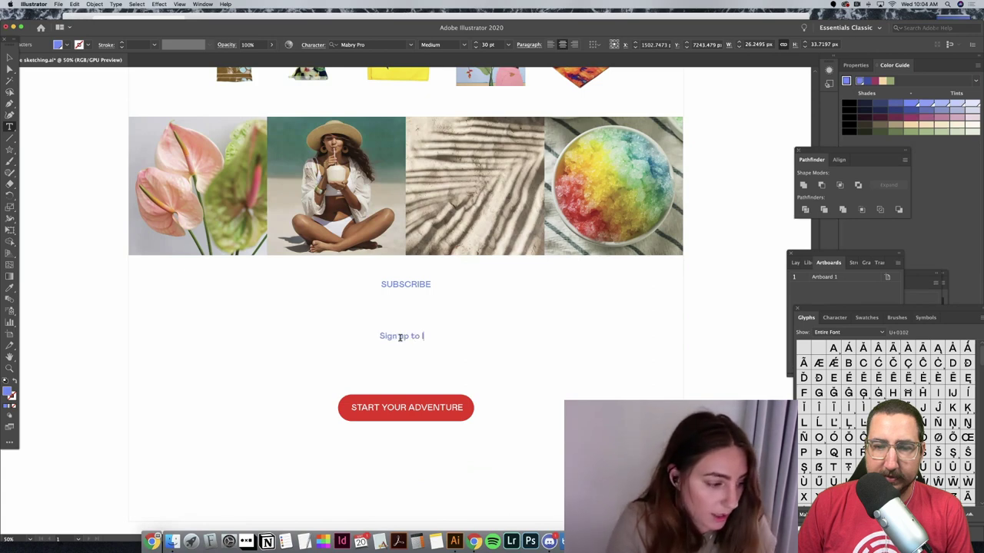
text(learn more about )
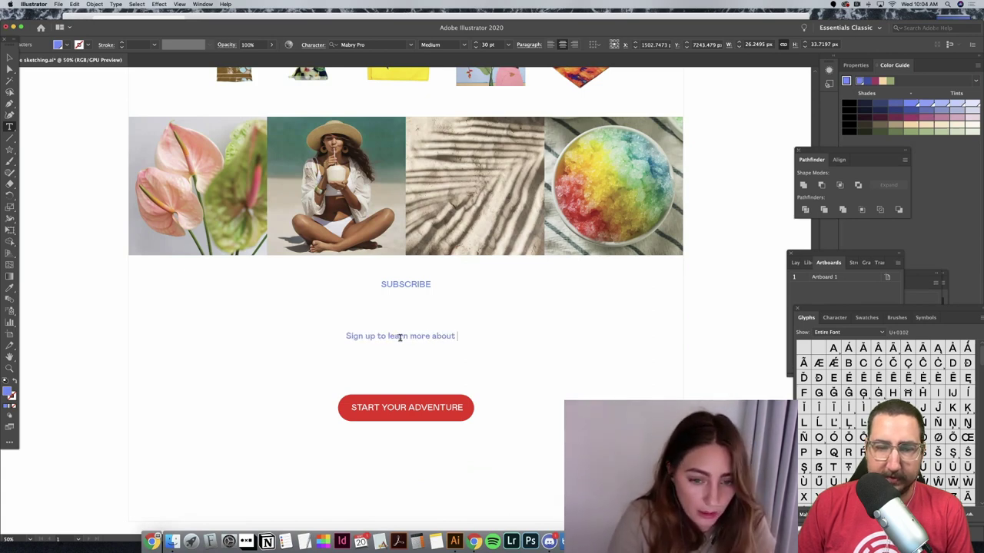
text(Hawai)
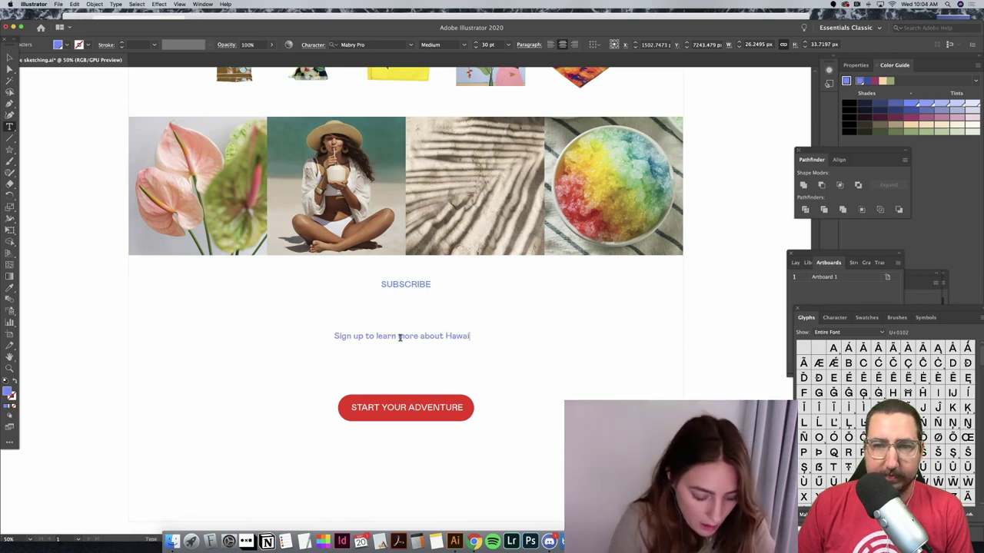
text('i)
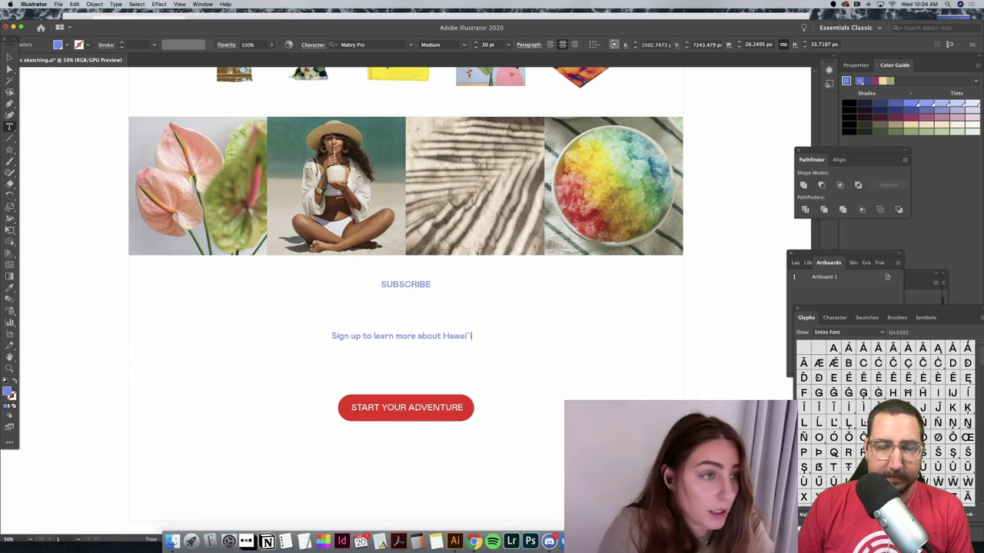
key(Escape)
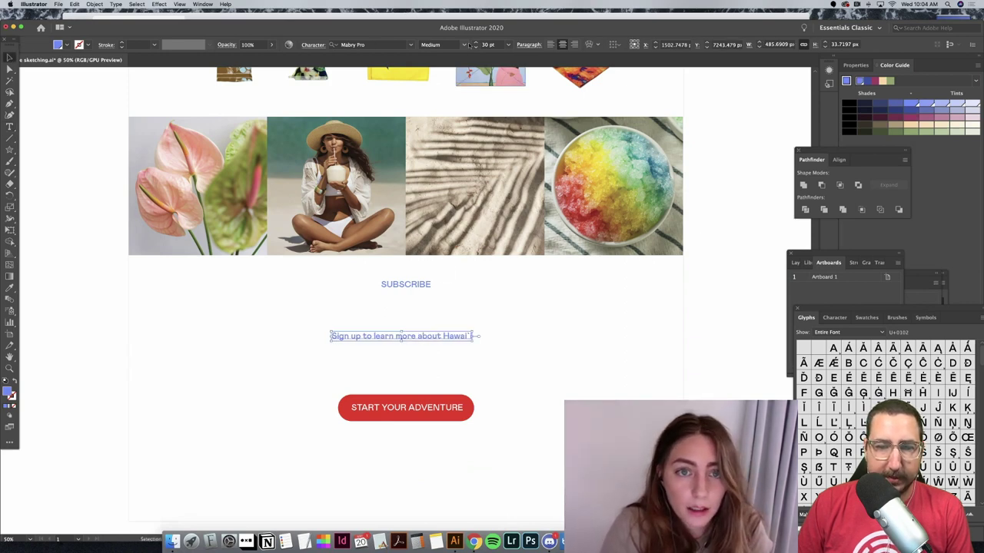
Step: Set the sign-up line to Regular weight and move it just under SUBSCRIBE
click(464, 44)
click(733, 235)
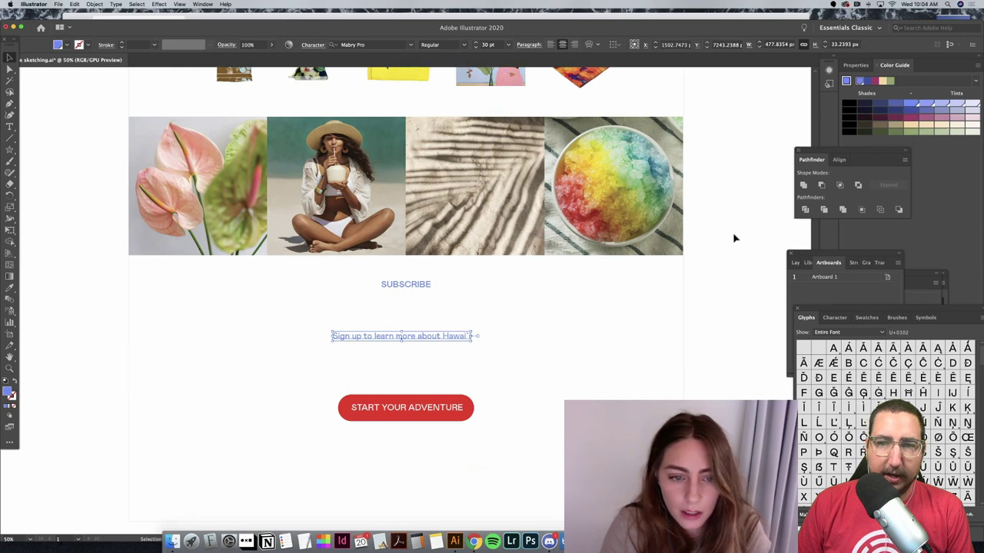
click(733, 236)
drag(429, 339, 432, 303)
click(710, 310)
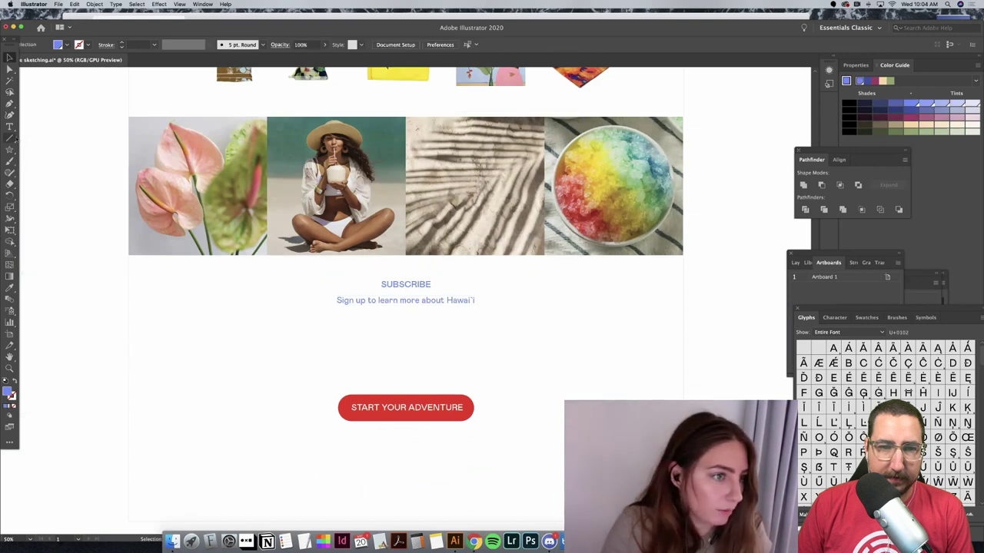
Step: Draw a horizontal line below the sign-up text with a blue 3 pt stroke
drag(9, 139, 46, 138)
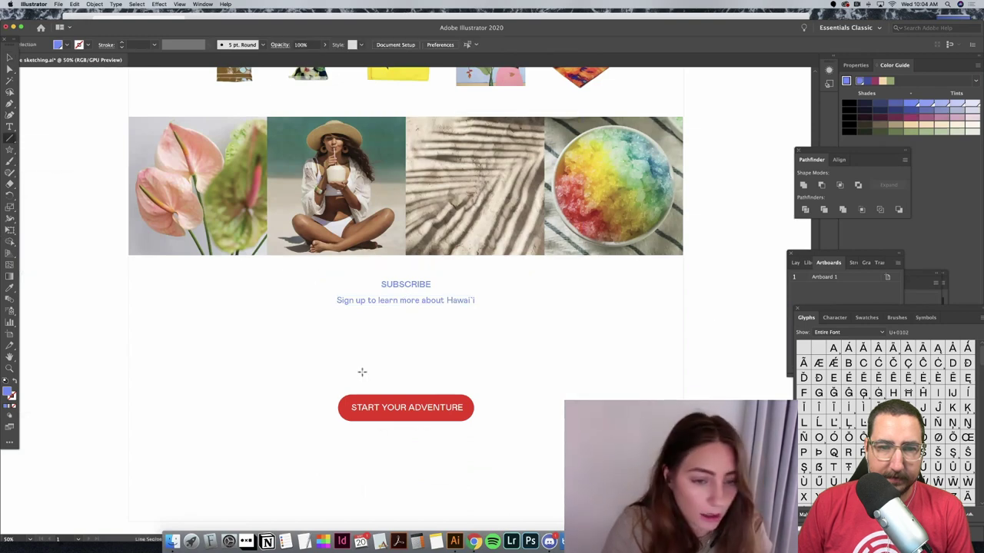
drag(298, 348, 504, 348)
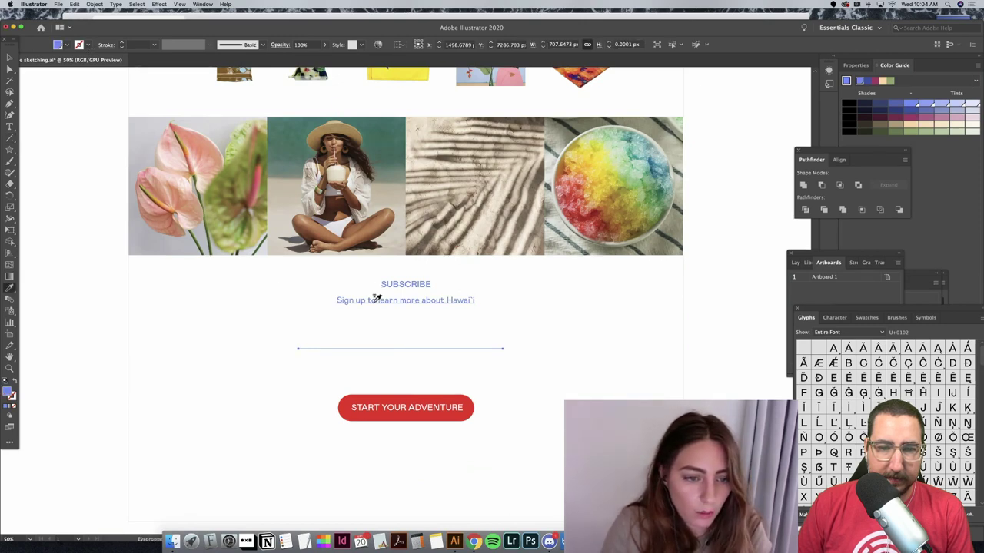
key(shift+x)
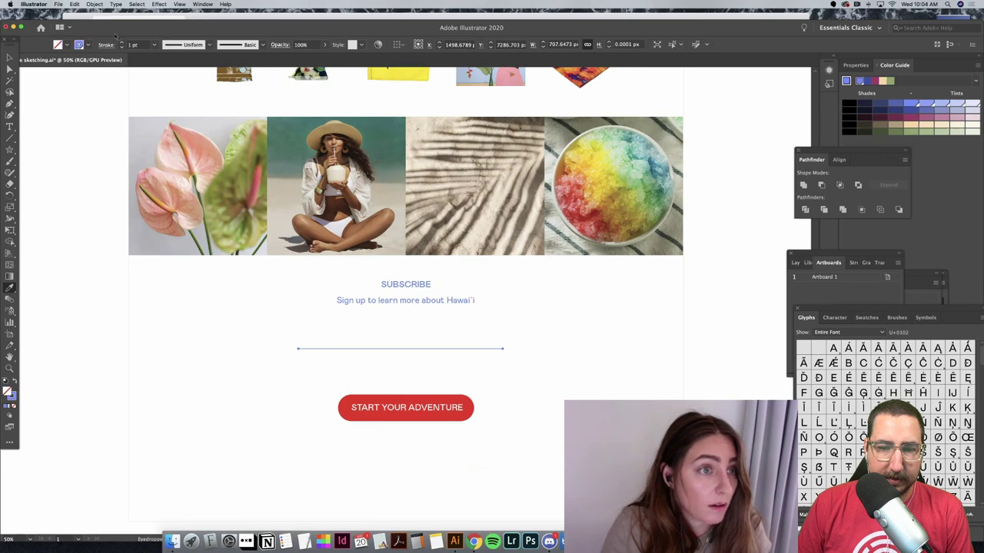
click(121, 43)
click(121, 43)
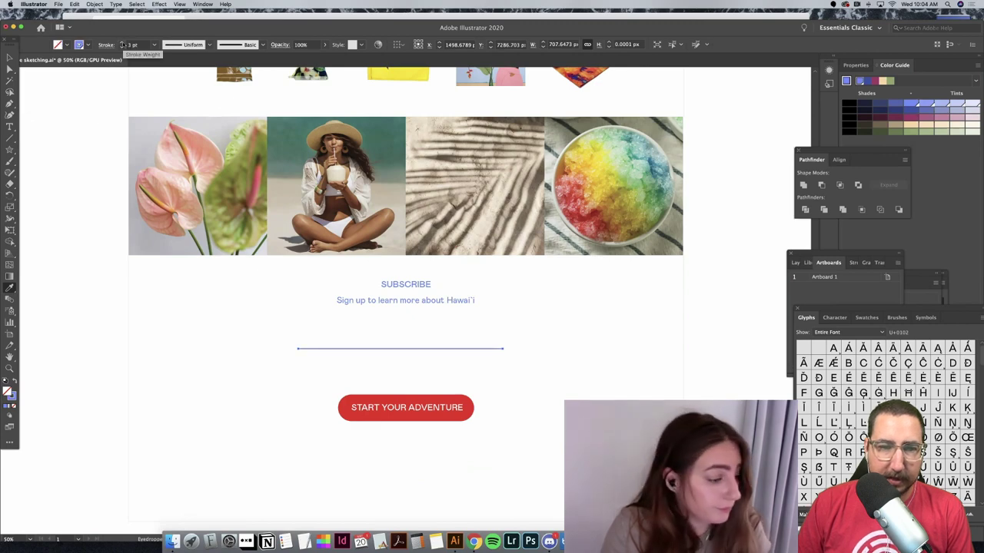
click(9, 58)
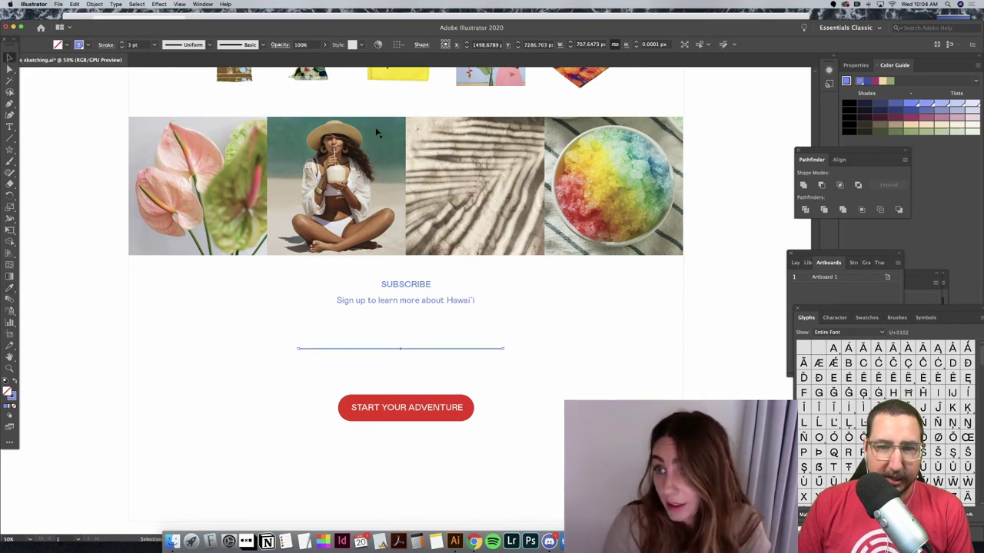
Step: Horizontally centre SUBSCRIBE, the sign-up text, the input line and the red button
shift+click(407, 300)
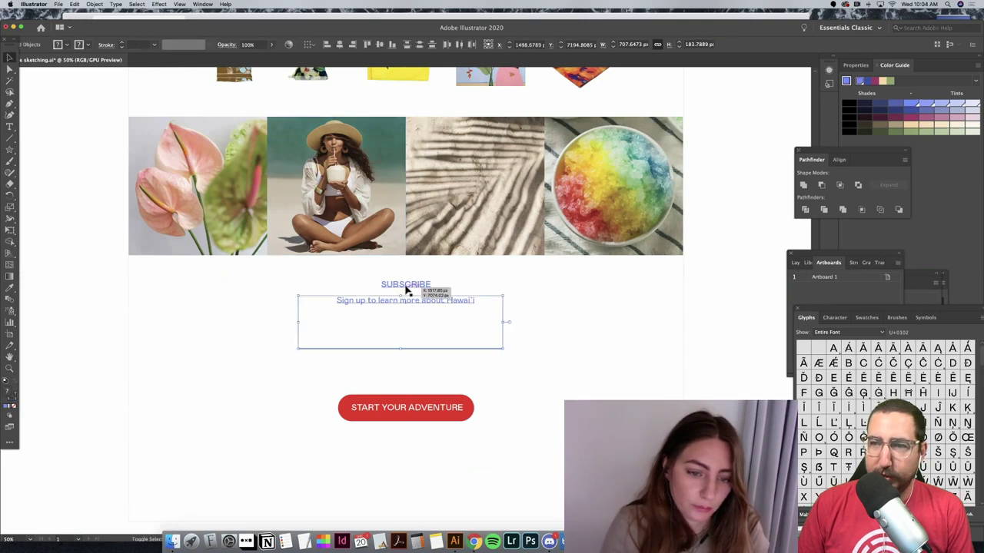
shift+click(406, 285)
shift+click(428, 422)
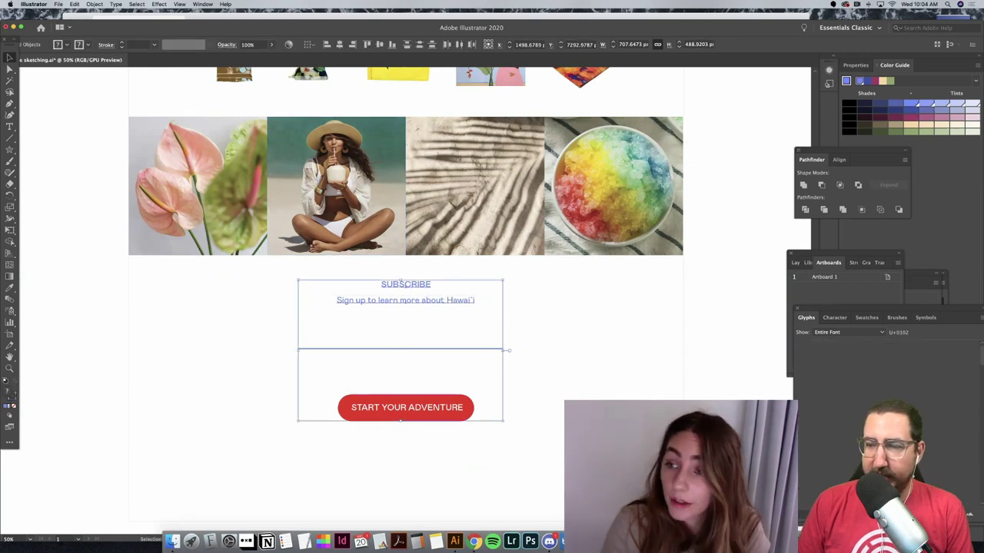
click(456, 432)
click(428, 409)
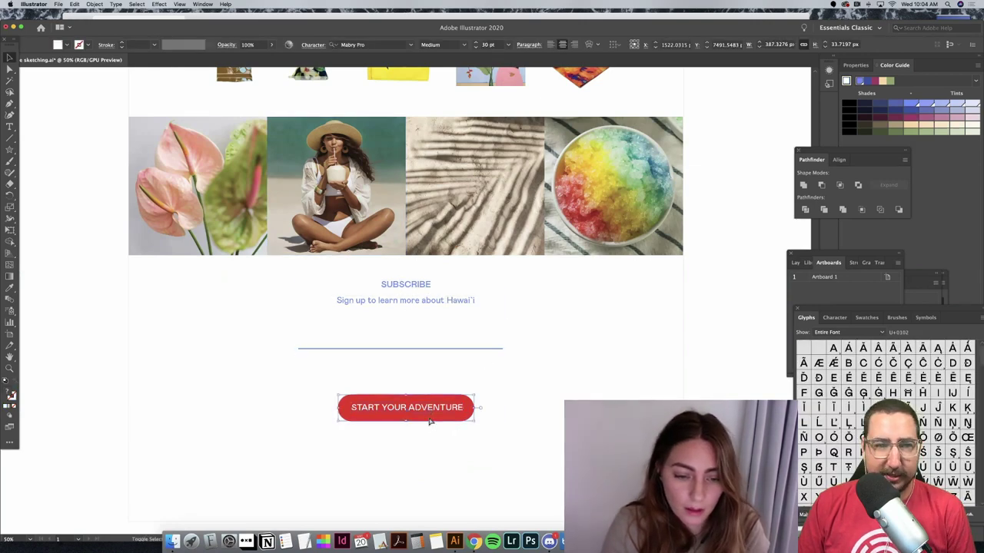
shift+click(432, 350)
shift+click(428, 301)
shift+click(428, 285)
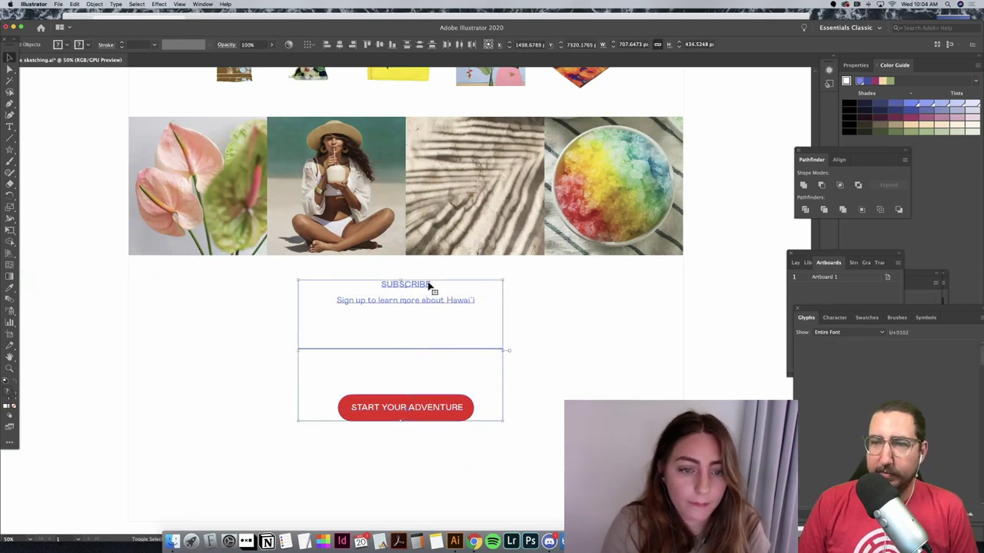
click(339, 46)
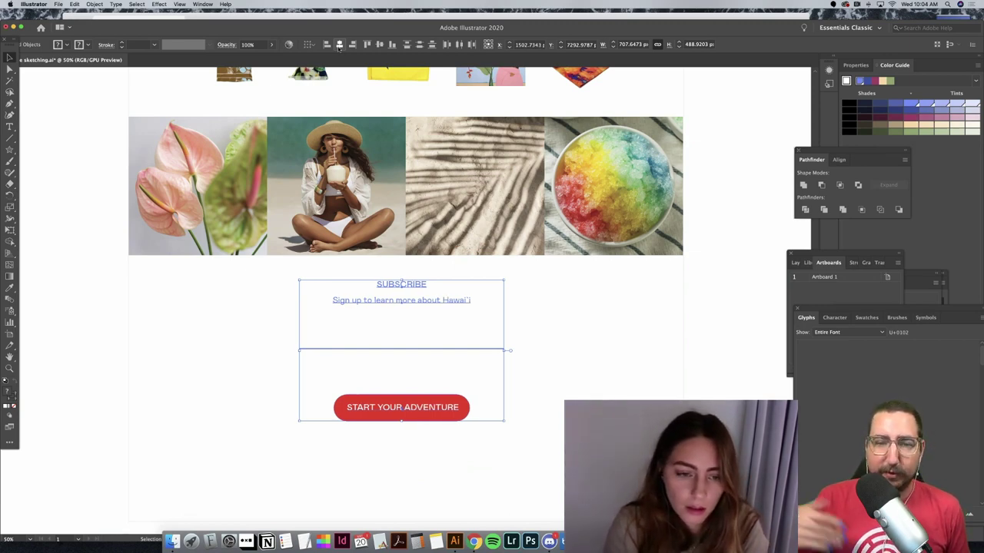
click(339, 46)
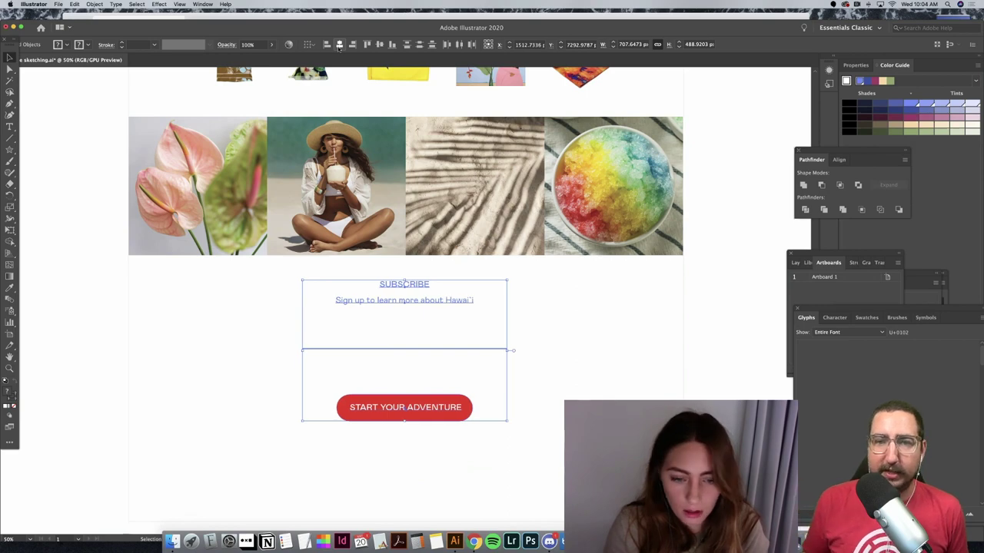
Step: Nudge the START YOUR ADVENTURE button up three steps toward the blue line
click(614, 112)
click(445, 405)
key(Up)
key(Up)
key(Up)
key(Up)
key(Up)
key(Up)
key(Up)
key(Up)
key(Up)
key(Up)
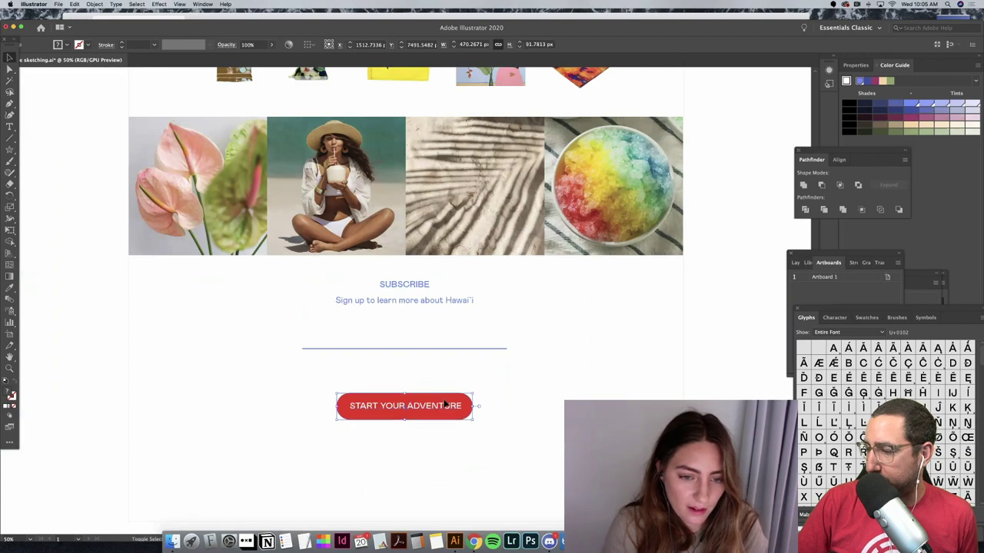
key(Up)
key(Up)
key(Up)
key(Up)
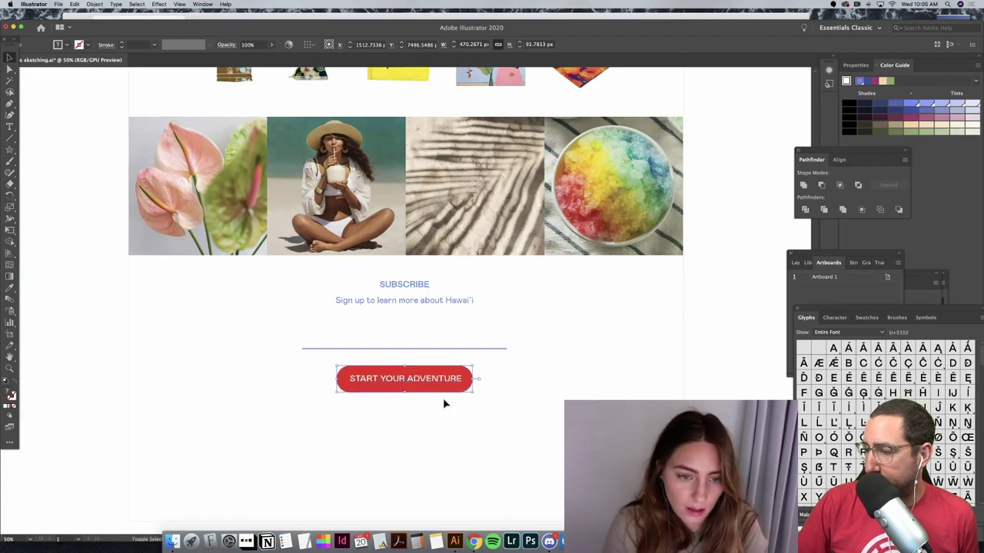
key(Up)
key(Up)
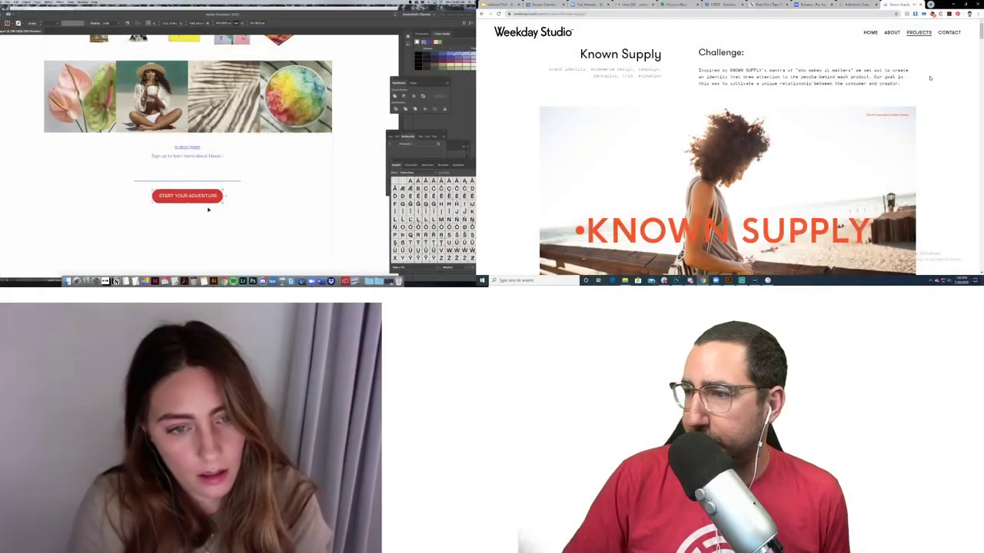
Step: Create a new 'Email Address' text object on the artboard
click(208, 209)
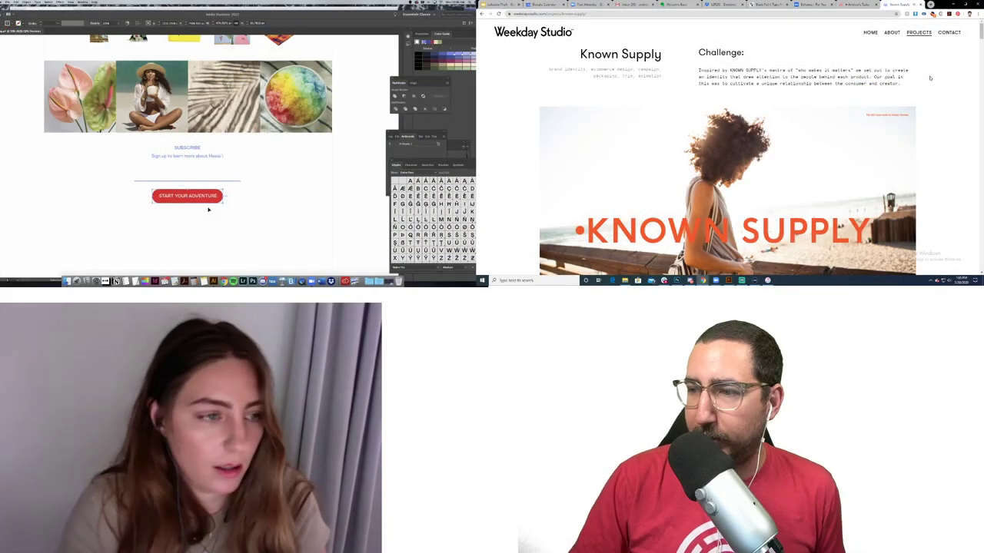
click(247, 161)
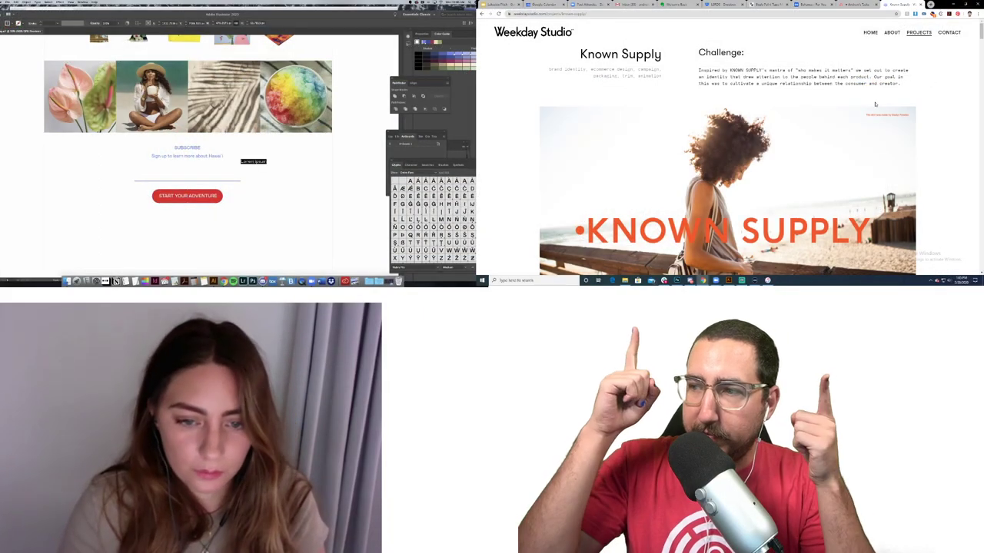
text(Email)
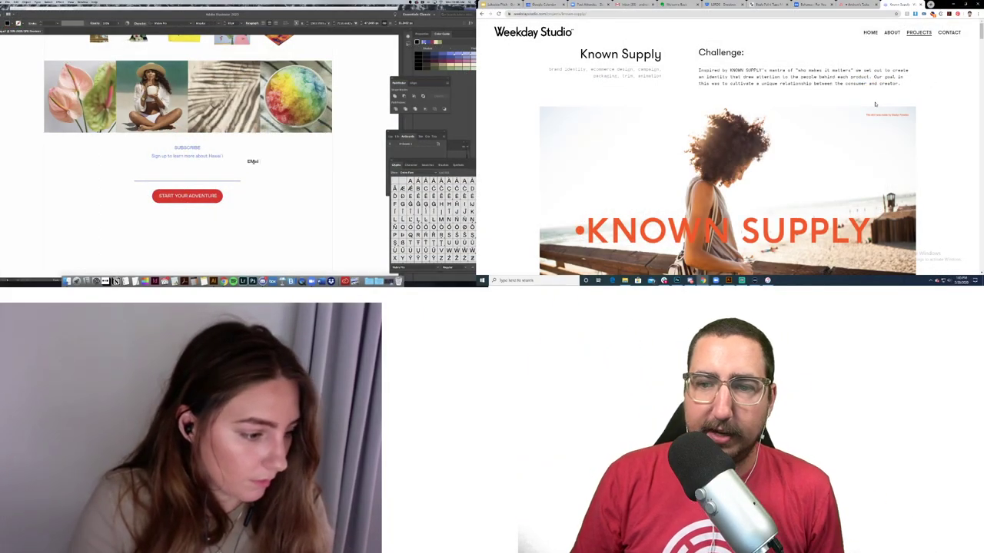
text( Add)
scroll(922, 103, down, 3)
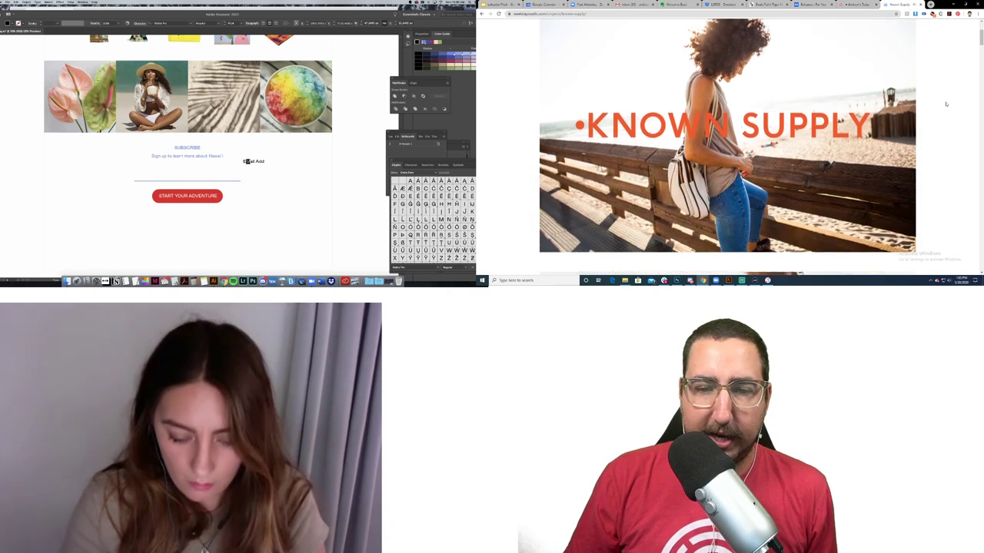
scroll(945, 104, down, 1)
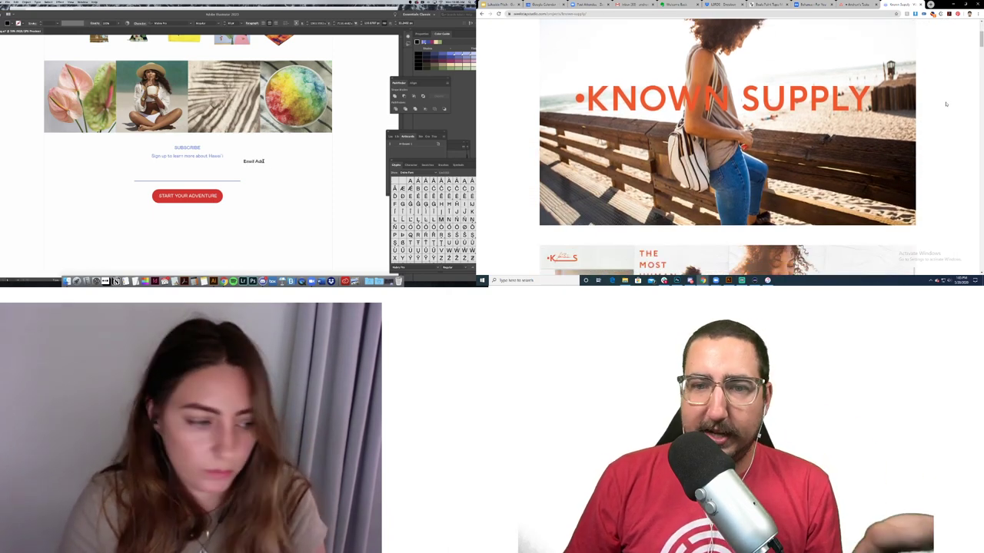
scroll(946, 103, up, 5)
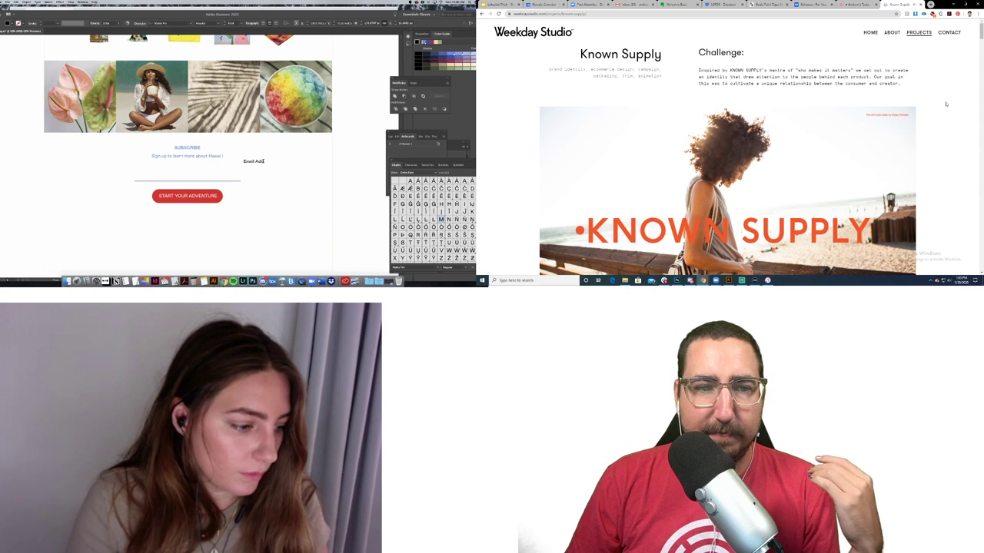
scroll(946, 104, down, 8)
text(ress)
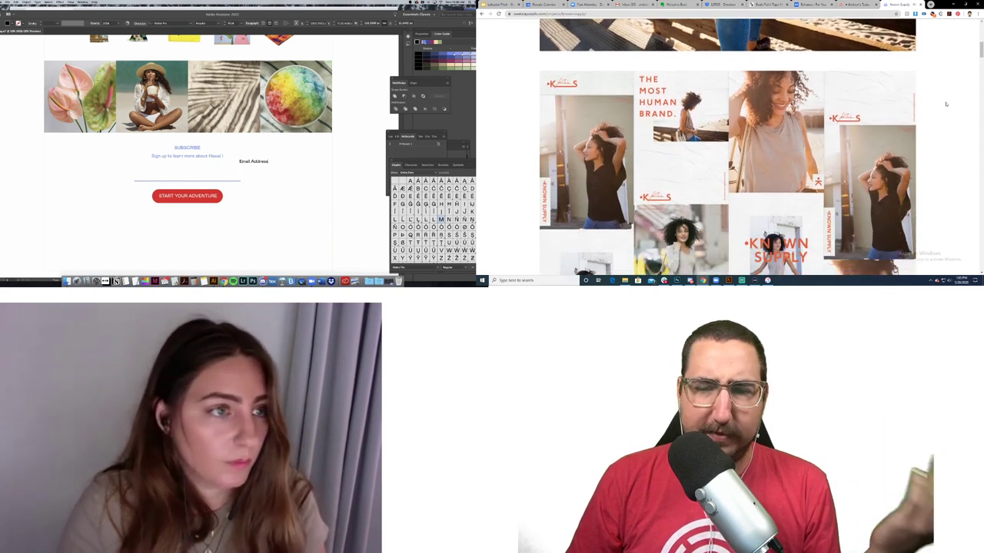
scroll(946, 104, down, 1)
key(Escape)
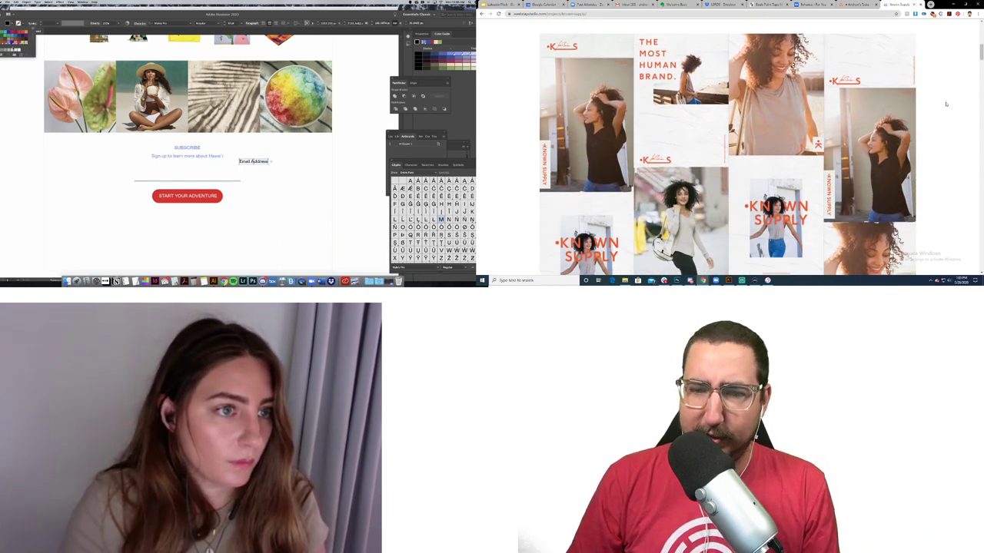
Step: Position the Email Address placeholder at the left end of the blue input line
scroll(946, 104, down, 5)
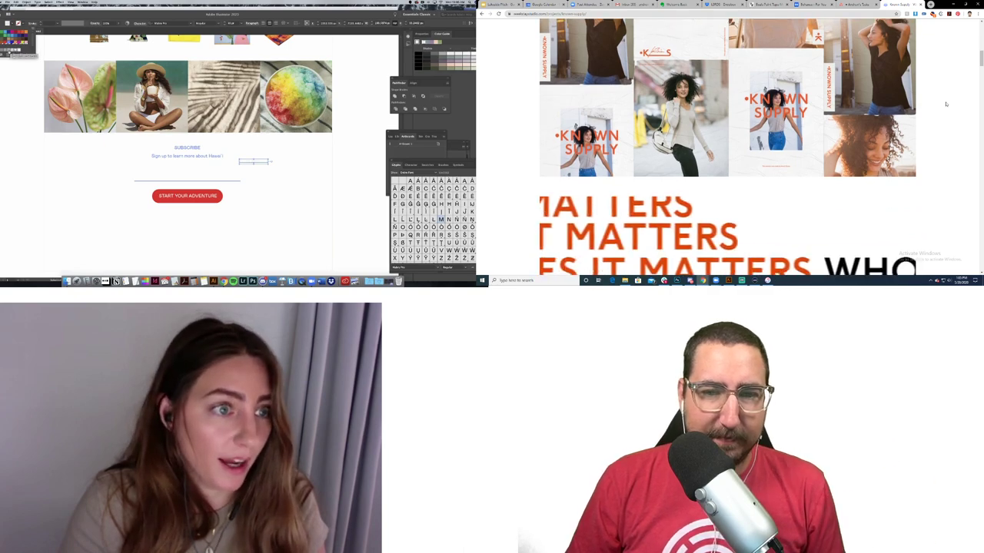
scroll(946, 104, down, 3)
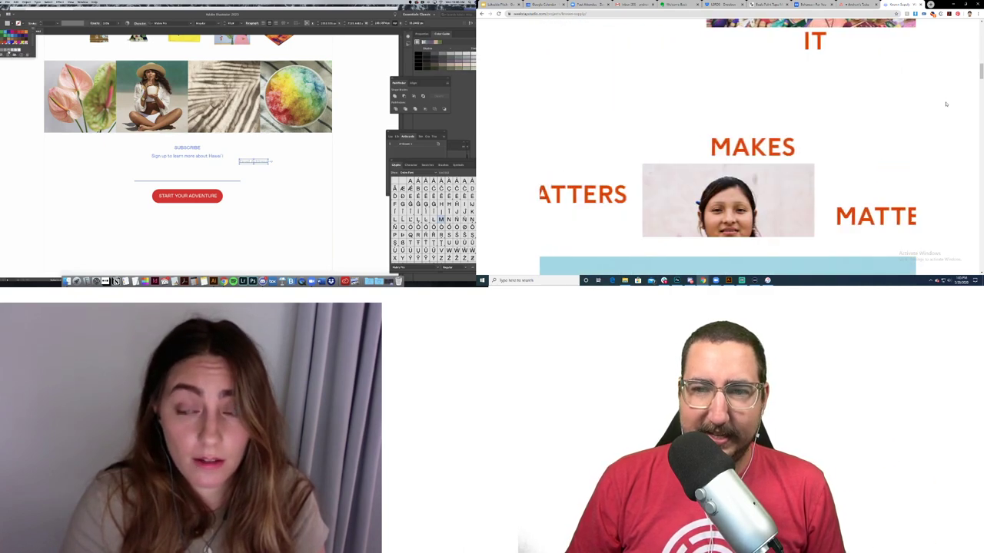
scroll(946, 104, down, 3)
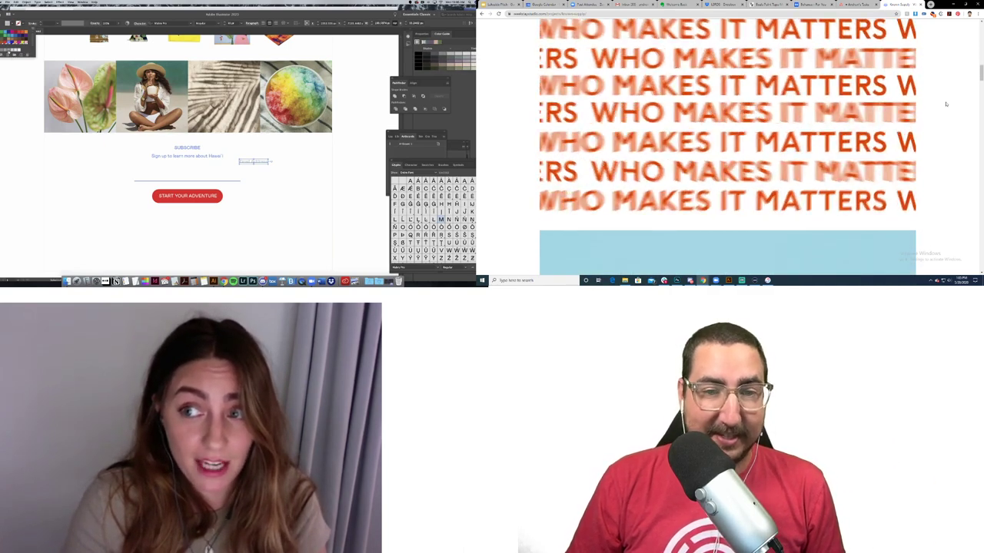
scroll(946, 104, down, 5)
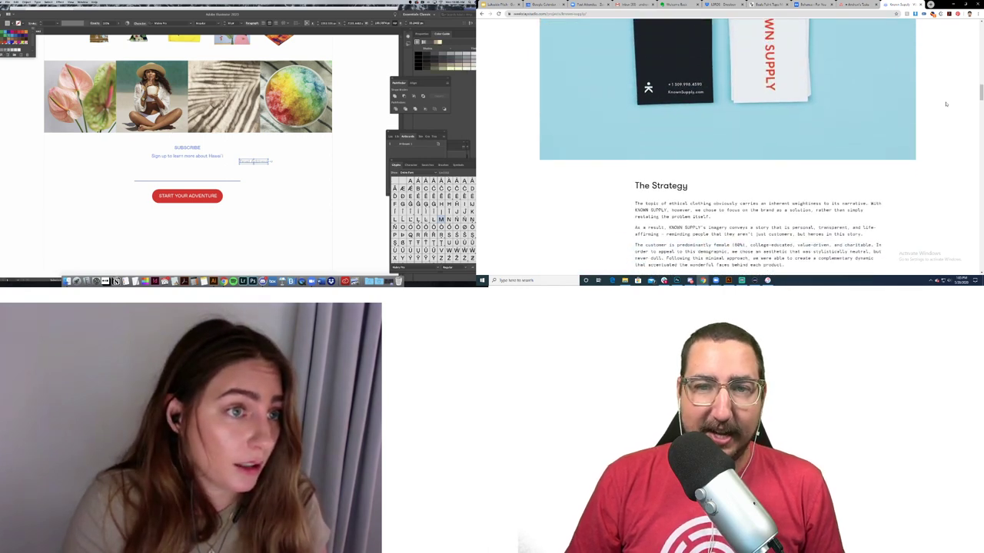
scroll(946, 104, down, 5)
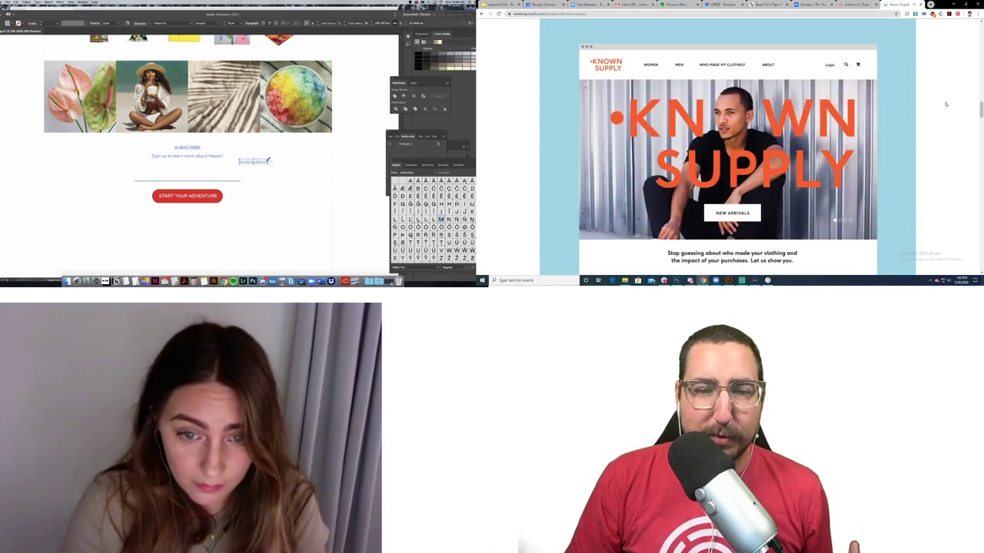
scroll(946, 104, down, 5)
drag(263, 163, 154, 178)
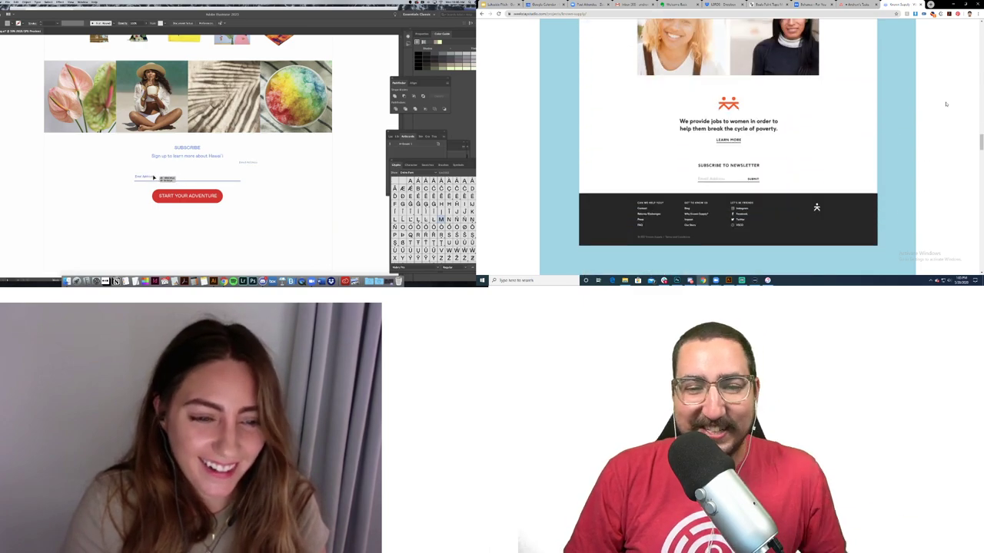
scroll(946, 103, down, 10)
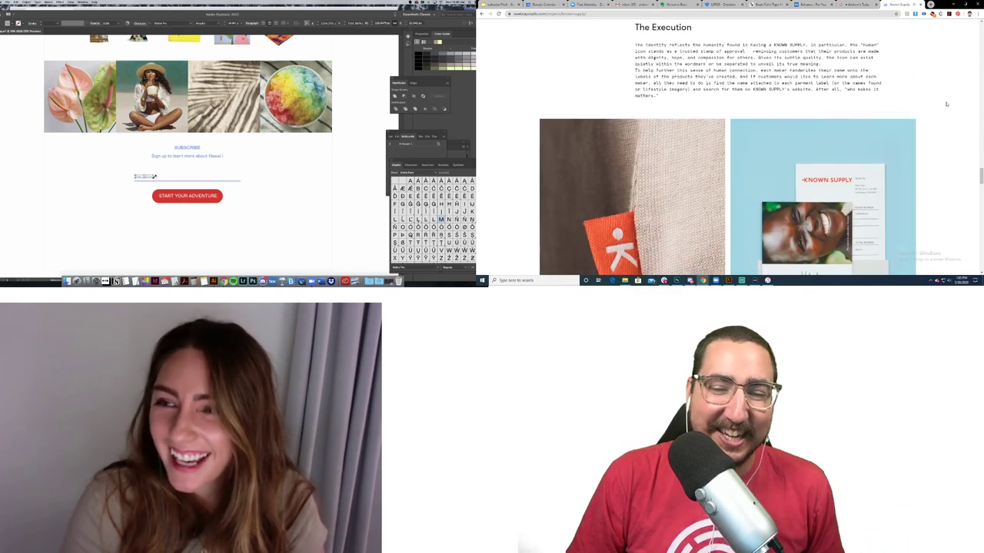
scroll(946, 104, down, 10)
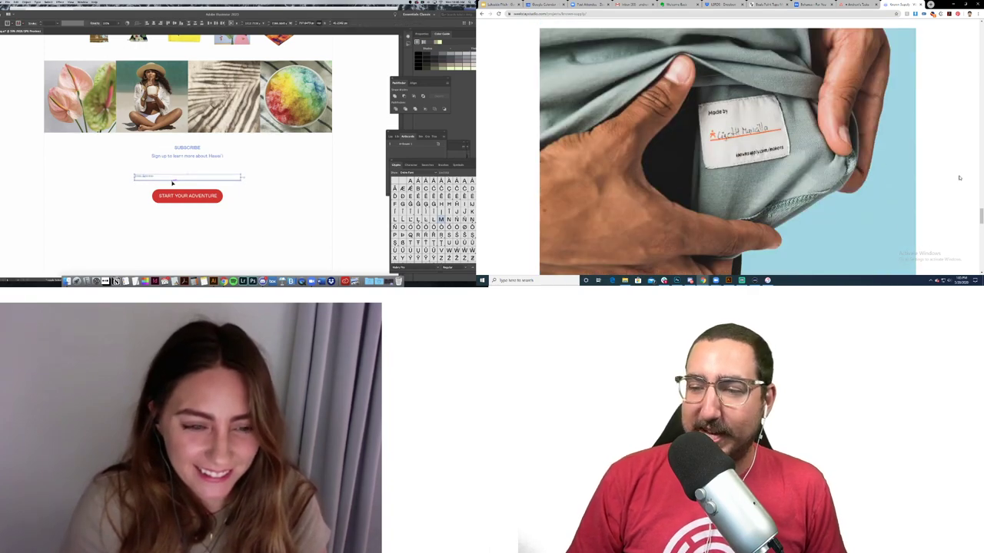
drag(173, 182, 173, 177)
scroll(959, 177, up, 20)
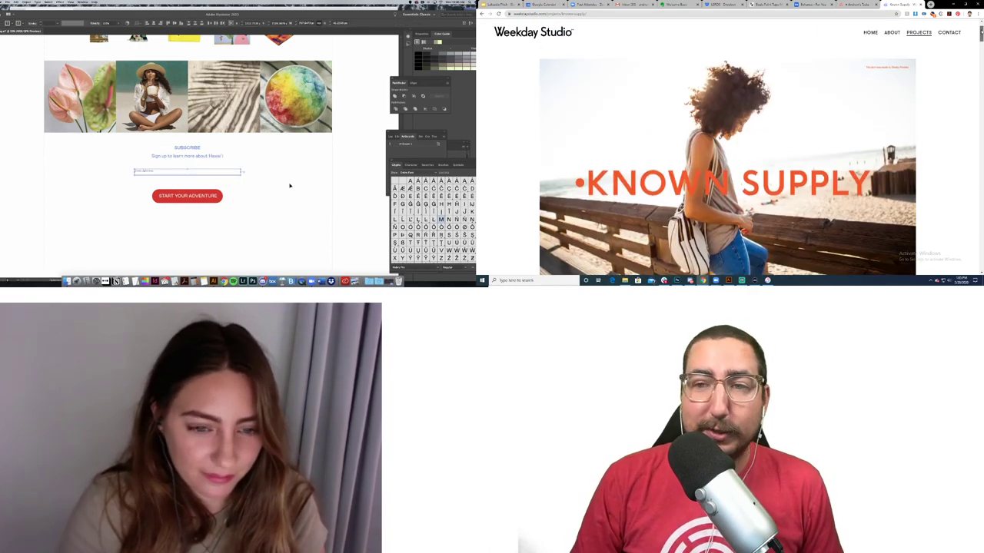
click(345, 163)
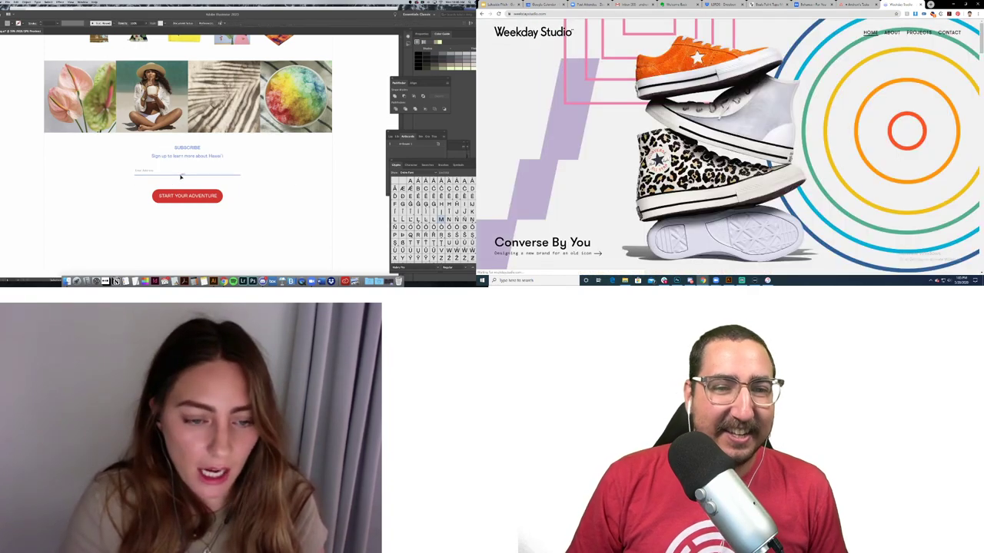
click(181, 175)
scroll(770, 178, down, 5)
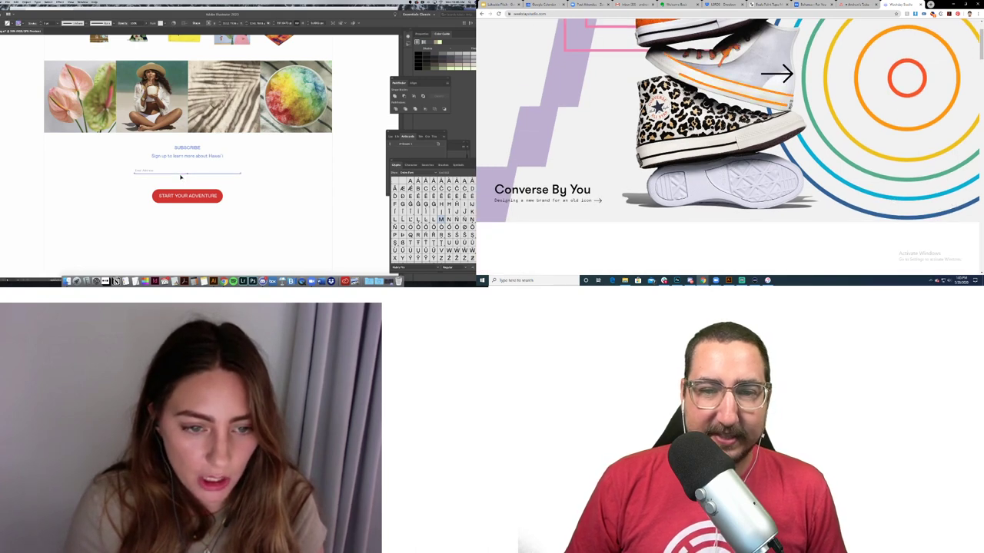
scroll(770, 178, down, 3)
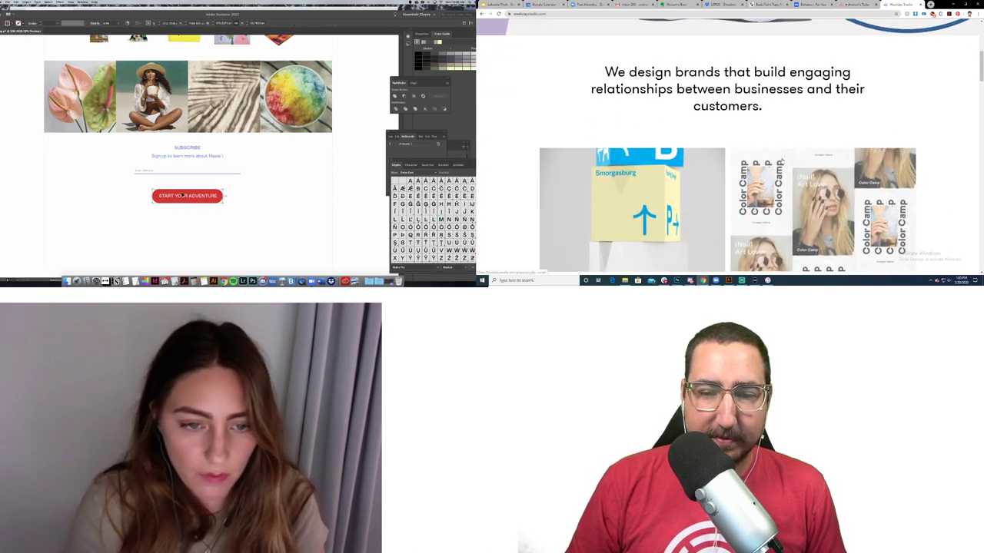
drag(182, 197, 182, 193)
key(Up)
key(Up)
key(Up)
scroll(937, 157, down, 3)
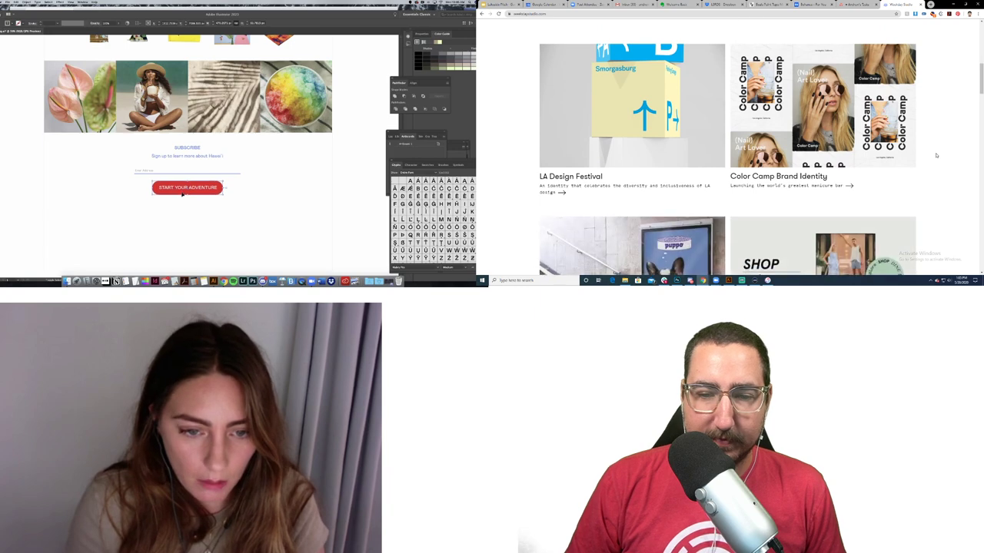
scroll(936, 155, down, 1)
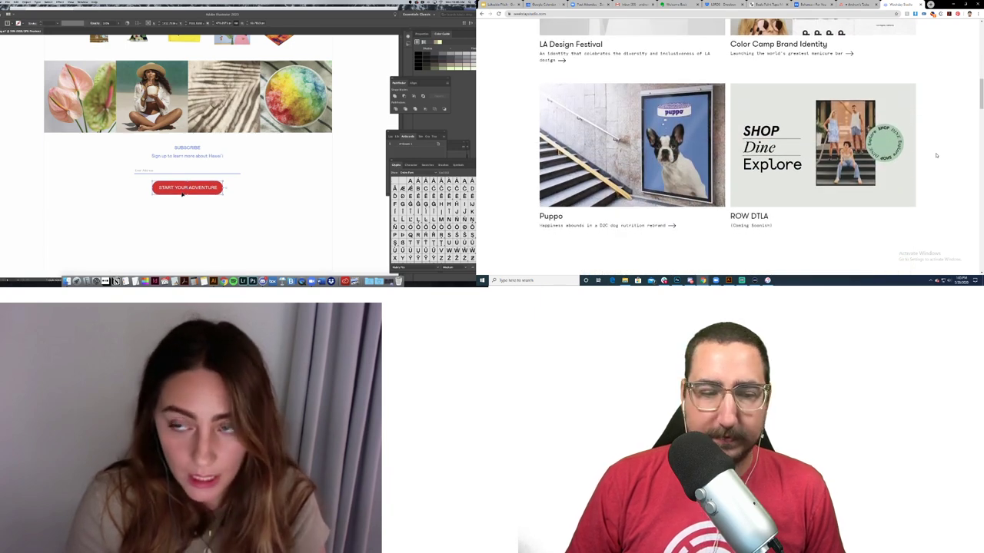
scroll(936, 156, down, 1)
scroll(936, 155, down, 1)
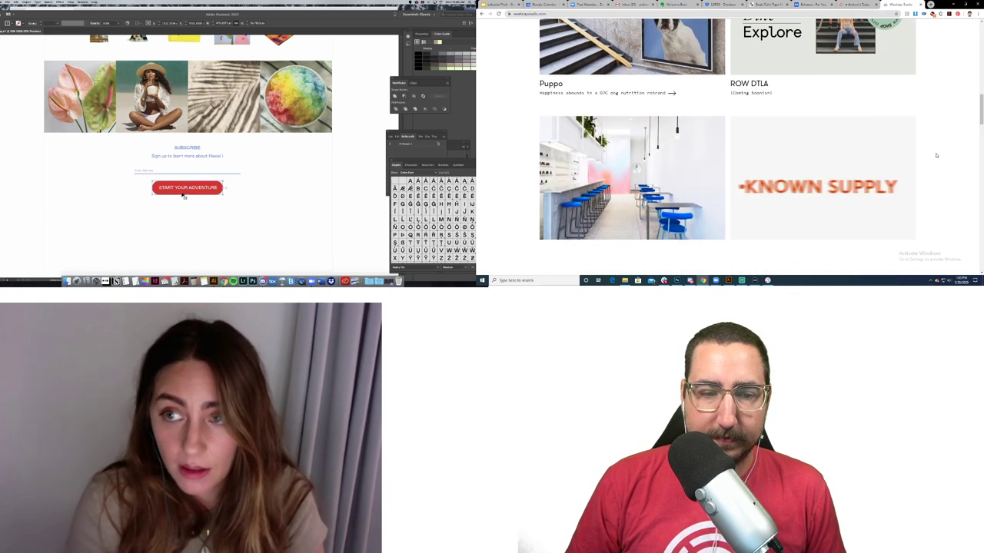
scroll(936, 155, down, 1)
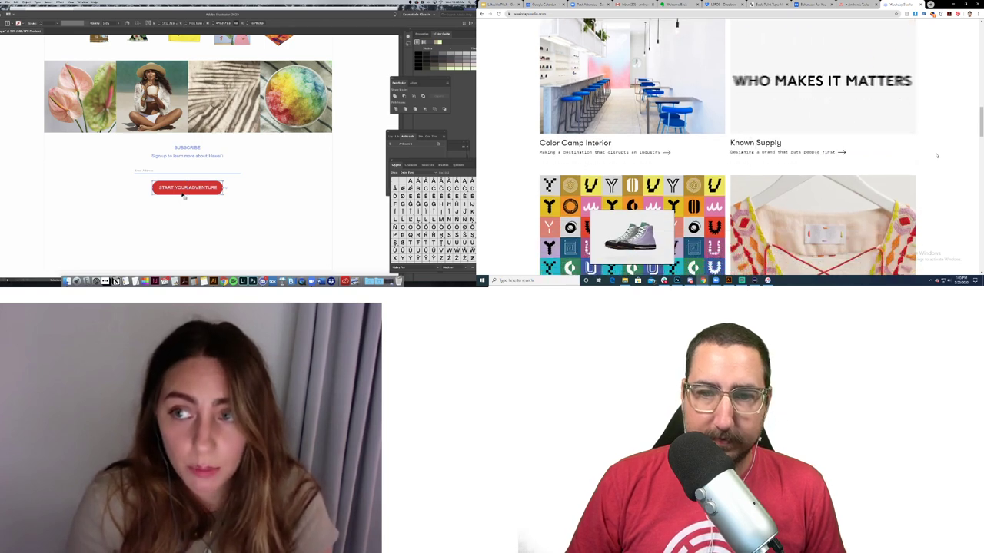
scroll(936, 155, down, 2)
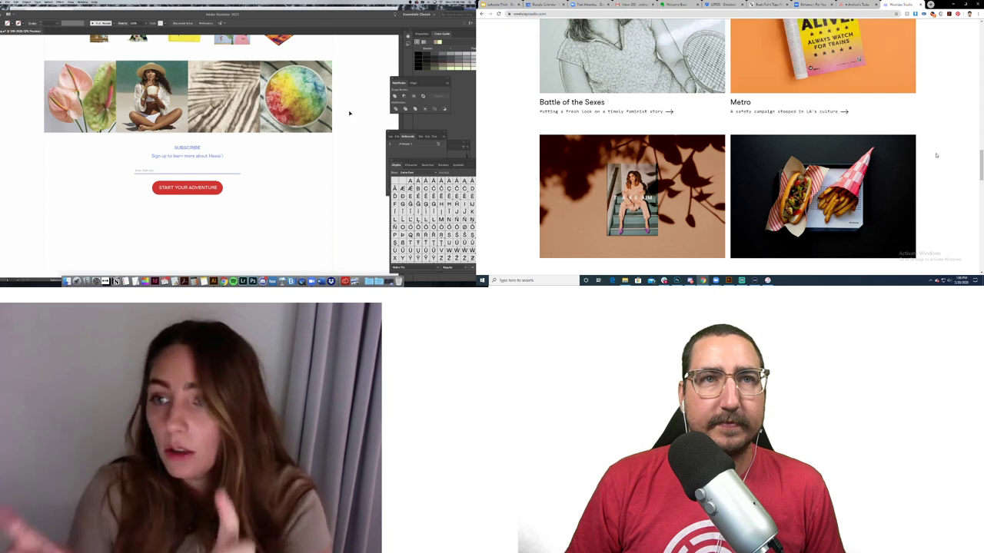
scroll(936, 155, down, 1)
scroll(936, 156, down, 2)
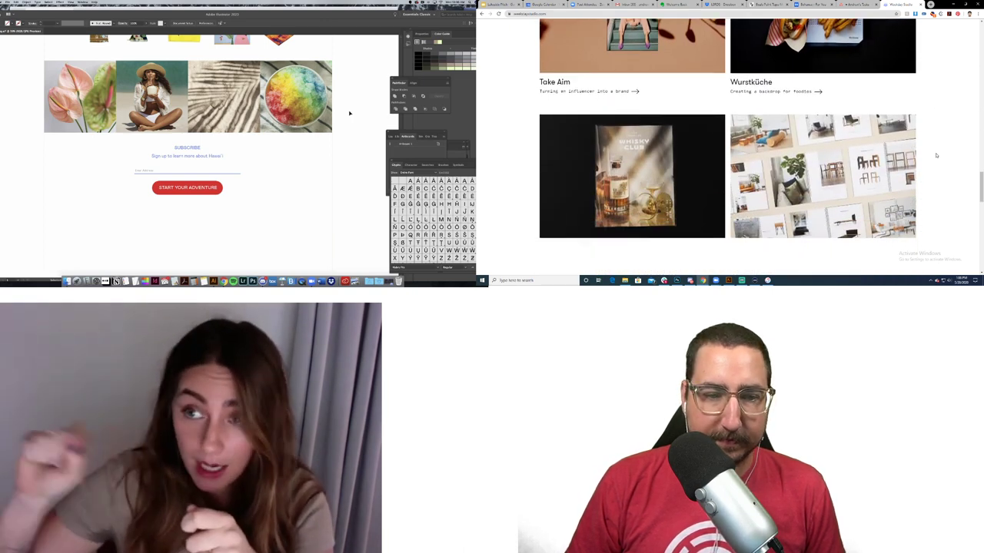
scroll(936, 156, down, 2)
scroll(936, 155, down, 2)
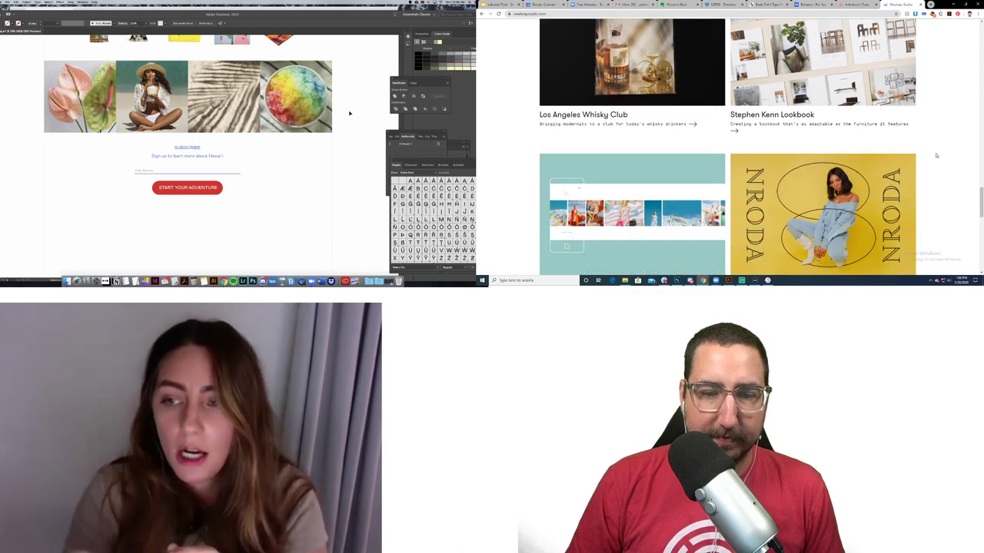
scroll(936, 155, down, 2)
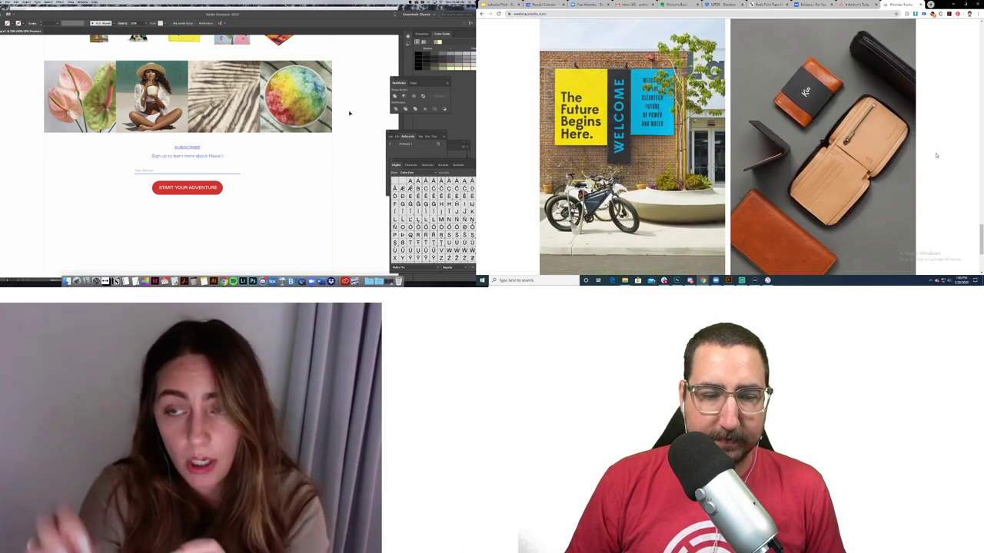
scroll(936, 155, down, 1)
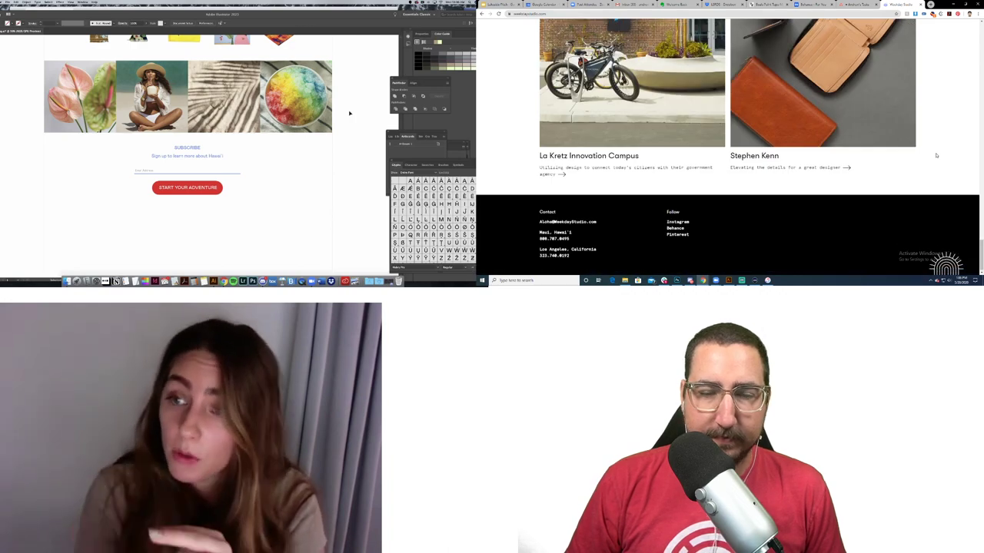
scroll(936, 155, up, 2)
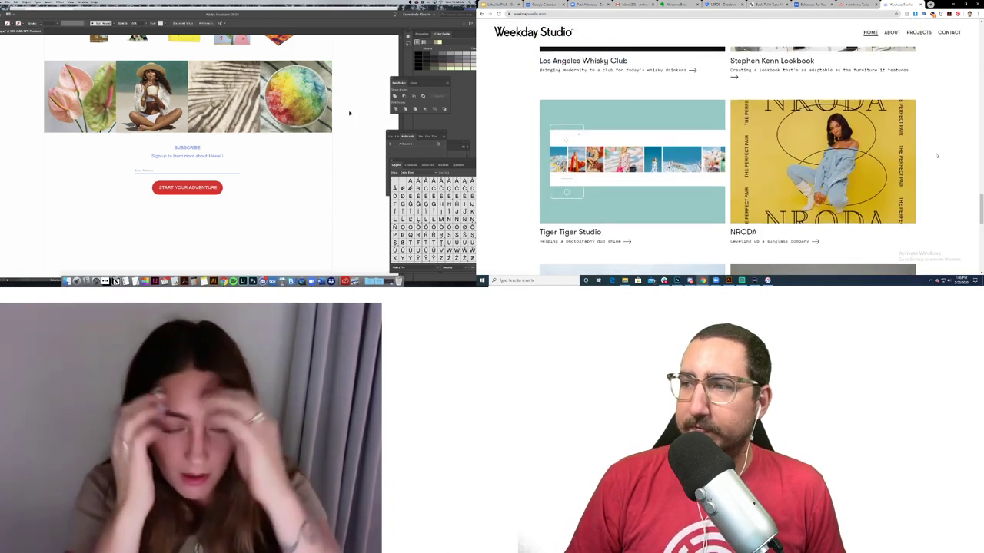
scroll(936, 156, up, 6)
scroll(936, 156, up, 3)
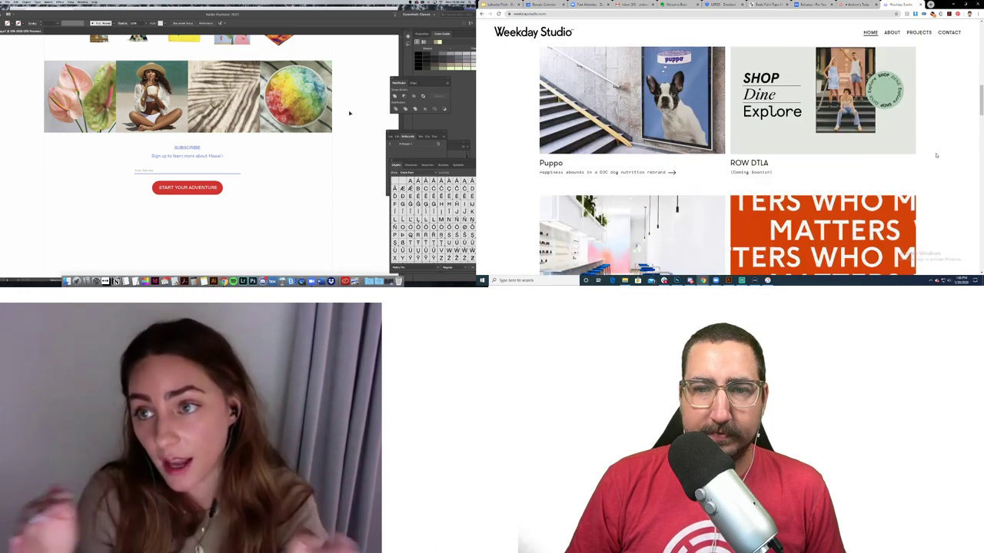
scroll(936, 155, down, 1)
Step: Open Weekday Studio's Known Supply project page and scroll down to its footer
click(913, 156)
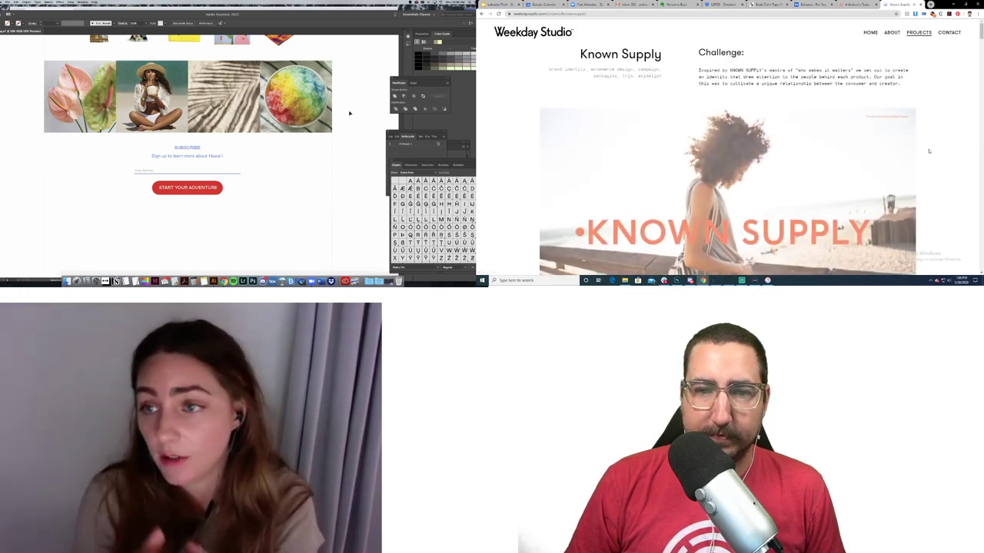
scroll(934, 149, down, 4)
scroll(934, 149, down, 10)
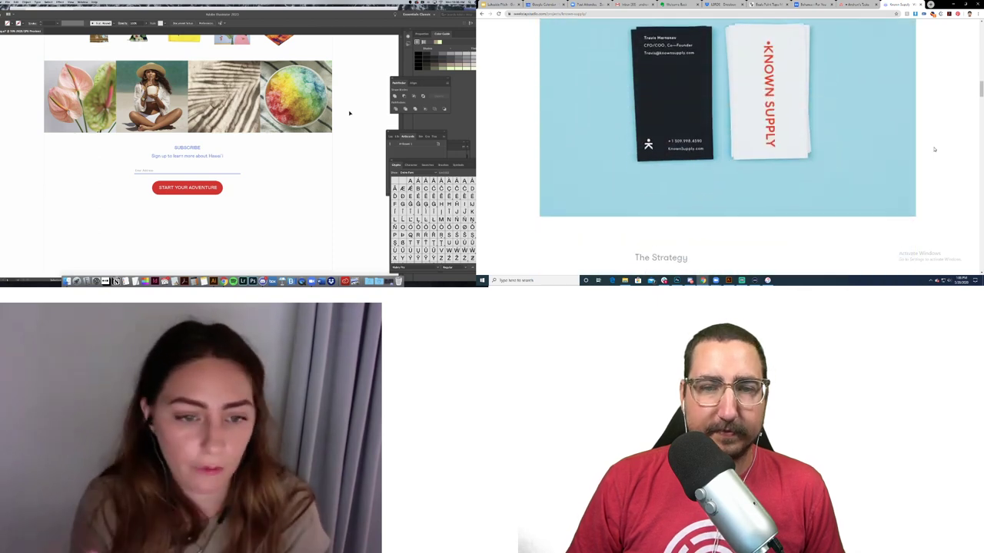
scroll(934, 149, down, 5)
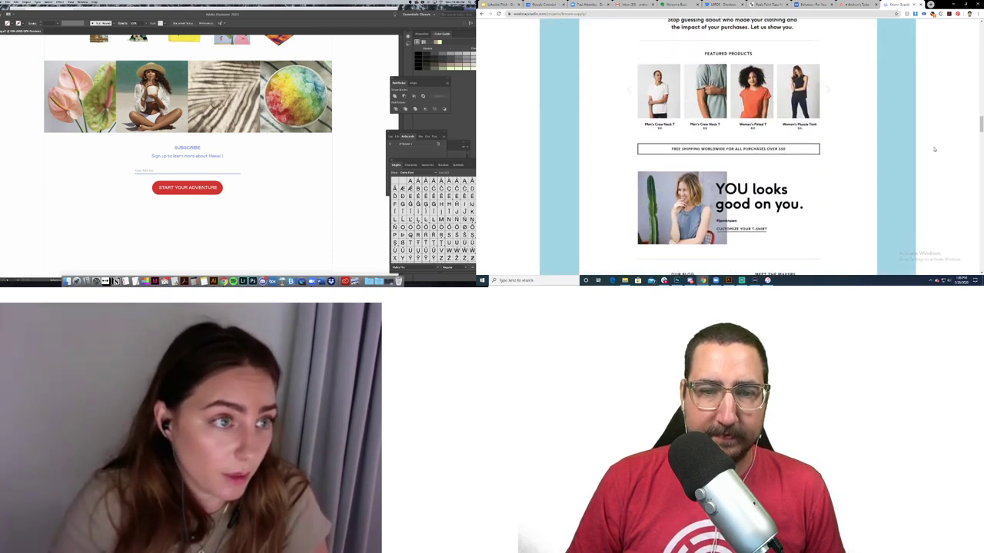
scroll(934, 149, down, 15)
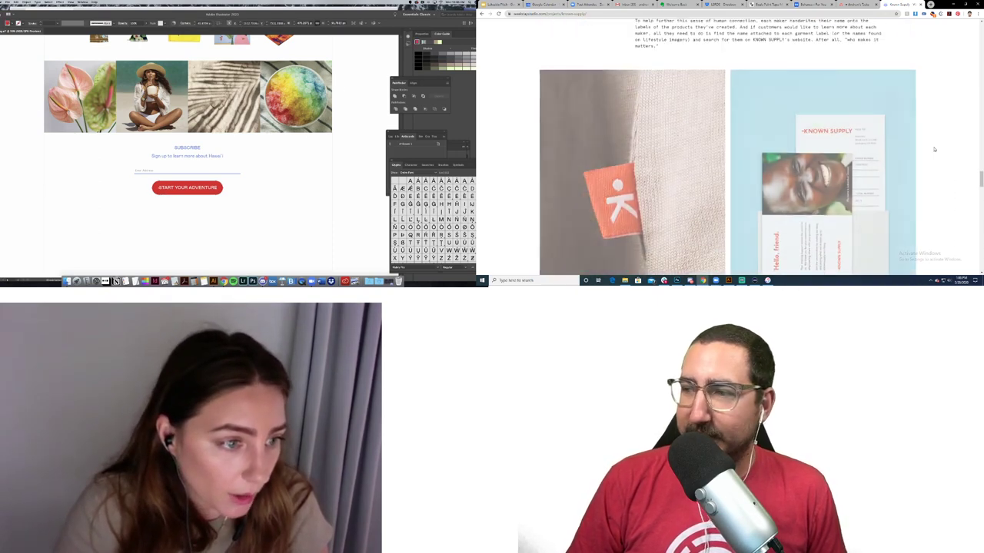
scroll(935, 149, down, 1)
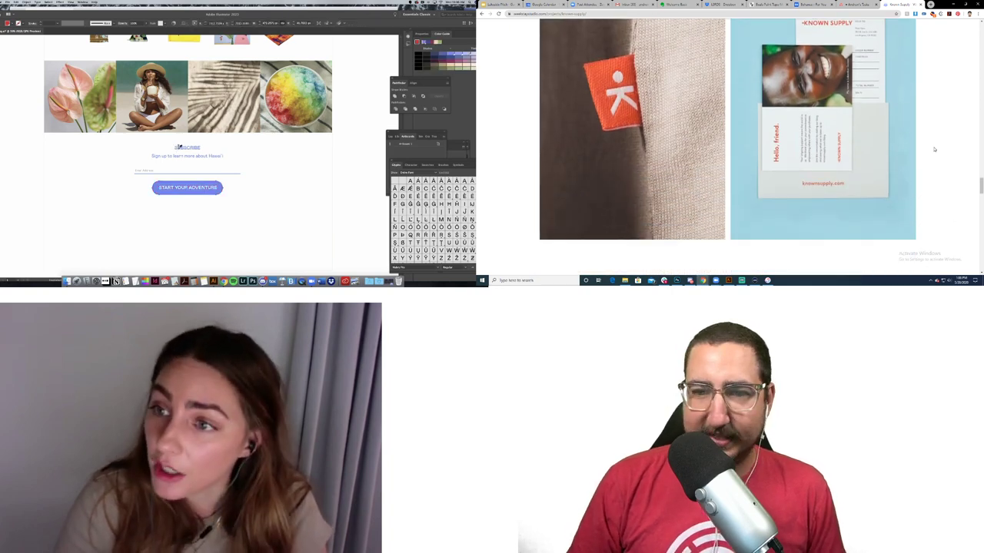
scroll(934, 149, down, 8)
scroll(934, 149, down, 10)
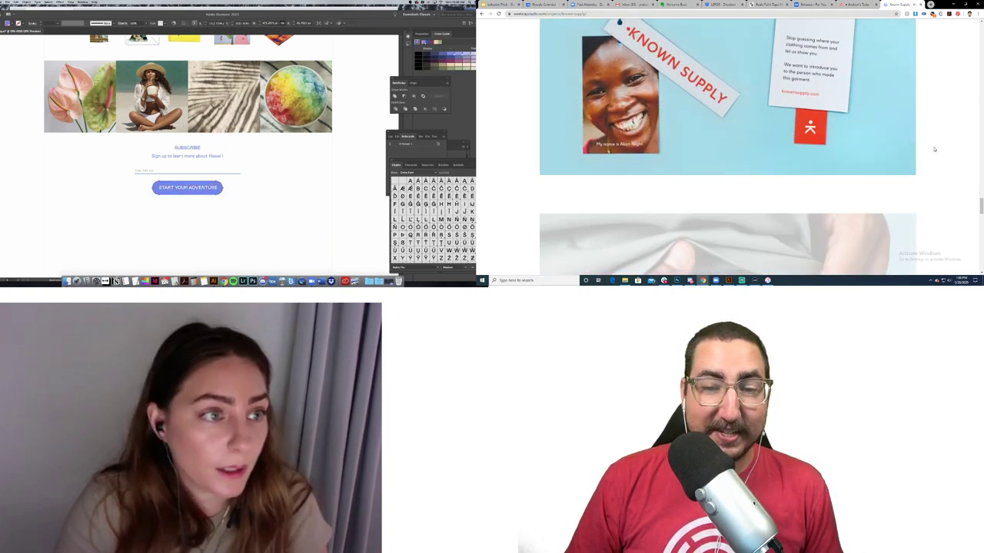
scroll(934, 149, down, 12)
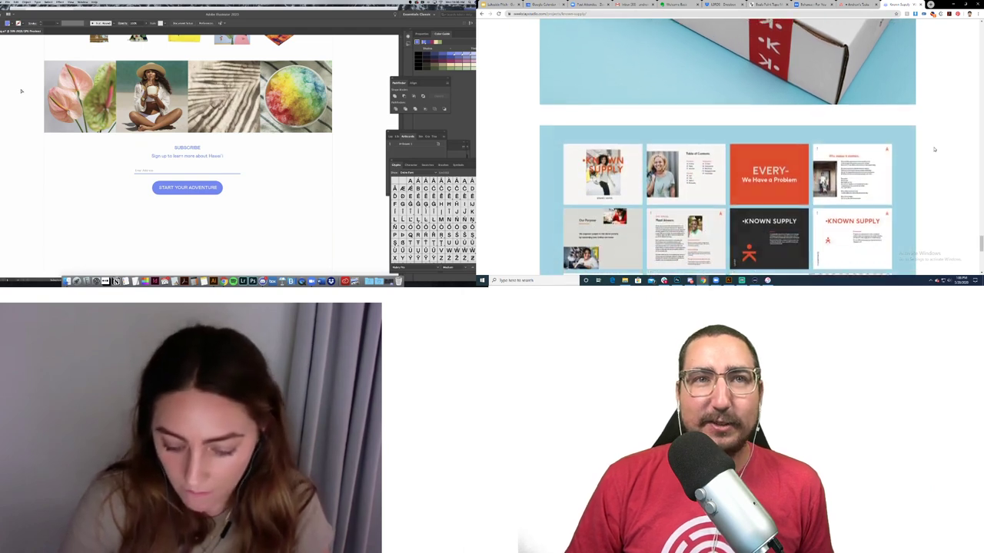
scroll(935, 149, down, 3)
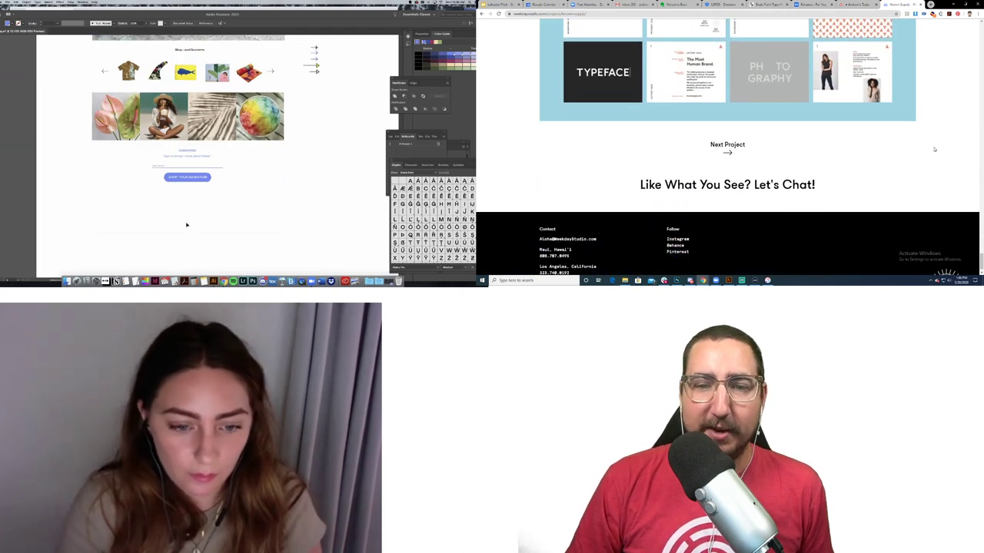
Step: Resize the box behind the Subscribe section
click(189, 233)
drag(189, 232, 191, 194)
drag(411, 374, 411, 373)
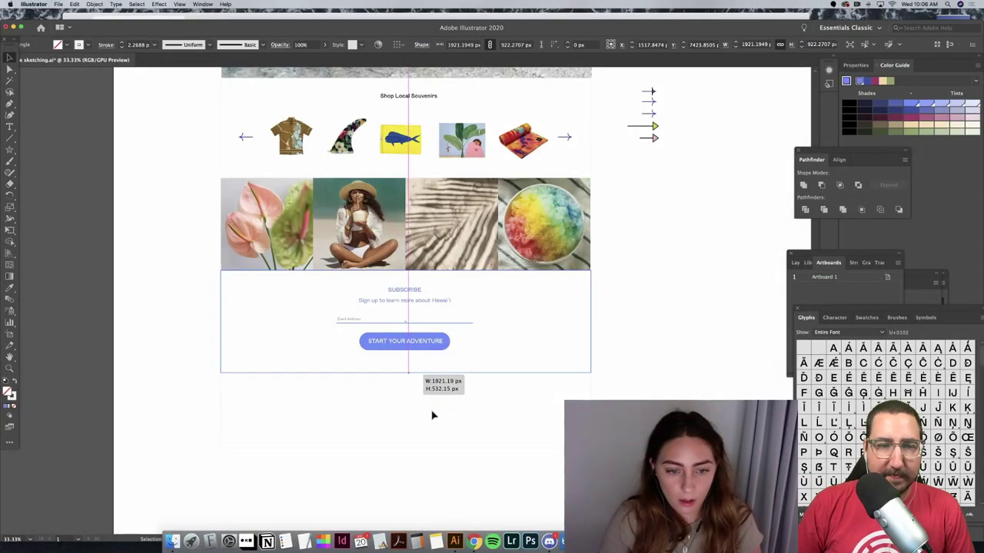
click(433, 413)
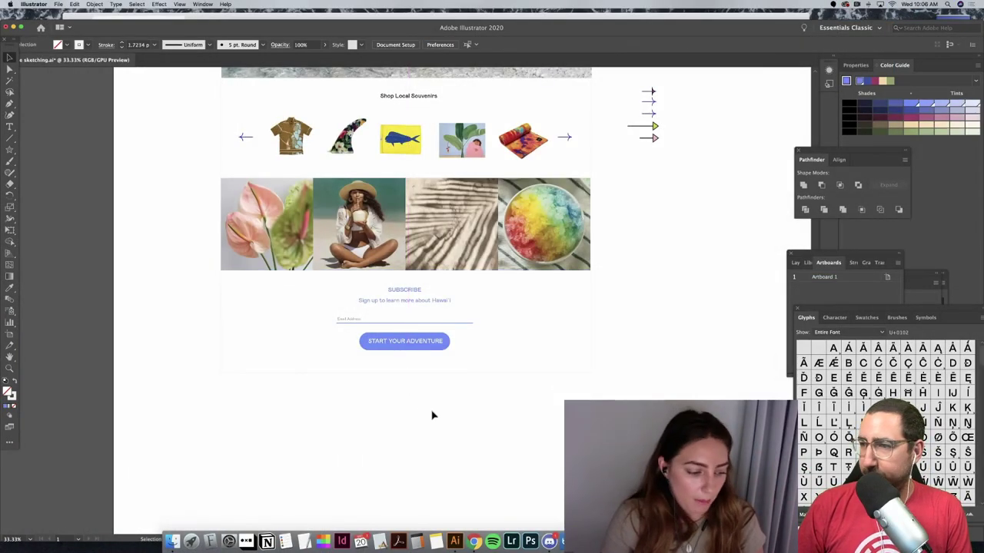
scroll(433, 415, down, 2)
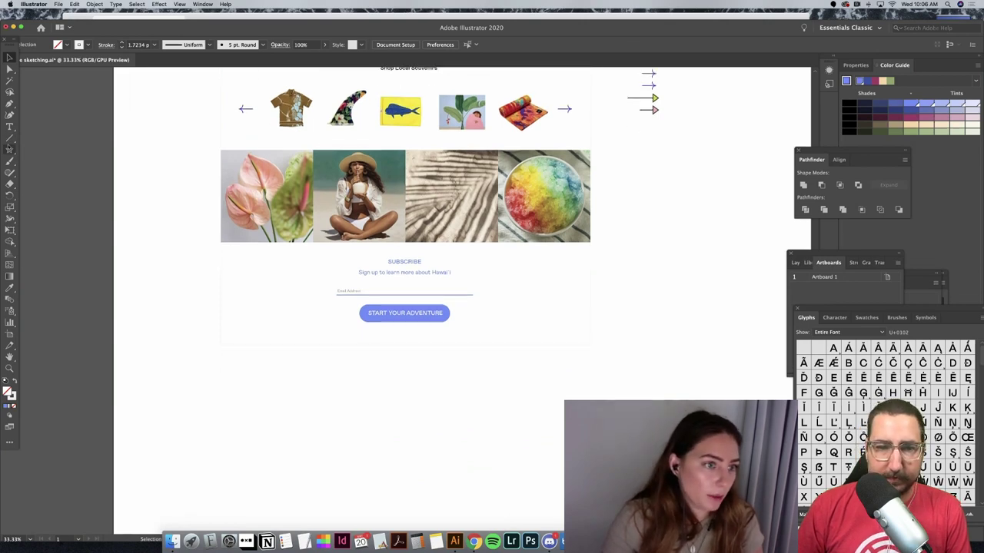
Step: Draw a full-width rectangle beneath the Subscribe section, then zoom out to the whole page
click(9, 148)
click(38, 150)
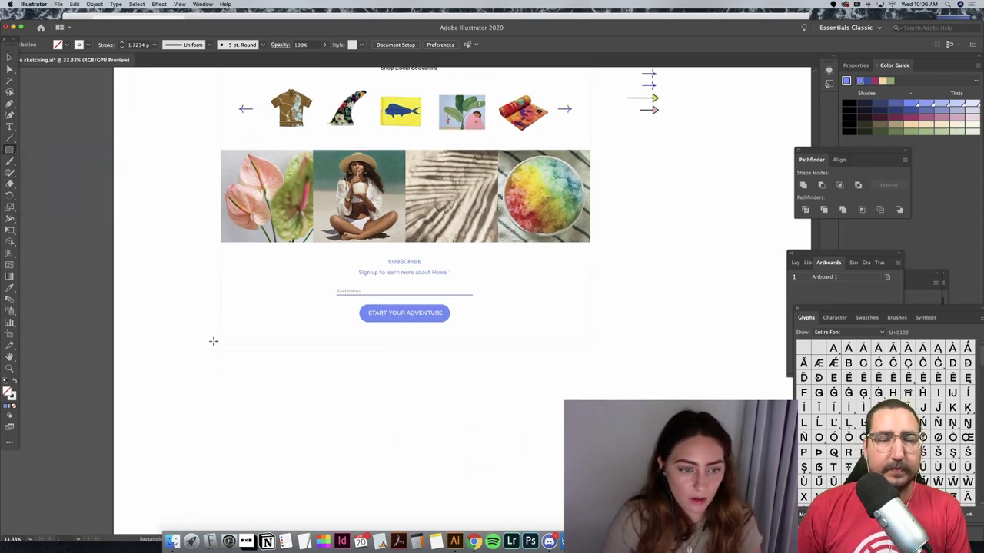
mouse_move(220, 345)
mouse_down()
mouse_move(500, 402)
mouse_move(594, 404)
mouse_move(590, 428)
mouse_up()
key(i)
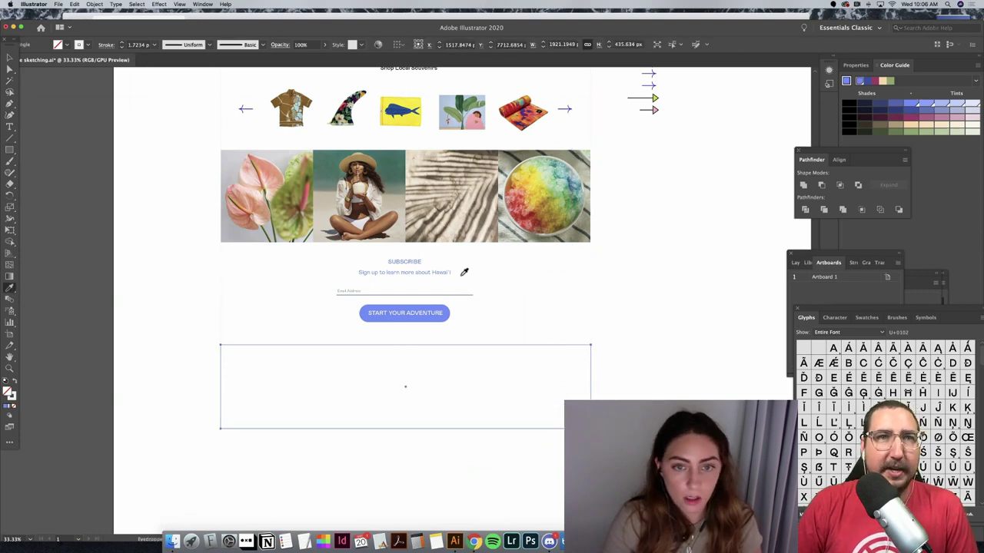
scroll(464, 272, up, 10)
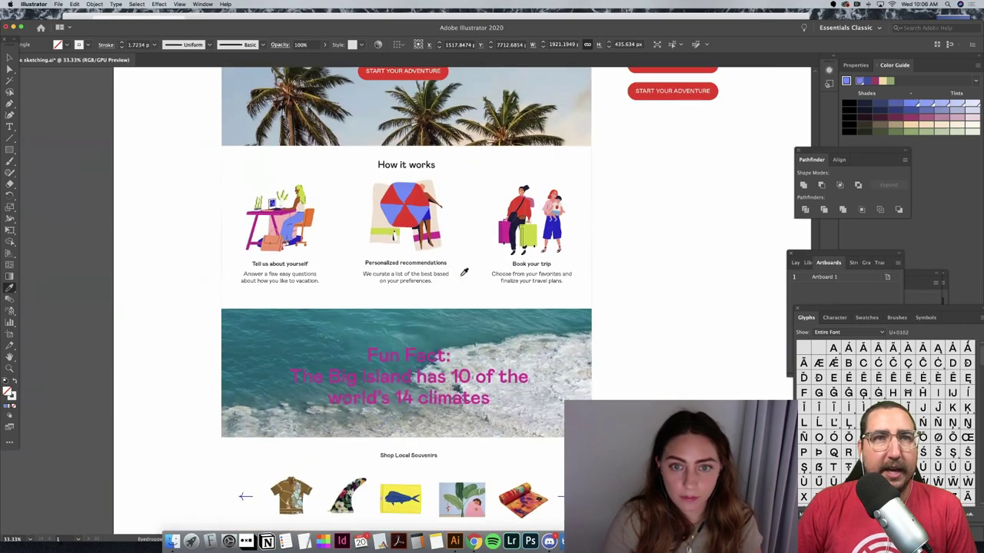
scroll(464, 273, up, 6)
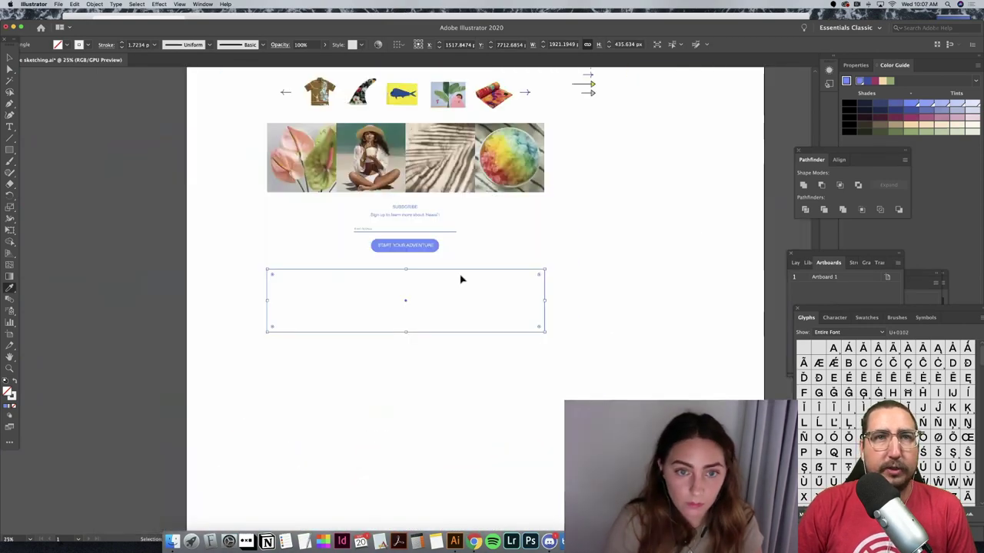
key(super+minus)
key(super+minus)
scroll(550, 232, up, 5)
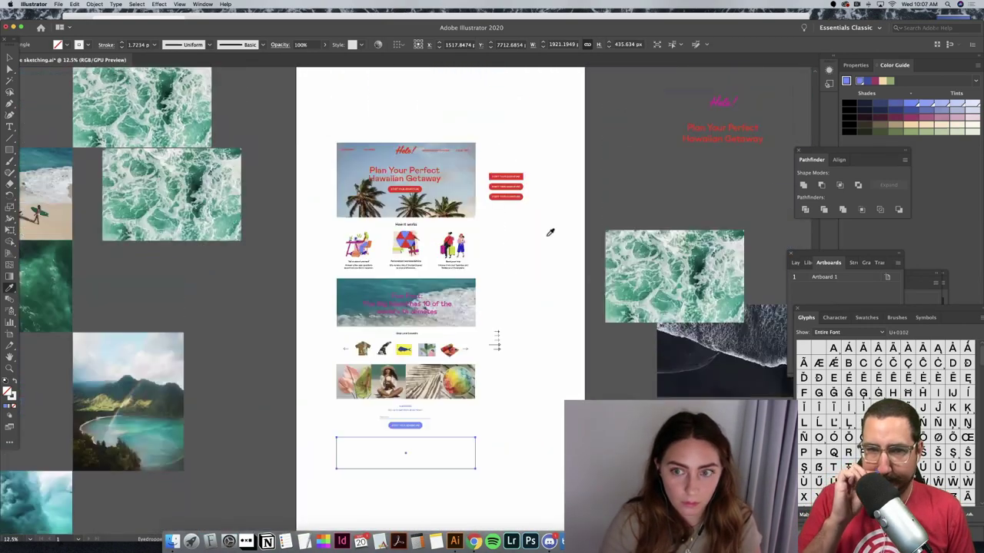
scroll(550, 232, up, 5)
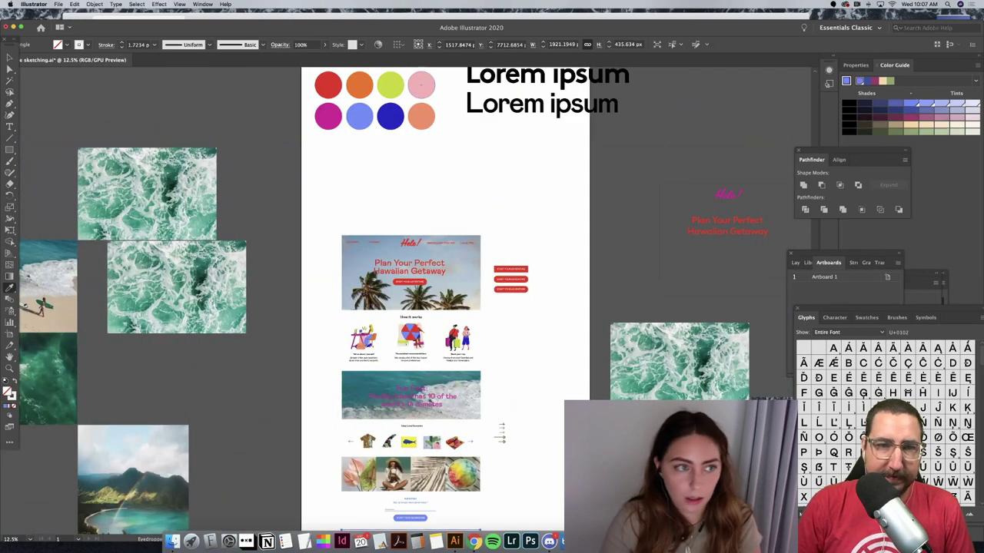
Step: Fill the new footer rectangle pink and stretch it taller
click(421, 84)
key(v)
click(354, 193)
scroll(356, 196, down, 6)
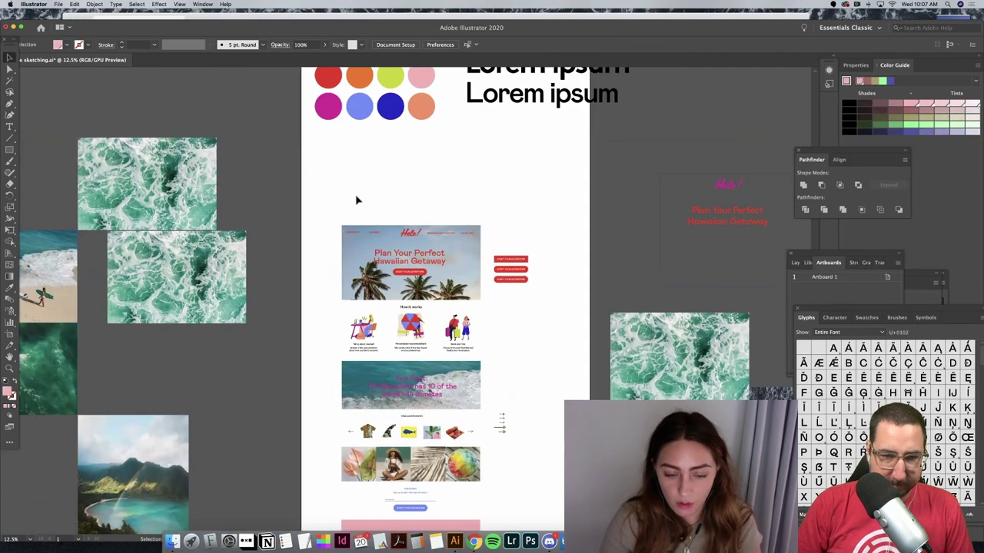
scroll(356, 198, down, 3)
click(435, 375)
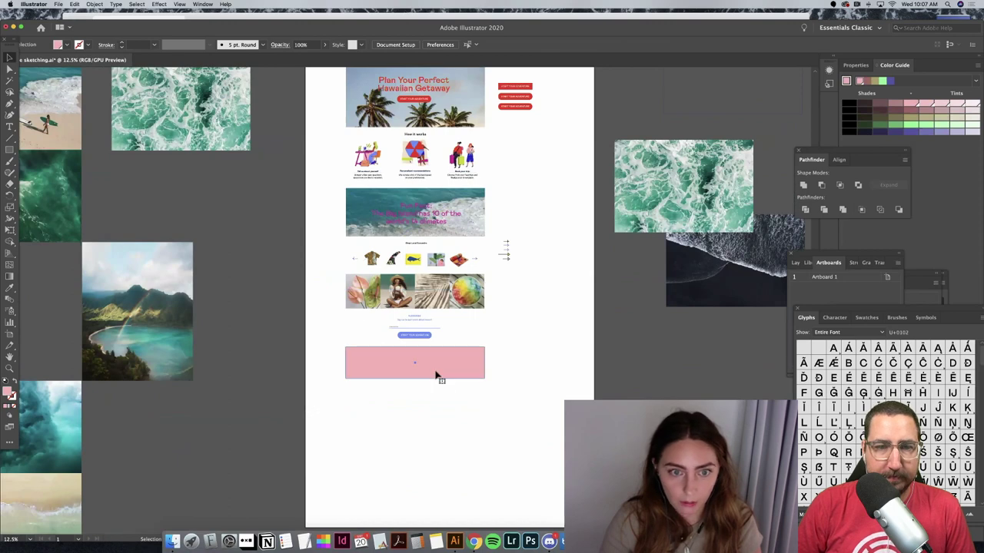
drag(415, 379, 482, 383)
click(534, 329)
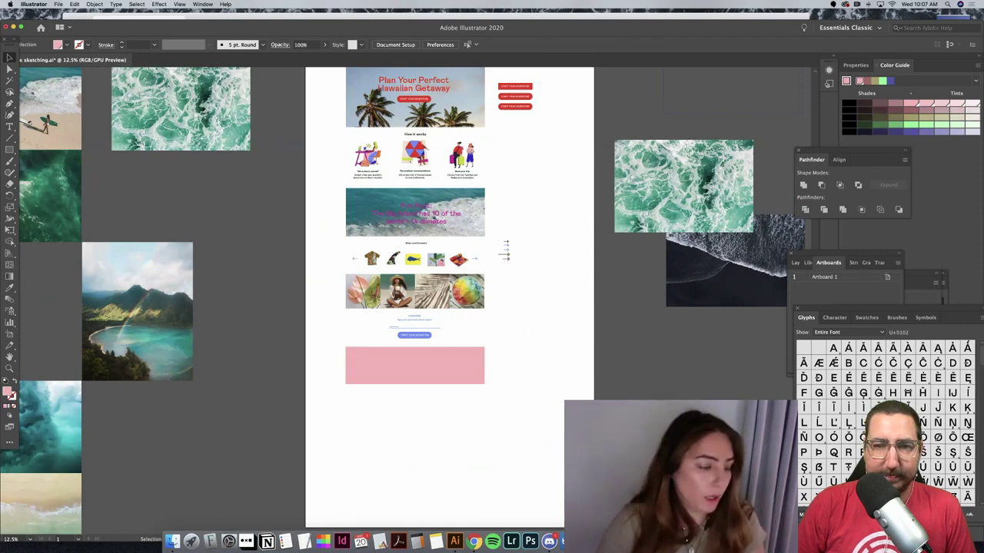
click(10, 129)
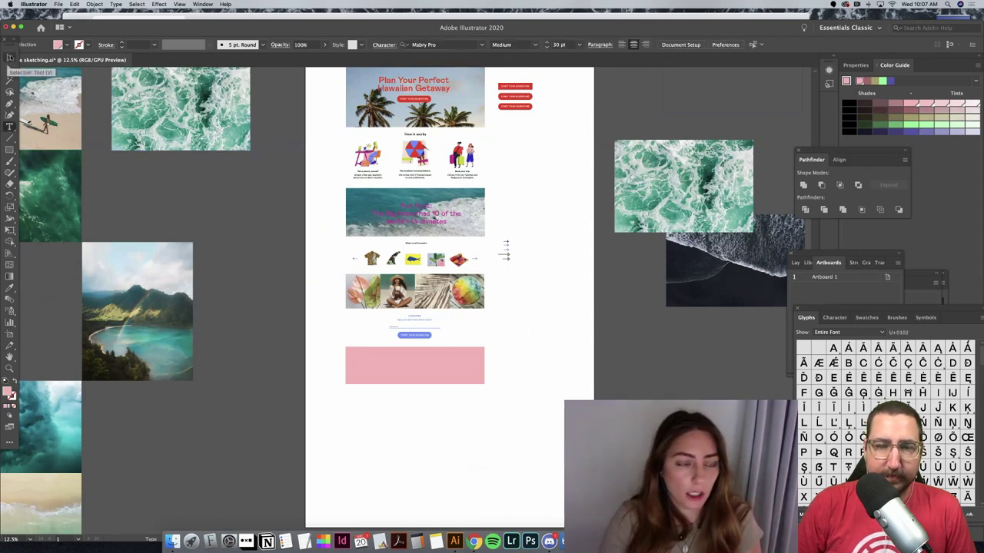
click(9, 58)
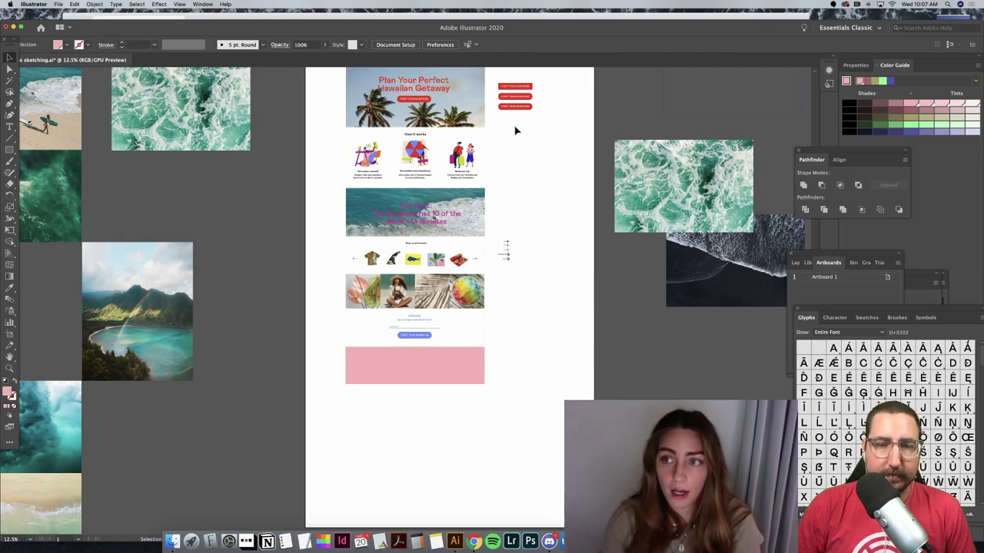
Step: Copy the red headline down and retype it as 'Comments, Feedback, Press' plus the contact e-mail
scroll(555, 373, up, 3)
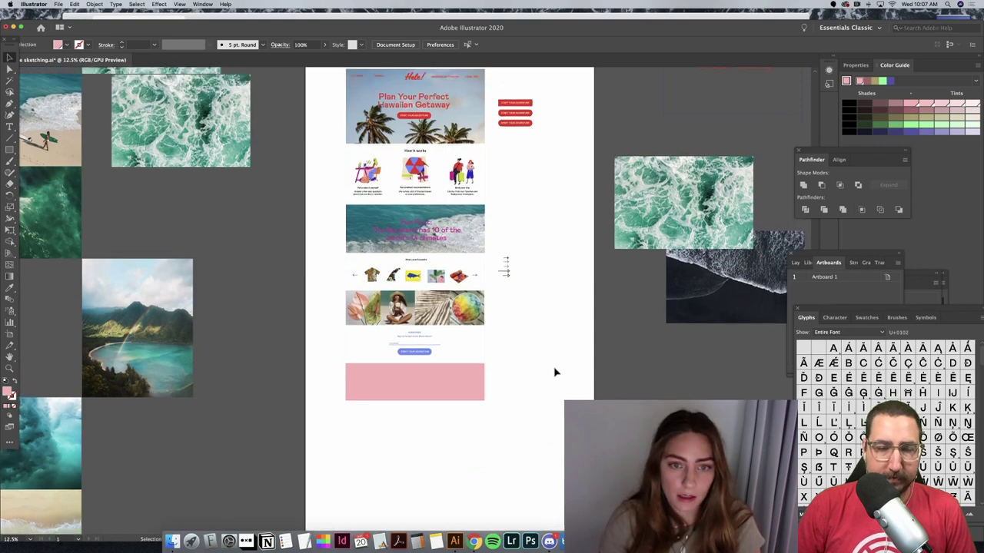
click(443, 147)
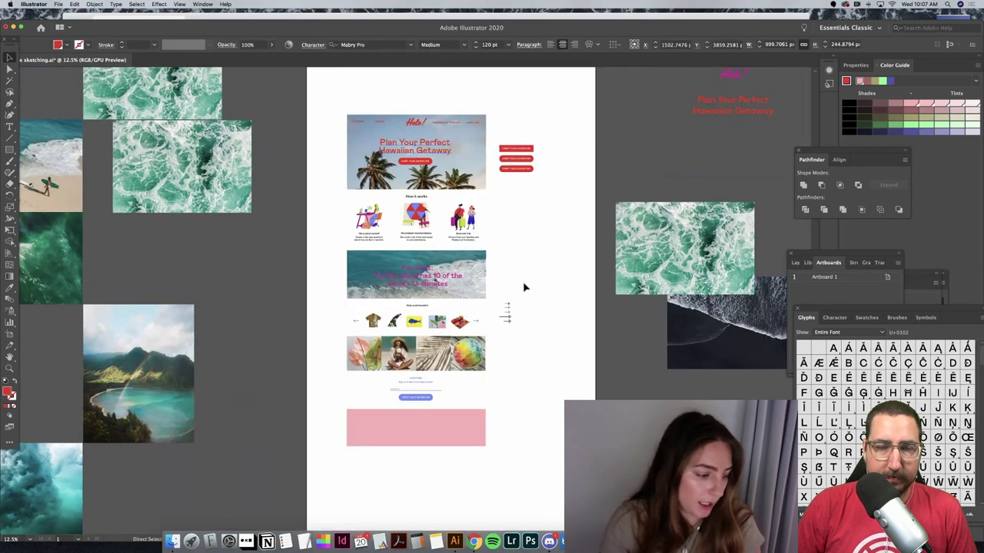
scroll(524, 287, down, 5)
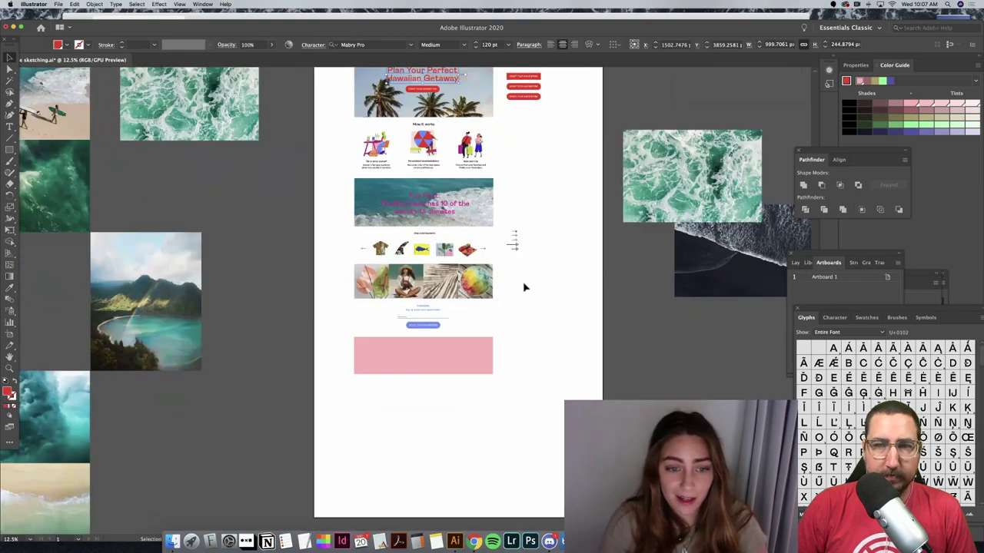
key(ctrl+v)
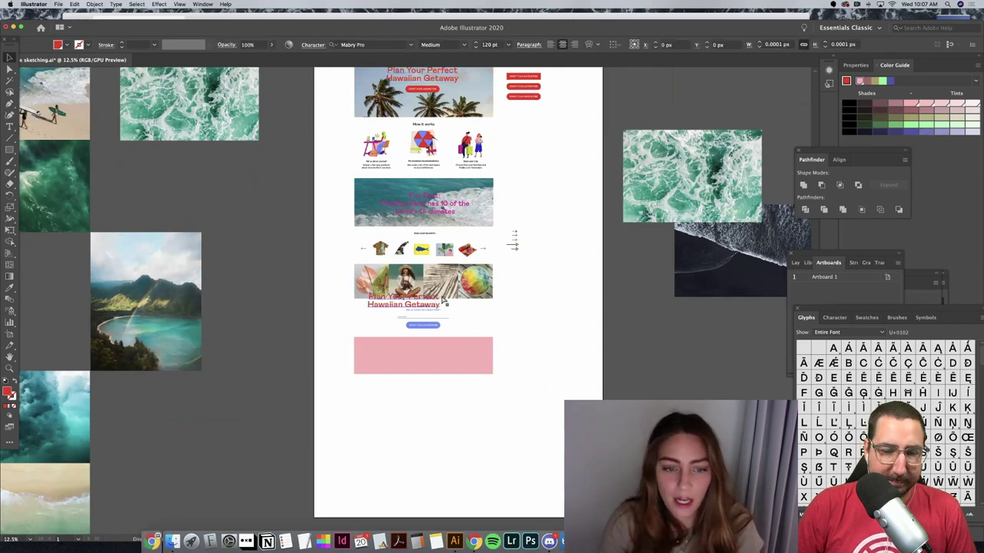
drag(429, 305, 476, 422)
double_click(477, 421)
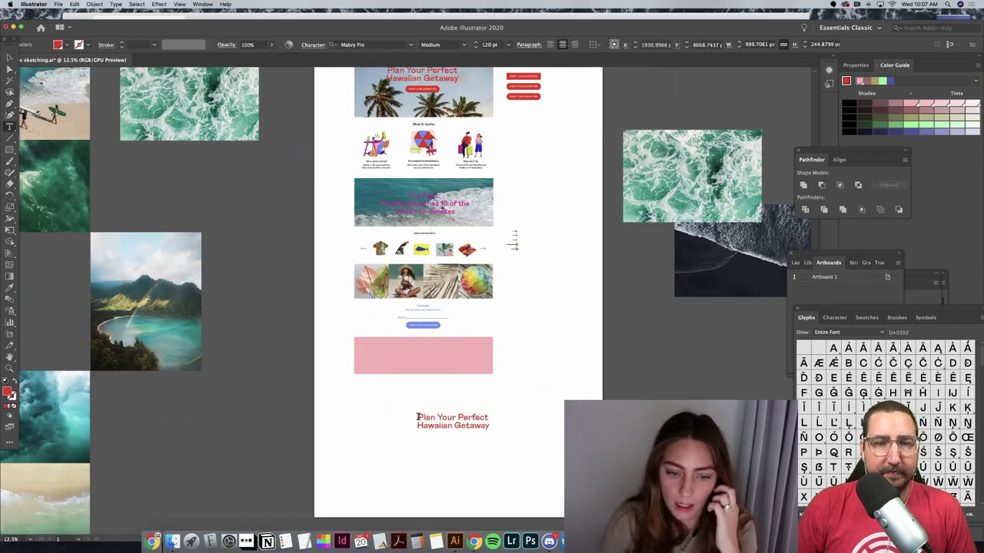
key(ctrl+a)
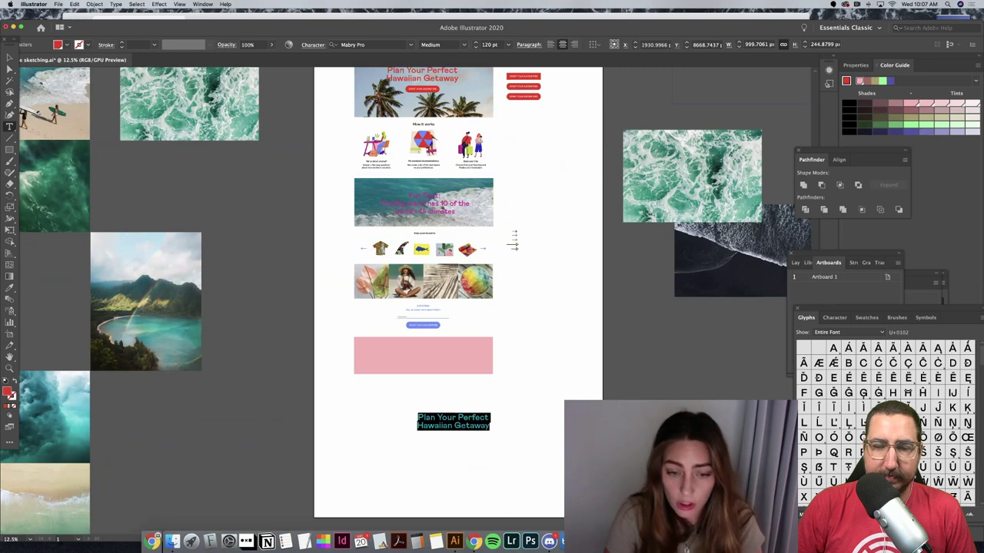
text(Comments, F)
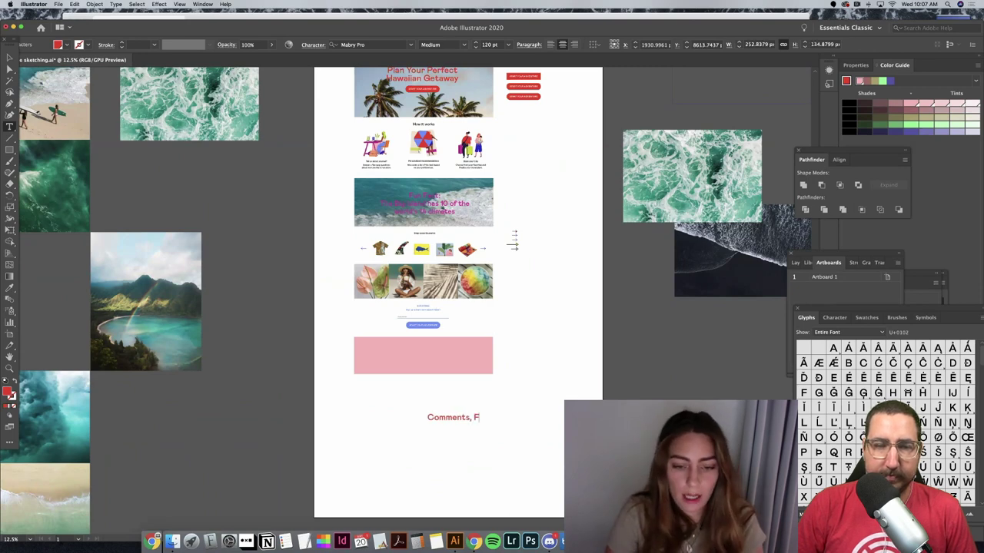
text(eedback, )
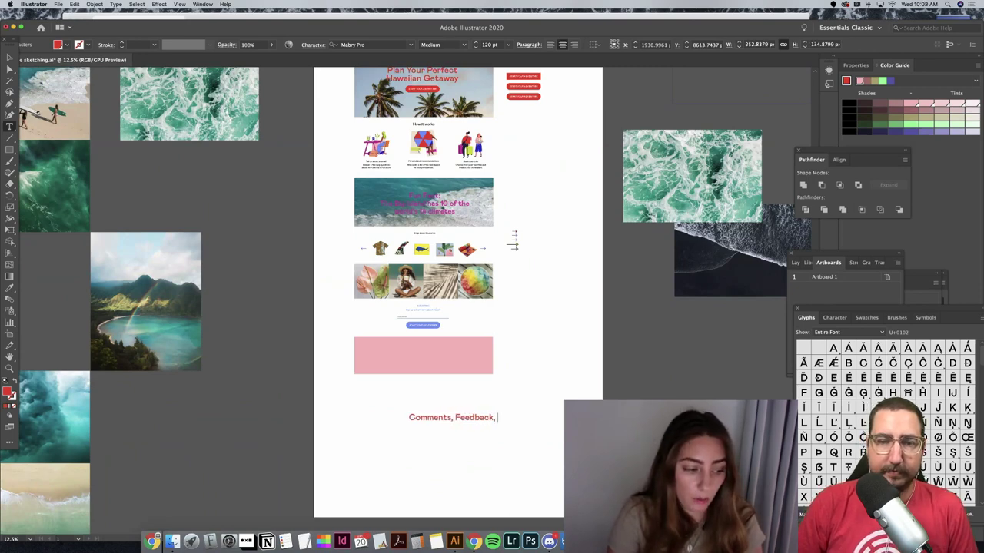
text(Press )
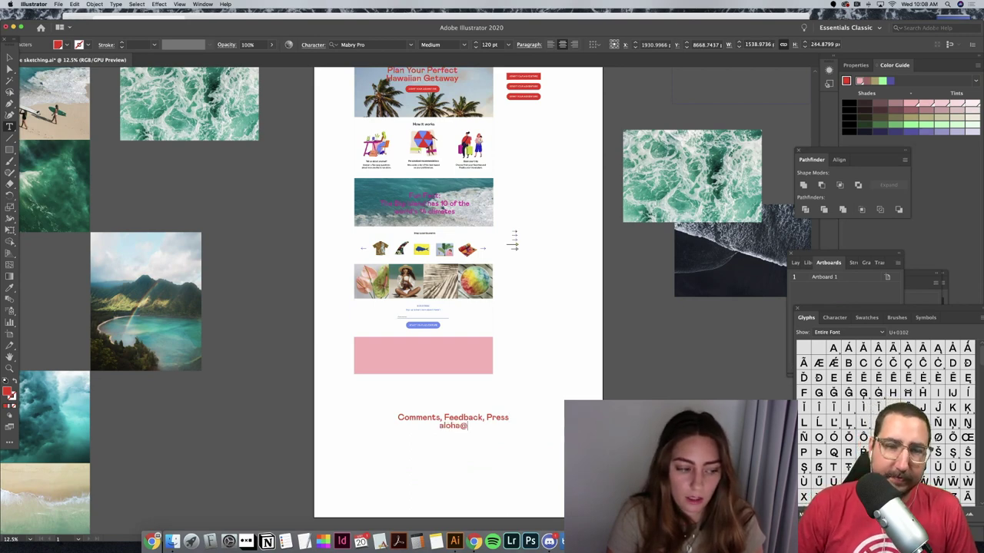
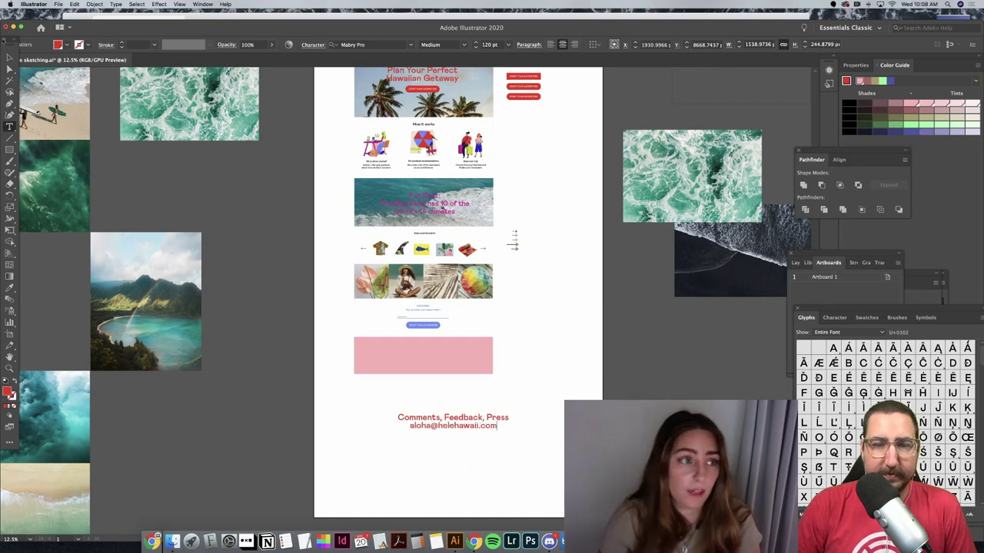
Step: Set the contact text to 100 pt and move it into the pink box
click(9, 58)
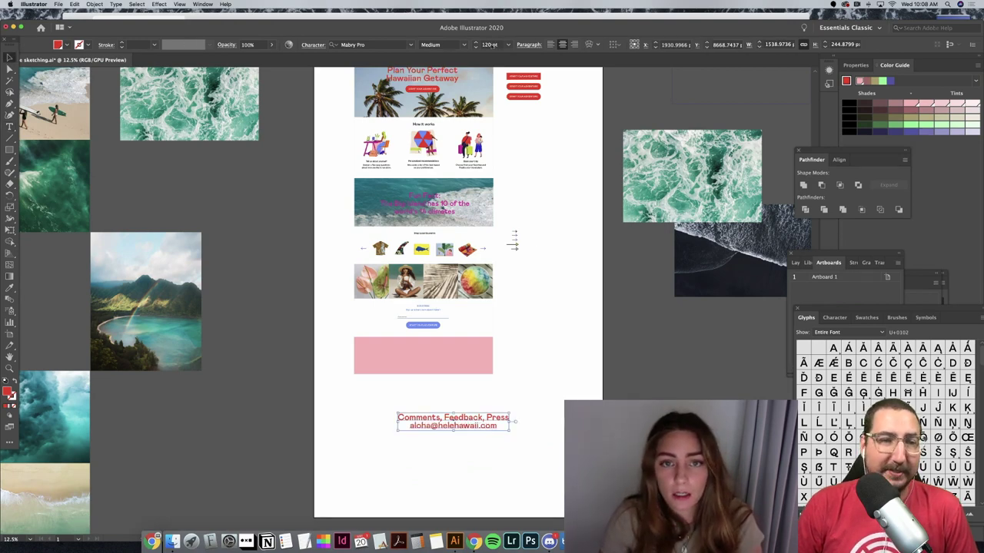
click(492, 45)
text(100)
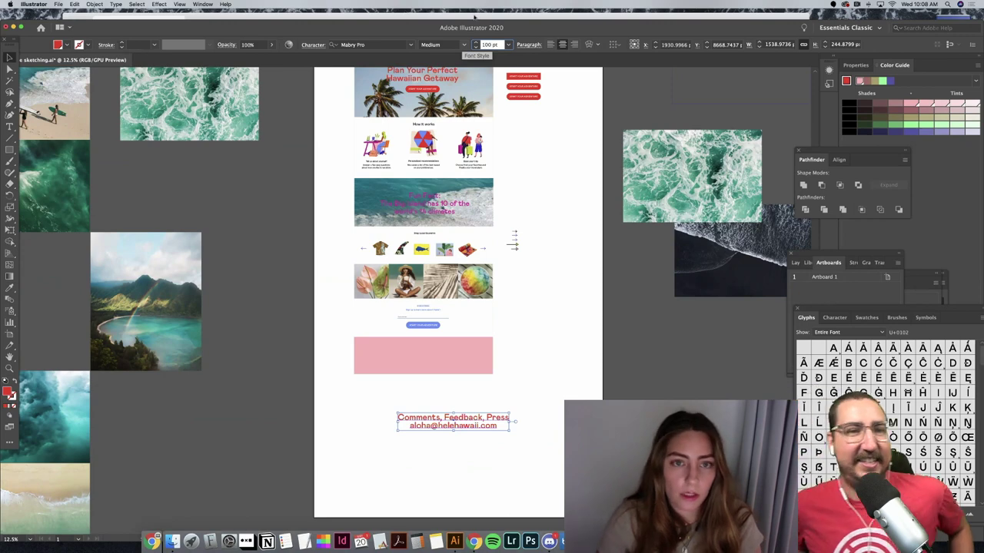
key(Return)
click(313, 44)
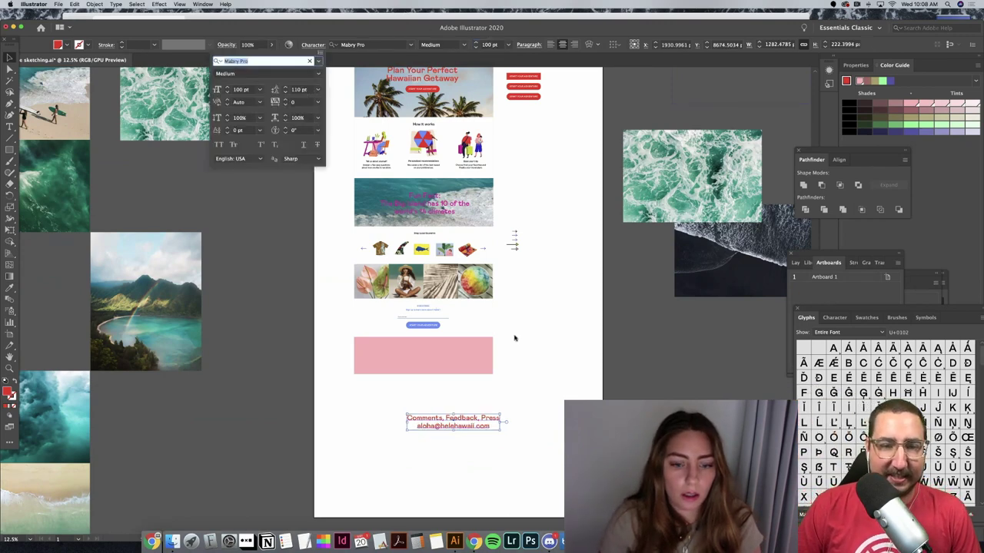
drag(499, 420, 446, 360)
click(474, 448)
Step: Zoom in and select the How it works illustrations, then deselect them
scroll(474, 448, up, 3)
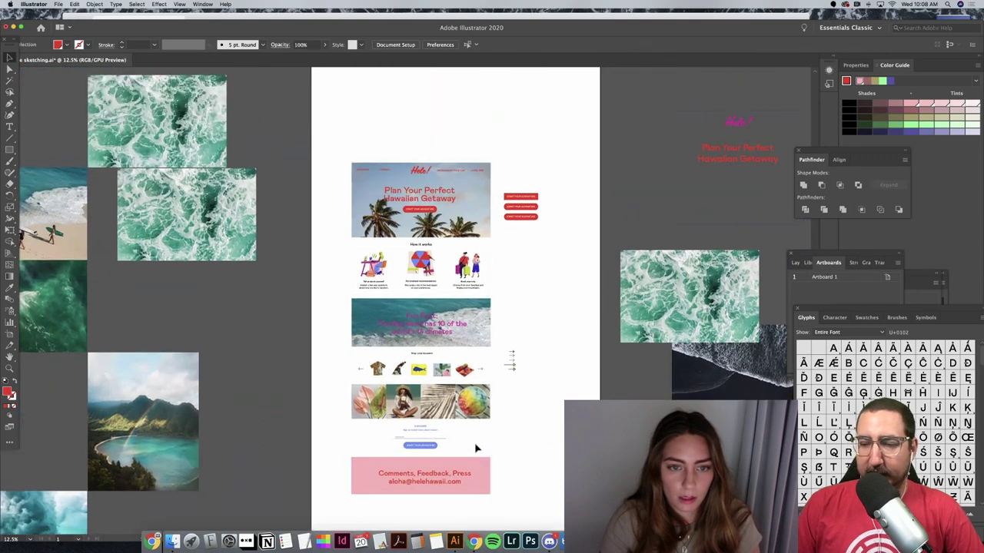
key(super+equal)
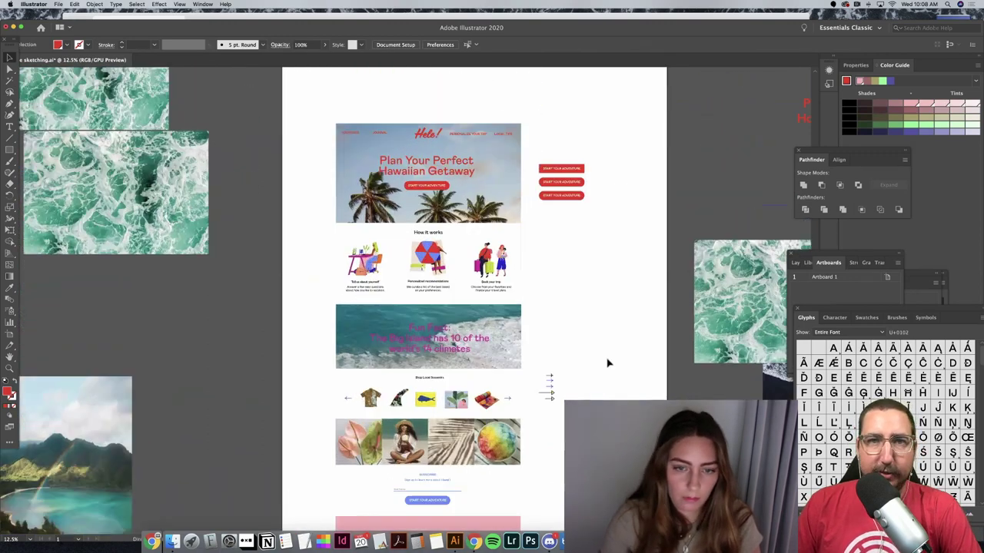
scroll(610, 323, up, 1)
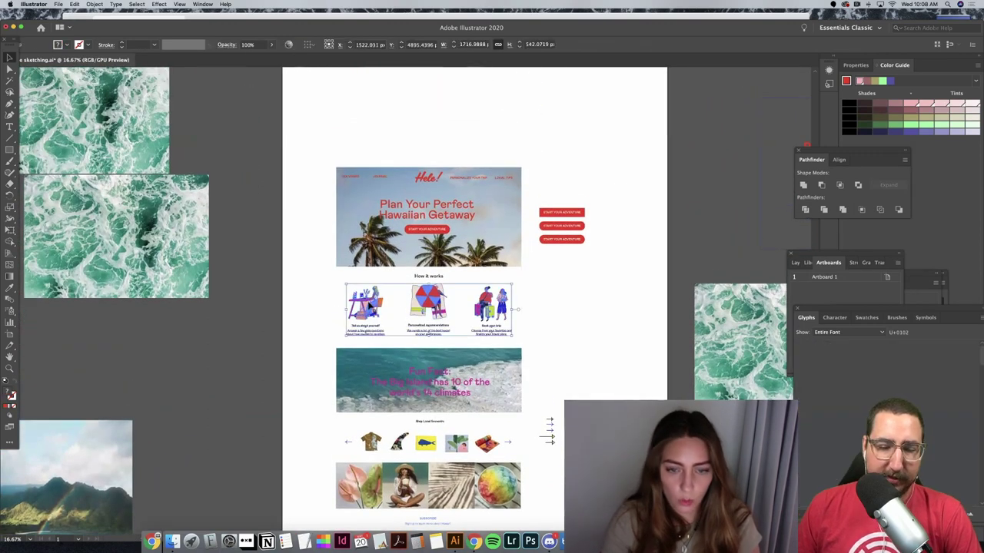
click(368, 306)
click(364, 305)
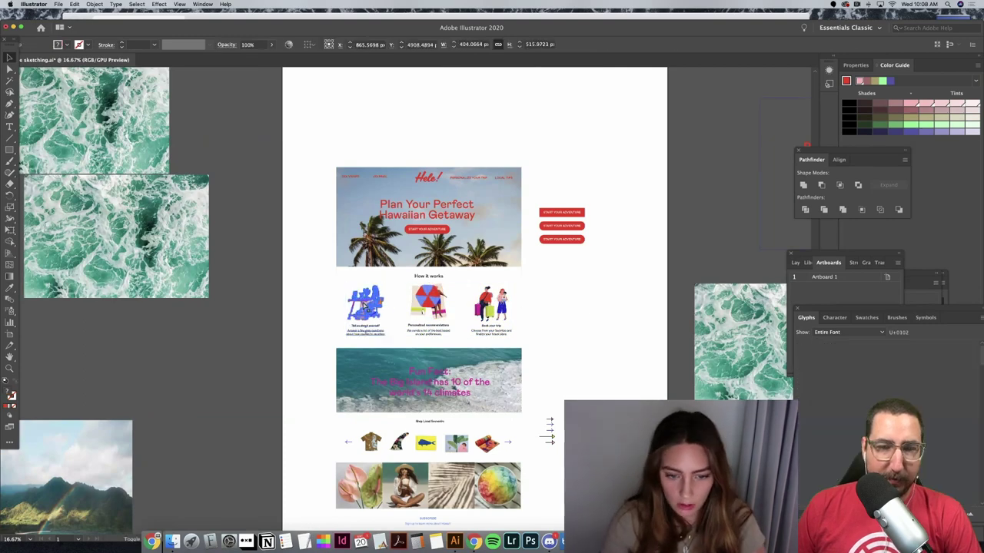
click(573, 311)
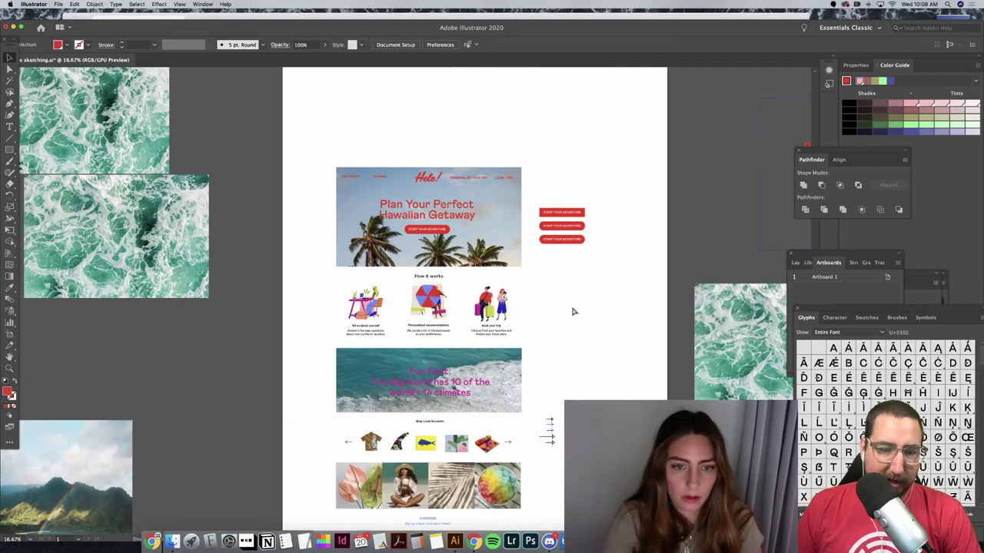
Step: Zoom out and delete the four Lorem ipsum lines beside the logo and palette circles
key(super+minus)
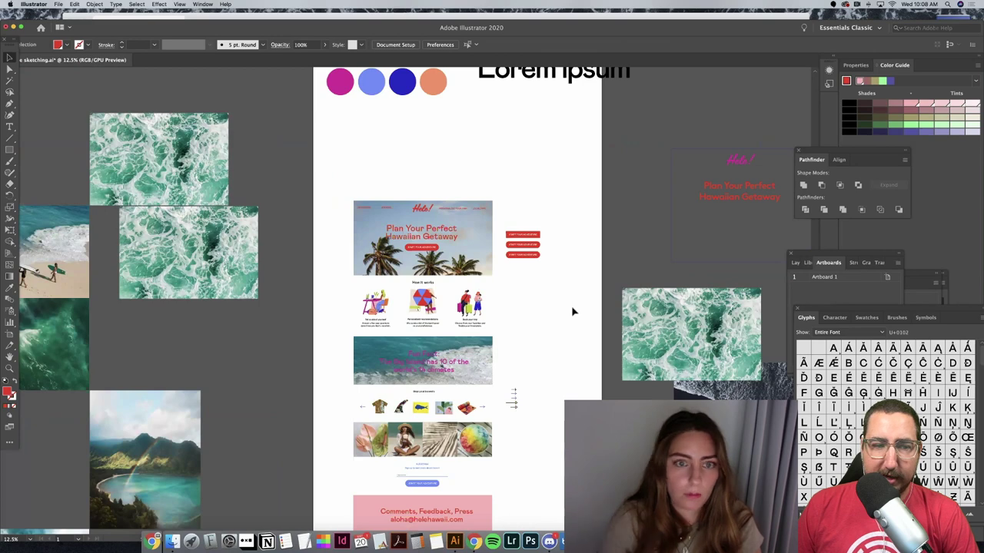
scroll(573, 311, up, 5)
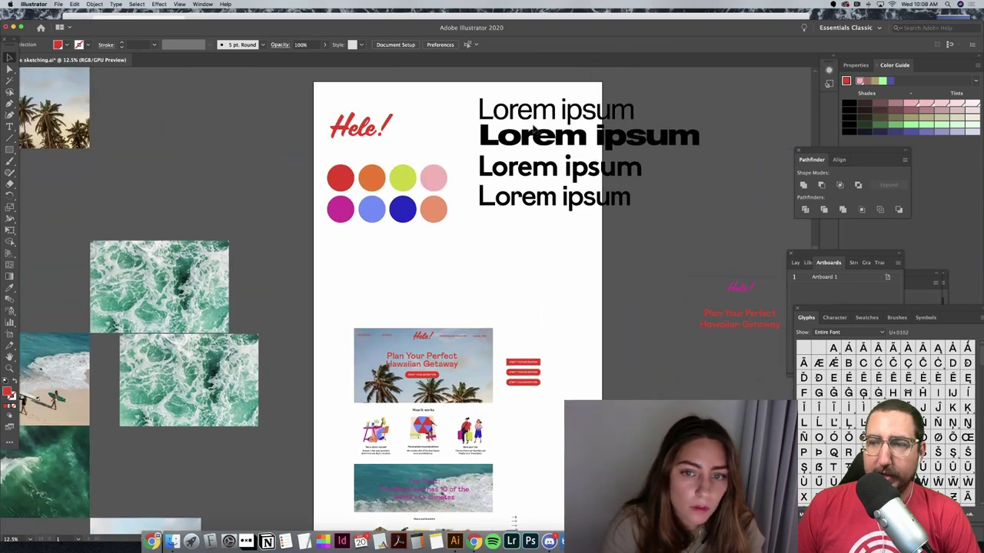
drag(532, 127, 556, 250)
key(Delete)
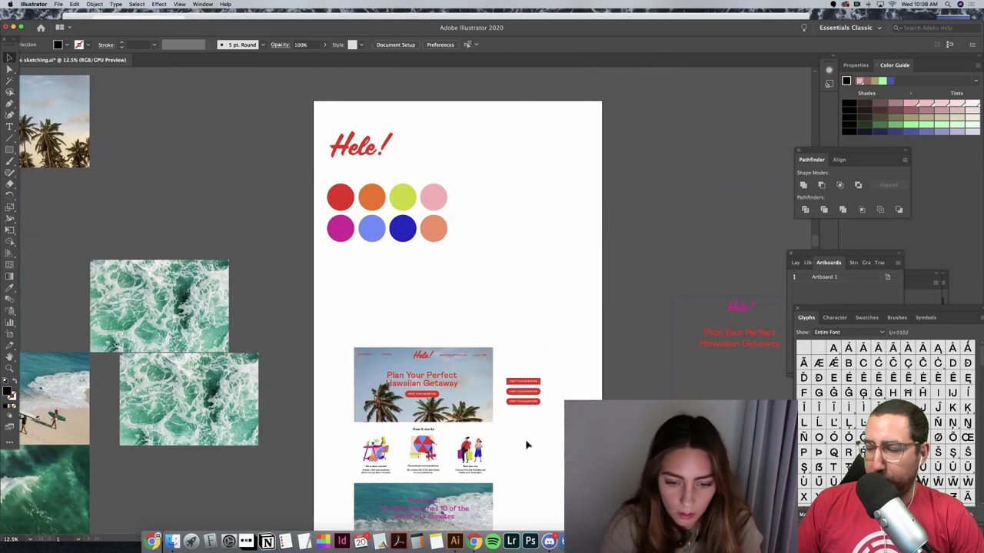
scroll(439, 487, down, 2)
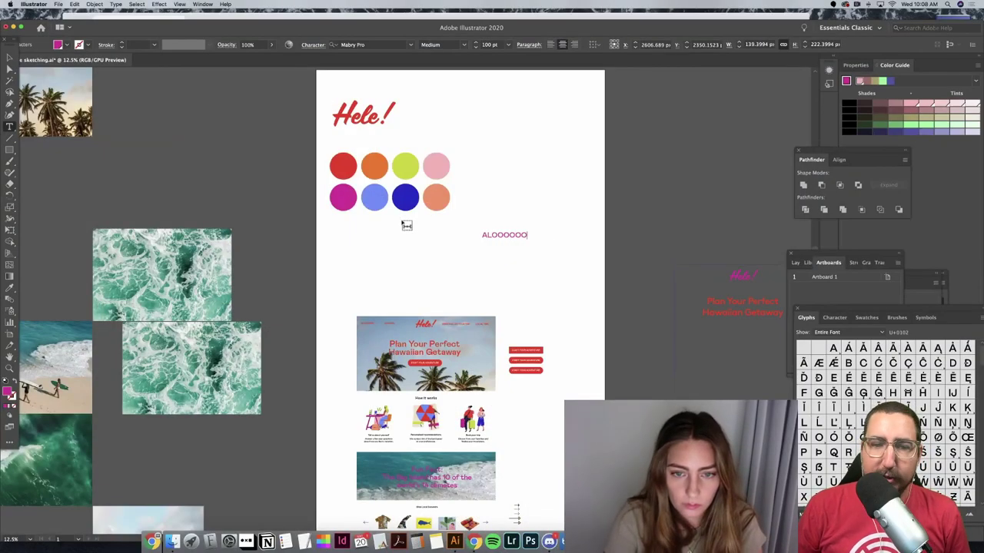
Step: Finish the ALOOOHA text and move the three red Start Your Adventure buttons off the artboard
text(HA)
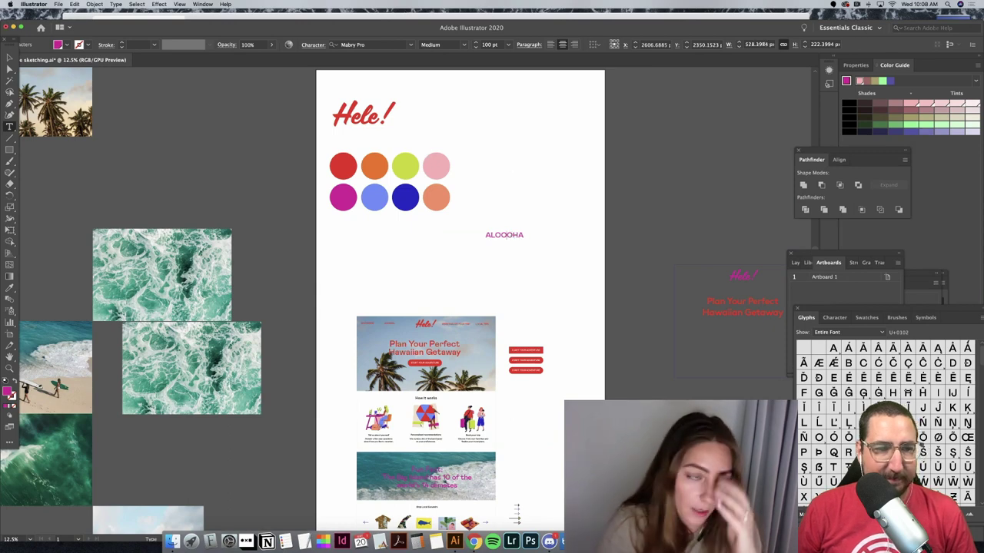
key(Escape)
scroll(495, 272, down, 3)
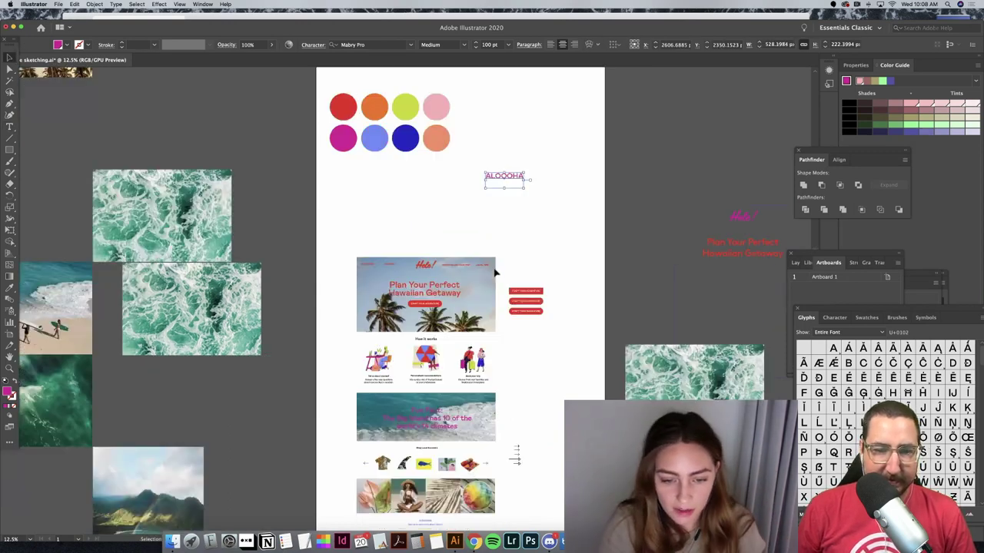
scroll(495, 273, down, 2)
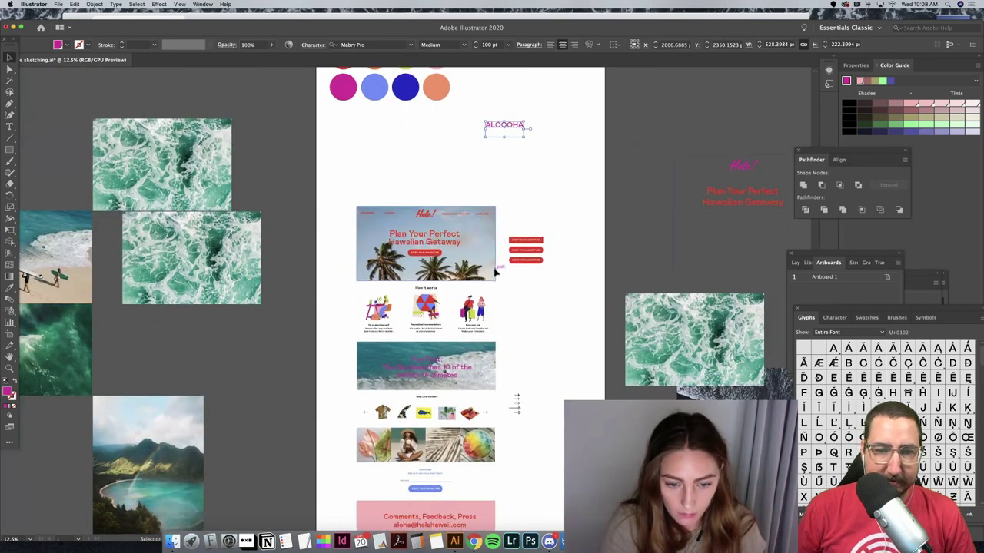
scroll(496, 273, up, 2)
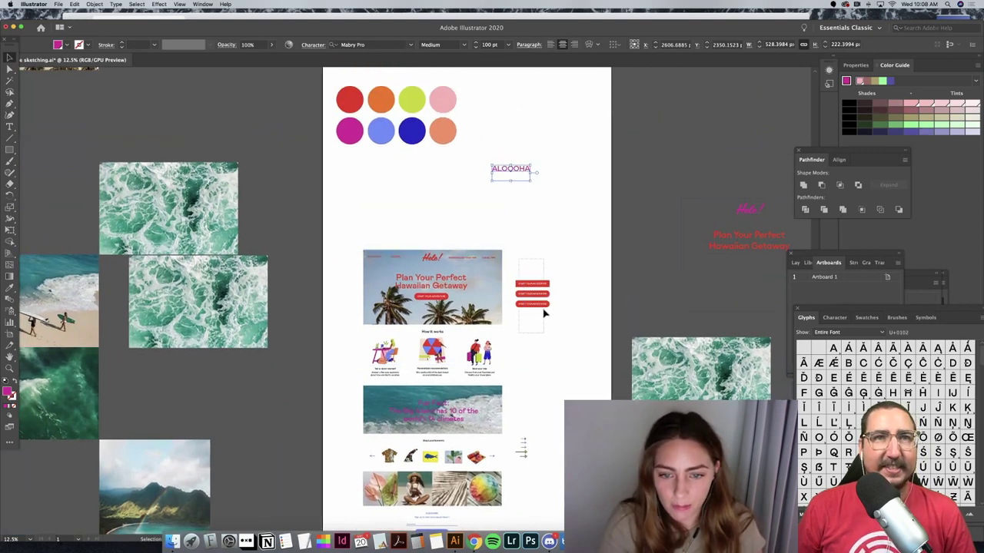
drag(542, 310, 658, 195)
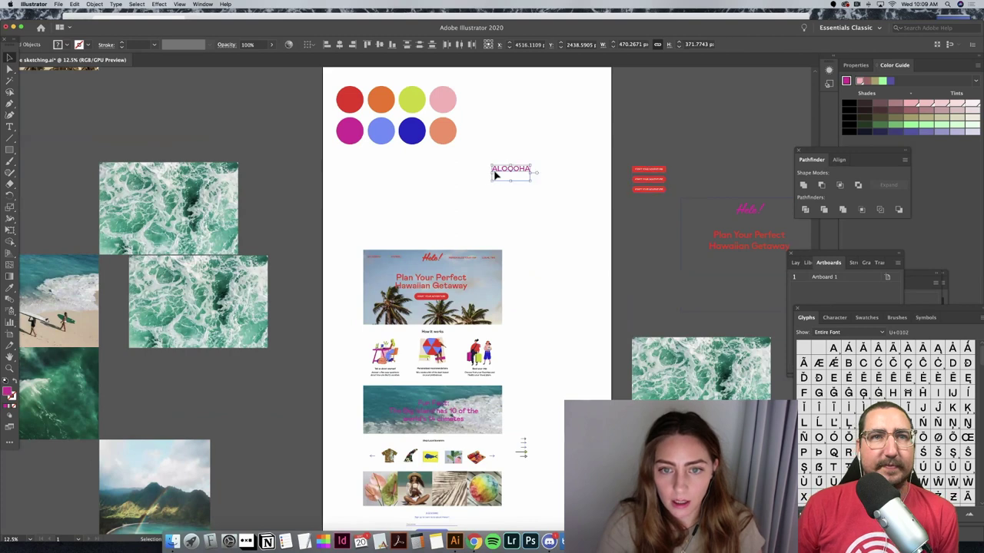
click(510, 174)
Step: Paste ALOOOHA onto new lines beneath the original line
key(super+equal)
key(super+equal)
key(super+equal)
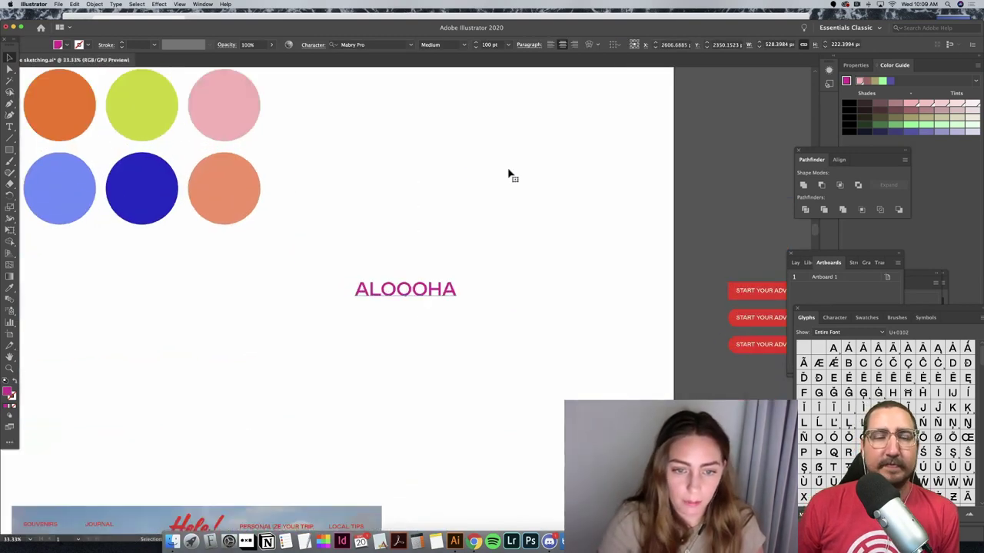
double_click(428, 287)
key(super+c)
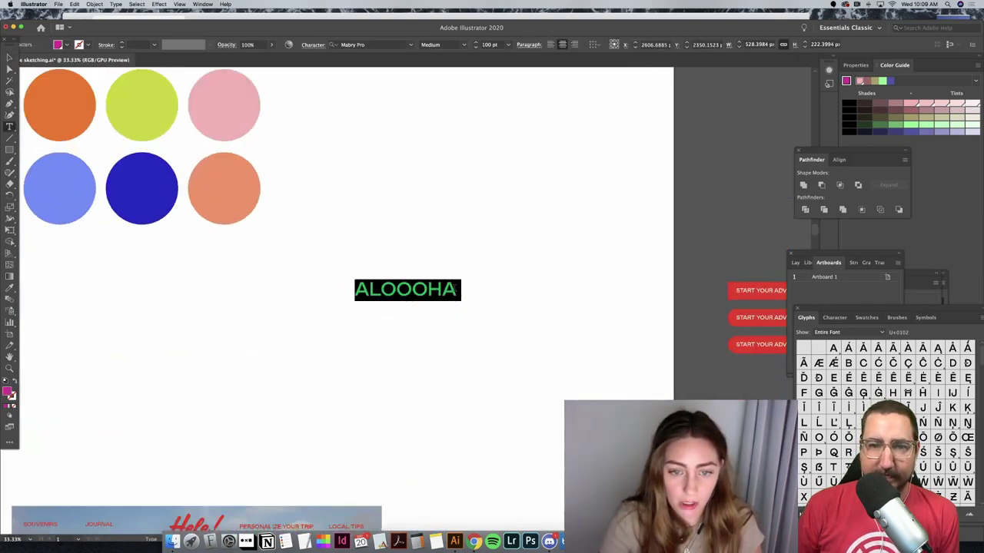
click(455, 290)
key(Return)
key(super+v)
key(Return)
key(super+v)
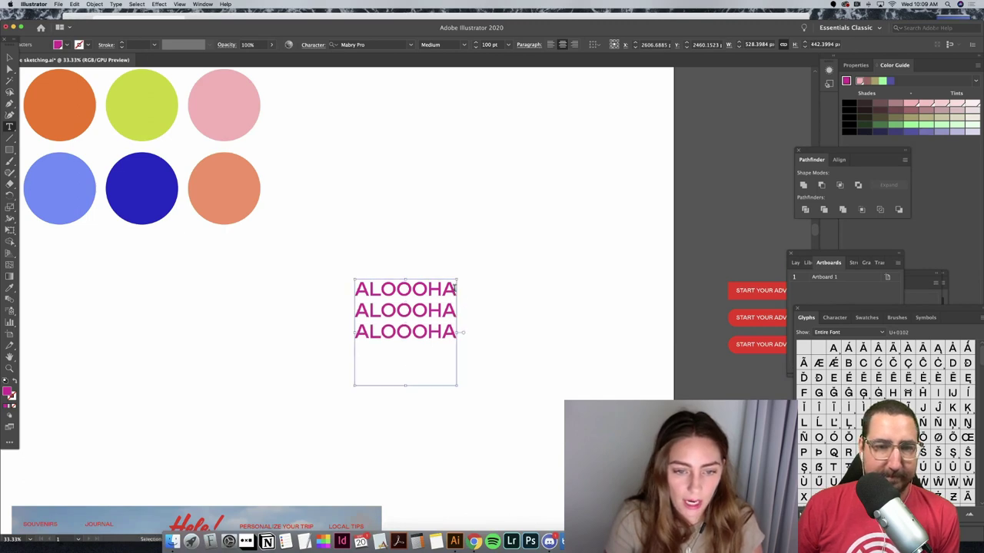
key(Return)
key(Return)
key(super+v)
Step: Tidy the stack to five ALOOOHA lines and scale it to about 137 pt, shifted up-right
key(BackSpace)
key(BackSpace)
key(BackSpace)
key(BackSpace)
key(BackSpace)
key(BackSpace)
key(BackSpace)
key(BackSpace)
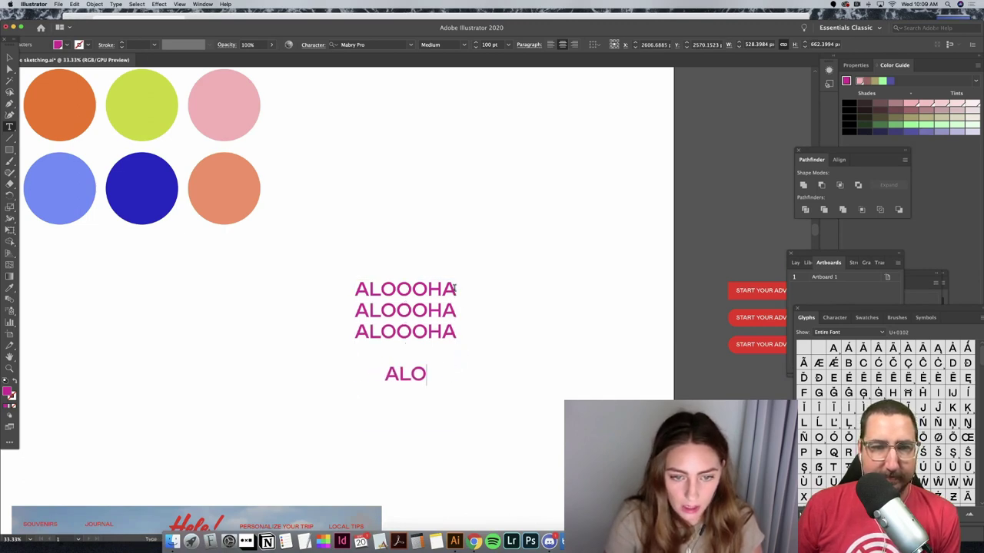
key(super+v)
key(Return)
key(super+v)
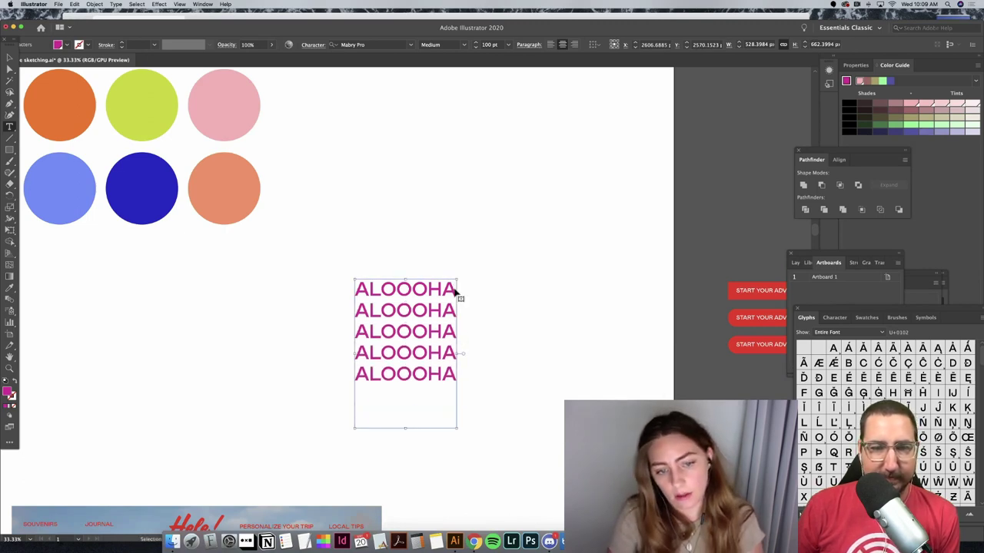
key(Escape)
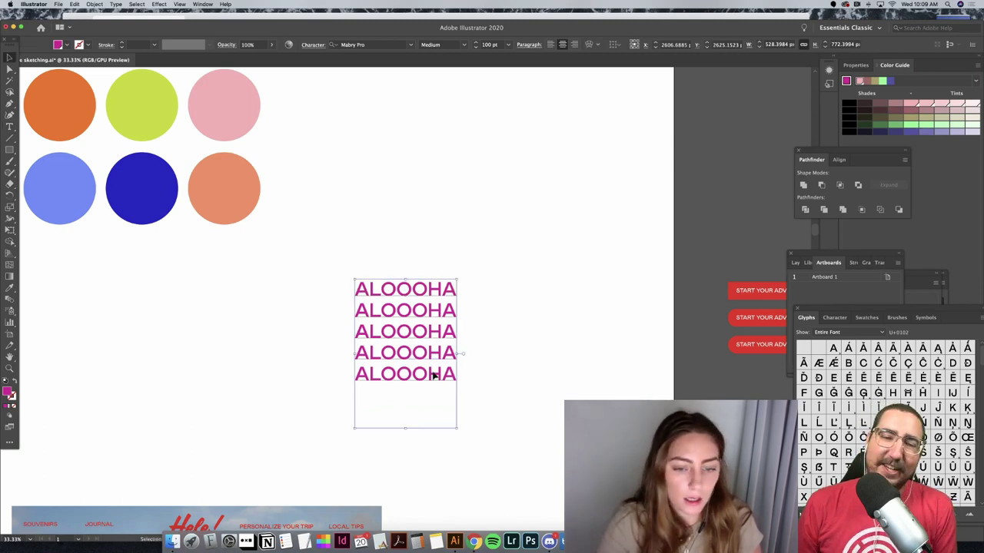
drag(456, 428, 548, 405)
key(super+shift+a)
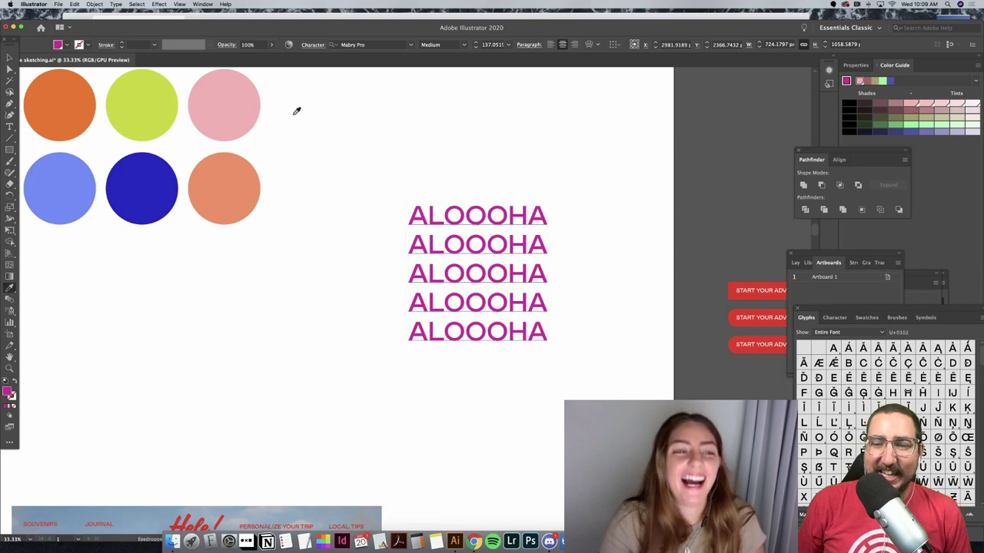
Step: Fill the ALOOOHA block with the pink circle's colour and add a dark 4 pt stroke
scroll(300, 112, left, 3)
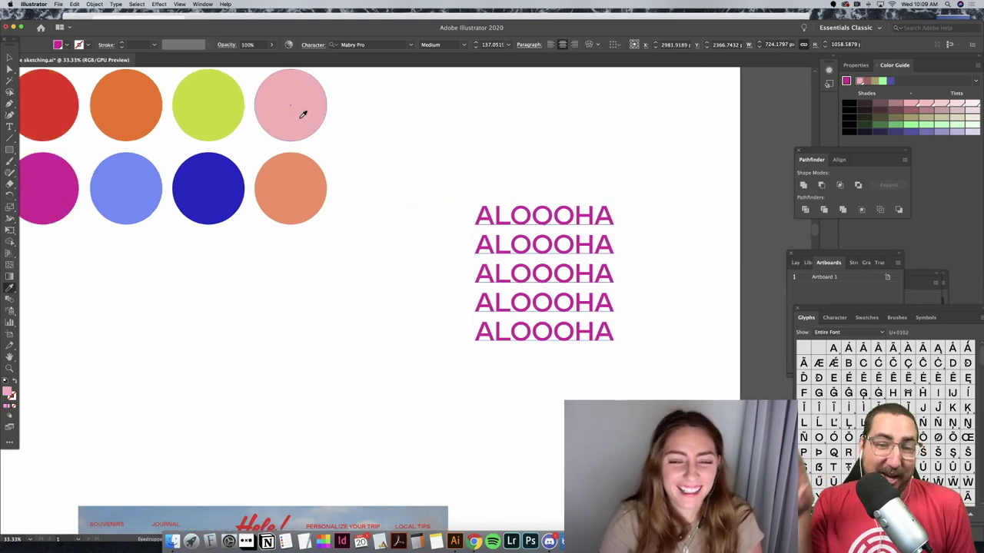
click(301, 116)
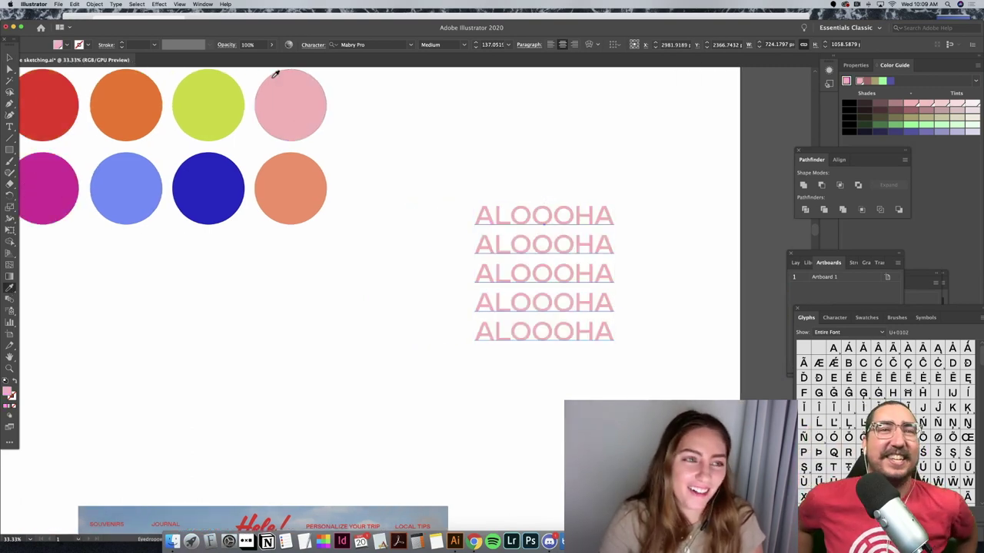
click(88, 44)
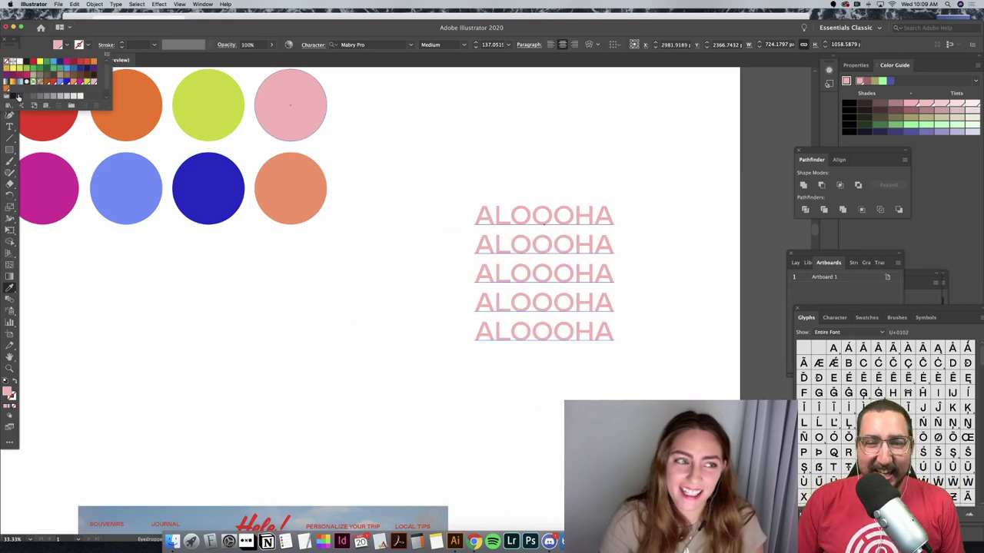
click(26, 61)
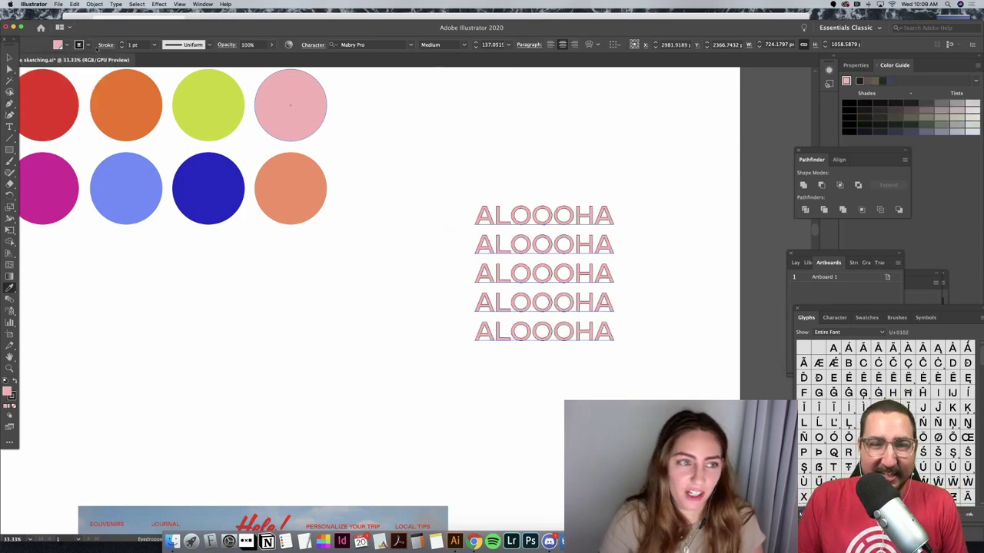
click(121, 43)
click(121, 43)
click(121, 43)
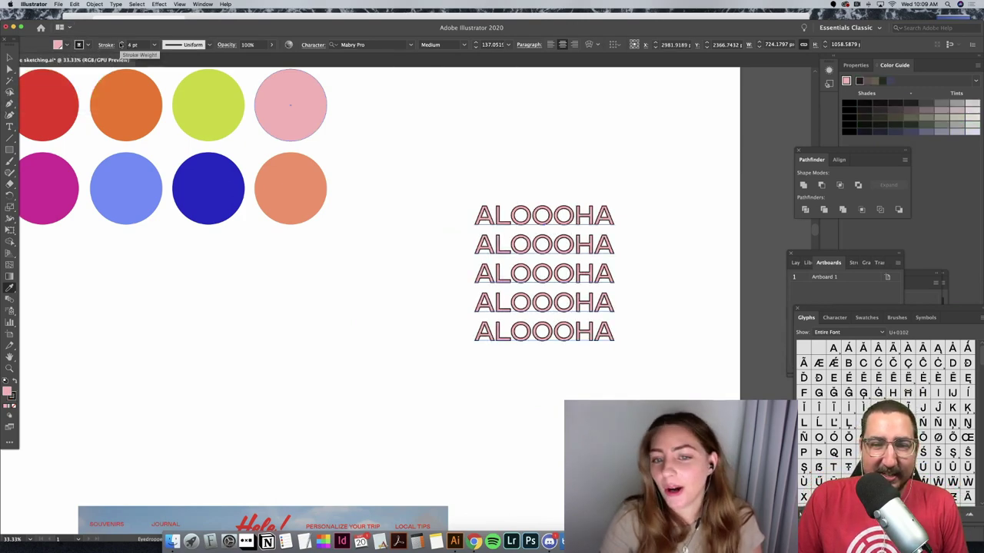
key(v)
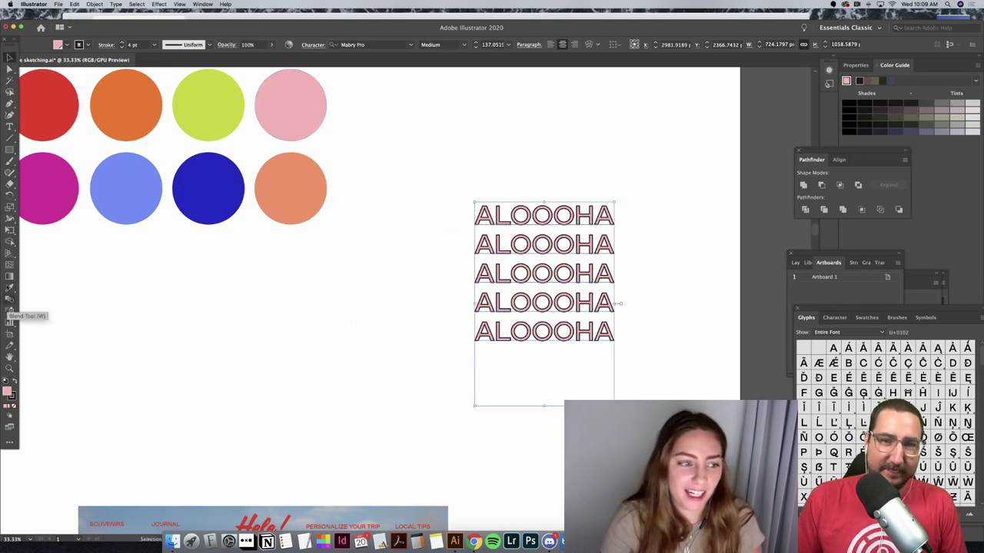
click(9, 127)
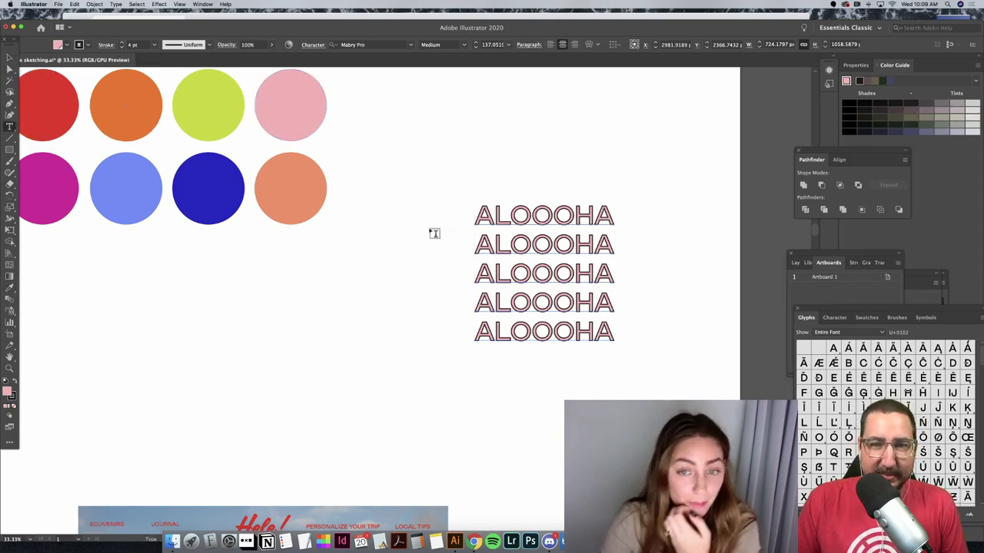
Step: Insert two more O's into each line so all five read ALOOOOOHA
click(530, 215)
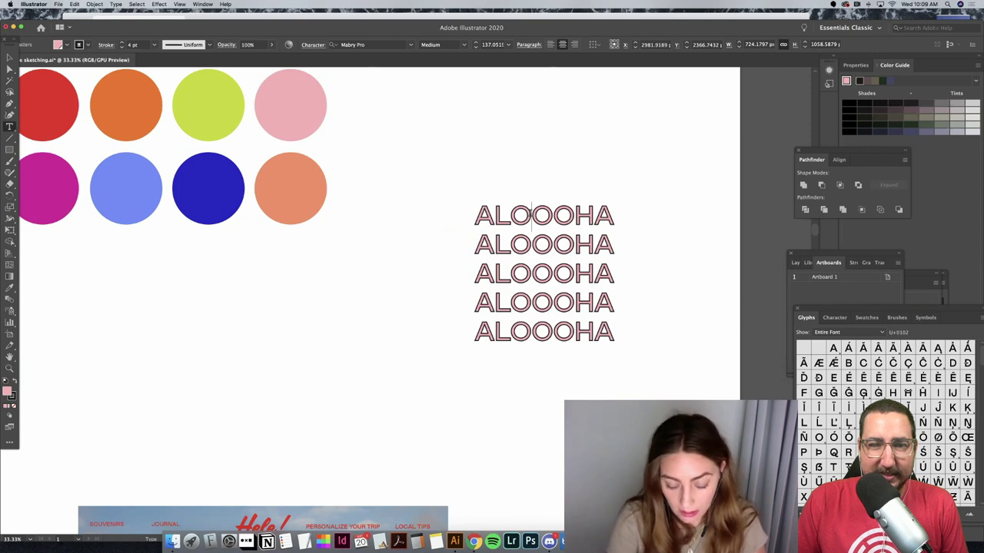
text(OO)
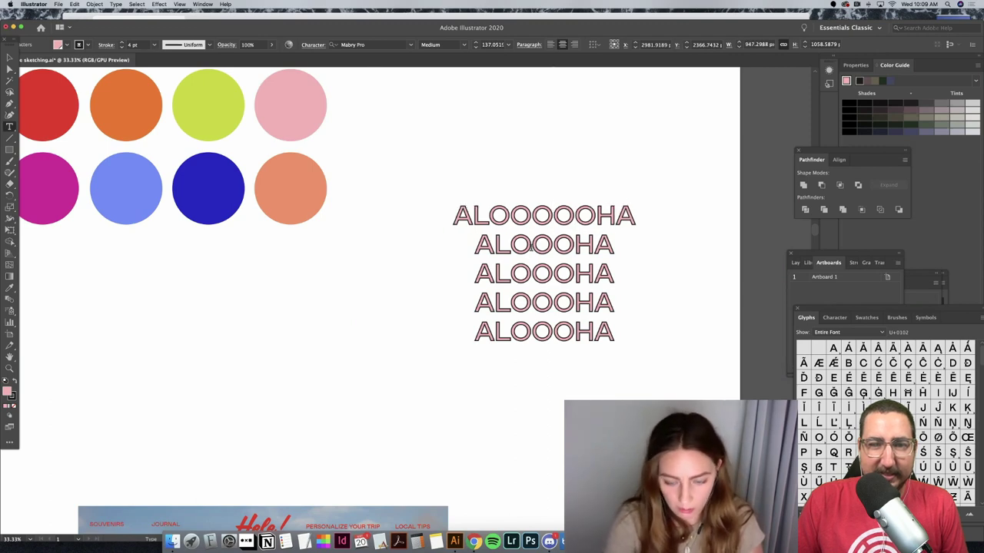
text(OO)
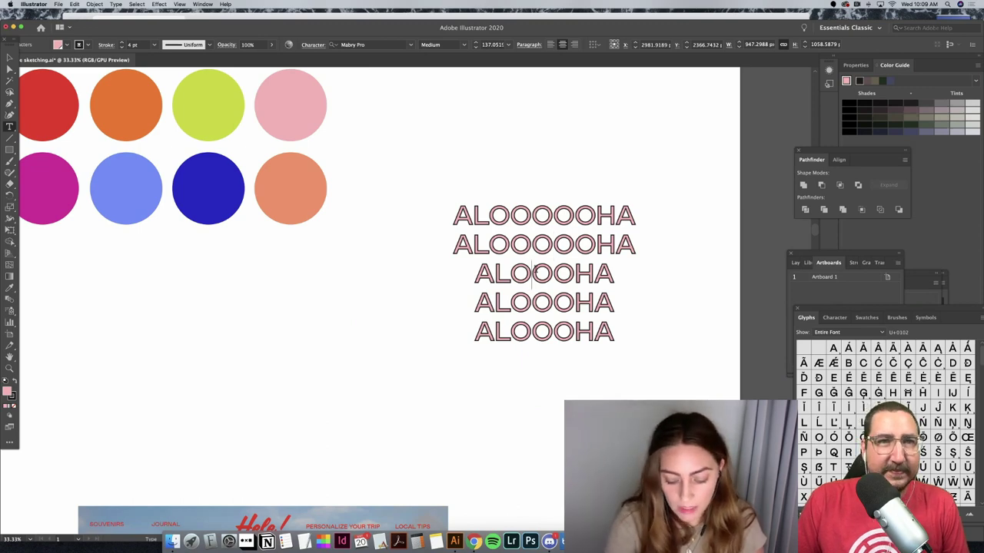
text(OO)
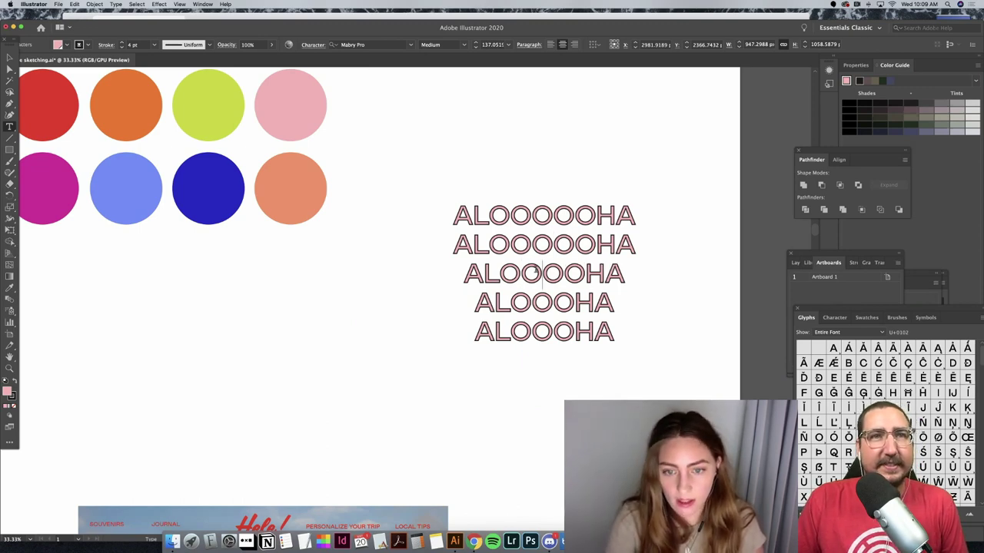
text(OO)
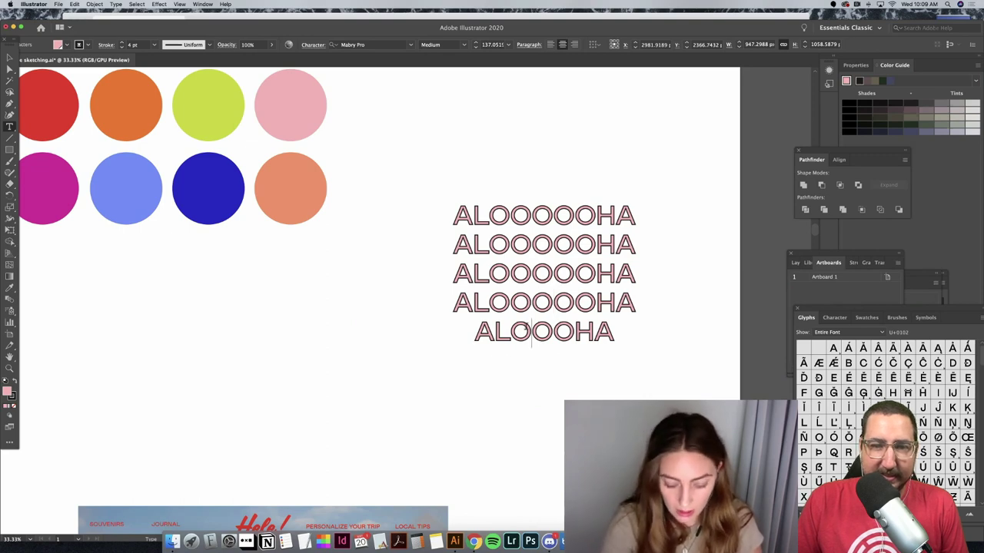
text(OO)
click(9, 58)
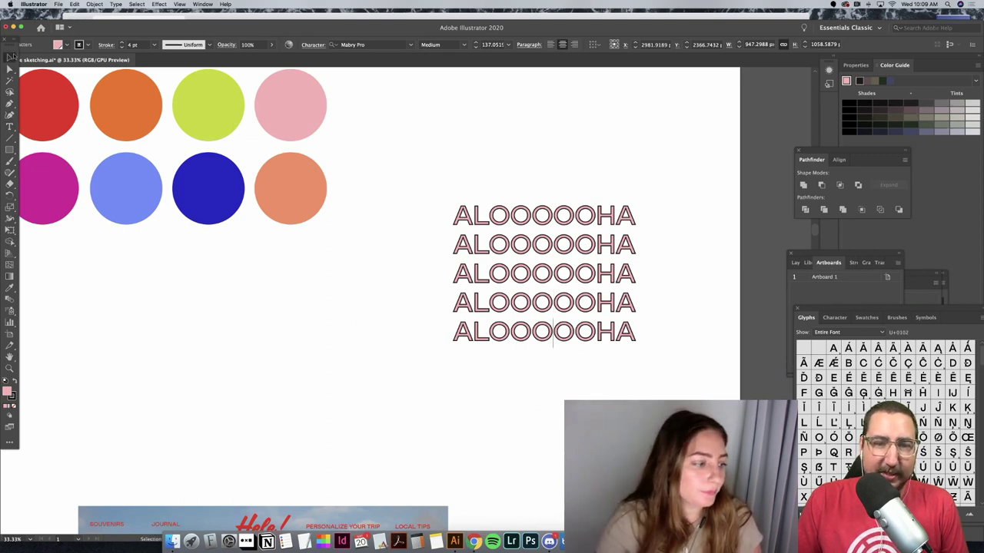
right_click(520, 273)
Step: Increase the tracking of the ALOOOOOHA letters in the Character settings
key(Escape)
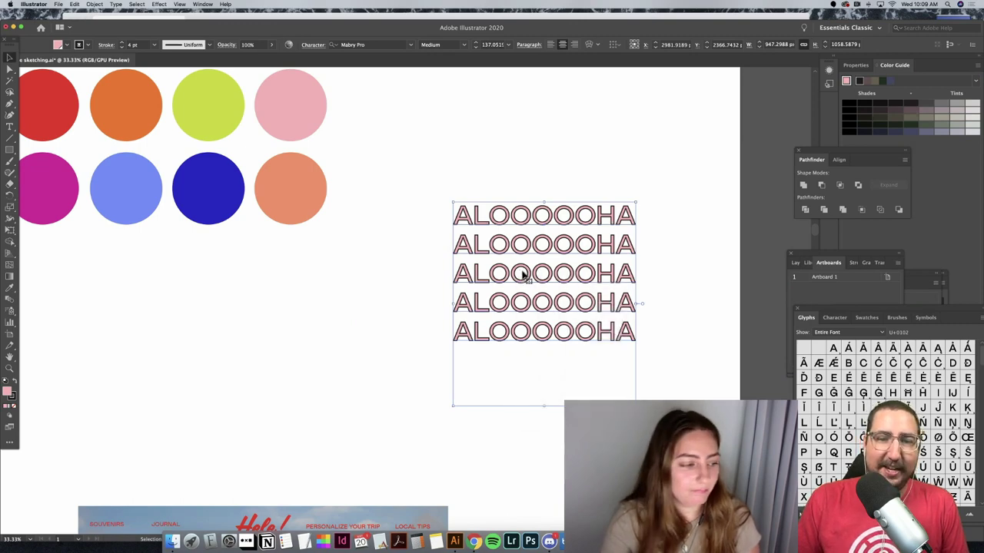
click(313, 45)
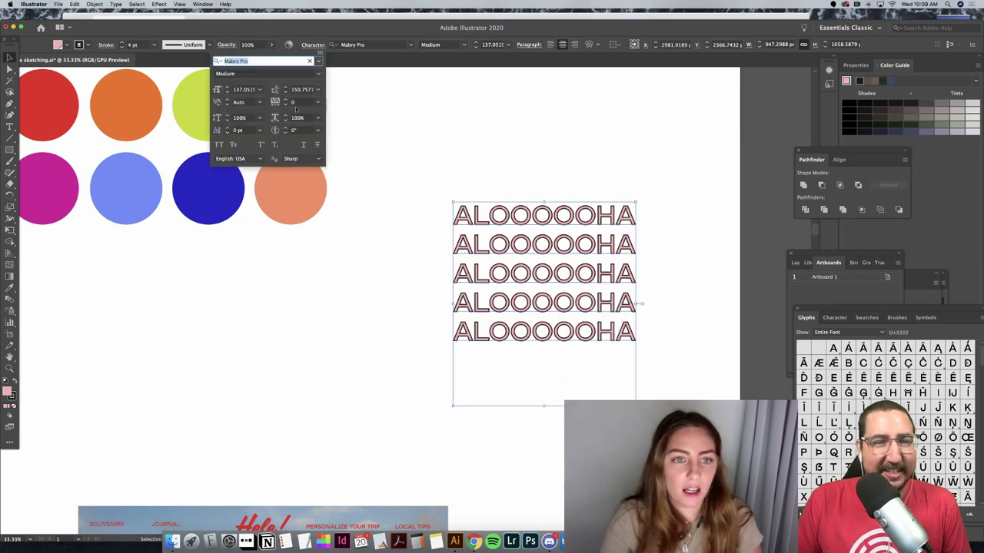
key(Up)
key(Up)
key(Up)
key(Up)
key(Up)
key(Up)
key(Up)
key(Up)
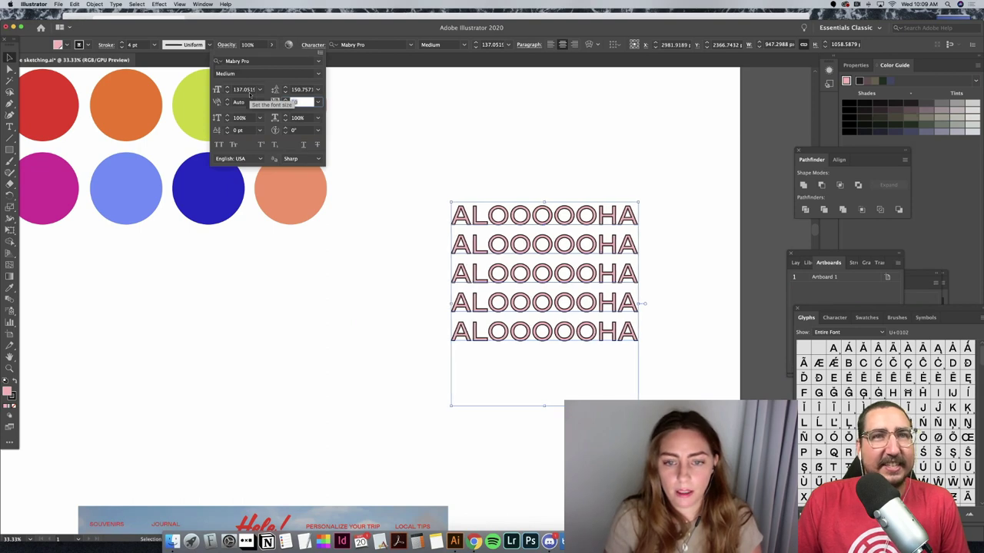
key(Up)
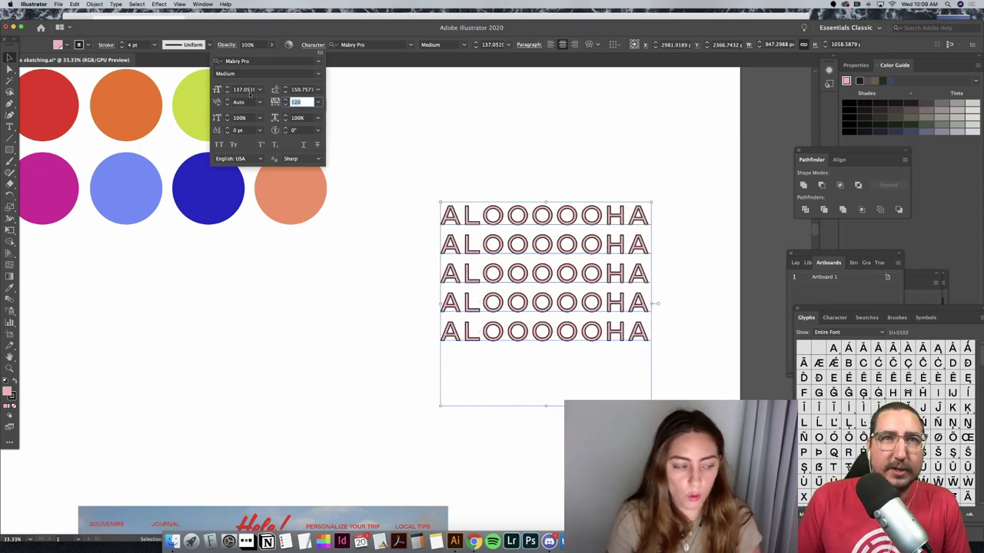
key(Up)
key(Up)
key(Up)
key(Down)
key(Down)
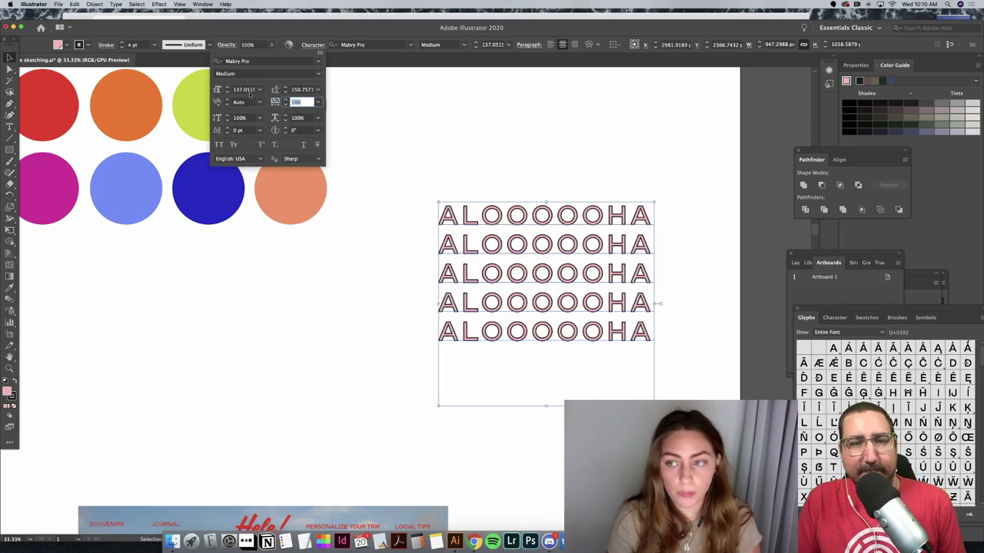
key(Return)
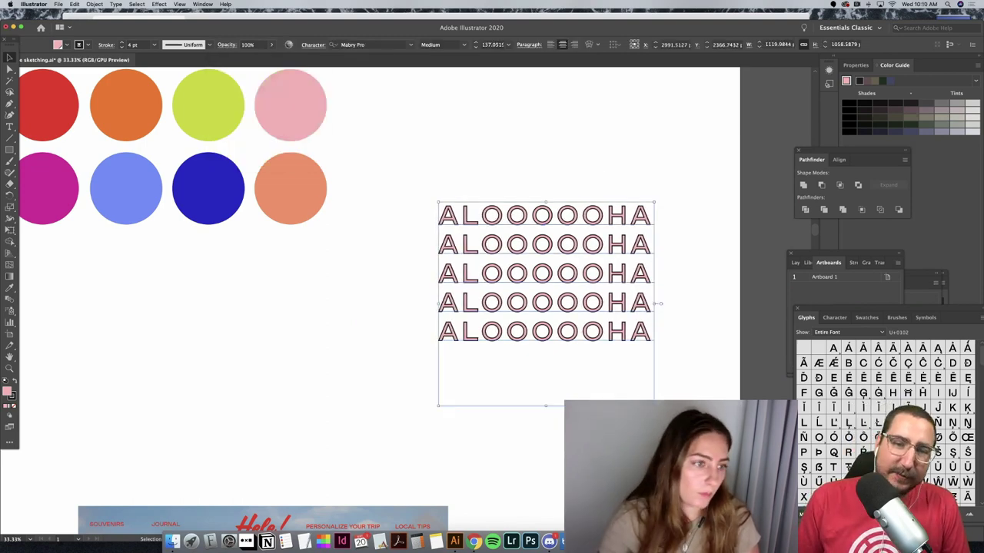
Step: Fill the ALOOOOOHA letters with white
click(10, 289)
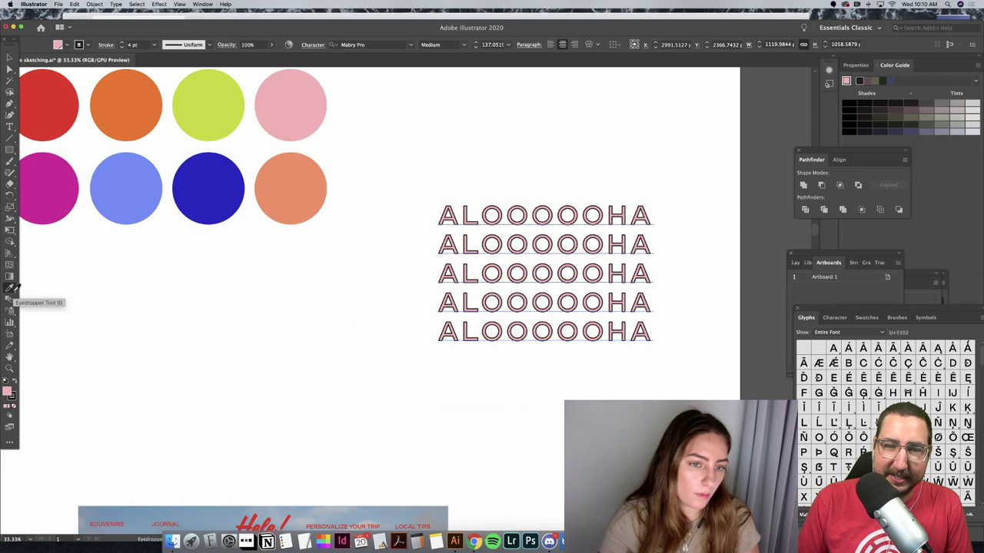
click(400, 250)
key(v)
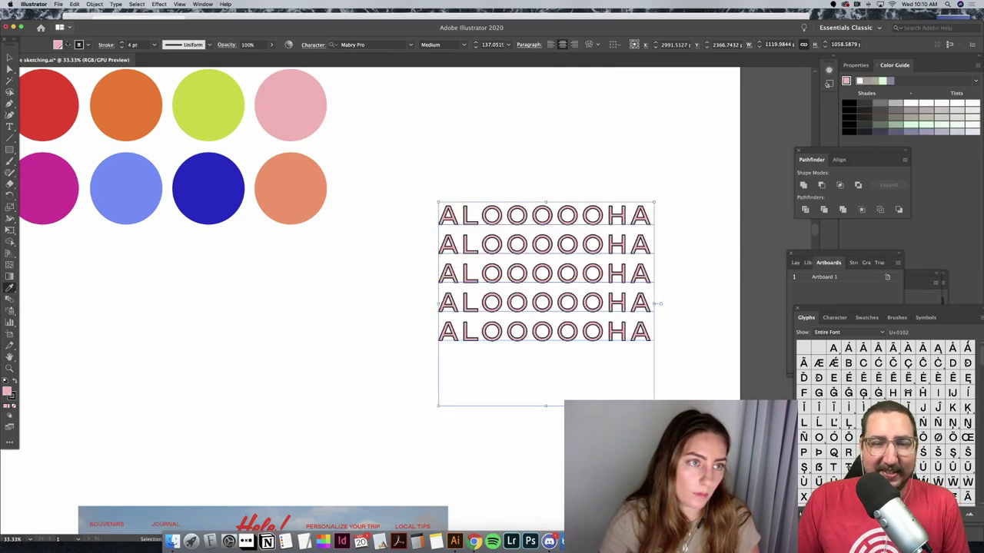
click(66, 44)
click(17, 64)
key(Escape)
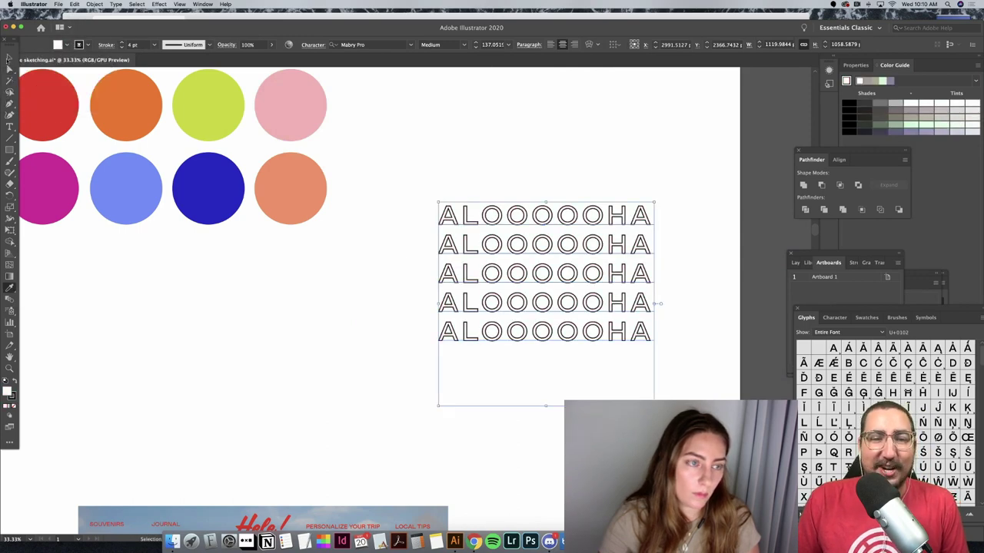
click(440, 132)
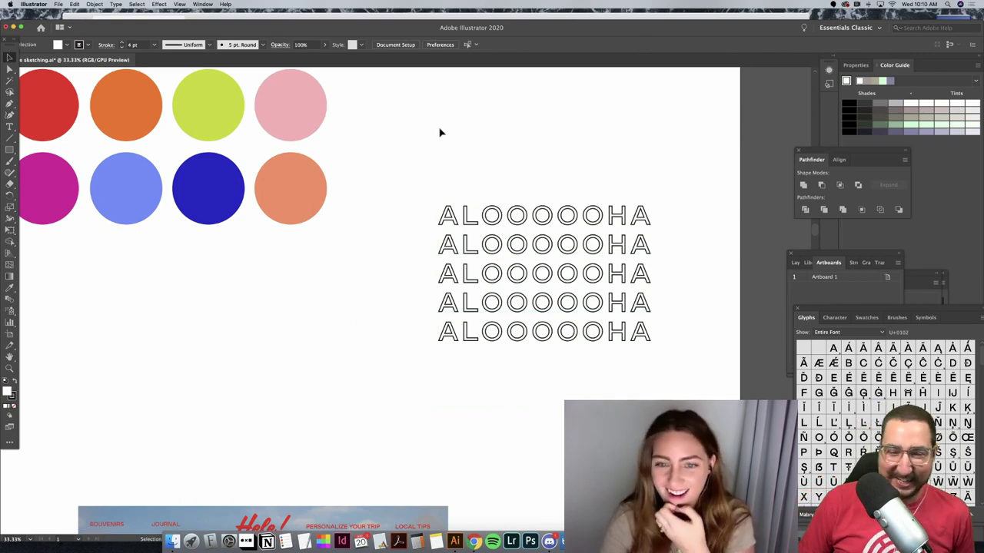
Step: Convert the ALOOOOOHA text grid to outlines with Create Outlines
double_click(615, 253)
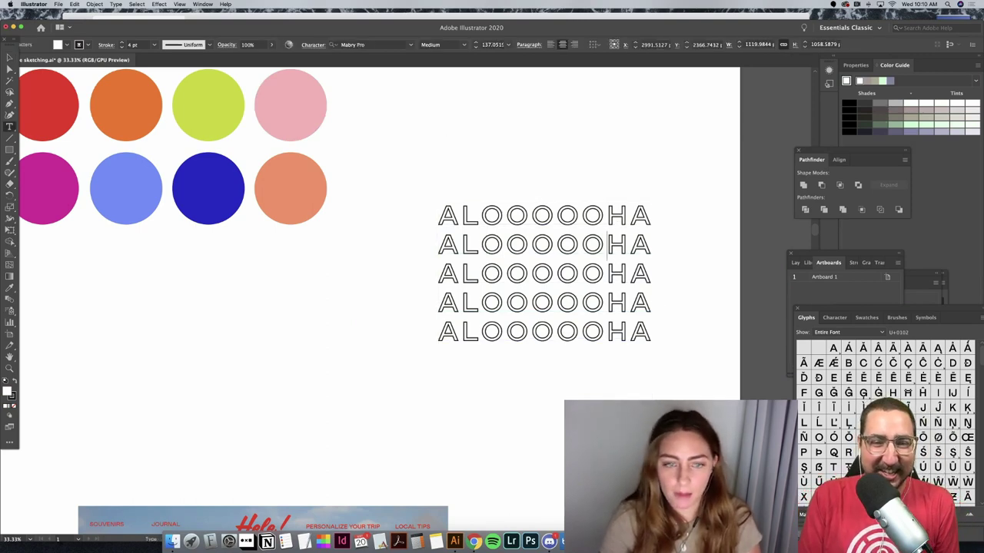
key(Escape)
right_click(505, 249)
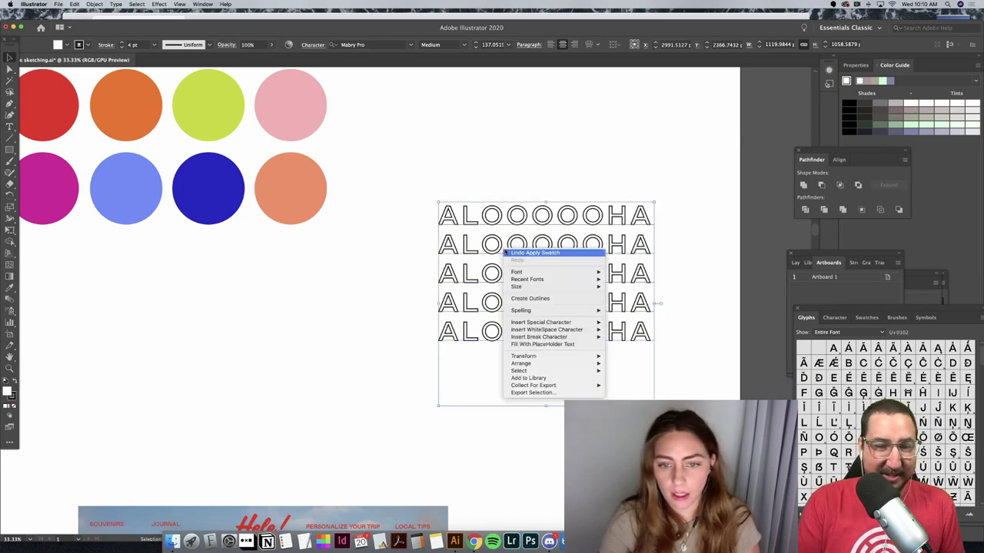
click(535, 299)
Step: Marquee-select a block of the outlined O letters
click(578, 119)
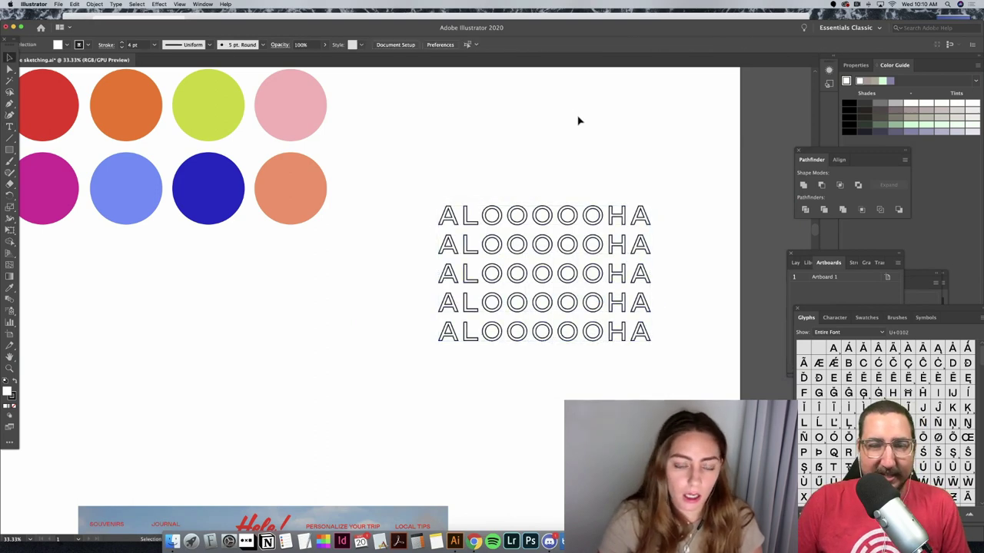
click(498, 227)
click(502, 189)
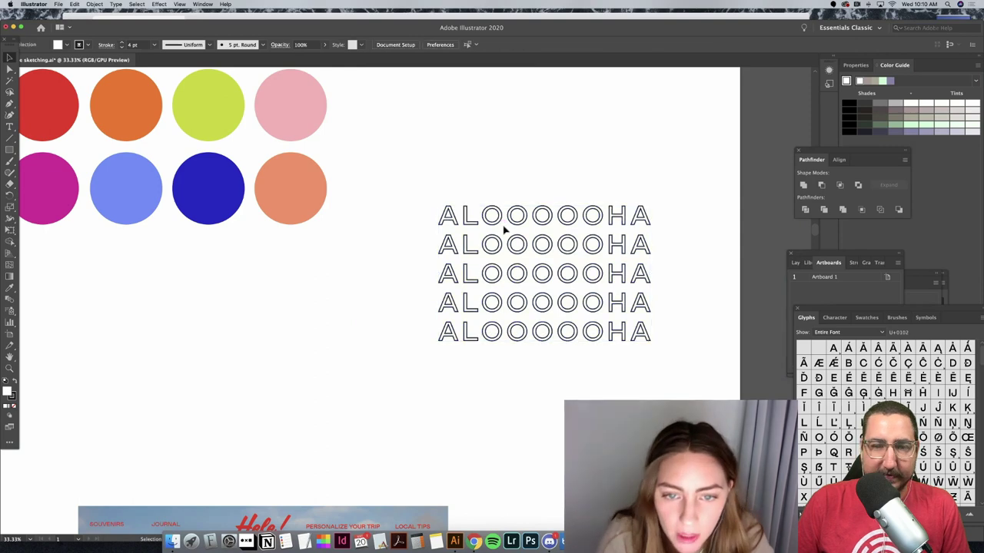
click(500, 220)
drag(493, 186, 590, 355)
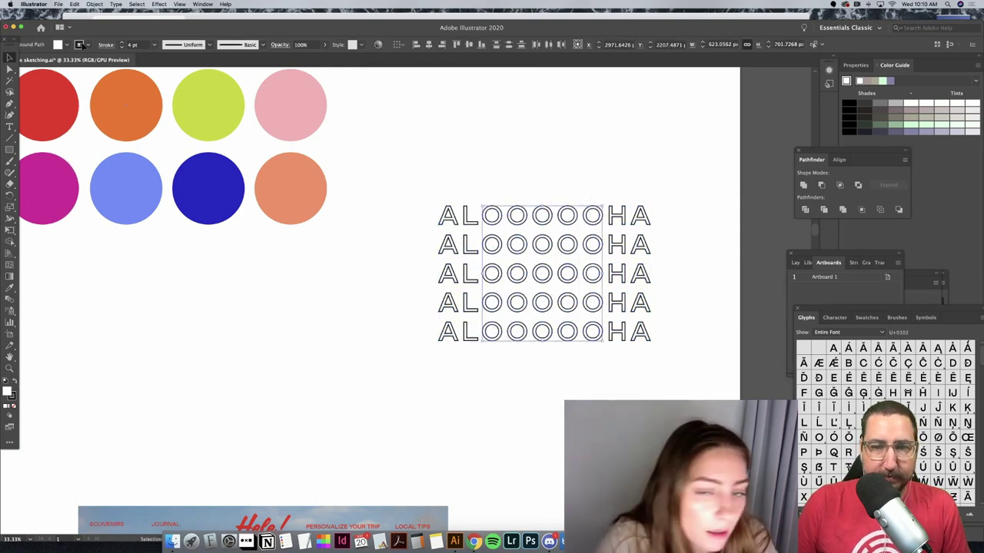
Step: Fill a group of O letters across rows 1–5 with the blue swatch
click(477, 236)
drag(497, 224, 547, 275)
drag(498, 313, 576, 343)
shift+click(592, 273)
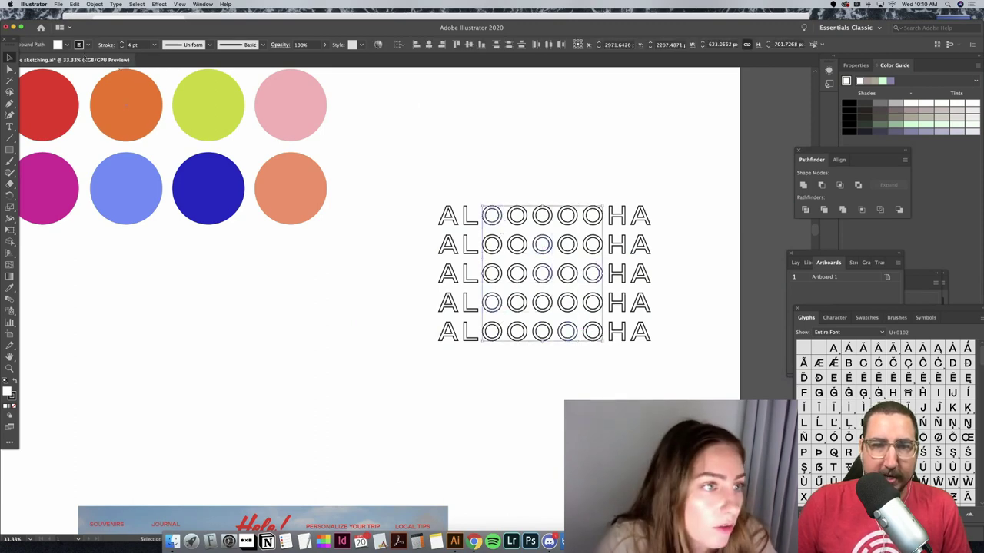
click(71, 45)
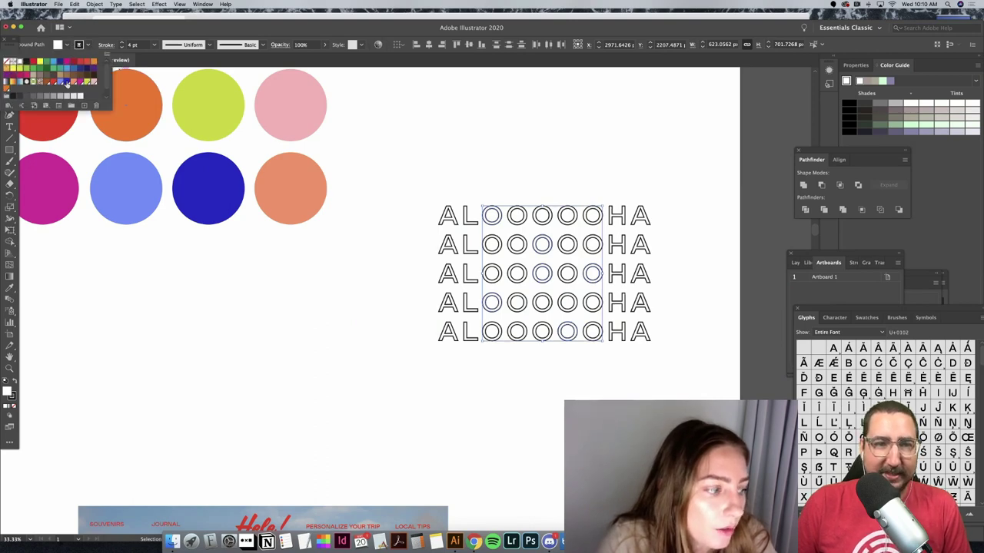
click(66, 82)
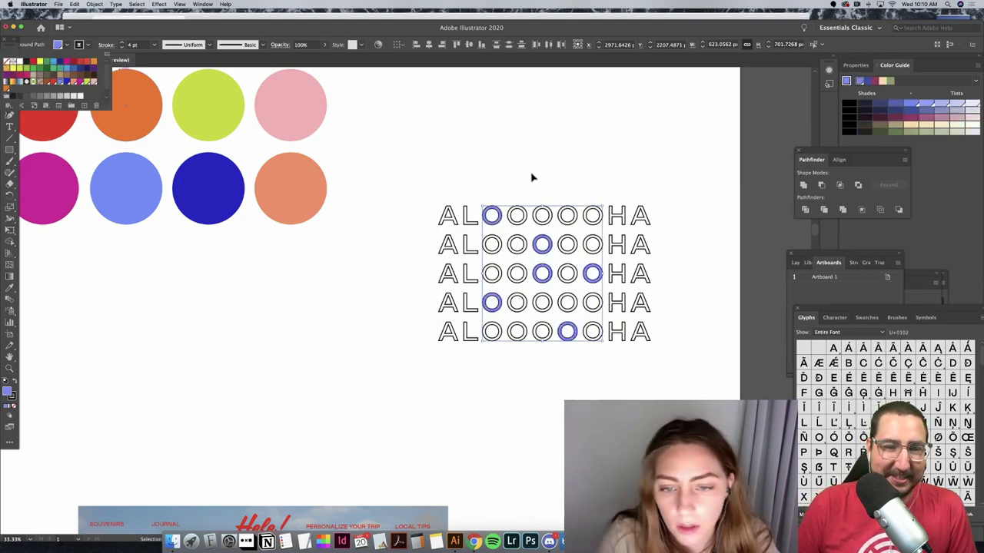
click(531, 176)
Step: Fill four more scattered O letters with magenta
click(520, 172)
click(496, 273)
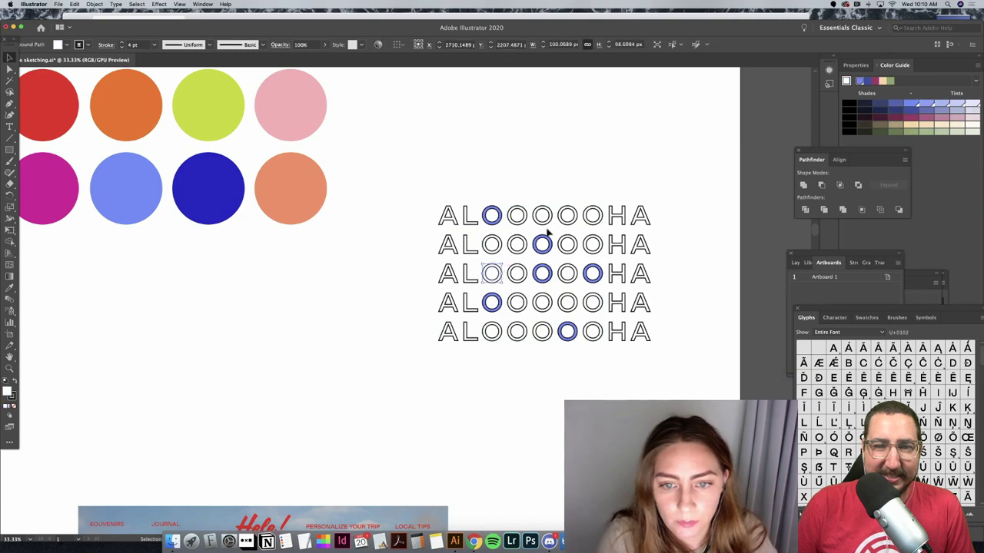
shift+click(542, 217)
shift+click(590, 246)
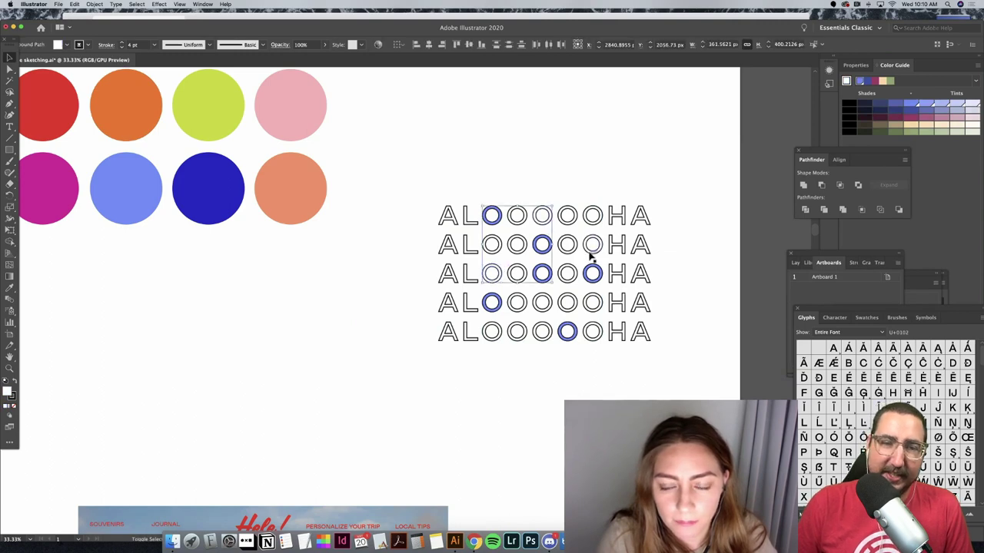
shift+click(521, 334)
click(64, 45)
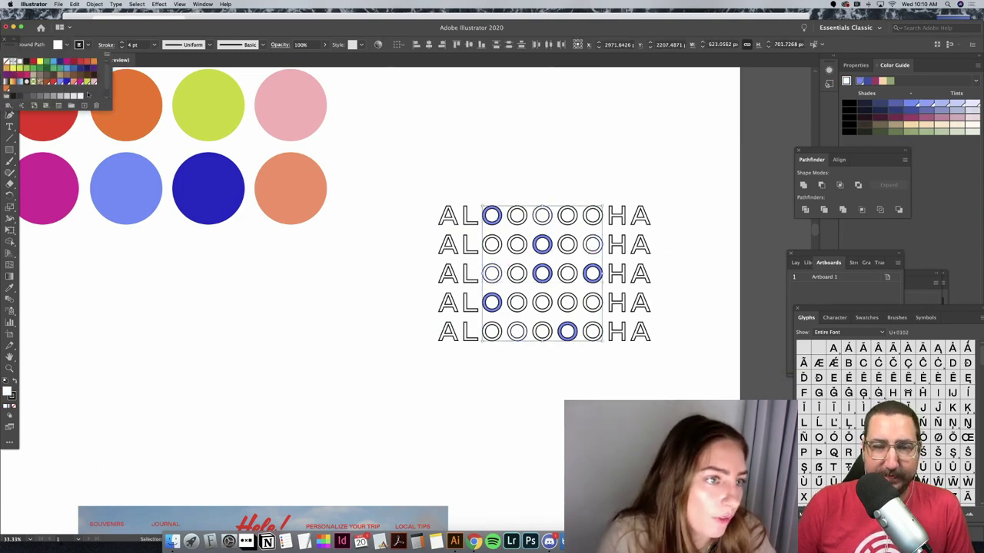
click(80, 87)
click(474, 351)
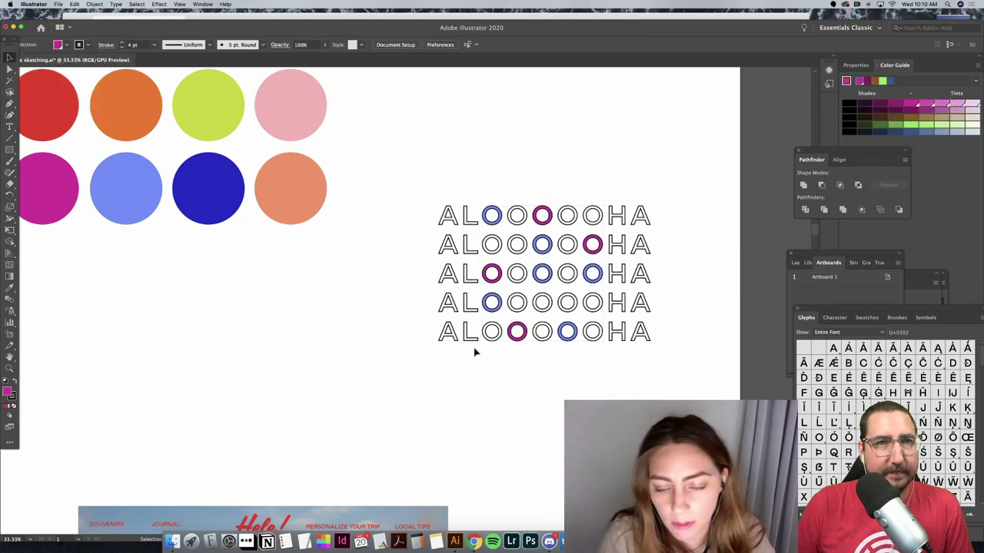
Step: Fill another four O letters, from row 1 to row 5, with salmon
click(592, 341)
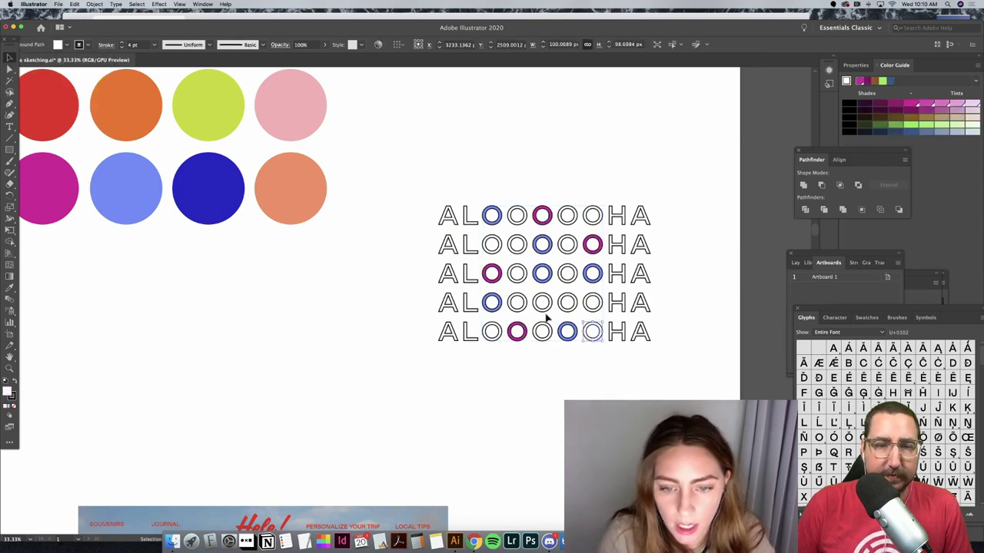
shift+click(542, 303)
shift+click(492, 245)
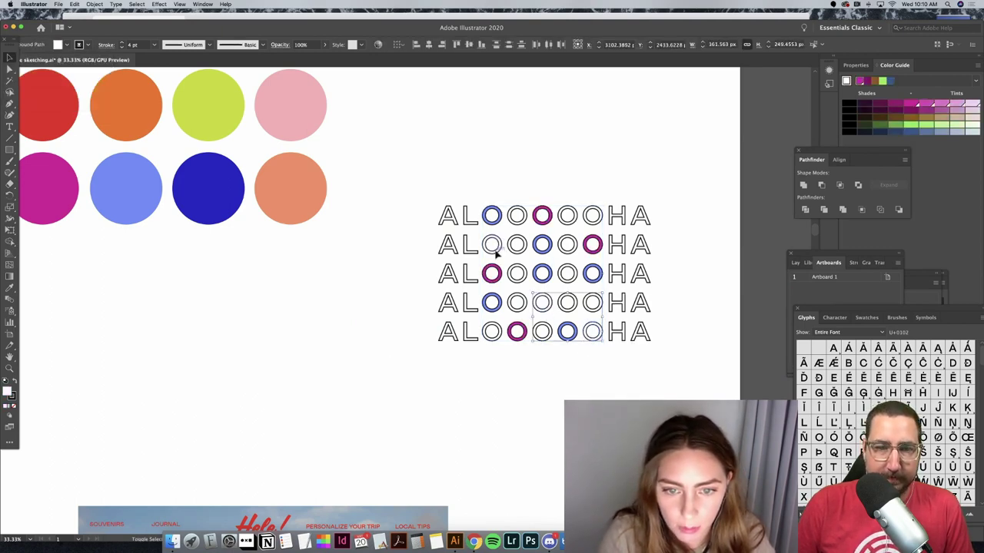
shift+click(590, 207)
click(67, 45)
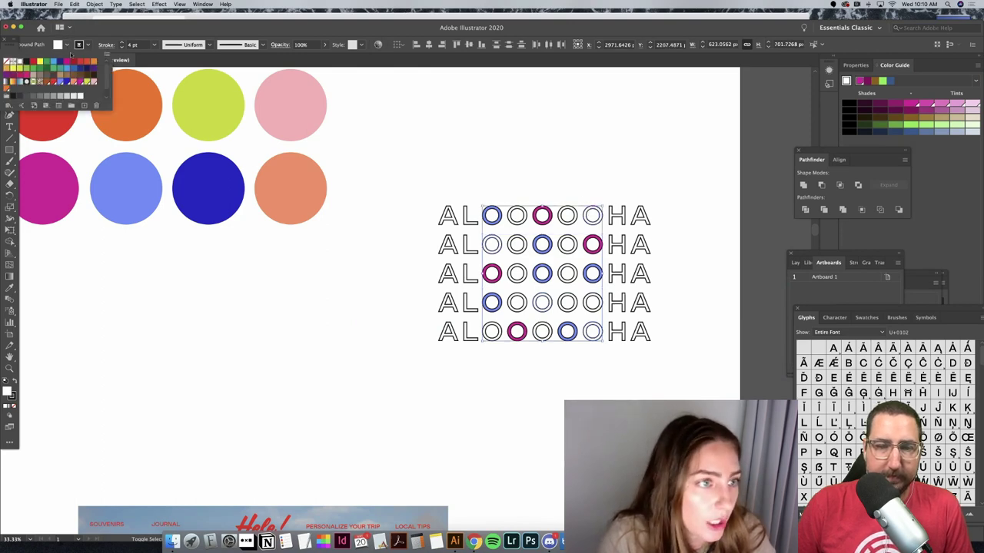
click(75, 82)
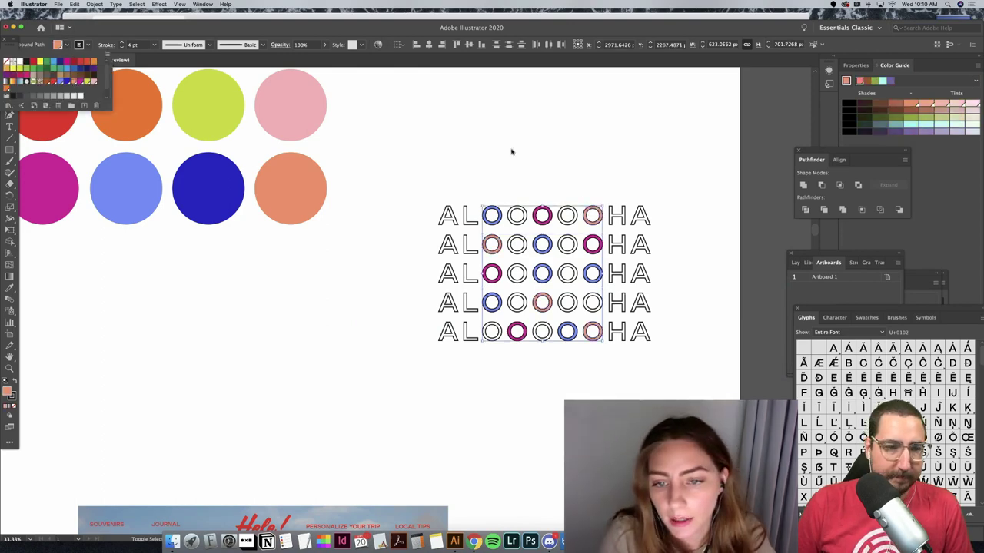
click(520, 194)
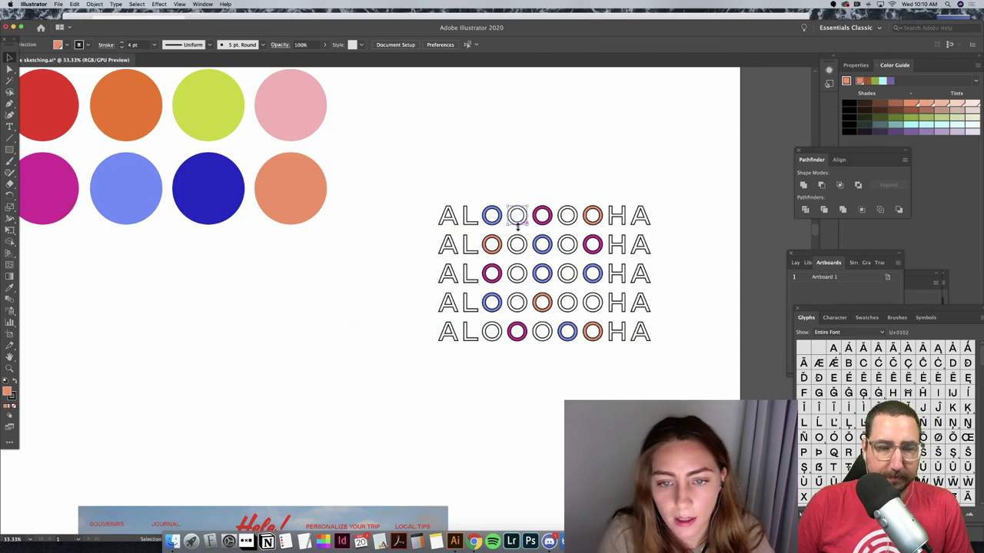
Step: Fill six more O letters across all rows with yellow-green
click(517, 217)
shift+click(567, 218)
shift+click(568, 246)
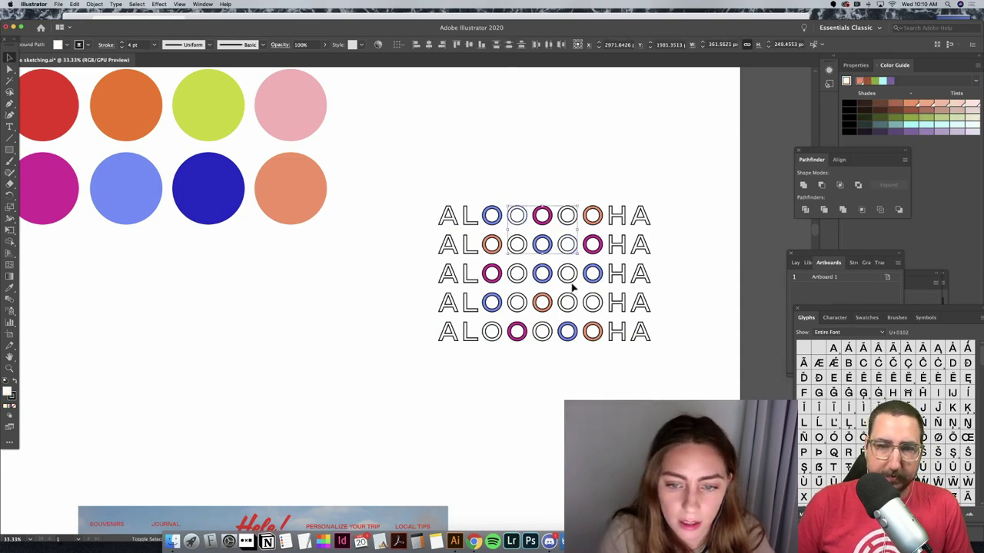
shift+click(568, 273)
shift+click(517, 312)
shift+click(492, 341)
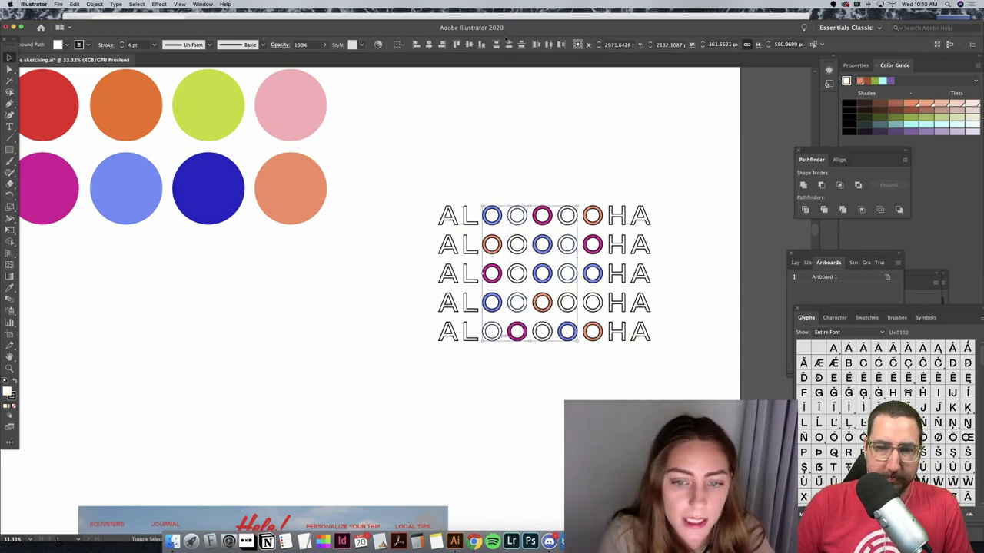
click(67, 48)
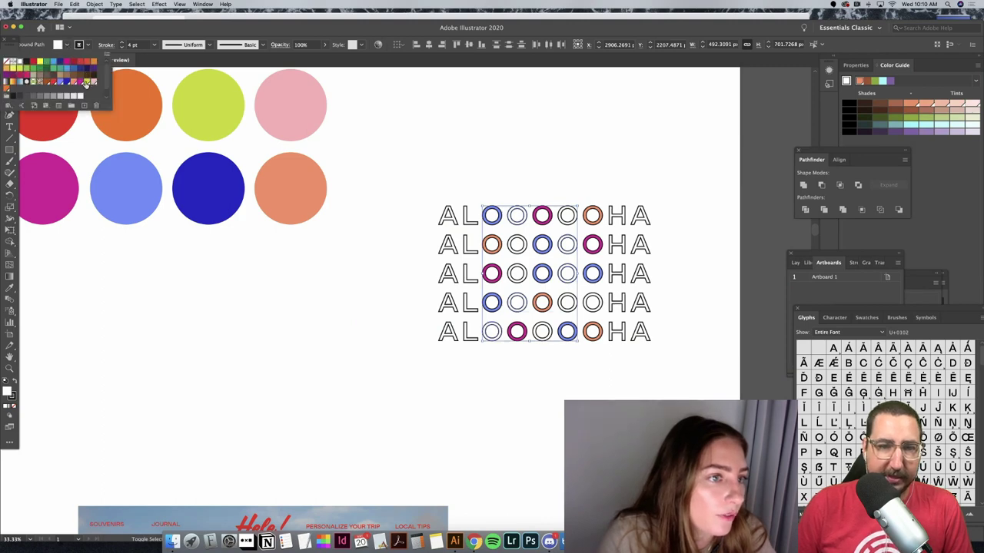
click(86, 82)
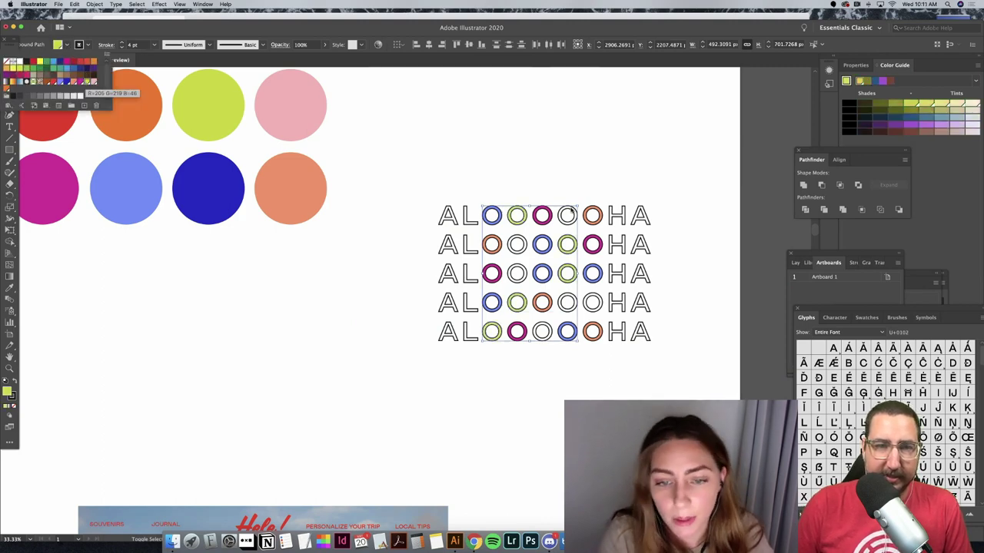
click(567, 245)
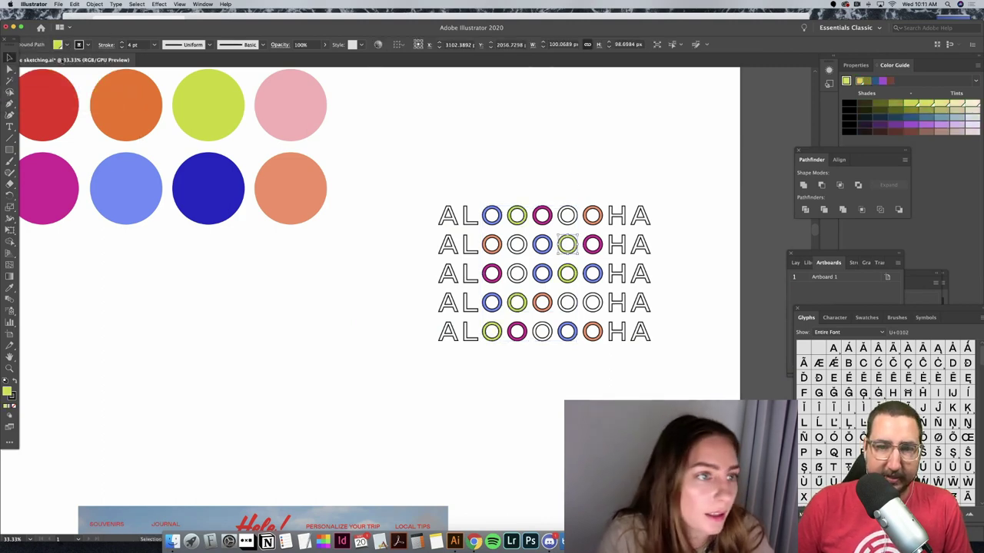
Step: Fill a row 2 O pale pink and its neighbouring blue O a darker blue
click(67, 48)
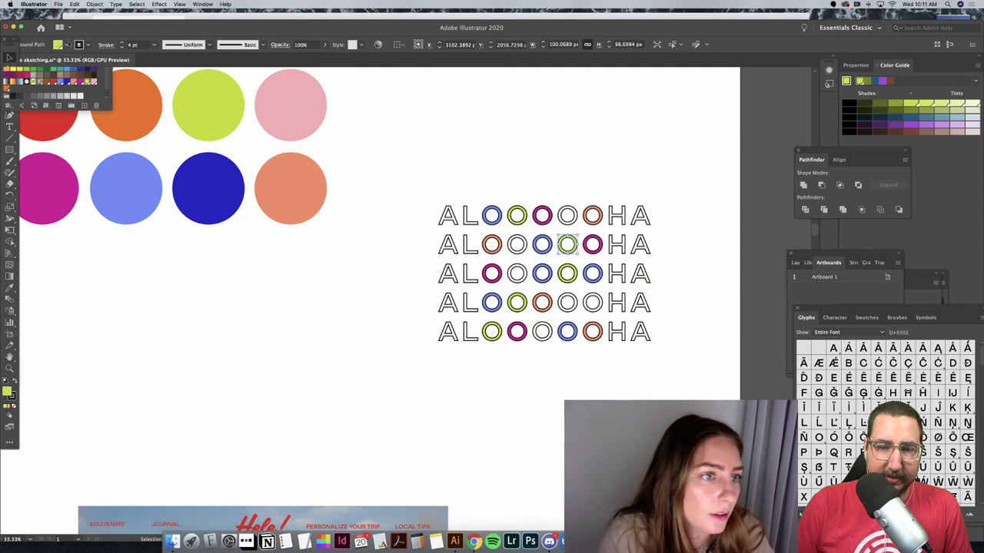
click(94, 83)
click(529, 173)
click(542, 248)
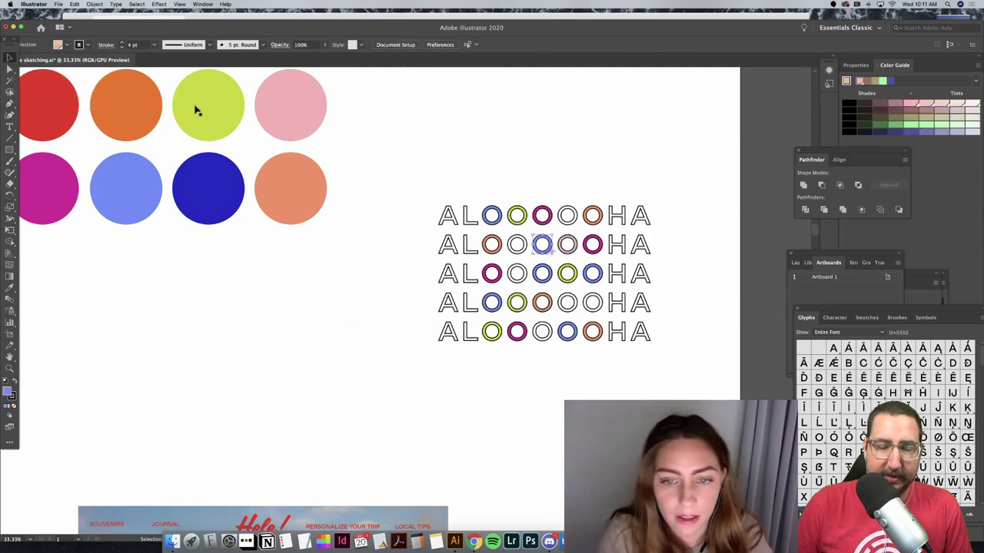
click(67, 45)
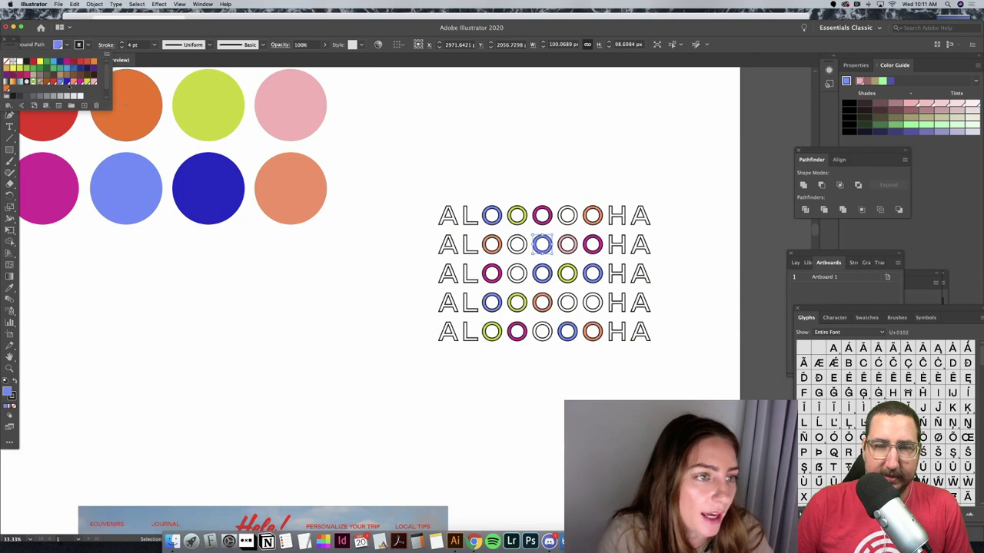
click(69, 83)
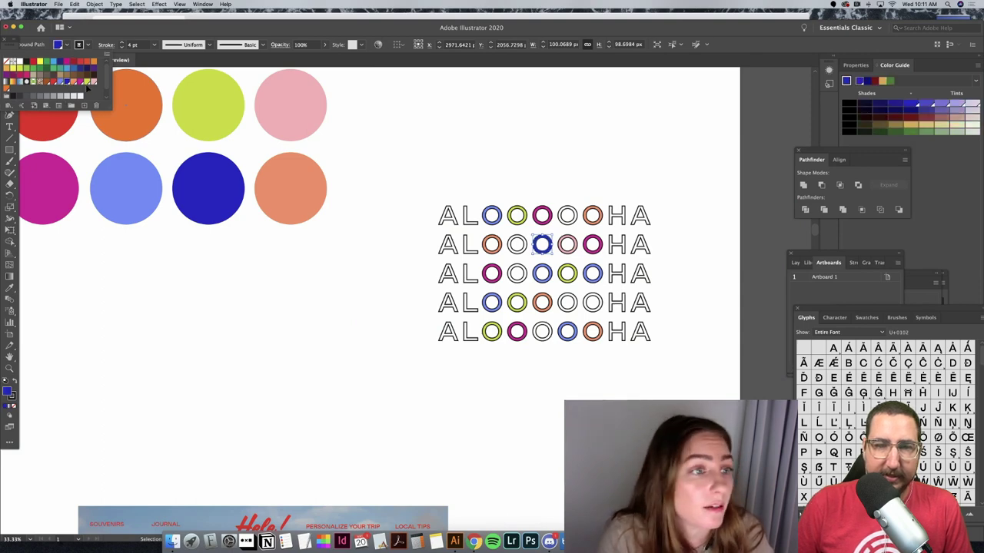
Step: Recolor the selected O red from the fill swatches, then deselect
key(Escape)
click(67, 44)
click(66, 44)
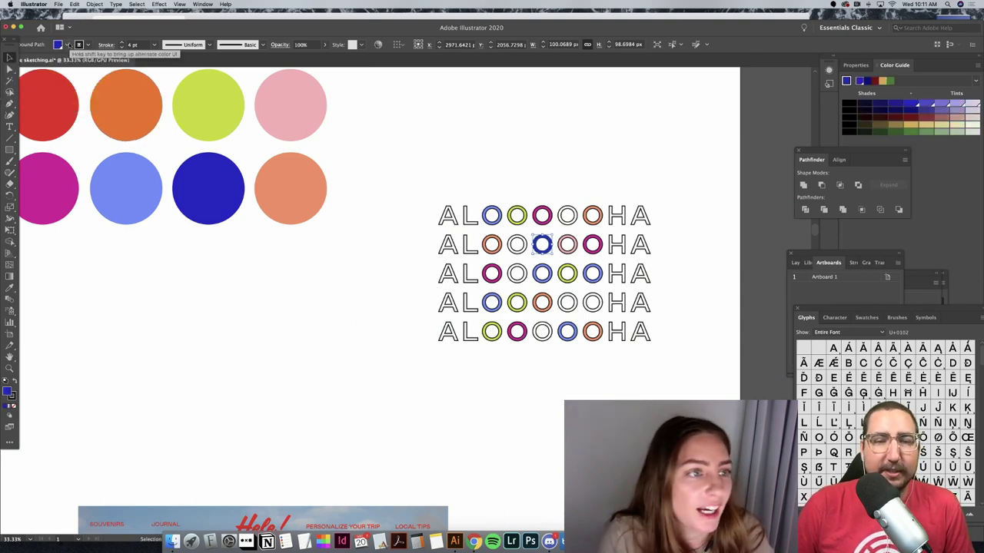
click(67, 45)
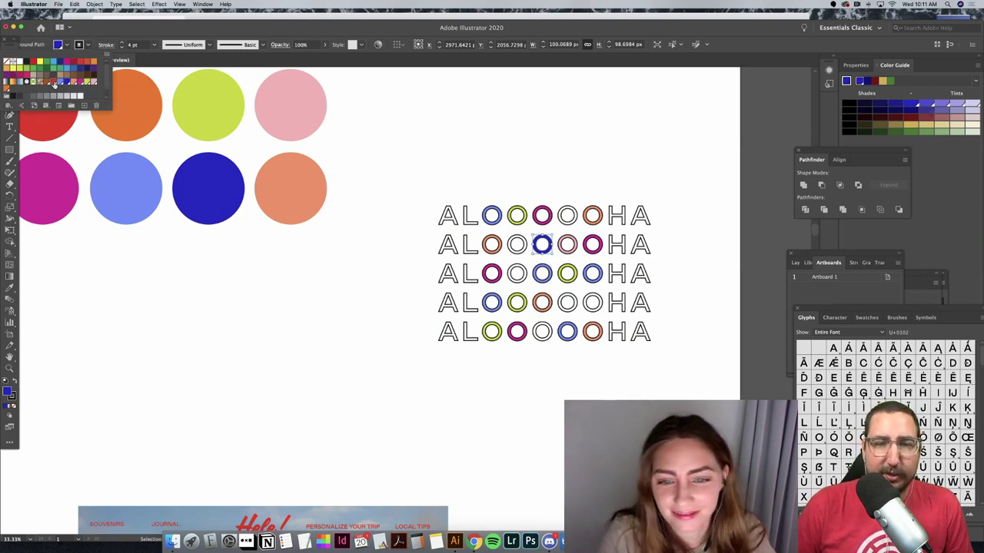
click(54, 83)
click(486, 120)
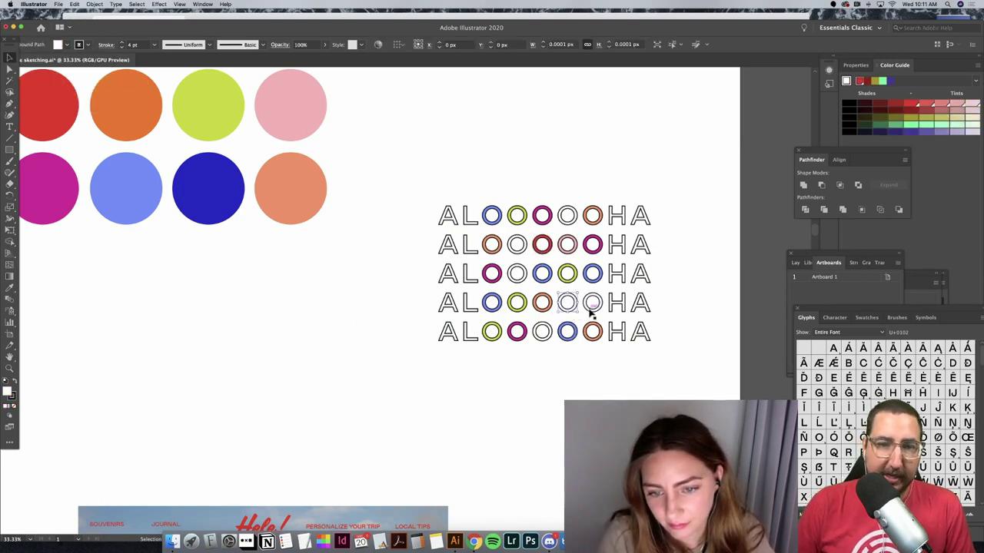
Step: Fill several white O letters in columns 4–6 with the red palette color
click(569, 298)
drag(525, 279, 574, 218)
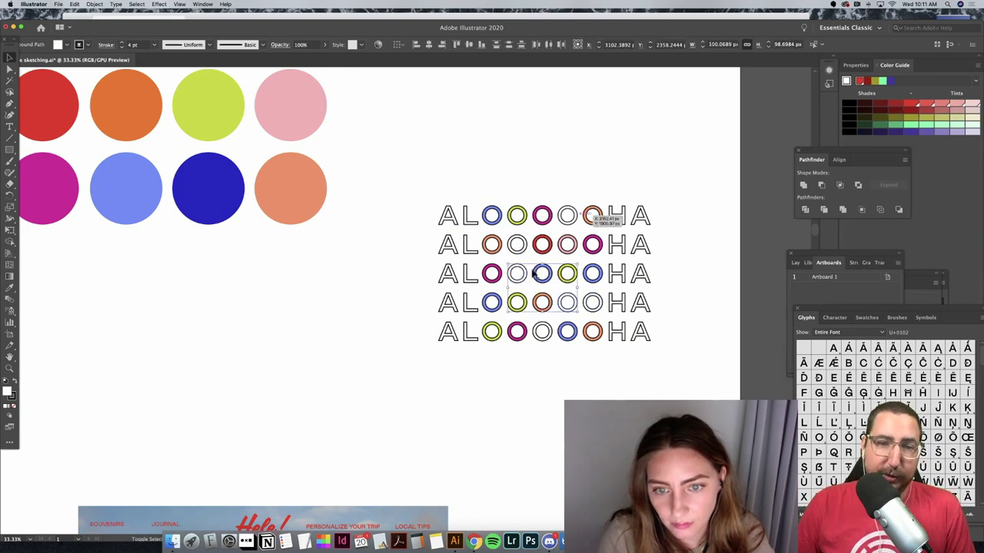
click(66, 45)
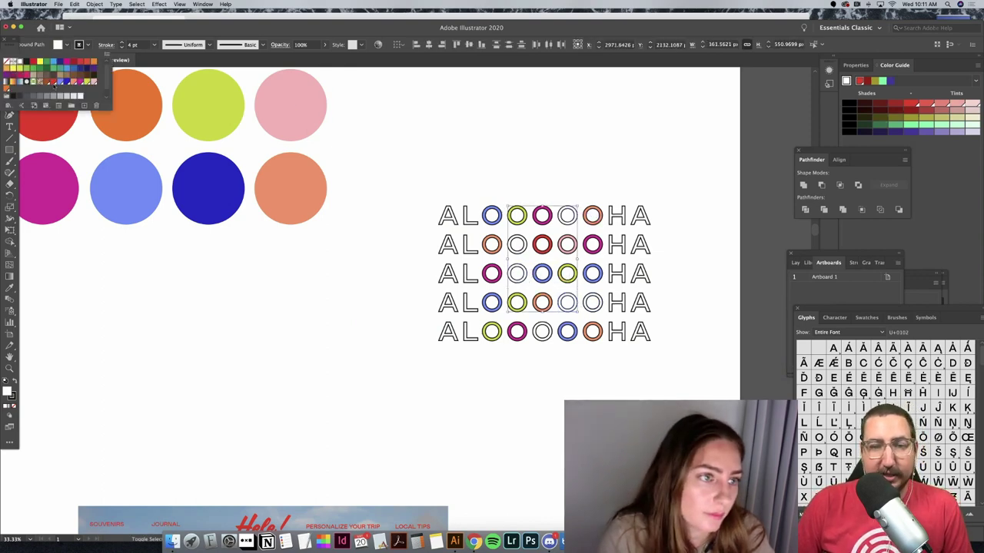
click(54, 82)
click(498, 137)
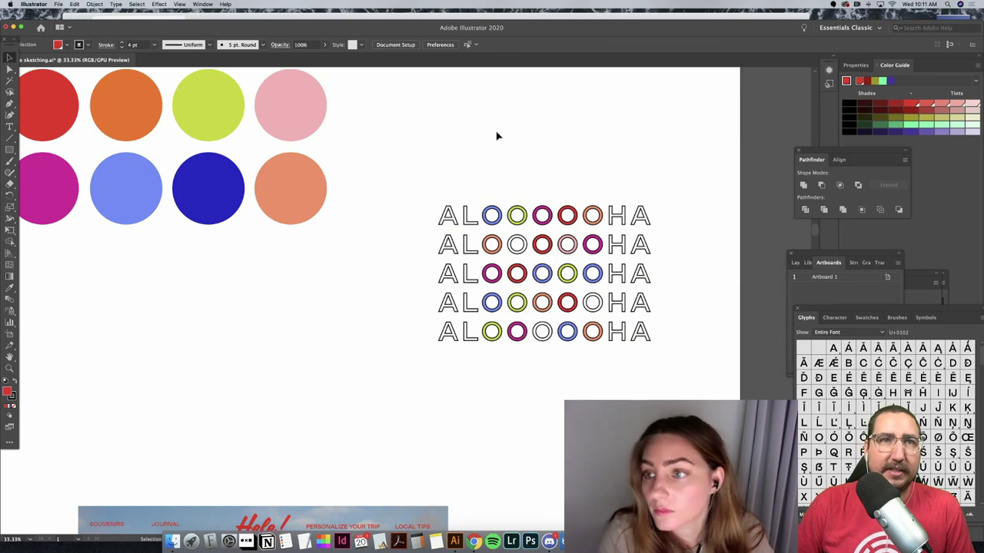
Step: Fill the remaining white O's in rows 4 and 5 red
click(549, 338)
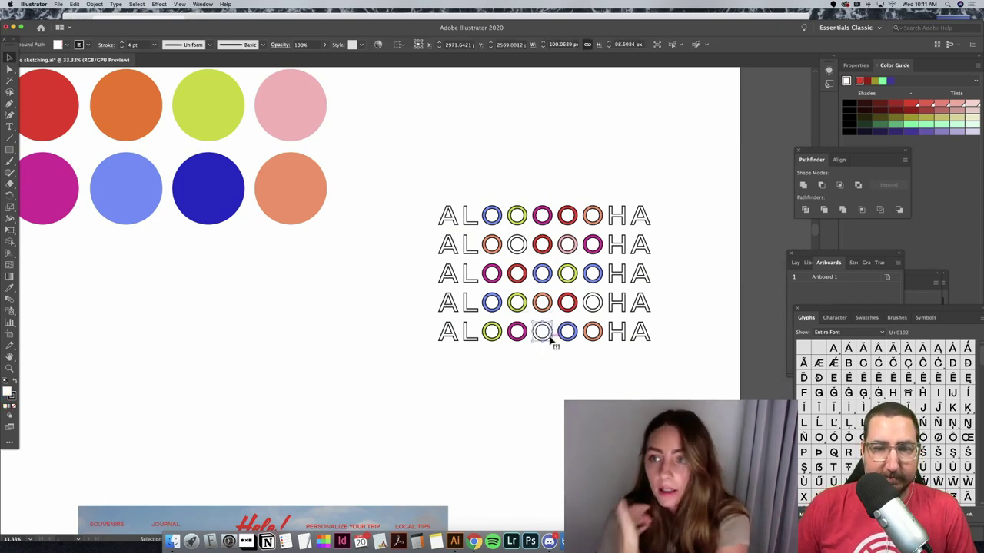
shift+click(593, 300)
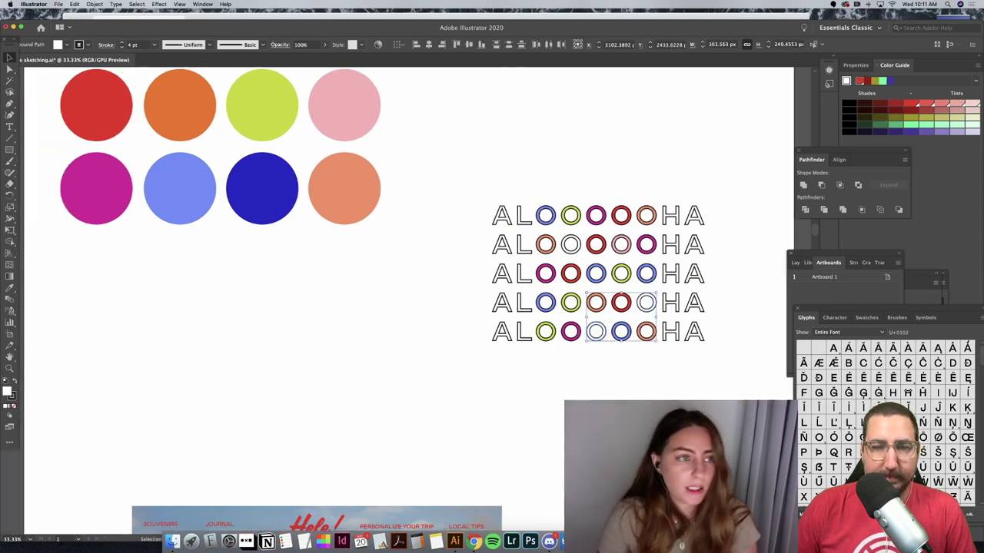
click(67, 47)
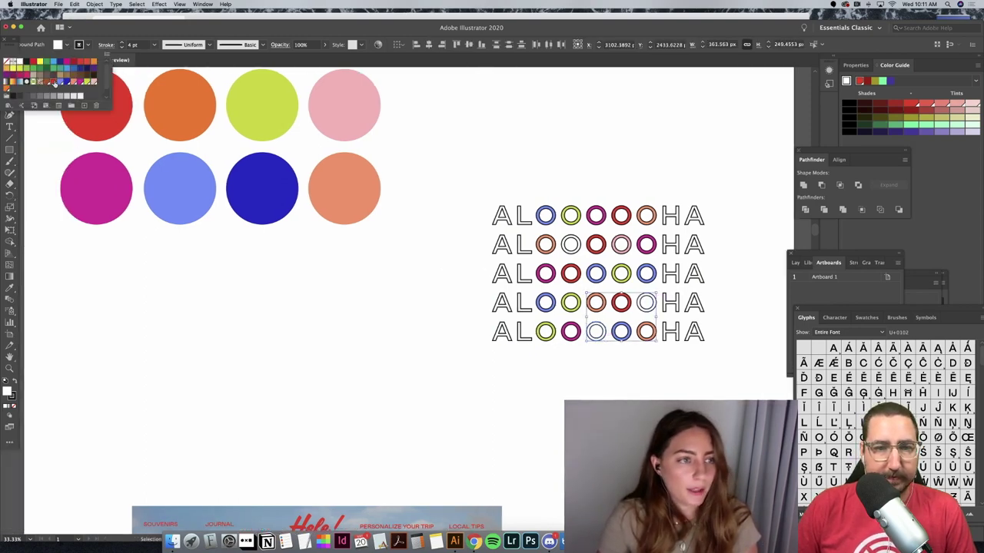
click(53, 81)
click(573, 165)
click(572, 164)
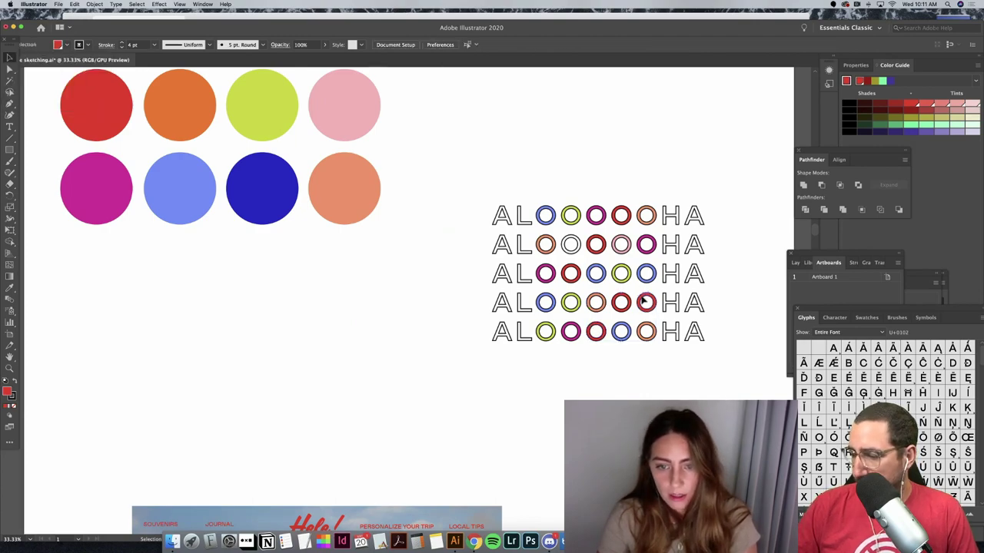
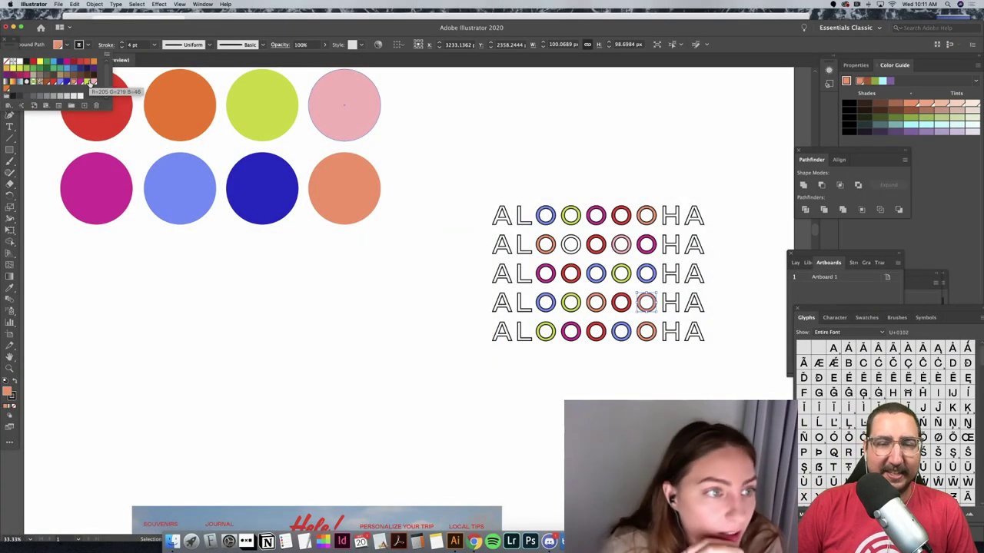
Step: Fill the third ring in row 2 and a ring in row 4 with the pale pink swatch
click(92, 80)
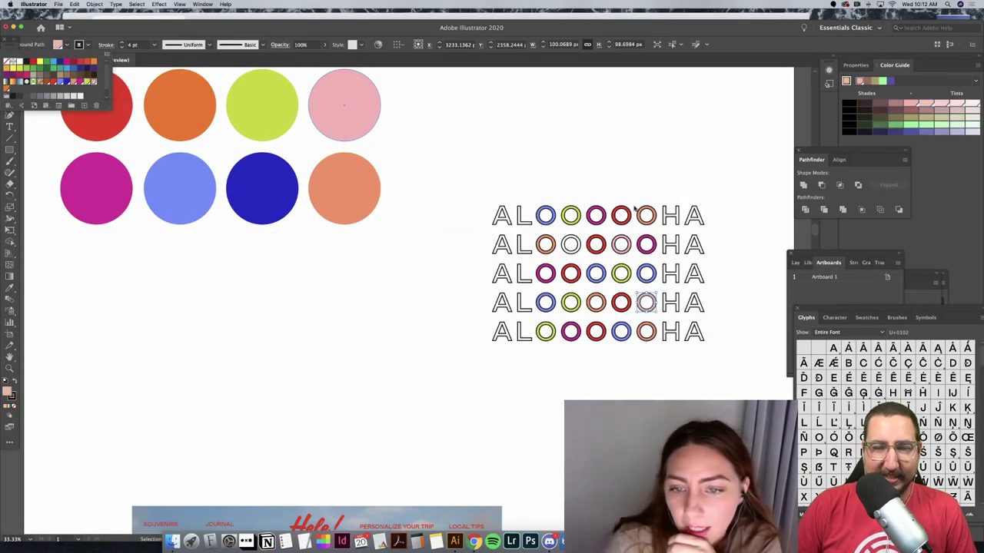
click(570, 240)
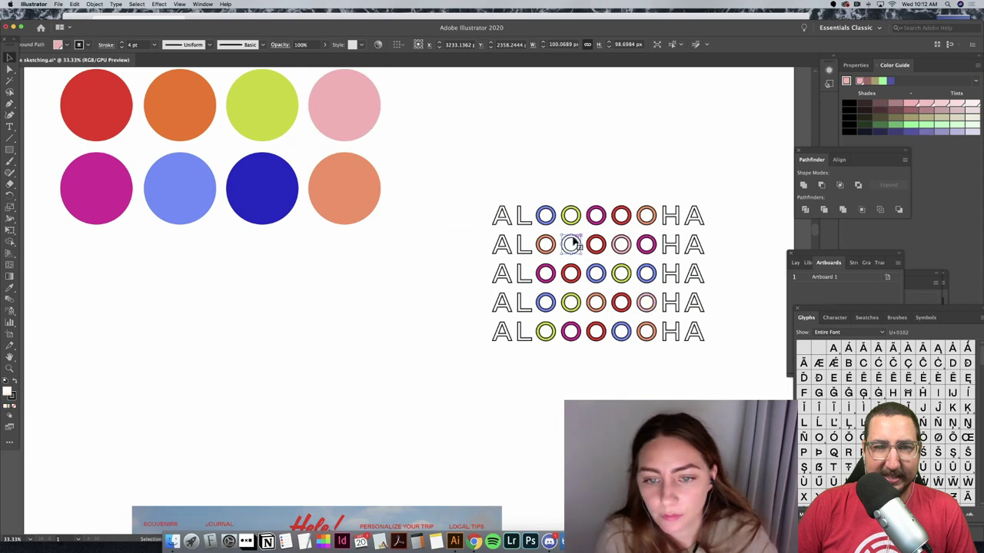
click(67, 45)
click(91, 83)
click(540, 143)
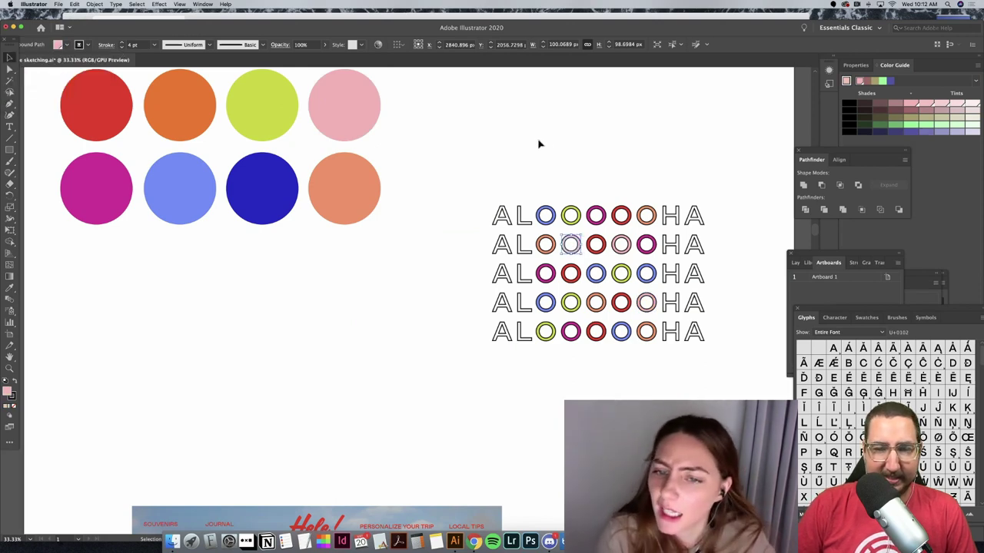
click(539, 144)
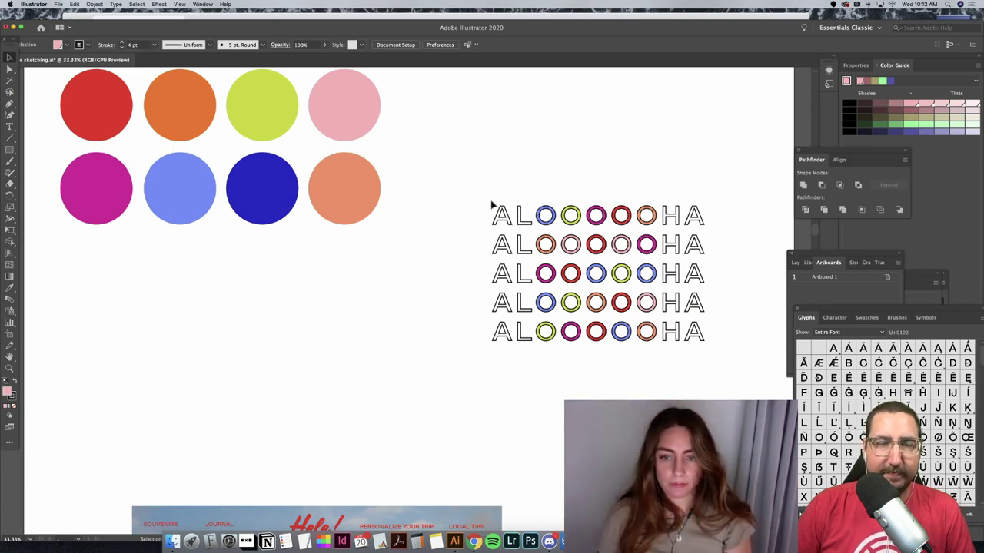
Step: Scale the whole ALOOOOHA artwork down, then back up, with the corner handle
drag(717, 339, 638, 301)
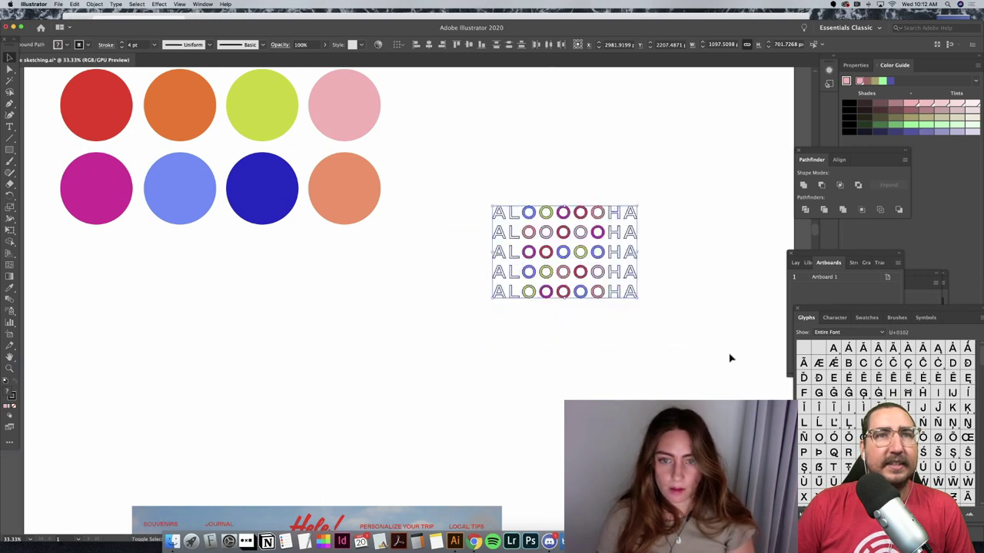
click(645, 317)
drag(489, 198, 726, 364)
click(582, 253)
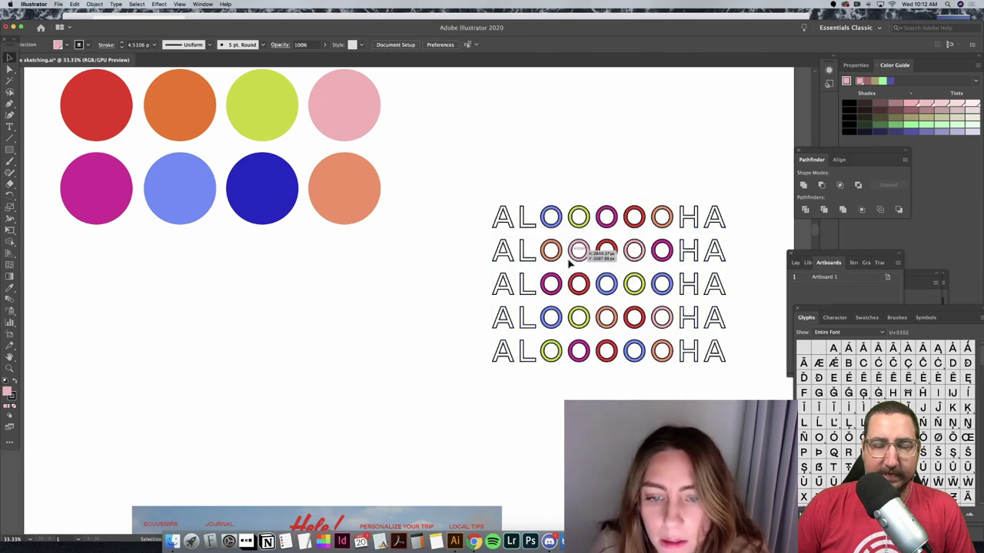
Step: Drag the row-2, green row-3 and pink rings upward, and move the peach ring into row 3
click(582, 253)
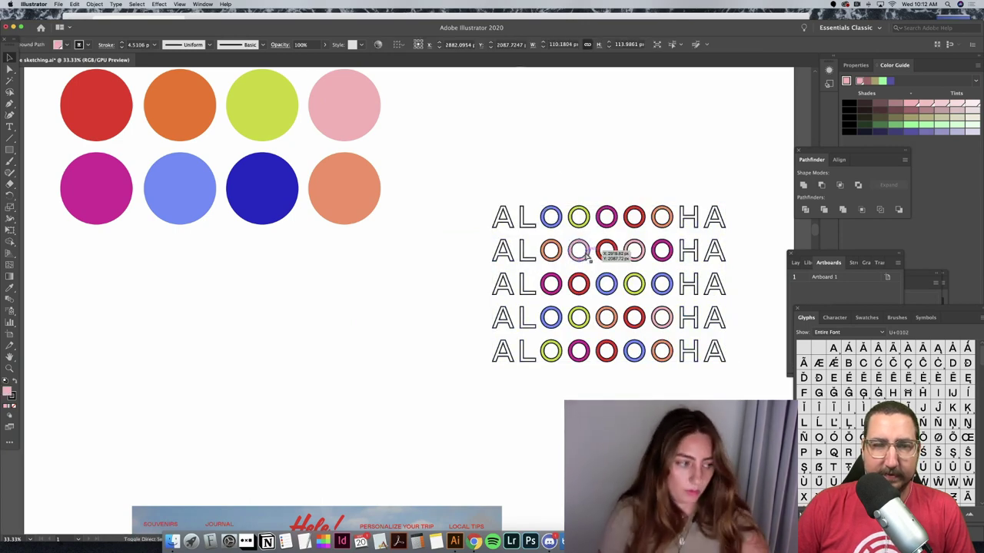
drag(590, 263, 601, 243)
drag(625, 286, 627, 263)
drag(589, 304, 574, 273)
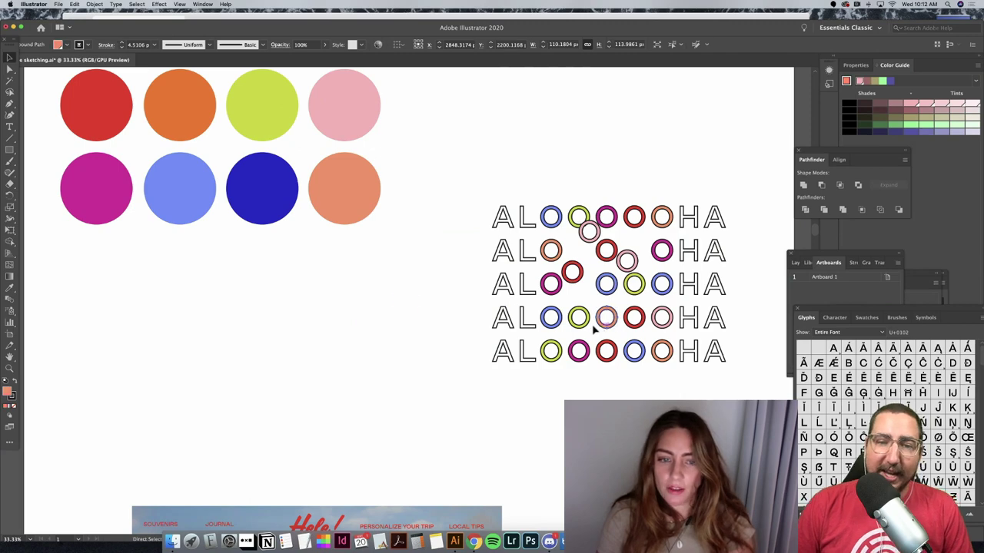
drag(407, 302, 597, 289)
click(652, 377)
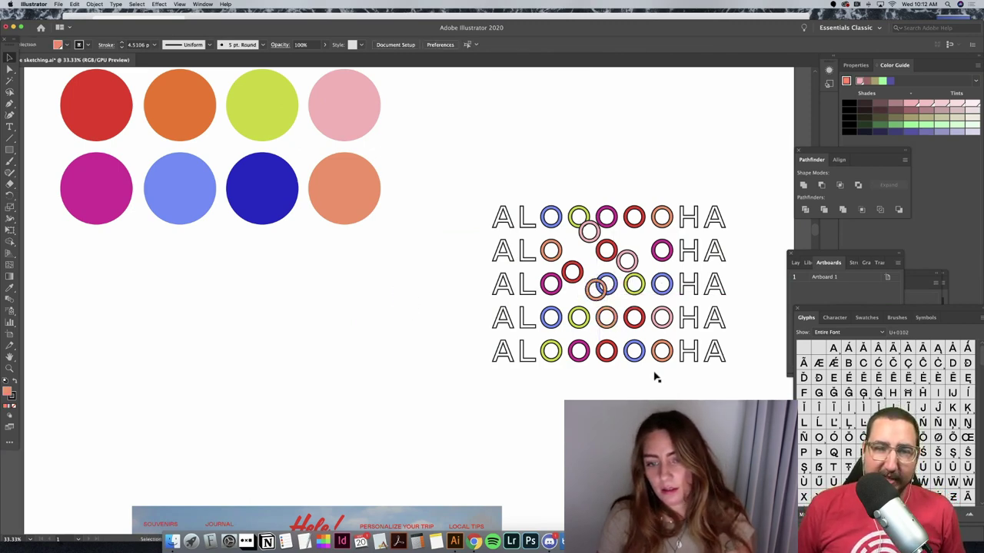
Step: Shift the blue, magenta and yellow row-5 rings upward and the orange row-1 ring down-left
drag(639, 370, 654, 323)
click(659, 321)
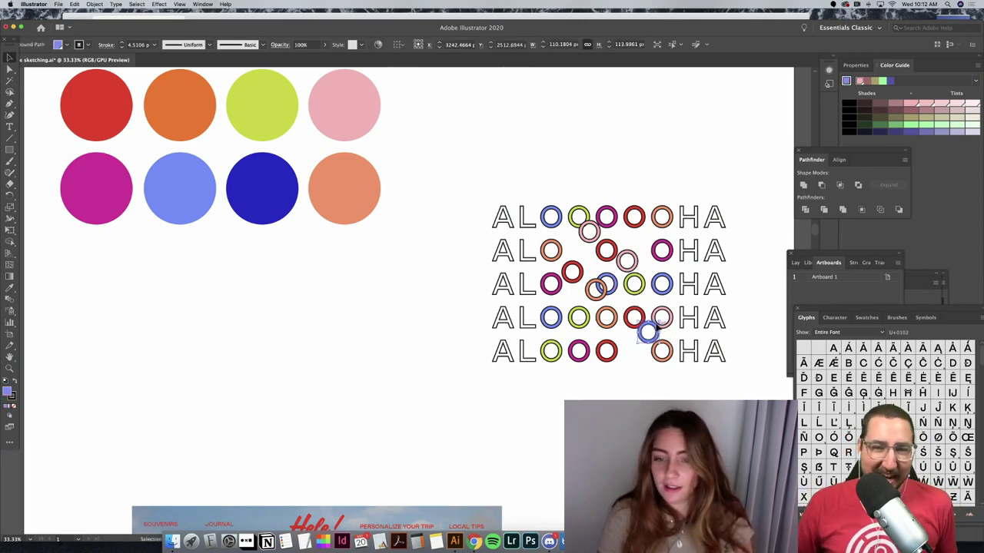
click(636, 365)
drag(577, 351, 586, 336)
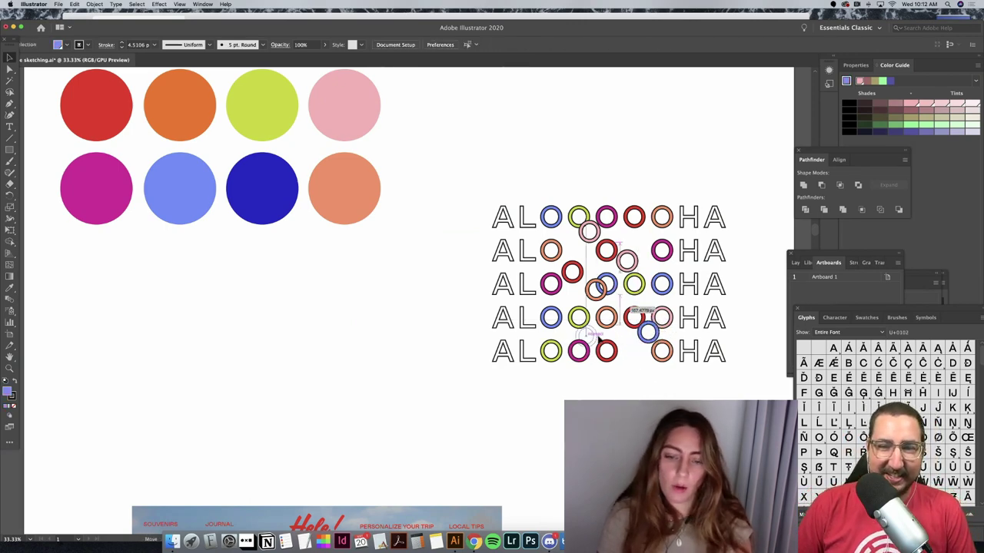
click(473, 120)
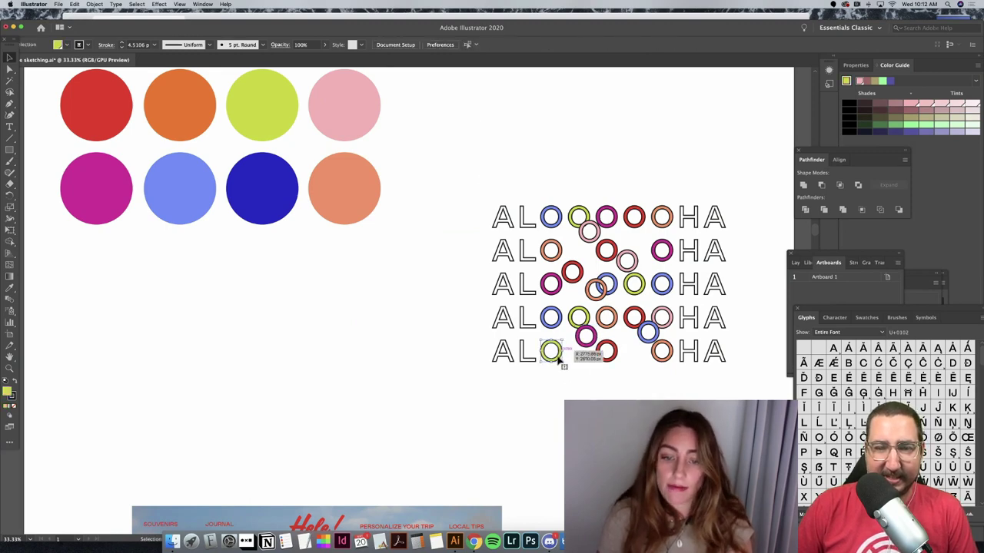
drag(559, 356, 568, 344)
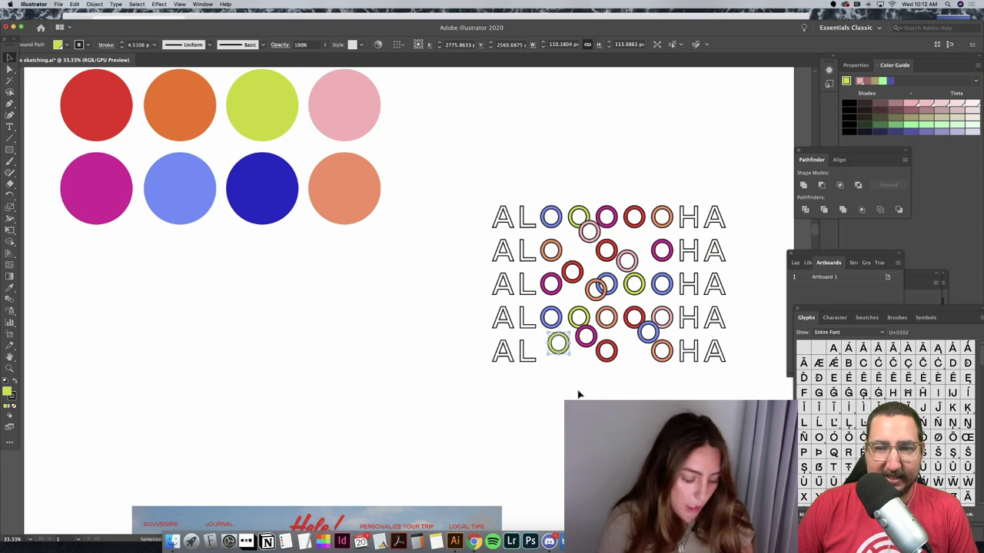
click(578, 393)
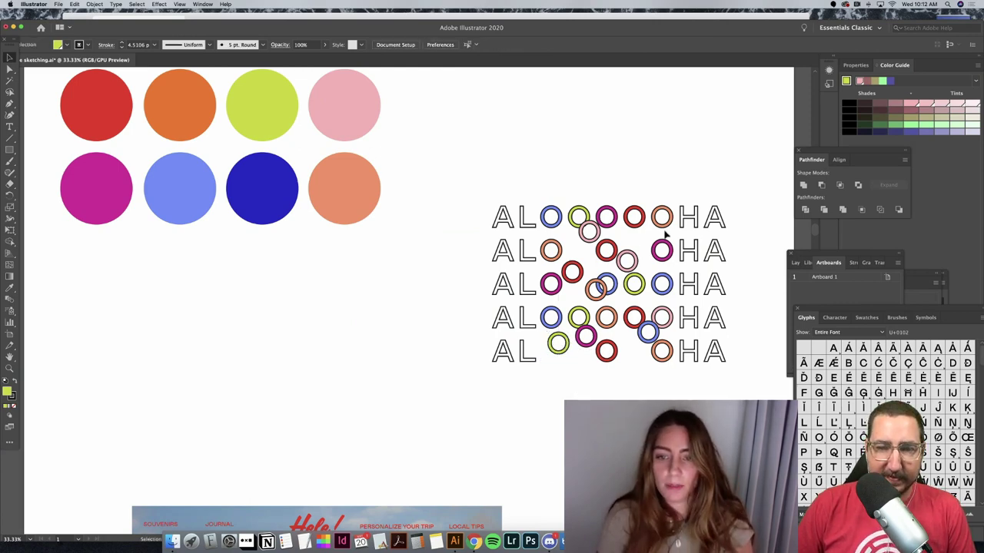
drag(665, 224, 661, 232)
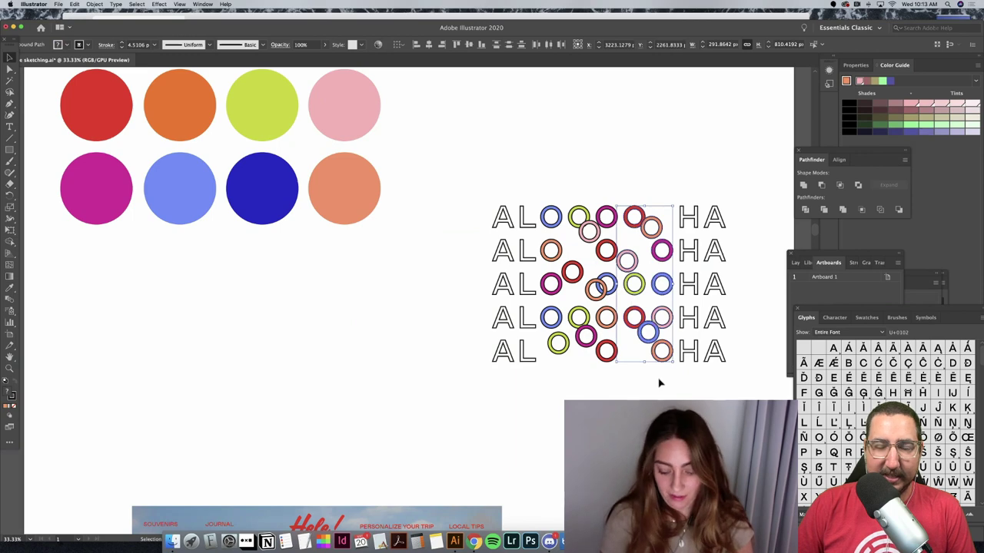
Step: Paste a copy of the ALOHA artwork and place it beside the Hele! logo
key(a)
drag(493, 152, 742, 386)
scroll(741, 387, up, 5)
key(cmd+v)
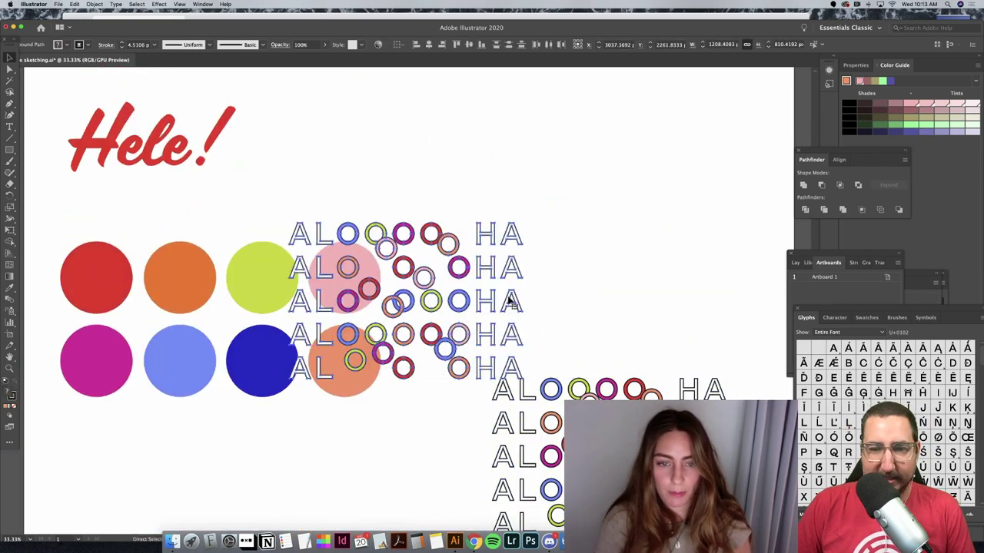
drag(491, 300, 671, 234)
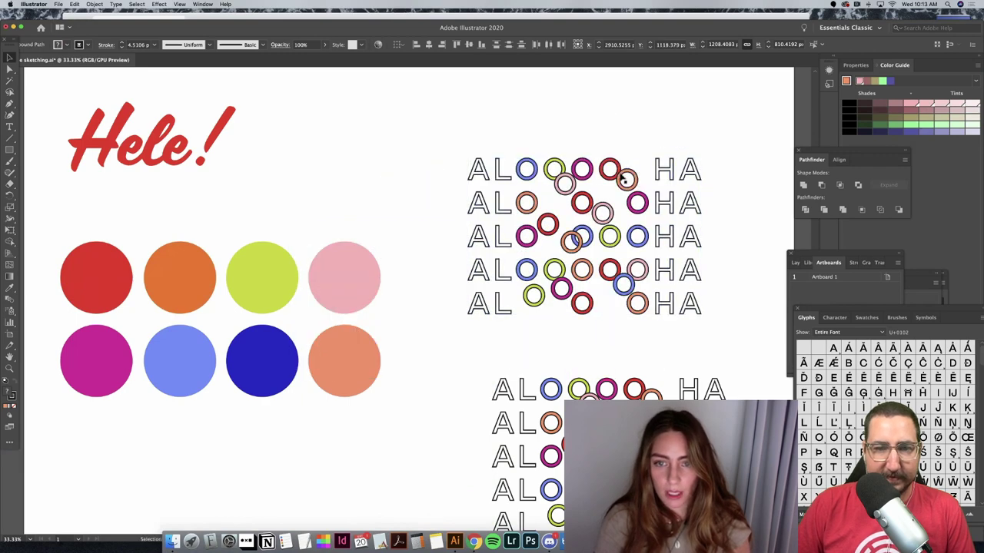
click(629, 348)
Step: Delete the rings between ALO and HA, then nudge the HA column left to close the gap
drag(628, 348, 614, 136)
key(Delete)
key(shift+Left)
key(shift+Left)
key(shift+Left)
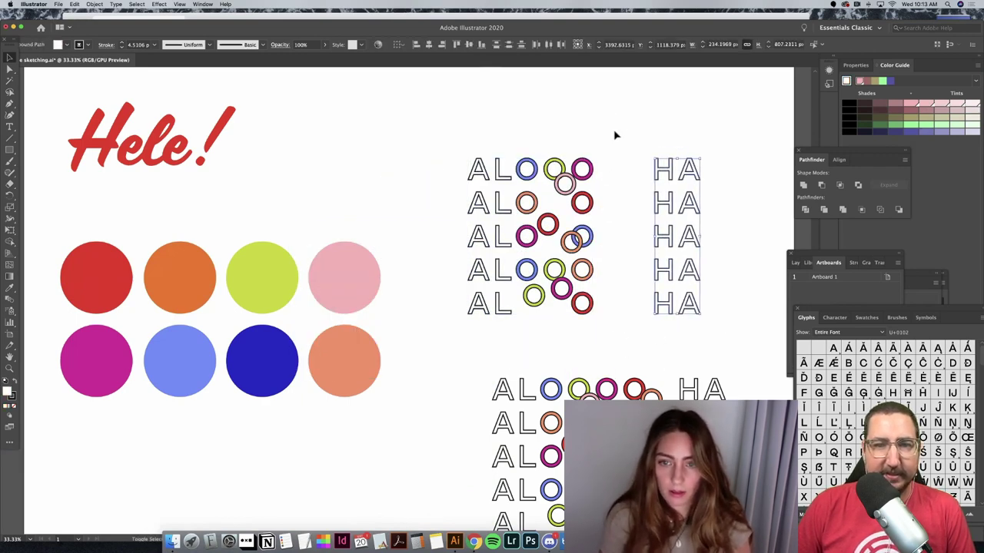
key(shift+Left)
key(shift+Left)
key(shift+Left)
key(shift+Left)
key(shift+Left)
key(shift+Left)
key(shift+Left)
key(shift+Left)
key(shift+Left)
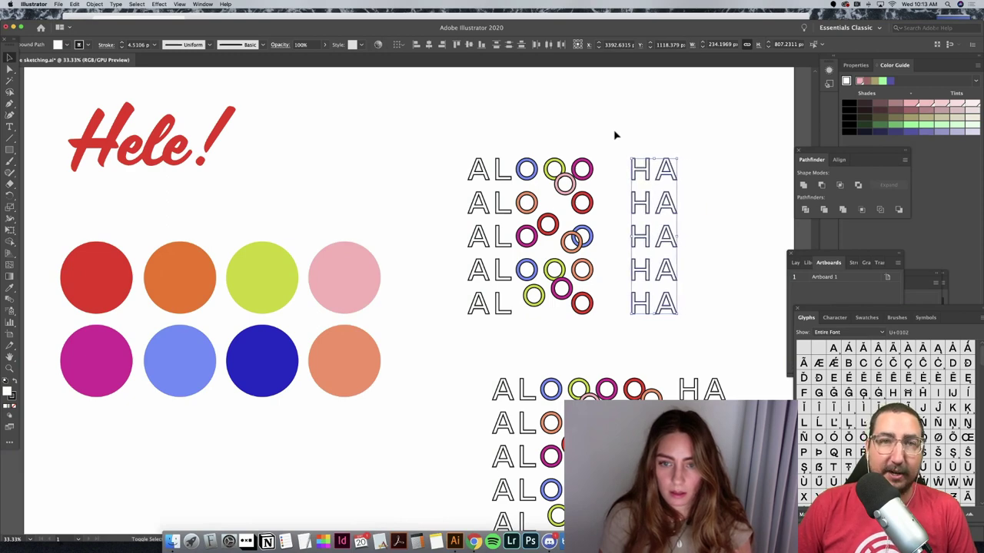
key(shift+Left)
key(shift+Left)
key(shift+Left)
key(shift+Left)
key(shift+Left)
key(shift+Left)
key(shift+Left)
key(shift+Left)
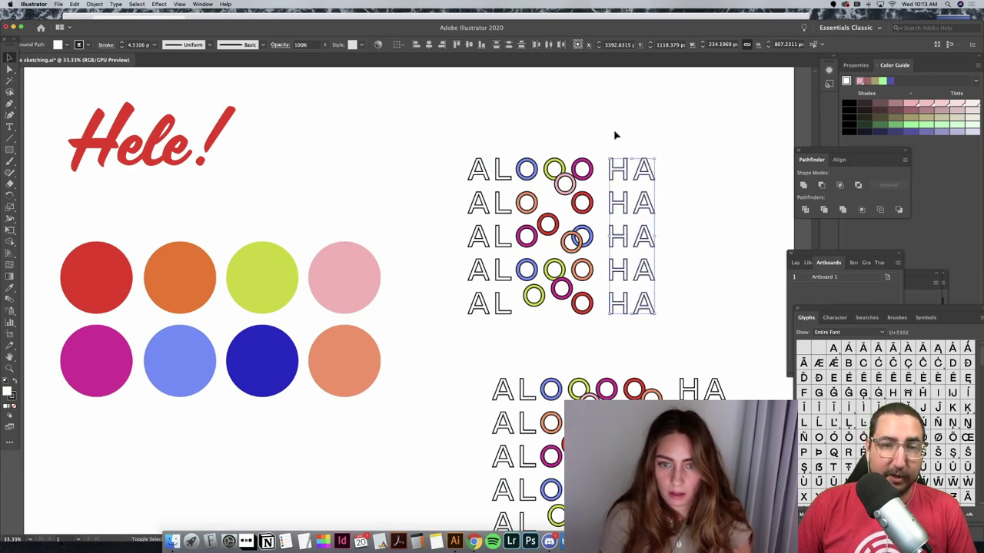
key(shift+Left)
key(shift+Left)
key(shift+Left)
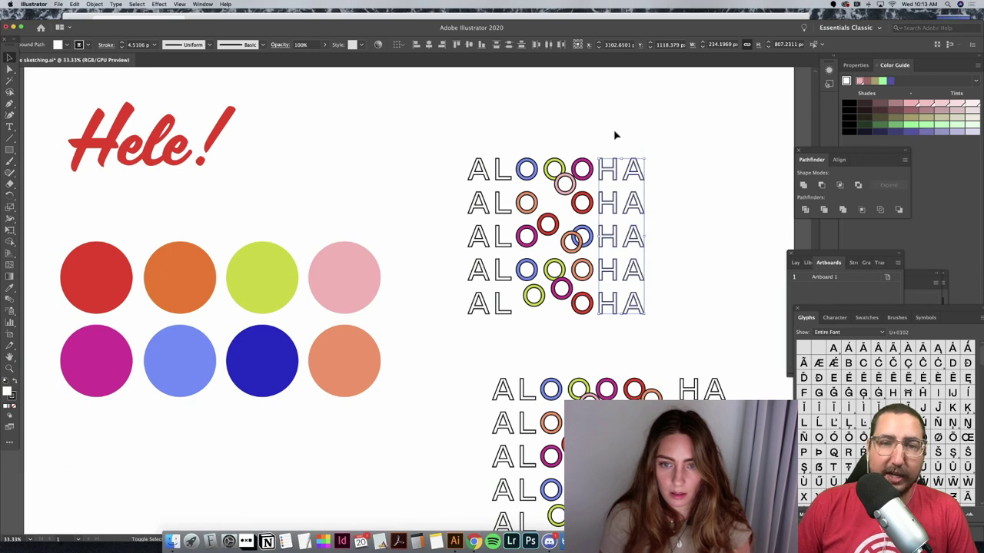
key(Right)
key(Right)
key(Right)
key(Right)
key(Right)
click(563, 182)
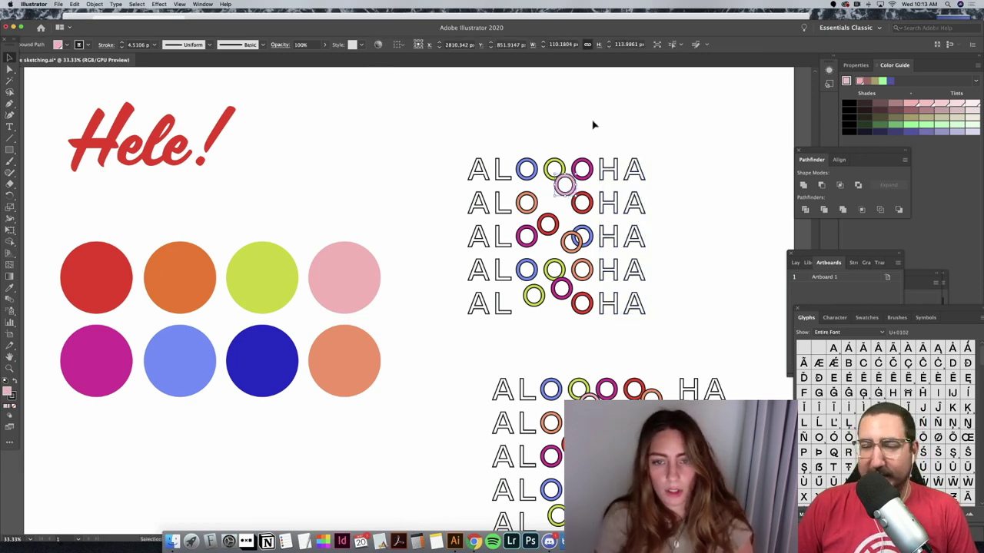
Step: Move the small red row-3 ring and the yellow-green ring upward
drag(547, 223, 545, 216)
click(683, 227)
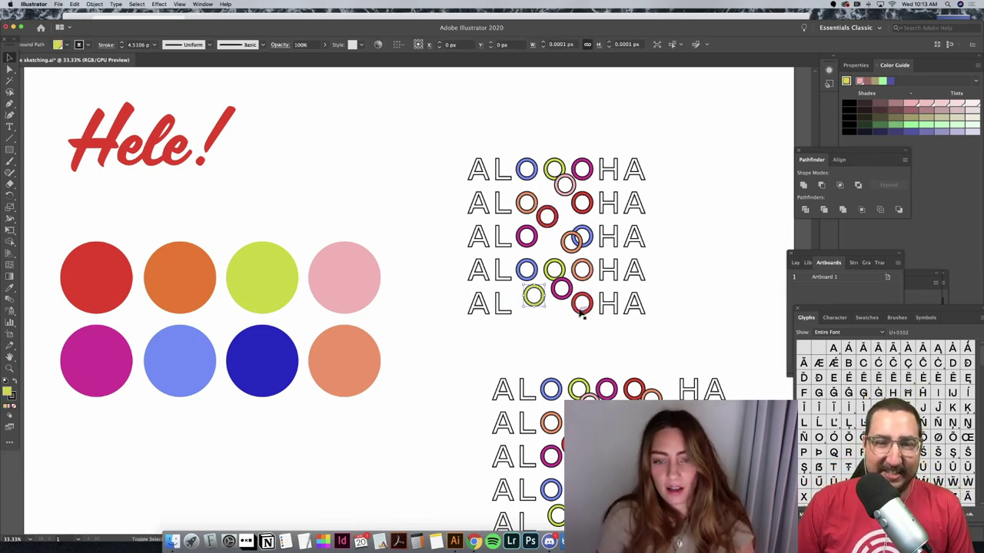
drag(533, 305, 541, 239)
Step: Copy the magenta ring into row 5 and recolour it blue with the Eyedropper
click(525, 236)
key(super+c)
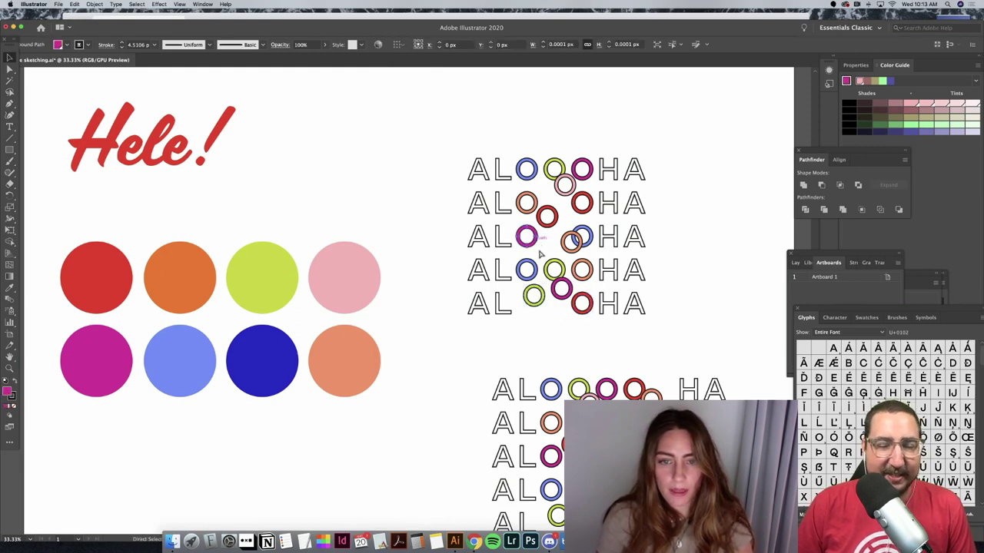
key(super+v)
click(469, 322)
drag(405, 301, 549, 312)
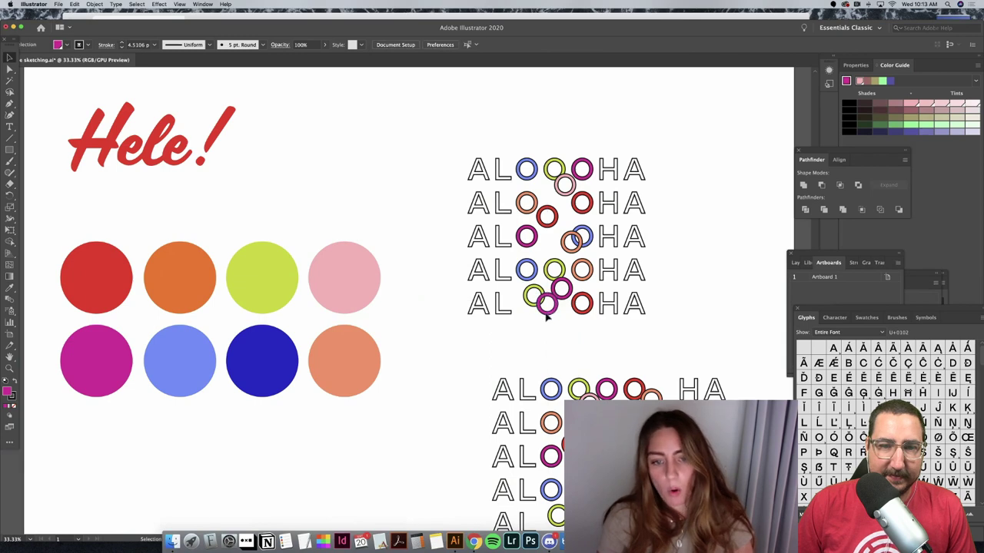
click(10, 287)
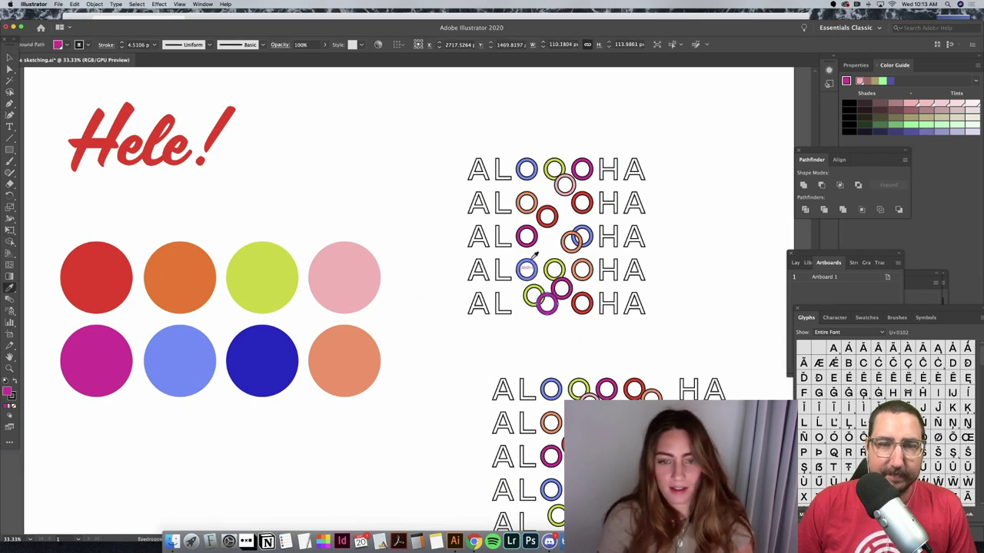
click(523, 276)
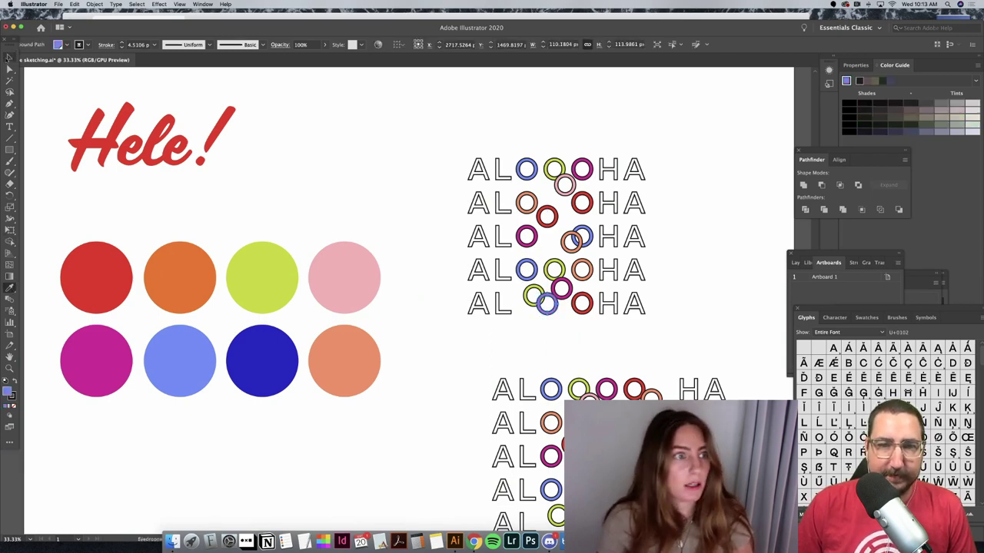
click(10, 58)
click(458, 271)
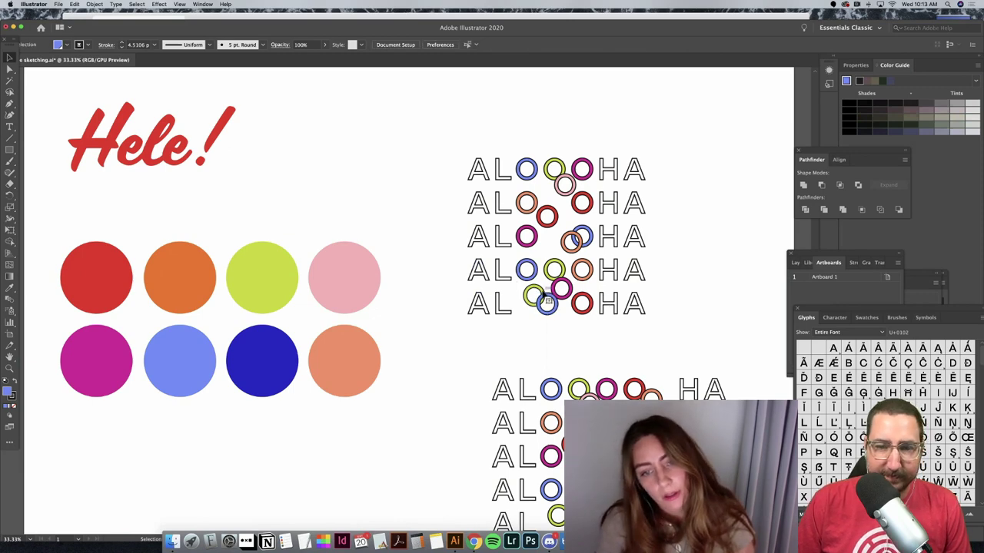
Step: Nudge the yellow row-5 ring up, the orange row-3 ring right and the pink row-1 ring
drag(544, 297, 573, 259)
click(530, 266)
click(594, 187)
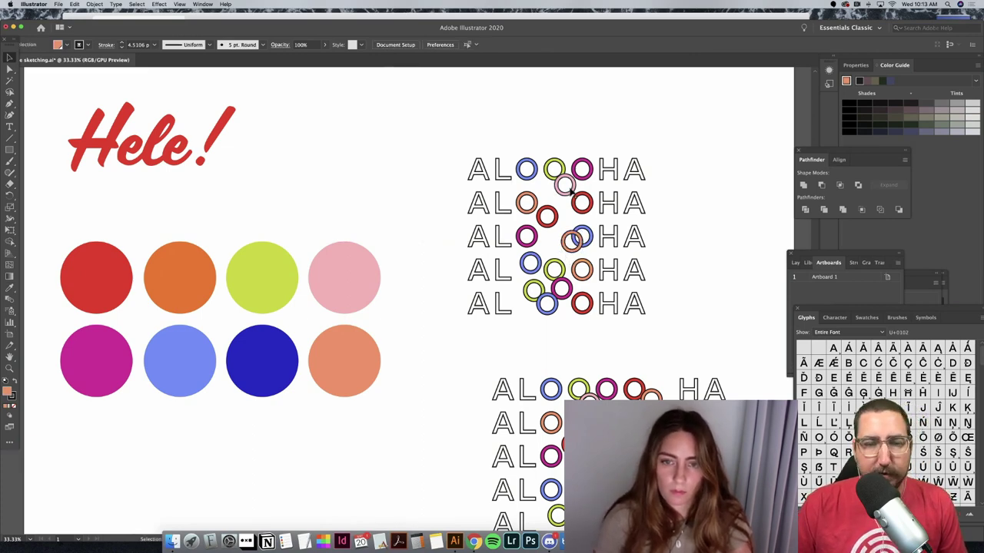
drag(571, 192, 573, 184)
Step: Paste another ring into row 2, give it the blue ring's colour and nudge it right
scroll(566, 179, right, 2)
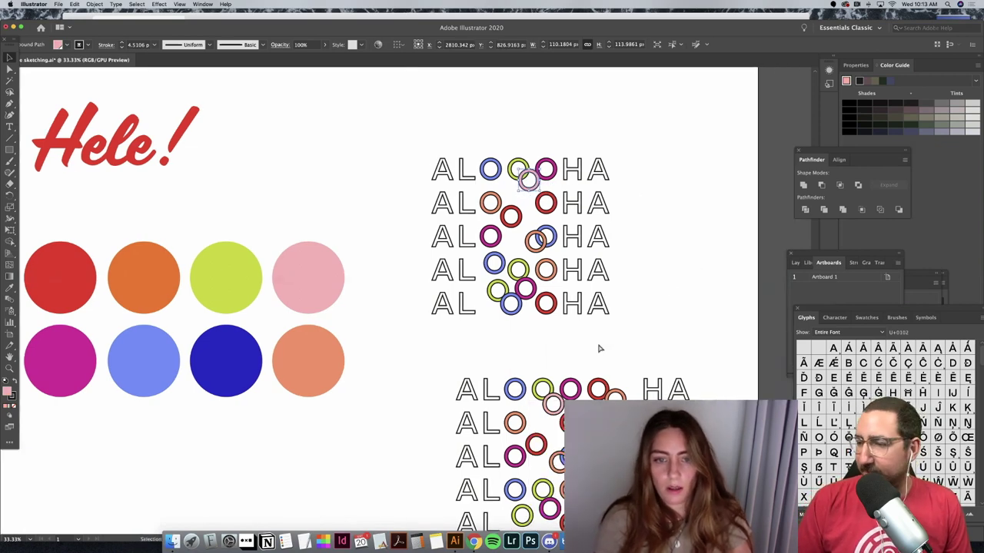
key(super+v)
drag(405, 301, 519, 203)
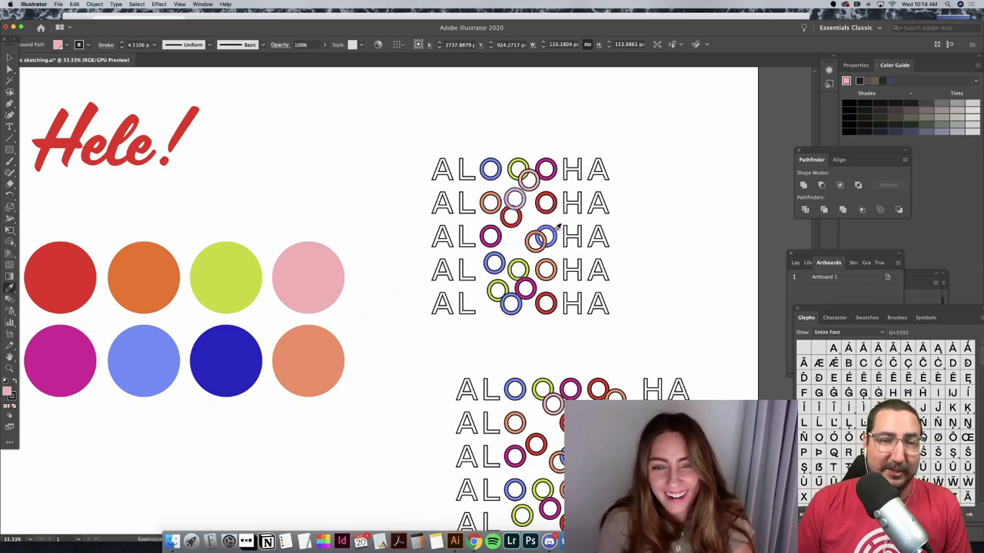
click(554, 230)
click(9, 58)
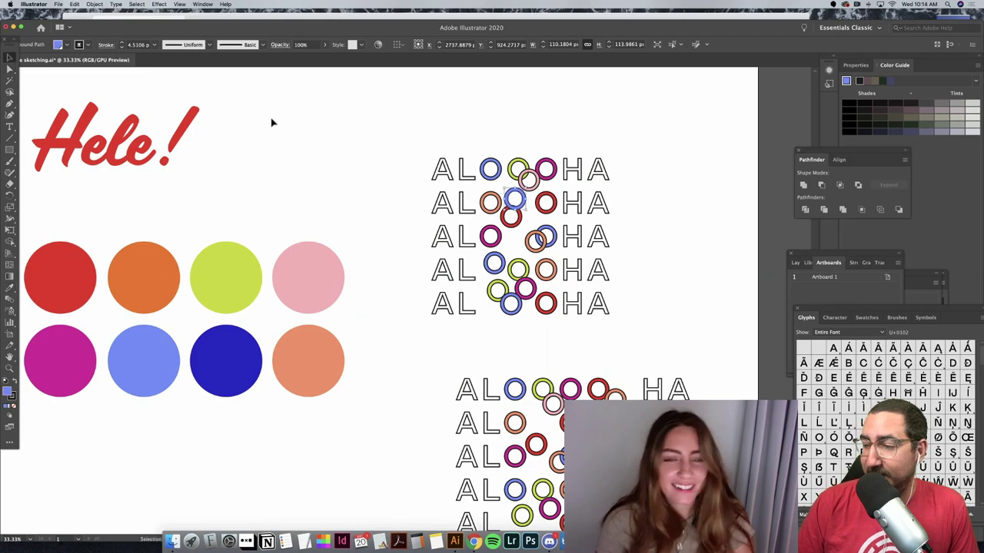
click(271, 121)
drag(514, 200, 521, 202)
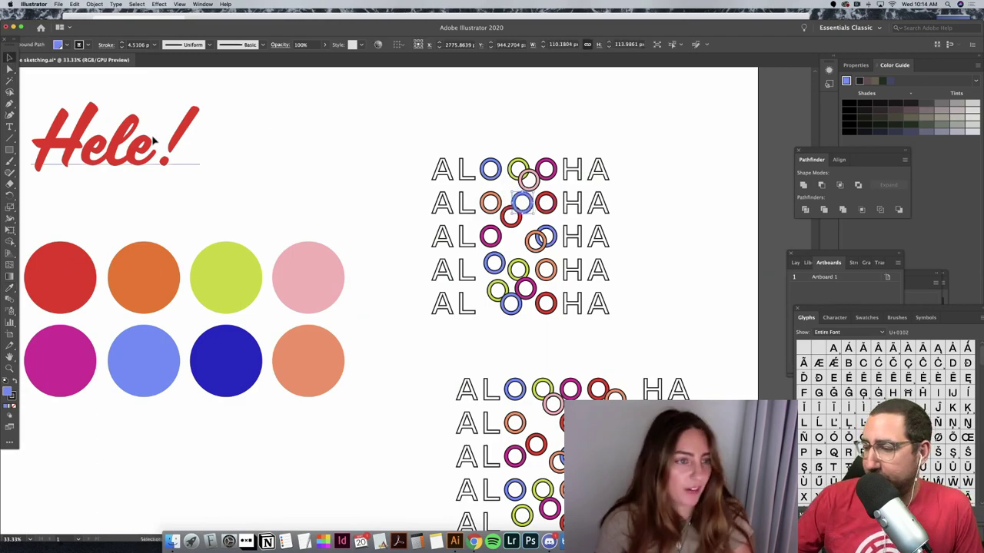
Step: Drag an orange ring into place beside the HA letters
click(285, 175)
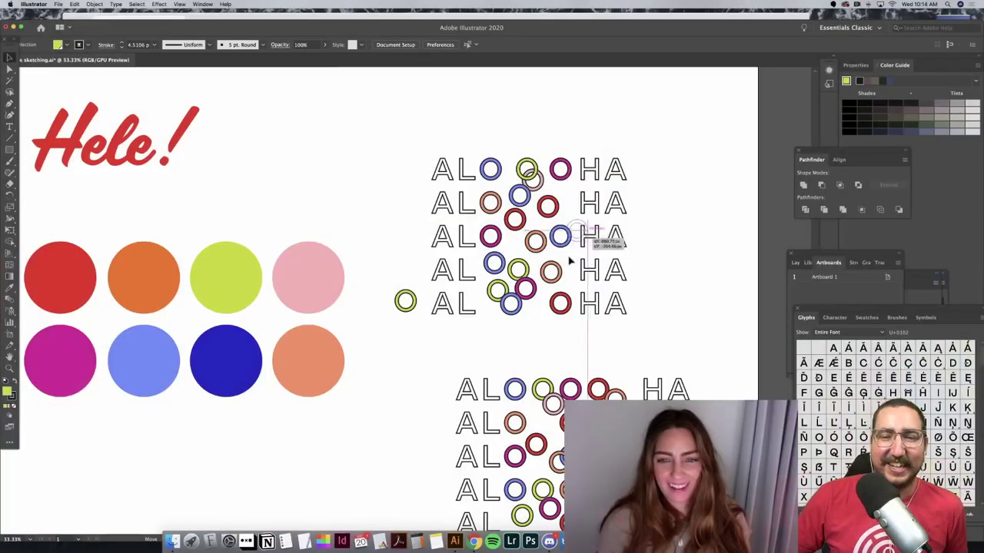
drag(566, 261, 567, 268)
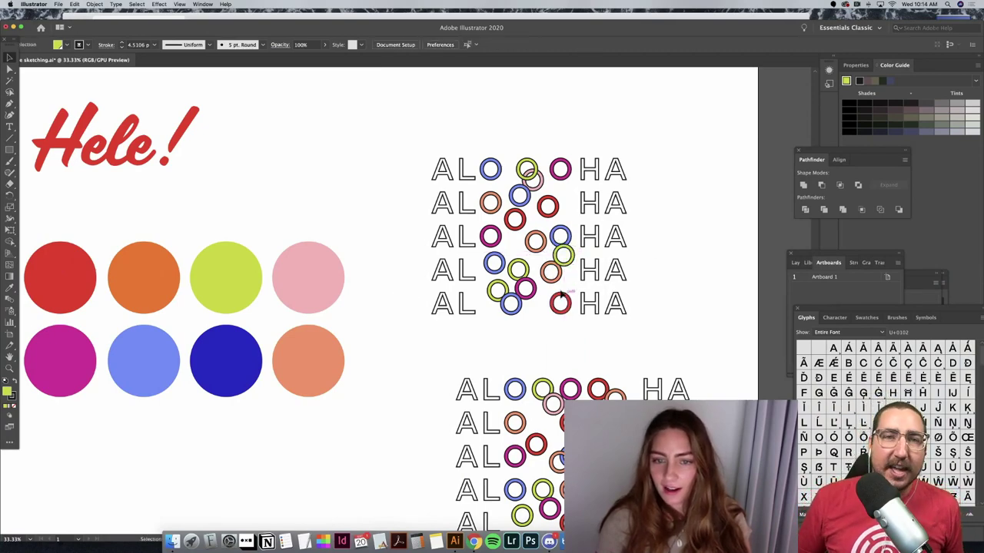
Step: Nudge the ring column beside HA right and reposition the red ring beside the second-row HA
click(571, 240)
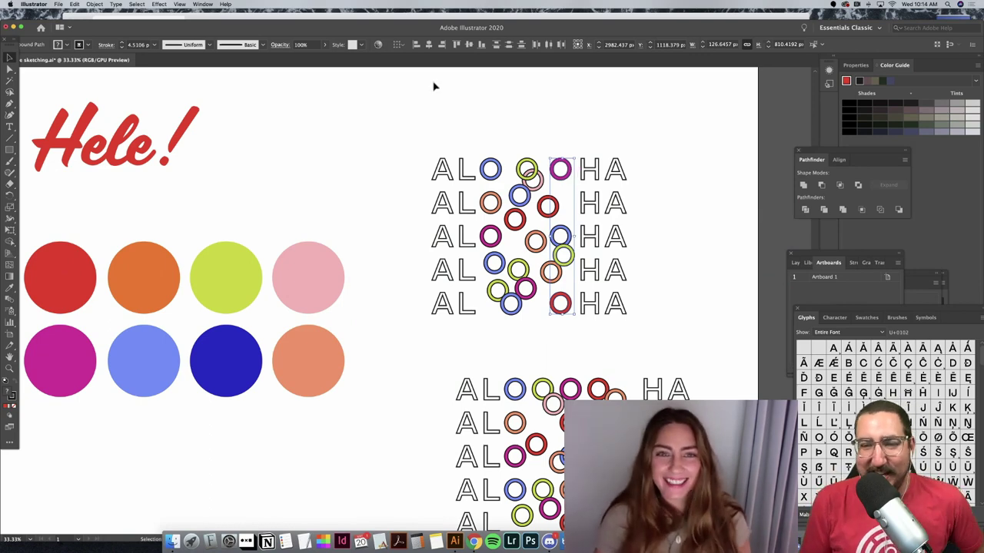
key(Right)
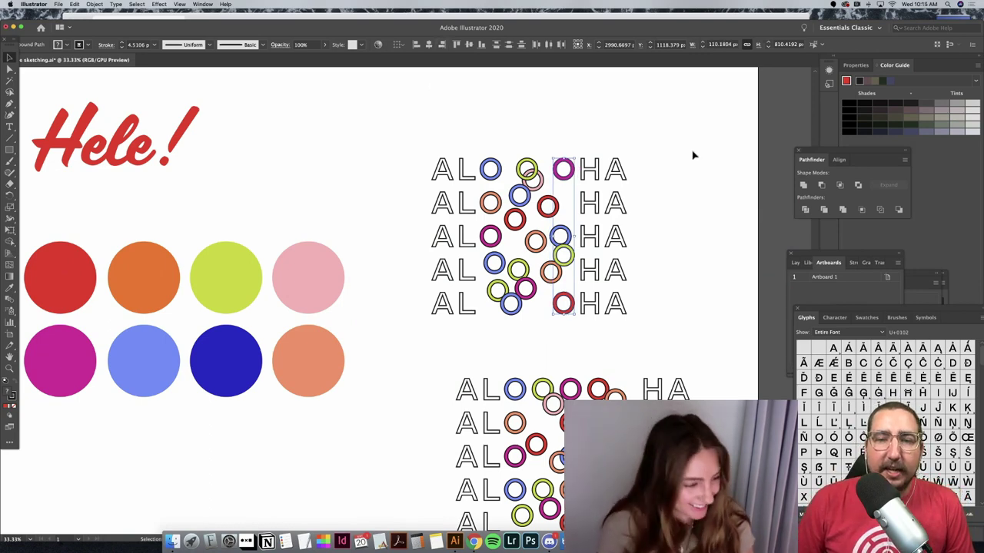
click(692, 155)
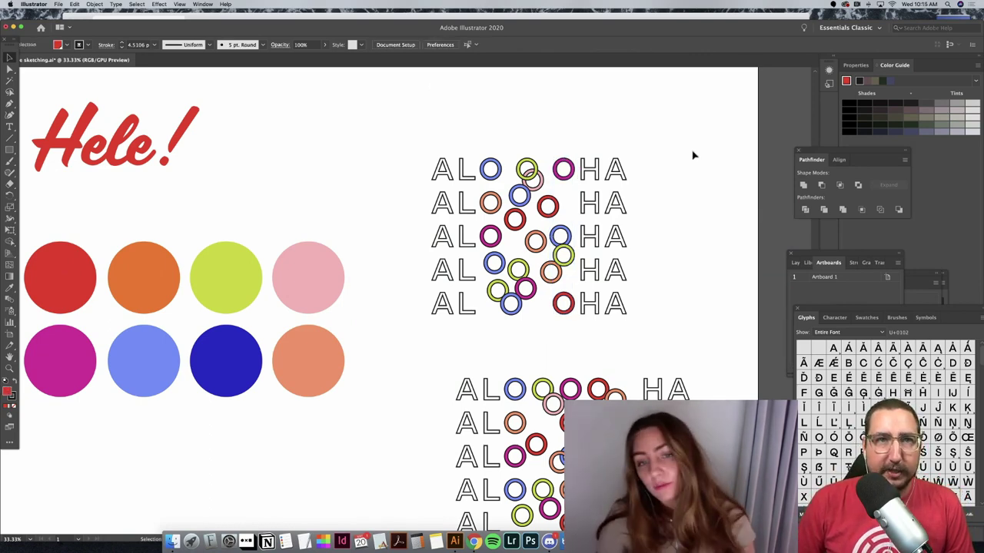
click(554, 204)
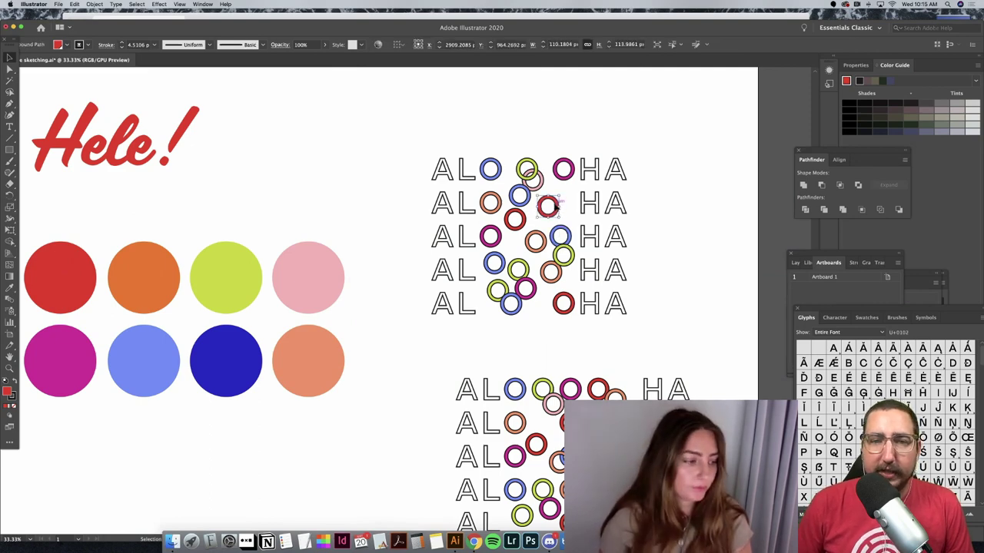
drag(555, 206, 552, 226)
click(692, 180)
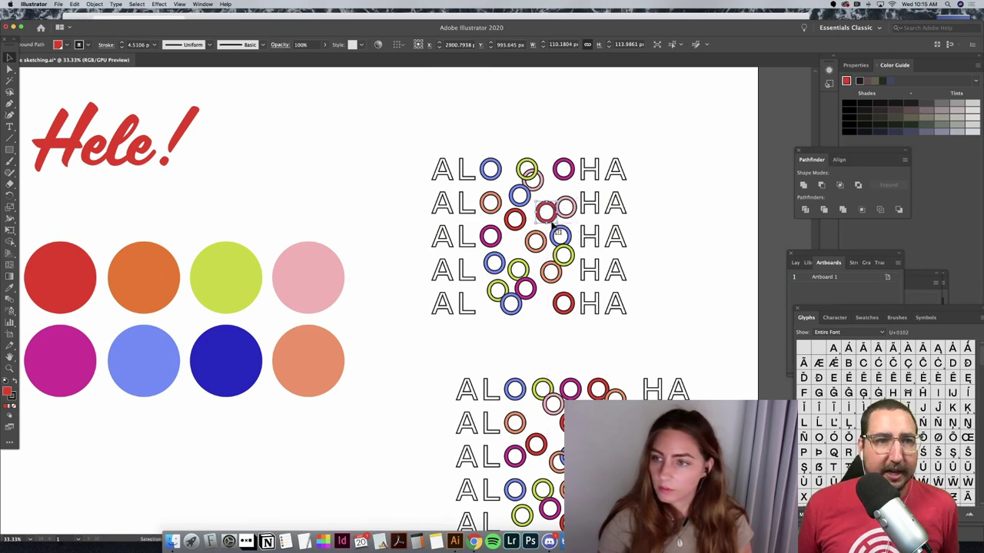
click(671, 237)
Step: Alt-drag a pink ring copy into the cluster, undoing a stray ring move
drag(564, 206, 519, 256)
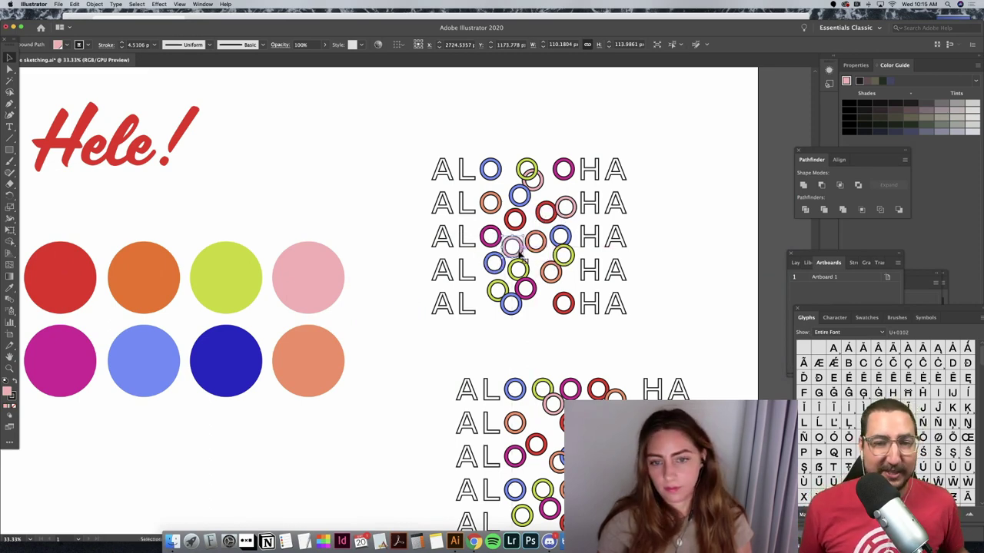
click(557, 345)
drag(533, 306, 533, 283)
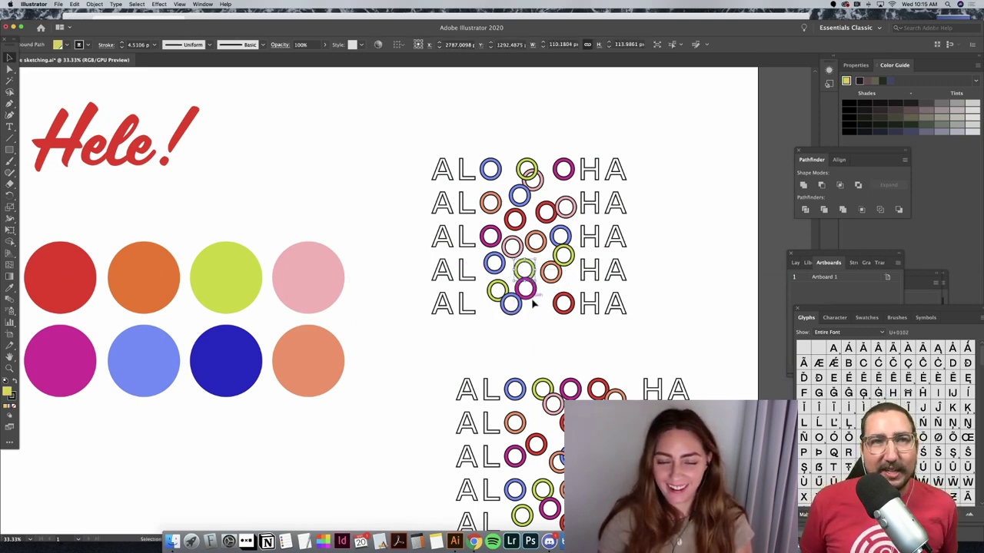
key(super+z)
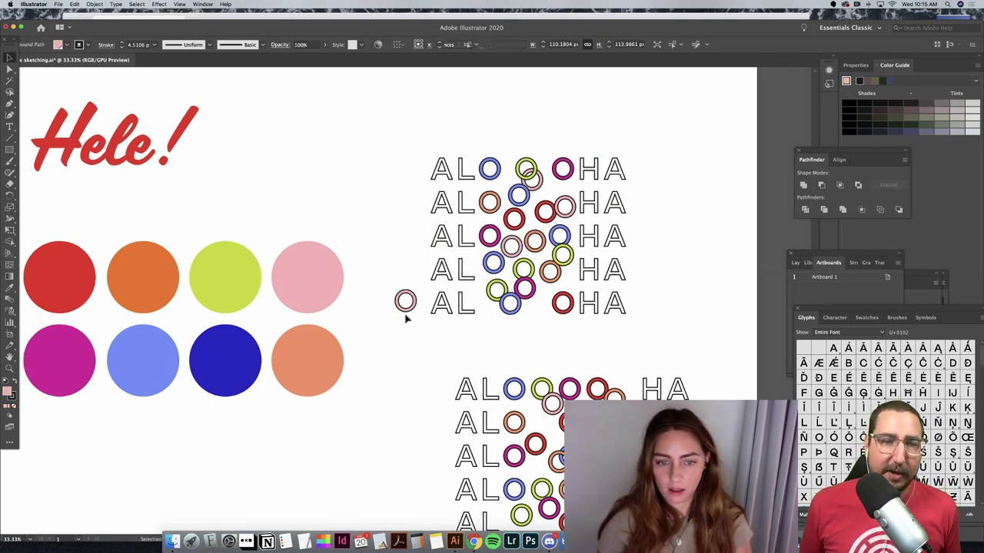
drag(405, 305, 539, 314)
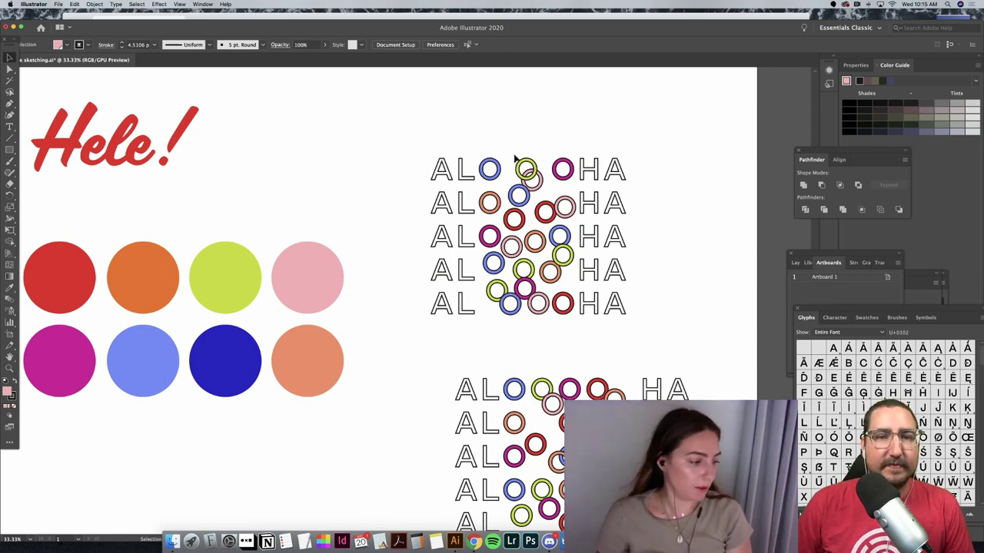
Step: Left-align the blue, yellow-green and magenta rings at the cluster's lower left
click(497, 287)
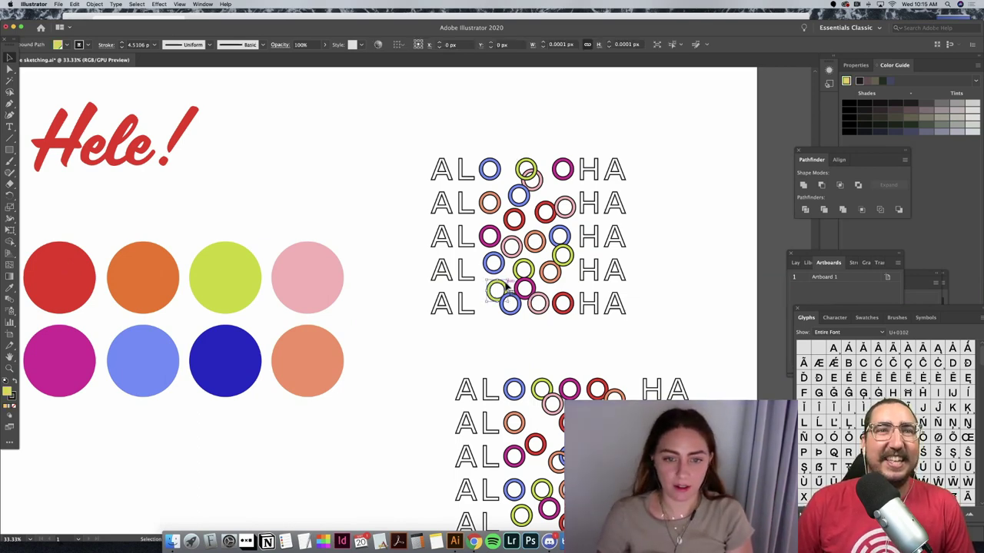
click(500, 270)
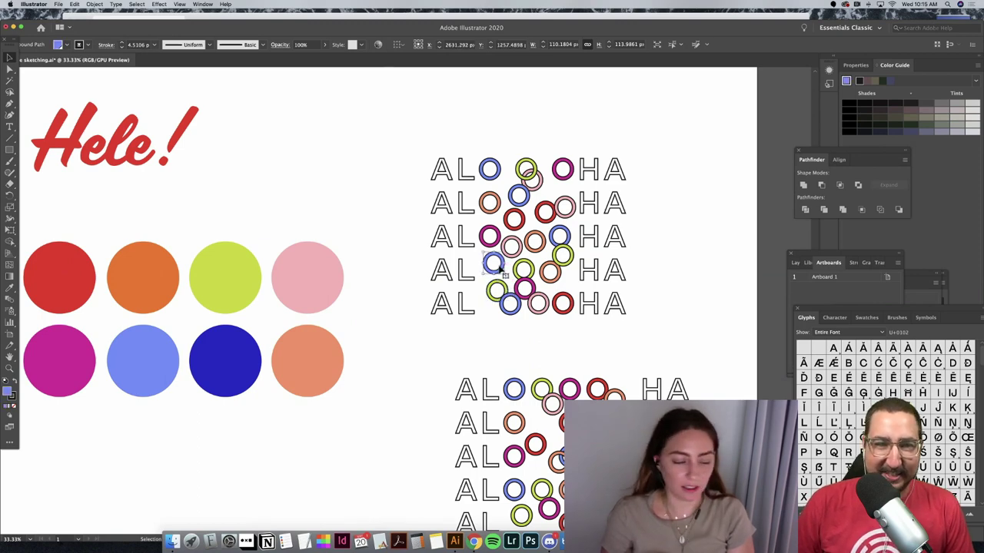
drag(499, 268, 501, 267)
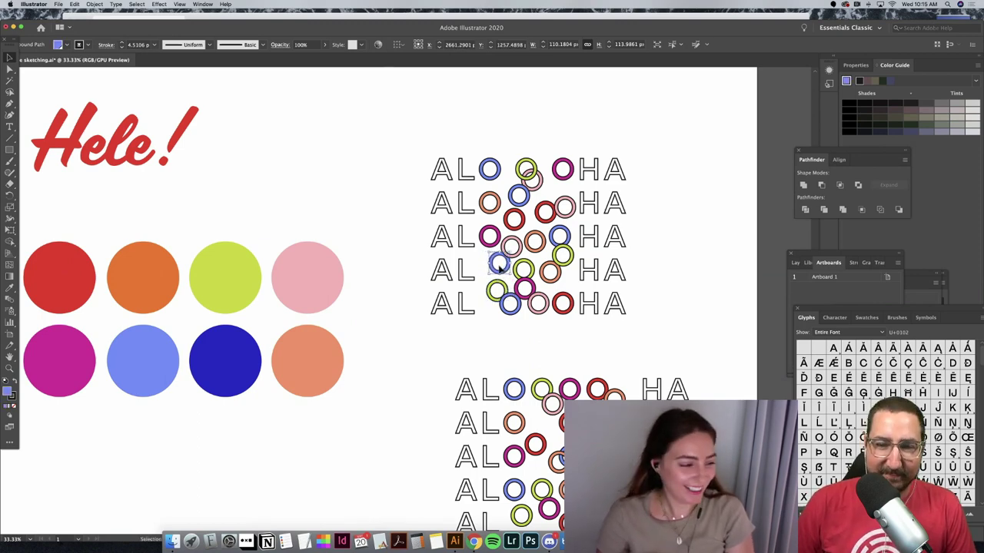
shift+click(496, 297)
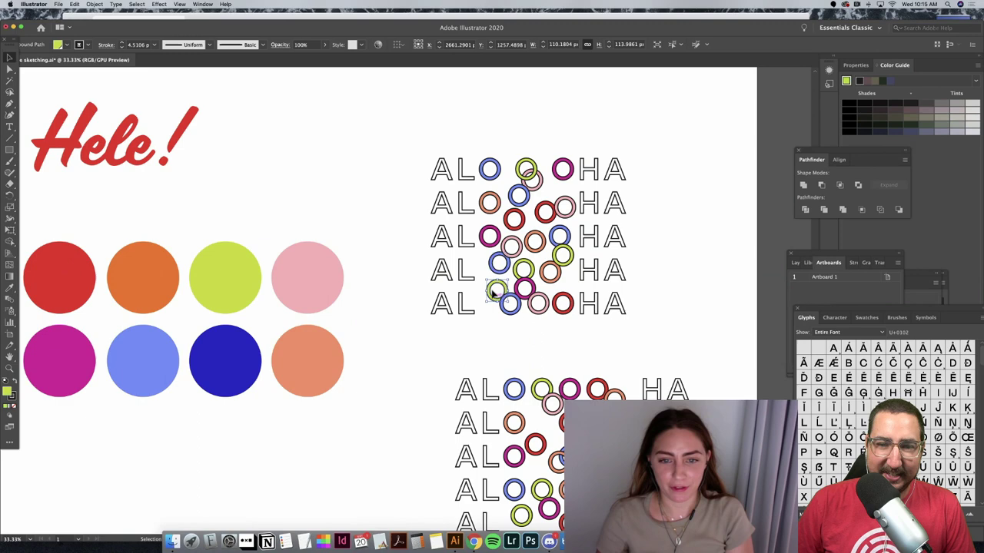
shift+click(485, 238)
click(416, 44)
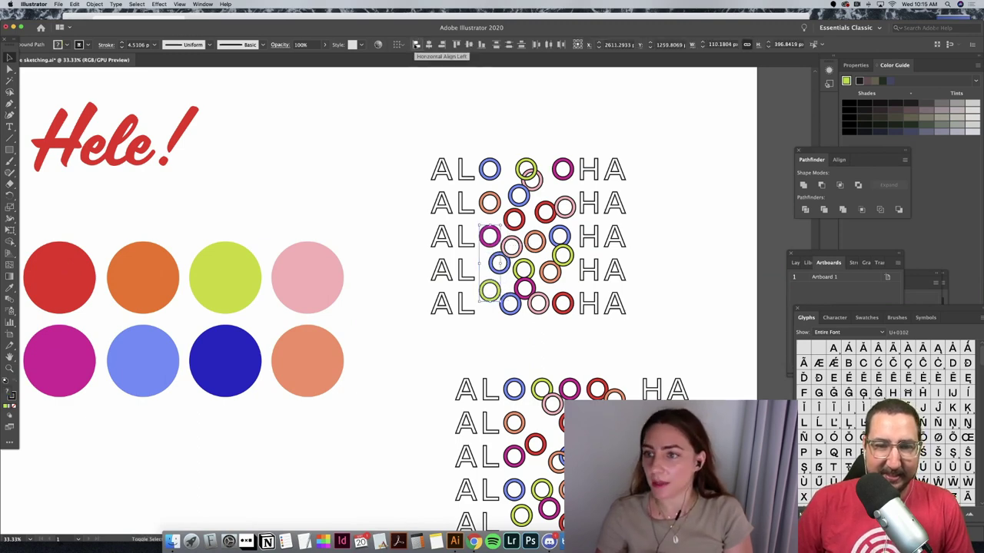
click(481, 132)
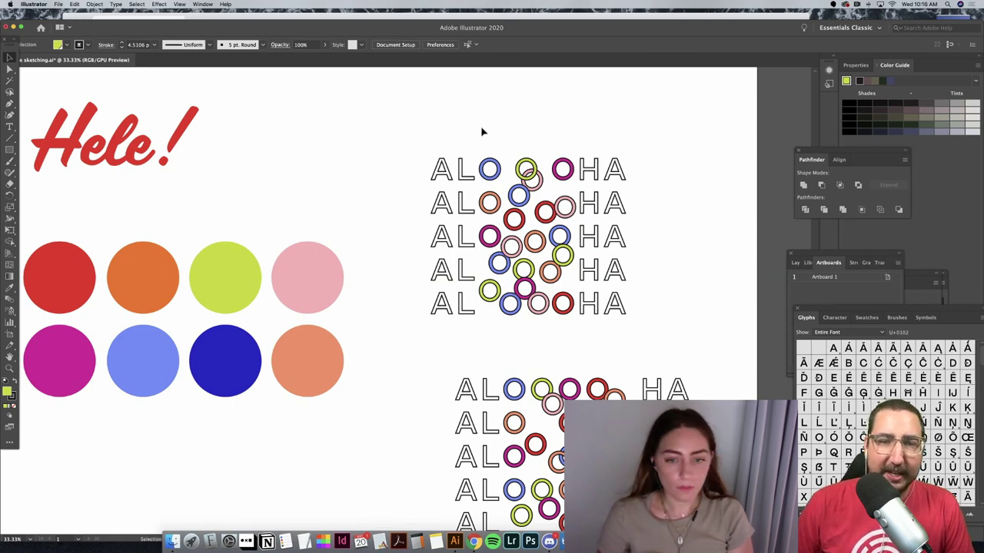
Step: Shift the magenta ring in the cluster slightly up and right
click(529, 287)
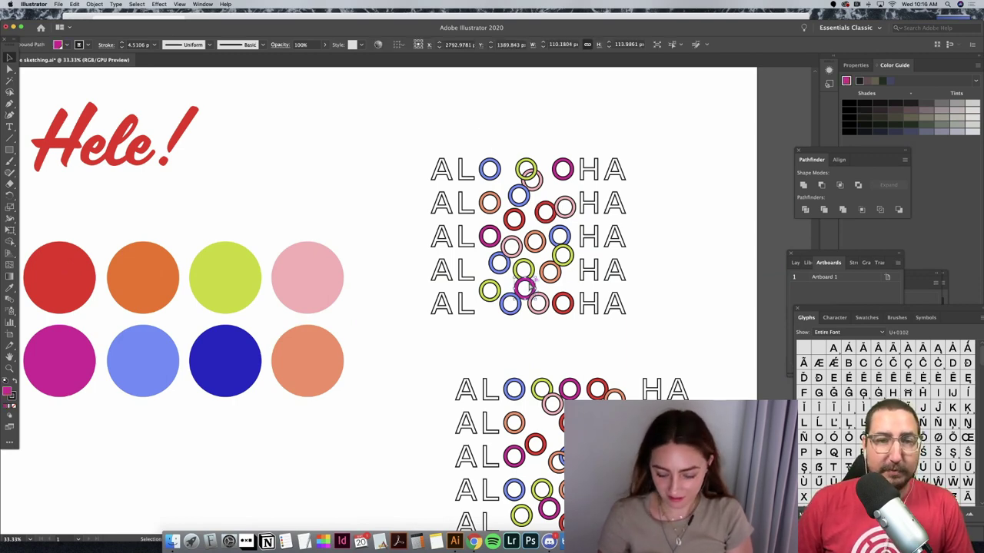
drag(526, 288, 529, 285)
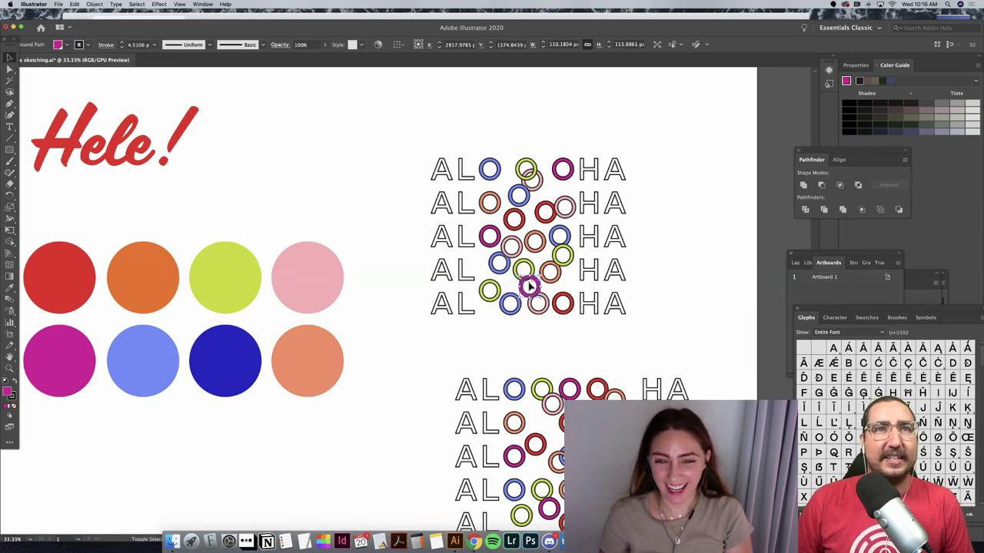
click(666, 212)
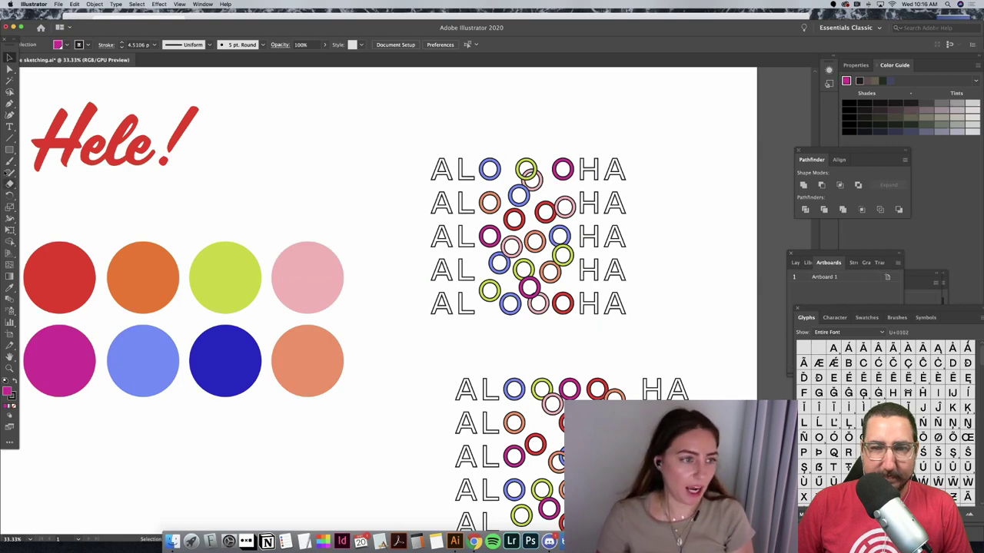
Step: Draw an unfilled rectangle around the top ALOHA artwork and nudge it down
click(13, 149)
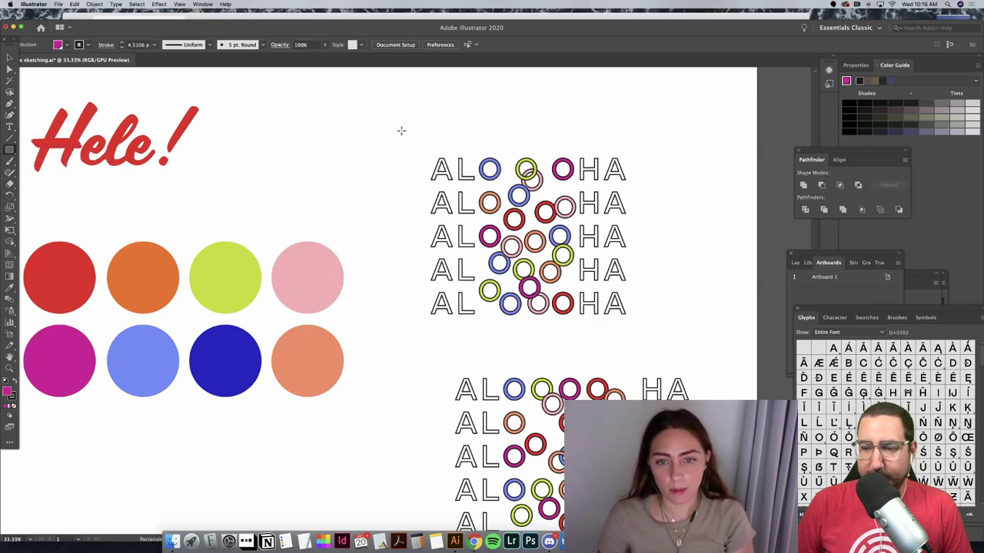
drag(401, 130, 651, 331)
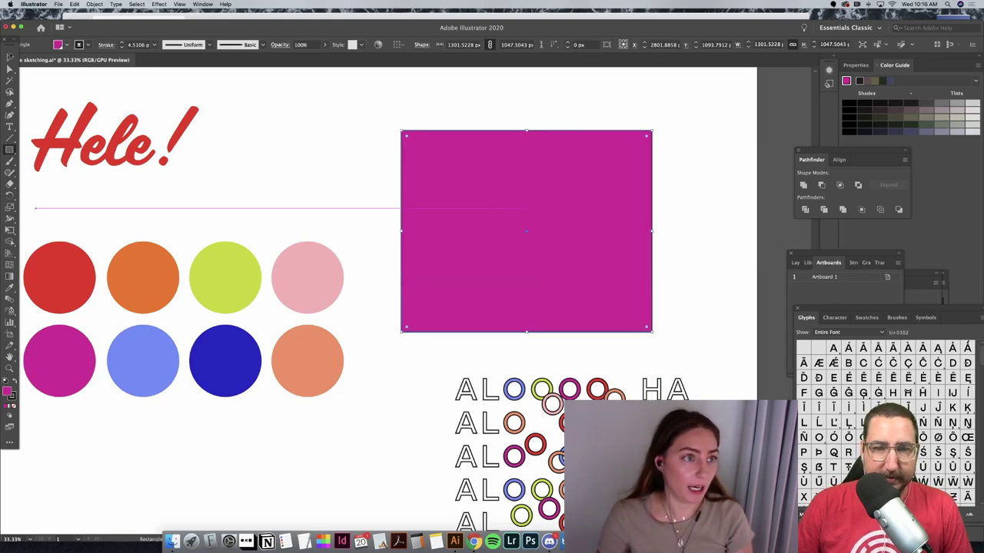
click(58, 45)
click(8, 62)
key(Escape)
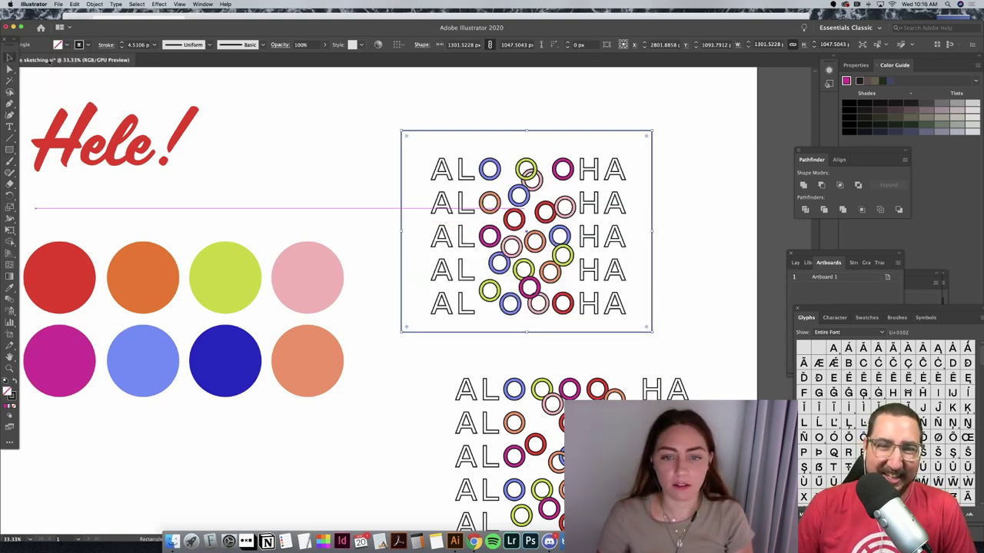
key(Down)
key(Down)
key(Down)
key(Down)
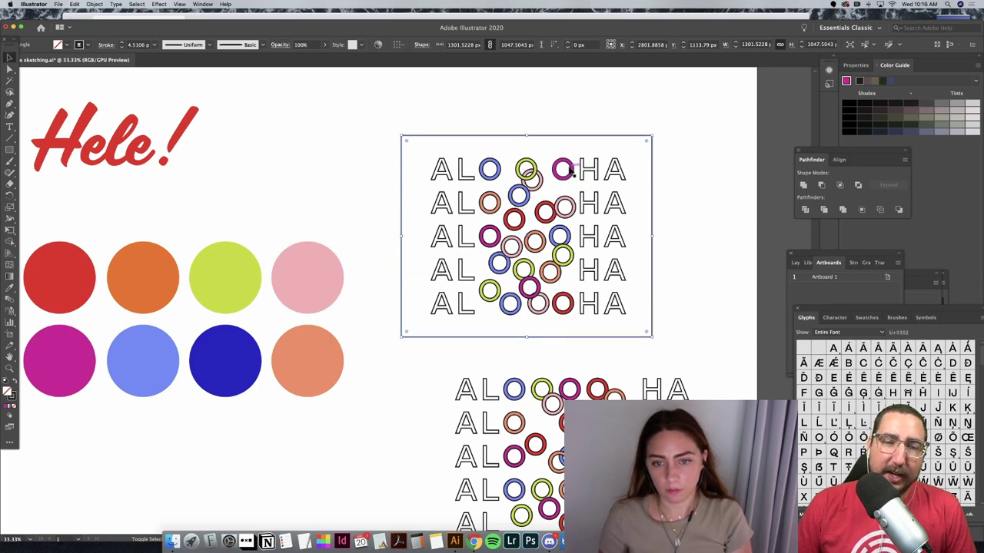
key(Down)
key(Down)
key(Down)
click(728, 170)
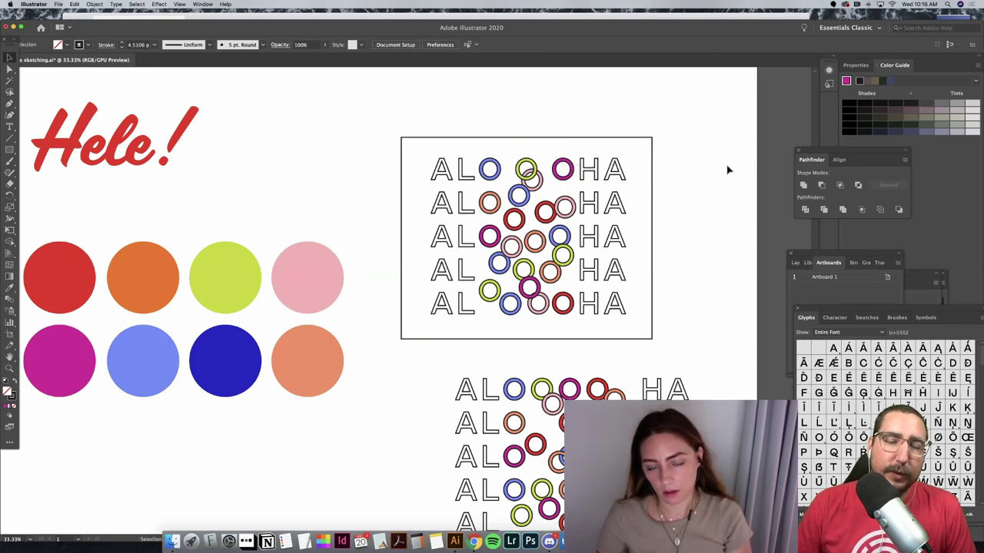
Step: Widen the frame rectangle and reduce its height slightly
click(653, 224)
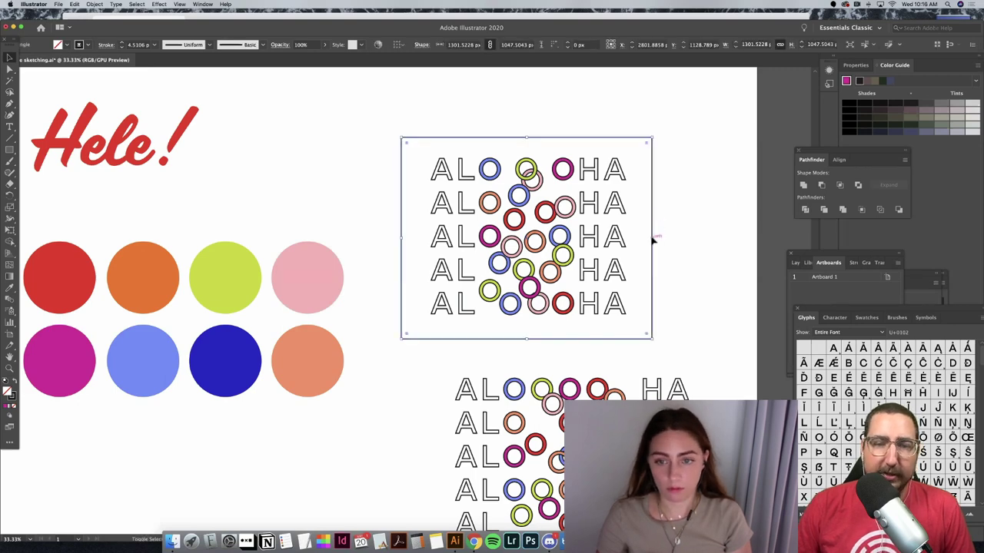
drag(652, 238, 699, 240)
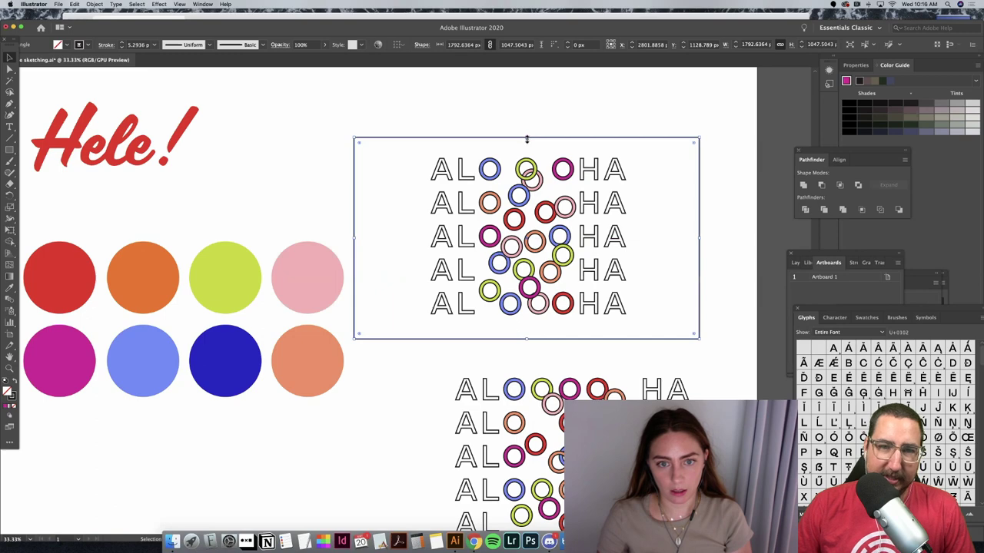
drag(527, 139, 526, 142)
click(559, 103)
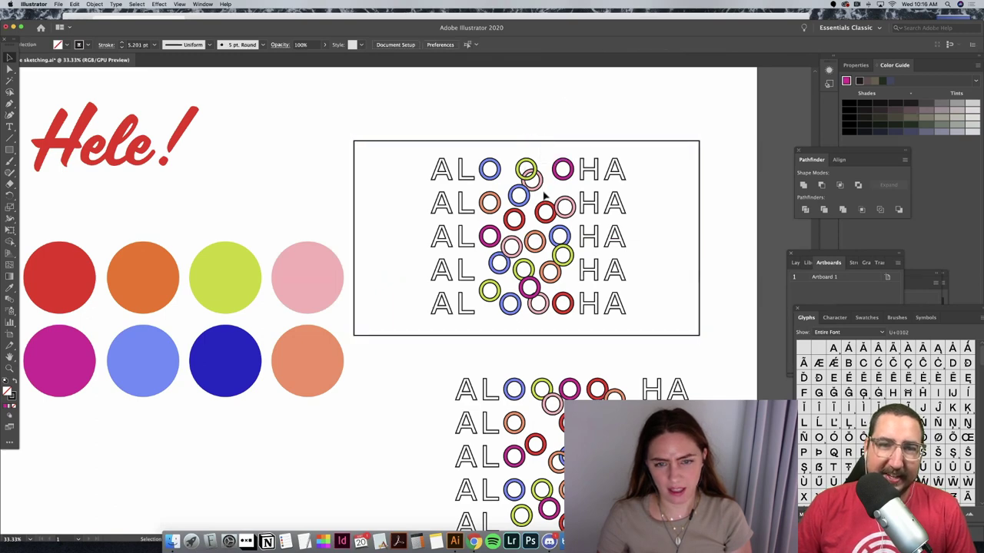
Step: Move the frame rectangle to the right
click(439, 174)
click(424, 167)
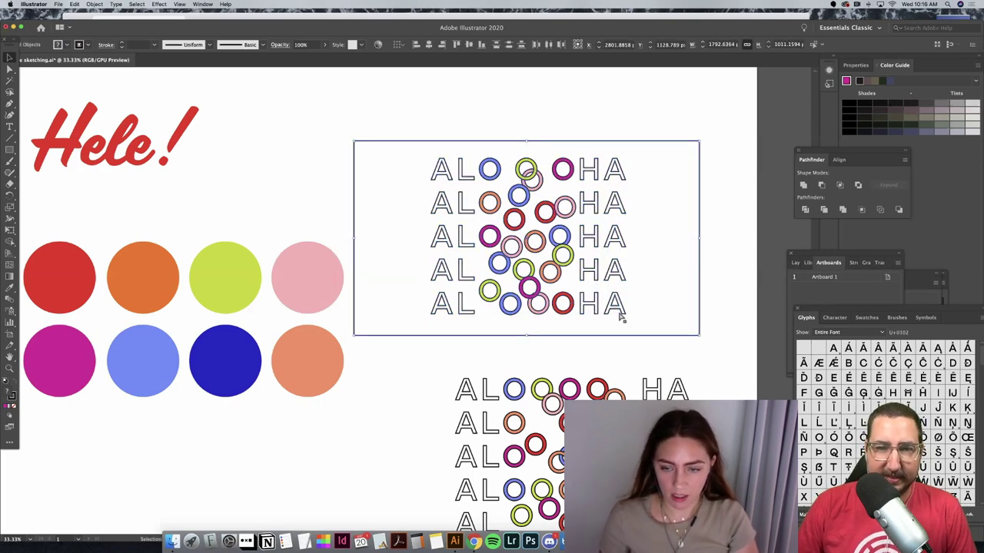
drag(663, 312, 432, 165)
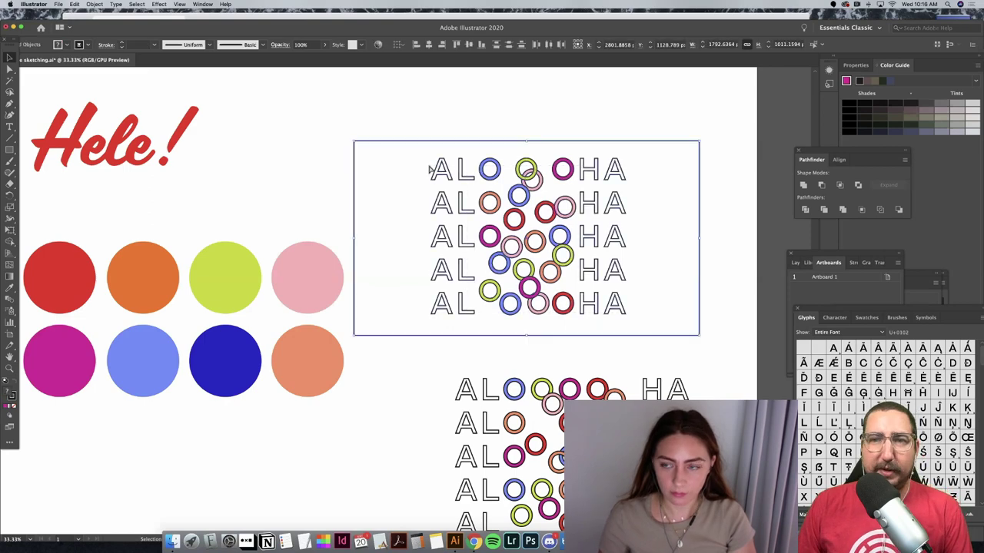
click(438, 124)
drag(375, 142, 425, 144)
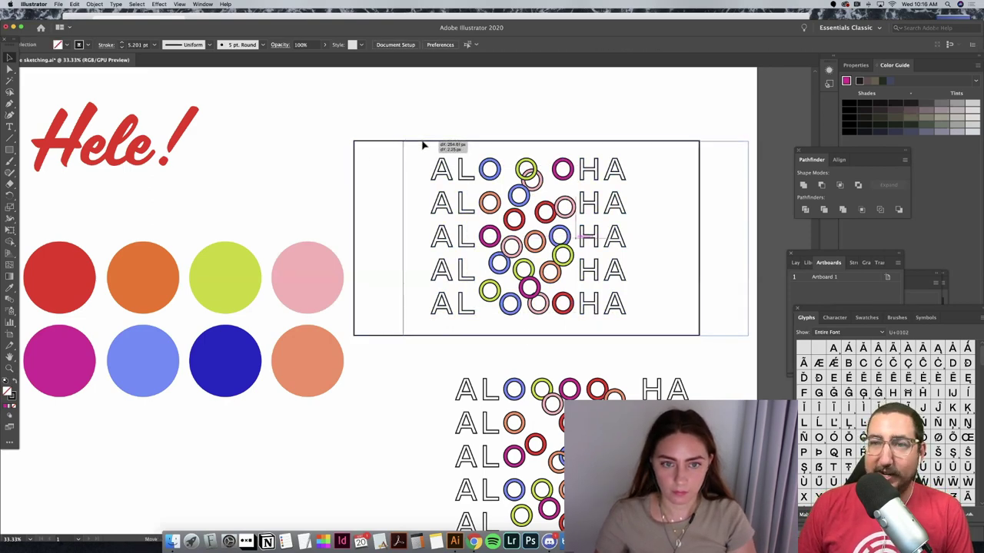
click(432, 163)
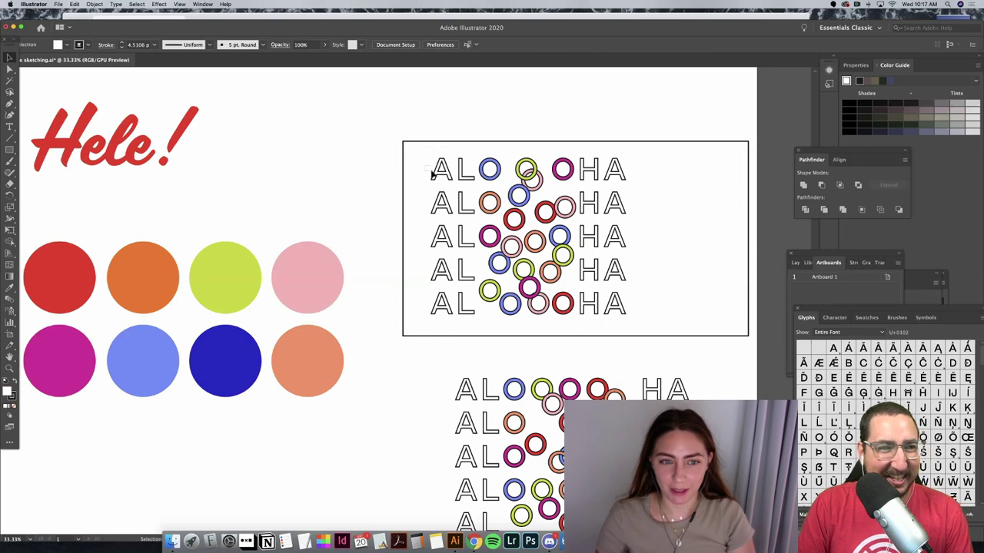
drag(452, 159, 435, 174)
click(424, 142)
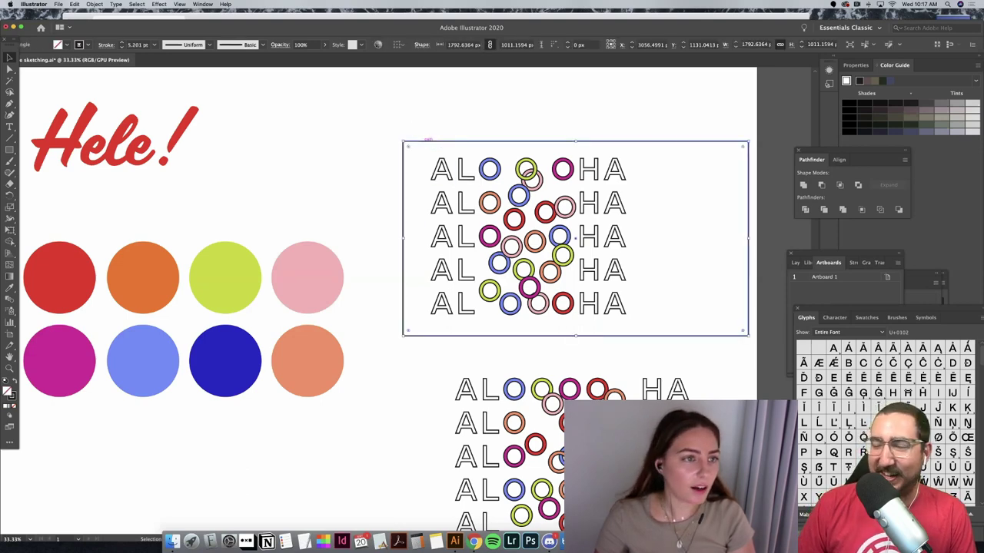
Step: Nudge the ALOHA lettering slightly left inside the frame
click(66, 44)
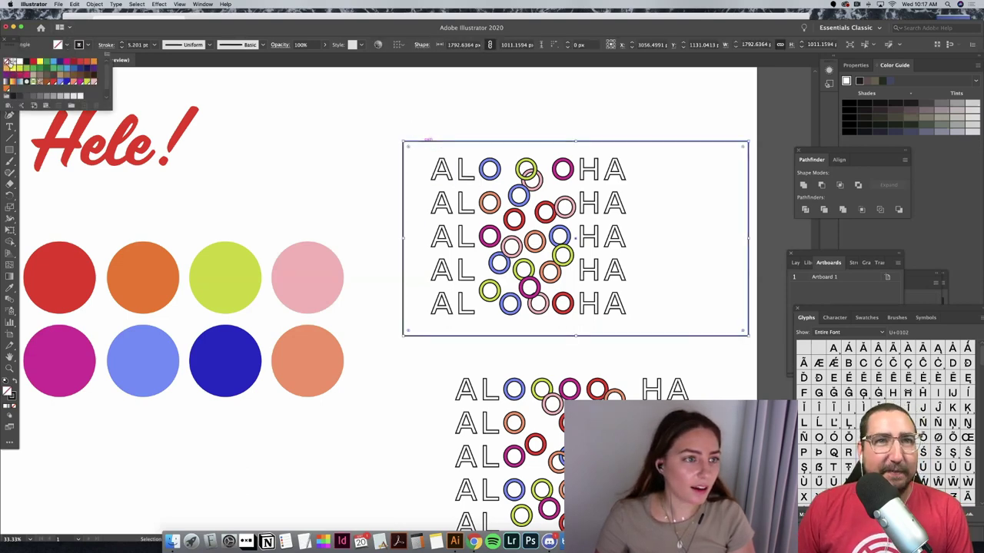
click(229, 99)
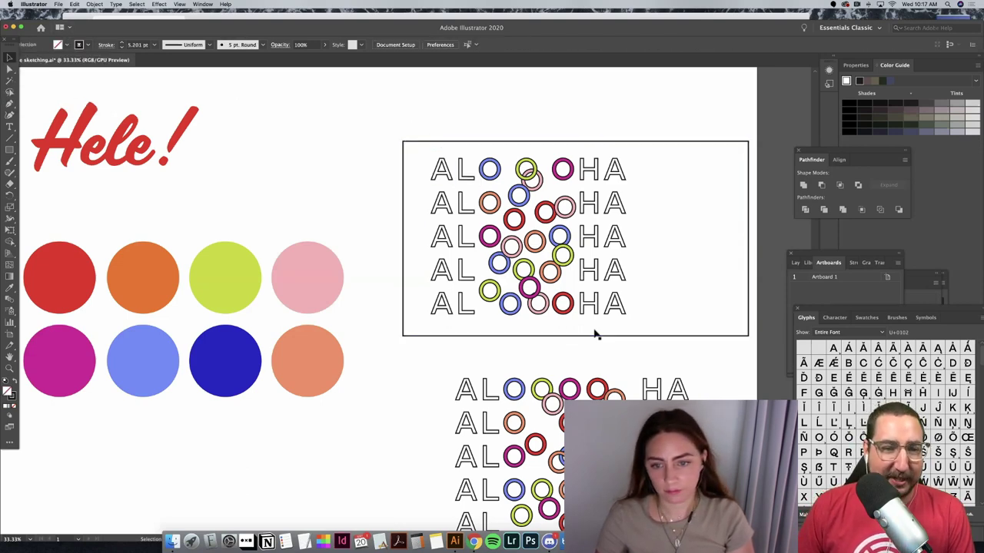
click(430, 165)
click(438, 145)
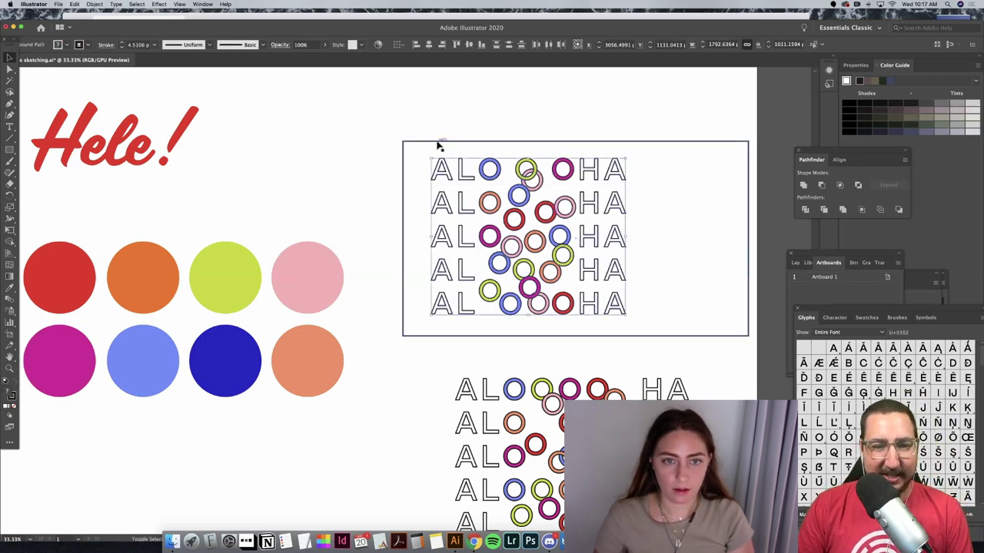
key(shift+Left)
key(shift+Left)
key(shift+Left)
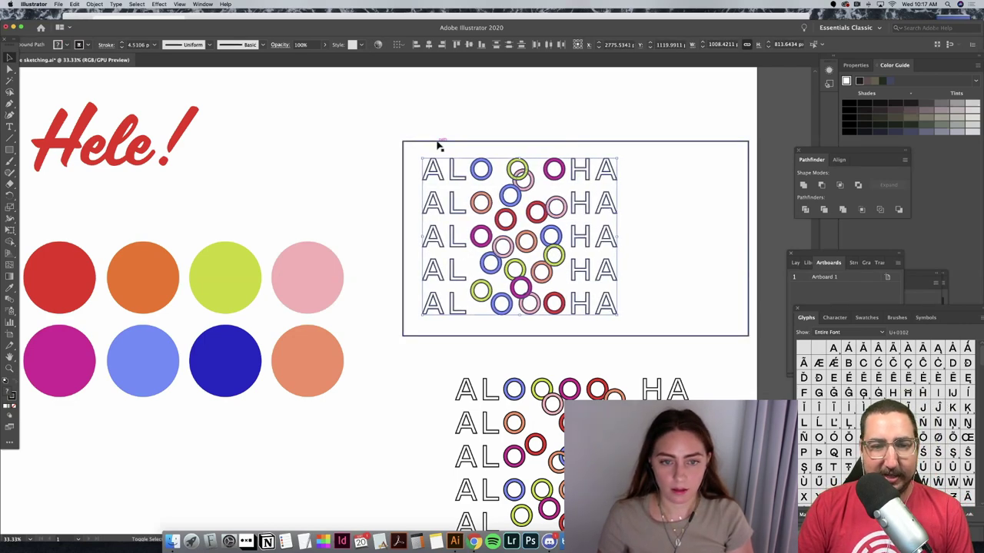
Step: Paste a copy of the Hele! text and convert it to outlines
click(201, 149)
click(173, 147)
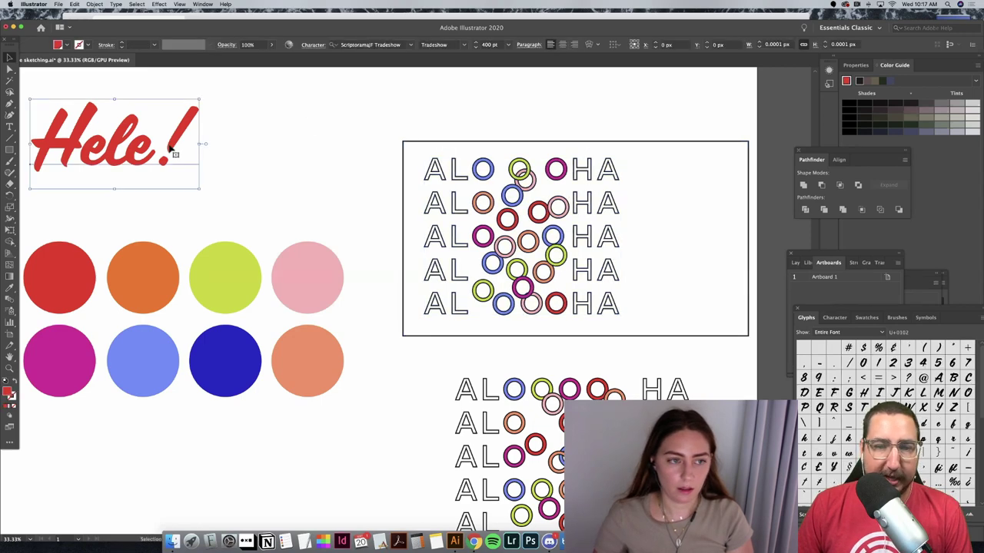
key(a)
key(super+v)
right_click(385, 299)
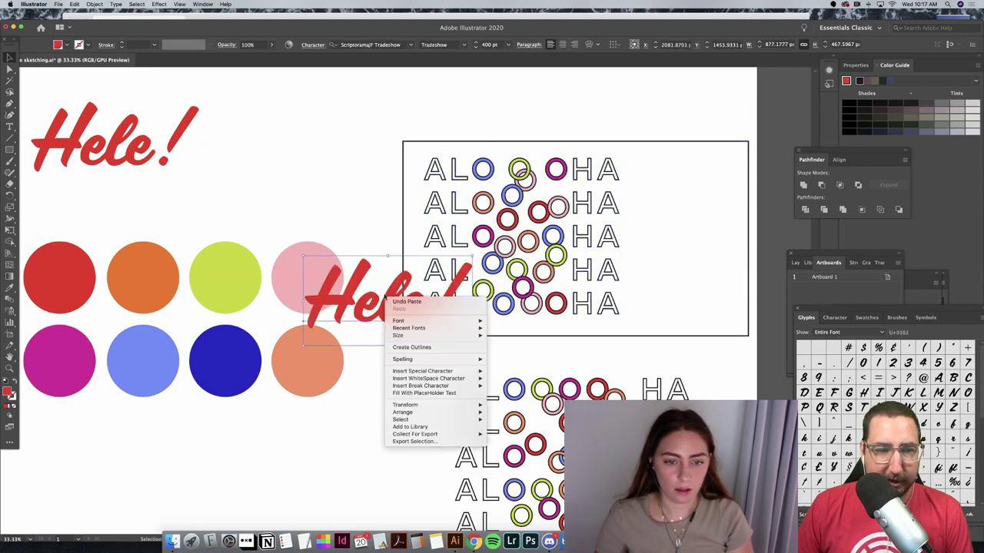
click(418, 348)
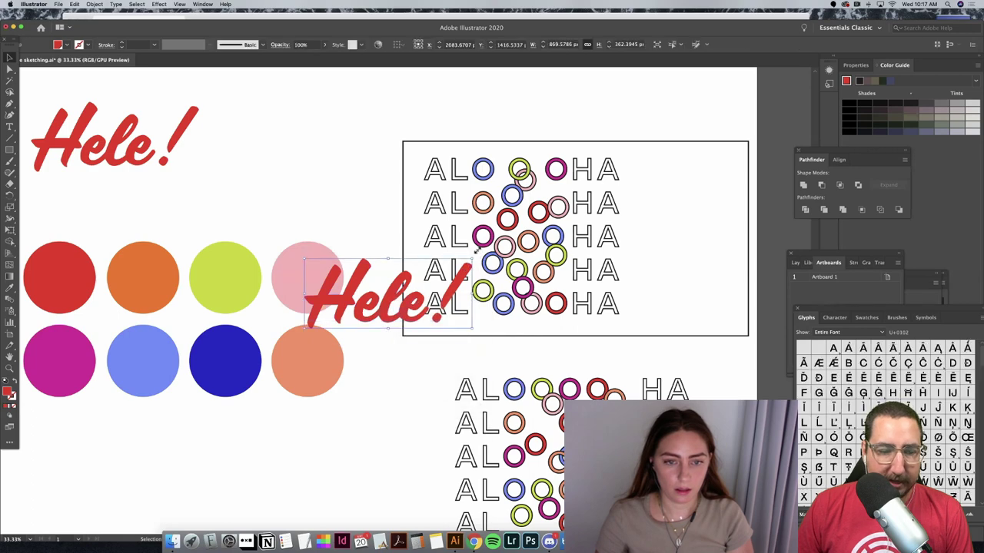
Step: Shrink the outlined Hele!, rotate it vertical and move it to the artboard's right side
drag(472, 259, 386, 294)
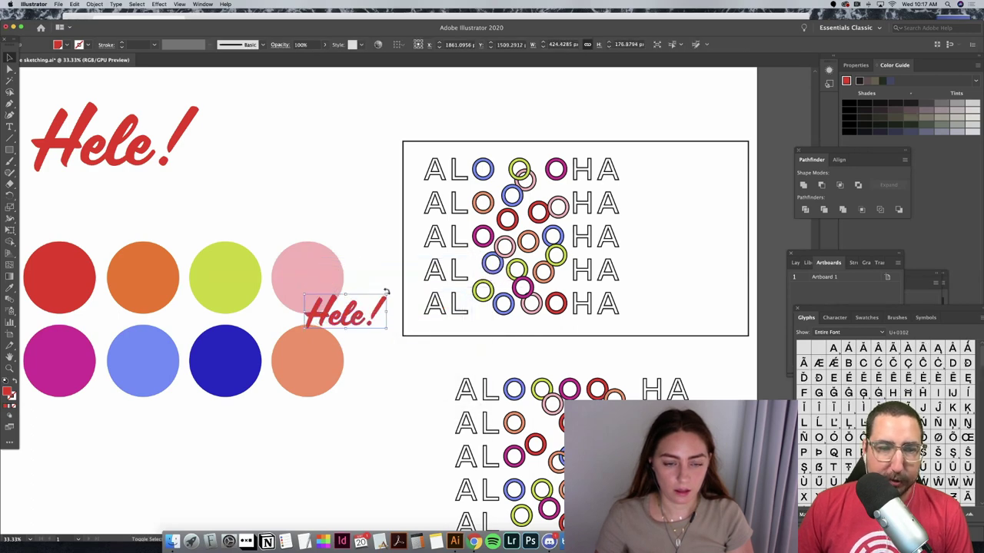
drag(361, 252, 296, 296)
drag(357, 326, 719, 255)
click(465, 144)
drag(391, 131, 685, 310)
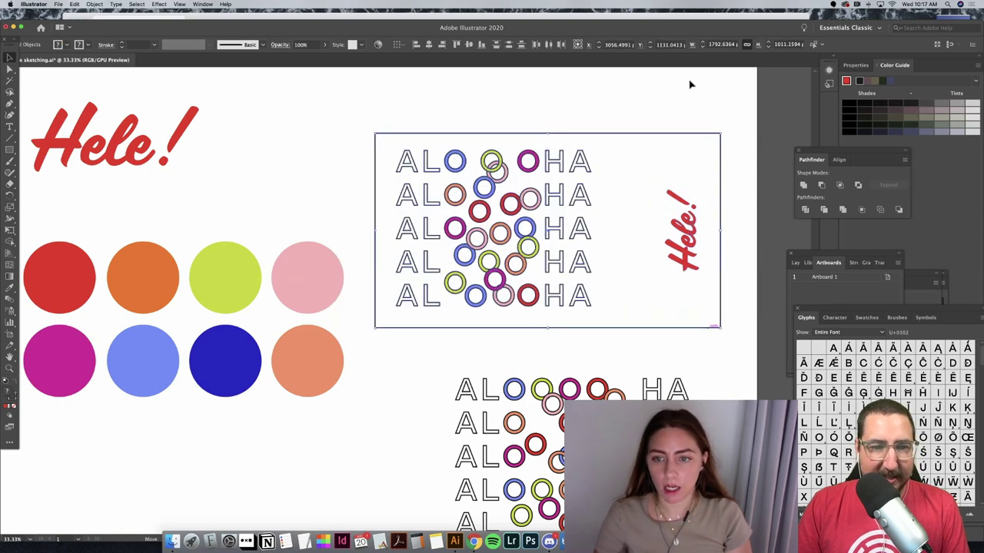
click(669, 127)
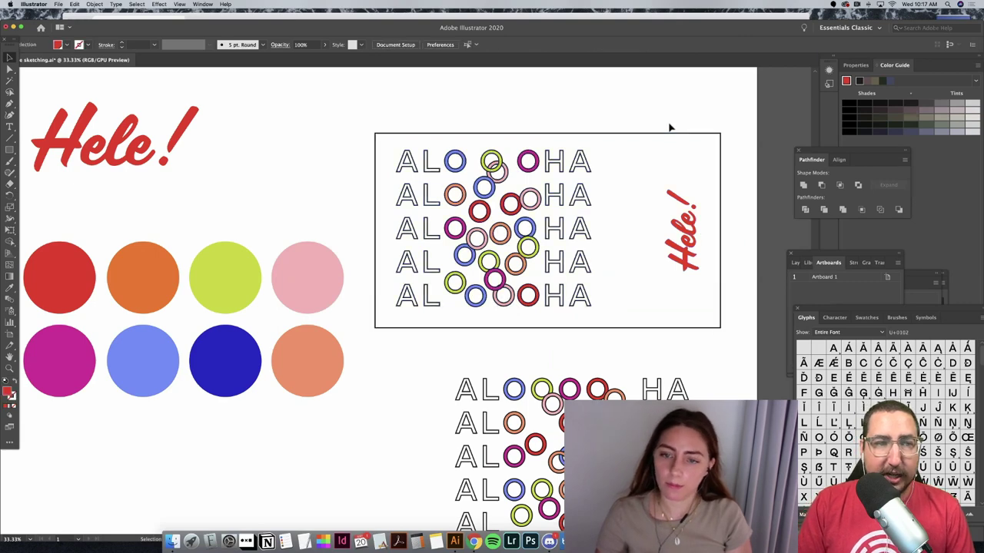
Step: Shrink the rotated Hele! further and nudge it up slightly
click(692, 231)
drag(665, 189, 673, 204)
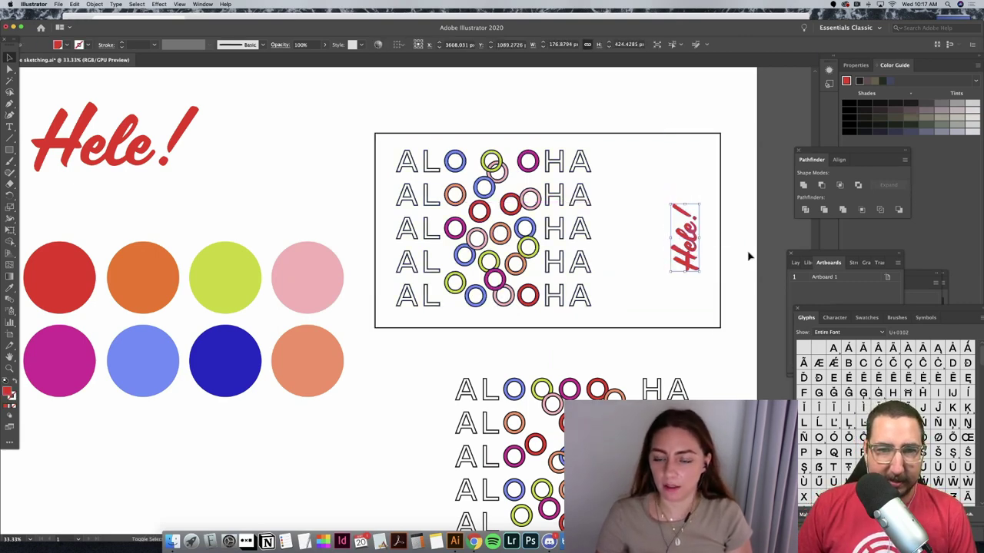
click(695, 259)
drag(696, 259, 694, 254)
click(756, 265)
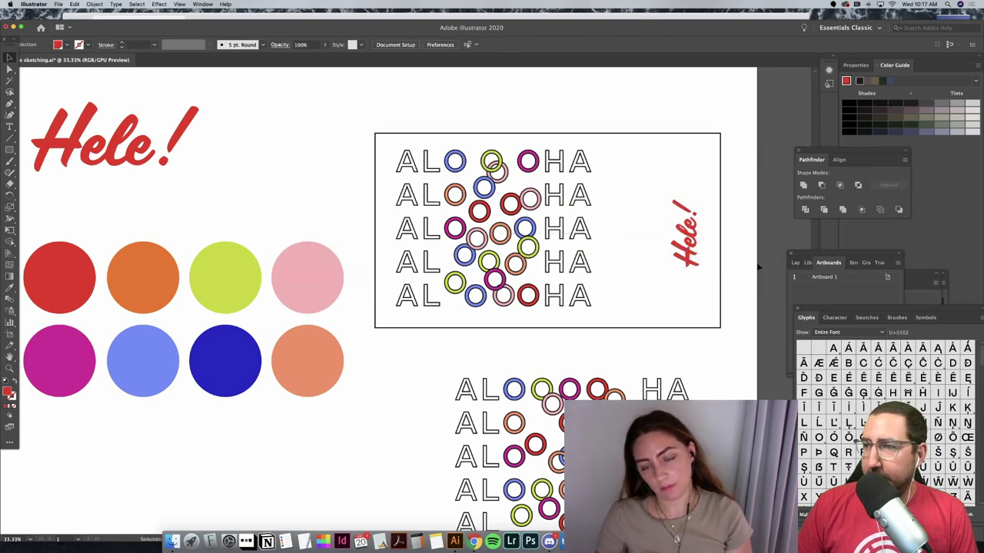
click(687, 243)
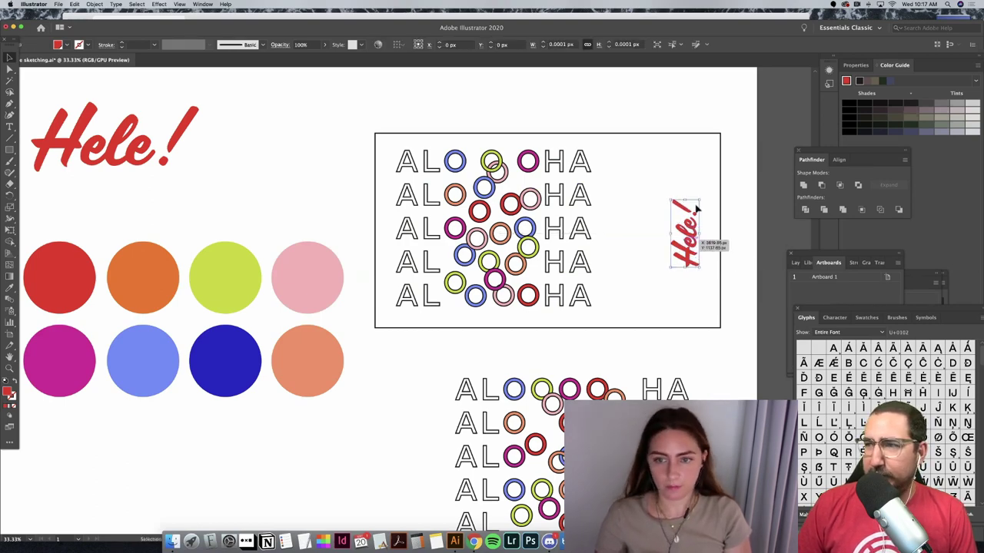
drag(719, 200, 694, 231)
click(759, 244)
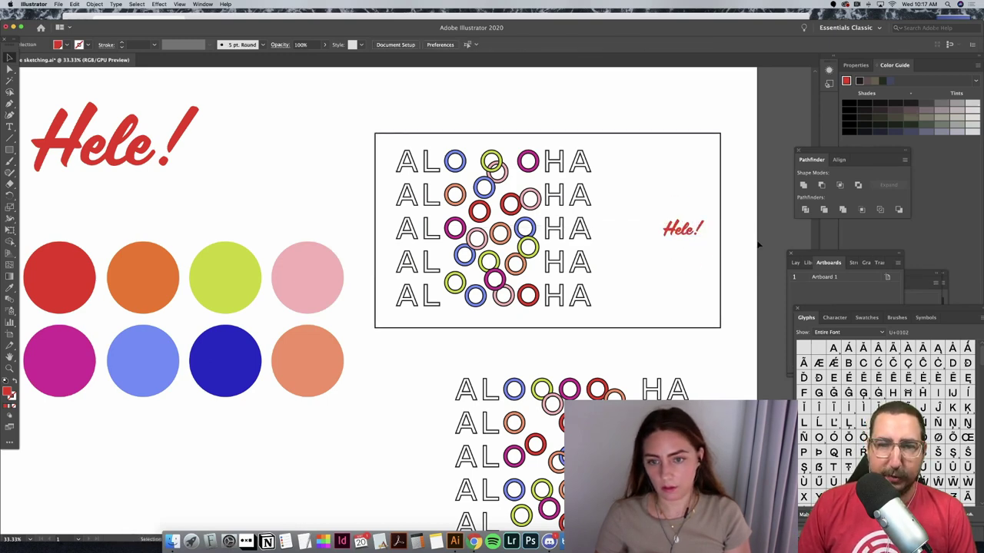
Step: Rotate the small Hele! back to vertical and move it slightly left and down
click(688, 235)
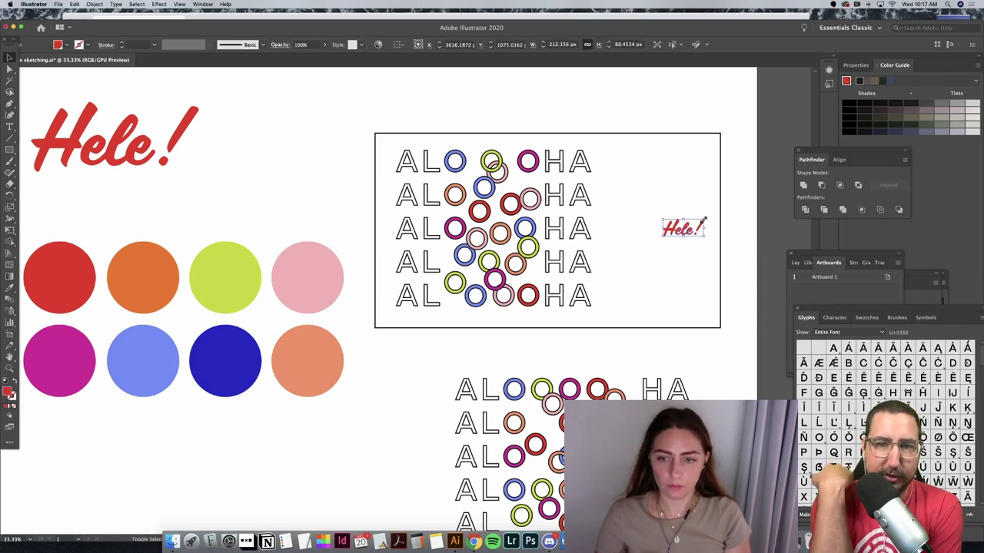
drag(704, 221, 666, 193)
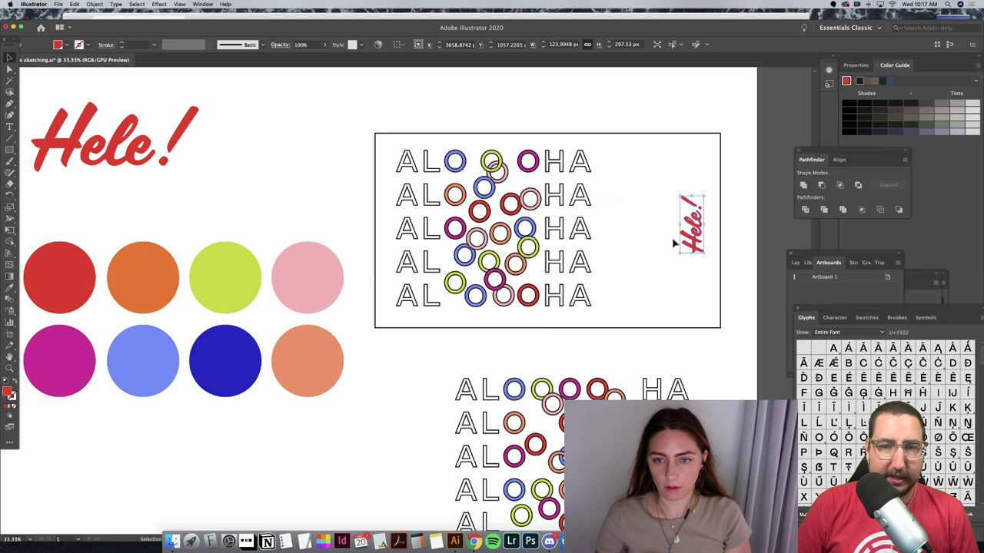
drag(702, 231, 691, 244)
click(725, 246)
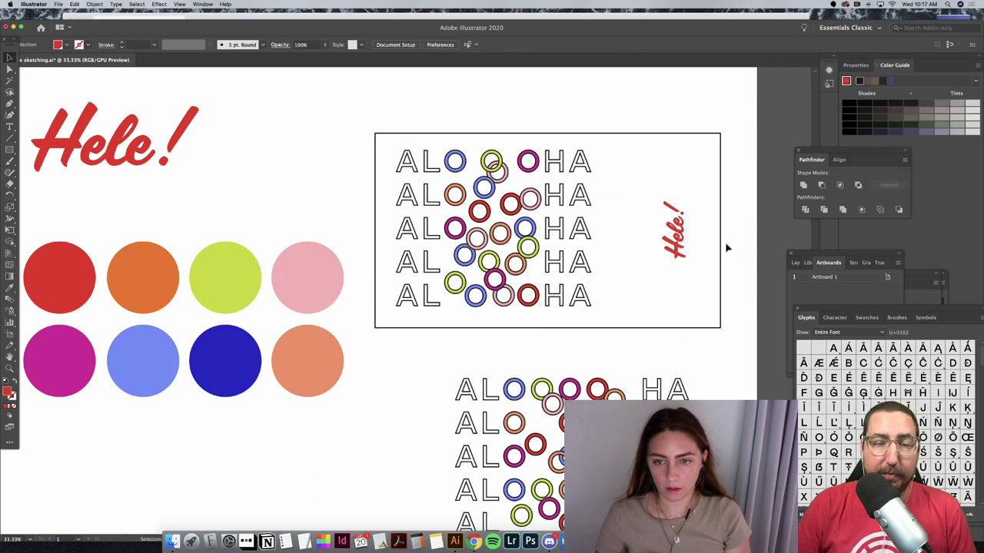
click(571, 268)
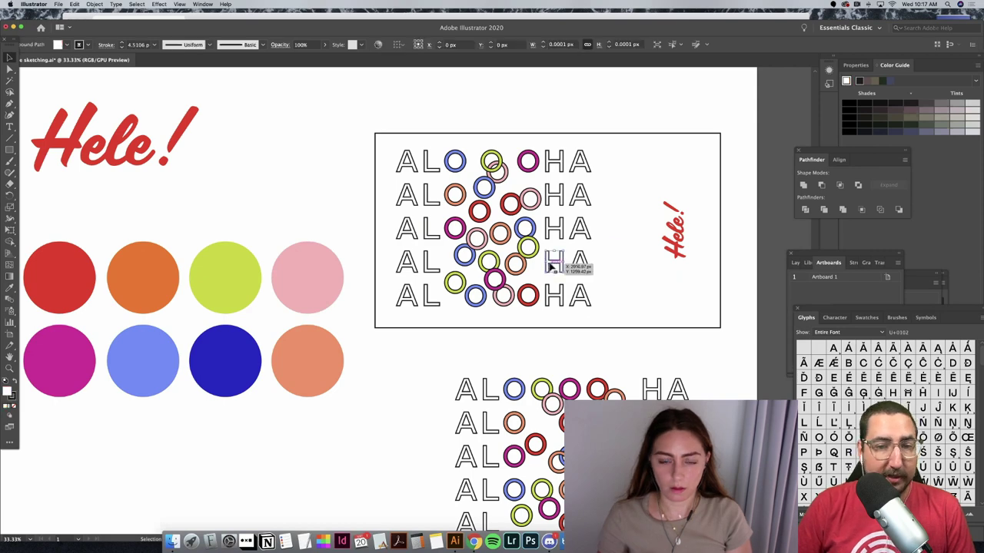
click(401, 161)
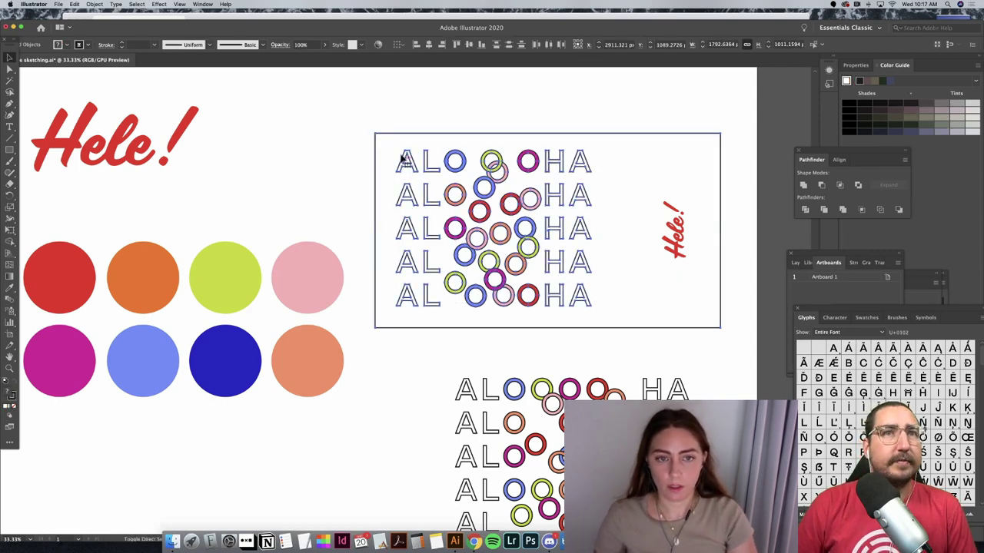
click(398, 158)
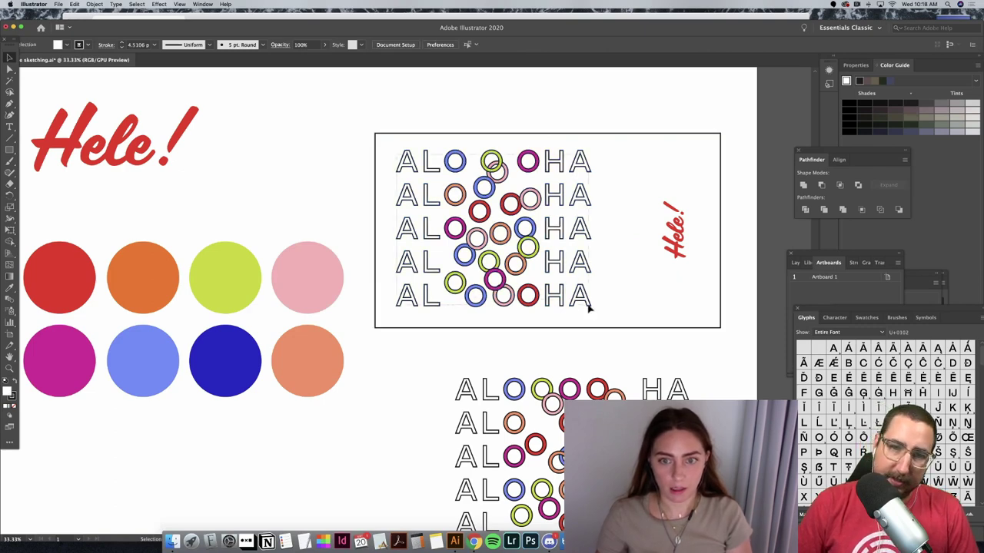
Step: Nudge the ALOHA lettering slightly right inside the framed artwork group
click(590, 309)
key(a)
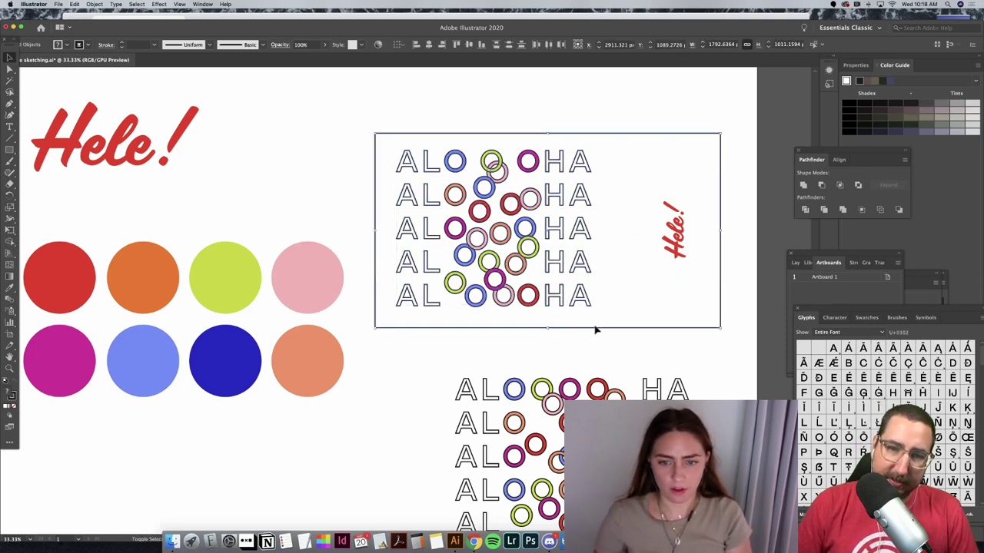
click(615, 318)
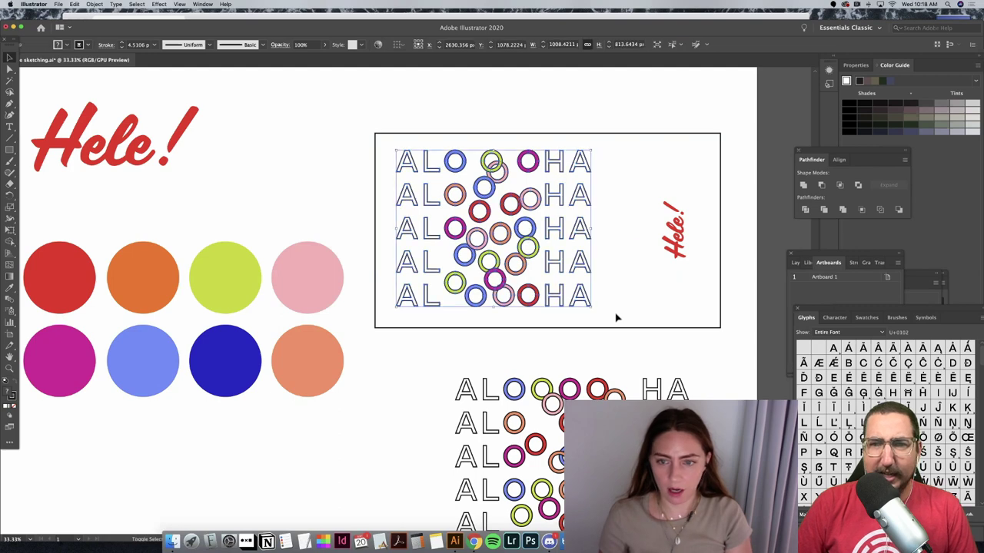
key(shift+Right)
key(shift+Right)
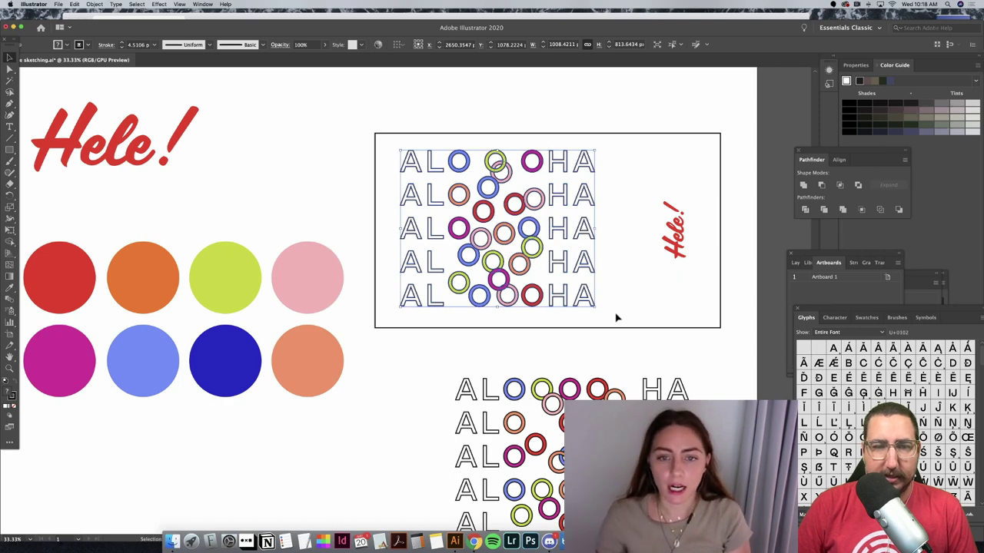
Step: Drag the second-row pink ring slightly up and left
click(582, 109)
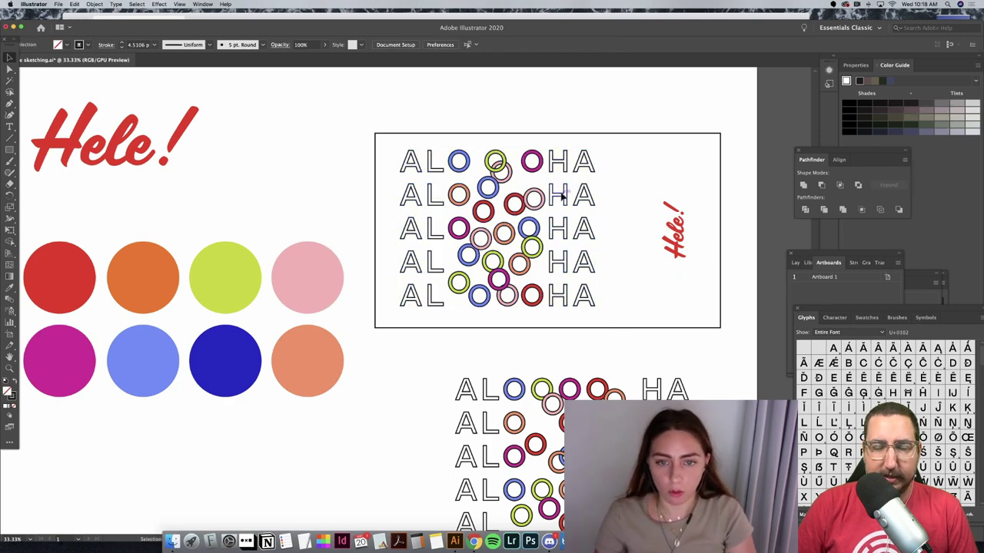
click(538, 205)
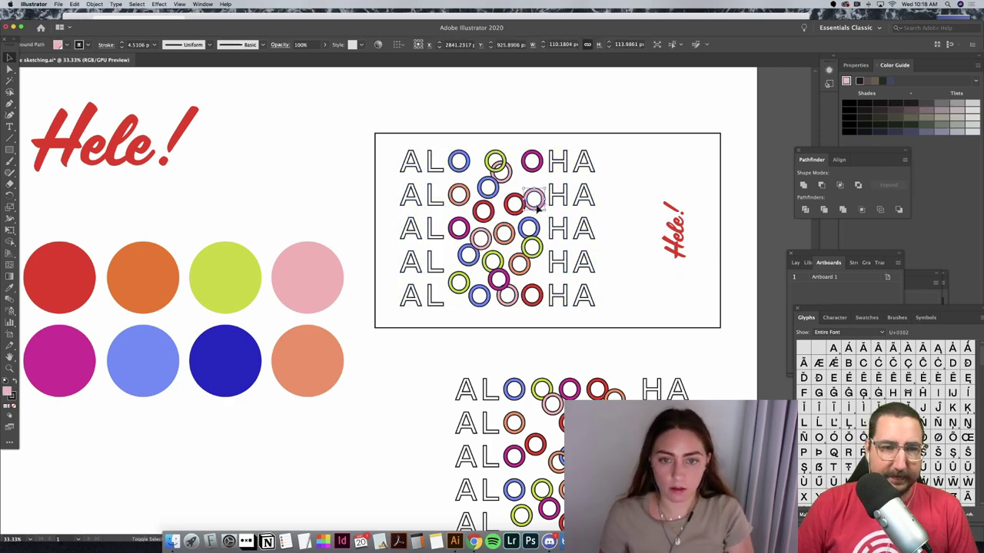
drag(539, 210, 536, 202)
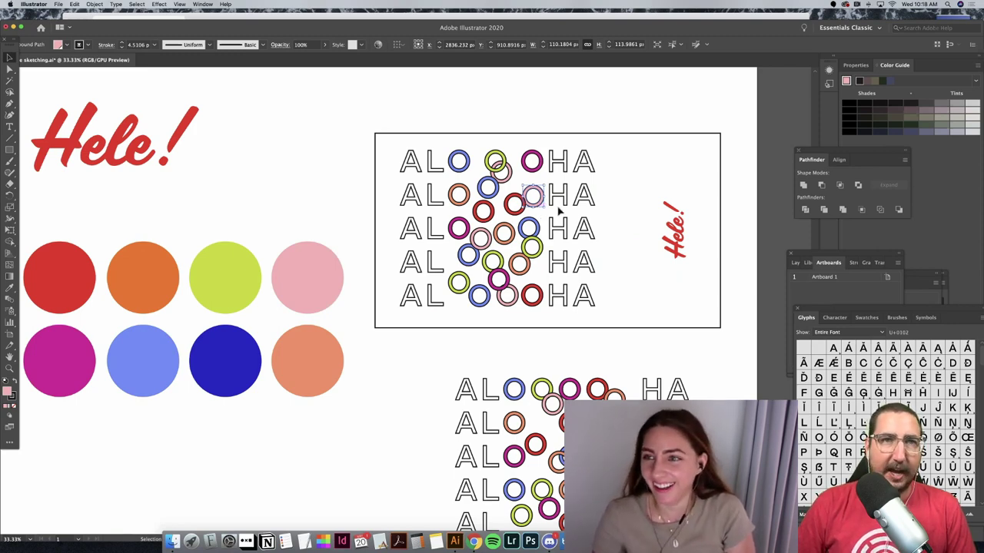
click(605, 309)
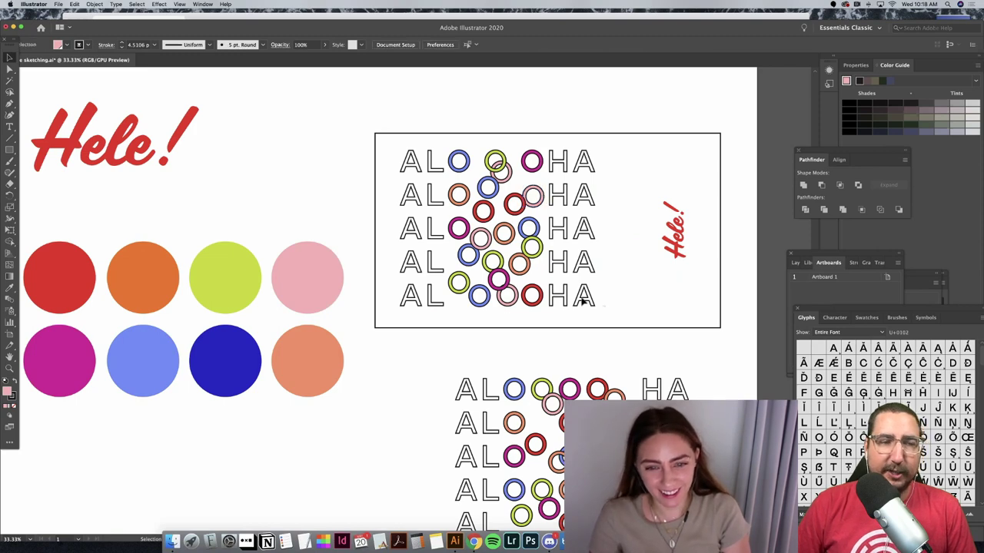
Step: Nudge the bottom-row pink ring up, then select the neighbouring blue and red rings
click(505, 299)
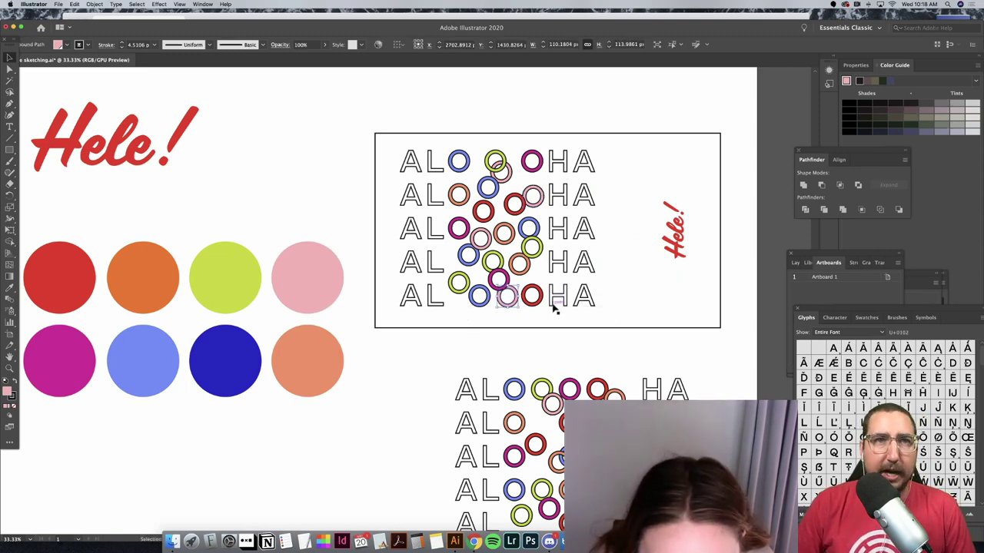
key(Up)
key(Up)
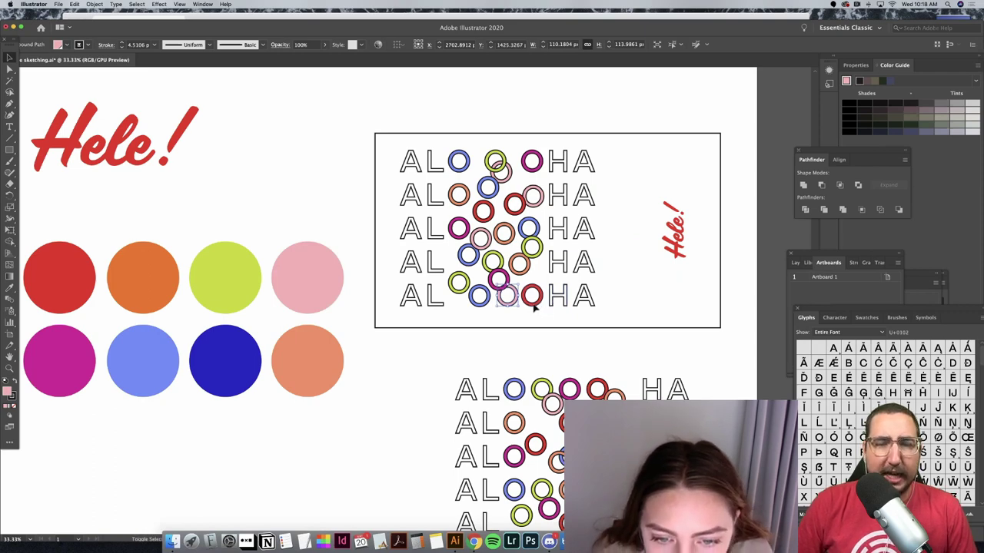
shift+click(533, 305)
shift+click(479, 305)
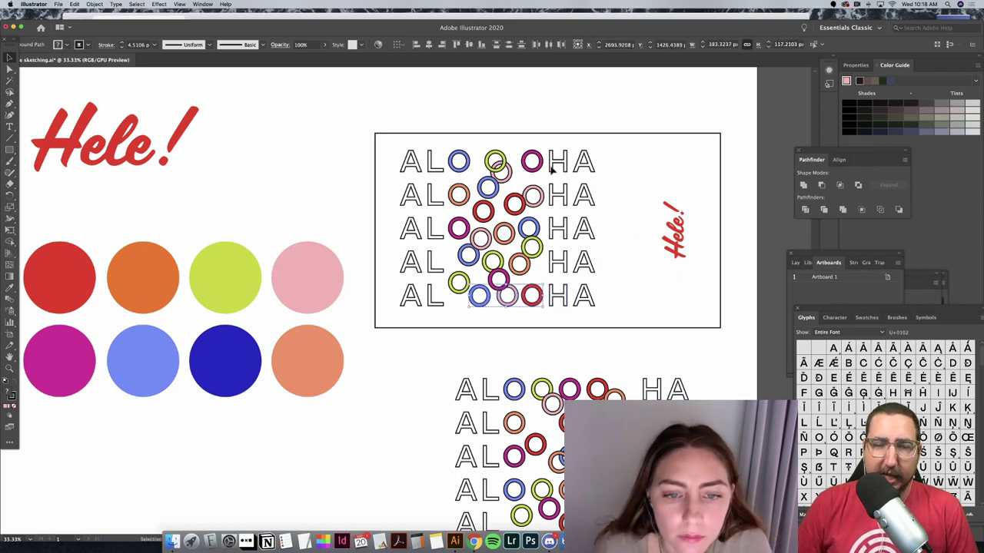
click(487, 114)
Step: Raise the fourth-row green ring slightly and select all artwork in the ALOHA frame
click(503, 282)
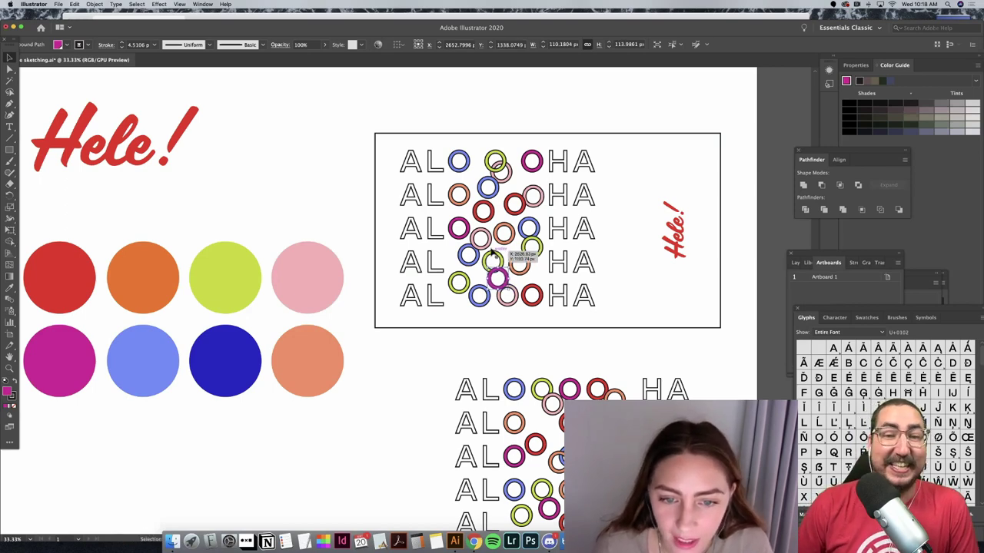
click(493, 259)
drag(492, 260, 493, 258)
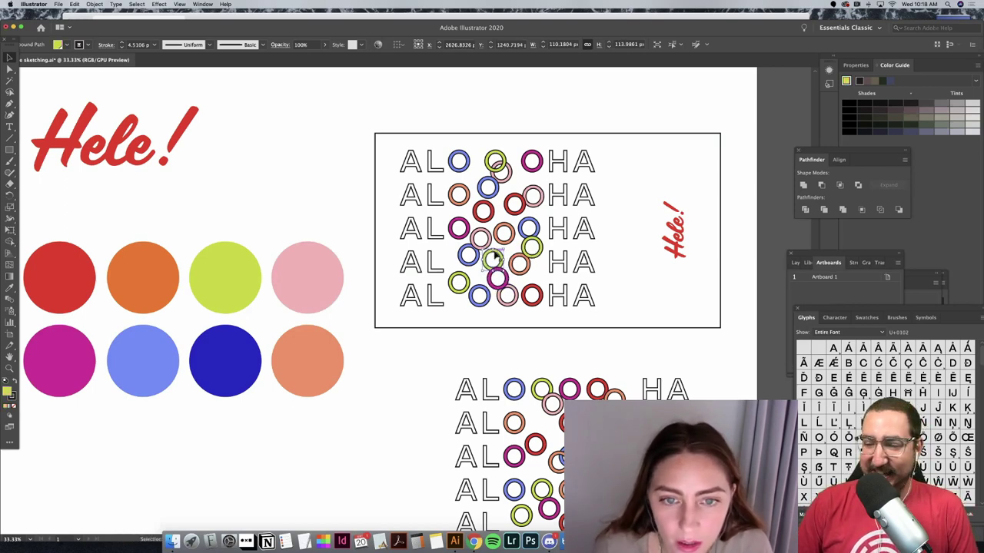
click(504, 115)
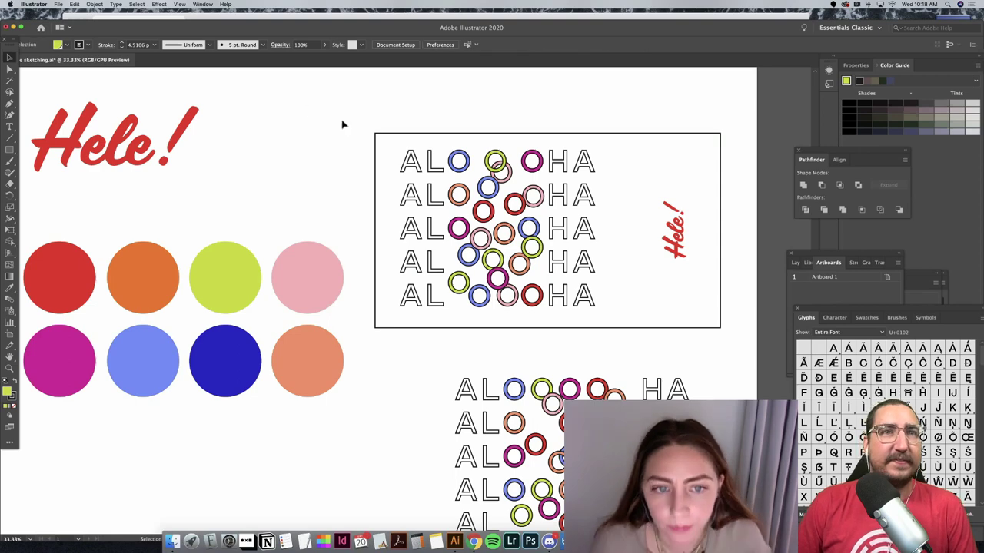
drag(359, 121, 727, 336)
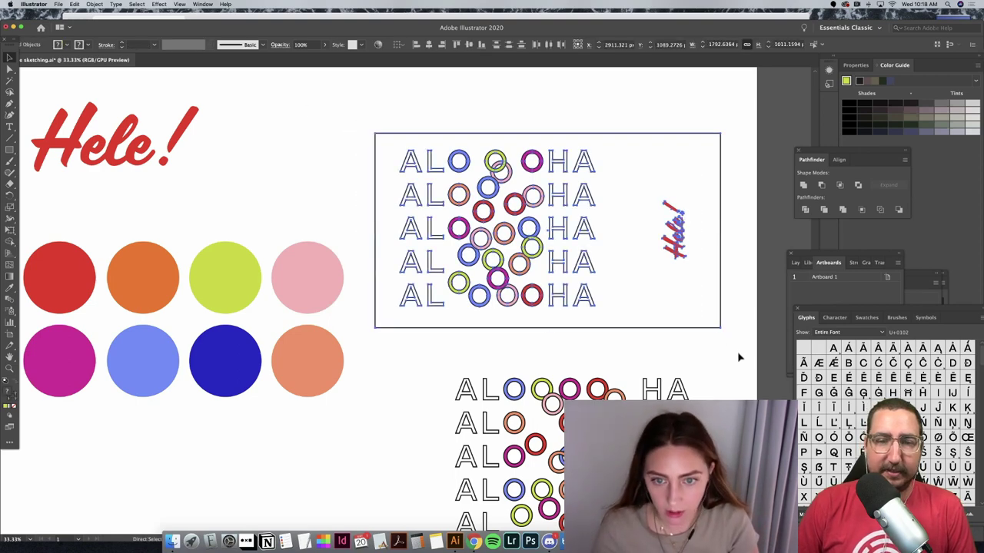
Step: Zoom out to 16.67% and drag the lower ALOHA group to the right, off the artboard
key(super+minus)
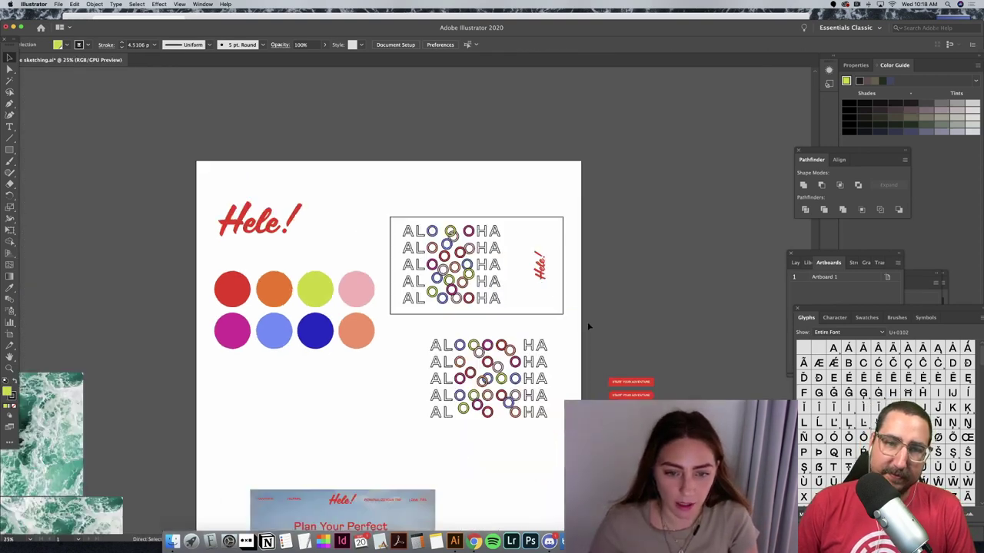
key(super+minus)
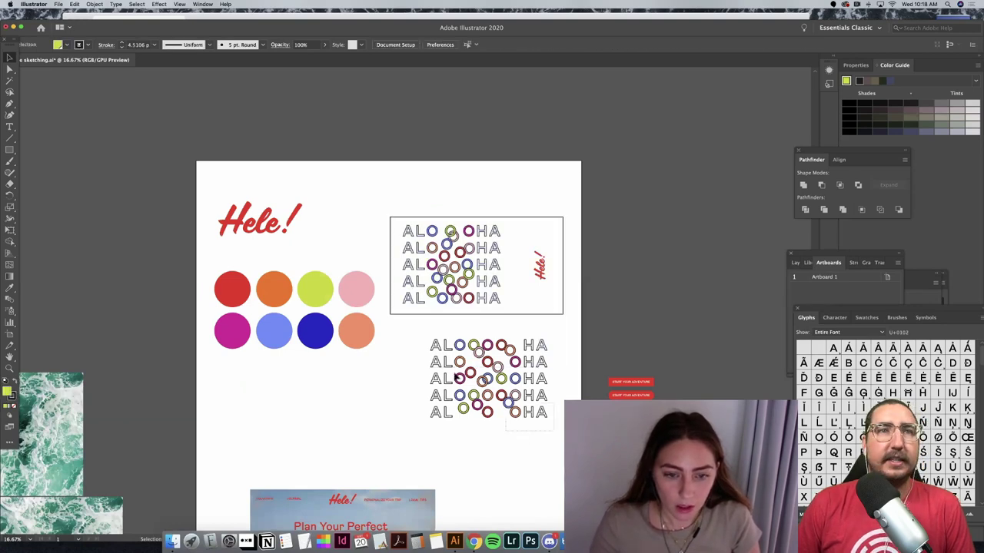
click(447, 373)
drag(600, 235, 662, 222)
click(490, 351)
Step: Scroll down to the Hele! mockup and check the people and desk illustrations in How it works
scroll(489, 351, left, 5)
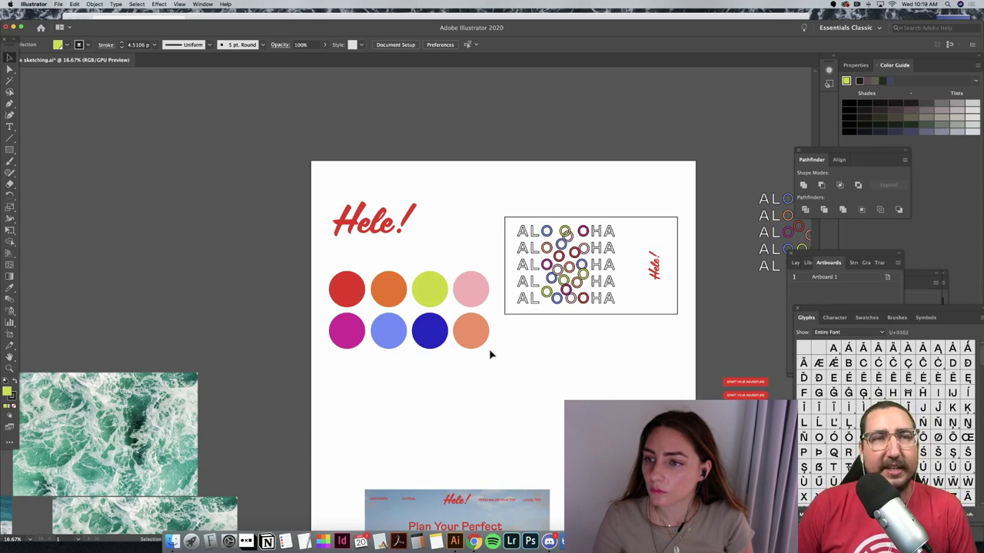
scroll(490, 354, down, 5)
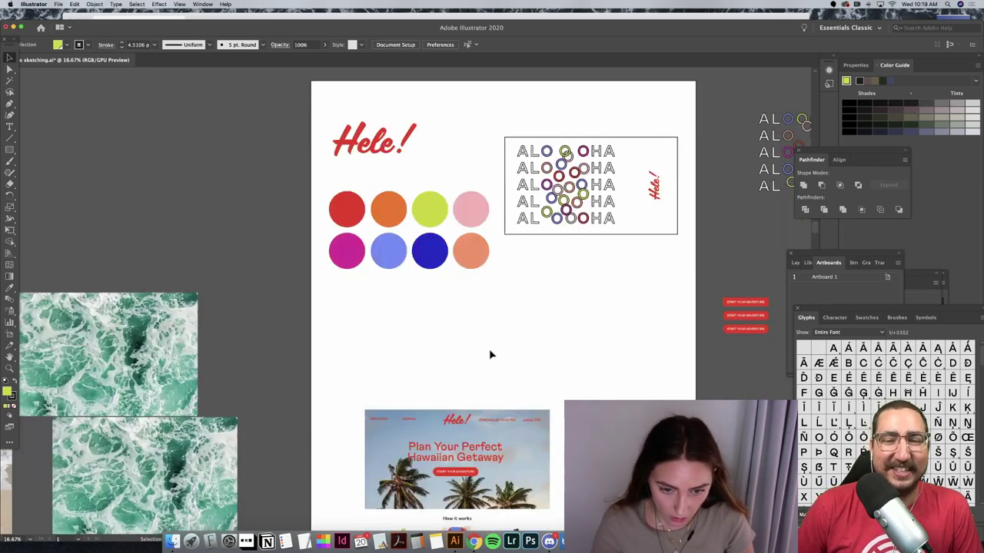
scroll(491, 354, down, 3)
scroll(461, 377, down, 6)
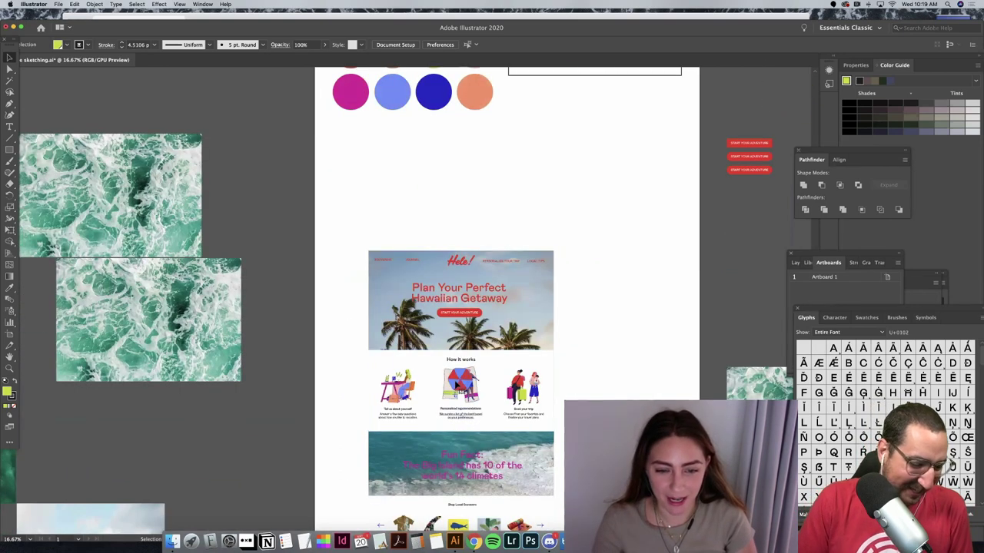
click(441, 394)
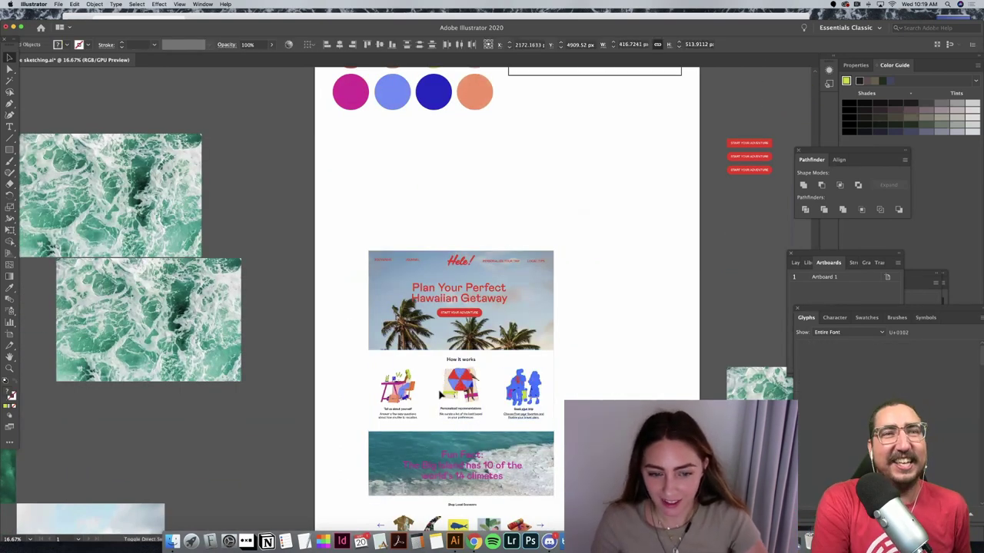
click(441, 394)
click(397, 386)
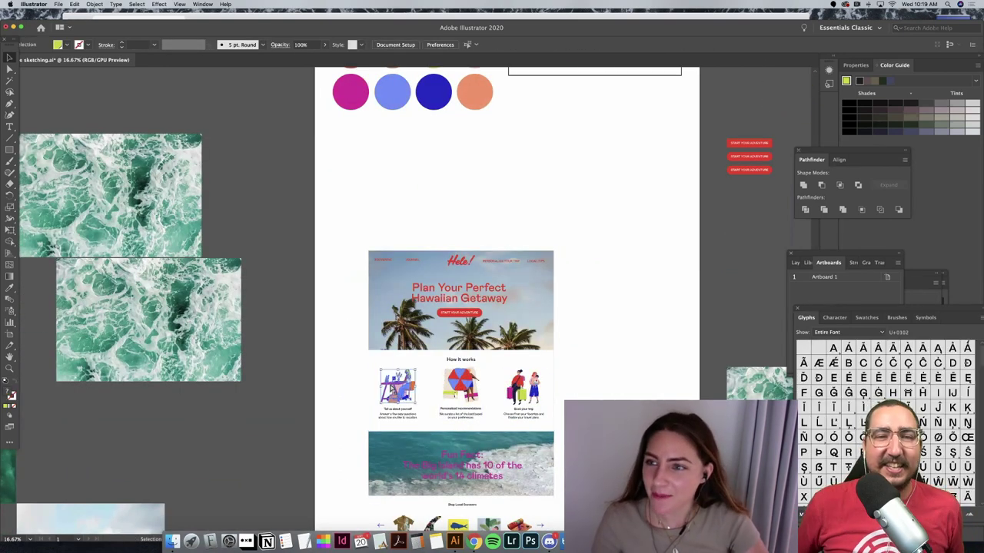
click(636, 386)
Step: Zoom in on the How it works section, trying a desk illustration resize that is undone
key(super+equal)
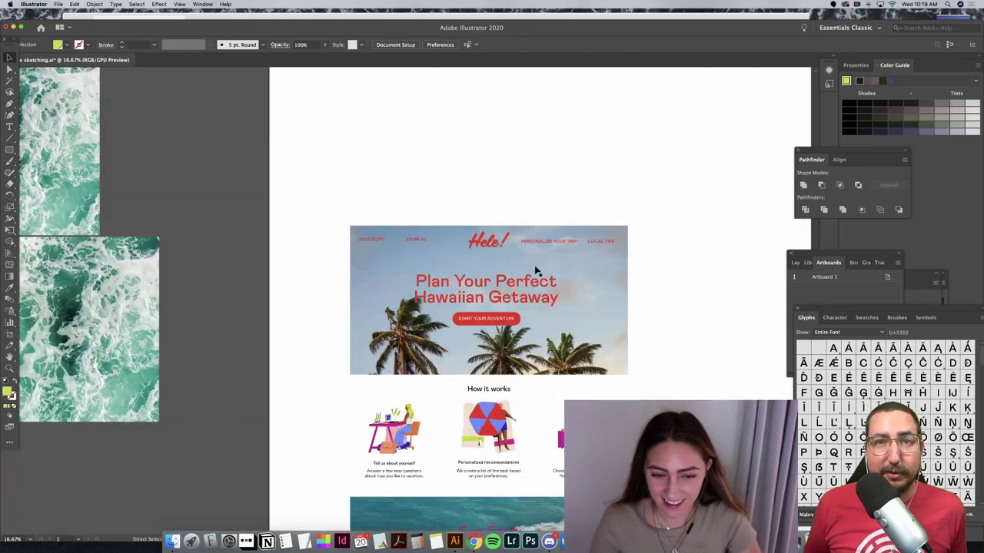
key(super+equal)
key(super+equal)
scroll(490, 442, down, 5)
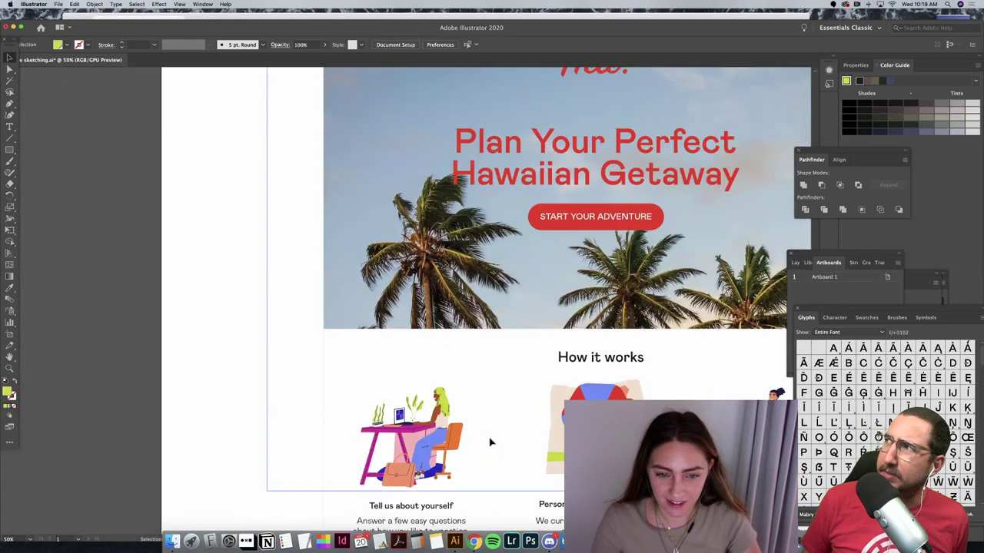
scroll(491, 442, down, 3)
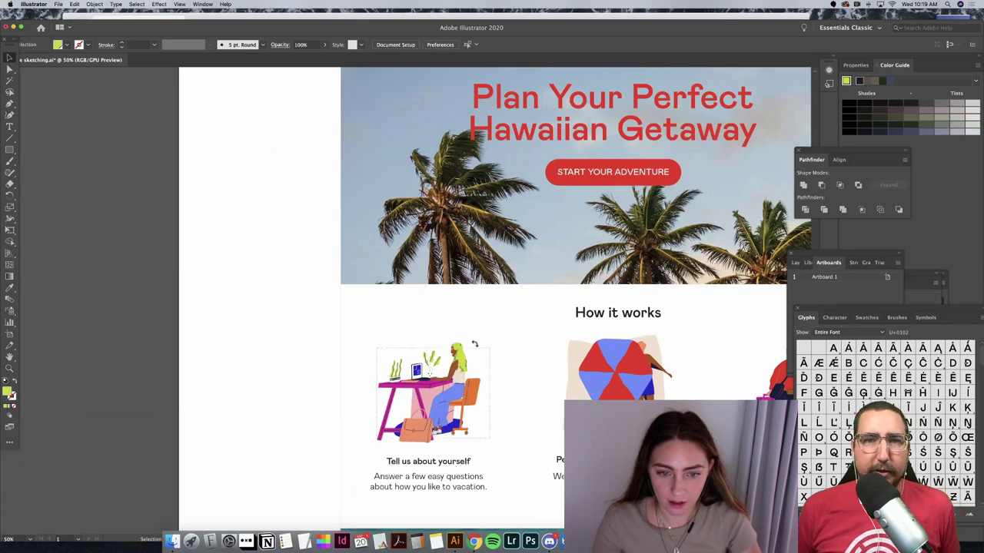
drag(474, 343, 461, 361)
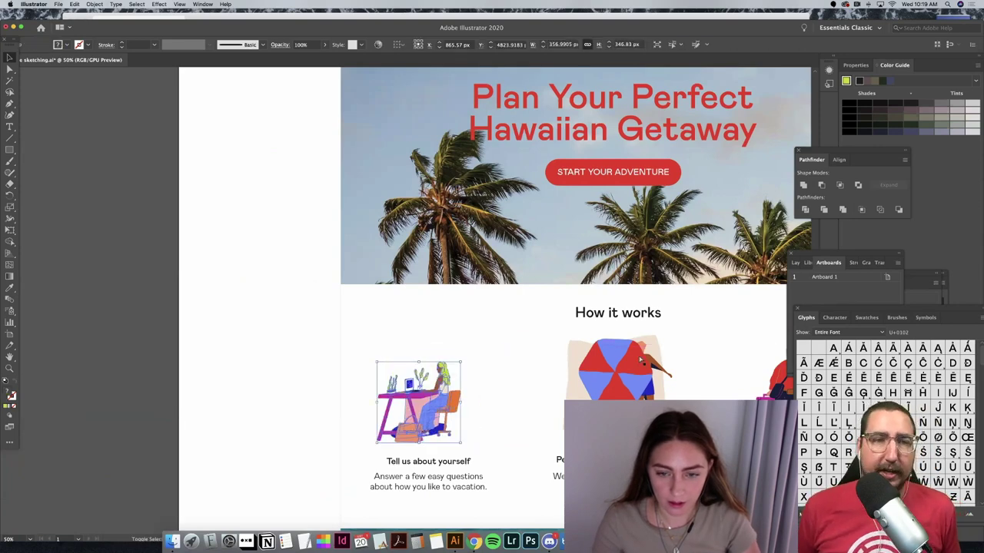
key(super+z)
Step: Marquee-select the whole desk illustration and nudge it left
click(638, 354)
scroll(750, 377, right, 2)
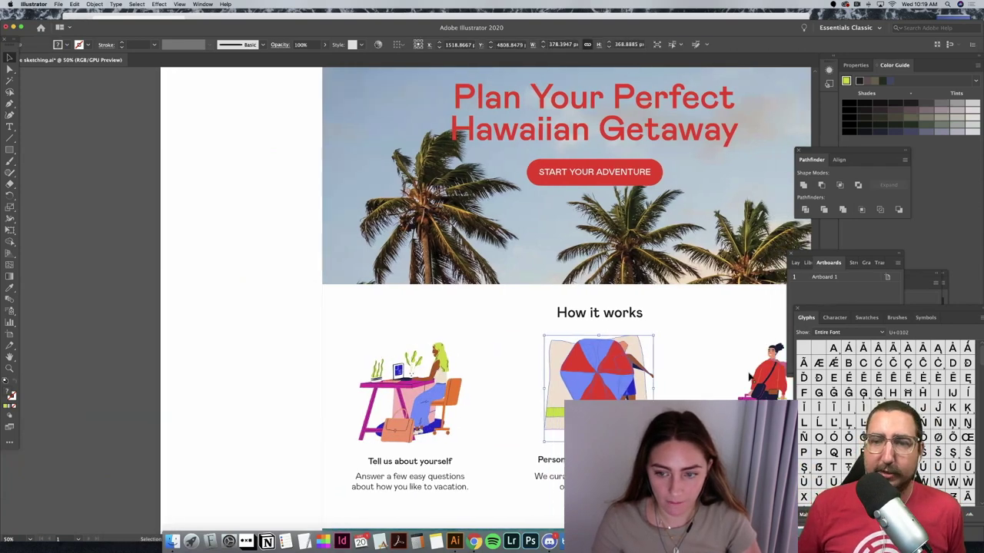
scroll(750, 376, right, 2)
drag(764, 381, 327, 344)
drag(384, 415, 379, 419)
key(super+z)
drag(348, 345, 446, 443)
key(shift+Left)
key(shift+Left)
key(shift+Left)
key(shift+Left)
key(shift+Left)
key(shift+Left)
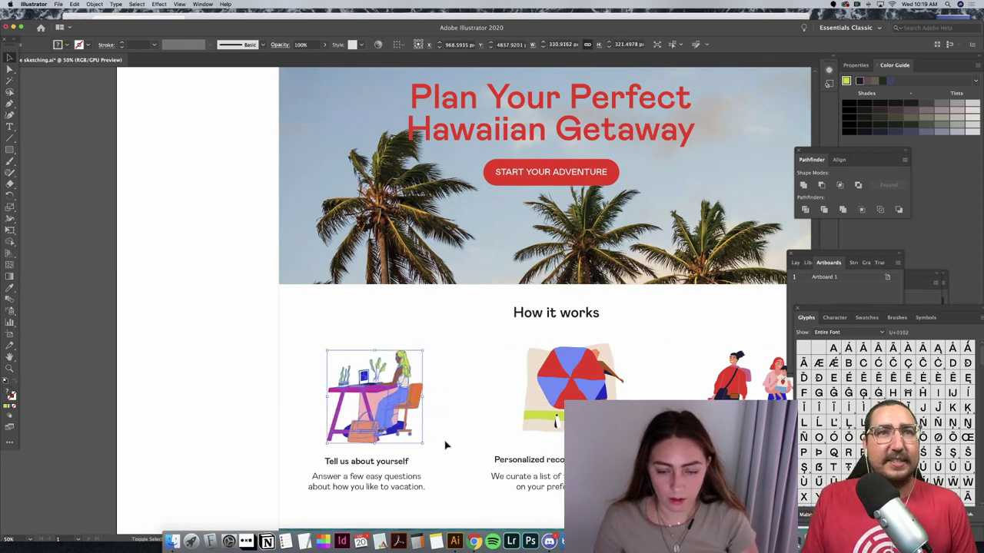
Step: Shrink the umbrella illustration from its corner and move it slightly higher
click(540, 382)
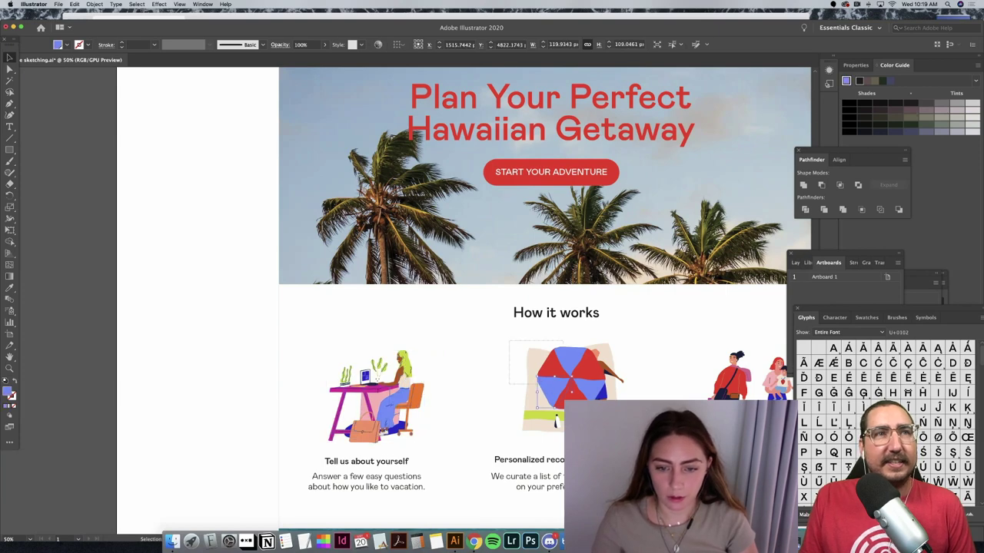
click(615, 348)
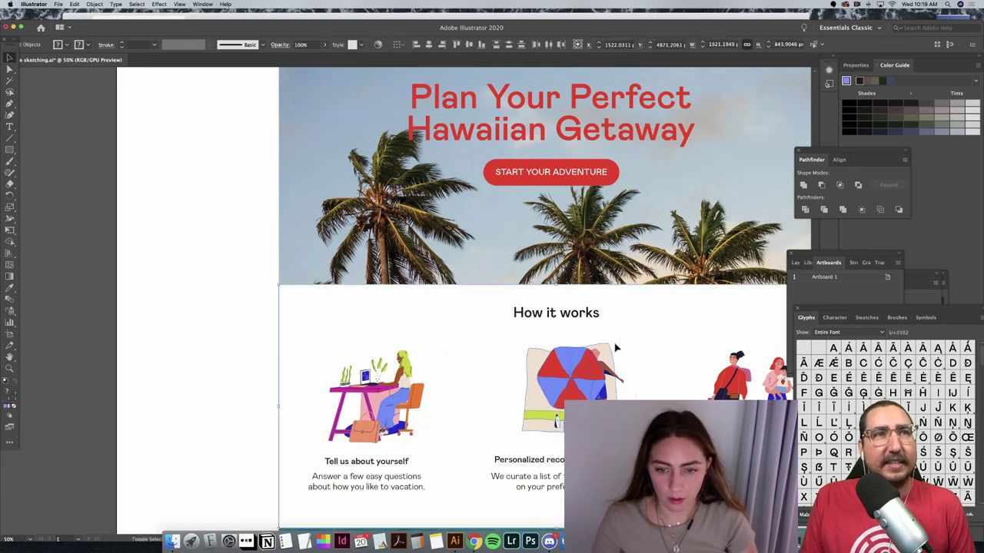
click(478, 334)
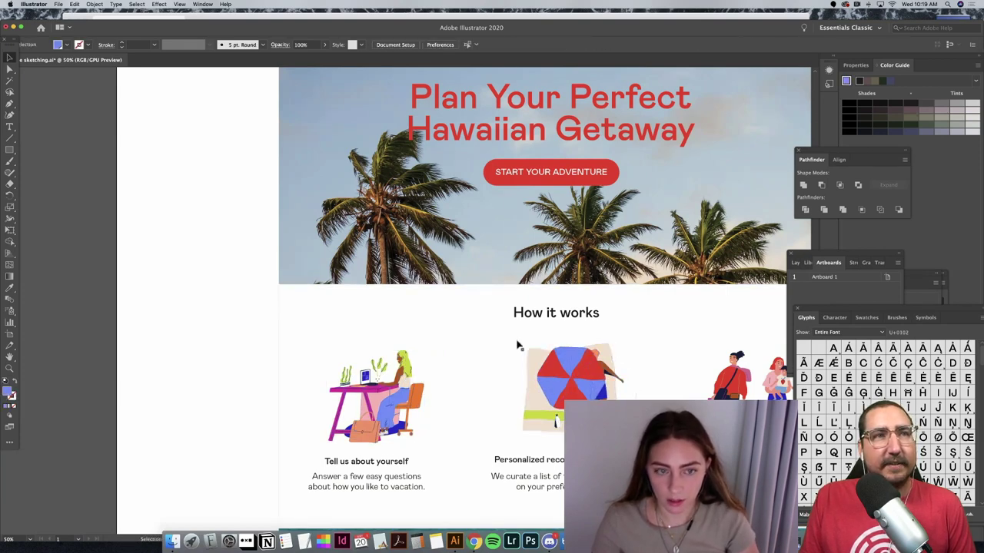
click(280, 335)
click(508, 366)
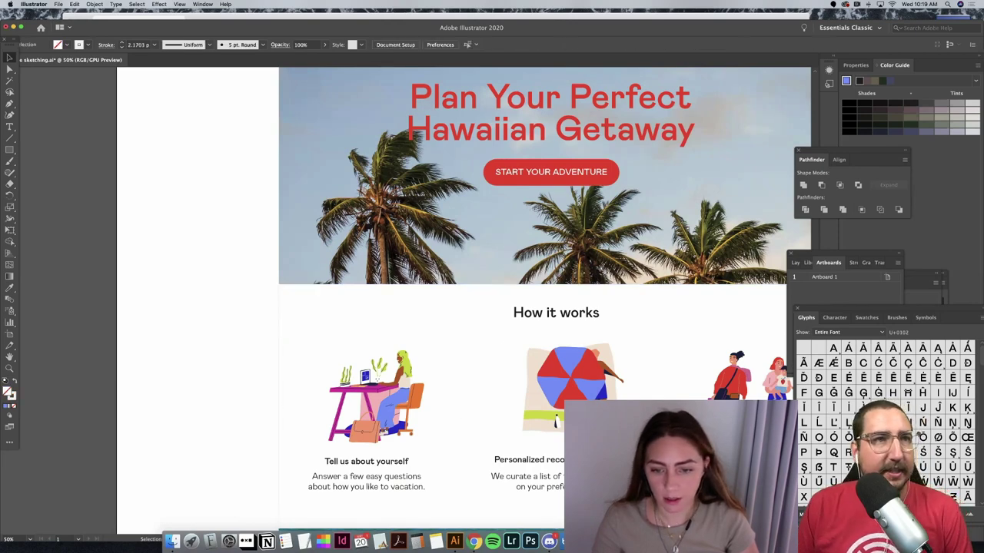
click(614, 329)
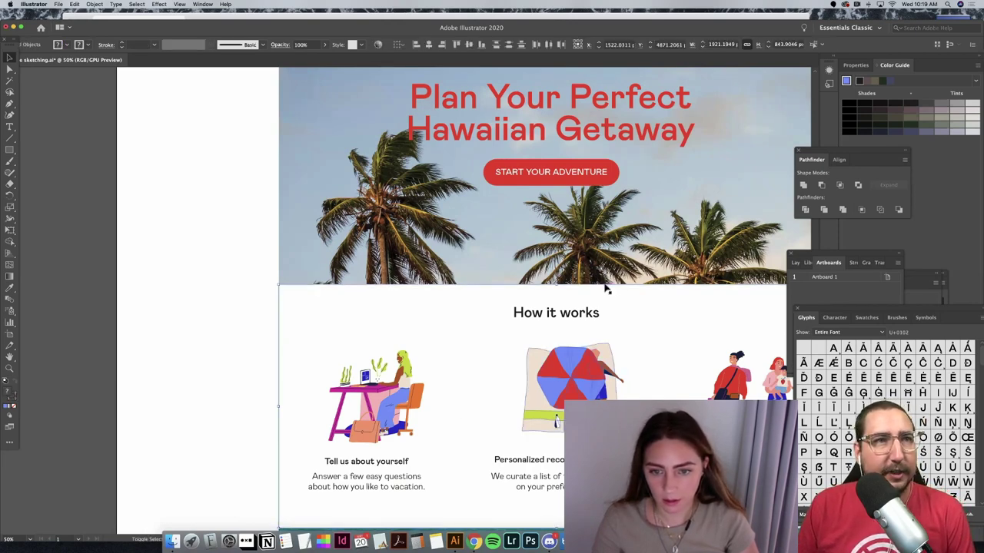
click(621, 355)
drag(613, 351, 612, 355)
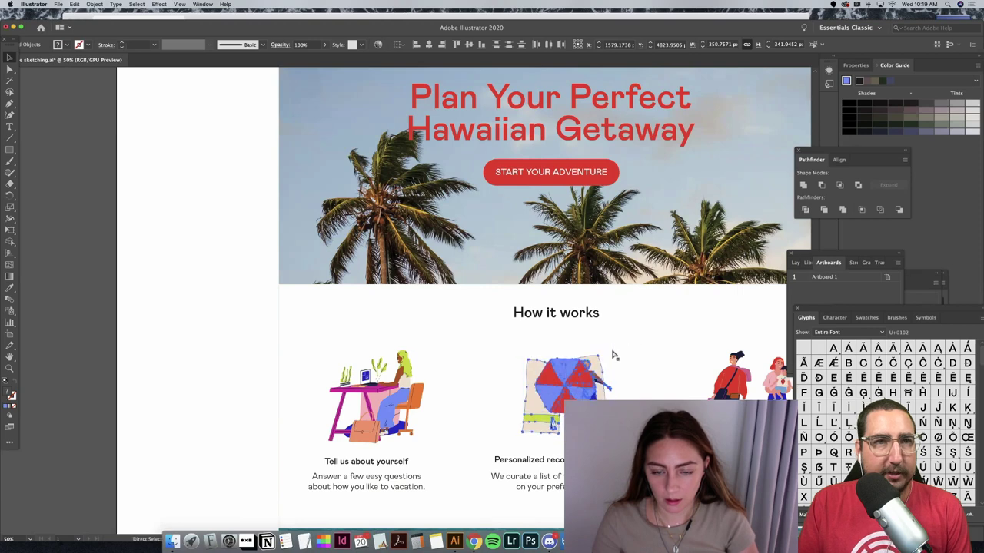
drag(576, 389, 582, 380)
Step: Scale the family illustration down proportionally and nudge it slightly upward
scroll(584, 362, right, 5)
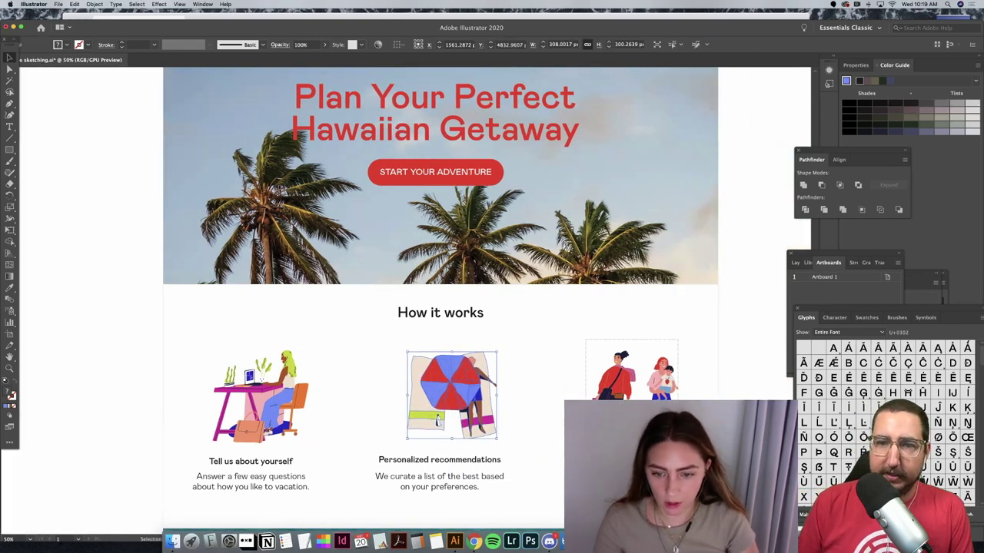
click(645, 297)
click(662, 365)
drag(678, 345, 665, 364)
drag(605, 398, 610, 393)
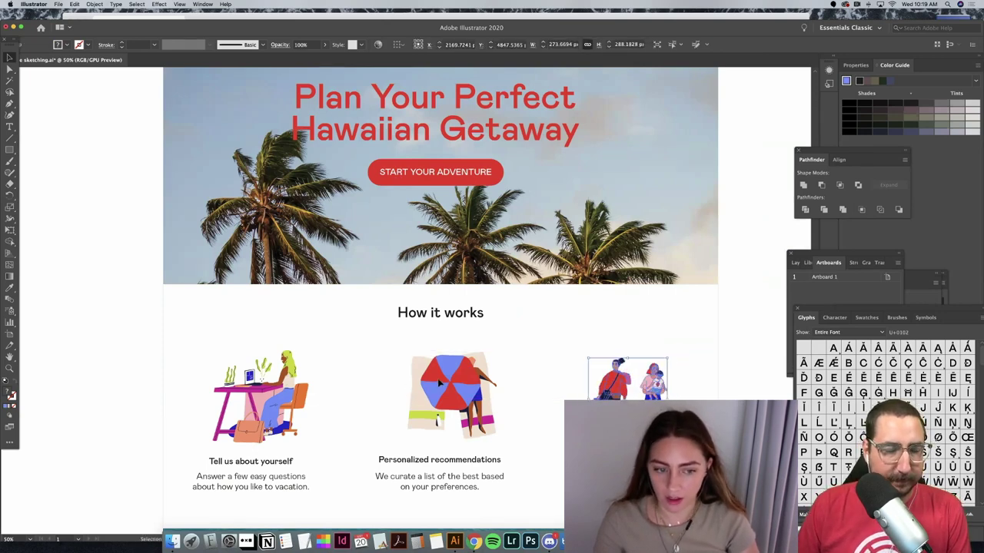
click(449, 388)
click(299, 367)
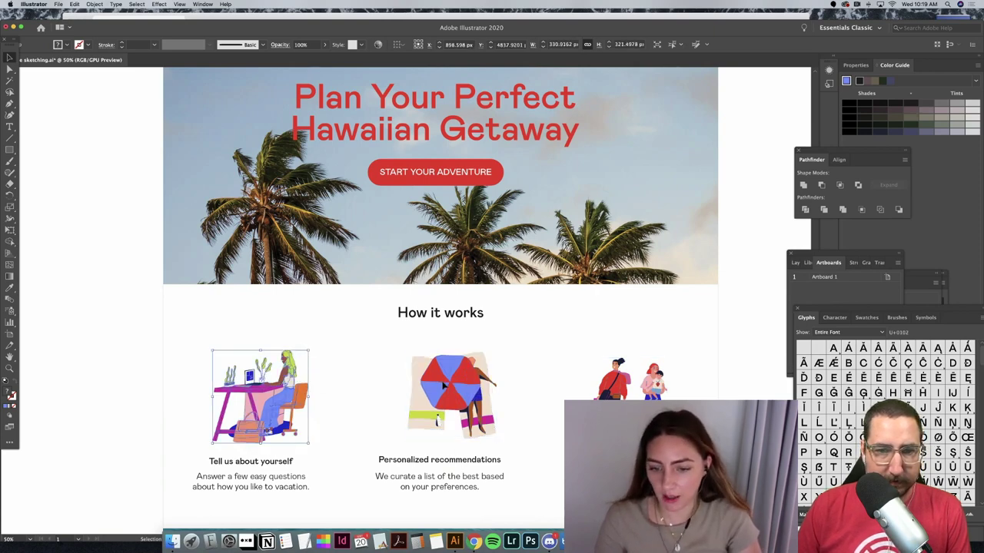
click(750, 370)
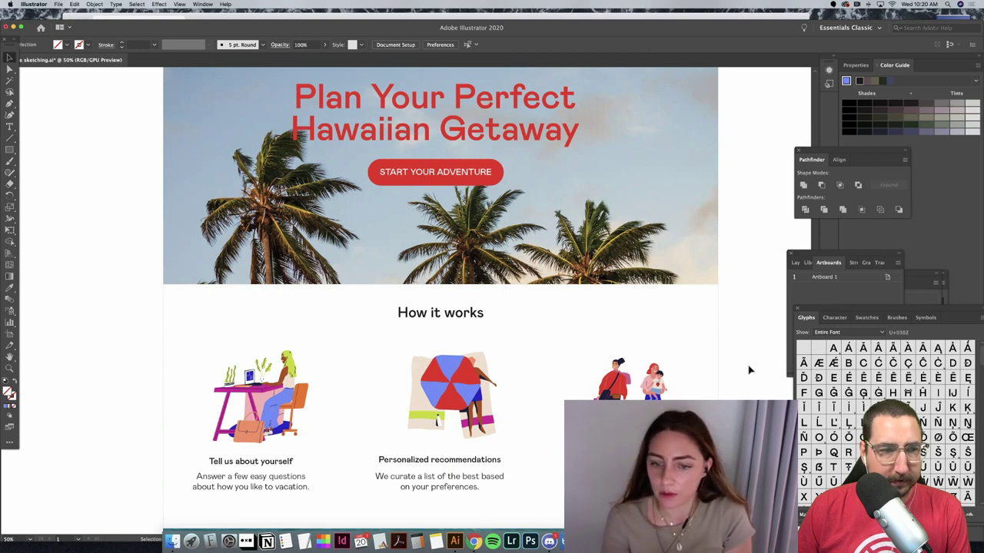
Step: Select the family, umbrella and desk illustrations and align them with each other
scroll(738, 374, left, 1)
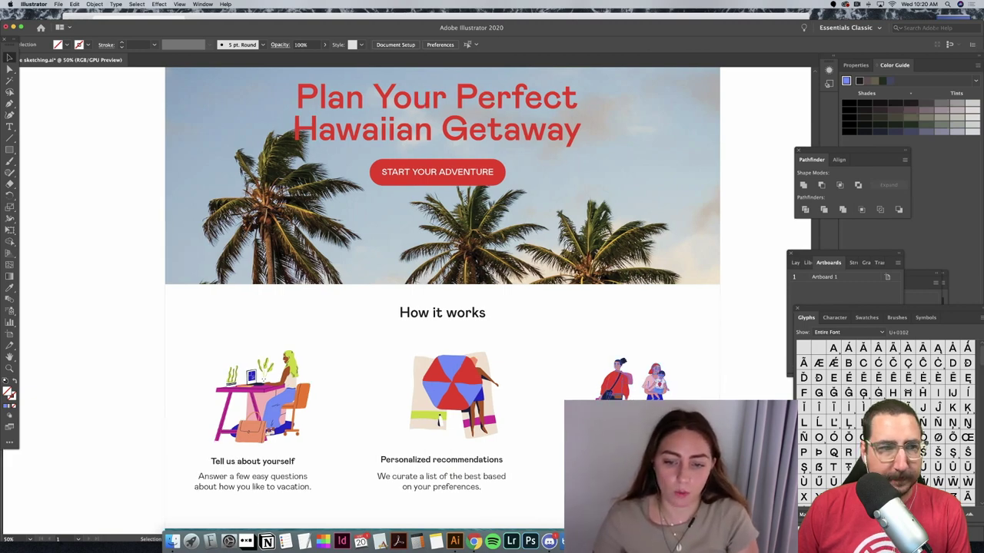
click(608, 392)
shift+click(416, 390)
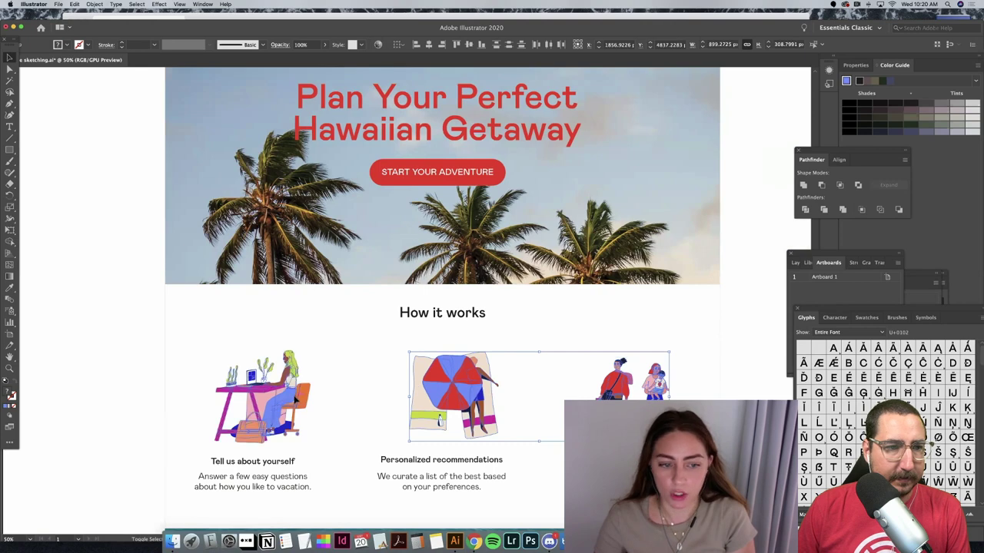
shift+click(300, 400)
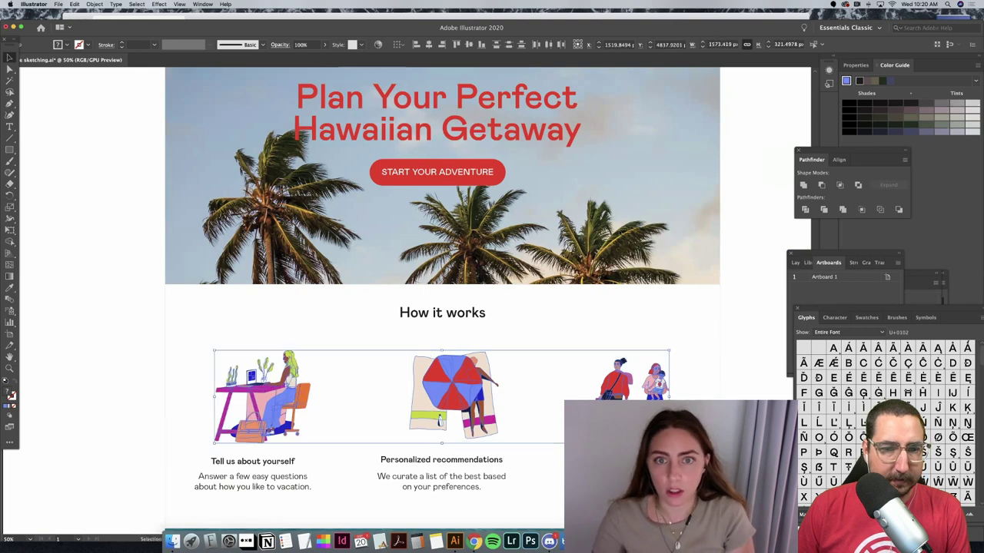
click(509, 44)
click(740, 299)
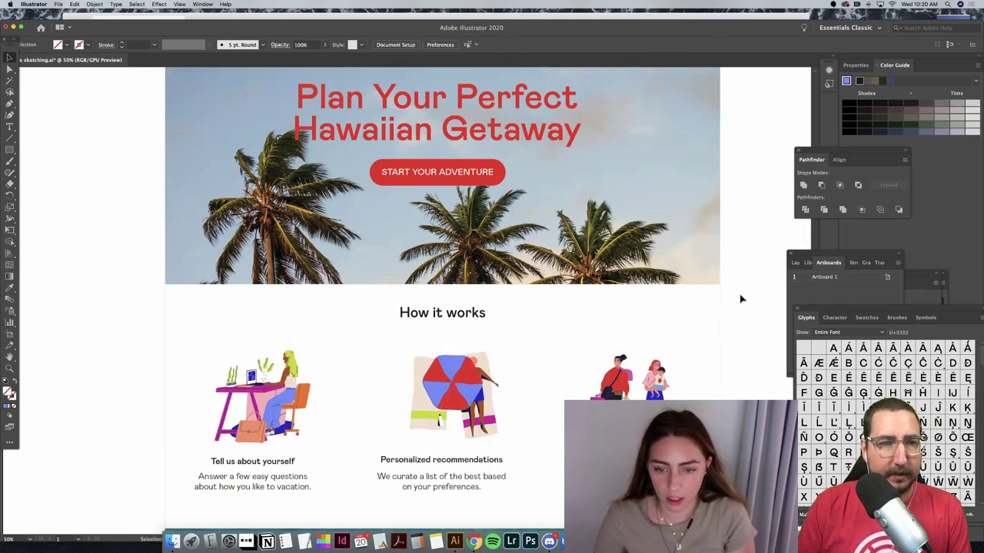
scroll(740, 299, down, 3)
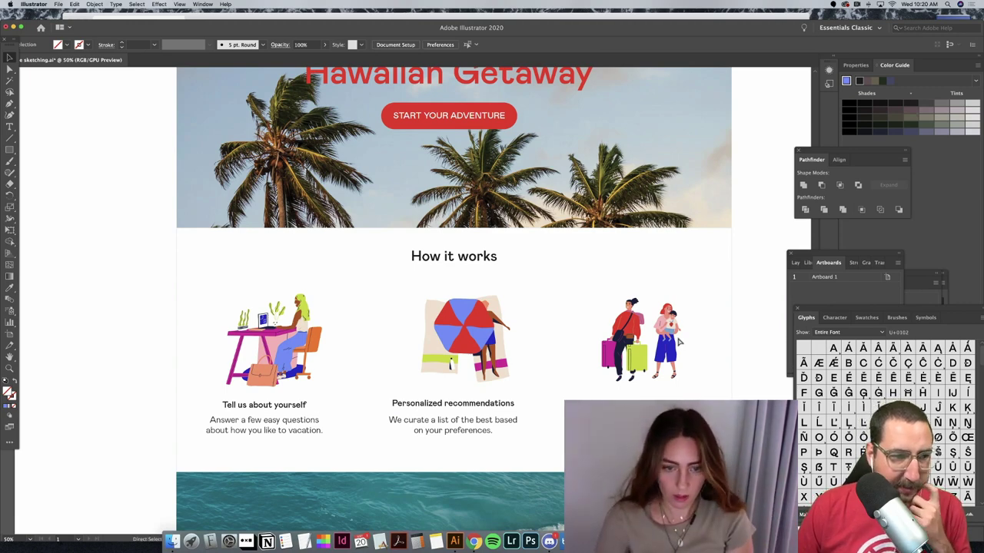
key(super+minus)
key(super+minus)
Step: Resize the pink footer's contact text, trying 800 then 79 pt, and set its weight to Medium
scroll(703, 198, down, 1)
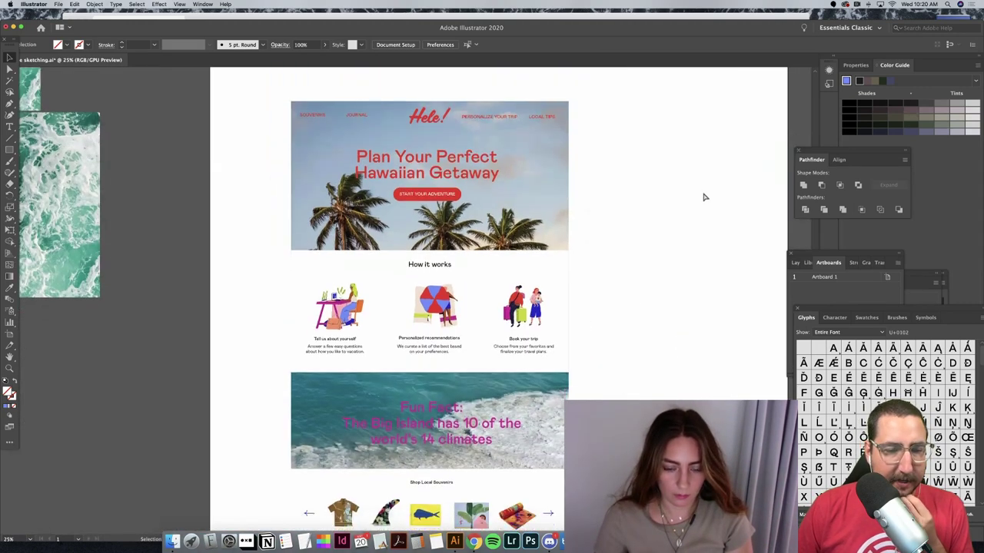
scroll(703, 197, down, 5)
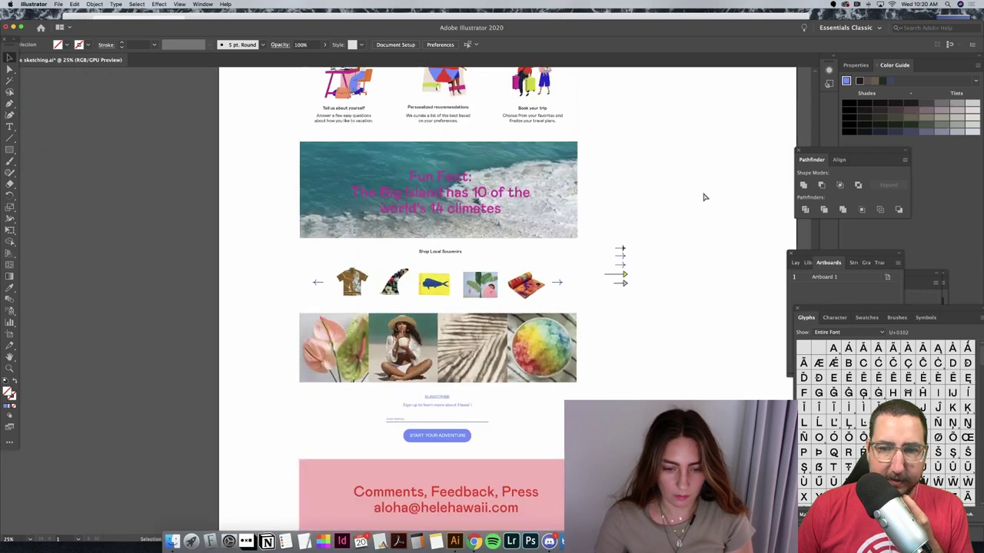
click(463, 507)
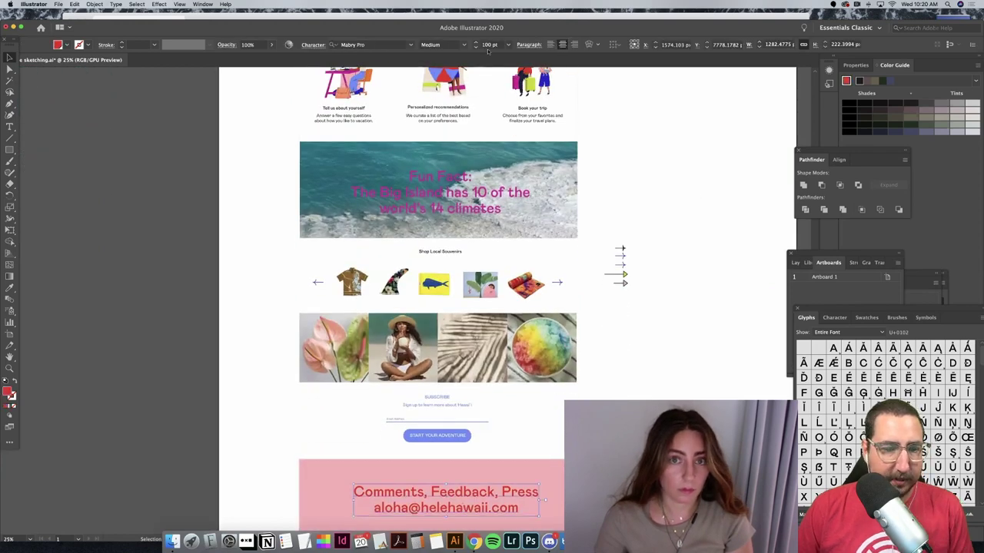
text(8)
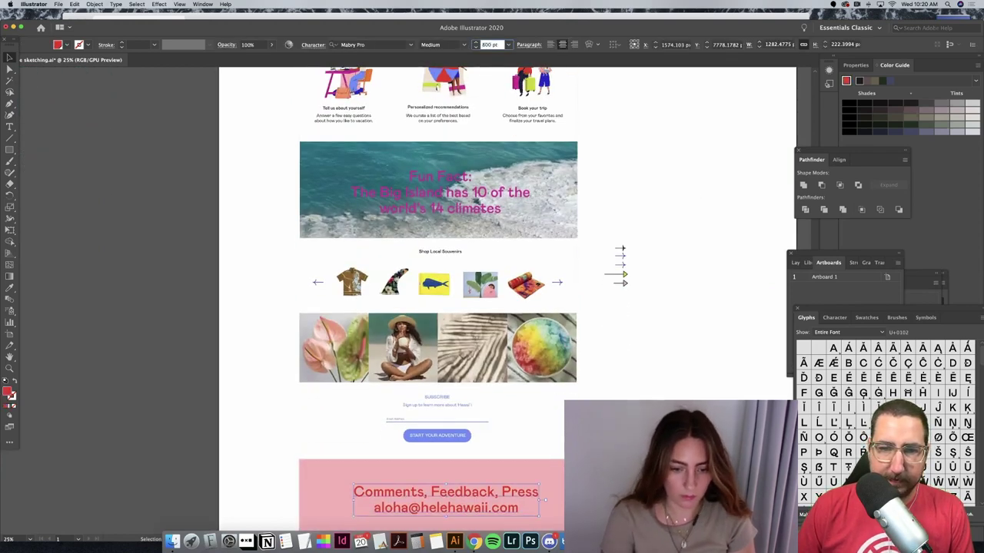
text(00)
key(Return)
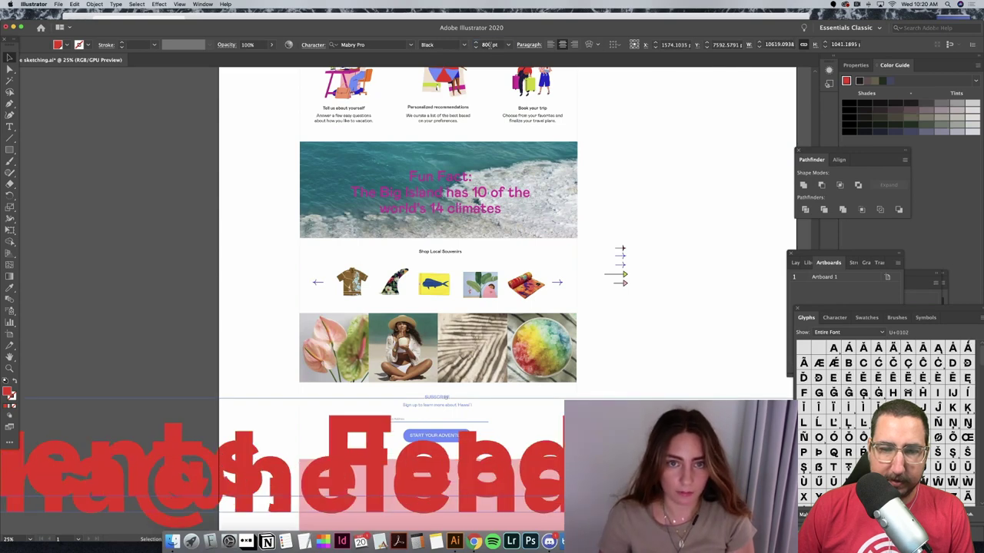
text(79)
key(Return)
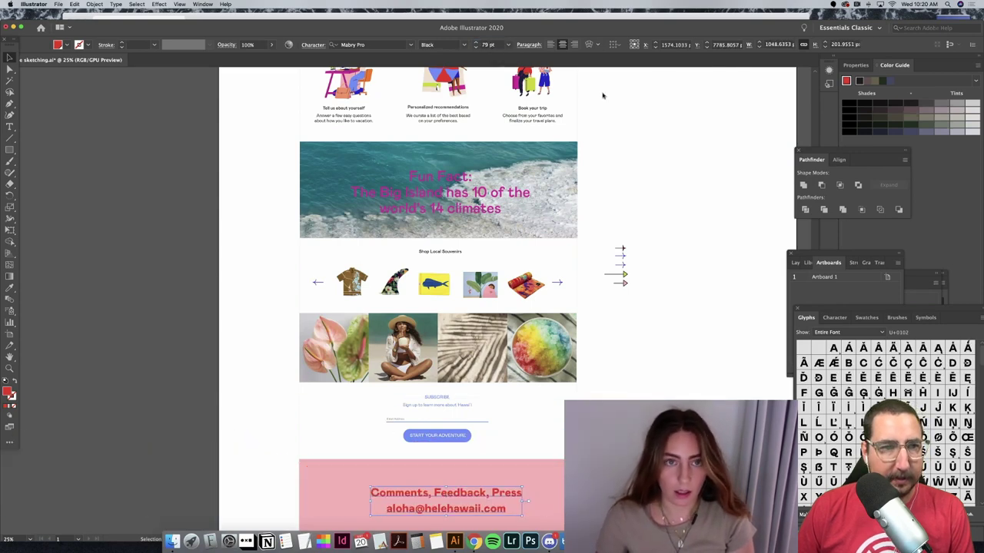
click(464, 45)
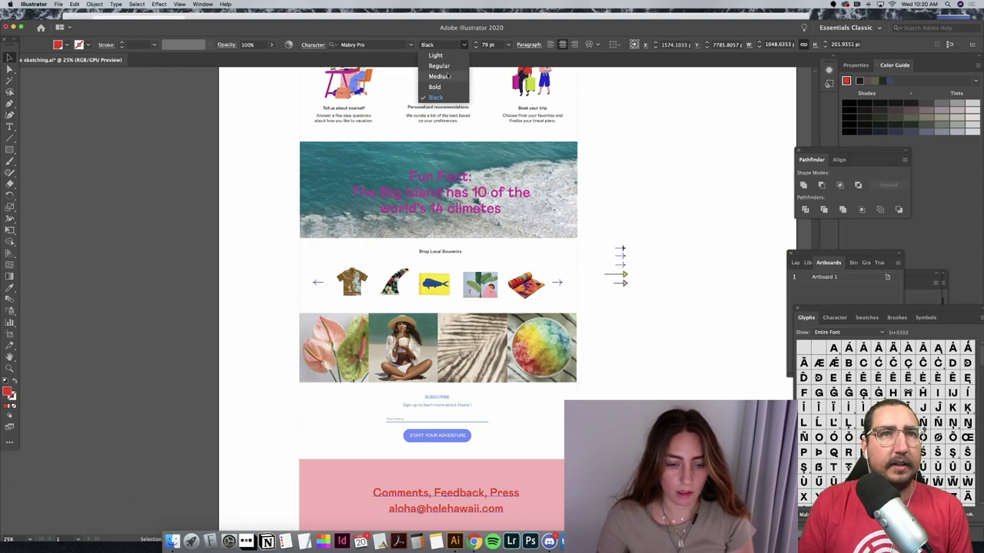
click(449, 77)
Step: Reduce the footer text's leading and set its font size to 70 pt
click(313, 45)
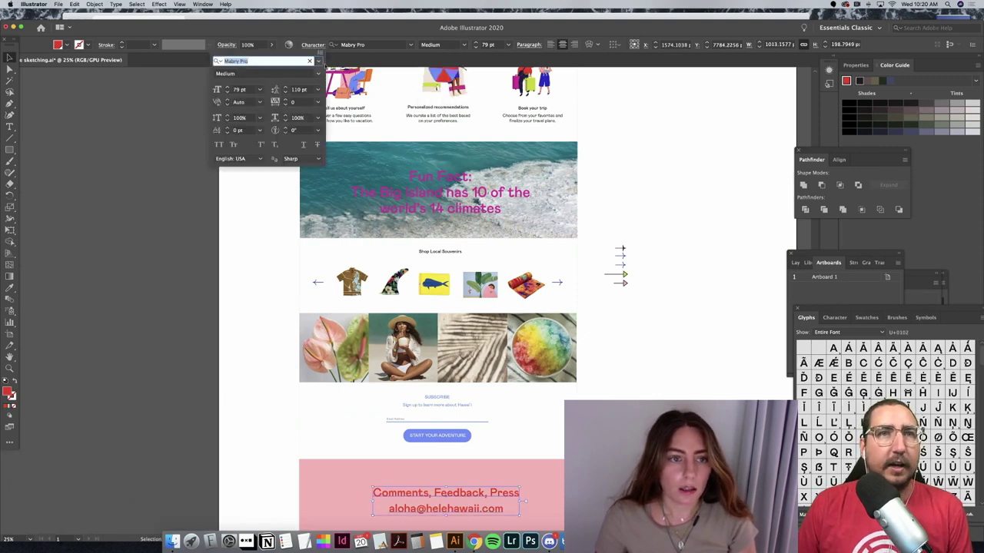
click(296, 89)
key(shift+Down)
key(shift+Down)
key(shift+Down)
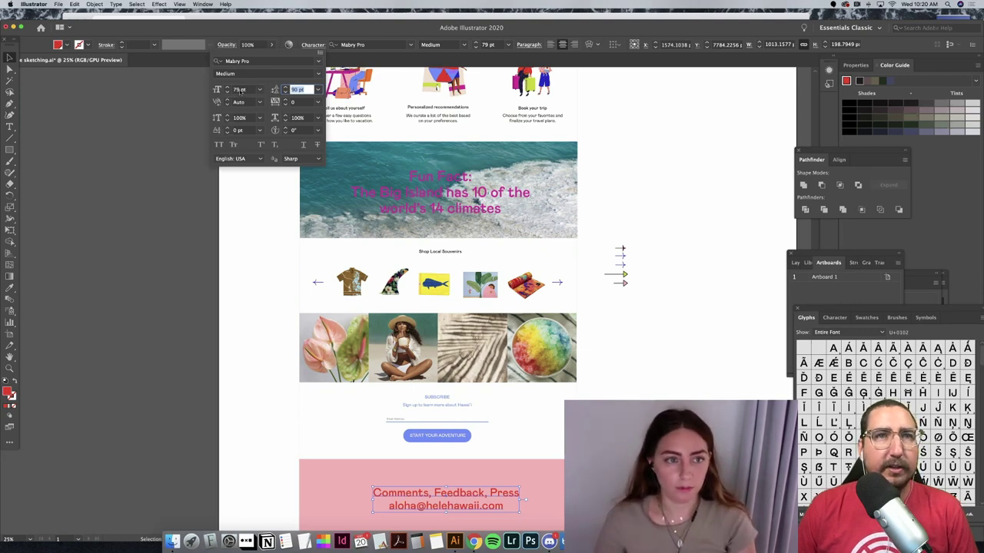
click(240, 90)
text(70)
key(Return)
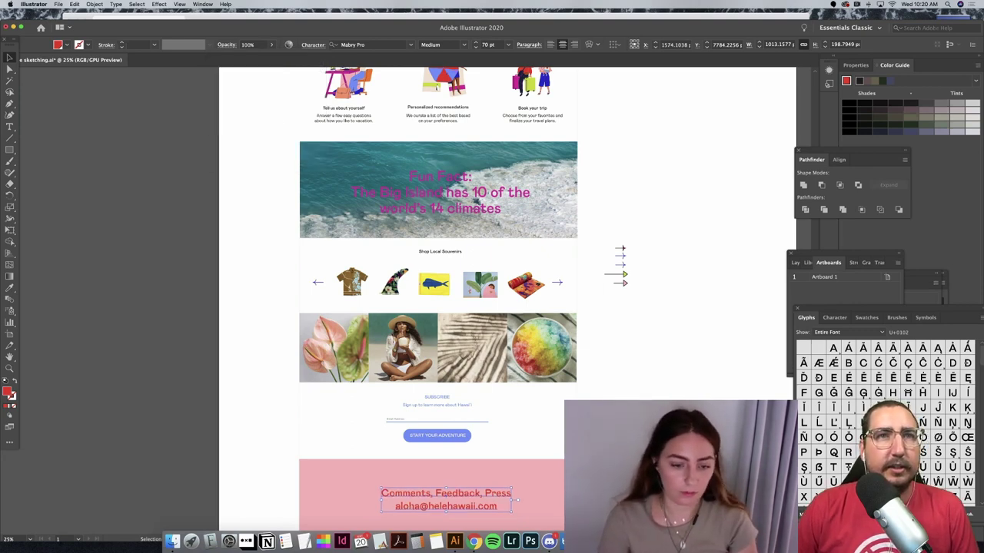
click(668, 277)
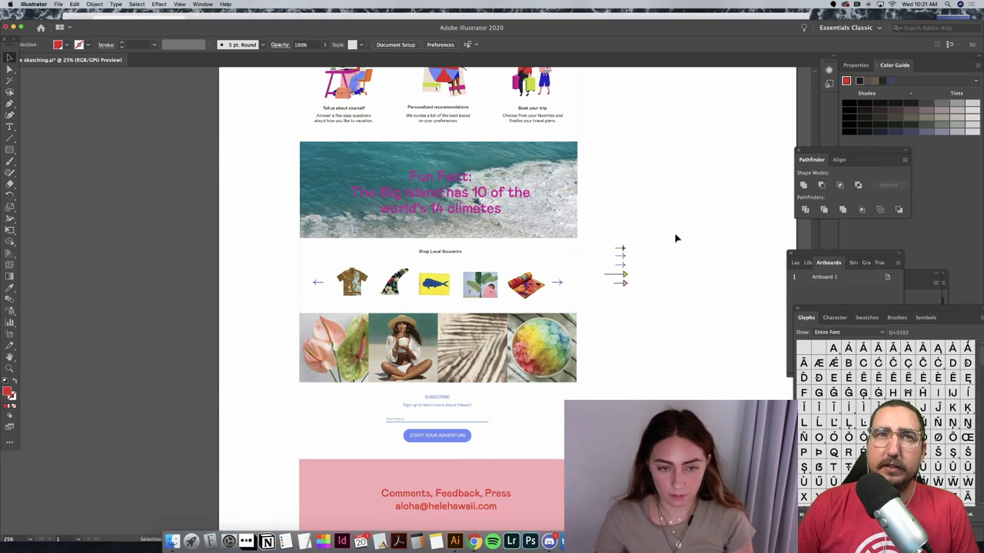
Step: Tighten the pink Fun Fact text's line spacing in the Character panel
scroll(676, 239, up, 5)
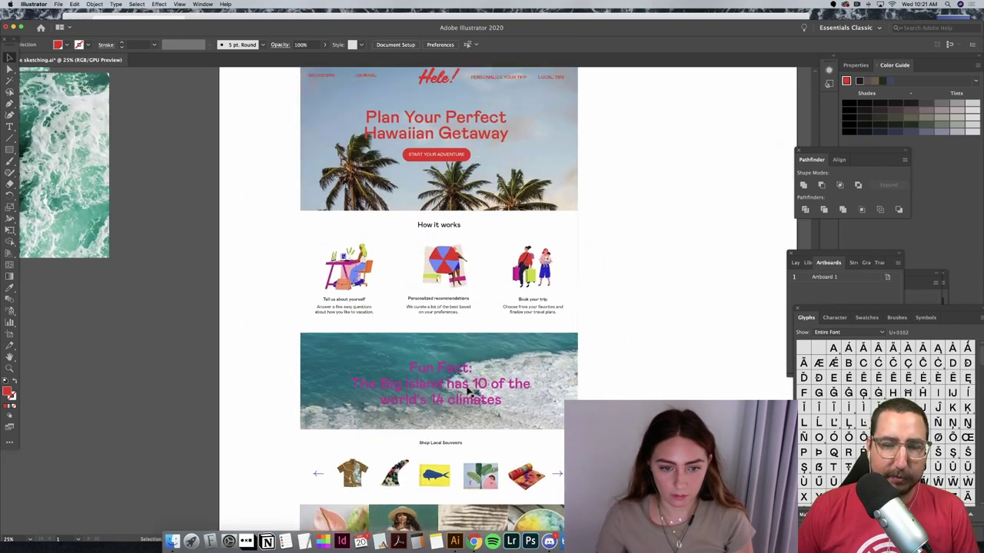
click(466, 392)
click(312, 45)
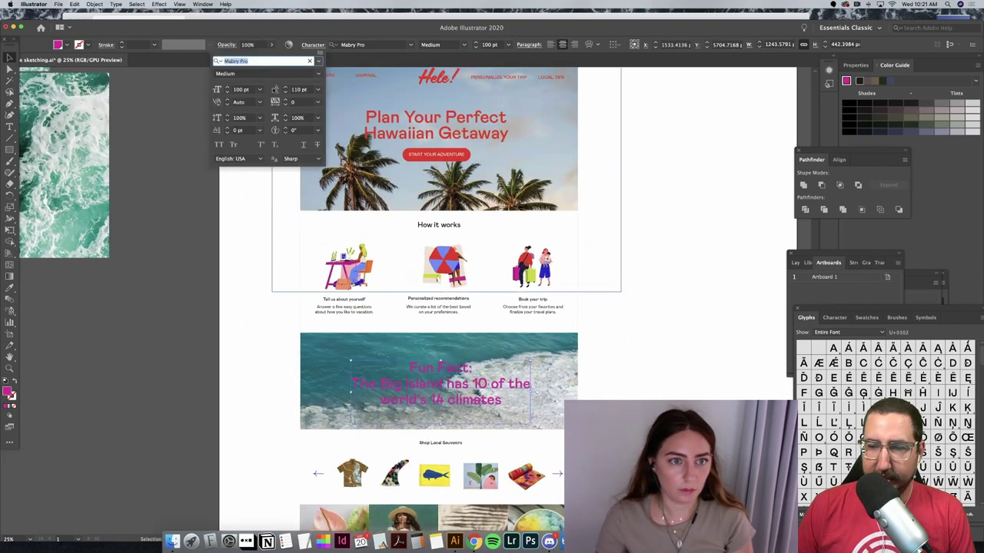
click(299, 90)
key(Down)
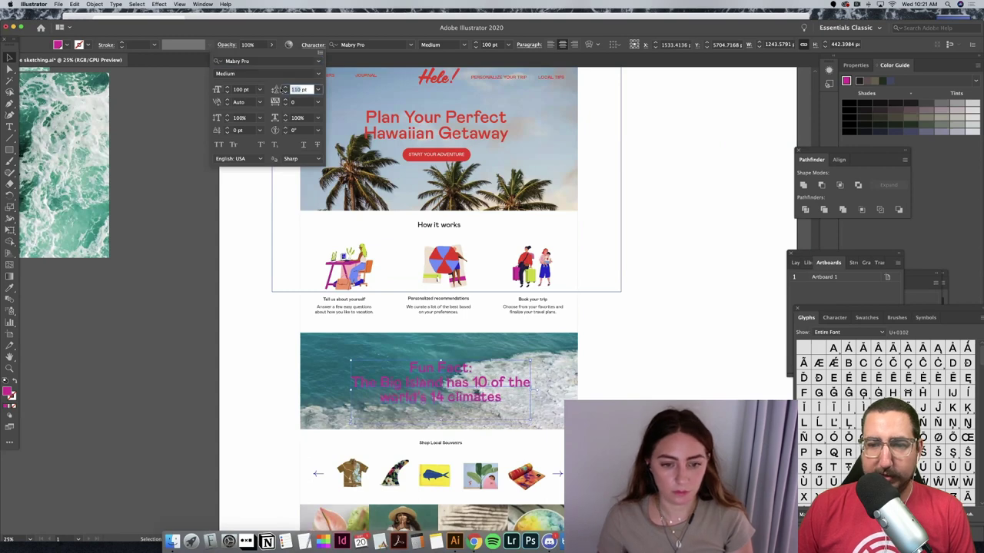
click(235, 338)
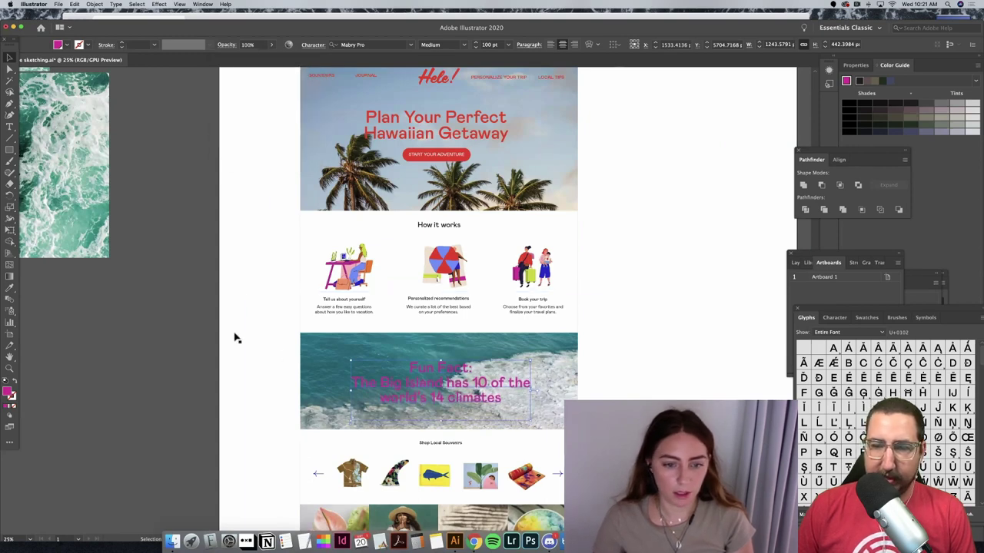
click(353, 377)
key(super+minus)
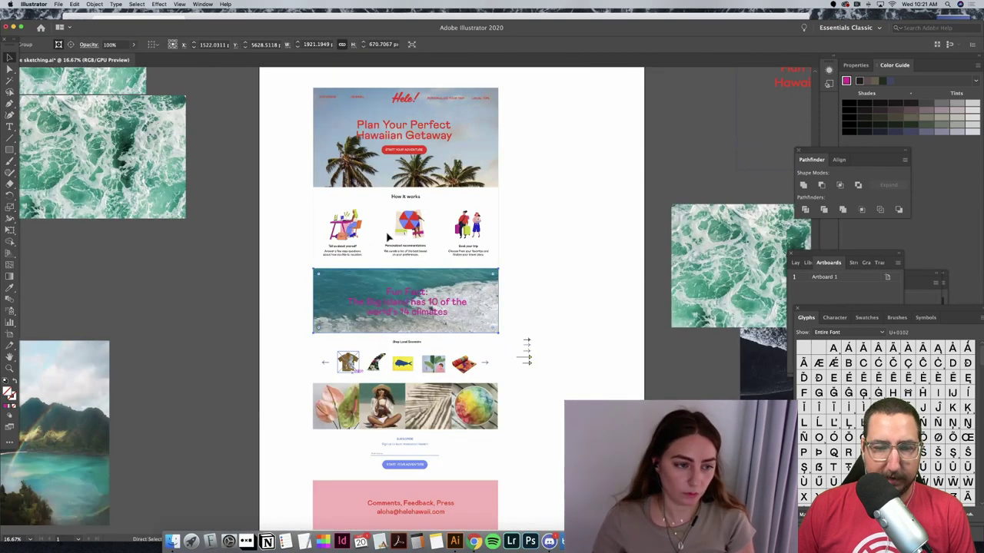
Step: Paste the beach photo and park it beside the artboard on the right
key(super+minus)
key(super+minus)
scroll(183, 290, down, 3)
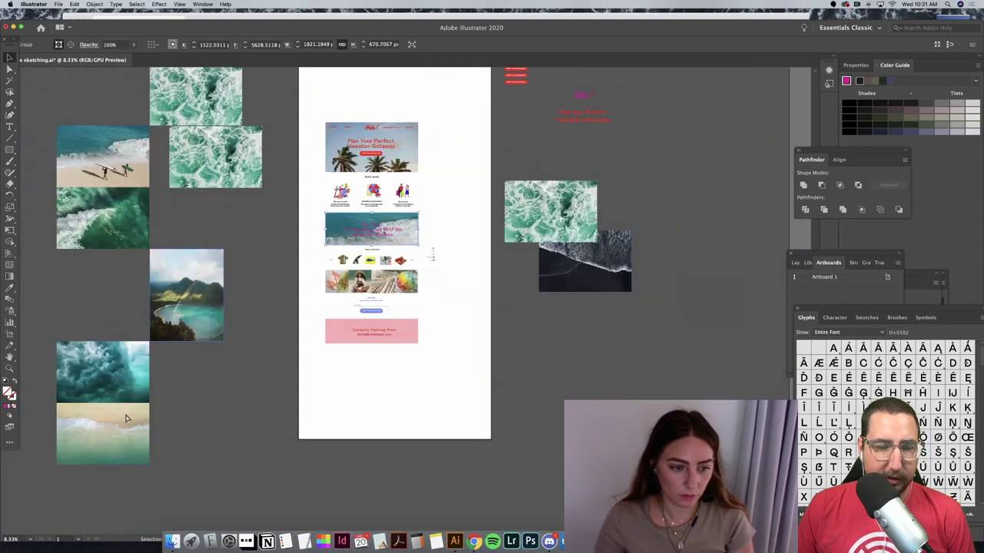
key(super+v)
drag(420, 310, 561, 350)
Step: Move the ocean section off the artboard, release its clipping mask and delete the surfer photo
click(407, 226)
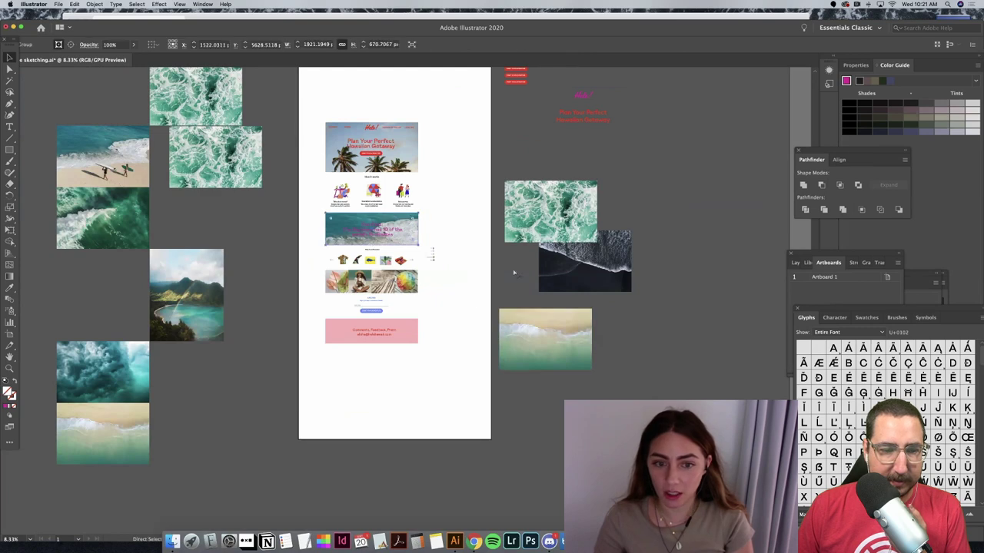
drag(413, 237, 553, 403)
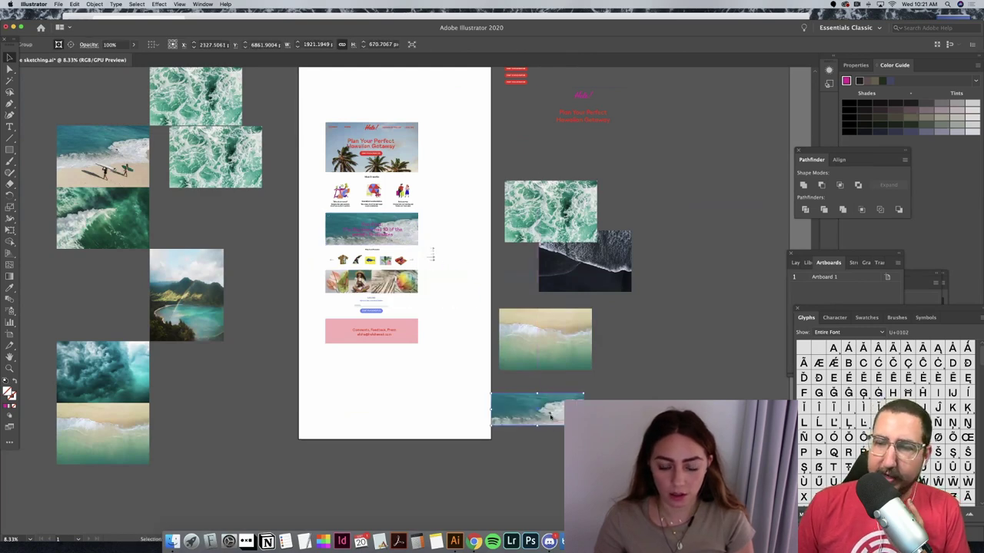
right_click(553, 400)
click(559, 463)
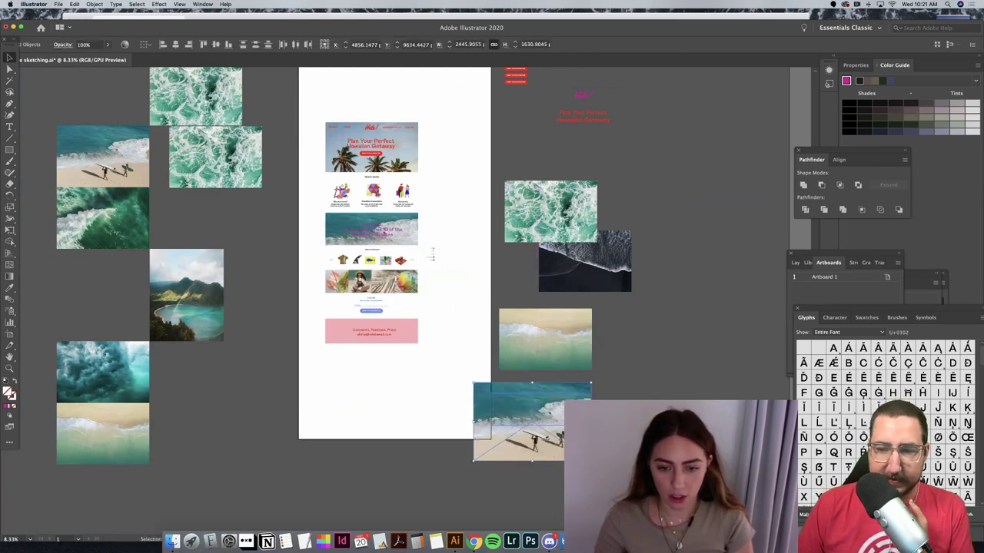
drag(607, 486, 558, 425)
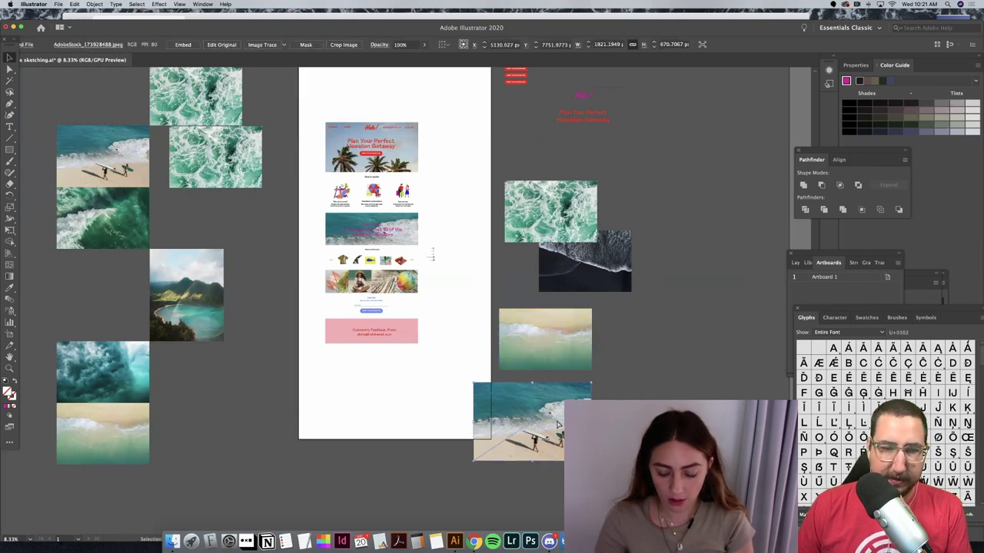
key(Delete)
Step: Shift the beach photo slightly down inside its clipping mask
key(super+equal)
key(super+equal)
key(super+equal)
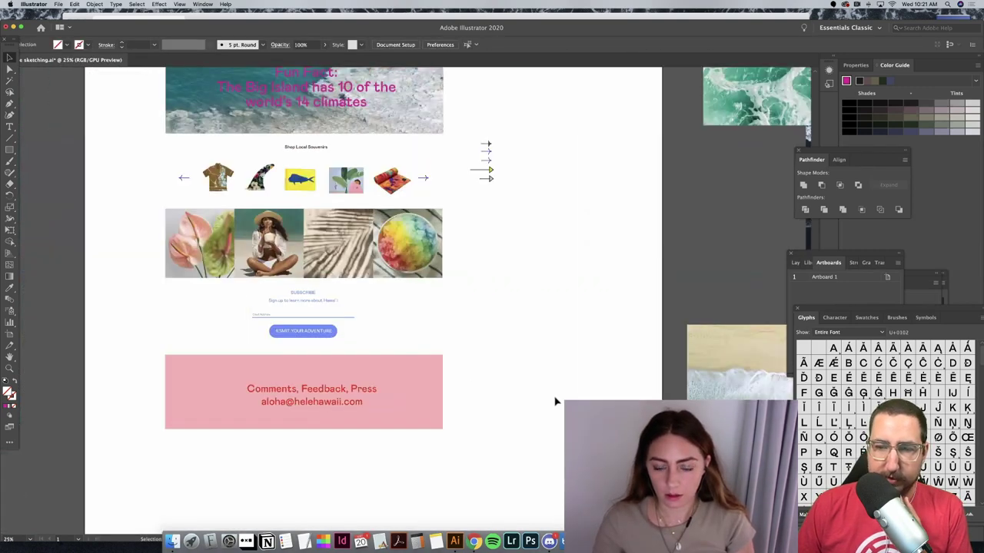
scroll(538, 396, right, 4)
scroll(501, 387, right, 3)
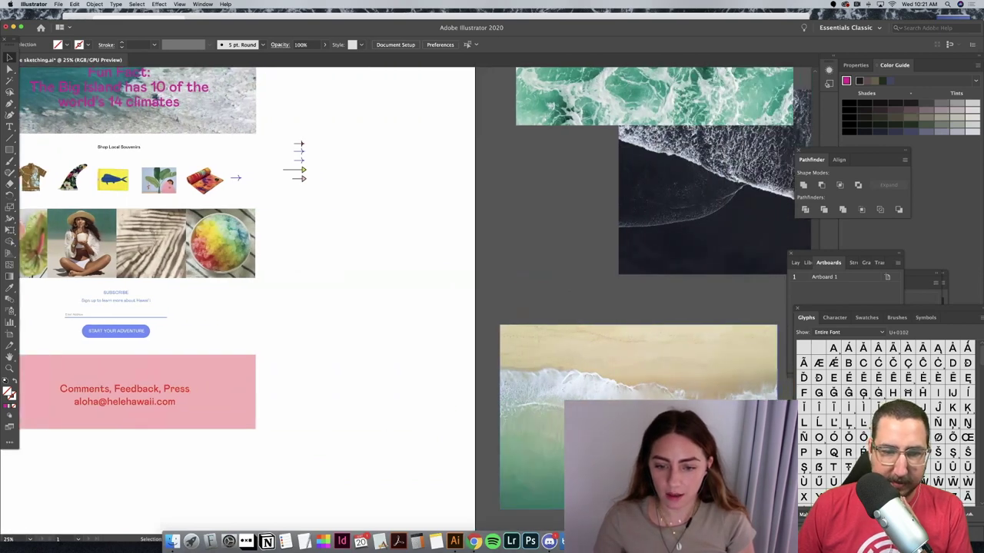
click(645, 419)
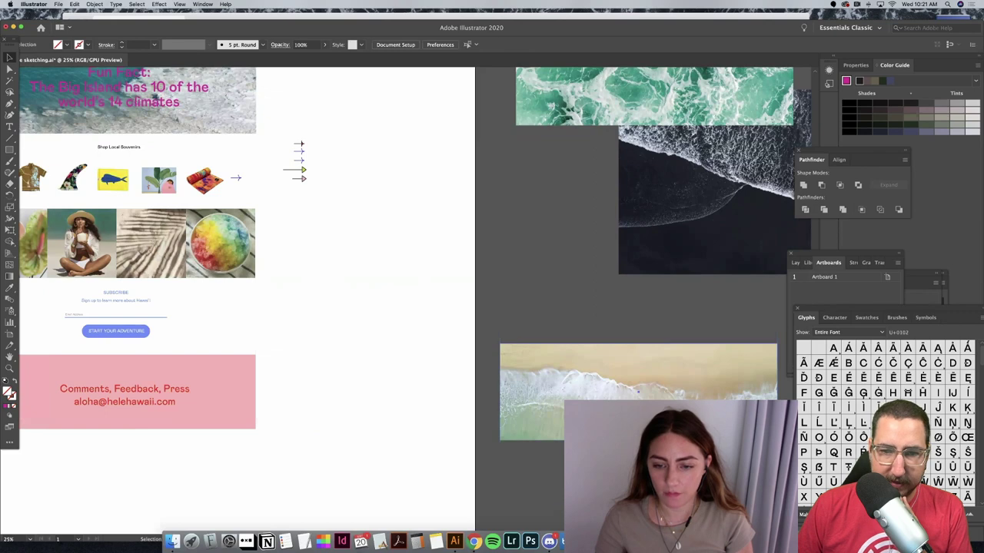
double_click(679, 396)
drag(679, 397, 678, 407)
double_click(521, 301)
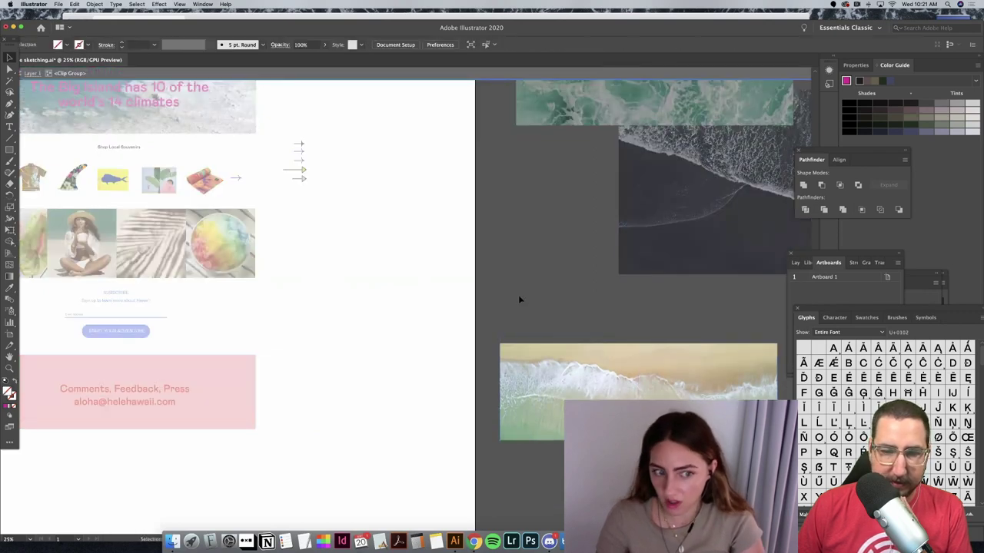
Step: Place the beach photo behind the Fun Fact box and delete the old ocean image
drag(623, 388, 462, 310)
scroll(461, 310, up, 5)
scroll(461, 310, left, 5)
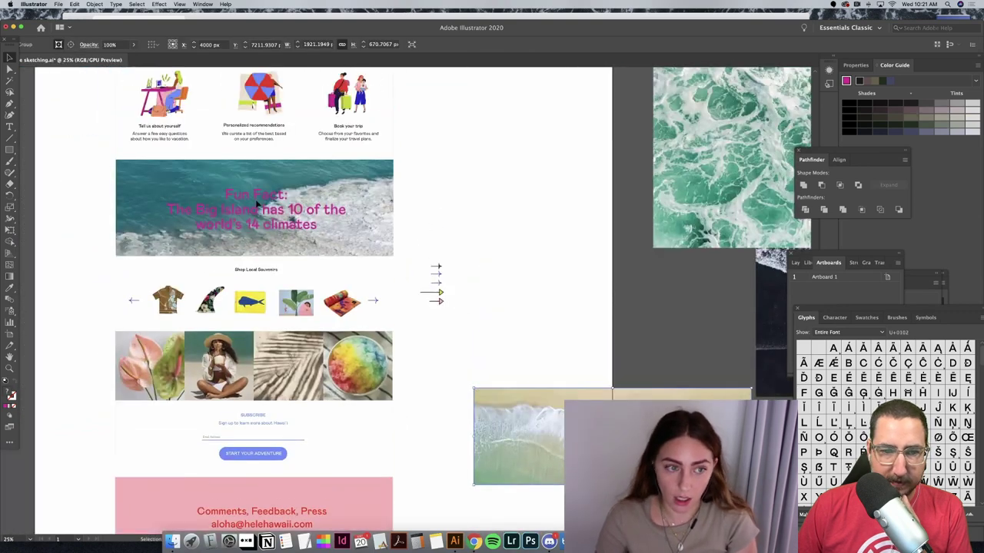
drag(258, 204, 269, 246)
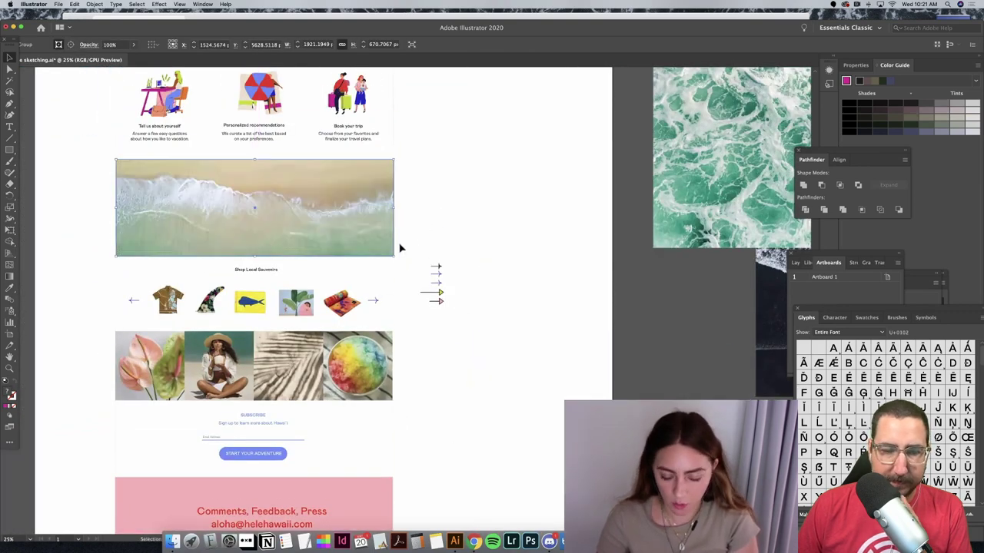
key(super+bracketleft)
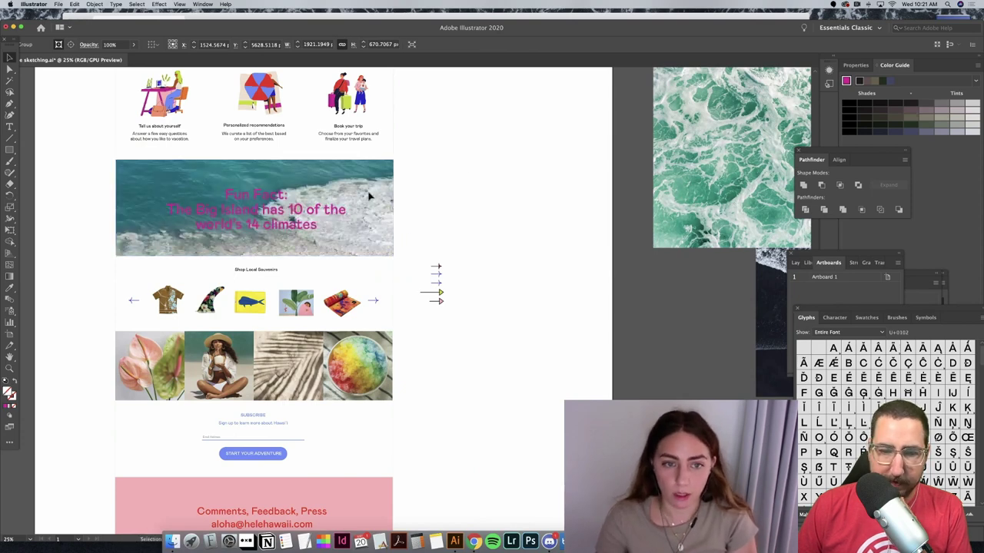
drag(369, 193, 564, 198)
key(Delete)
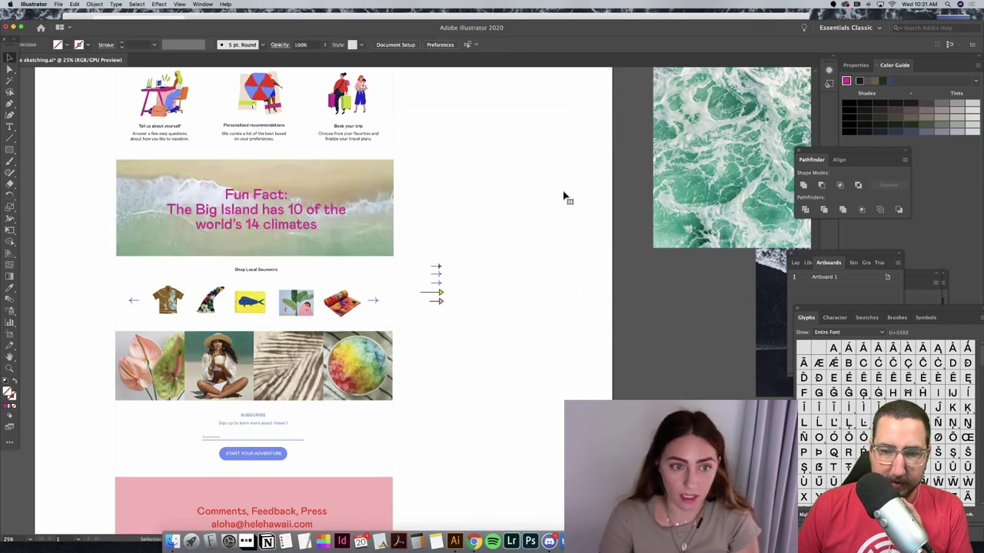
Step: Nudge the beach photo inside the Fun Fact clipping group
key(super+minus)
scroll(304, 256, left, 3)
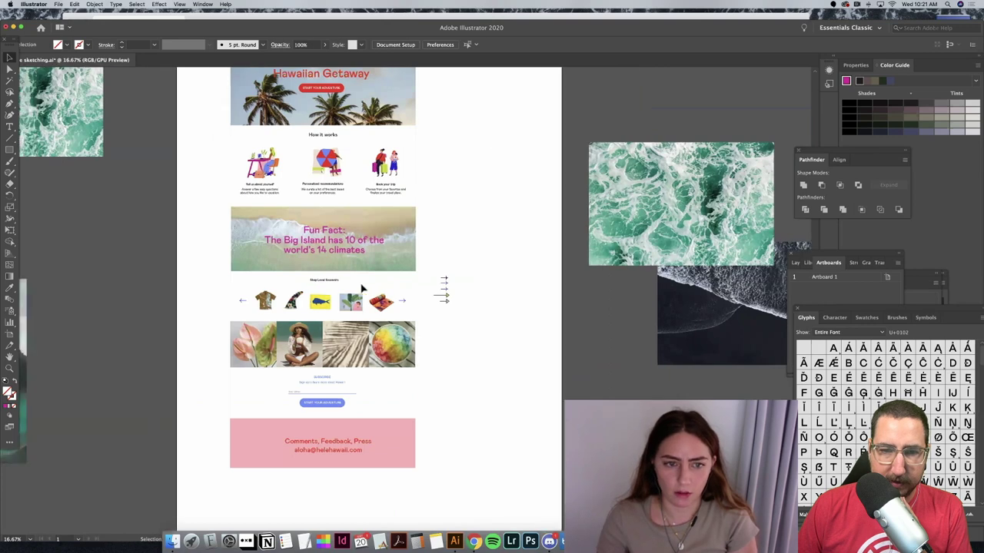
click(470, 244)
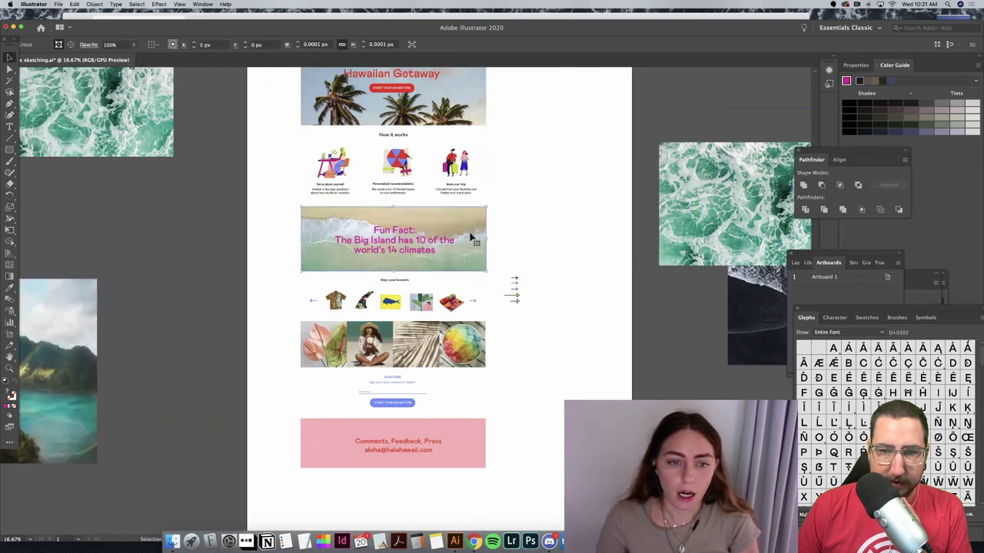
double_click(471, 243)
click(468, 240)
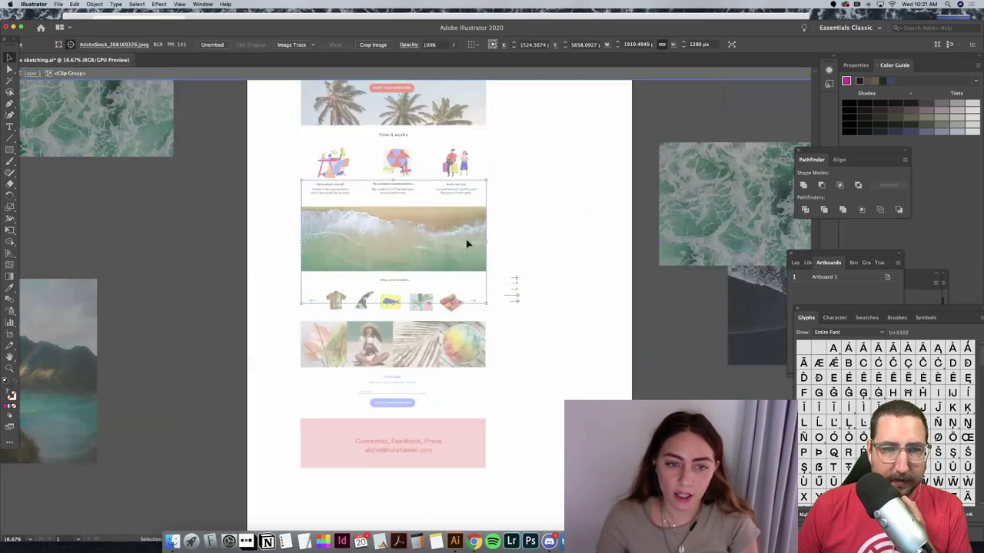
drag(467, 240, 471, 246)
double_click(562, 189)
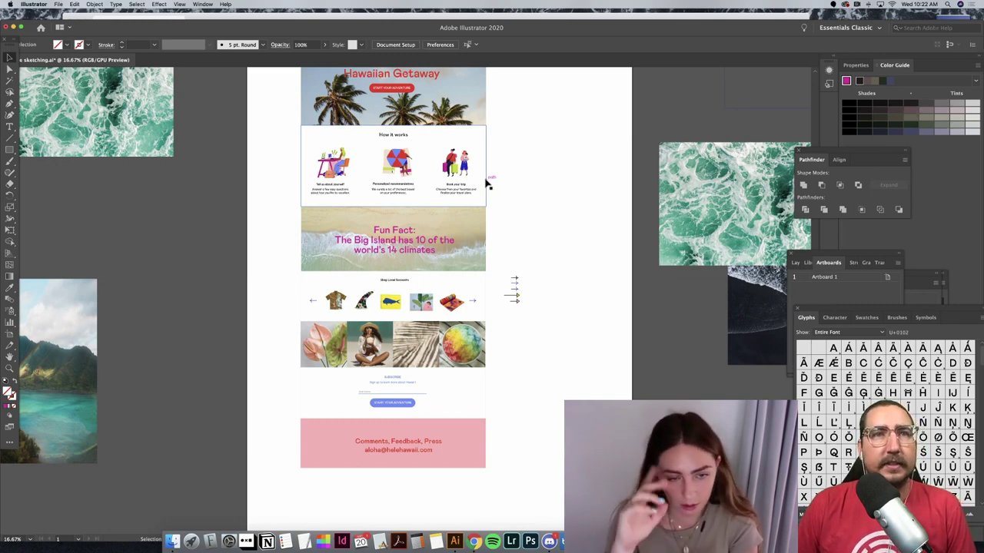
Step: Shift the beach photo upward and refine its framing within the Fun Fact mask
key(super+equal)
key(super+equal)
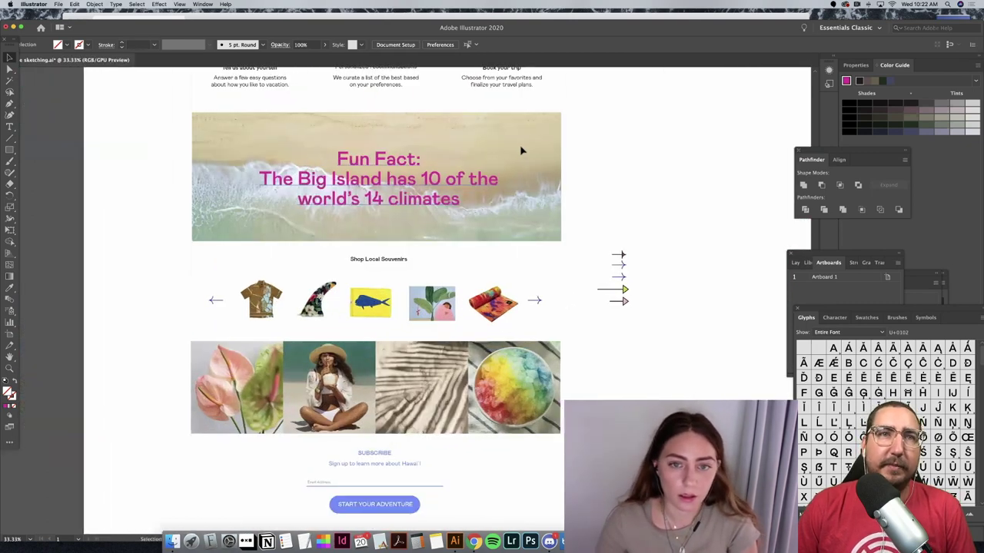
double_click(523, 155)
drag(525, 158, 526, 146)
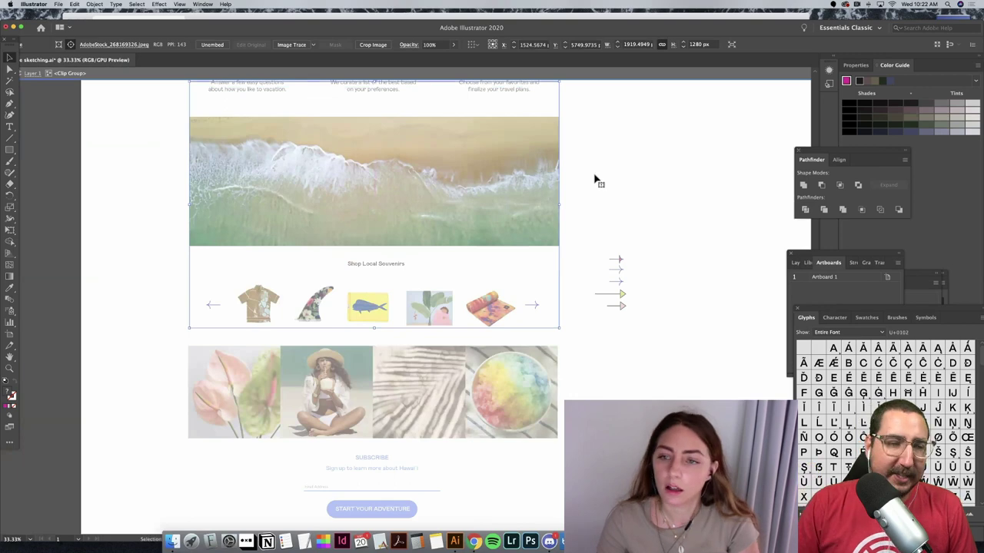
key(Escape)
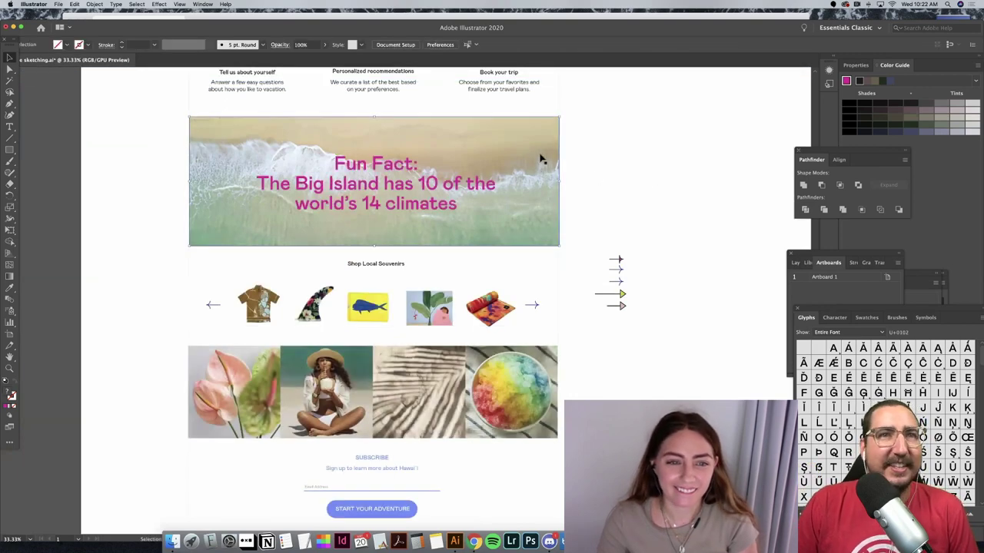
double_click(541, 162)
drag(545, 182, 571, 197)
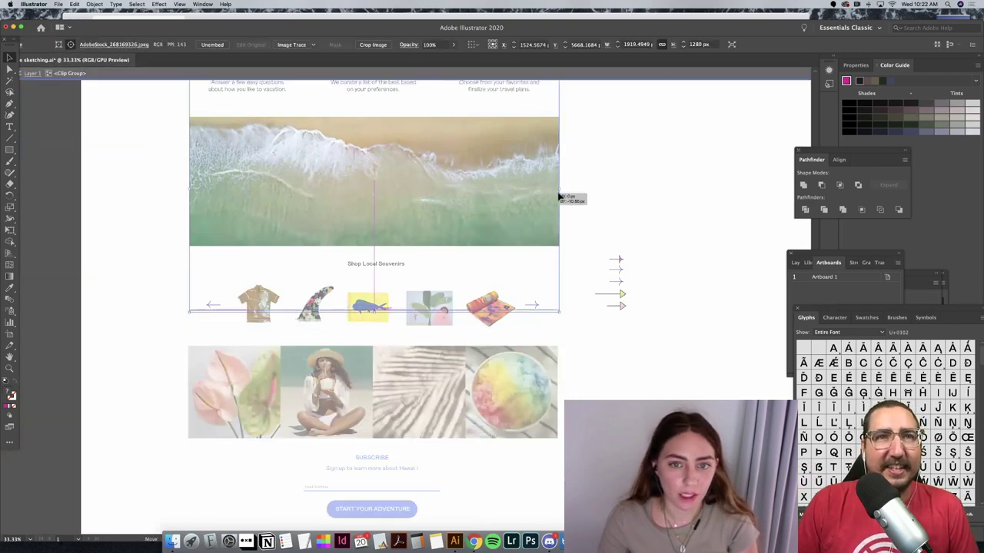
click(646, 193)
key(Escape)
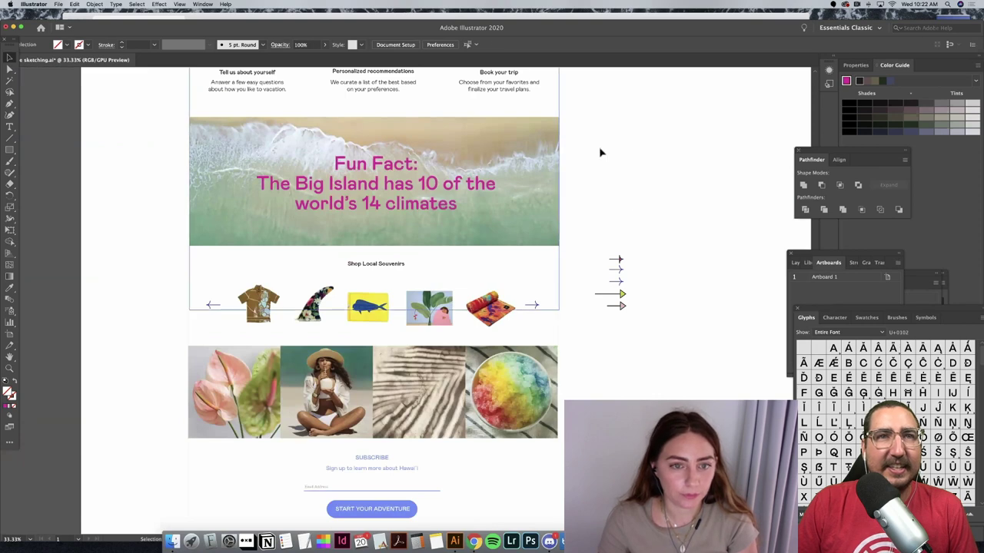
Step: Give the souvenir carousel arrows a red stroke from the Stroke swatches
key(super+minus)
key(super+minus)
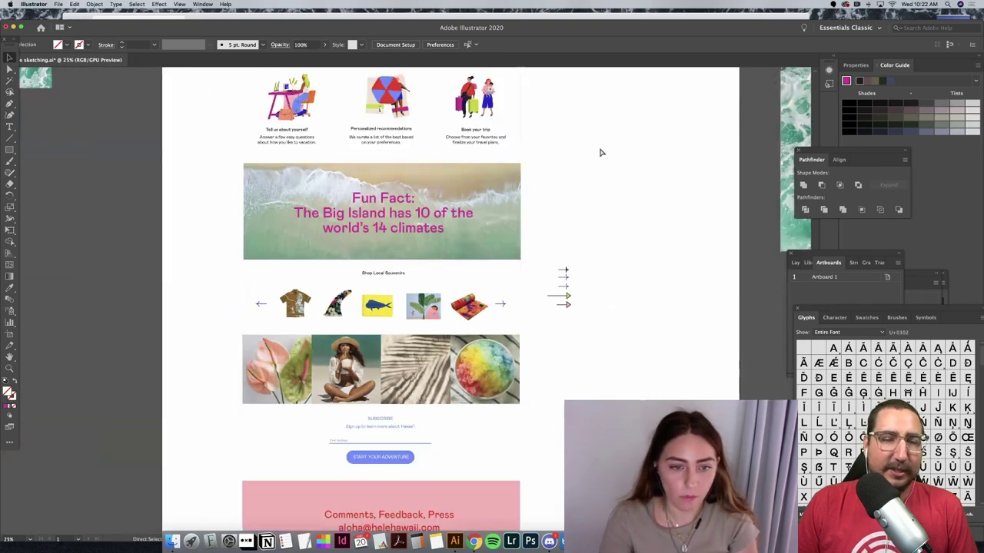
scroll(616, 172, up, 3)
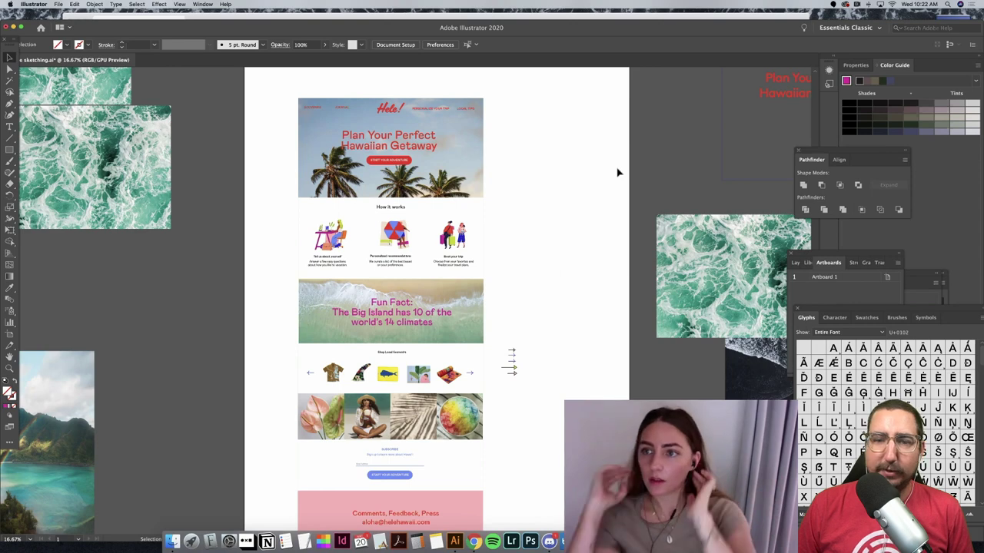
scroll(617, 172, down, 1)
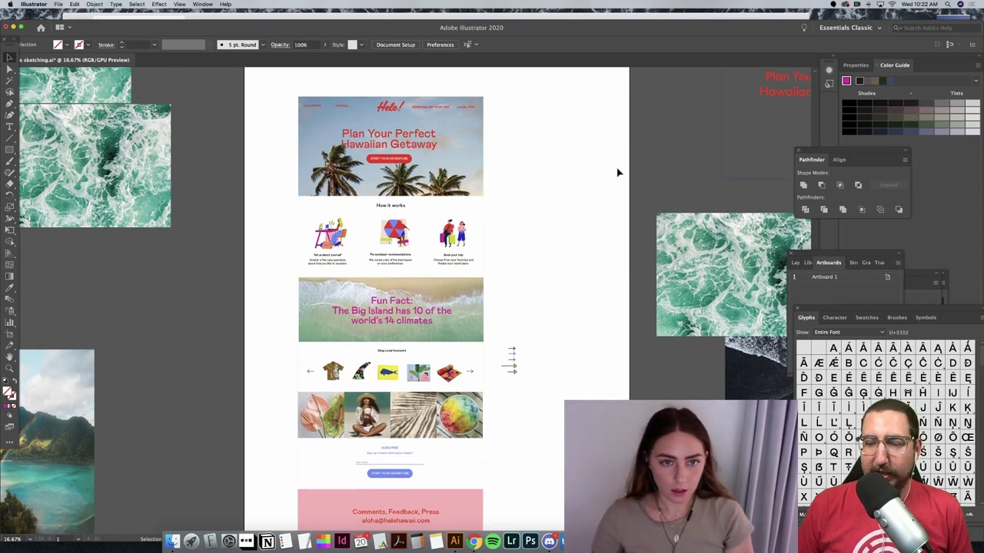
scroll(617, 172, down, 5)
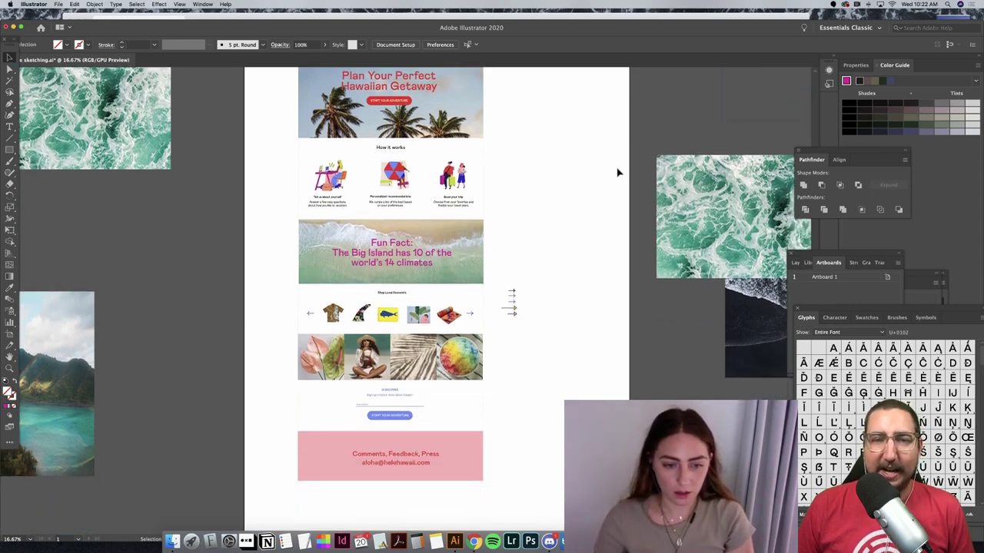
click(474, 315)
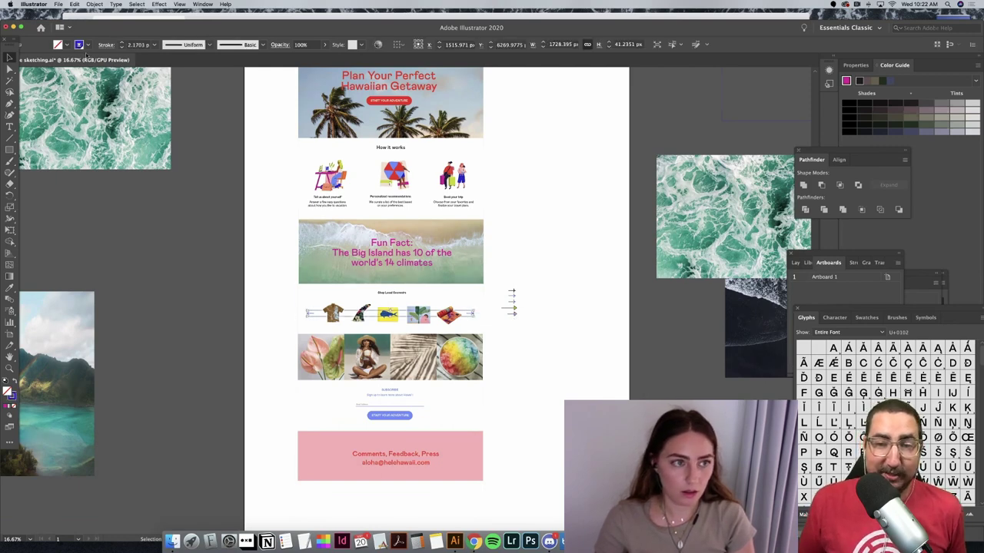
click(63, 44)
click(52, 83)
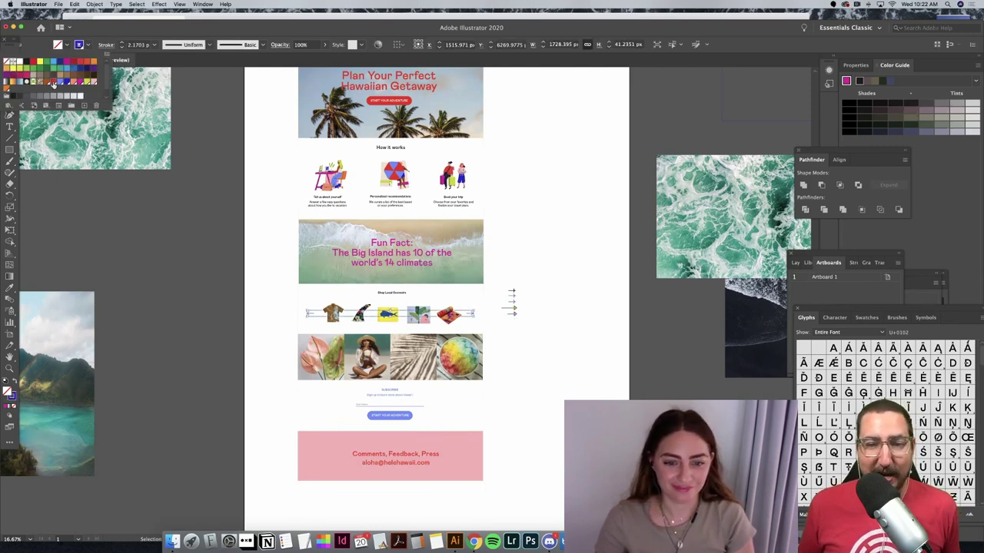
click(571, 334)
scroll(572, 333, left, 3)
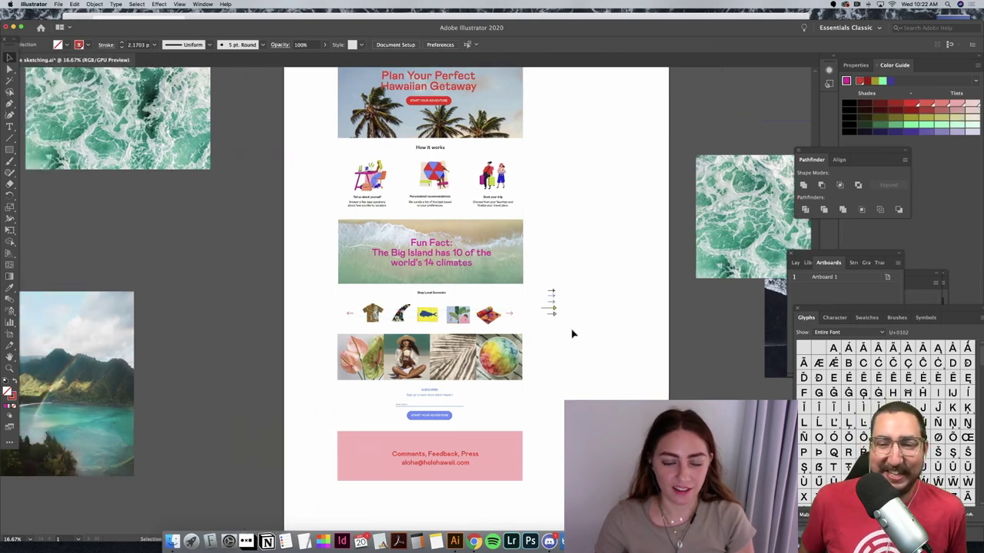
scroll(572, 334, up, 1)
scroll(571, 334, up, 5)
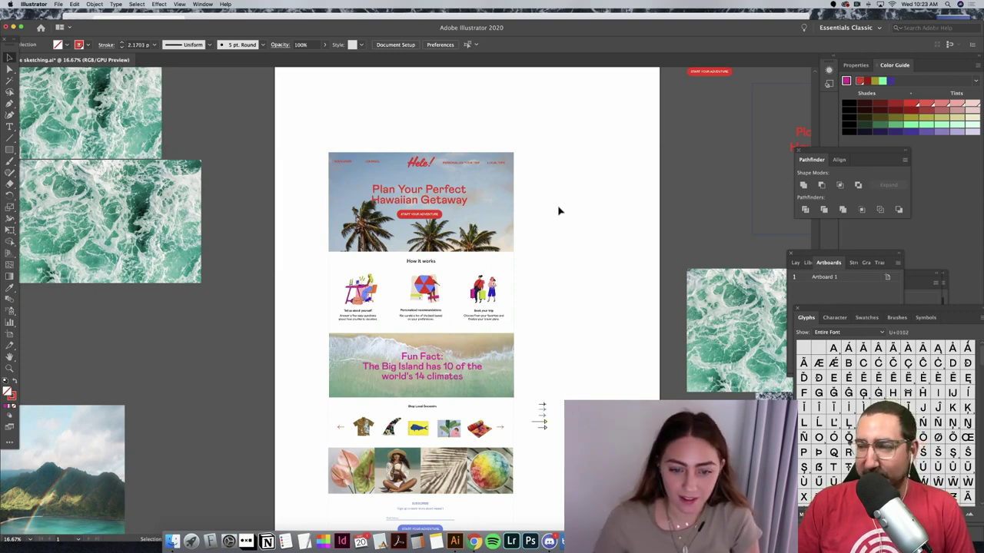
scroll(477, 254, down, 2)
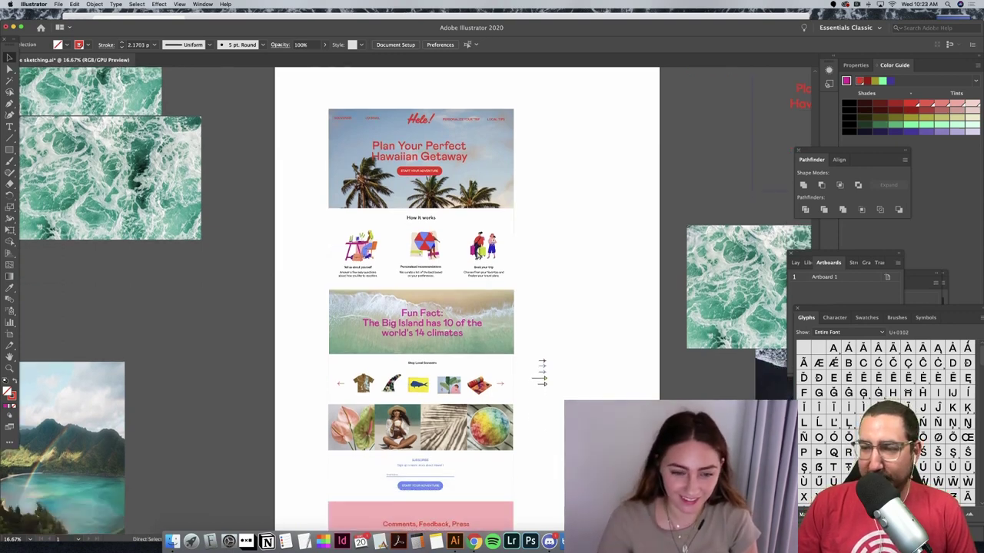
key(super+equal)
key(super+equal)
scroll(476, 255, down, 5)
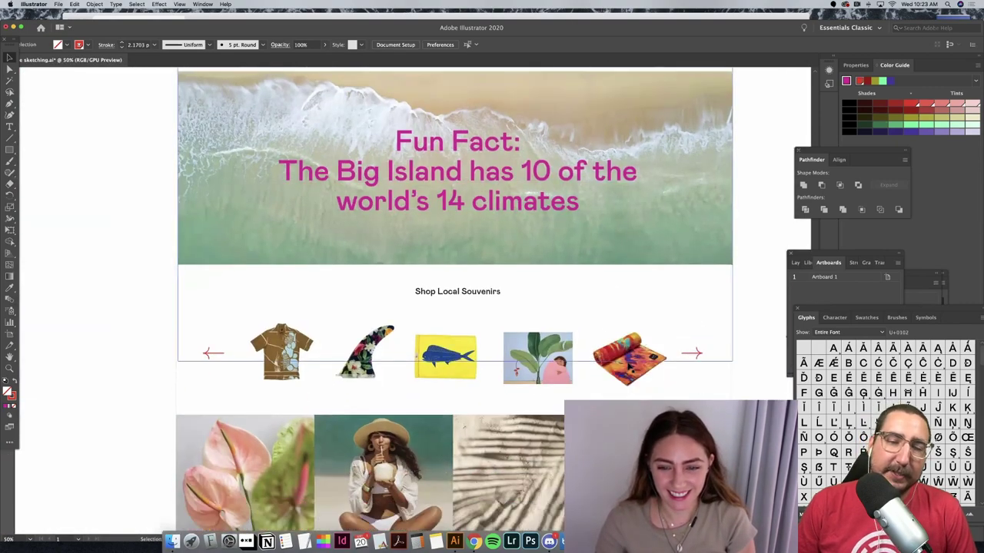
Step: Shrink the beach towel image into line with the other four souvenirs, then deselect and zoom out
click(662, 329)
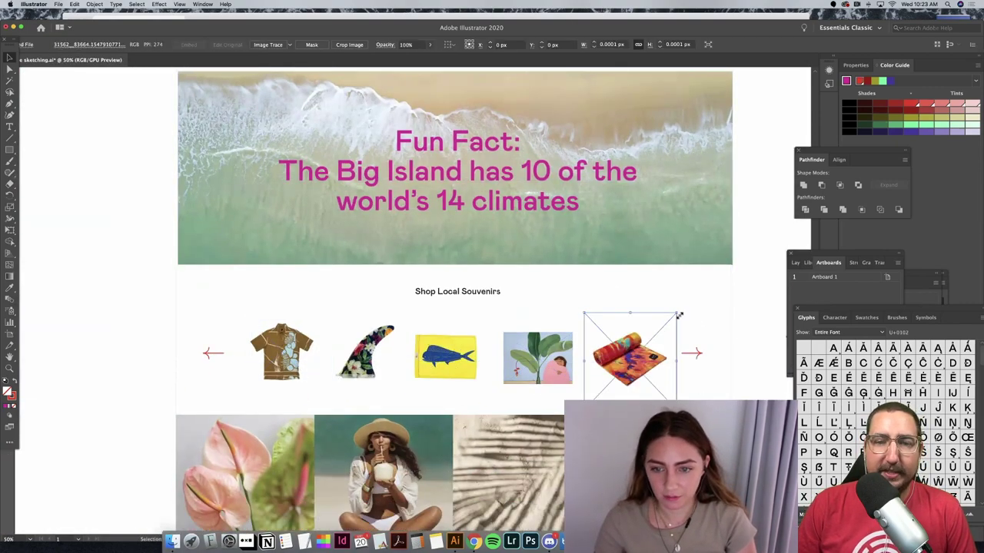
drag(667, 321, 650, 351)
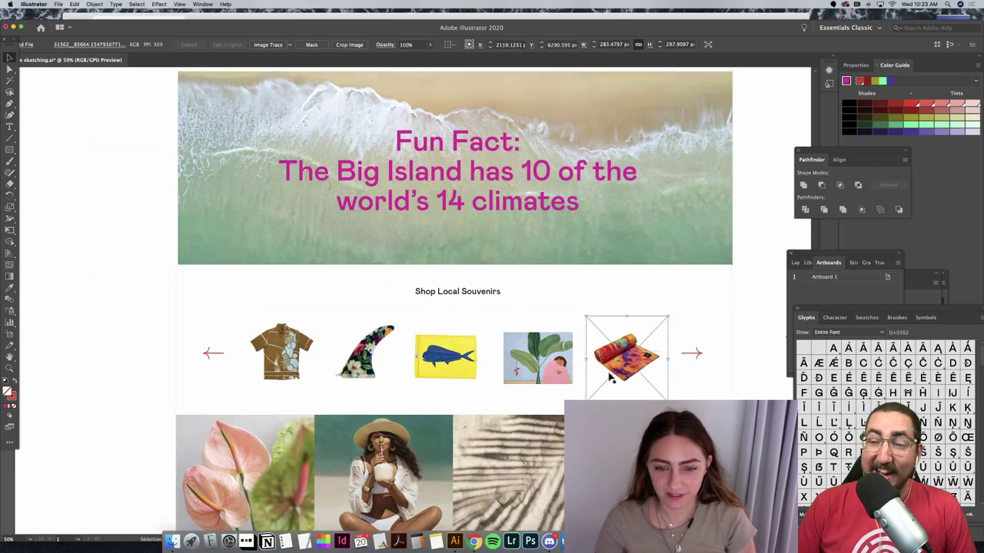
shift+click(541, 375)
shift+click(449, 375)
shift+click(366, 362)
shift+click(282, 367)
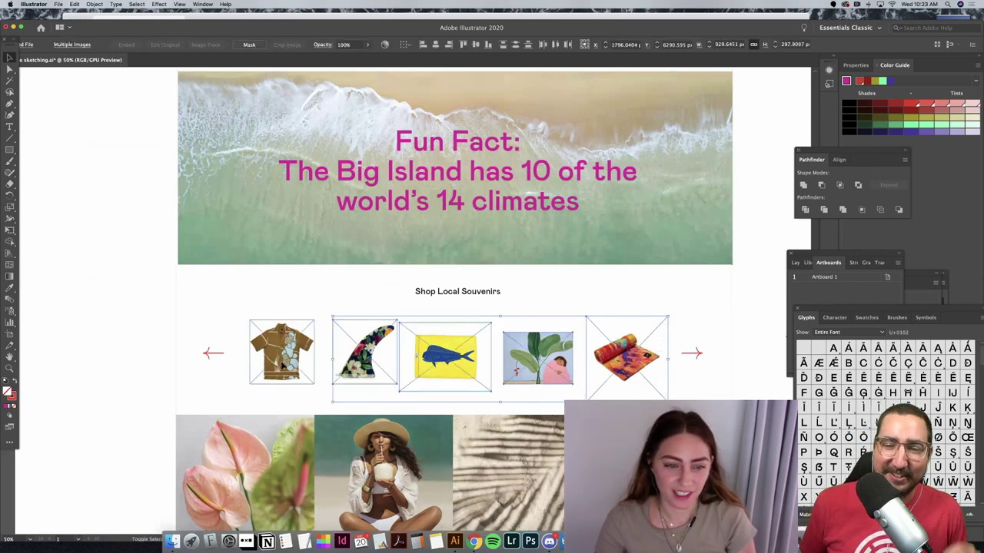
click(738, 323)
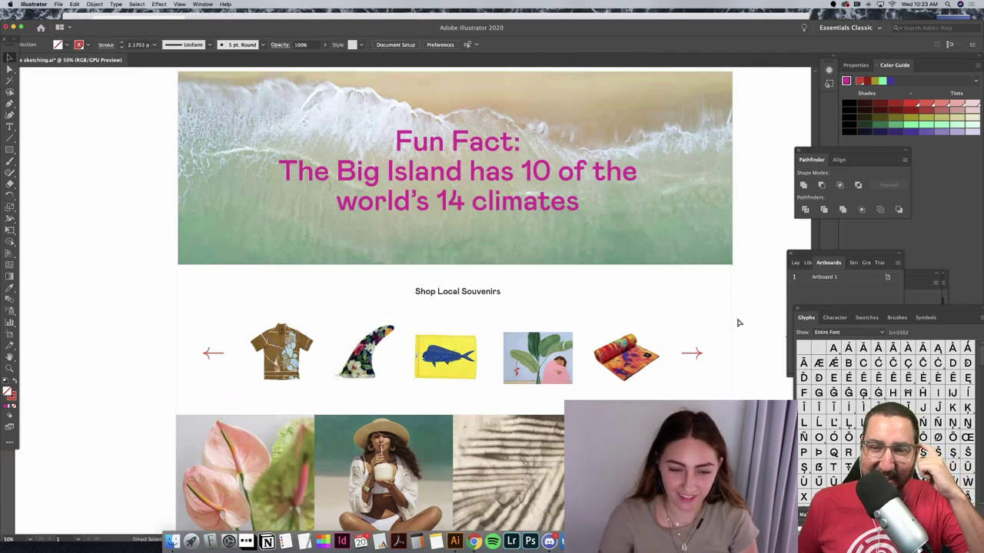
key(super+minus)
key(super+minus)
key(super+minus)
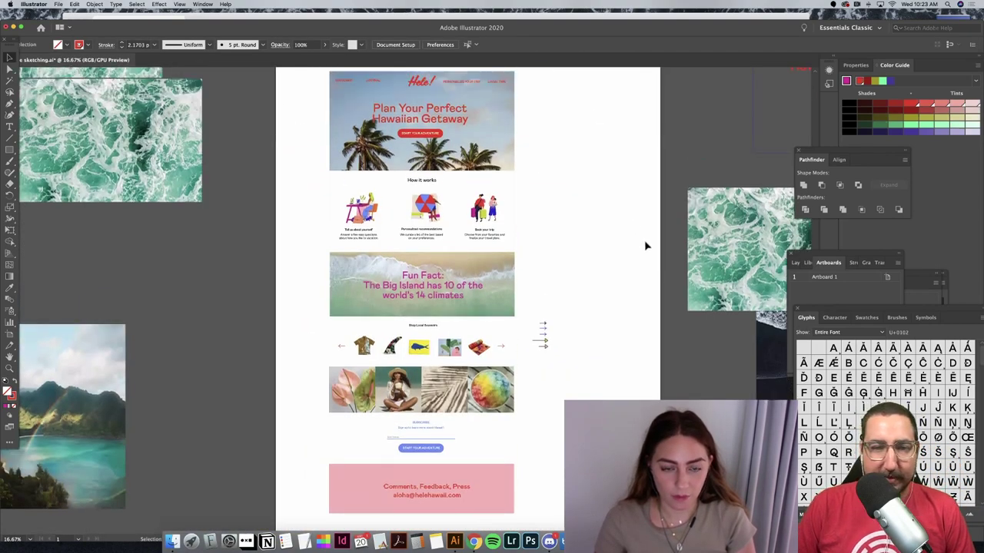
Step: Paste a copy of the Start Your Adventure button and drag it right of the artboard
scroll(646, 246, up, 5)
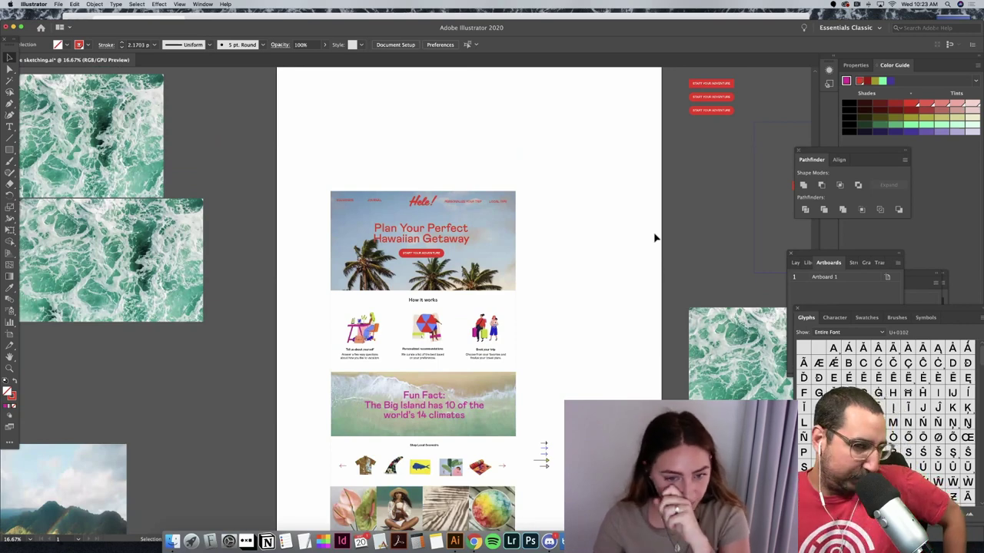
scroll(654, 239, down, 6)
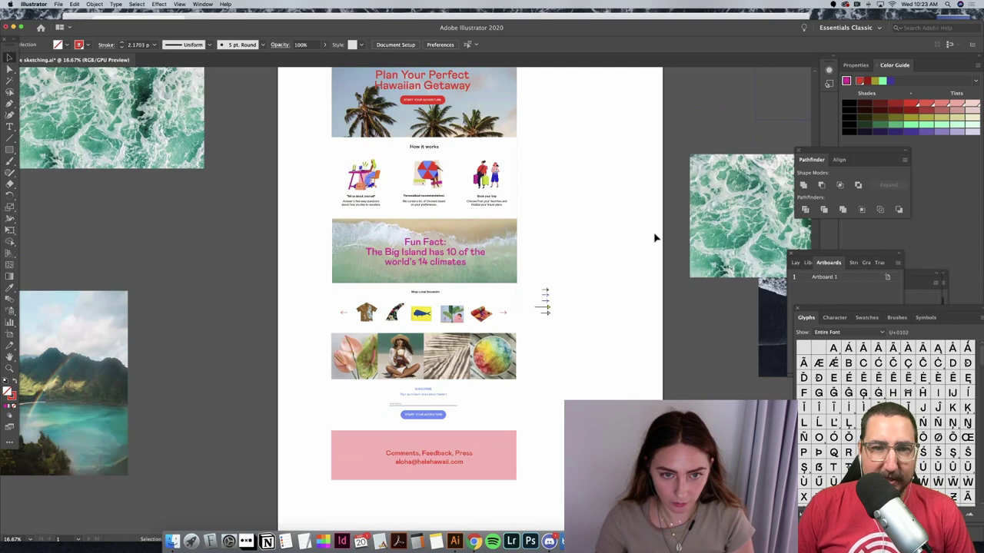
scroll(654, 238, up, 7)
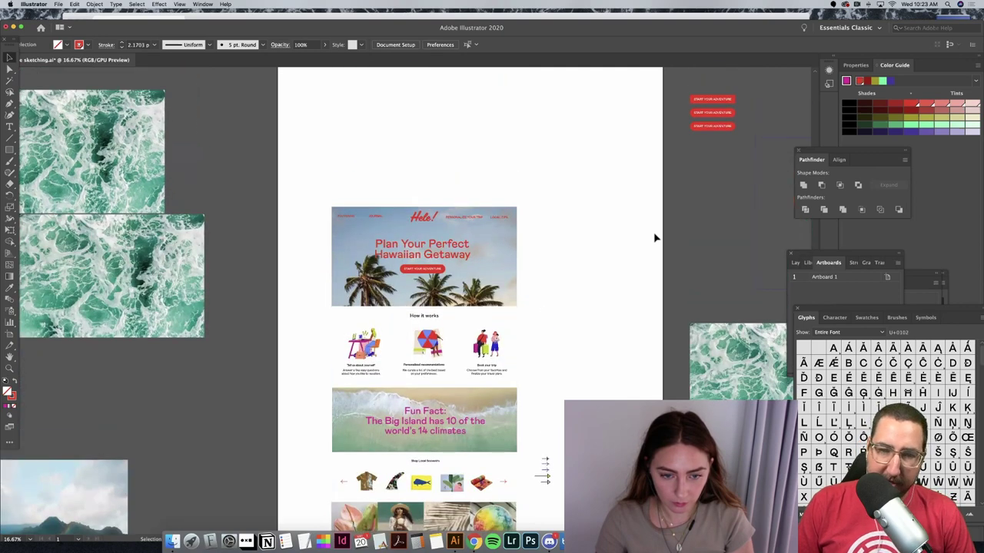
scroll(654, 238, down, 3)
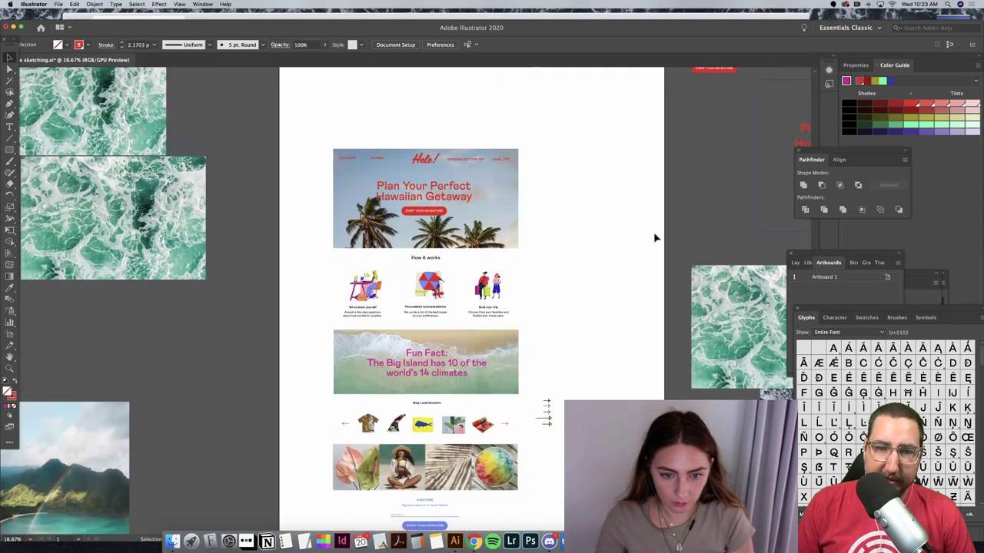
scroll(654, 239, down, 2)
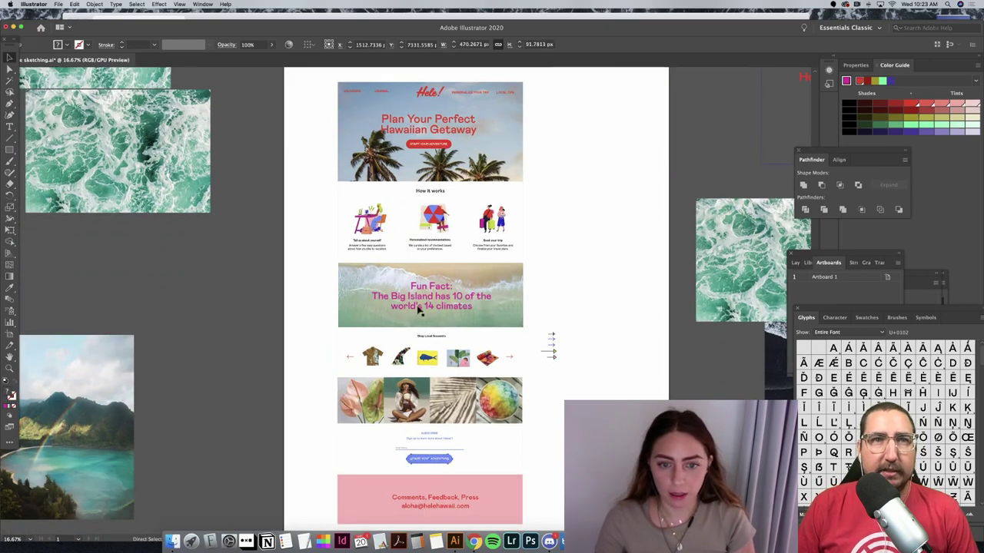
key(super+v)
drag(393, 297, 603, 272)
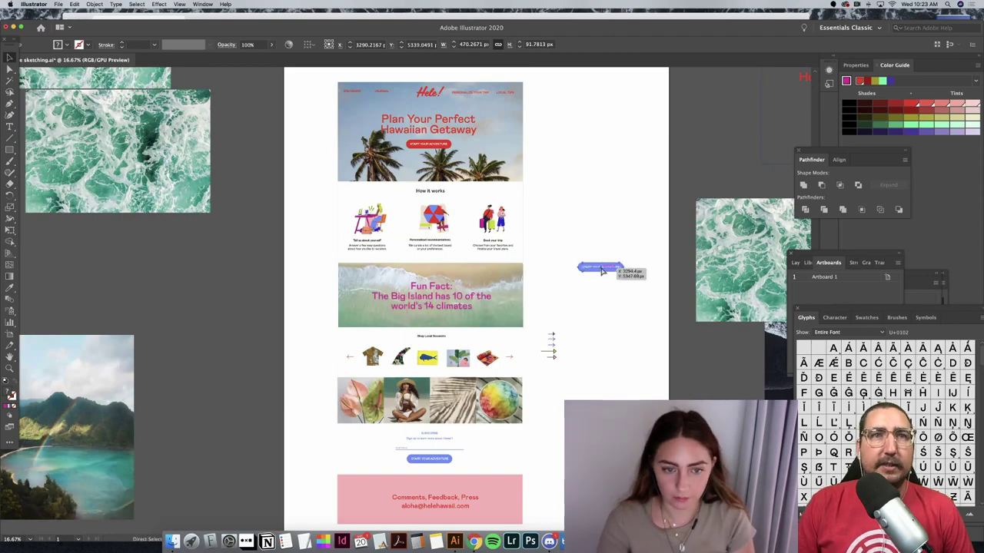
scroll(603, 270, up, 7)
Step: Zoom in, select the button copy, and open the Gradient panel via a 'grad' search
click(477, 120)
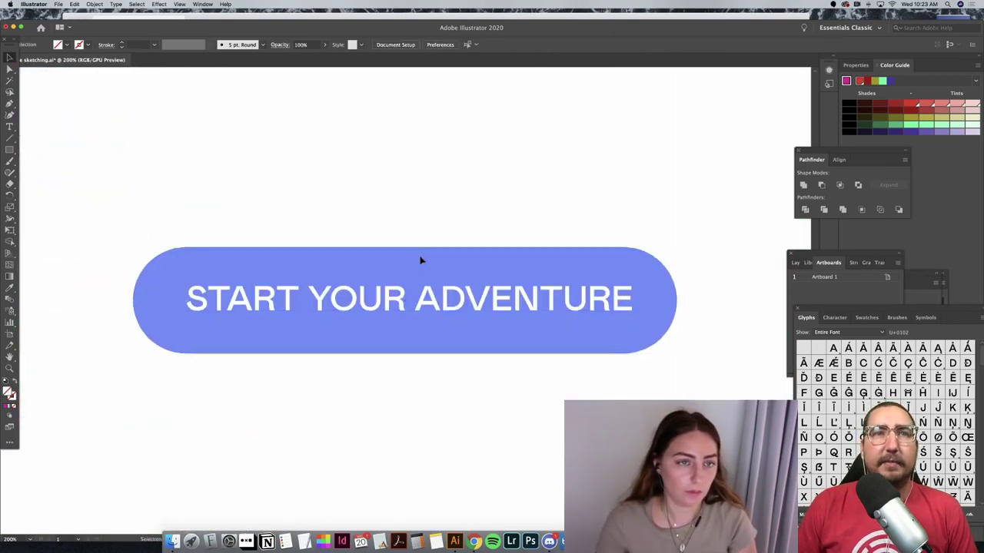
click(420, 261)
click(224, 4)
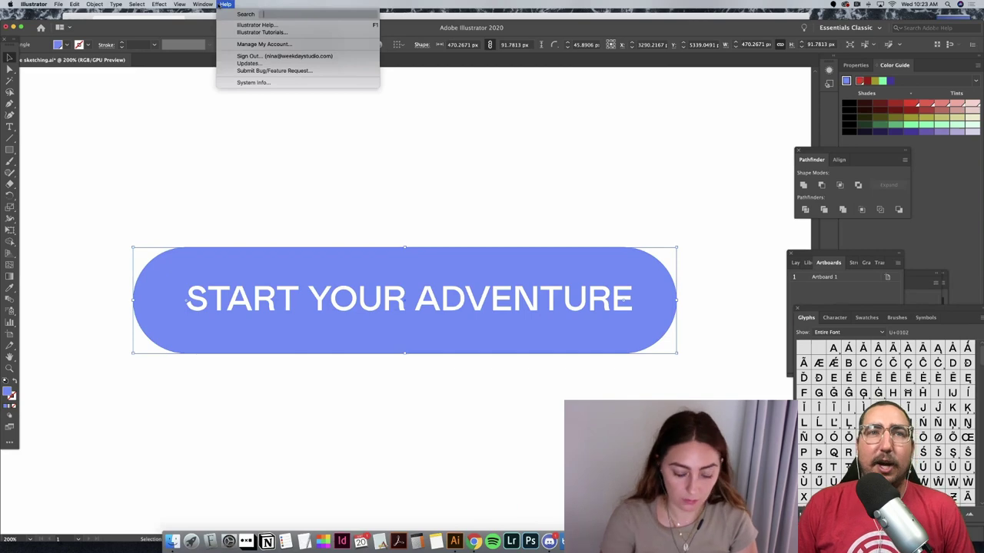
text(grad)
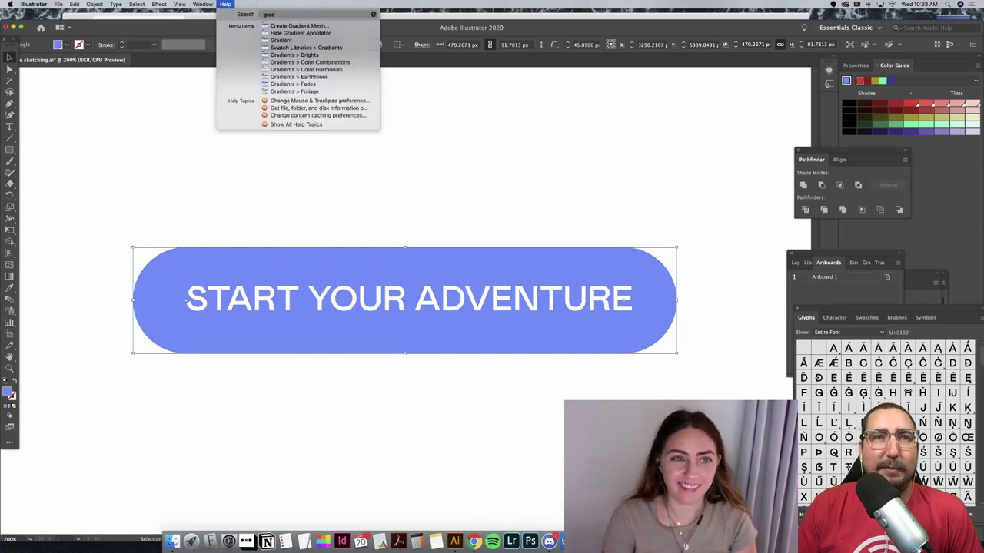
key(Down)
key(Down)
key(Down)
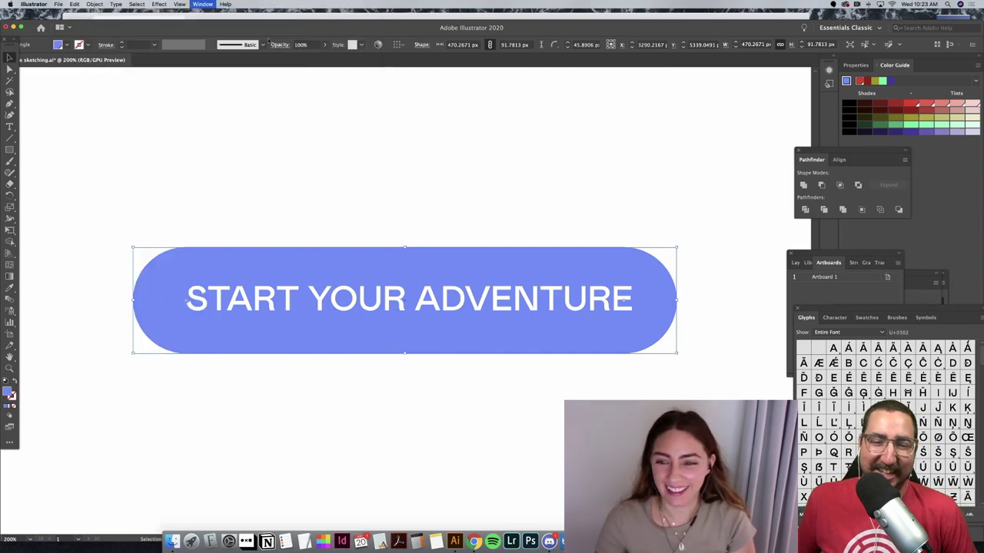
key(Return)
Step: Apply a gradient fill to the button and open the left stop's colour choices
click(802, 338)
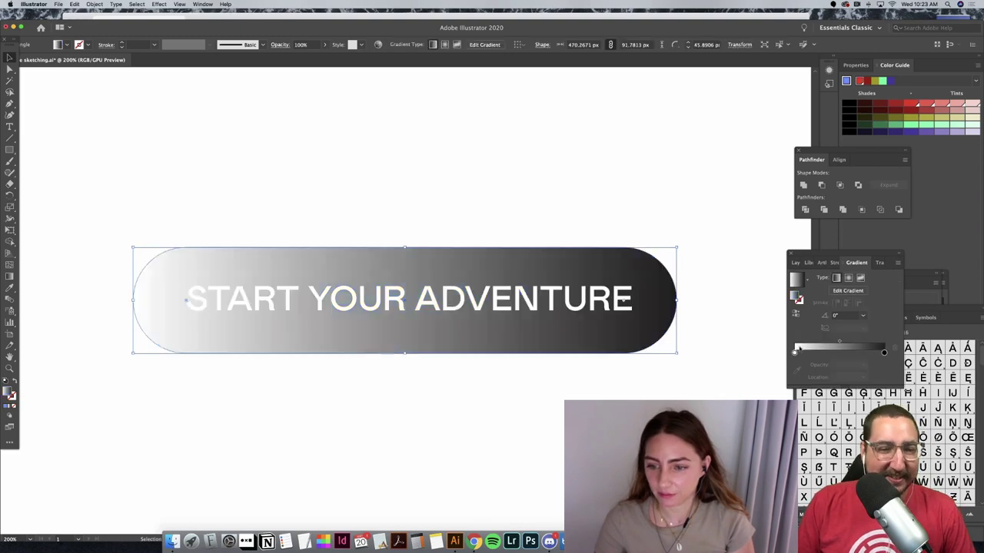
click(826, 352)
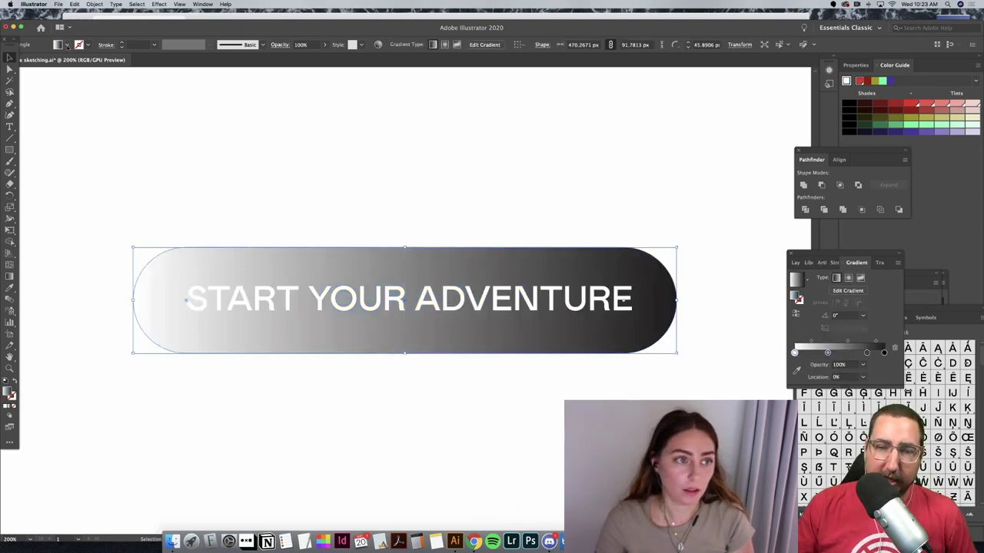
click(66, 45)
click(31, 60)
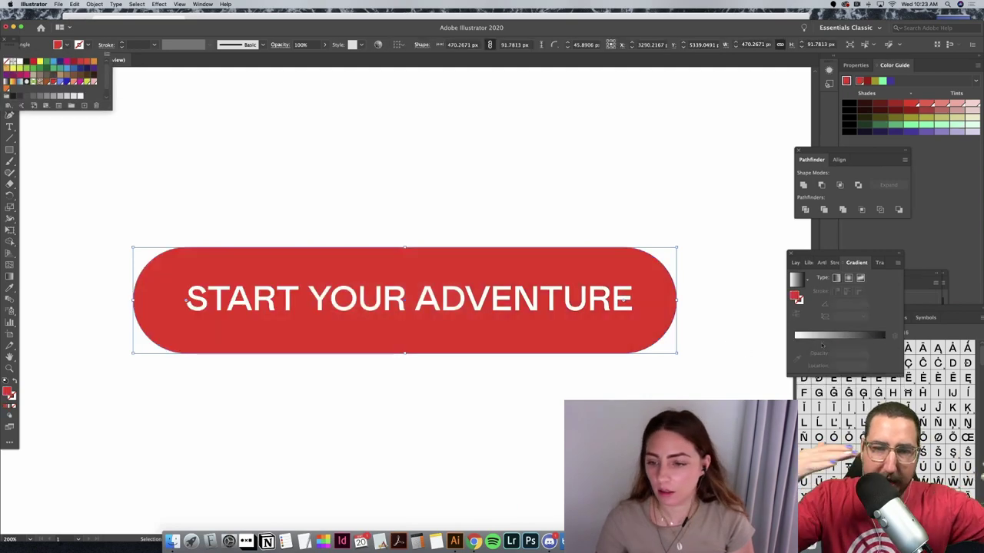
click(803, 335)
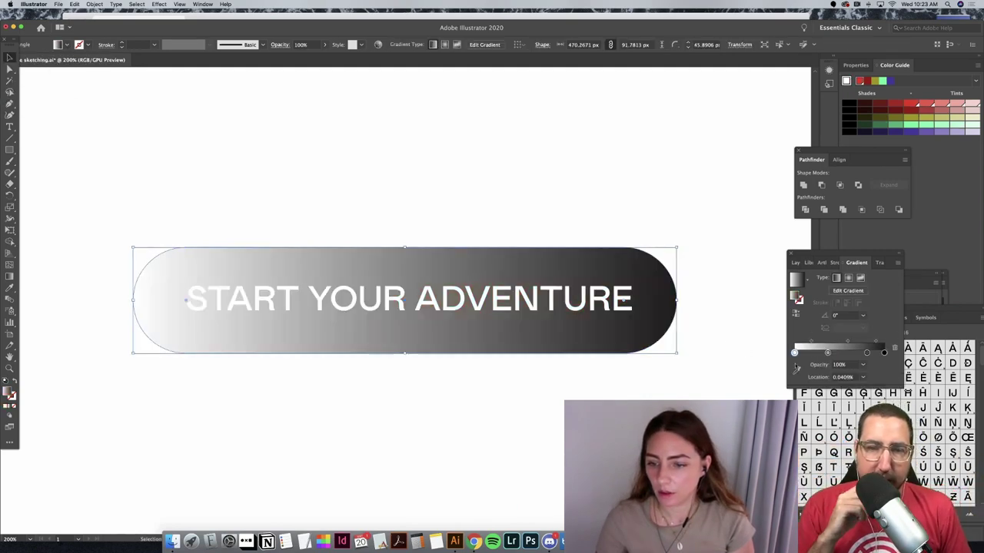
double_click(794, 352)
Step: Colour the gradient stops red at the left, blue in the middle, yellow-green on the right
click(834, 396)
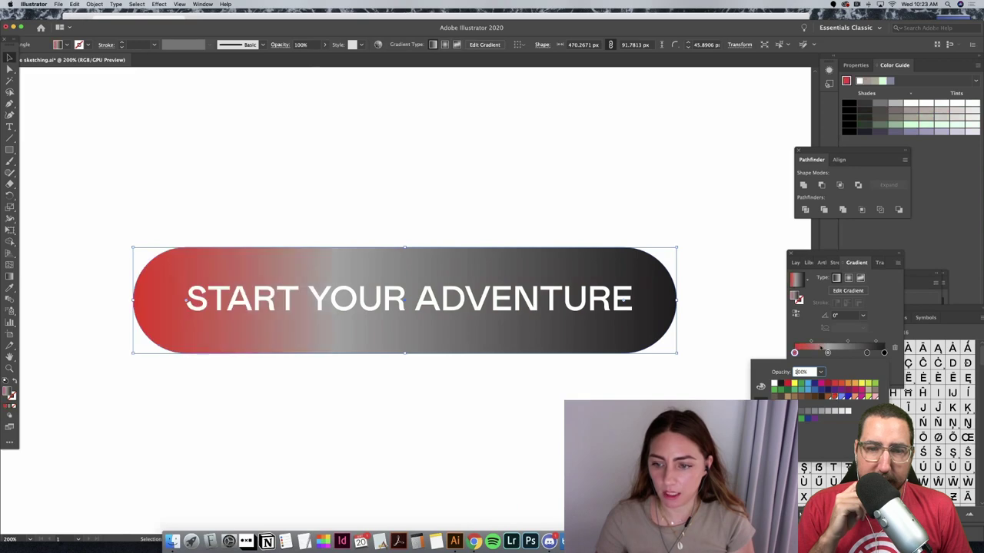
click(827, 352)
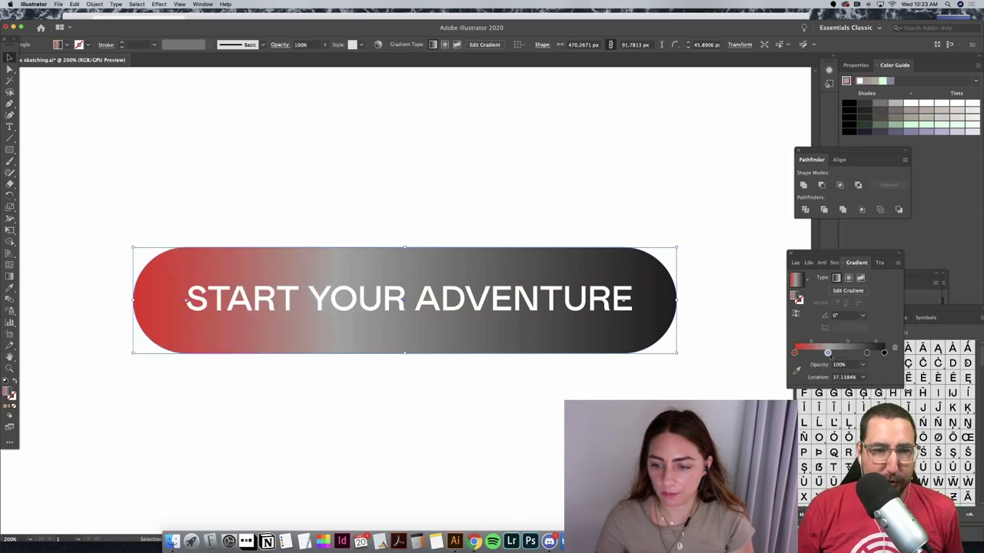
double_click(827, 353)
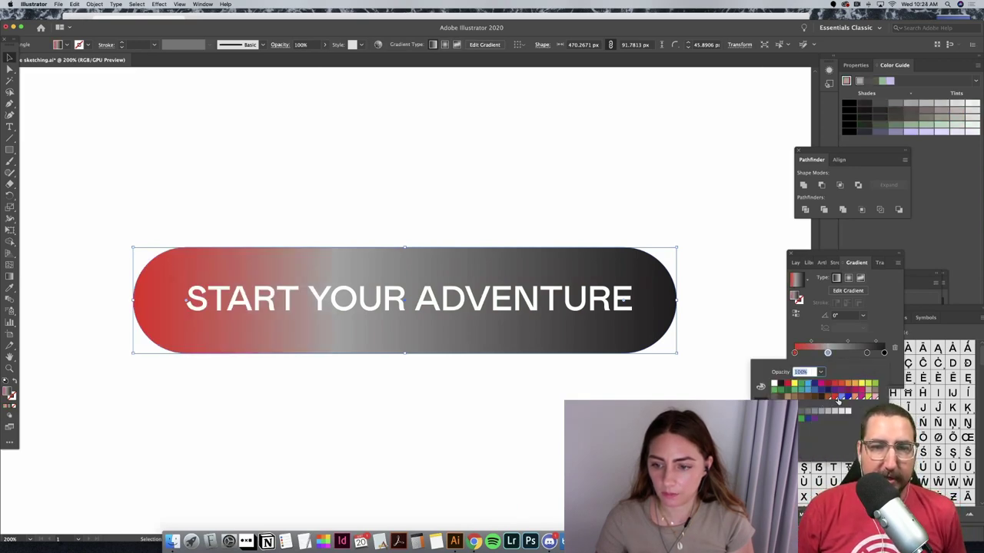
click(838, 397)
click(854, 358)
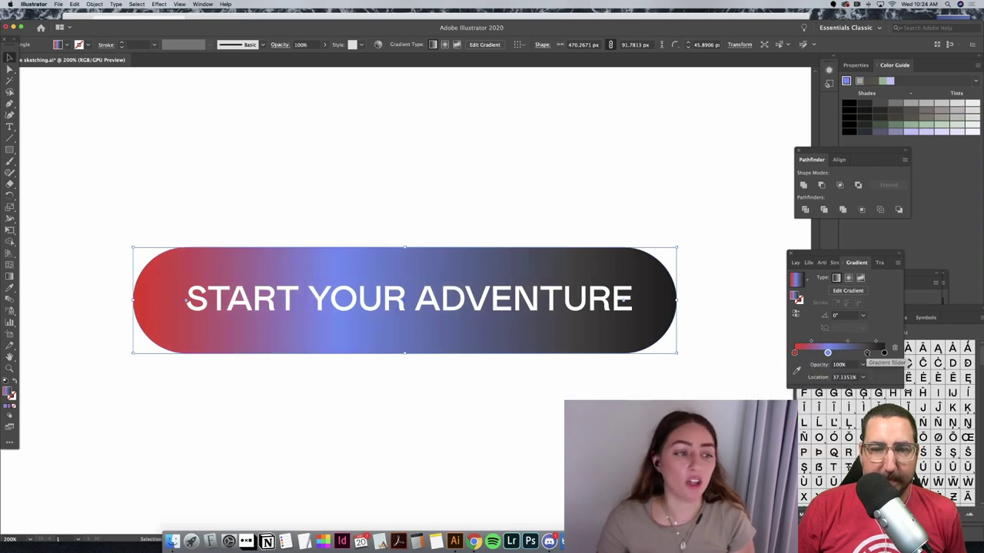
click(867, 353)
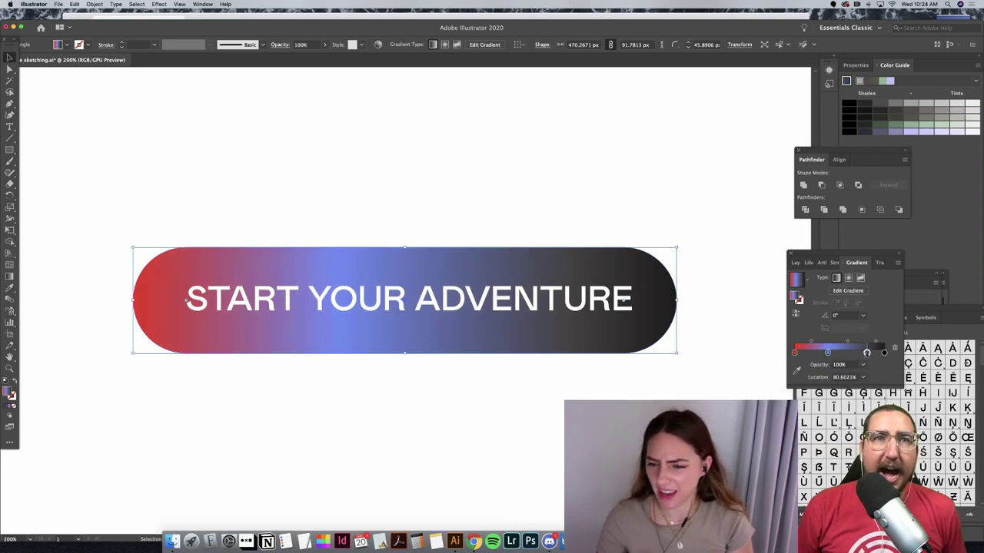
drag(867, 353, 866, 352)
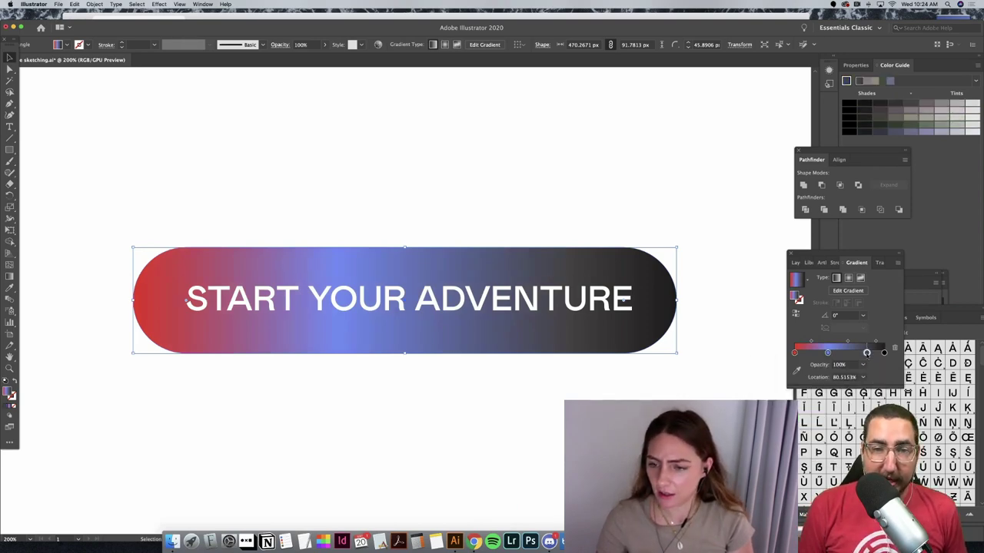
double_click(866, 353)
click(856, 396)
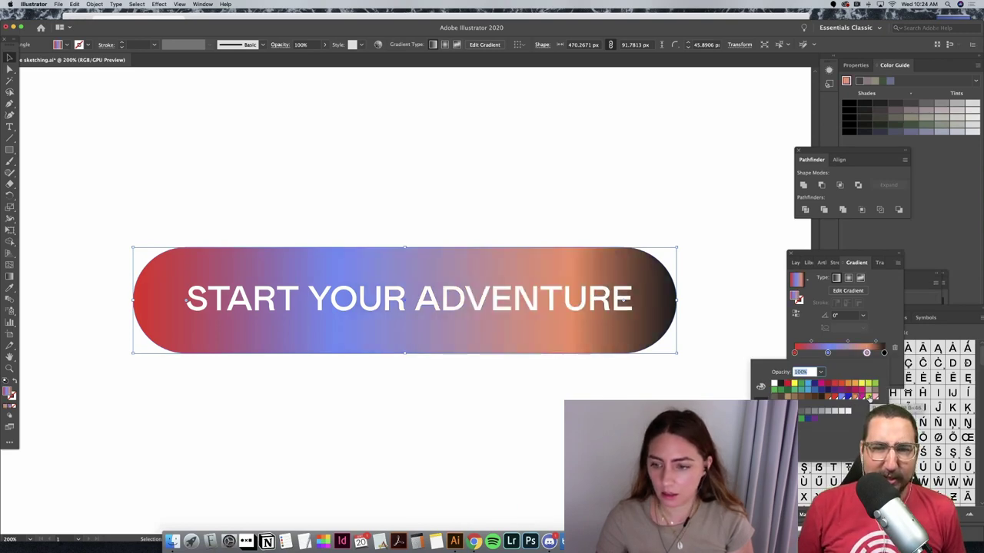
click(869, 397)
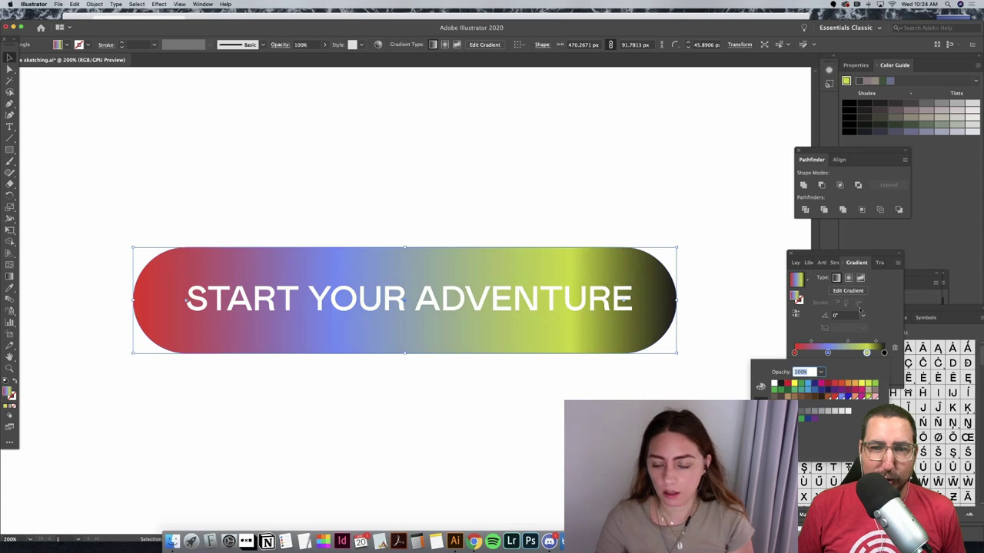
click(884, 353)
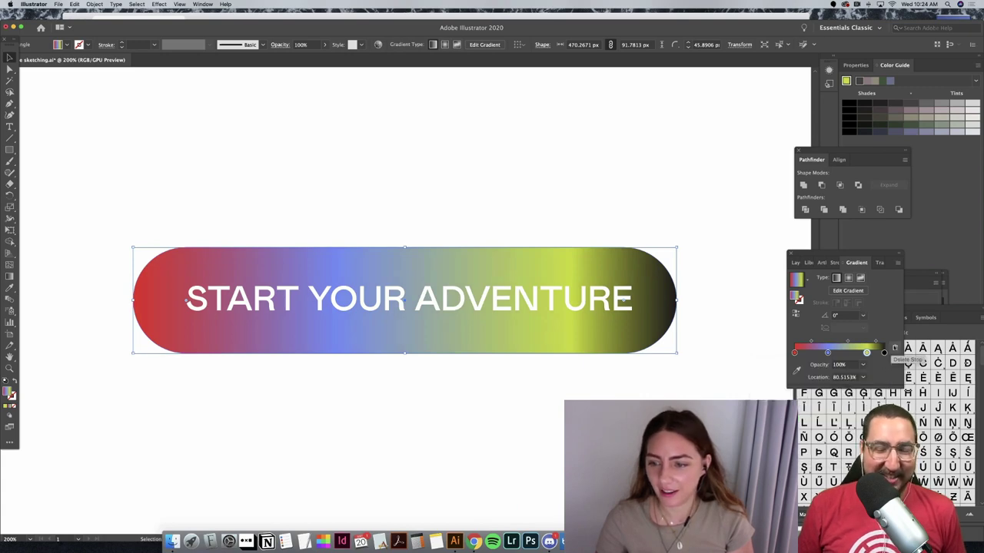
Step: Delete the black end stop and reposition the yellow-green and blue stops
click(884, 353)
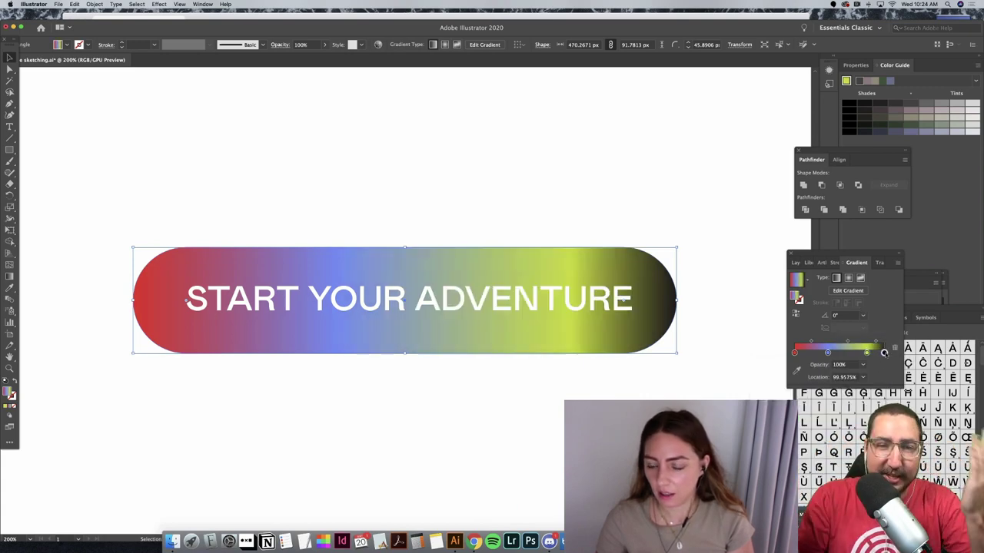
click(894, 348)
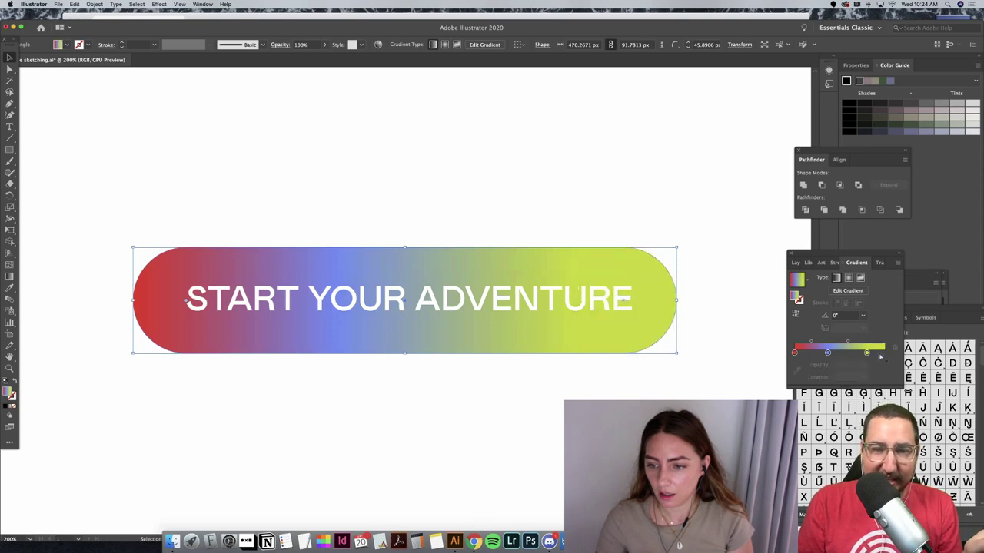
drag(866, 353, 839, 353)
click(848, 353)
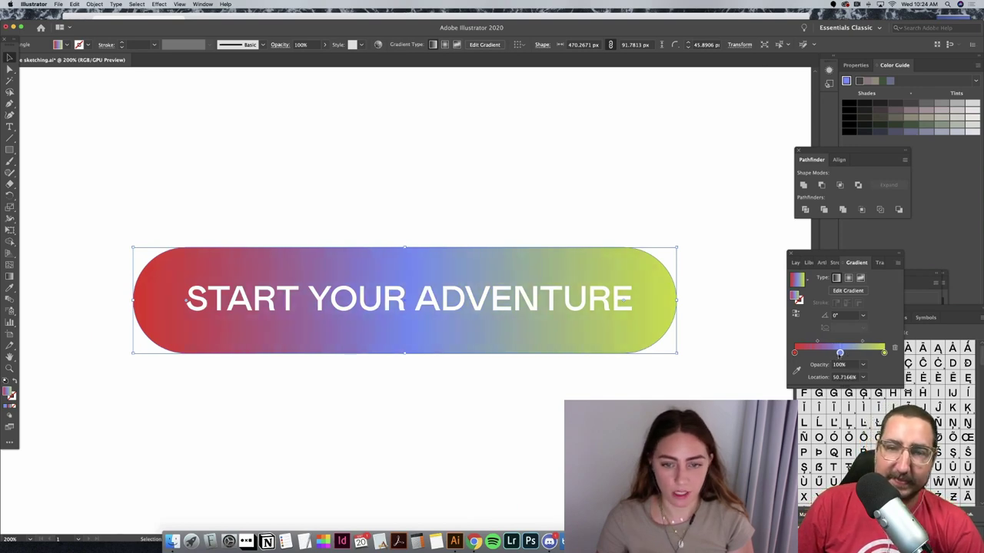
click(255, 165)
key(super+minus)
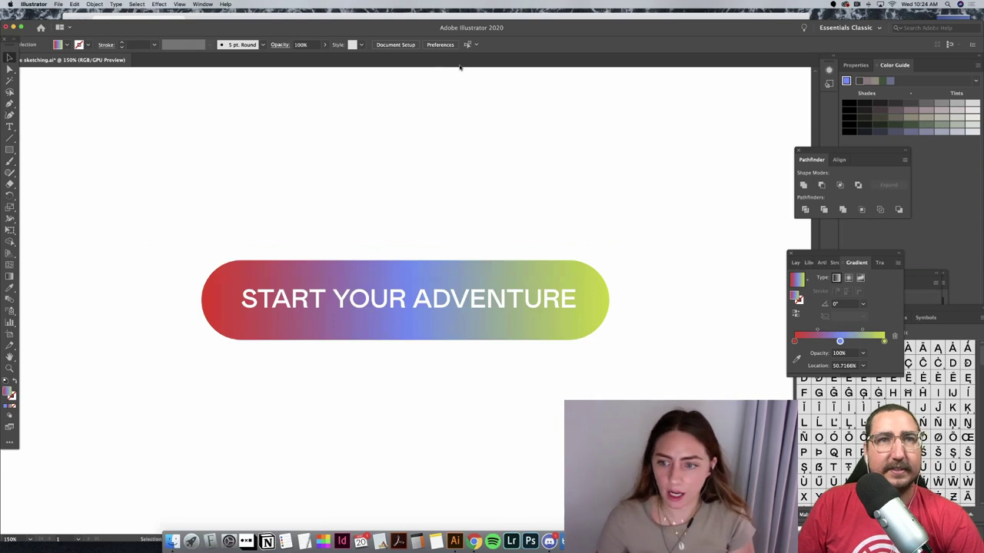
Step: Switch the button's gradient to radial and enter on-artboard gradient editing
click(518, 271)
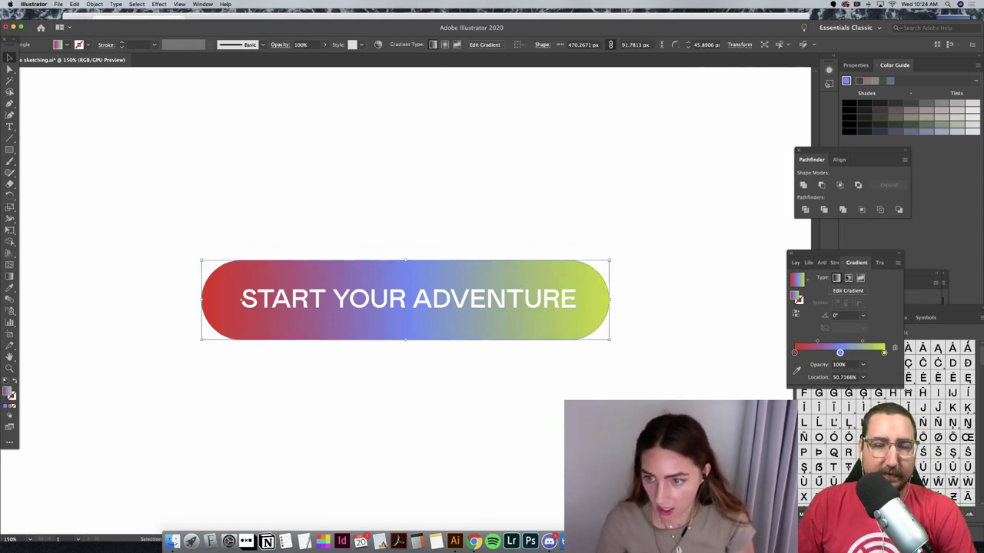
click(849, 278)
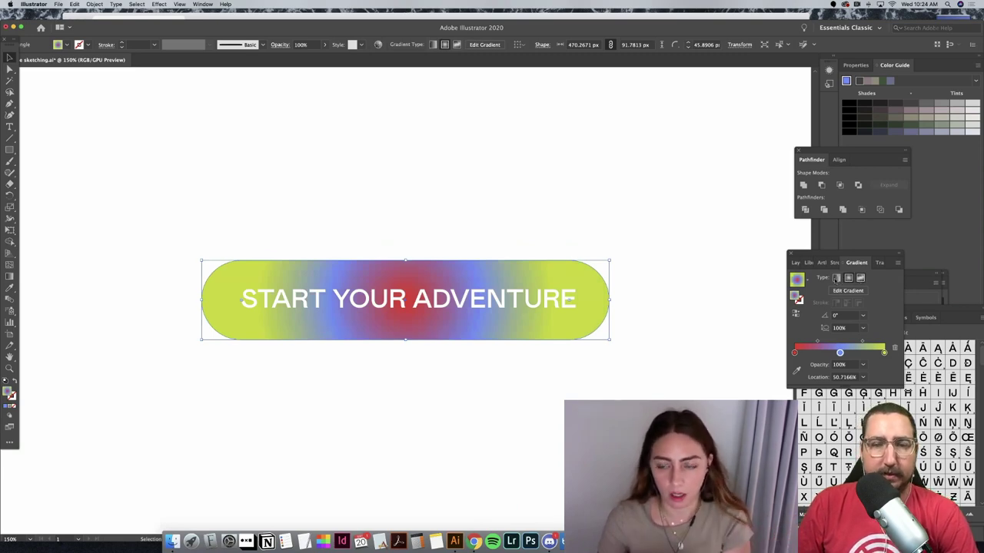
click(836, 279)
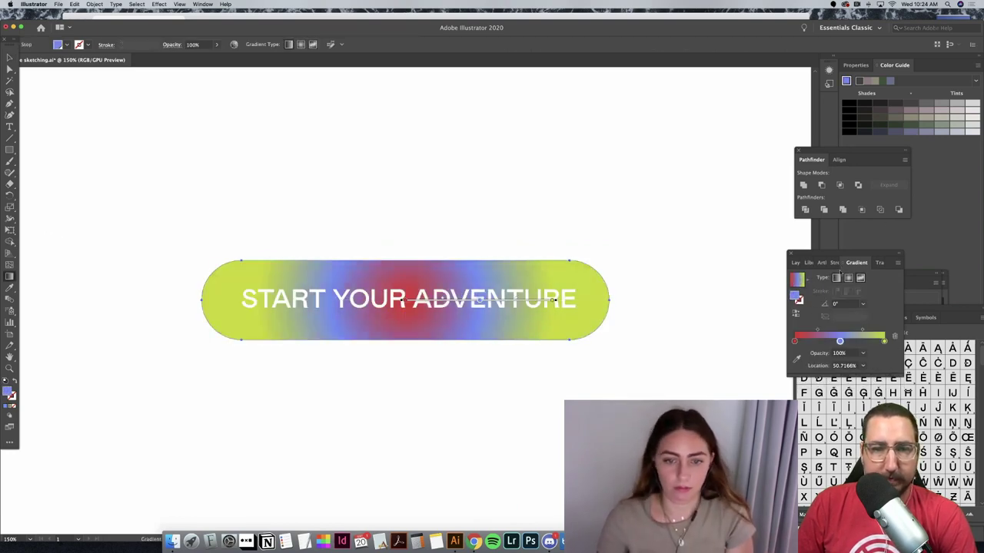
Step: Make the gradient linear and stretch it red-blue-lime across the full button width
click(836, 278)
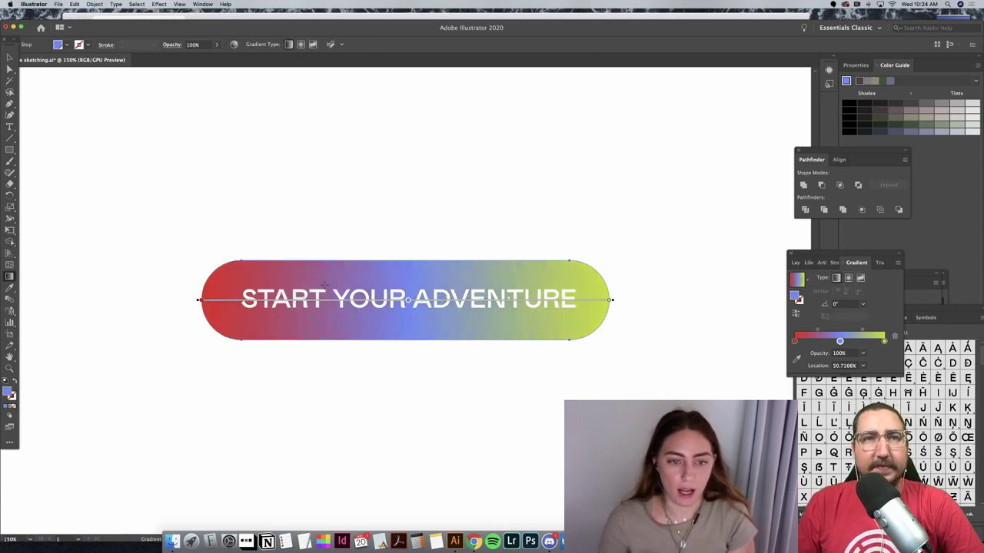
mouse_move(259, 275)
mouse_down()
mouse_move(598, 275)
mouse_move(234, 286)
mouse_move(245, 294)
mouse_move(259, 281)
mouse_move(369, 312)
mouse_move(441, 314)
mouse_move(509, 275)
mouse_up()
mouse_move(547, 305)
mouse_down()
mouse_move(608, 302)
mouse_move(568, 308)
mouse_up()
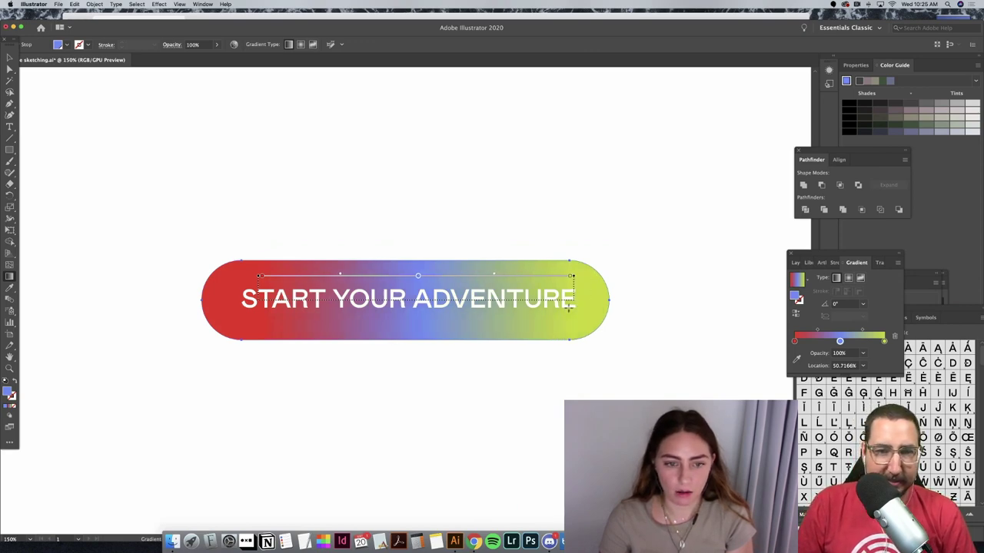
scroll(567, 296, right, 3)
scroll(567, 296, down, 2)
key(v)
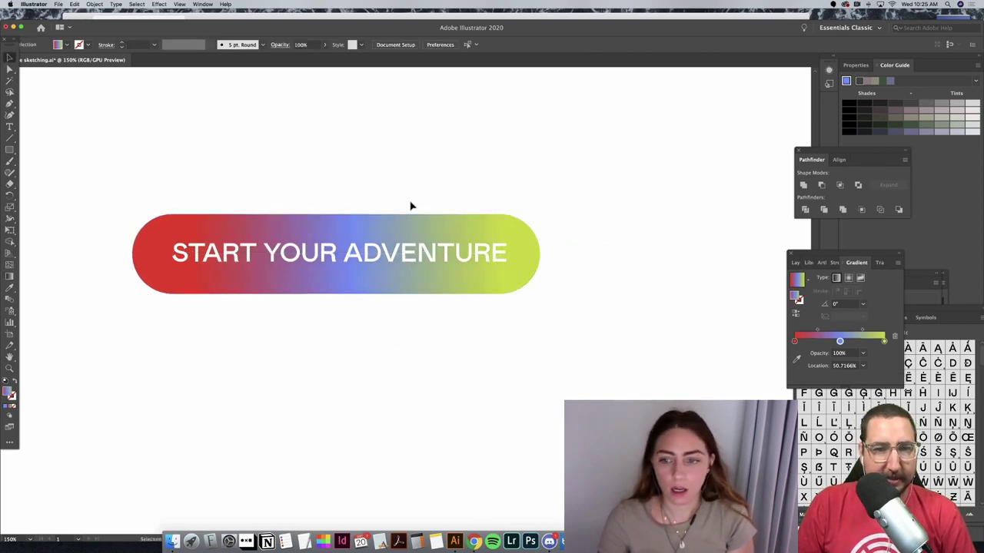
key(a)
key(super+a)
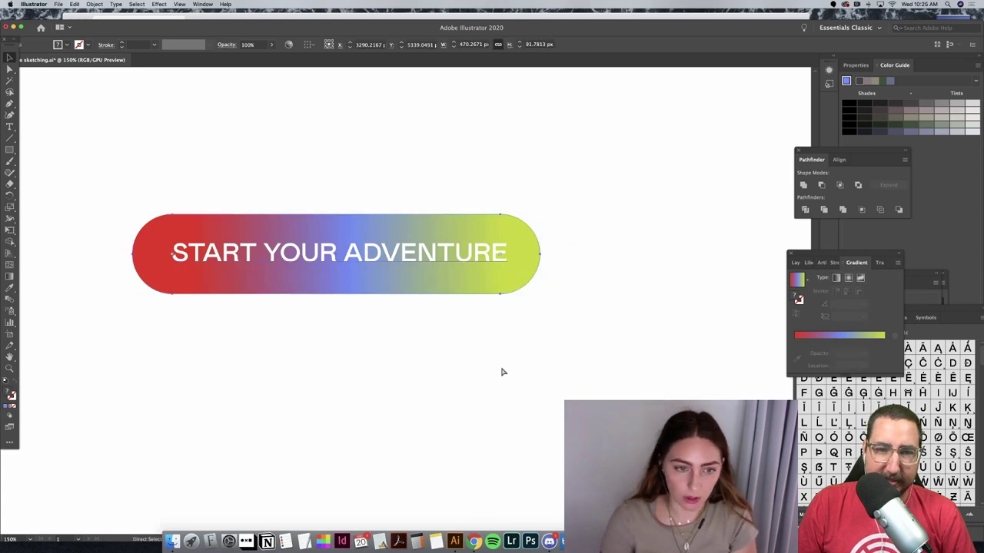
Step: Duplicate the subscribe form group beside the page
key(super+minus)
key(super+minus)
key(super+minus)
key(super+minus)
key(super+minus)
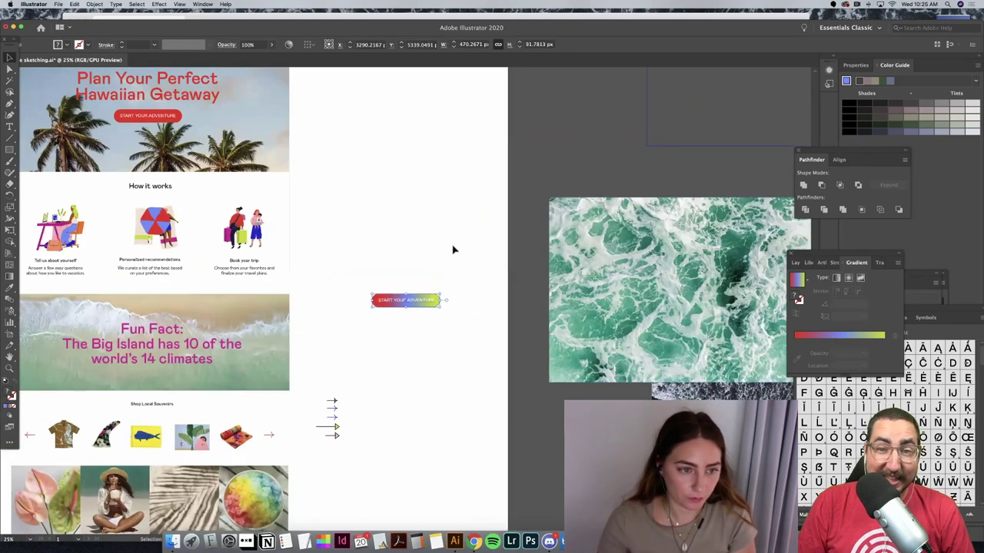
scroll(453, 250, left, 3)
scroll(453, 249, down, 2)
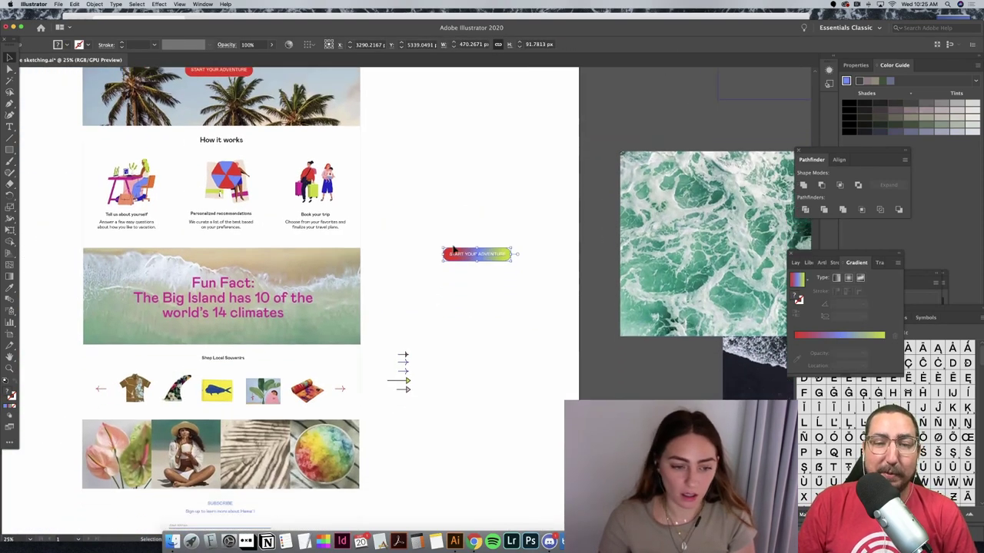
scroll(453, 250, down, 2)
key(super+shift+a)
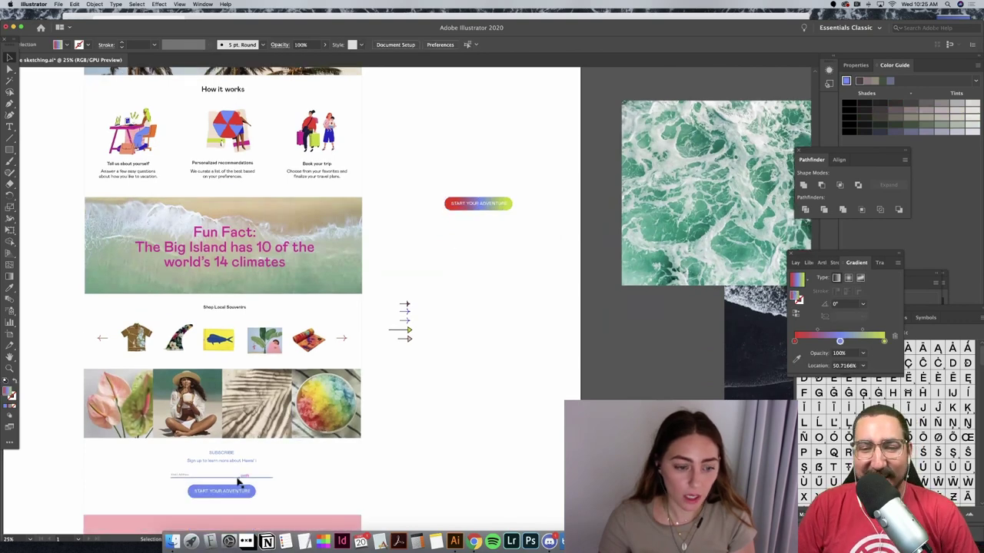
click(236, 477)
click(161, 455)
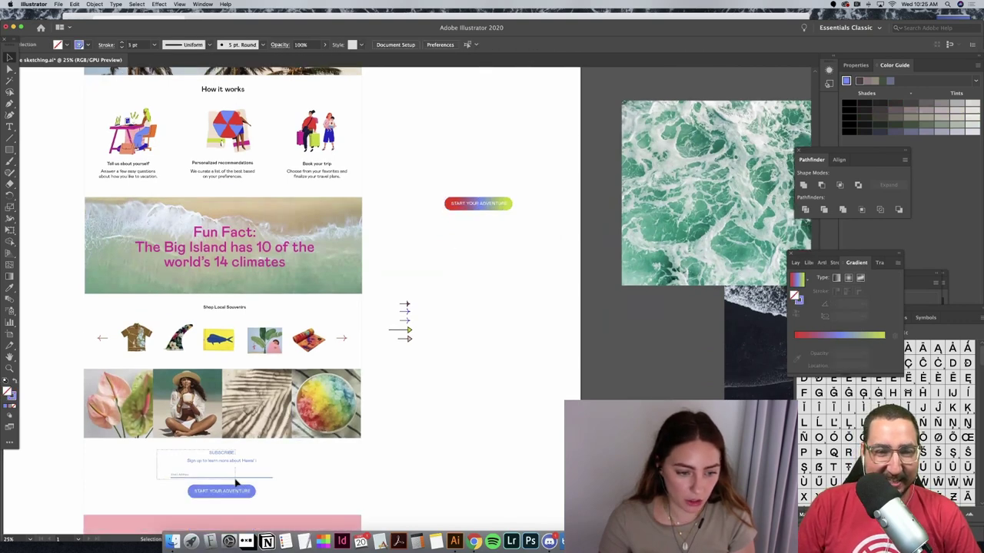
click(236, 482)
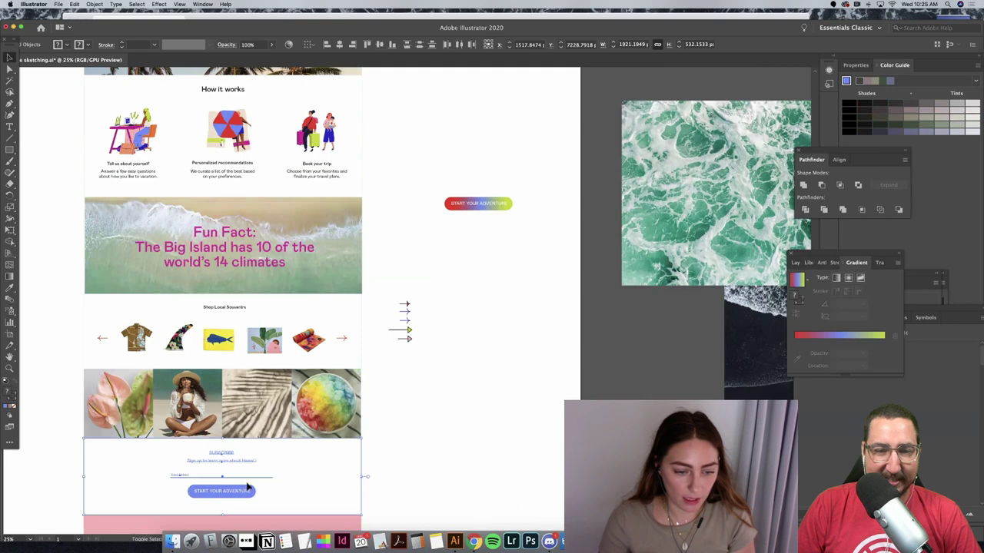
drag(241, 500, 509, 424)
Step: Replace the copied form's blue button with a pasted copy of the gradient button
click(539, 428)
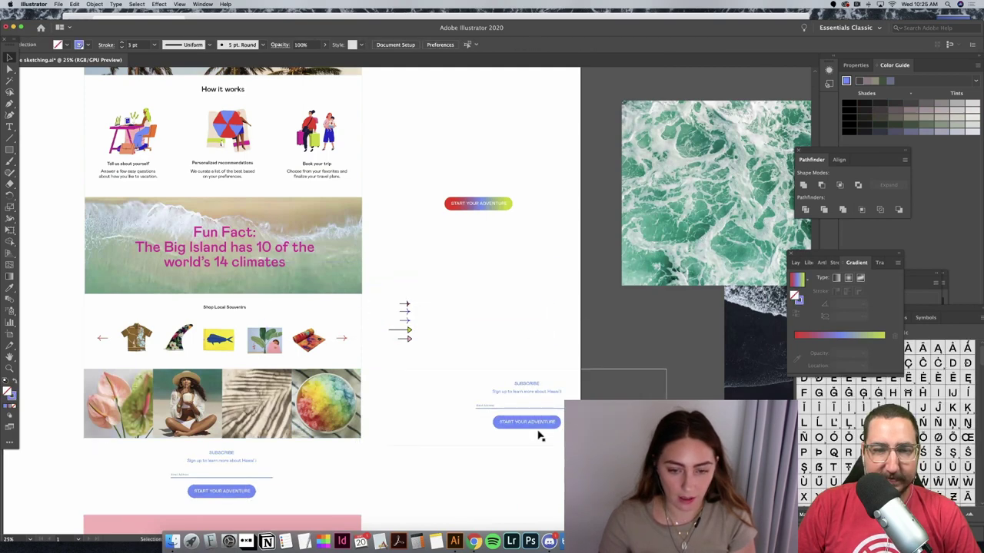
key(Delete)
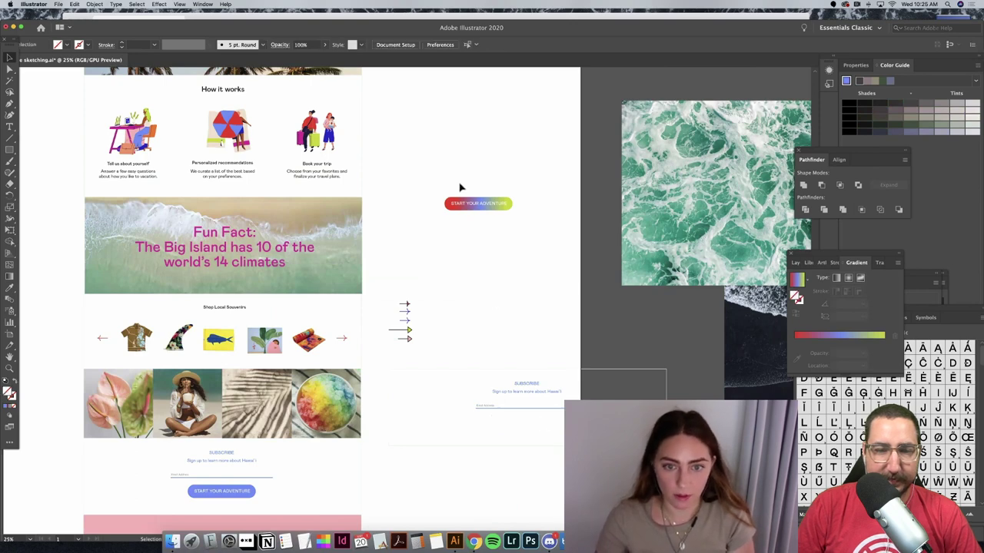
key(super+shift+v)
drag(500, 202, 545, 425)
click(533, 500)
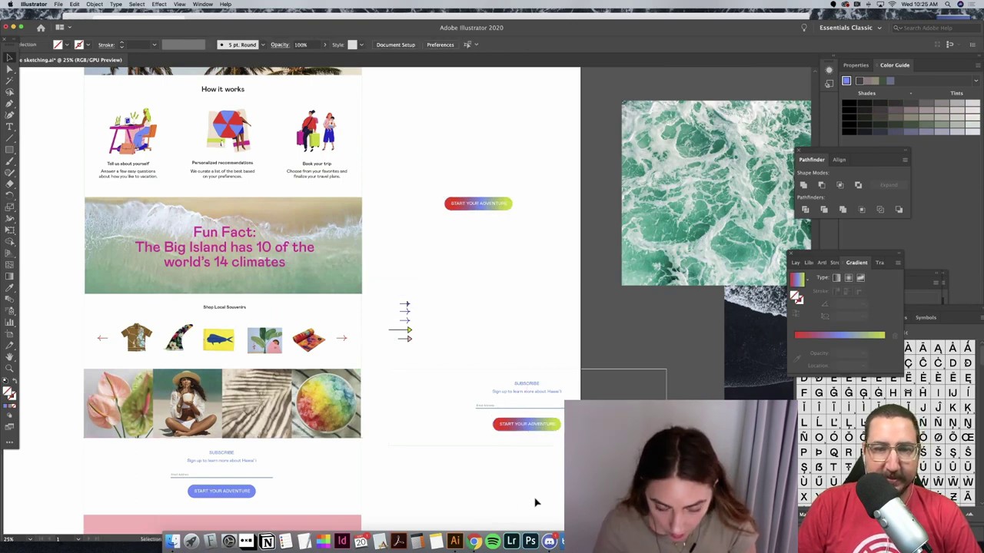
drag(540, 486, 549, 356)
click(577, 329)
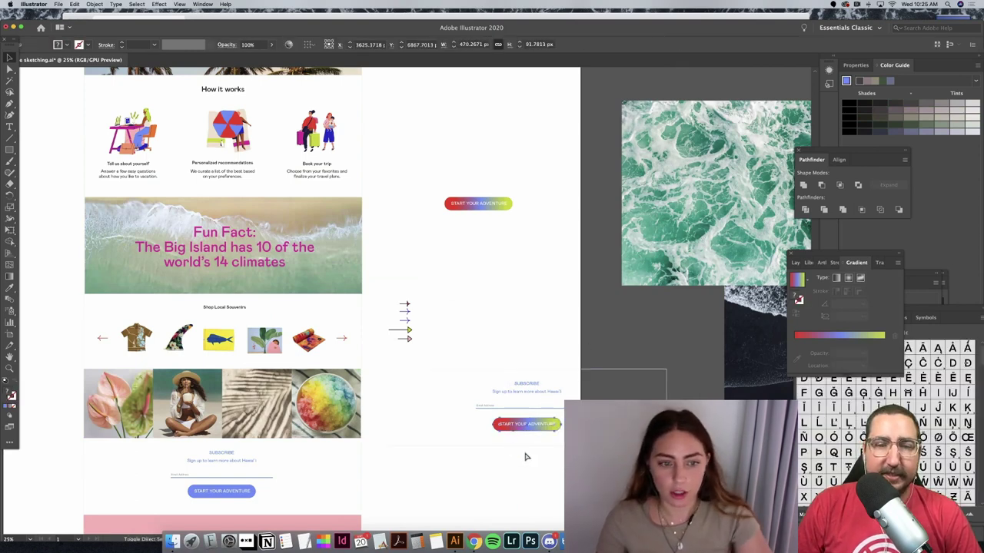
Step: Delete the yellow-green stop so the subscribe button's gradient runs red to blue
click(534, 431)
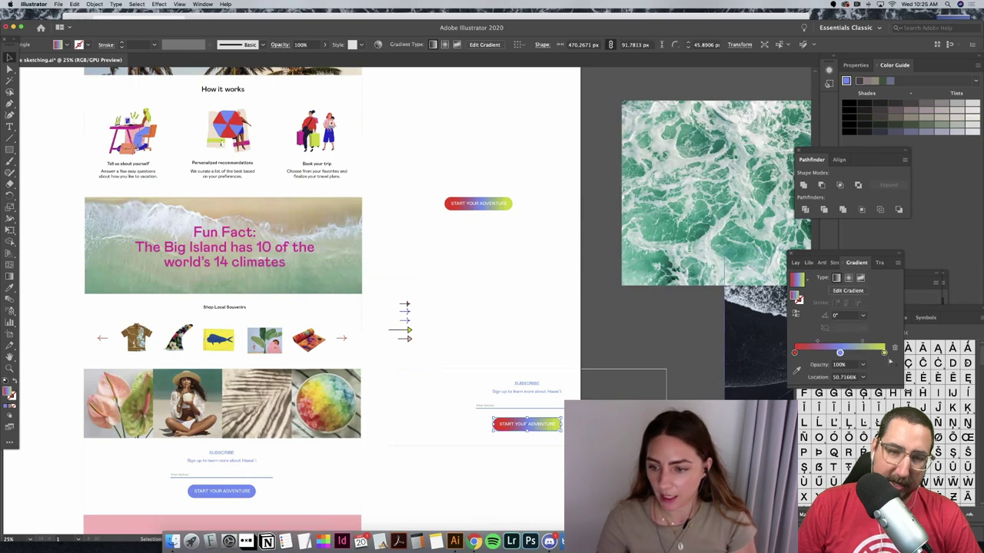
click(895, 348)
drag(840, 352, 884, 353)
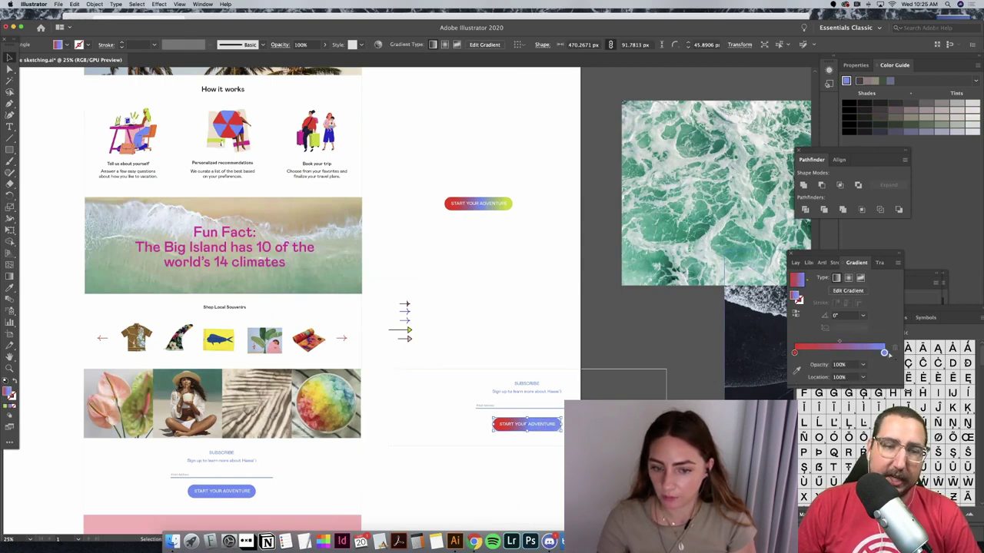
click(549, 275)
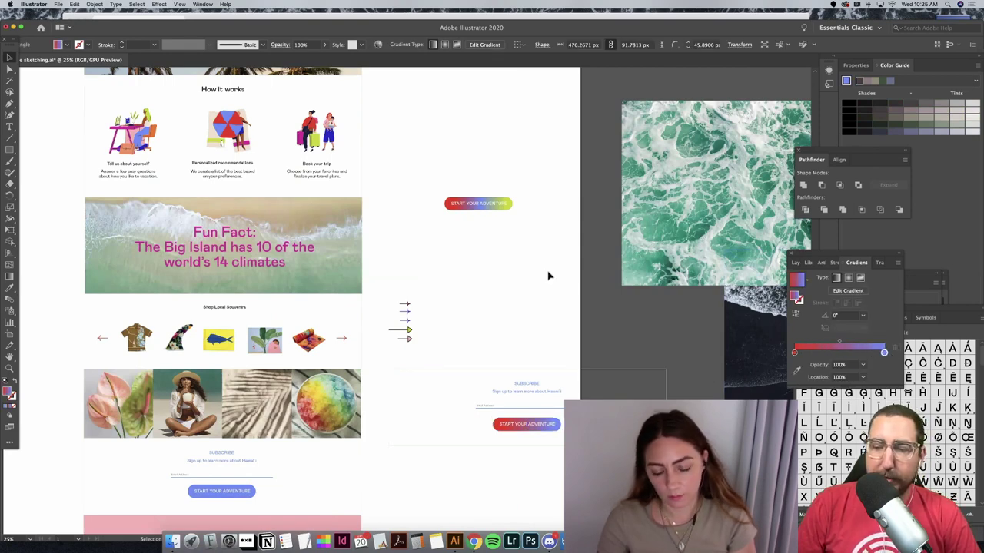
click(543, 430)
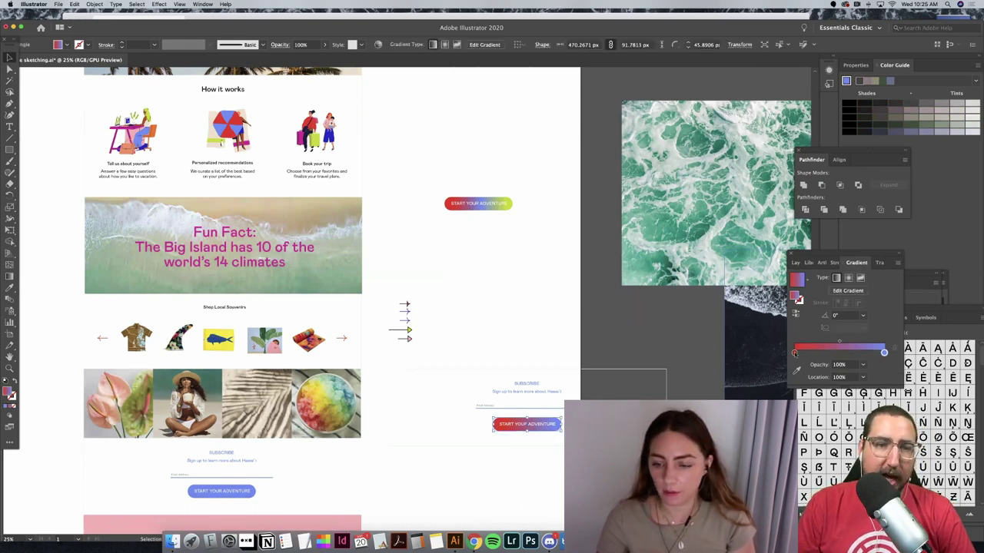
Step: Recolour the left gradient stop periwinkle blue and the right stop darker blue
double_click(794, 353)
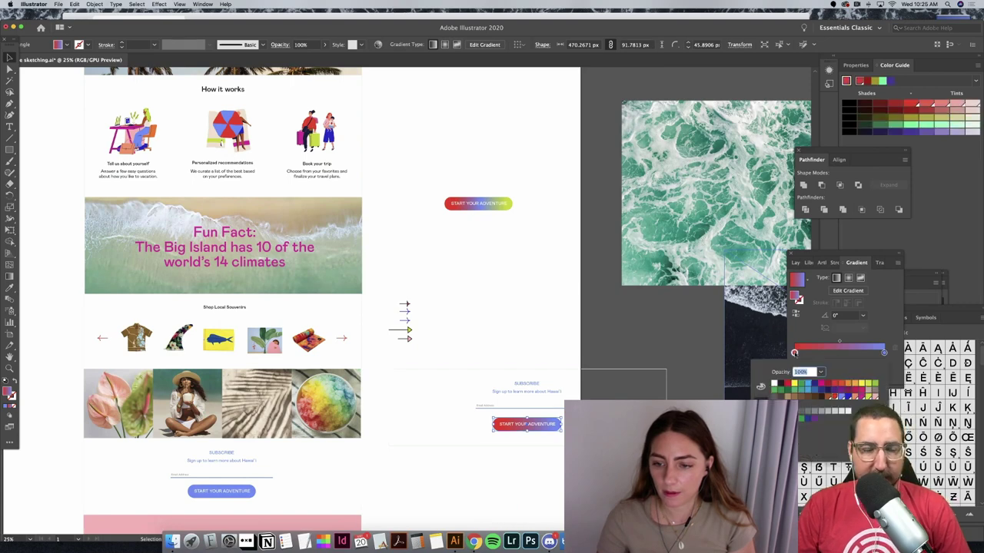
click(843, 398)
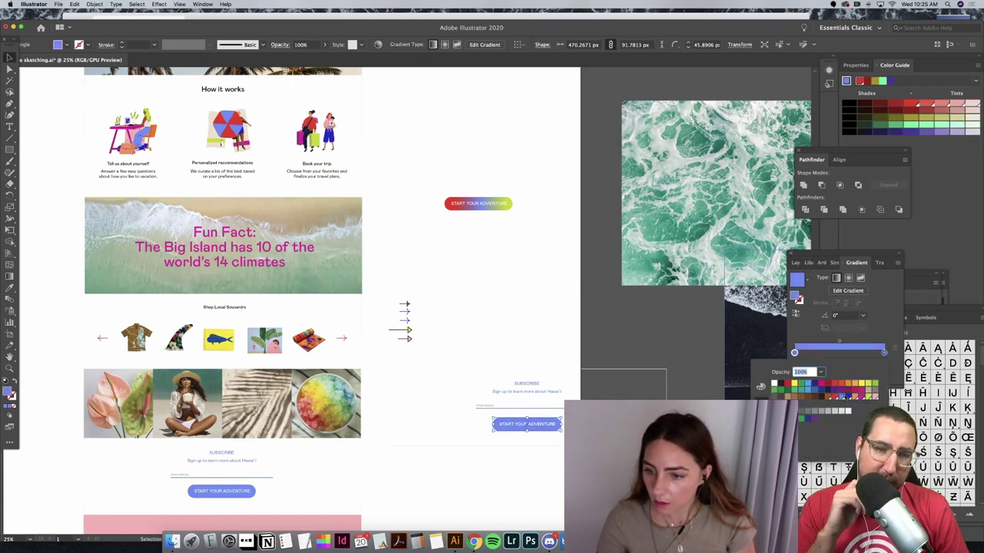
click(884, 352)
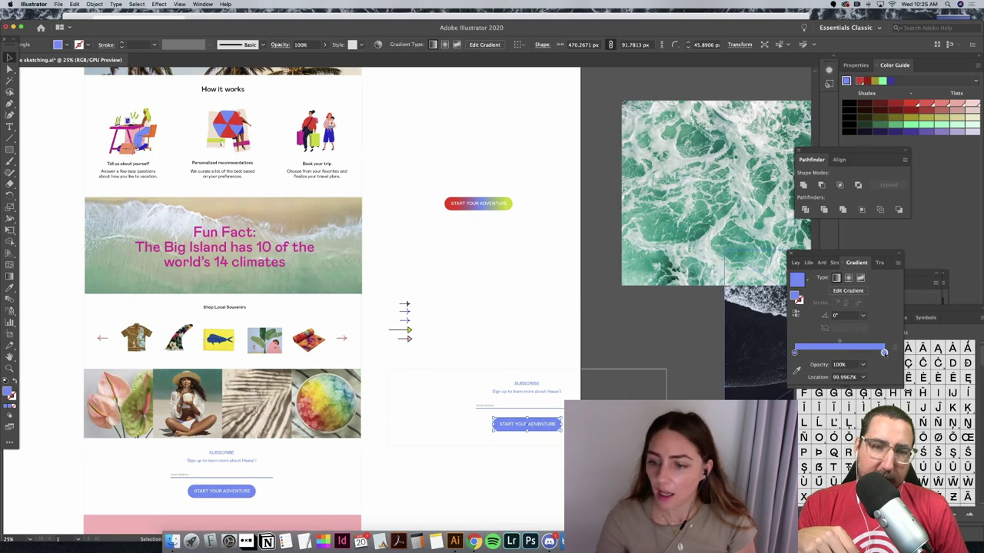
double_click(884, 353)
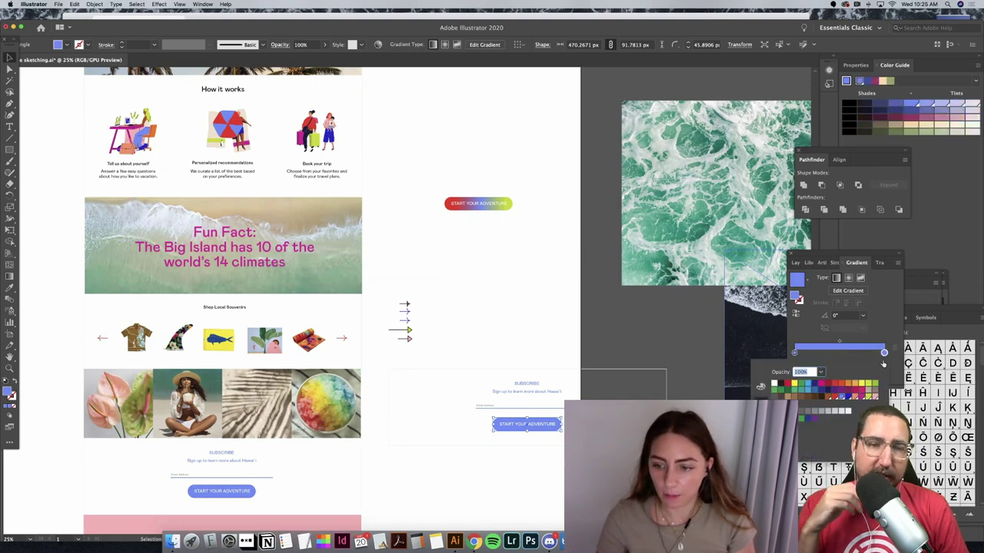
click(847, 388)
click(584, 319)
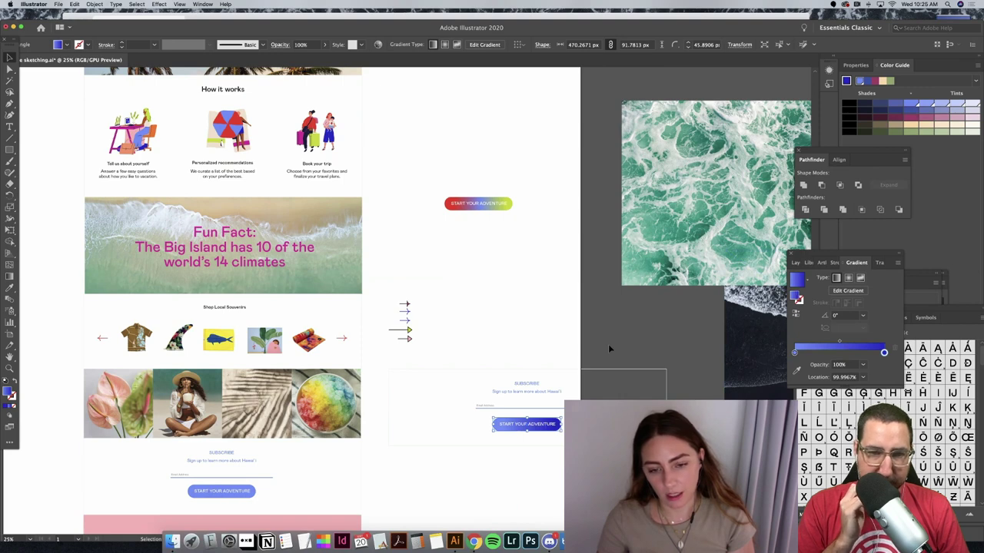
click(545, 455)
click(551, 432)
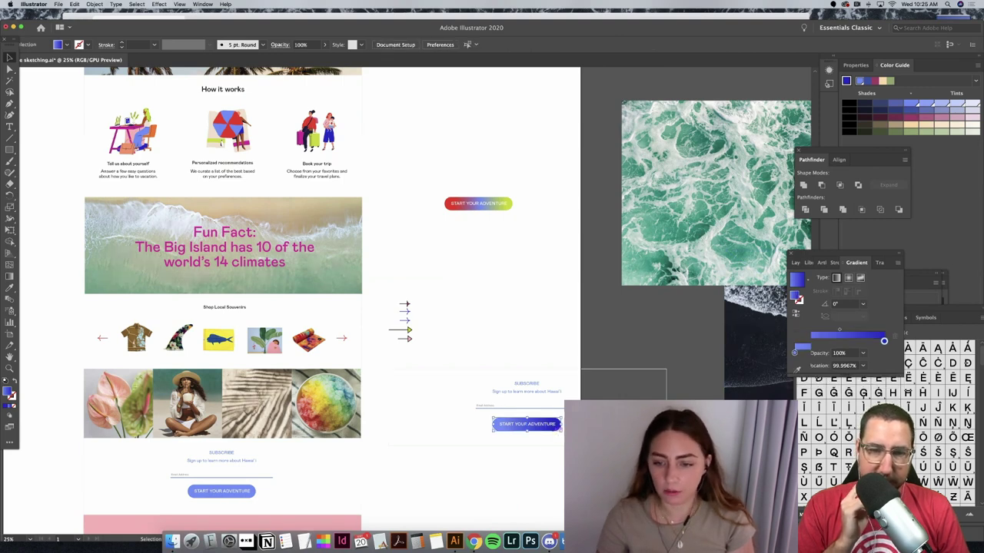
Step: Rearrange the stops: dark blue to the middle, blue at the left, red at the right
drag(884, 353, 842, 352)
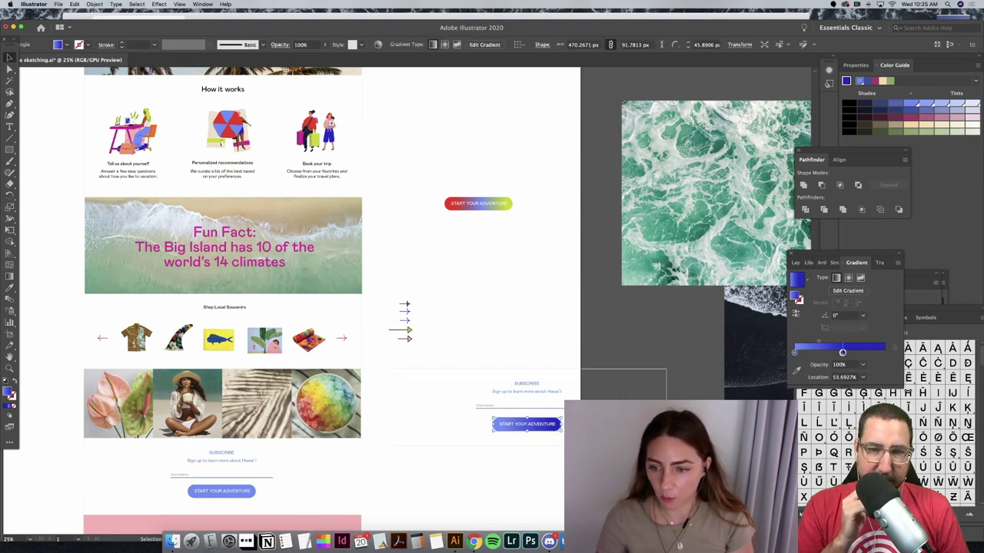
double_click(795, 352)
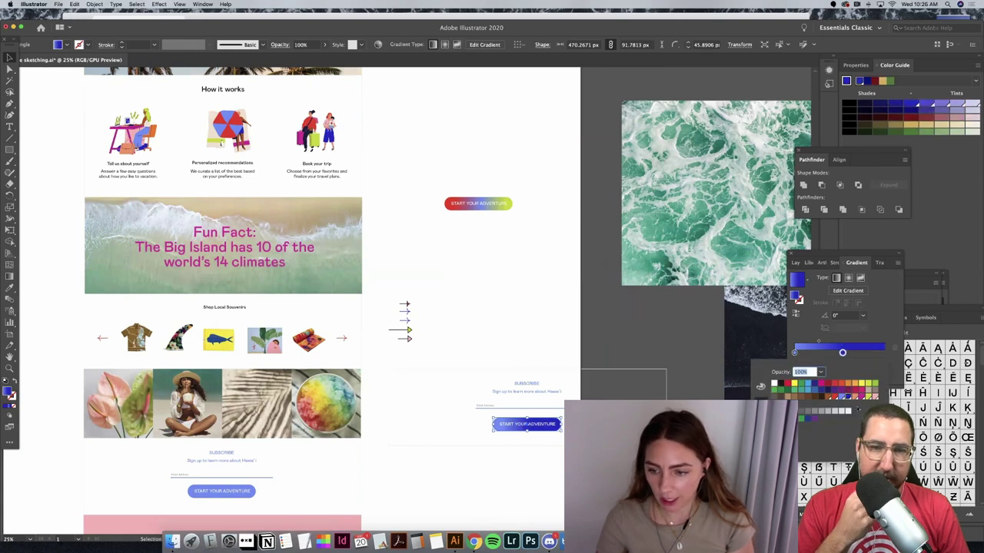
click(835, 397)
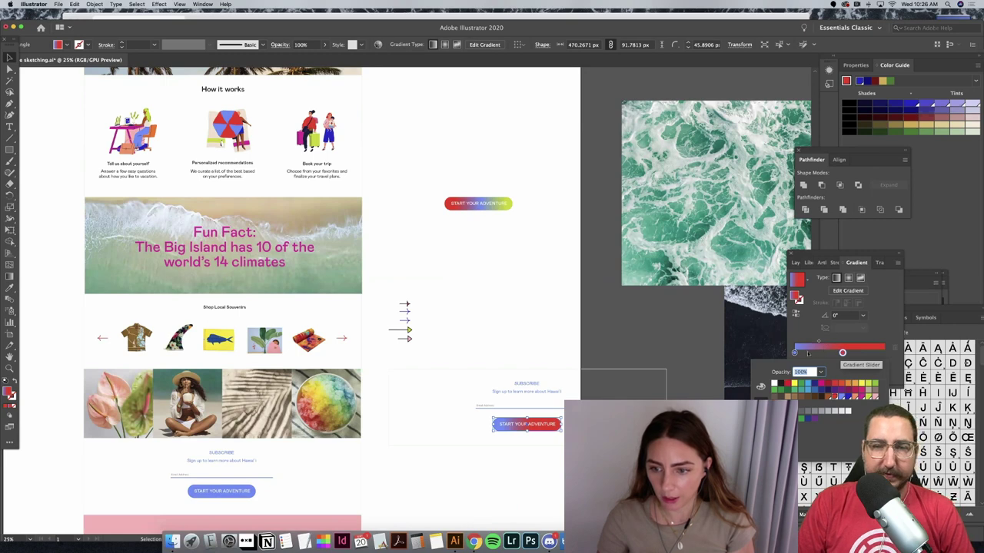
drag(795, 353, 880, 352)
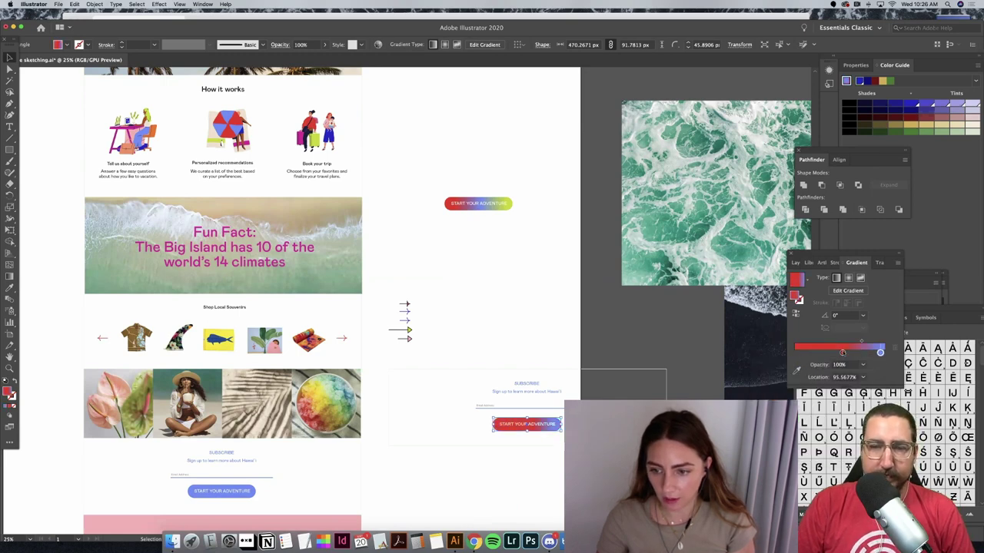
drag(770, 352, 769, 353)
drag(880, 353, 885, 353)
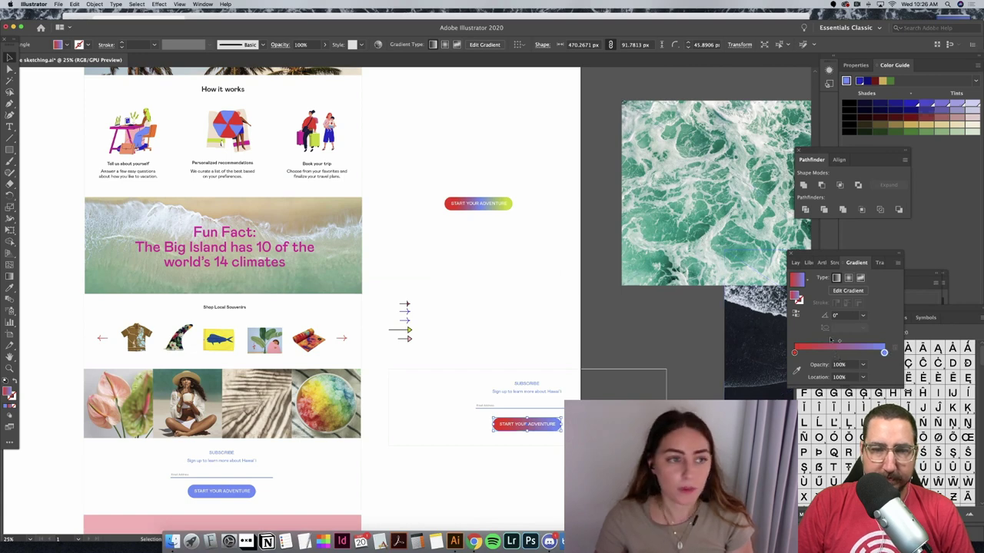
Step: Briefly fill the button solid red, restore the gradient, and expand the Gradient panel
click(64, 44)
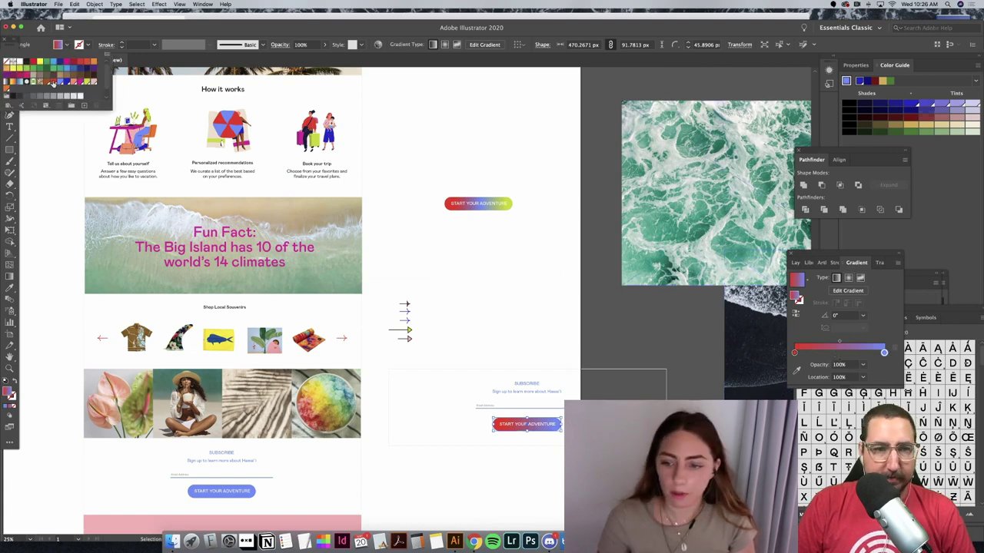
click(52, 82)
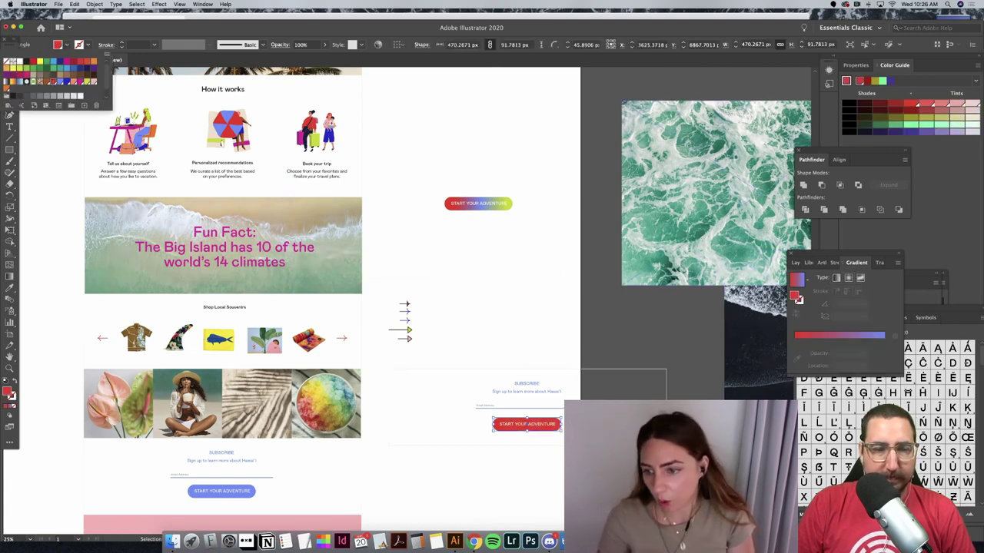
click(877, 348)
click(883, 351)
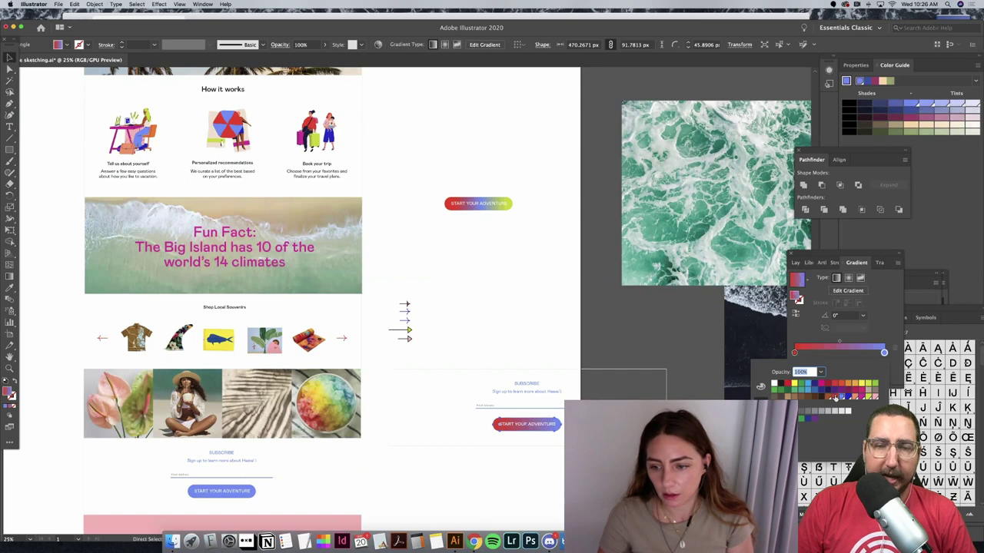
Step: Set the gradient's right stop to red, trying 0 opacity on it and undoing that
click(779, 382)
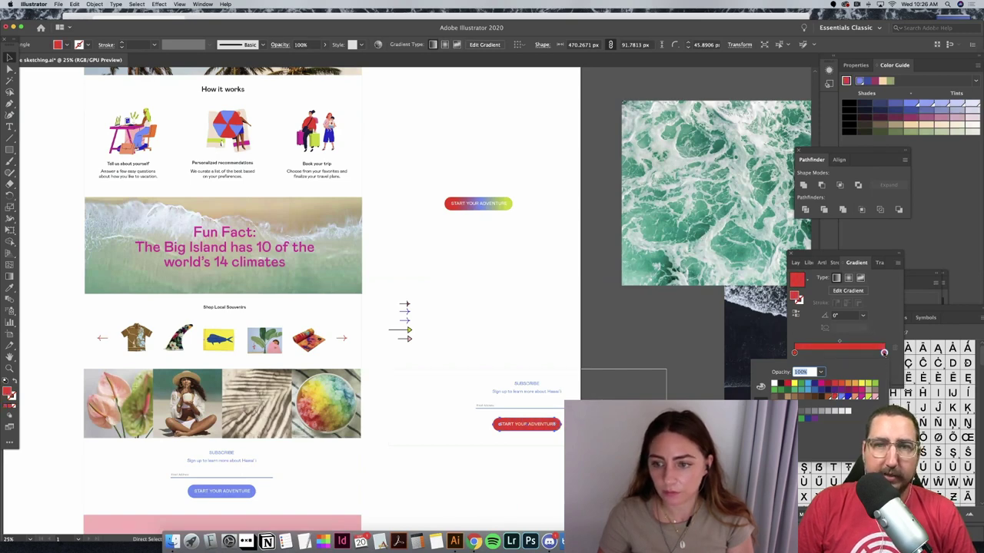
key(Return)
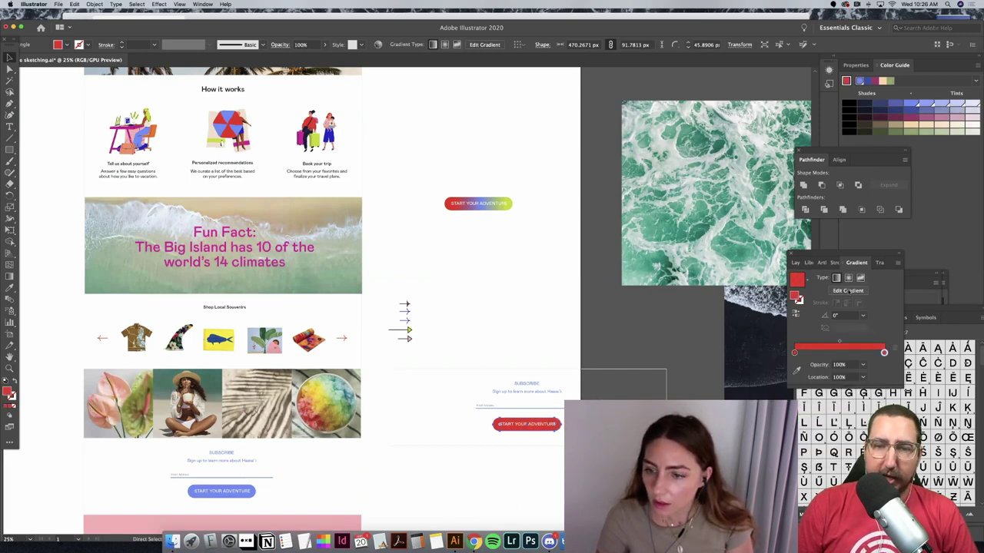
click(847, 290)
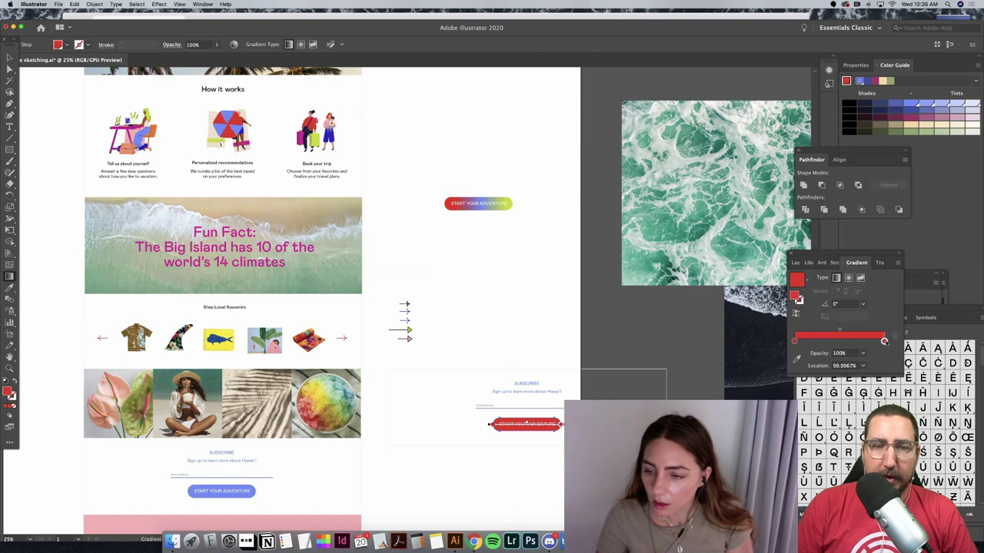
double_click(884, 341)
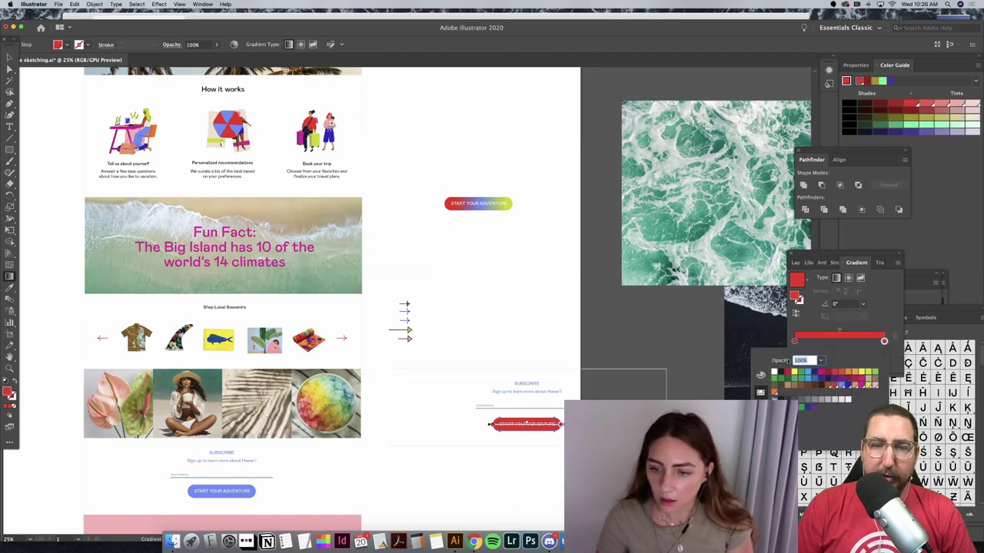
text(0)
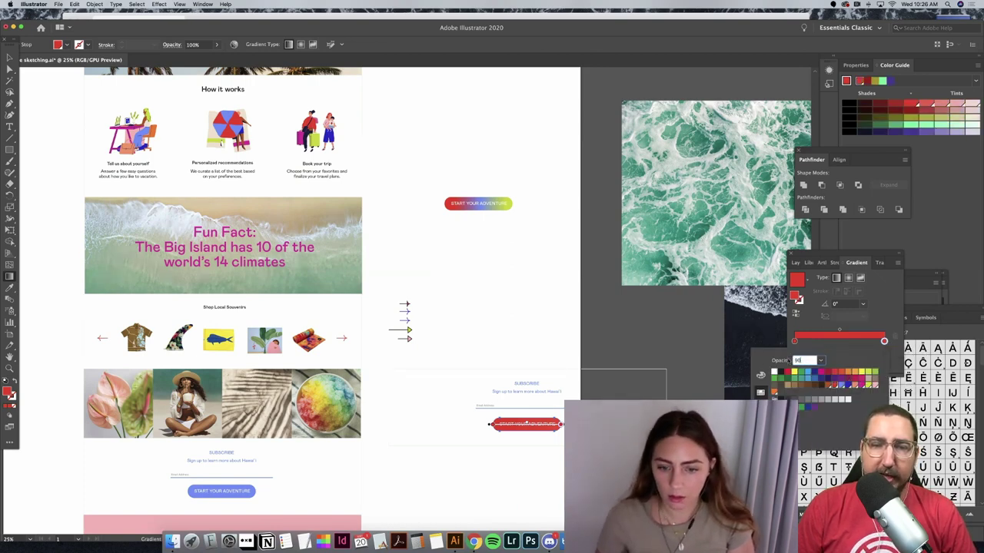
key(Return)
key(super+z)
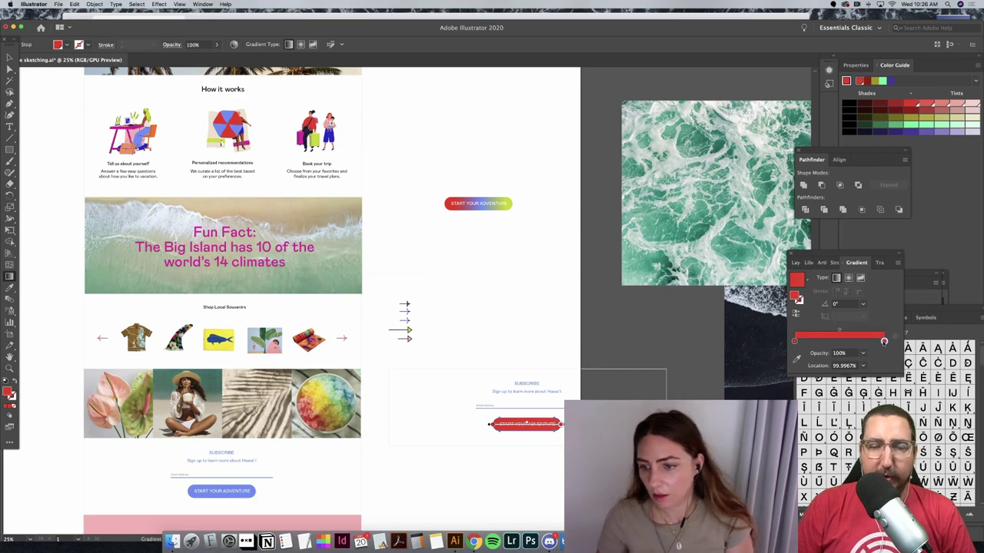
Step: Change the right gradient stop to a darker peach-coral swatch and deselect the button
click(884, 341)
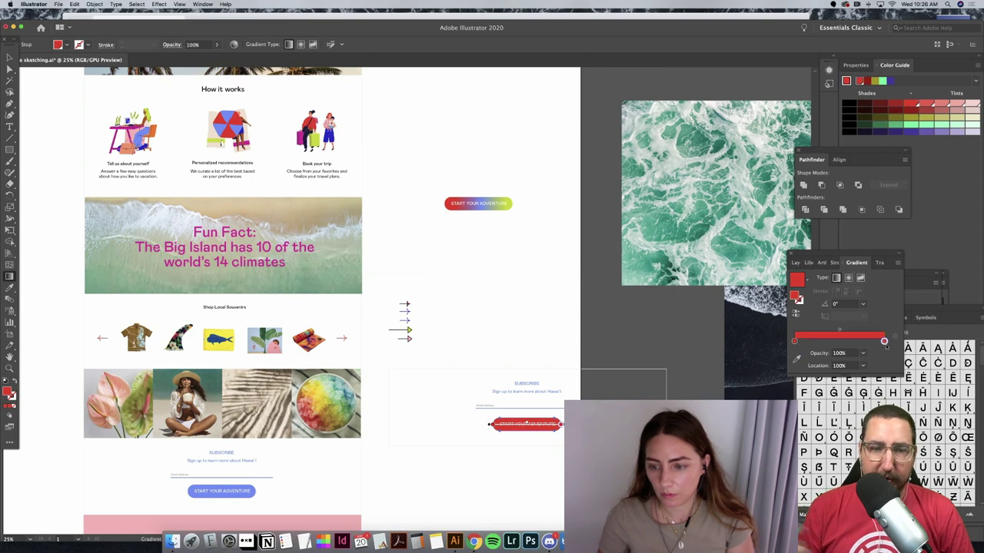
double_click(884, 341)
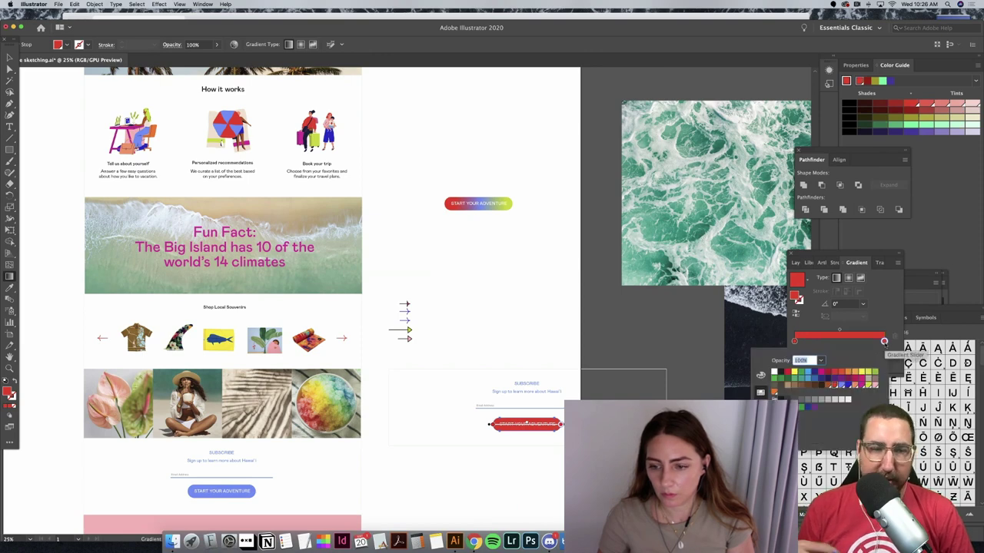
click(854, 385)
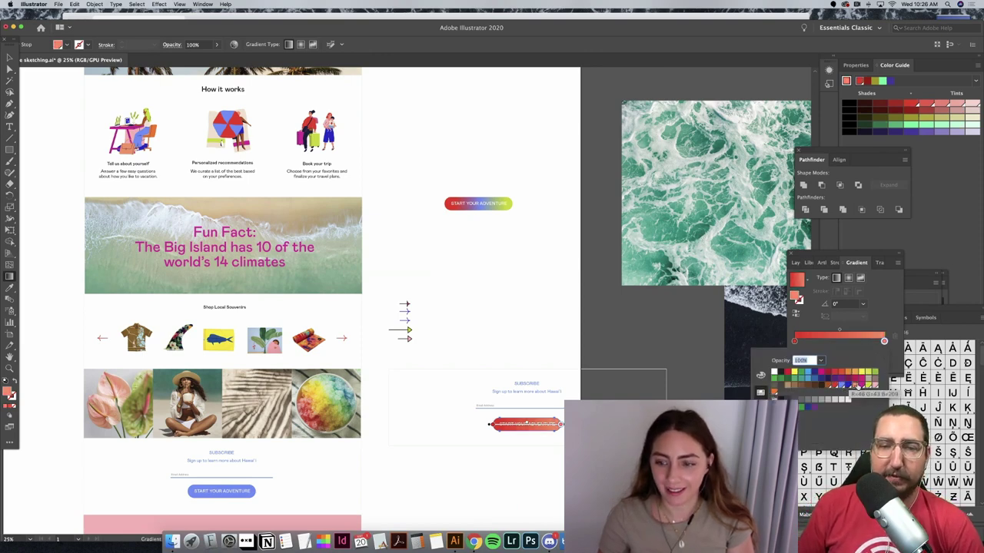
click(874, 387)
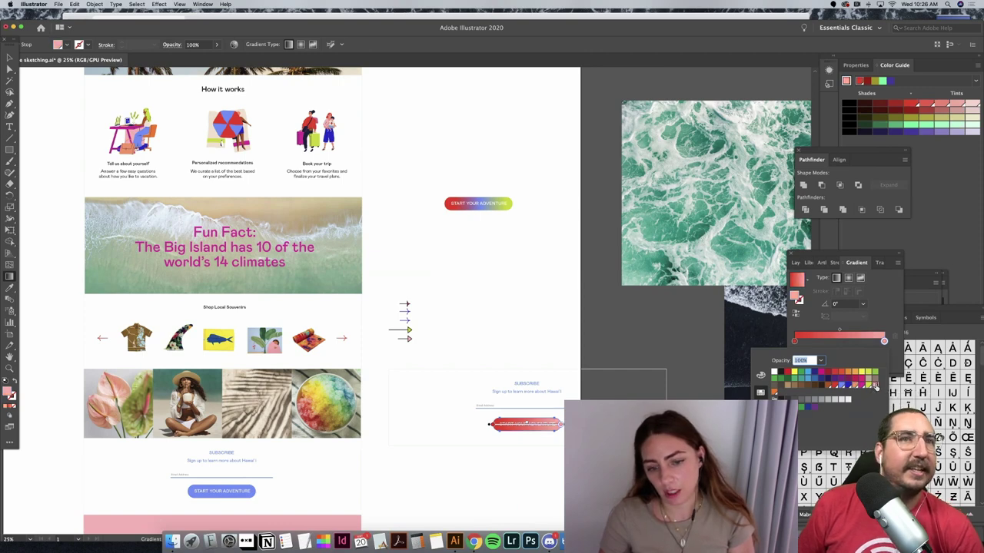
click(854, 388)
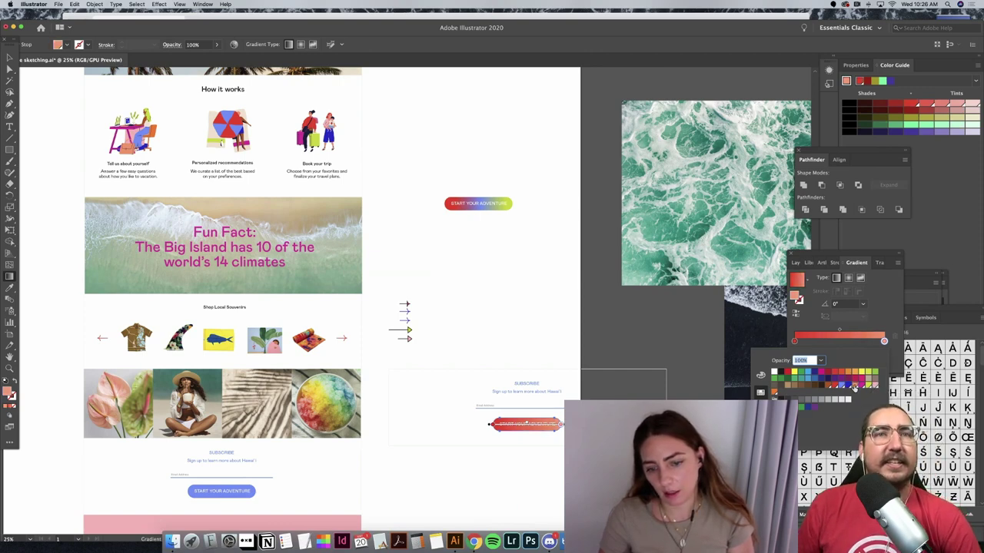
click(511, 324)
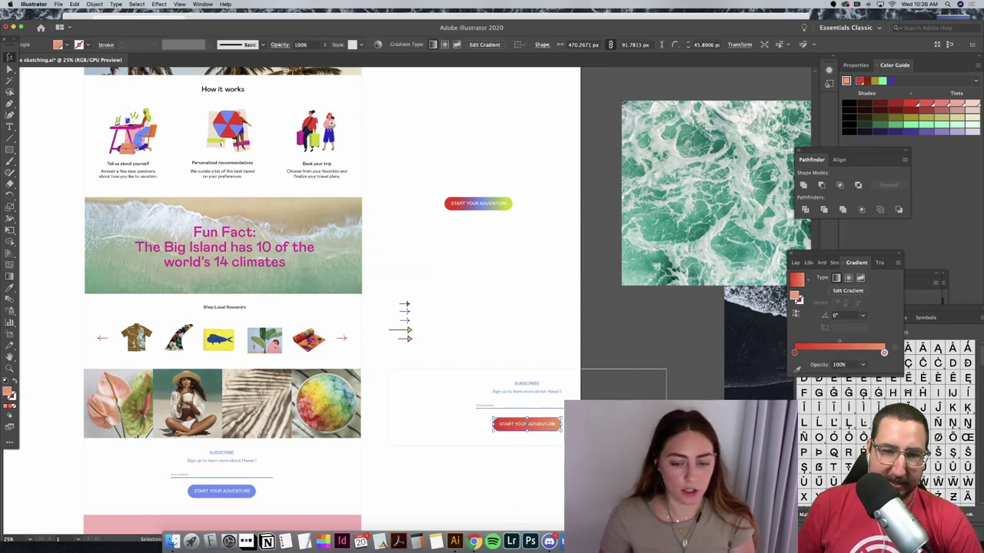
click(530, 320)
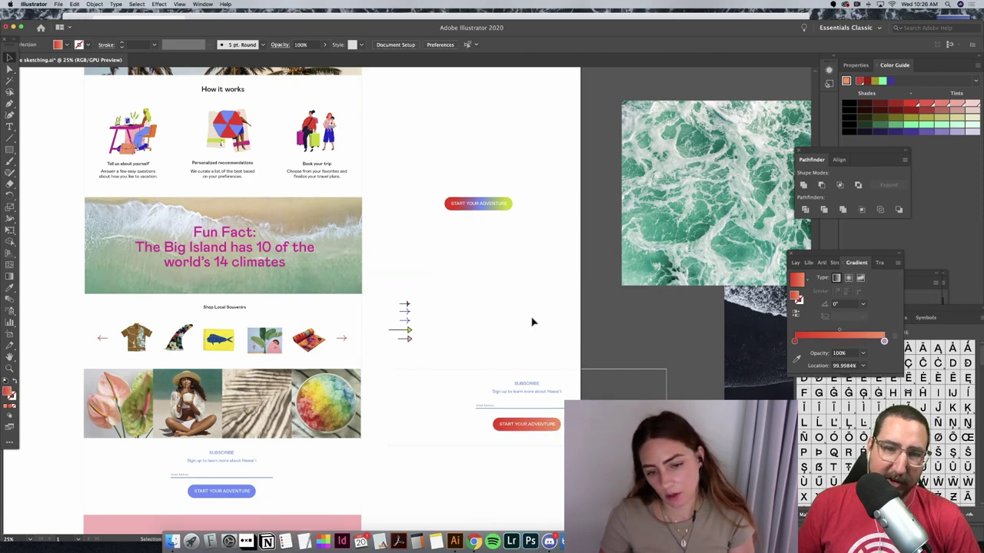
Step: Marquee-select the old subscribe form in the page
scroll(531, 322, down, 5)
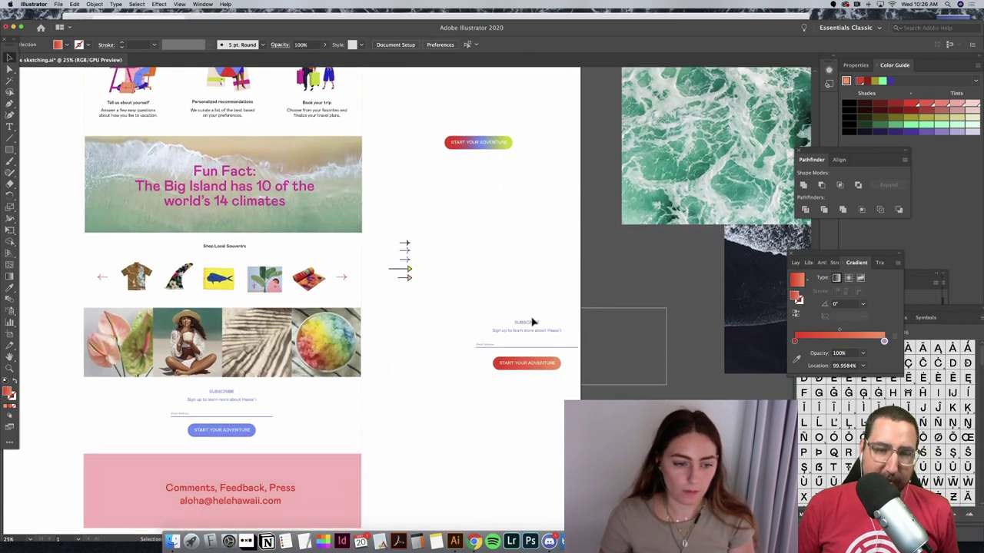
scroll(532, 322, left, 2)
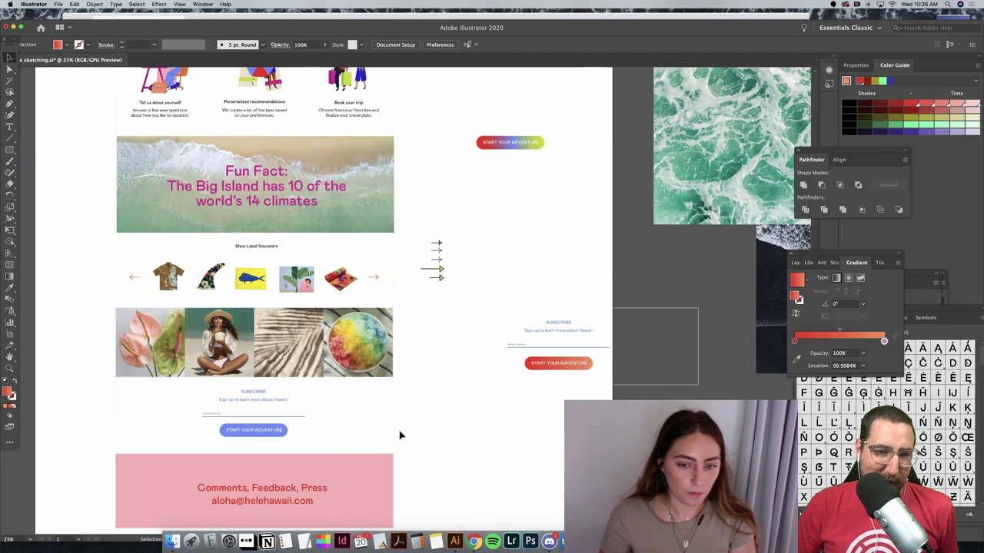
drag(400, 436, 106, 396)
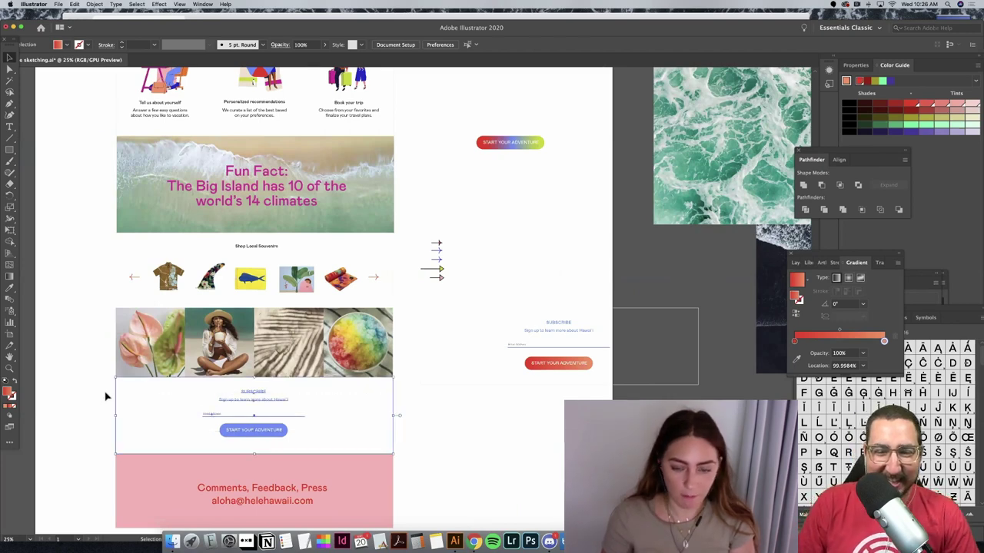
Step: Delete the old subscribe form and move the red-to-coral subscribe section into its place
key(Delete)
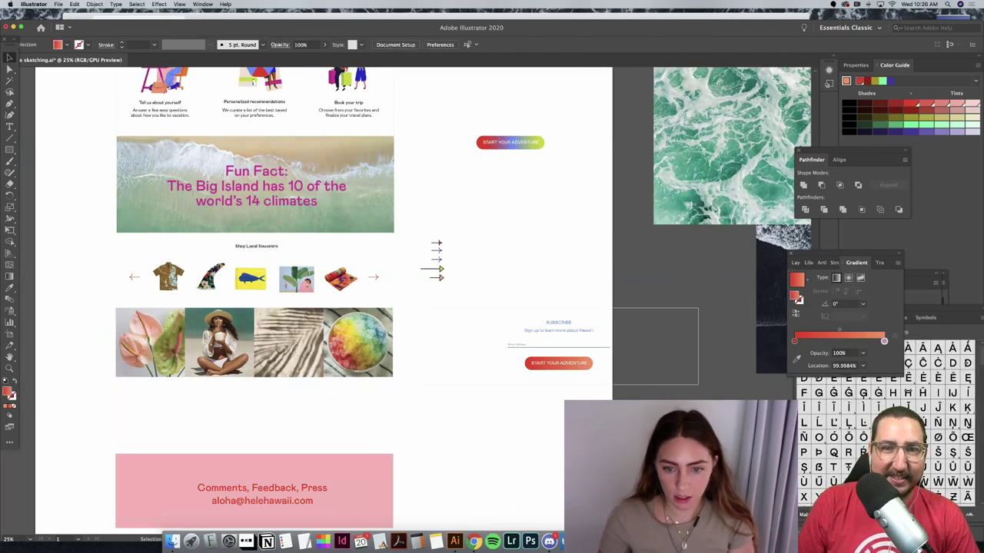
drag(601, 366, 296, 435)
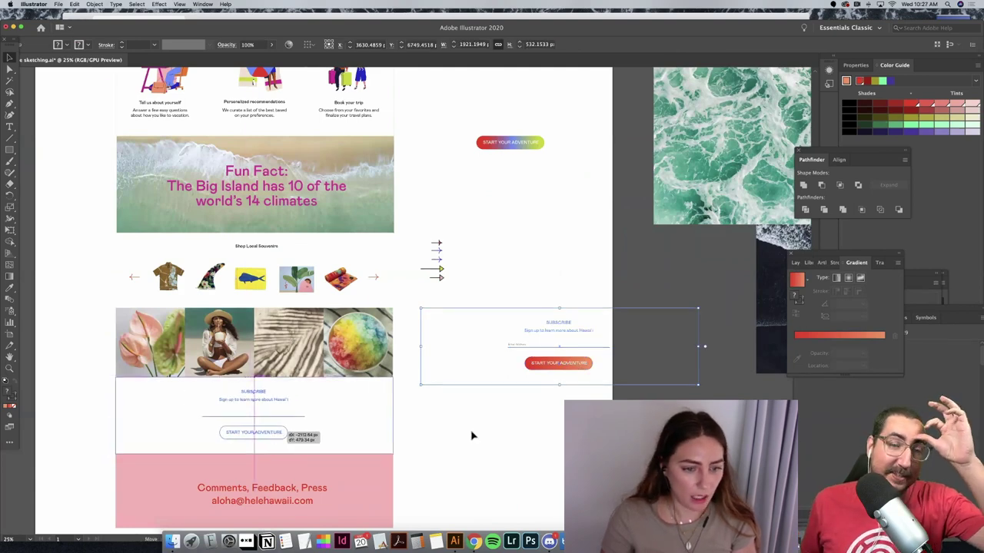
drag(472, 436, 470, 434)
click(465, 449)
Step: Select the pink footer rectangle and zoom out to see the whole page
scroll(453, 477, left, 3)
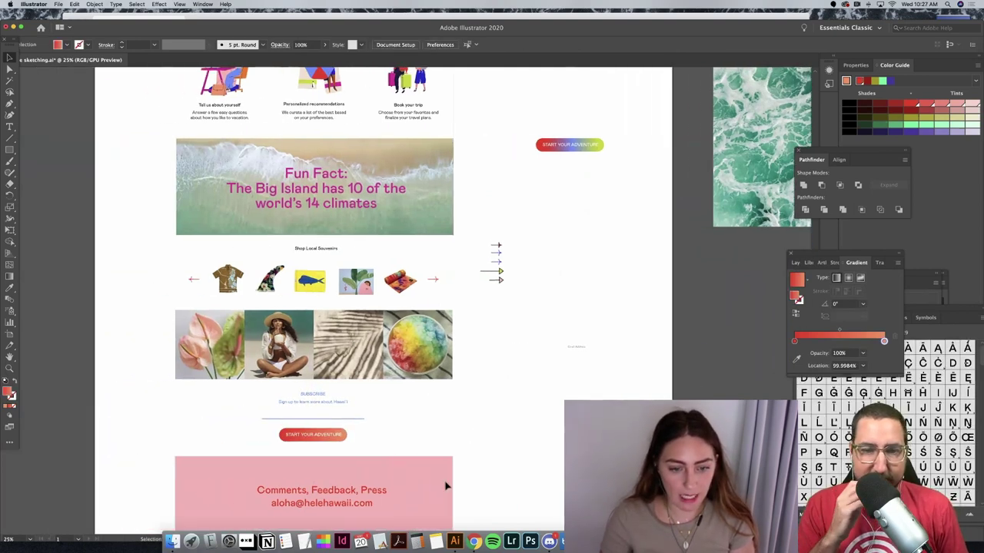
click(445, 485)
click(10, 287)
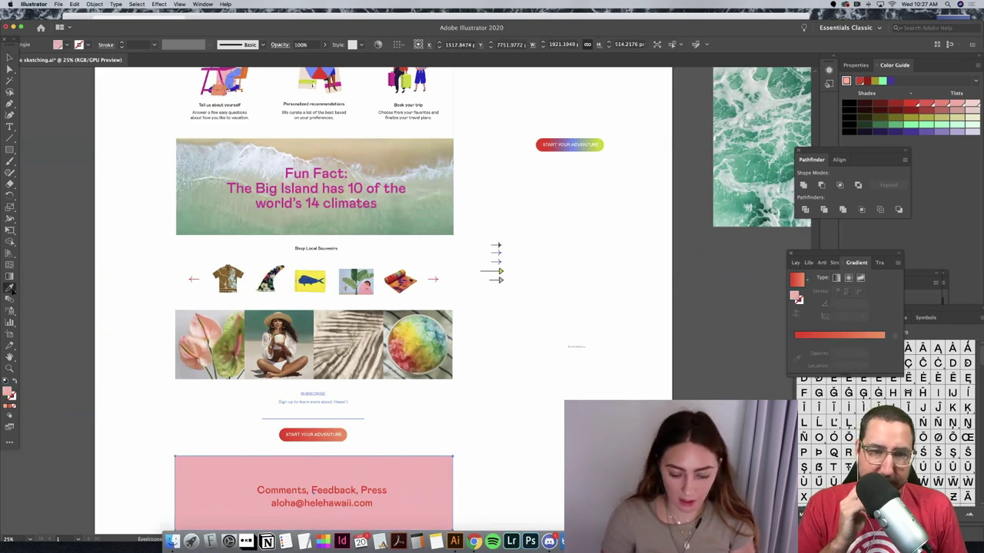
key(super+minus)
scroll(527, 268, up, 5)
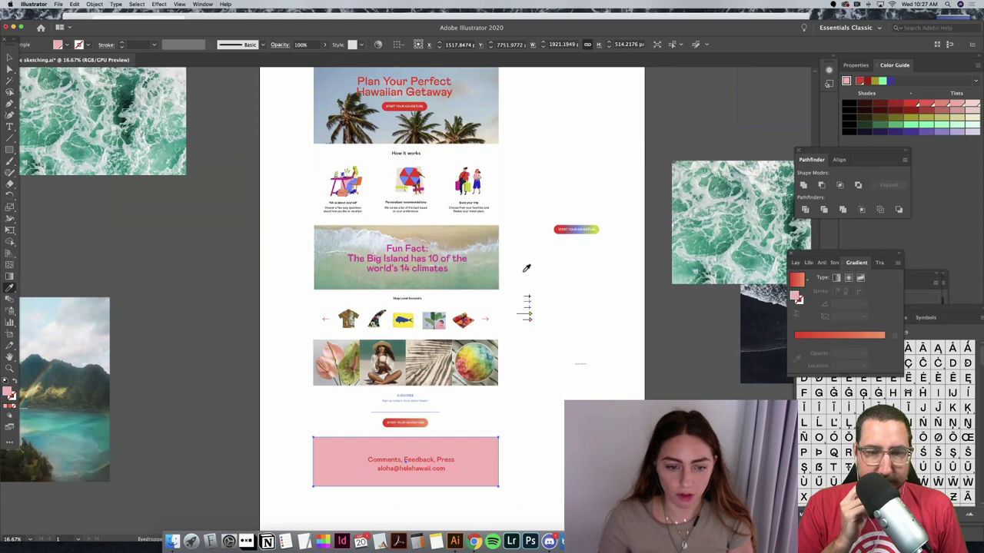
Step: Fill the footer rectangle with lime yellow-green and deselect it
scroll(529, 268, up, 2)
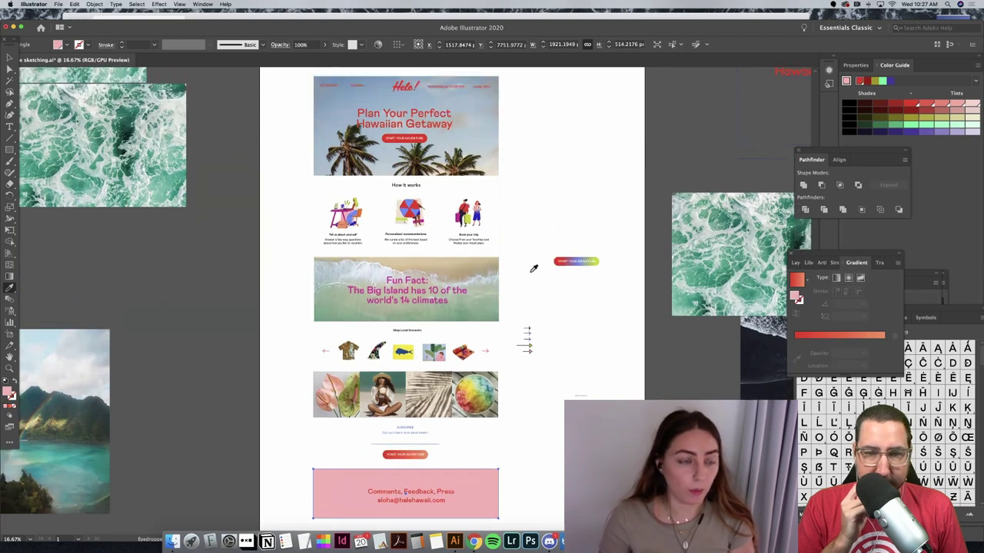
click(65, 45)
click(87, 81)
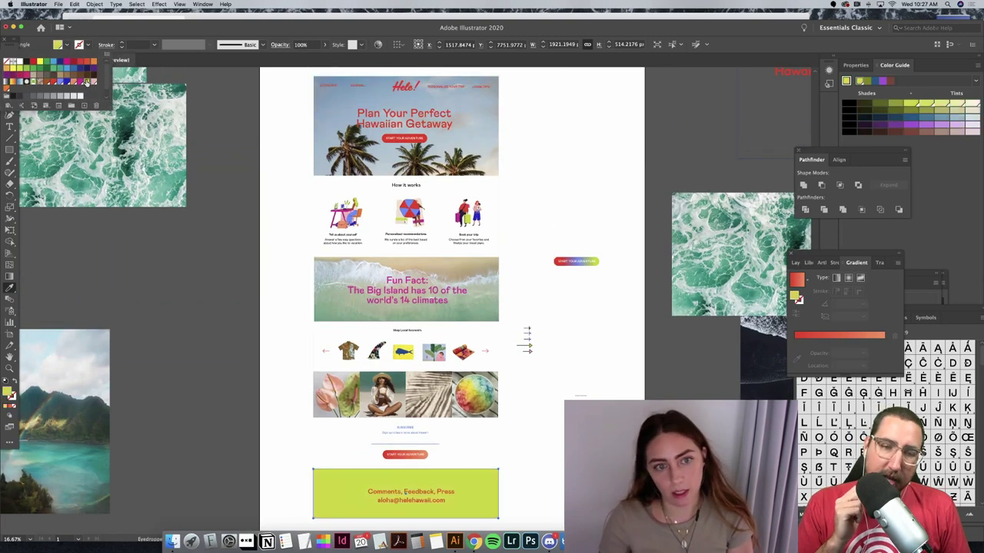
key(Escape)
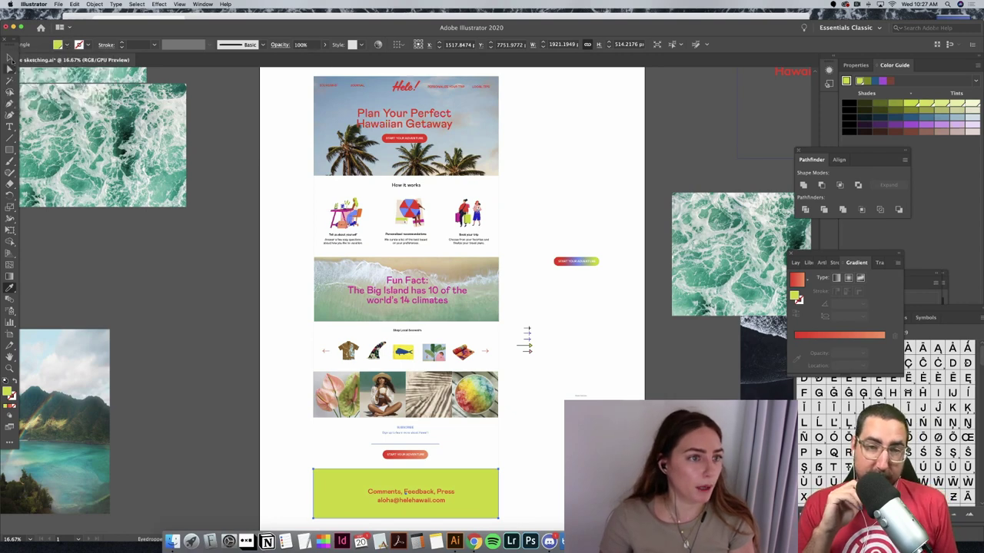
key(v)
key(super+shift+a)
Step: Make the footer's Comments, Feedback, Press text magenta and drag it to the centre
click(421, 497)
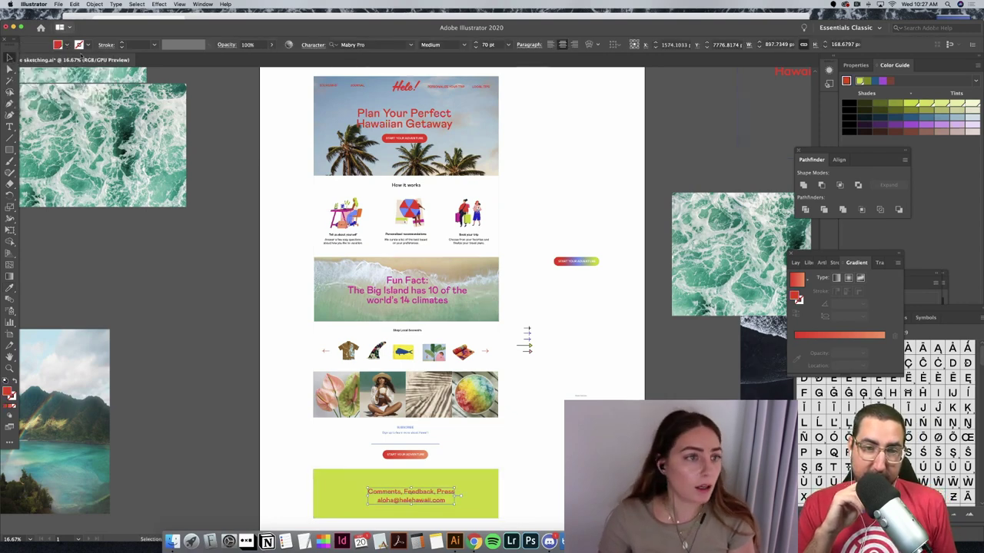
click(65, 44)
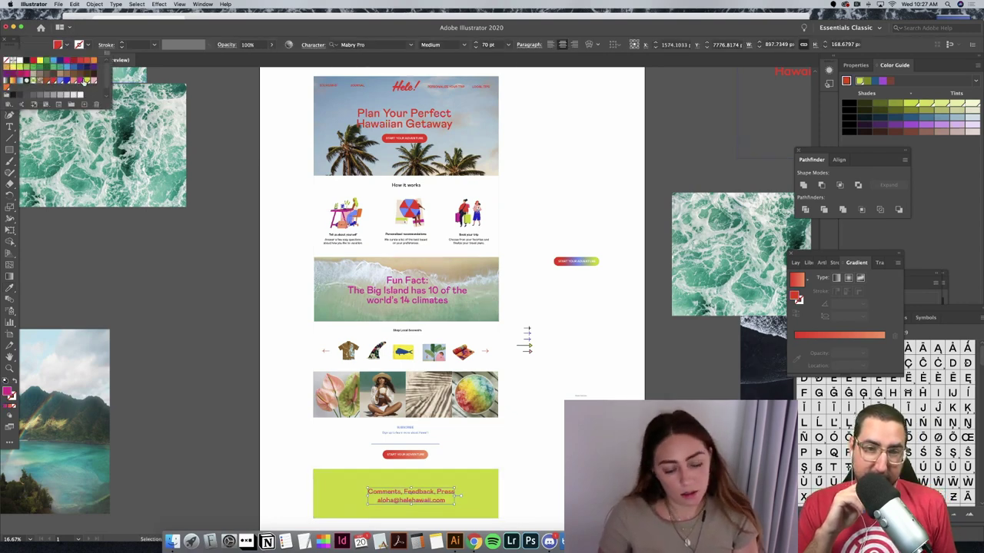
click(83, 79)
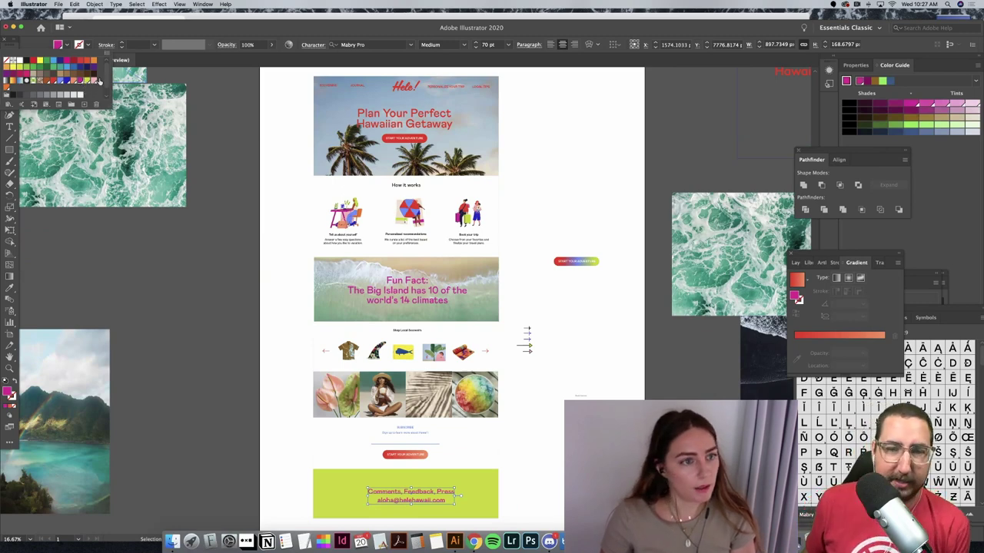
click(431, 501)
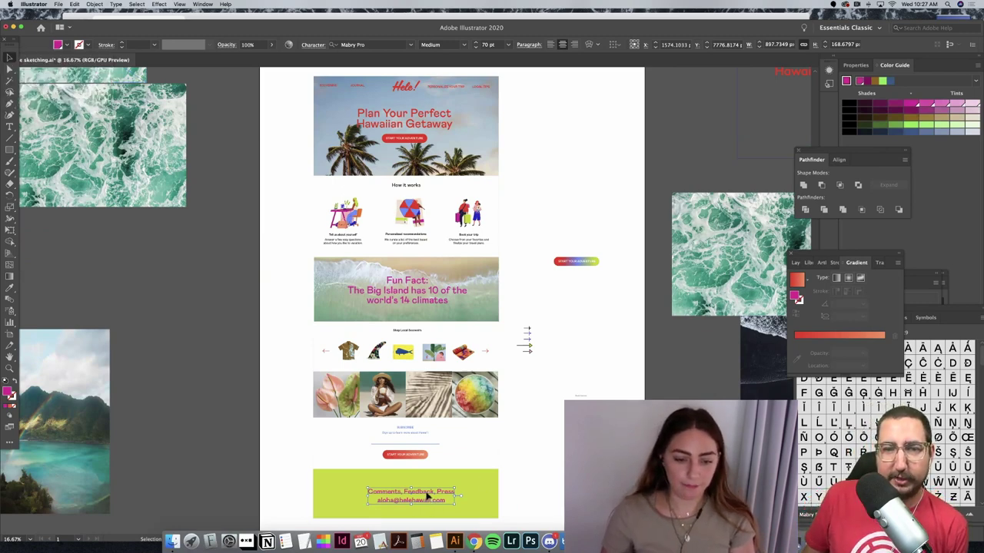
drag(430, 501, 479, 498)
Step: Make the small subscribe text inside the subscribe group red
click(561, 496)
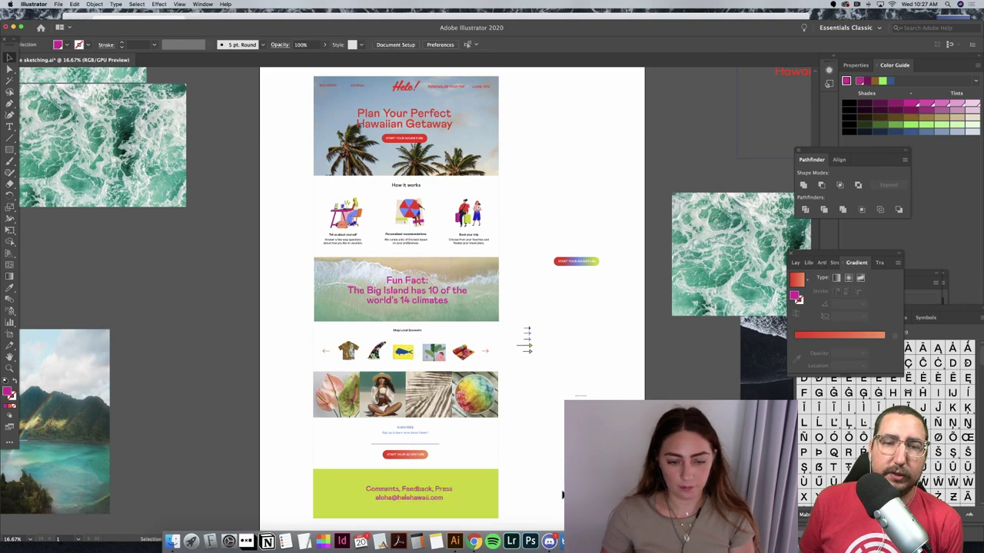
scroll(562, 495, down, 1)
click(391, 428)
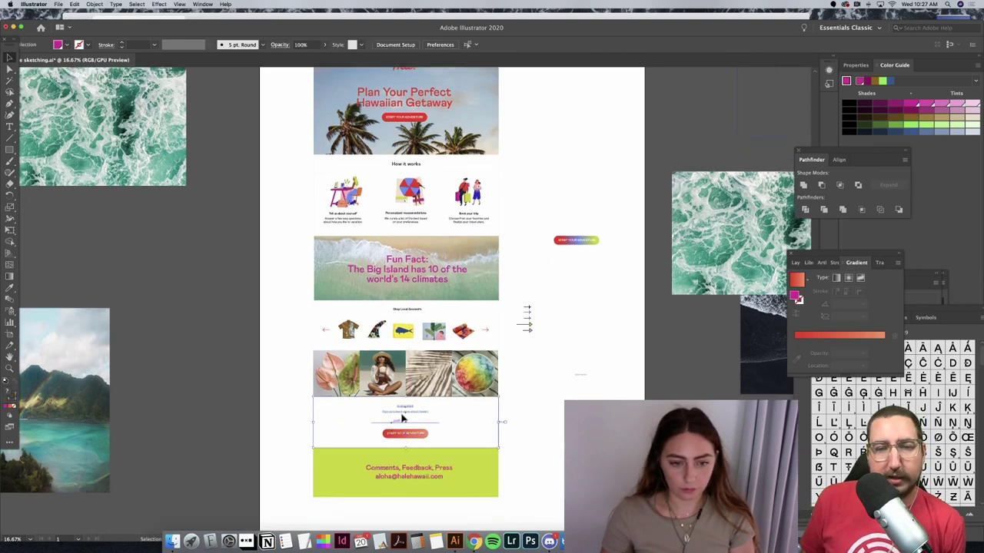
click(450, 427)
click(422, 410)
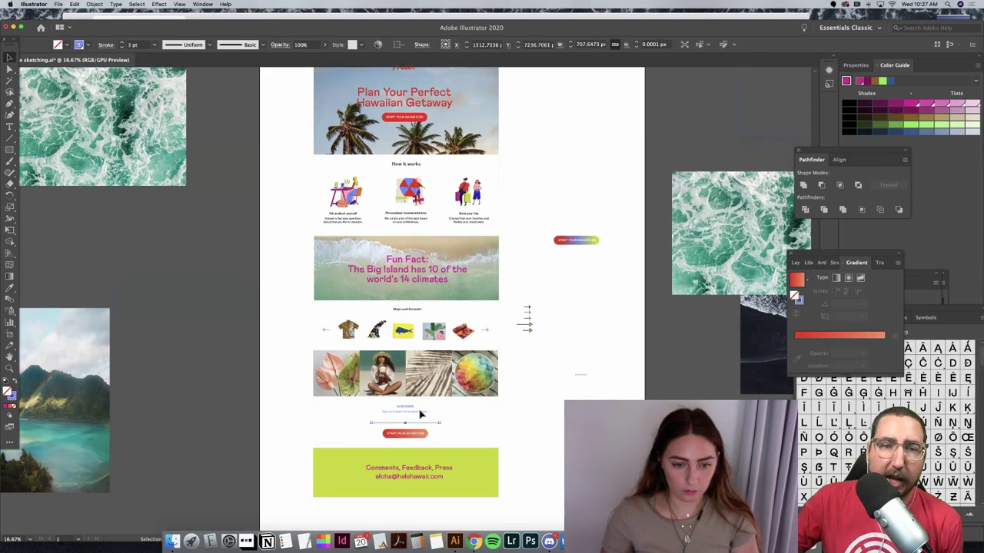
click(413, 407)
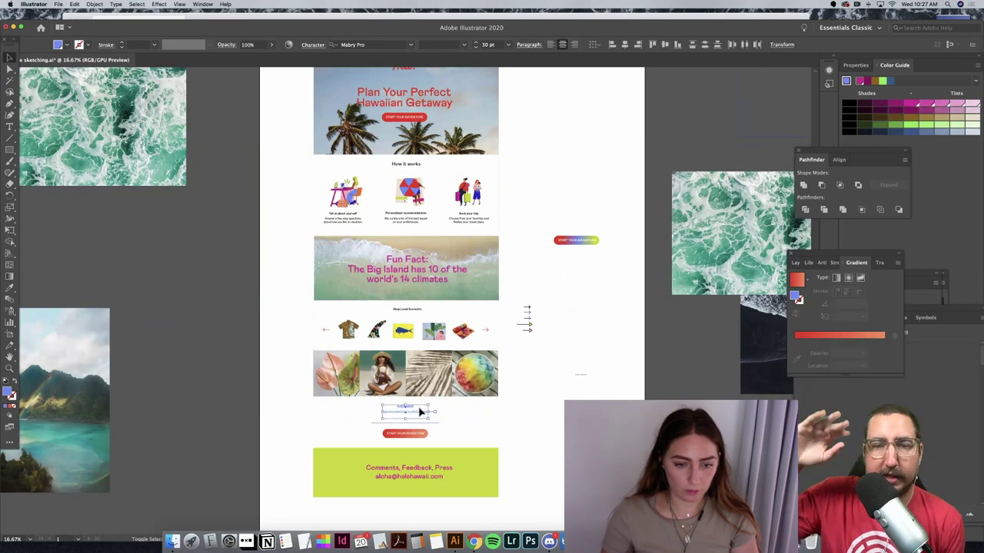
click(66, 46)
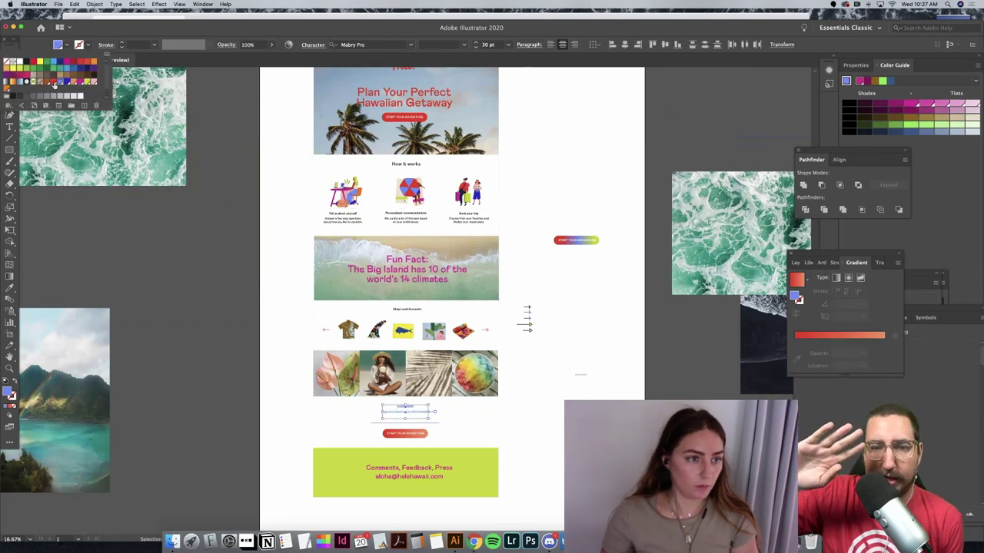
click(54, 84)
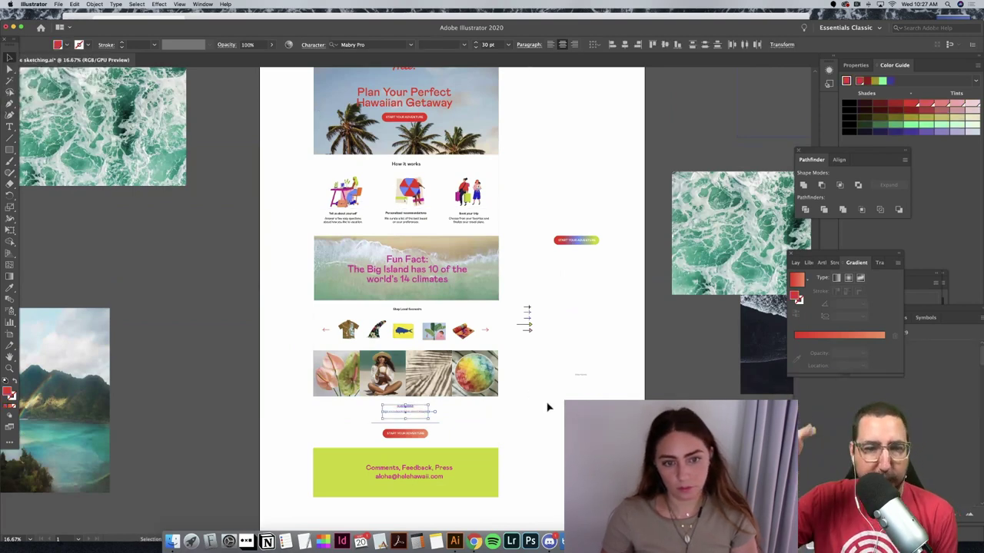
click(547, 406)
Step: Give the thin line under the subscribe text a red stroke
click(431, 422)
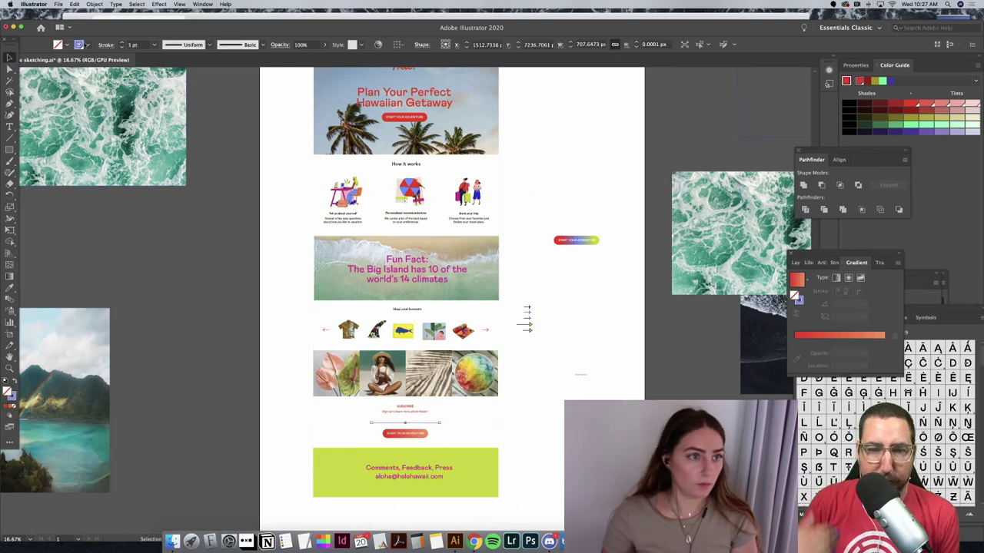
click(86, 45)
click(52, 80)
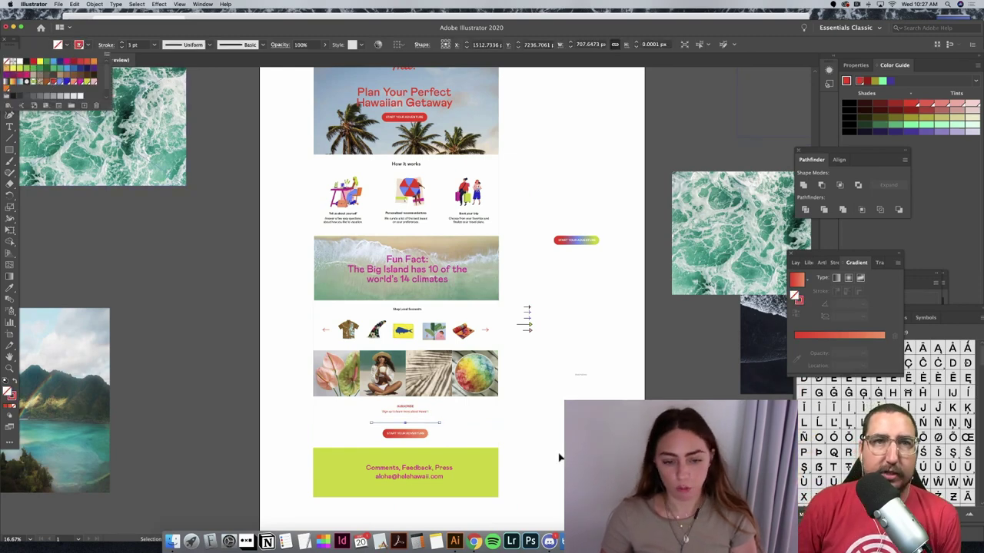
click(554, 457)
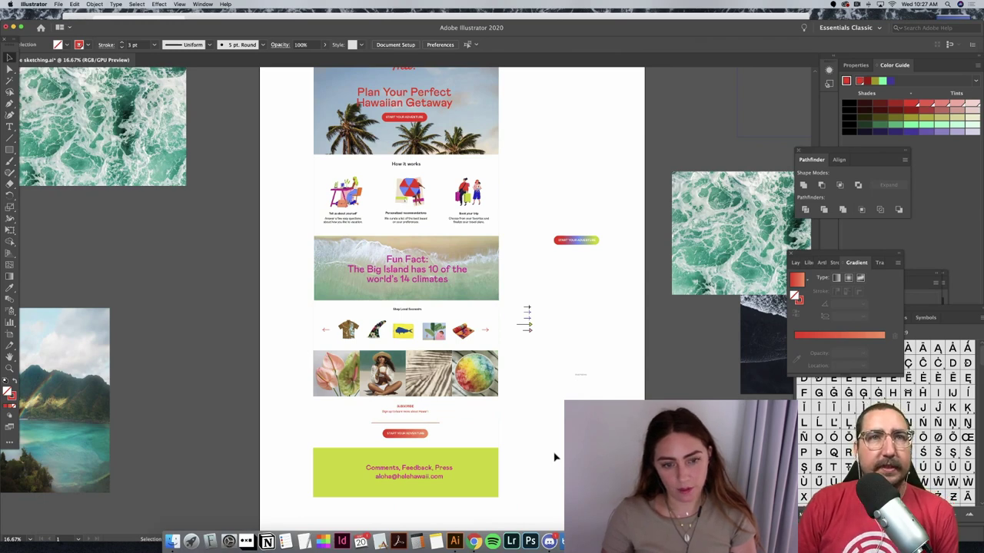
Step: Move the rainbow gradient button beside the souvenirs row and the Email Address placeholder onto the line
scroll(555, 457, up, 3)
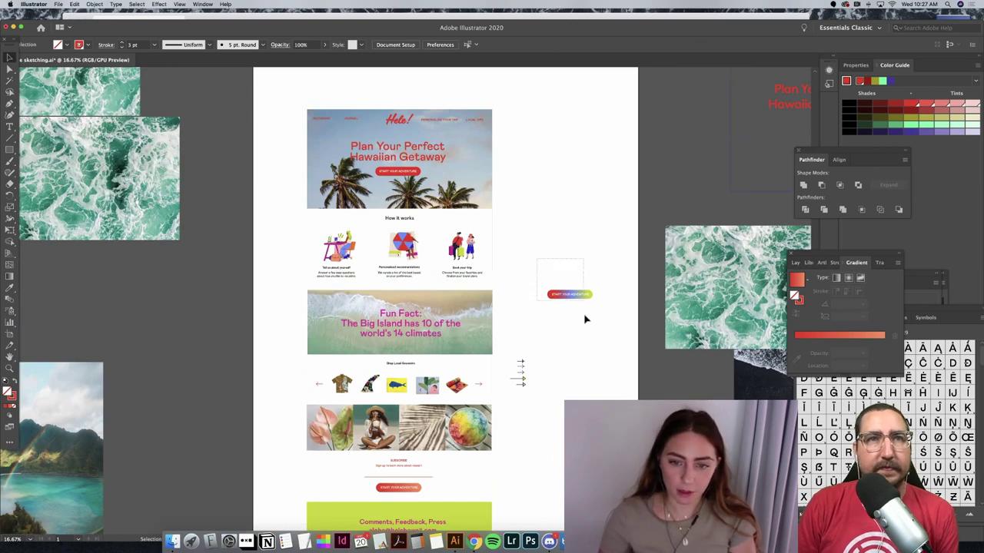
drag(581, 294, 543, 413)
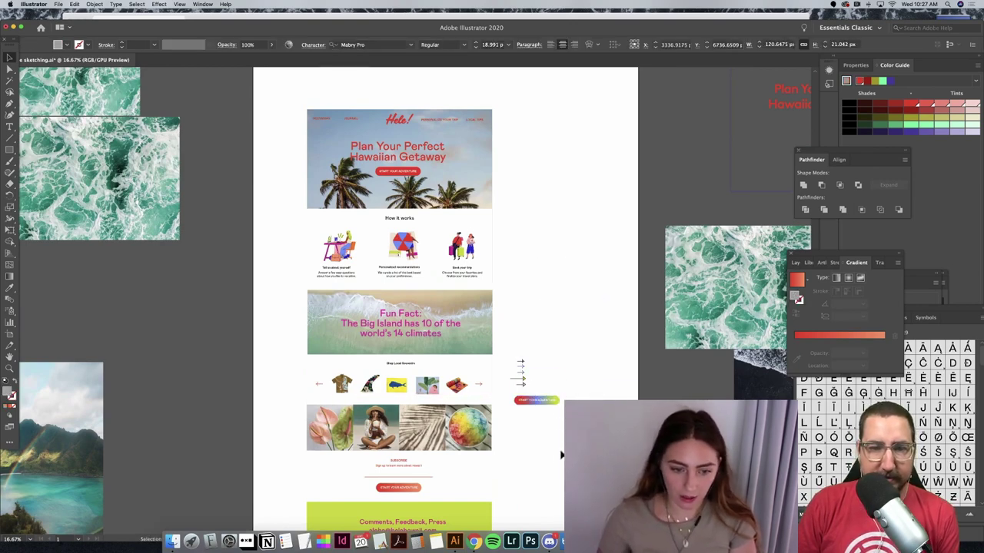
click(561, 454)
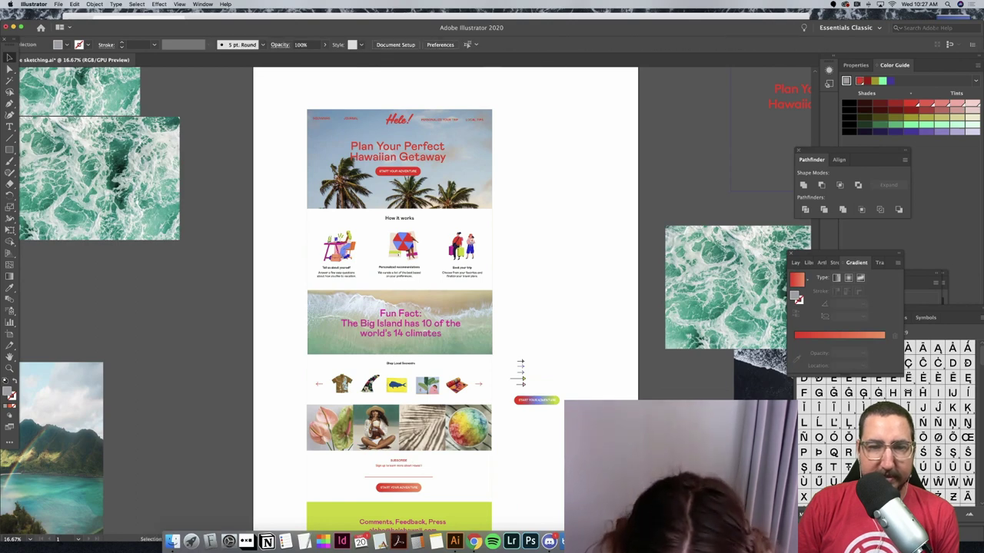
drag(536, 400, 371, 480)
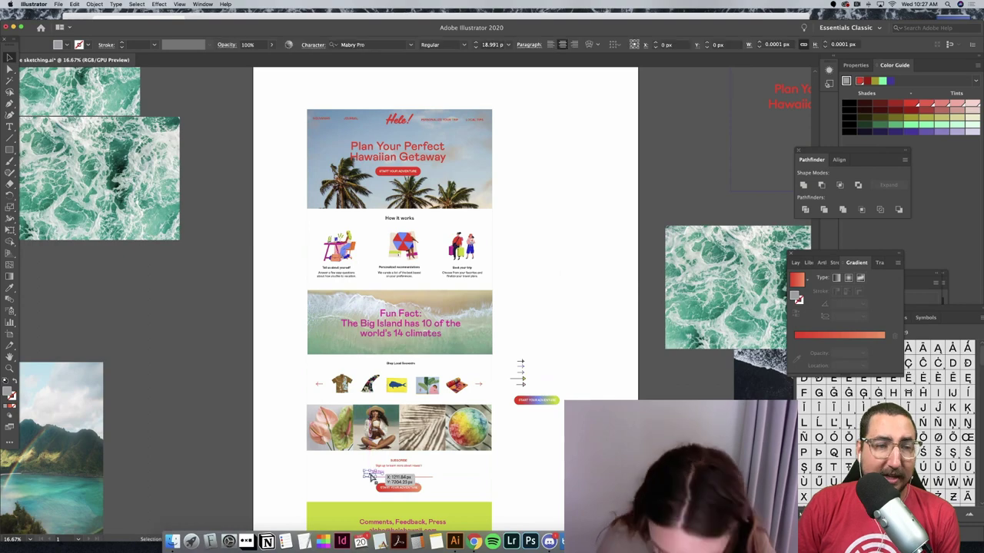
Step: Nudge the Email Address text down and left to align it on its line
key(super+equal)
key(super+equal)
key(super+equal)
key(super+equal)
key(super+equal)
key(super+equal)
key(super+equal)
key(super+equal)
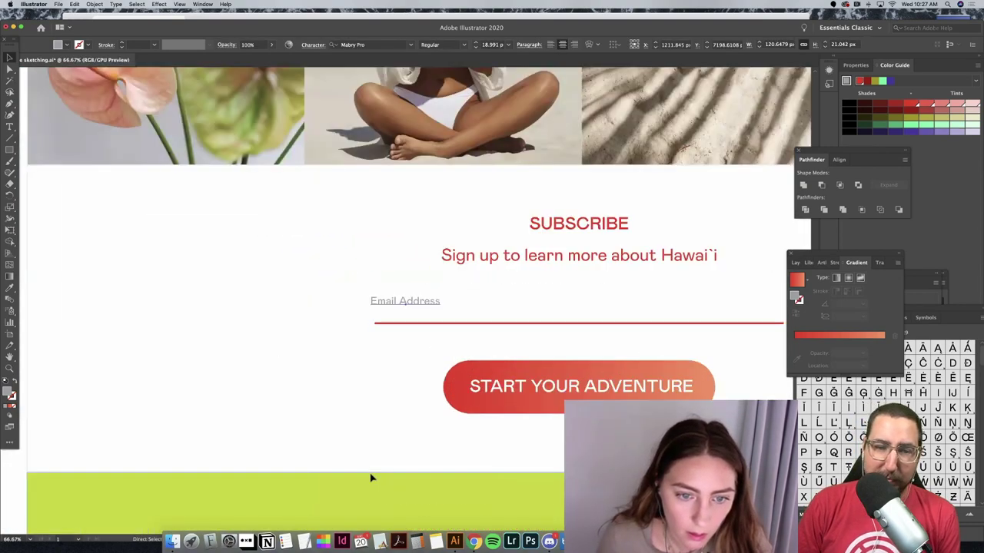
key(Down)
key(Down)
key(Down)
key(Down)
key(Down)
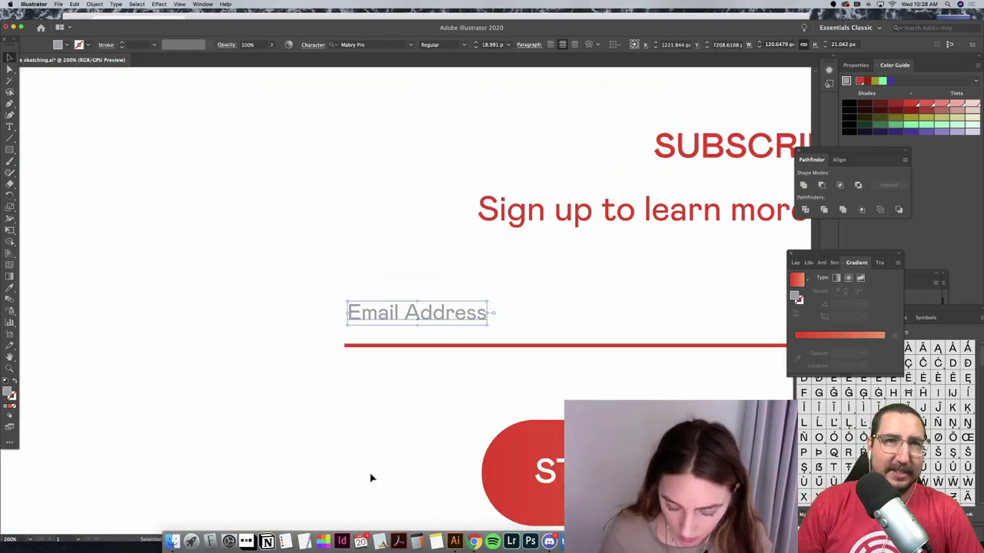
key(Left)
key(super+minus)
key(super+minus)
key(super+minus)
key(super+minus)
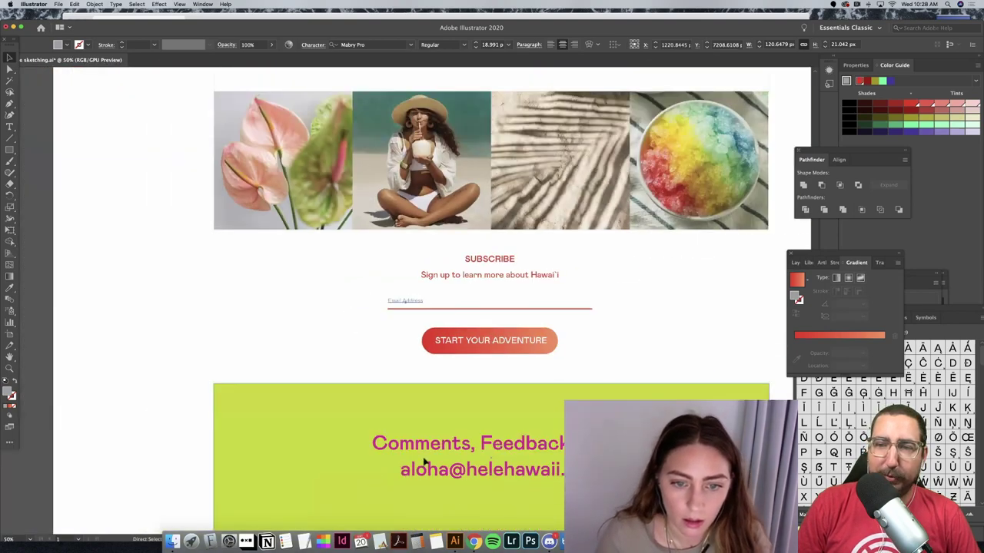
key(super+minus)
click(735, 279)
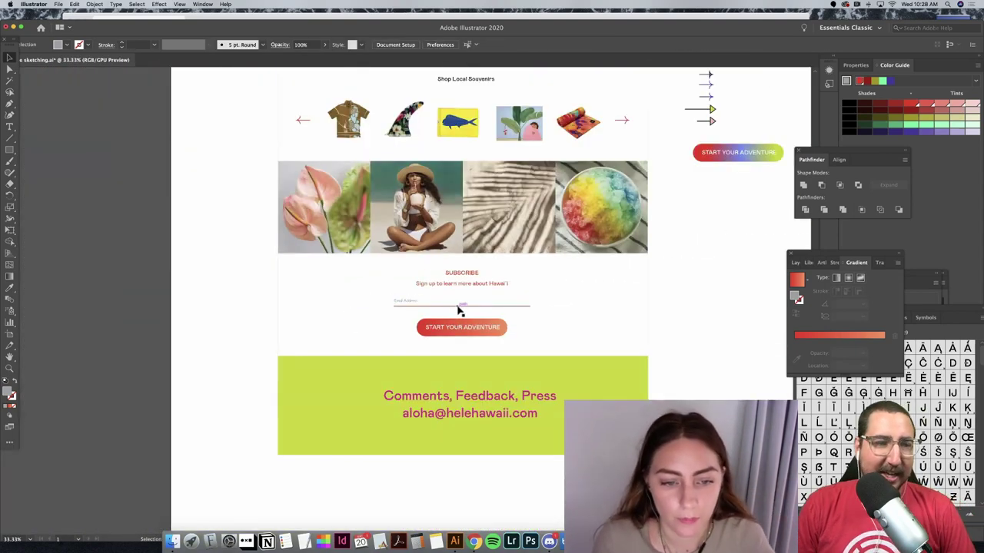
Step: Place a copy of the email text and underline beside the gradient button
click(417, 305)
drag(472, 323, 345, 301)
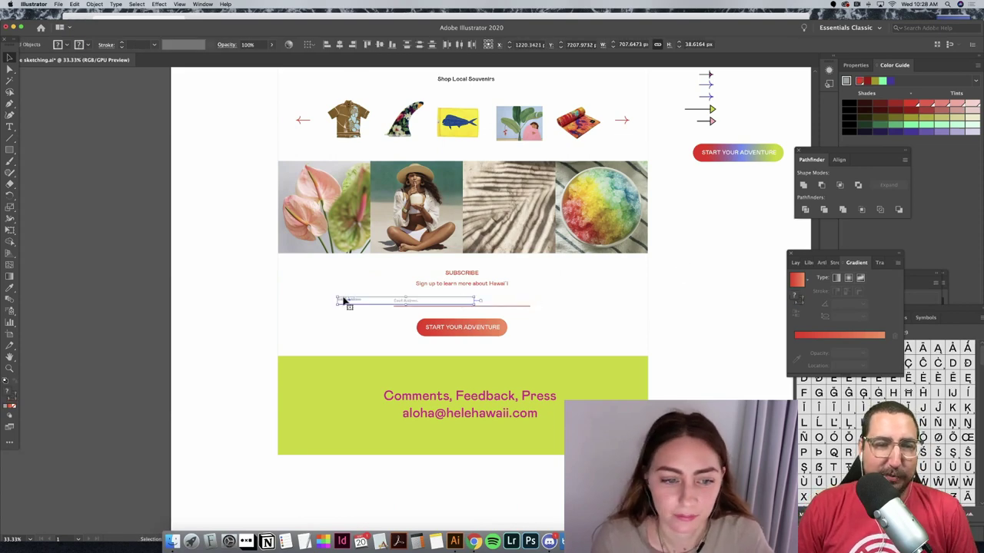
drag(438, 292, 708, 179)
click(709, 250)
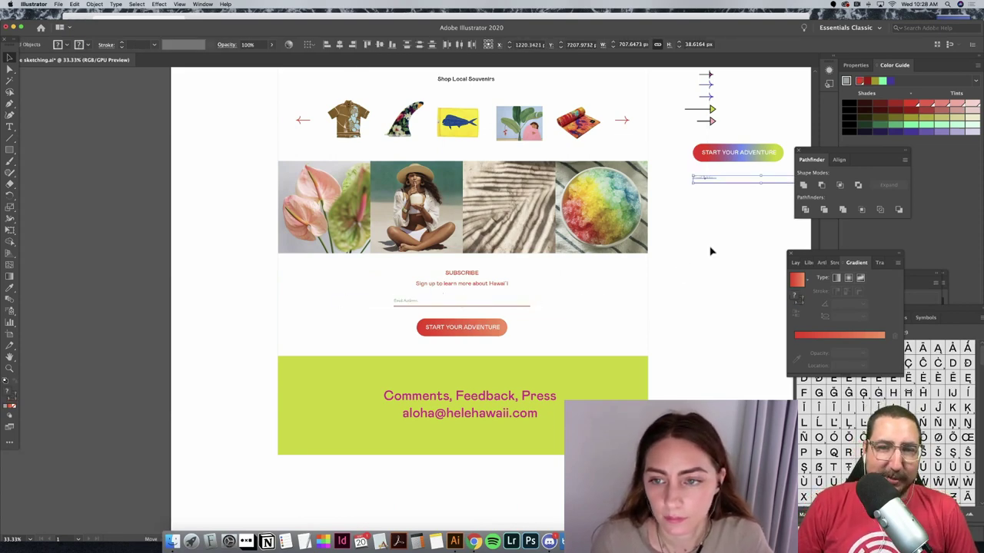
scroll(711, 250, up, 1)
scroll(711, 250, right, 2)
scroll(711, 250, right, 2)
scroll(711, 251, up, 5)
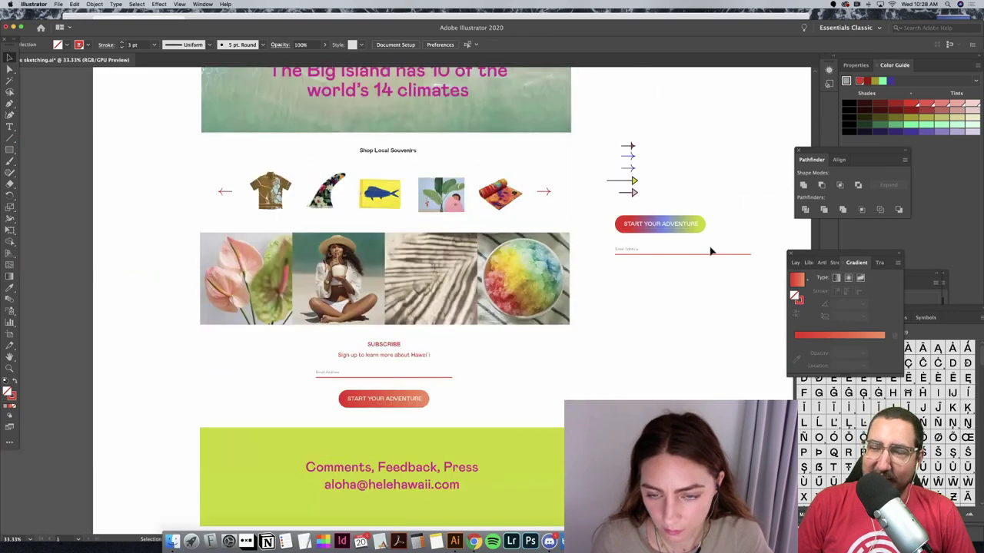
scroll(711, 250, right, 2)
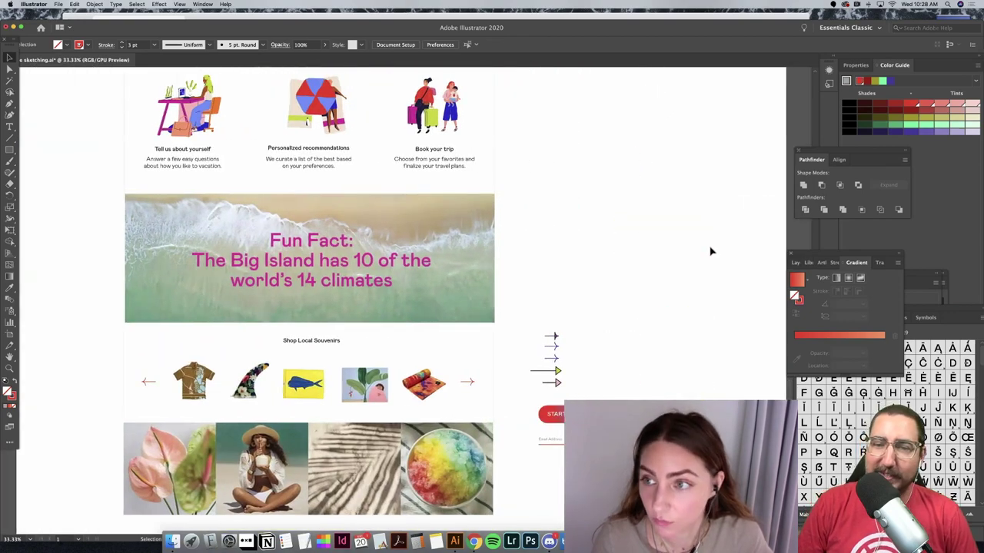
key(super+minus)
key(super+minus)
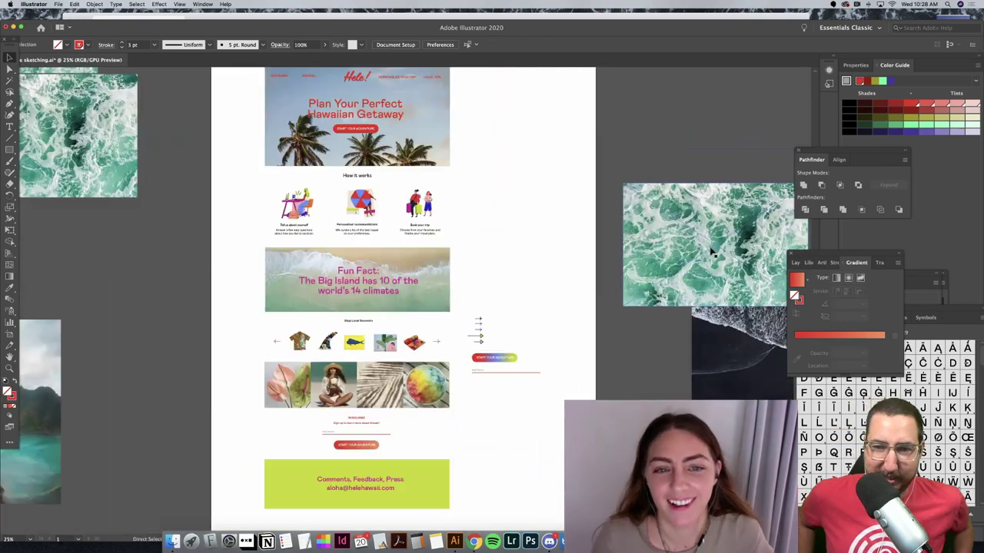
scroll(713, 252, up, 3)
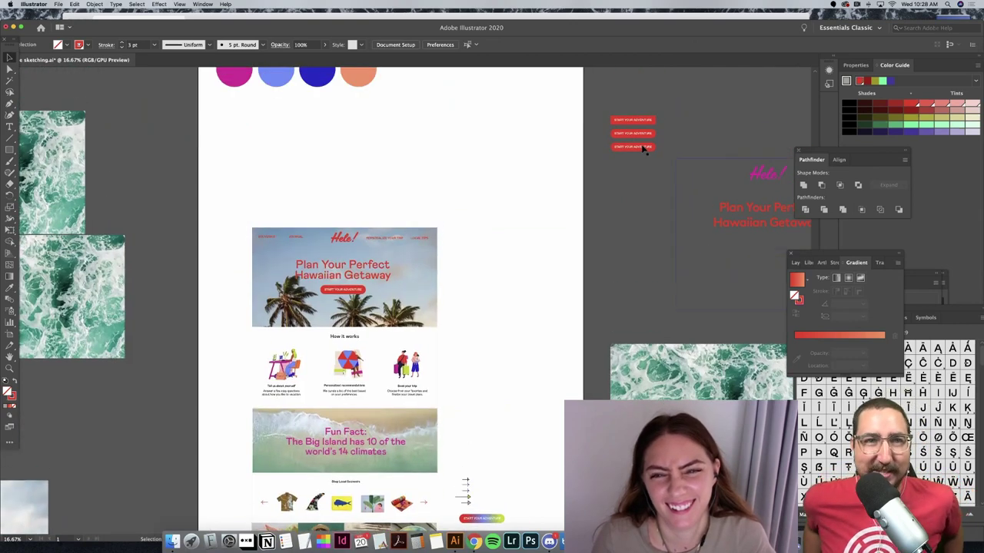
Step: Drag the three red START YOUR ADVENTURE buttons beside the Fun Fact banner and zoom in on them
drag(644, 144, 523, 438)
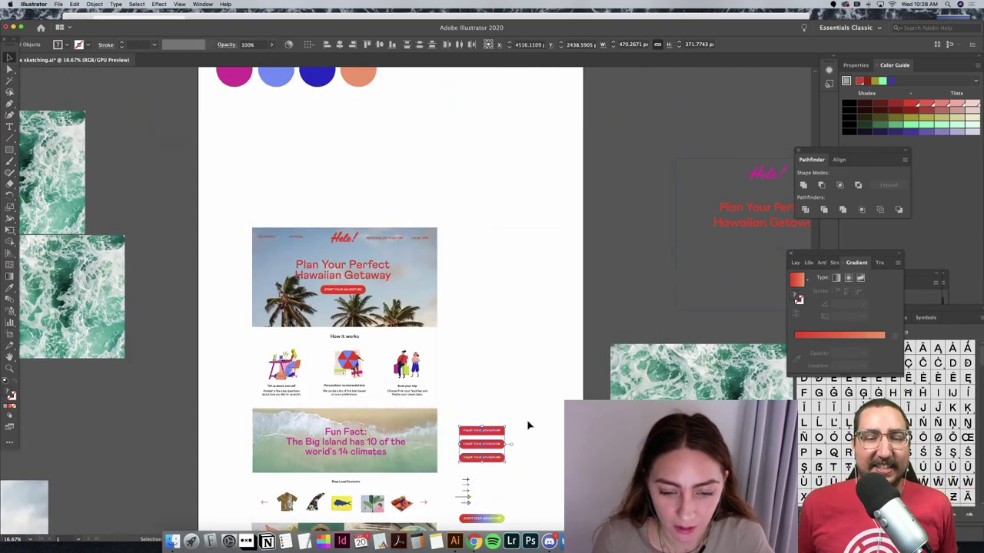
click(529, 424)
scroll(528, 384, down, 3)
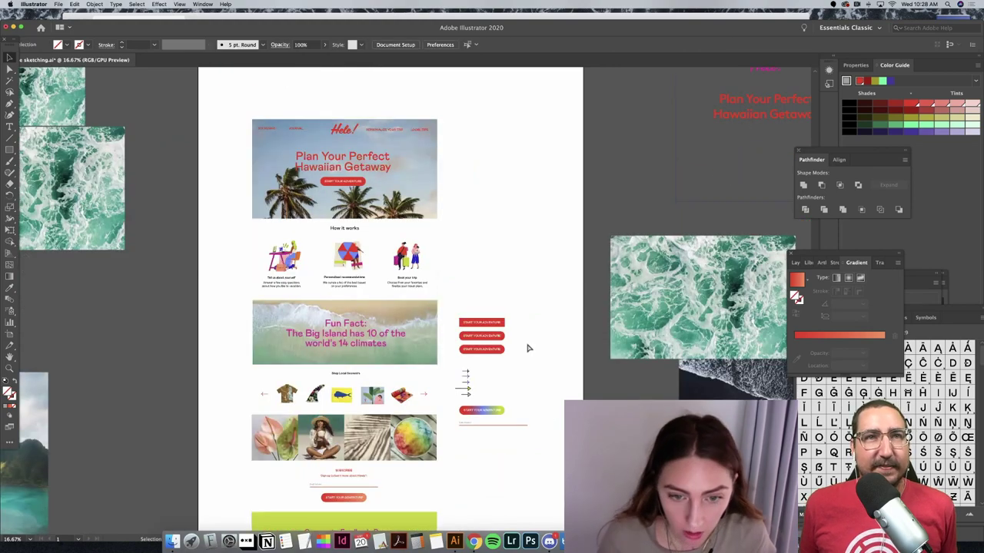
key(super+equal)
key(super+equal)
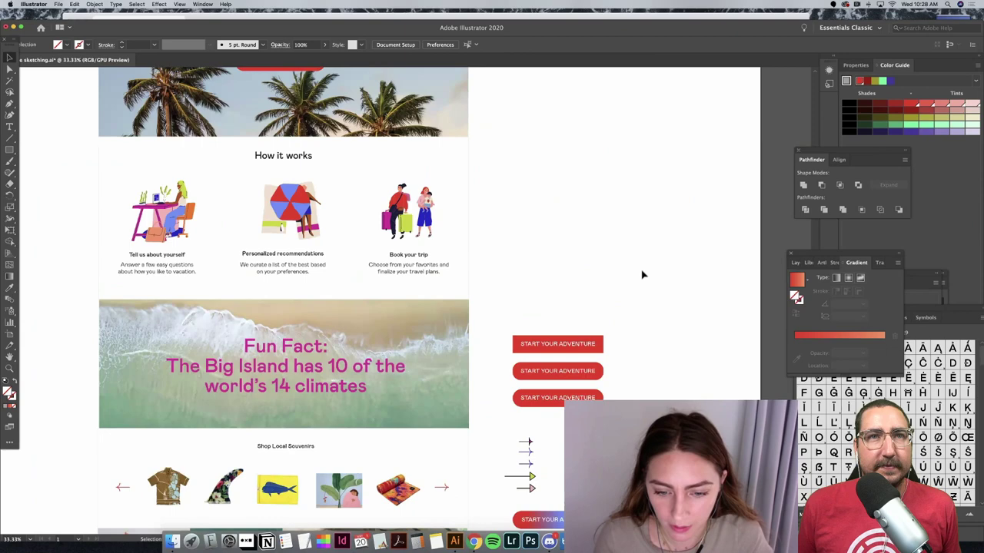
scroll(642, 274, down, 3)
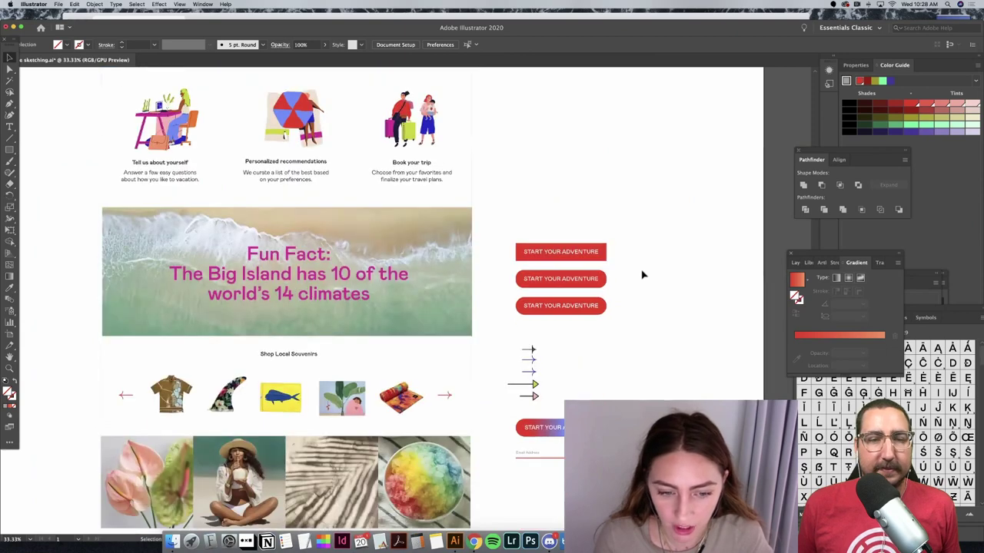
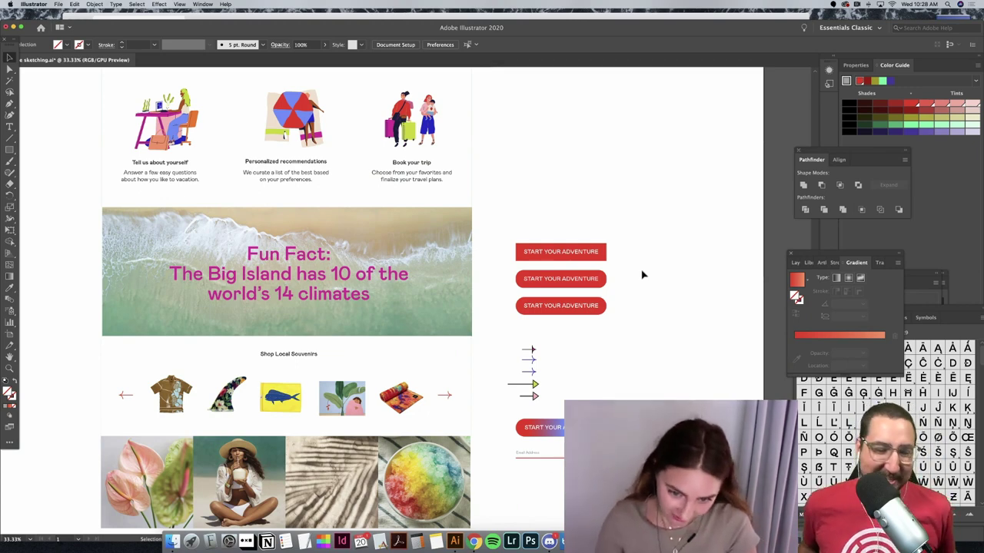
Step: Move the red carousel arrow to the top of the arrow variants stack
scroll(643, 274, down, 2)
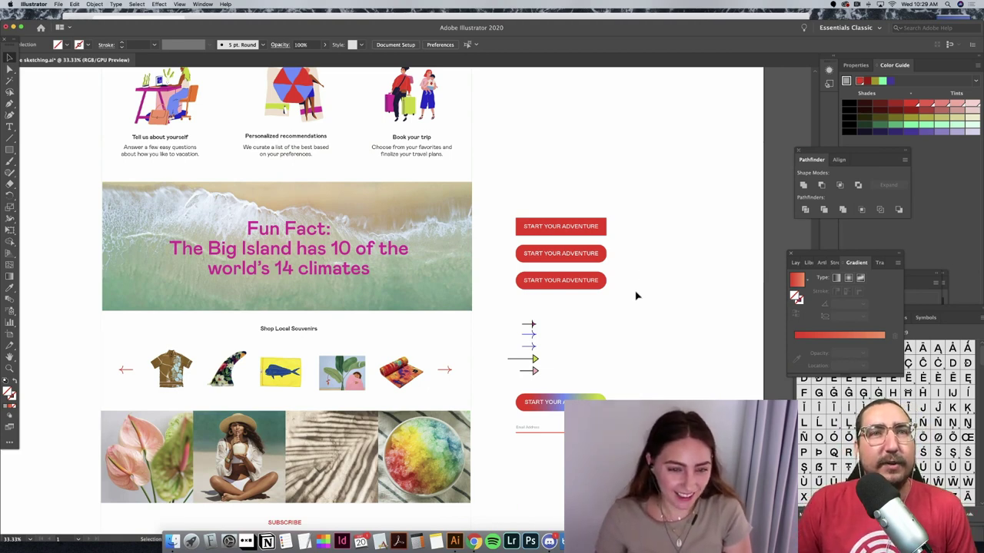
click(447, 372)
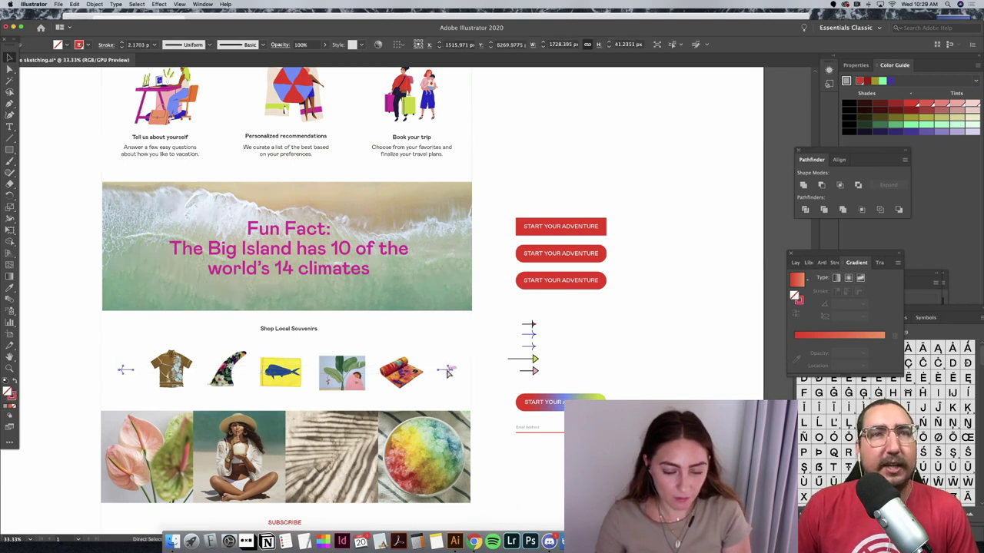
click(658, 338)
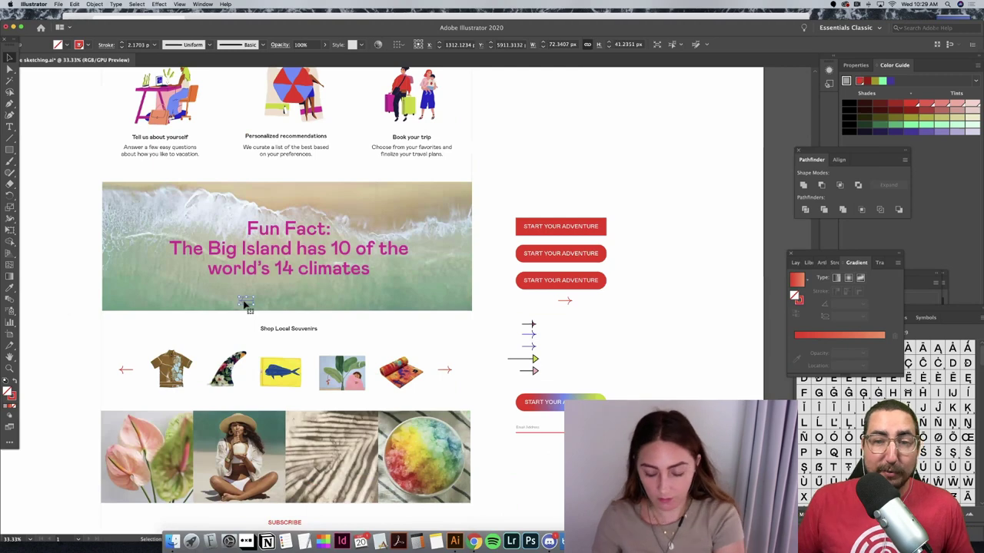
drag(568, 301, 533, 313)
click(601, 322)
Step: Paste a copy of the header's Hele! logo above the 'START YOUR ADVENTURE' button variants
scroll(604, 322, up, 5)
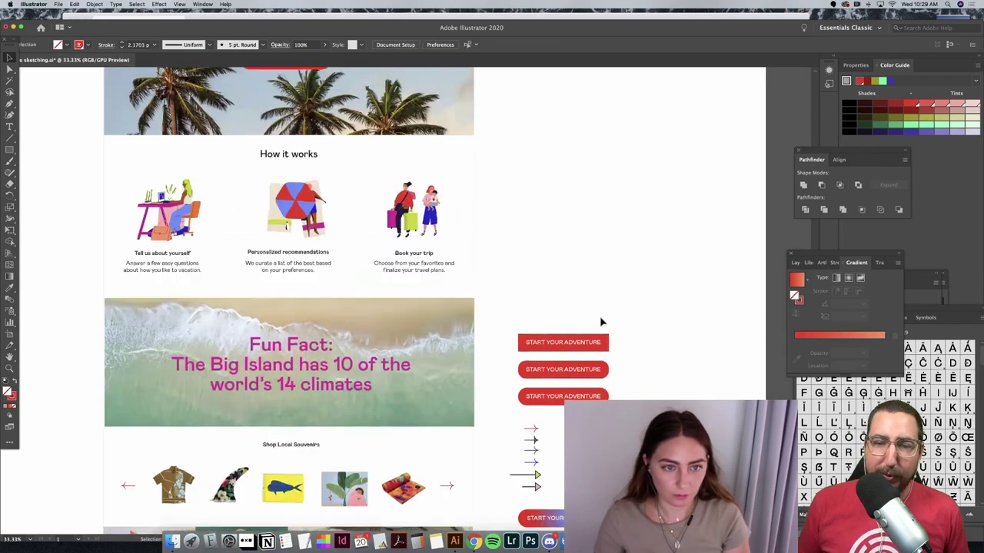
scroll(606, 321, up, 3)
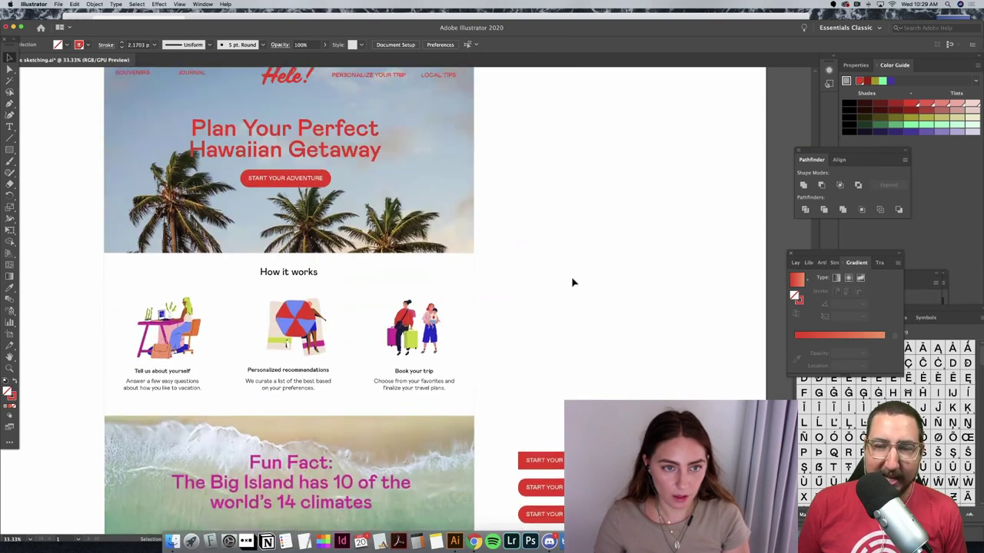
click(294, 110)
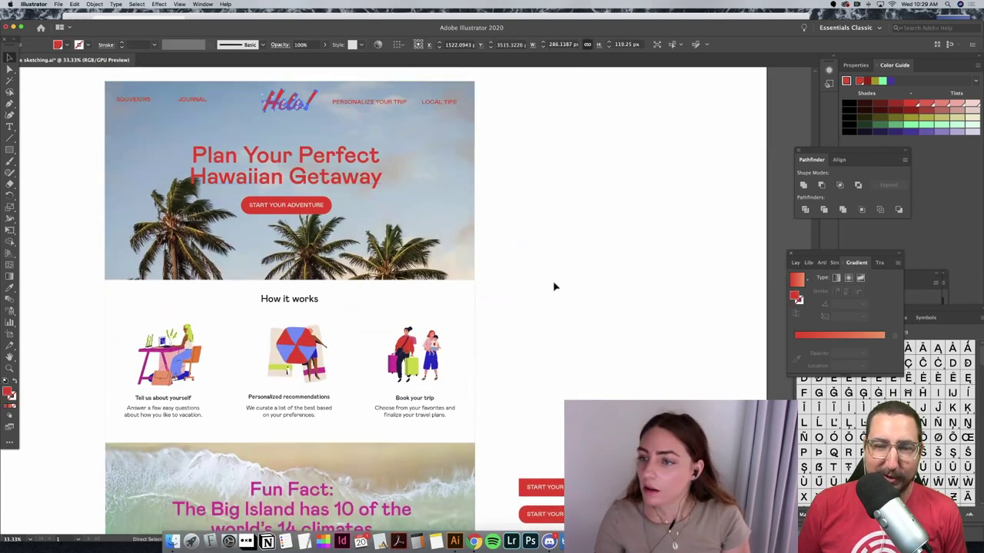
scroll(553, 280, down, 3)
scroll(554, 286, down, 2)
scroll(554, 286, right, 3)
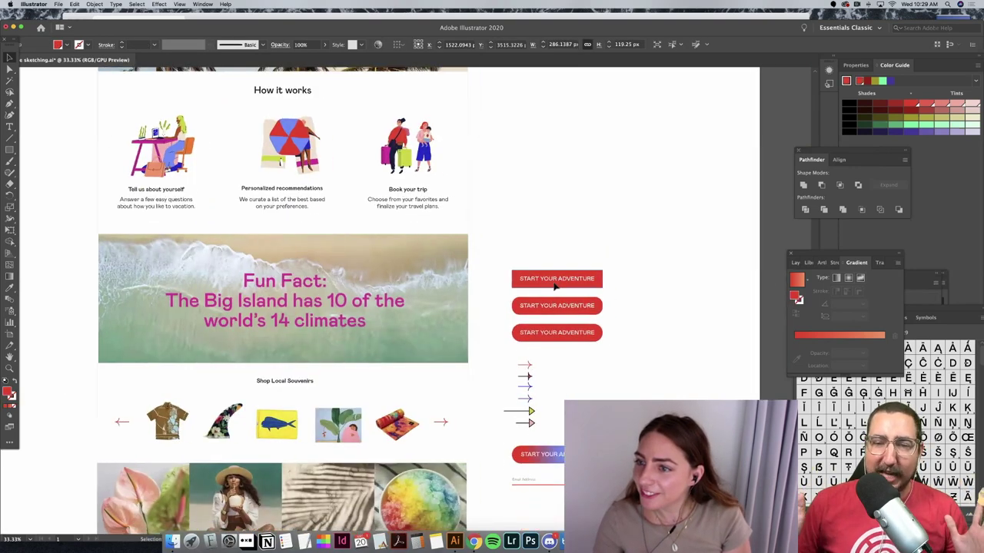
scroll(554, 286, right, 2)
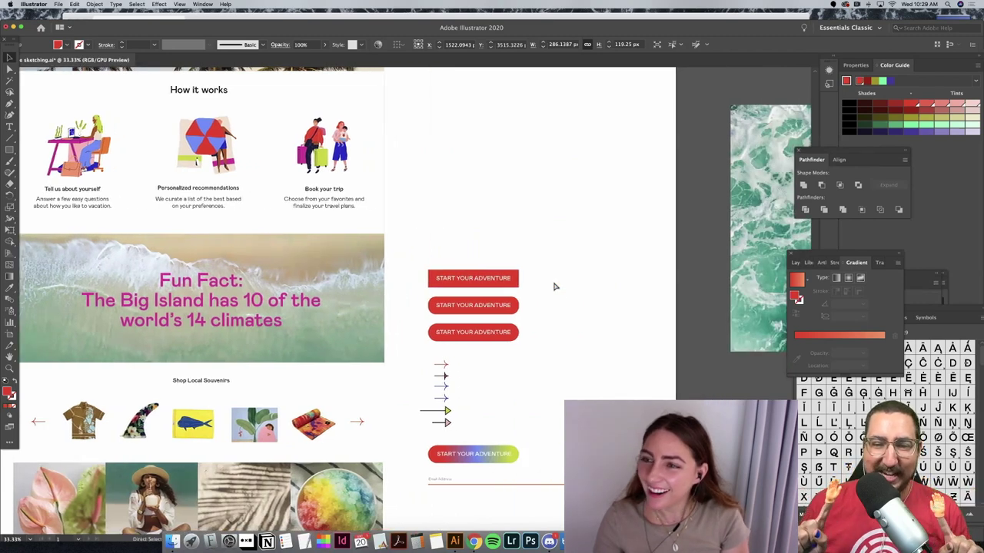
key(cmd+v)
drag(405, 309, 455, 262)
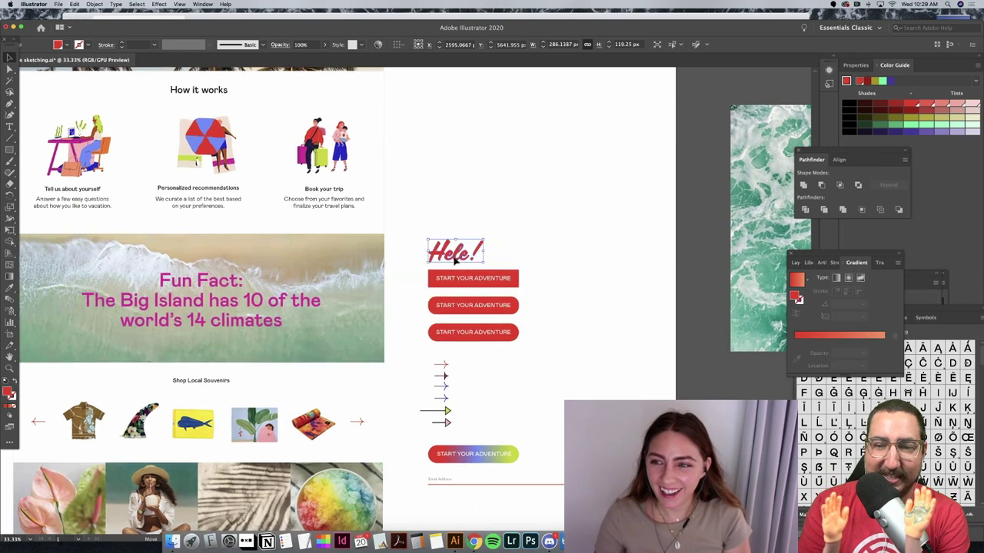
click(529, 292)
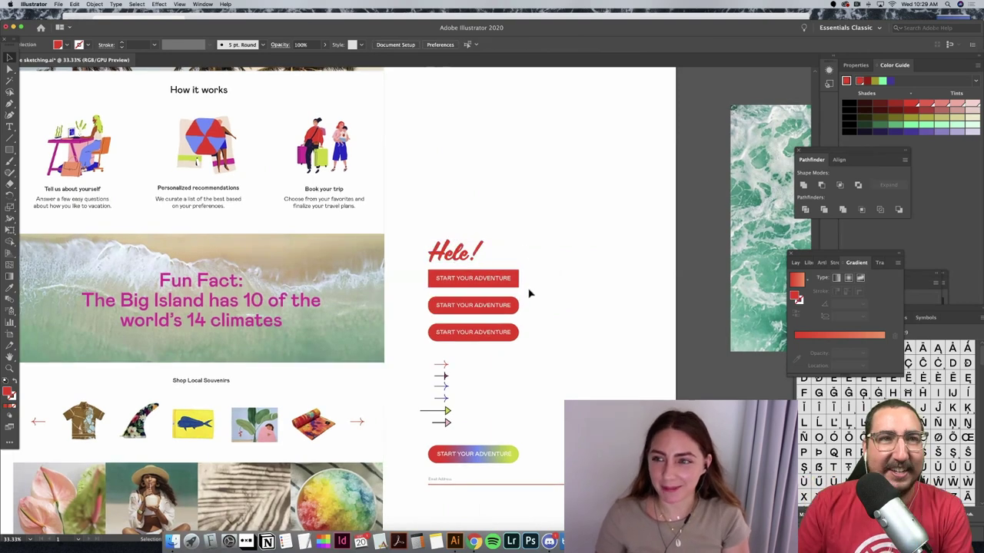
Step: Copy the eight colour circles, then shrink the copy and place it beside How it works
scroll(529, 292, down, 5)
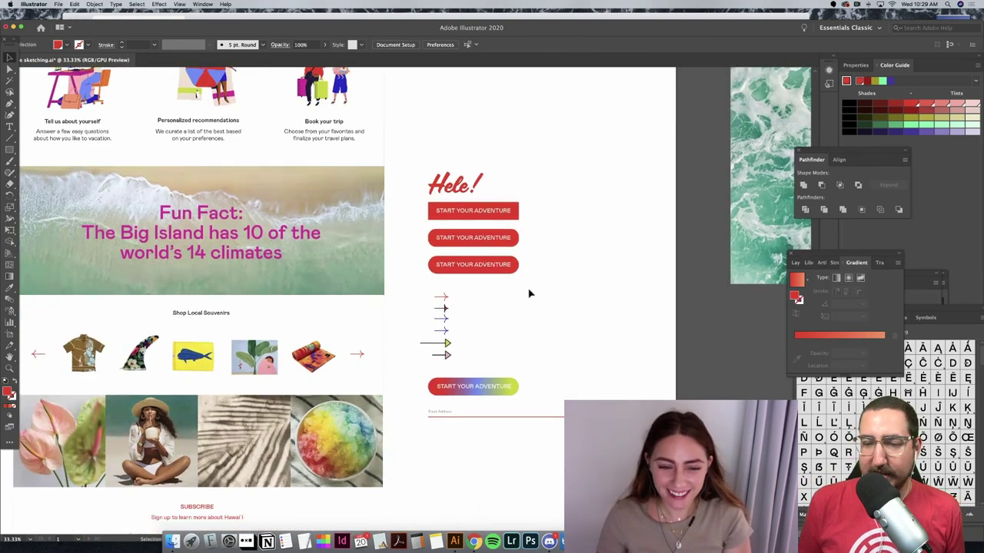
scroll(523, 421, down, 7)
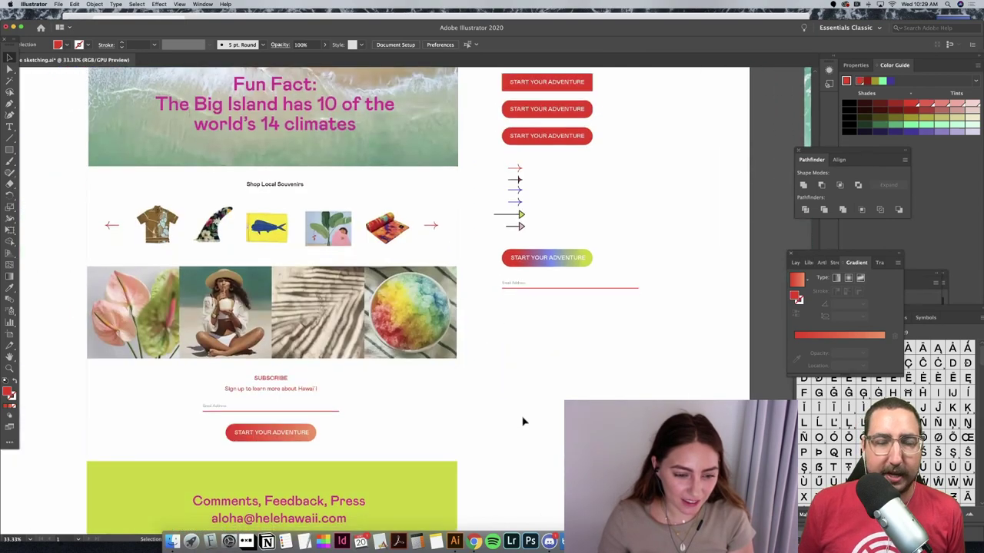
scroll(562, 366, up, 3)
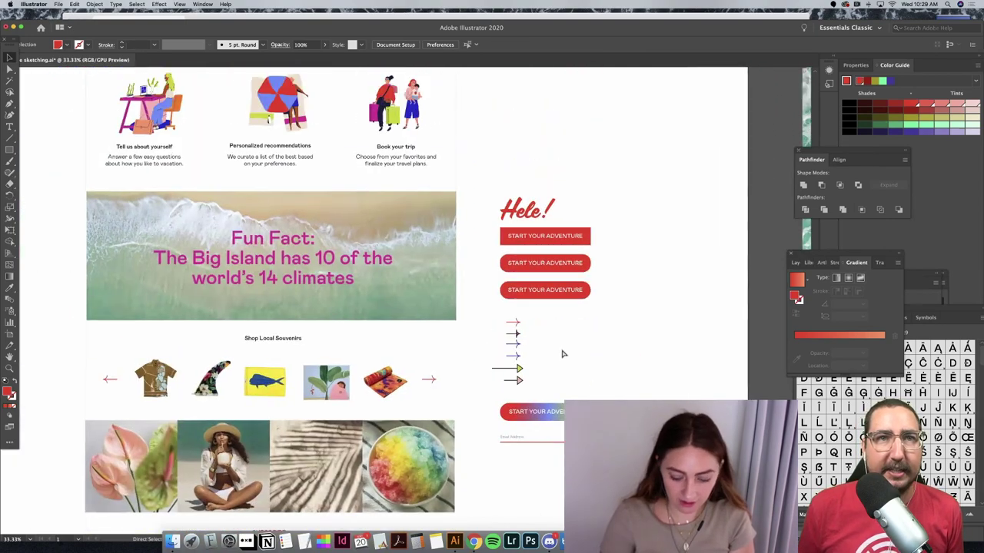
scroll(561, 355, down, 5)
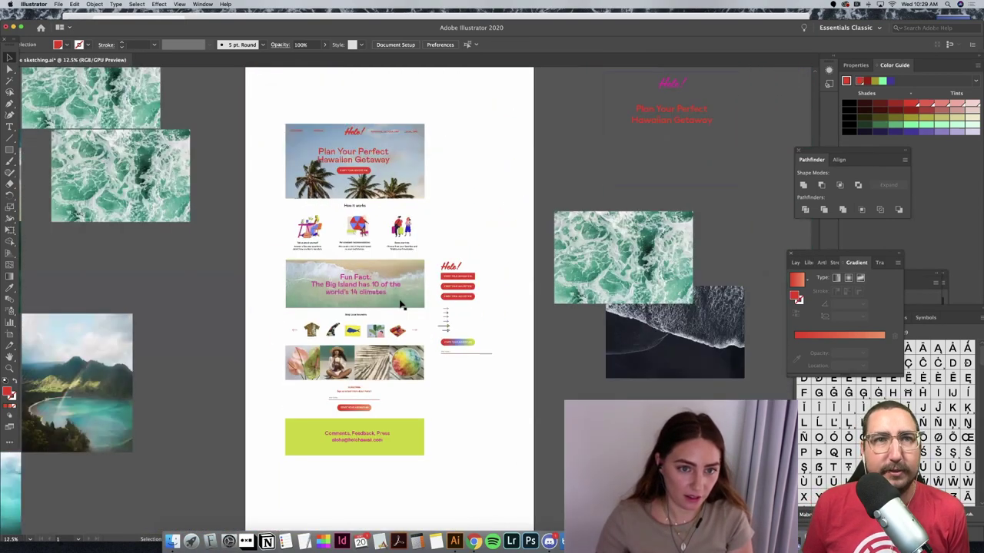
click(333, 128)
click(368, 154)
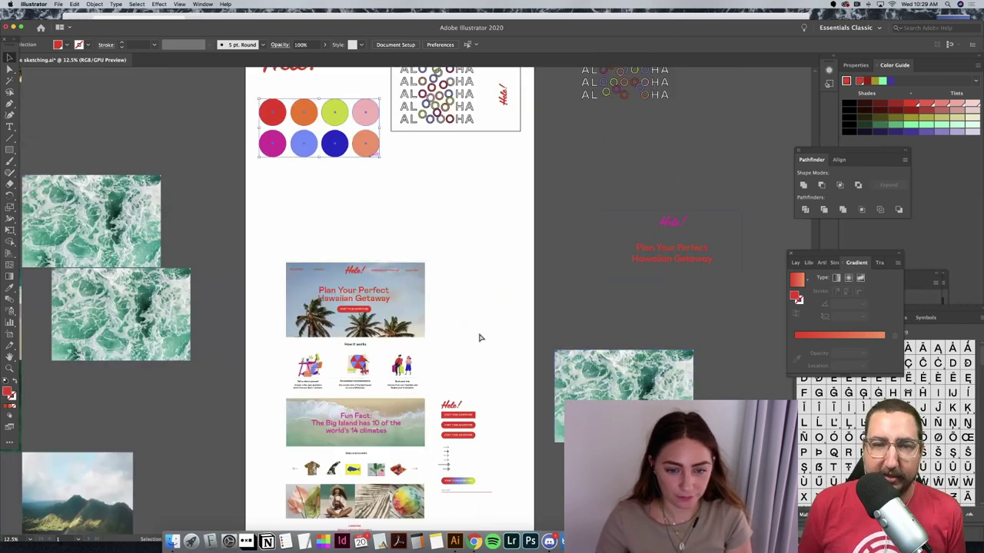
key(super+c)
key(super+v)
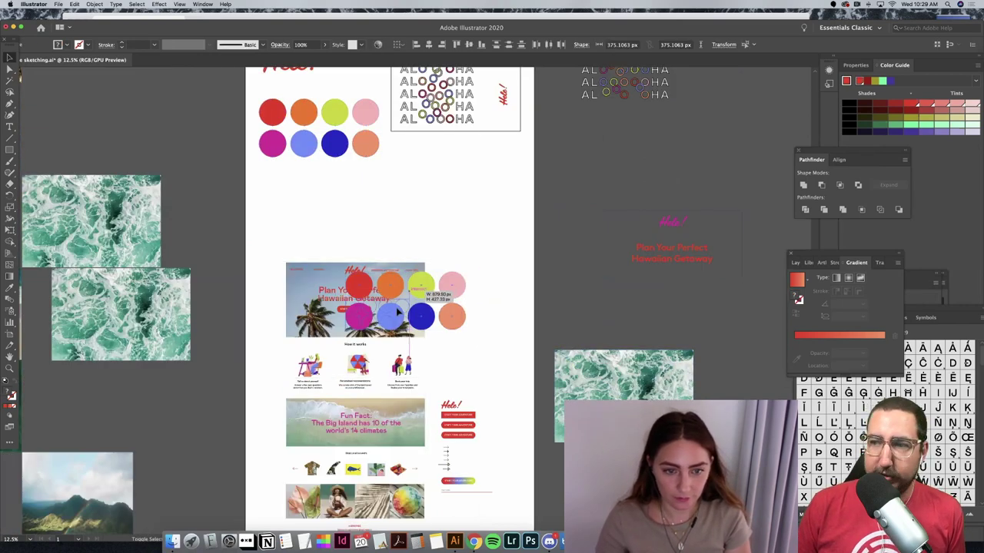
drag(455, 278, 481, 377)
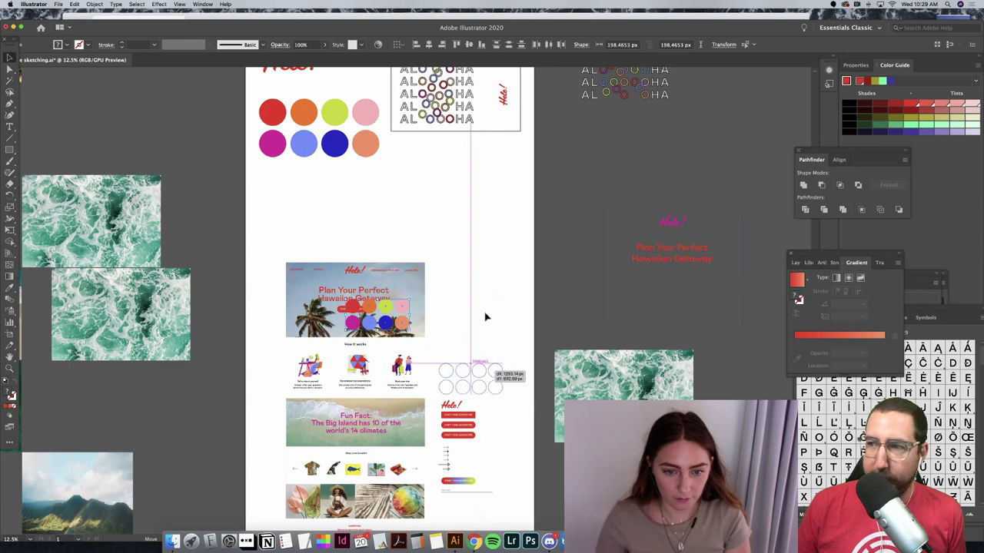
click(472, 268)
scroll(474, 268, down, 2)
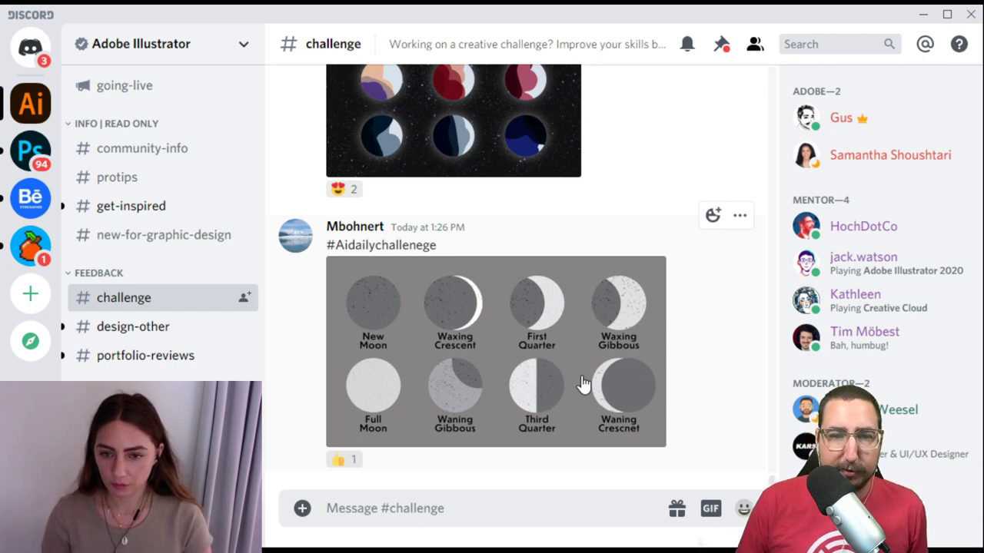
Step: Scroll the #challenge channel to the eight-phase moon post
scroll(584, 385, up, 5)
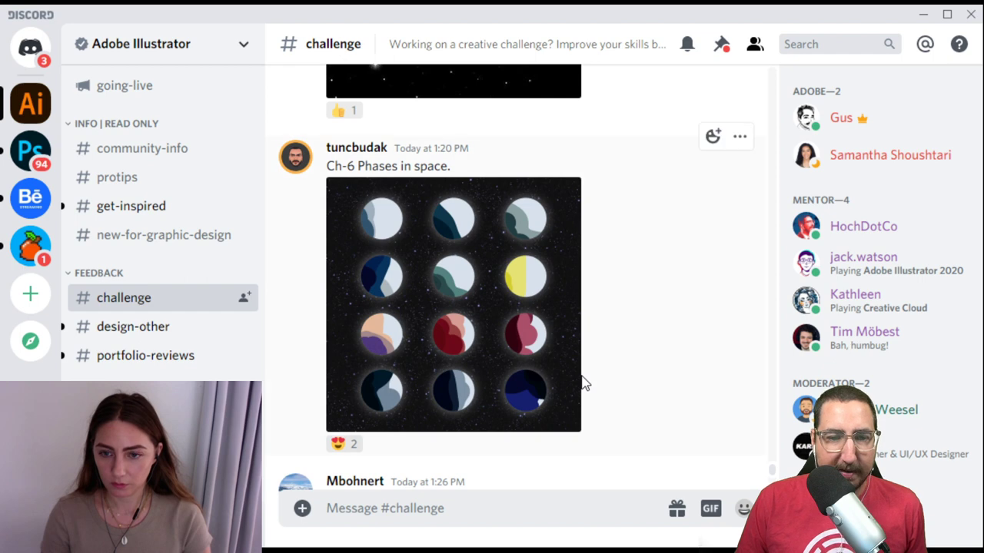
scroll(583, 384, up, 4)
scroll(581, 376, down, 9)
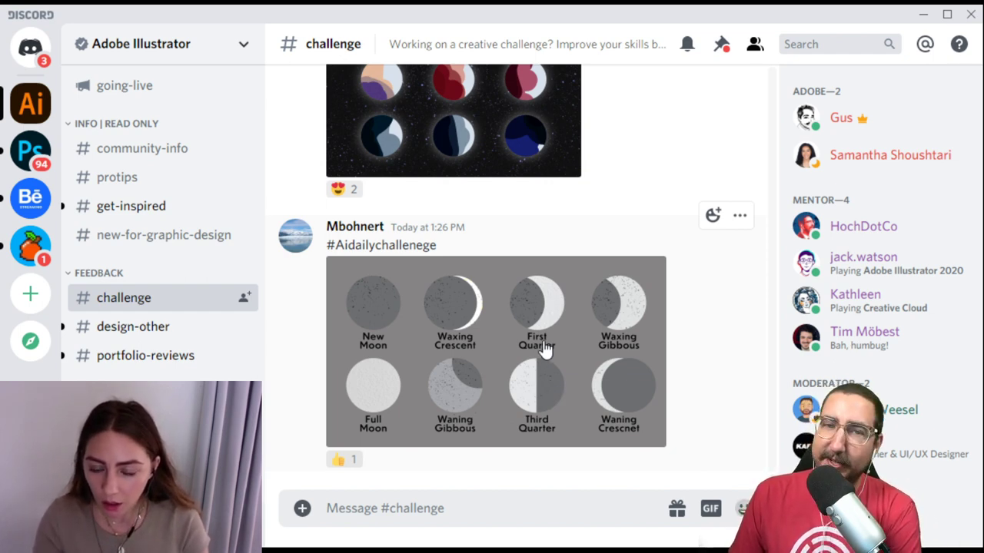
click(535, 358)
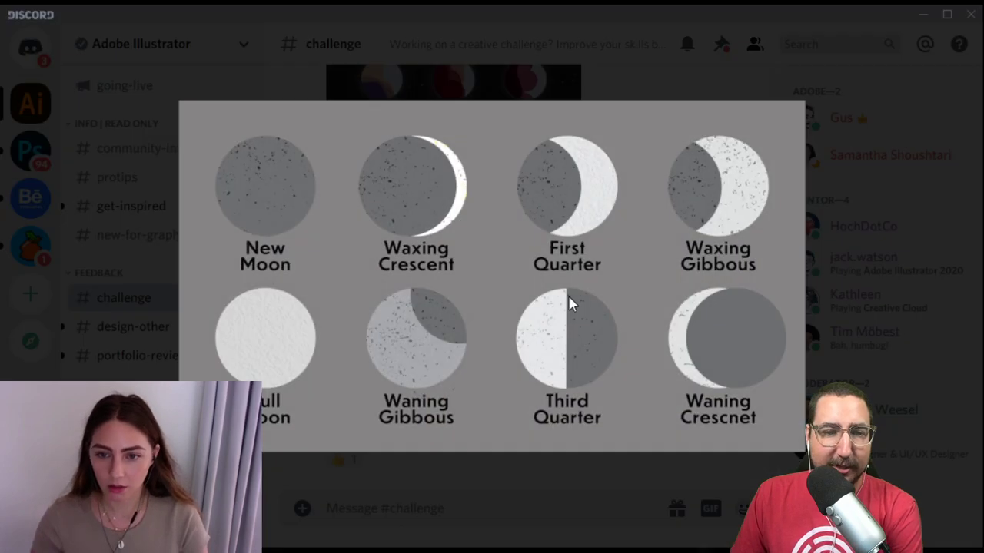
click(566, 56)
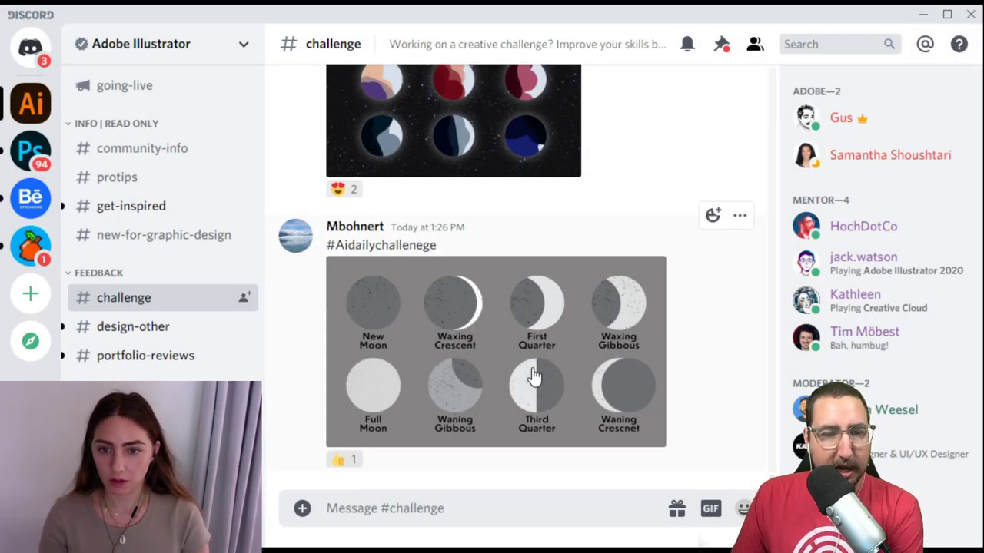
click(533, 370)
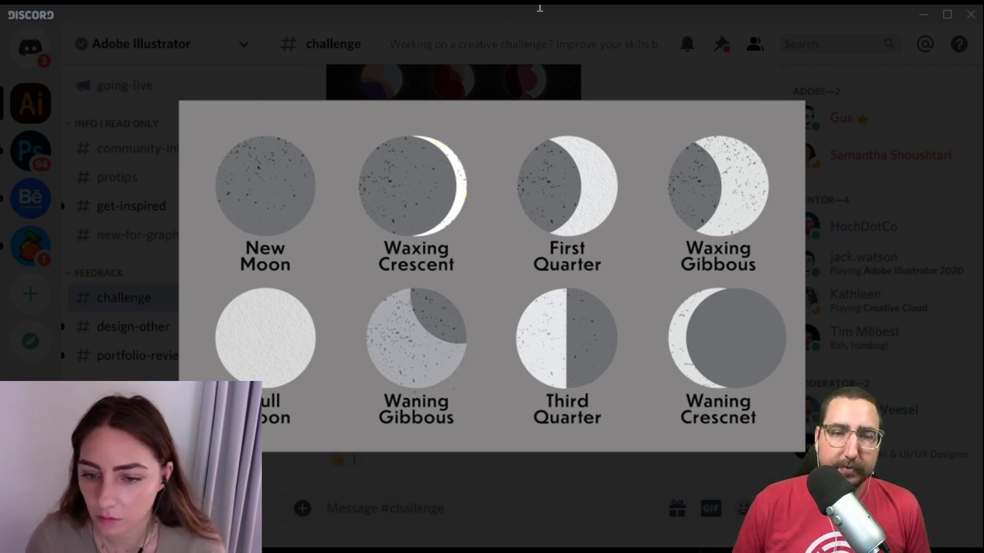
click(662, 54)
scroll(514, 274, up, 5)
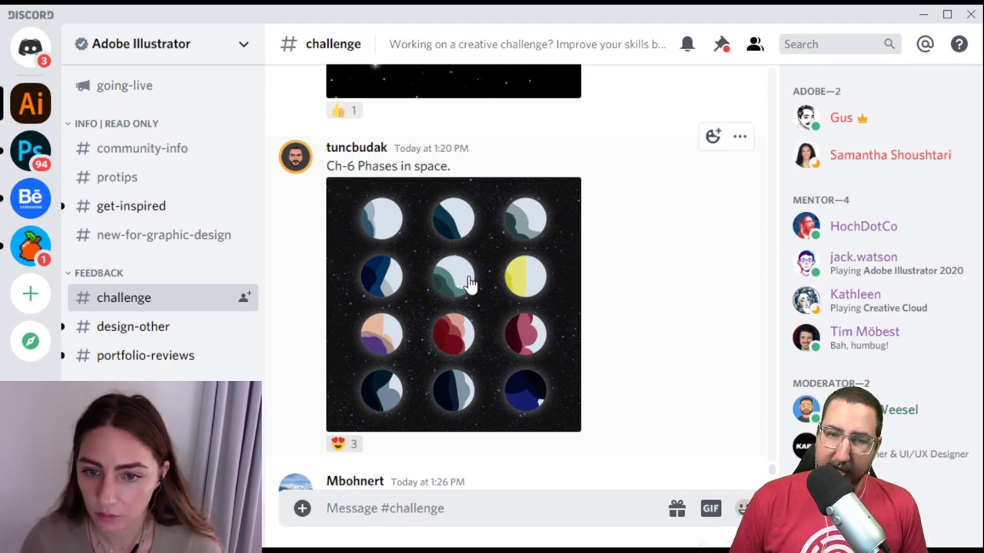
Step: Enlarge the 'Ch-6 Phases in space' moon grid, close it, then reopen and close it again
click(470, 283)
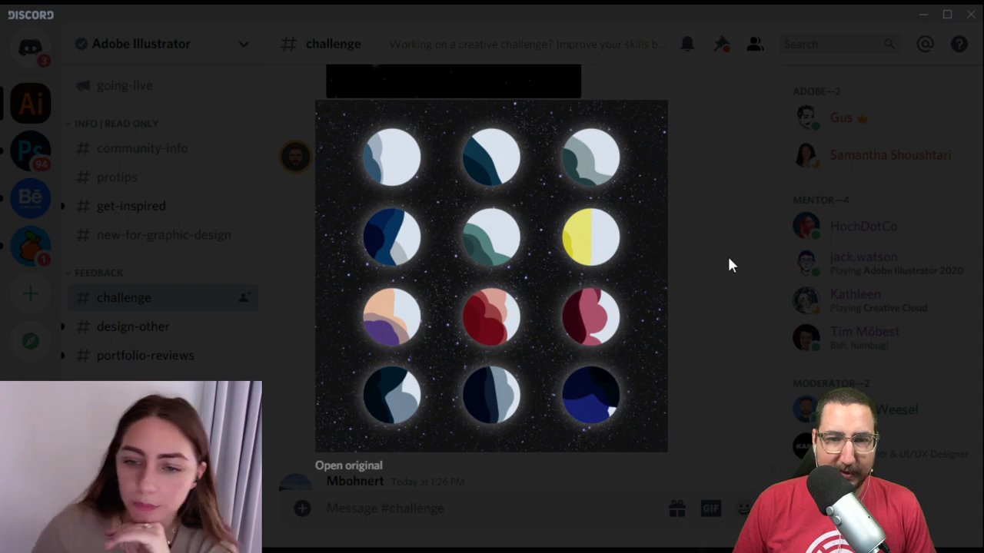
click(735, 263)
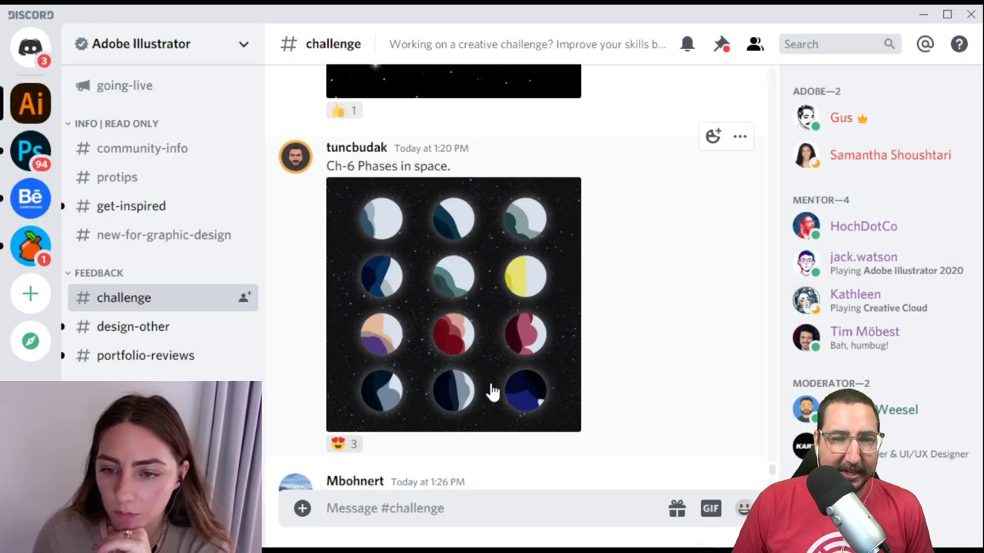
scroll(487, 391, up, 3)
scroll(489, 388, down, 4)
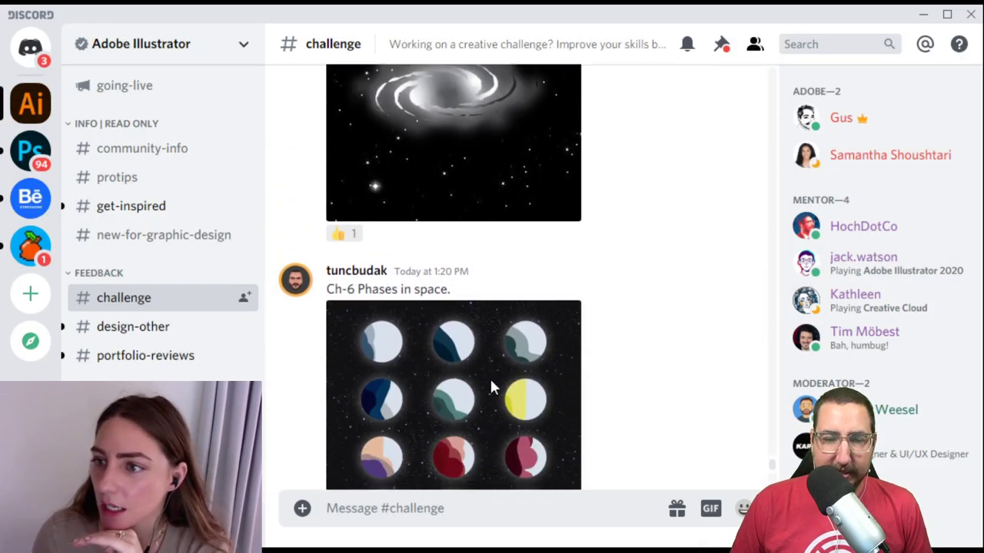
click(497, 389)
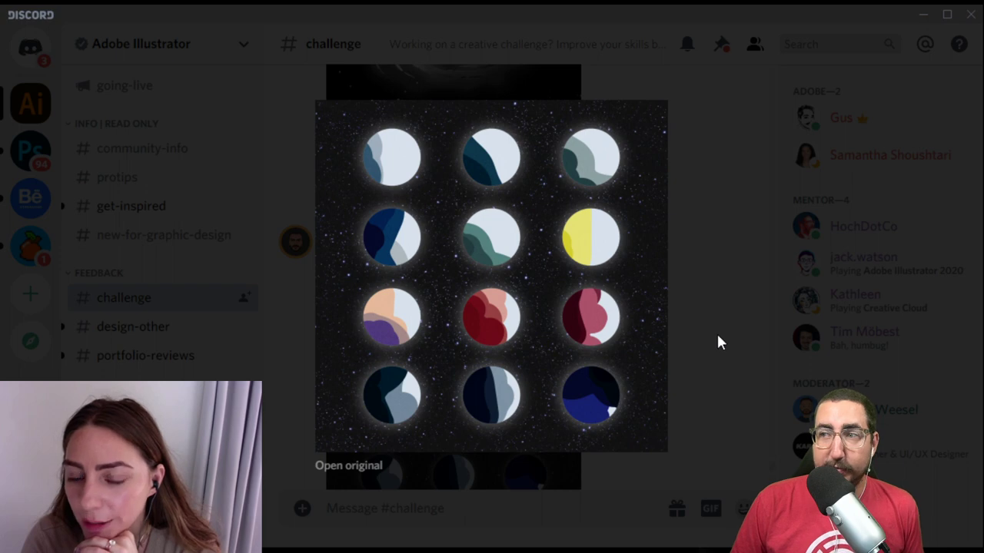
click(716, 342)
scroll(612, 356, up, 5)
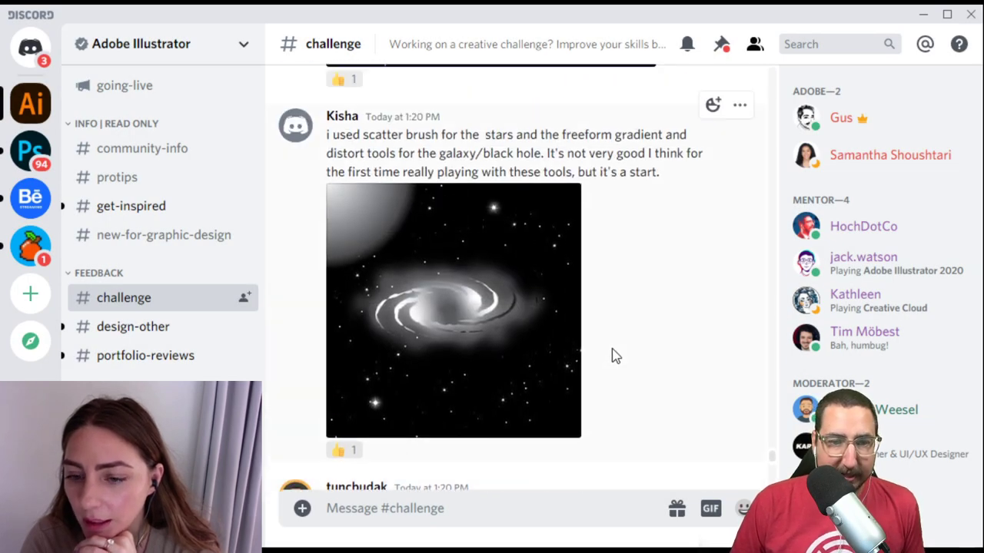
scroll(613, 356, up, 2)
scroll(612, 356, down, 2)
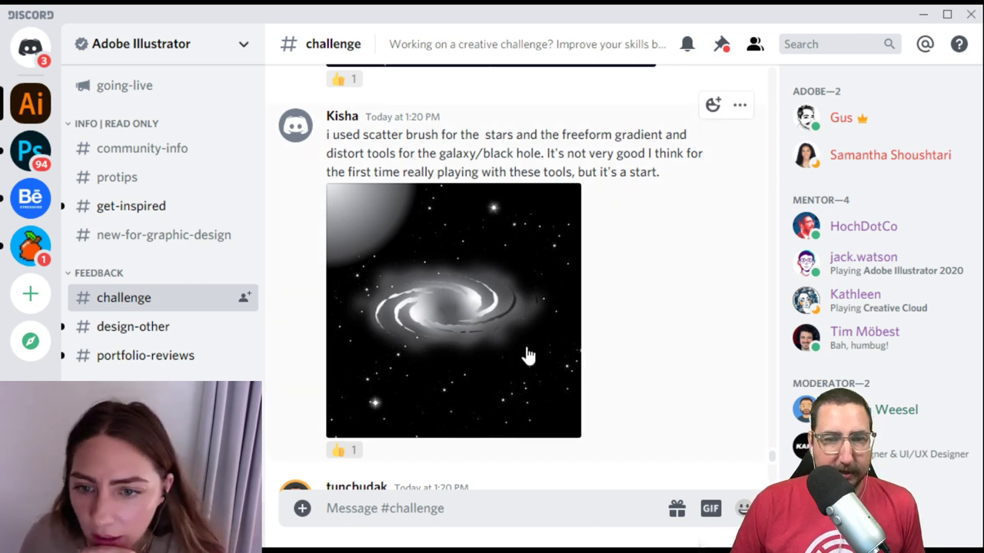
click(527, 353)
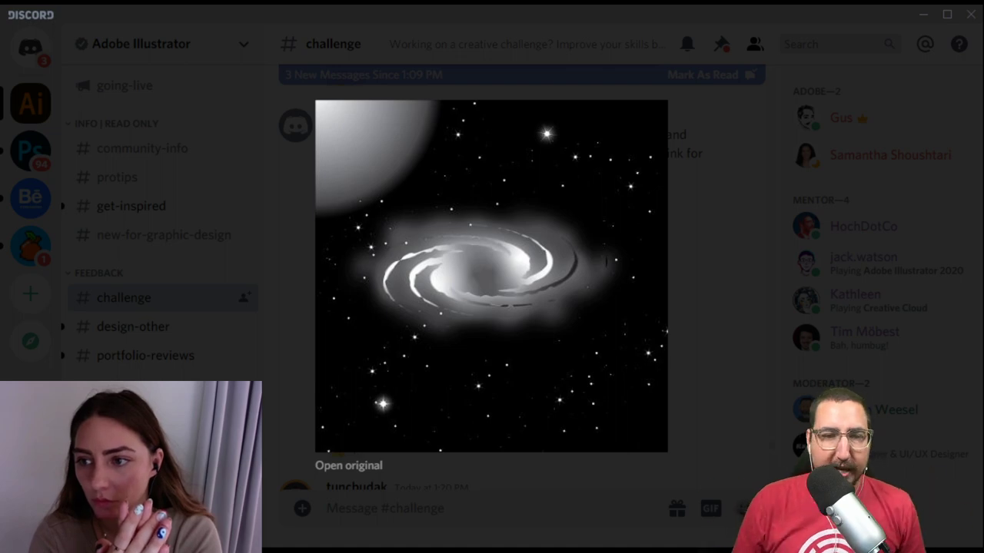
click(726, 244)
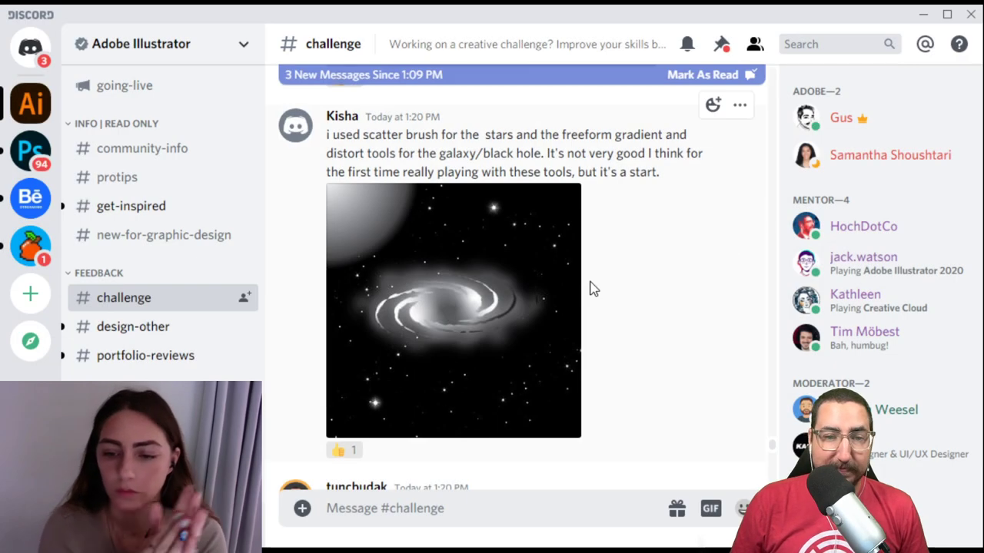
Step: Enlarge the 'Many Moons. Phase 2.' moon chart, then close it to return to chat
scroll(492, 318, up, 3)
scroll(495, 318, up, 1)
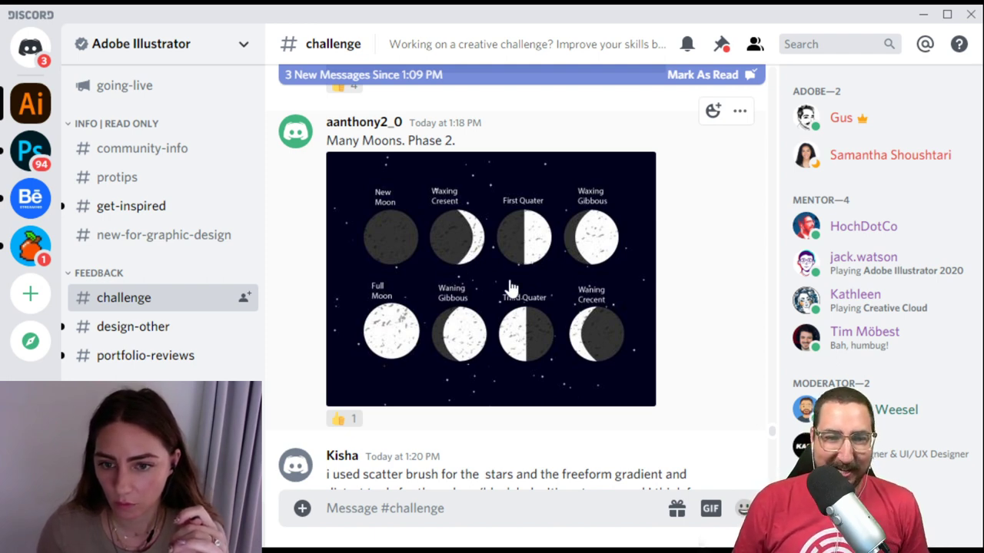
click(559, 256)
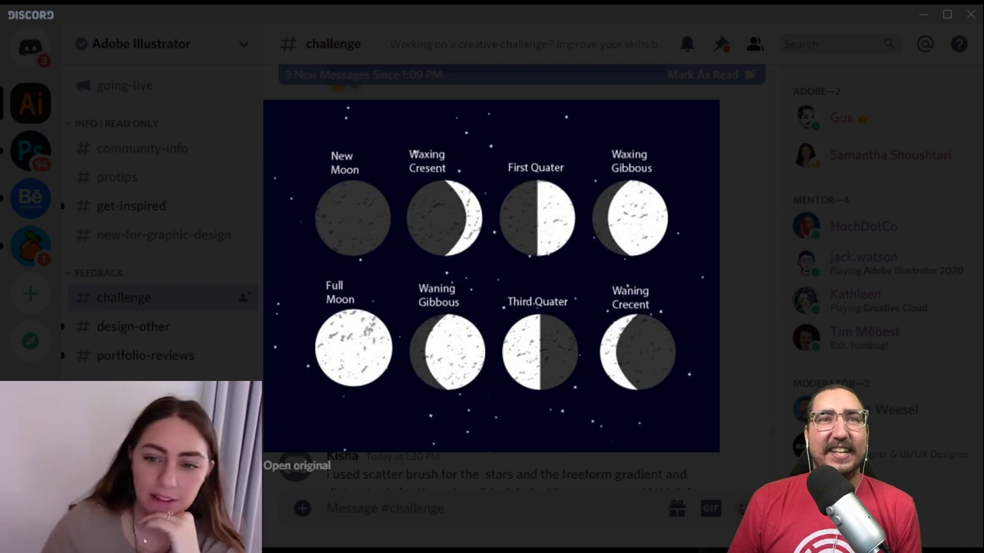
click(773, 268)
scroll(561, 286, up, 5)
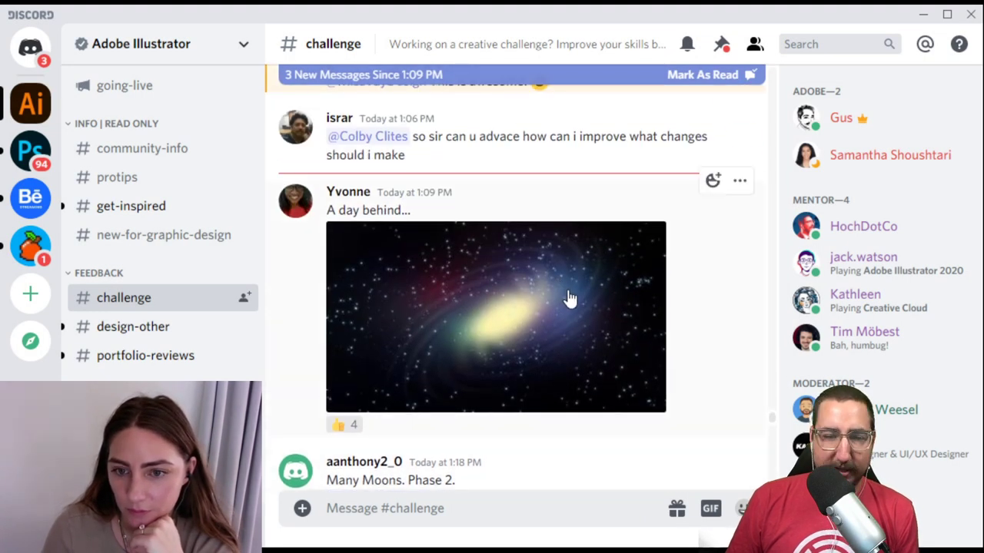
click(563, 345)
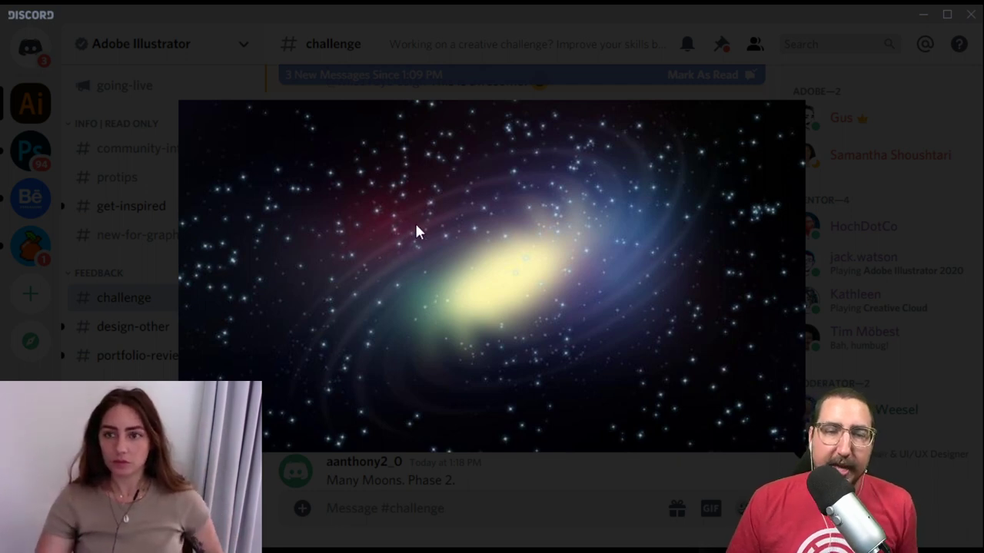
click(866, 199)
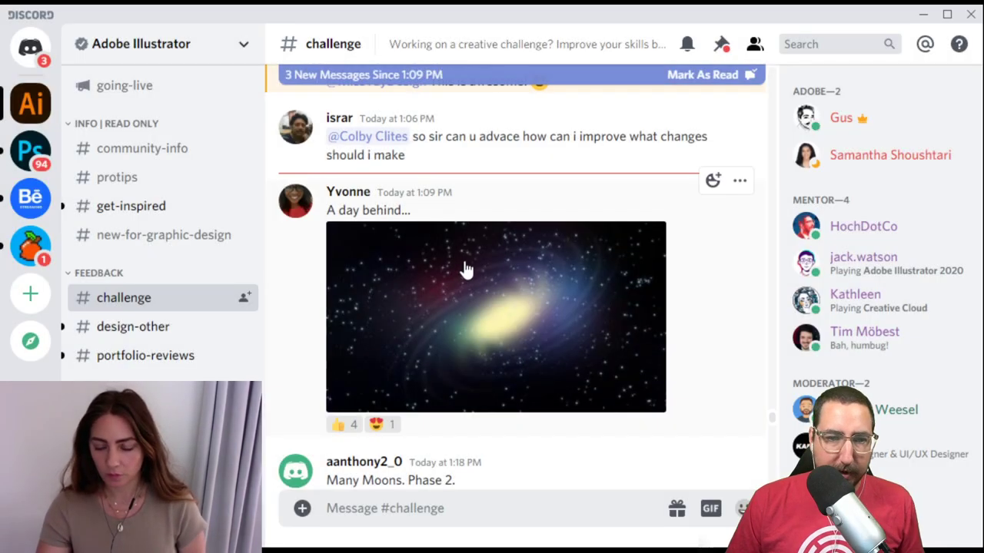
Step: Enlarge the New Moon, Waxing Crescent and First Quarter drawing in the image viewer
scroll(465, 263, down, 10)
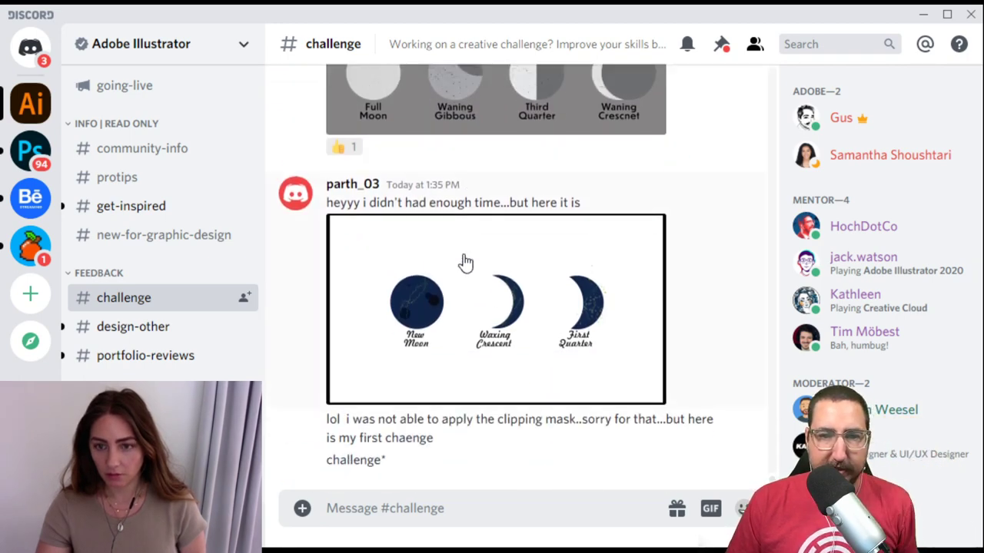
scroll(465, 263, up, 4)
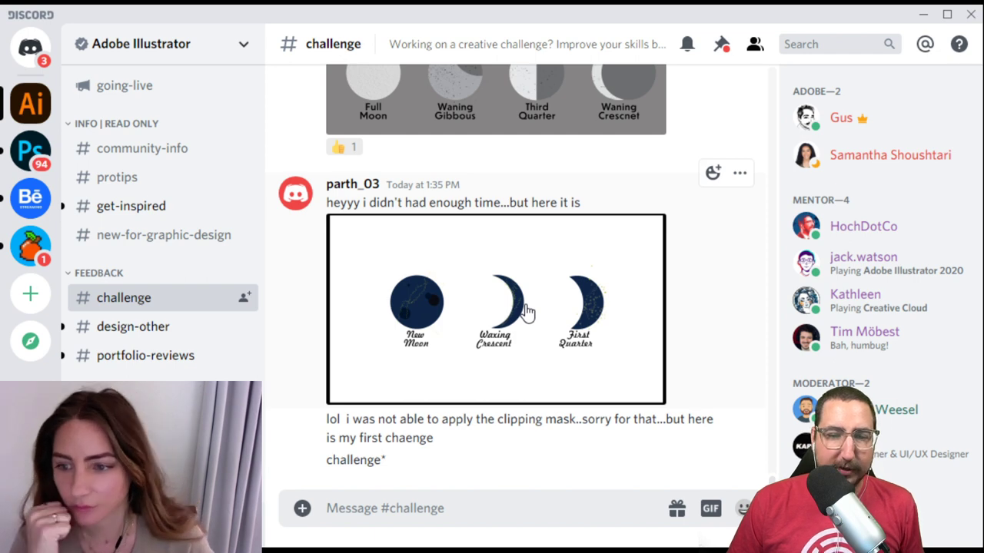
click(494, 327)
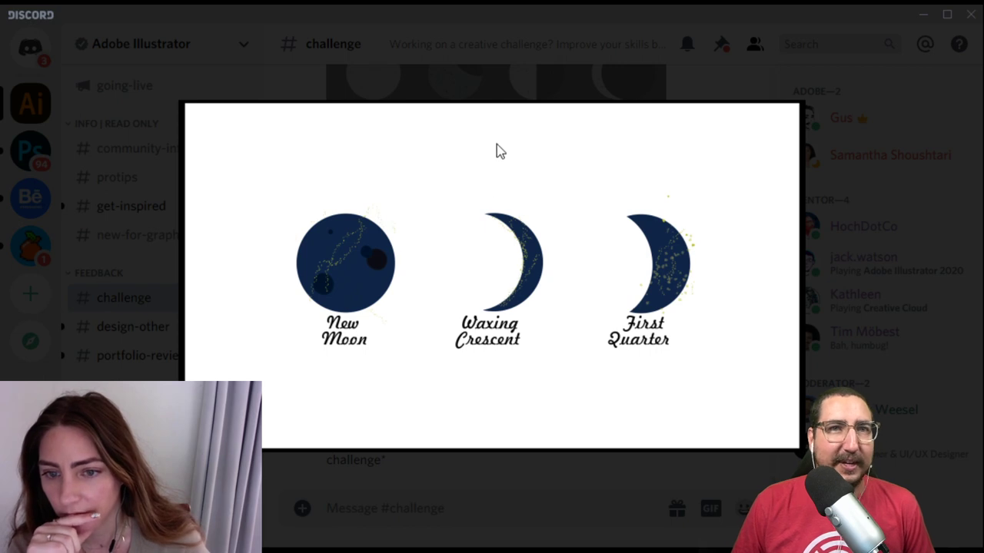
Step: Close the three-moon image and scroll up to the swirling galaxy post
click(626, 71)
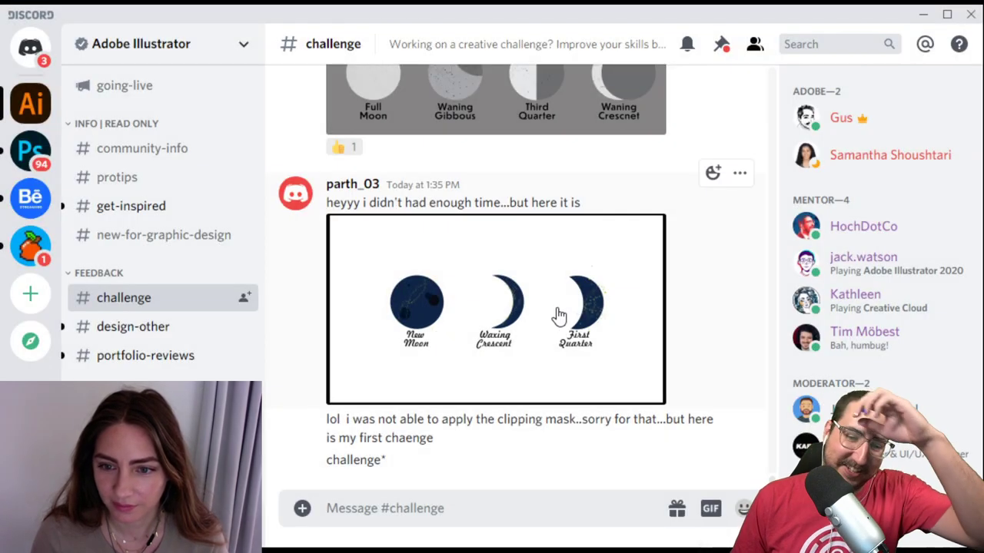
scroll(563, 304, up, 5)
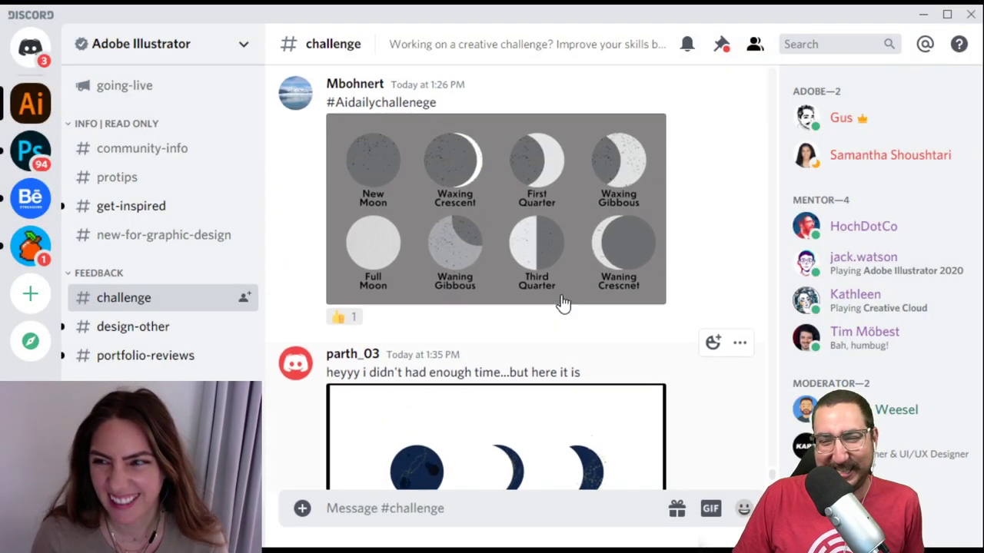
scroll(563, 303, up, 1)
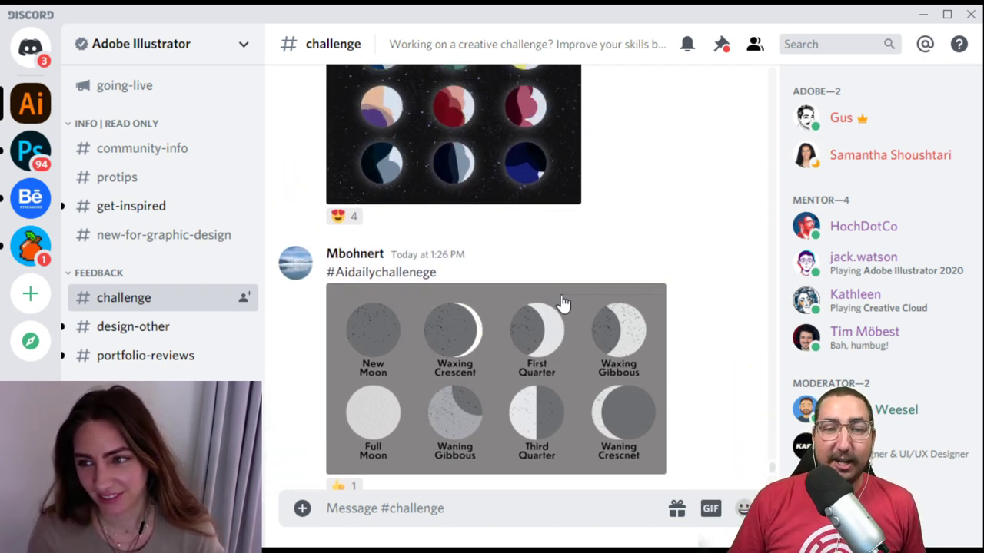
scroll(559, 301, up, 10)
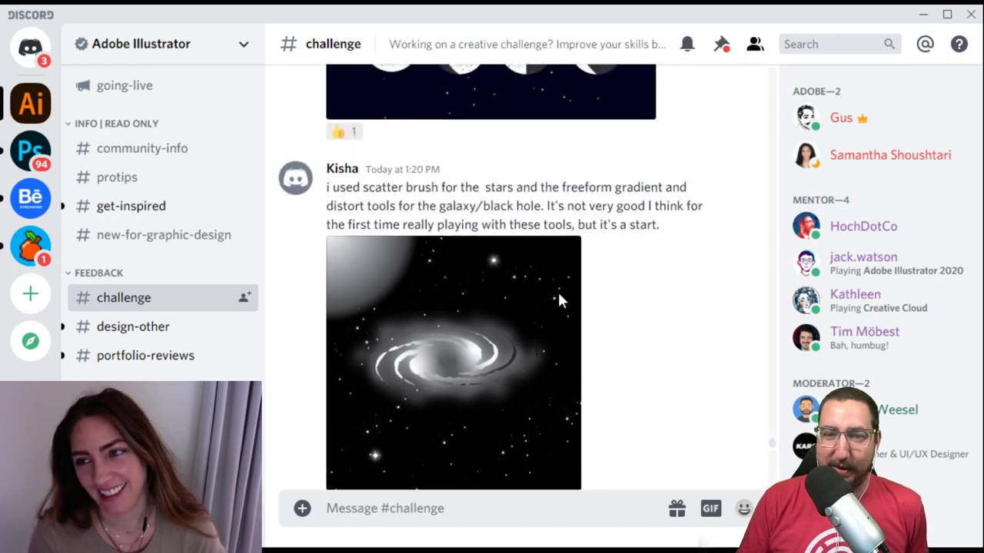
scroll(559, 302, up, 15)
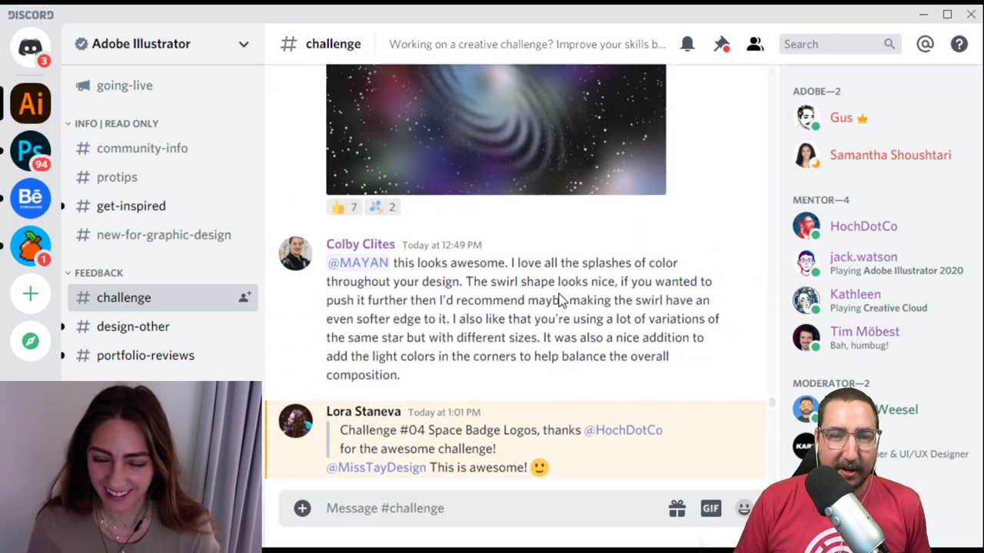
scroll(558, 301, up, 10)
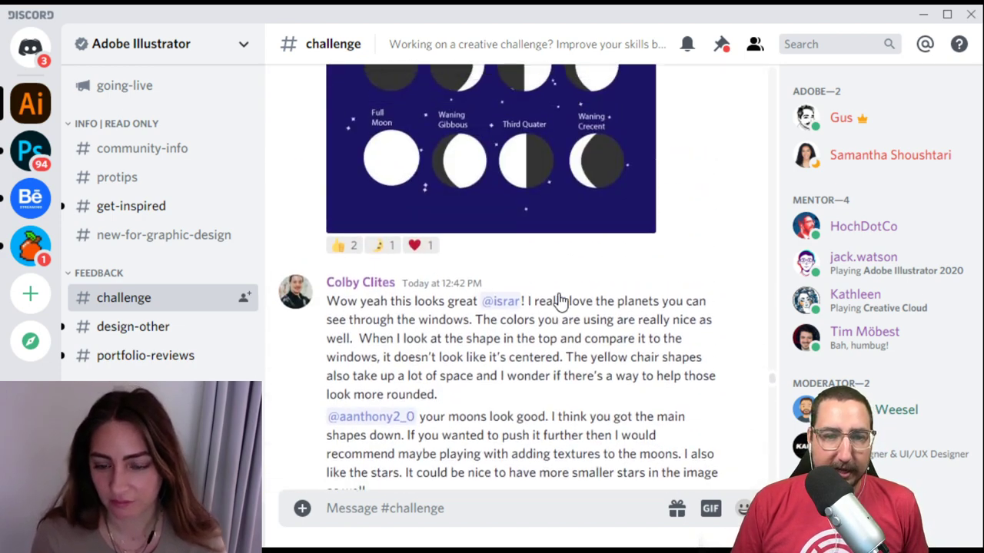
scroll(560, 300, down, 5)
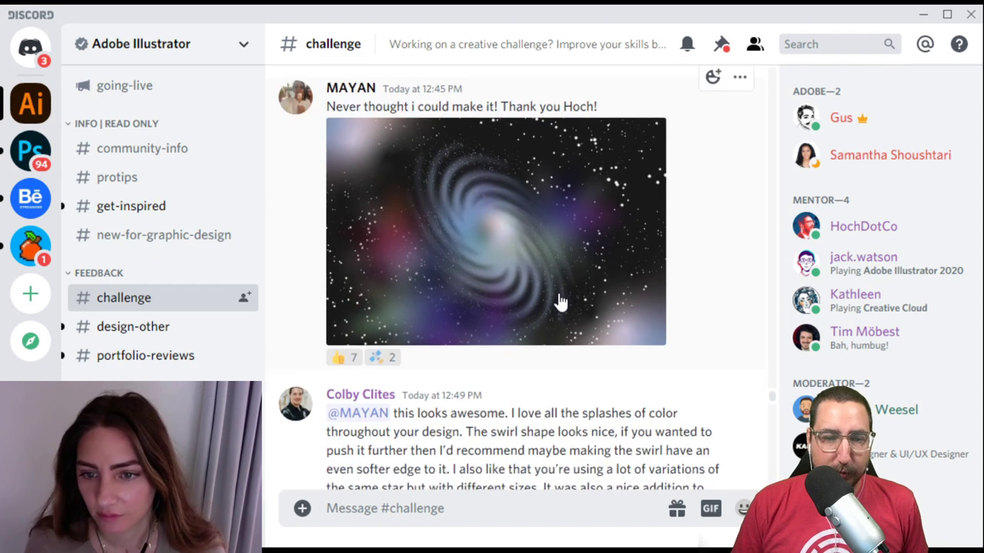
Step: Enlarge the swirling galaxy artwork in the image viewer
click(526, 260)
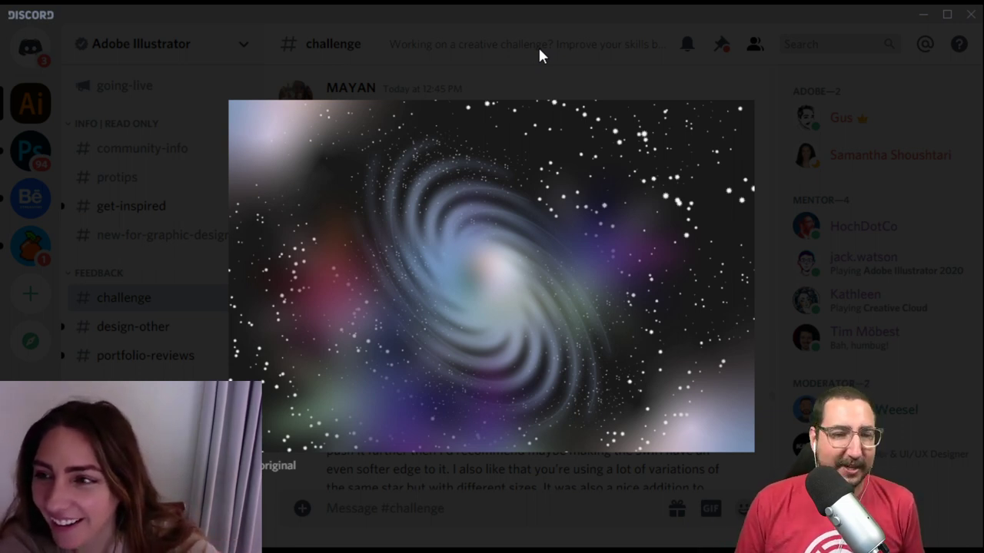
Step: Close the enlarged galaxy image
click(804, 132)
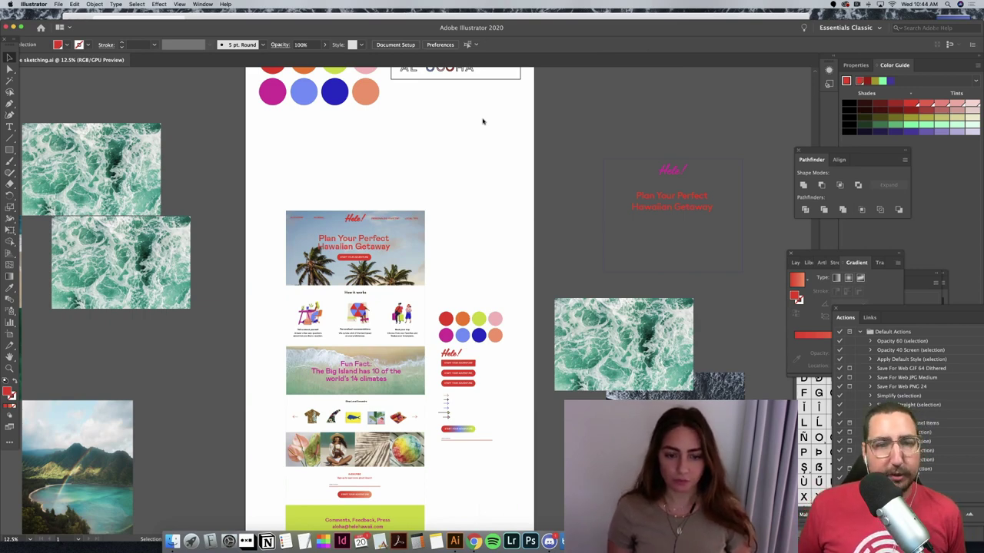
Step: Drag the ALOHA logo box down to sit directly above the landing-page mockup
scroll(483, 122, up, 4)
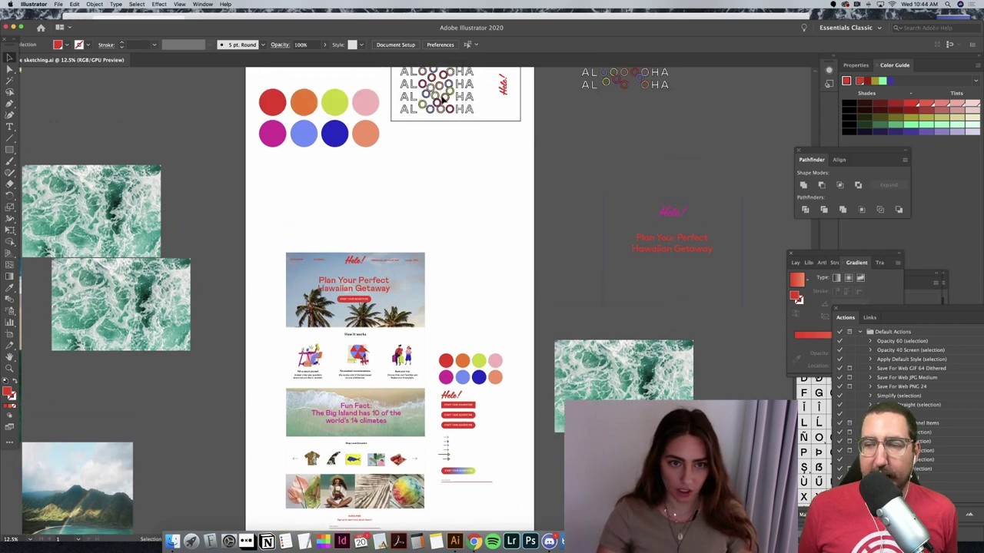
scroll(398, 96, up, 2)
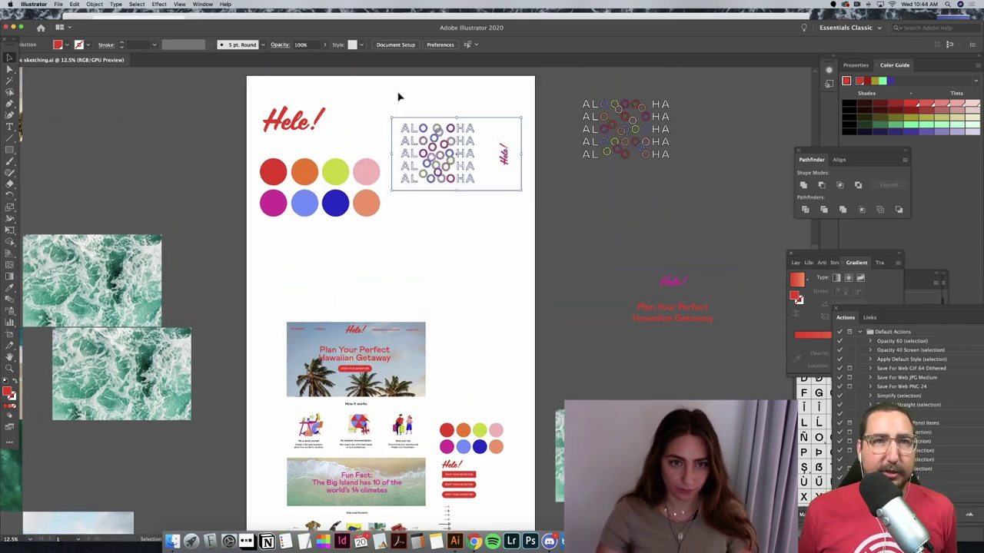
click(433, 146)
drag(433, 147, 330, 268)
click(481, 270)
scroll(482, 270, down, 4)
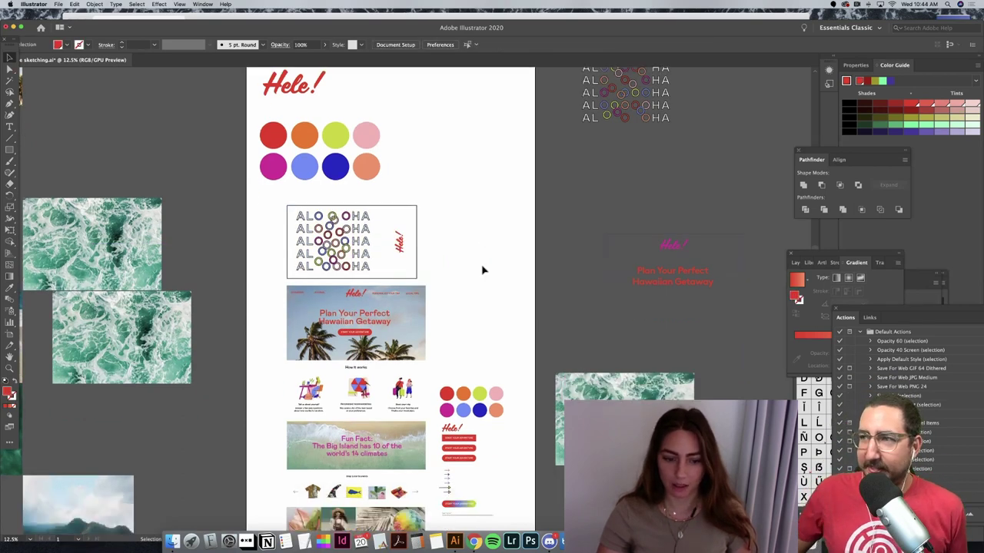
scroll(483, 270, down, 2)
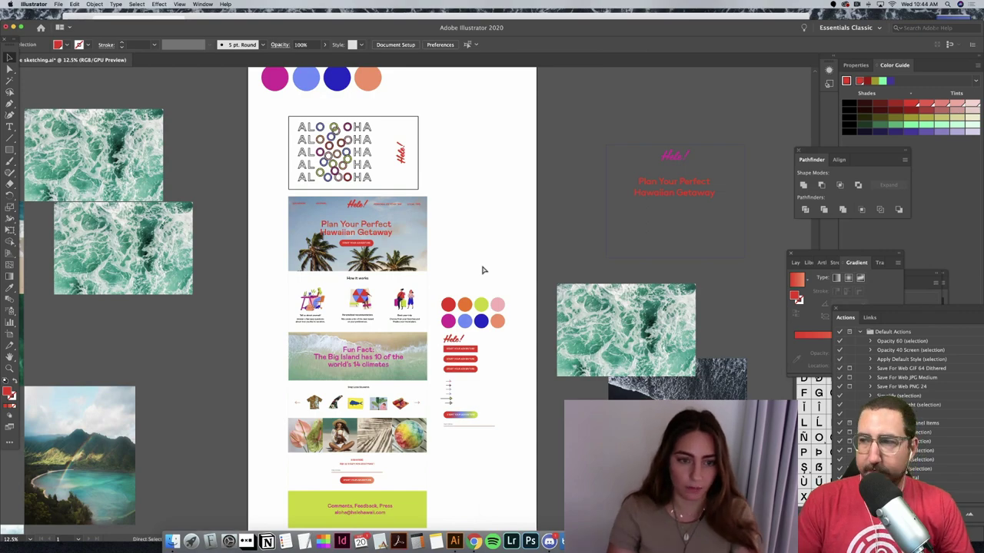
key(super+equal)
key(super+equal)
key(super+equal)
key(super+equal)
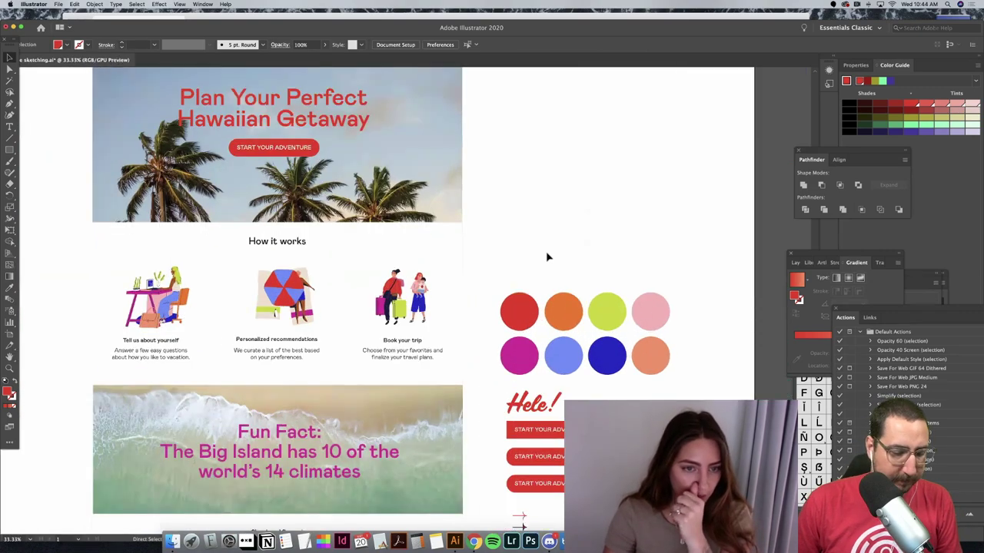
scroll(544, 257, left, 5)
scroll(544, 254, up, 4)
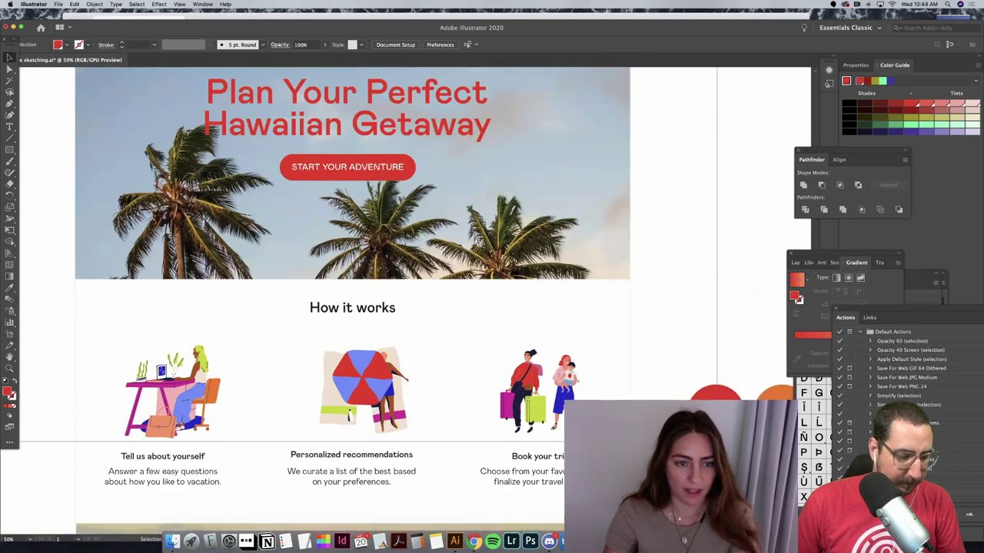
scroll(369, 243, up, 6)
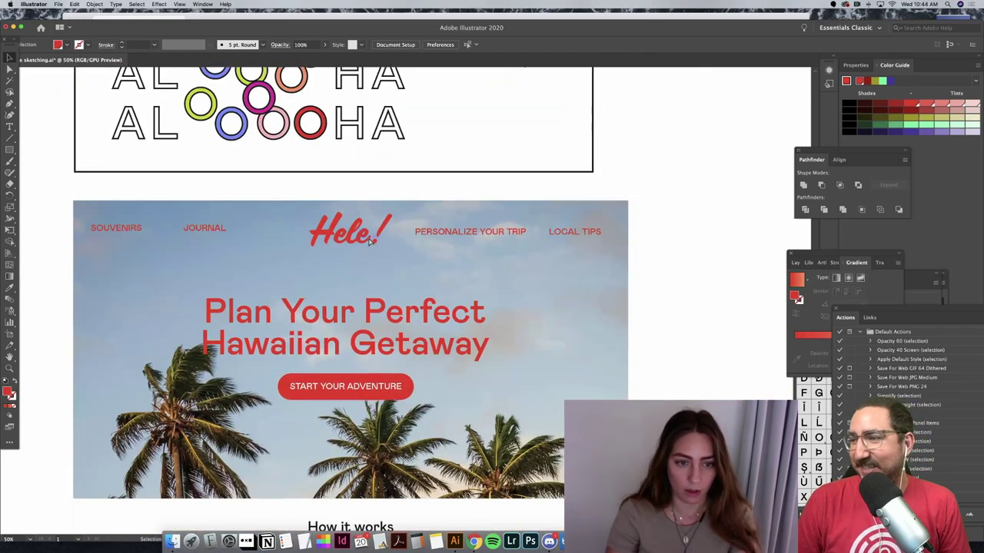
click(371, 242)
key(super+equal)
key(super+equal)
key(super+equal)
key(super+equal)
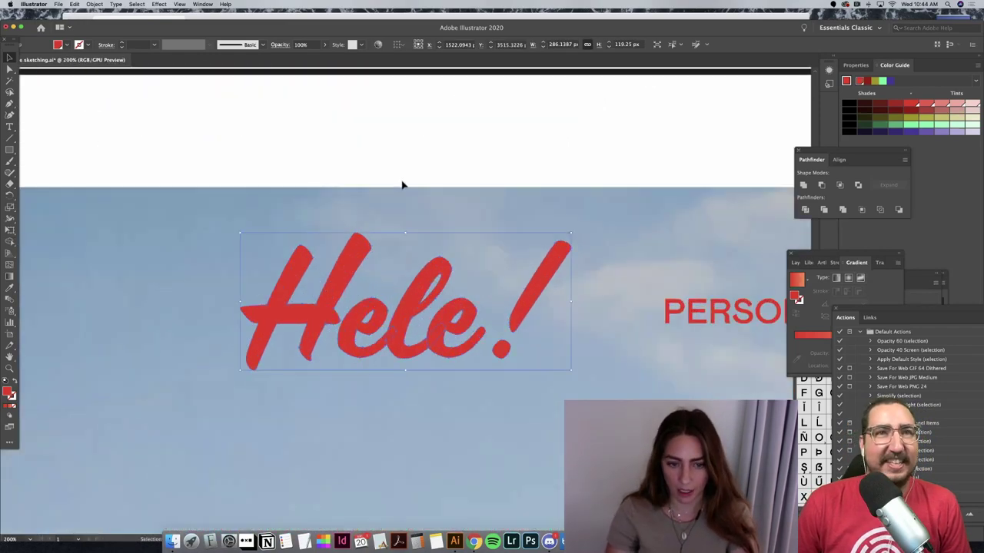
click(401, 185)
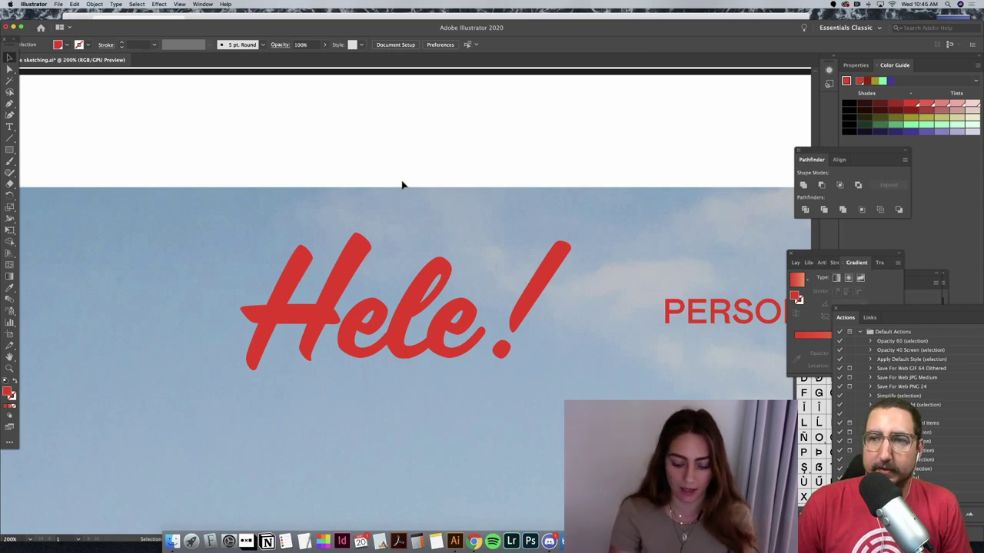
key(super+minus)
key(super+minus)
key(super+minus)
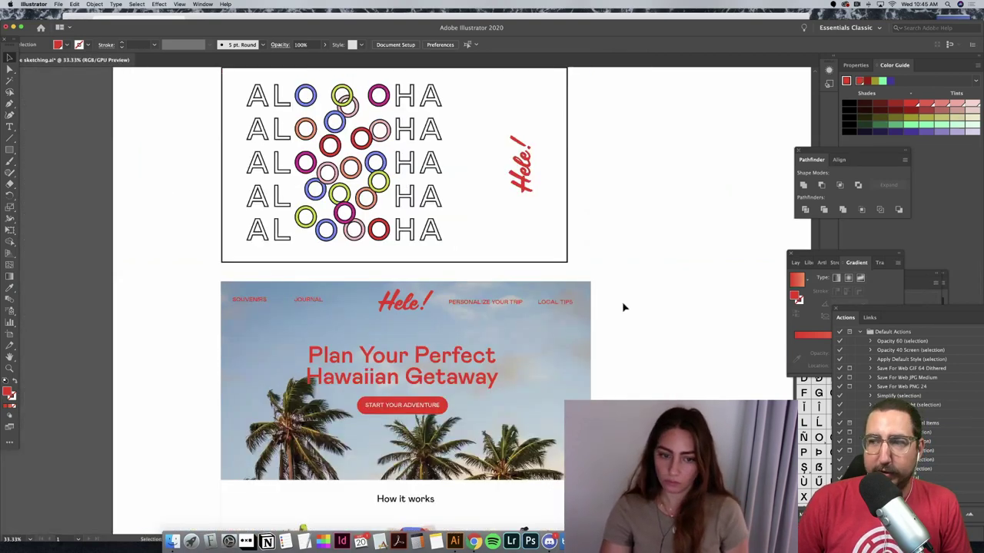
scroll(622, 306, down, 1)
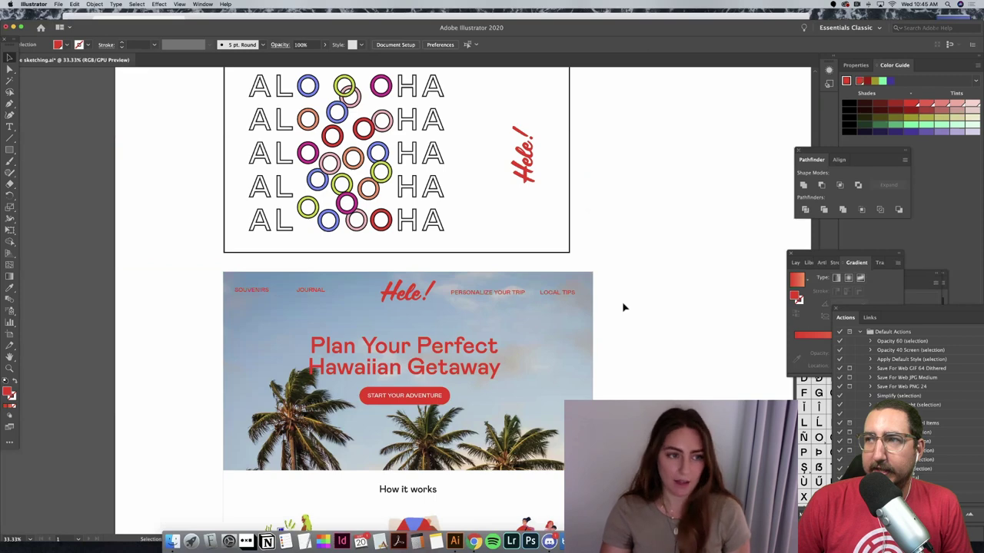
scroll(622, 306, down, 2)
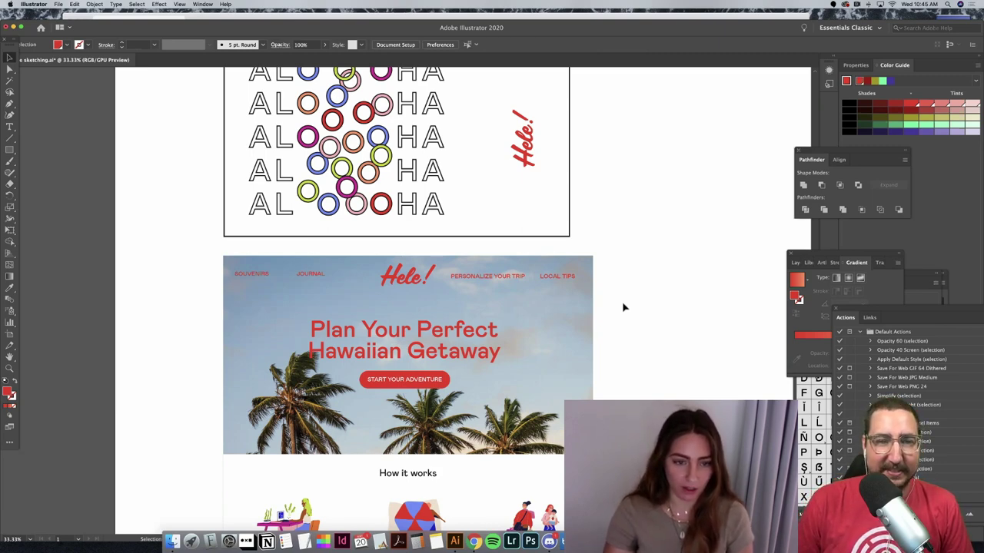
scroll(622, 301, down, 2)
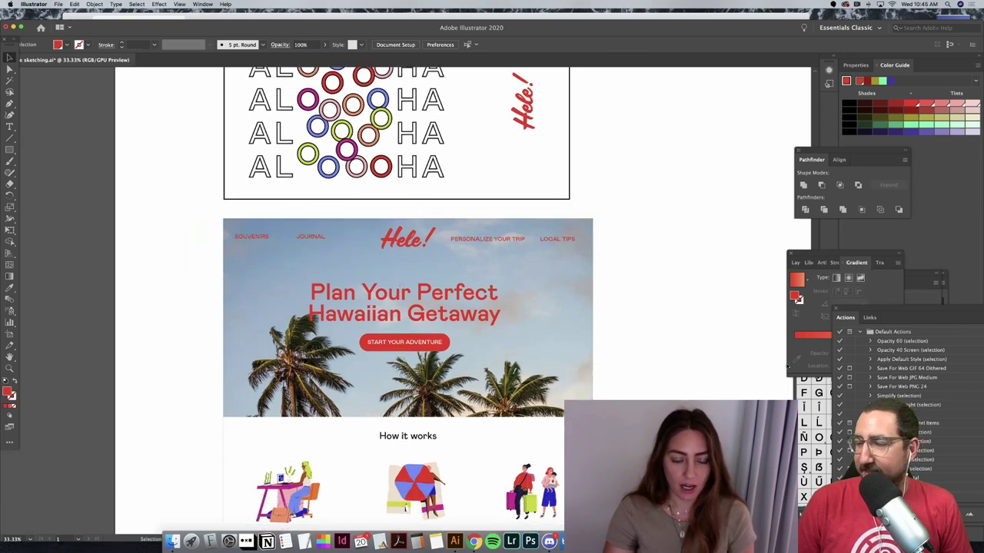
scroll(677, 353, down, 3)
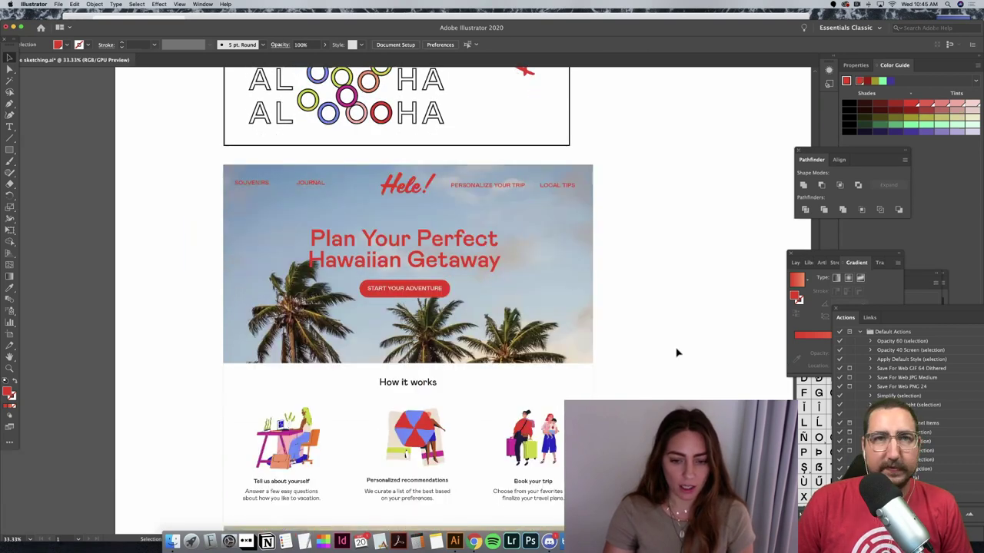
scroll(677, 352, down, 4)
scroll(677, 353, down, 2)
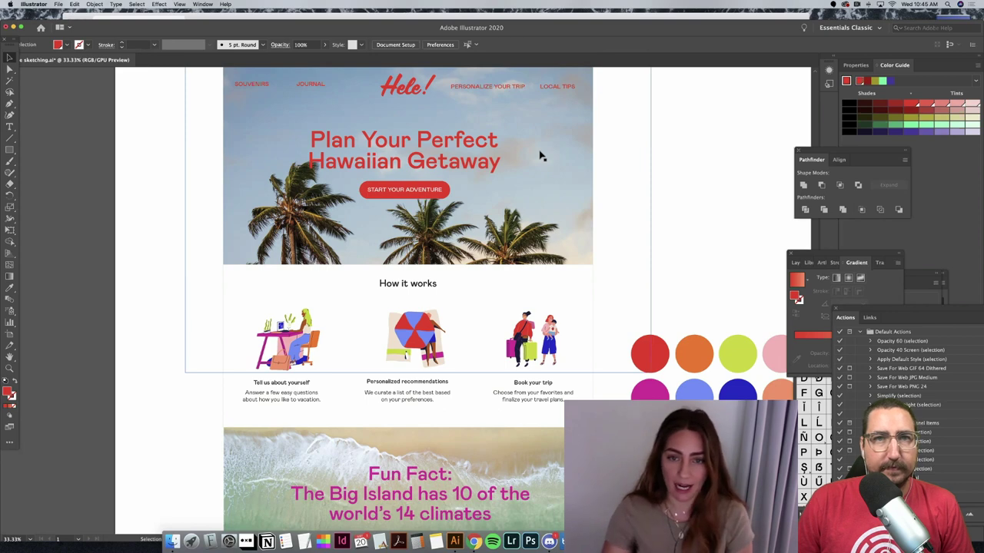
click(541, 156)
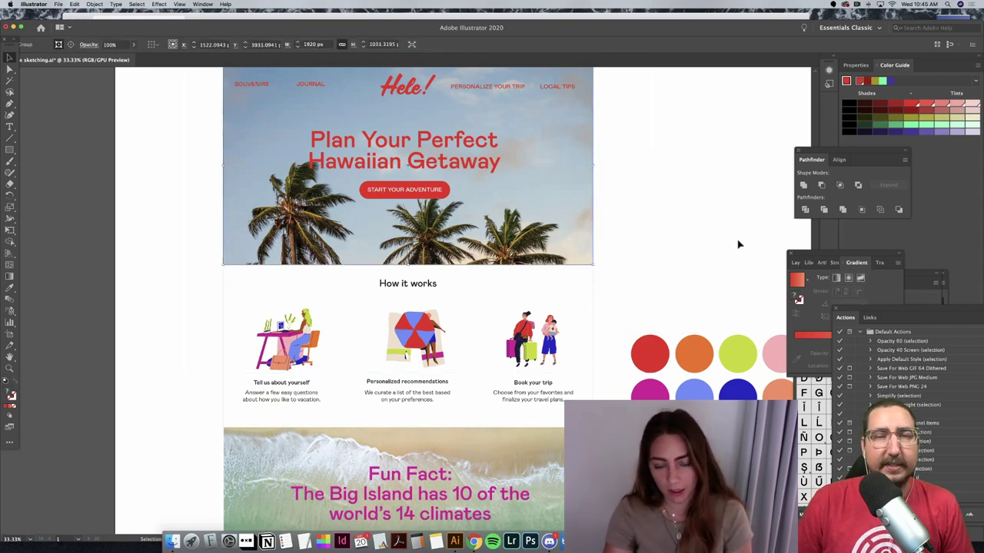
scroll(737, 245, down, 5)
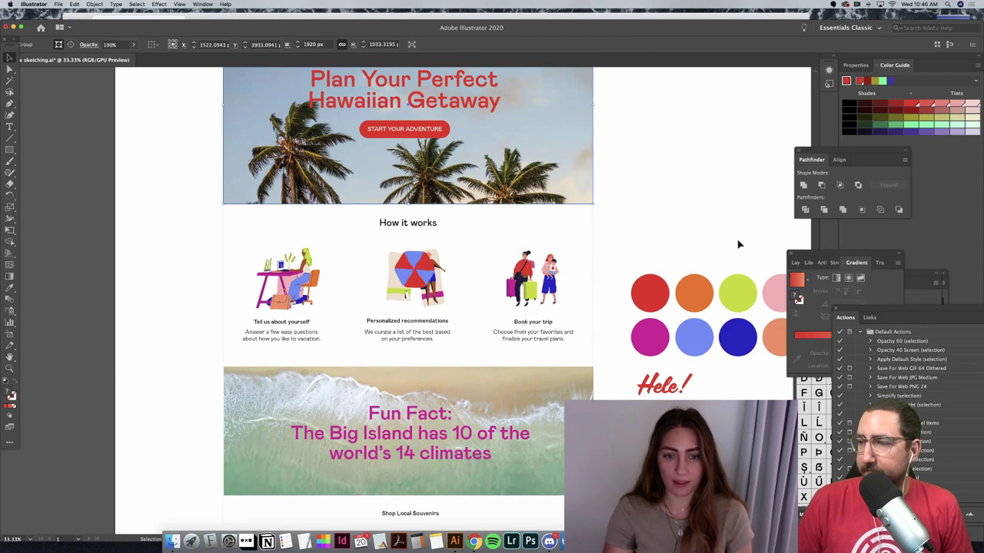
scroll(737, 244, left, 1)
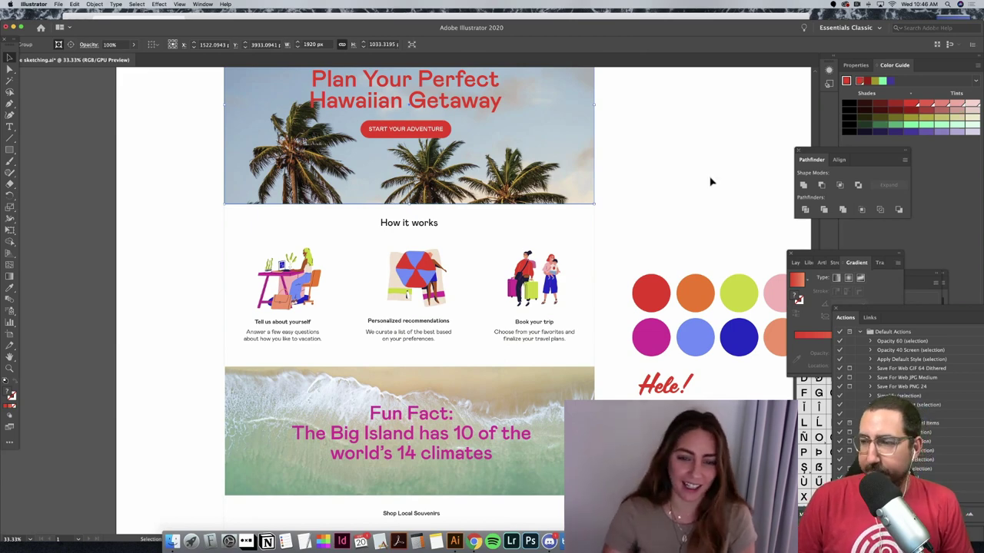
scroll(711, 200, left, 1)
scroll(712, 200, down, 3)
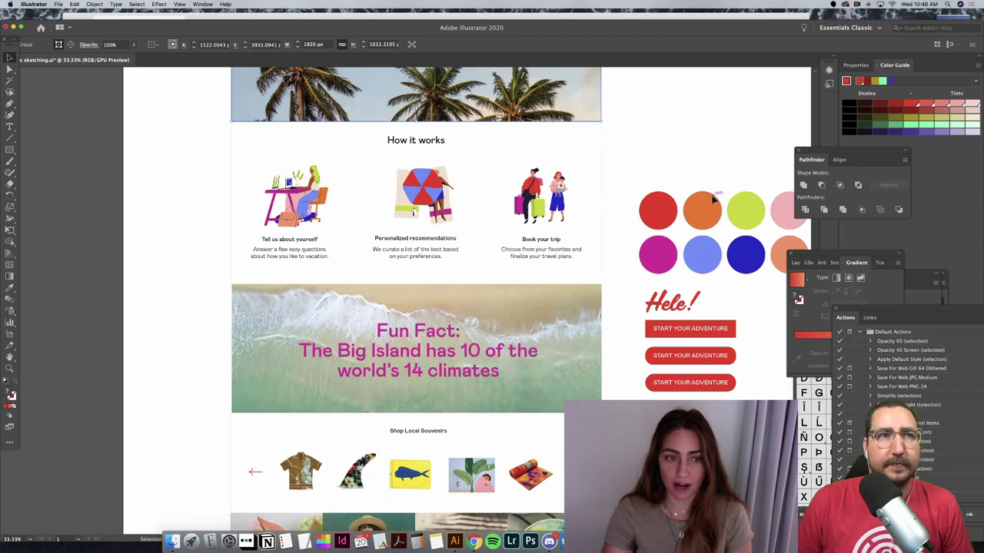
scroll(712, 200, right, 3)
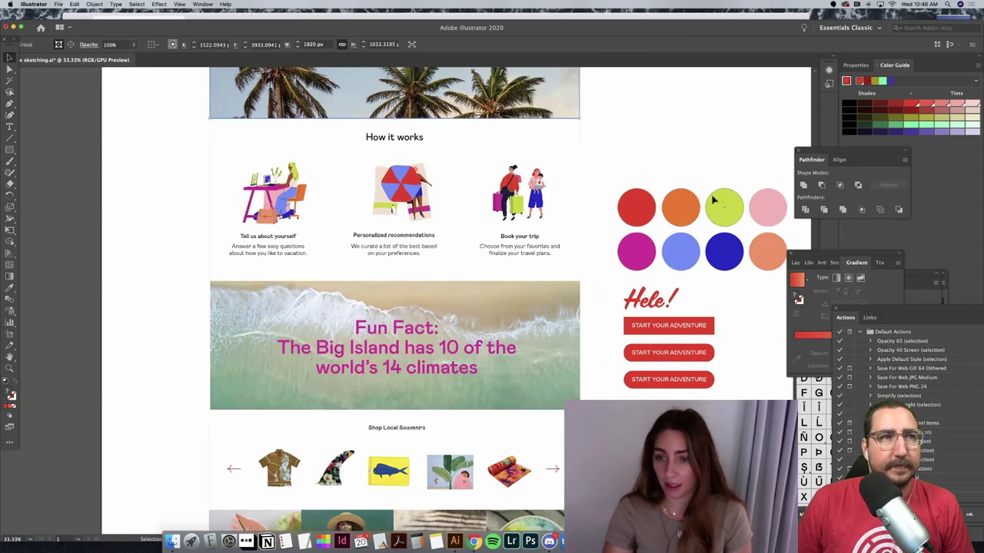
scroll(712, 199, down, 2)
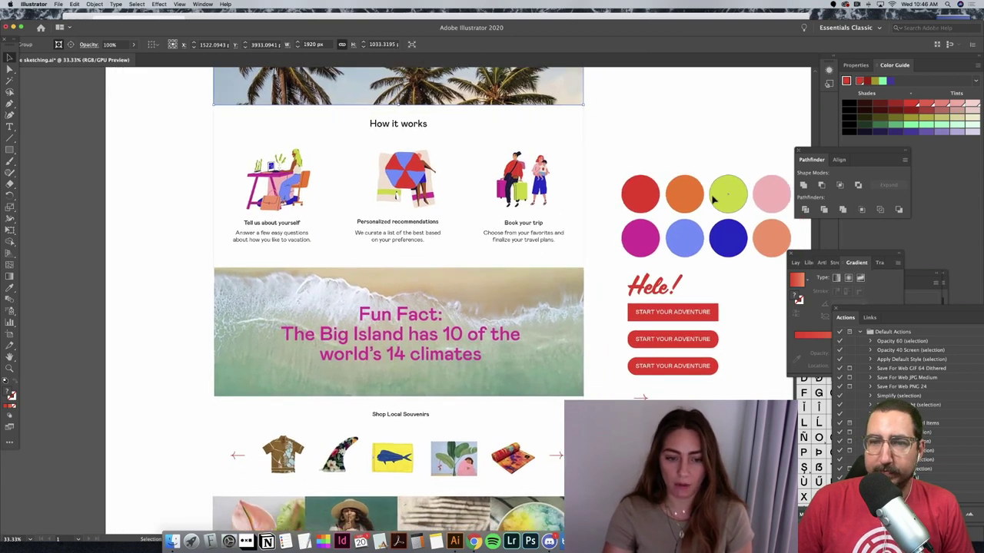
scroll(279, 369, down, 2)
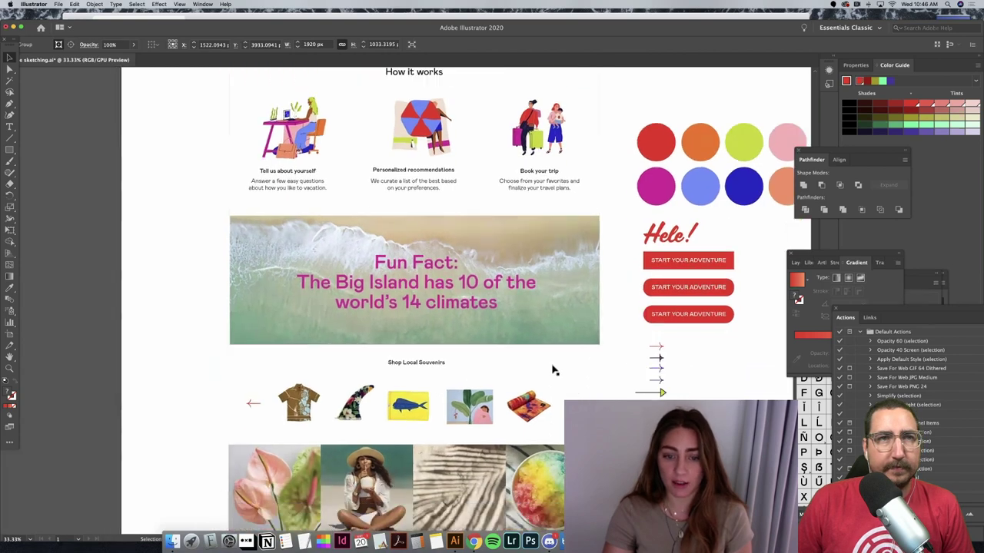
scroll(494, 303, down, 3)
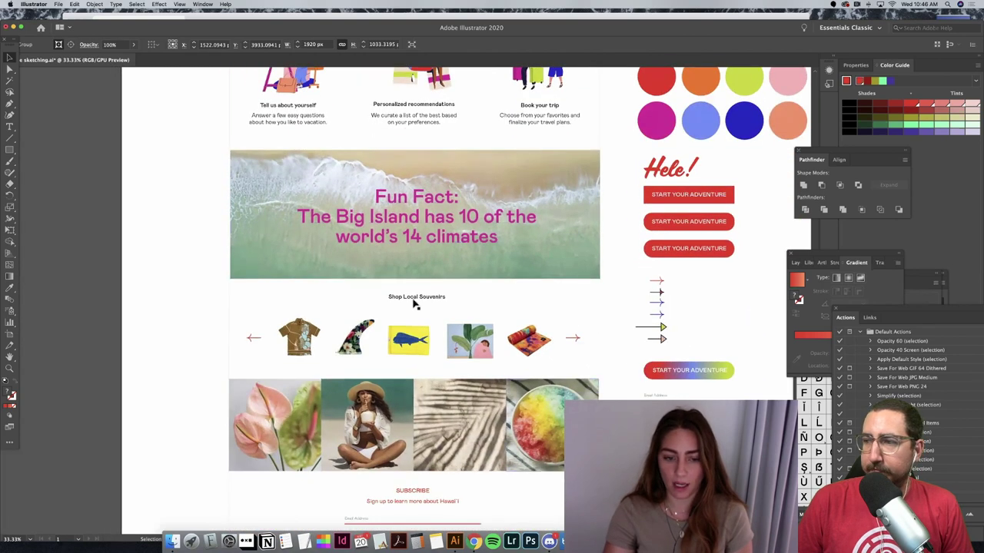
scroll(413, 305, down, 3)
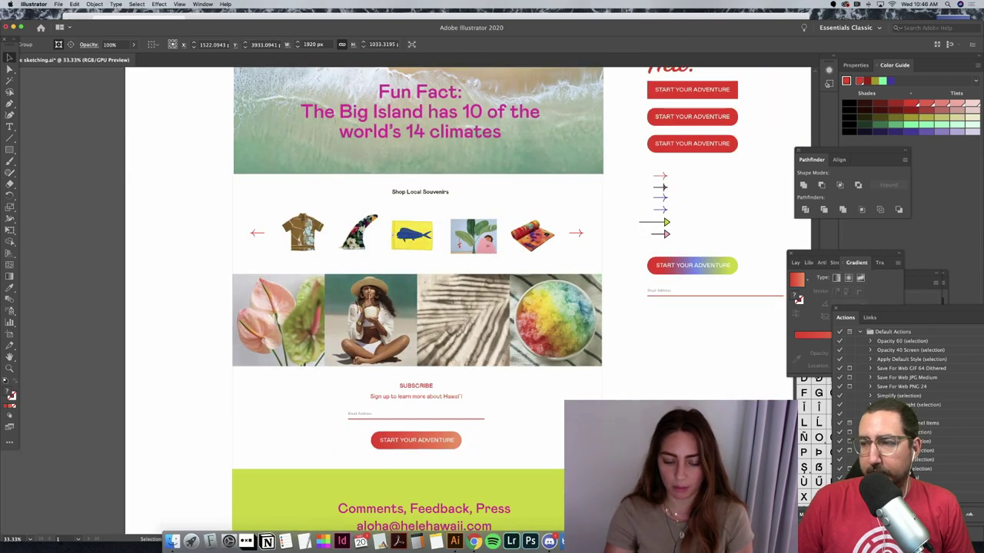
scroll(427, 432, down, 1)
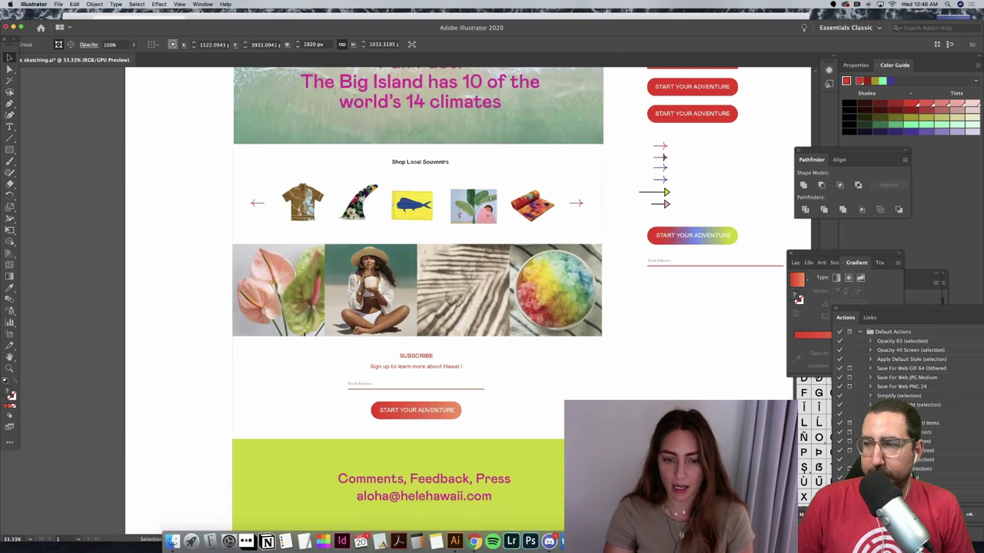
scroll(417, 300, up, 3)
scroll(197, 276, up, 5)
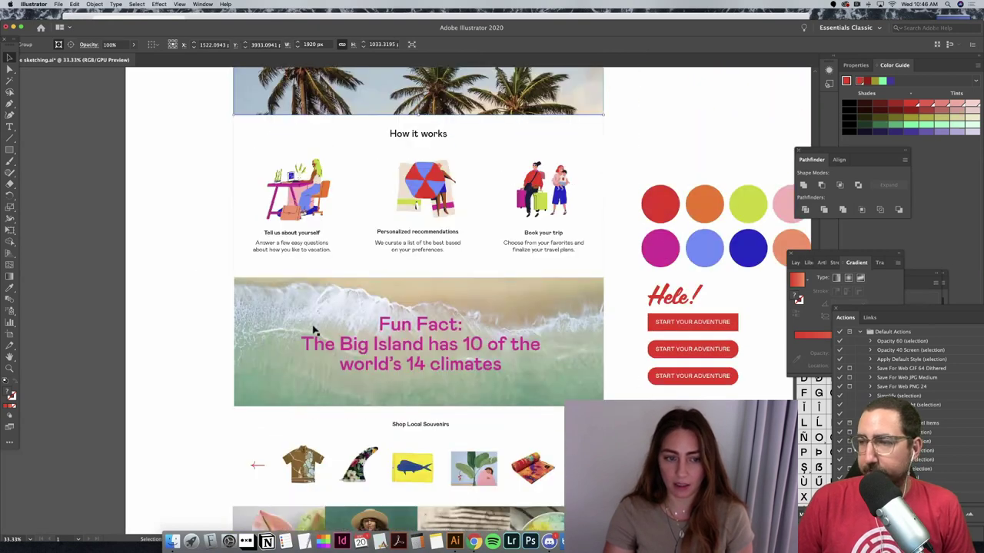
scroll(316, 326, up, 1)
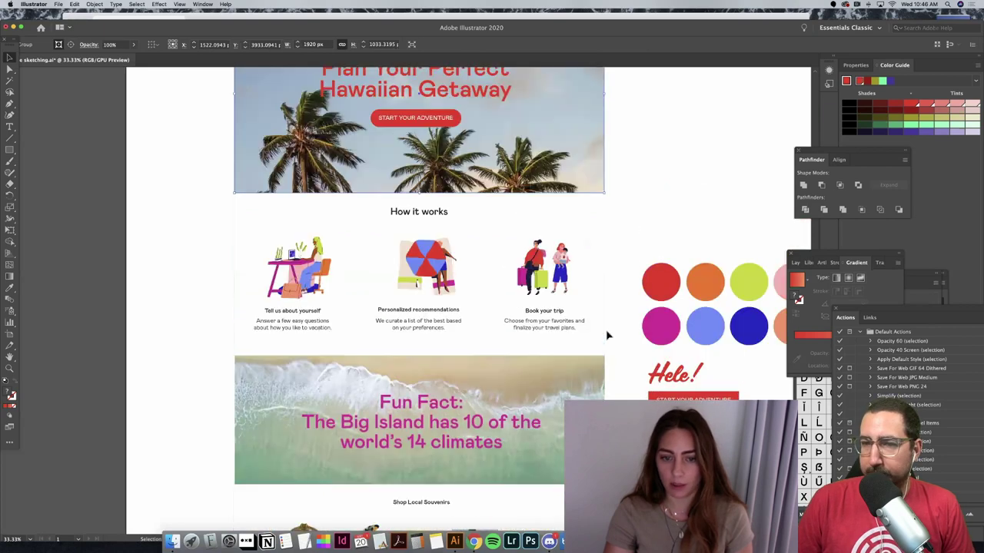
scroll(432, 320, up, 2)
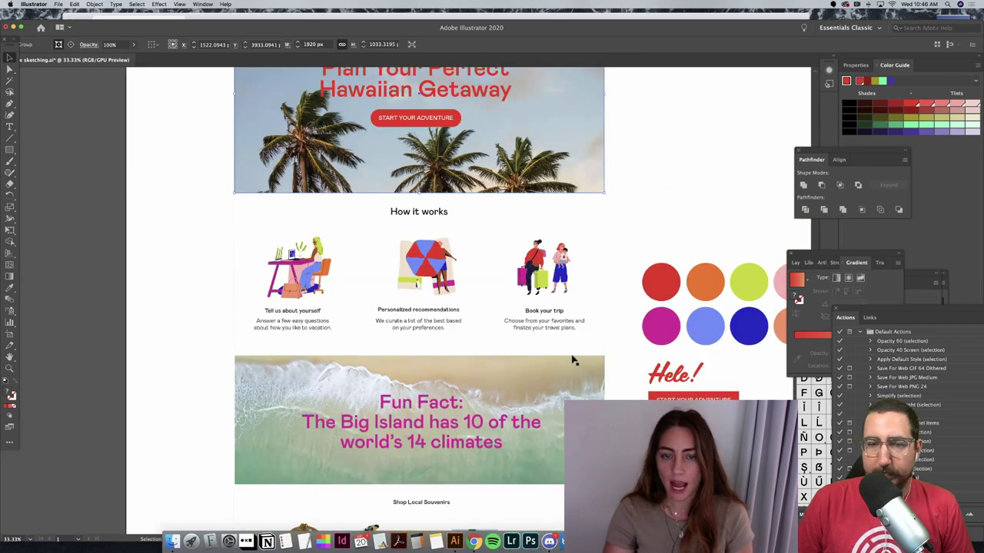
scroll(571, 359, up, 4)
scroll(572, 360, up, 4)
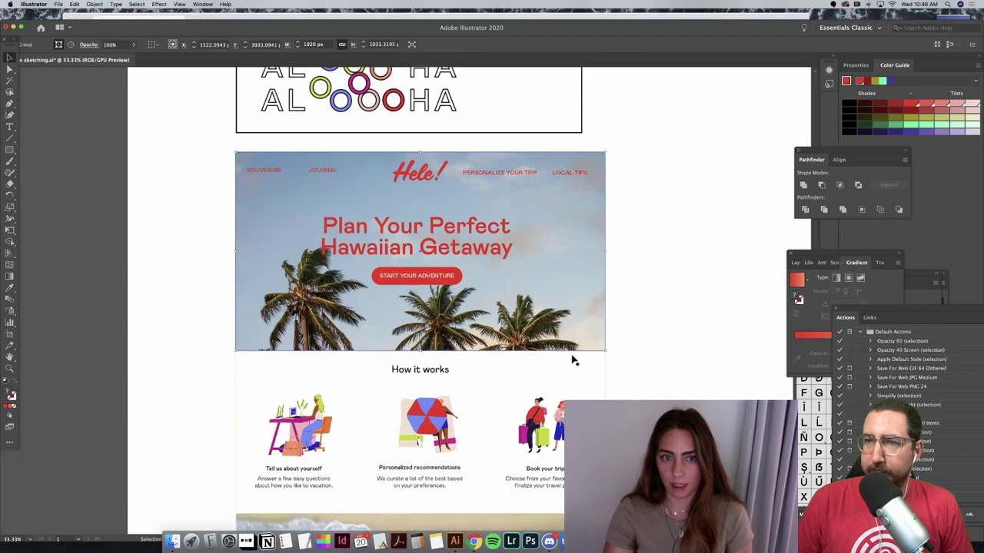
scroll(572, 360, up, 2)
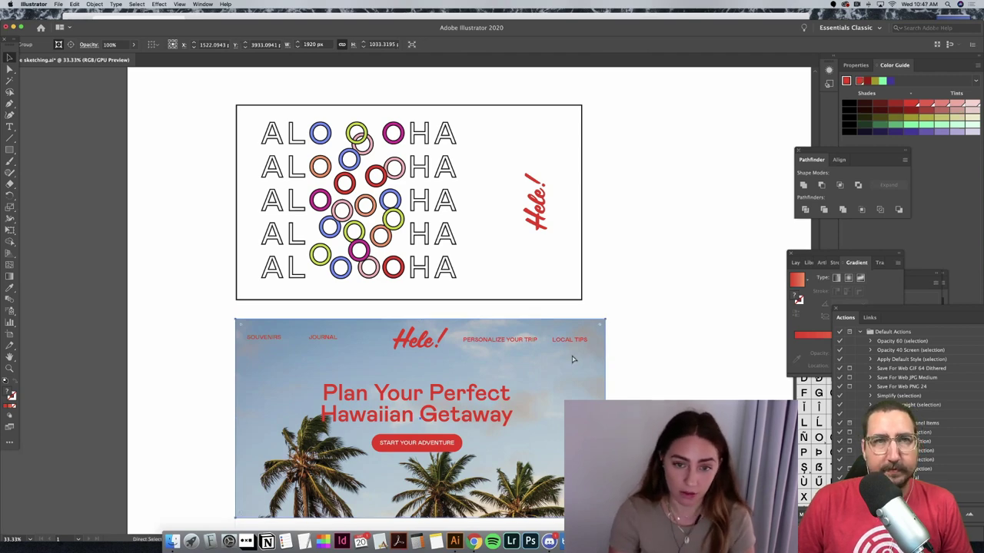
key(super+minus)
key(super+minus)
key(super+minus)
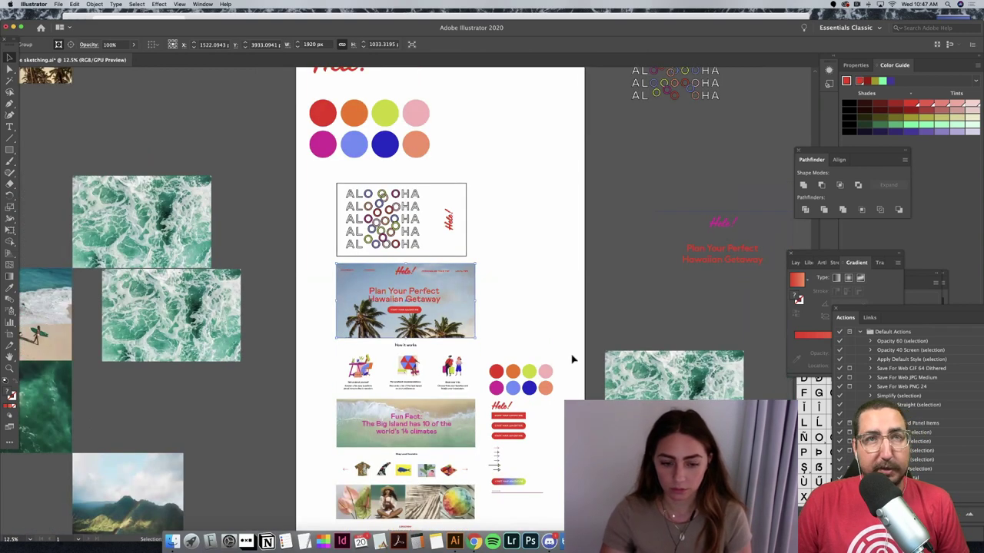
scroll(573, 359, down, 3)
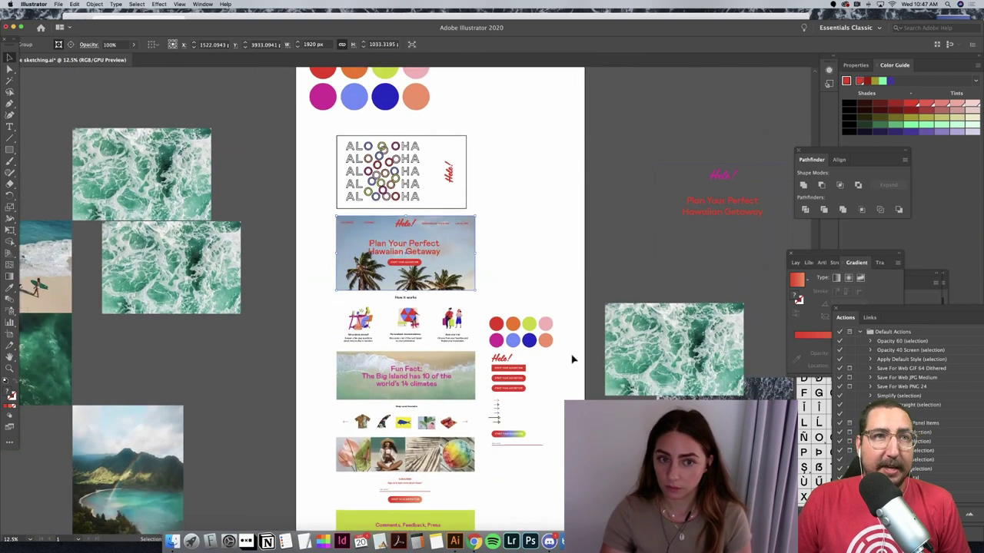
scroll(572, 359, down, 1)
scroll(572, 359, up, 3)
scroll(572, 359, up, 3)
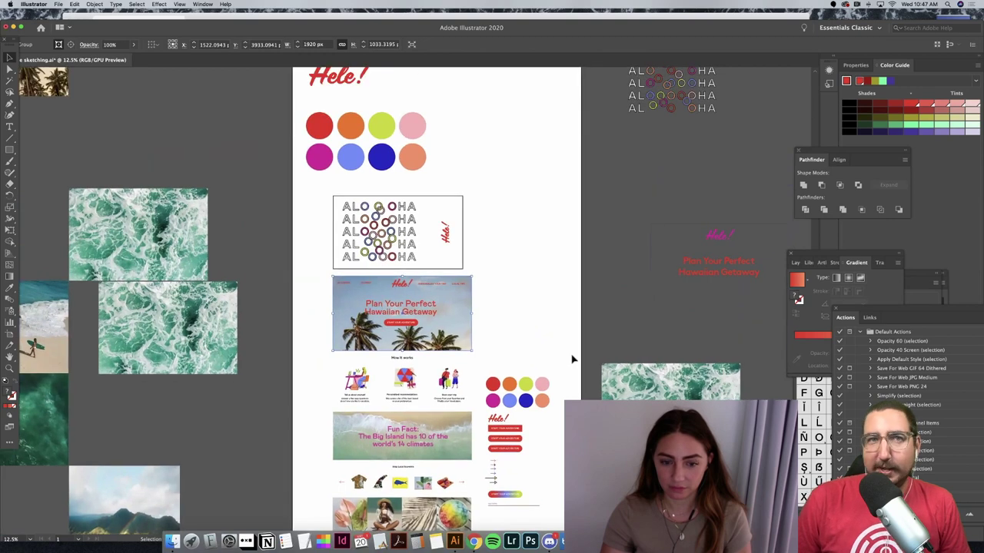
scroll(572, 359, down, 3)
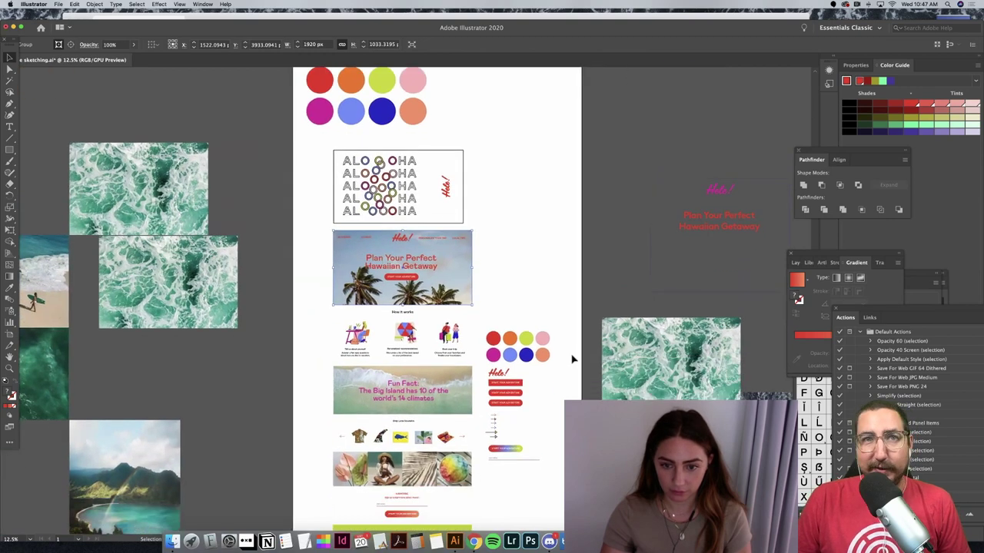
click(573, 359)
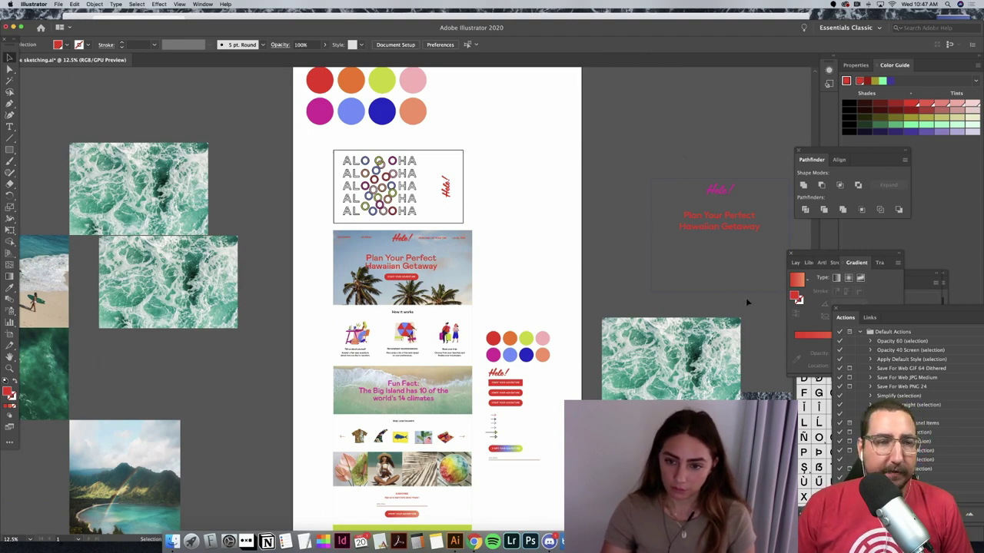
Step: Remove the stray 'Hele!' and 'Plan Your Perfect Hawaiian Getaway' text, then zoom in slightly
key(ctrl+z)
key(ctrl+z)
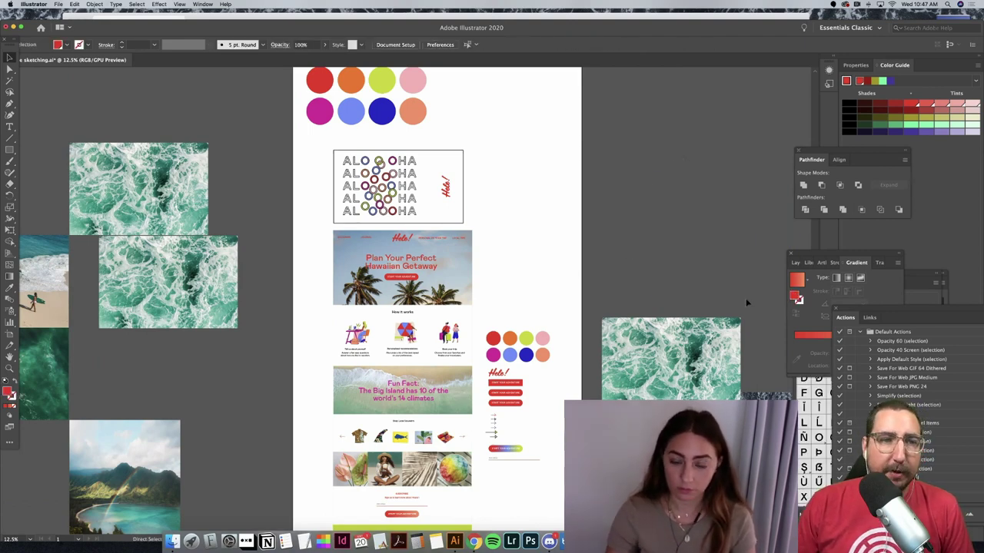
key(super+equal)
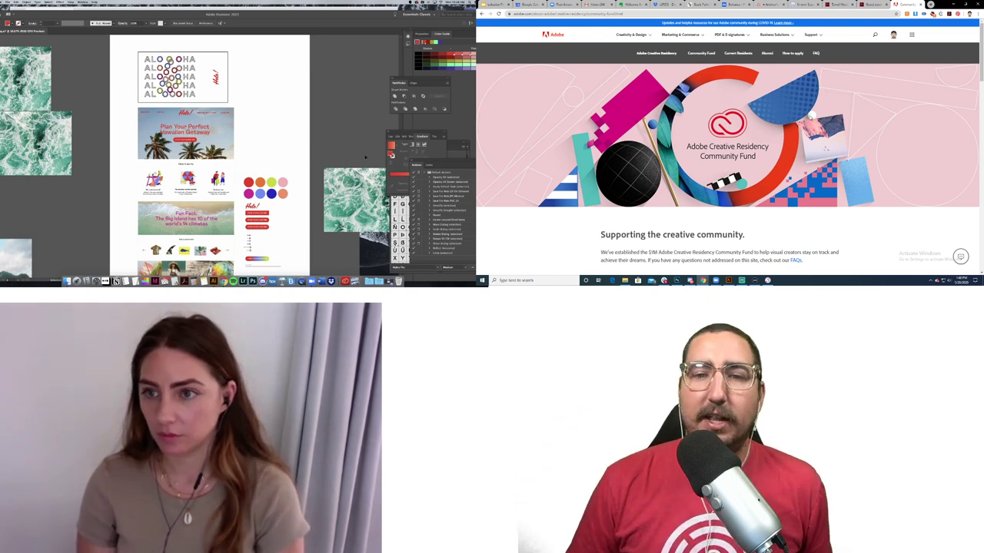
scroll(727, 146, down, 1)
scroll(882, 120, down, 2)
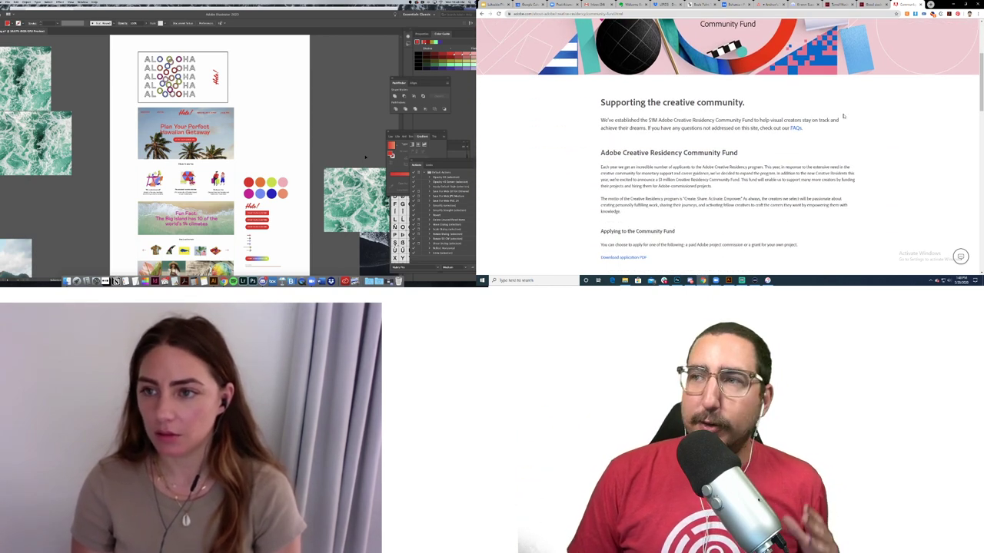
scroll(882, 120, down, 1)
scroll(882, 120, down, 4)
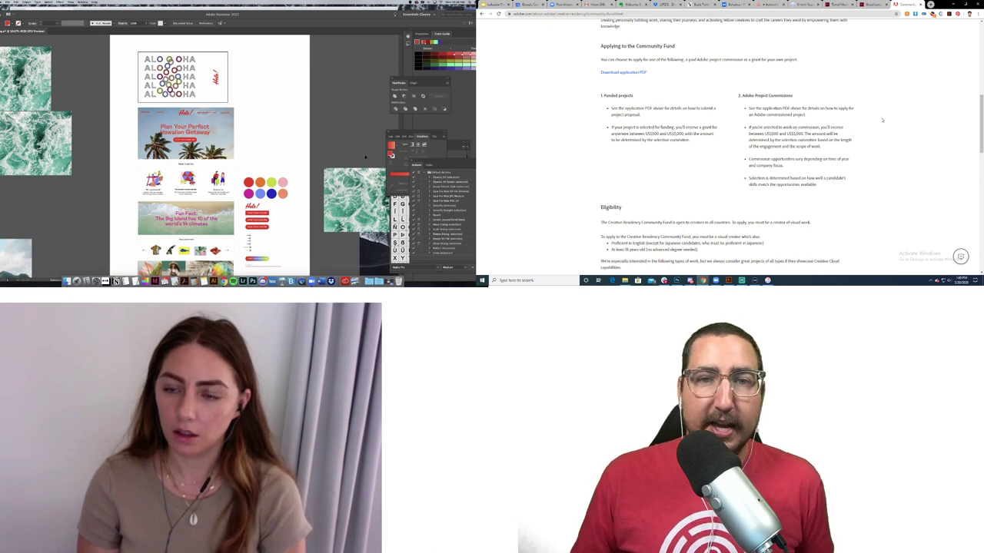
scroll(882, 120, up, 10)
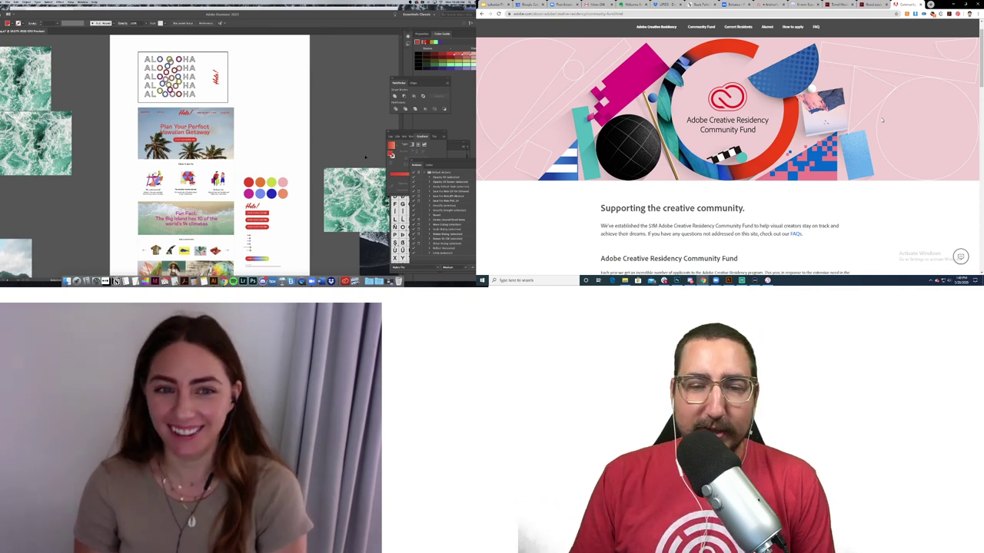
scroll(882, 120, down, 8)
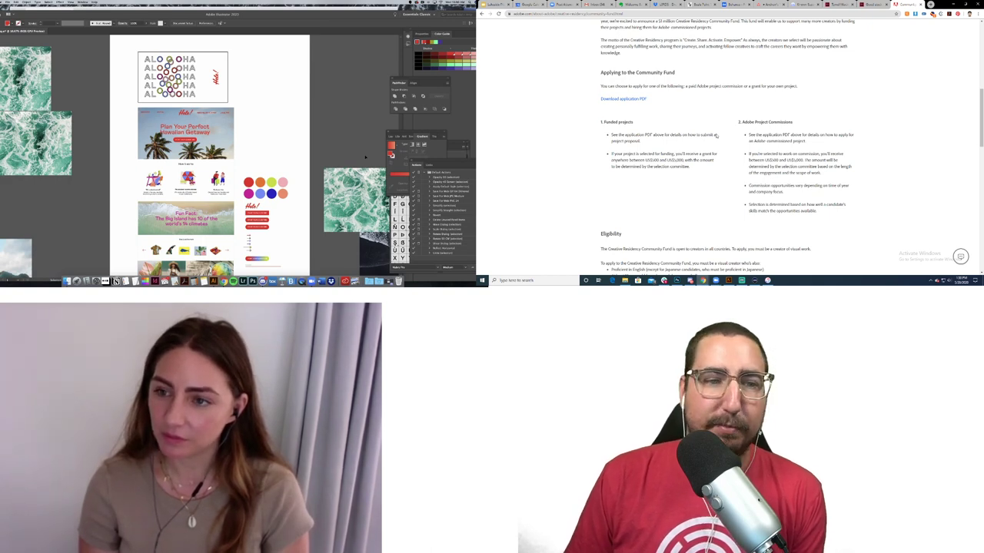
scroll(716, 135, up, 5)
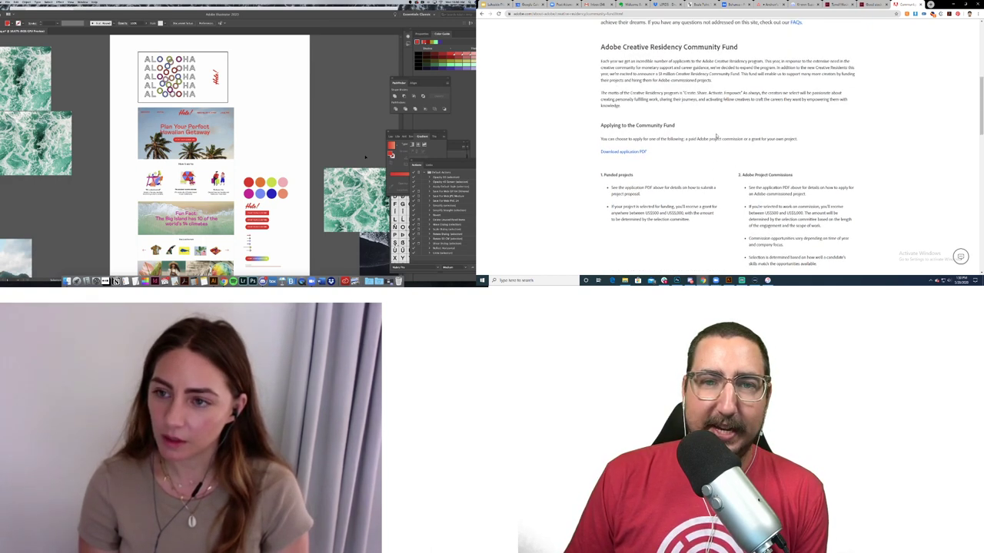
scroll(716, 136, up, 3)
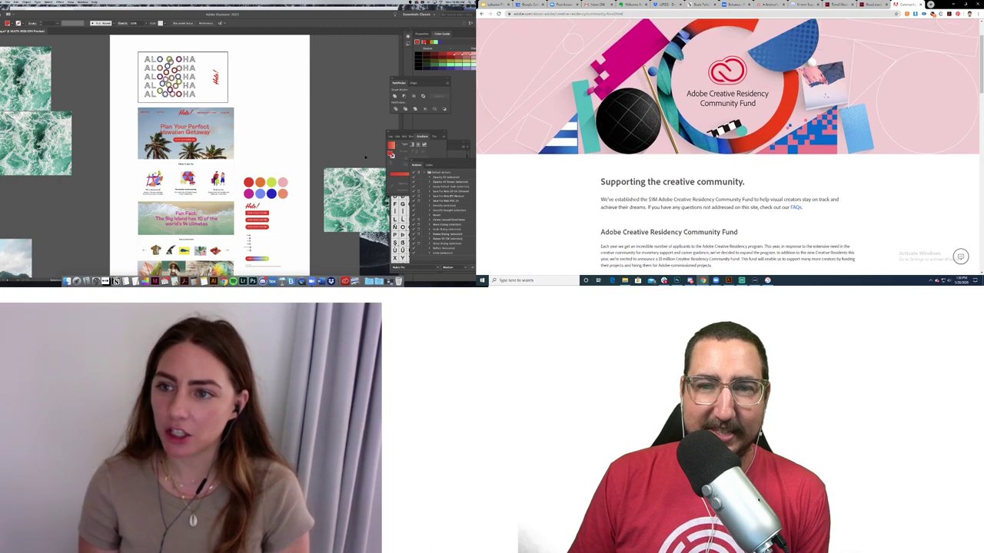
scroll(717, 135, up, 2)
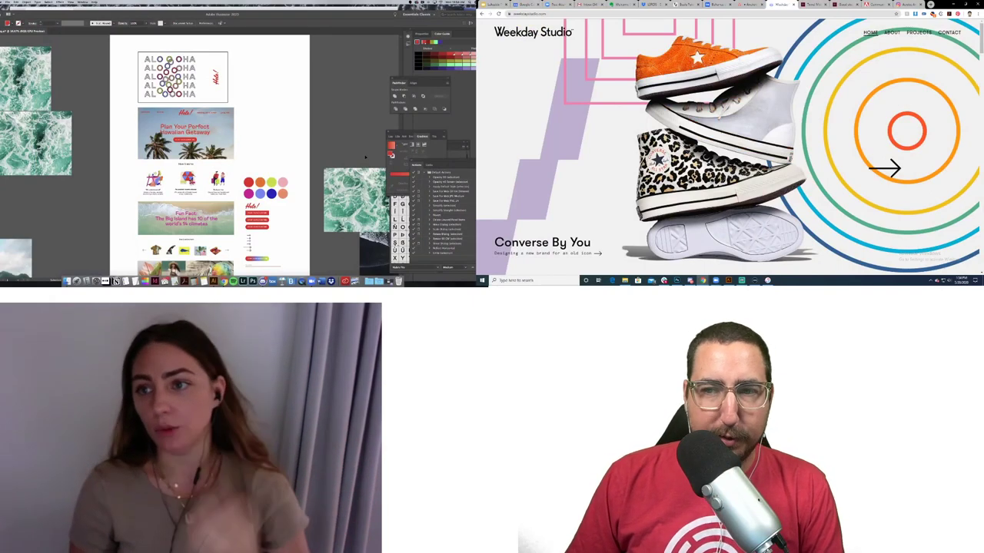
Step: Scroll the Weekday Studio homepage until the 'LA Design Festival' and 'Color Camp Brand Identity' tiles show
scroll(728, 146, down, 2)
scroll(728, 146, down, 7)
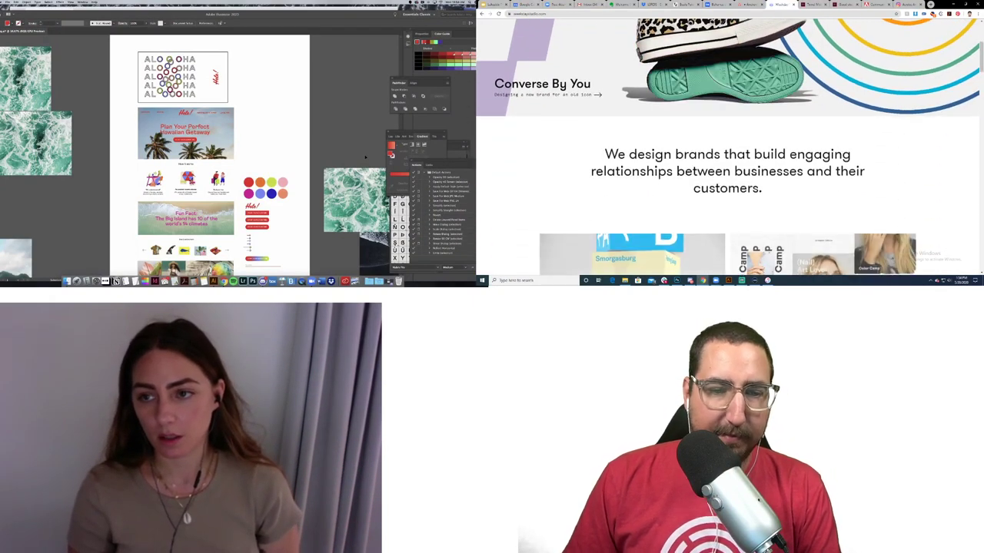
scroll(729, 146, down, 8)
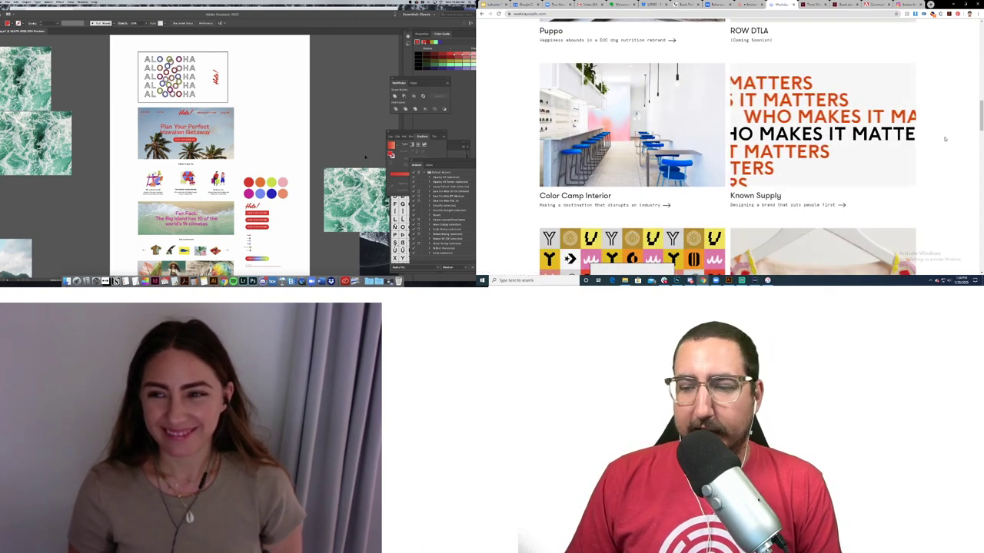
scroll(944, 139, down, 1)
scroll(944, 139, down, 1)
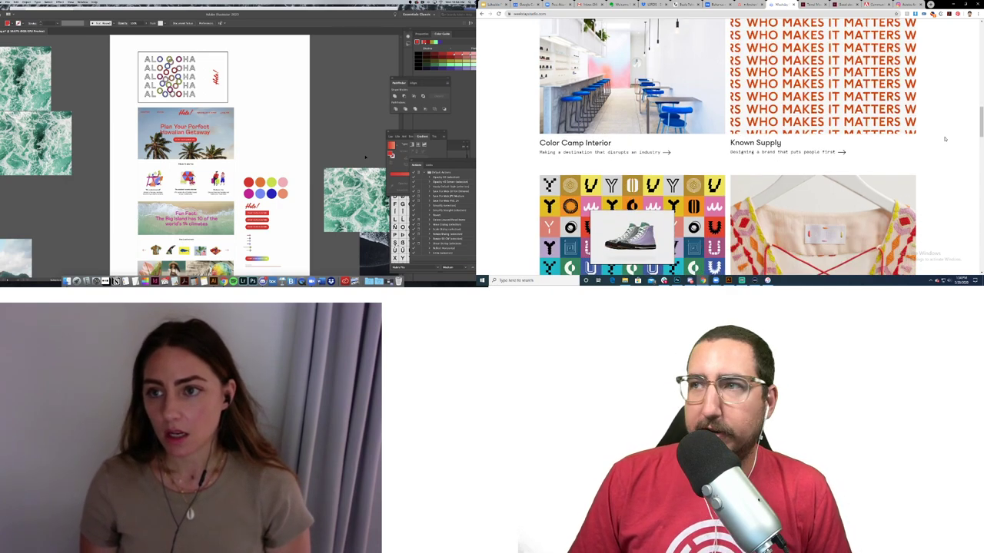
scroll(945, 139, up, 2)
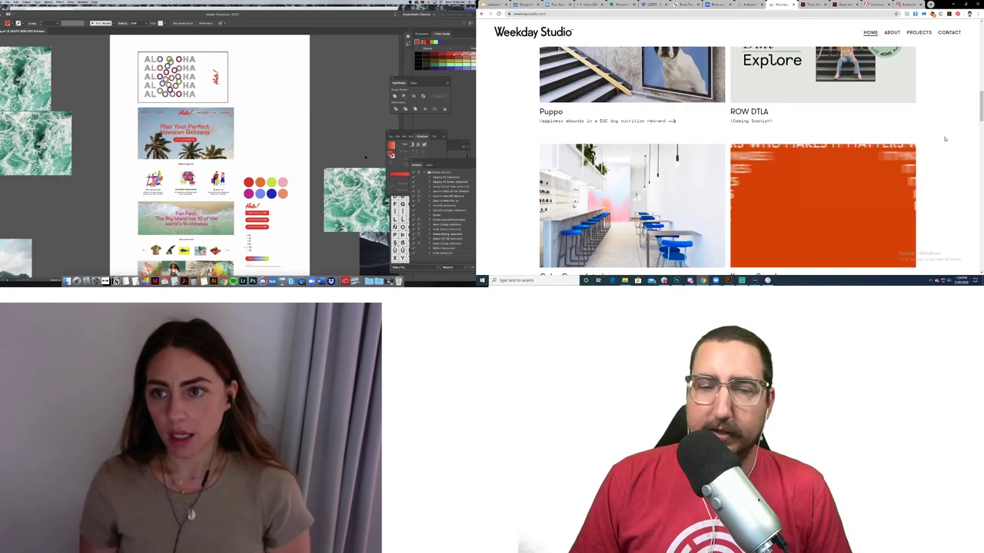
scroll(944, 139, up, 2)
scroll(944, 140, up, 3)
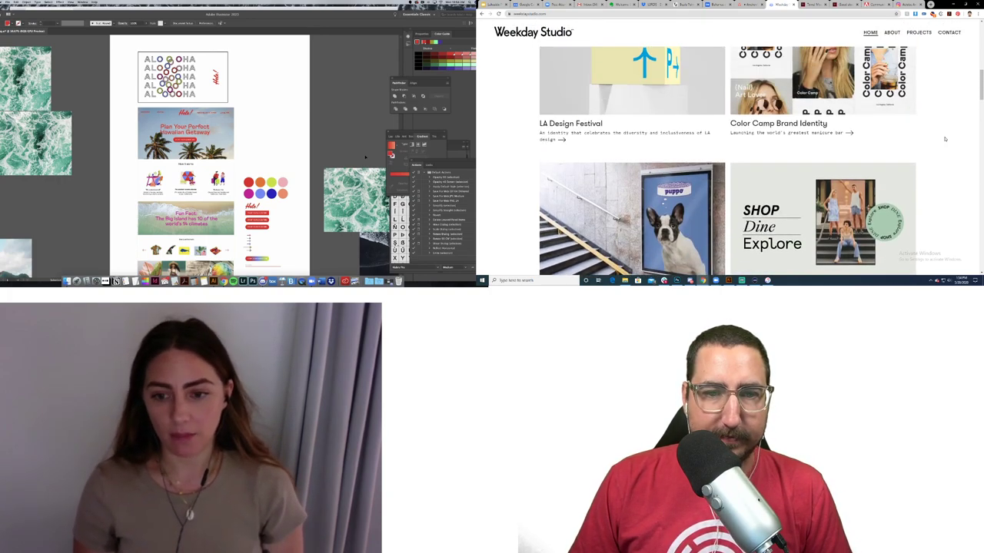
scroll(945, 139, down, 2)
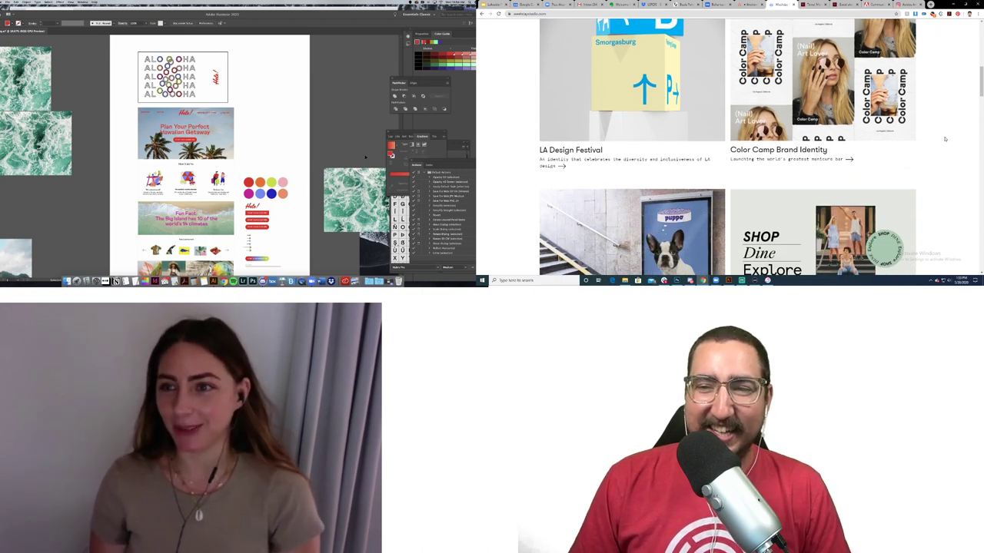
scroll(944, 139, down, 6)
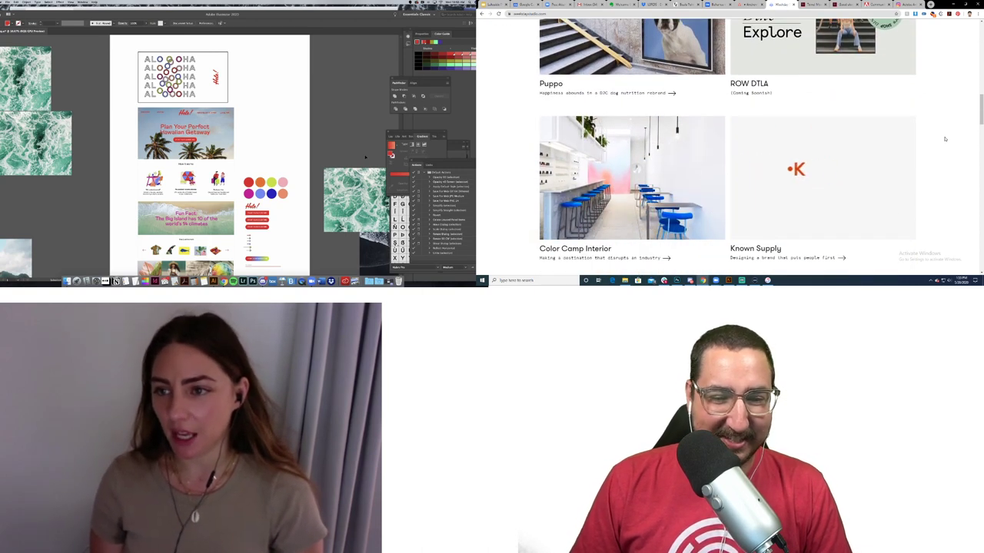
scroll(944, 139, down, 2)
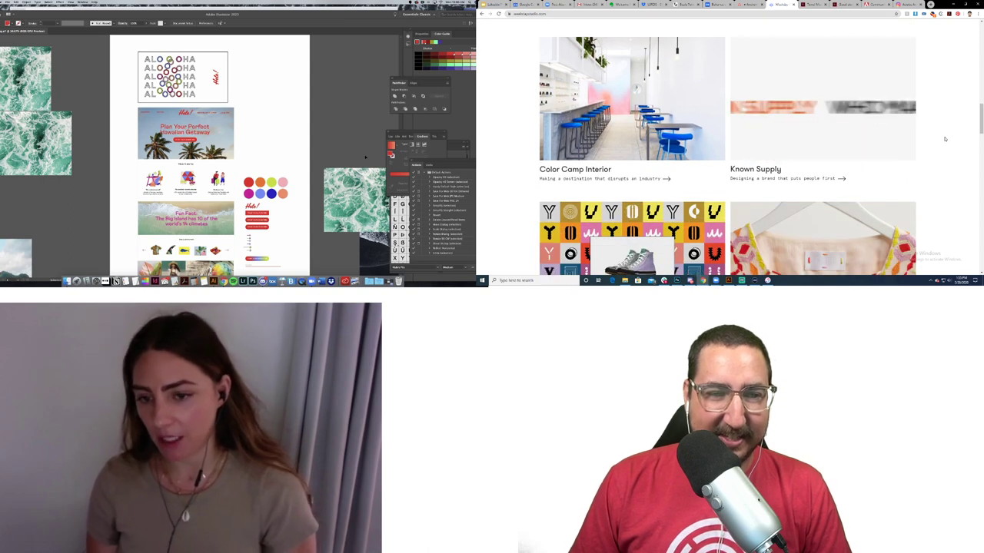
scroll(944, 139, down, 2)
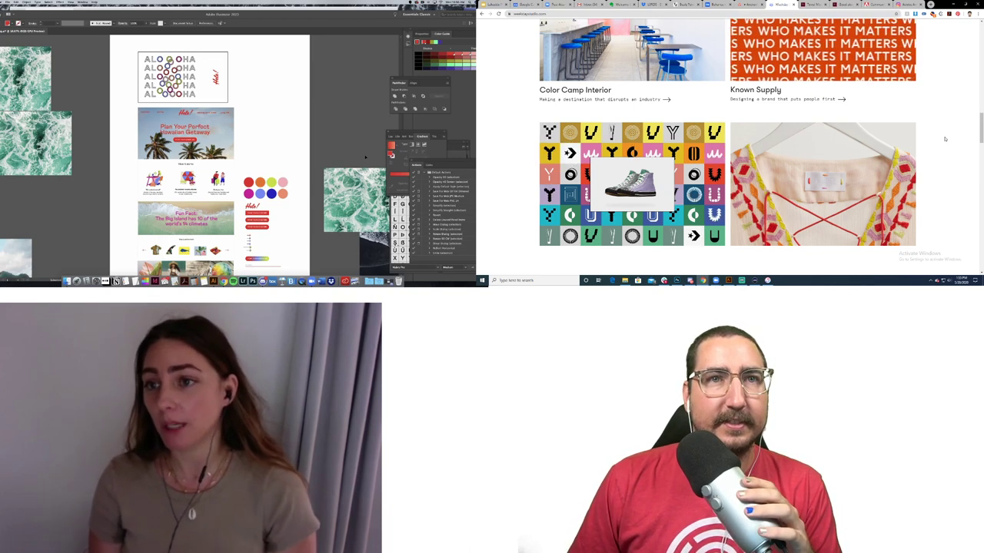
scroll(944, 139, down, 1)
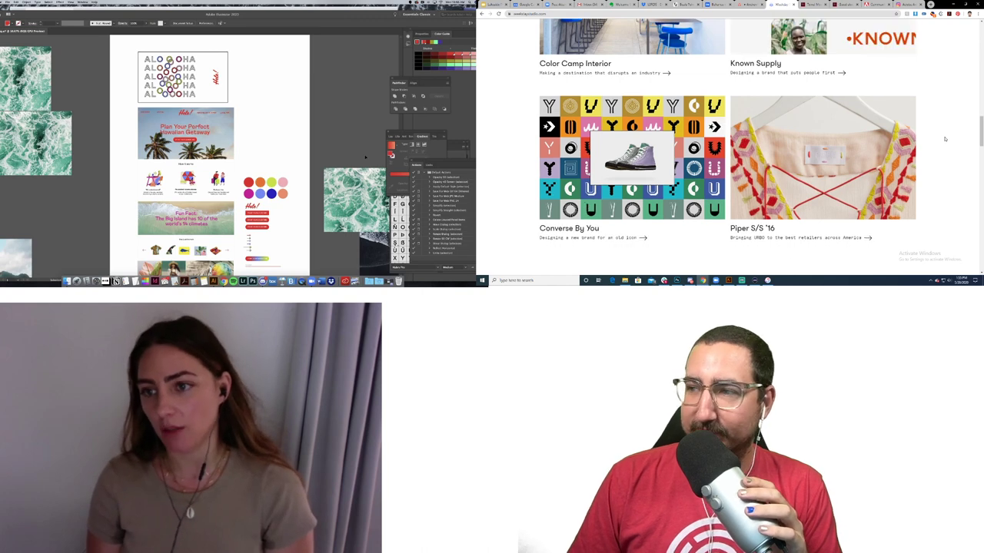
scroll(944, 139, down, 1)
scroll(945, 139, down, 2)
scroll(944, 139, down, 1)
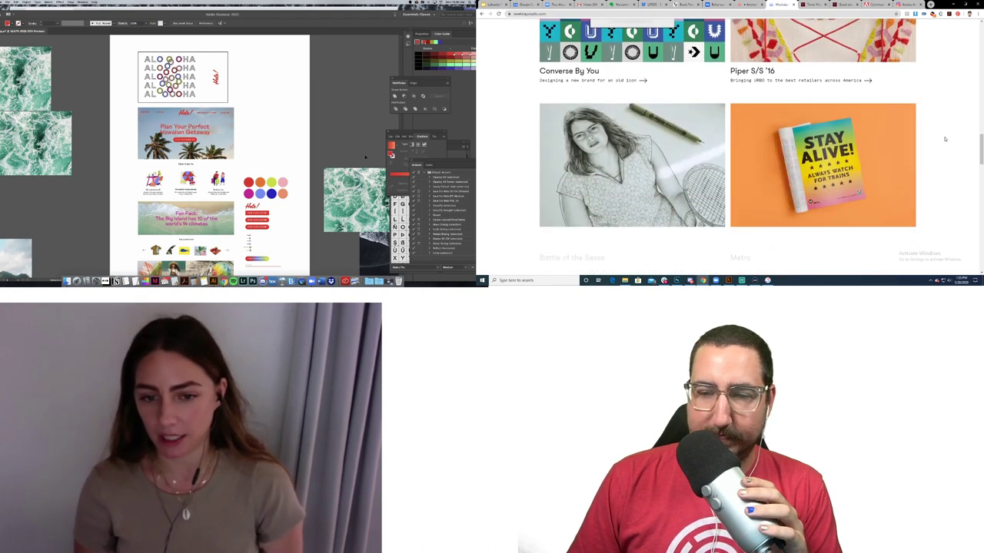
scroll(945, 139, down, 2)
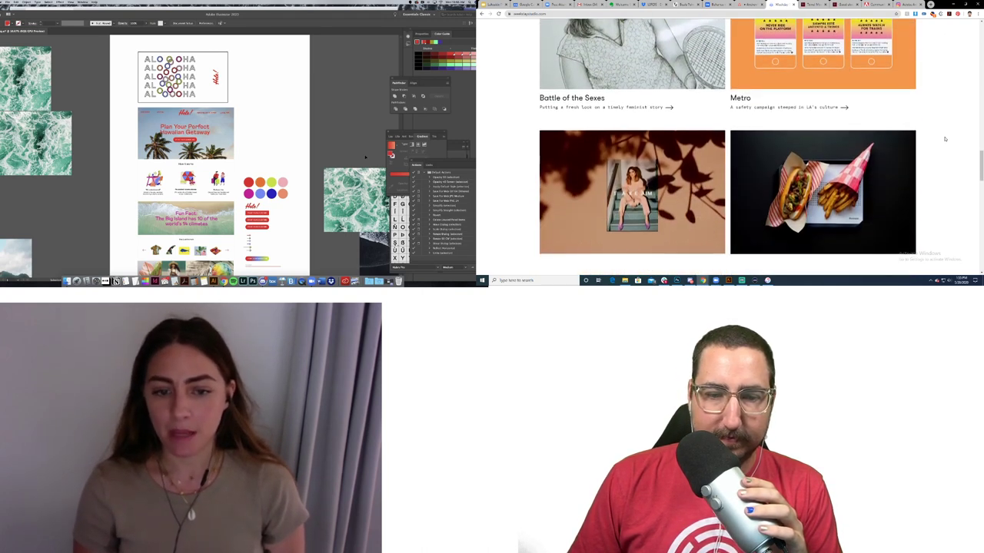
scroll(945, 139, down, 3)
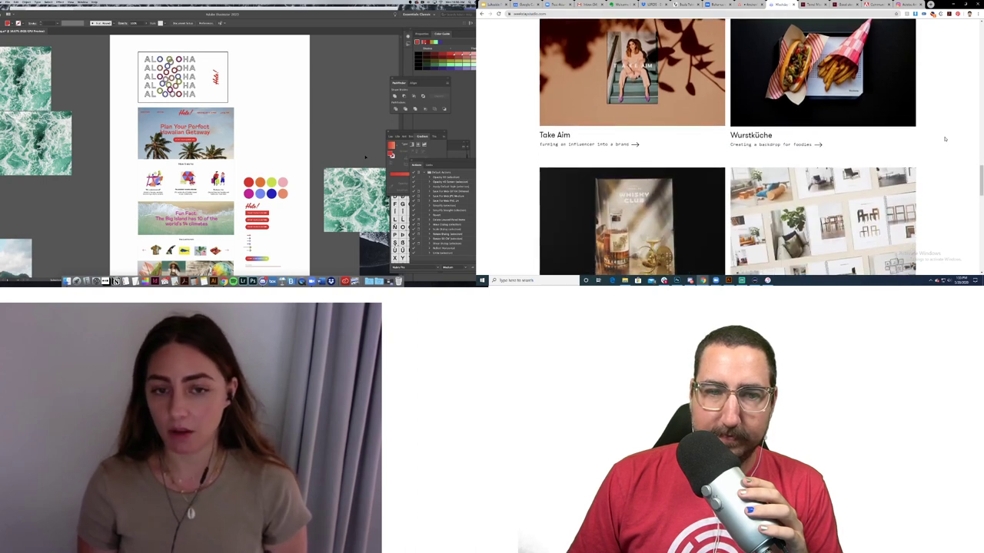
scroll(944, 139, down, 2)
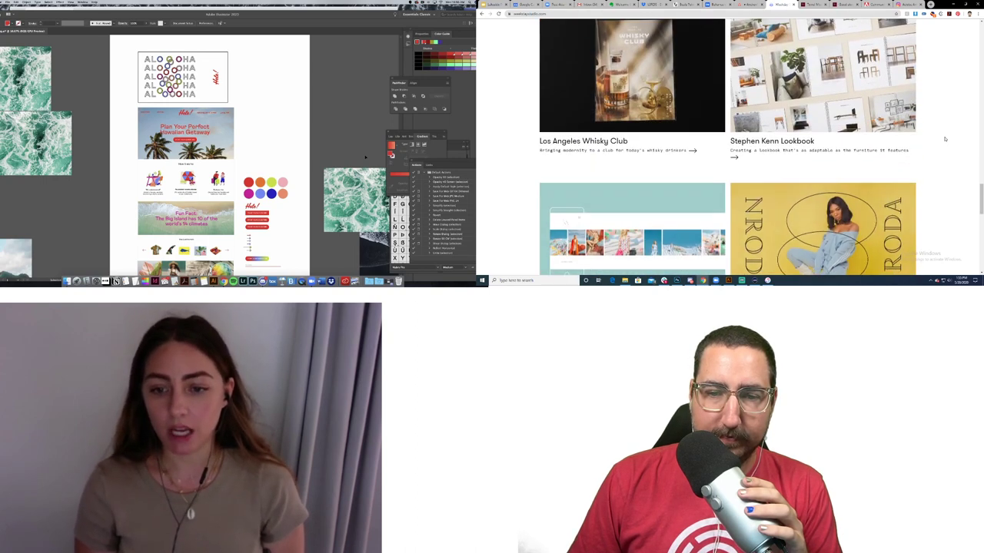
scroll(944, 139, down, 2)
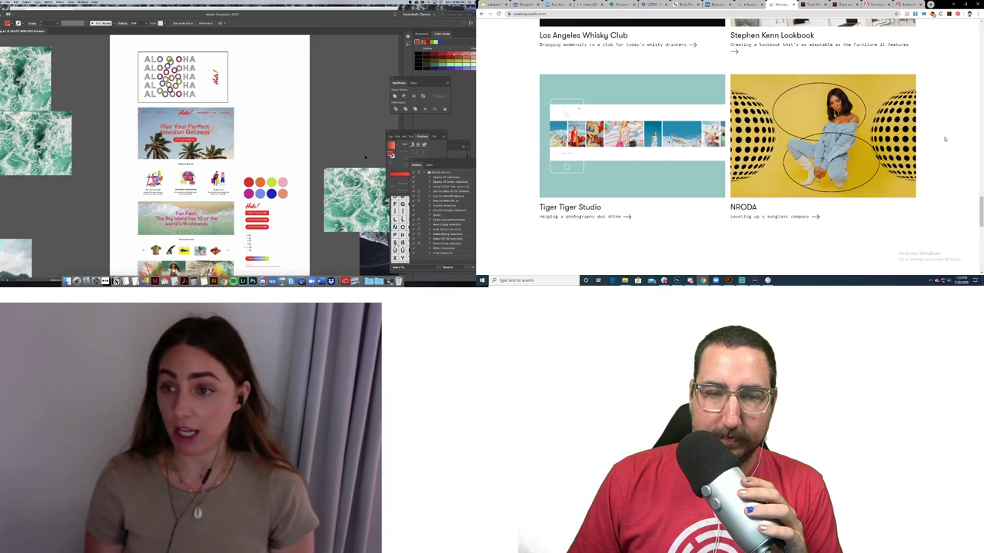
scroll(945, 139, down, 1)
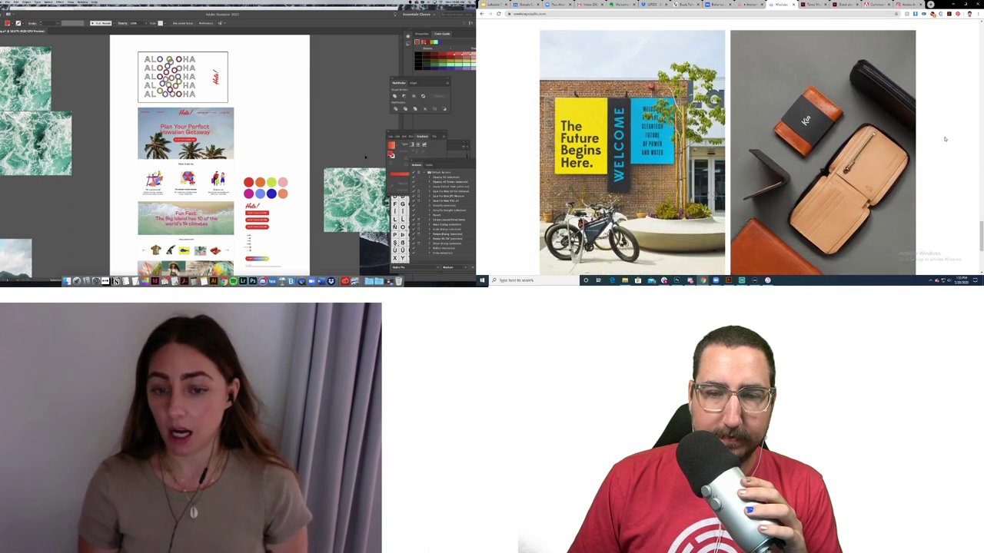
scroll(945, 139, down, 1)
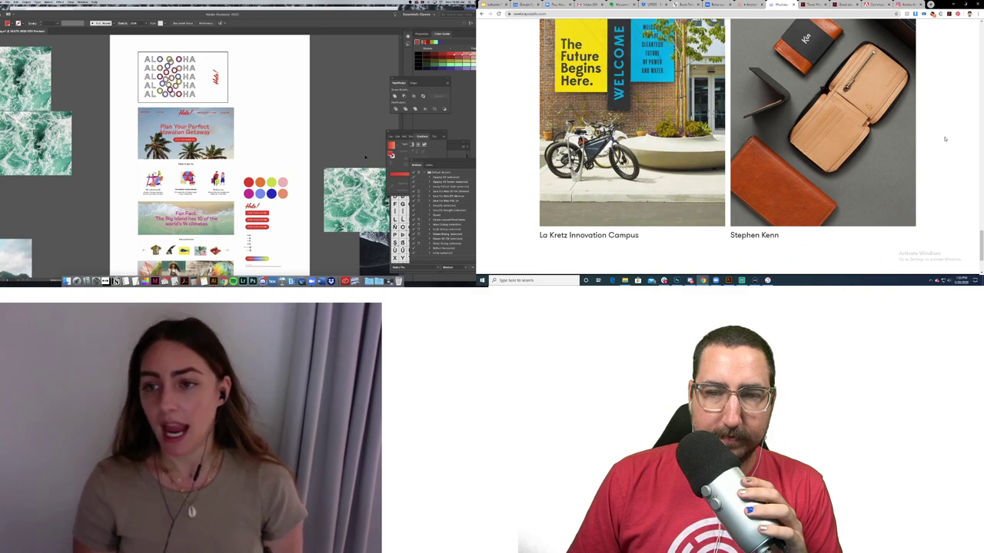
scroll(944, 139, down, 1)
scroll(945, 139, up, 3)
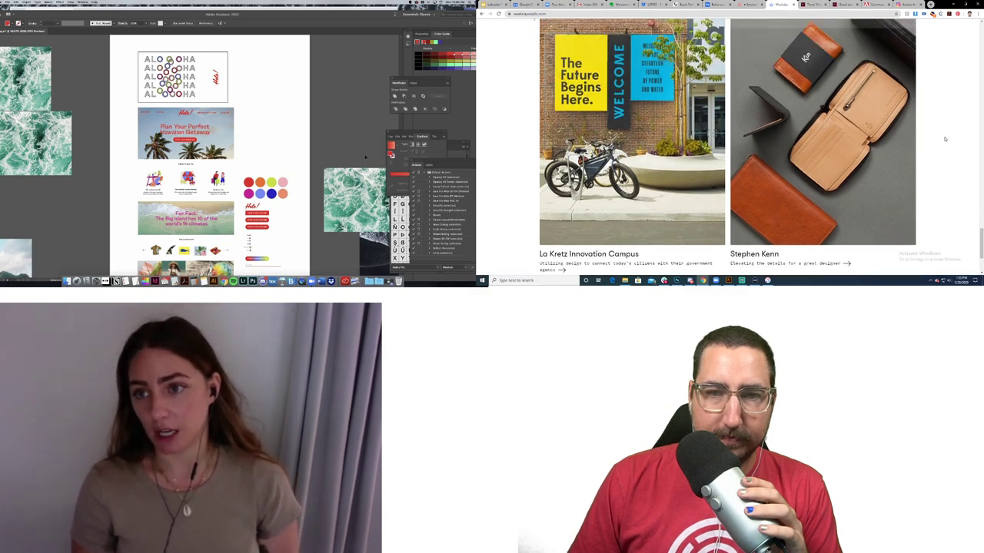
scroll(945, 140, up, 5)
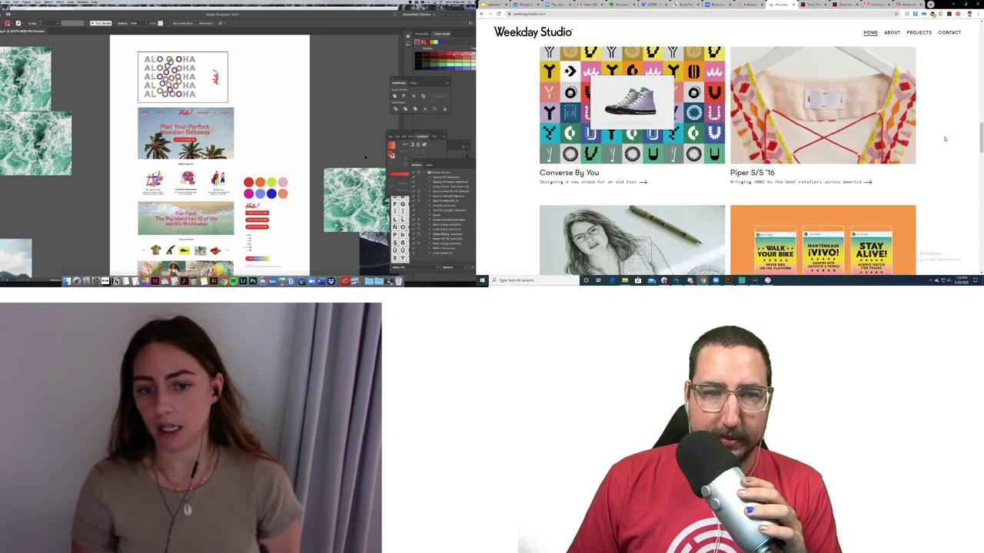
scroll(682, 168, up, 5)
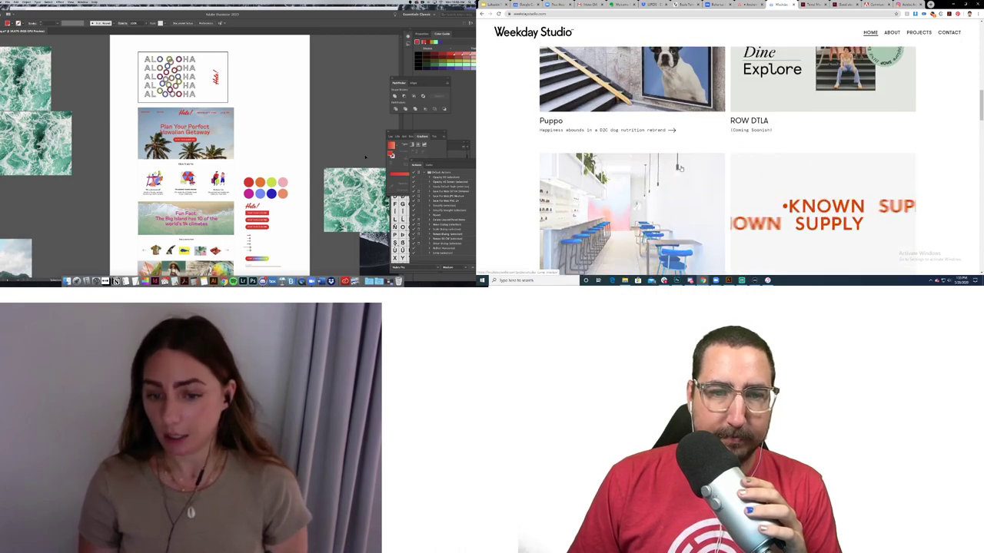
scroll(682, 168, down, 1)
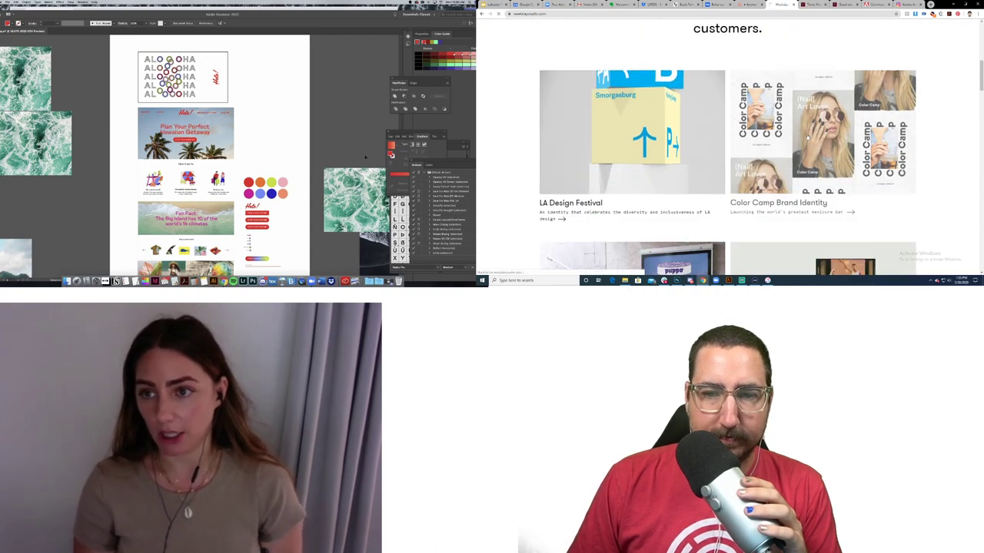
Step: Open the Color Camp Brand Identity case study and scroll through its opening sections
click(813, 123)
scroll(915, 137, down, 5)
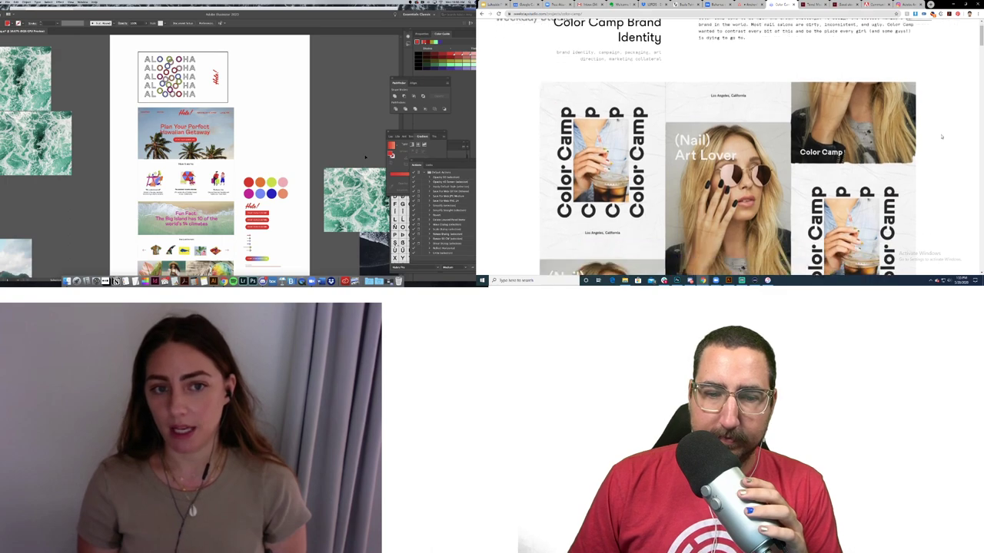
scroll(938, 136, down, 4)
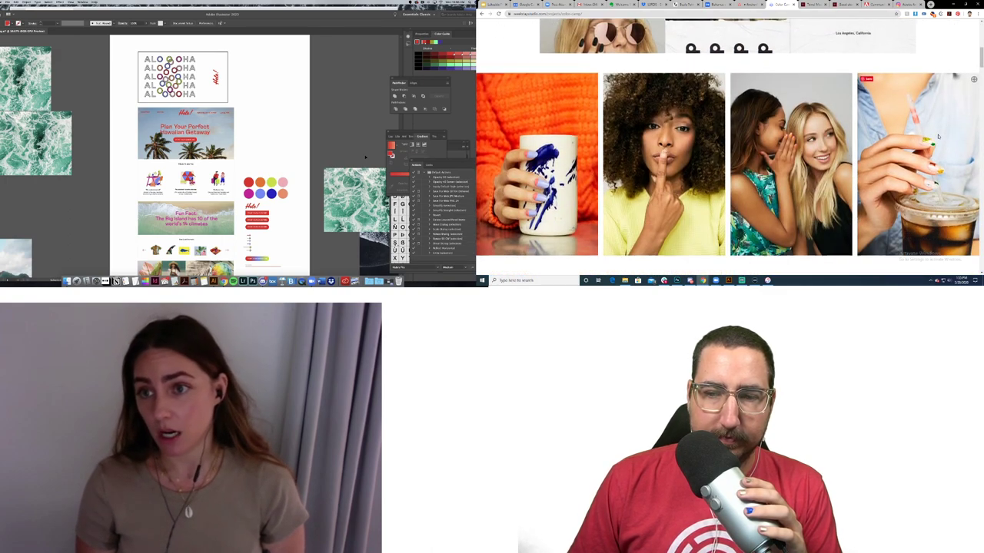
scroll(938, 136, down, 5)
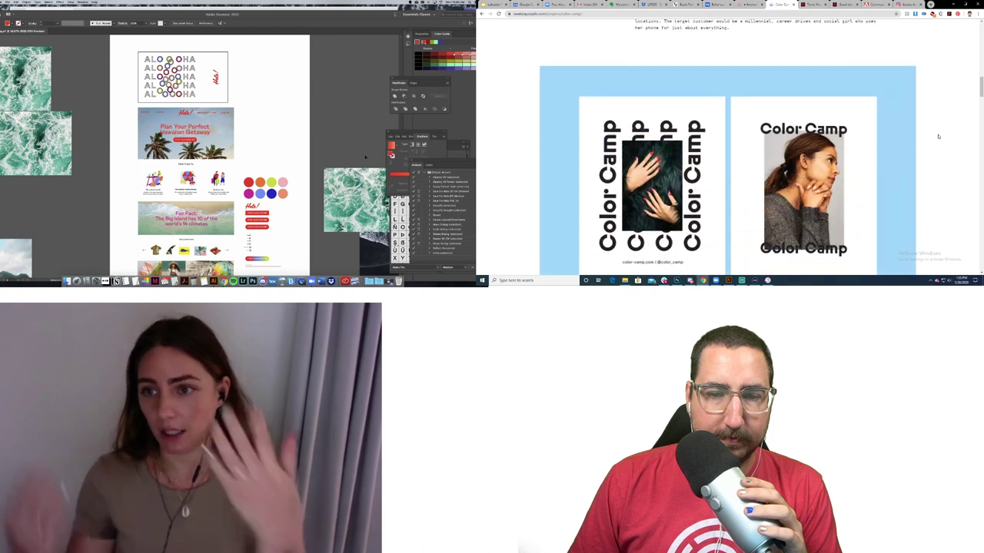
scroll(938, 136, down, 1)
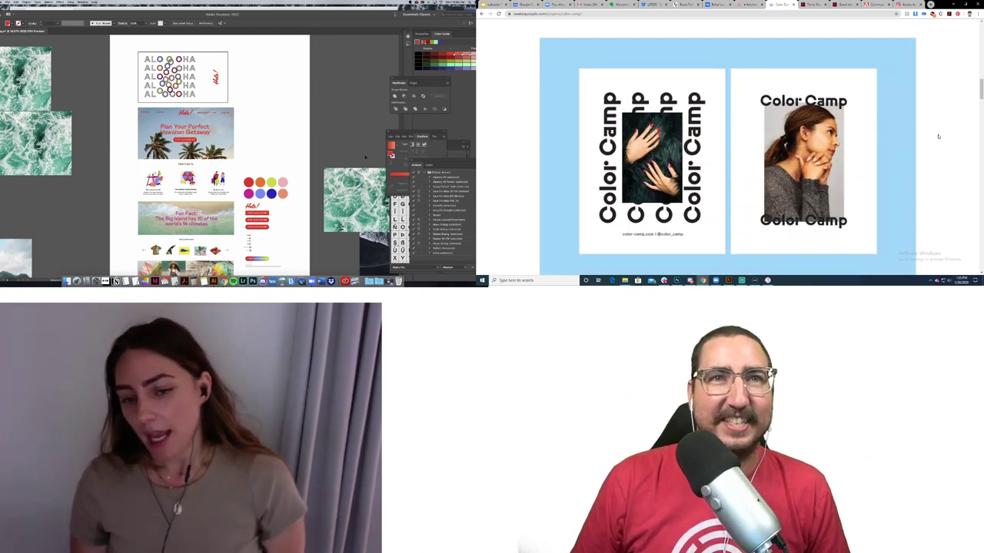
scroll(937, 136, down, 5)
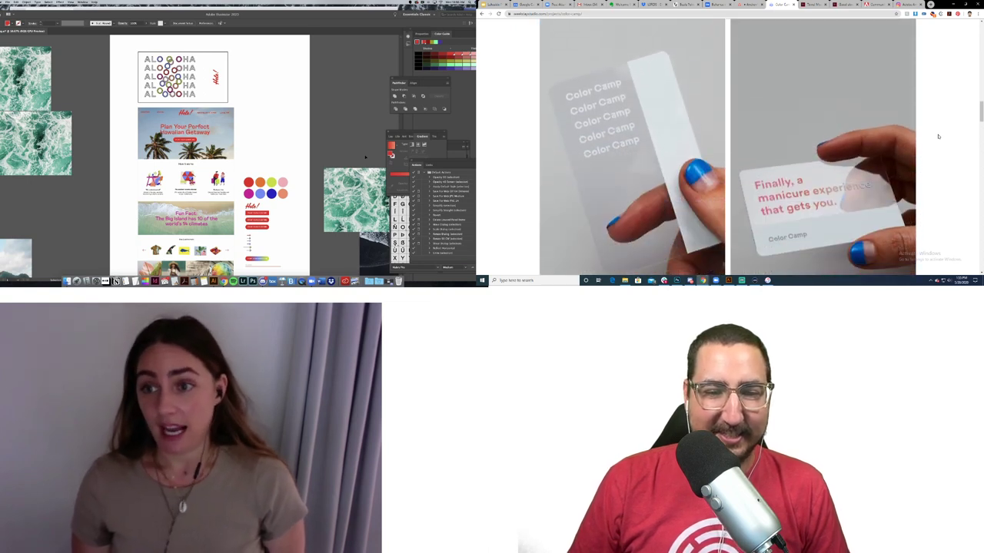
scroll(937, 136, down, 1)
scroll(938, 136, down, 4)
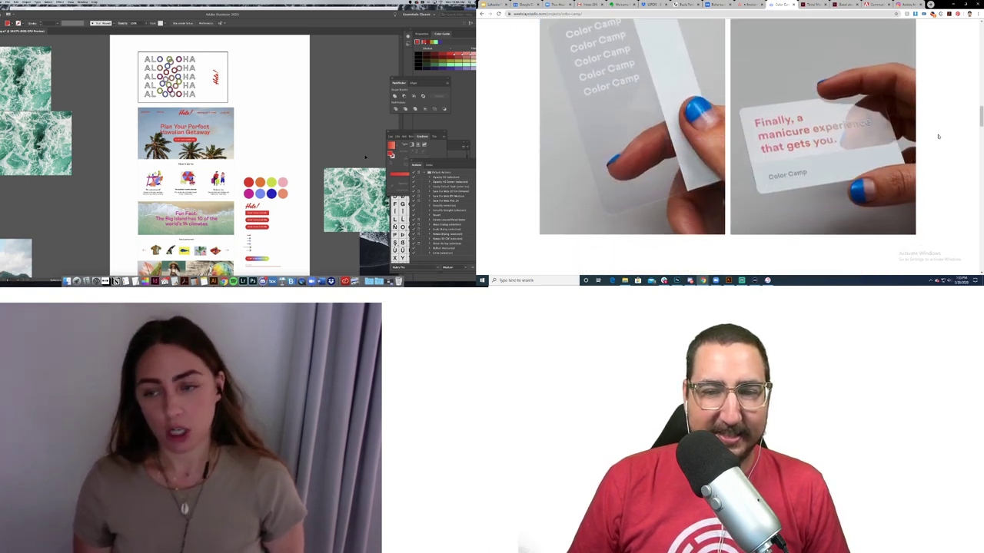
Step: Continue down to the 'Manicures Everyday' storefront photos and the Next Project link
scroll(937, 136, down, 3)
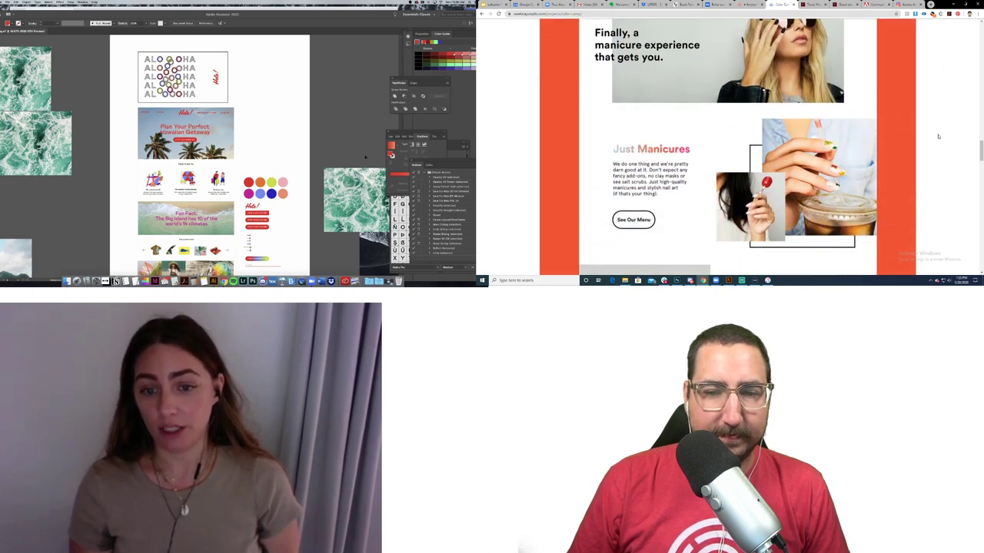
scroll(938, 136, down, 5)
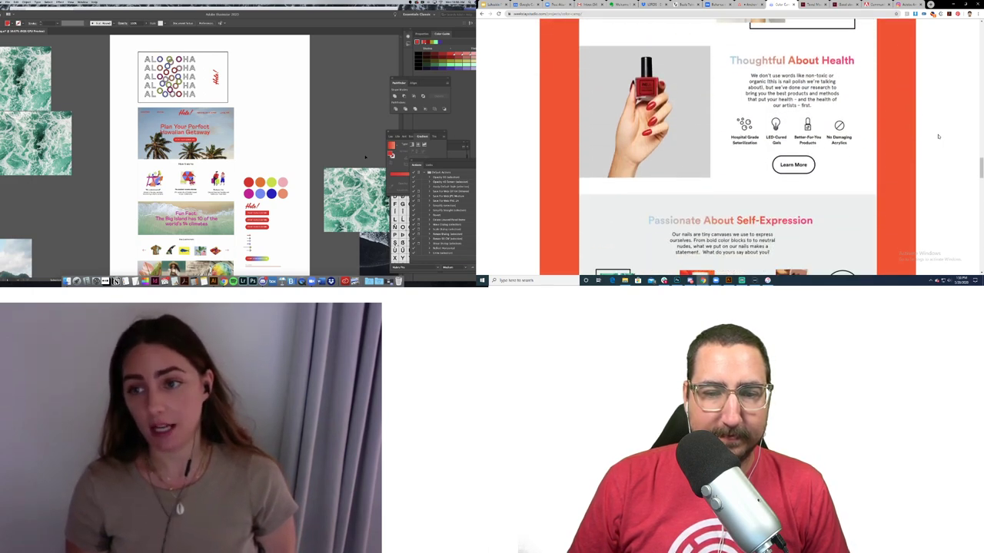
scroll(938, 136, down, 5)
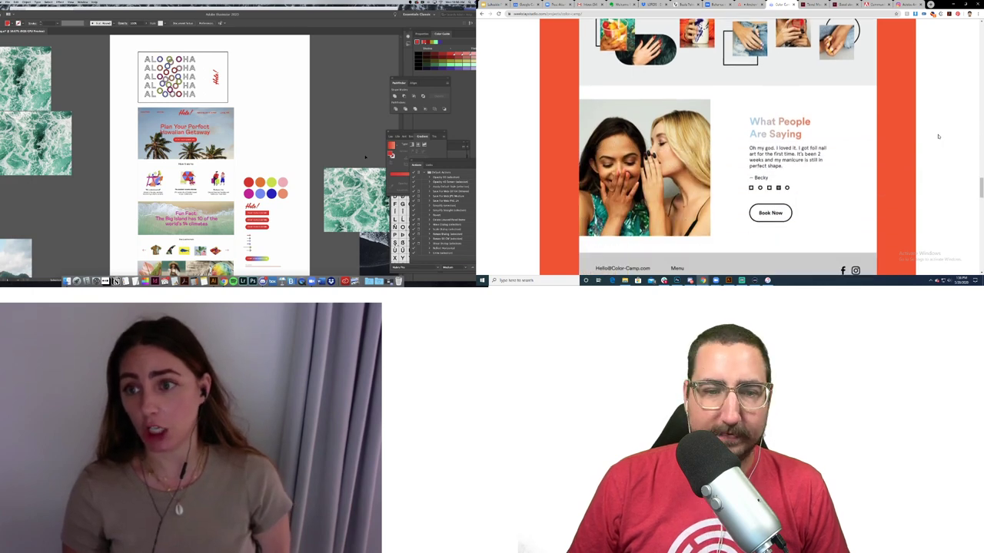
scroll(938, 136, down, 5)
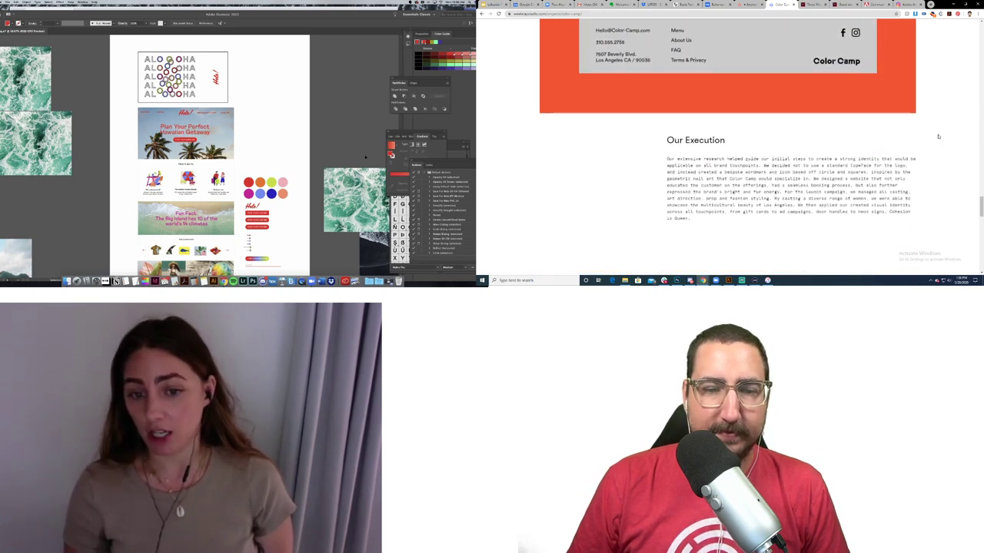
scroll(937, 136, down, 5)
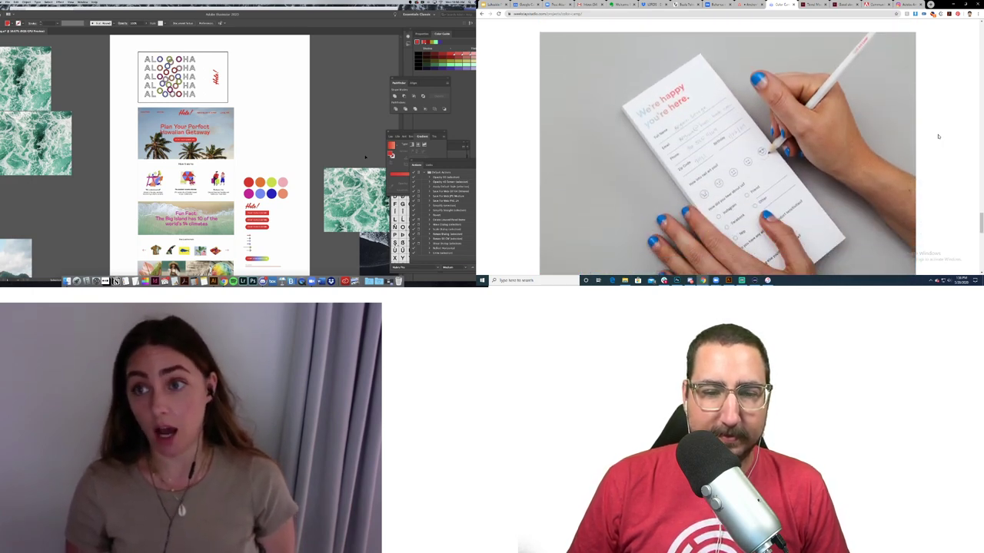
scroll(938, 136, down, 3)
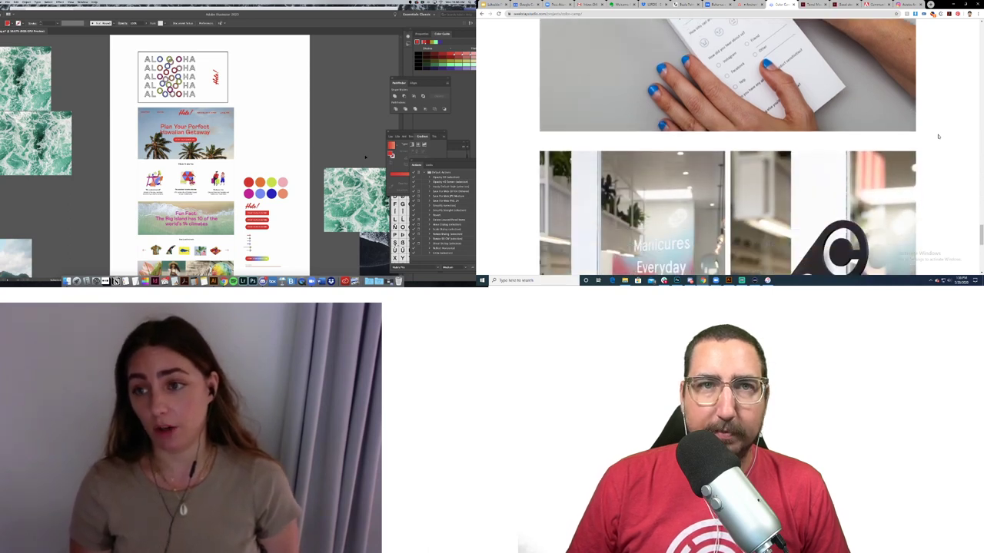
scroll(938, 136, down, 4)
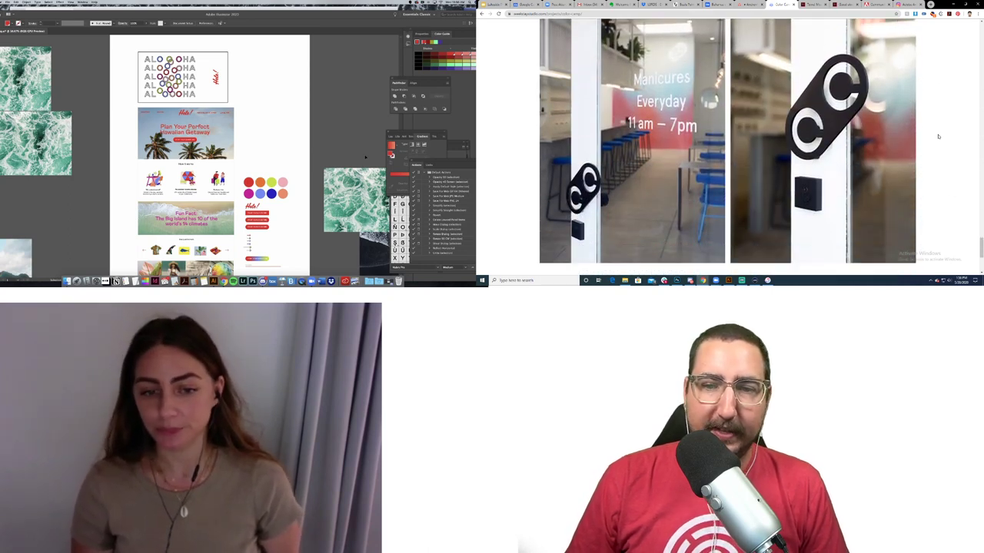
scroll(937, 136, down, 2)
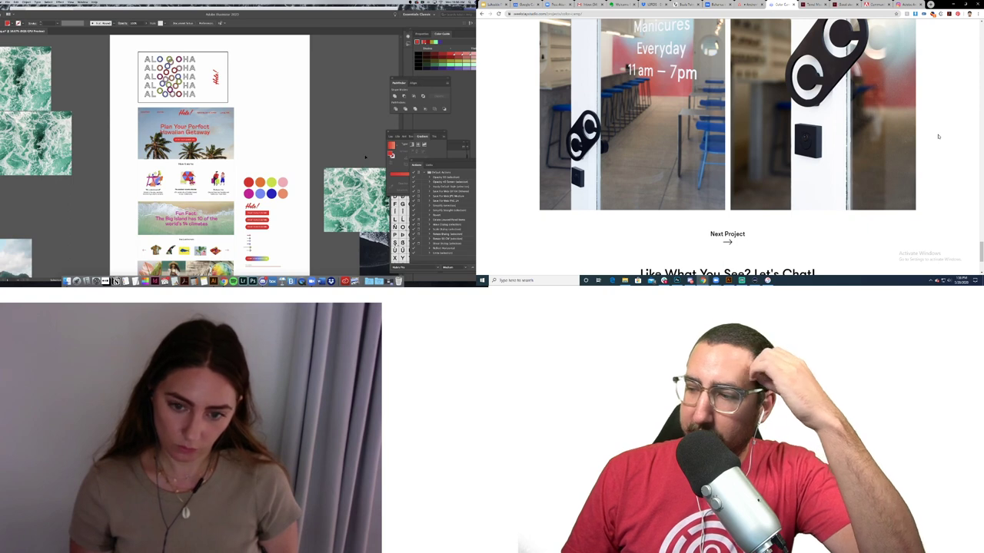